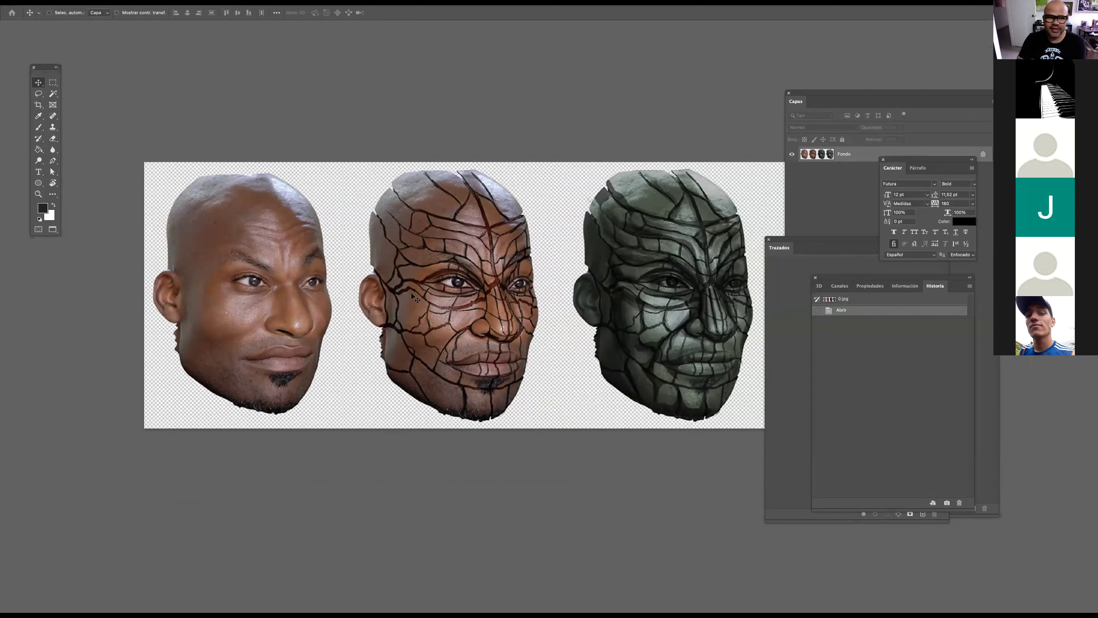
# Bring up ejemplo.jpg and examine the cracked stone face in the jungle composite up close and as a whole
pyautogui.click(317, 3)
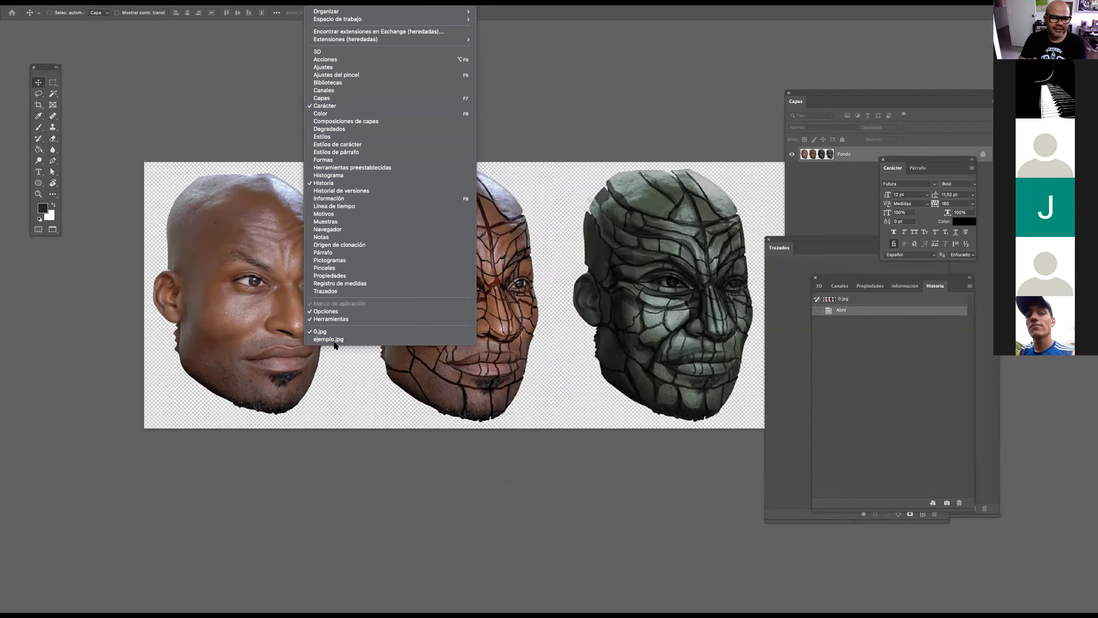
pyautogui.click(339, 342)
pyautogui.moveTo(564, 306); pyautogui.dragTo(417, 283)
pyautogui.moveTo(584, 325)
pyautogui.mouseDown()
pyautogui.moveTo(612, 334)
pyautogui.moveTo(589, 328)
pyautogui.mouseUp()
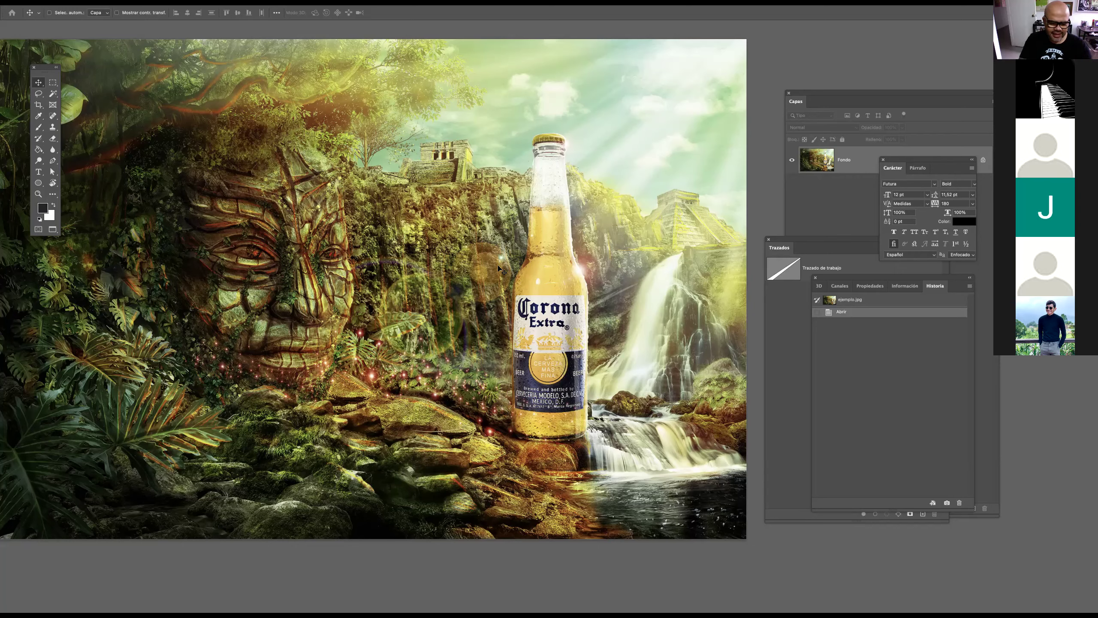
pyautogui.moveTo(403, 259); pyautogui.dragTo(461, 246)
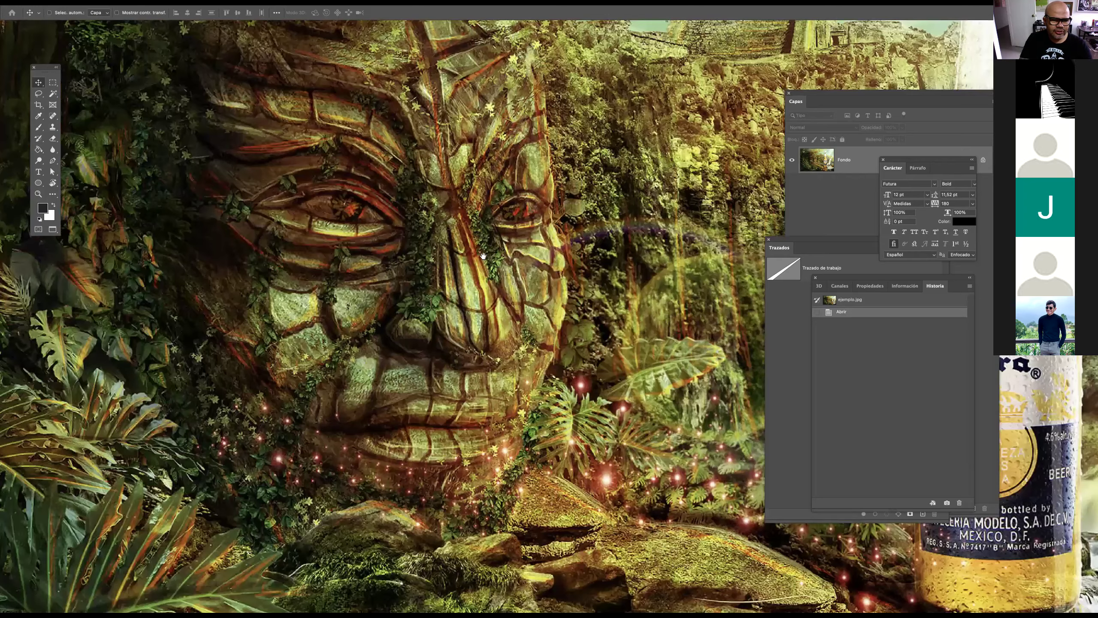
pyautogui.press('super+0')
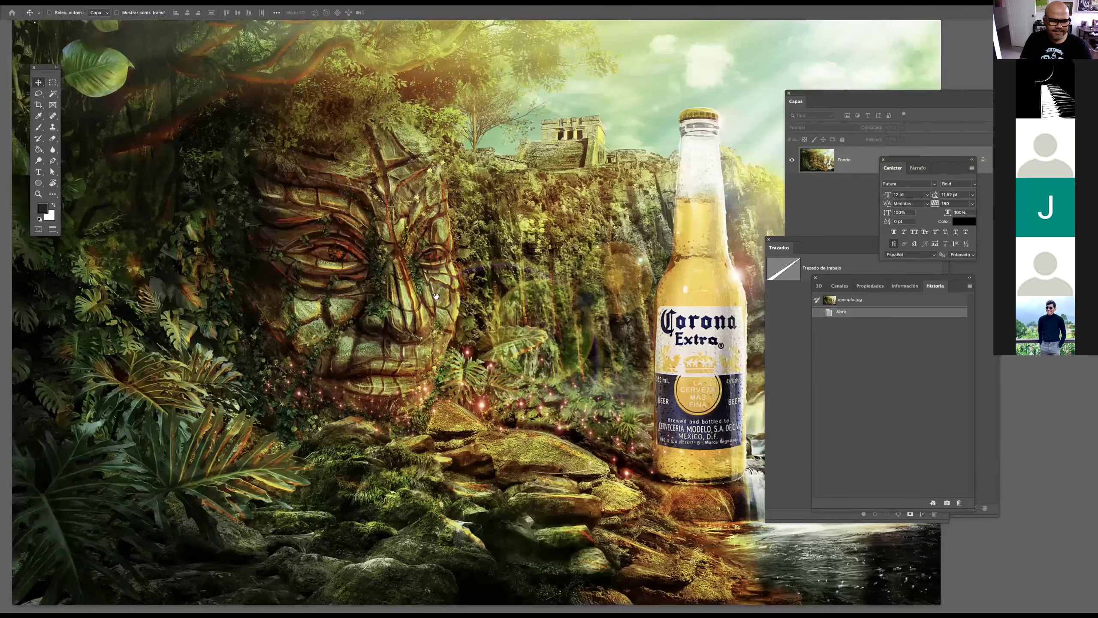
pyautogui.moveTo(454, 267); pyautogui.dragTo(470, 270)
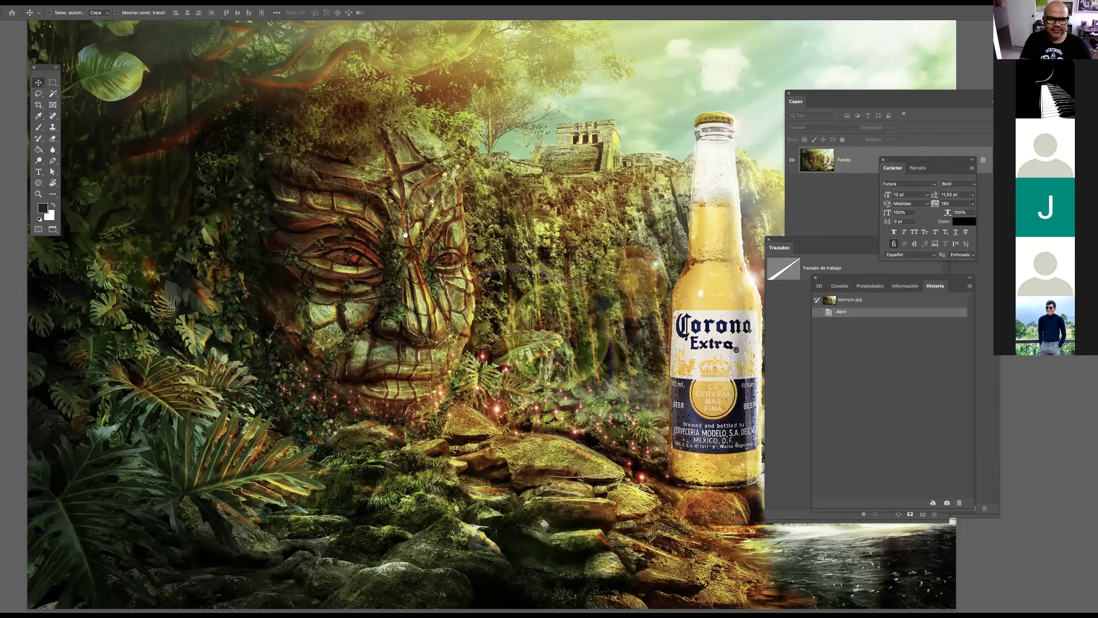
pyautogui.hscroll(5, 419, 227)
pyautogui.keyDown('alt'); pyautogui.click(425, 220); pyautogui.keyUp('alt')
pyautogui.keyDown('alt'); pyautogui.click(427, 218); pyautogui.keyUp('alt')
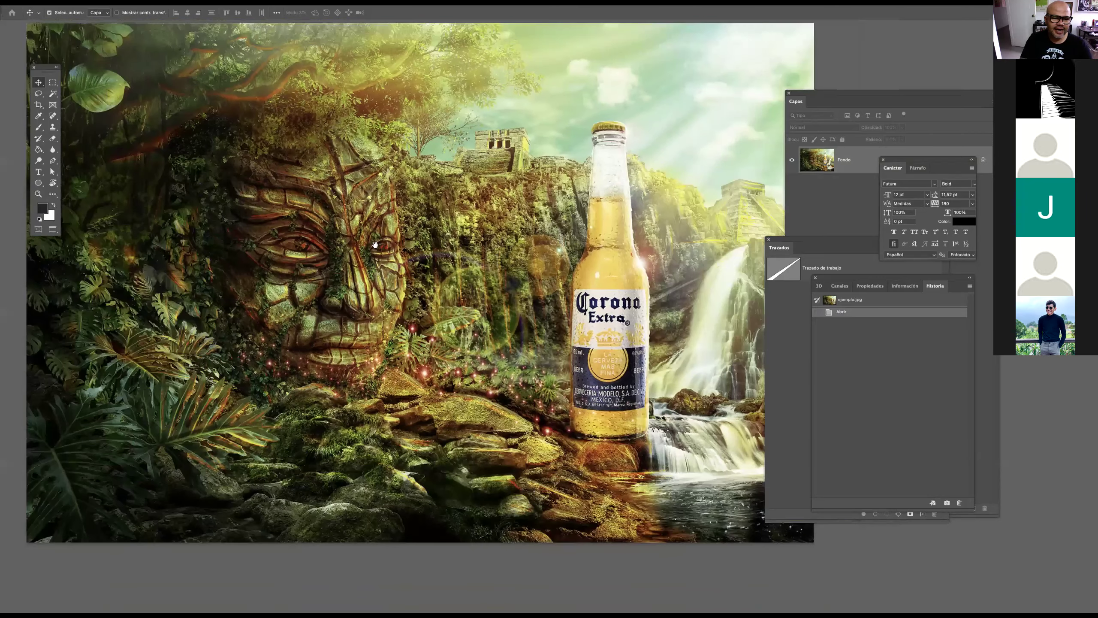
pyautogui.keyDown('alt'); pyautogui.click(408, 261); pyautogui.keyUp('alt')
pyautogui.keyDown('ctrl'); pyautogui.click(402, 280); pyautogui.keyUp('ctrl')
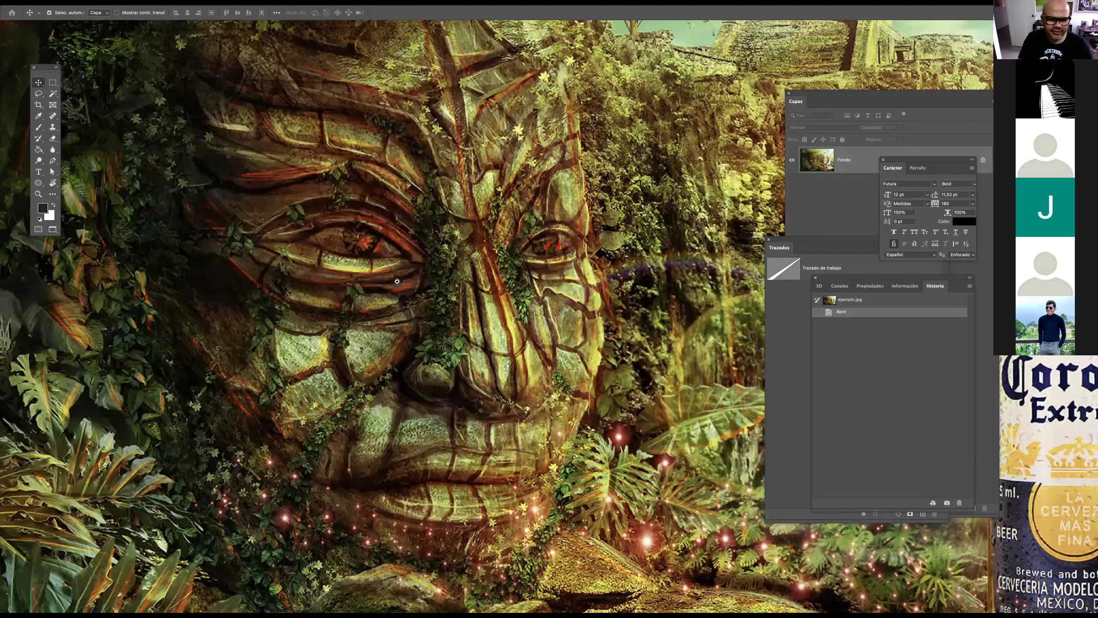
pyautogui.press('super+0')
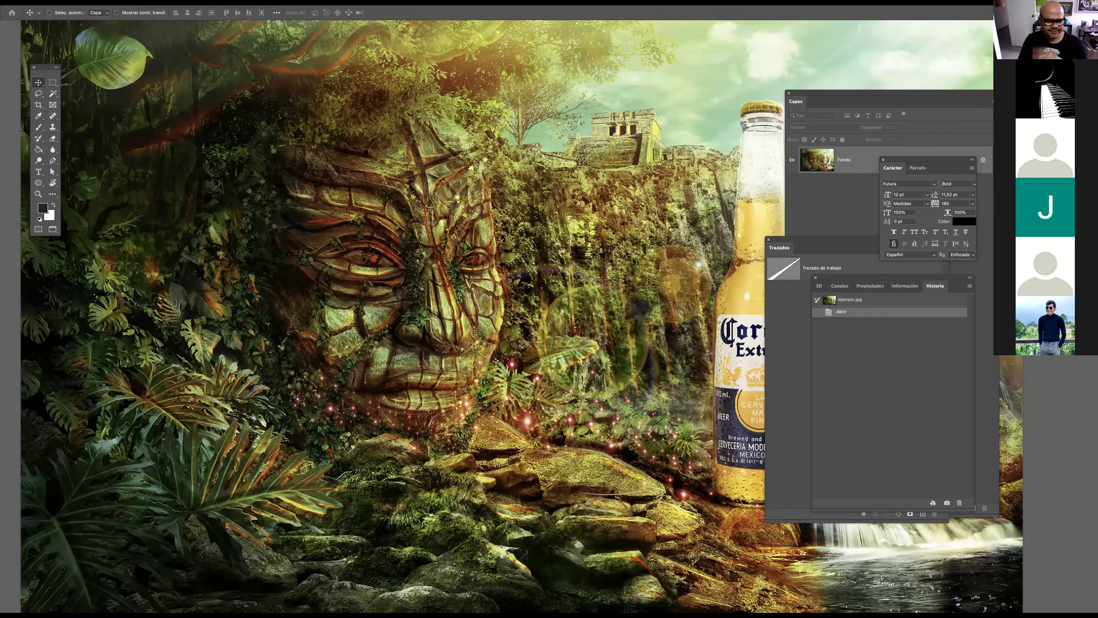
# Return to the standard window view and close ejemplo.jpg
pyautogui.press('super')
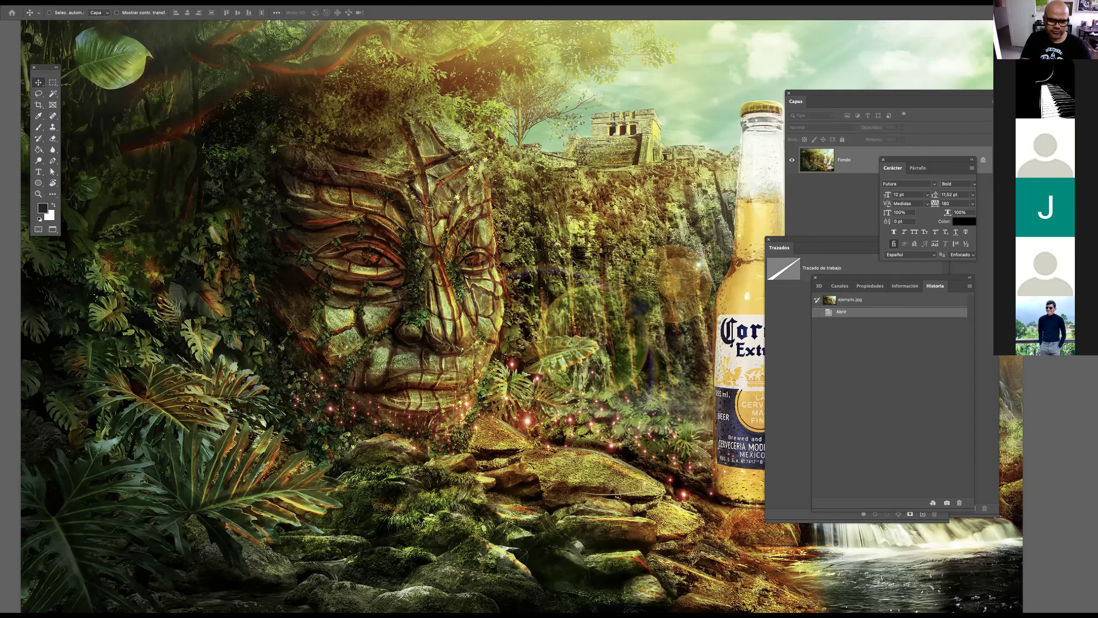
pyautogui.press('Tab')
pyautogui.press('f')
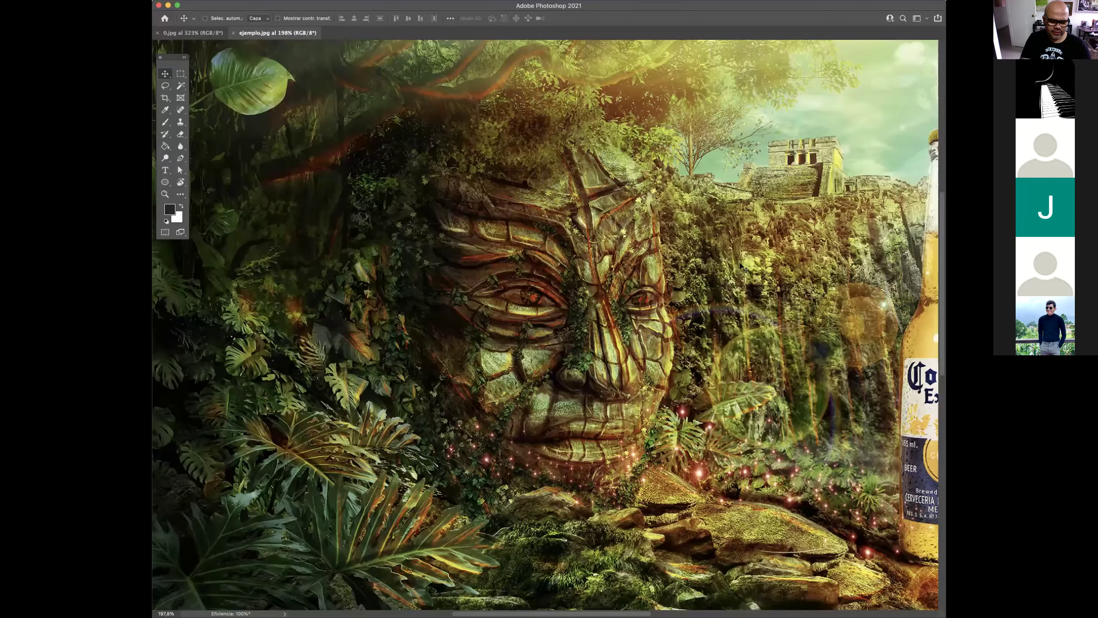
pyautogui.press('super+w')
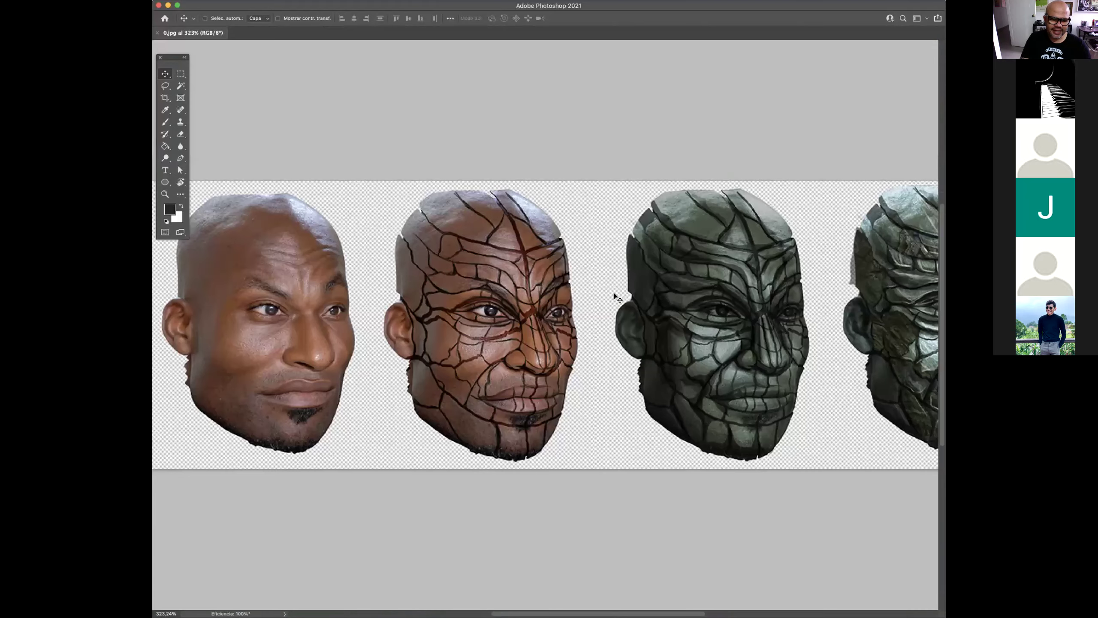
# Examine the four heads in 0.jpg, from the plain portrait through the crack lines to the finished stone texture
pyautogui.moveTo(269, 330); pyautogui.dragTo(603, 329)
pyautogui.moveTo(424, 297); pyautogui.dragTo(558, 310)
pyautogui.moveTo(713, 333); pyautogui.dragTo(465, 323)
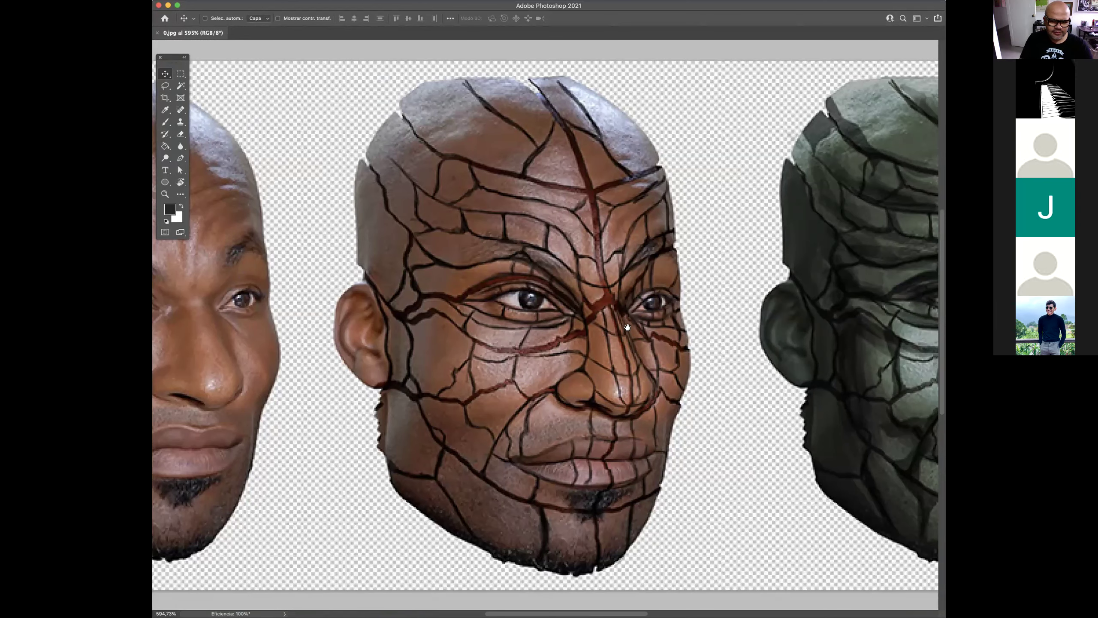
pyautogui.hscroll(10, 627, 327)
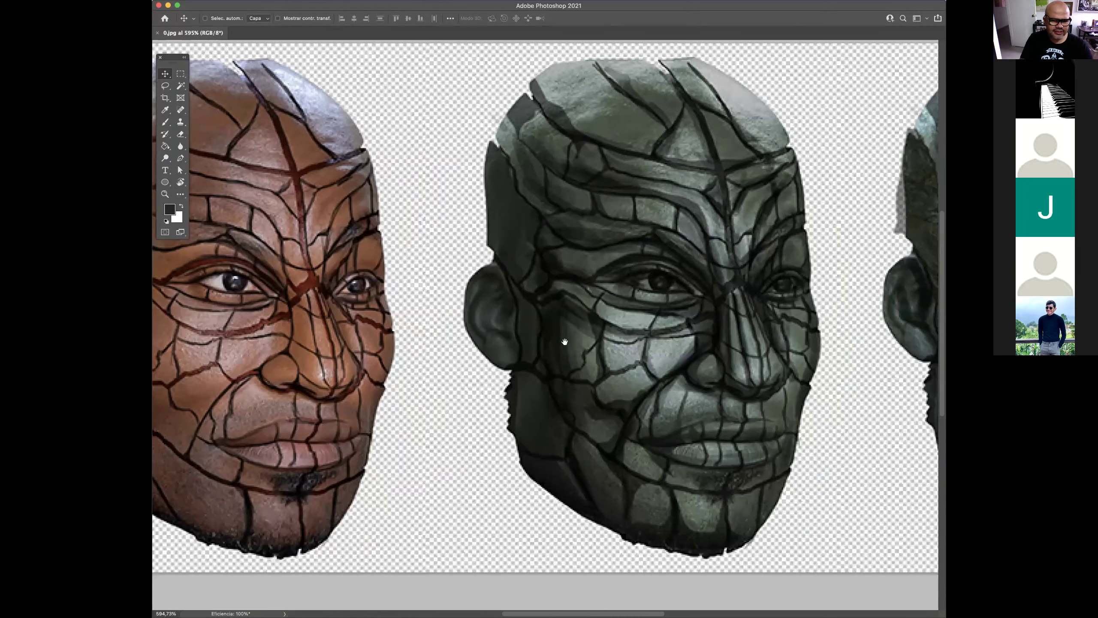
pyautogui.hscroll(3, 610, 310)
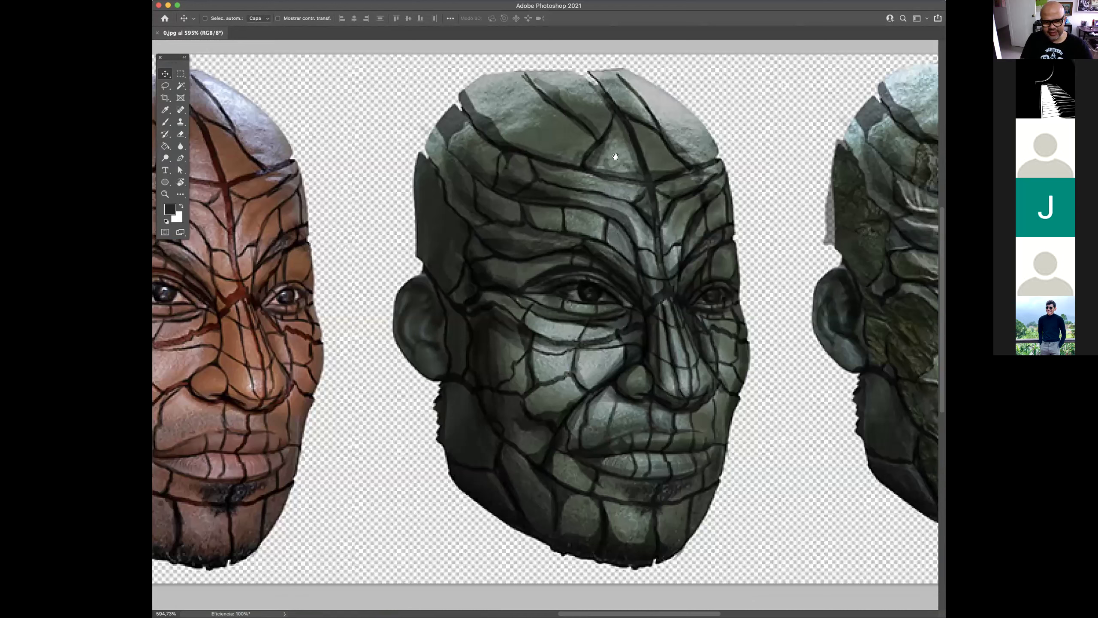
pyautogui.moveTo(646, 256); pyautogui.dragTo(566, 243)
pyautogui.hscroll(10, 561, 282)
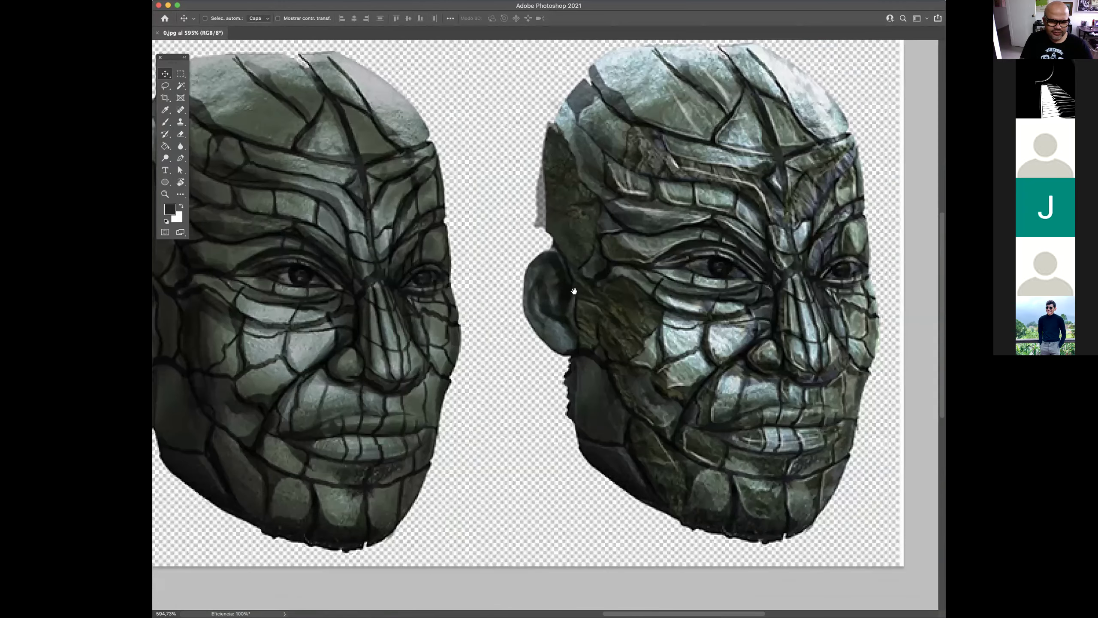
pyautogui.moveTo(581, 296); pyautogui.dragTo(582, 298)
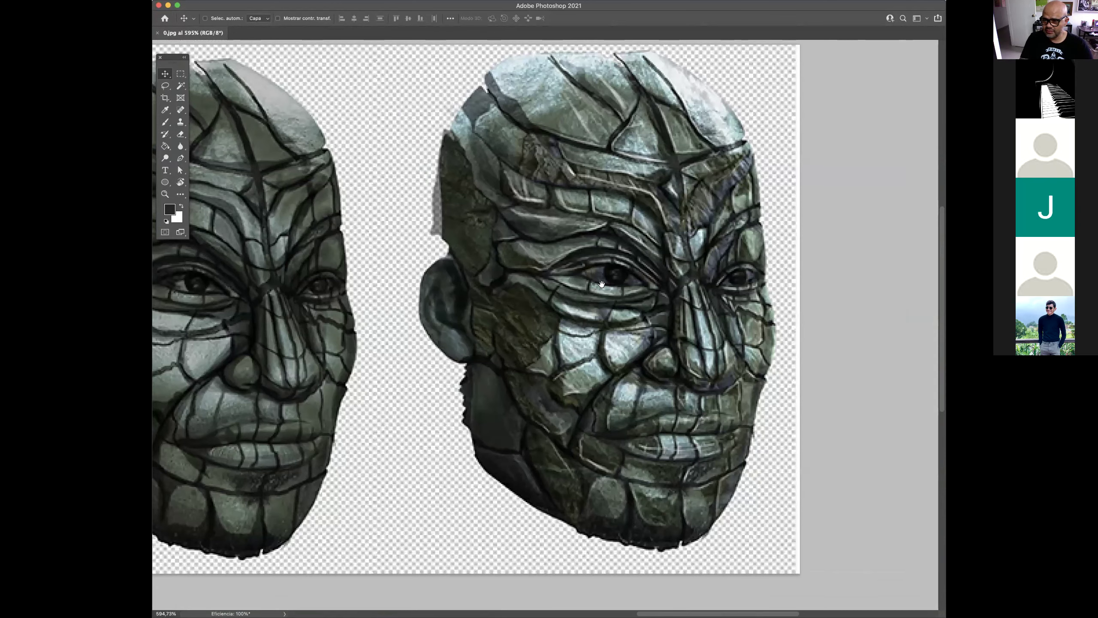
pyautogui.scroll(-5, 600, 284)
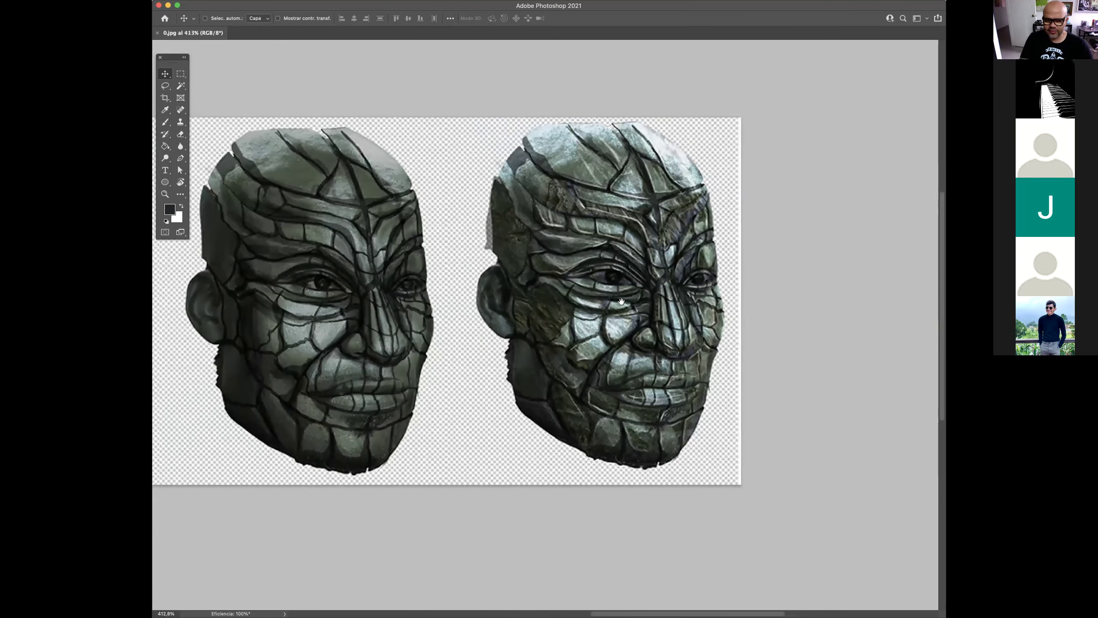
pyautogui.hscroll(-9, 618, 305)
pyautogui.scroll(-4, 614, 292)
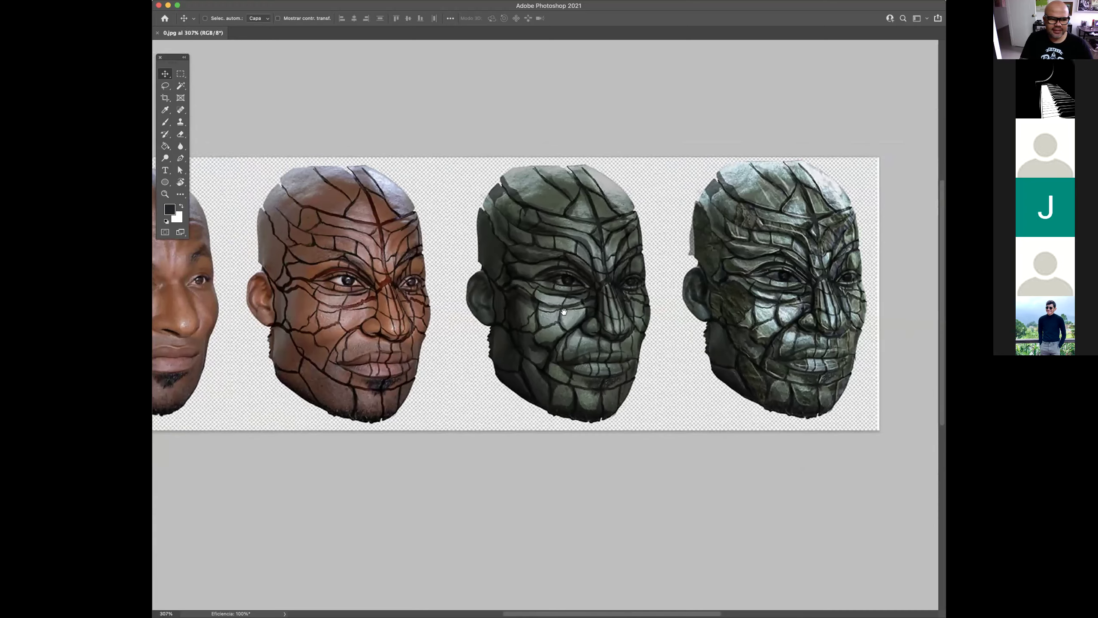
pyautogui.hscroll(-8, 619, 322)
pyautogui.hscroll(5, 619, 323)
pyautogui.scroll(-3, 566, 300)
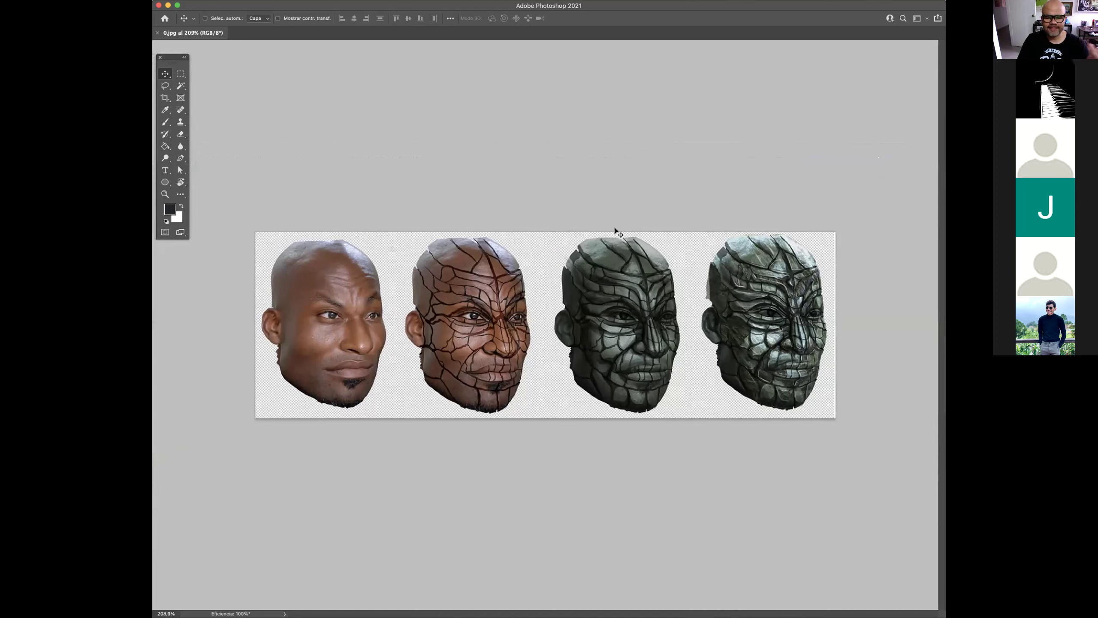
# Close 0.jpg and open the cut-out portrait file 1.psd
pyautogui.press('super')
pyautogui.press('super+w')
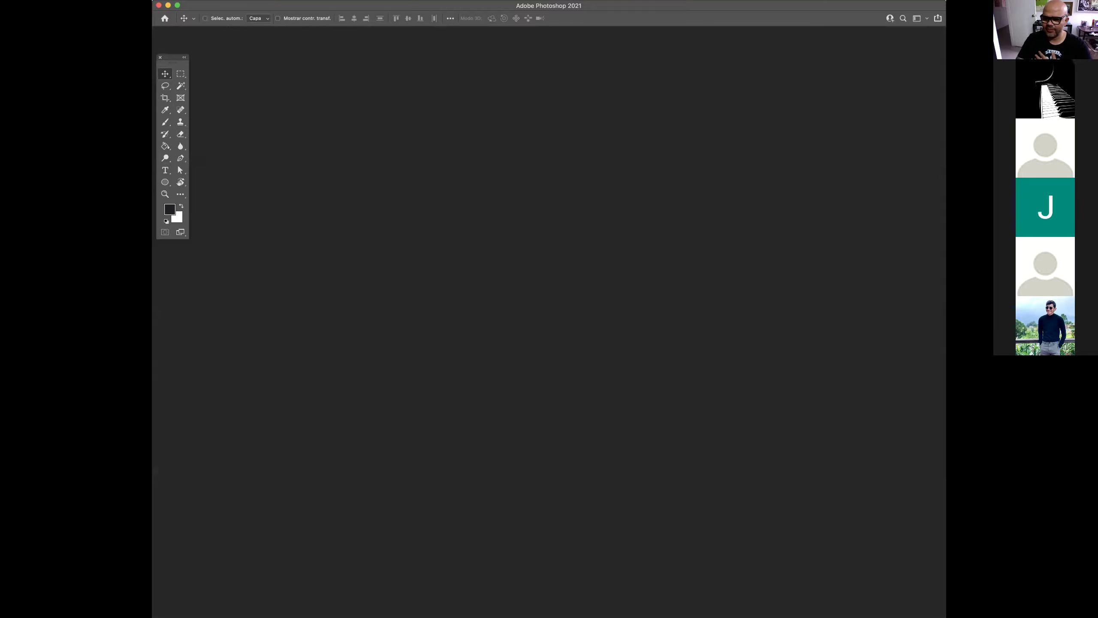
pyautogui.press('super+Tab')
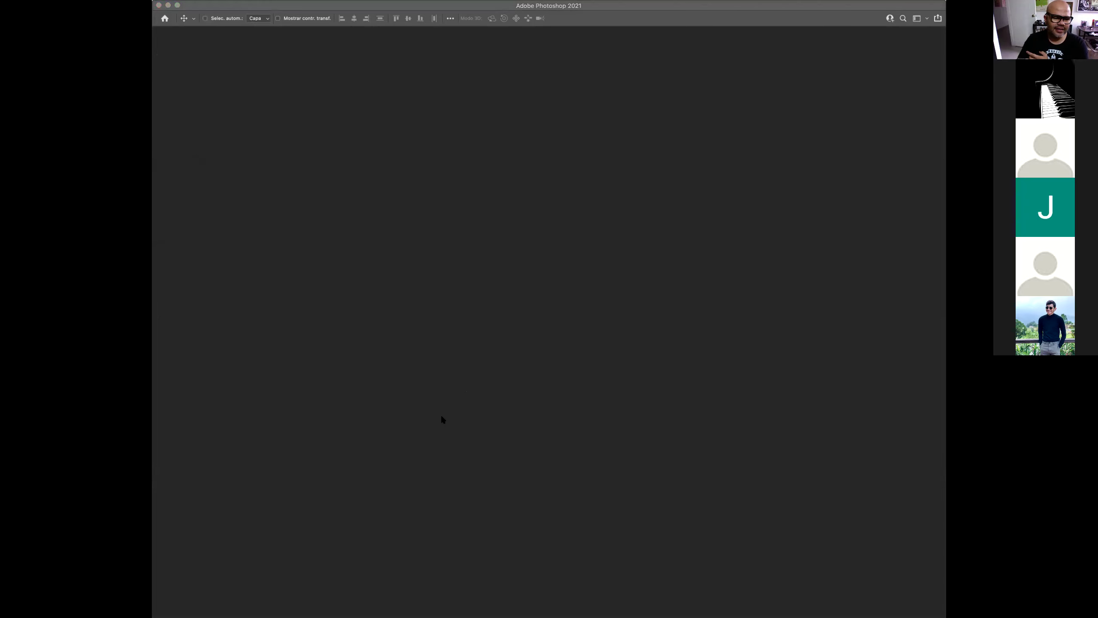
pyautogui.doubleClick(573, 419)
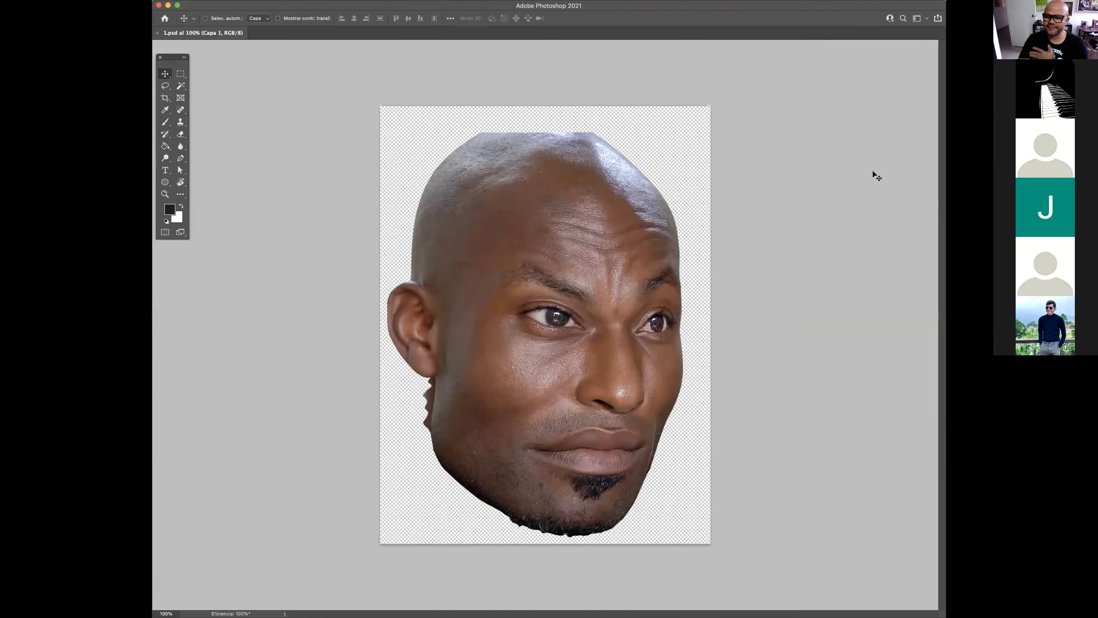
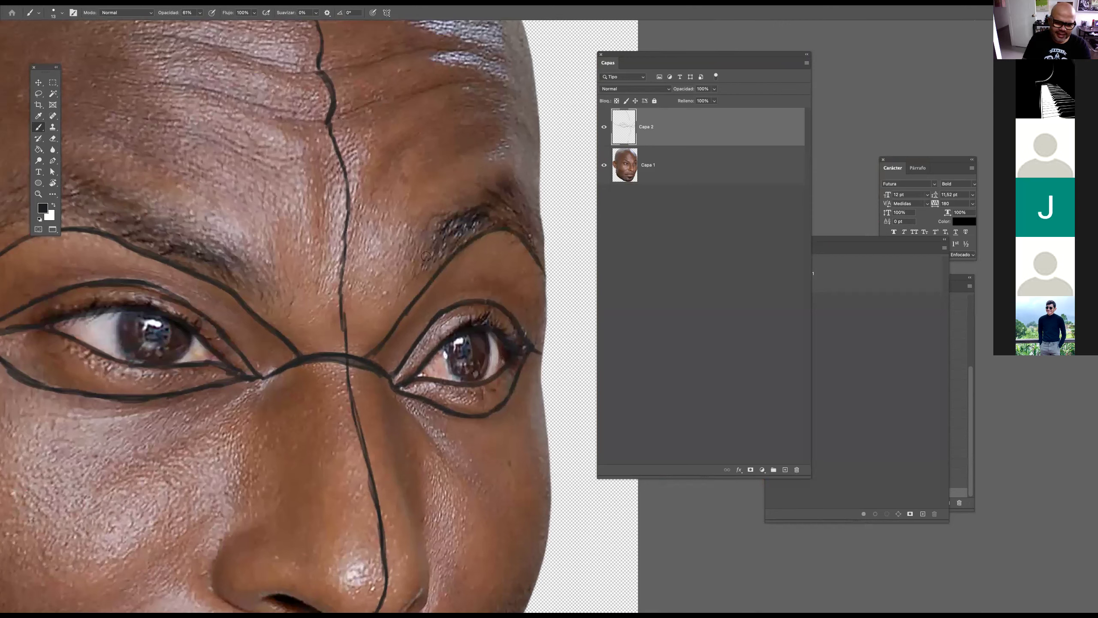
# Paint dark crack lines around both eyebrows on Capa 2, joining them to the existing lines above the eyes
pyautogui.moveTo(423, 262)
pyautogui.mouseDown()
pyautogui.moveTo(430, 224)
pyautogui.moveTo(485, 183)
pyautogui.moveTo(476, 194)
pyautogui.moveTo(505, 172)
pyautogui.moveTo(540, 208)
pyautogui.mouseUp()
pyautogui.moveTo(248, 303); pyautogui.dragTo(481, 346)
pyautogui.moveTo(514, 382)
pyautogui.mouseDown()
pyautogui.moveTo(502, 297)
pyautogui.moveTo(384, 238)
pyautogui.moveTo(400, 248)
pyautogui.moveTo(272, 206)
pyautogui.moveTo(202, 268)
pyautogui.moveTo(144, 363)
pyautogui.mouseUp()
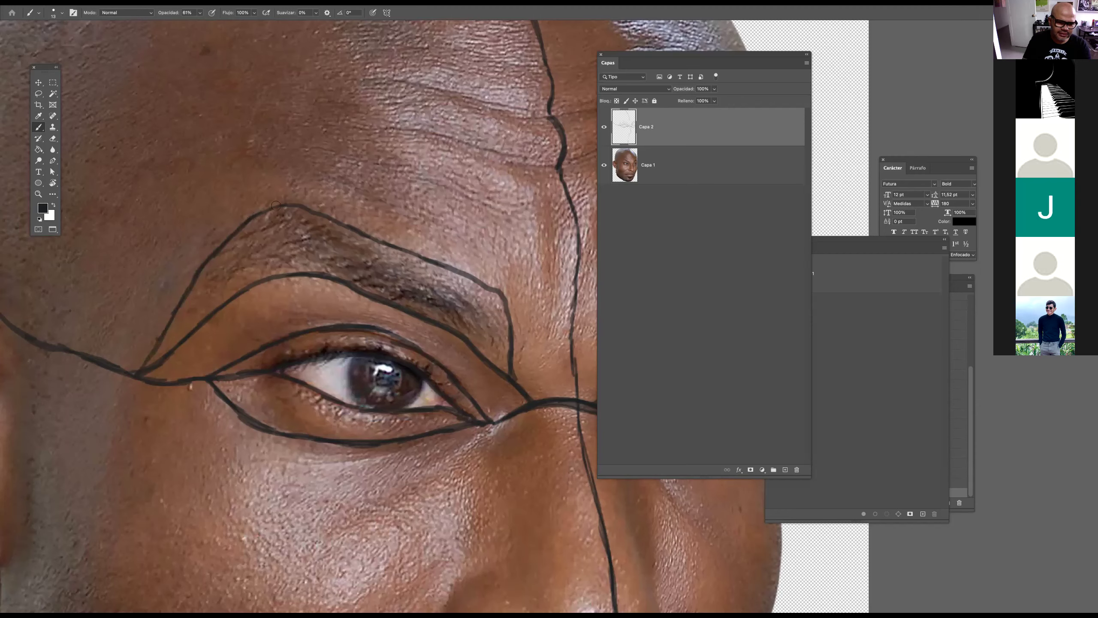
pyautogui.moveTo(408, 248)
pyautogui.mouseDown()
pyautogui.moveTo(361, 253)
pyautogui.moveTo(411, 266)
pyautogui.mouseUp()
pyautogui.scroll(3, 469, 366)
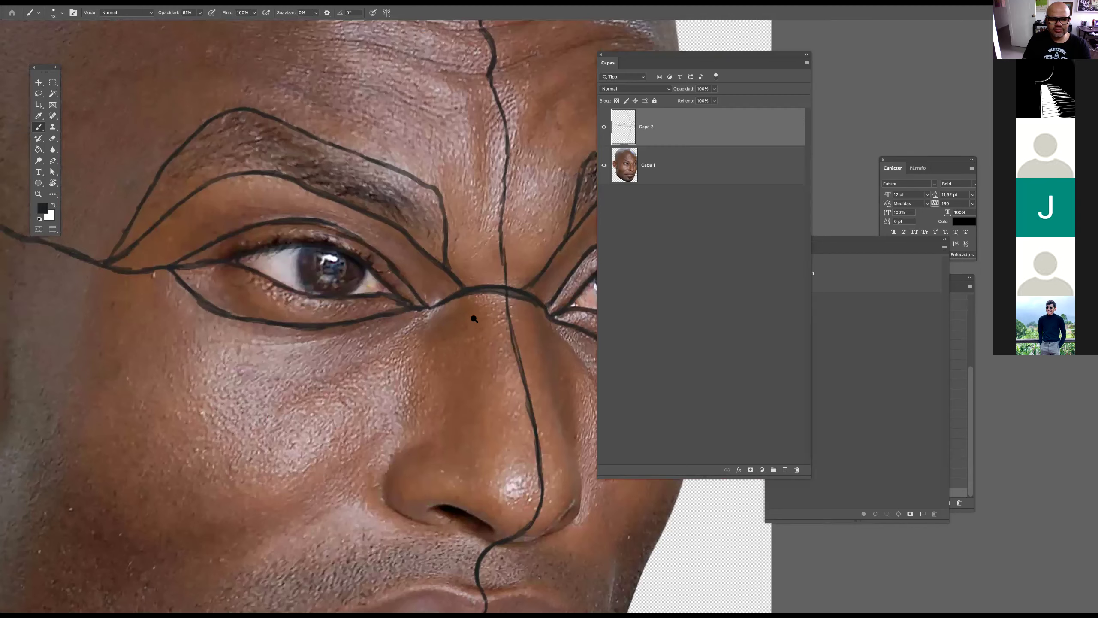
pyautogui.scroll(-2, 436, 325)
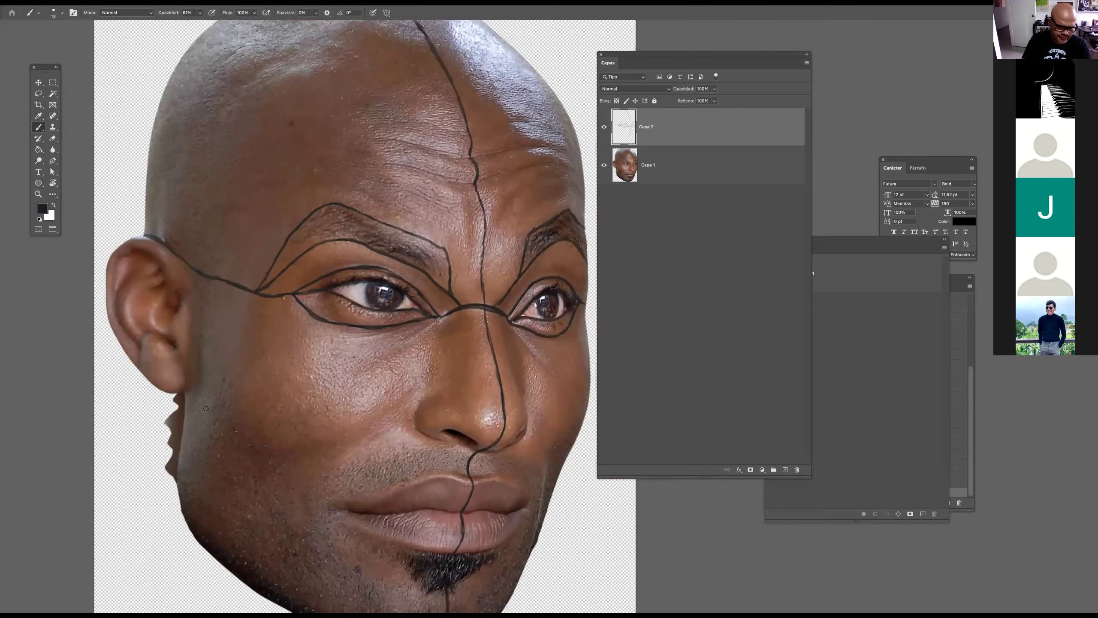
# Paint a crack line from below the ear across the cheek to the nose, and outline the nose wings and base
pyautogui.moveTo(222, 428); pyautogui.dragTo(231, 428)
pyautogui.moveTo(335, 445); pyautogui.dragTo(420, 404)
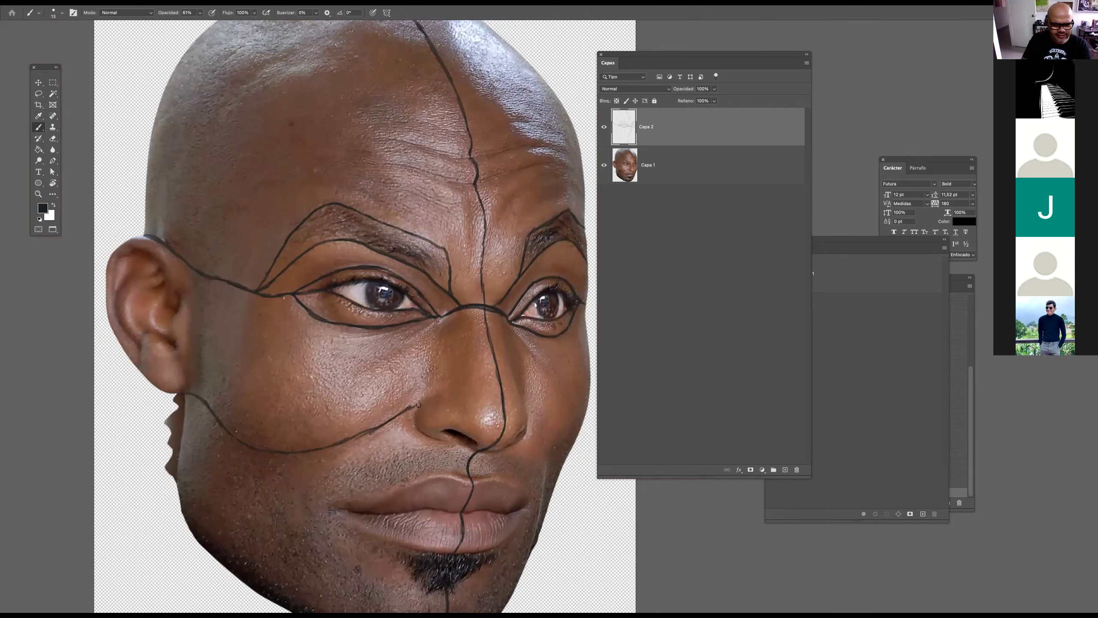
pyautogui.moveTo(525, 412)
pyautogui.mouseDown()
pyautogui.moveTo(409, 362)
pyautogui.moveTo(439, 390)
pyautogui.mouseUp()
pyautogui.moveTo(310, 359)
pyautogui.mouseDown()
pyautogui.moveTo(359, 356)
pyautogui.moveTo(289, 350)
pyautogui.moveTo(276, 411)
pyautogui.moveTo(311, 435)
pyautogui.moveTo(379, 453)
pyautogui.moveTo(505, 459)
pyautogui.moveTo(564, 409)
pyautogui.moveTo(557, 394)
pyautogui.moveTo(534, 443)
pyautogui.mouseUp()
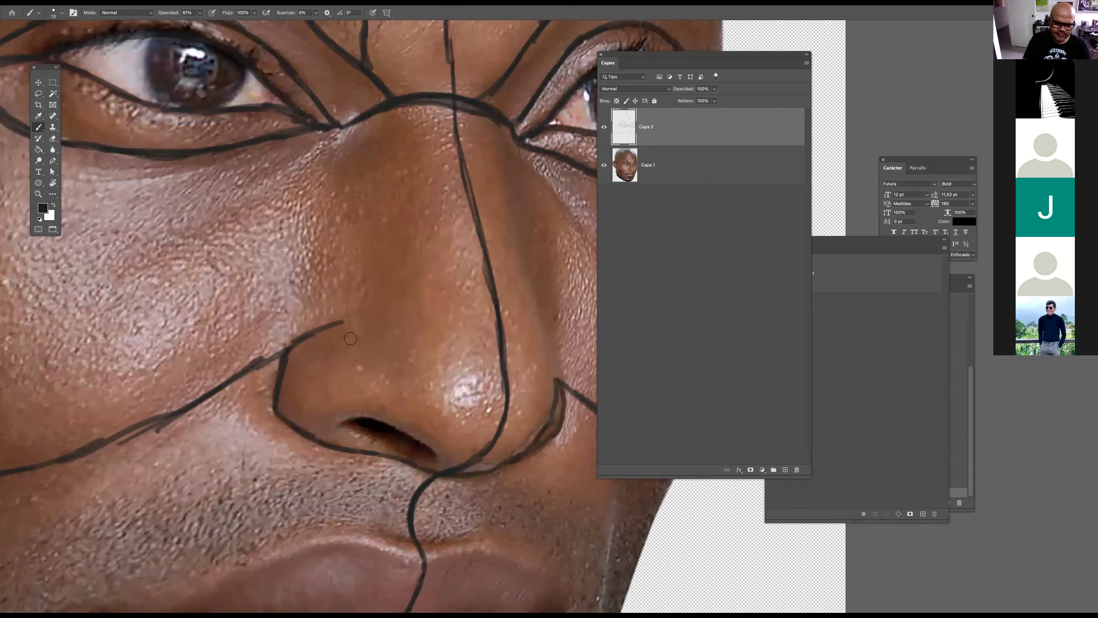
# Paint a crack line across the nose above its tip and another down the far side of the bridge, redoing its upper stroke
pyautogui.moveTo(337, 323)
pyautogui.mouseDown()
pyautogui.moveTo(356, 318)
pyautogui.moveTo(328, 314)
pyautogui.moveTo(324, 298)
pyautogui.moveTo(393, 274)
pyautogui.moveTo(418, 281)
pyautogui.moveTo(442, 299)
pyautogui.moveTo(472, 376)
pyautogui.mouseUp()
pyautogui.moveTo(454, 308)
pyautogui.mouseDown()
pyautogui.moveTo(470, 364)
pyautogui.moveTo(415, 121)
pyautogui.moveTo(432, 221)
pyautogui.mouseUp()
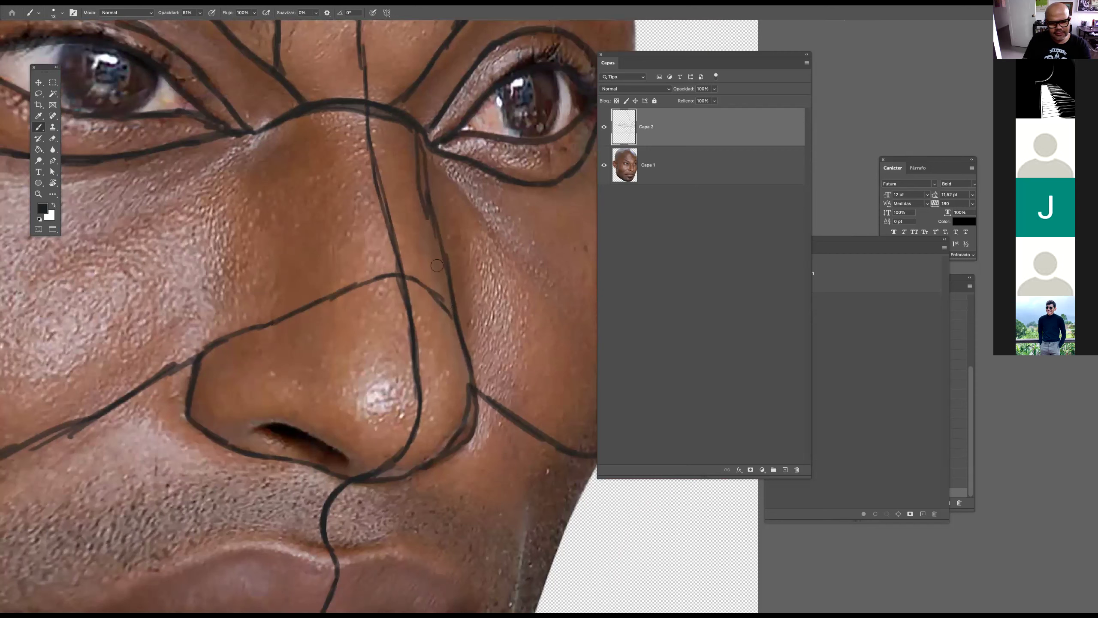
pyautogui.press('super+z')
pyautogui.press('super+z')
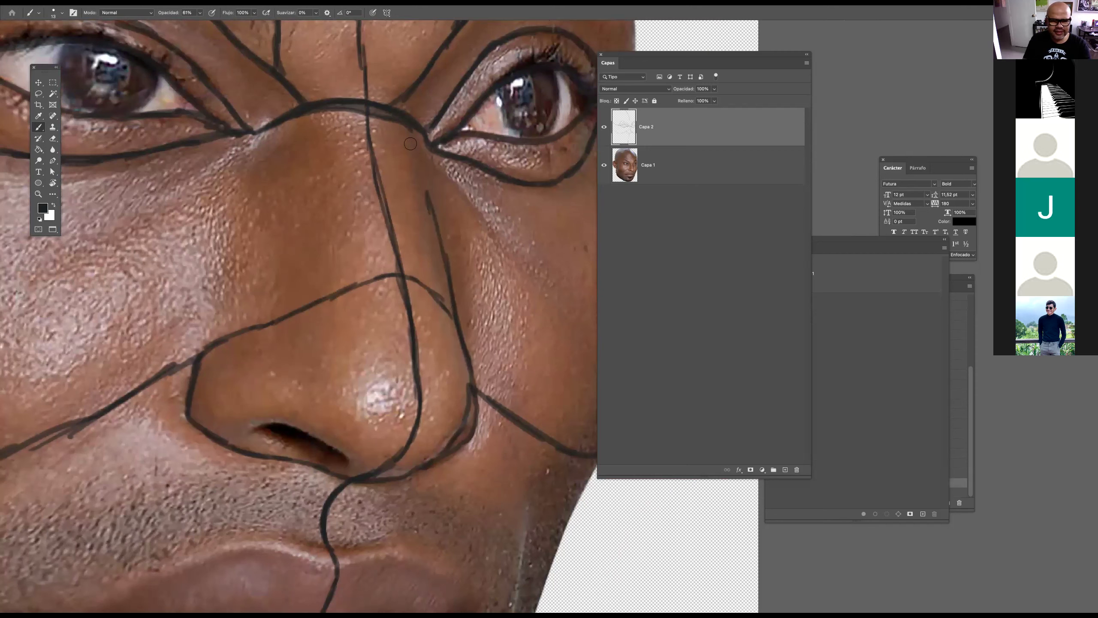
pyautogui.moveTo(429, 188); pyautogui.dragTo(416, 134)
pyautogui.moveTo(417, 135); pyautogui.dragTo(474, 371)
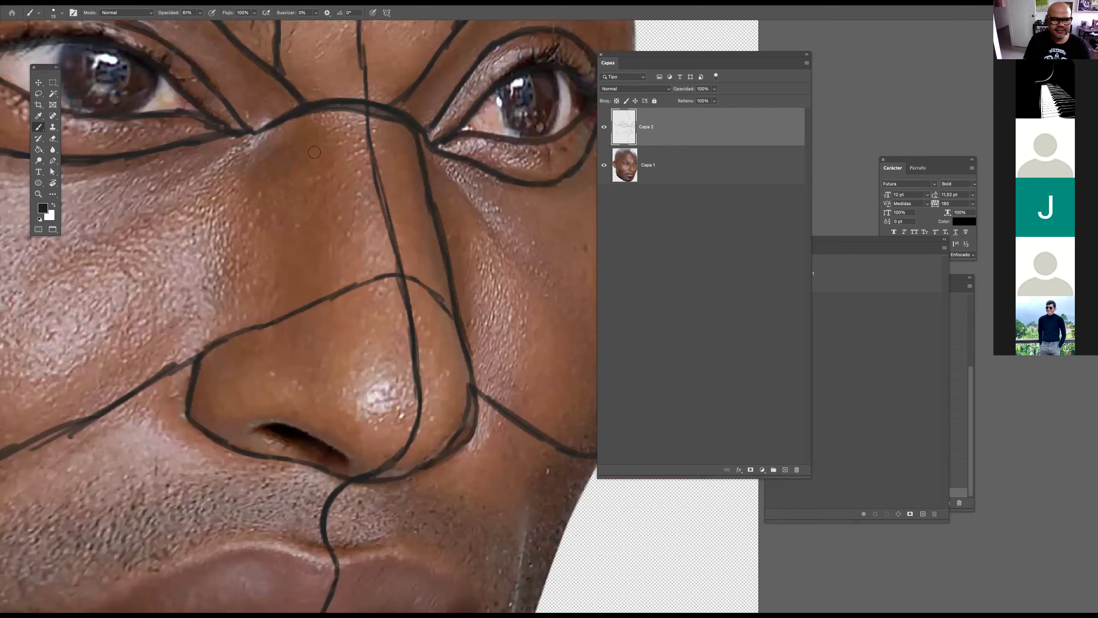
# Paint a crack line from the brow line down the near side of the nose bridge and around the nostril's inner edge
pyautogui.moveTo(305, 113); pyautogui.dragTo(326, 222)
pyautogui.moveTo(316, 141); pyautogui.dragTo(339, 267)
pyautogui.moveTo(329, 221)
pyautogui.mouseDown()
pyautogui.moveTo(343, 298)
pyautogui.moveTo(312, 406)
pyautogui.moveTo(349, 438)
pyautogui.moveTo(339, 420)
pyautogui.moveTo(354, 473)
pyautogui.mouseUp()
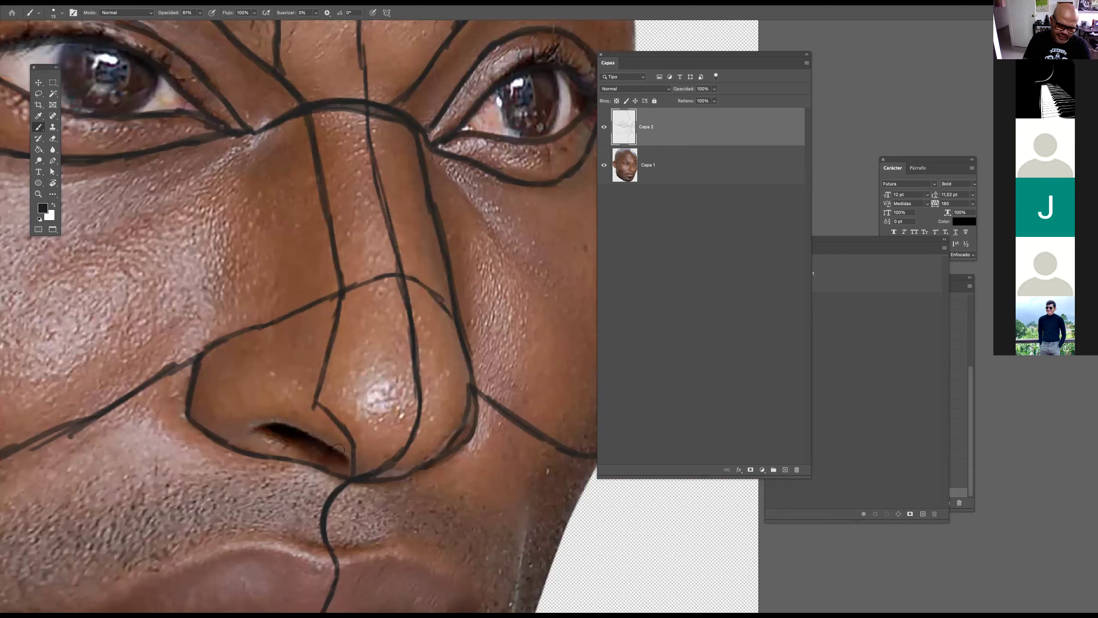
# Outline the upper edge of the near nostril and divide the nose wing with a short crack line above it
pyautogui.moveTo(249, 429); pyautogui.dragTo(303, 455)
pyautogui.moveTo(246, 428)
pyautogui.mouseDown()
pyautogui.moveTo(206, 431)
pyautogui.moveTo(316, 407)
pyautogui.mouseUp()
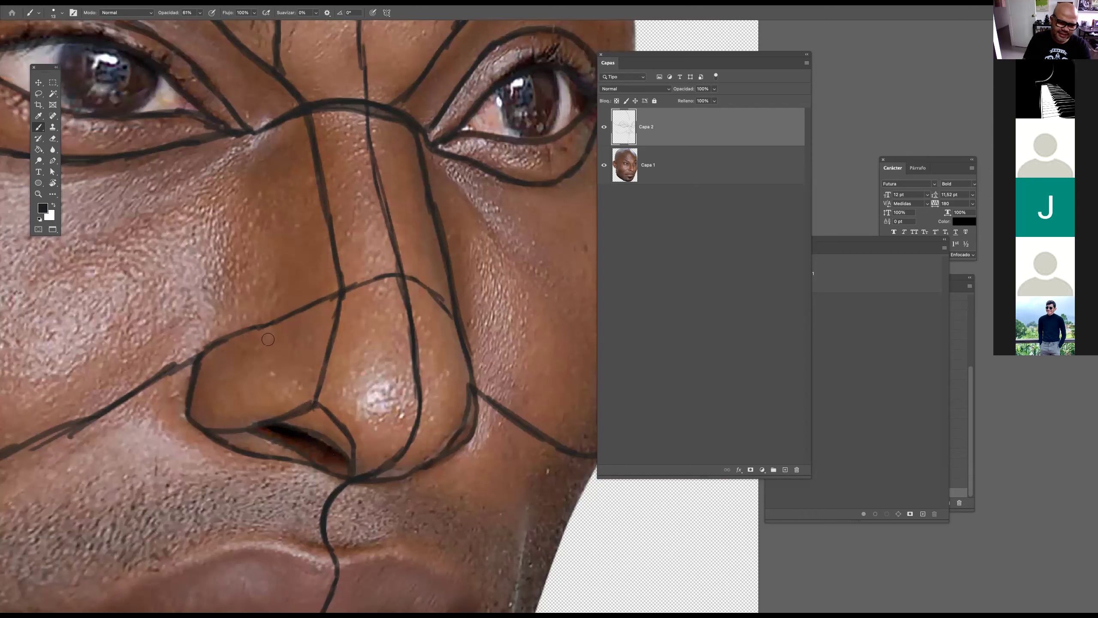
pyautogui.moveTo(253, 330)
pyautogui.mouseDown()
pyautogui.moveTo(301, 403)
pyautogui.moveTo(258, 334)
pyautogui.mouseUp()
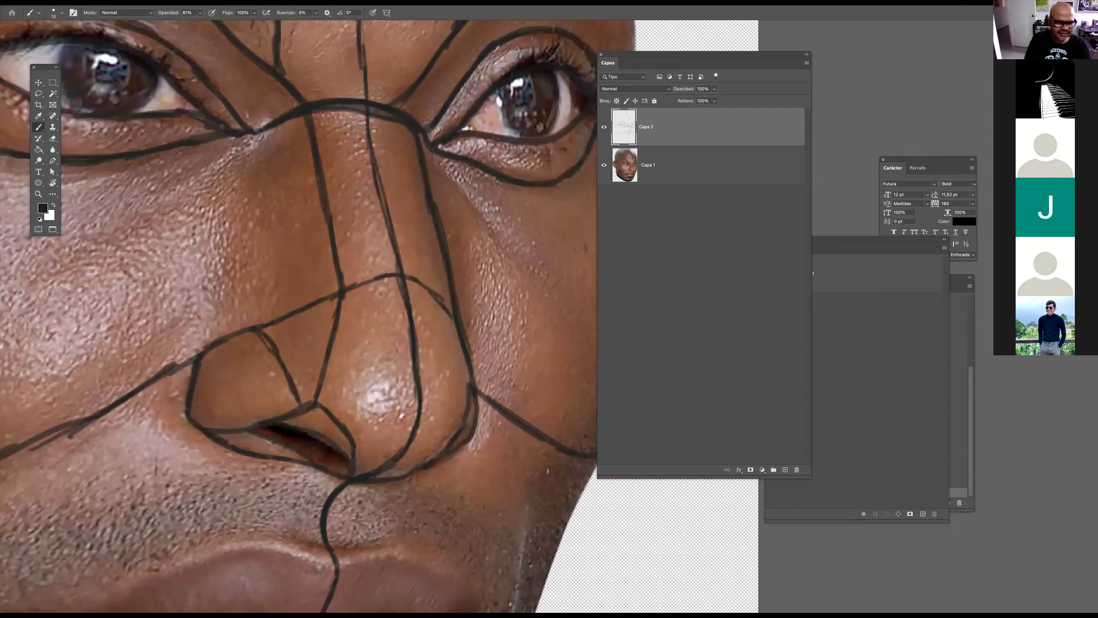
# Paint a crack line down the near flank of the nose and another across the middle of the bridge, redoing the cross stroke
pyautogui.moveTo(262, 134); pyautogui.dragTo(286, 311)
pyautogui.moveTo(280, 240)
pyautogui.mouseDown()
pyautogui.moveTo(325, 208)
pyautogui.moveTo(379, 200)
pyautogui.mouseUp()
pyautogui.press('super+z')
pyautogui.press('super+z')
pyautogui.press('super+z')
pyautogui.press('super+z')
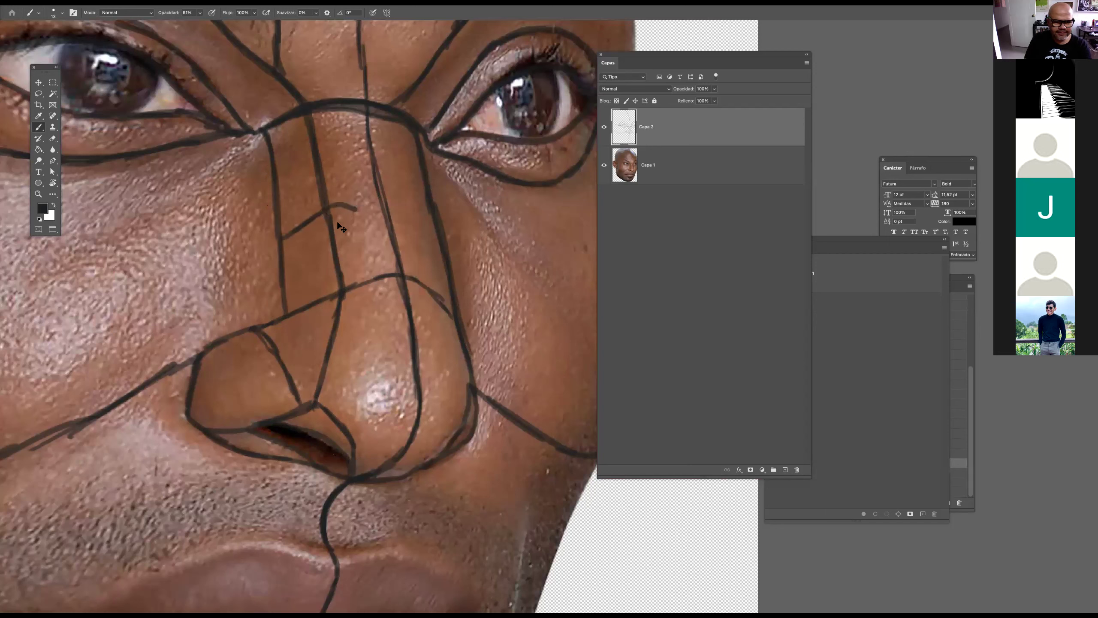
pyautogui.moveTo(327, 211)
pyautogui.mouseDown()
pyautogui.moveTo(398, 195)
pyautogui.moveTo(389, 197)
pyautogui.moveTo(435, 222)
pyautogui.mouseUp()
# Reinforce the crack above the nose tip and paint a curved line below it from the near nostril to the far wing
pyautogui.moveTo(360, 284); pyautogui.dragTo(398, 275)
pyautogui.moveTo(320, 400)
pyautogui.mouseDown()
pyautogui.moveTo(413, 424)
pyautogui.moveTo(473, 390)
pyautogui.mouseUp()
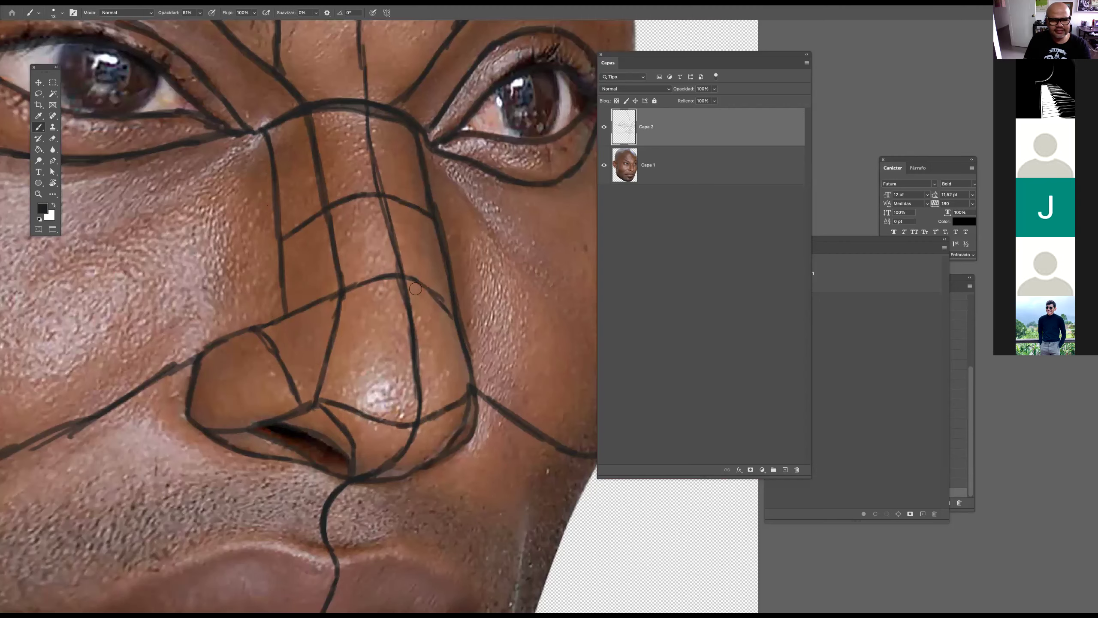
pyautogui.moveTo(374, 289)
pyautogui.mouseDown()
pyautogui.moveTo(334, 293)
pyautogui.moveTo(396, 302)
pyautogui.moveTo(396, 266)
pyautogui.mouseUp()
# Paint a crack line from the near eye's inner corner across the cheek to the ear, and extend the ear's front edge line to the lobe
pyautogui.moveTo(411, 202)
pyautogui.mouseDown()
pyautogui.moveTo(306, 271)
pyautogui.moveTo(232, 287)
pyautogui.moveTo(243, 289)
pyautogui.mouseUp()
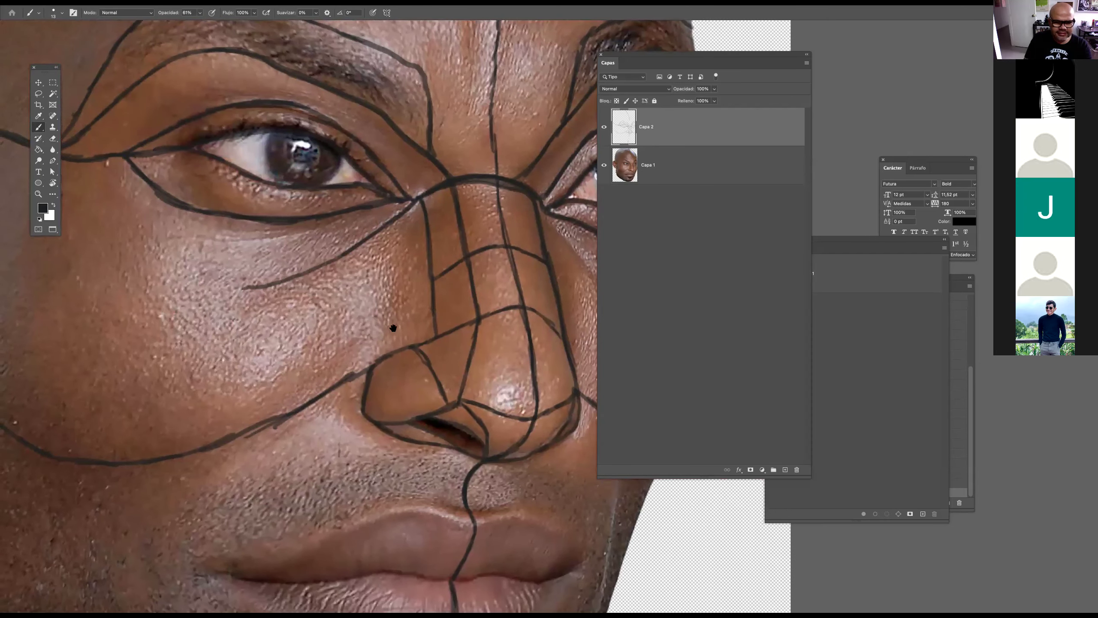
pyautogui.hscroll(-6, 392, 327)
pyautogui.moveTo(398, 334)
pyautogui.mouseDown()
pyautogui.moveTo(288, 305)
pyautogui.moveTo(147, 303)
pyautogui.moveTo(99, 282)
pyautogui.moveTo(93, 267)
pyautogui.moveTo(236, 327)
pyautogui.moveTo(217, 226)
pyautogui.moveTo(230, 262)
pyautogui.moveTo(166, 156)
pyautogui.moveTo(208, 214)
pyautogui.moveTo(229, 282)
pyautogui.mouseUp()
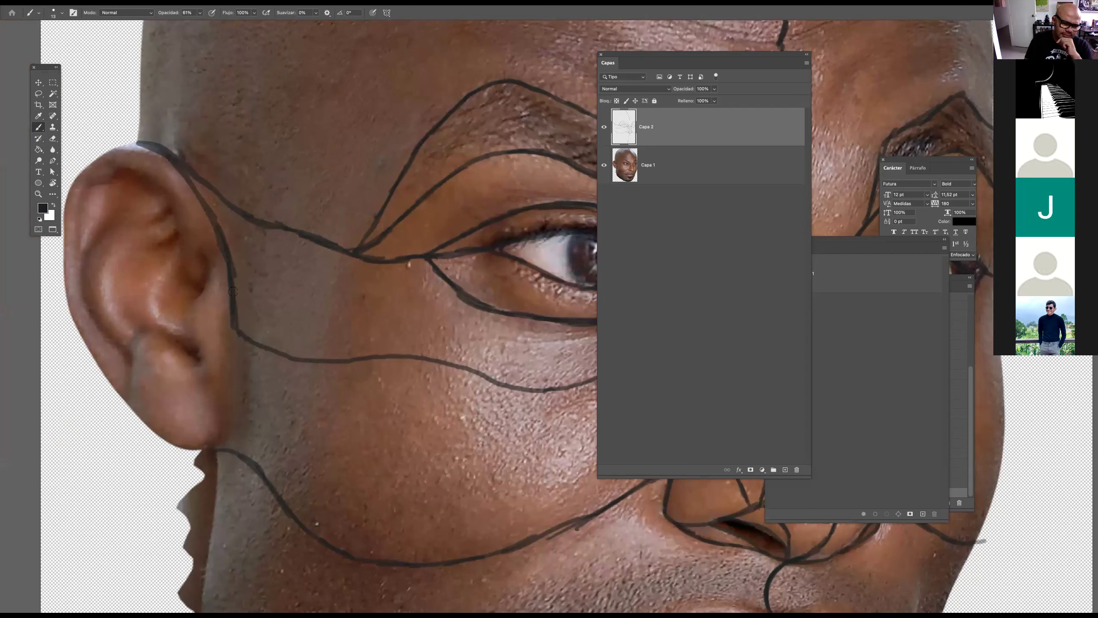
pyautogui.moveTo(235, 371)
pyautogui.mouseDown()
pyautogui.moveTo(239, 415)
pyautogui.moveTo(223, 445)
pyautogui.moveTo(234, 422)
pyautogui.mouseUp()
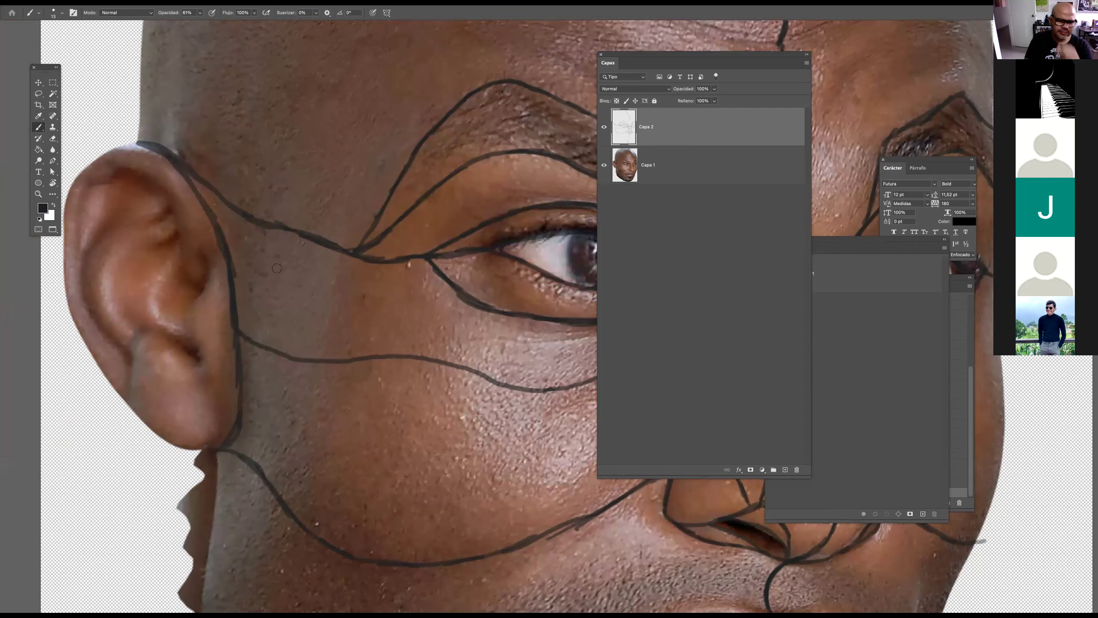
# Branch two crack lines off the near cheek line, one back to the jaw edge and one down beside the mouth
pyautogui.press('super+0')
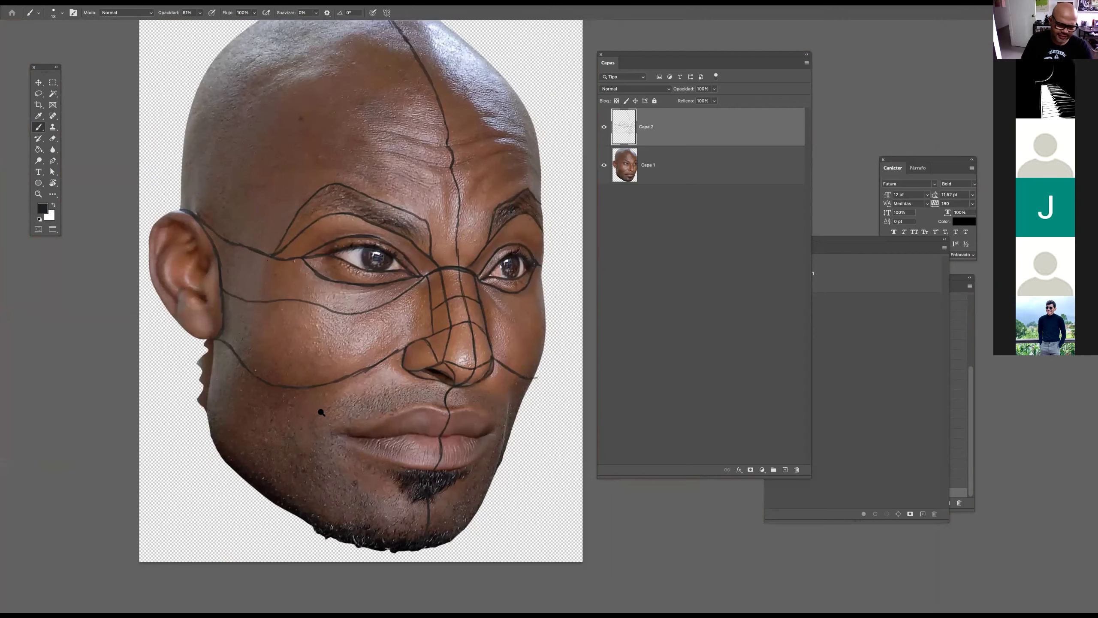
pyautogui.moveTo(327, 402); pyautogui.dragTo(514, 175)
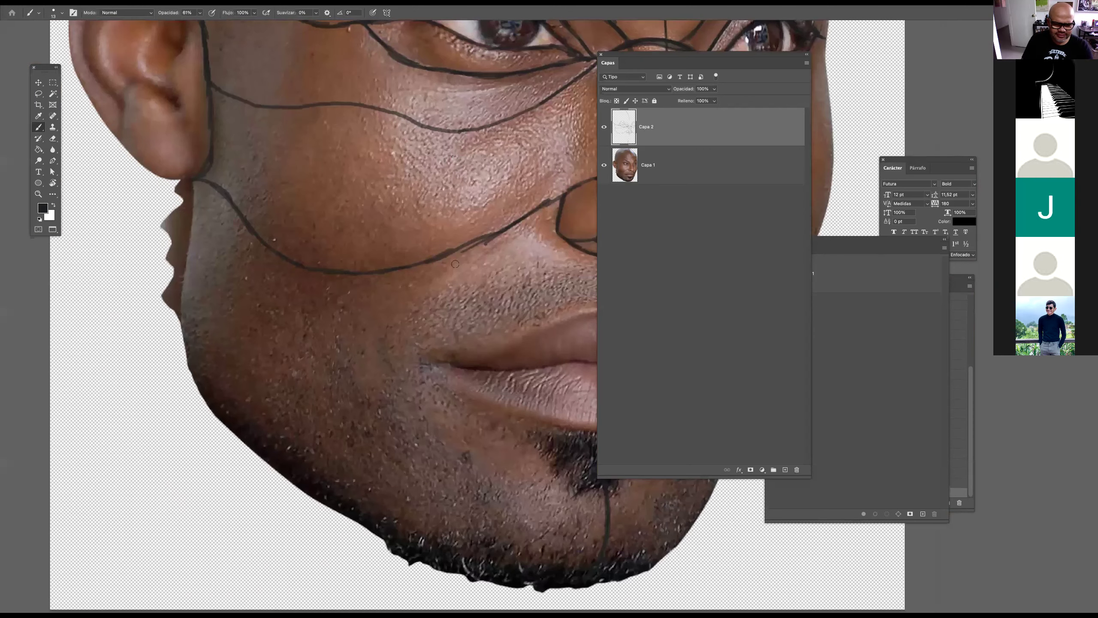
pyautogui.moveTo(469, 244)
pyautogui.mouseDown()
pyautogui.moveTo(372, 302)
pyautogui.moveTo(236, 326)
pyautogui.mouseUp()
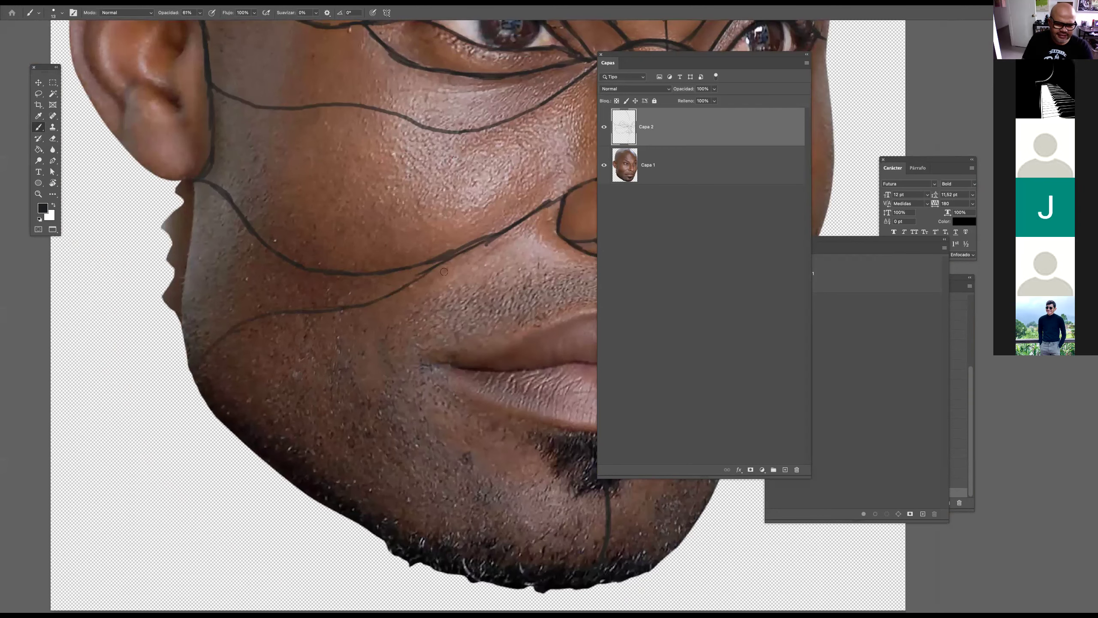
pyautogui.moveTo(452, 297)
pyautogui.mouseDown()
pyautogui.moveTo(274, 322)
pyautogui.moveTo(244, 298)
pyautogui.moveTo(211, 361)
pyautogui.mouseUp()
pyautogui.moveTo(195, 420); pyautogui.dragTo(192, 429)
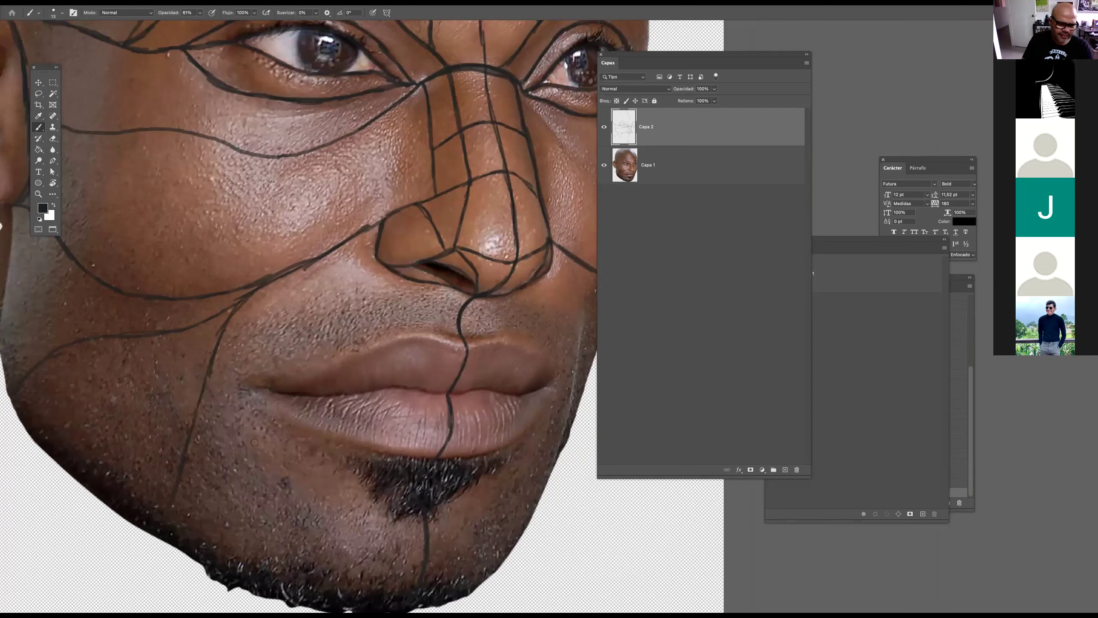
# Paint a crack line from the far nose wing down past the far corner of the mouth
pyautogui.moveTo(436, 300)
pyautogui.mouseDown()
pyautogui.moveTo(530, 319)
pyautogui.moveTo(561, 306)
pyautogui.moveTo(481, 217)
pyautogui.moveTo(527, 290)
pyautogui.moveTo(530, 365)
pyautogui.moveTo(499, 544)
pyautogui.moveTo(410, 306)
pyautogui.moveTo(361, 253)
pyautogui.moveTo(407, 339)
pyautogui.mouseUp()
pyautogui.moveTo(336, 243); pyautogui.dragTo(308, 245)
pyautogui.scroll(3, 318, 393)
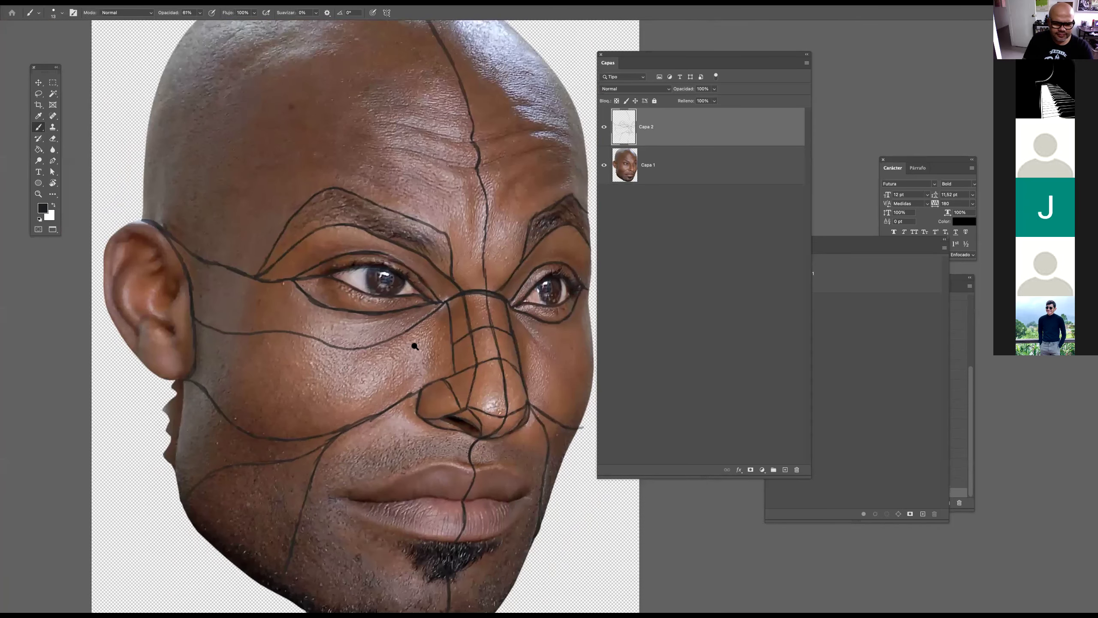
# Paint crack lines from both inner eye corners, one down beside the nose to the near cheek line and one across the far cheek
pyautogui.scroll(4, 415, 347)
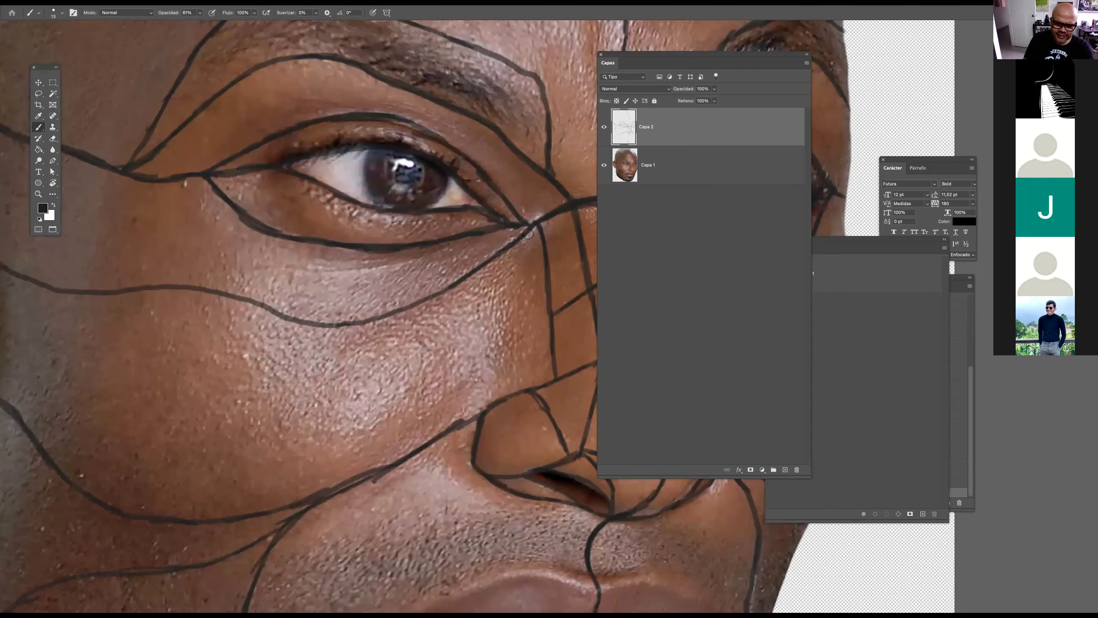
pyautogui.moveTo(531, 230); pyautogui.dragTo(475, 358)
pyautogui.moveTo(457, 396)
pyautogui.mouseDown()
pyautogui.moveTo(424, 444)
pyautogui.moveTo(397, 457)
pyautogui.mouseUp()
pyautogui.moveTo(526, 321); pyautogui.dragTo(198, 362)
pyautogui.moveTo(384, 321)
pyautogui.mouseDown()
pyautogui.moveTo(440, 402)
pyautogui.moveTo(406, 353)
pyautogui.moveTo(468, 422)
pyautogui.moveTo(448, 406)
pyautogui.moveTo(521, 436)
pyautogui.mouseUp()
pyautogui.moveTo(453, 347); pyautogui.dragTo(410, 280)
pyautogui.moveTo(306, 200); pyautogui.dragTo(394, 270)
pyautogui.moveTo(432, 312)
pyautogui.mouseDown()
pyautogui.moveTo(432, 181)
pyautogui.moveTo(428, 317)
pyautogui.mouseUp()
pyautogui.moveTo(417, 195); pyautogui.dragTo(391, 225)
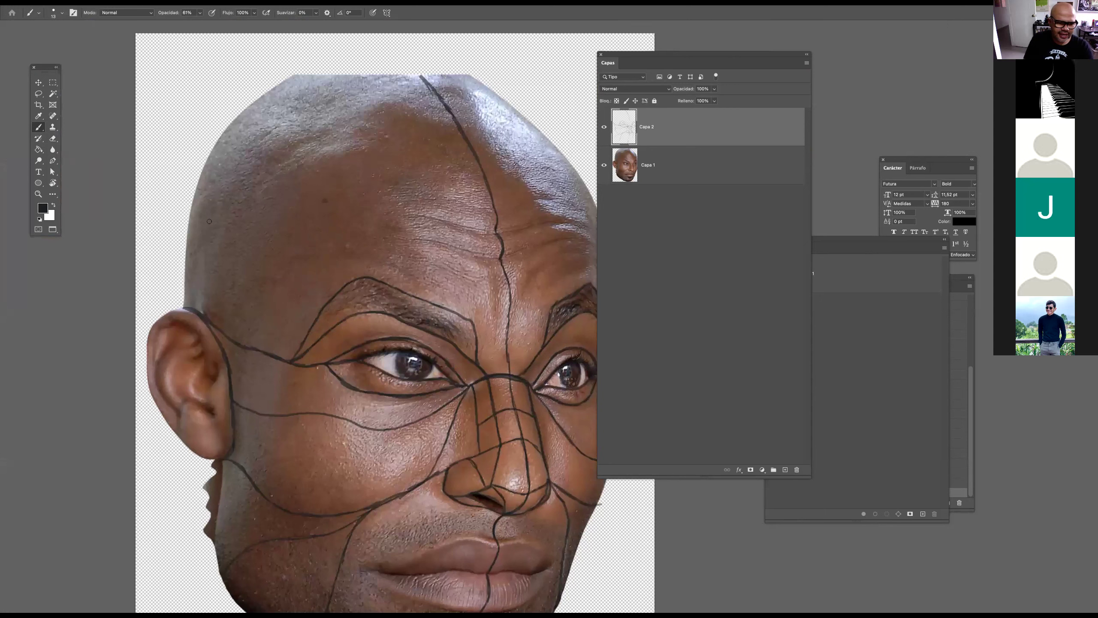
# Paint a crack line across the lower forehead, from the near side of the head above the eyebrows to the far edge
pyautogui.moveTo(193, 214); pyautogui.dragTo(233, 234)
pyautogui.moveTo(193, 217); pyautogui.dragTo(473, 297)
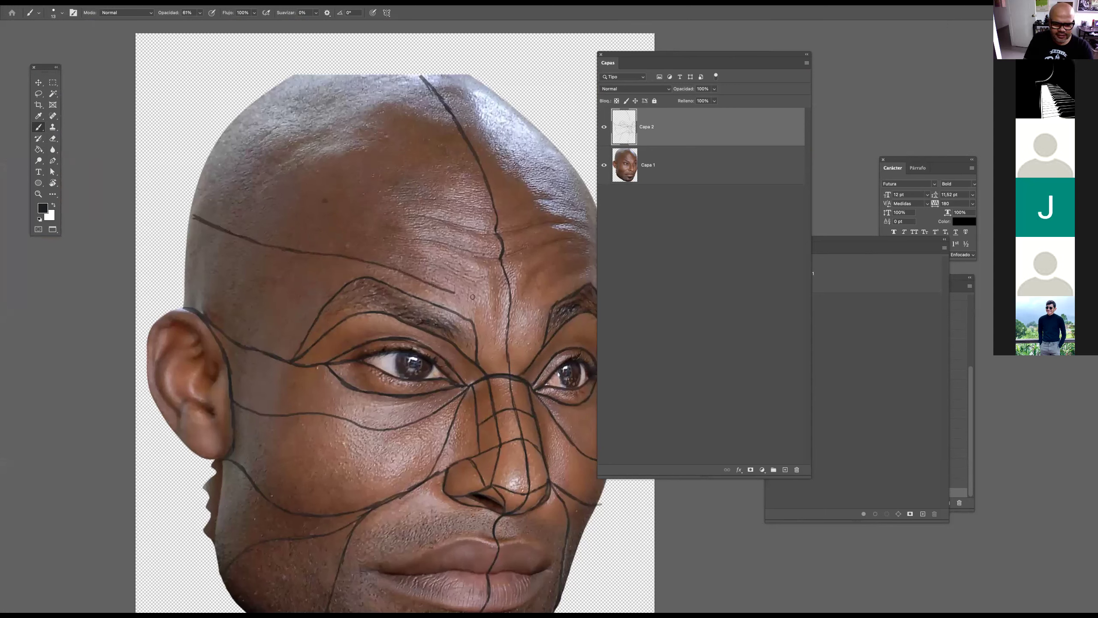
pyautogui.moveTo(566, 271); pyautogui.dragTo(583, 266)
pyautogui.moveTo(419, 276); pyautogui.dragTo(293, 283)
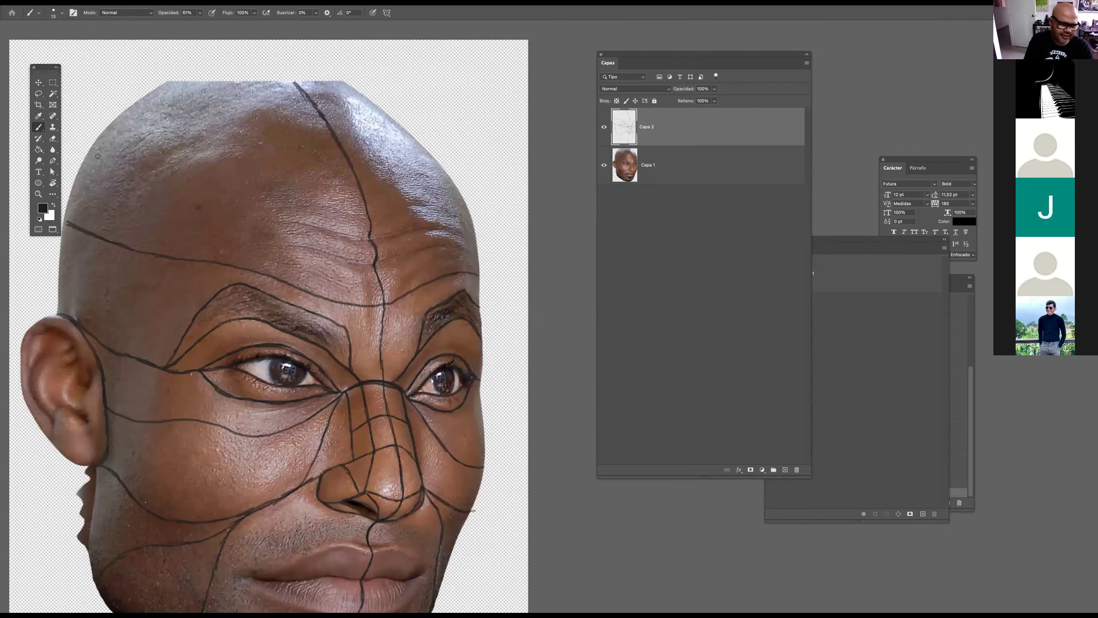
# Paint two crack lines across the middle and upper forehead, each running from the near side of the head to the far edge
pyautogui.moveTo(88, 152)
pyautogui.mouseDown()
pyautogui.moveTo(142, 187)
pyautogui.moveTo(222, 202)
pyautogui.mouseUp()
pyautogui.moveTo(298, 219); pyautogui.dragTo(344, 233)
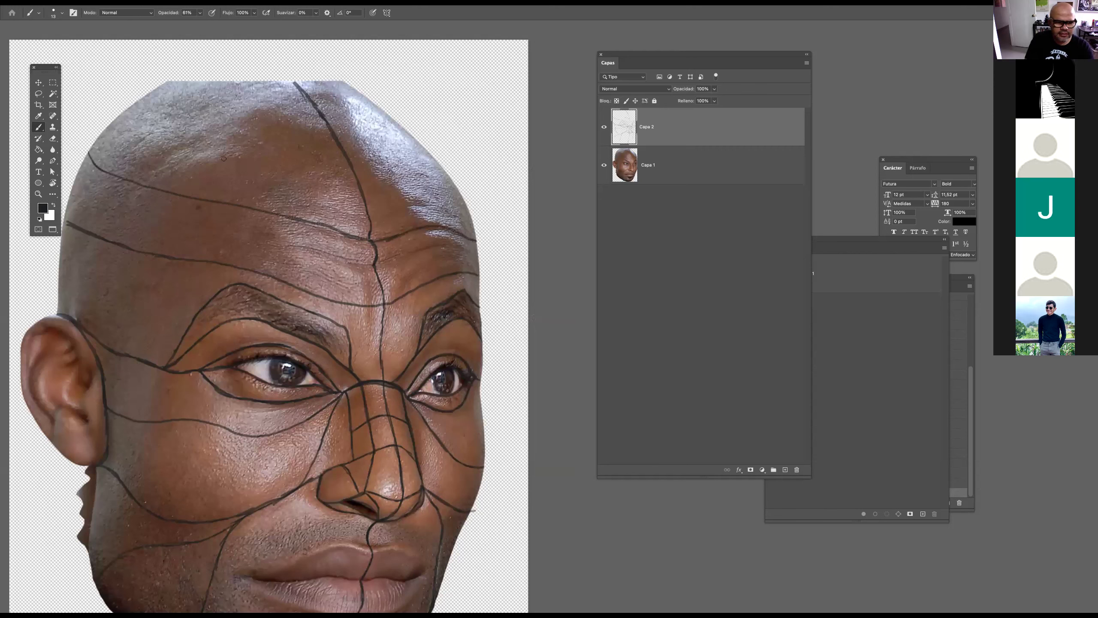
pyautogui.moveTo(135, 105)
pyautogui.mouseDown()
pyautogui.moveTo(233, 151)
pyautogui.moveTo(332, 170)
pyautogui.mouseUp()
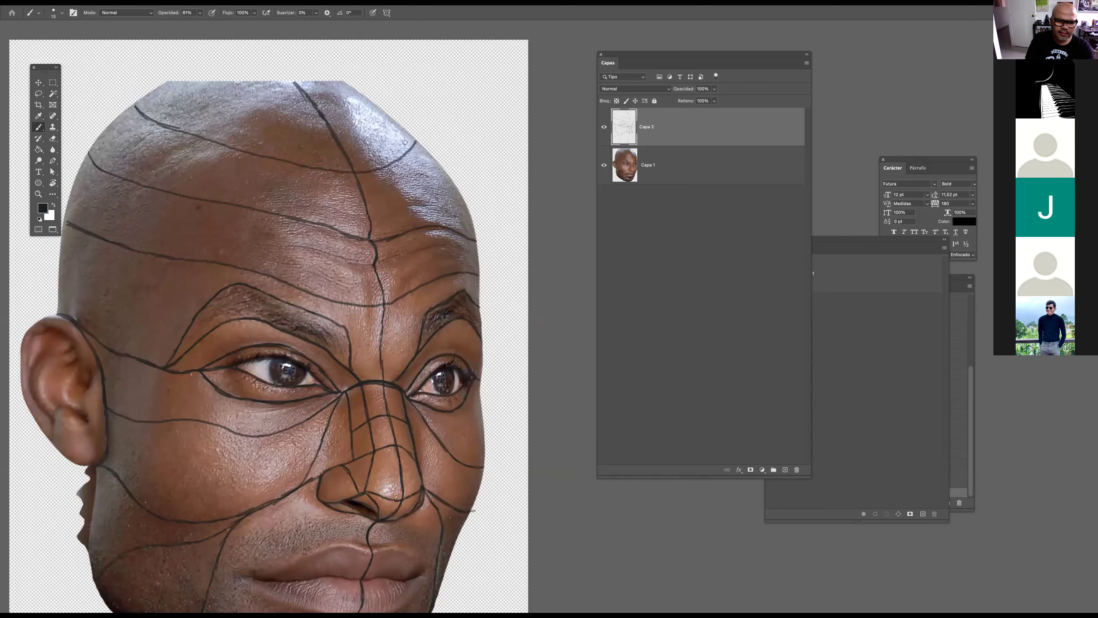
pyautogui.scroll(-3, 333, 173)
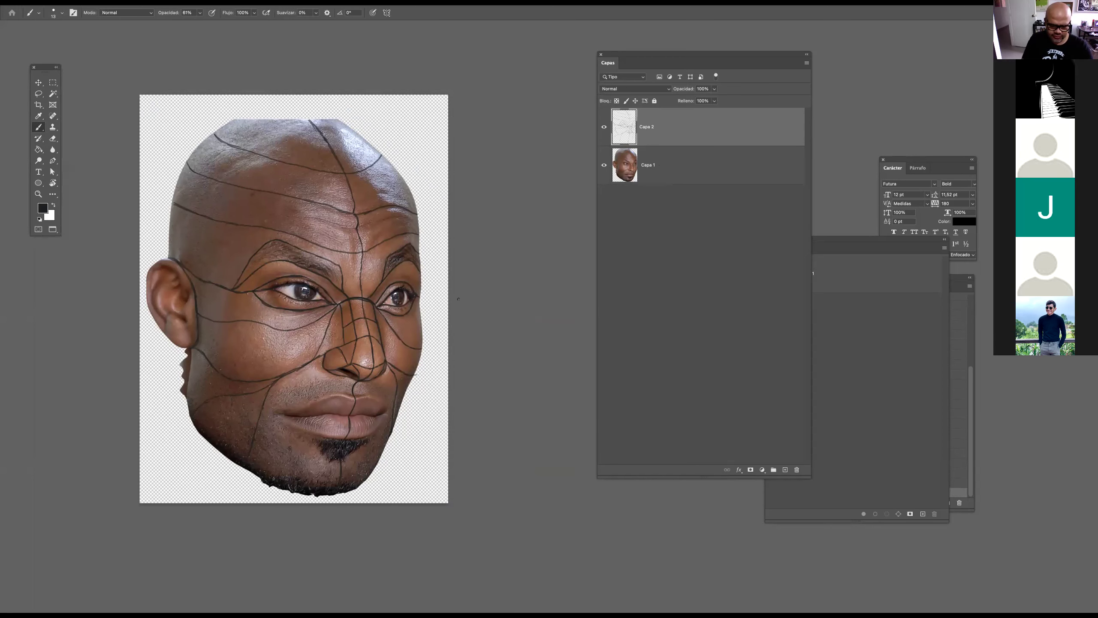
# Widen the canvas with the Crop tool to add empty space beside the face
pyautogui.press('c')
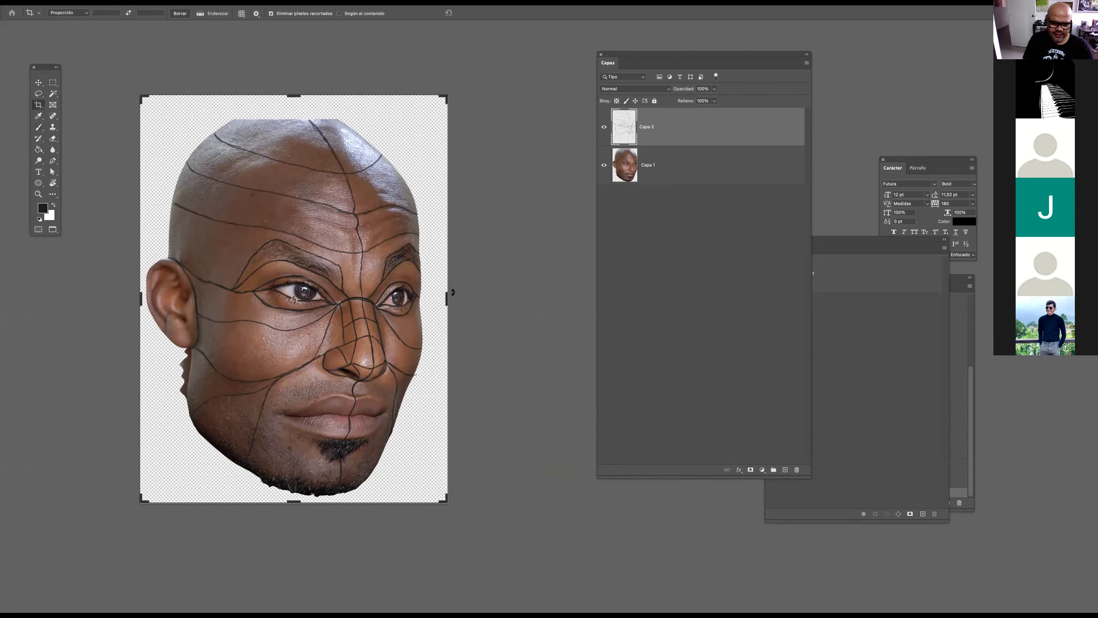
pyautogui.moveTo(449, 298); pyautogui.dragTo(558, 279)
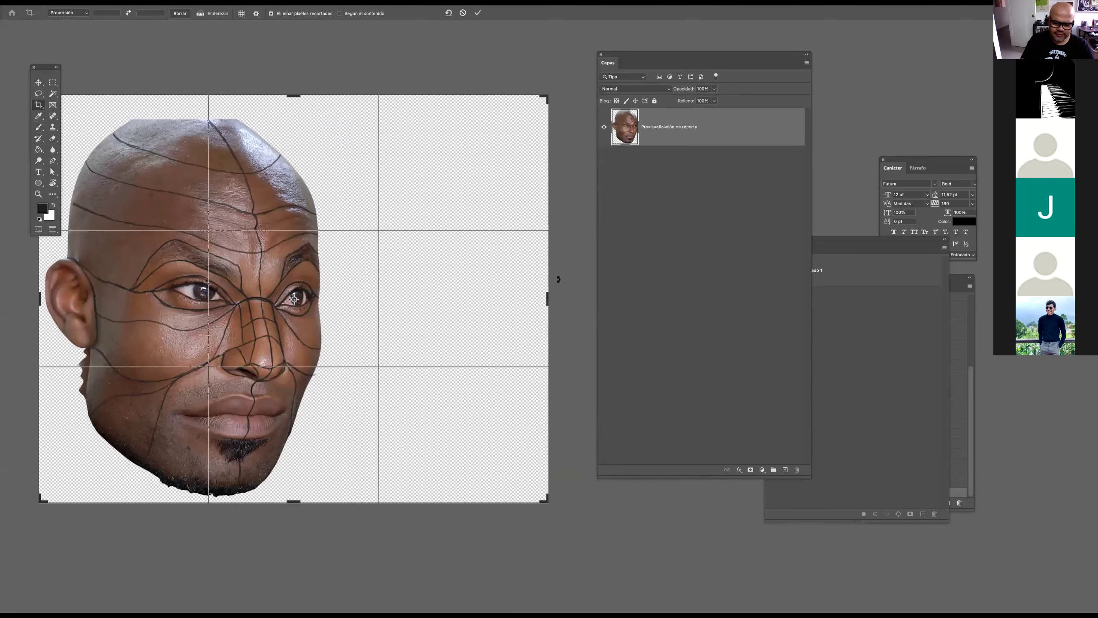
pyautogui.press('Return')
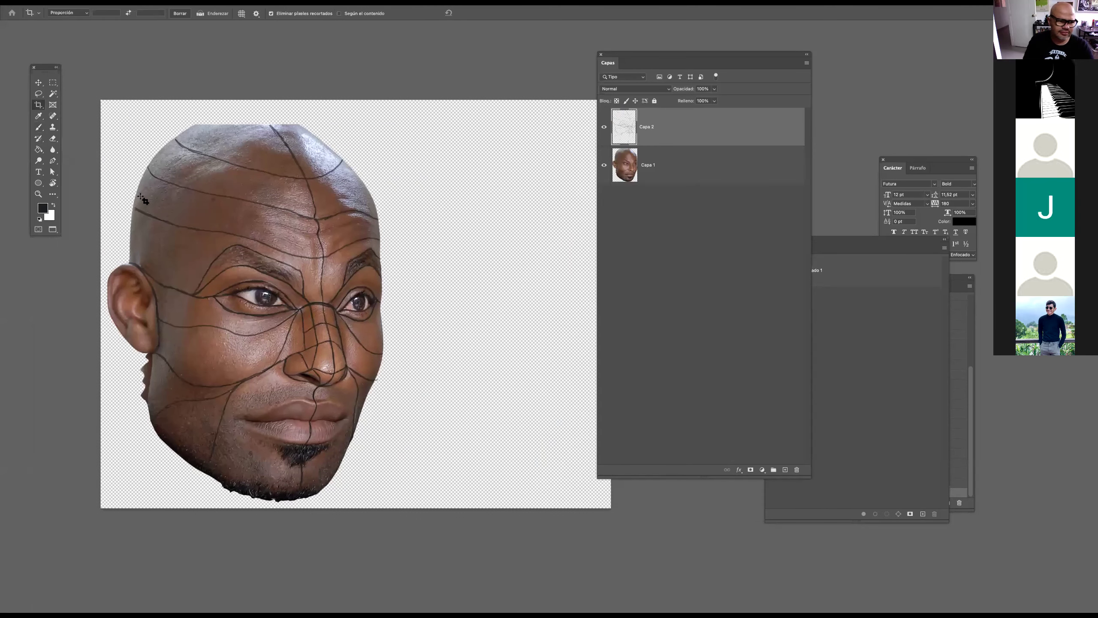
# Add a new layer and make a circular selection in the empty area beside the face
pyautogui.moveTo(48, 84); pyautogui.dragTo(81, 92)
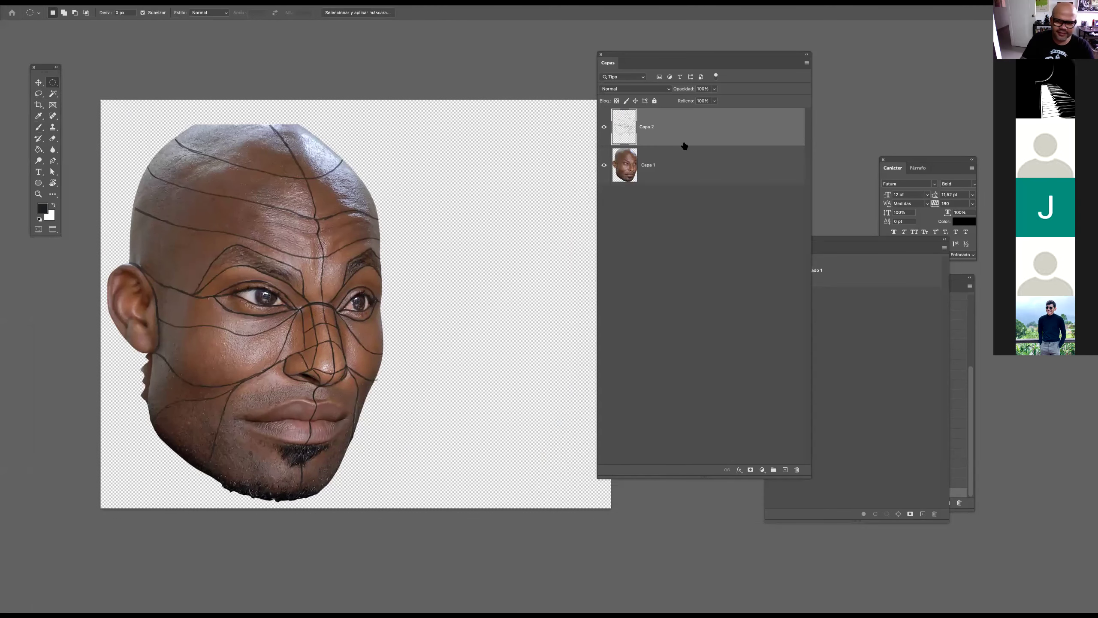
pyautogui.click(785, 469)
pyautogui.moveTo(433, 227); pyautogui.dragTo(516, 320)
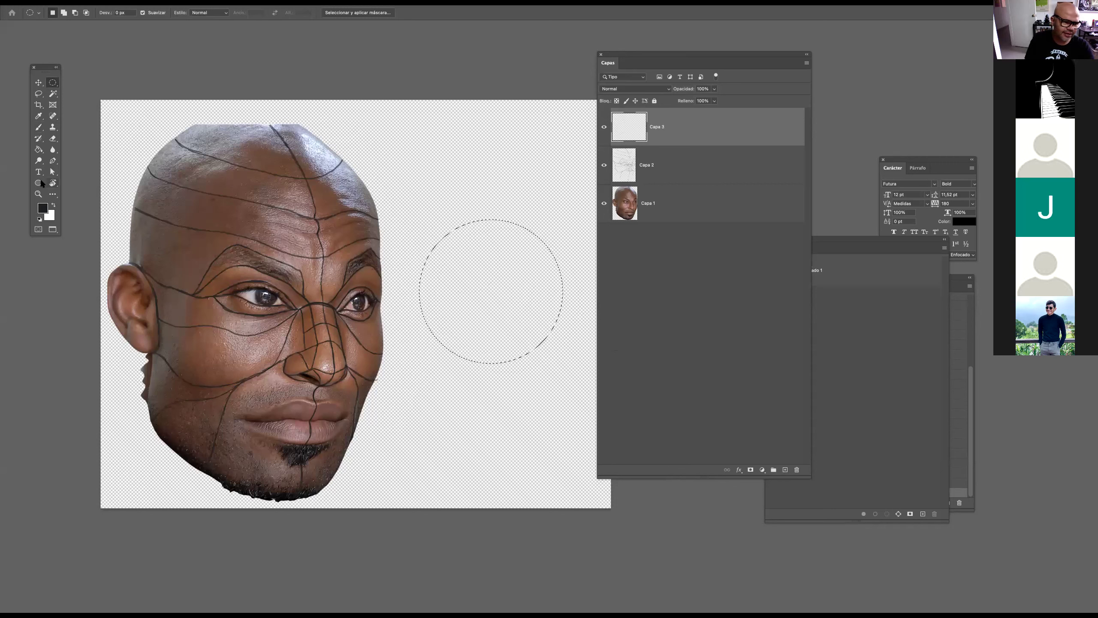
# Choose a medium gray foreground color, fill the circular selection with it and deselect
pyautogui.click(42, 149)
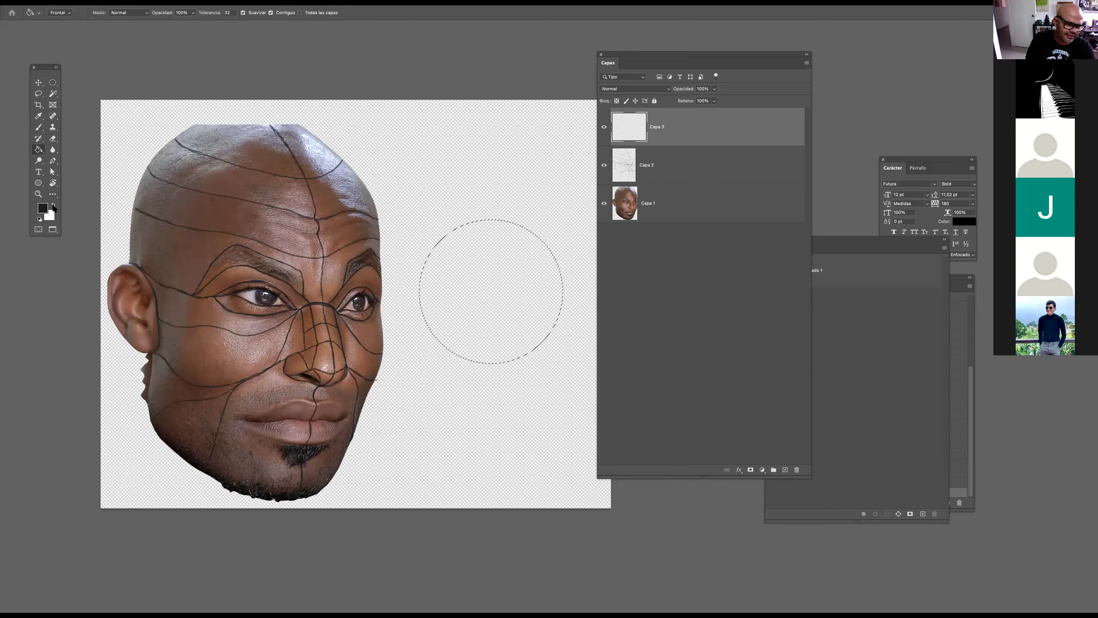
pyautogui.click(51, 205)
pyautogui.click(51, 204)
pyautogui.click(42, 207)
pyautogui.moveTo(536, 297); pyautogui.dragTo(498, 307)
pyautogui.click(694, 252)
pyautogui.press('Return')
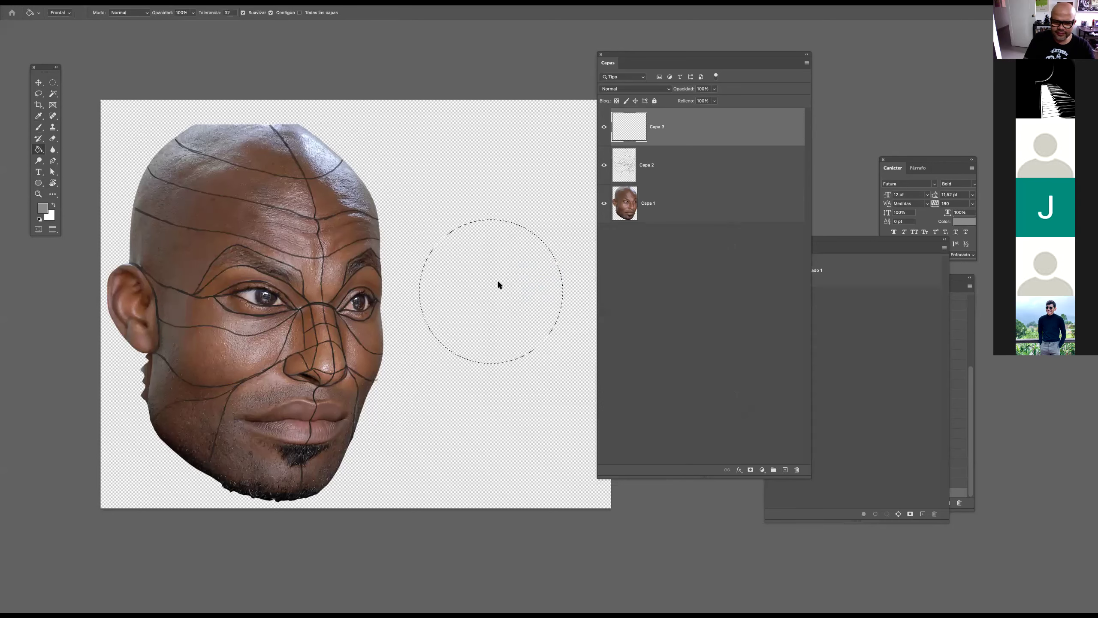
pyautogui.click(498, 281)
pyautogui.moveTo(552, 281); pyautogui.dragTo(536, 280)
pyautogui.moveTo(475, 302); pyautogui.dragTo(422, 318)
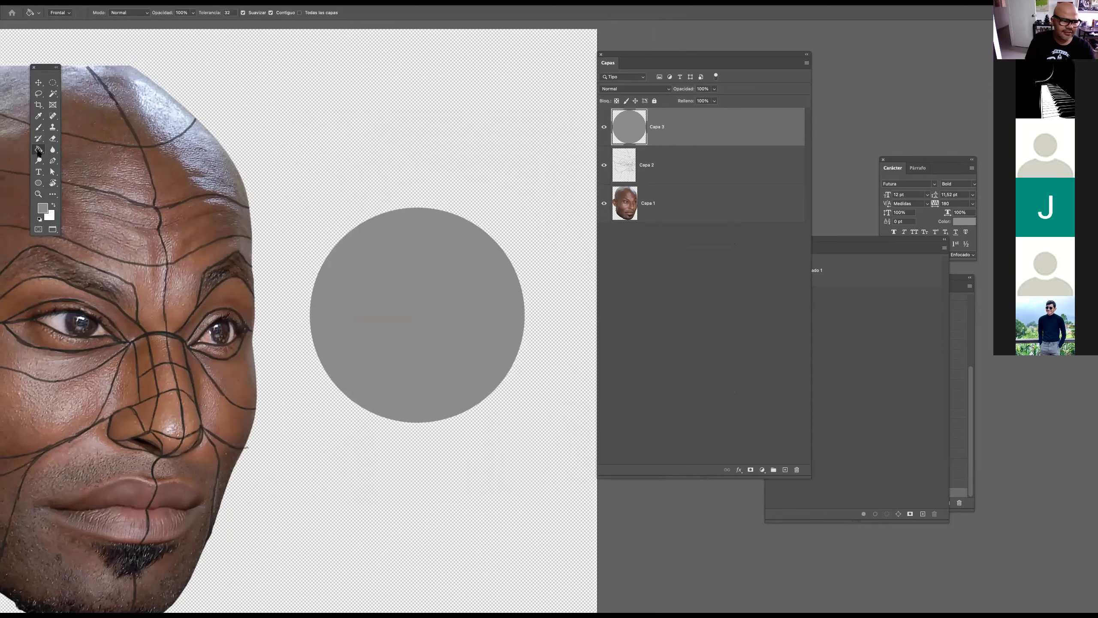
# Set the Brush tool to dark gray #343636 with the soft round pressure flow and opacity preset (Flujo y opacidad de presión circular suave)
pyautogui.click(38, 150)
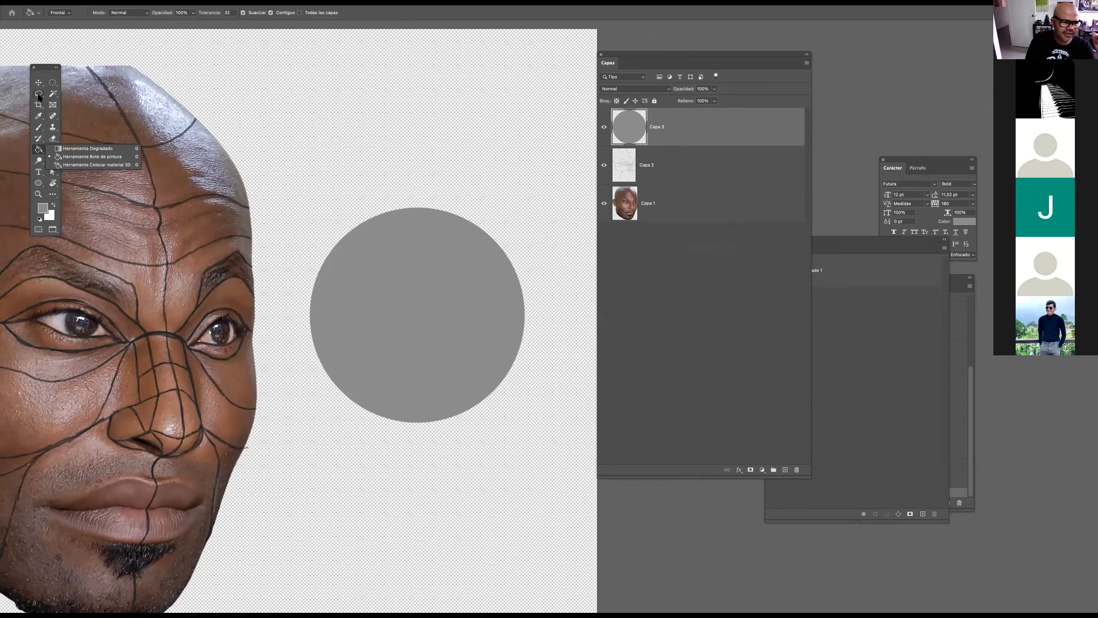
pyautogui.click(38, 127)
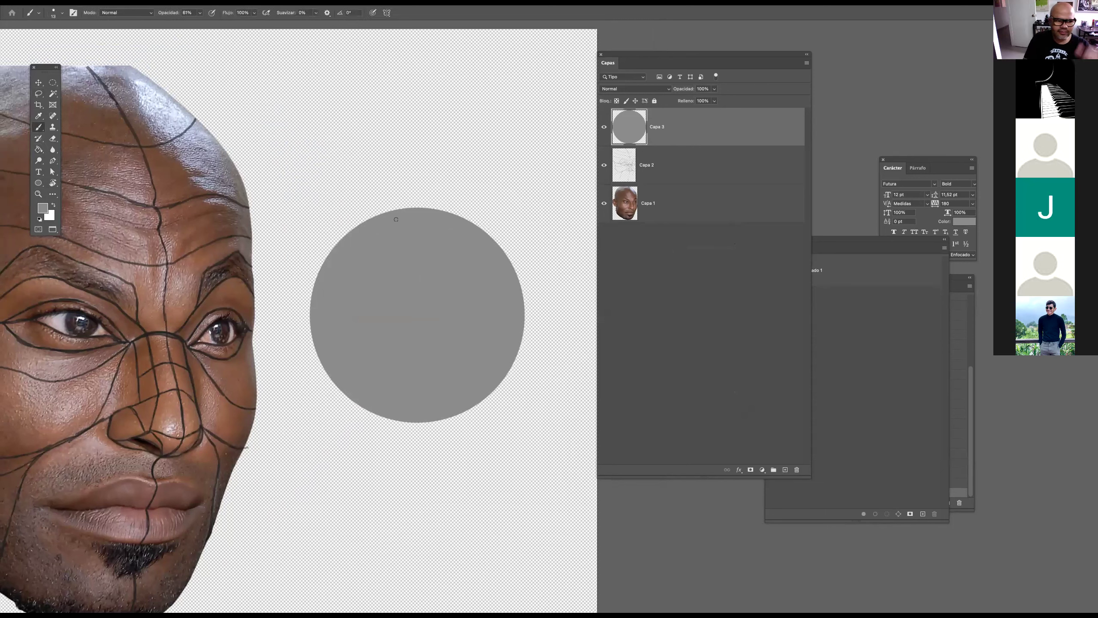
pyautogui.click(42, 209)
pyautogui.click(506, 343)
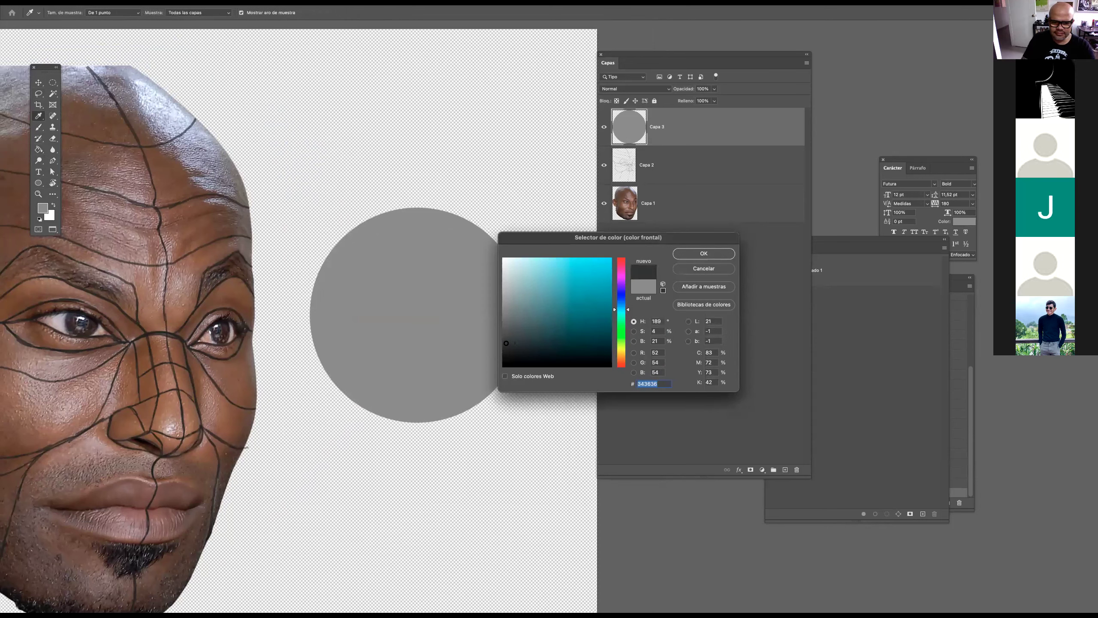
pyautogui.click(716, 254)
pyautogui.moveTo(529, 321); pyautogui.dragTo(518, 308)
pyautogui.click(62, 14)
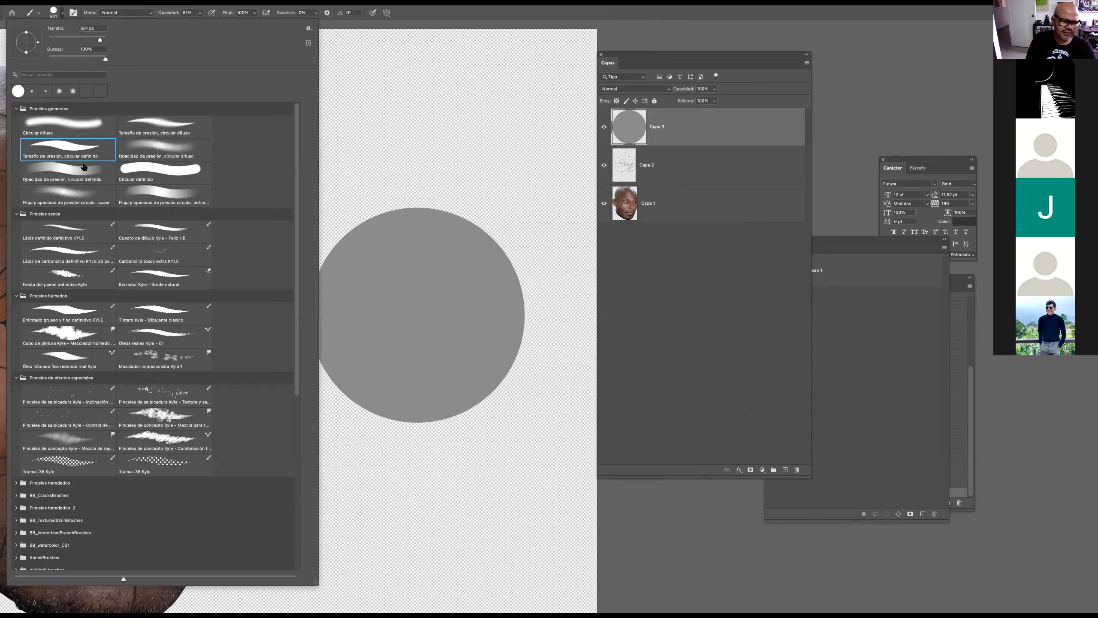
pyautogui.click(72, 197)
pyautogui.click(674, 131)
pyautogui.moveTo(307, 203)
pyautogui.mouseDown()
pyautogui.moveTo(502, 432)
pyautogui.moveTo(368, 421)
pyautogui.mouseUp()
pyautogui.press('super+z')
pyautogui.press('super+z')
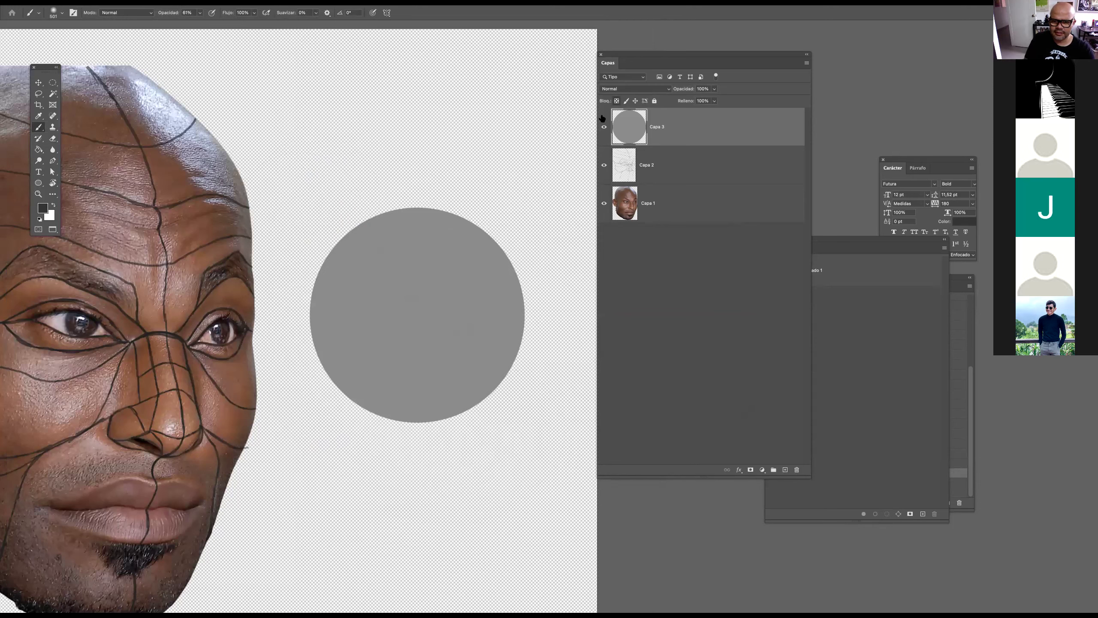
# Lock the circle layer's transparent pixels and shade it as a sphere, dark gray on the side nearest the face and white on the other
pyautogui.moveTo(334, 254)
pyautogui.mouseDown()
pyautogui.moveTo(396, 441)
pyautogui.moveTo(312, 198)
pyautogui.moveTo(497, 442)
pyautogui.mouseUp()
pyautogui.moveTo(347, 422)
pyautogui.mouseDown()
pyautogui.moveTo(306, 224)
pyautogui.moveTo(436, 457)
pyautogui.moveTo(557, 415)
pyautogui.moveTo(430, 500)
pyautogui.moveTo(352, 187)
pyautogui.moveTo(471, 463)
pyautogui.moveTo(415, 320)
pyautogui.mouseUp()
pyautogui.press('x')
pyautogui.moveTo(484, 279); pyautogui.dragTo(384, 282)
pyautogui.moveTo(481, 309)
pyautogui.mouseDown()
pyautogui.moveTo(496, 350)
pyautogui.moveTo(462, 232)
pyautogui.moveTo(426, 214)
pyautogui.moveTo(501, 306)
pyautogui.moveTo(520, 362)
pyautogui.moveTo(480, 256)
pyautogui.moveTo(486, 428)
pyautogui.moveTo(445, 221)
pyautogui.moveTo(481, 382)
pyautogui.mouseUp()
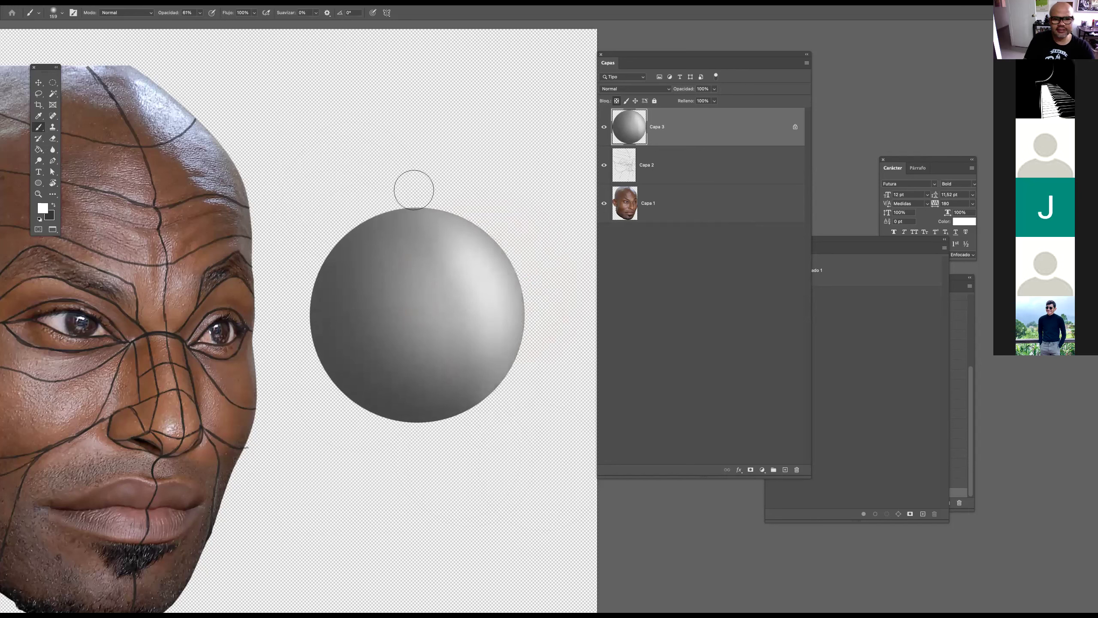
pyautogui.moveTo(470, 297); pyautogui.dragTo(503, 308)
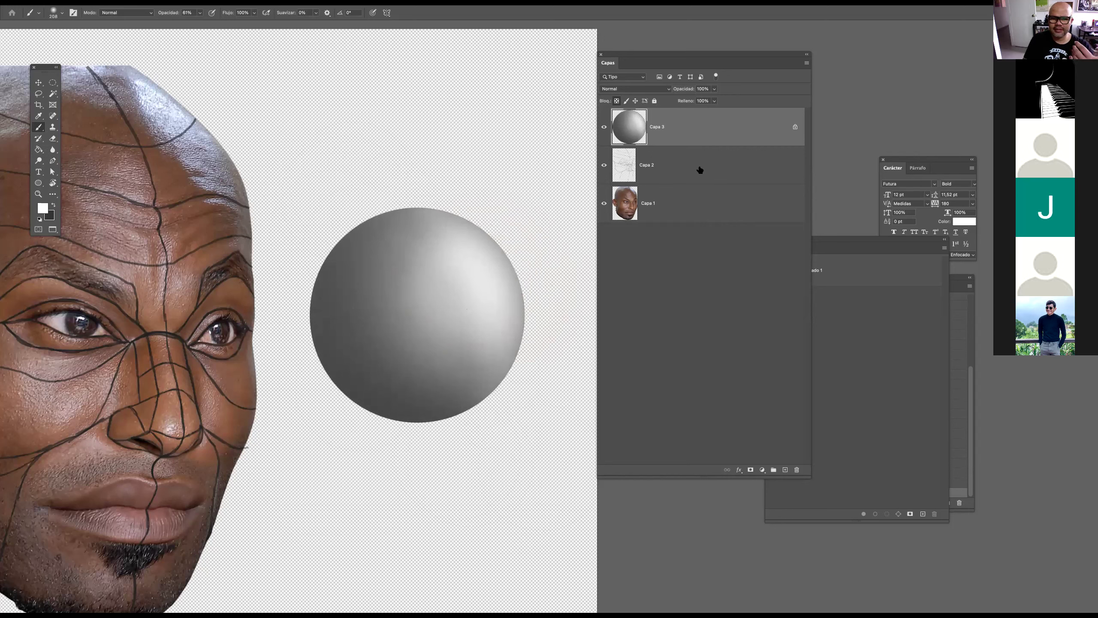
# Add a new layer above the sphere and set the Brush tool to black with the hard round pressure size preset (Tamaño de presión, circular definido)
pyautogui.press('l')
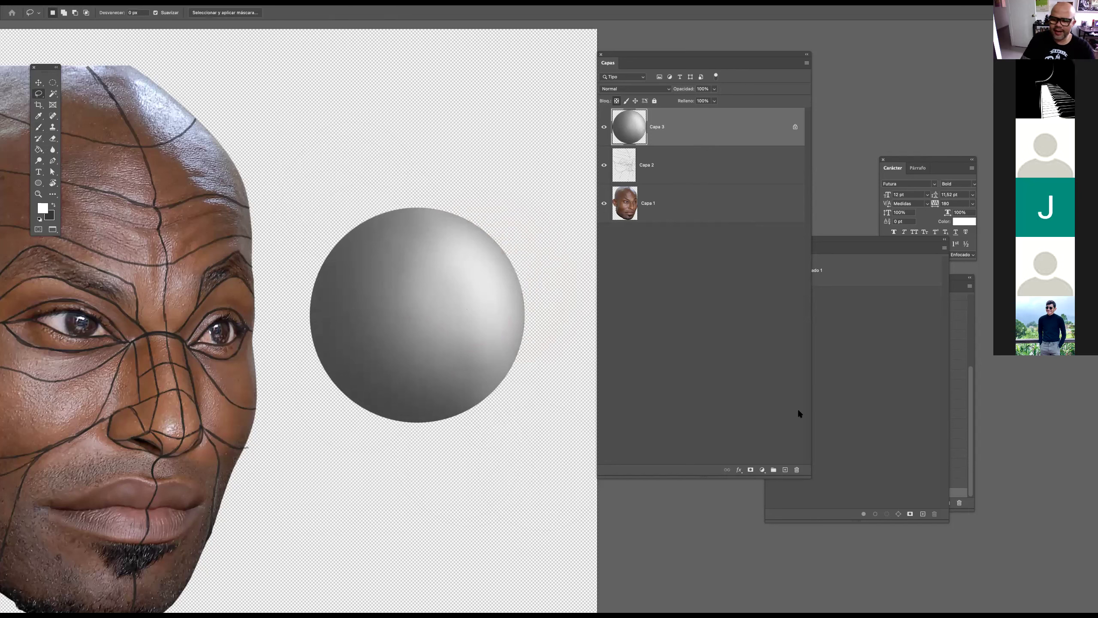
pyautogui.click(785, 469)
pyautogui.click(53, 206)
pyautogui.click(39, 127)
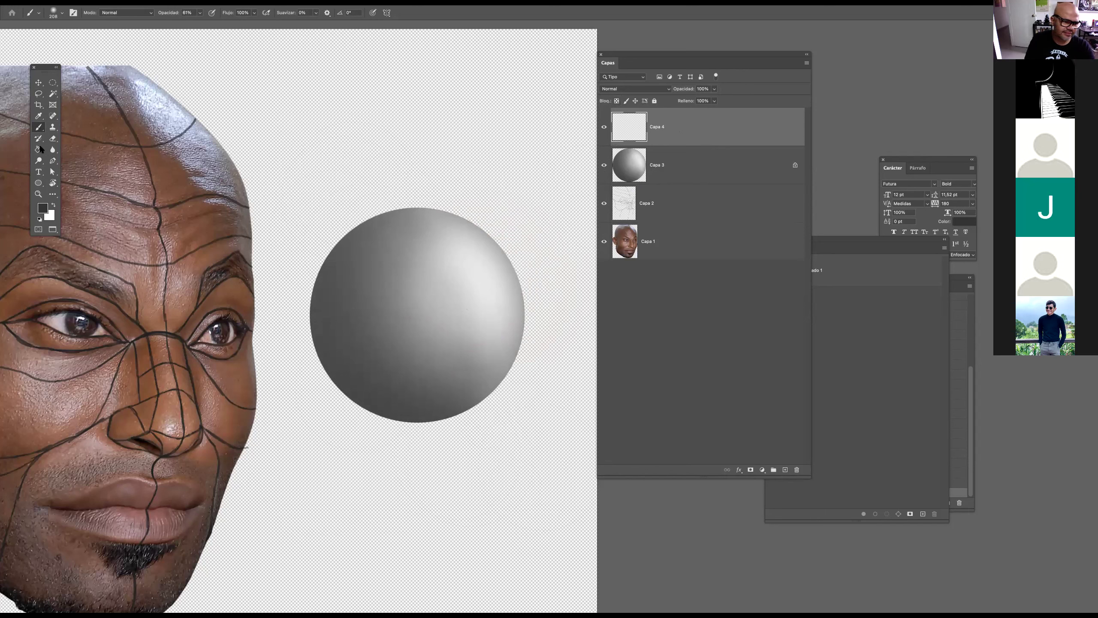
pyautogui.moveTo(447, 238); pyautogui.dragTo(394, 234)
pyautogui.click(40, 219)
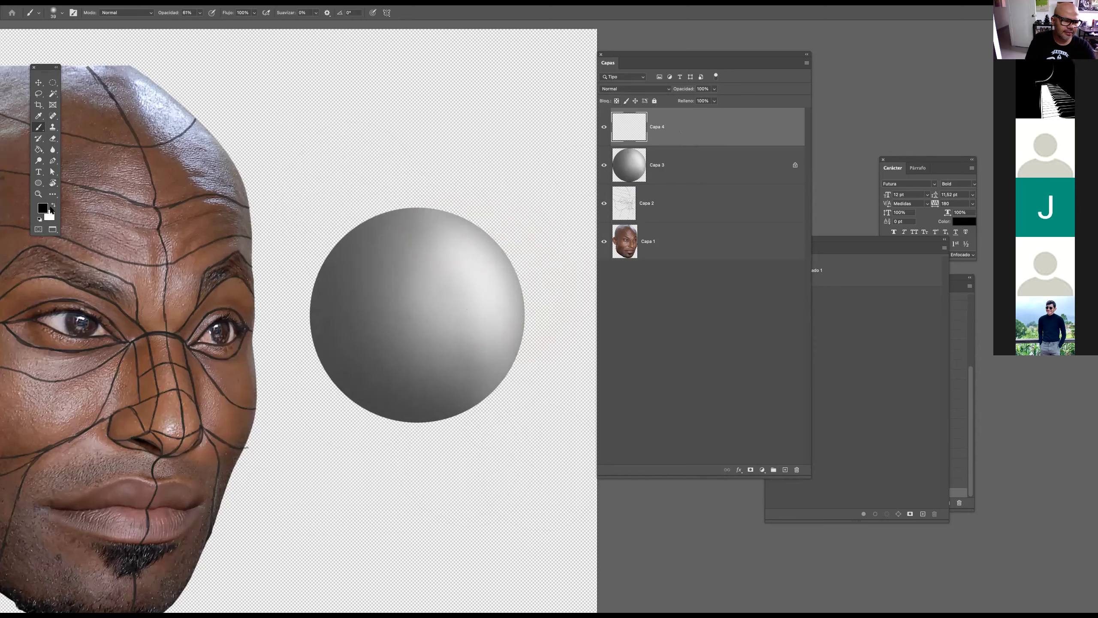
pyautogui.click(62, 13)
pyautogui.click(90, 151)
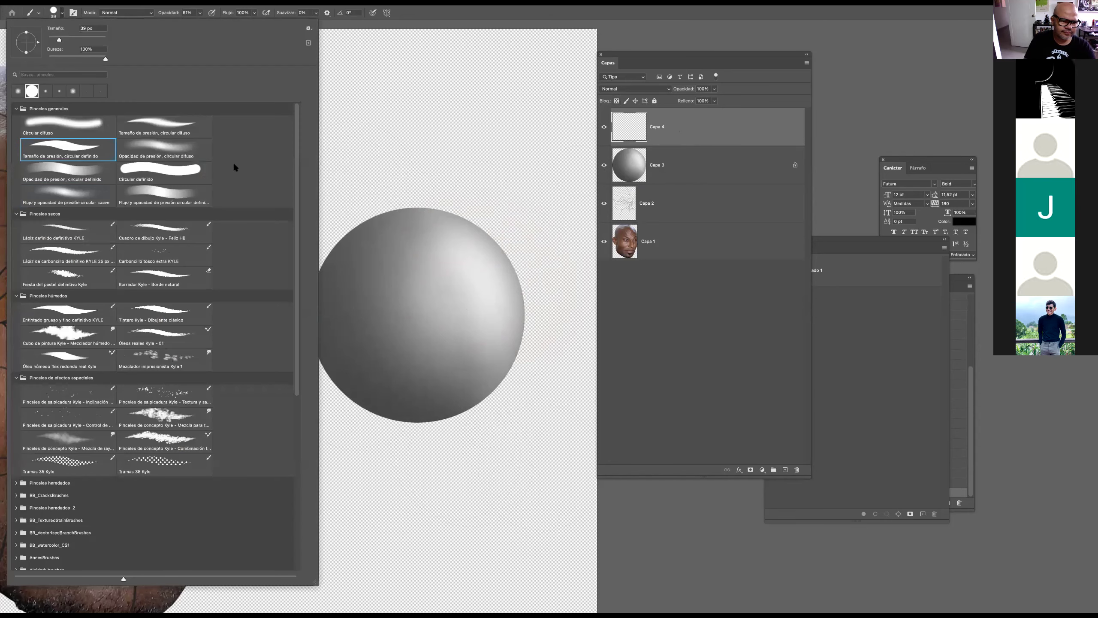
pyautogui.click(659, 123)
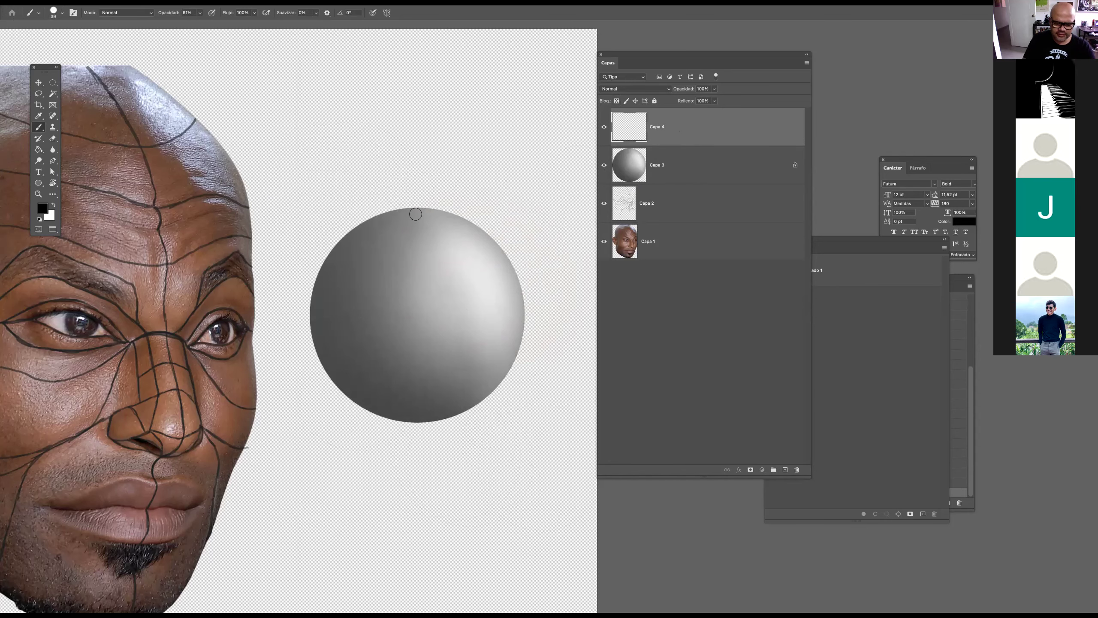
# Paint curved vertical crack lines over the sphere, bending with its volume, plus one curved horizontal line below its middle
pyautogui.moveTo(408, 207)
pyautogui.mouseDown()
pyautogui.moveTo(446, 242)
pyautogui.moveTo(435, 229)
pyautogui.moveTo(458, 283)
pyautogui.moveTo(452, 347)
pyautogui.moveTo(413, 424)
pyautogui.mouseUp()
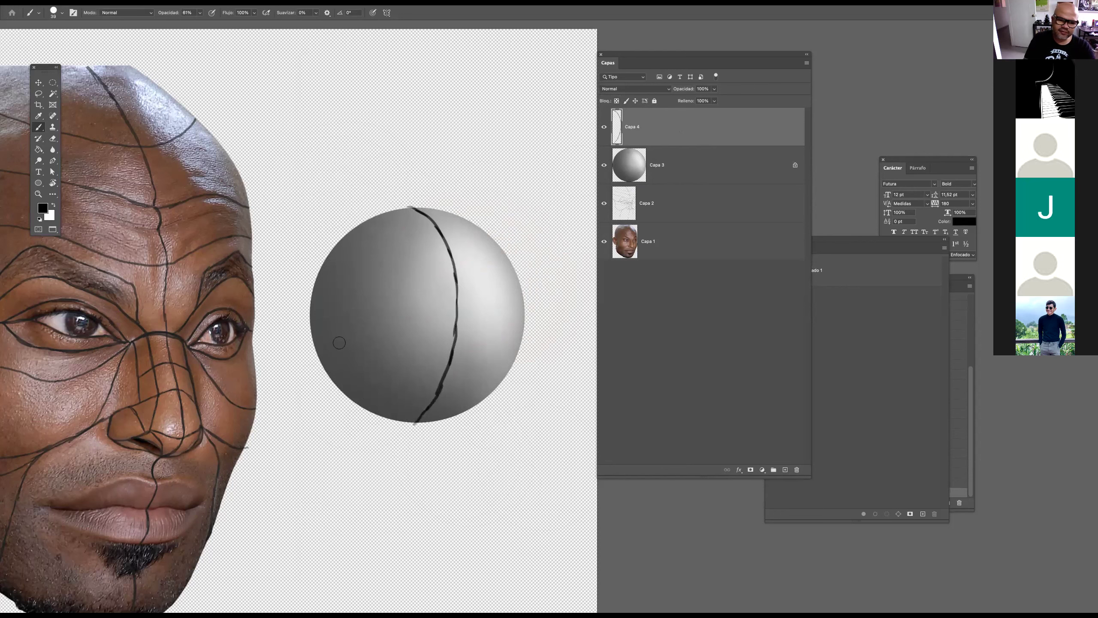
pyautogui.moveTo(311, 323)
pyautogui.mouseDown()
pyautogui.moveTo(413, 354)
pyautogui.moveTo(389, 353)
pyautogui.moveTo(447, 350)
pyautogui.moveTo(534, 300)
pyautogui.mouseUp()
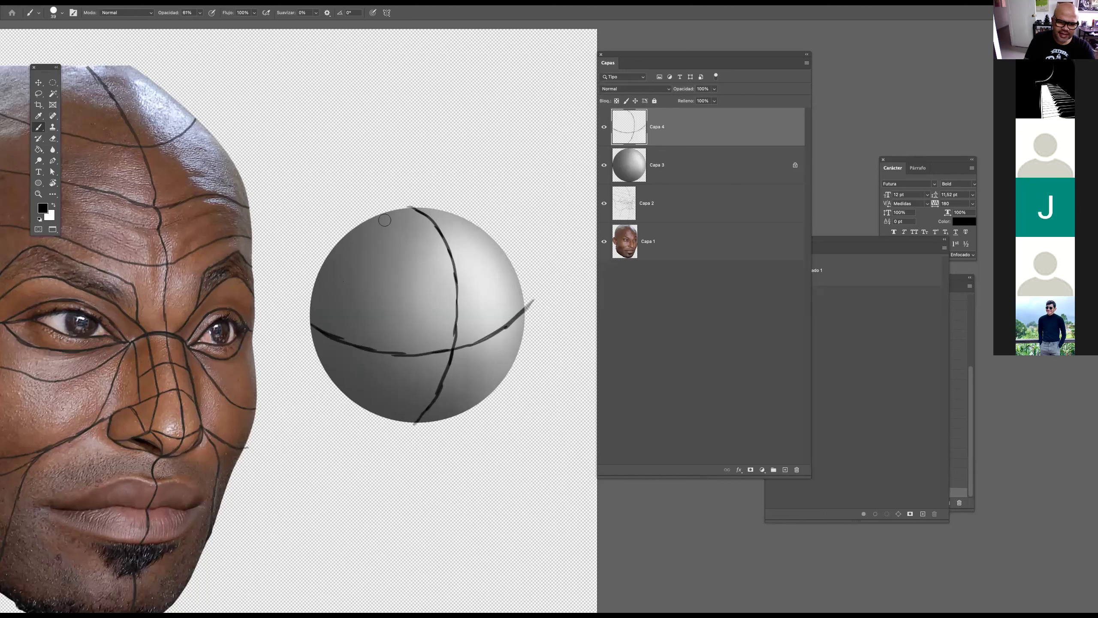
pyautogui.moveTo(392, 211)
pyautogui.mouseDown()
pyautogui.moveTo(407, 287)
pyautogui.moveTo(402, 367)
pyautogui.moveTo(381, 404)
pyautogui.mouseUp()
pyautogui.hotkey('ctrl', 'z')
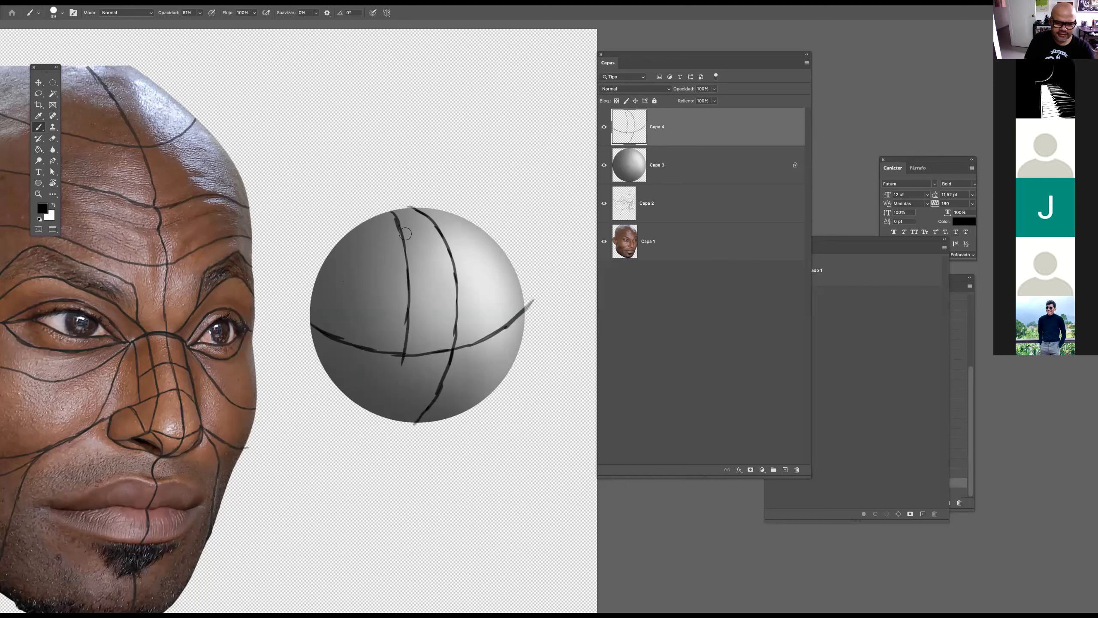
pyautogui.moveTo(401, 368); pyautogui.dragTo(395, 419)
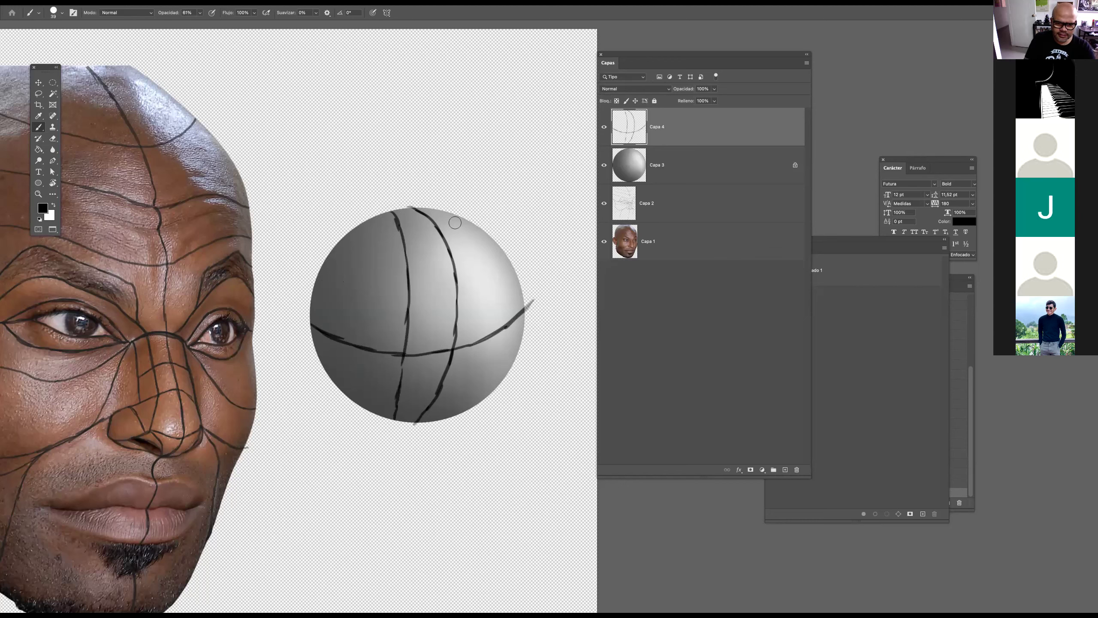
pyautogui.moveTo(435, 210)
pyautogui.mouseDown()
pyautogui.moveTo(488, 277)
pyautogui.moveTo(497, 330)
pyautogui.moveTo(471, 413)
pyautogui.mouseUp()
pyautogui.moveTo(376, 214)
pyautogui.mouseDown()
pyautogui.moveTo(357, 339)
pyautogui.moveTo(375, 415)
pyautogui.mouseUp()
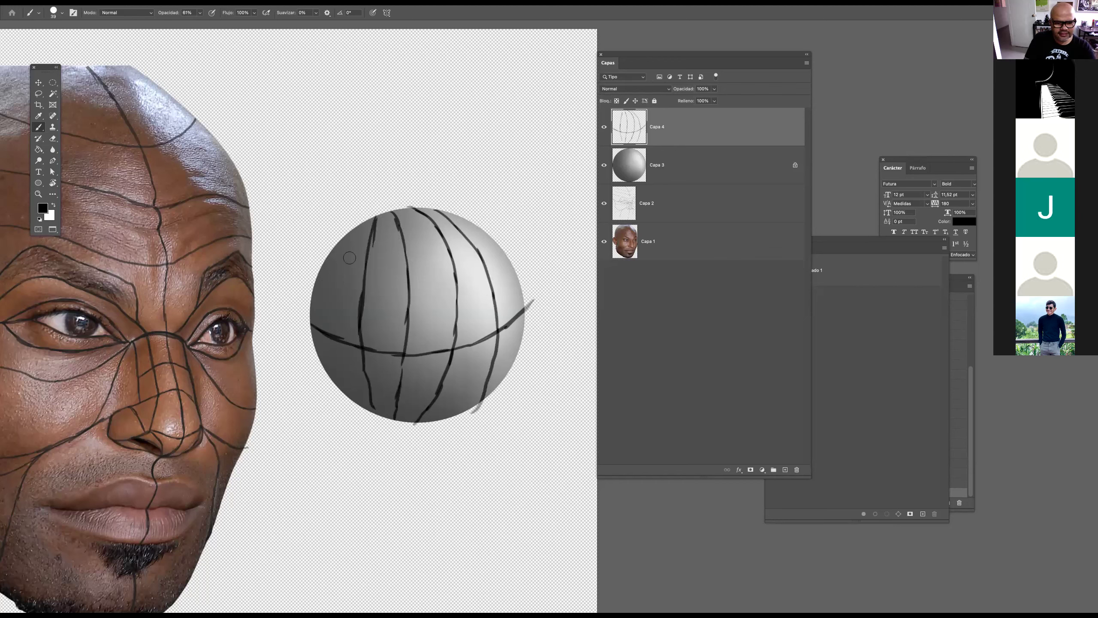
pyautogui.moveTo(344, 241)
pyautogui.mouseDown()
pyautogui.moveTo(325, 317)
pyautogui.moveTo(339, 381)
pyautogui.mouseUp()
# Add curved horizontal lines above and below the sphere's middle to complete the grid following its roundness
pyautogui.moveTo(315, 286)
pyautogui.mouseDown()
pyautogui.moveTo(385, 313)
pyautogui.moveTo(420, 313)
pyautogui.moveTo(495, 295)
pyautogui.moveTo(515, 276)
pyautogui.mouseUp()
pyautogui.moveTo(334, 260)
pyautogui.mouseDown()
pyautogui.moveTo(395, 280)
pyautogui.moveTo(435, 282)
pyautogui.moveTo(501, 243)
pyautogui.mouseUp()
pyautogui.moveTo(348, 234)
pyautogui.mouseDown()
pyautogui.moveTo(421, 247)
pyautogui.moveTo(478, 226)
pyautogui.mouseUp()
pyautogui.moveTo(383, 213); pyautogui.dragTo(457, 211)
pyautogui.moveTo(327, 362)
pyautogui.mouseDown()
pyautogui.moveTo(361, 382)
pyautogui.moveTo(456, 378)
pyautogui.moveTo(516, 353)
pyautogui.mouseUp()
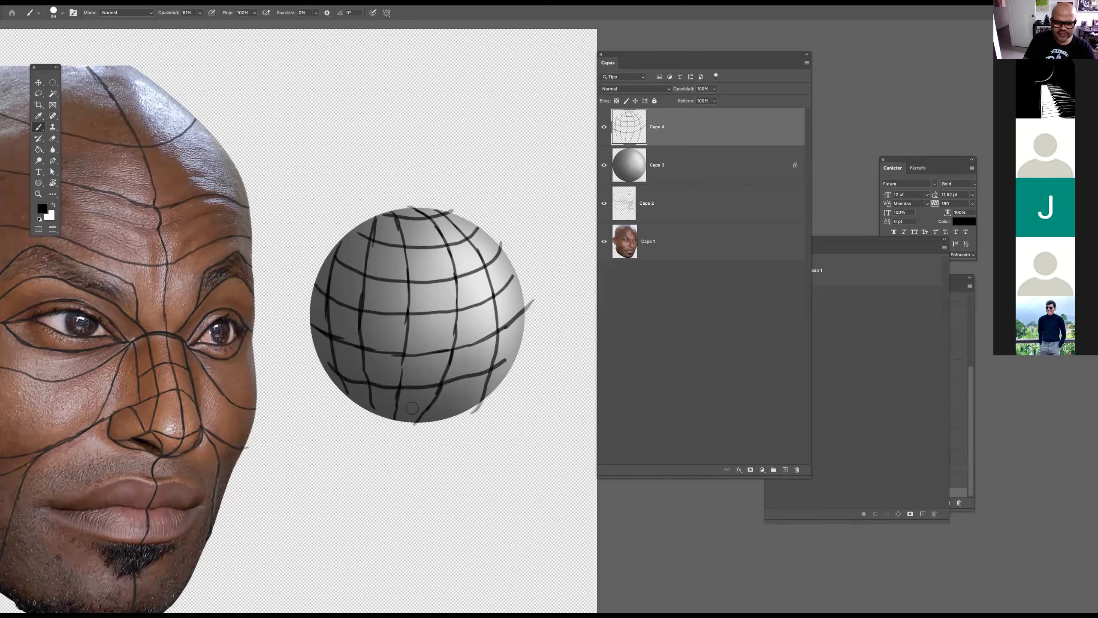
pyautogui.moveTo(375, 407); pyautogui.dragTo(495, 376)
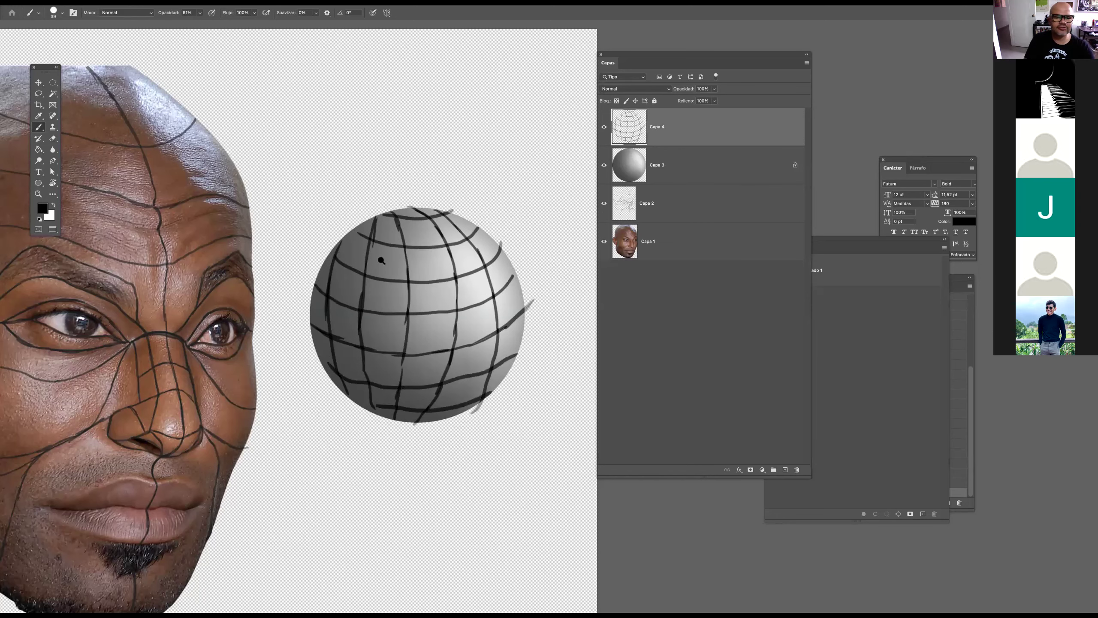
# Delete the sphere layer (Capa 3) together with its grid line layer (Capa 4)
pyautogui.moveTo(381, 260); pyautogui.dragTo(196, 290)
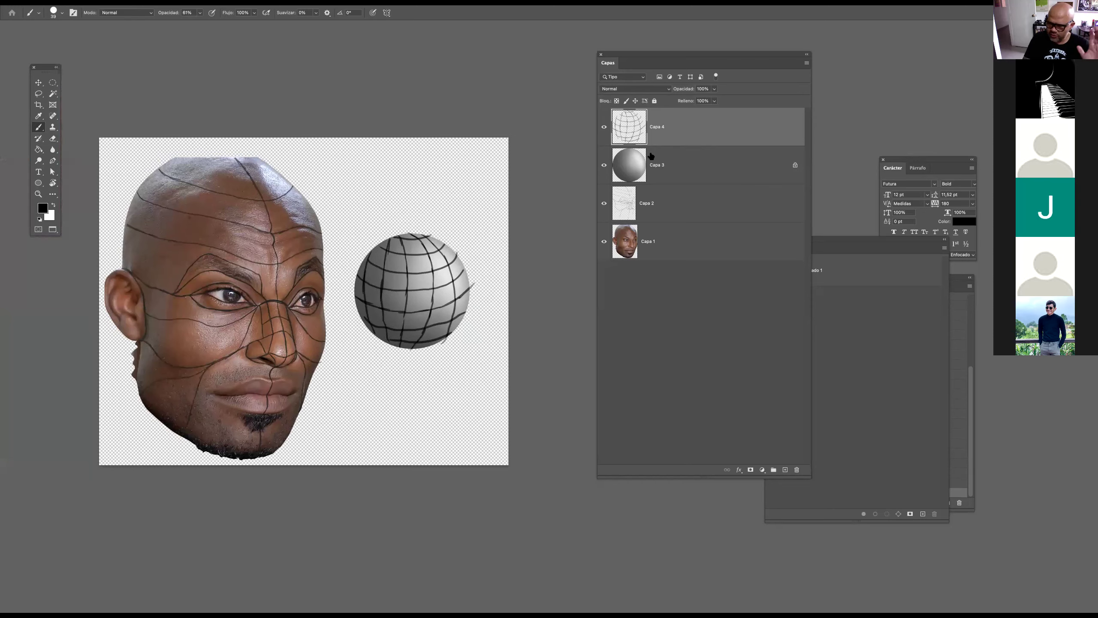
pyautogui.keyDown('shift'); pyautogui.click(689, 182); pyautogui.keyUp('shift')
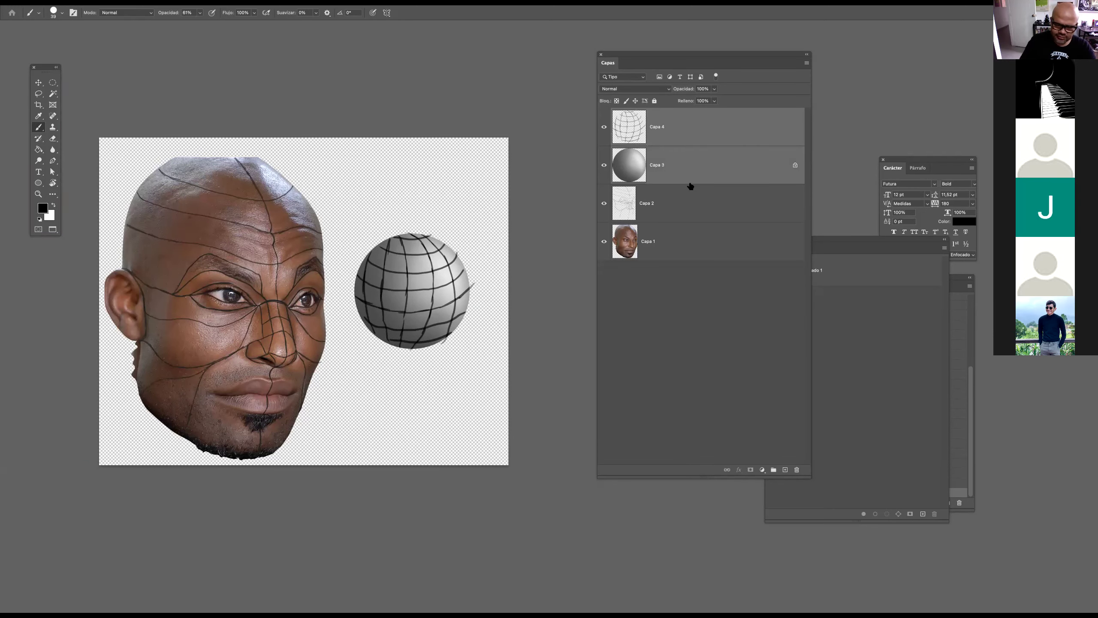
pyautogui.press('Delete')
# With a smaller brush on Capa 2, draw thin cracks across the temple, between the eyebrows and through the brows
pyautogui.moveTo(204, 267); pyautogui.dragTo(414, 252)
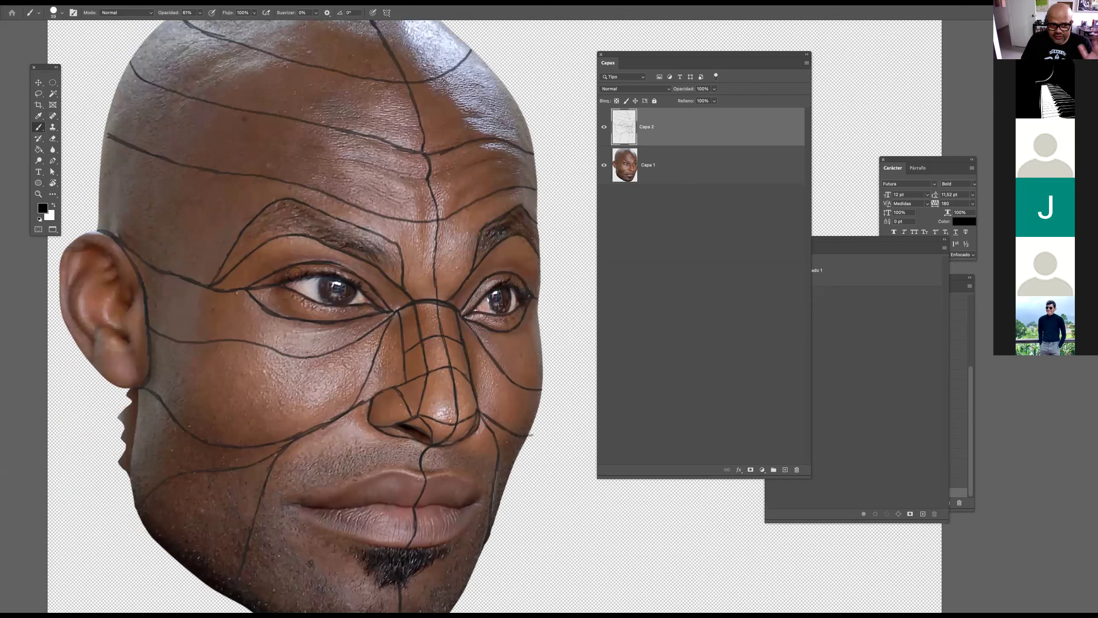
pyautogui.moveTo(348, 321); pyautogui.dragTo(341, 323)
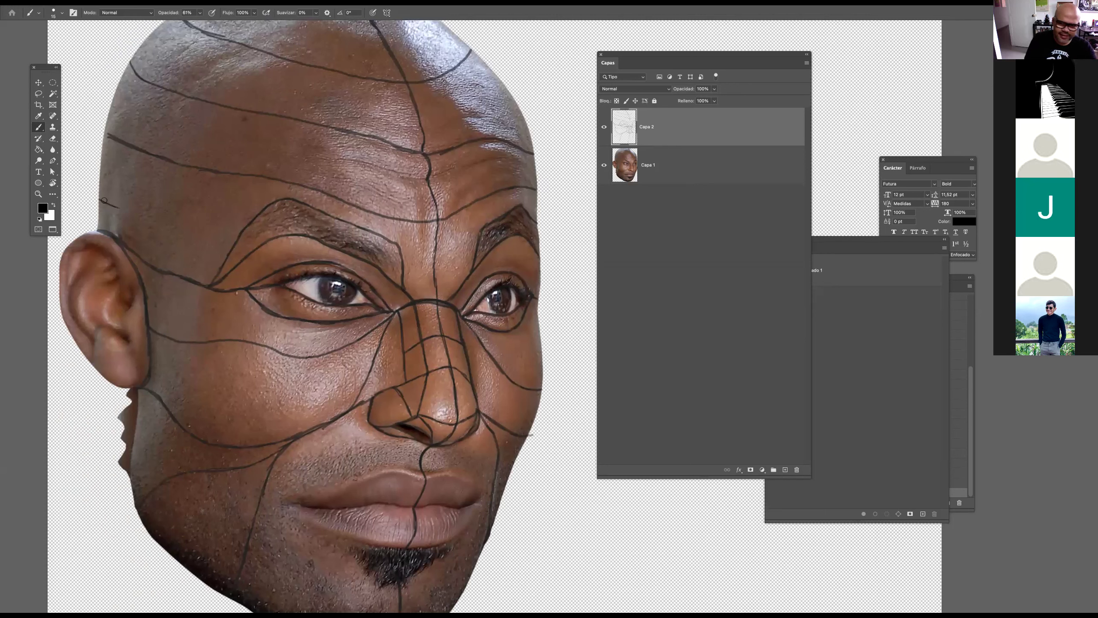
pyautogui.moveTo(101, 199)
pyautogui.mouseDown()
pyautogui.moveTo(193, 233)
pyautogui.moveTo(249, 227)
pyautogui.mouseUp()
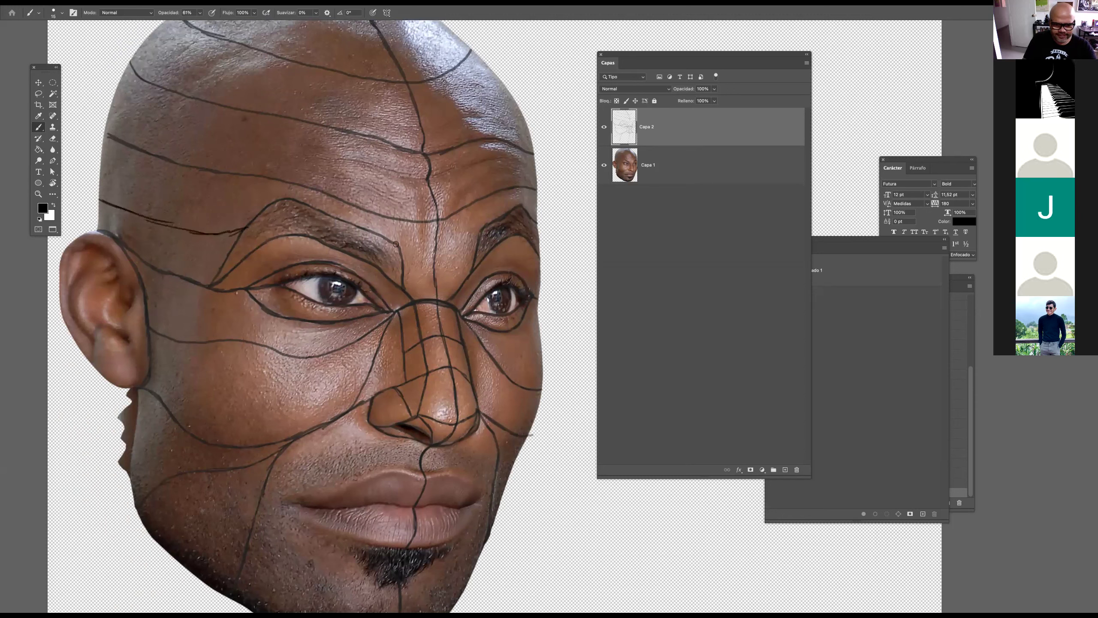
pyautogui.moveTo(436, 262); pyautogui.dragTo(485, 234)
pyautogui.moveTo(413, 256); pyautogui.dragTo(424, 284)
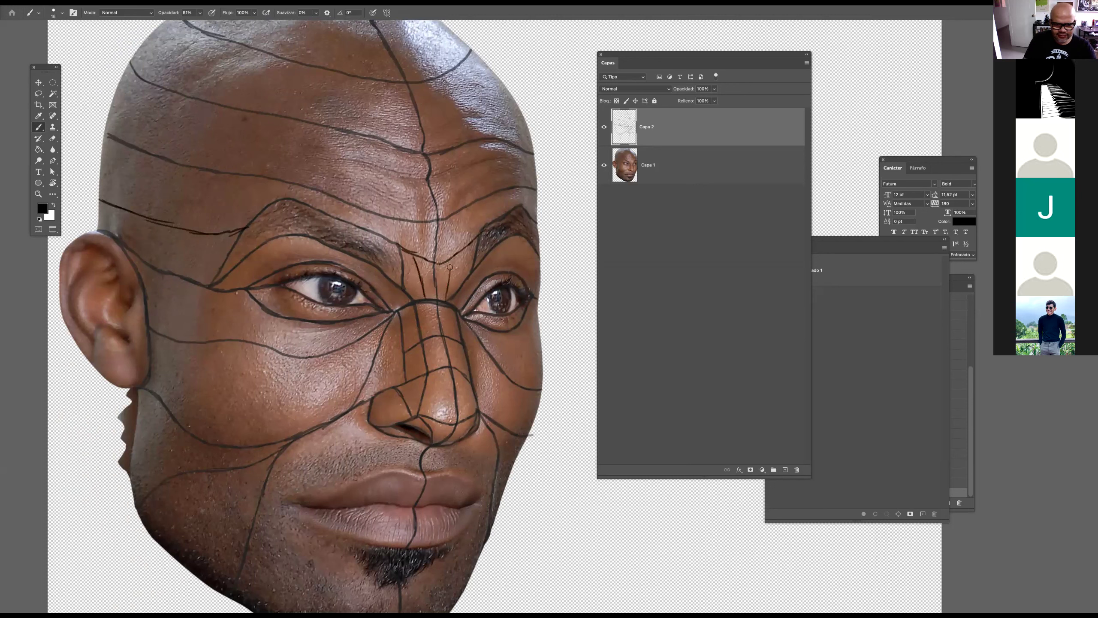
pyautogui.moveTo(380, 266); pyautogui.dragTo(365, 232)
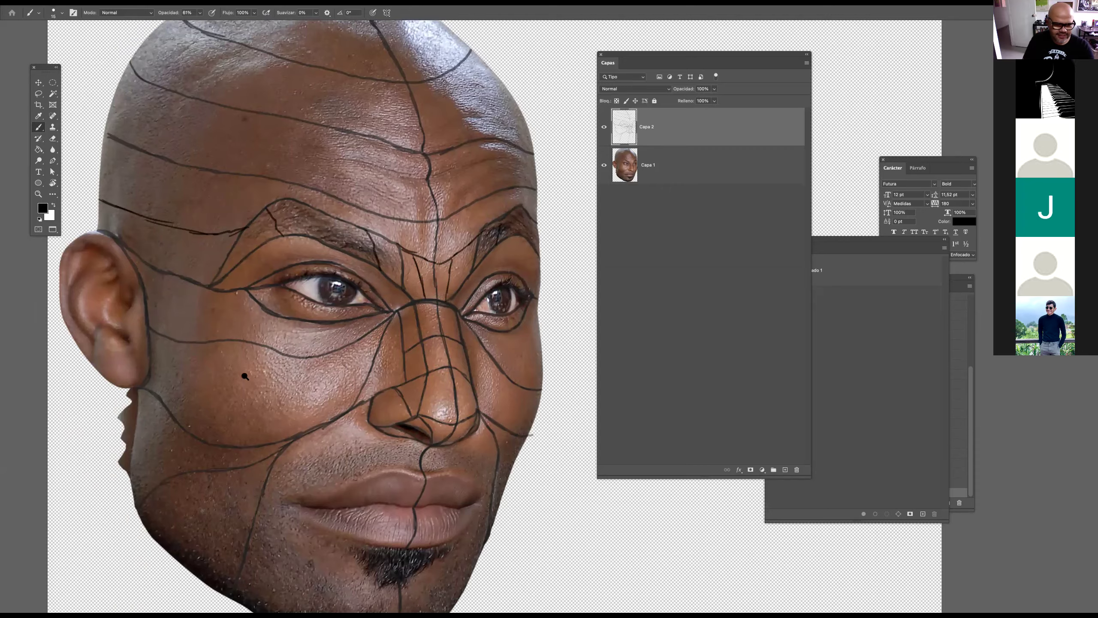
# Draw short cross cracks between the guide lines below the eye nearer the ear and down that cheek
pyautogui.scroll(3, 282, 364)
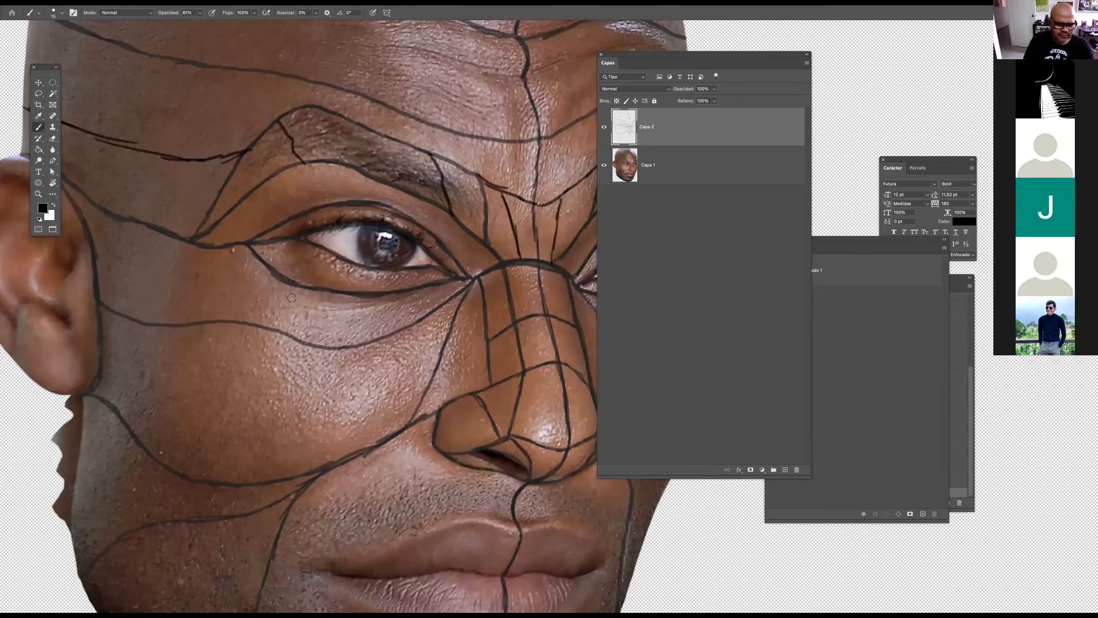
pyautogui.moveTo(299, 290); pyautogui.dragTo(333, 341)
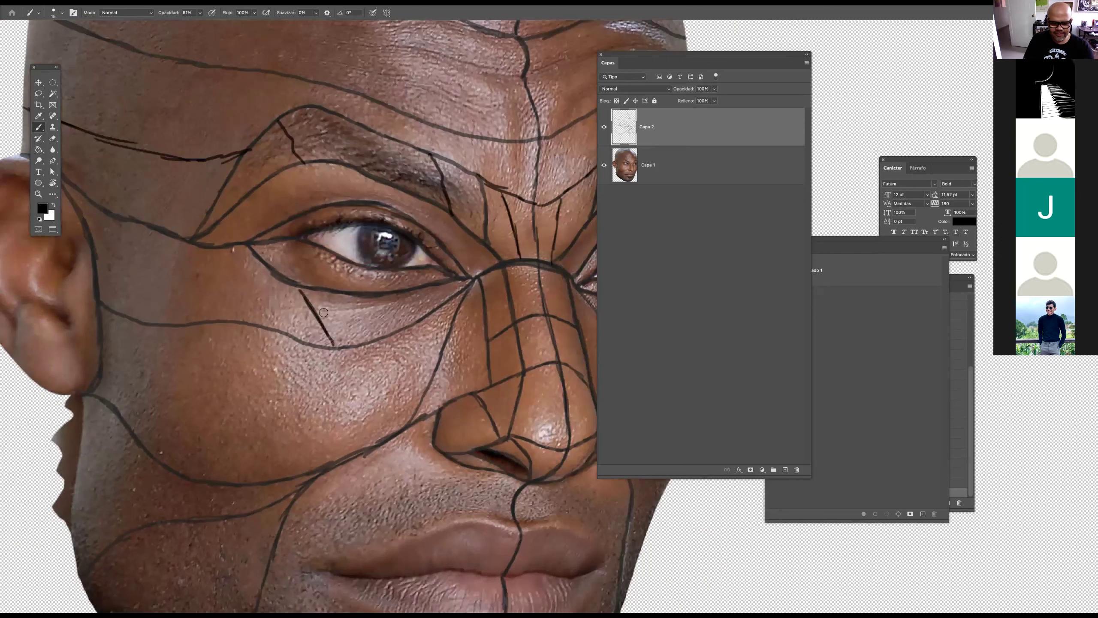
pyautogui.hotkey('ctrl', 'z')
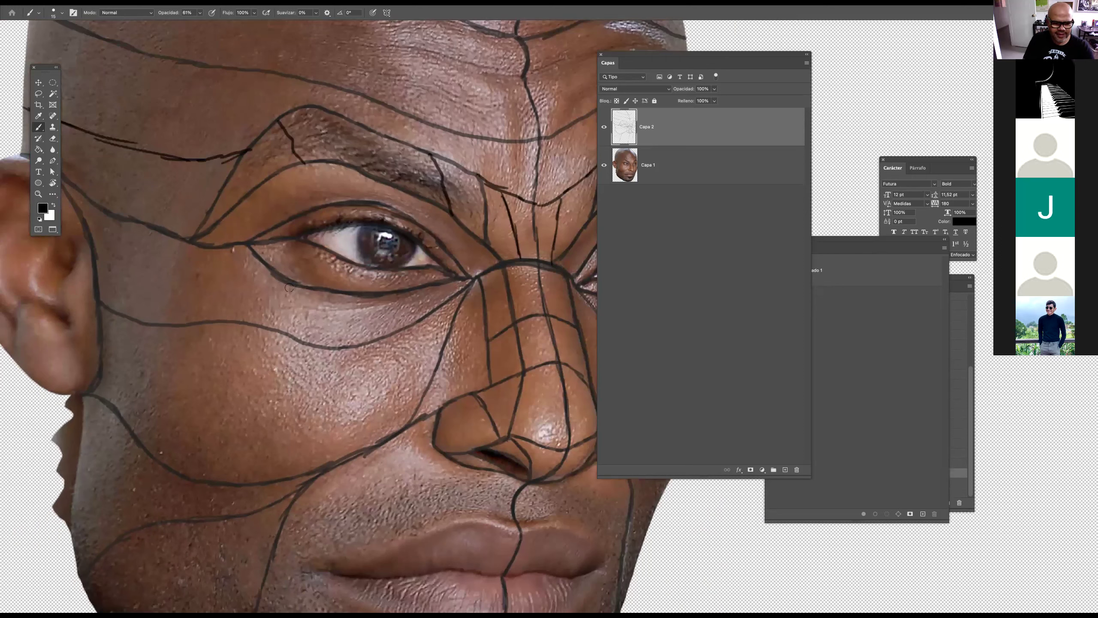
pyautogui.moveTo(285, 282); pyautogui.dragTo(270, 322)
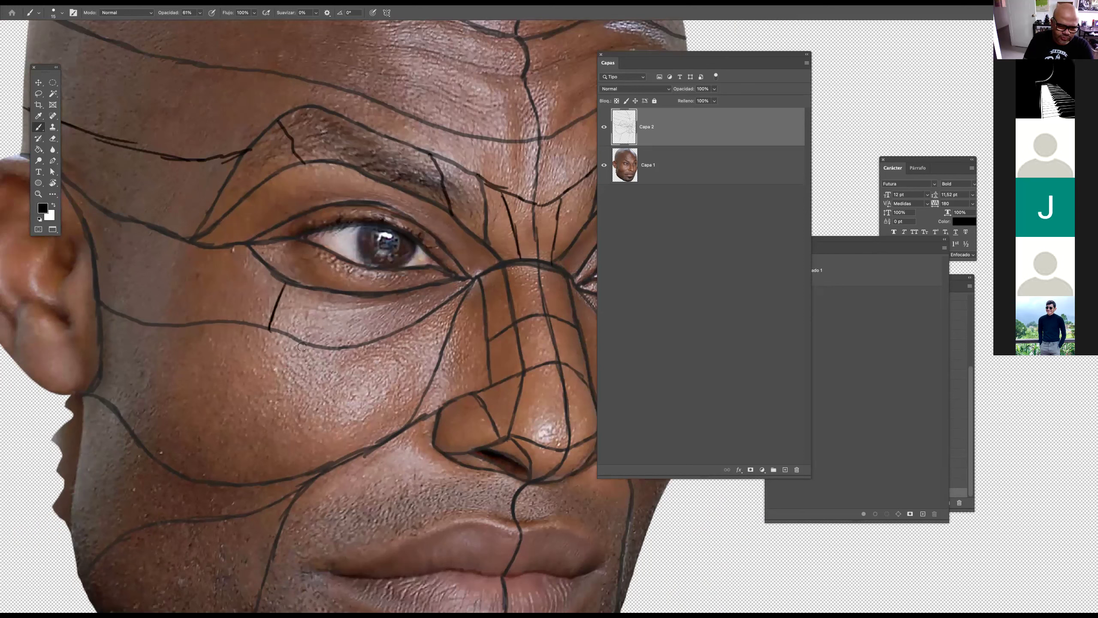
pyautogui.moveTo(298, 374); pyautogui.dragTo(305, 464)
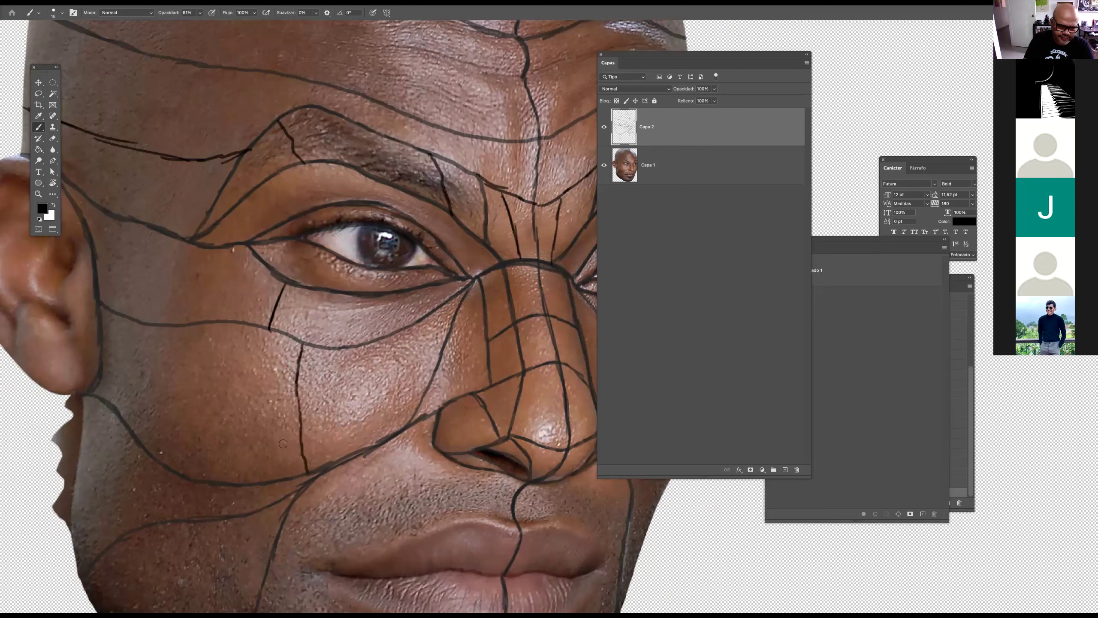
pyautogui.moveTo(155, 325); pyautogui.dragTo(148, 428)
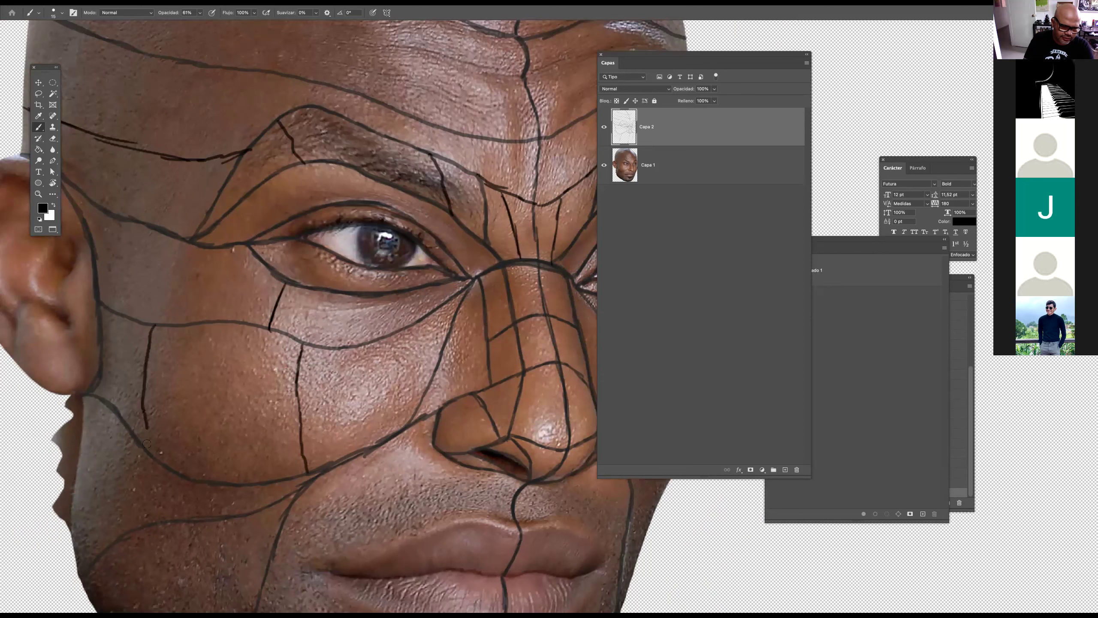
pyautogui.moveTo(187, 322); pyautogui.dragTo(195, 266)
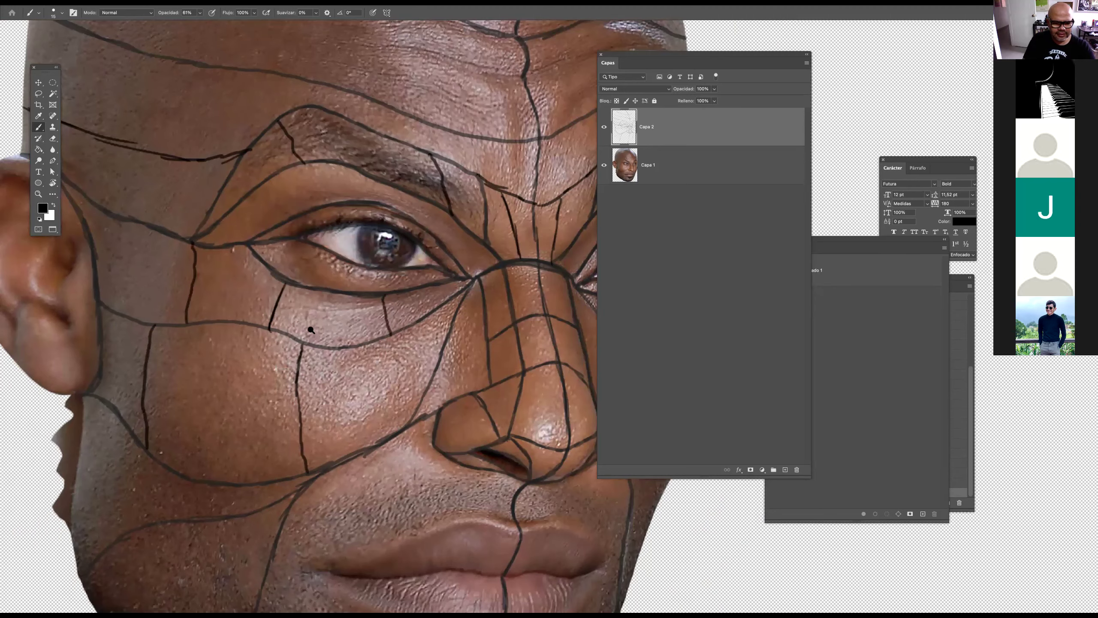
# Draw short vertical cracks below the far eye and onto the far cheek
pyautogui.moveTo(310, 329); pyautogui.dragTo(291, 332)
pyautogui.moveTo(499, 340)
pyautogui.mouseDown()
pyautogui.moveTo(553, 326)
pyautogui.moveTo(510, 376)
pyautogui.mouseUp()
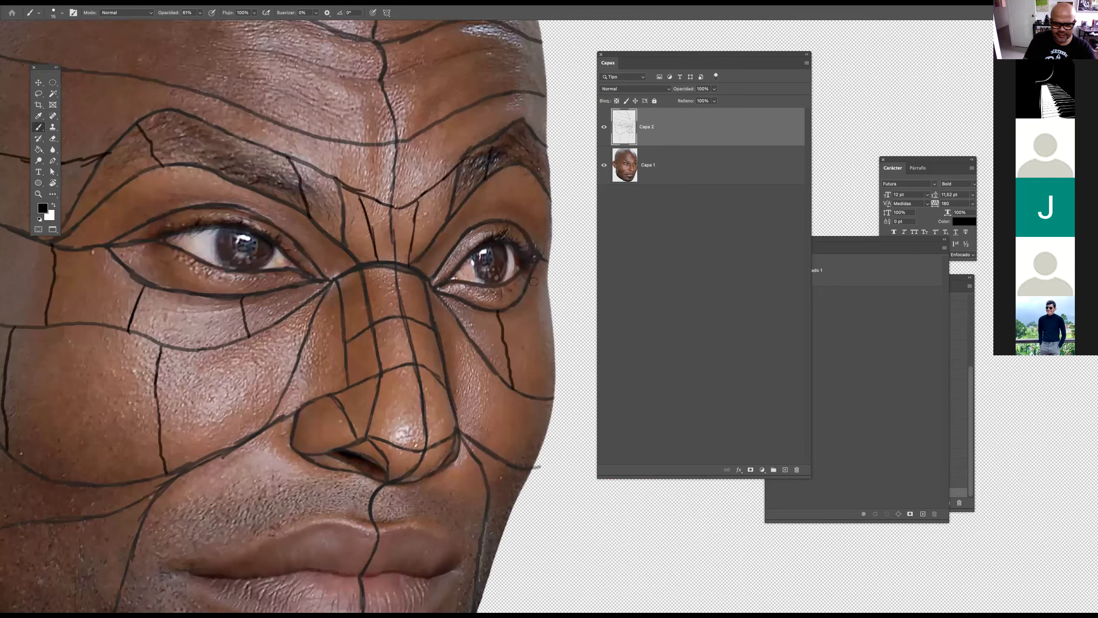
pyautogui.moveTo(544, 329); pyautogui.dragTo(553, 368)
# Add short cracks connecting the guide lines around the far eye's lids and brow
pyautogui.scroll(-2, 489, 268)
pyautogui.scroll(3, 504, 219)
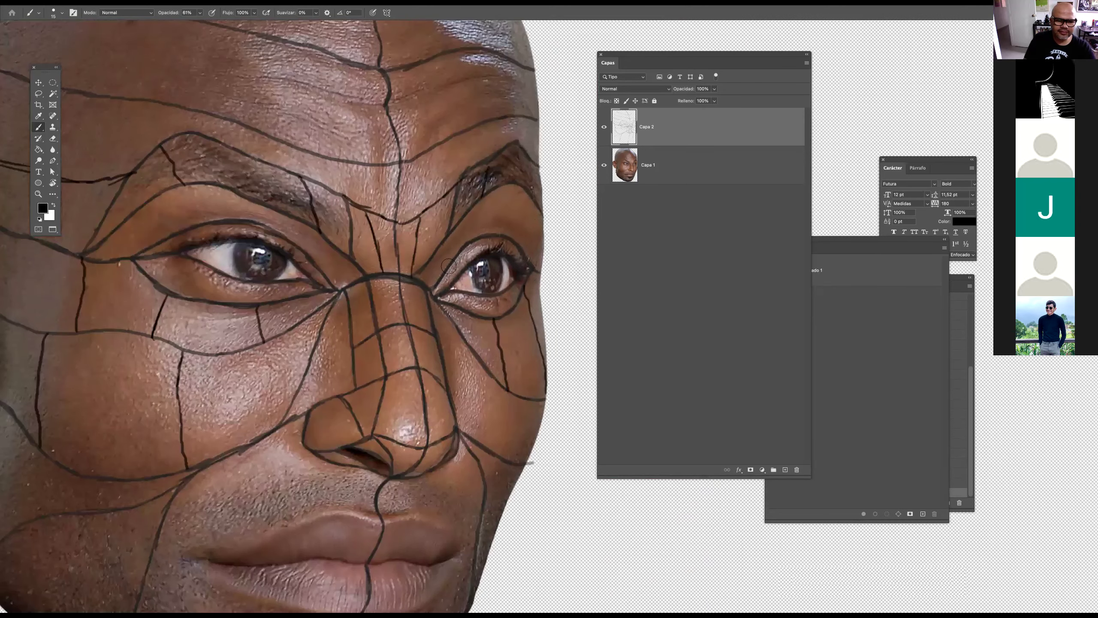
pyautogui.moveTo(373, 339); pyautogui.dragTo(376, 271)
pyautogui.moveTo(449, 254); pyautogui.dragTo(479, 166)
pyautogui.moveTo(520, 257); pyautogui.dragTo(565, 193)
pyautogui.moveTo(421, 322); pyautogui.dragTo(406, 299)
pyautogui.moveTo(486, 281); pyautogui.dragTo(476, 257)
pyautogui.moveTo(443, 367); pyautogui.dragTo(451, 385)
pyautogui.moveTo(505, 362); pyautogui.dragTo(512, 395)
pyautogui.moveTo(438, 309); pyautogui.dragTo(398, 306)
# Using a brush of about 10 px, draw short cracks across the near eye's lower and upper lids and below its brow
pyautogui.scroll(4, 233, 313)
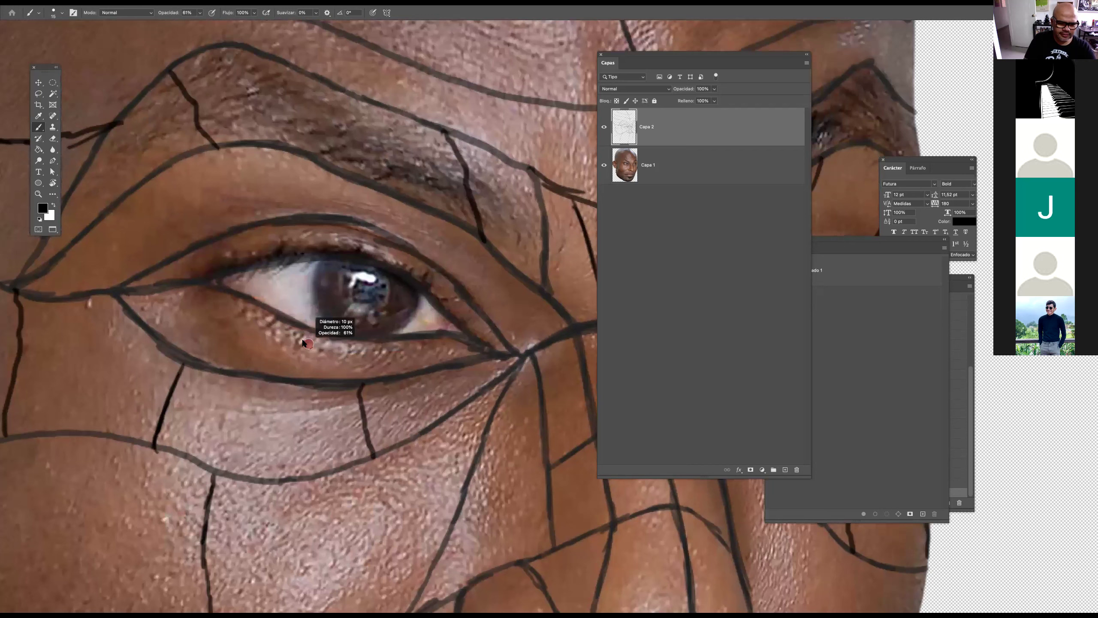
pyautogui.moveTo(303, 331); pyautogui.dragTo(293, 377)
pyautogui.moveTo(169, 346); pyautogui.dragTo(204, 289)
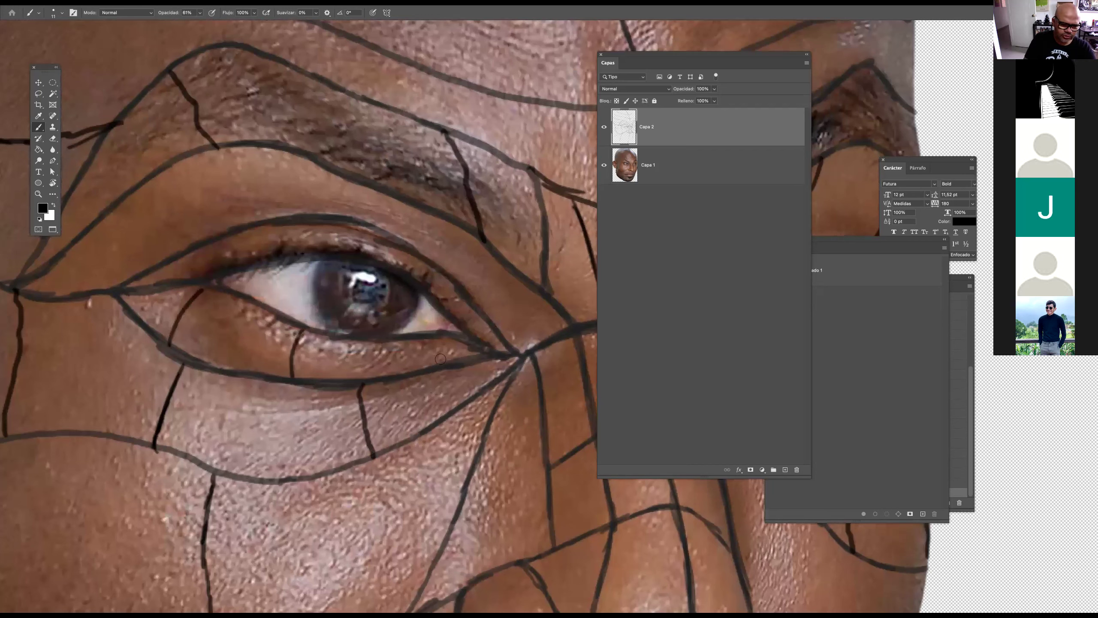
pyautogui.moveTo(426, 366); pyautogui.dragTo(429, 342)
pyautogui.moveTo(260, 250); pyautogui.dragTo(262, 223)
pyautogui.moveTo(406, 270); pyautogui.dragTo(408, 250)
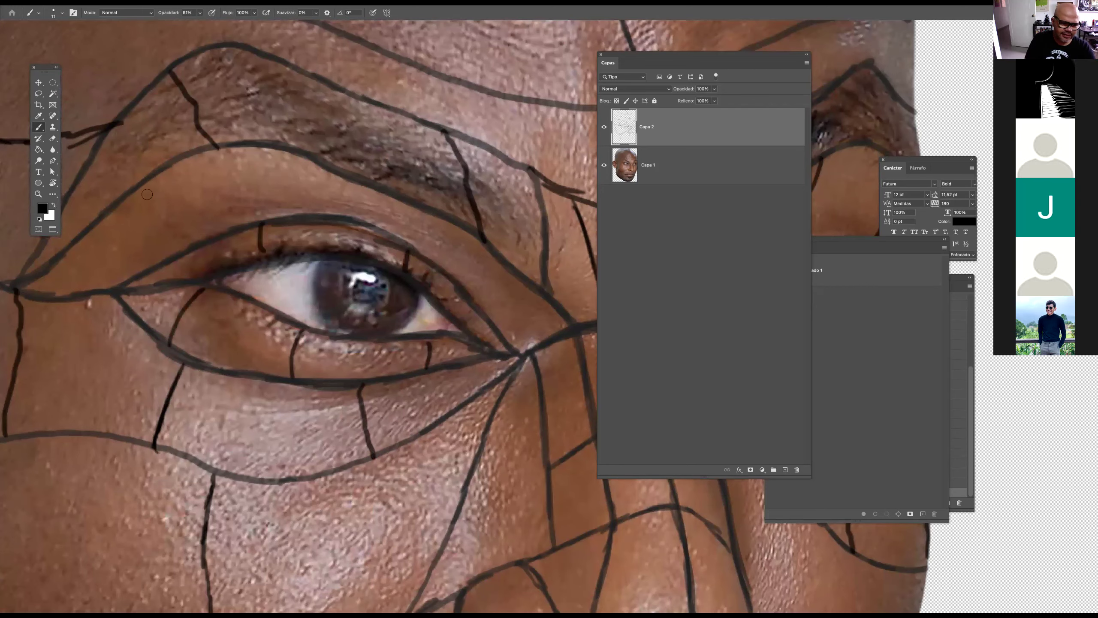
pyautogui.moveTo(137, 189); pyautogui.dragTo(182, 253)
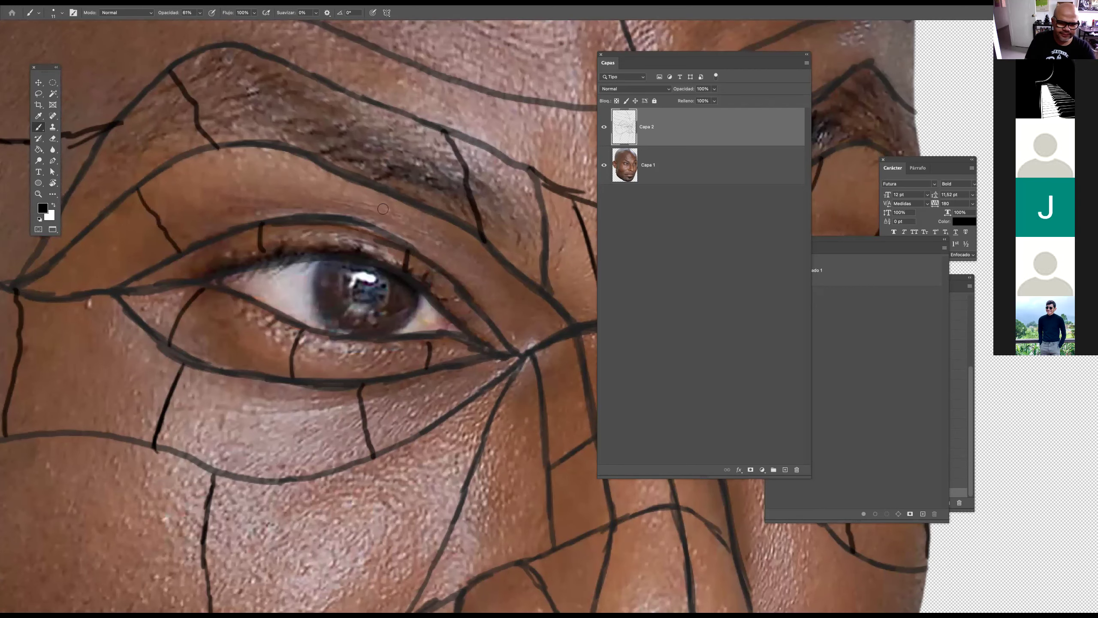
# Draw one crack from the lower cheek line down toward the jaw and another below the ear lobe
pyautogui.press('super+0')
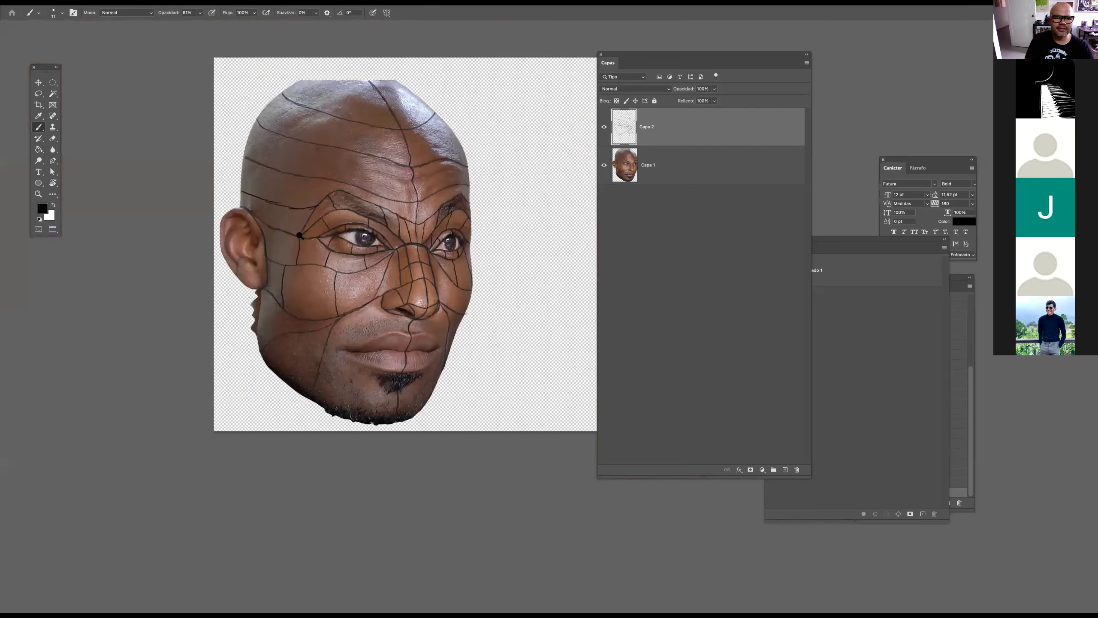
pyautogui.moveTo(337, 323); pyautogui.dragTo(381, 323)
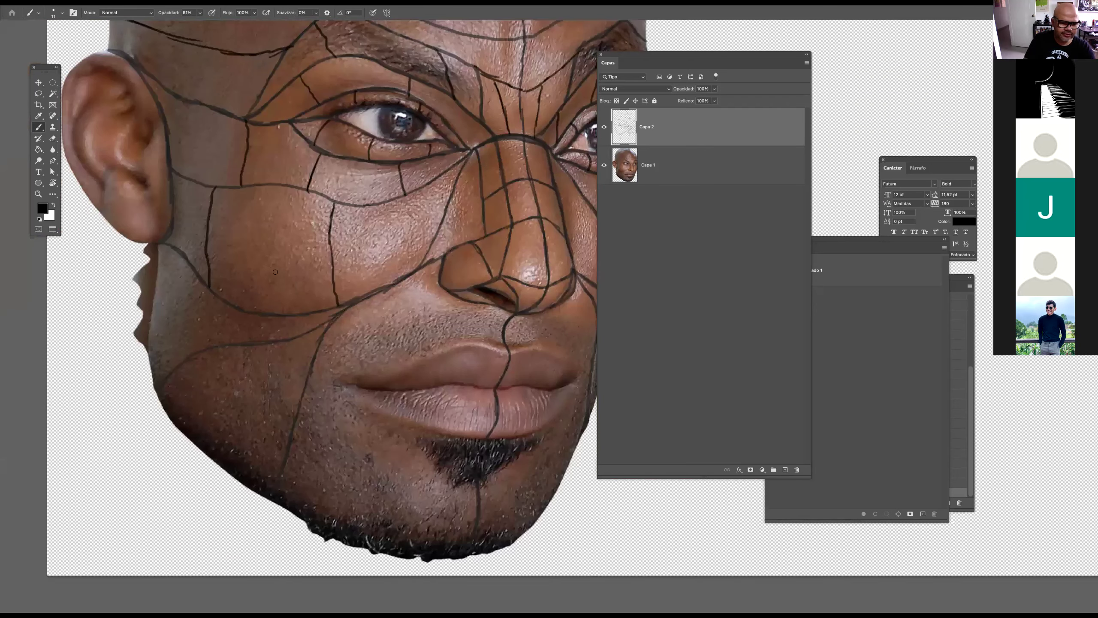
pyautogui.moveTo(219, 351); pyautogui.dragTo(220, 347)
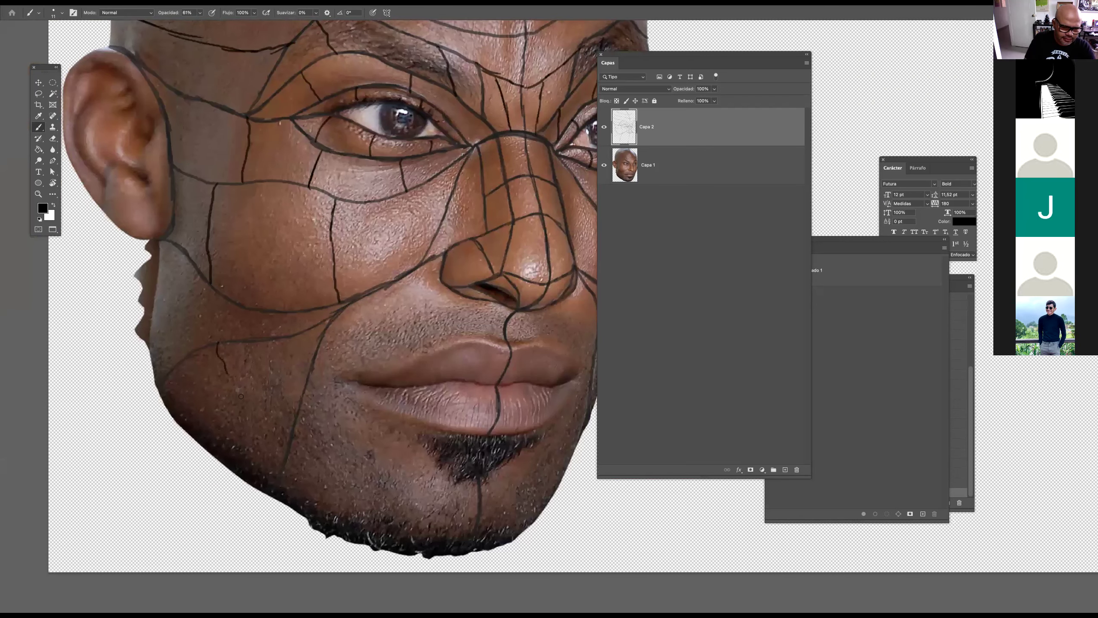
pyautogui.moveTo(184, 259); pyautogui.dragTo(181, 357)
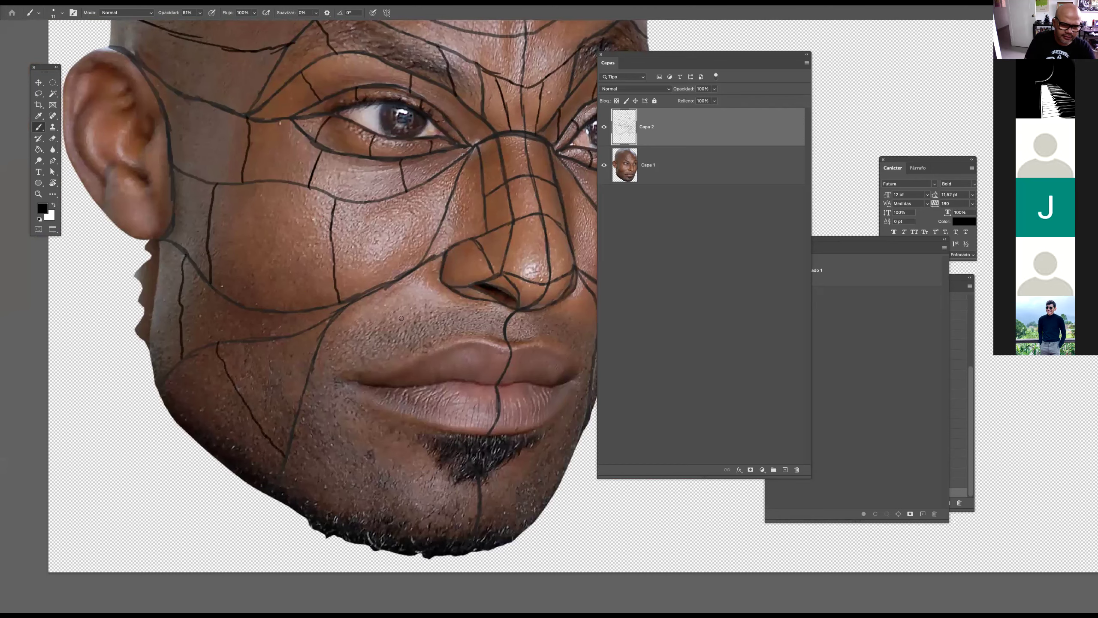
# Draw jagged cracks from the smile lines down toward the upper lip on both sides of the nose
pyautogui.moveTo(391, 338); pyautogui.dragTo(325, 334)
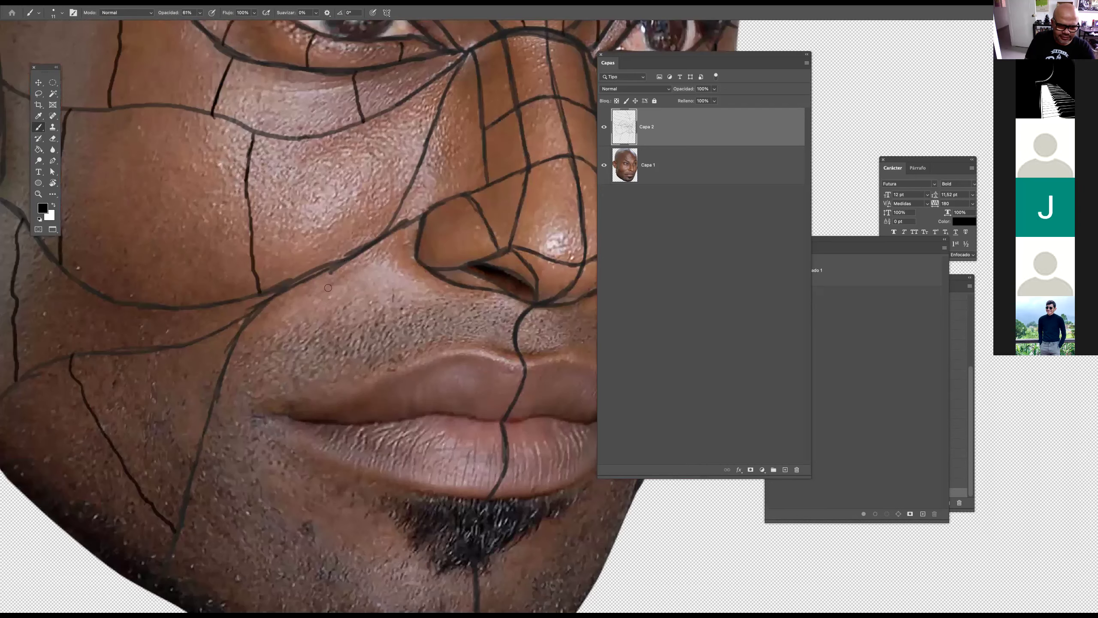
pyautogui.moveTo(328, 268)
pyautogui.mouseDown()
pyautogui.moveTo(338, 340)
pyautogui.moveTo(366, 378)
pyautogui.mouseUp()
pyautogui.hscroll(1, 428, 310)
pyautogui.hscroll(5, 467, 291)
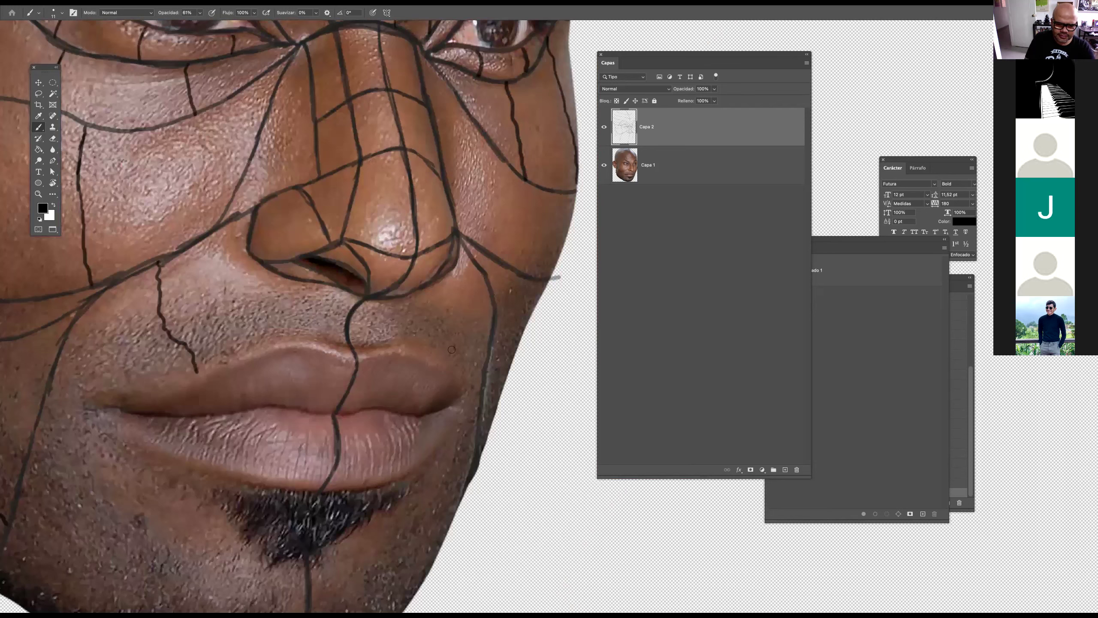
pyautogui.moveTo(494, 307); pyautogui.dragTo(445, 359)
# Trace the lip contours and the line between the lips, and run a jagged crack from the near mouth corner across the lower cheek
pyautogui.moveTo(91, 402)
pyautogui.mouseDown()
pyautogui.moveTo(163, 386)
pyautogui.moveTo(150, 398)
pyautogui.moveTo(297, 347)
pyautogui.mouseUp()
pyautogui.moveTo(277, 345)
pyautogui.mouseDown()
pyautogui.moveTo(408, 351)
pyautogui.moveTo(438, 362)
pyautogui.moveTo(470, 398)
pyautogui.mouseUp()
pyautogui.moveTo(89, 402)
pyautogui.mouseDown()
pyautogui.moveTo(182, 420)
pyautogui.moveTo(428, 412)
pyautogui.moveTo(469, 399)
pyautogui.mouseUp()
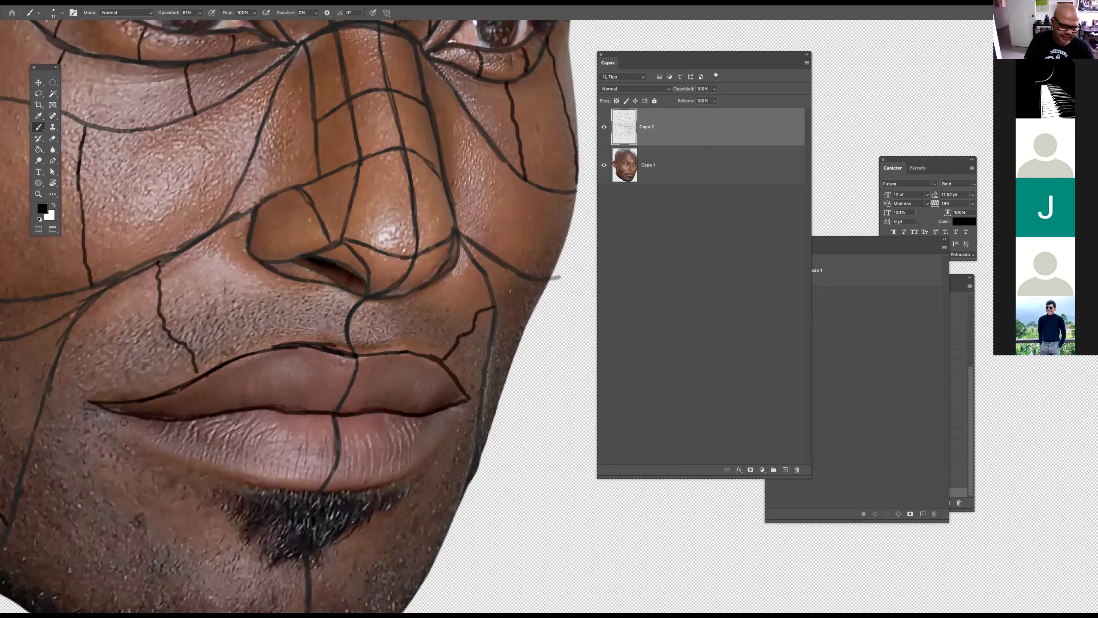
pyautogui.moveTo(93, 403); pyautogui.dragTo(196, 465)
pyautogui.moveTo(124, 427)
pyautogui.mouseDown()
pyautogui.moveTo(268, 482)
pyautogui.moveTo(399, 479)
pyautogui.mouseUp()
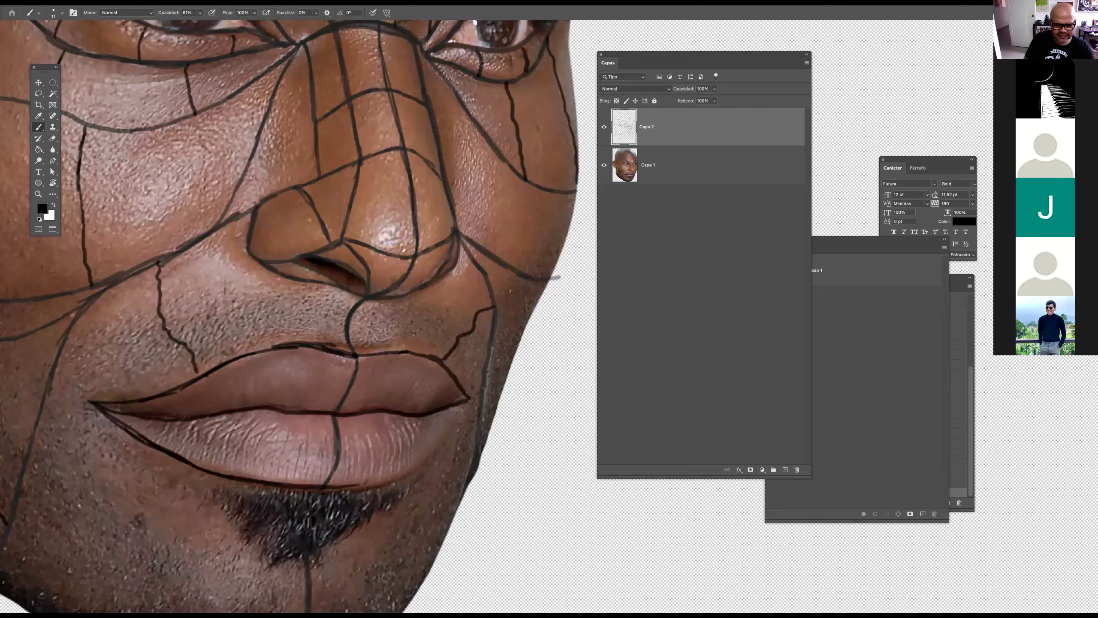
pyautogui.moveTo(481, 392); pyautogui.dragTo(323, 492)
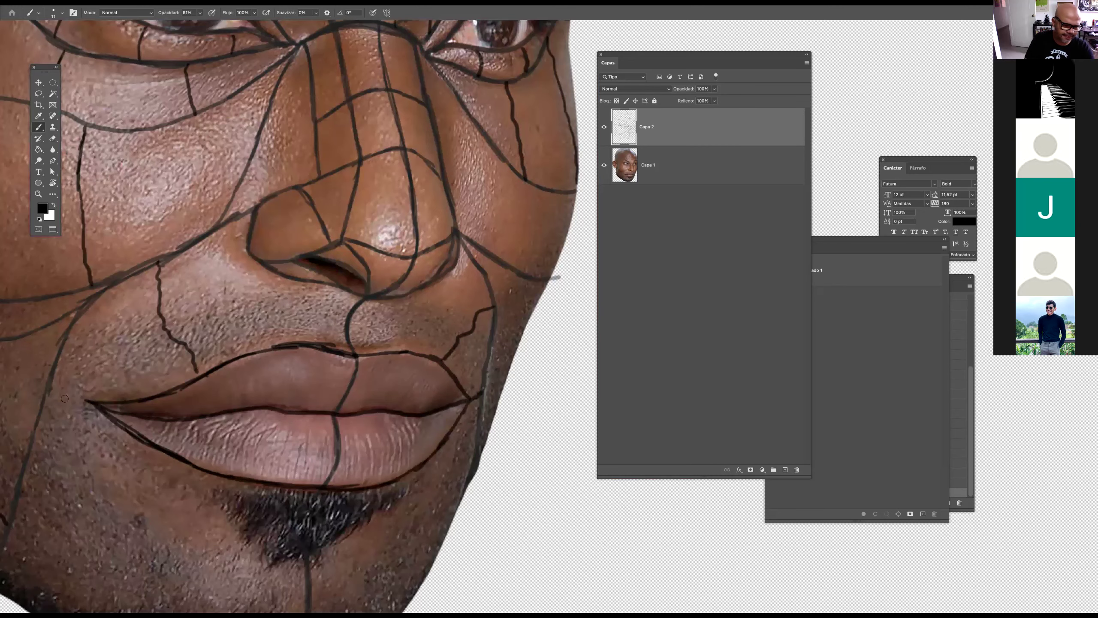
pyautogui.moveTo(64, 398); pyautogui.dragTo(285, 330)
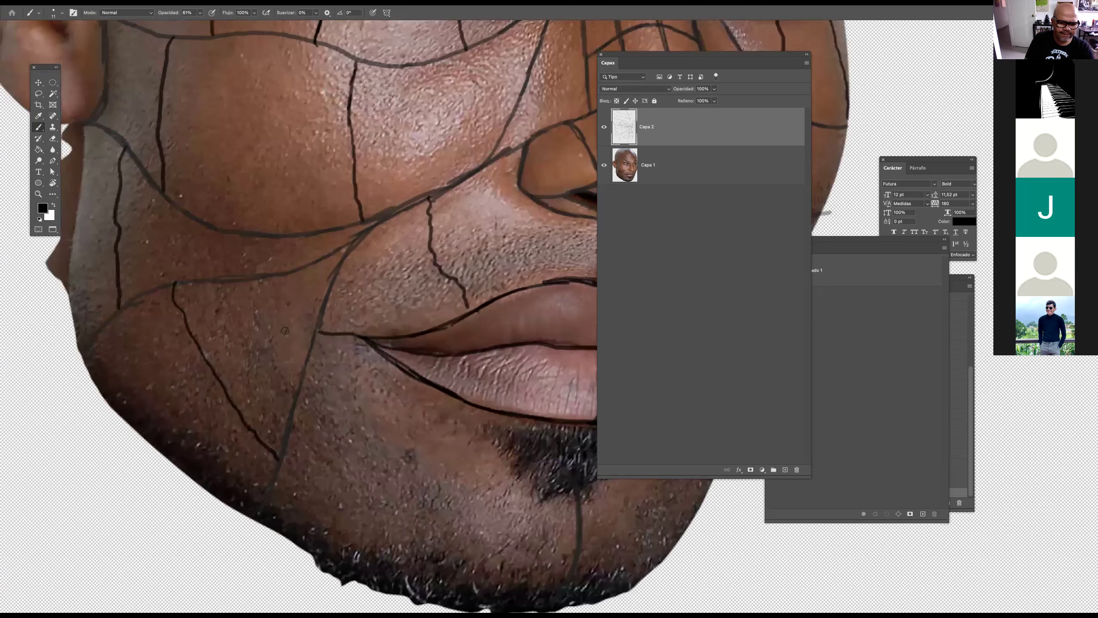
pyautogui.moveTo(184, 286); pyautogui.dragTo(318, 332)
# Draw vertical cracks from the lower lip down the chin on both sides and connect them with cross cracks toward the jaw
pyautogui.moveTo(326, 434); pyautogui.dragTo(163, 336)
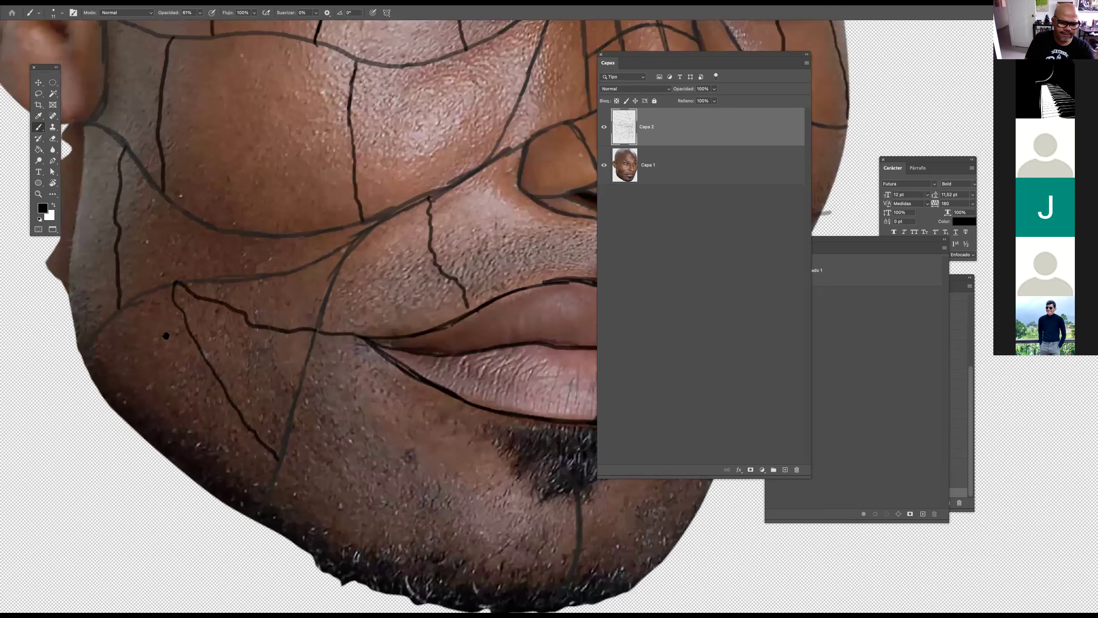
pyautogui.moveTo(272, 316); pyautogui.dragTo(270, 432)
pyautogui.moveTo(522, 303)
pyautogui.mouseDown()
pyautogui.moveTo(527, 399)
pyautogui.moveTo(510, 443)
pyautogui.mouseUp()
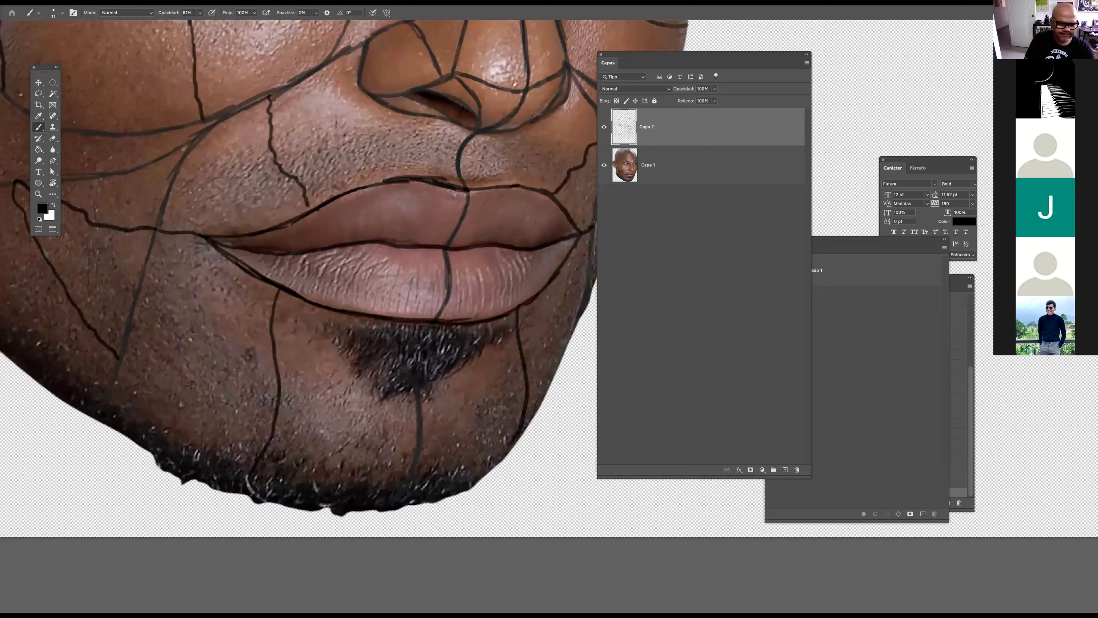
pyautogui.moveTo(135, 312); pyautogui.dragTo(277, 412)
pyautogui.moveTo(276, 359)
pyautogui.mouseDown()
pyautogui.moveTo(313, 382)
pyautogui.moveTo(409, 400)
pyautogui.mouseUp()
pyautogui.moveTo(434, 400)
pyautogui.mouseDown()
pyautogui.moveTo(527, 363)
pyautogui.moveTo(586, 298)
pyautogui.mouseUp()
# Draw short vertical cracks connecting the guide lines on the temple and the side of the head above the ear
pyautogui.scroll(-1, 397, 280)
pyautogui.press('super+0')
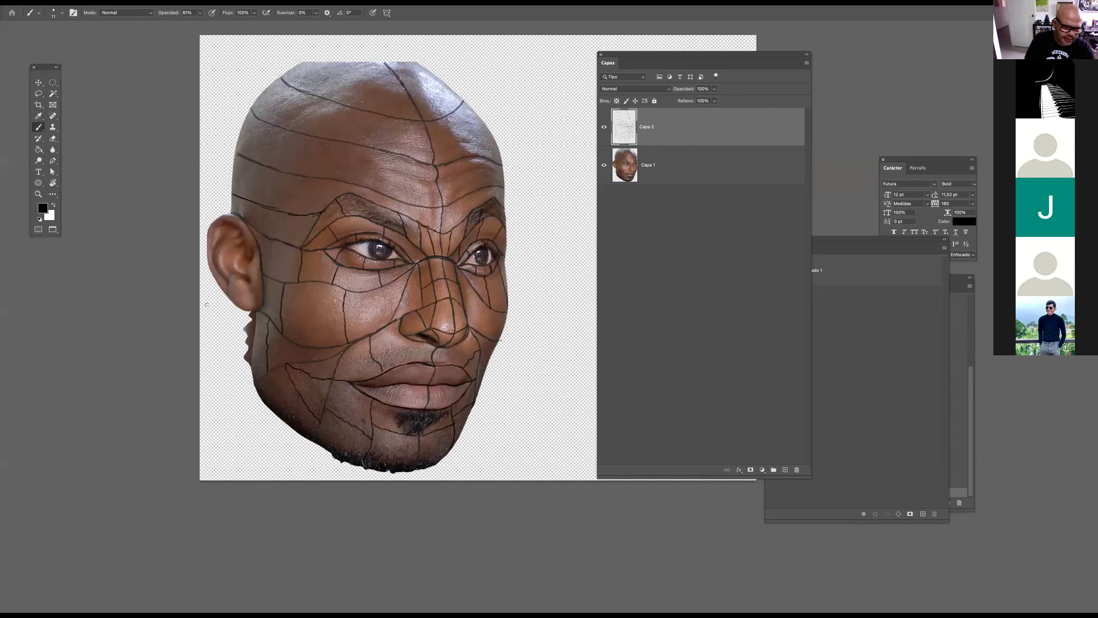
pyautogui.scroll(2, 207, 305)
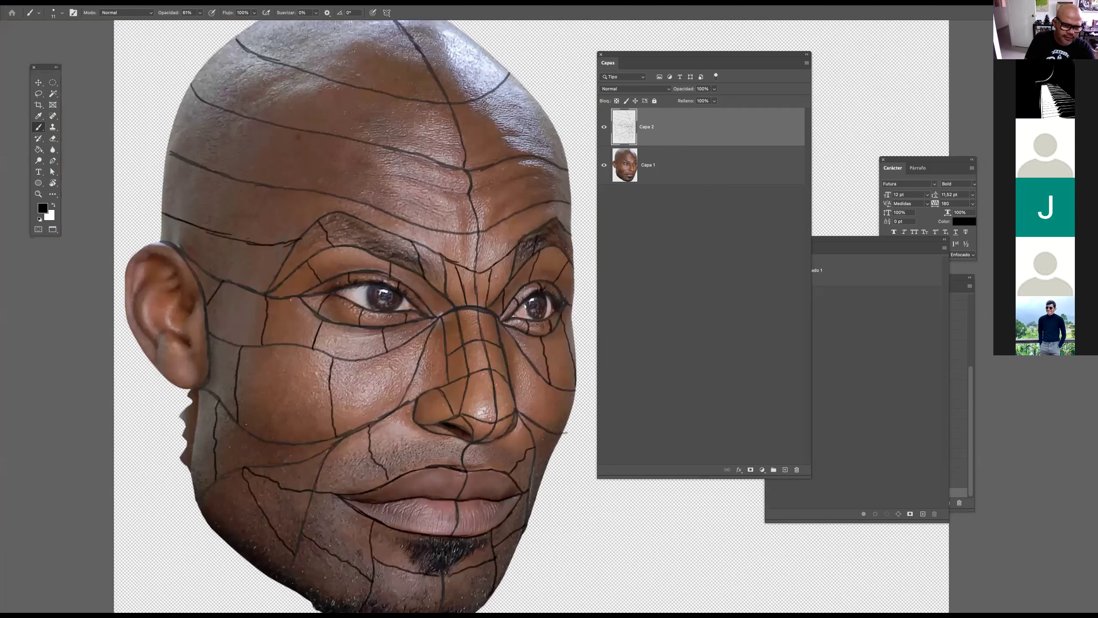
pyautogui.moveTo(250, 182); pyautogui.dragTo(248, 242)
pyautogui.moveTo(203, 230); pyautogui.dragTo(203, 270)
pyautogui.moveTo(183, 162); pyautogui.dragTo(172, 214)
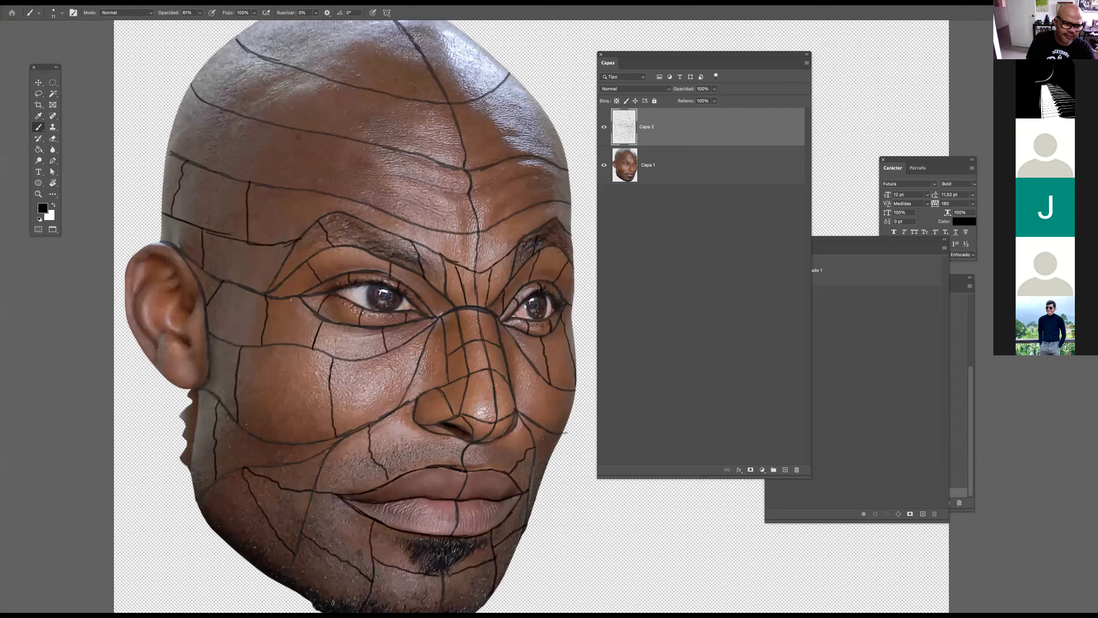
pyautogui.moveTo(223, 112); pyautogui.dragTo(200, 166)
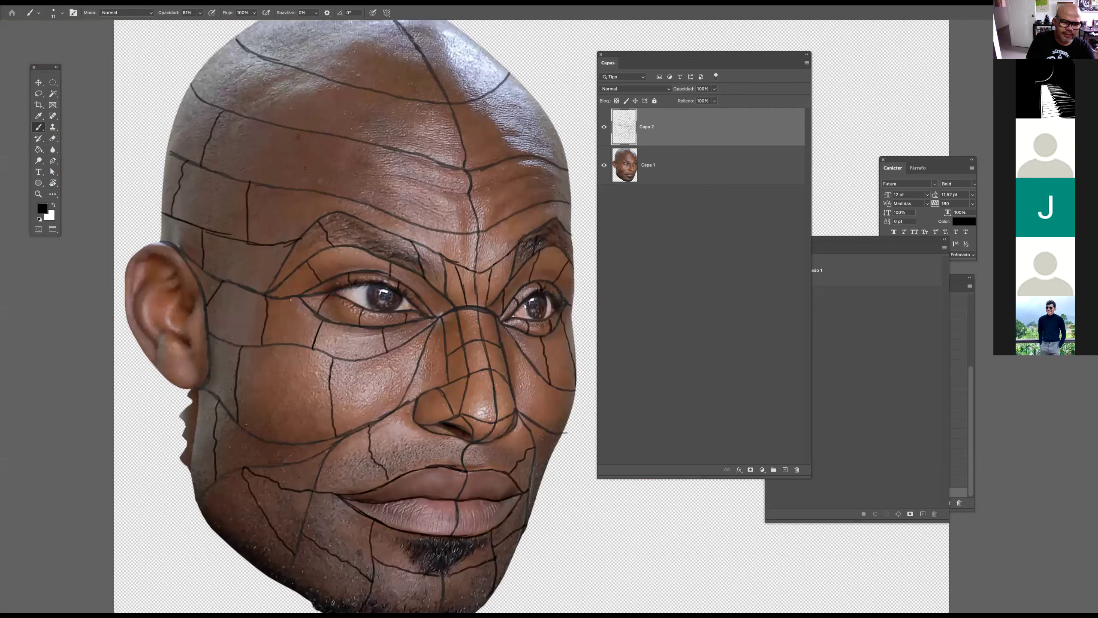
# Draw short vertical cracks between the guide lines across the lower forehead, from above the near brow to above the far brow
pyautogui.moveTo(298, 190); pyautogui.dragTo(320, 135)
pyautogui.moveTo(329, 194); pyautogui.dragTo(331, 214)
pyautogui.moveTo(381, 181); pyautogui.dragTo(378, 205)
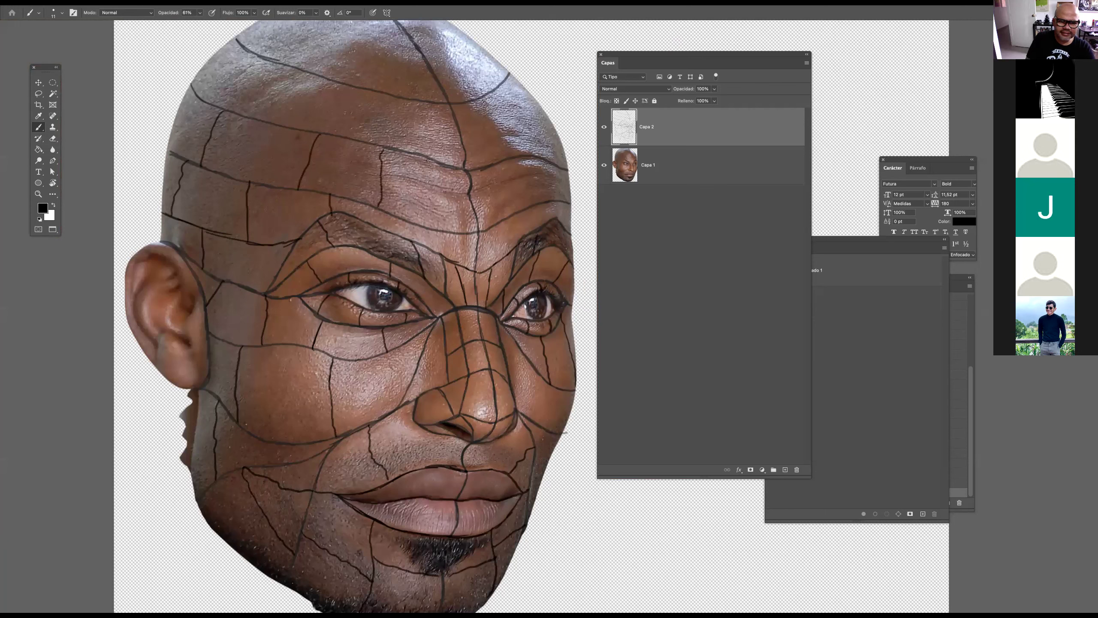
pyautogui.moveTo(429, 167); pyautogui.dragTo(427, 231)
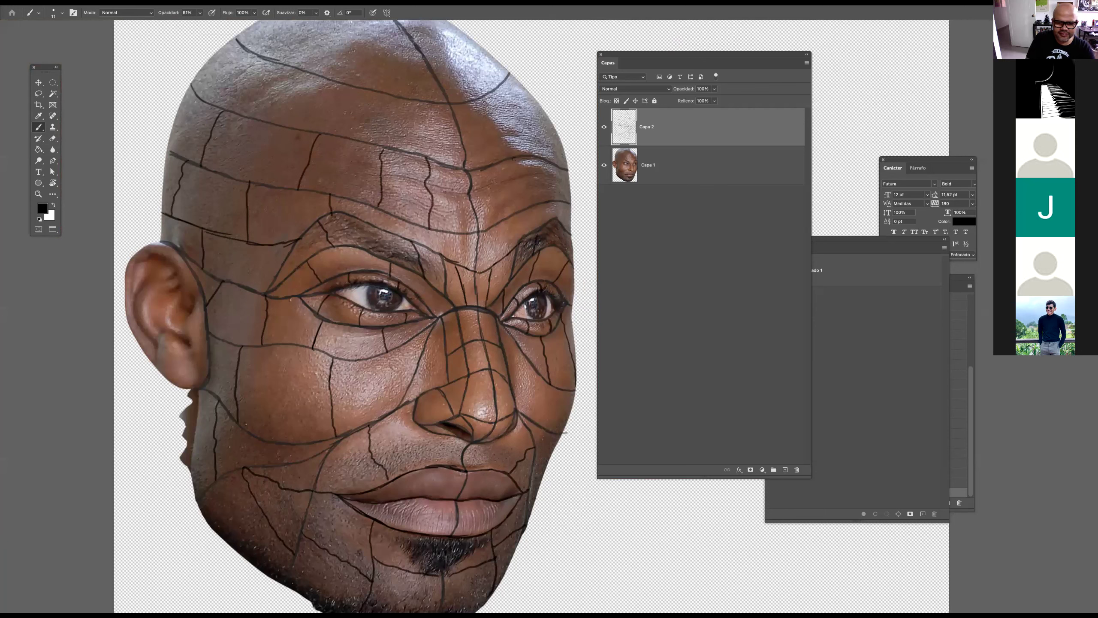
pyautogui.moveTo(524, 199); pyautogui.dragTo(526, 212)
pyautogui.moveTo(555, 170); pyautogui.dragTo(558, 201)
# Add short cross cracks between the guide lines of the upper forehead and the top of the skull
pyautogui.moveTo(353, 138); pyautogui.dragTo(361, 98)
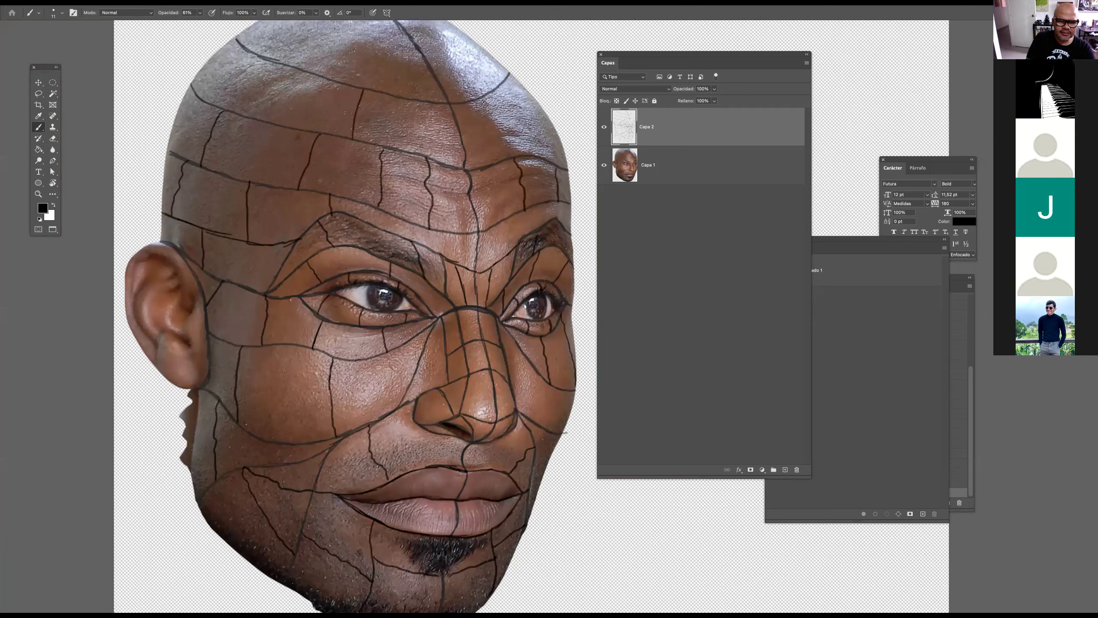
pyautogui.moveTo(408, 151); pyautogui.dragTo(410, 111)
pyautogui.moveTo(264, 120); pyautogui.dragTo(294, 73)
pyautogui.scroll(5, 294, 106)
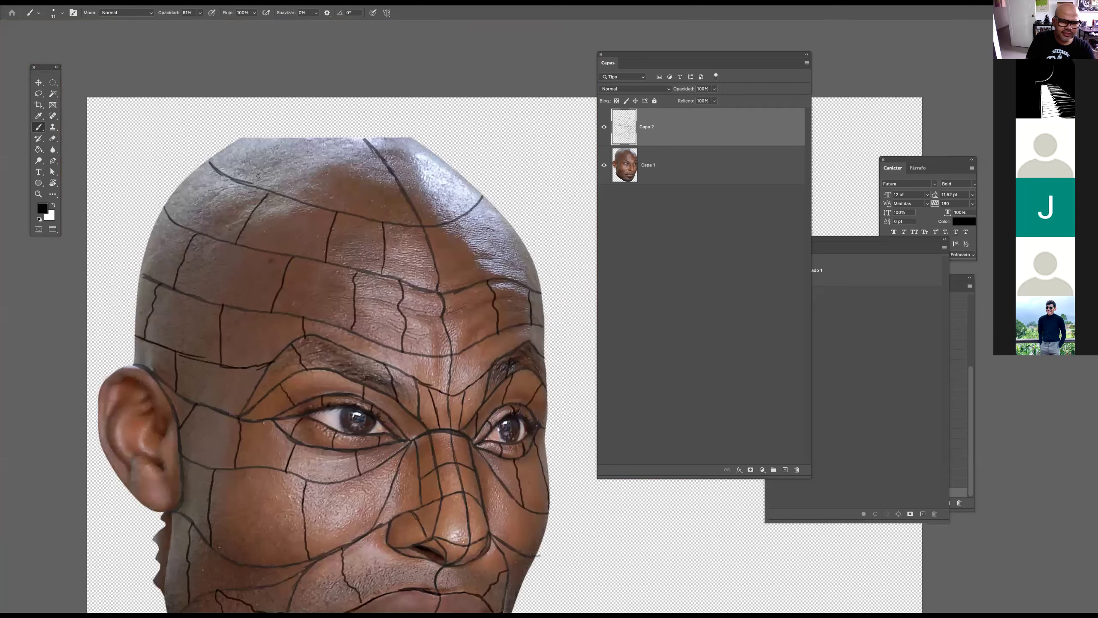
pyautogui.moveTo(175, 220); pyautogui.dragTo(218, 172)
pyautogui.moveTo(308, 195); pyautogui.dragTo(334, 139)
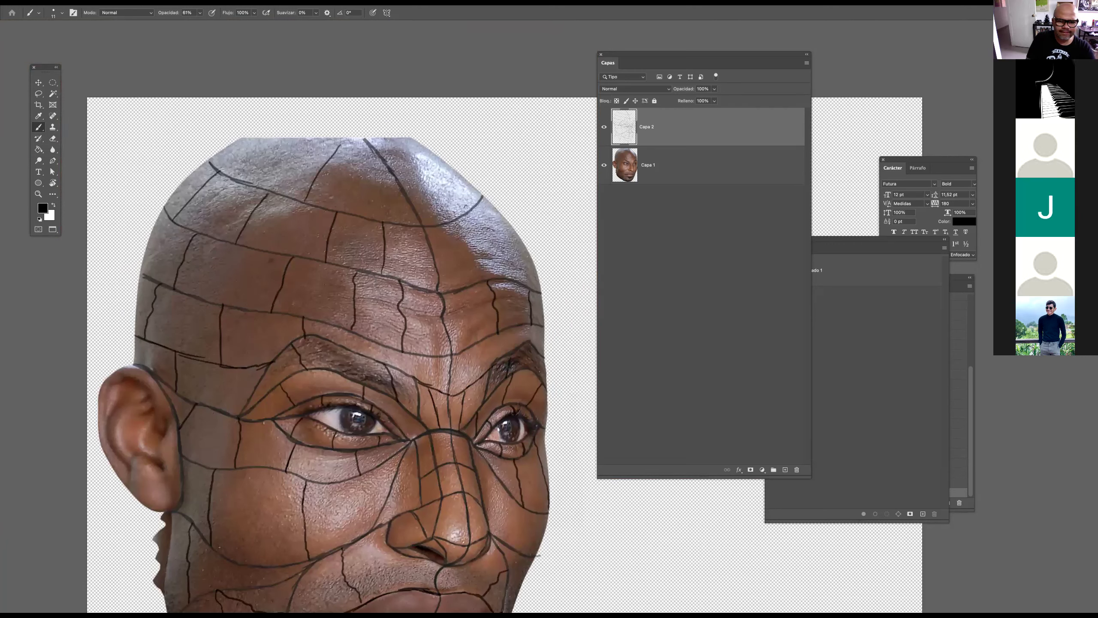
# Draw wavy cracks across the crown and upper forehead, and branch them down the far side of the head
pyautogui.moveTo(238, 178)
pyautogui.mouseDown()
pyautogui.moveTo(282, 140)
pyautogui.moveTo(349, 162)
pyautogui.moveTo(432, 154)
pyautogui.mouseUp()
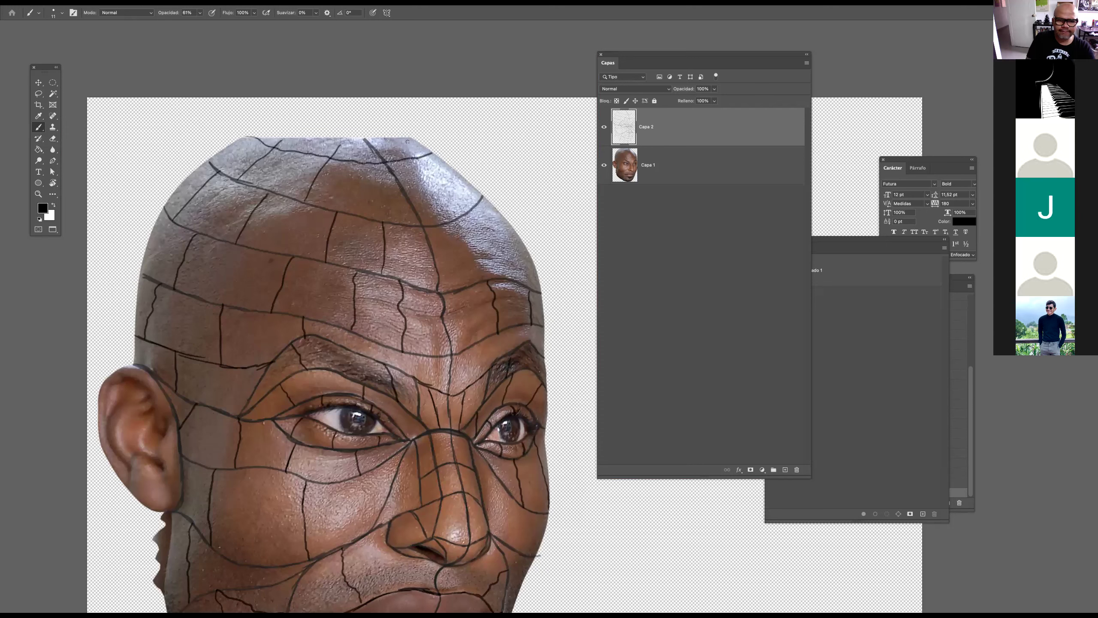
pyautogui.moveTo(451, 171)
pyautogui.mouseDown()
pyautogui.moveTo(481, 197)
pyautogui.moveTo(508, 279)
pyautogui.mouseUp()
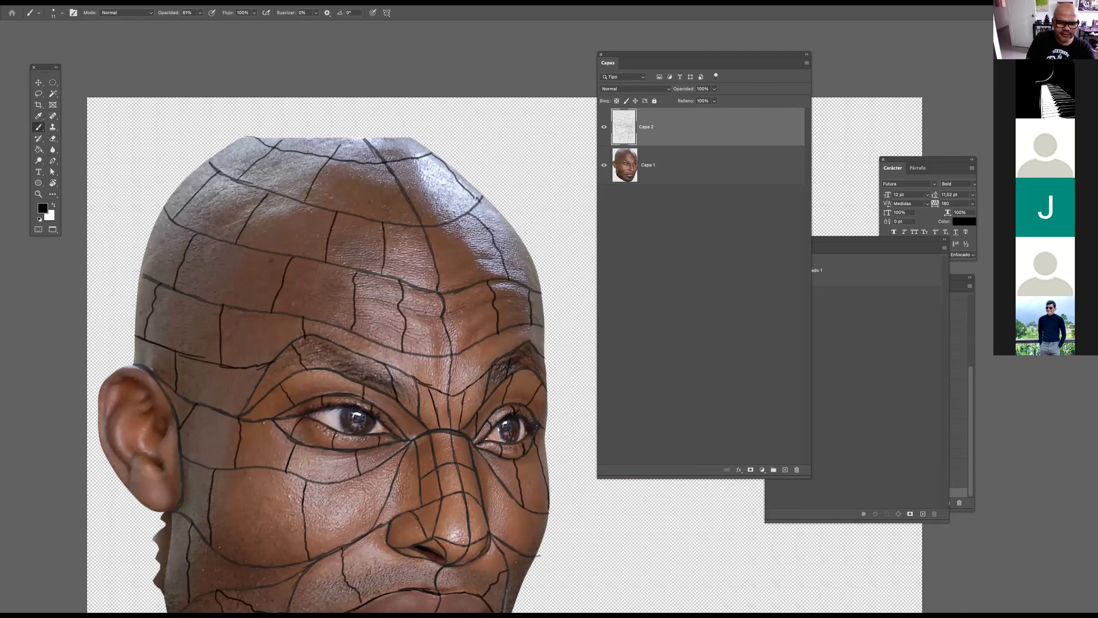
pyautogui.moveTo(434, 258); pyautogui.dragTo(511, 231)
pyautogui.moveTo(192, 186)
pyautogui.mouseDown()
pyautogui.moveTo(237, 213)
pyautogui.moveTo(428, 259)
pyautogui.mouseUp()
# Draw short vertical cracks between the nose and the upper lip on both sides of the center line
pyautogui.moveTo(359, 266); pyautogui.dragTo(375, 383)
pyautogui.moveTo(410, 287); pyautogui.dragTo(420, 286)
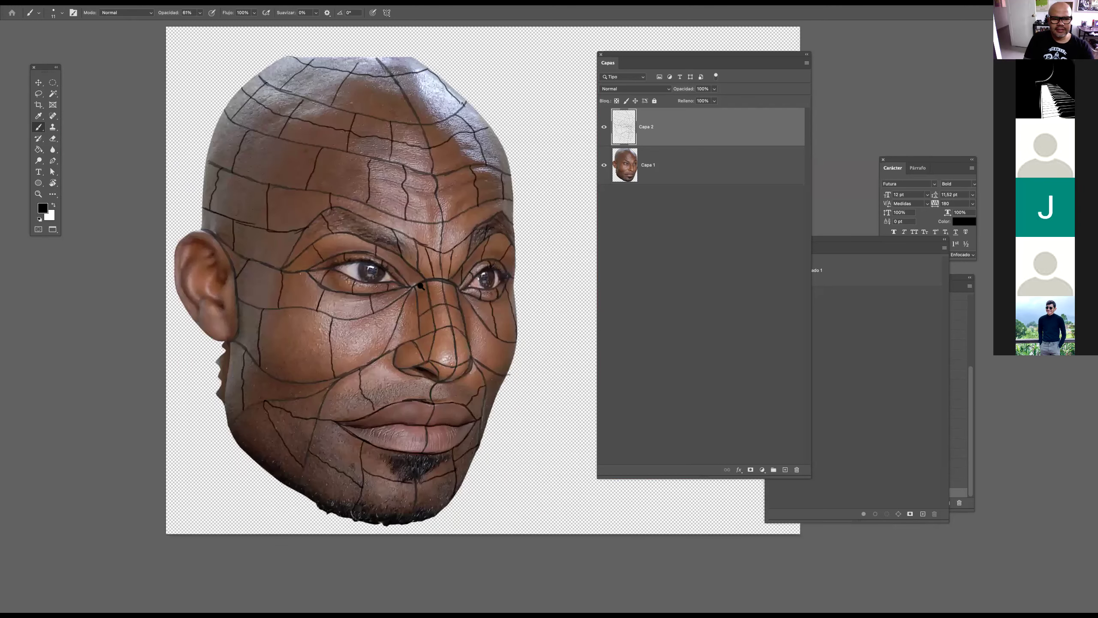
pyautogui.scroll(1, 408, 402)
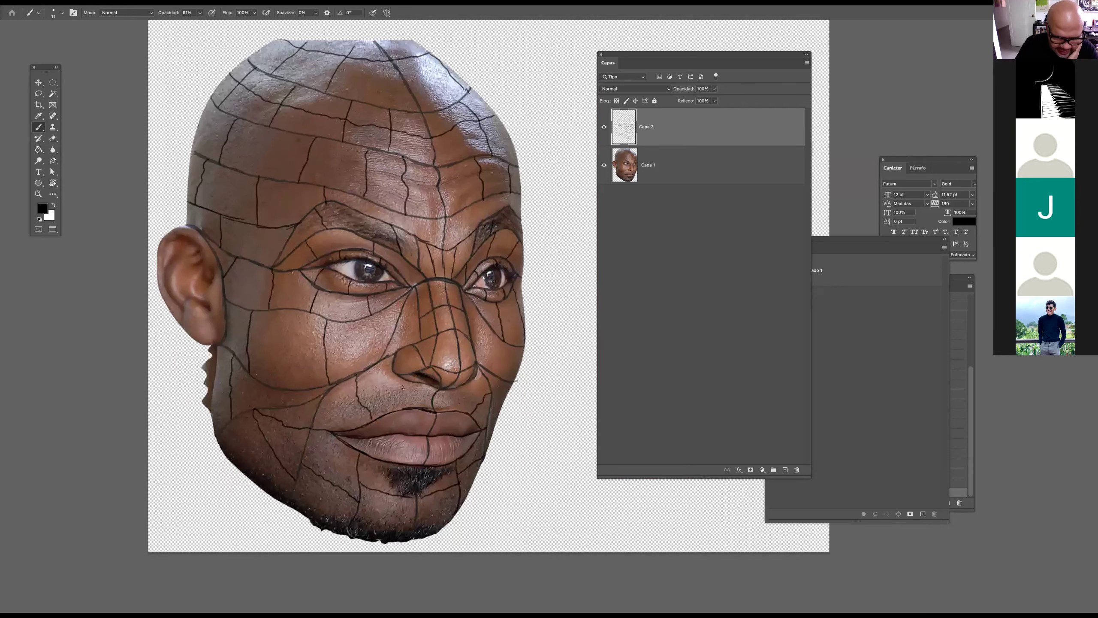
pyautogui.moveTo(403, 379); pyautogui.dragTo(404, 401)
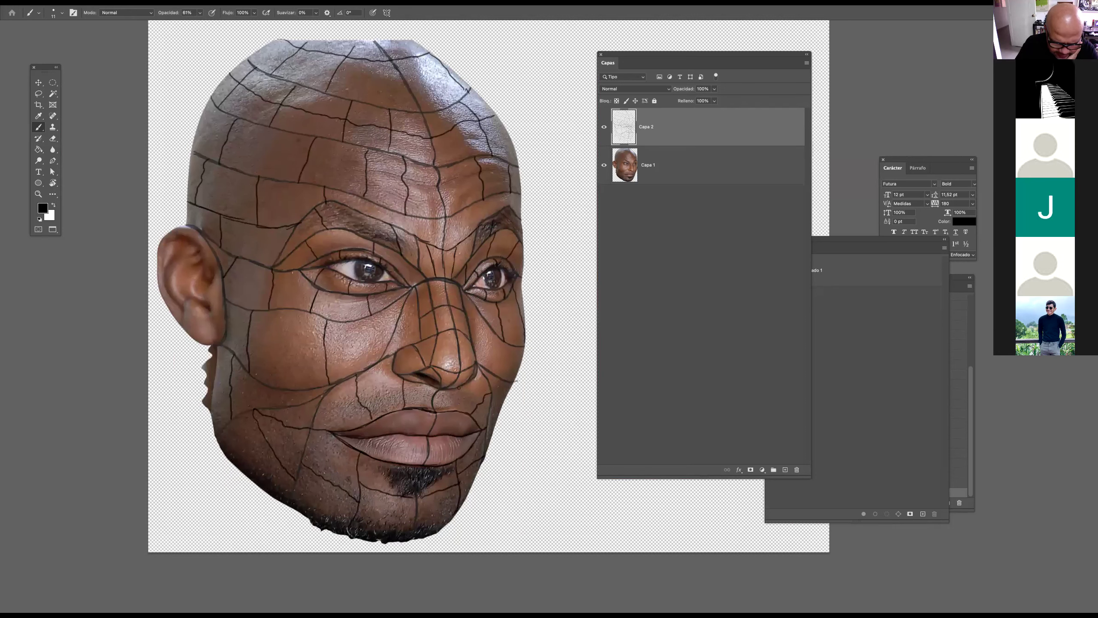
# With the photo layer Capa 1 temporarily hidden, try a thick outline around the eyes, nose and mouth
pyautogui.click(604, 166)
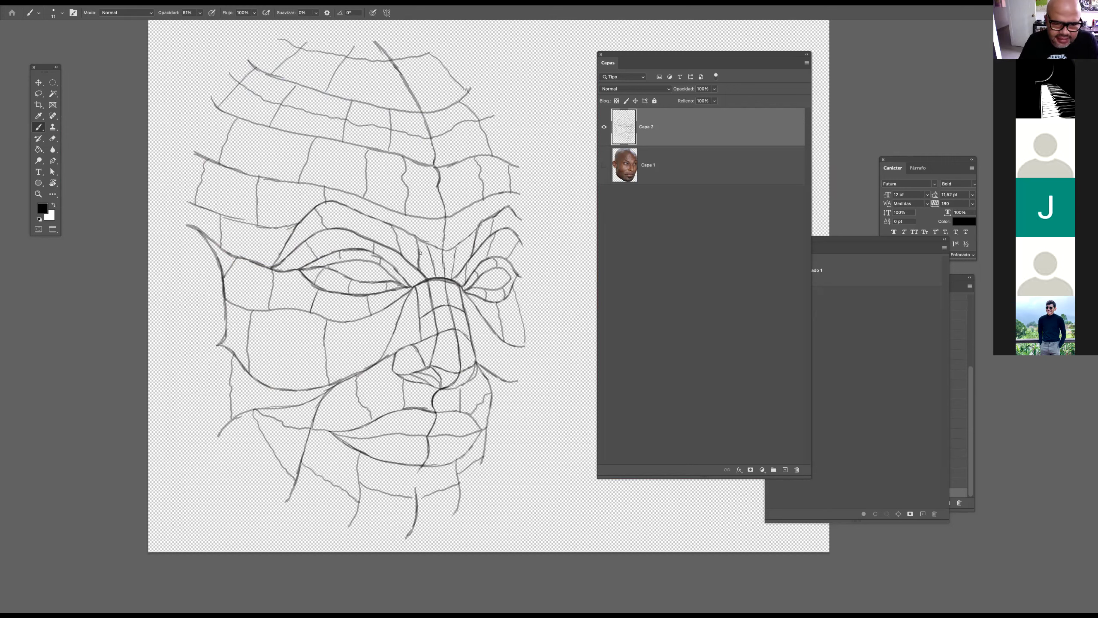
pyautogui.moveTo(432, 235); pyautogui.dragTo(444, 235)
pyautogui.moveTo(436, 223)
pyautogui.mouseDown()
pyautogui.moveTo(358, 190)
pyautogui.moveTo(357, 307)
pyautogui.moveTo(384, 396)
pyautogui.moveTo(499, 467)
pyautogui.moveTo(494, 372)
pyautogui.moveTo(535, 268)
pyautogui.moveTo(493, 212)
pyautogui.mouseUp()
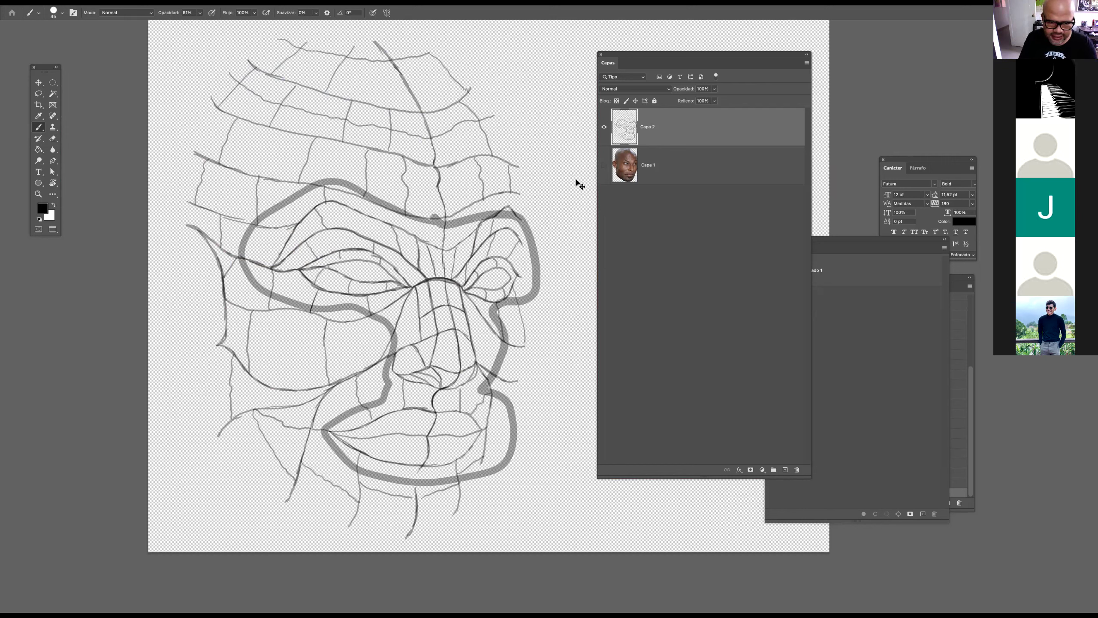
pyautogui.hotkey('ctrl', 'z')
pyautogui.hotkey('ctrl', 'z')
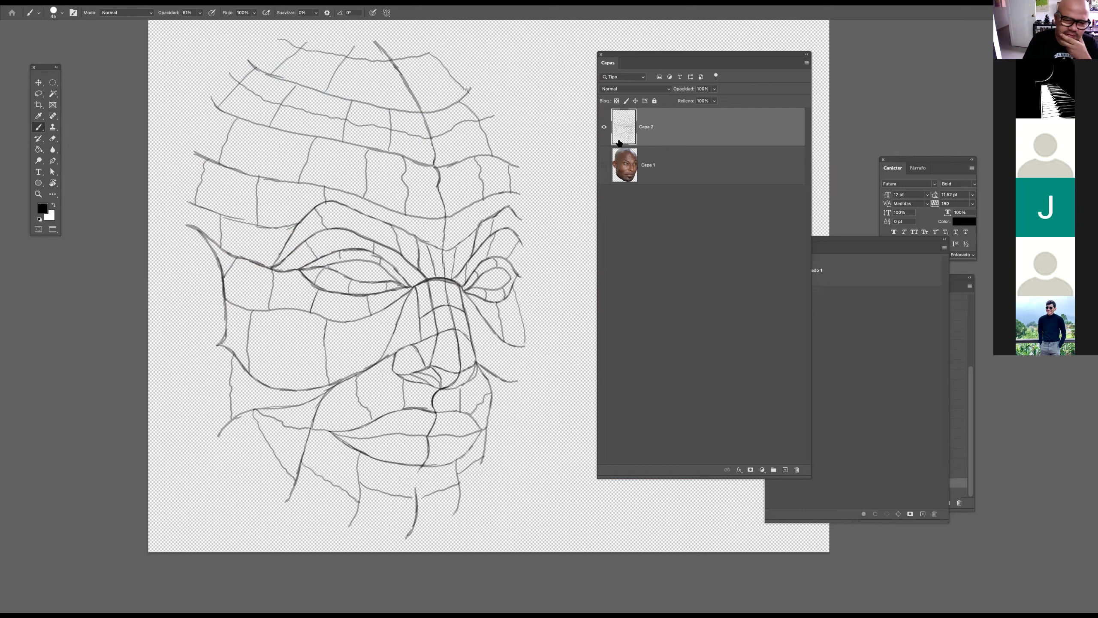
pyautogui.click(604, 165)
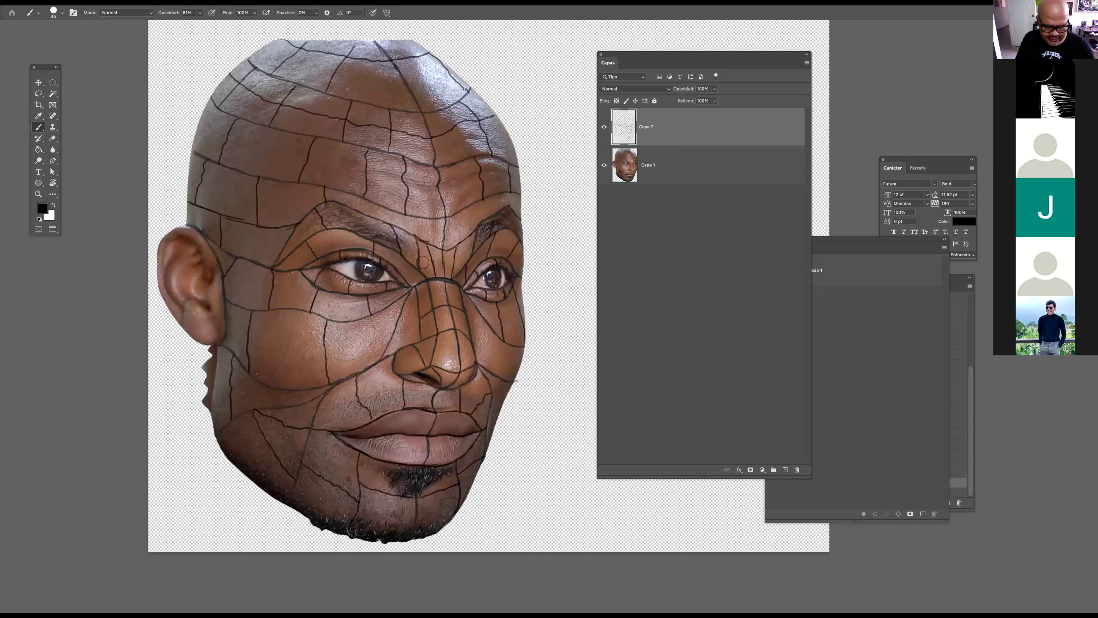
# With a thinner brush, draw a long curved crack between the near eye's upper lid and brow, following the eyelid fold
pyautogui.moveTo(354, 312); pyautogui.dragTo(346, 312)
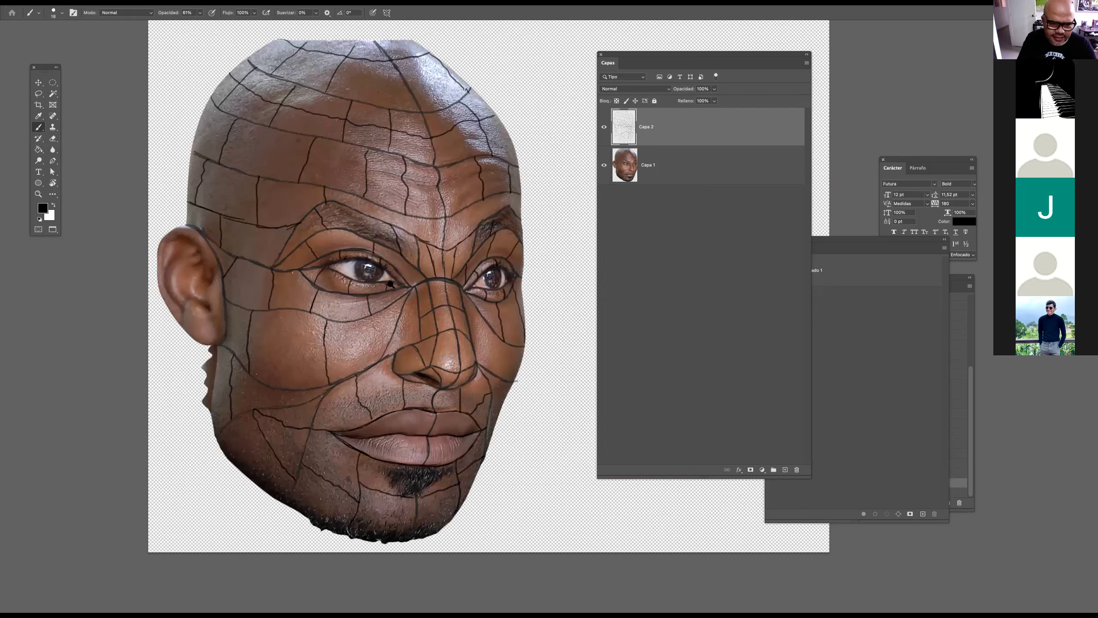
pyautogui.scroll(2, 390, 284)
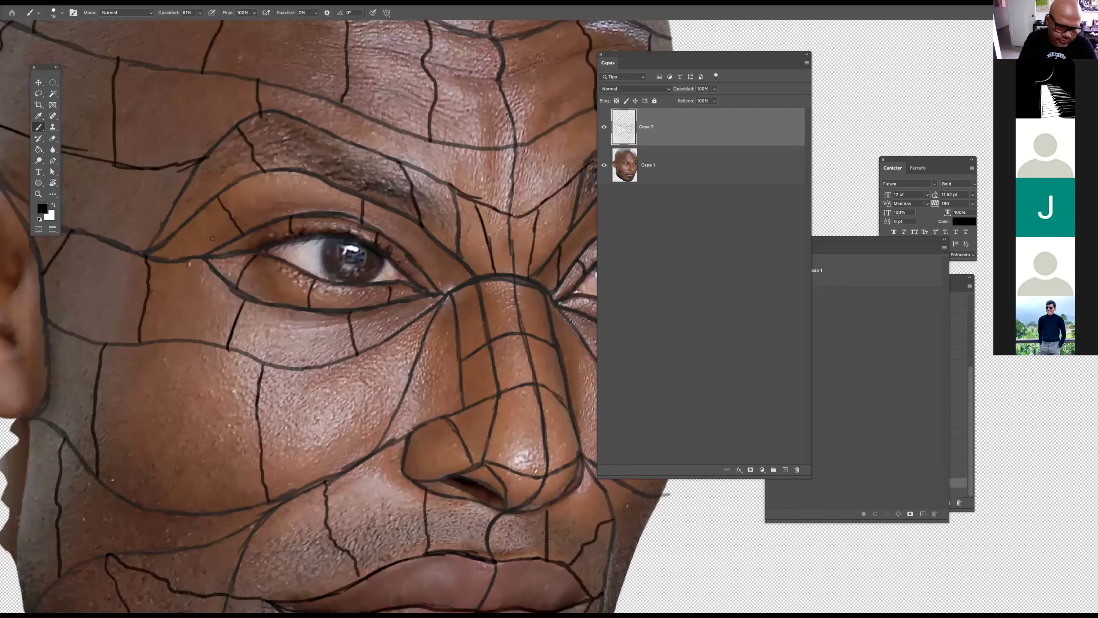
pyautogui.moveTo(171, 252)
pyautogui.mouseDown()
pyautogui.moveTo(292, 198)
pyautogui.moveTo(350, 198)
pyautogui.moveTo(455, 287)
pyautogui.mouseUp()
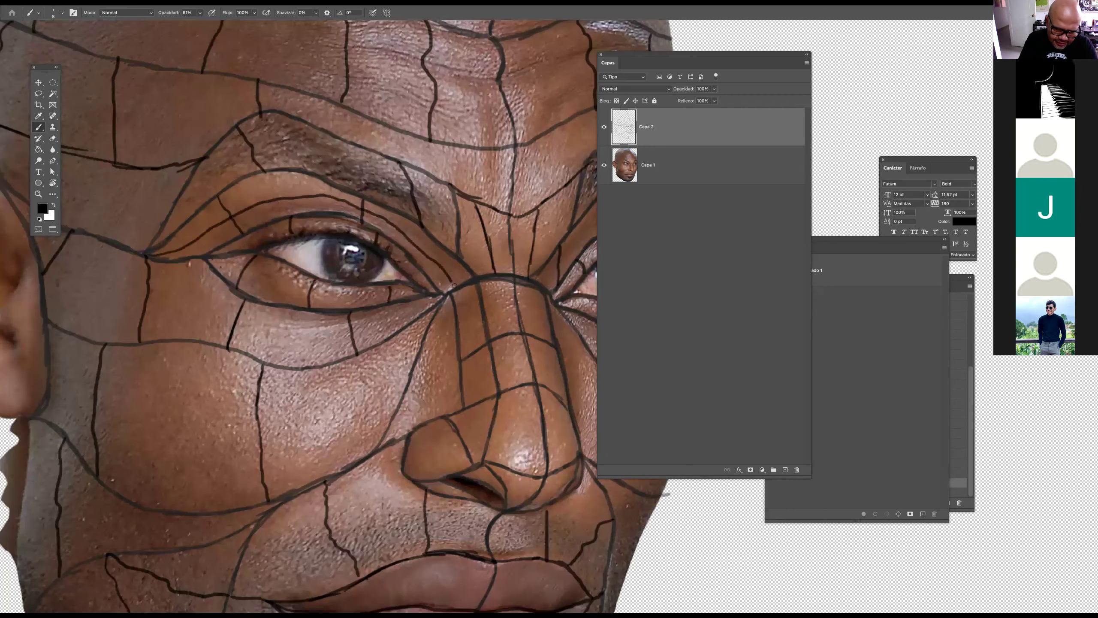
# Draw a thin crack down the near side of the nose with short cross cracks joining it to the cheek line
pyautogui.moveTo(321, 327); pyautogui.dragTo(318, 327)
pyautogui.moveTo(552, 276)
pyautogui.mouseDown()
pyautogui.moveTo(337, 341)
pyautogui.moveTo(385, 284)
pyautogui.moveTo(418, 272)
pyautogui.moveTo(461, 308)
pyautogui.mouseUp()
pyautogui.scroll(-5, 334, 373)
pyautogui.hscroll(-5, 335, 372)
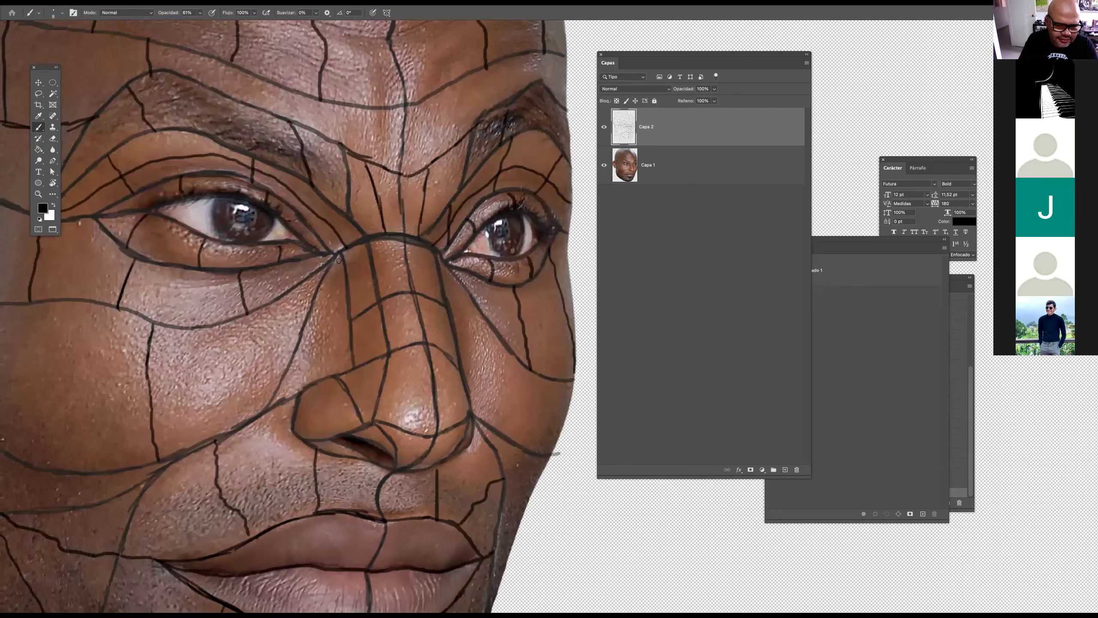
pyautogui.moveTo(338, 280)
pyautogui.mouseDown()
pyautogui.moveTo(322, 381)
pyautogui.moveTo(350, 335)
pyautogui.moveTo(329, 308)
pyautogui.mouseUp()
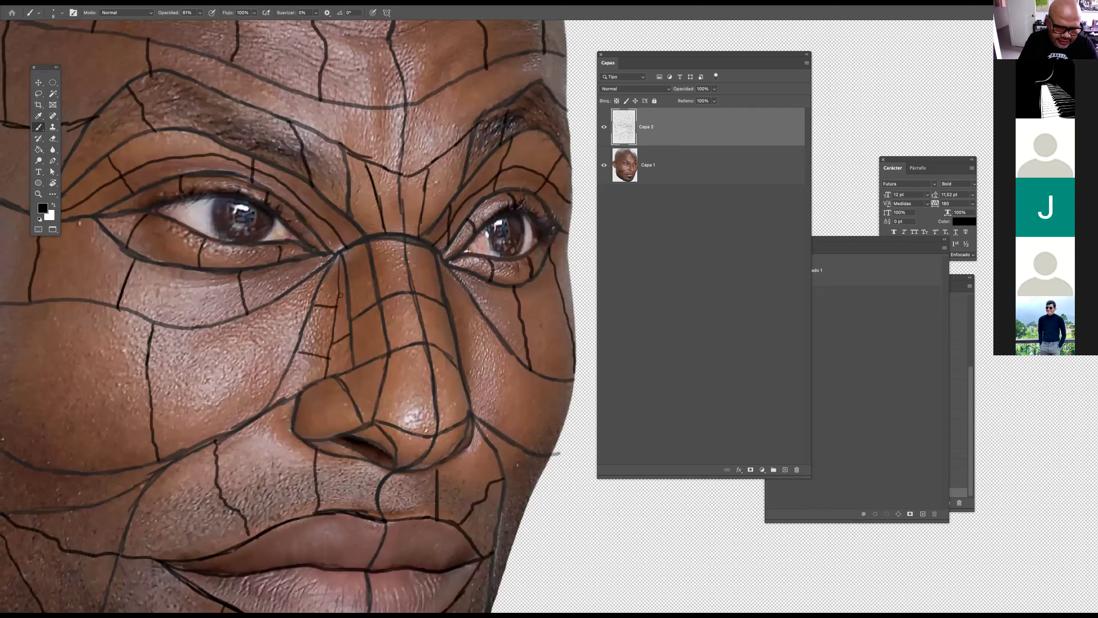
# Draw a thin crack down the far side of the nose with a short cross crack, then check the lines with Capa 1 temporarily hidden
pyautogui.moveTo(443, 264)
pyautogui.mouseDown()
pyautogui.moveTo(470, 307)
pyautogui.moveTo(463, 375)
pyautogui.mouseUp()
pyautogui.press('super+z')
pyautogui.moveTo(442, 286)
pyautogui.mouseDown()
pyautogui.moveTo(477, 309)
pyautogui.moveTo(462, 343)
pyautogui.mouseUp()
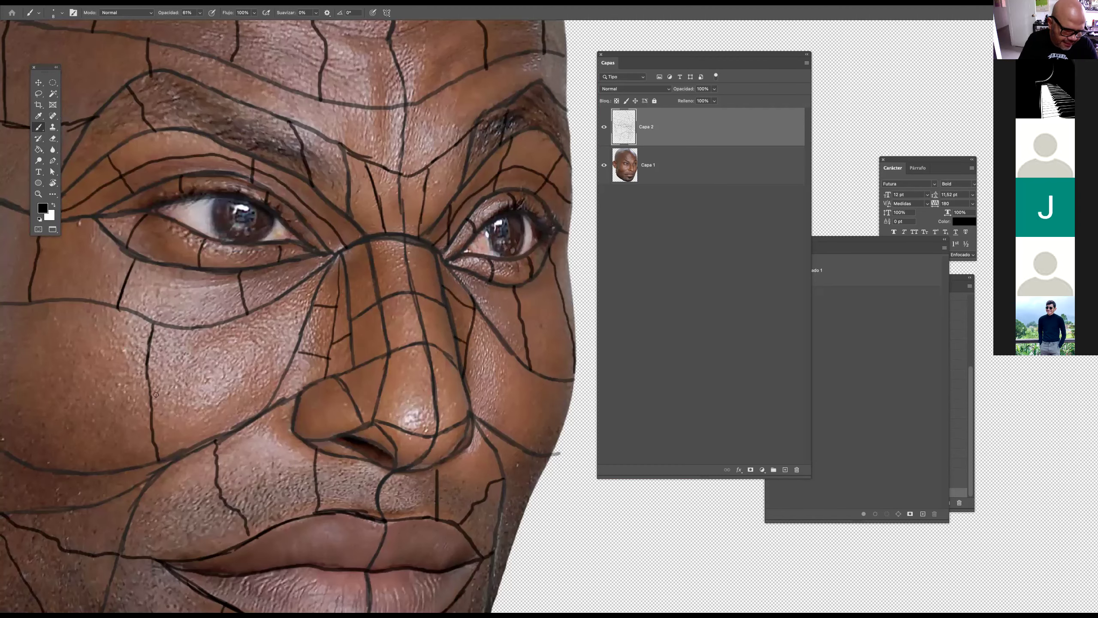
pyautogui.scroll(-3, 354, 270)
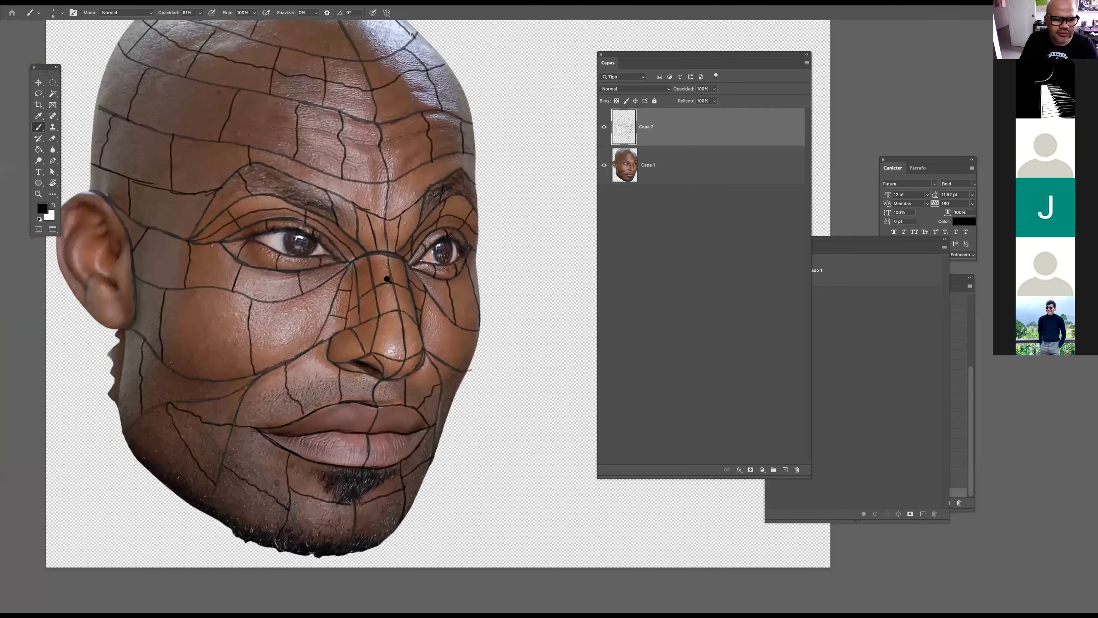
pyautogui.scroll(-1, 387, 279)
pyautogui.click(604, 165)
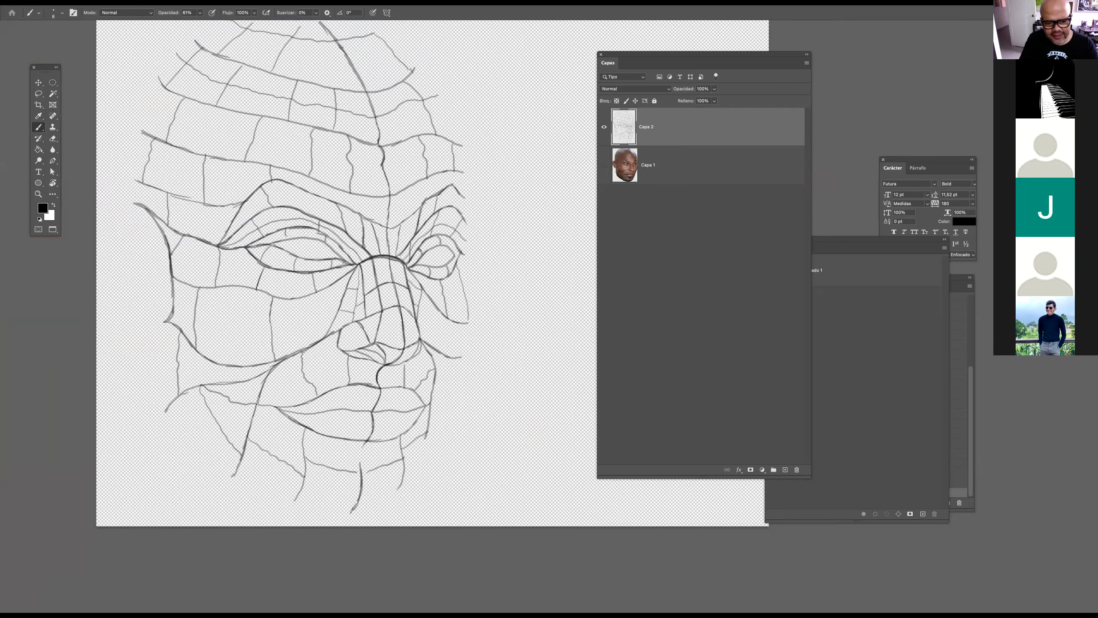
pyautogui.click(604, 165)
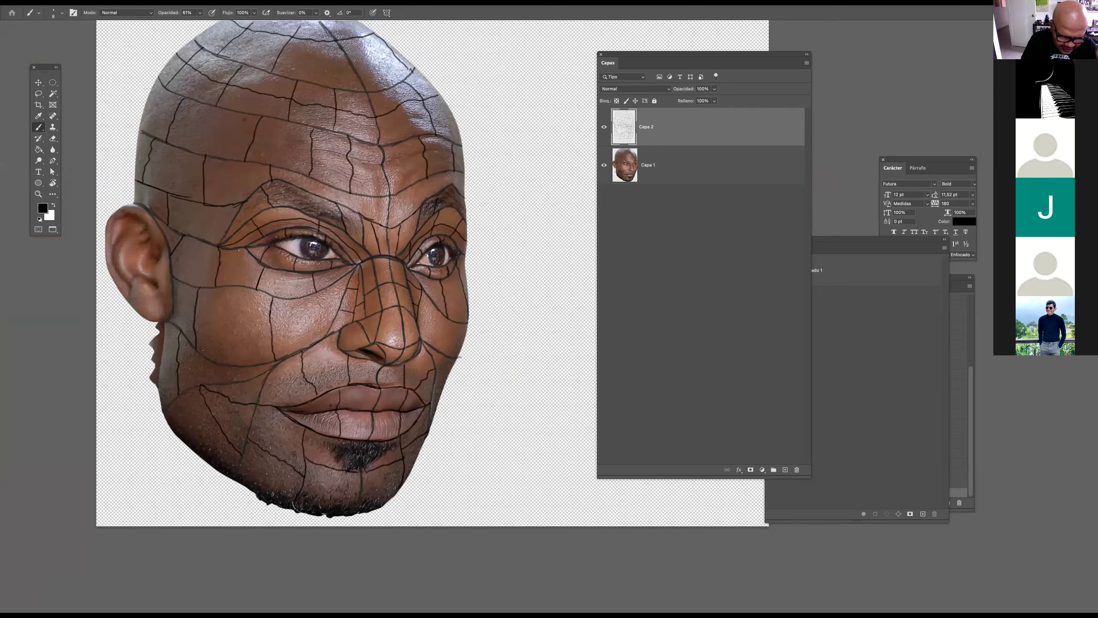
# Draw additional vertical cracks across the upper and lower lips, then check the line network with the photo layer temporarily hidden
pyautogui.moveTo(351, 428); pyautogui.dragTo(411, 429)
pyautogui.moveTo(271, 392); pyautogui.dragTo(262, 430)
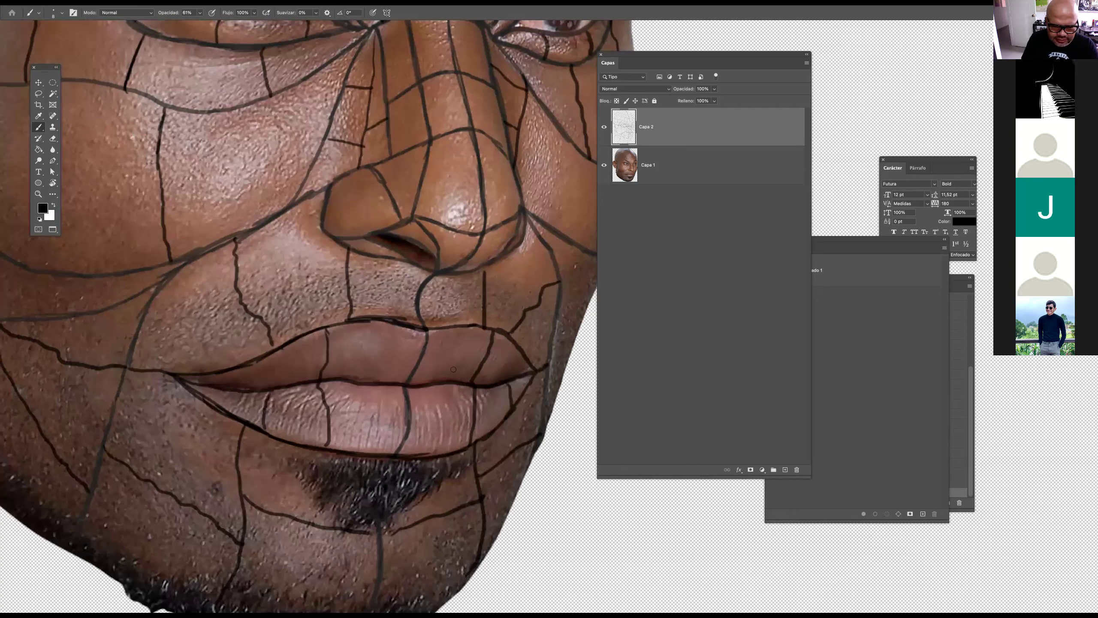
pyautogui.moveTo(444, 380); pyautogui.dragTo(458, 326)
pyautogui.moveTo(362, 383); pyautogui.dragTo(371, 323)
pyautogui.moveTo(288, 378); pyautogui.dragTo(290, 345)
pyautogui.moveTo(498, 380); pyautogui.dragTo(516, 341)
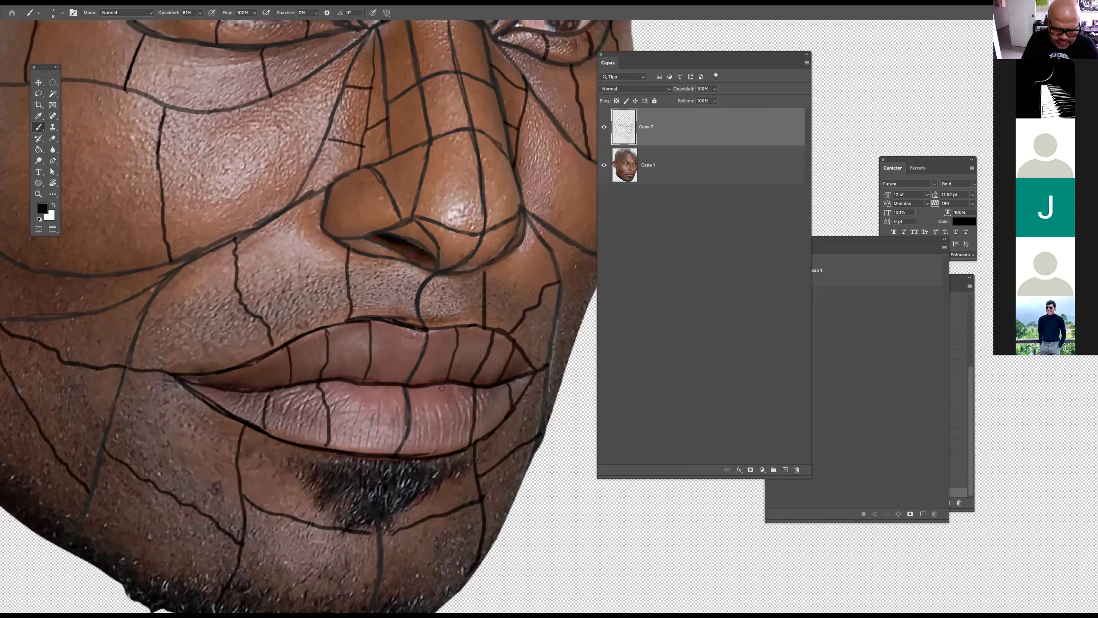
pyautogui.moveTo(438, 387); pyautogui.dragTo(445, 448)
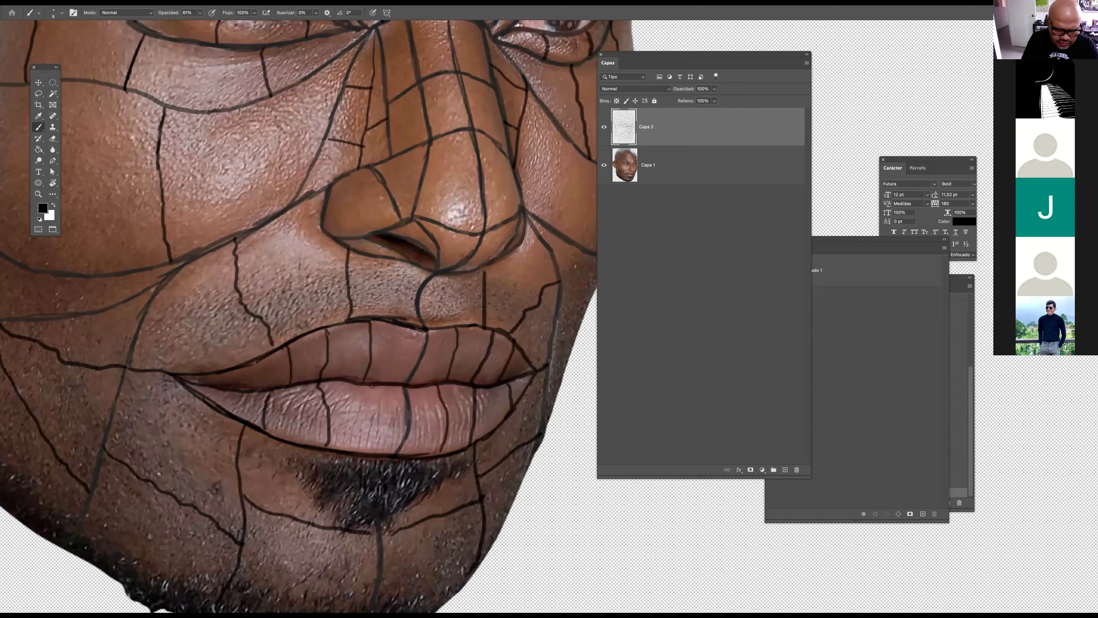
pyautogui.moveTo(374, 395); pyautogui.dragTo(371, 442)
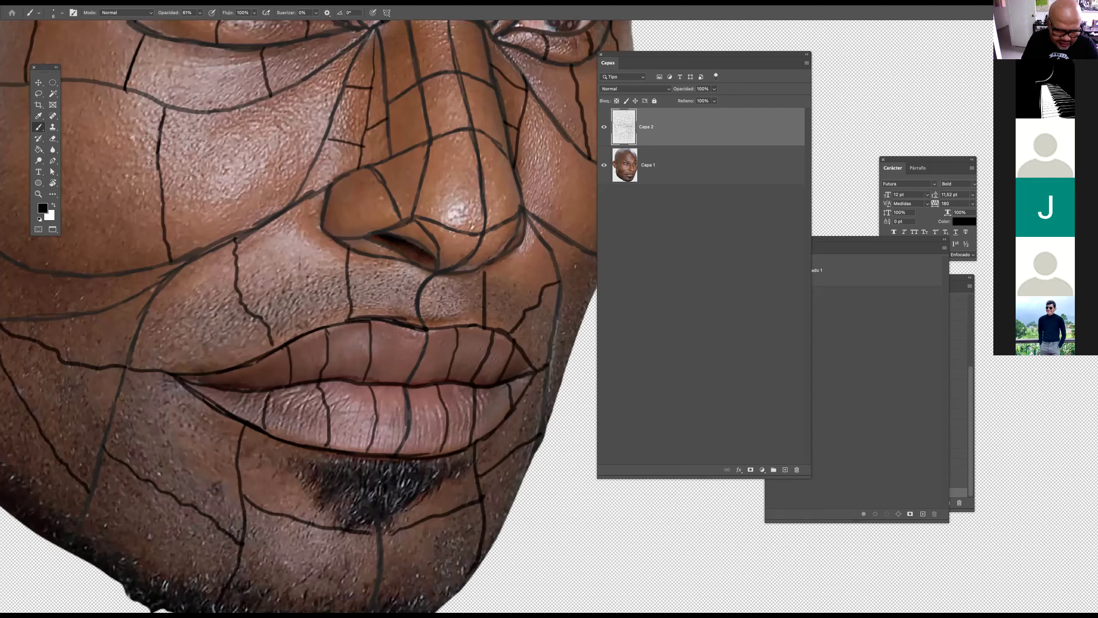
pyautogui.moveTo(466, 310); pyautogui.dragTo(376, 308)
pyautogui.moveTo(473, 334); pyautogui.dragTo(461, 395)
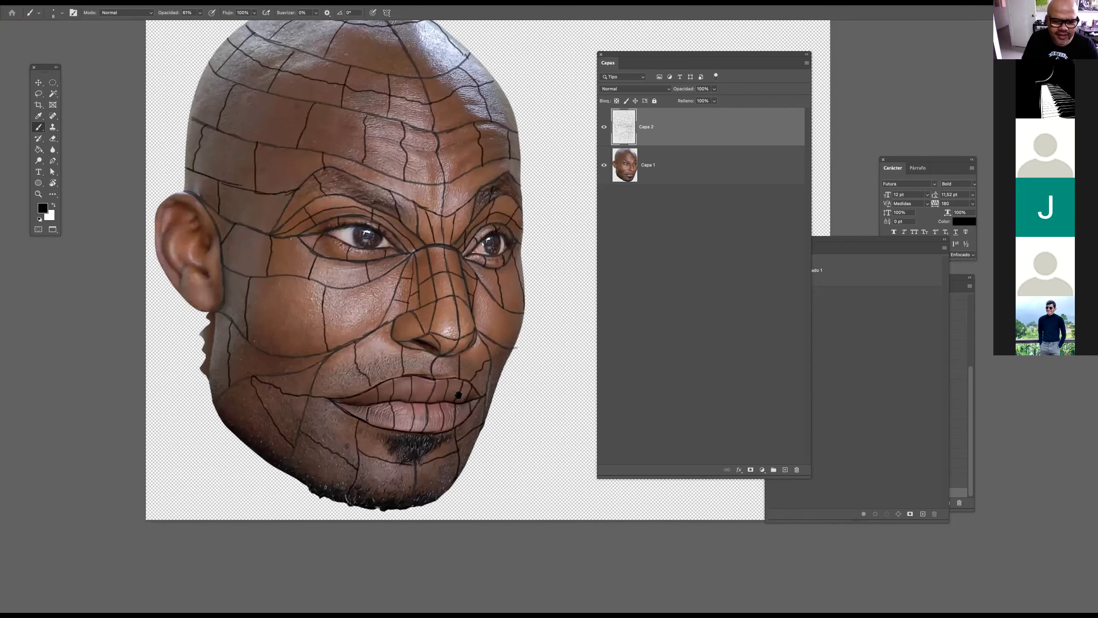
pyautogui.click(604, 164)
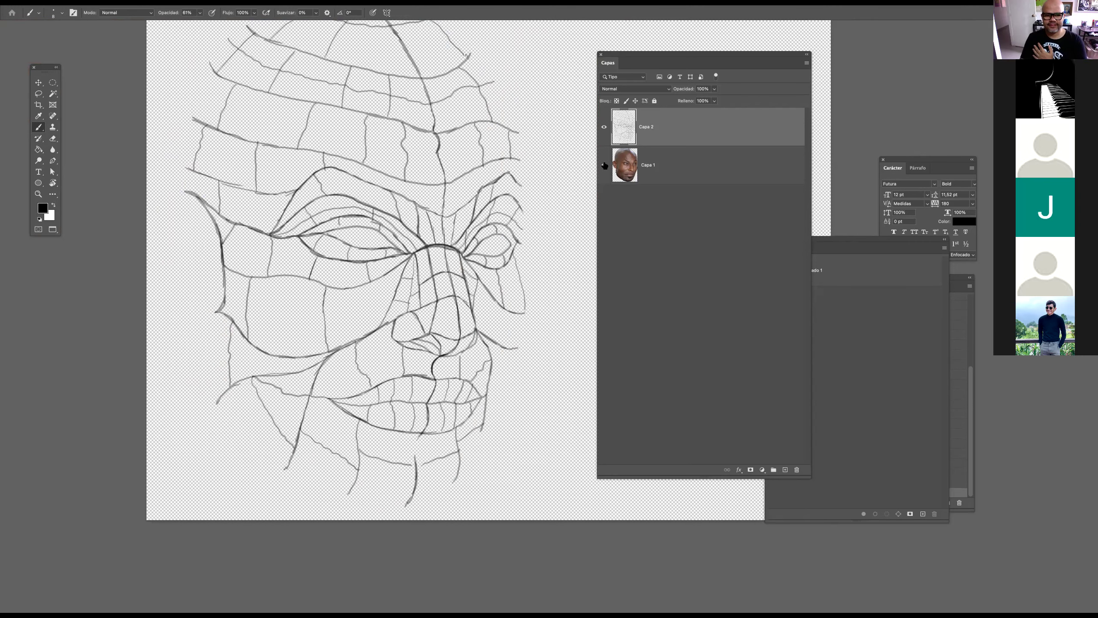
pyautogui.click(603, 165)
# Outline the iris of both eyes, then compare the whole drawing with the photo layer hidden and shown
pyautogui.scroll(3, 364, 230)
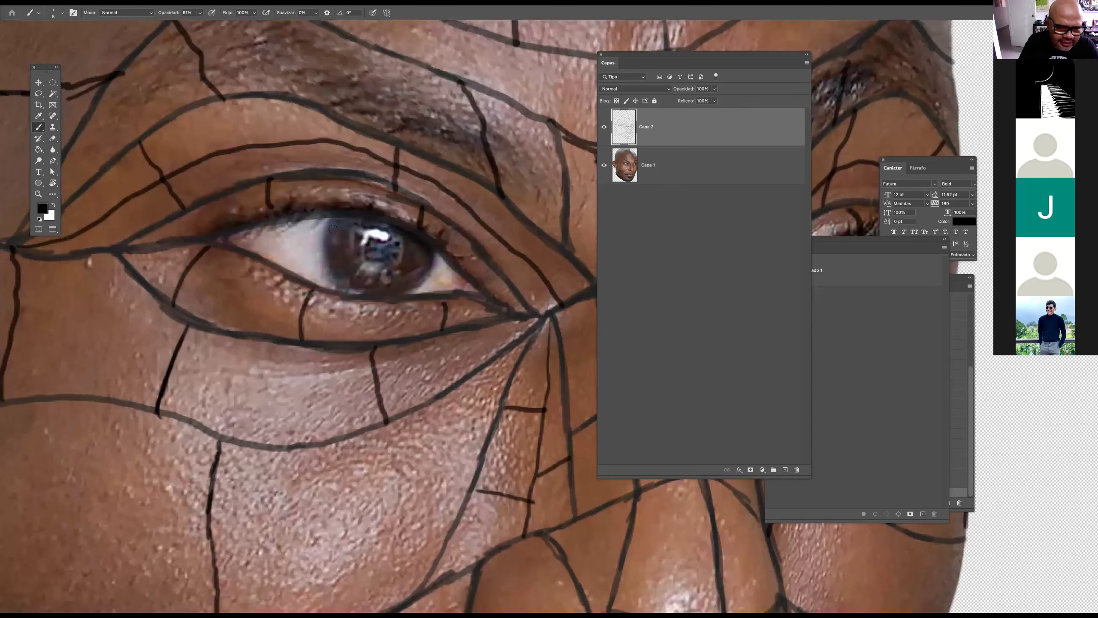
pyautogui.moveTo(328, 218)
pyautogui.mouseDown()
pyautogui.moveTo(330, 274)
pyautogui.moveTo(354, 296)
pyautogui.moveTo(410, 289)
pyautogui.moveTo(435, 253)
pyautogui.mouseUp()
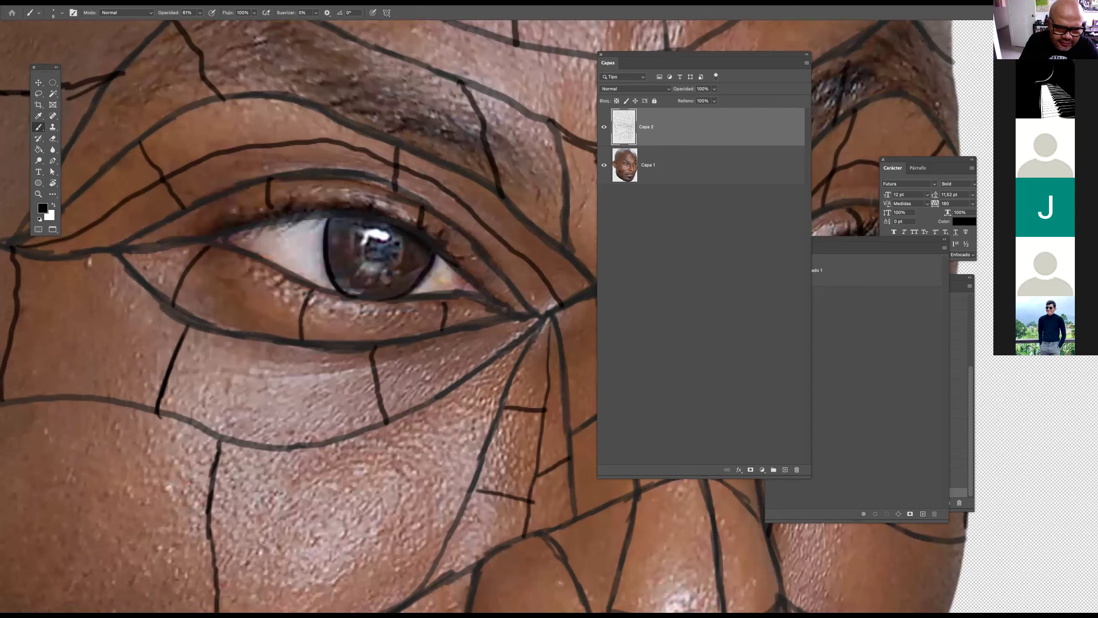
pyautogui.hscroll(10, 400, 236)
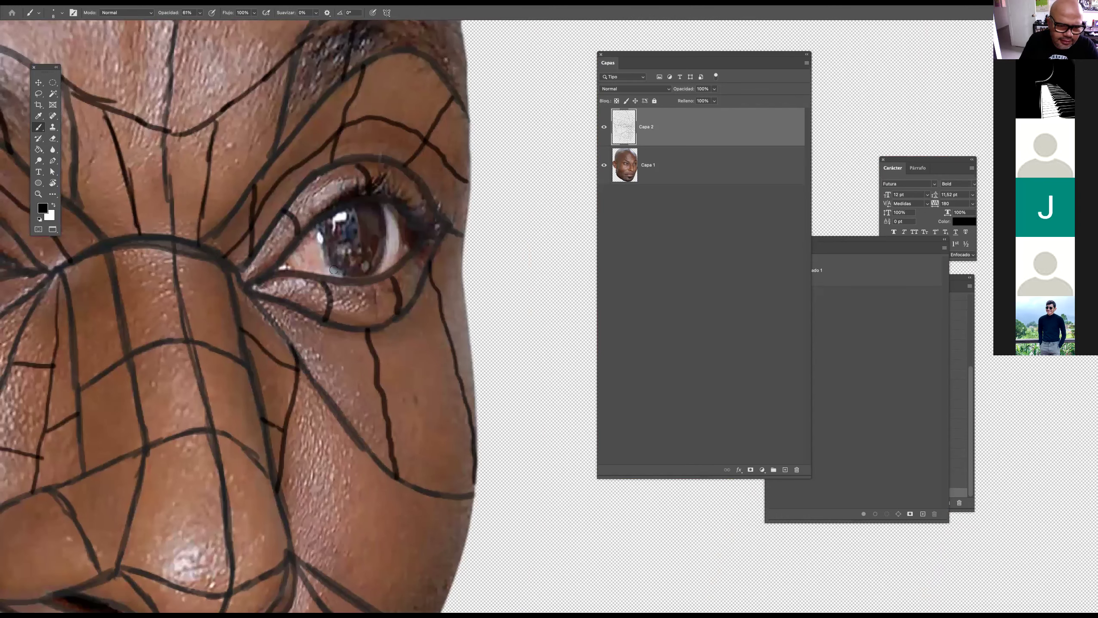
pyautogui.moveTo(321, 215); pyautogui.dragTo(345, 280)
pyautogui.moveTo(380, 200)
pyautogui.mouseDown()
pyautogui.moveTo(387, 238)
pyautogui.moveTo(368, 280)
pyautogui.moveTo(345, 281)
pyautogui.mouseUp()
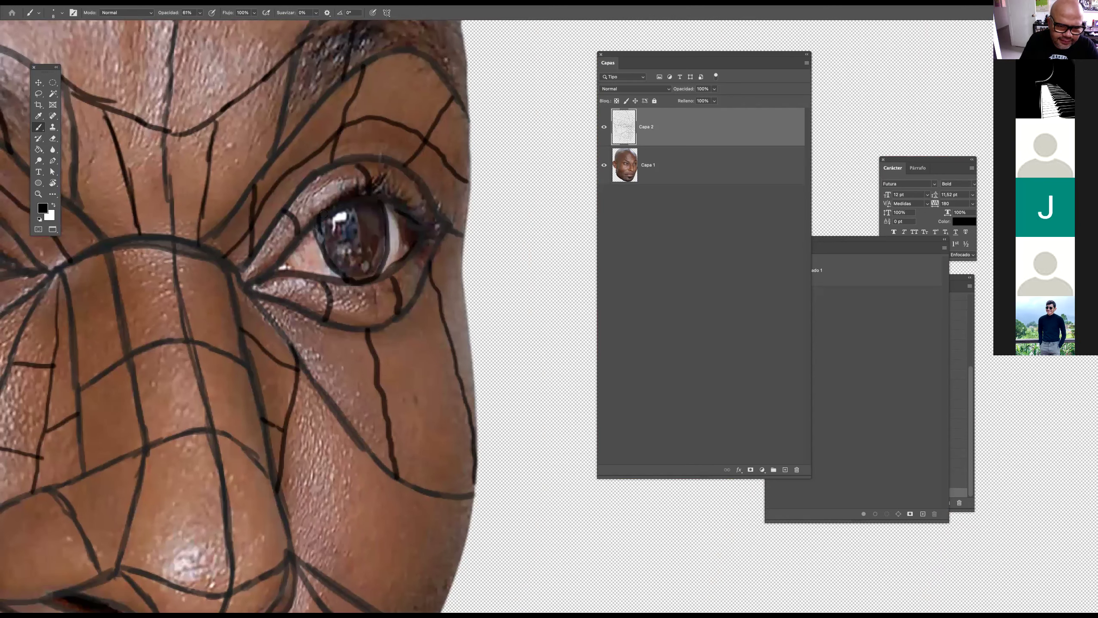
pyautogui.scroll(-8, 336, 216)
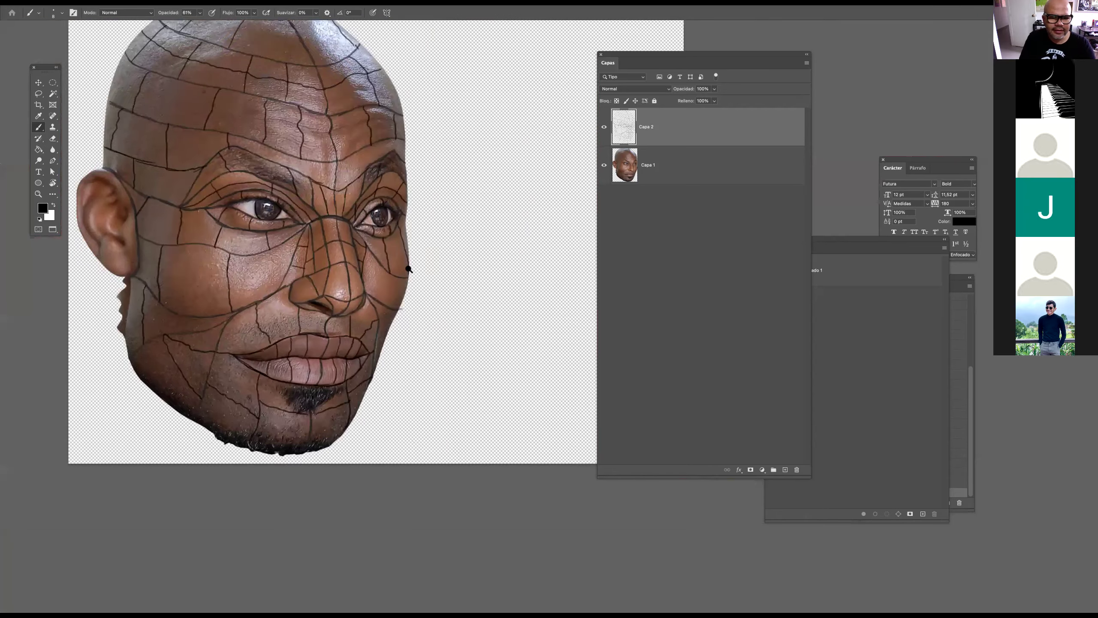
pyautogui.click(604, 165)
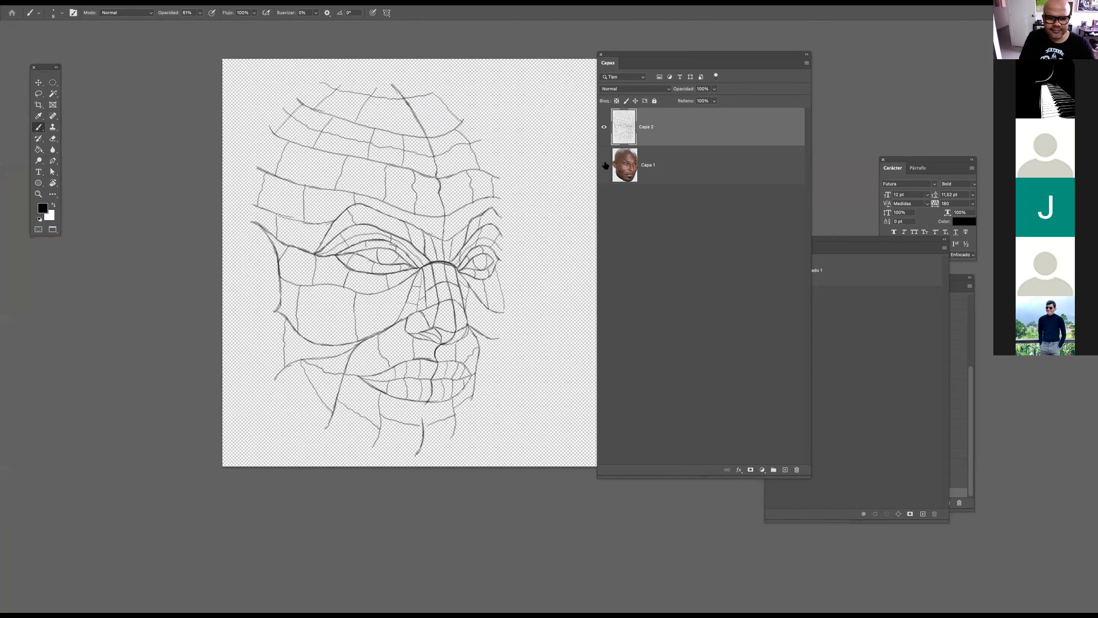
pyautogui.click(605, 165)
pyautogui.click(604, 165)
pyautogui.click(605, 165)
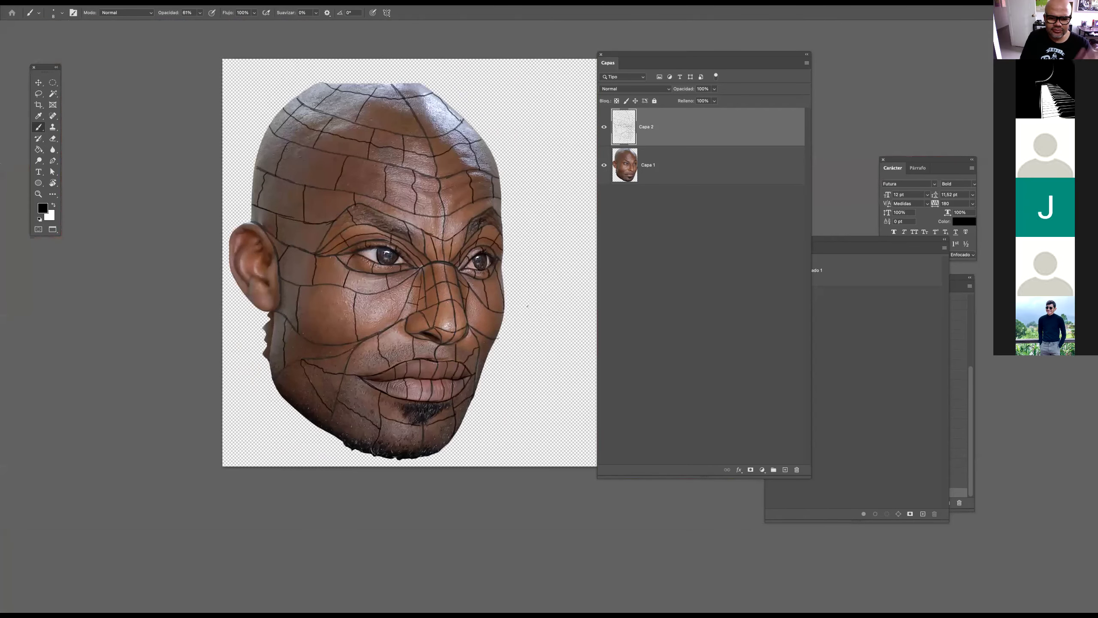
pyautogui.moveTo(359, 339); pyautogui.dragTo(352, 339)
pyautogui.hscroll(3, 352, 339)
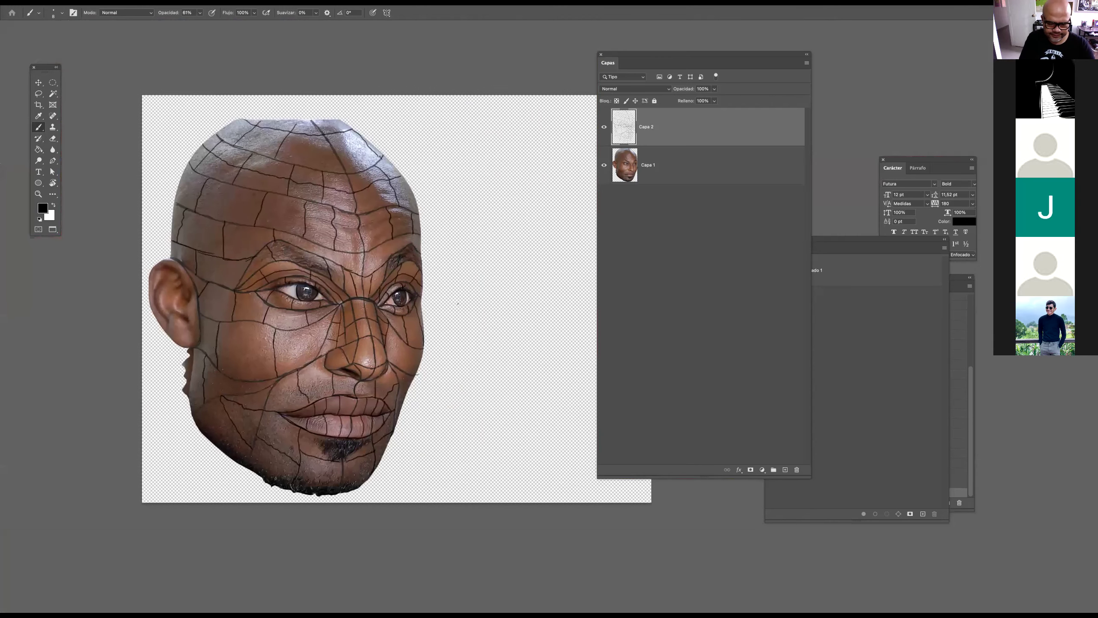
# Crop away the empty canvas beyond the far side of the face so the canvas fits closely around the head
pyautogui.press('Tab')
pyautogui.hotkey('ctrl', 't')
pyautogui.moveTo(800, 312); pyautogui.dragTo(702, 309)
pyautogui.press('Return')
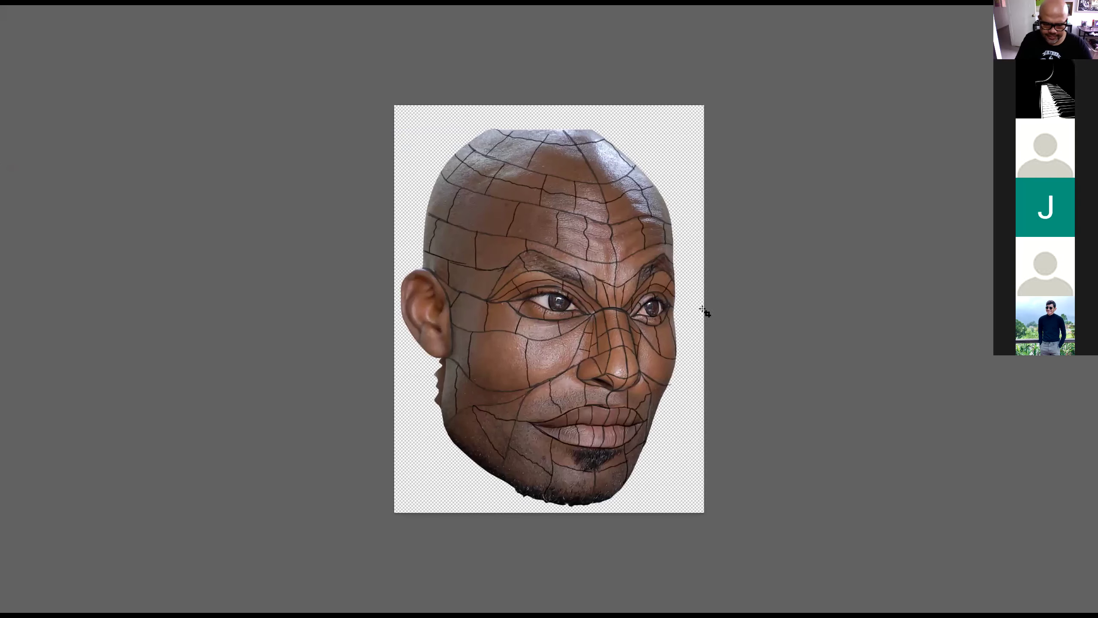
pyautogui.press('v')
pyautogui.keyDown('ctrl'); pyautogui.moveTo(612, 374); pyautogui.dragTo(652, 375); pyautogui.keyUp('ctrl')
pyautogui.moveTo(612, 318); pyautogui.dragTo(553, 341)
pyautogui.press('Tab')
pyautogui.moveTo(512, 309); pyautogui.dragTo(397, 310)
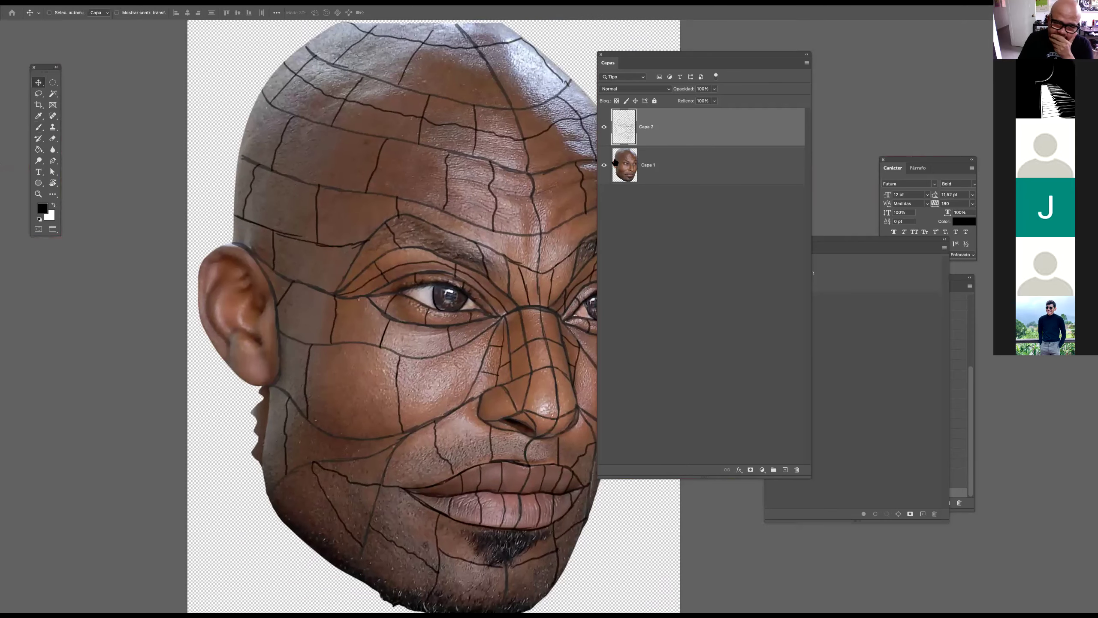
# Duplicate the photo layer Capa 1 and make the crack line layer Capa 2 active
pyautogui.click(604, 166)
pyautogui.click(603, 167)
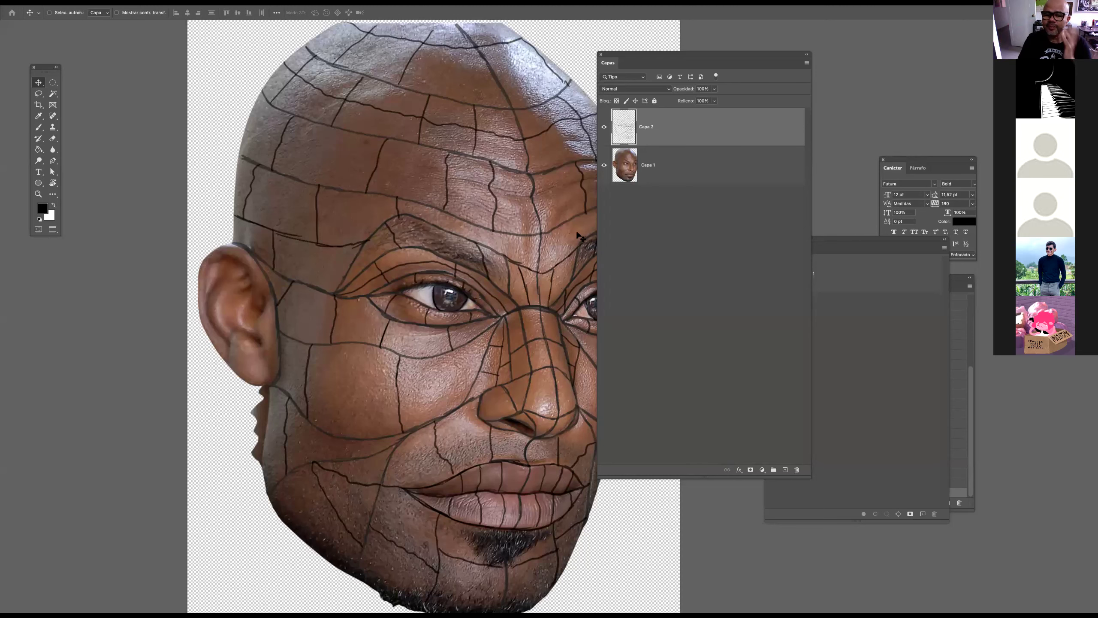
pyautogui.moveTo(497, 277); pyautogui.dragTo(392, 277)
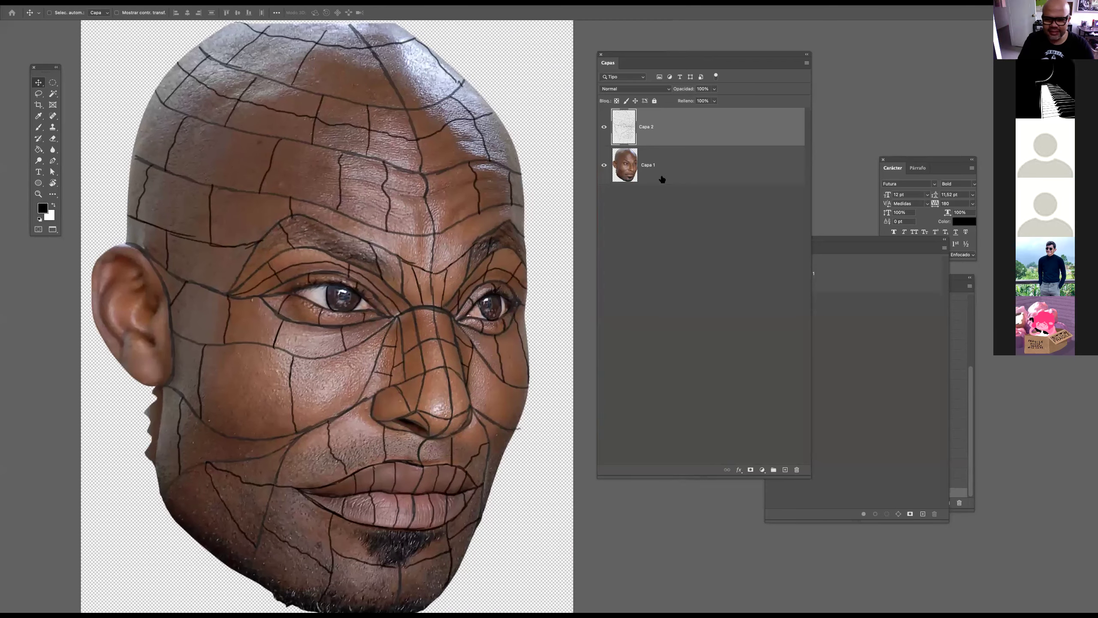
pyautogui.click(665, 181)
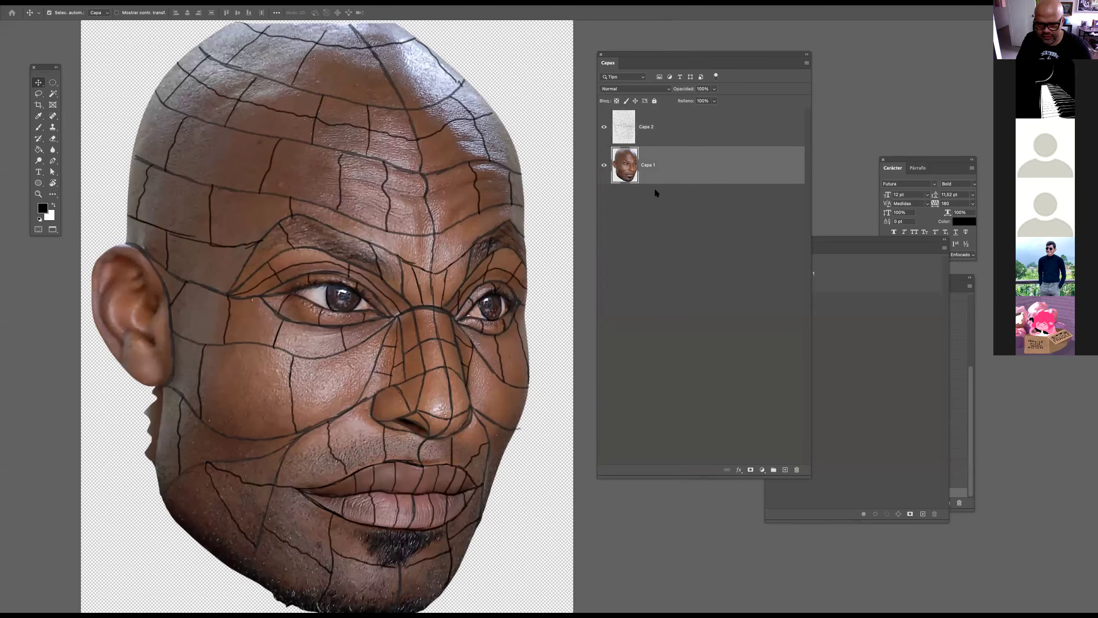
pyautogui.press('super+j')
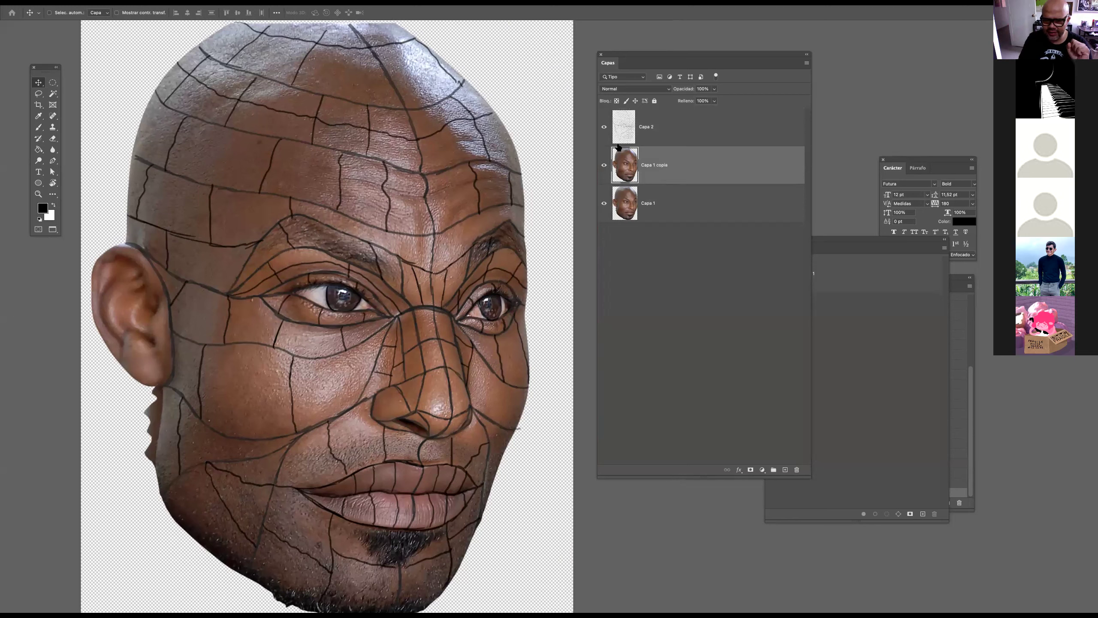
pyautogui.click(645, 130)
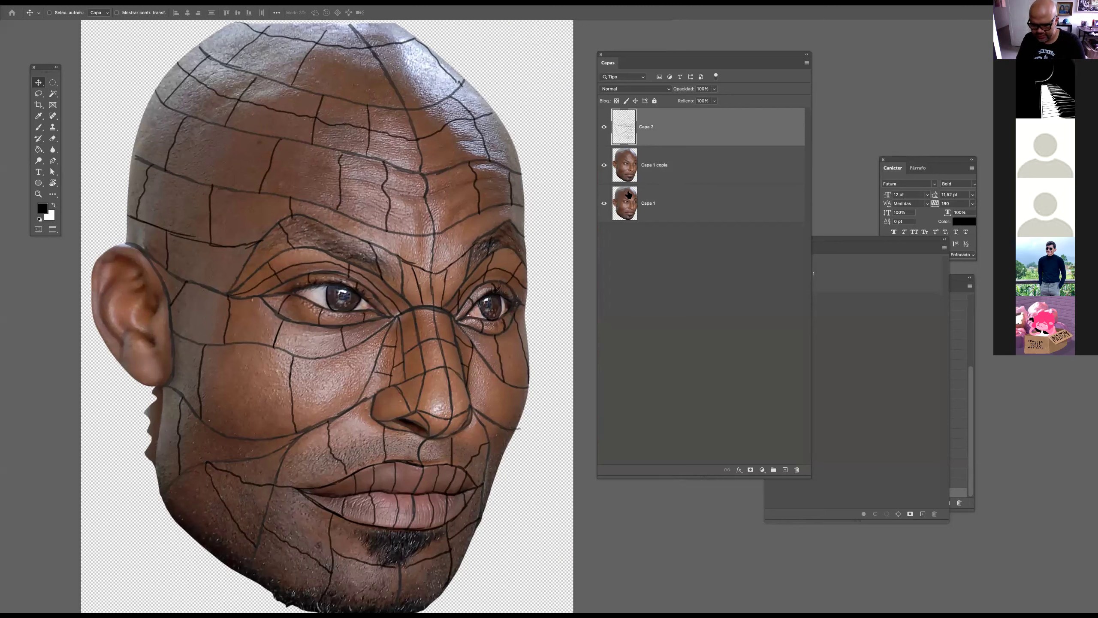
# With the freehand Lasso, select narrow areas following the crack lines along the nose bridge and across the nose to its tip
pyautogui.press('l')
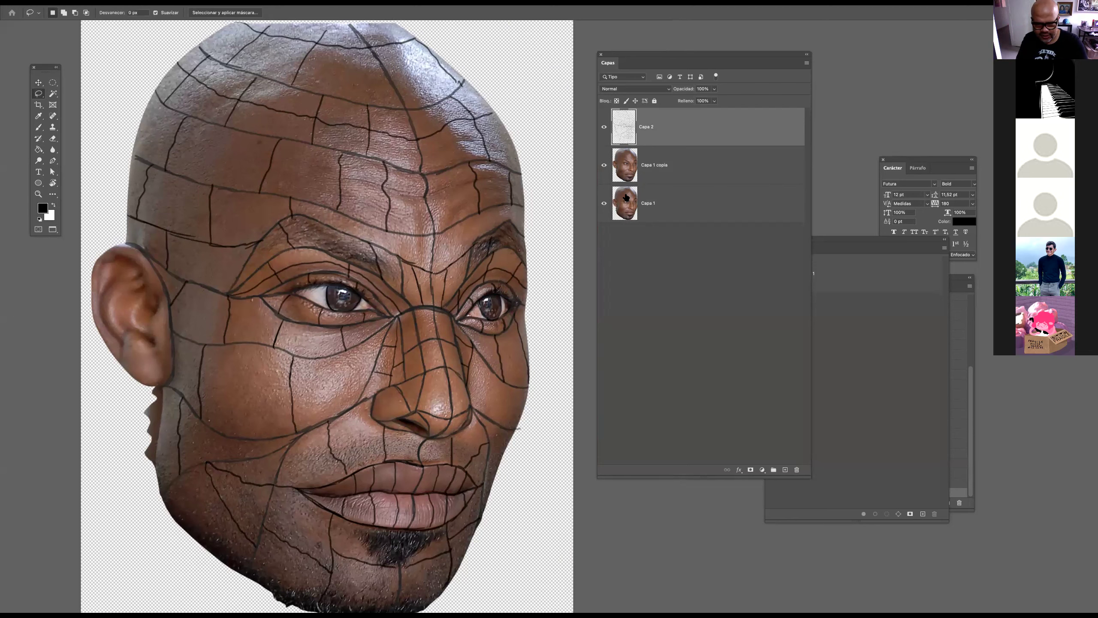
pyautogui.click(39, 95)
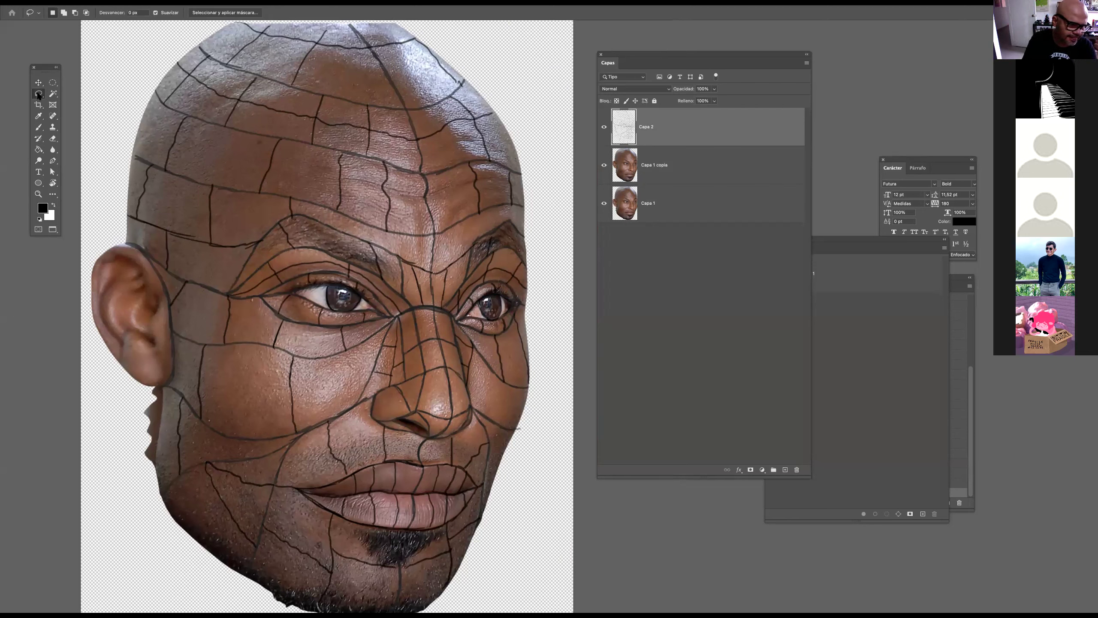
pyautogui.click(69, 93)
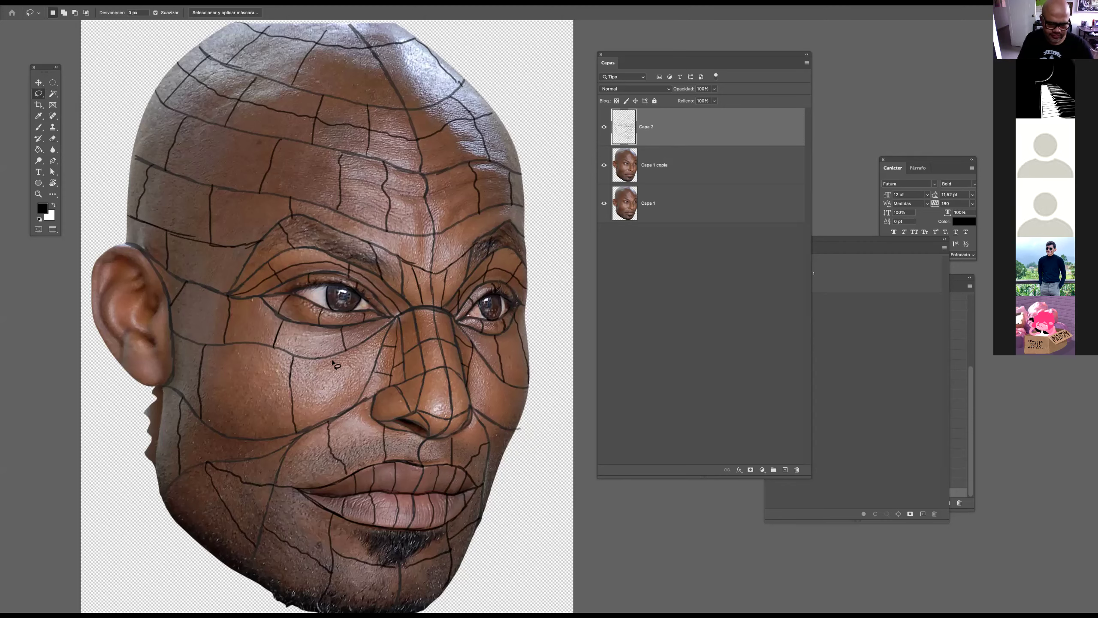
pyautogui.moveTo(274, 372); pyautogui.dragTo(295, 374)
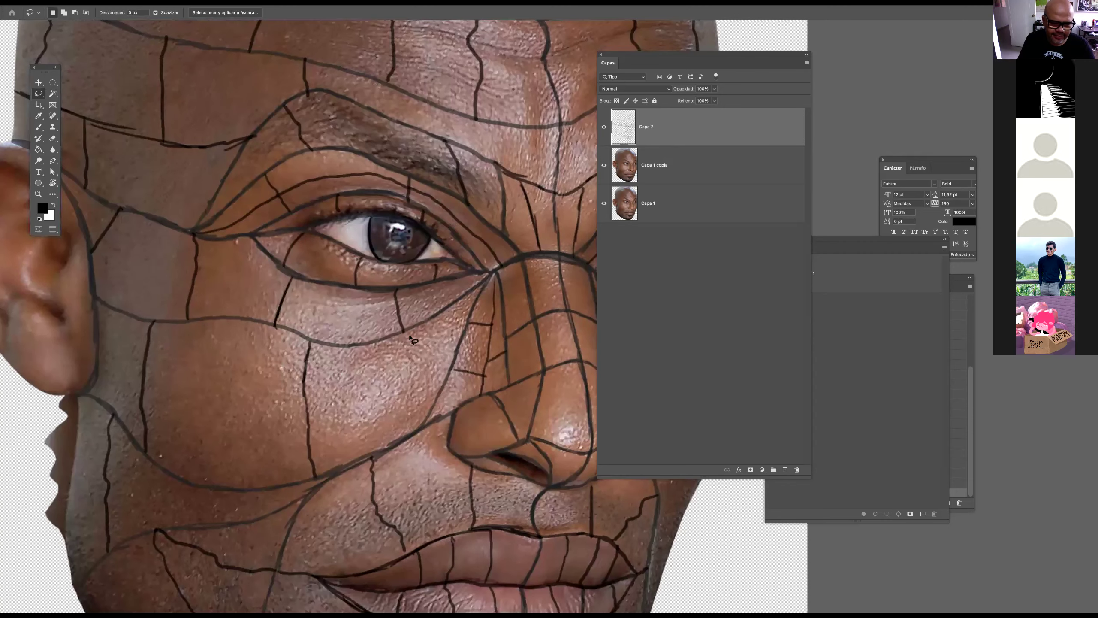
pyautogui.press('Tab')
pyautogui.moveTo(528, 314); pyautogui.dragTo(399, 302)
pyautogui.scroll(4, 505, 283)
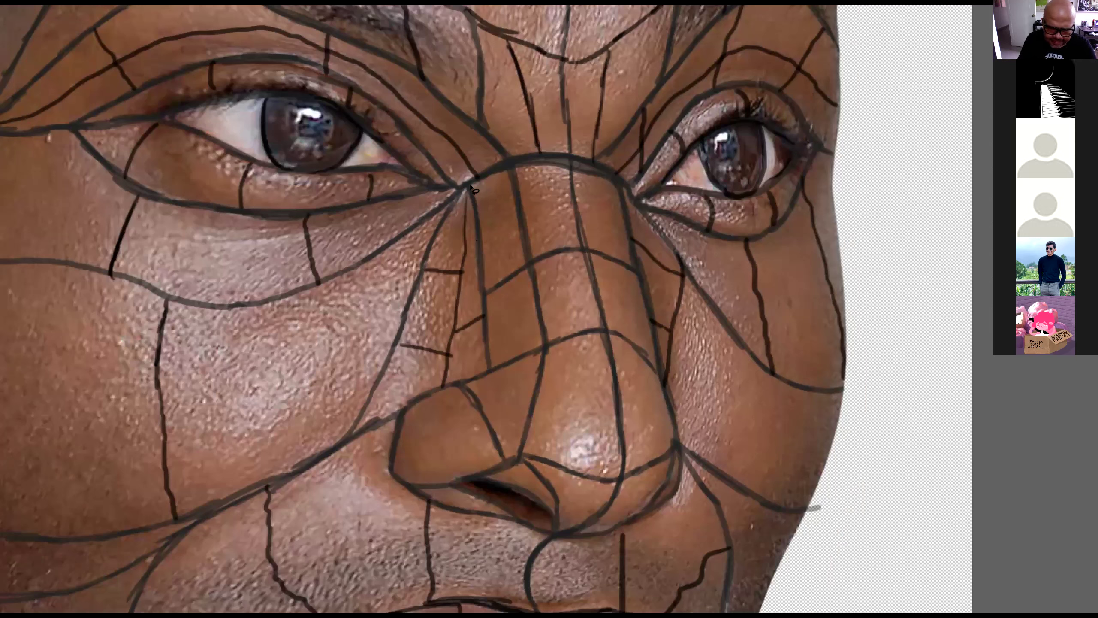
pyautogui.moveTo(469, 187)
pyautogui.mouseDown()
pyautogui.moveTo(501, 181)
pyautogui.moveTo(528, 302)
pyautogui.moveTo(529, 401)
pyautogui.moveTo(505, 462)
pyautogui.moveTo(545, 461)
pyautogui.moveTo(535, 435)
pyautogui.moveTo(551, 365)
pyautogui.moveTo(574, 343)
pyautogui.moveTo(607, 367)
pyautogui.moveTo(616, 452)
pyautogui.moveTo(606, 479)
pyautogui.moveTo(629, 476)
pyautogui.moveTo(644, 465)
pyautogui.moveTo(622, 350)
pyautogui.moveTo(664, 391)
pyautogui.moveTo(647, 331)
pyautogui.moveTo(613, 332)
pyautogui.moveTo(583, 189)
pyautogui.moveTo(592, 165)
pyautogui.moveTo(553, 162)
pyautogui.moveTo(586, 303)
pyautogui.moveTo(580, 326)
pyautogui.moveTo(558, 333)
pyautogui.moveTo(534, 170)
pyautogui.moveTo(473, 192)
pyautogui.mouseUp()
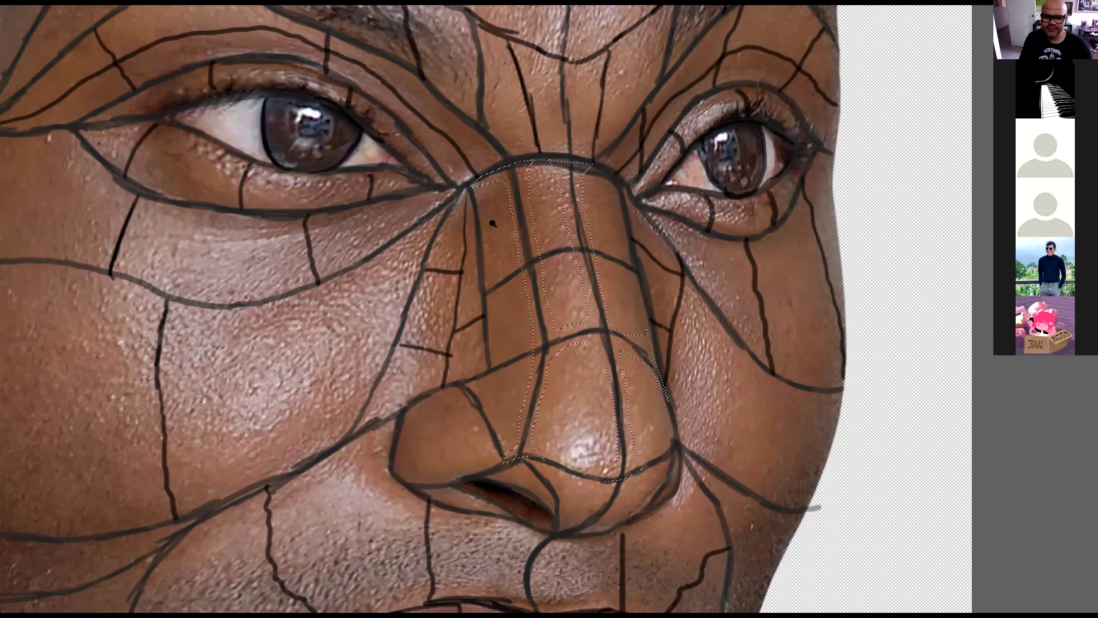
# Inspect the lasso selection on the nose in Quick Mask mode and return to the normal selection view
pyautogui.scroll(-3, 492, 223)
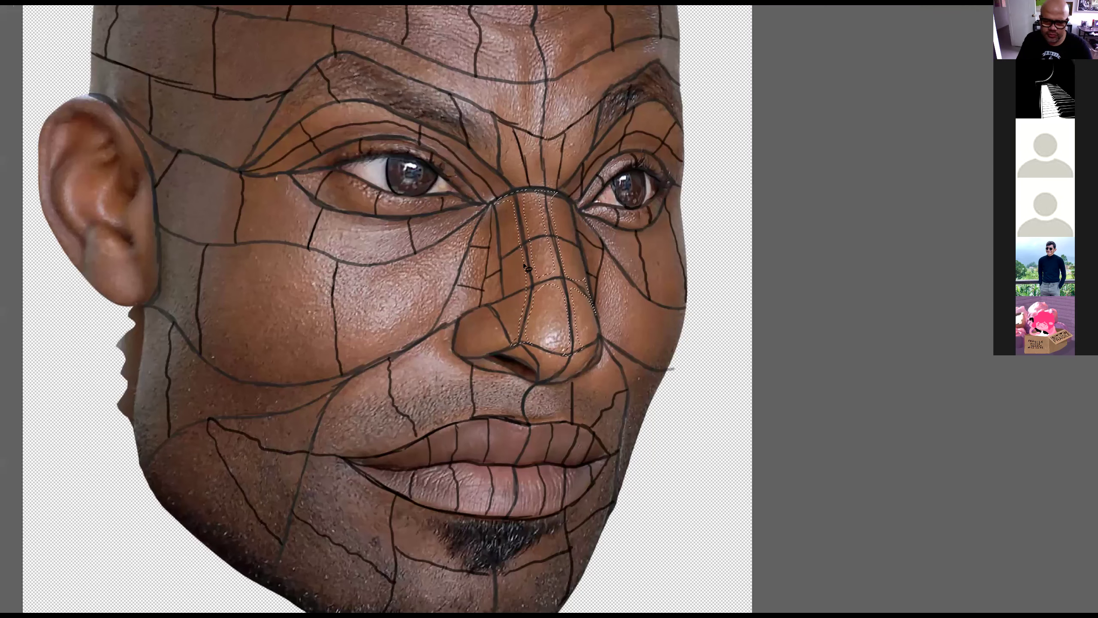
pyautogui.press('q')
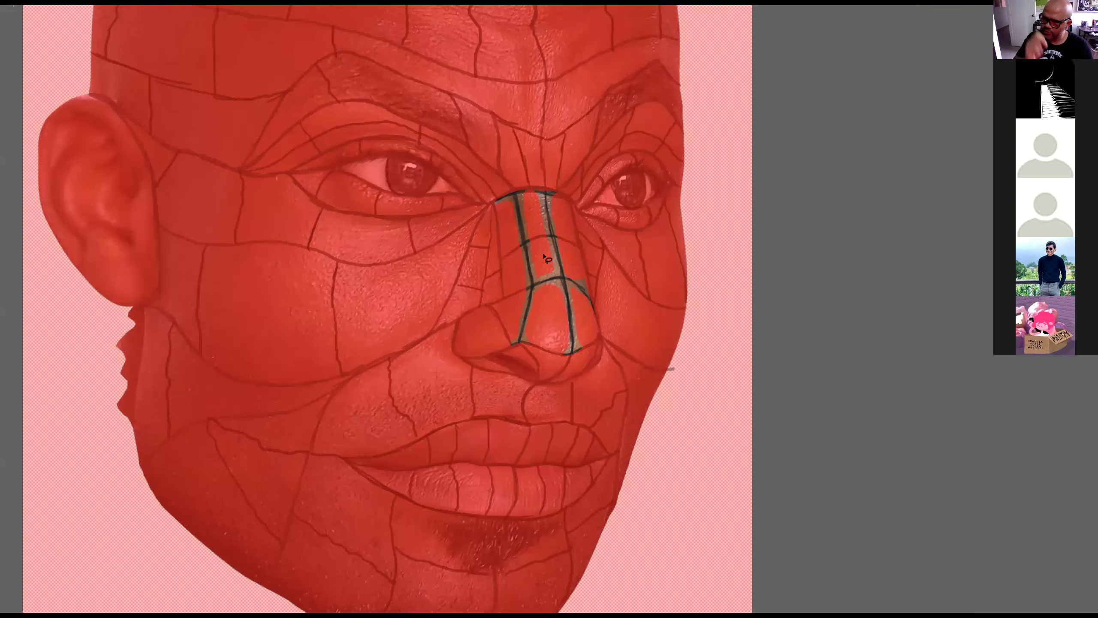
pyautogui.press('q')
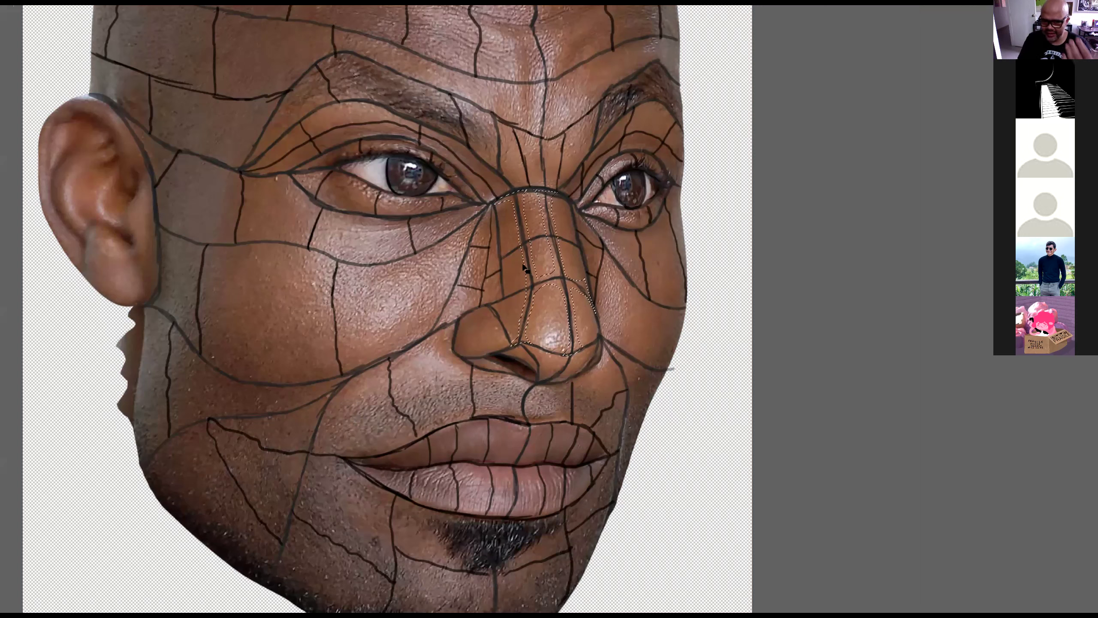
pyautogui.scroll(3, 548, 252)
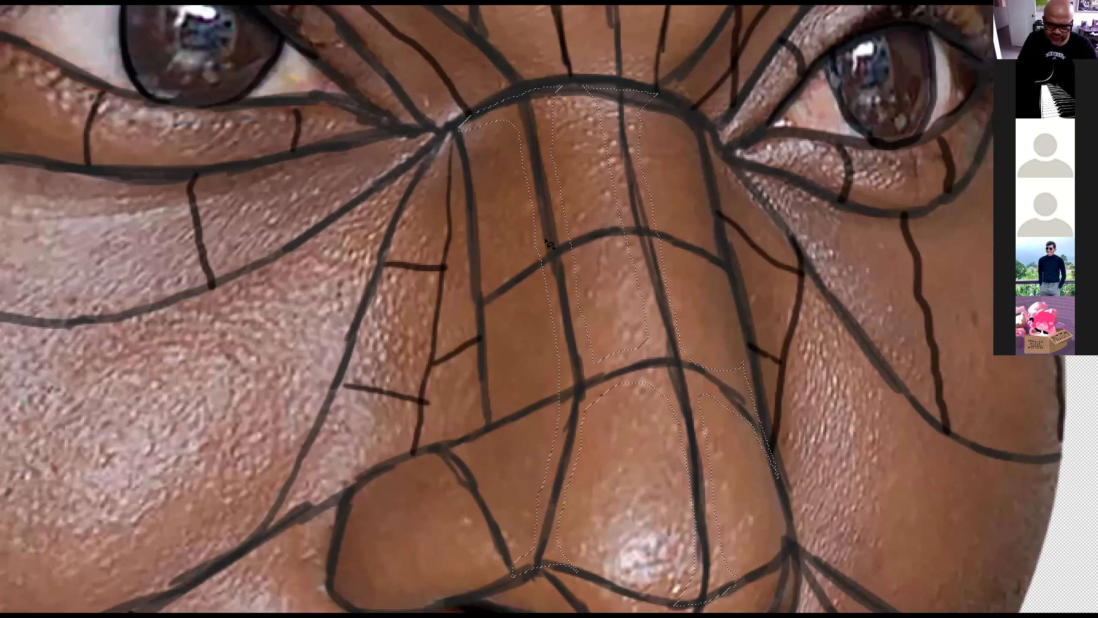
# Add narrow Lasso areas following the crack lines down the near side of the nose and over the nostril wing
pyautogui.moveTo(491, 275)
pyautogui.mouseDown()
pyautogui.moveTo(453, 126)
pyautogui.moveTo(469, 397)
pyautogui.moveTo(450, 443)
pyautogui.moveTo(568, 408)
pyautogui.moveTo(568, 378)
pyautogui.moveTo(495, 406)
pyautogui.moveTo(492, 308)
pyautogui.moveTo(556, 263)
pyautogui.moveTo(543, 237)
pyautogui.mouseUp()
pyautogui.moveTo(466, 334)
pyautogui.mouseDown()
pyautogui.moveTo(425, 374)
pyautogui.moveTo(475, 360)
pyautogui.moveTo(451, 430)
pyautogui.mouseUp()
pyautogui.moveTo(325, 547)
pyautogui.mouseDown()
pyautogui.moveTo(336, 585)
pyautogui.moveTo(356, 518)
pyautogui.moveTo(382, 488)
pyautogui.moveTo(479, 441)
pyautogui.moveTo(494, 398)
pyautogui.mouseUp()
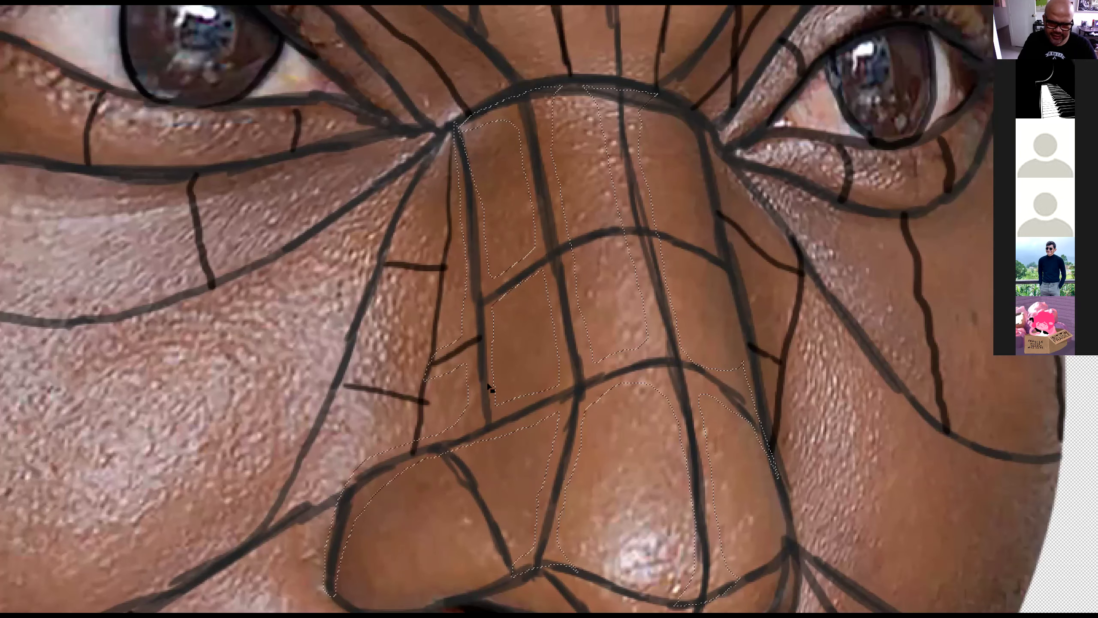
# Copy the selected nose areas from Capa 1 copia to a new layer
pyautogui.press('z')
pyautogui.moveTo(432, 304); pyautogui.dragTo(408, 303)
pyautogui.scroll(-1, 528, 253)
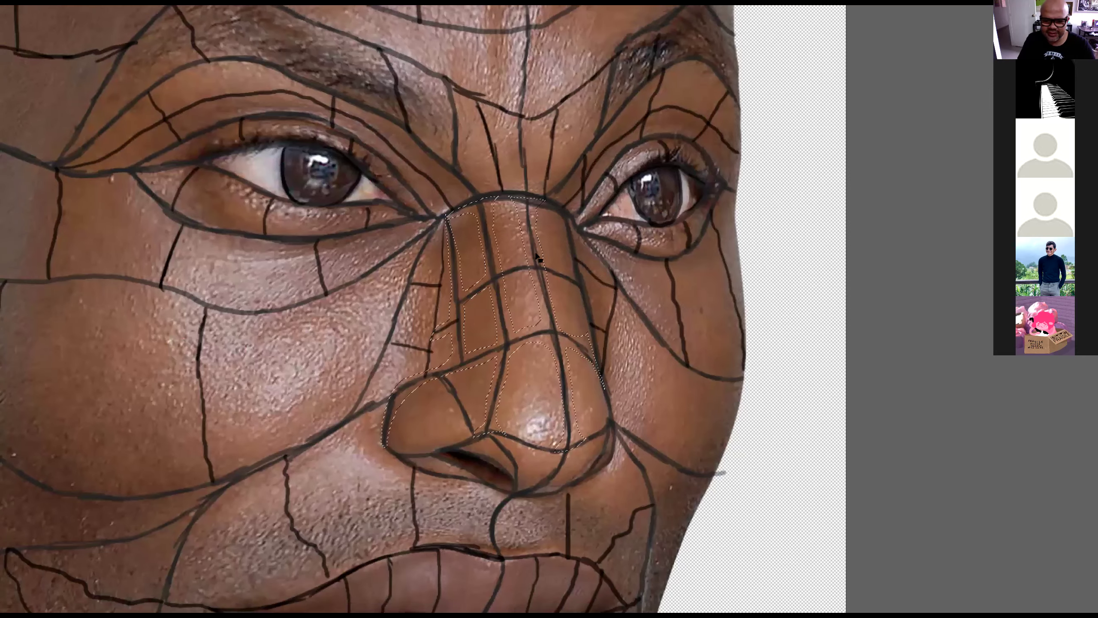
pyautogui.press('Tab')
pyautogui.scroll(1, 436, 219)
pyautogui.hscroll(5, 436, 219)
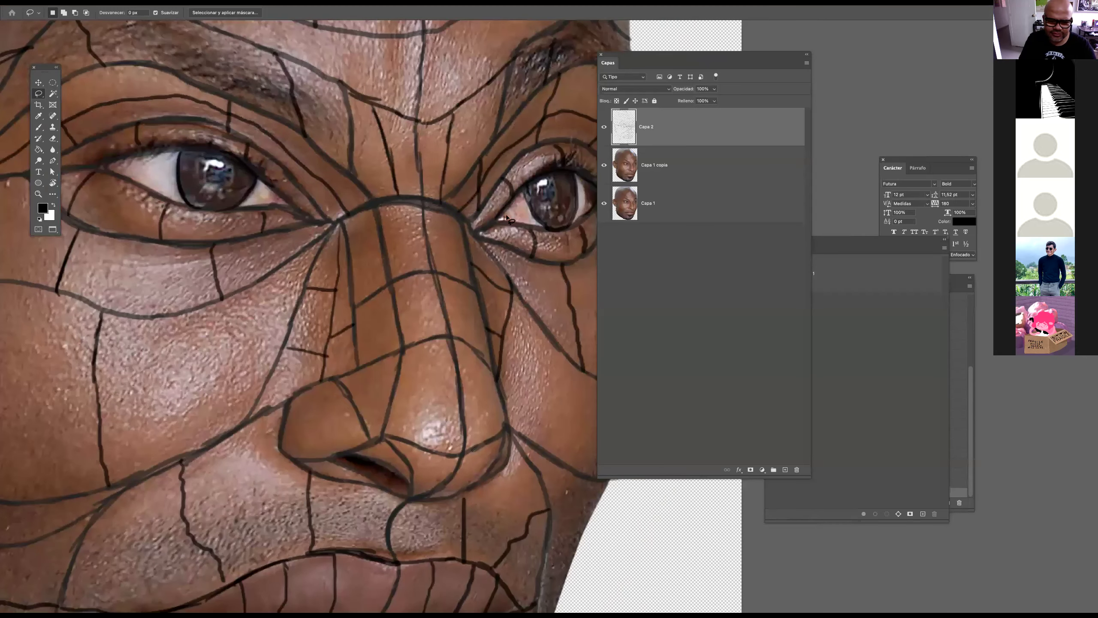
pyautogui.click(660, 172)
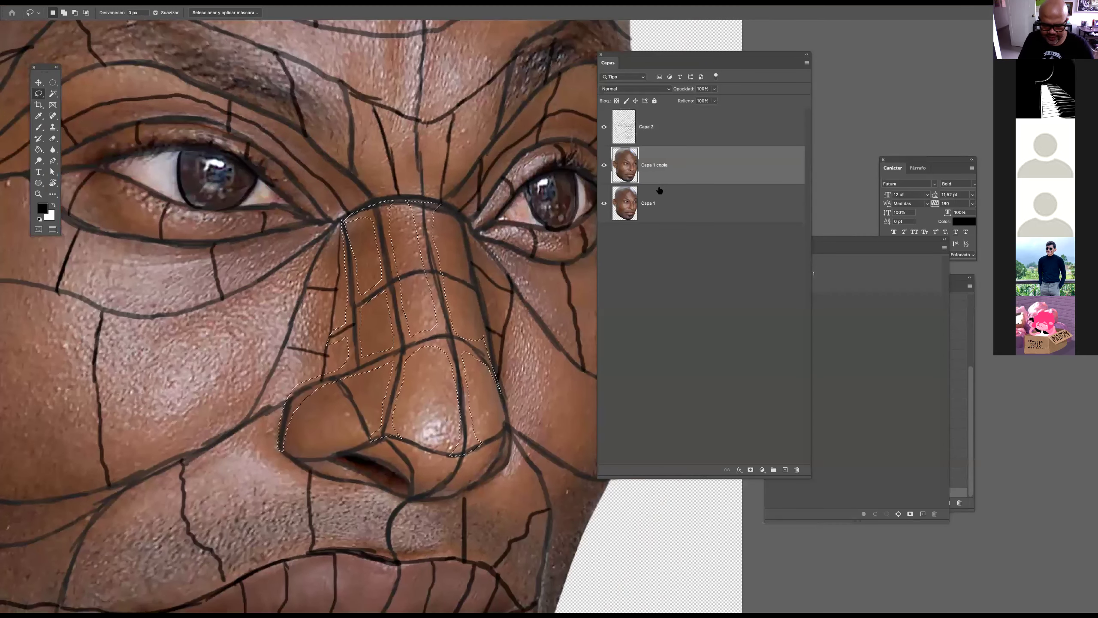
pyautogui.hotkey('ctrl', 'j')
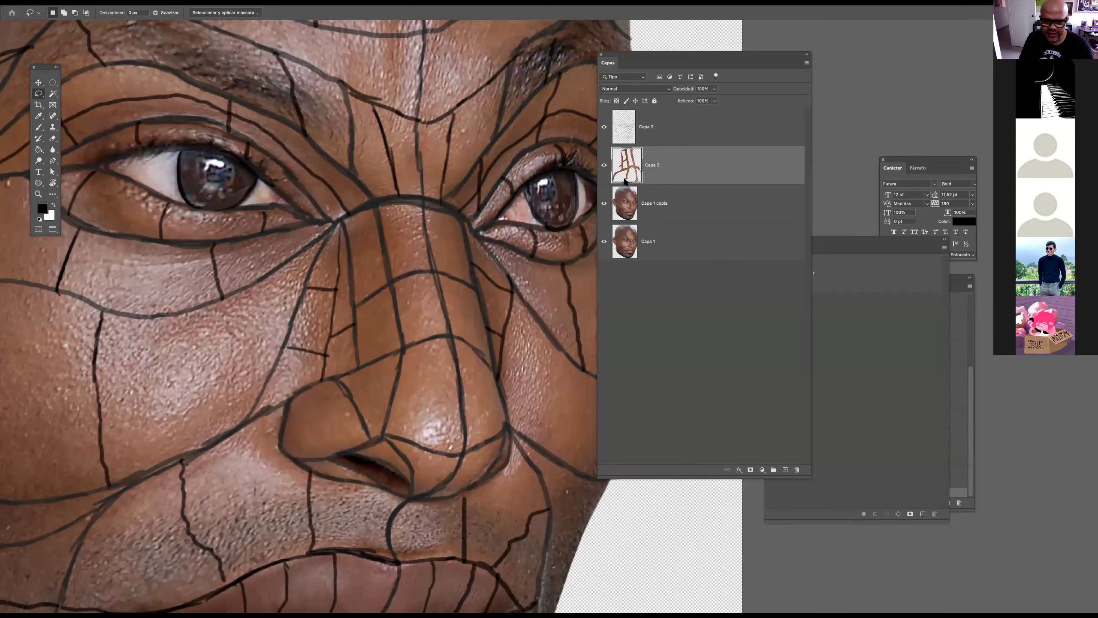
# Darken the copied nose strips with Curves, lowering input 194 to output 161 on the RGB channel
pyautogui.hotkey('ctrl', 'm')
pyautogui.moveTo(828, 167); pyautogui.dragTo(830, 174)
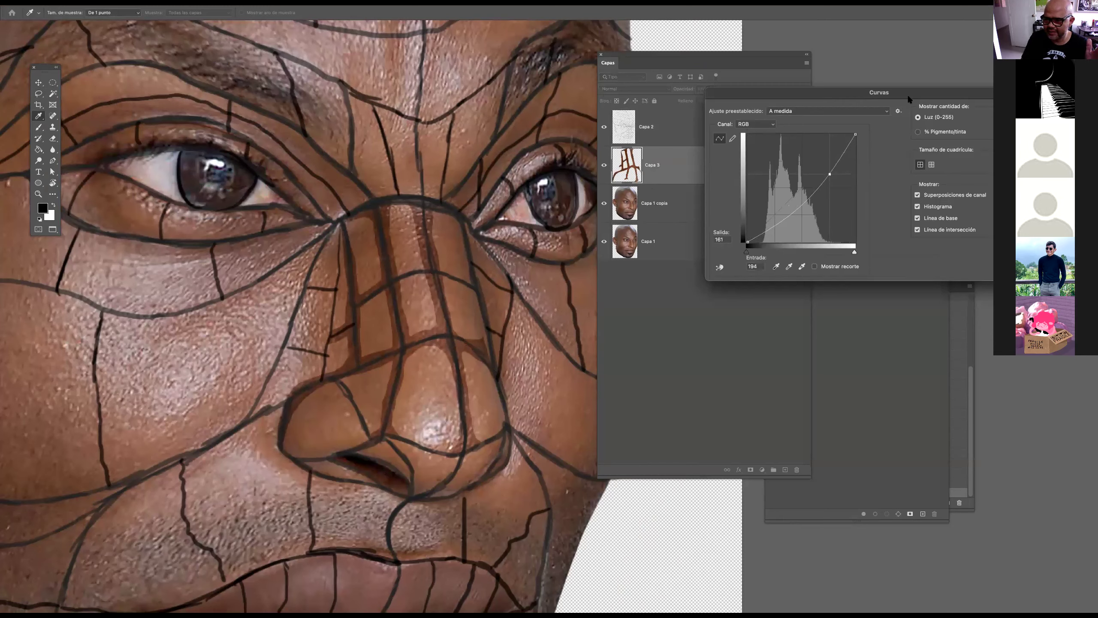
pyautogui.click(916, 142)
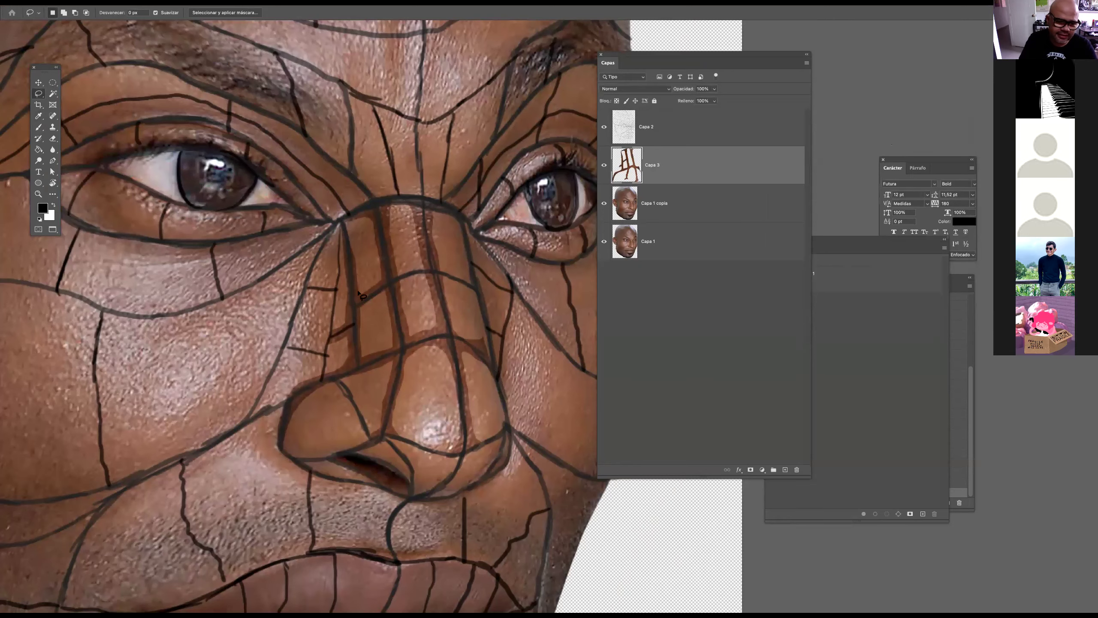
# With the Lasso, select narrow areas along the crack lines under the nose tip, around the nostril and across the nostril wing
pyautogui.moveTo(305, 319); pyautogui.dragTo(294, 321)
pyautogui.moveTo(360, 335); pyautogui.dragTo(443, 325)
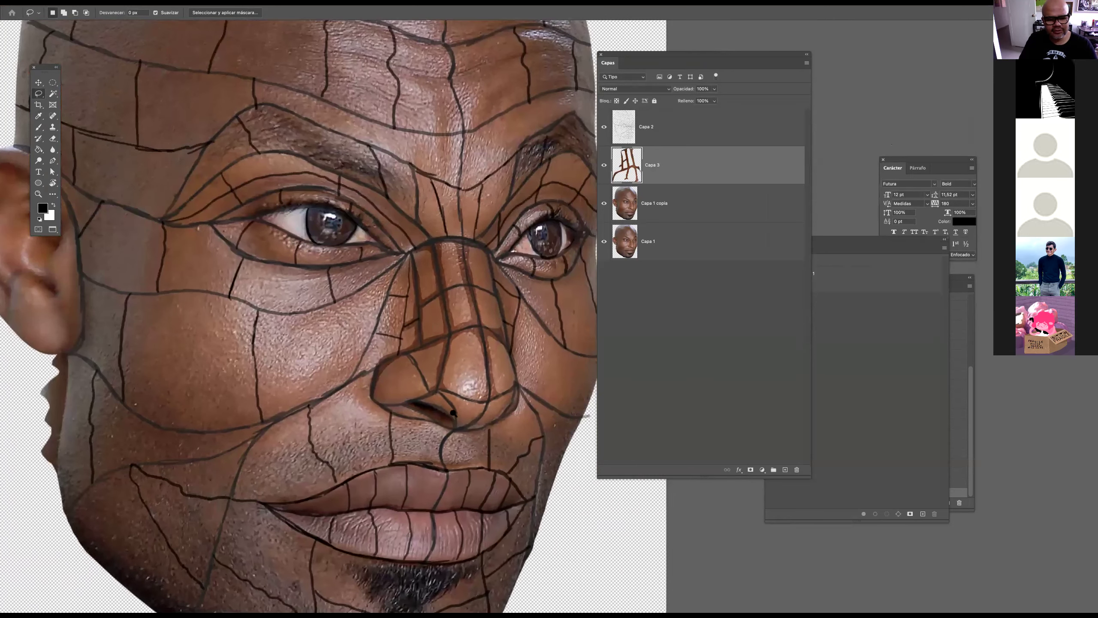
pyautogui.moveTo(443, 407); pyautogui.dragTo(473, 427)
pyautogui.scroll(3, 473, 427)
pyautogui.press('Tab')
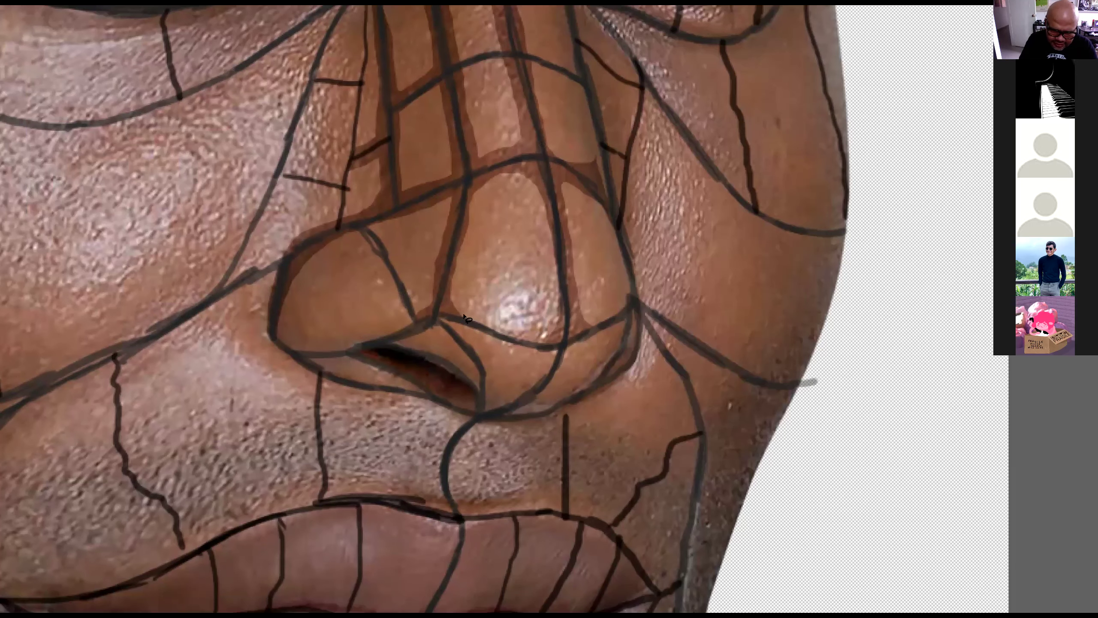
pyautogui.moveTo(472, 313)
pyautogui.mouseDown()
pyautogui.moveTo(560, 331)
pyautogui.moveTo(554, 347)
pyautogui.moveTo(631, 310)
pyautogui.moveTo(617, 358)
pyautogui.moveTo(591, 388)
pyautogui.moveTo(602, 341)
pyautogui.mouseUp()
pyautogui.moveTo(556, 394)
pyautogui.mouseDown()
pyautogui.moveTo(509, 420)
pyautogui.moveTo(501, 412)
pyautogui.mouseUp()
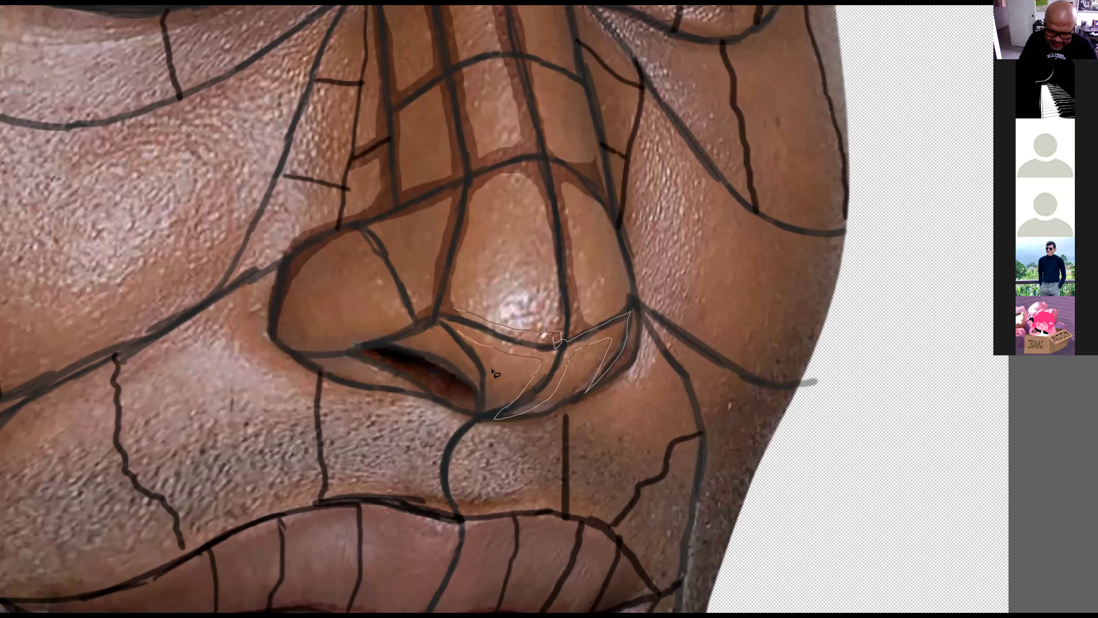
pyautogui.moveTo(480, 377); pyautogui.dragTo(451, 346)
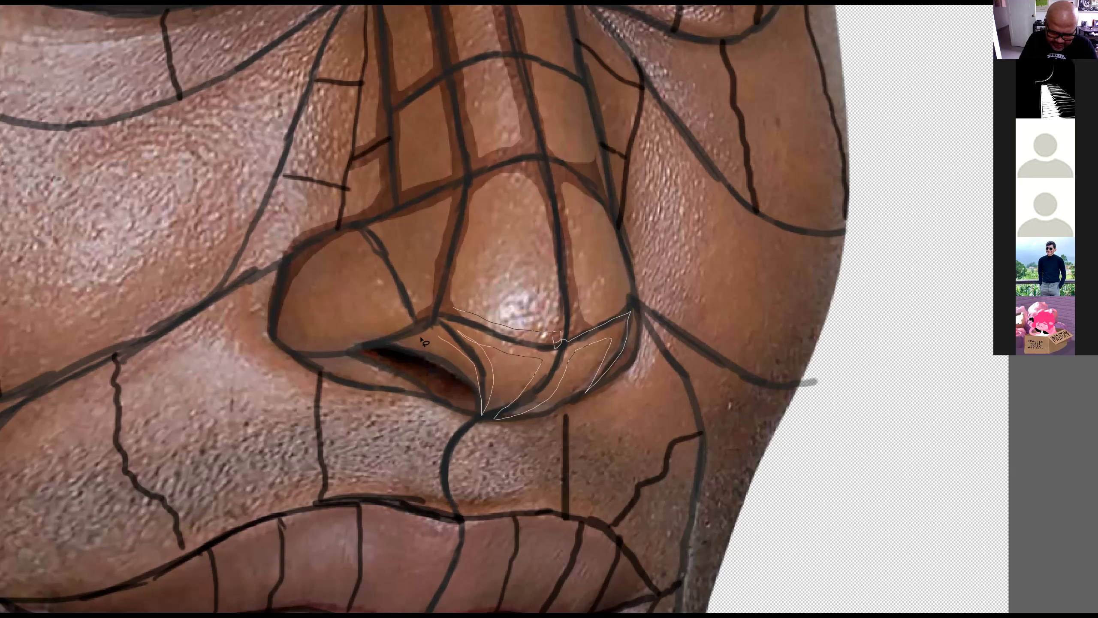
pyautogui.moveTo(369, 354)
pyautogui.mouseDown()
pyautogui.moveTo(302, 361)
pyautogui.moveTo(278, 341)
pyautogui.mouseUp()
pyautogui.moveTo(345, 344)
pyautogui.mouseDown()
pyautogui.moveTo(398, 316)
pyautogui.moveTo(354, 227)
pyautogui.moveTo(392, 247)
pyautogui.moveTo(415, 299)
pyautogui.moveTo(454, 314)
pyautogui.mouseUp()
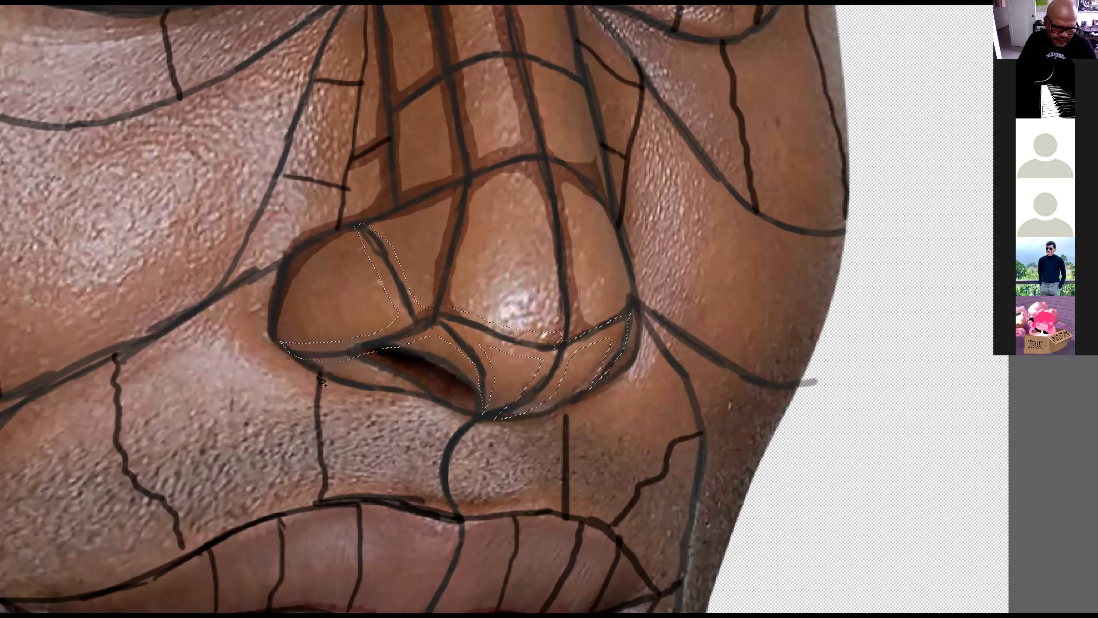
# Add Lasso areas along the nostril's lower edge, the vertical cracks above the upper lip and the near cheek fold
pyautogui.moveTo(299, 359)
pyautogui.mouseDown()
pyautogui.moveTo(315, 503)
pyautogui.moveTo(328, 497)
pyautogui.moveTo(328, 413)
pyautogui.moveTo(356, 385)
pyautogui.moveTo(308, 362)
pyautogui.mouseUp()
pyautogui.moveTo(331, 405)
pyautogui.mouseDown()
pyautogui.moveTo(457, 419)
pyautogui.moveTo(486, 410)
pyautogui.moveTo(423, 383)
pyautogui.moveTo(344, 379)
pyautogui.mouseUp()
pyautogui.moveTo(456, 407)
pyautogui.mouseDown()
pyautogui.moveTo(434, 485)
pyautogui.moveTo(456, 523)
pyautogui.moveTo(461, 480)
pyautogui.mouseUp()
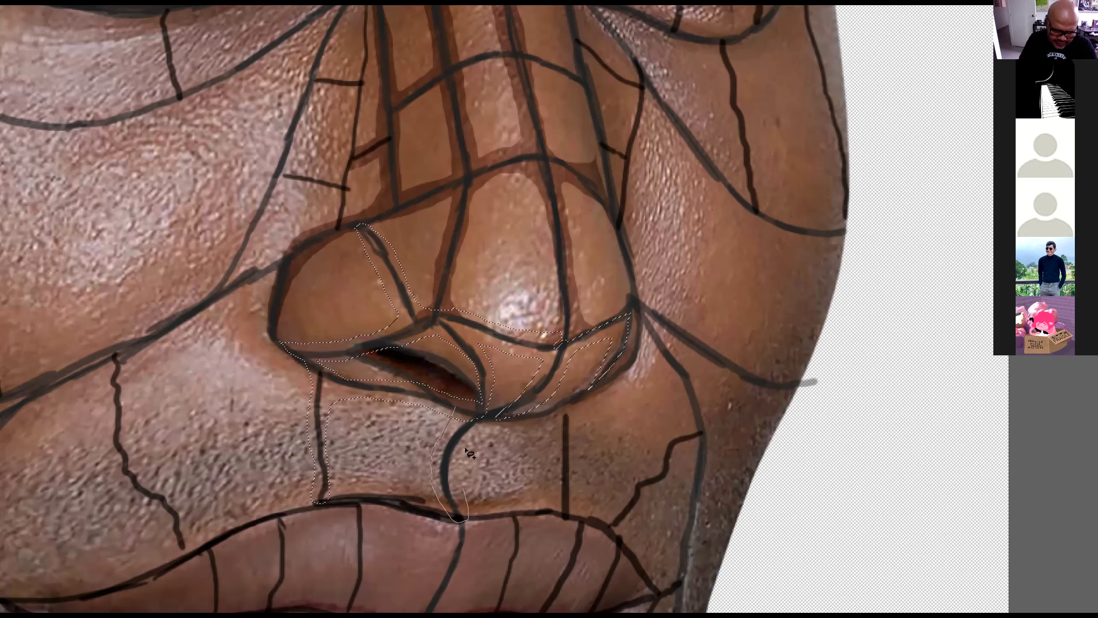
pyautogui.moveTo(497, 410)
pyautogui.mouseDown()
pyautogui.moveTo(470, 419)
pyautogui.moveTo(548, 433)
pyautogui.moveTo(559, 498)
pyautogui.moveTo(577, 490)
pyautogui.moveTo(579, 441)
pyautogui.moveTo(604, 394)
pyautogui.moveTo(644, 363)
pyautogui.moveTo(645, 315)
pyautogui.moveTo(621, 374)
pyautogui.moveTo(507, 419)
pyautogui.moveTo(554, 431)
pyautogui.moveTo(570, 411)
pyautogui.mouseUp()
pyautogui.scroll(-3, 570, 411)
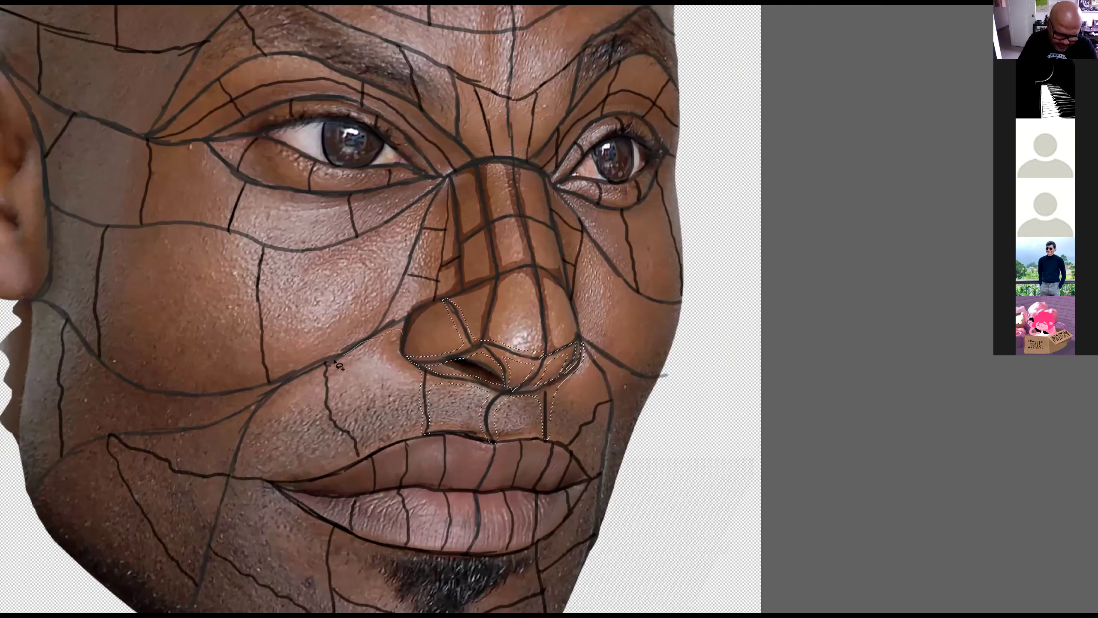
pyautogui.moveTo(329, 373)
pyautogui.mouseDown()
pyautogui.moveTo(336, 407)
pyautogui.moveTo(359, 434)
pyautogui.moveTo(359, 465)
pyautogui.moveTo(328, 426)
pyautogui.moveTo(316, 370)
pyautogui.moveTo(268, 398)
pyautogui.moveTo(383, 309)
pyautogui.moveTo(428, 214)
pyautogui.moveTo(391, 313)
pyautogui.moveTo(404, 339)
pyautogui.mouseUp()
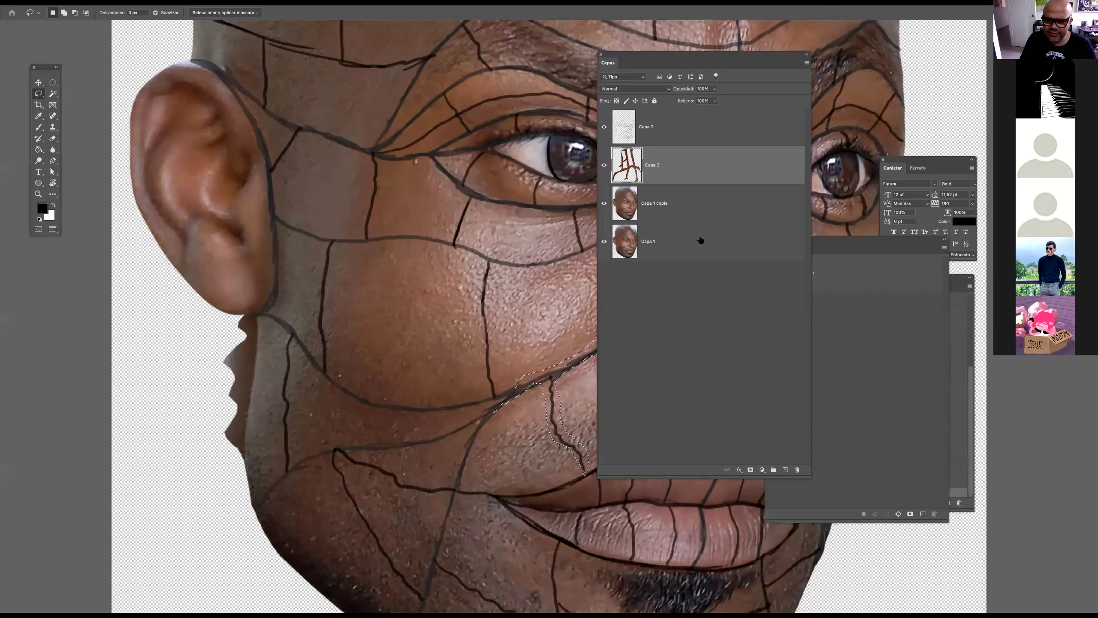
# Copy the selected areas from Capa 1 copia to a new layer and darken it with Curves, input 174 to output 132
pyautogui.click(691, 211)
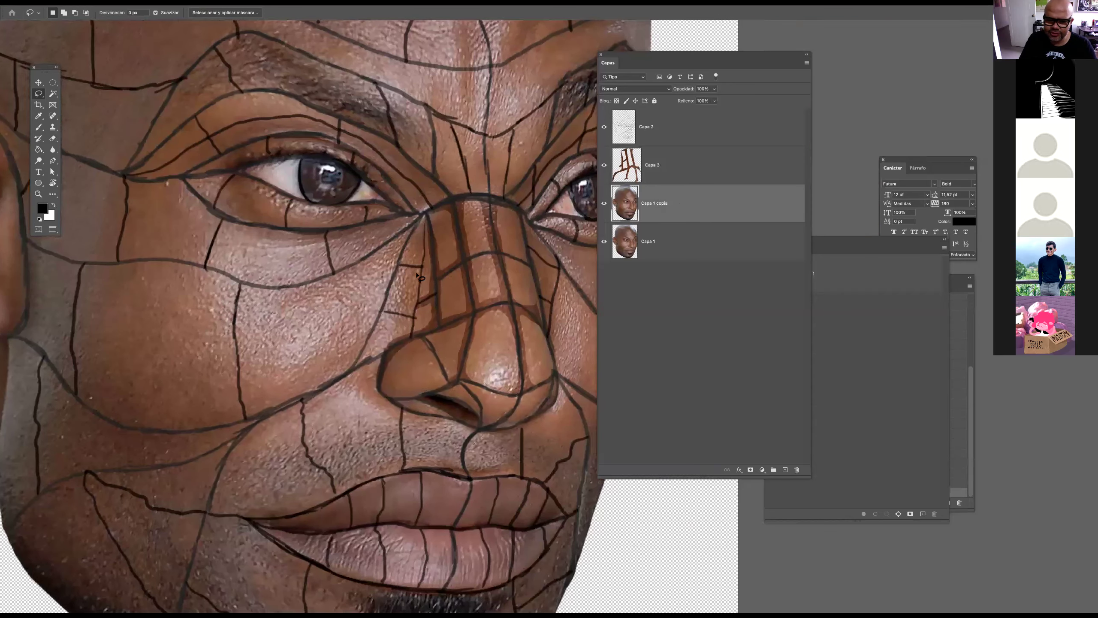
pyautogui.hotkey('ctrl', 'j')
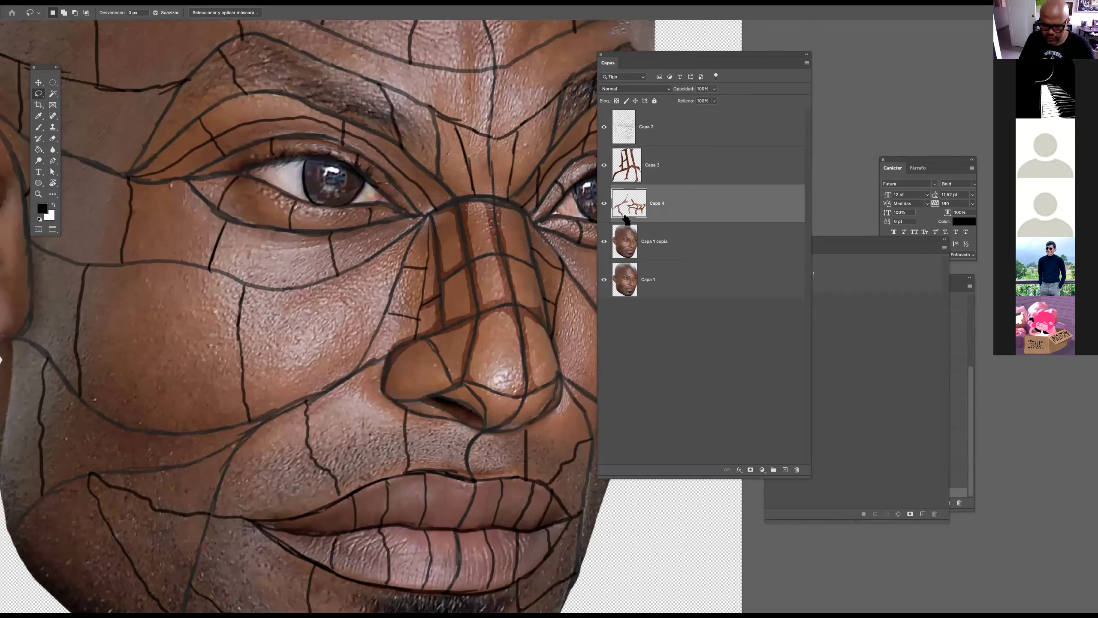
pyautogui.hotkey('ctrl', 'm')
pyautogui.moveTo(719, 199); pyautogui.dragTo(718, 214)
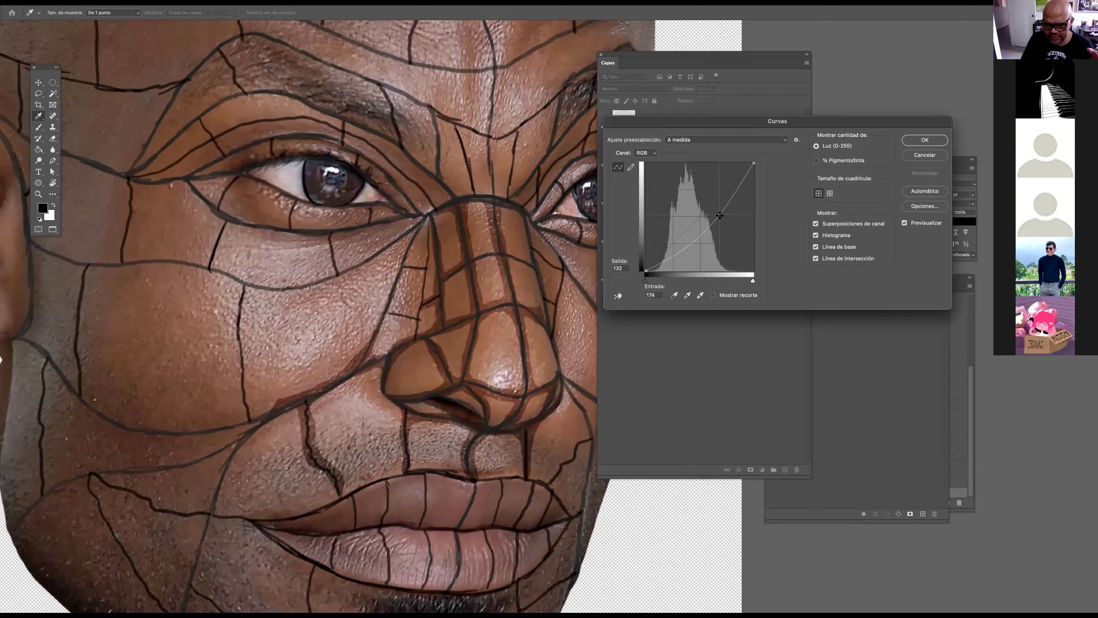
pyautogui.click(921, 140)
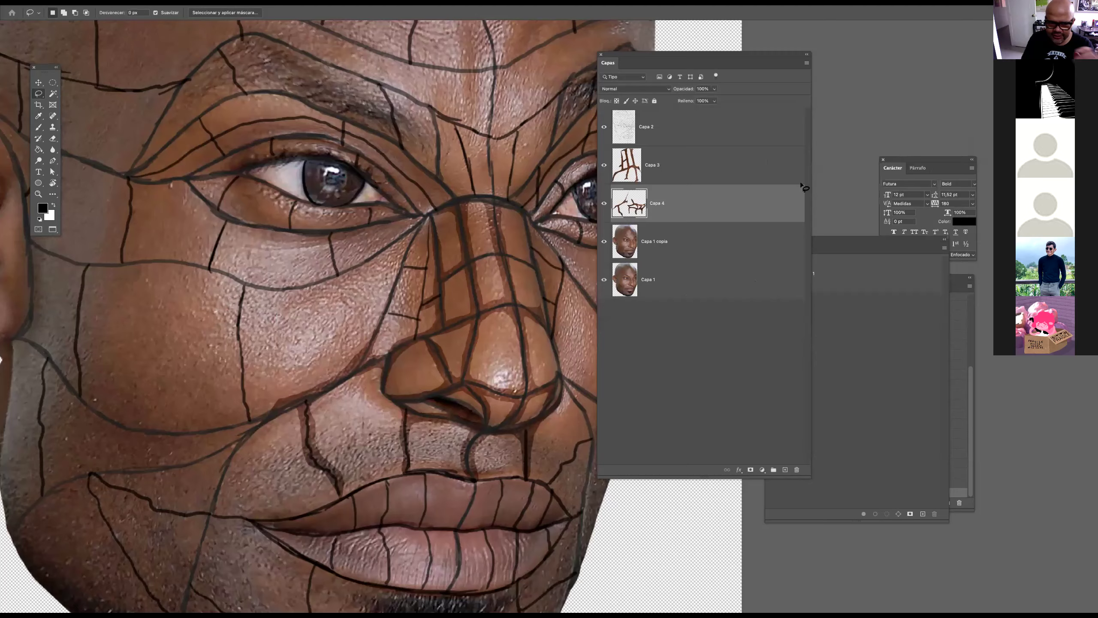
# Select a narrow Lasso area along the crack lines between the near side of the nose and the cheek
pyautogui.press('Tab')
pyautogui.moveTo(428, 307); pyautogui.dragTo(663, 259)
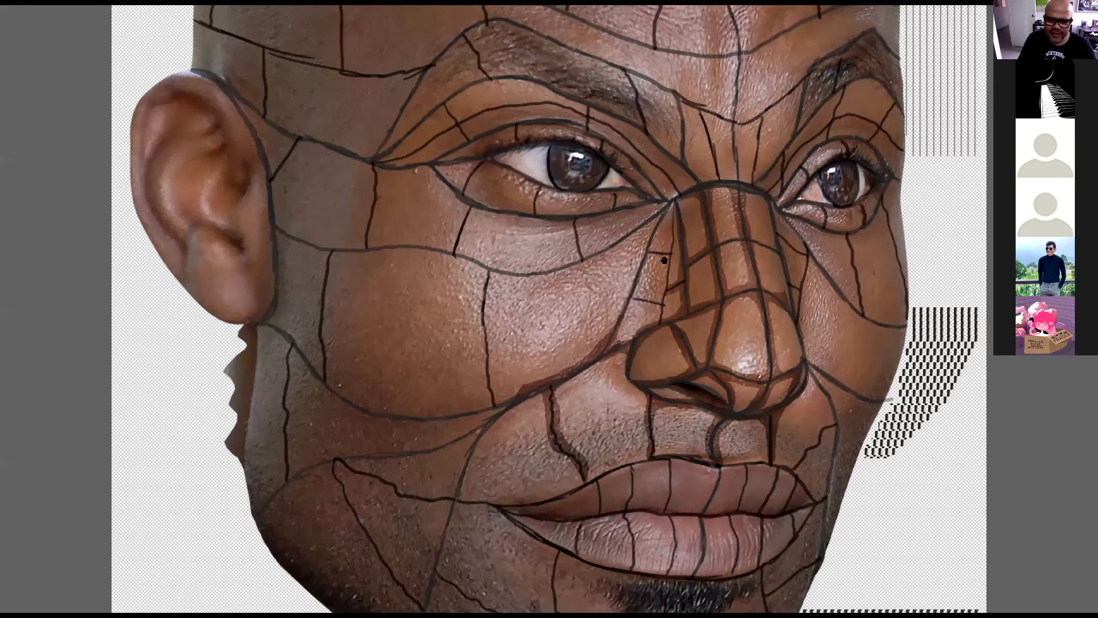
pyautogui.click(694, 280)
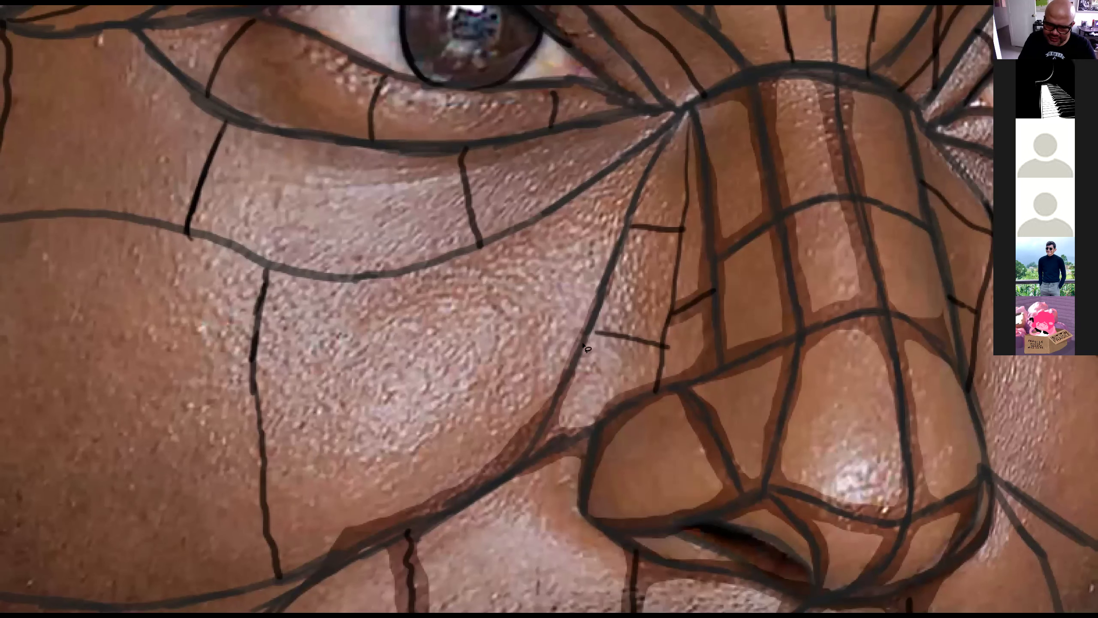
pyautogui.moveTo(657, 384)
pyautogui.mouseDown()
pyautogui.moveTo(679, 306)
pyautogui.moveTo(696, 169)
pyautogui.mouseUp()
pyautogui.moveTo(694, 119)
pyautogui.mouseDown()
pyautogui.moveTo(679, 197)
pyautogui.moveTo(625, 224)
pyautogui.moveTo(660, 238)
pyautogui.moveTo(652, 334)
pyautogui.moveTo(378, 358)
pyautogui.mouseUp()
# Copy the selected nose-side strip from Capa 1 copia to a new layer and darken it with the last Curves settings
pyautogui.press('Tab')
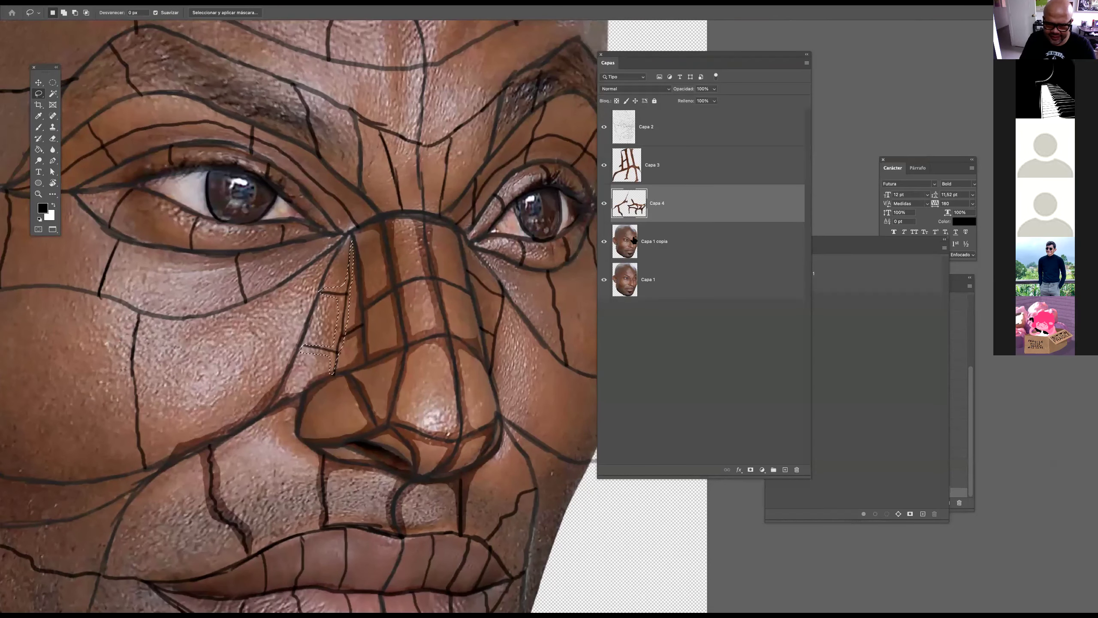
pyautogui.click(629, 252)
pyautogui.hotkey('ctrl', 'j')
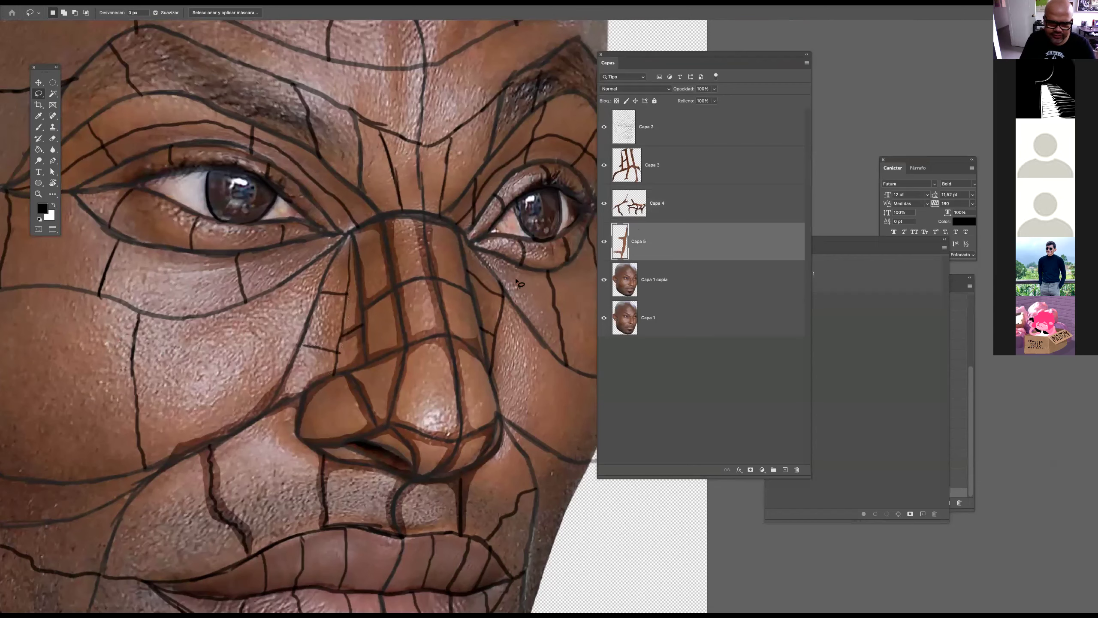
pyautogui.hotkey('ctrl', 'm')
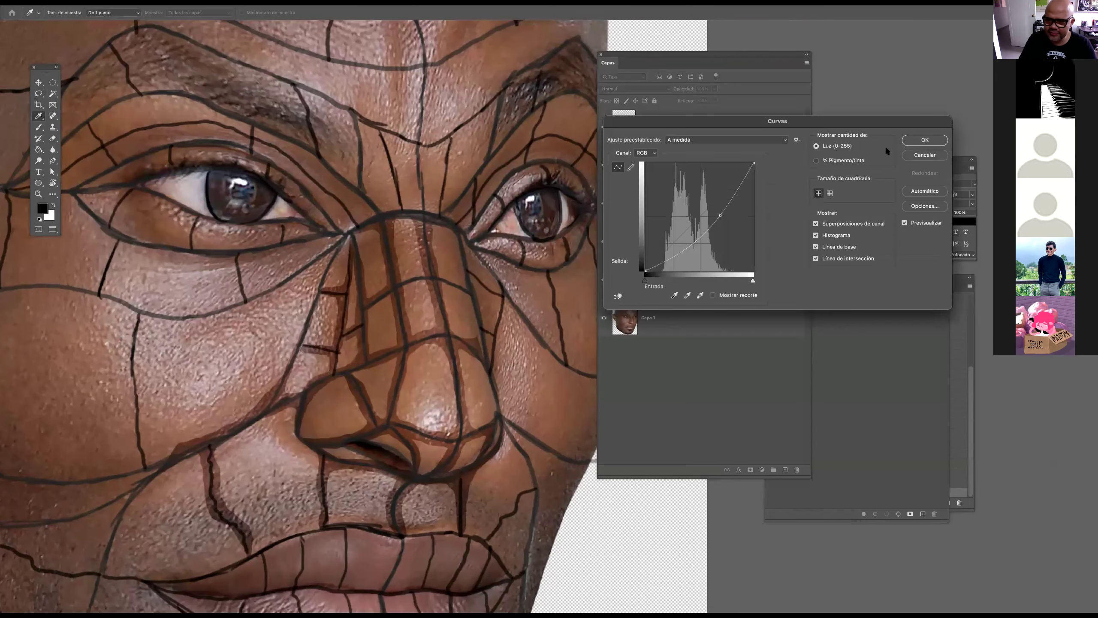
pyautogui.click(924, 139)
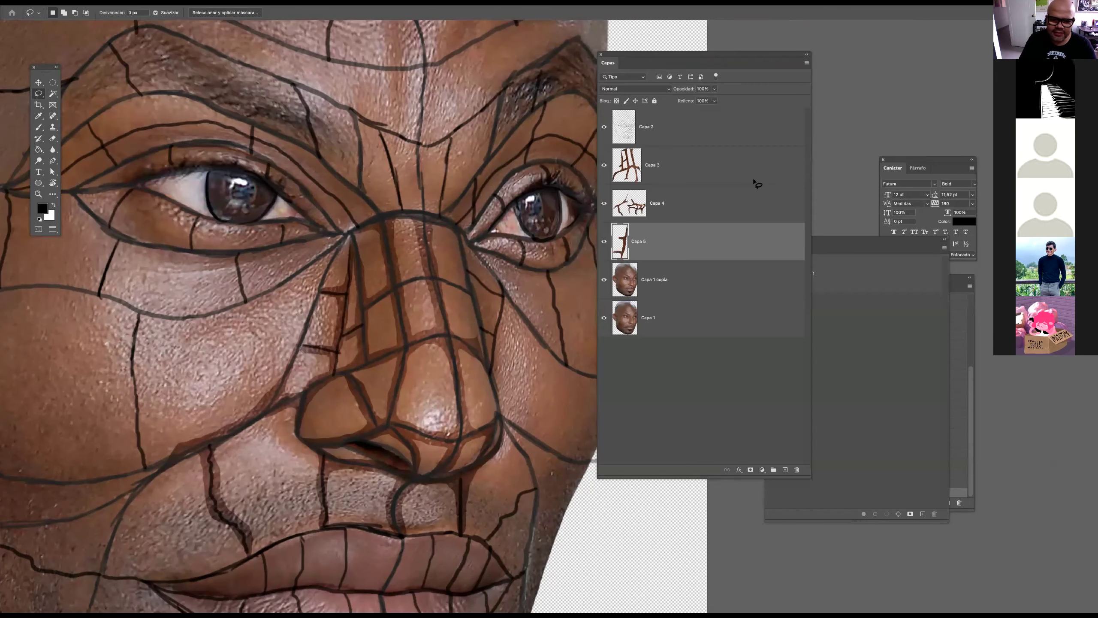
# With the Lasso, select narrow areas along the crack lines on the far side of the nose, the far cheek and beside the mouth
pyautogui.press('Tab')
pyautogui.moveTo(543, 326); pyautogui.dragTo(453, 311)
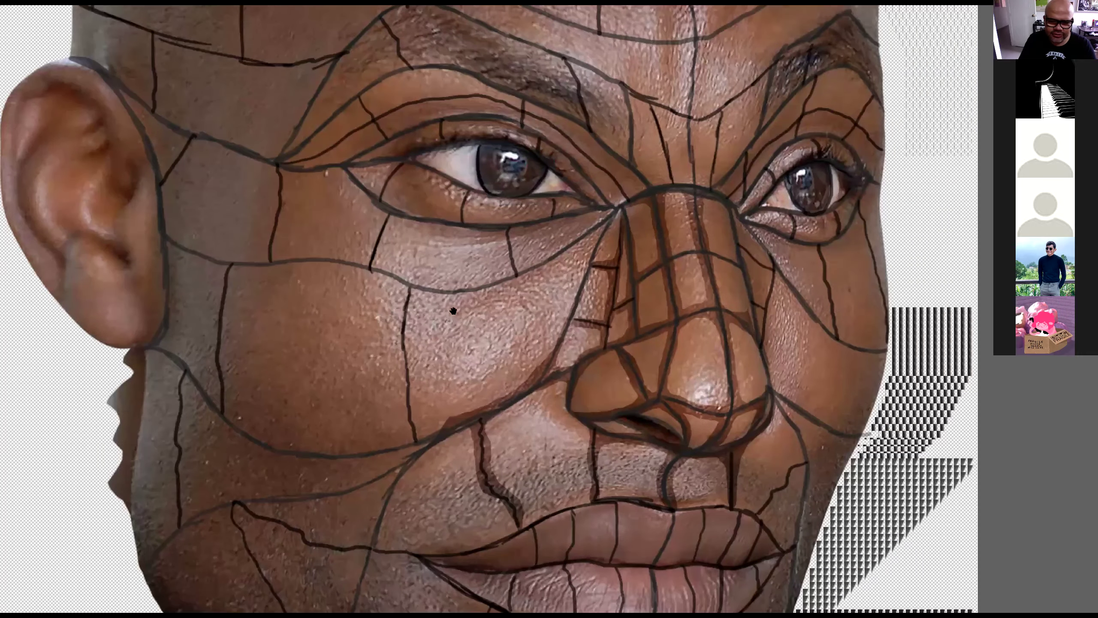
pyautogui.moveTo(786, 276); pyautogui.dragTo(666, 236)
pyautogui.moveTo(544, 316)
pyautogui.mouseDown()
pyautogui.moveTo(518, 220)
pyautogui.moveTo(478, 192)
pyautogui.moveTo(515, 200)
pyautogui.moveTo(521, 123)
pyautogui.mouseUp()
pyautogui.moveTo(533, 178); pyautogui.dragTo(527, 170)
pyautogui.moveTo(584, 209)
pyautogui.mouseDown()
pyautogui.moveTo(535, 209)
pyautogui.moveTo(564, 279)
pyautogui.moveTo(590, 223)
pyautogui.moveTo(573, 381)
pyautogui.moveTo(545, 314)
pyautogui.mouseUp()
pyautogui.press('Tab')
pyautogui.press('Tab')
pyautogui.moveTo(602, 280); pyautogui.dragTo(408, 299)
pyautogui.moveTo(392, 247)
pyautogui.mouseDown()
pyautogui.moveTo(497, 375)
pyautogui.moveTo(533, 396)
pyautogui.moveTo(594, 396)
pyautogui.moveTo(601, 384)
pyautogui.moveTo(523, 365)
pyautogui.moveTo(504, 254)
pyautogui.moveTo(480, 197)
pyautogui.mouseUp()
pyautogui.moveTo(479, 243)
pyautogui.mouseDown()
pyautogui.moveTo(491, 336)
pyautogui.moveTo(340, 146)
pyautogui.moveTo(391, 245)
pyautogui.mouseUp()
pyautogui.moveTo(452, 359)
pyautogui.mouseDown()
pyautogui.moveTo(447, 277)
pyautogui.moveTo(474, 152)
pyautogui.mouseUp()
pyautogui.moveTo(410, 261)
pyautogui.mouseDown()
pyautogui.moveTo(457, 383)
pyautogui.moveTo(389, 466)
pyautogui.moveTo(466, 426)
pyautogui.mouseUp()
pyautogui.moveTo(456, 492)
pyautogui.mouseDown()
pyautogui.moveTo(456, 589)
pyautogui.moveTo(494, 402)
pyautogui.moveTo(489, 354)
pyautogui.moveTo(469, 317)
pyautogui.moveTo(509, 343)
pyautogui.moveTo(550, 344)
pyautogui.moveTo(580, 329)
pyautogui.moveTo(495, 301)
pyautogui.moveTo(411, 255)
pyautogui.mouseUp()
pyautogui.scroll(-3, 472, 244)
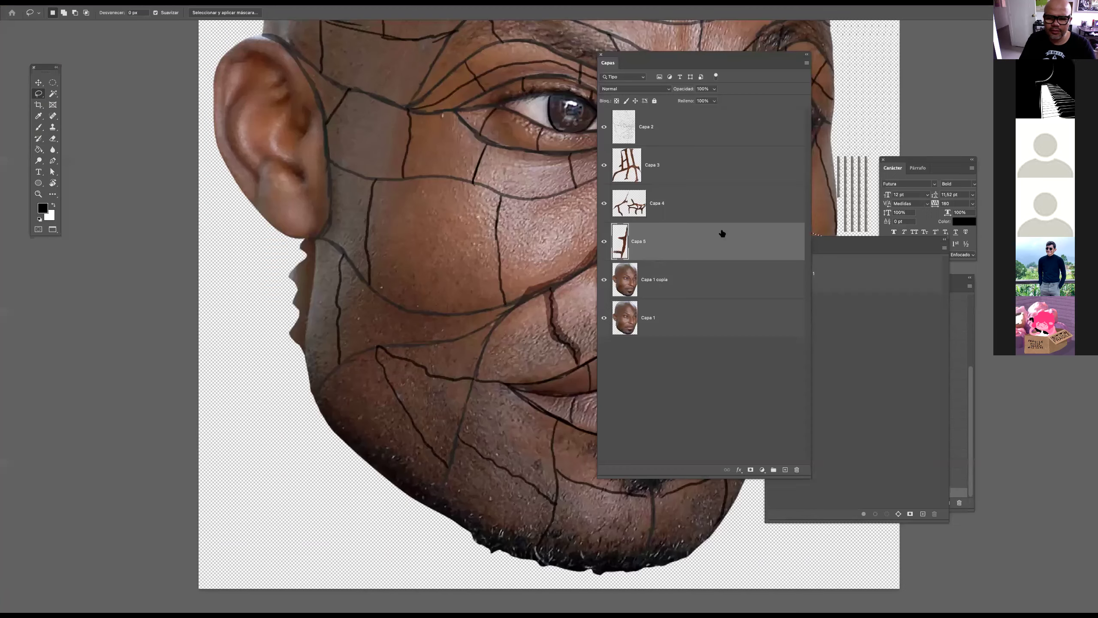
# Copy the selected far-side strips from Capa 1 copia to a new layer and darken them with the last Curves settings
pyautogui.click(665, 294)
pyautogui.hscroll(5, 253, 312)
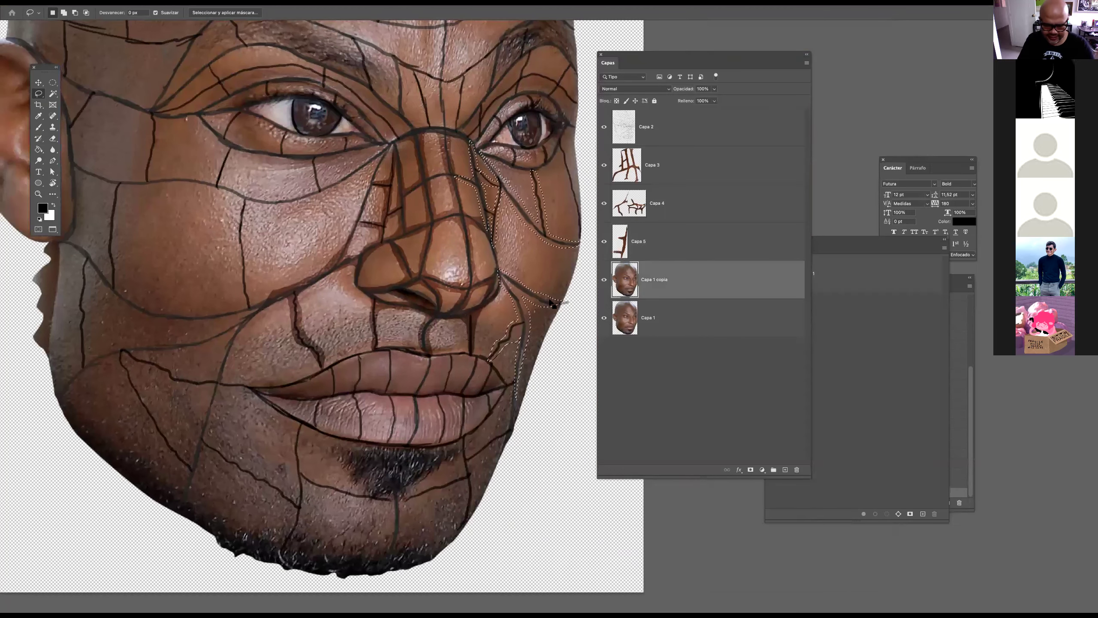
pyautogui.press('super+j')
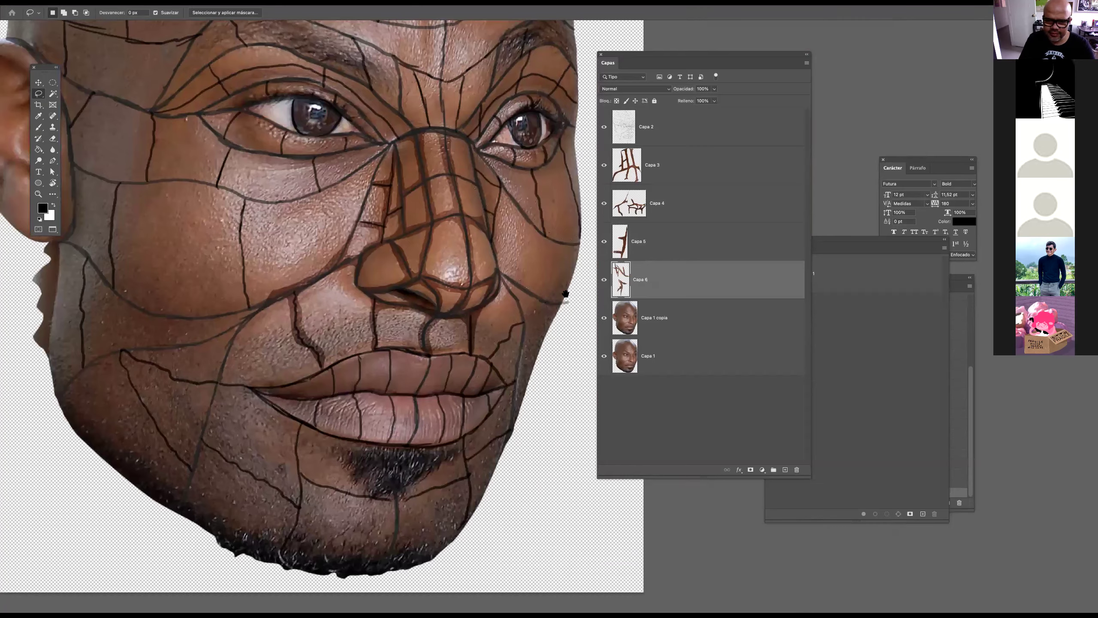
pyautogui.hscroll(3, 566, 296)
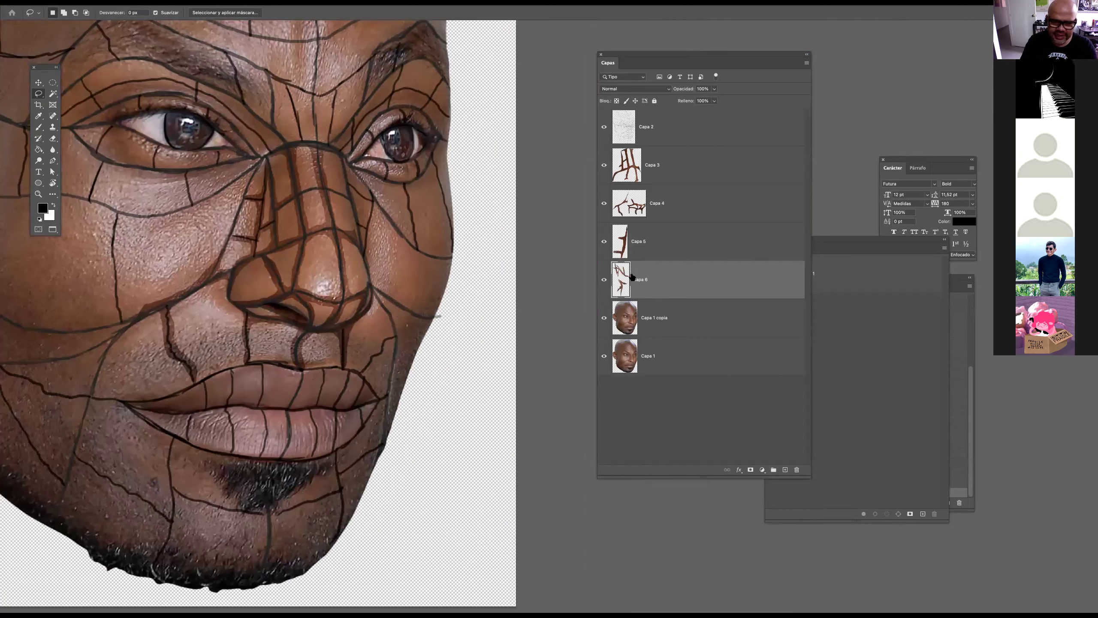
pyautogui.press('super+m')
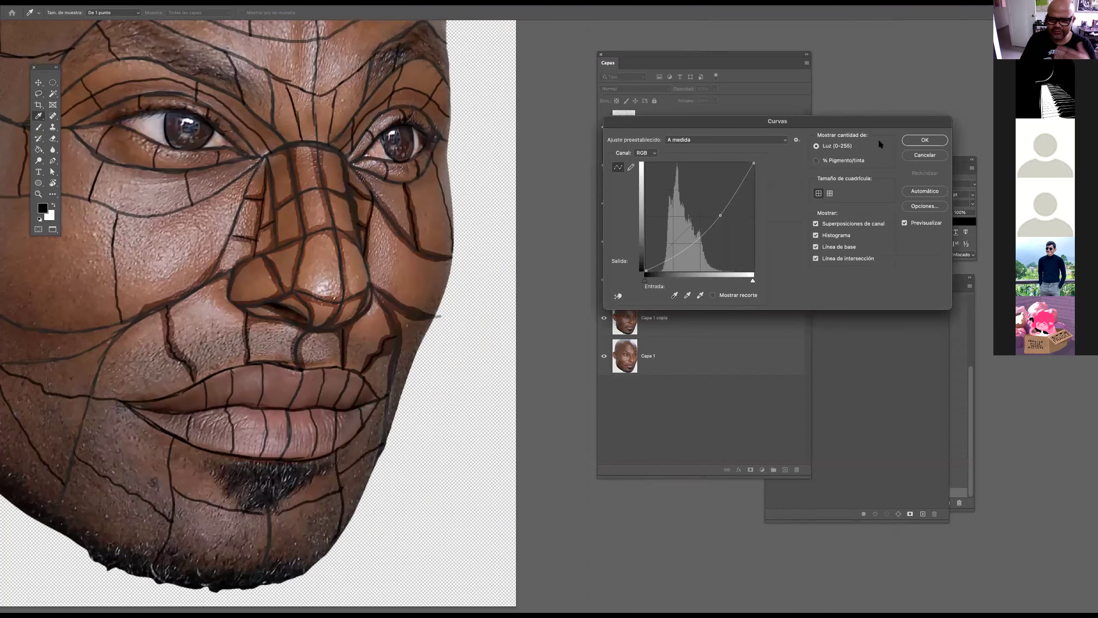
pyautogui.click(925, 140)
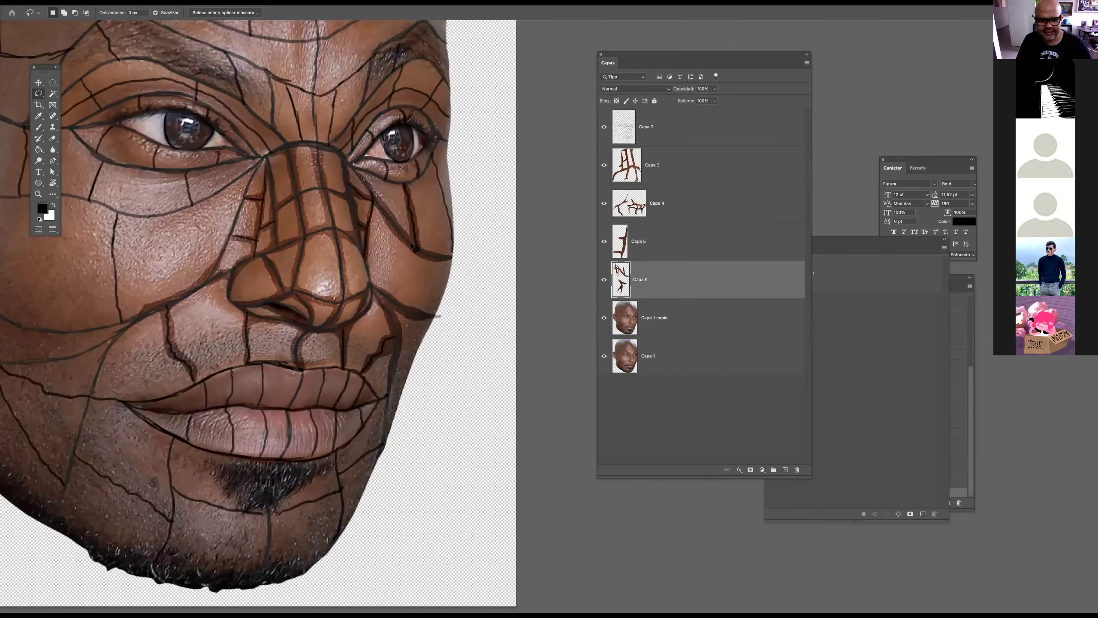
# Select narrow Lasso areas along the crack lines across the near cheek, under the near eye and beside the nose
pyautogui.moveTo(398, 231); pyautogui.dragTo(417, 294)
pyautogui.moveTo(370, 263); pyautogui.dragTo(437, 240)
pyautogui.press('Tab')
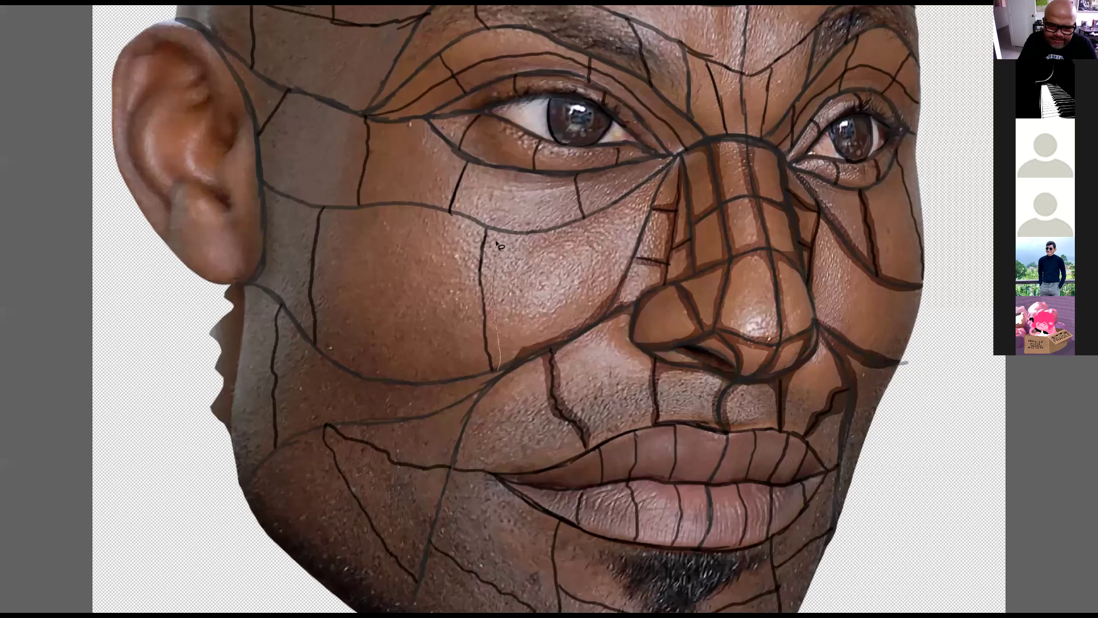
pyautogui.moveTo(492, 329); pyautogui.dragTo(494, 241)
pyautogui.moveTo(546, 237)
pyautogui.mouseDown()
pyautogui.moveTo(618, 213)
pyautogui.moveTo(654, 178)
pyautogui.moveTo(614, 299)
pyautogui.mouseUp()
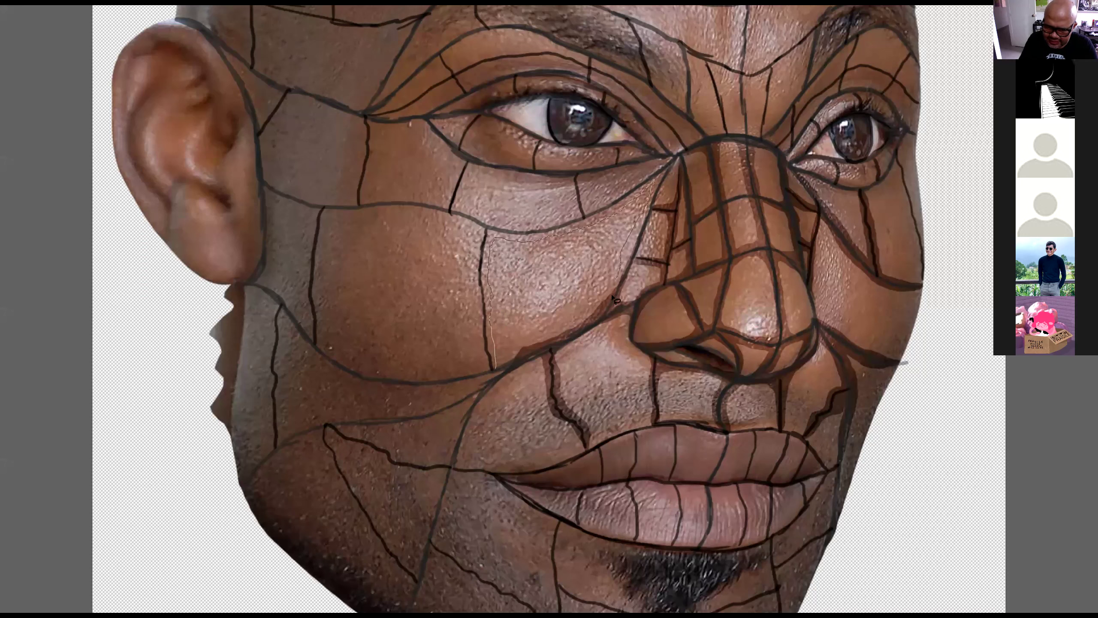
pyautogui.moveTo(638, 253); pyautogui.dragTo(654, 211)
pyautogui.moveTo(687, 155)
pyautogui.mouseDown()
pyautogui.moveTo(588, 207)
pyautogui.moveTo(574, 172)
pyautogui.moveTo(573, 210)
pyautogui.moveTo(536, 222)
pyautogui.mouseUp()
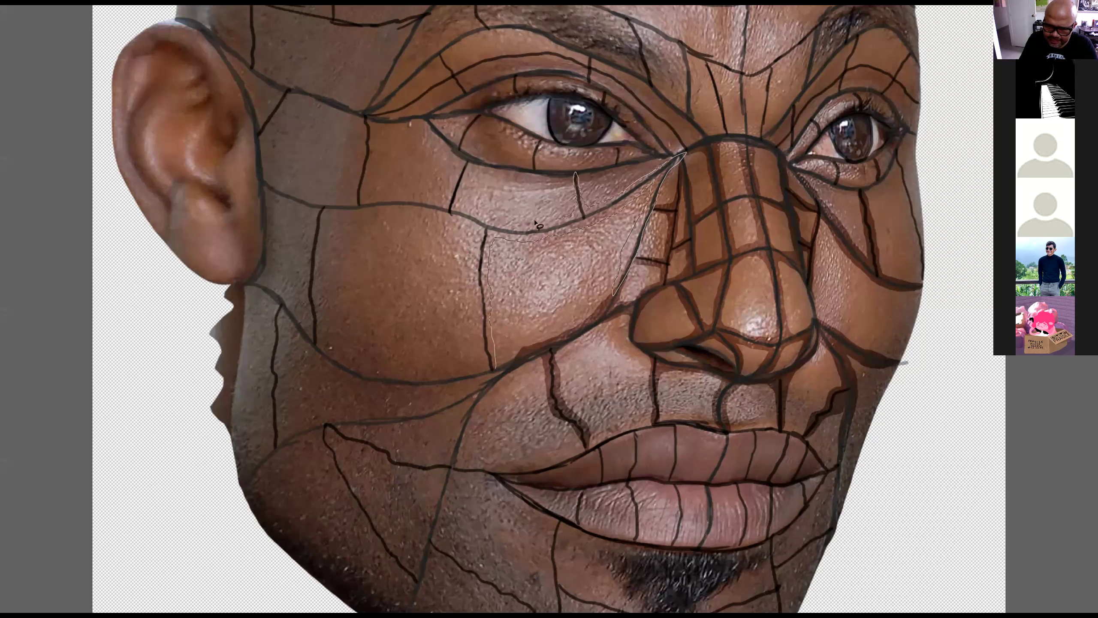
pyautogui.moveTo(462, 197)
pyautogui.mouseDown()
pyautogui.moveTo(469, 161)
pyautogui.moveTo(453, 199)
pyautogui.mouseUp()
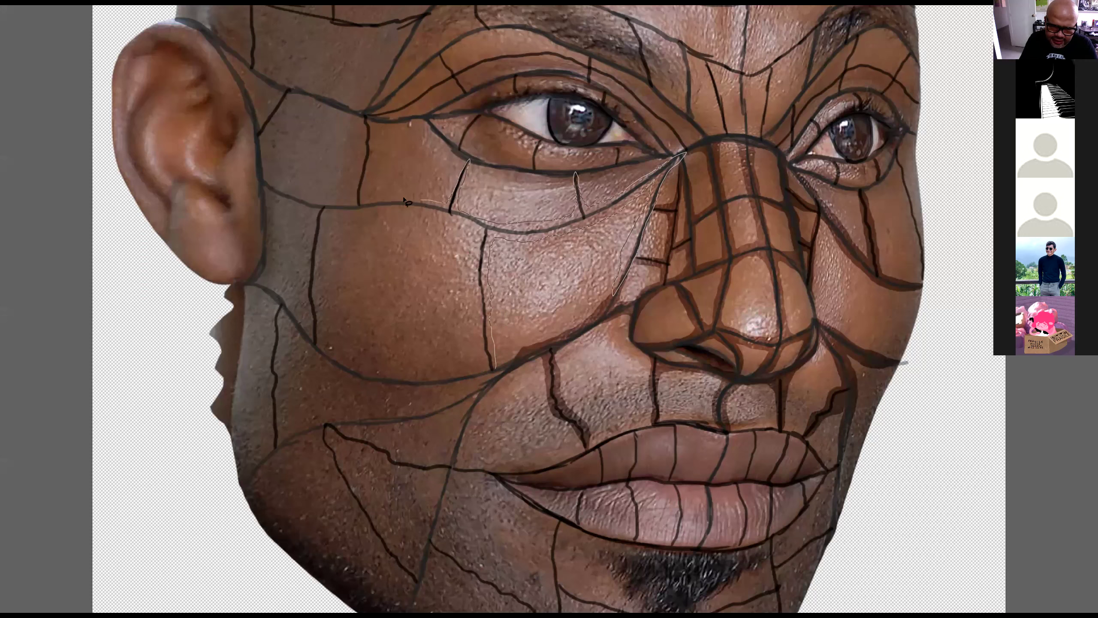
pyautogui.moveTo(367, 200)
pyautogui.mouseDown()
pyautogui.moveTo(307, 198)
pyautogui.moveTo(262, 181)
pyautogui.moveTo(307, 209)
pyautogui.moveTo(463, 221)
pyautogui.moveTo(488, 236)
pyautogui.moveTo(474, 287)
pyautogui.mouseUp()
pyautogui.moveTo(495, 374); pyautogui.dragTo(496, 375)
pyautogui.scroll(-2, 502, 274)
# Copy the selected near-cheek strips from Capa 1 copia to a new layer and darken them with the last Curves settings
pyautogui.press('Tab')
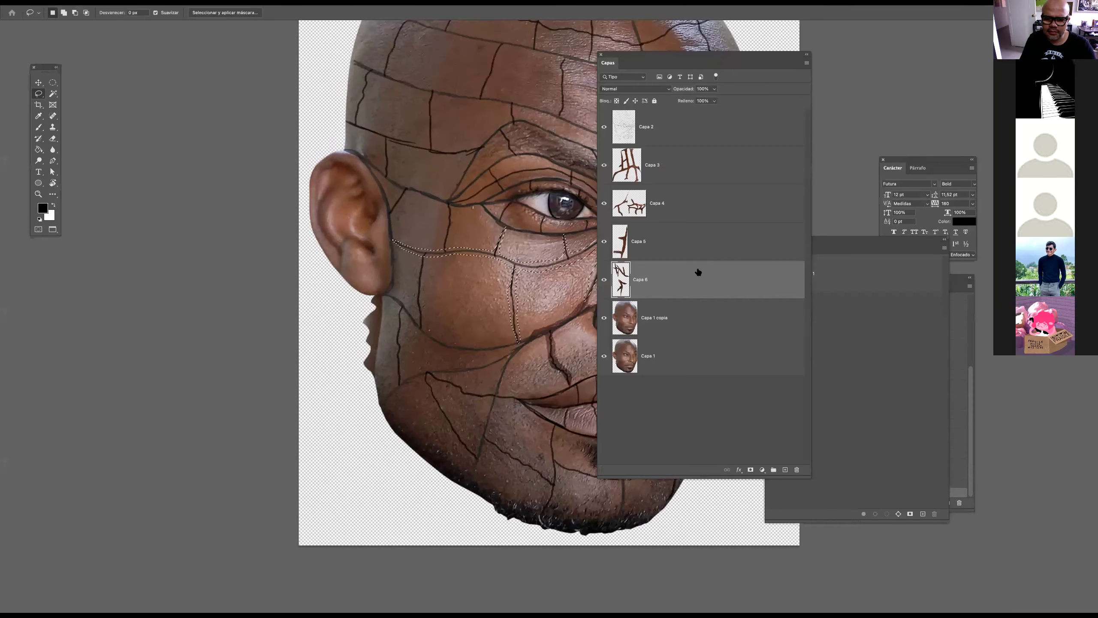
pyautogui.click(652, 331)
pyautogui.hscroll(3, 368, 308)
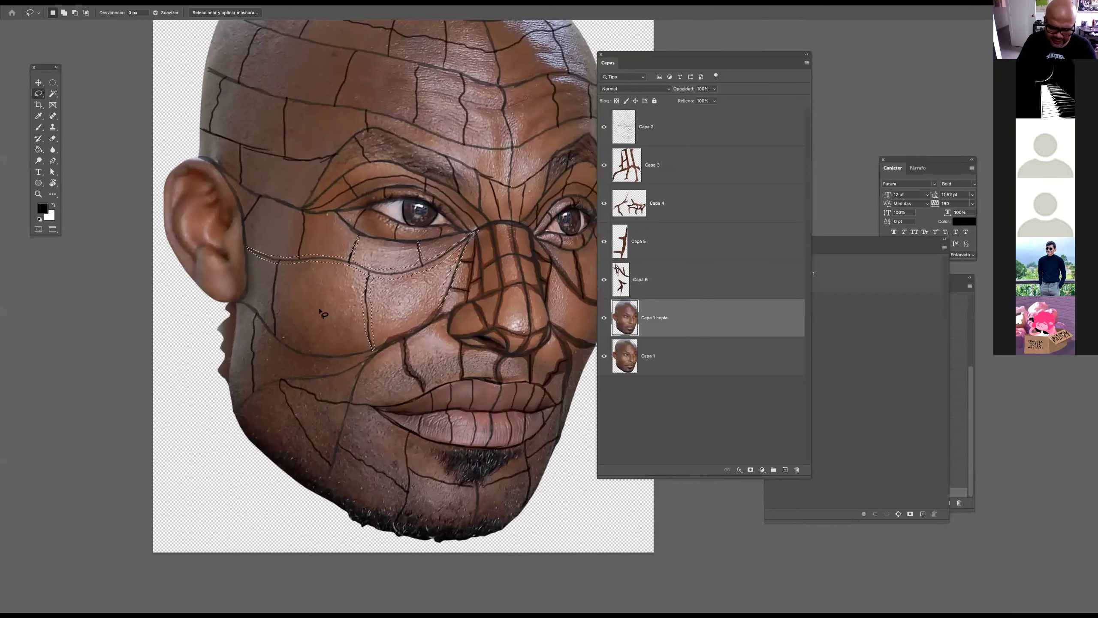
pyautogui.press('super+j')
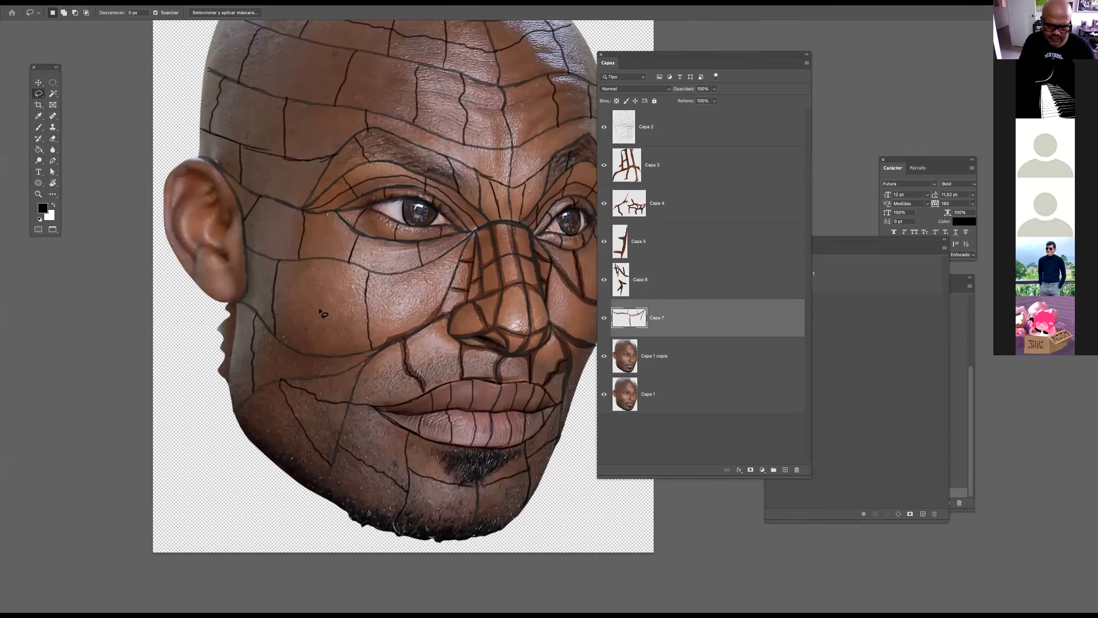
pyautogui.hotkey('ctrl', 'm')
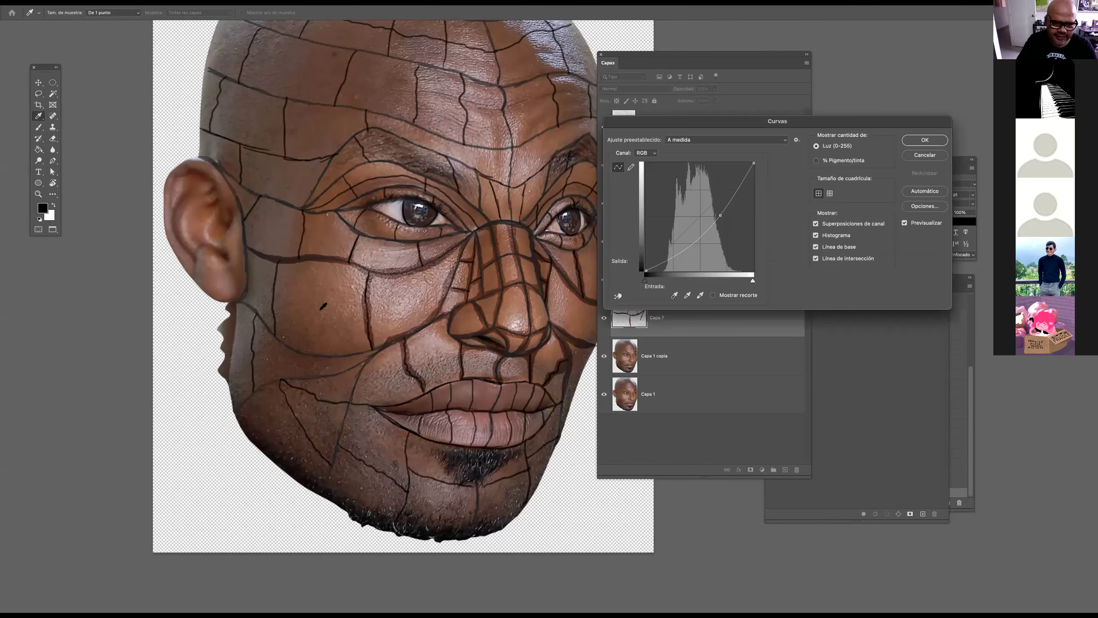
pyautogui.click(926, 140)
# With the Lasso, select narrow areas along the crack lines from below the ear across the lower cheek and jaw to the mouth corner
pyautogui.press('Tab')
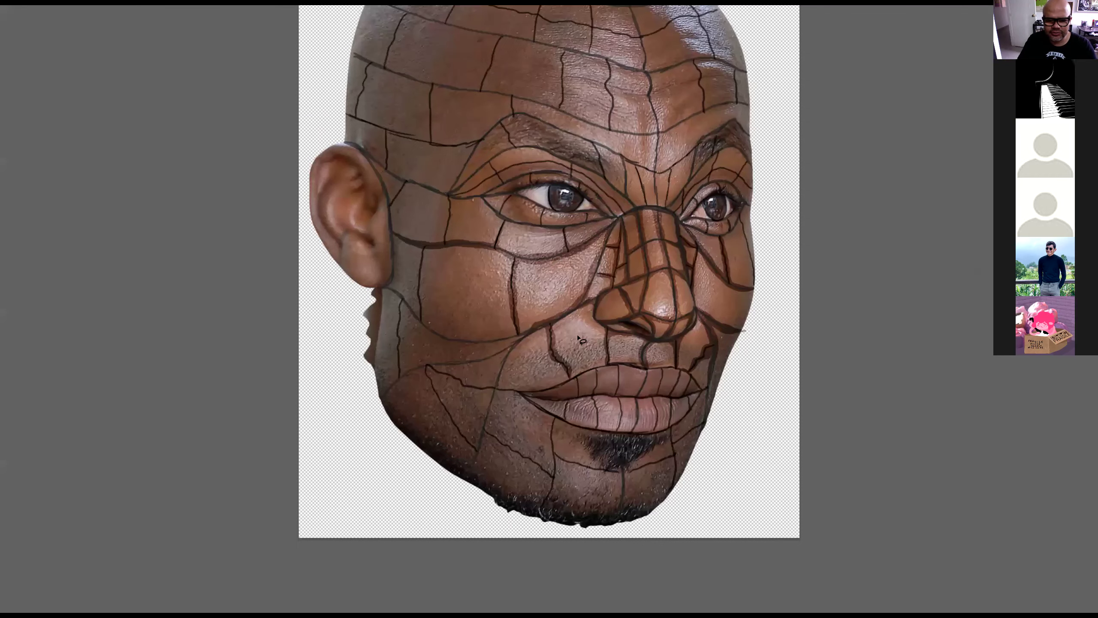
pyautogui.hotkey('ctrl', '+')
pyautogui.hotkey('ctrl', '+')
pyautogui.moveTo(390, 308); pyautogui.dragTo(291, 276)
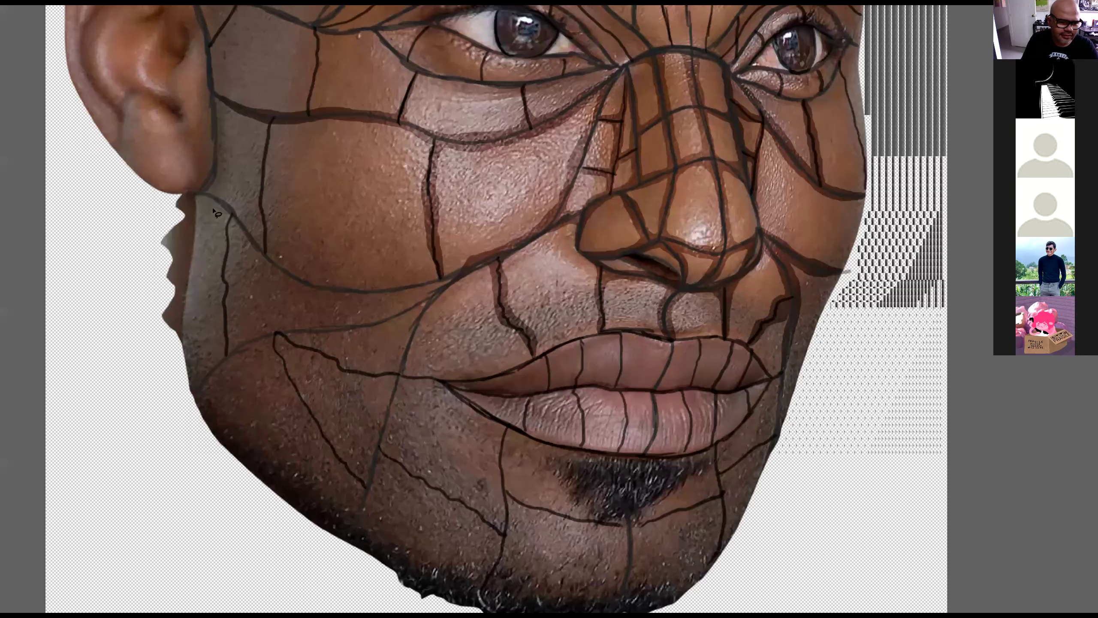
pyautogui.moveTo(170, 208)
pyautogui.mouseDown()
pyautogui.moveTo(219, 214)
pyautogui.moveTo(212, 263)
pyautogui.mouseUp()
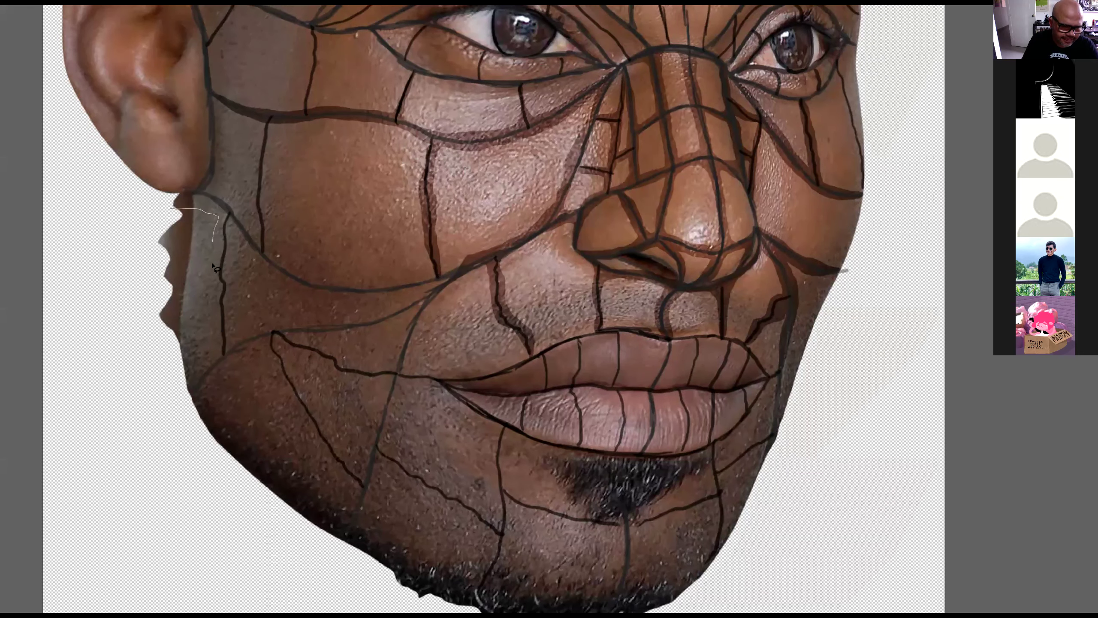
pyautogui.moveTo(218, 315); pyautogui.dragTo(223, 353)
pyautogui.moveTo(232, 270); pyautogui.dragTo(234, 232)
pyautogui.moveTo(327, 296)
pyautogui.mouseDown()
pyautogui.moveTo(435, 284)
pyautogui.moveTo(395, 310)
pyautogui.moveTo(249, 331)
pyautogui.moveTo(187, 404)
pyautogui.mouseUp()
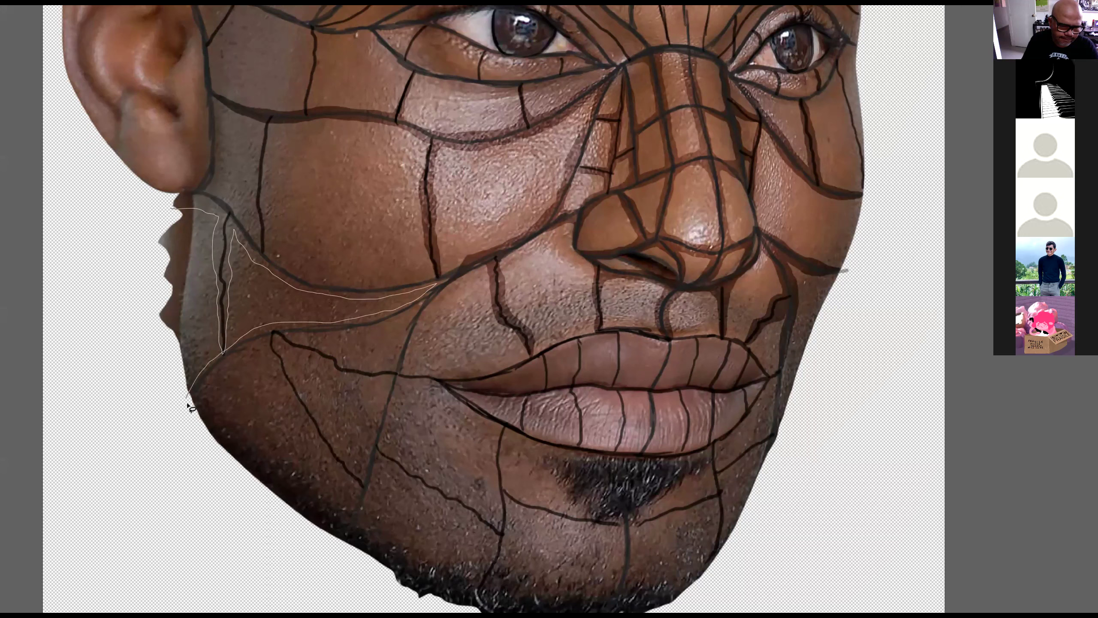
pyautogui.moveTo(235, 361)
pyautogui.mouseDown()
pyautogui.moveTo(273, 338)
pyautogui.moveTo(266, 351)
pyautogui.moveTo(304, 423)
pyautogui.moveTo(367, 491)
pyautogui.moveTo(295, 351)
pyautogui.mouseUp()
pyautogui.moveTo(336, 381)
pyautogui.mouseDown()
pyautogui.moveTo(441, 387)
pyautogui.moveTo(417, 371)
pyautogui.moveTo(350, 369)
pyautogui.moveTo(305, 339)
pyautogui.moveTo(428, 308)
pyautogui.moveTo(494, 258)
pyautogui.moveTo(347, 285)
pyautogui.moveTo(283, 262)
pyautogui.moveTo(269, 245)
pyautogui.mouseUp()
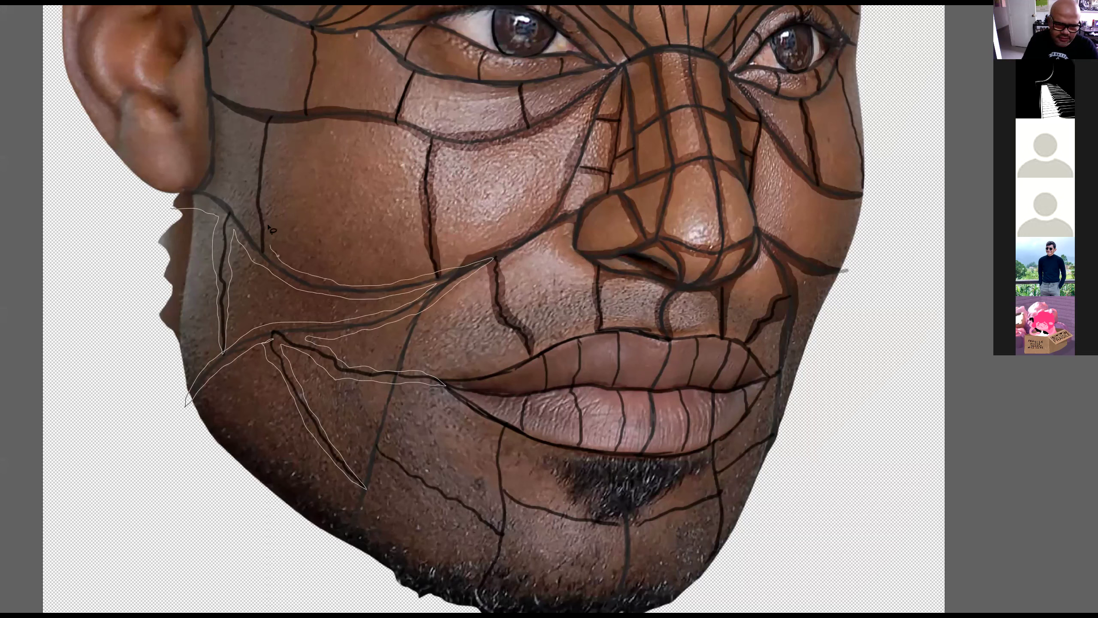
pyautogui.moveTo(259, 153); pyautogui.dragTo(253, 231)
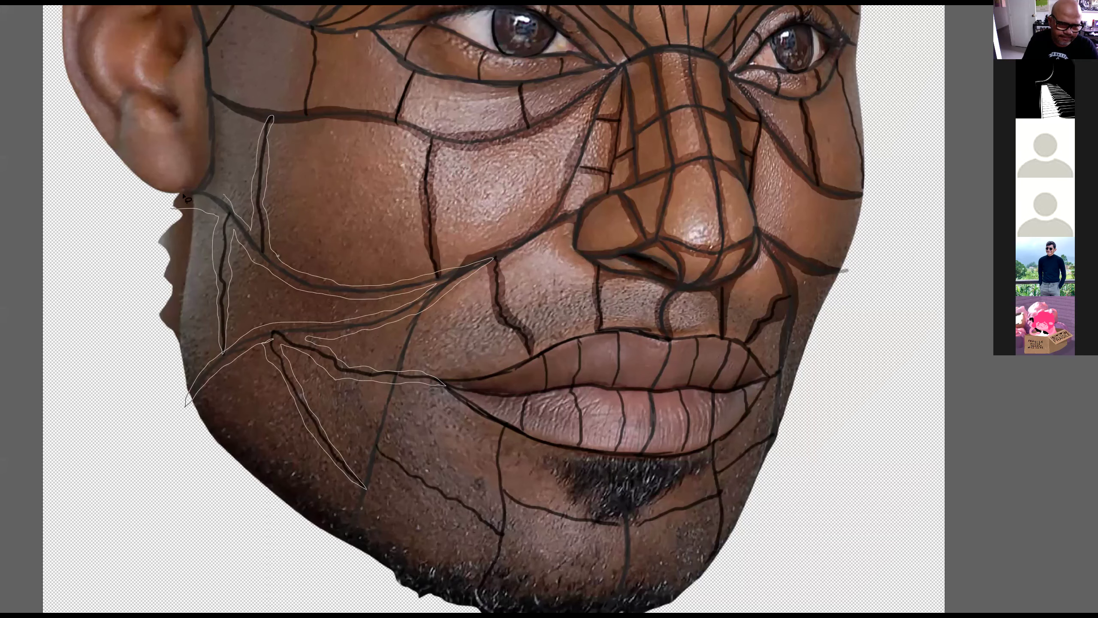
pyautogui.moveTo(175, 209); pyautogui.dragTo(177, 210)
# Copy the selected lower-cheek and jaw strips from Capa 1 copia to a new layer and darken them with the last Curves settings
pyautogui.press('Tab')
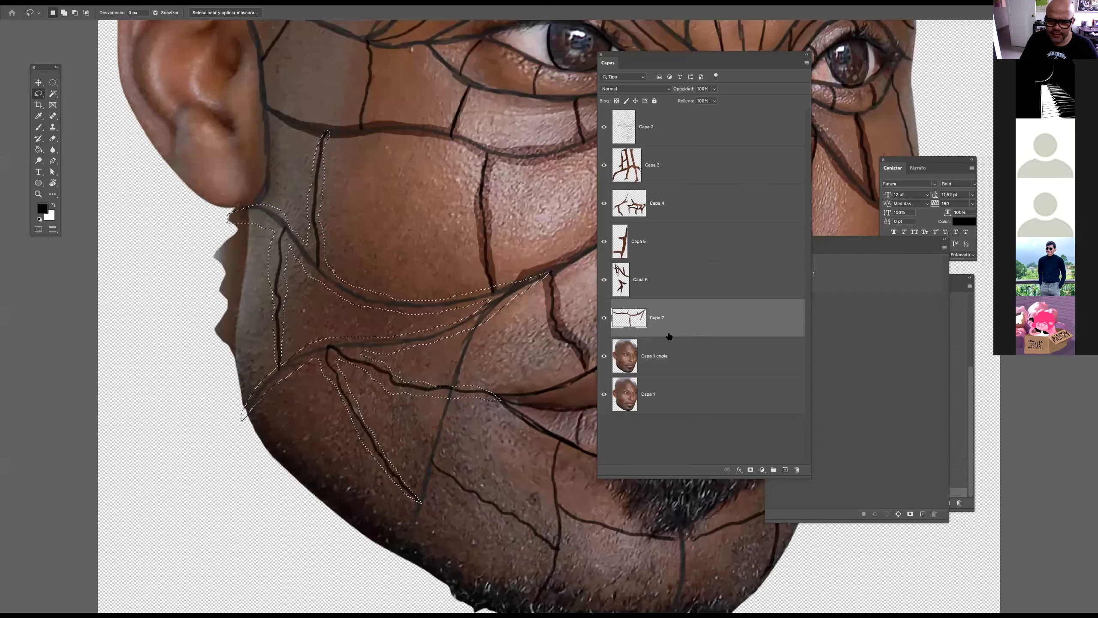
pyautogui.click(663, 367)
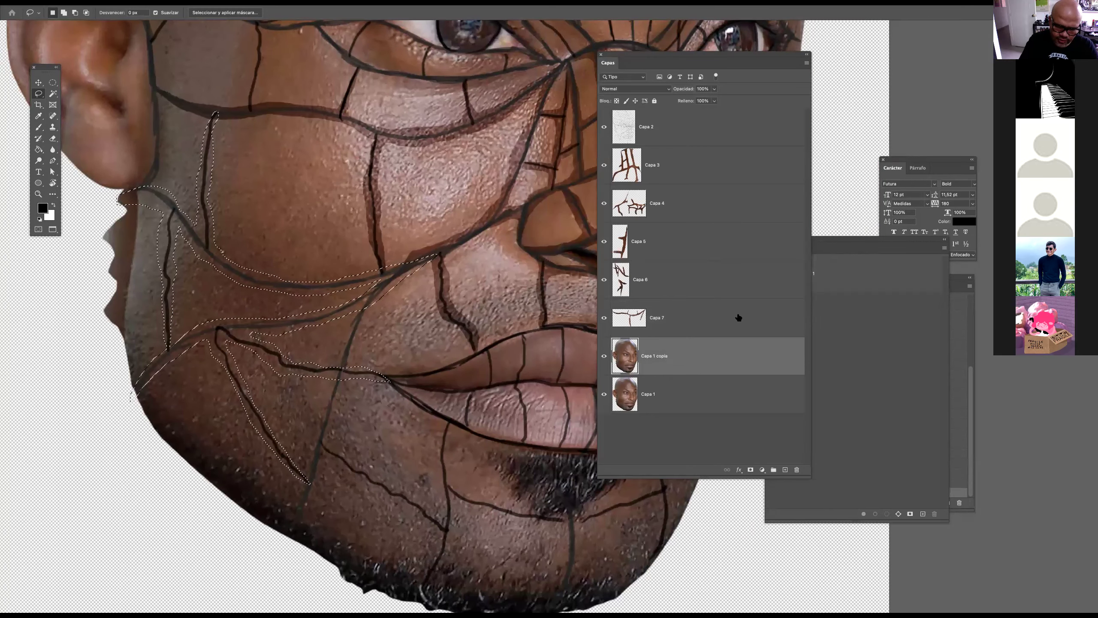
pyautogui.hotkey('ctrl', 'j')
pyautogui.hotkey('ctrl', 'm')
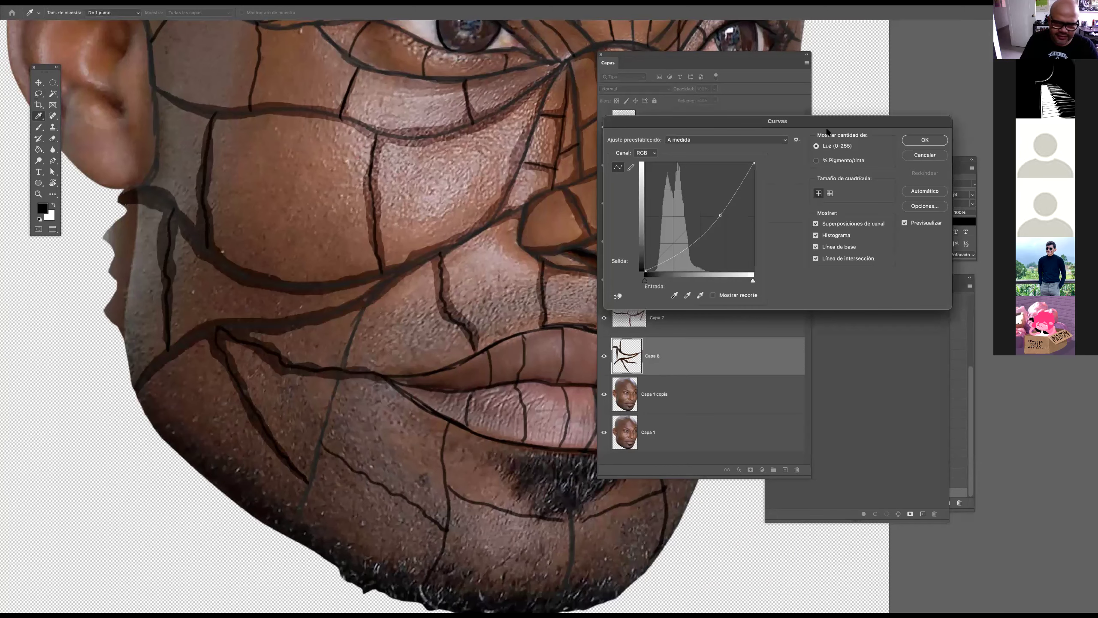
pyautogui.click(923, 140)
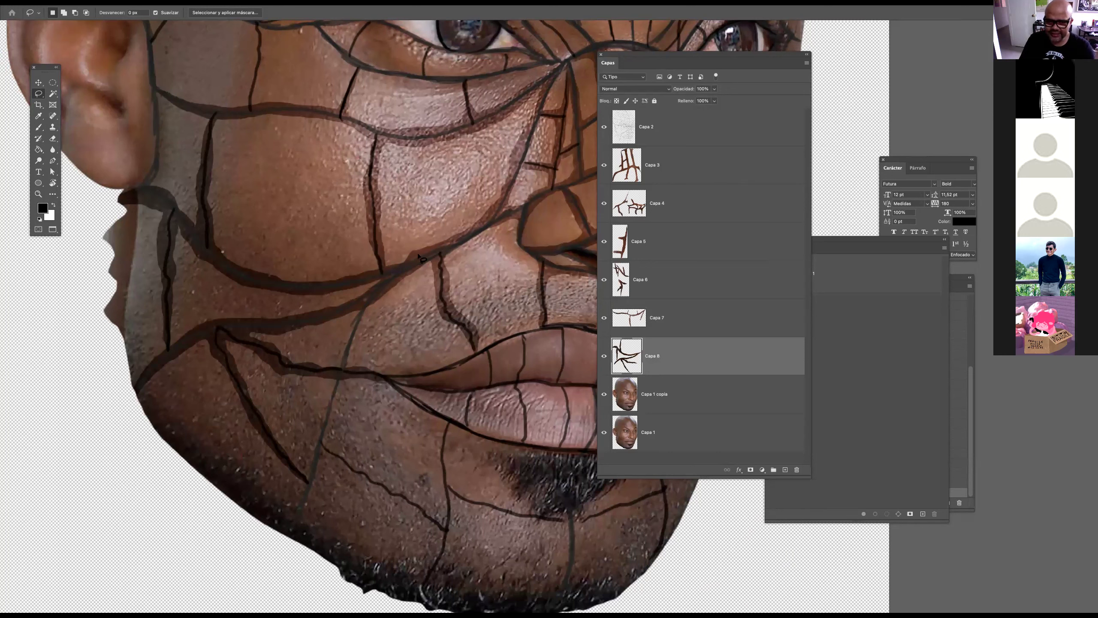
# Select narrow Lasso areas along the crack lines running from the near cheek down to the jaw and across the near side of the chin
pyautogui.moveTo(397, 236); pyautogui.dragTo(366, 228)
pyautogui.moveTo(426, 327); pyautogui.dragTo(436, 376)
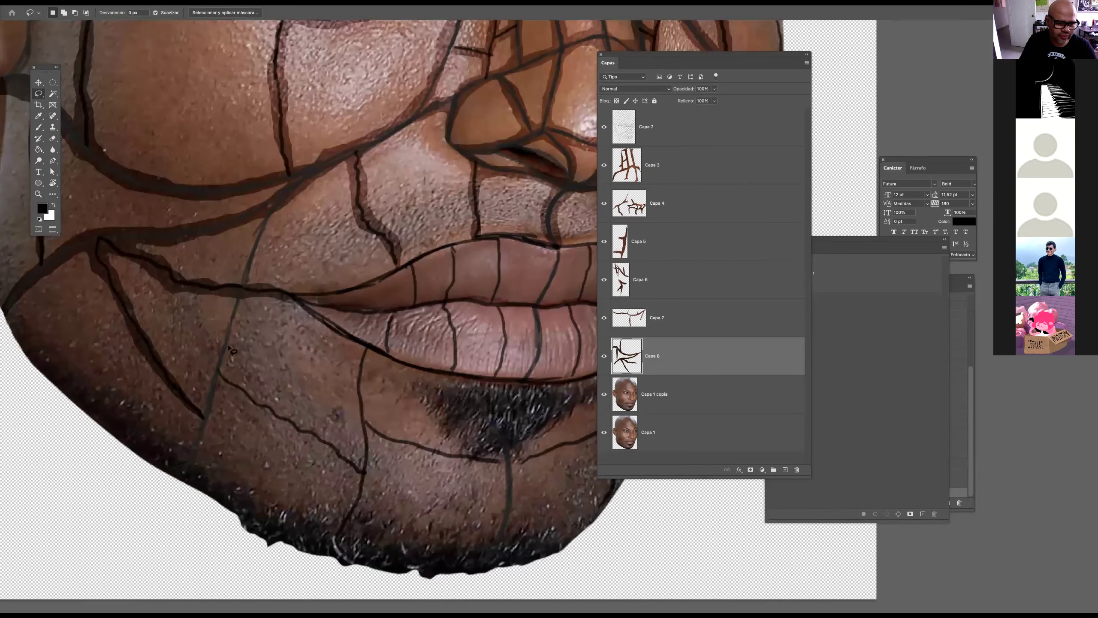
pyautogui.moveTo(278, 321); pyautogui.dragTo(474, 324)
pyautogui.moveTo(429, 294)
pyautogui.mouseDown()
pyautogui.moveTo(372, 481)
pyautogui.moveTo(397, 454)
pyautogui.moveTo(419, 387)
pyautogui.moveTo(469, 427)
pyautogui.mouseUp()
pyautogui.moveTo(522, 461); pyautogui.dragTo(551, 478)
pyautogui.moveTo(534, 577); pyautogui.dragTo(570, 457)
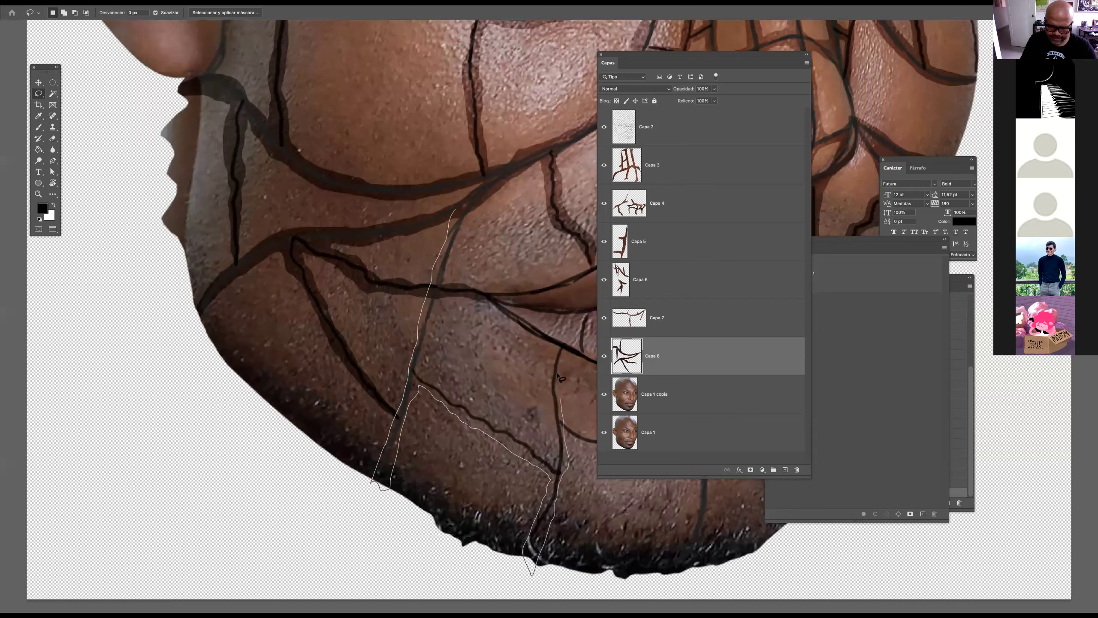
pyautogui.moveTo(564, 351)
pyautogui.mouseDown()
pyautogui.moveTo(550, 385)
pyautogui.moveTo(559, 454)
pyautogui.mouseUp()
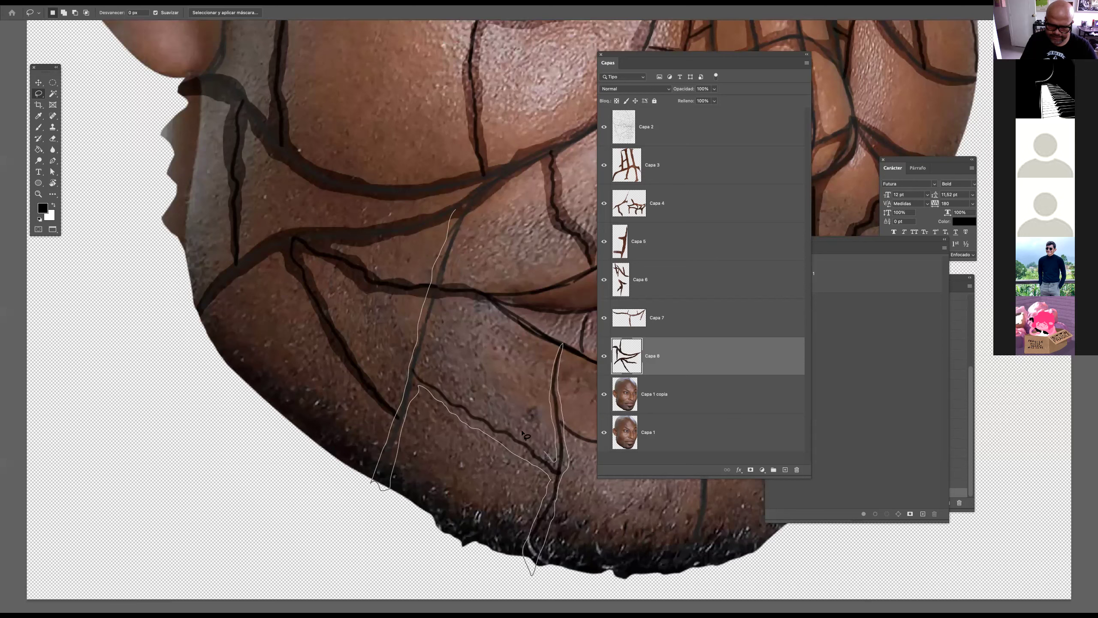
pyautogui.moveTo(482, 408)
pyautogui.mouseDown()
pyautogui.moveTo(437, 385)
pyautogui.moveTo(440, 308)
pyautogui.moveTo(480, 198)
pyautogui.moveTo(462, 209)
pyautogui.mouseUp()
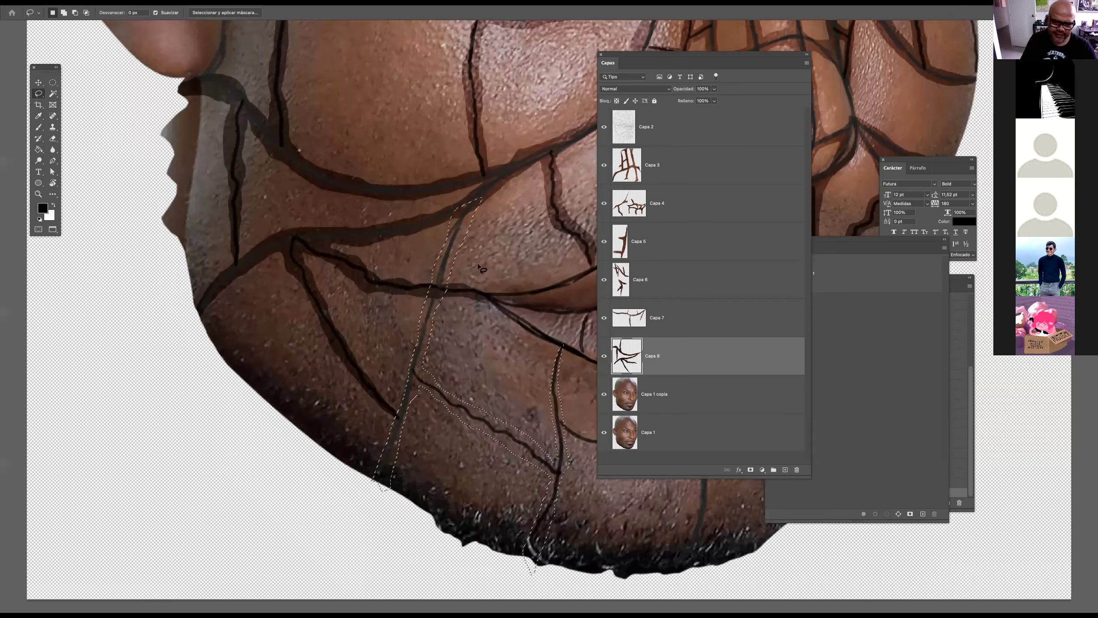
# Add the crack lines across the middle and far side of the chin and beside the far mouth corner to the Lasso selection
pyautogui.press('Tab')
pyautogui.moveTo(499, 338); pyautogui.dragTo(216, 282)
pyautogui.moveTo(279, 371)
pyautogui.mouseDown()
pyautogui.moveTo(406, 405)
pyautogui.moveTo(408, 473)
pyautogui.moveTo(434, 404)
pyautogui.moveTo(512, 372)
pyautogui.moveTo(520, 437)
pyautogui.moveTo(538, 328)
pyautogui.moveTo(587, 284)
pyautogui.moveTo(540, 308)
pyautogui.moveTo(525, 293)
pyautogui.moveTo(508, 354)
pyautogui.moveTo(444, 375)
pyautogui.moveTo(424, 377)
pyautogui.moveTo(427, 325)
pyautogui.moveTo(417, 313)
pyautogui.moveTo(412, 383)
pyautogui.moveTo(278, 371)
pyautogui.mouseUp()
pyautogui.moveTo(586, 280)
pyautogui.mouseDown()
pyautogui.moveTo(604, 153)
pyautogui.moveTo(605, 253)
pyautogui.moveTo(588, 302)
pyautogui.moveTo(590, 292)
pyautogui.mouseUp()
# Add narrow areas along the crack lines of the lower and upper lips to the Lasso selection
pyautogui.moveTo(207, 226); pyautogui.dragTo(292, 255)
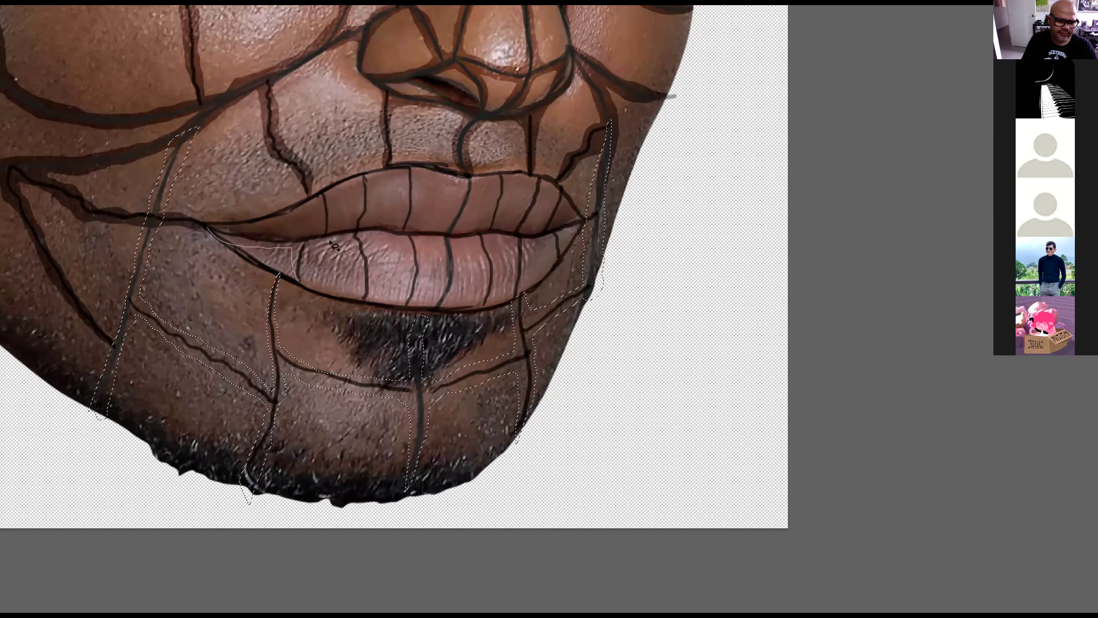
pyautogui.moveTo(368, 279)
pyautogui.mouseDown()
pyautogui.moveTo(373, 239)
pyautogui.moveTo(402, 244)
pyautogui.moveTo(403, 298)
pyautogui.moveTo(418, 246)
pyautogui.moveTo(435, 245)
pyautogui.moveTo(438, 302)
pyautogui.moveTo(459, 246)
pyautogui.moveTo(473, 245)
pyautogui.moveTo(485, 258)
pyautogui.moveTo(484, 300)
pyautogui.mouseUp()
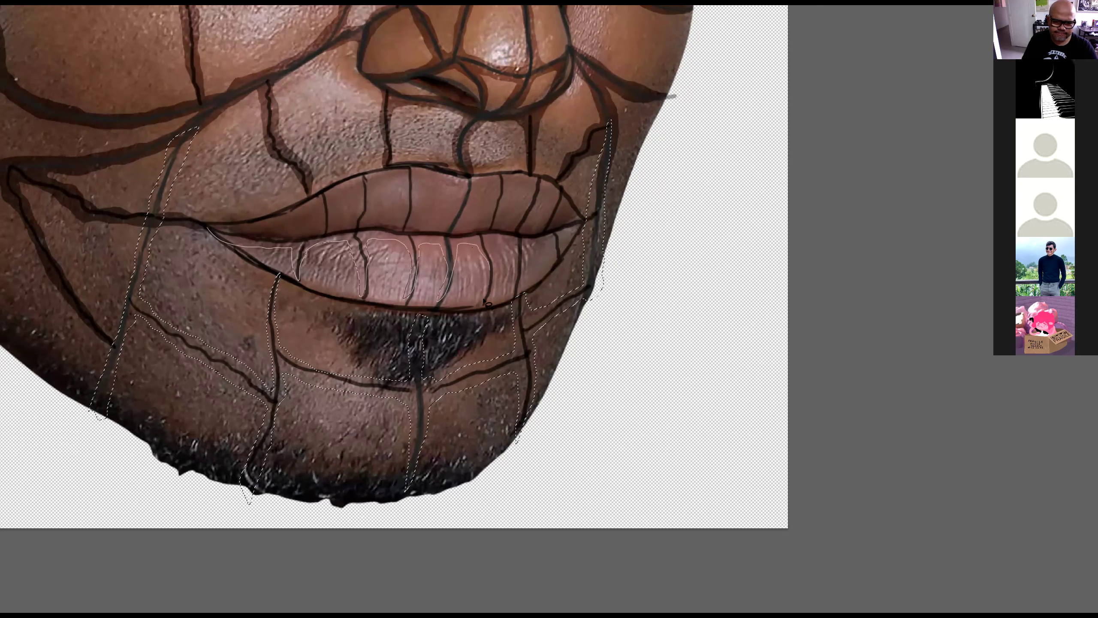
pyautogui.moveTo(496, 254)
pyautogui.mouseDown()
pyautogui.moveTo(519, 291)
pyautogui.moveTo(532, 245)
pyautogui.moveTo(546, 241)
pyautogui.moveTo(560, 261)
pyautogui.moveTo(560, 237)
pyautogui.moveTo(586, 222)
pyautogui.moveTo(559, 224)
pyautogui.moveTo(560, 210)
pyautogui.moveTo(543, 232)
pyautogui.moveTo(528, 232)
pyautogui.moveTo(540, 179)
pyautogui.moveTo(523, 221)
pyautogui.moveTo(498, 224)
pyautogui.moveTo(503, 179)
pyautogui.moveTo(490, 218)
pyautogui.moveTo(460, 227)
pyautogui.moveTo(473, 179)
pyautogui.mouseUp()
pyautogui.moveTo(455, 223)
pyautogui.mouseDown()
pyautogui.moveTo(415, 218)
pyautogui.moveTo(415, 178)
pyautogui.moveTo(402, 225)
pyautogui.moveTo(373, 224)
pyautogui.moveTo(368, 188)
pyautogui.moveTo(326, 199)
pyautogui.moveTo(290, 242)
pyautogui.moveTo(215, 233)
pyautogui.moveTo(305, 223)
pyautogui.mouseUp()
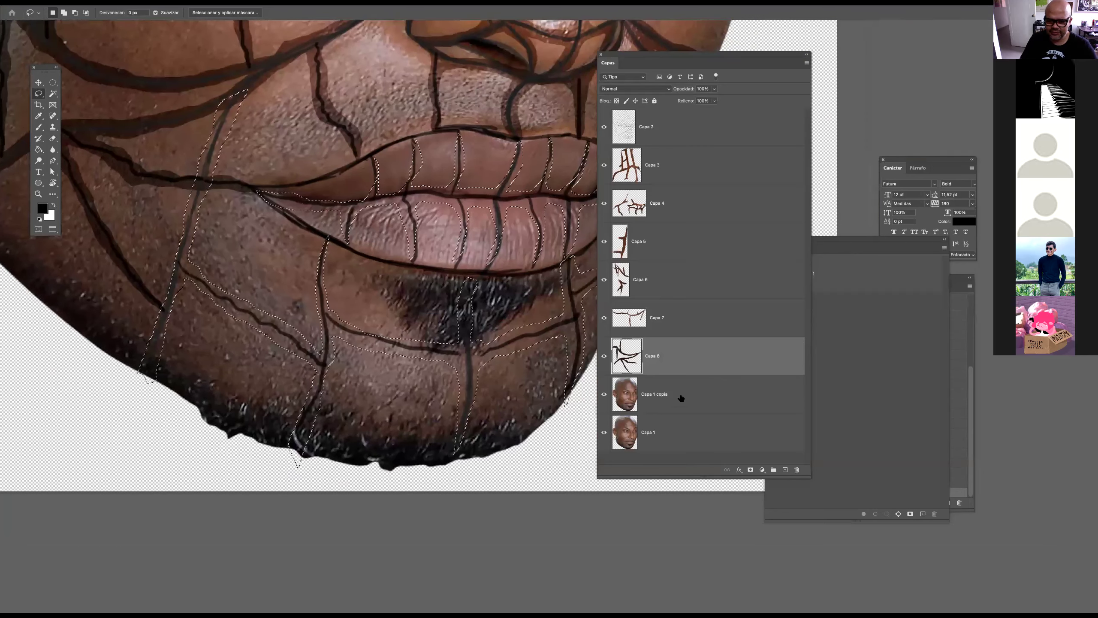
# Copy the selected chin and lip strips from Capa 1 copia to a new layer and darken them with the last Curves settings
pyautogui.click(679, 402)
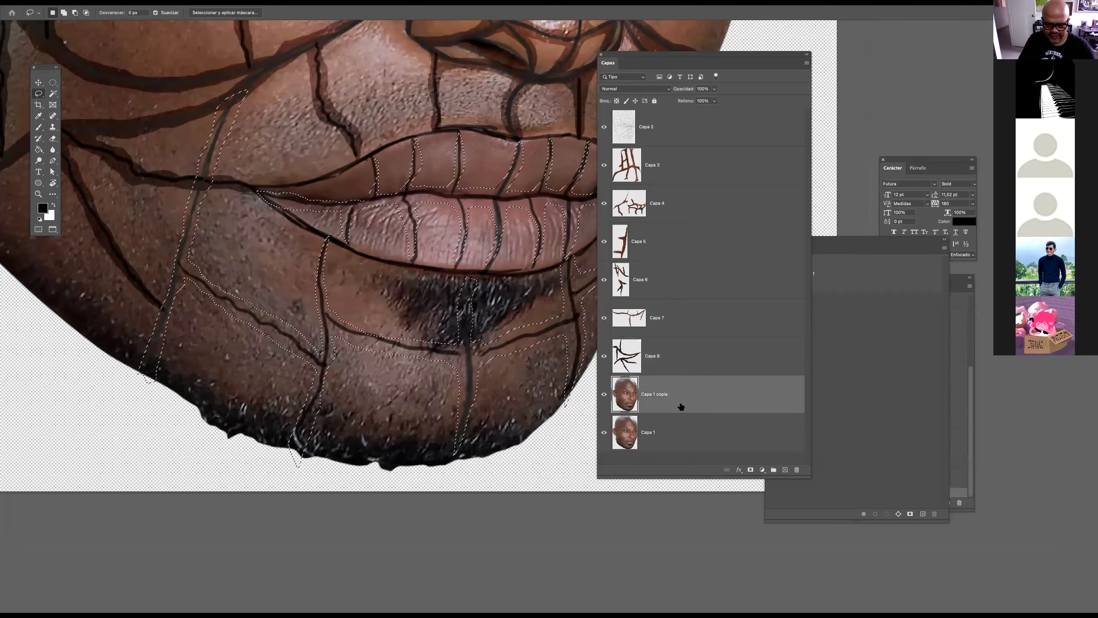
pyautogui.hotkey('ctrl', 'j')
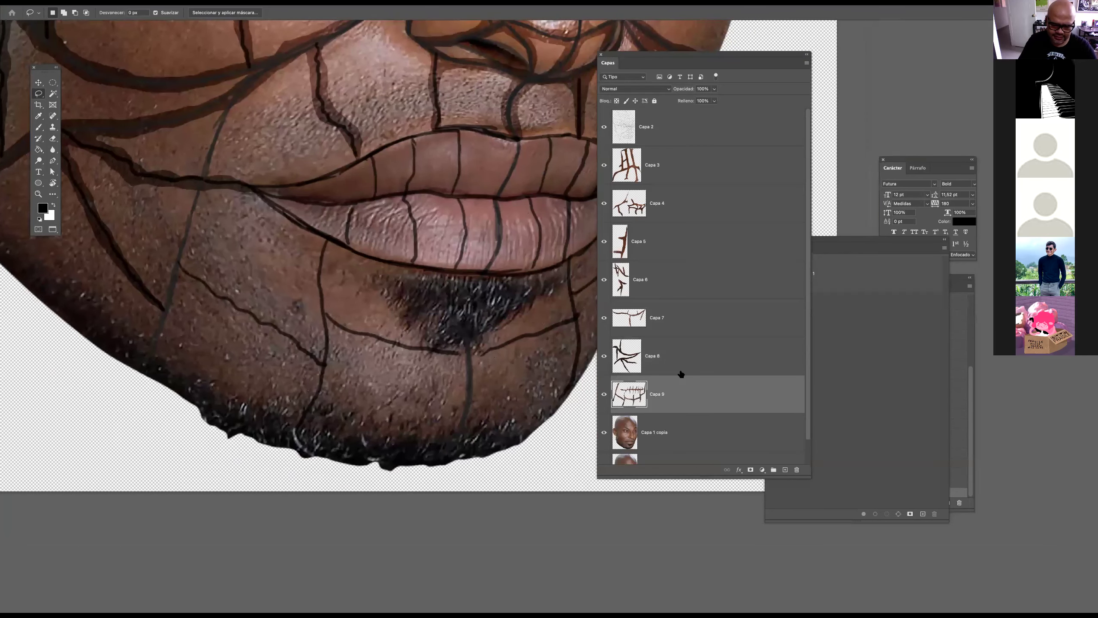
pyautogui.hotkey('ctrl', 'alt', 'm')
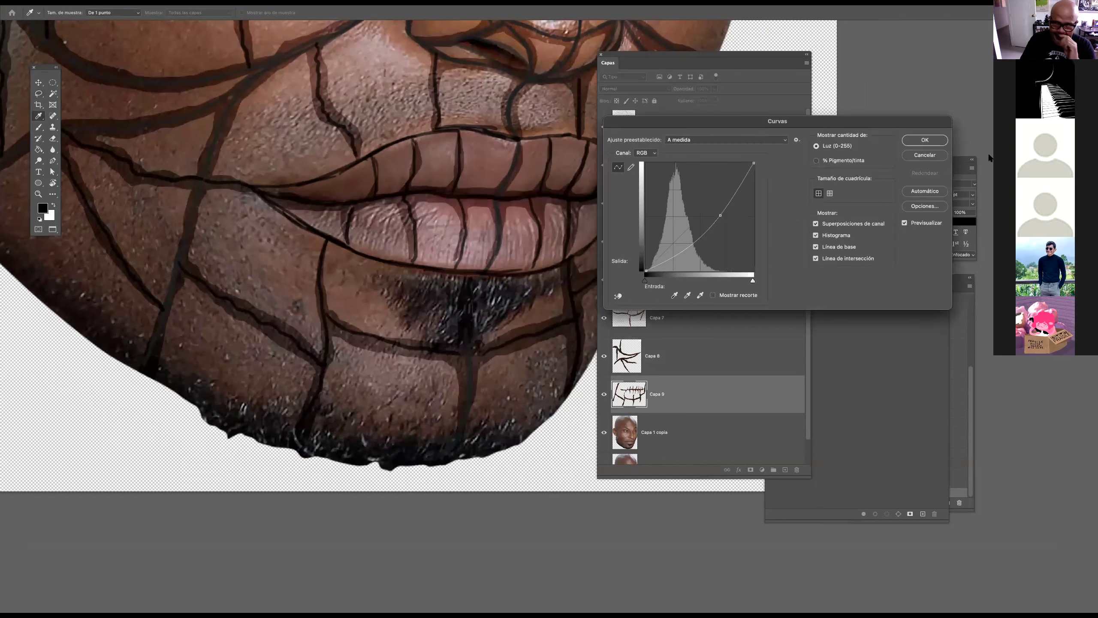
pyautogui.click(938, 141)
pyautogui.press('l')
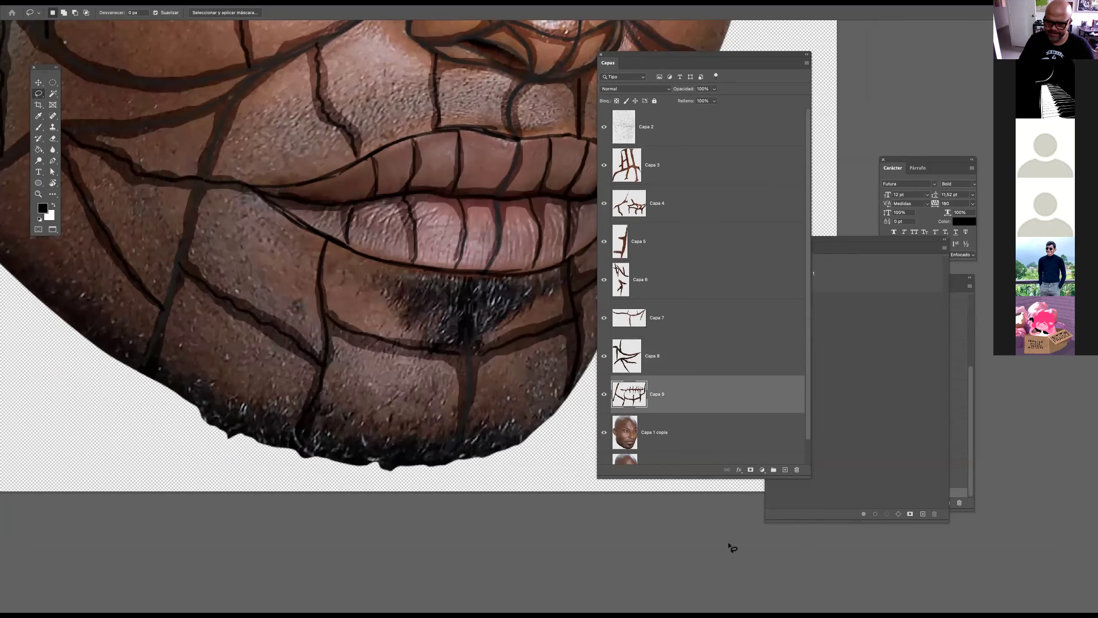
# Select narrow Lasso areas along the crack lines of the near temple, between the ear and the outer eye corner
pyautogui.press('super+0')
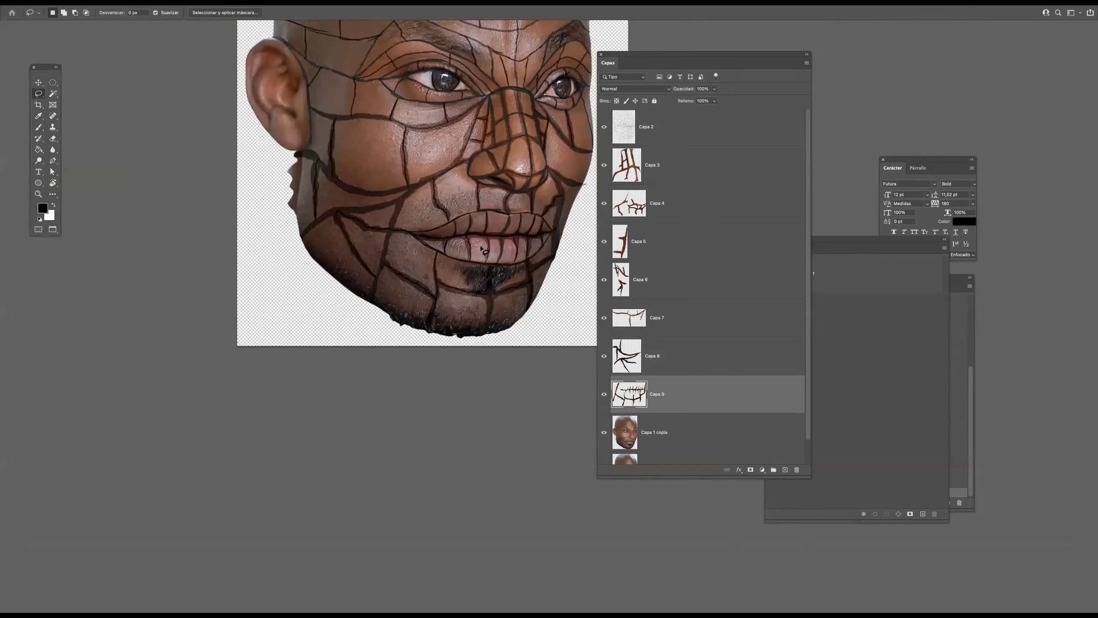
pyautogui.press('Tab')
pyautogui.press('super+plus')
pyautogui.press('super+plus')
pyautogui.press('super+plus')
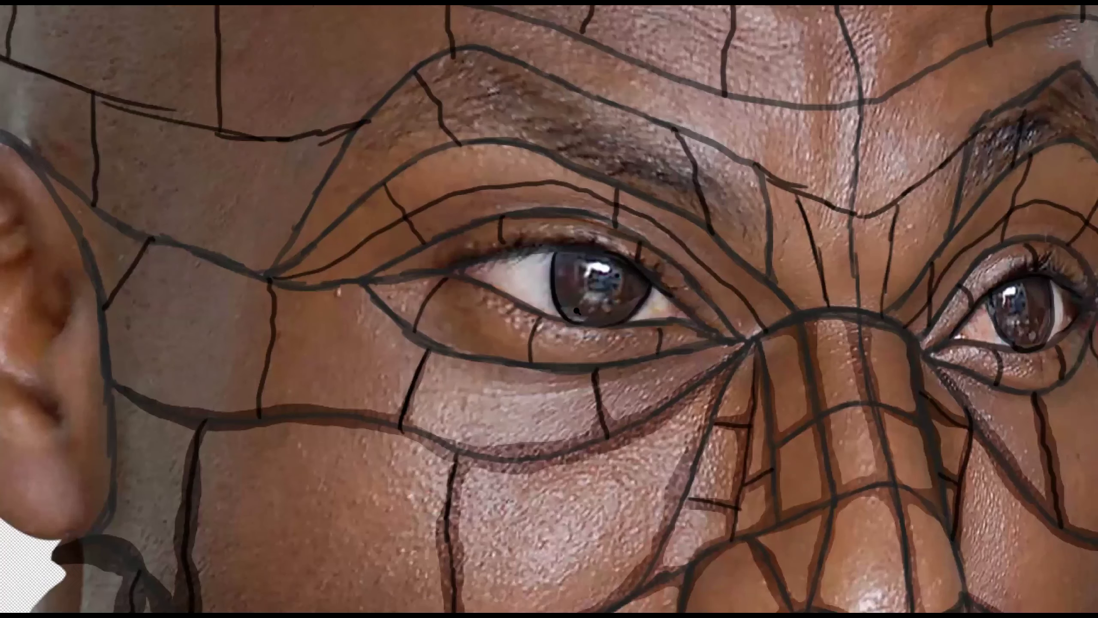
pyautogui.press('super+minus')
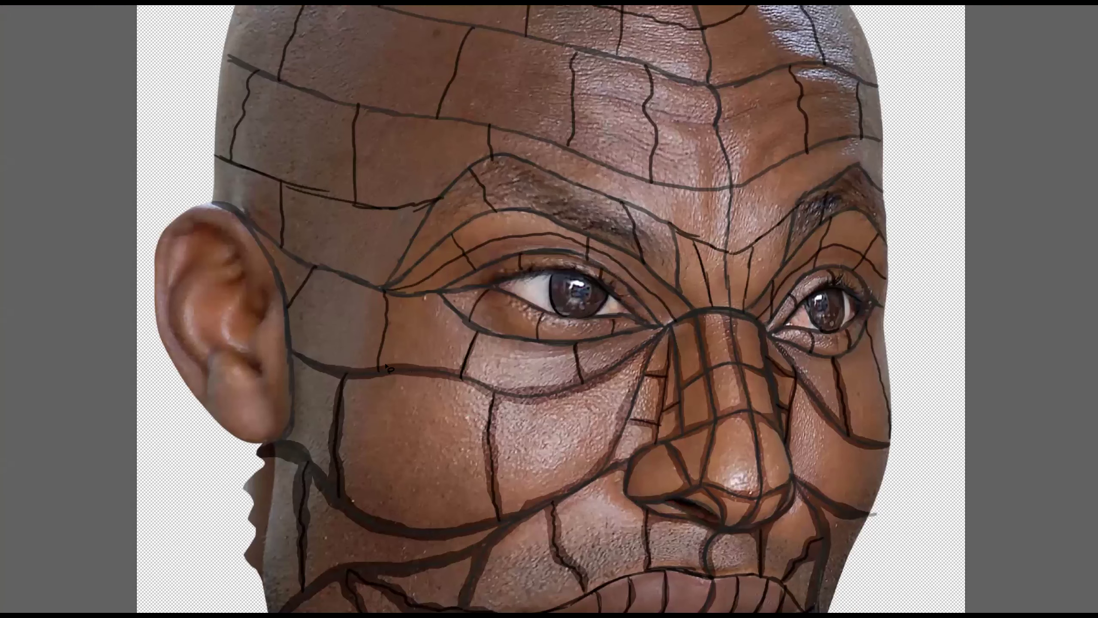
pyautogui.moveTo(388, 366)
pyautogui.mouseDown()
pyautogui.moveTo(393, 298)
pyautogui.moveTo(376, 373)
pyautogui.moveTo(388, 367)
pyautogui.mouseUp()
pyautogui.press('Tab')
pyautogui.moveTo(317, 290); pyautogui.dragTo(286, 321)
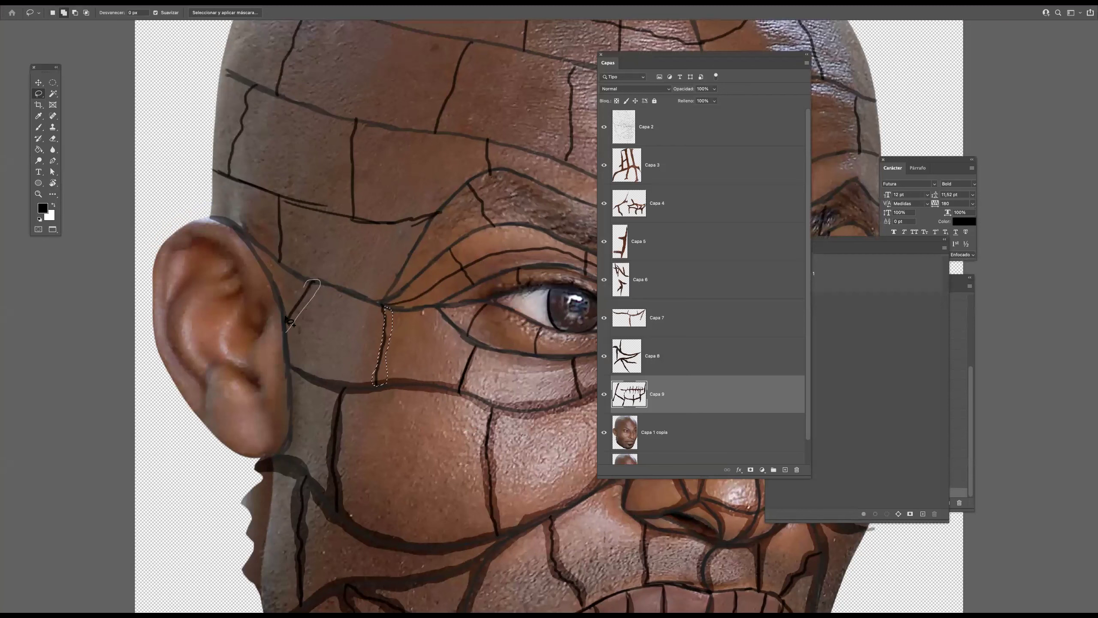
pyautogui.moveTo(248, 246)
pyautogui.mouseDown()
pyautogui.moveTo(290, 279)
pyautogui.moveTo(384, 305)
pyautogui.moveTo(324, 278)
pyautogui.moveTo(290, 237)
pyautogui.moveTo(282, 203)
pyautogui.moveTo(269, 247)
pyautogui.moveTo(213, 217)
pyautogui.moveTo(250, 254)
pyautogui.mouseUp()
pyautogui.press('Tab')
pyautogui.hscroll(5, 330, 297)
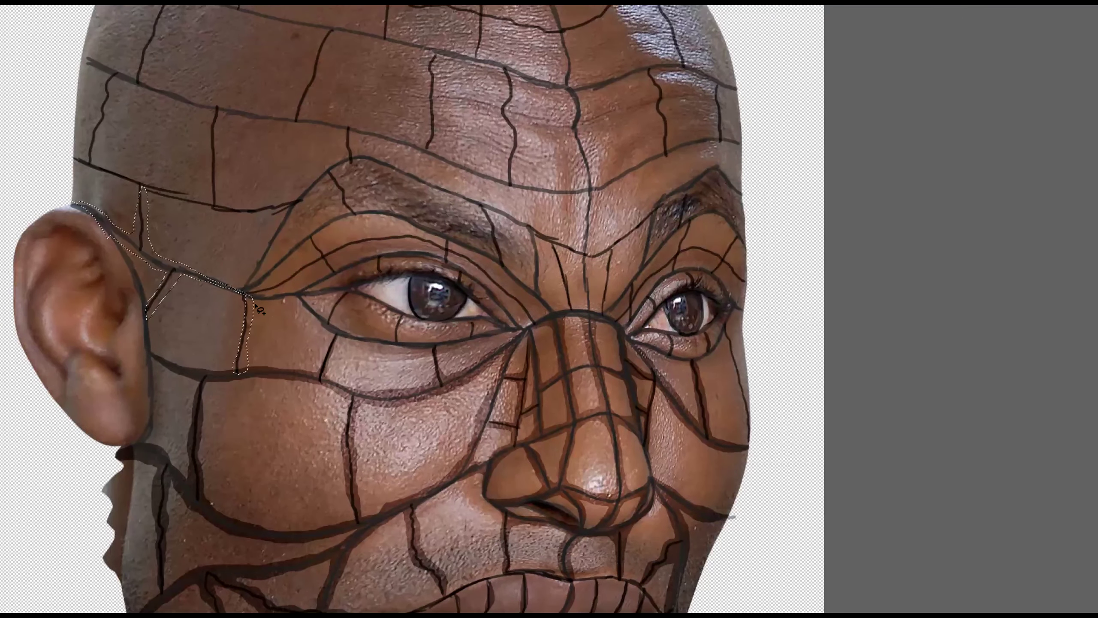
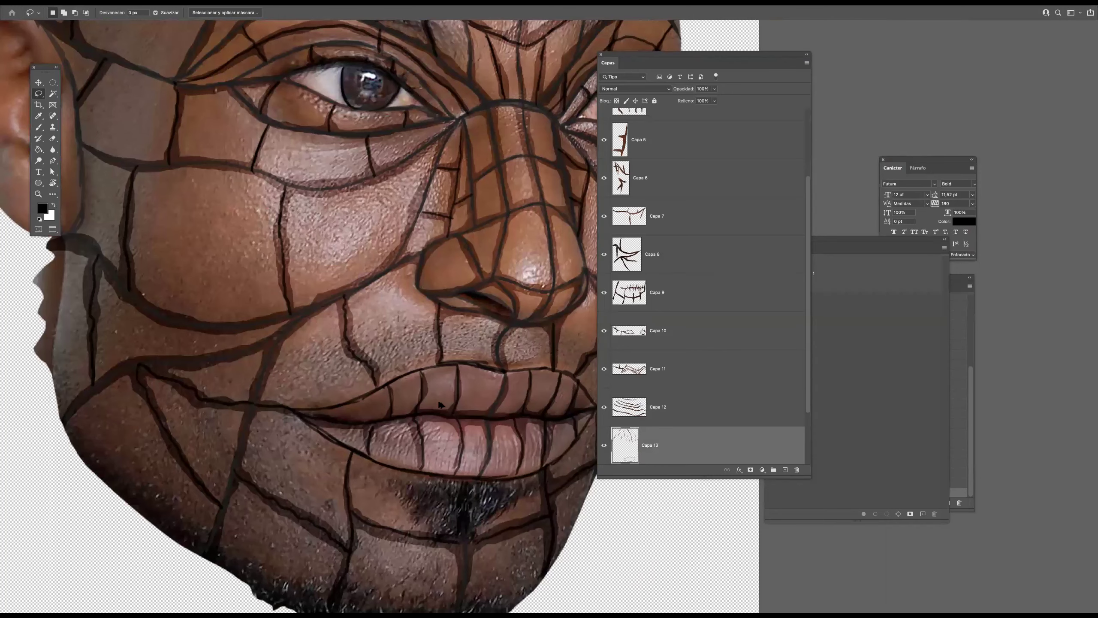
# Darken the copied strips on Capa 13 with the last Curves settings
pyautogui.press('super+m')
pyautogui.press('super+0')
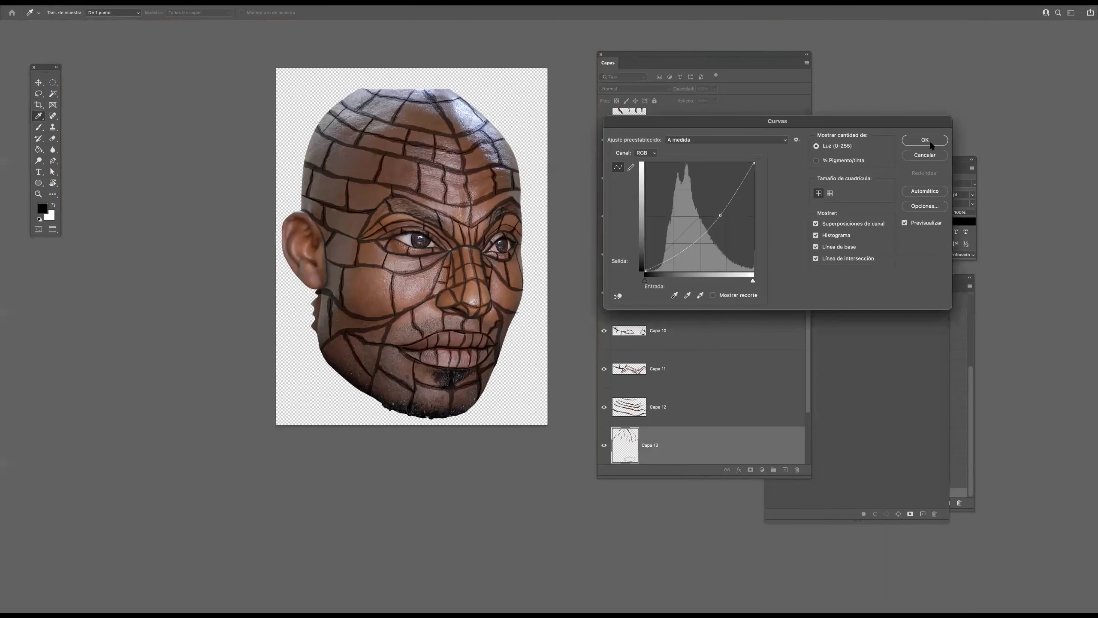
pyautogui.click(925, 140)
# Merge all the crack strip layers from Capa 3 through Capa 13 into one layer
pyautogui.moveTo(809, 272); pyautogui.dragTo(807, 182)
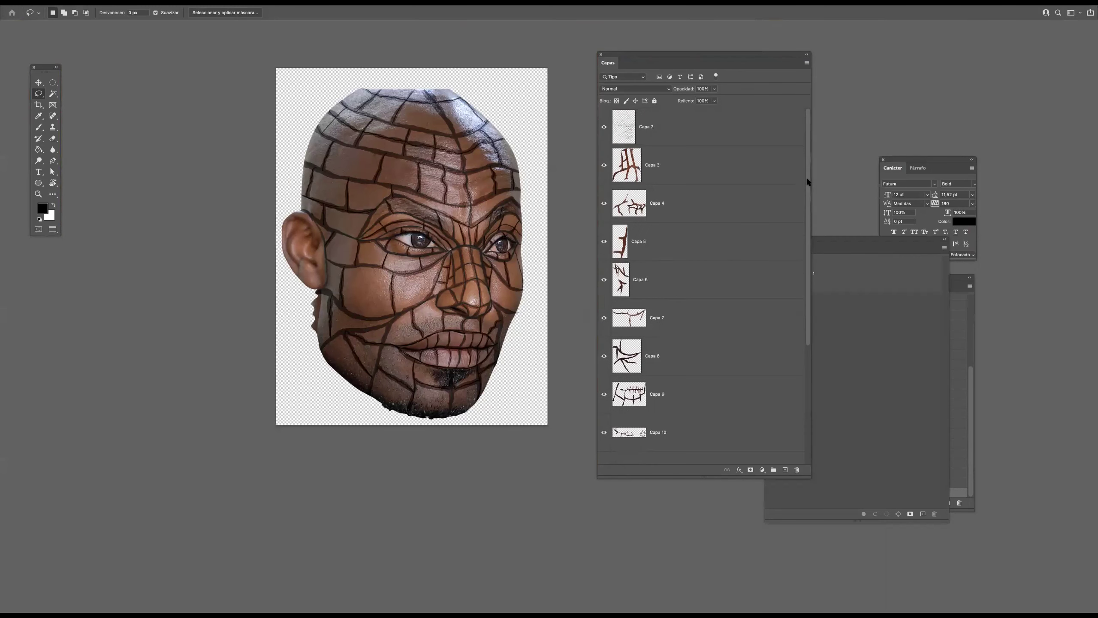
pyautogui.keyDown('shift'); pyautogui.click(682, 176); pyautogui.keyUp('shift')
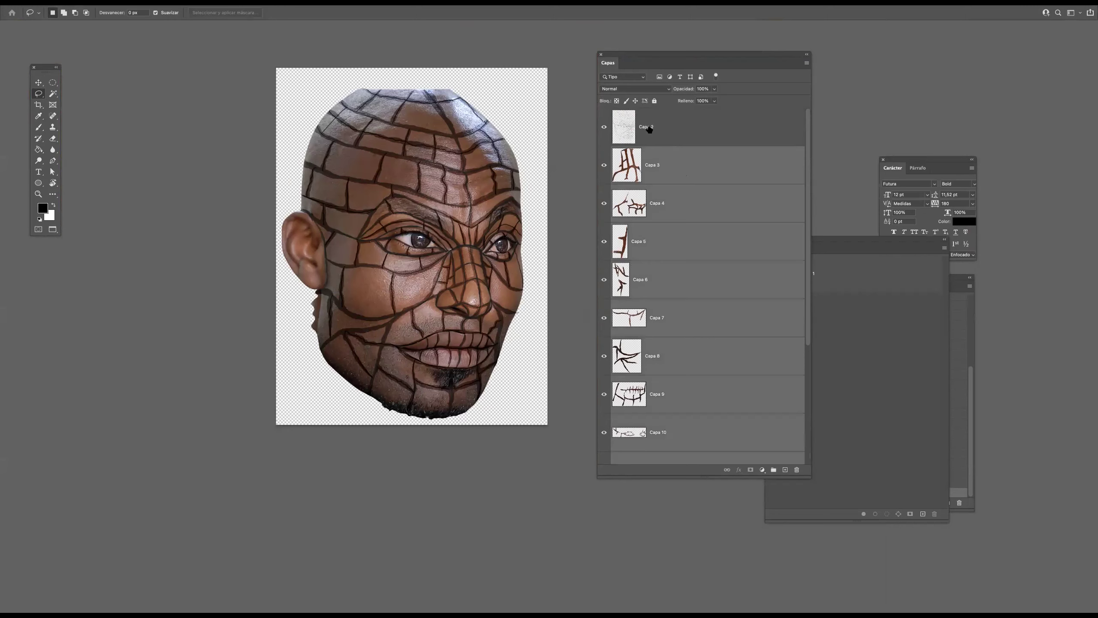
pyautogui.press('super+e')
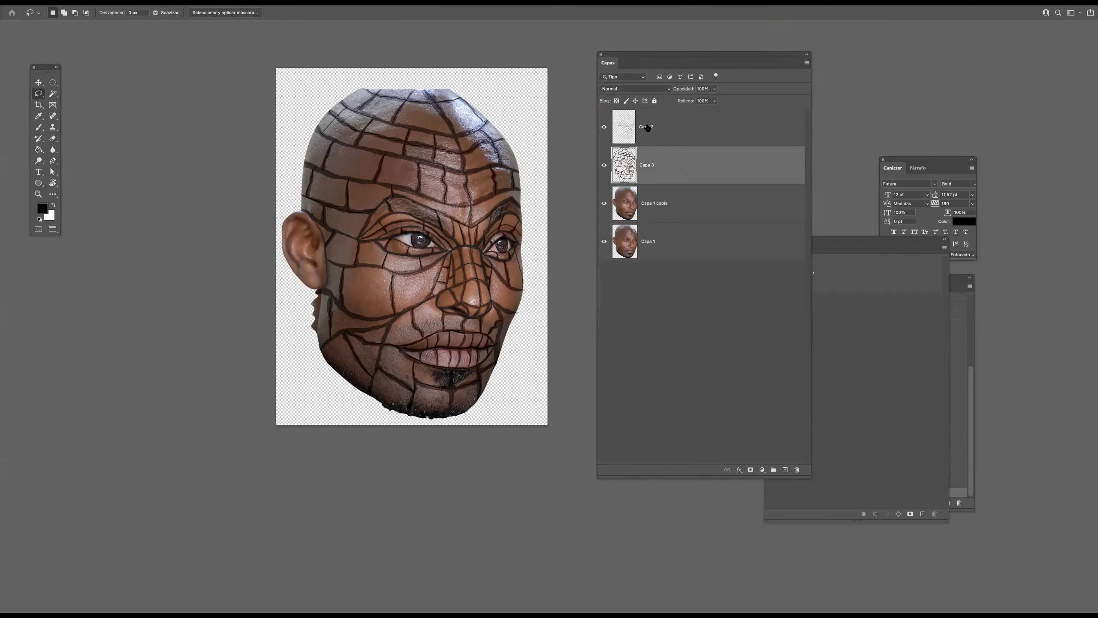
# Rename the Capa 2 layer as dibujo
pyautogui.doubleClick(650, 127)
pyautogui.write('dibujo')
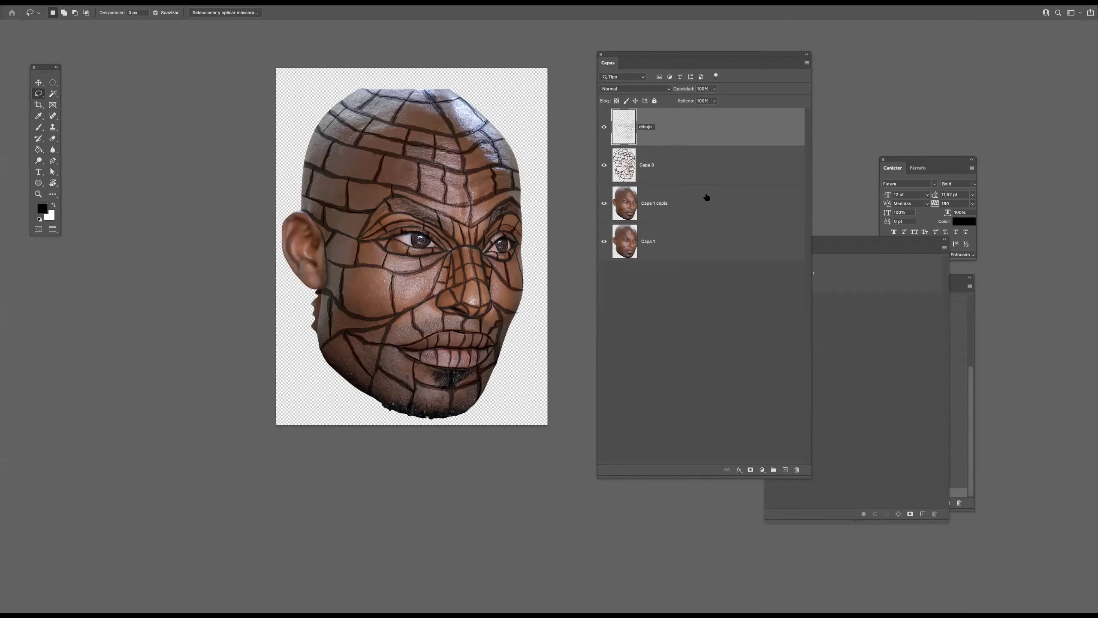
pyautogui.click(693, 126)
# Compare the image with and without the dibujo layer, and hide Capa 1 copia and Capa 1 to inspect the crack strips alone
pyautogui.click(604, 128)
pyautogui.click(604, 127)
pyautogui.click(605, 127)
pyautogui.click(604, 127)
pyautogui.click(604, 203)
pyautogui.click(603, 242)
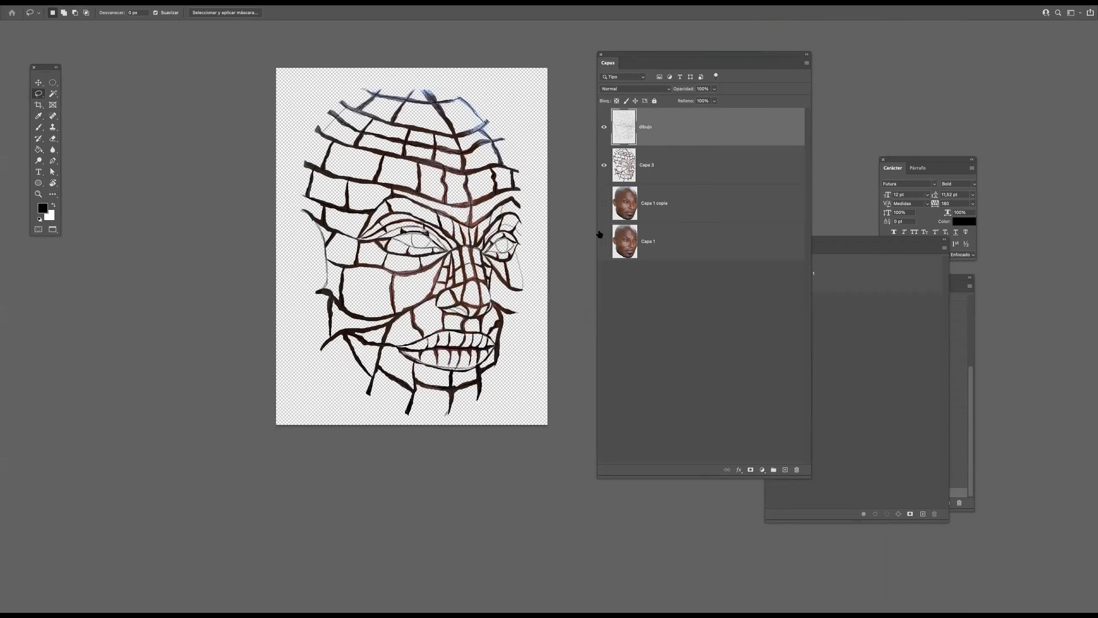
pyautogui.moveTo(489, 200); pyautogui.dragTo(501, 260)
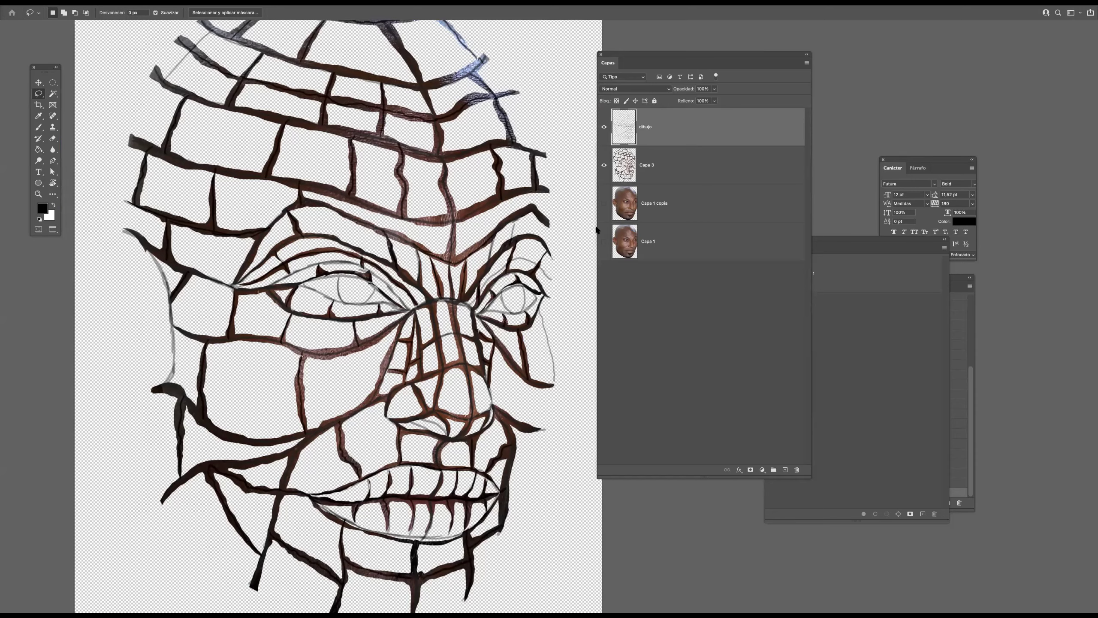
# Show Capa 1 copia and select narrow Lasso areas on it along the near eye's lower lid line and iris edge
pyautogui.click(604, 203)
pyautogui.click(655, 212)
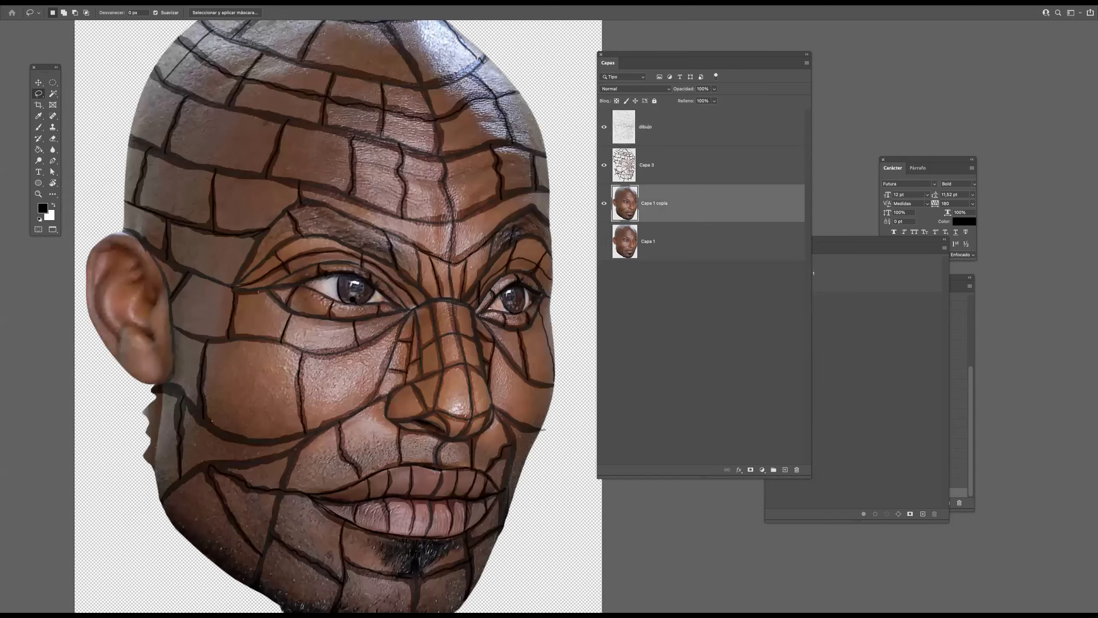
pyautogui.scroll(1, 305, 286)
pyautogui.moveTo(344, 292); pyautogui.dragTo(420, 384)
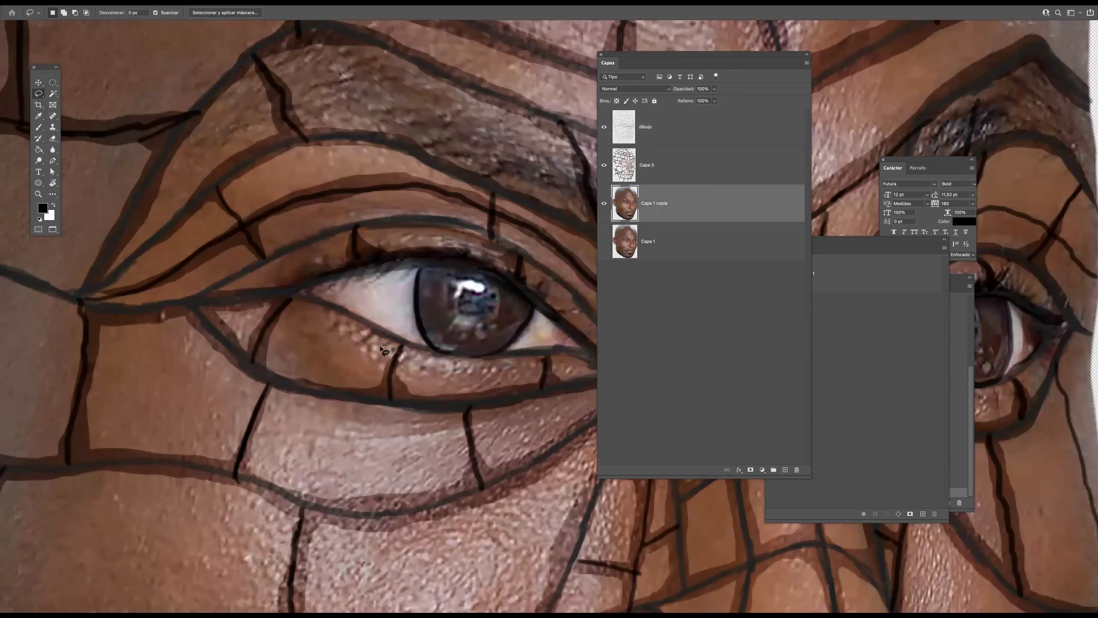
pyautogui.moveTo(253, 357); pyautogui.dragTo(210, 353)
pyautogui.hscroll(3, 140, 318)
pyautogui.moveTo(113, 304)
pyautogui.mouseDown()
pyautogui.moveTo(251, 355)
pyautogui.moveTo(447, 364)
pyautogui.moveTo(281, 355)
pyautogui.moveTo(177, 308)
pyautogui.moveTo(113, 301)
pyautogui.mouseUp()
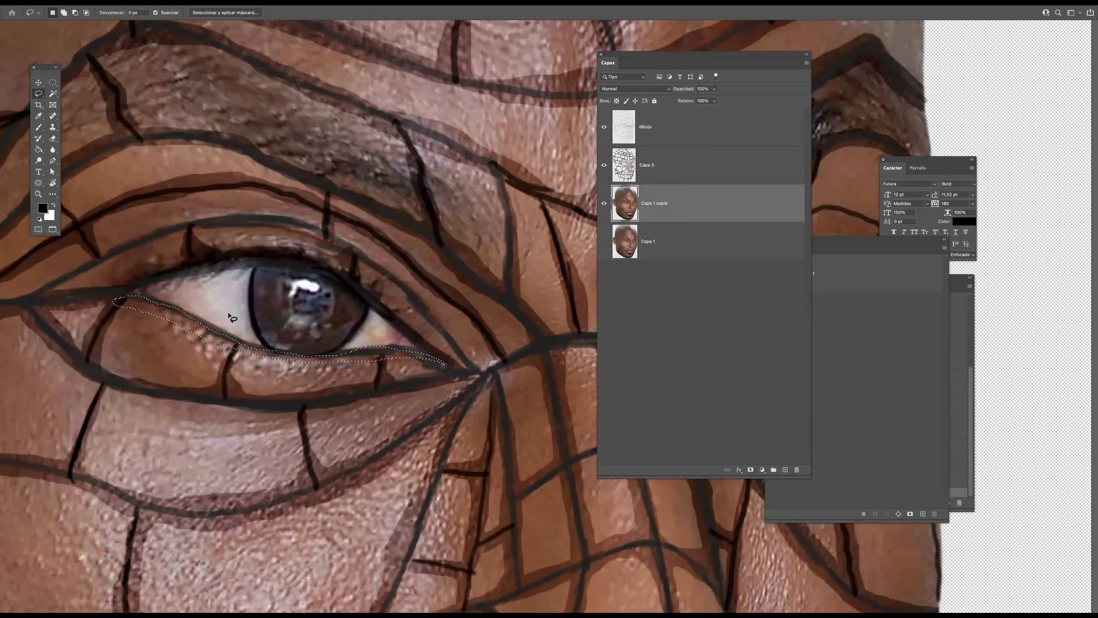
pyautogui.moveTo(283, 356)
pyautogui.mouseDown()
pyautogui.moveTo(256, 272)
pyautogui.moveTo(279, 354)
pyautogui.moveTo(328, 353)
pyautogui.moveTo(318, 351)
pyautogui.moveTo(359, 304)
pyautogui.moveTo(372, 308)
pyautogui.moveTo(375, 353)
pyautogui.mouseUp()
pyautogui.hscroll(10, 389, 368)
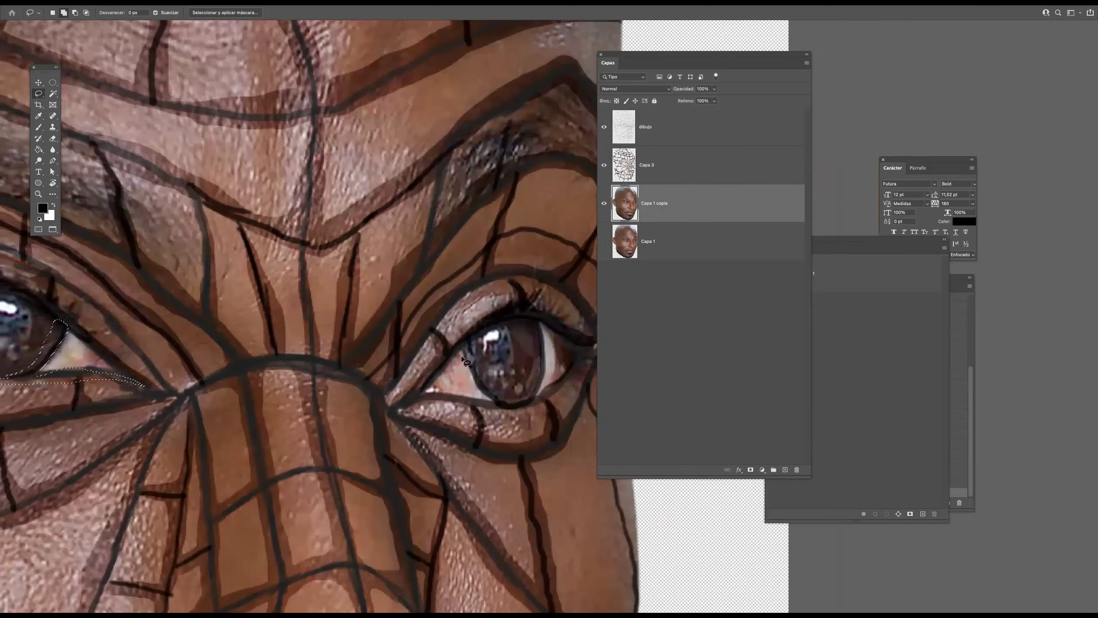
# Add narrow areas along the far eye's lower lid line and iris edge to the Lasso selection
pyautogui.moveTo(398, 409)
pyautogui.mouseDown()
pyautogui.moveTo(491, 413)
pyautogui.moveTo(574, 380)
pyautogui.moveTo(560, 367)
pyautogui.moveTo(519, 397)
pyautogui.moveTo(404, 405)
pyautogui.mouseUp()
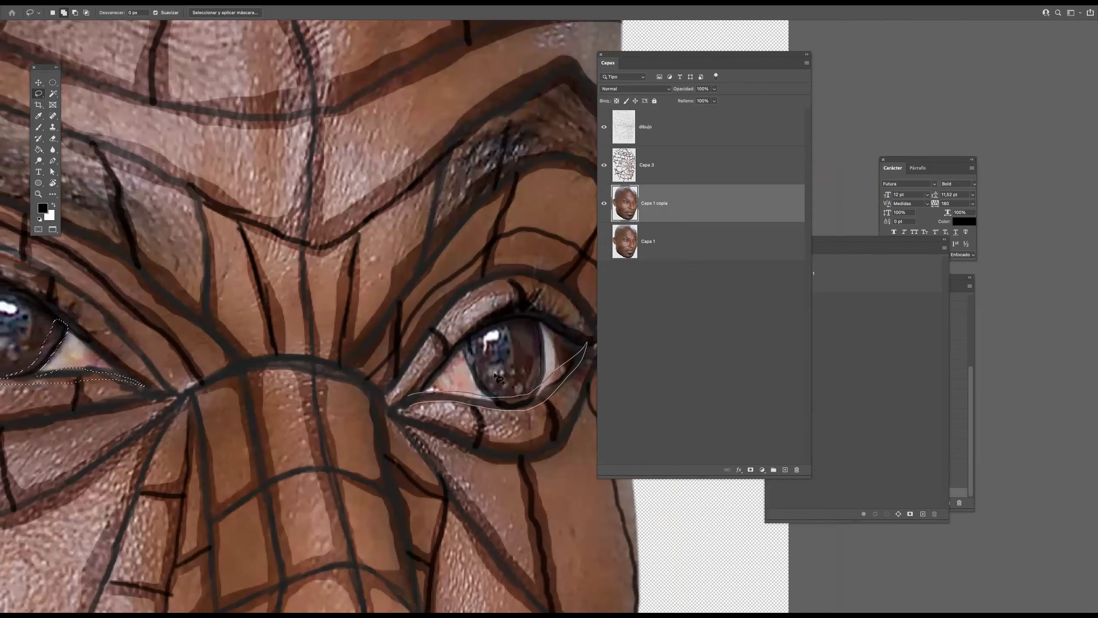
pyautogui.moveTo(479, 339)
pyautogui.mouseDown()
pyautogui.moveTo(484, 394)
pyautogui.moveTo(506, 398)
pyautogui.moveTo(532, 389)
pyautogui.moveTo(531, 333)
pyautogui.moveTo(536, 395)
pyautogui.mouseUp()
pyautogui.press('super+minus')
pyautogui.press('super+minus')
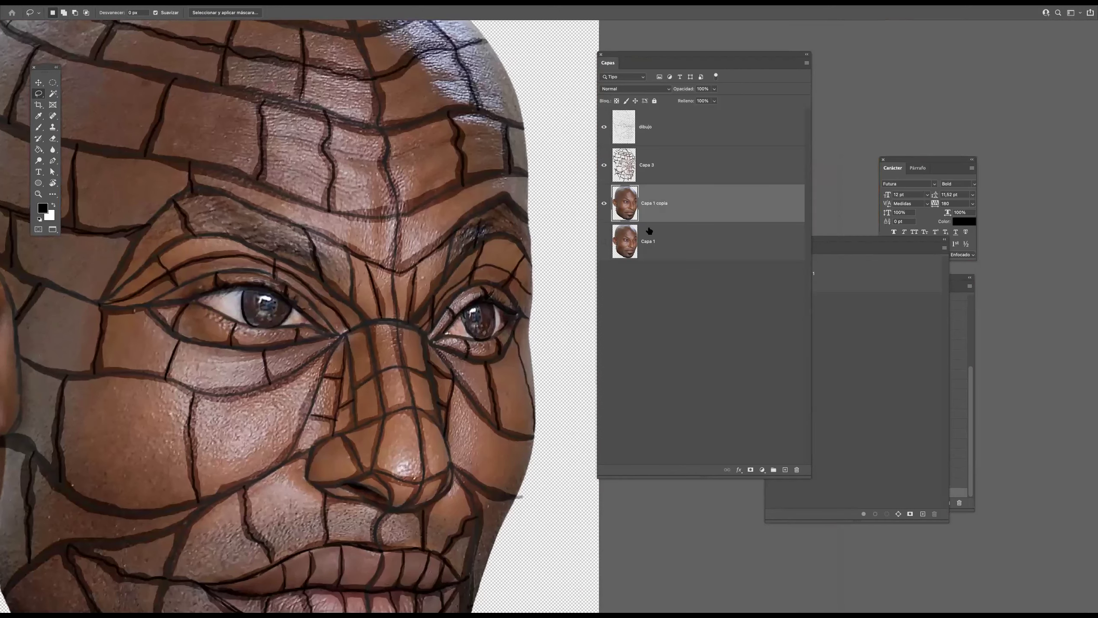
# Check the near eye for missing strips without the face layer and add its upper lid line to the Lasso selection
pyautogui.click(604, 203)
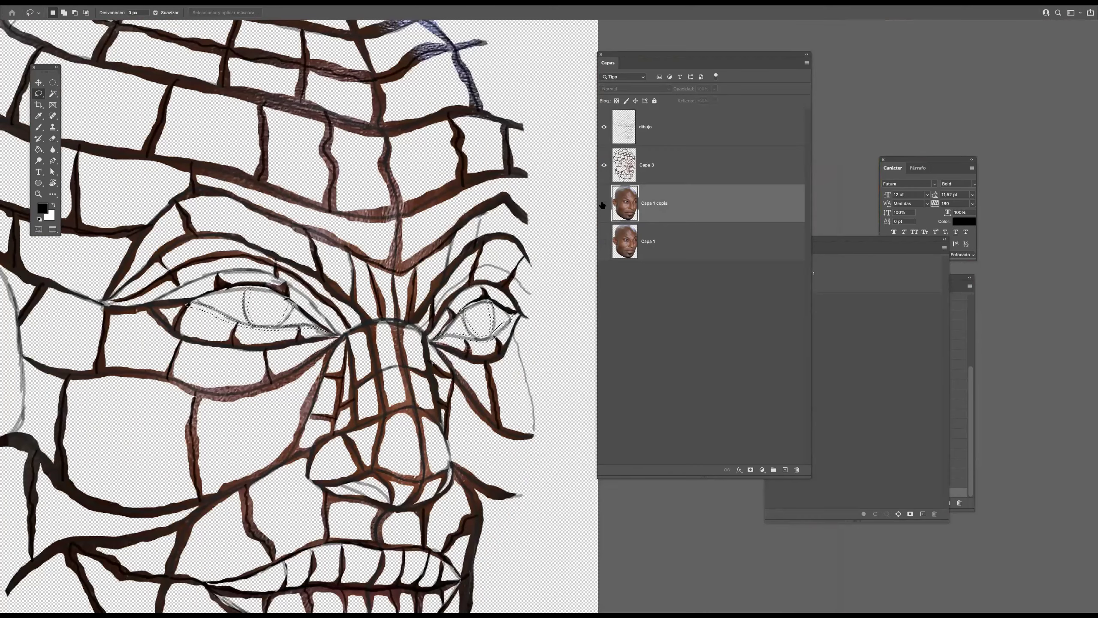
pyautogui.click(604, 203)
pyautogui.scroll(4, 190, 274)
pyautogui.moveTo(124, 337)
pyautogui.mouseDown()
pyautogui.moveTo(208, 298)
pyautogui.moveTo(279, 283)
pyautogui.moveTo(359, 286)
pyautogui.moveTo(431, 324)
pyautogui.moveTo(510, 416)
pyautogui.moveTo(471, 351)
pyautogui.moveTo(394, 292)
pyautogui.moveTo(307, 268)
pyautogui.moveTo(191, 294)
pyautogui.moveTo(126, 337)
pyautogui.mouseUp()
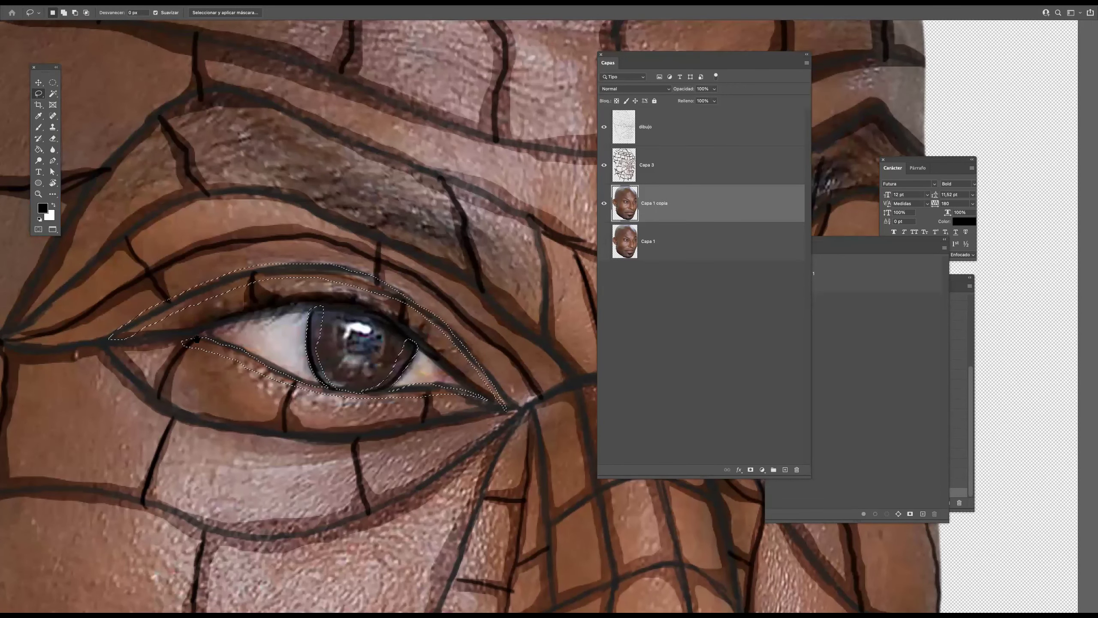
pyautogui.hscroll(6, 478, 381)
pyautogui.hscroll(6, 478, 380)
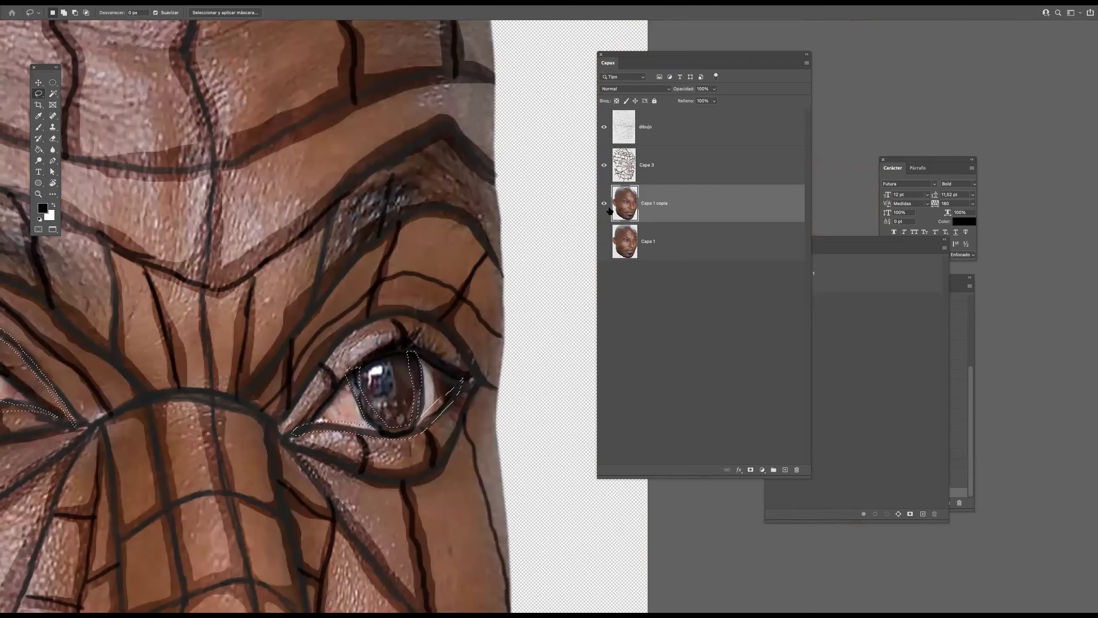
# Check the far eye for missing strips and add its upper lid lines and the far cheek's outer crack line to the Lasso selection
pyautogui.click(604, 205)
pyautogui.scroll(-4, 436, 330)
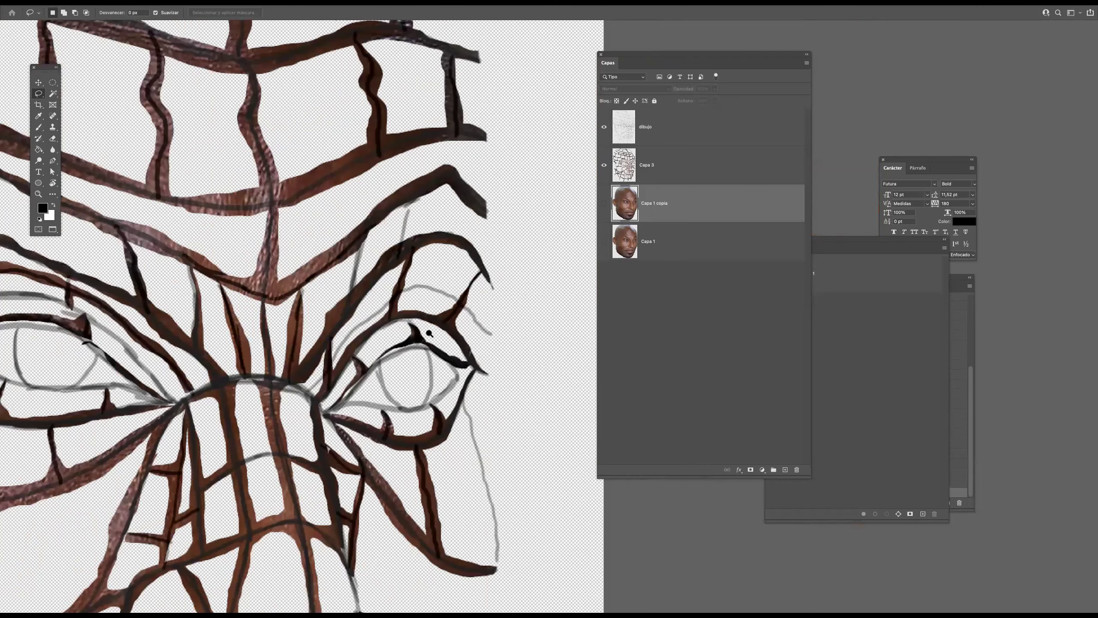
pyautogui.click(604, 203)
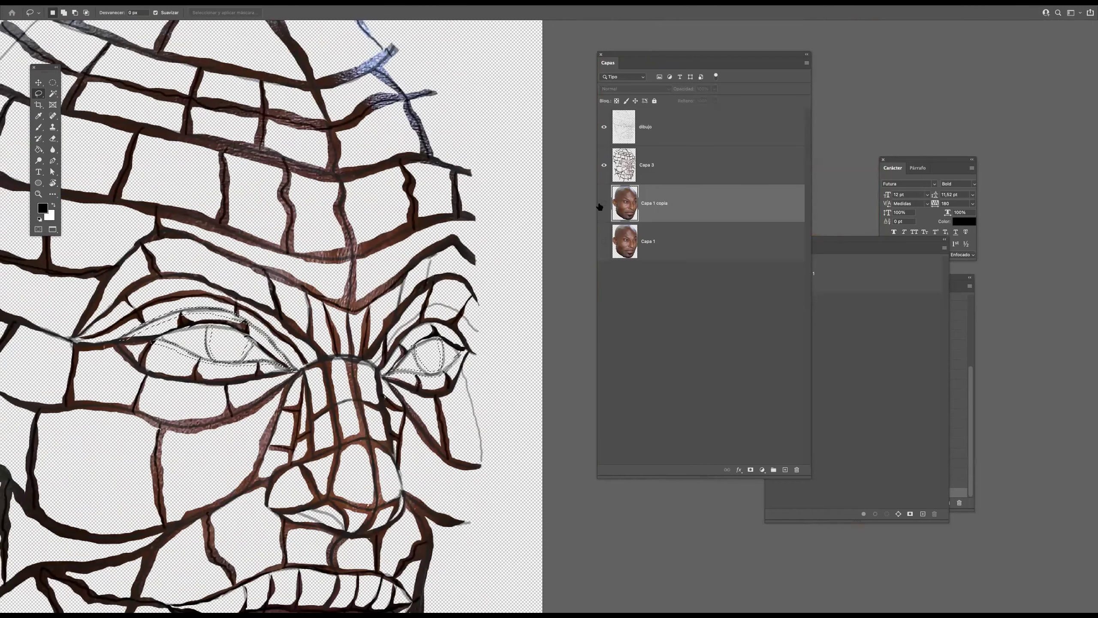
pyautogui.scroll(4, 455, 337)
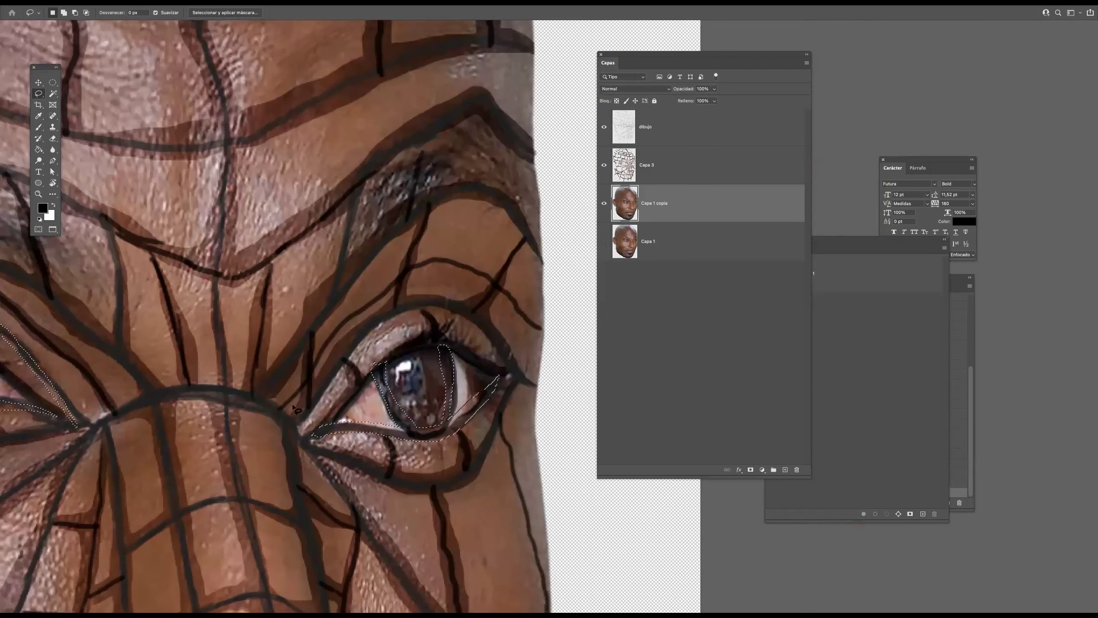
pyautogui.moveTo(314, 371)
pyautogui.mouseDown()
pyautogui.moveTo(359, 311)
pyautogui.moveTo(448, 261)
pyautogui.moveTo(545, 330)
pyautogui.moveTo(492, 269)
pyautogui.moveTo(426, 253)
pyautogui.moveTo(354, 308)
pyautogui.moveTo(272, 413)
pyautogui.moveTo(335, 352)
pyautogui.mouseUp()
pyautogui.scroll(-5, 389, 333)
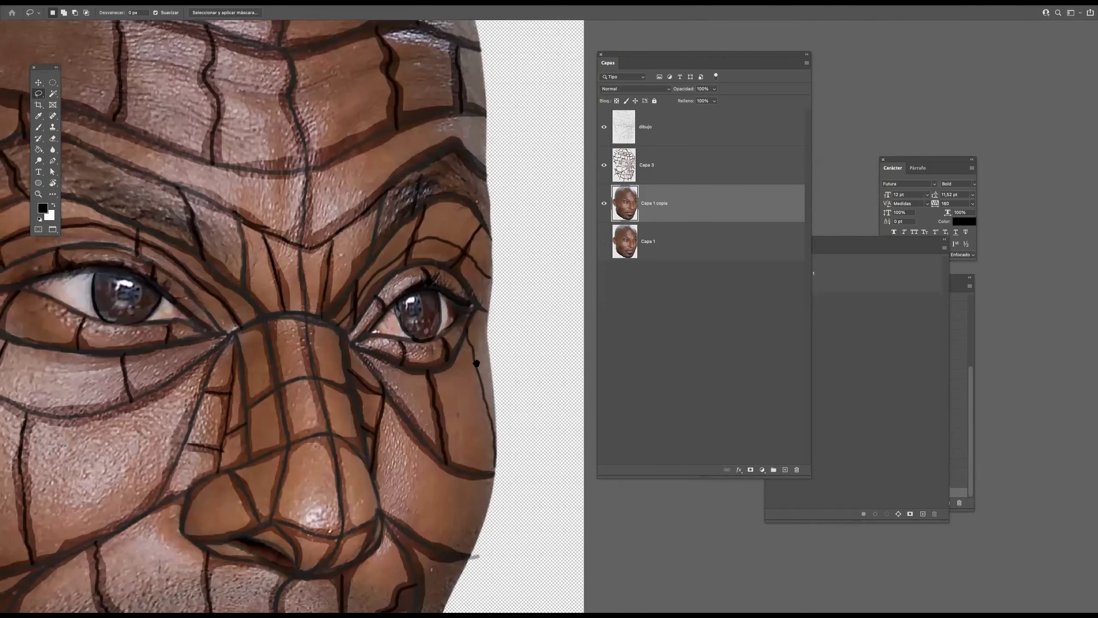
pyautogui.moveTo(459, 318)
pyautogui.mouseDown()
pyautogui.moveTo(493, 453)
pyautogui.moveTo(469, 312)
pyautogui.mouseUp()
pyautogui.scroll(-5, 474, 312)
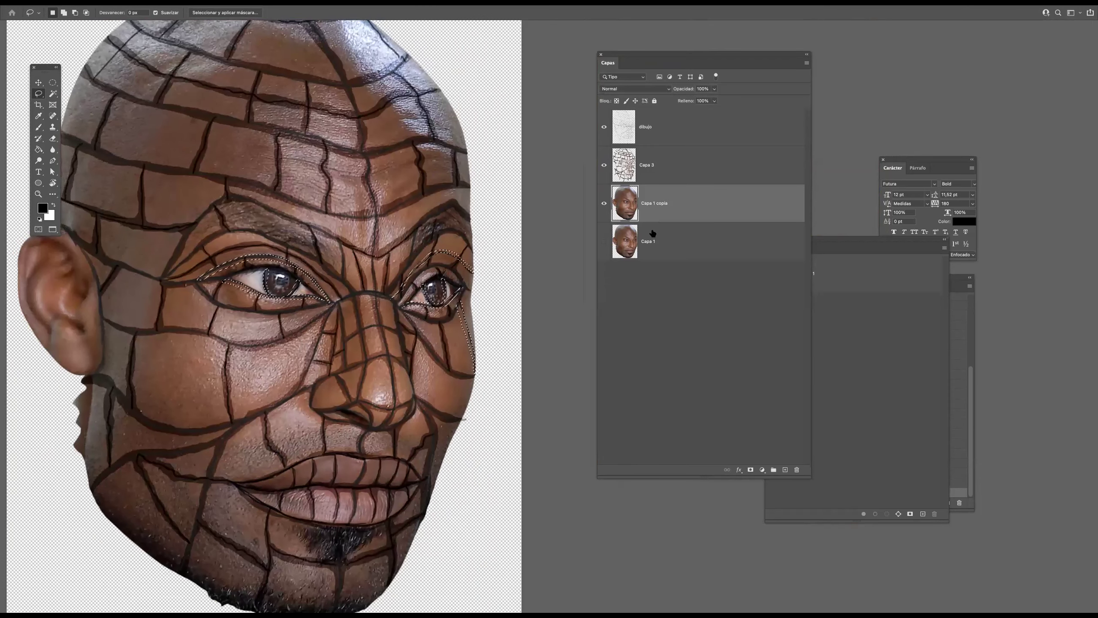
# Copy the selected eye and far cheek strips from Capa 1 copia to a new layer and darken them with the last Curves settings
pyautogui.hotkey('ctrl', 'j')
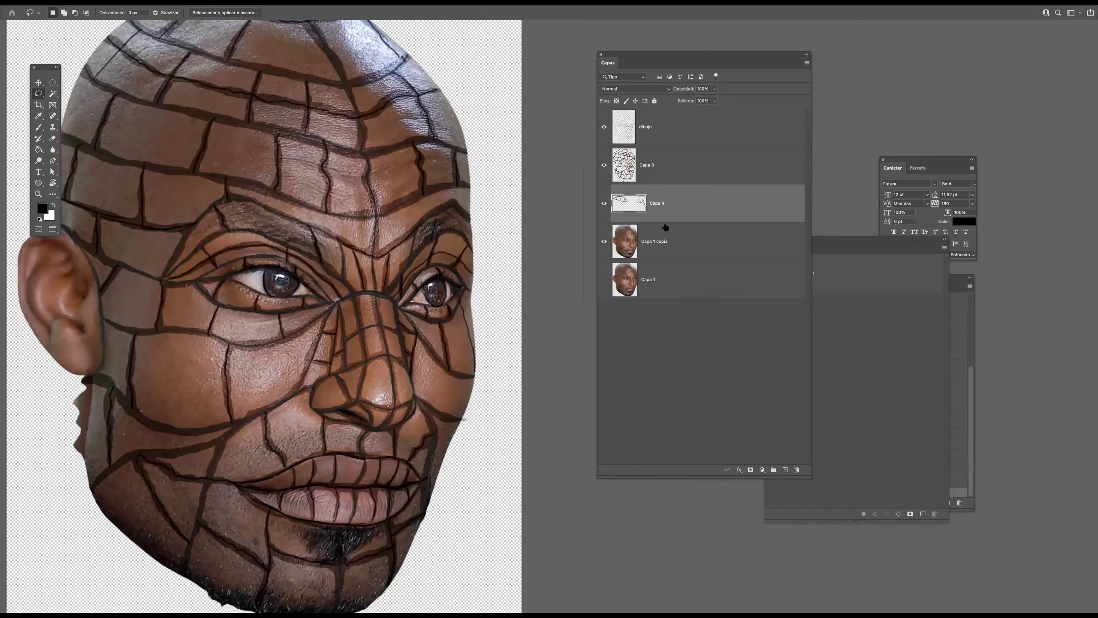
pyautogui.hotkey('ctrl', 'm')
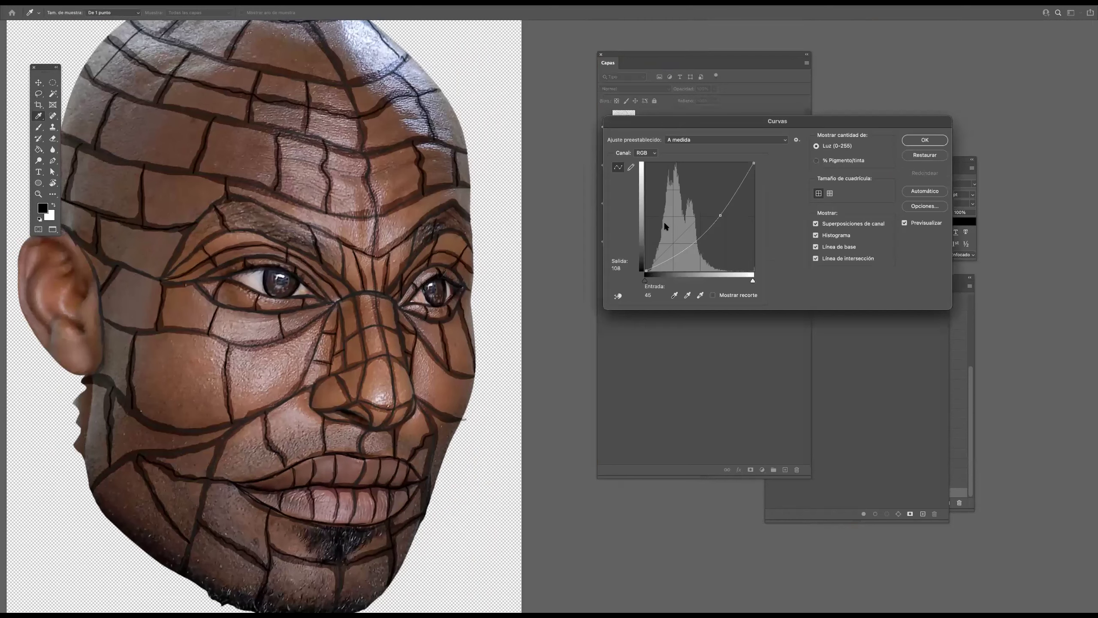
pyautogui.click(925, 140)
# Merge the darkened eye strips with the combined crack layer above them
pyautogui.keyDown('shift'); pyautogui.click(671, 182); pyautogui.keyUp('shift')
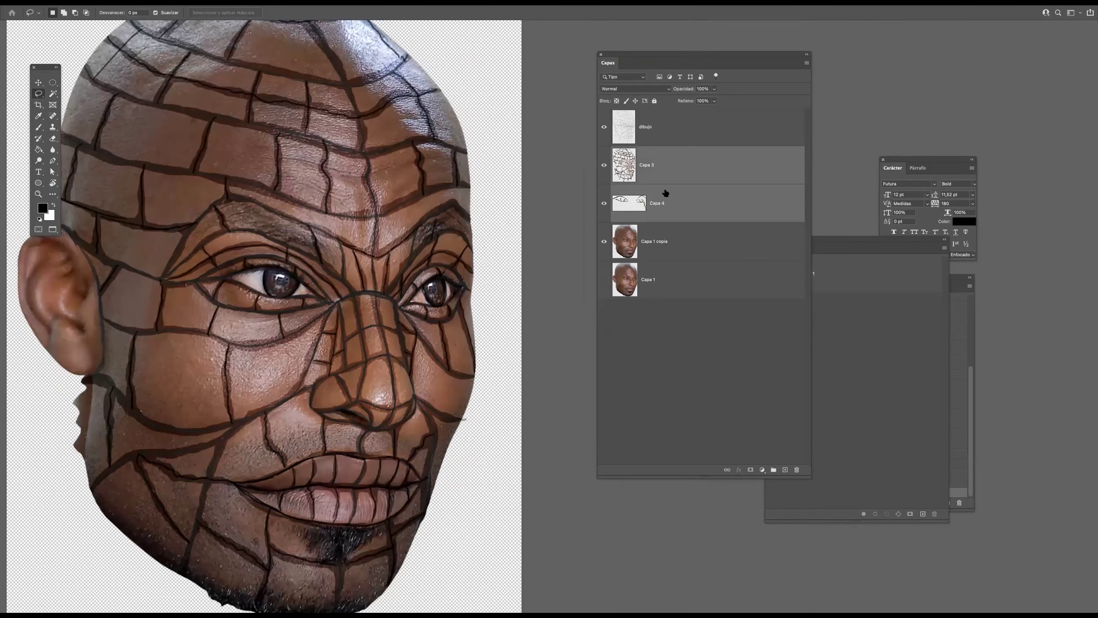
pyautogui.hotkey('ctrl', 'e')
# Toggle the visibility of Capa 1 copia repeatedly to examine the merged crack strips with and without the face
pyautogui.click(604, 205)
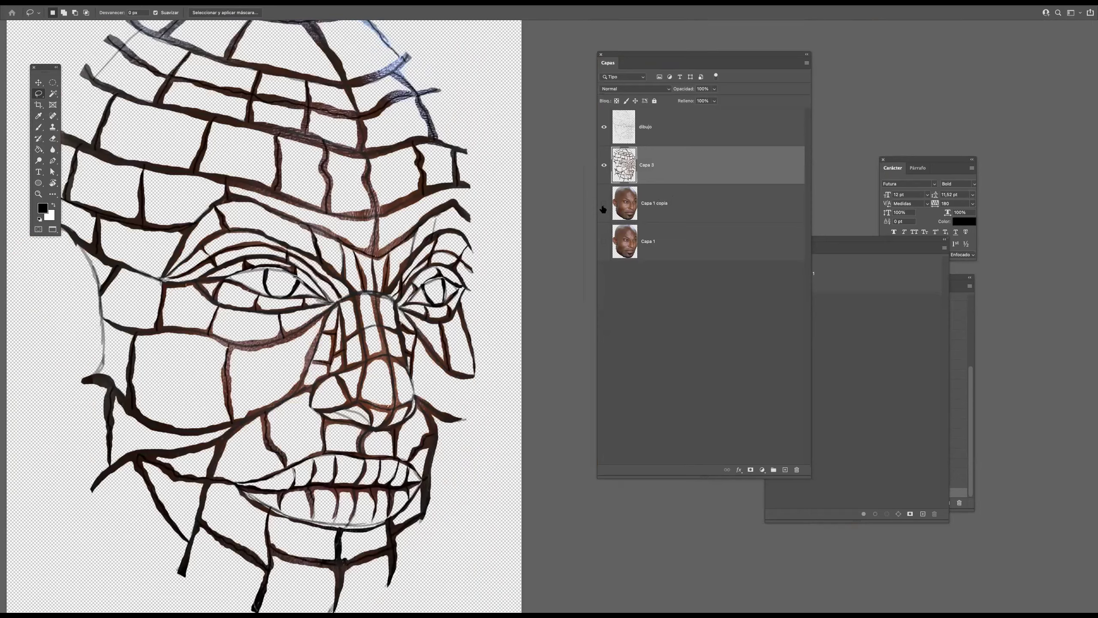
pyautogui.click(603, 207)
pyautogui.click(604, 207)
pyautogui.click(604, 207)
pyautogui.click(603, 207)
pyautogui.click(604, 207)
pyautogui.click(604, 206)
pyautogui.click(604, 207)
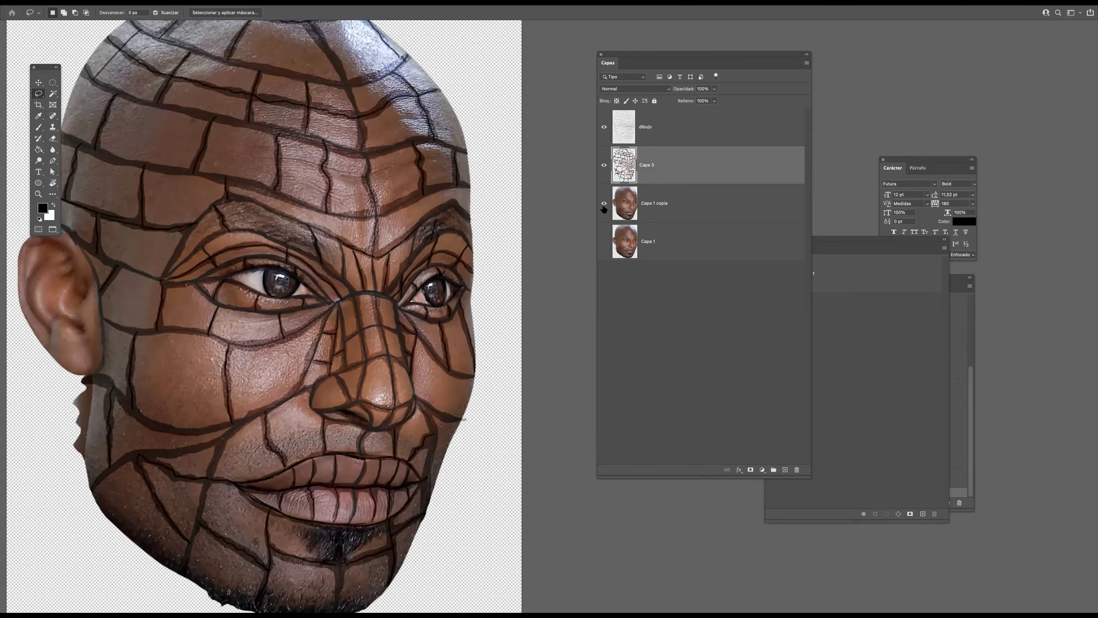
pyautogui.click(607, 206)
pyautogui.click(606, 207)
pyautogui.click(606, 208)
pyautogui.click(606, 210)
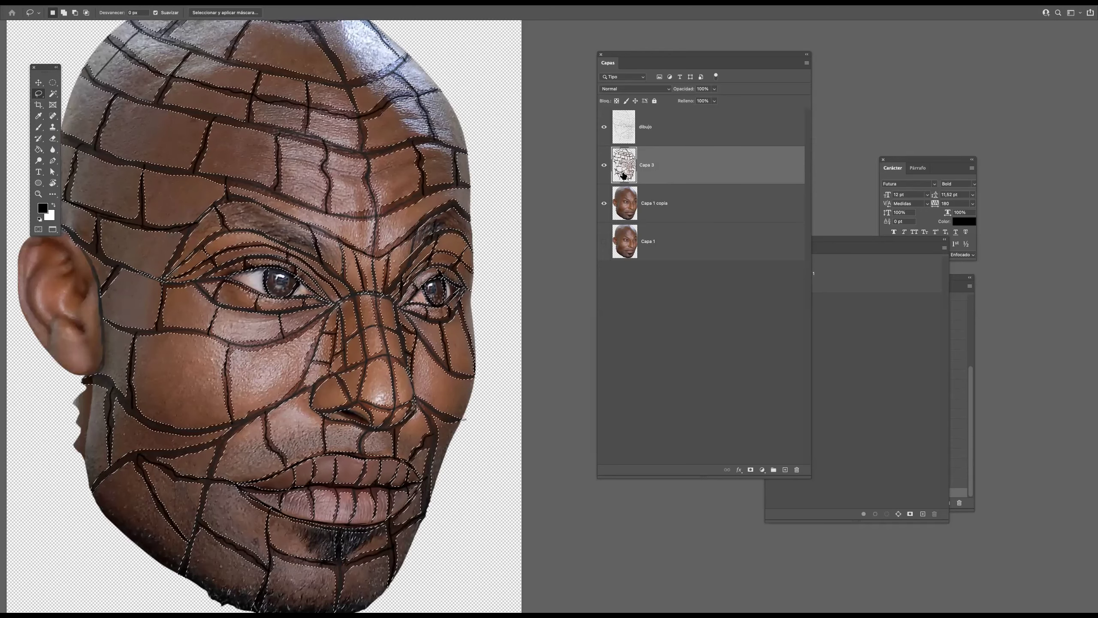
# Delete the merged crack layer's outline areas from Capa 1 copia, clear the selection and show Capa 1
pyautogui.click(657, 207)
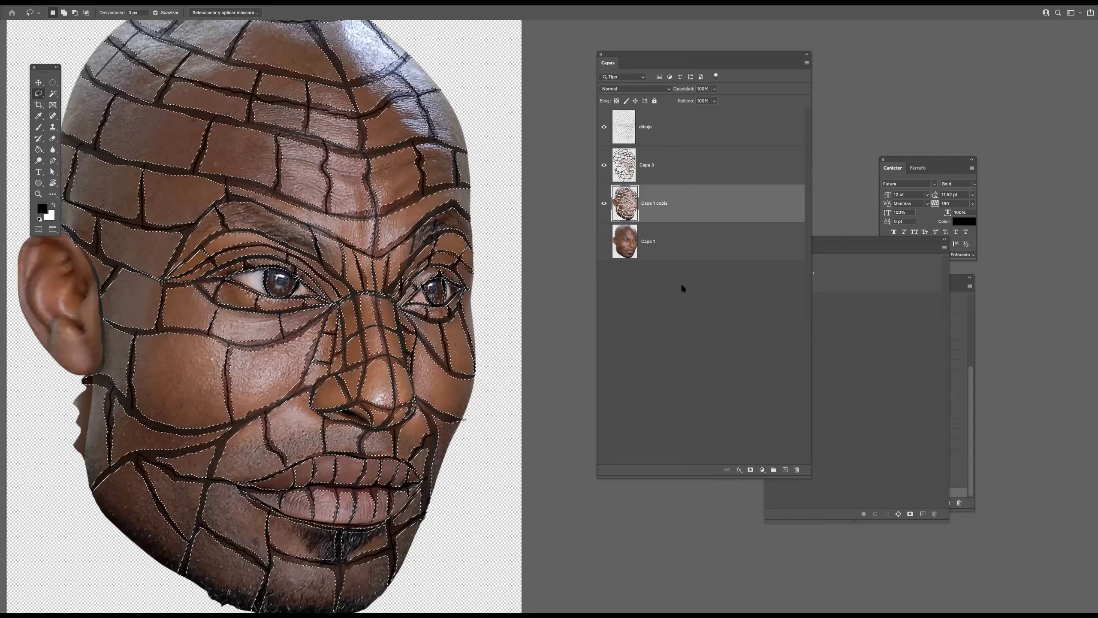
pyautogui.click(603, 242)
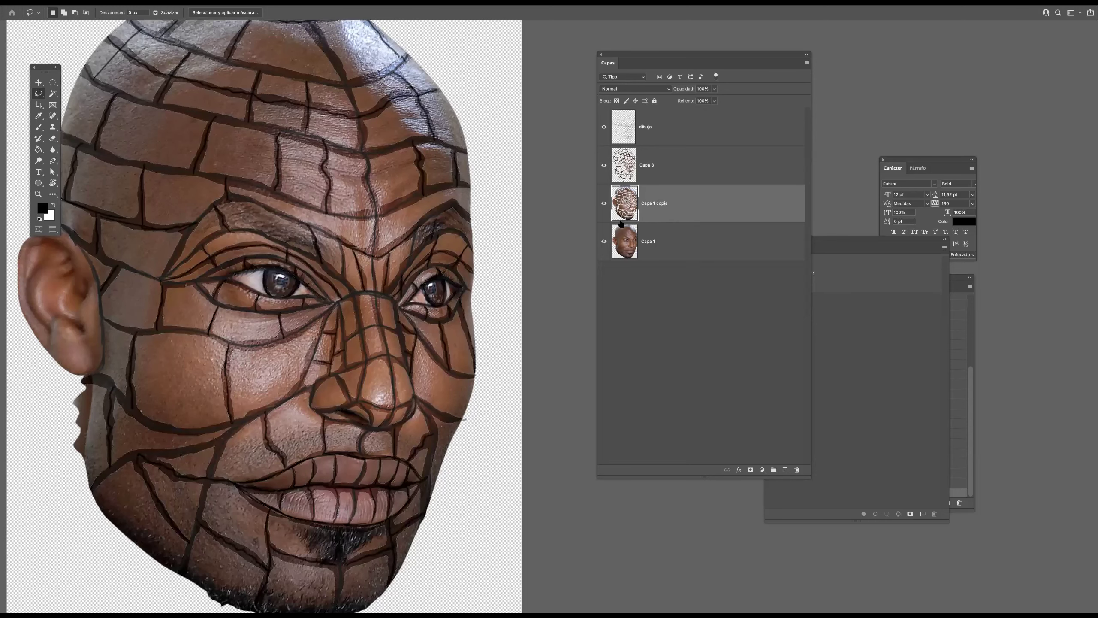
# Compare the cut-out face with and without Capa 3 and the Capa 1 backing by switching their visibility
pyautogui.click(603, 166)
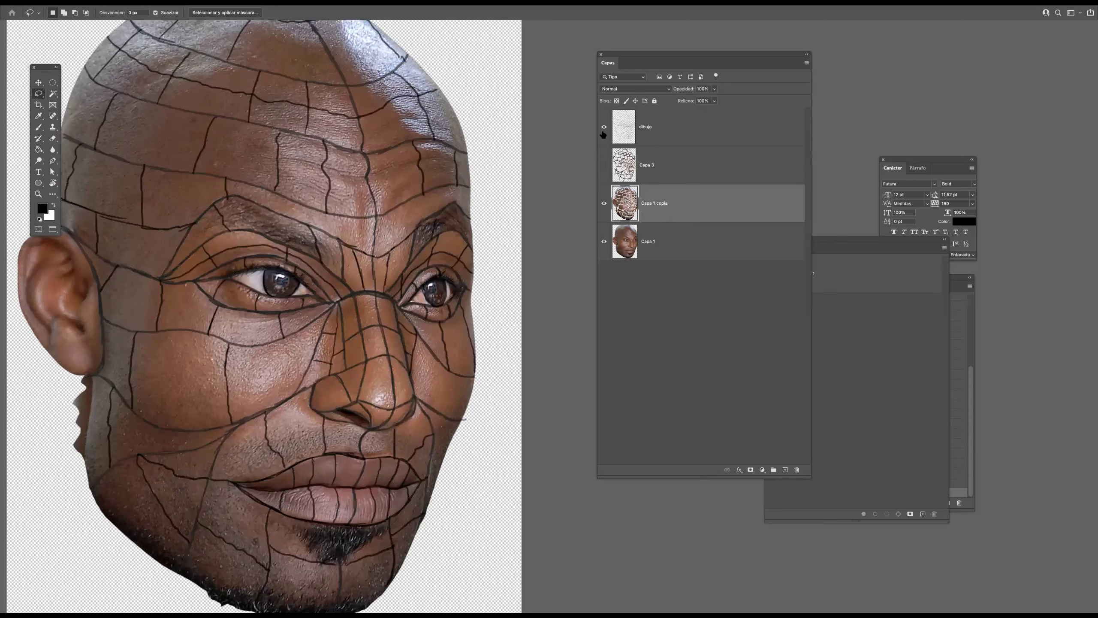
pyautogui.click(604, 242)
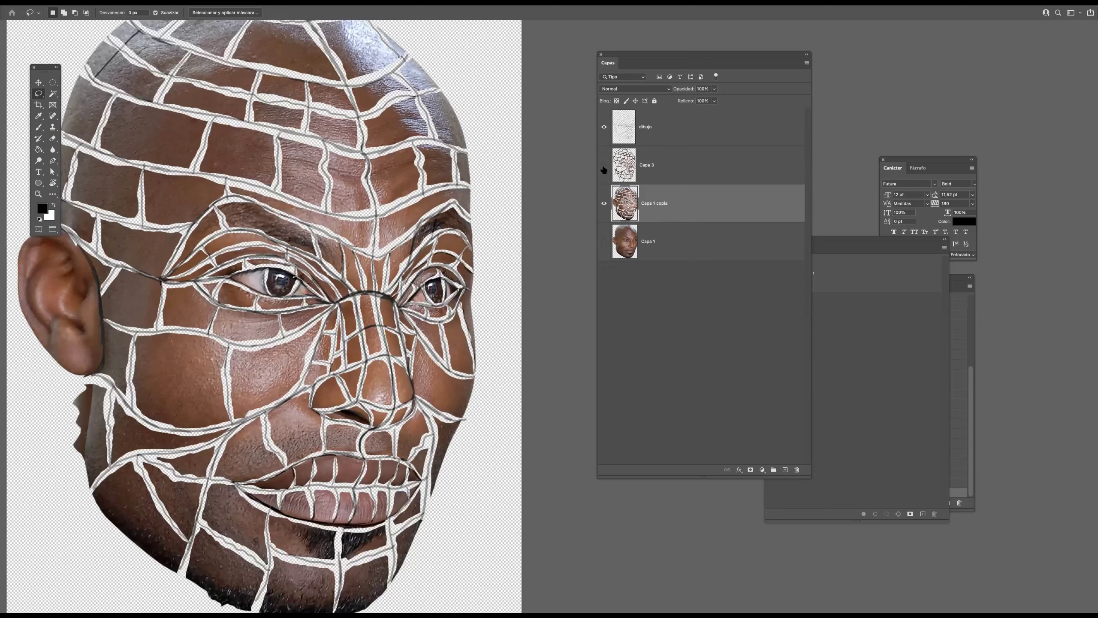
pyautogui.click(604, 167)
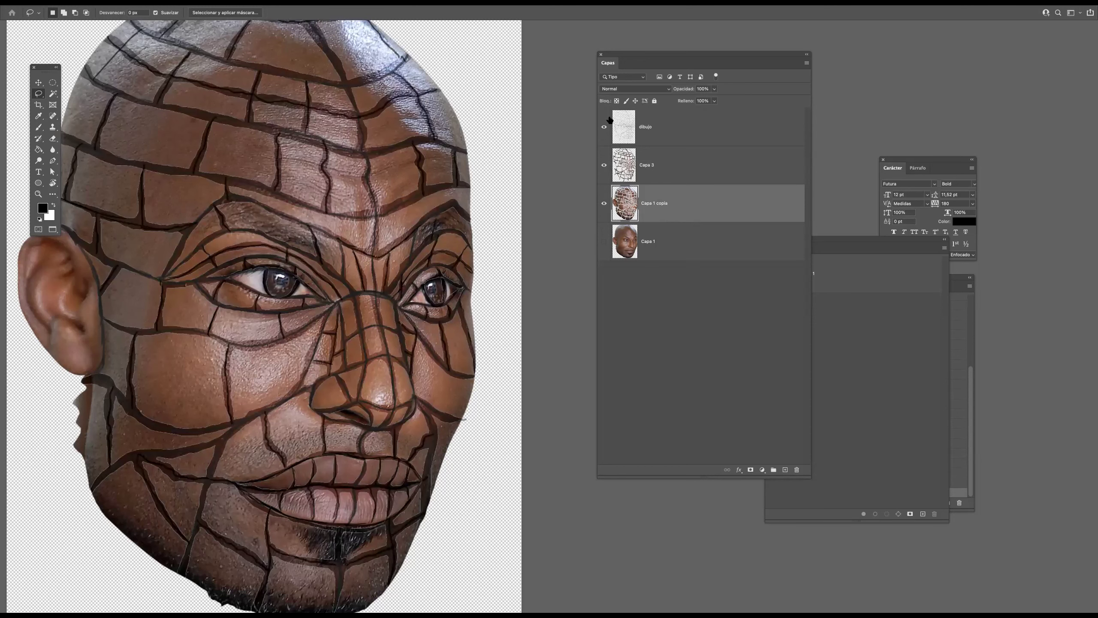
# Toggle the visibility of the dibujo sketch, Capa 3, Capa 1 copia and Capa 1 in turn to examine what each layer contributes
pyautogui.click(604, 126)
pyautogui.click(605, 127)
pyautogui.click(605, 127)
pyautogui.click(604, 127)
pyautogui.click(605, 128)
pyautogui.click(605, 128)
pyautogui.click(603, 168)
pyautogui.click(604, 167)
pyautogui.click(604, 166)
pyautogui.click(605, 165)
pyautogui.click(604, 165)
pyautogui.click(604, 165)
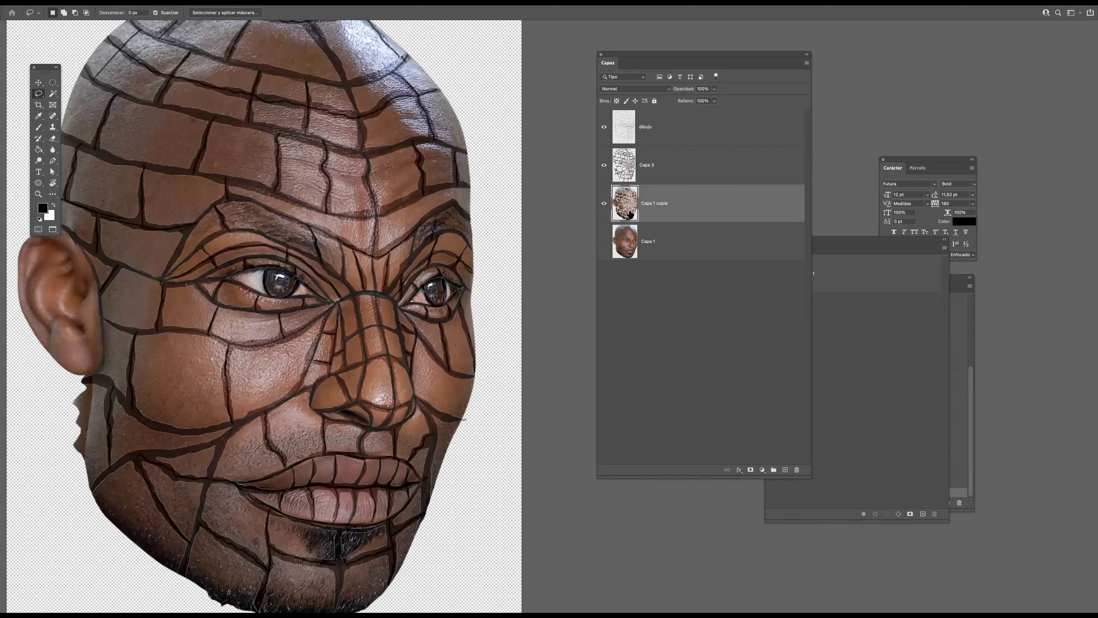
pyautogui.click(604, 202)
pyautogui.click(604, 203)
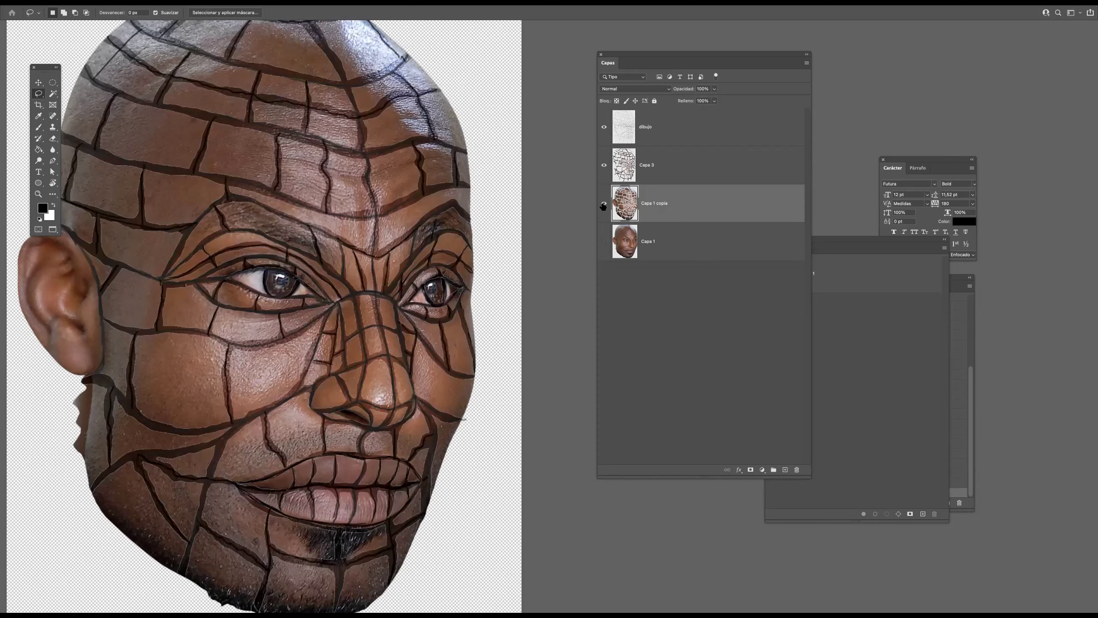
pyautogui.click(604, 244)
pyautogui.click(604, 242)
# Select Capa 1 and make it visible beneath the cut-out face, closing the thin gaps along the cheek cracks
pyautogui.keyDown('super'); pyautogui.moveTo(174, 447); pyautogui.dragTo(259, 391); pyautogui.keyUp('super')
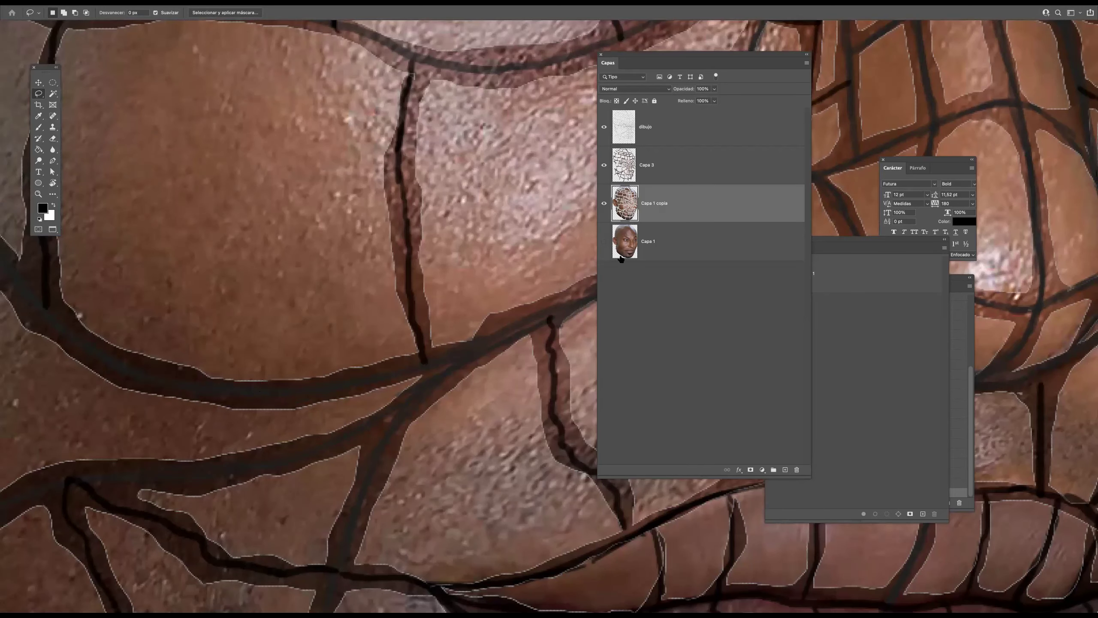
pyautogui.click(610, 245)
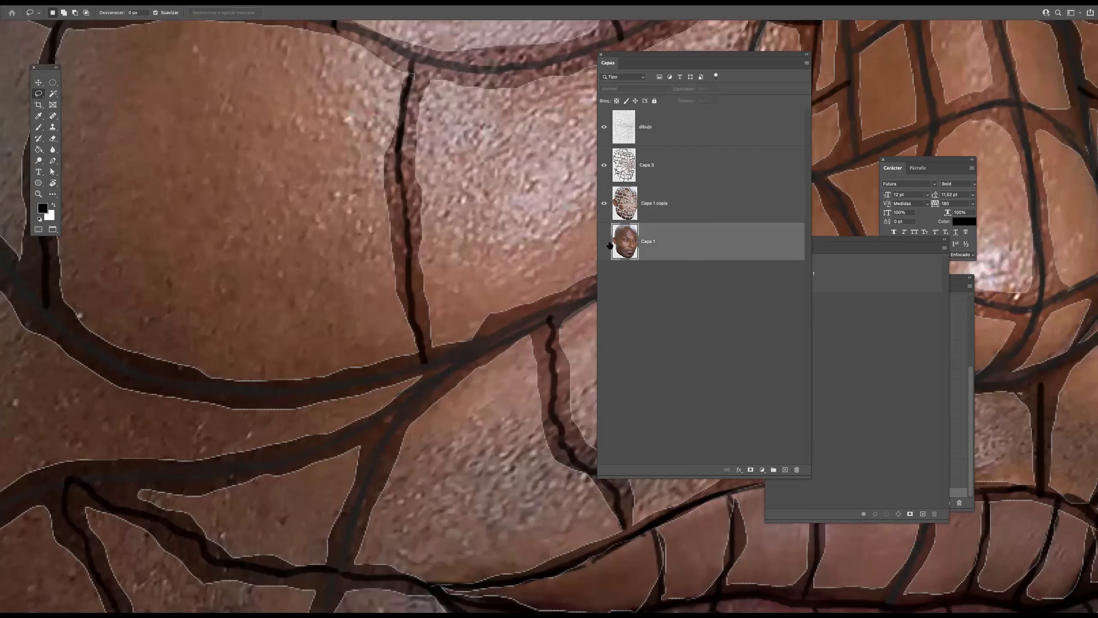
pyautogui.click(605, 243)
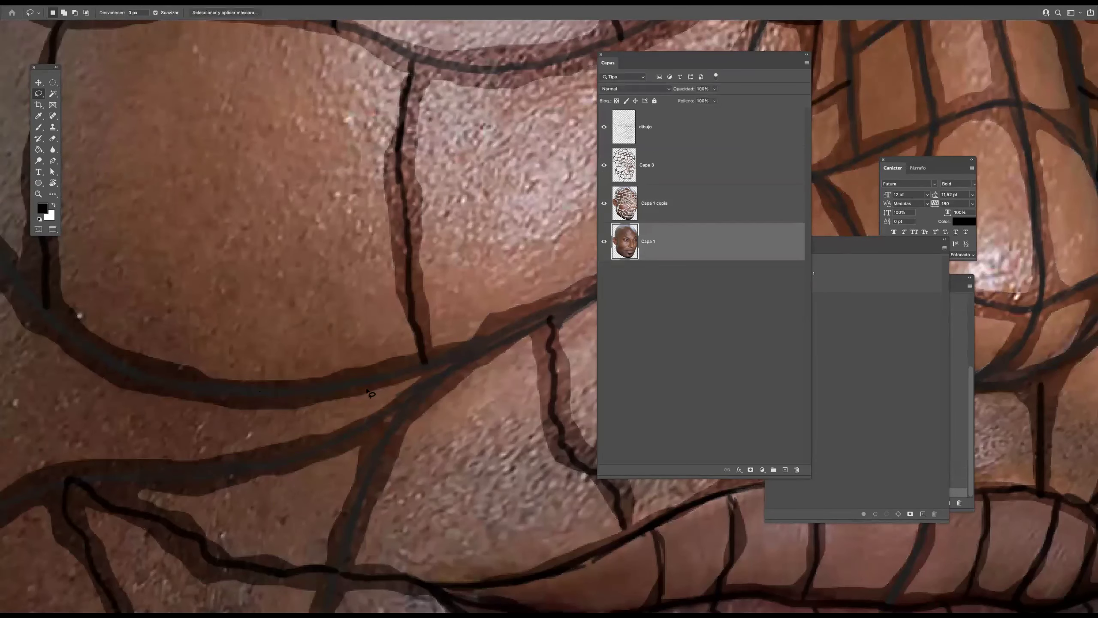
pyautogui.moveTo(431, 289); pyautogui.dragTo(324, 283)
pyautogui.moveTo(409, 310); pyautogui.dragTo(397, 315)
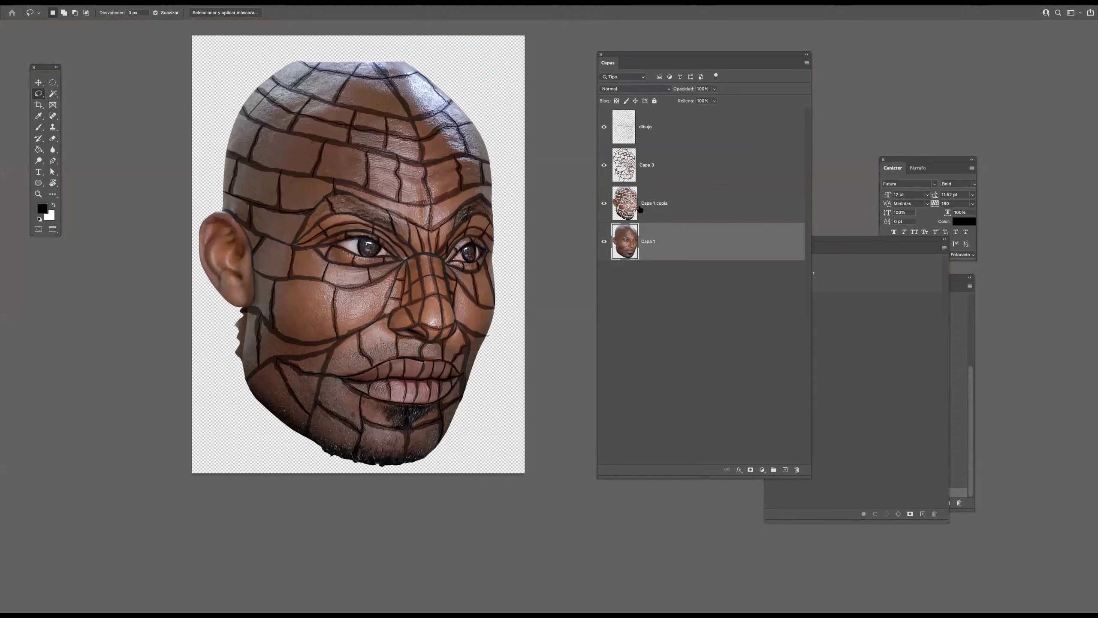
# Rename the dibujo layer as "estructura de grieta y volumen" and open Capa 3's name for editing
pyautogui.doubleClick(647, 127)
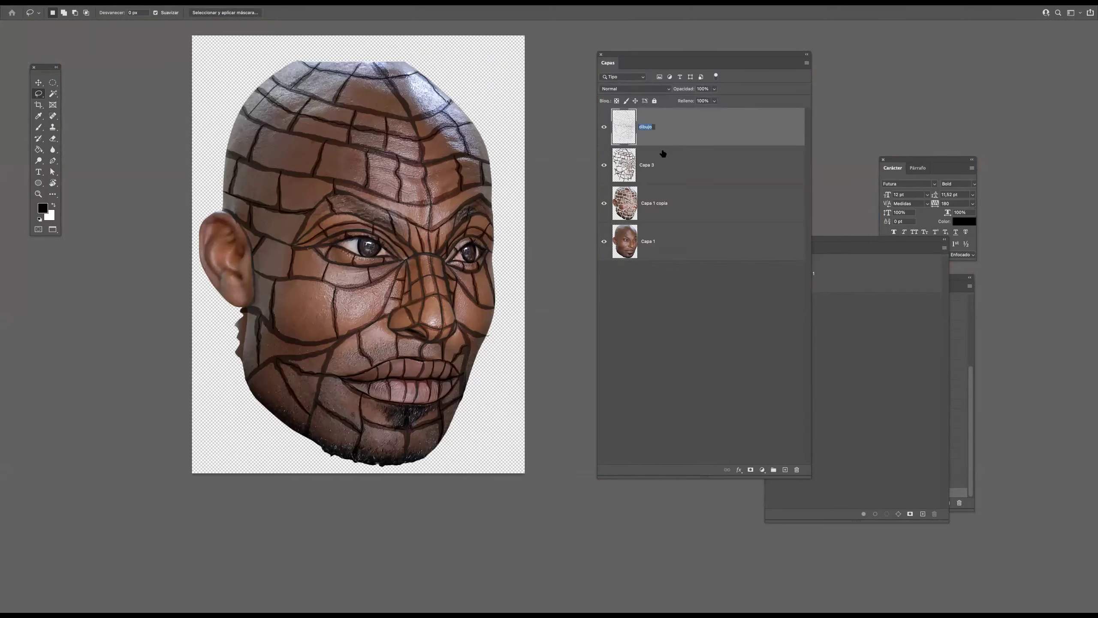
pyautogui.write('estructur')
pyautogui.write('a de grieta y volumen')
pyautogui.press('Tab')
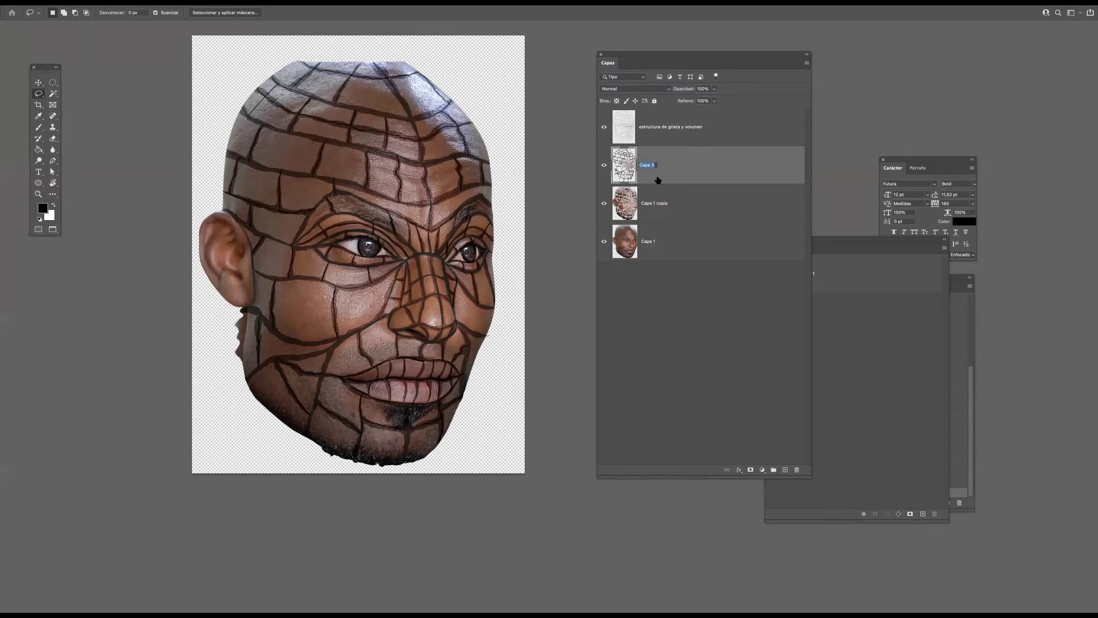
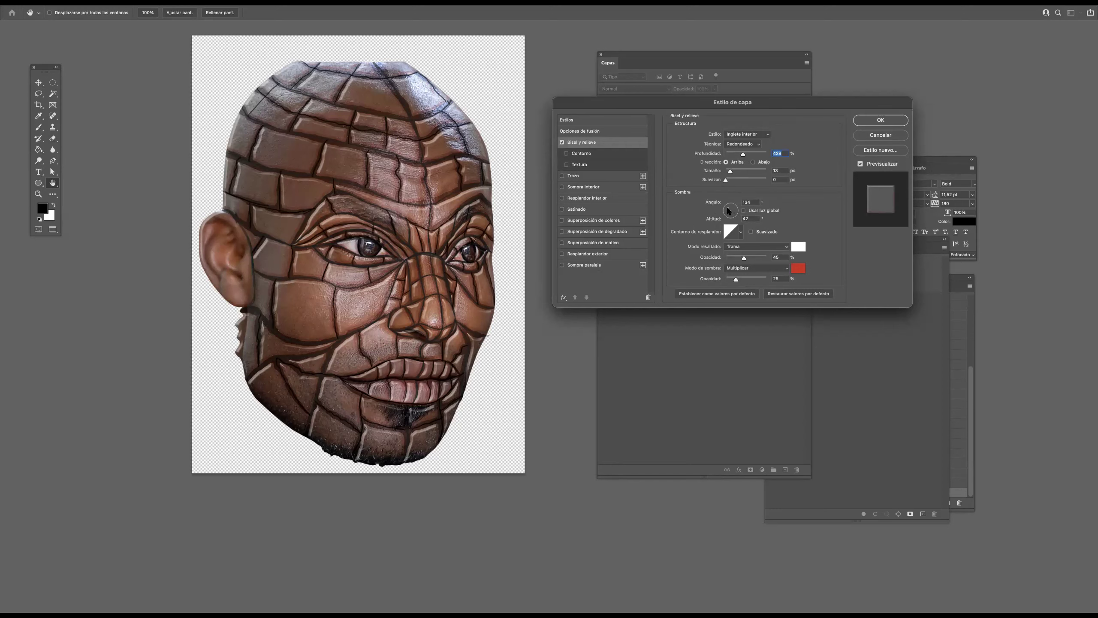
# Set the bevel's lighting angle to 14° and altitude to 32° for the stone blocks
pyautogui.moveTo(728, 210); pyautogui.dragTo(734, 210)
pyautogui.click(734, 210)
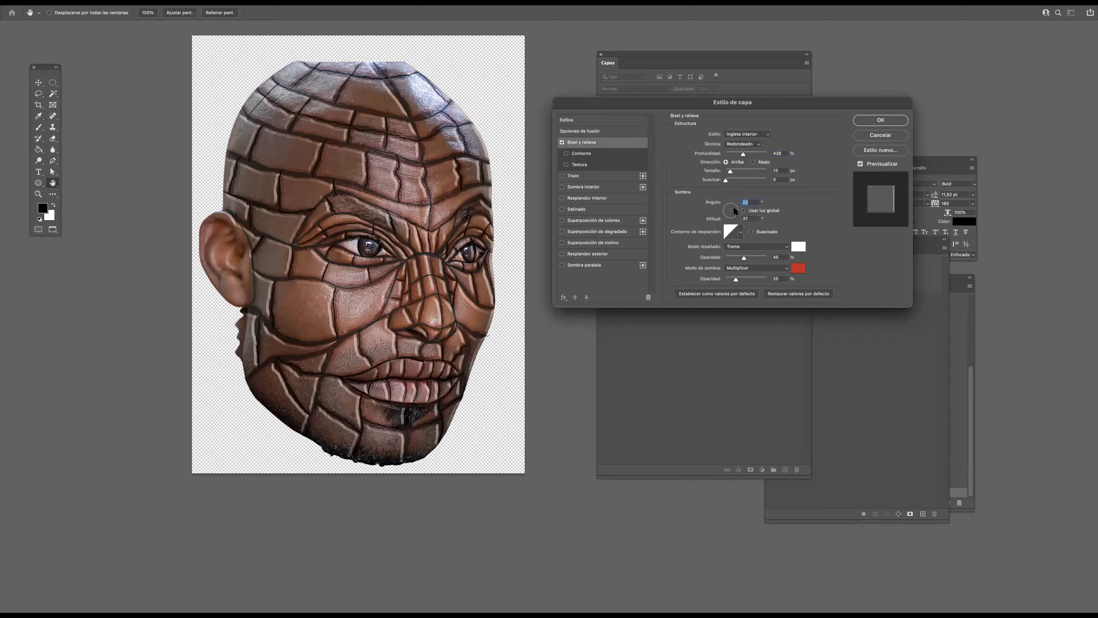
pyautogui.moveTo(734, 211); pyautogui.dragTo(734, 208)
pyautogui.press('Up')
pyautogui.press('Up')
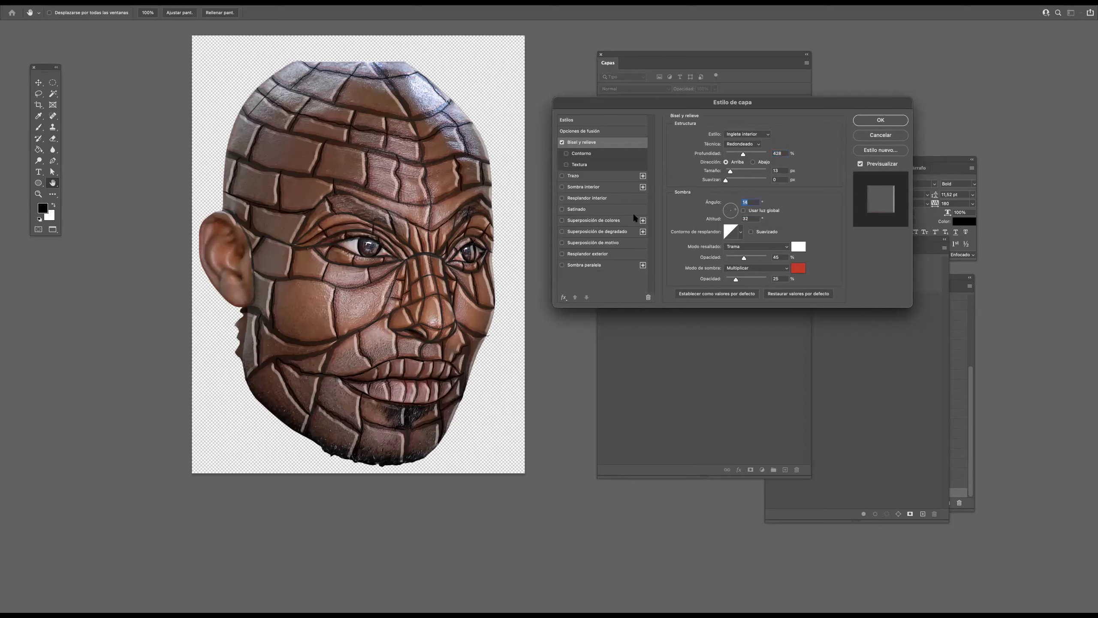
pyautogui.moveTo(399, 262); pyautogui.dragTo(471, 256)
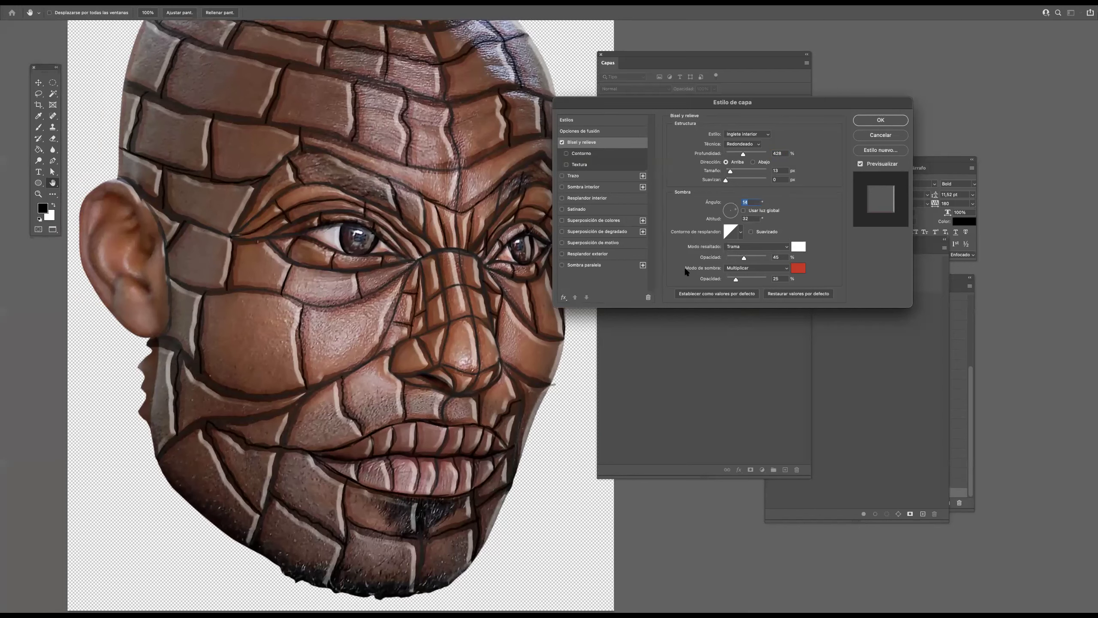
# Change the bevel's shadow colour to near-black 090909
pyautogui.click(798, 268)
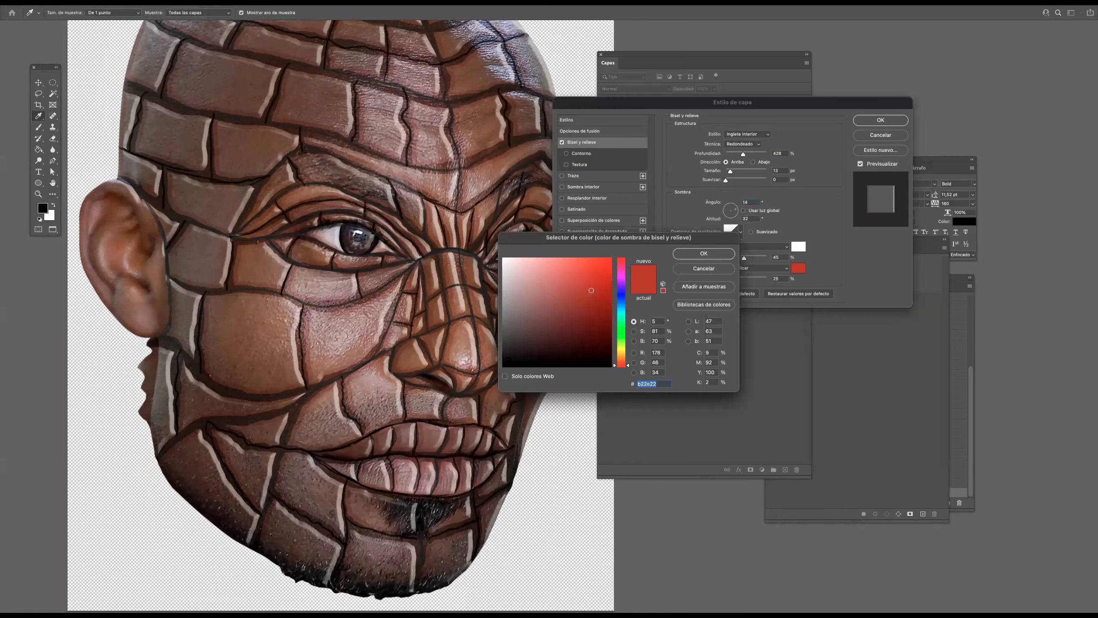
pyautogui.click(503, 363)
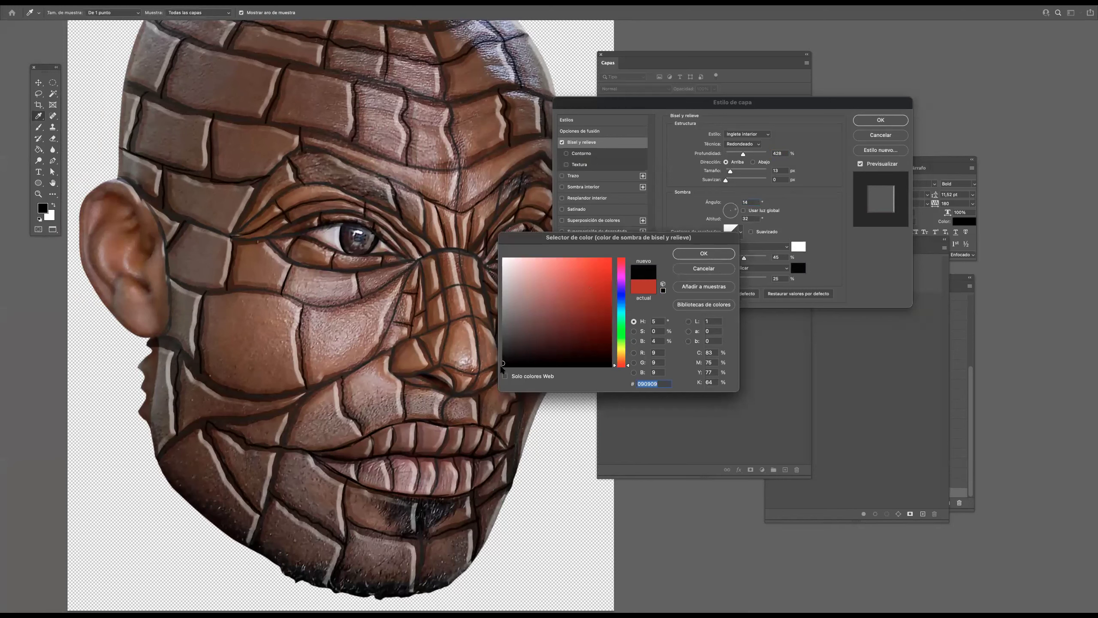
pyautogui.click(692, 255)
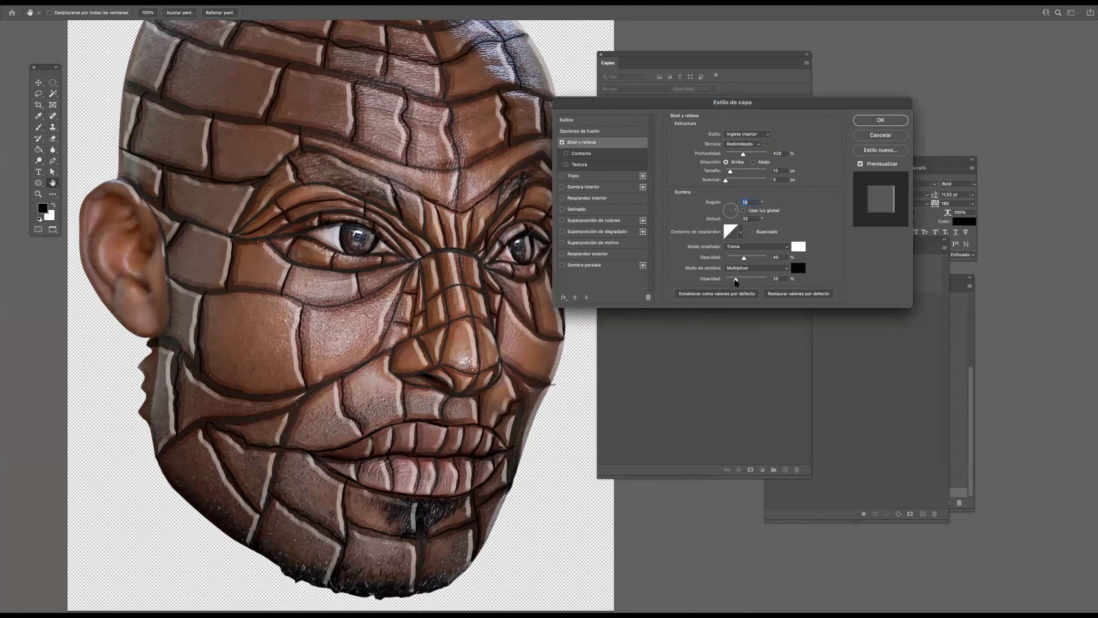
# Set the bevel's shadow opacity to 26% and size to 6 px, and slightly lower the highlight opacity
pyautogui.moveTo(738, 281)
pyautogui.mouseDown()
pyautogui.moveTo(750, 281)
pyautogui.moveTo(736, 280)
pyautogui.mouseUp()
pyautogui.moveTo(727, 172); pyautogui.dragTo(729, 171)
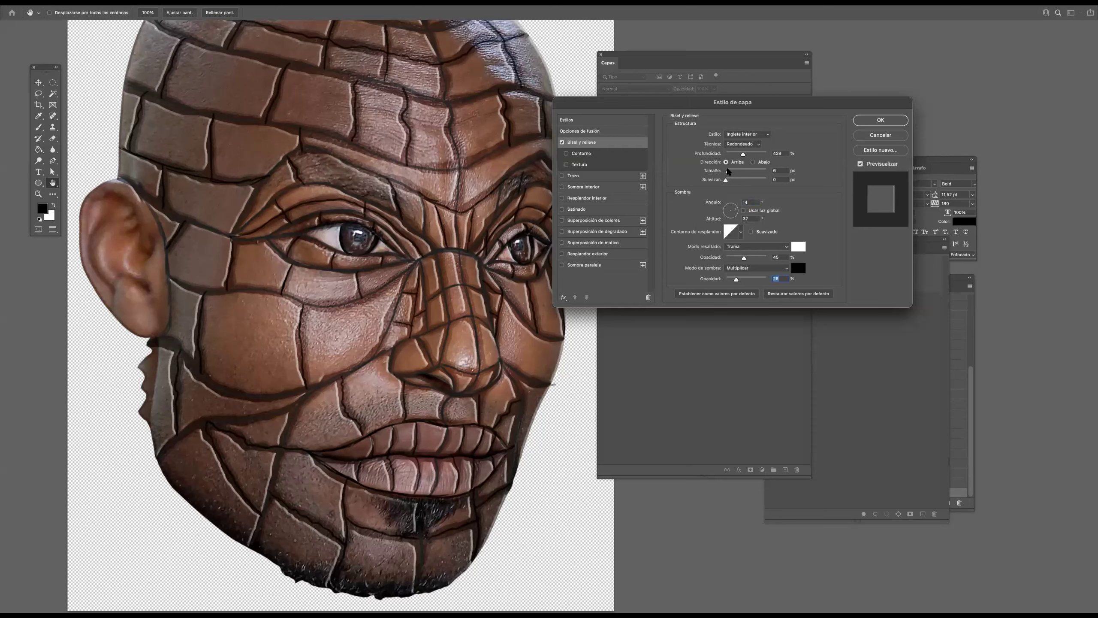
pyautogui.click(728, 171)
pyautogui.moveTo(738, 259); pyautogui.dragTo(745, 256)
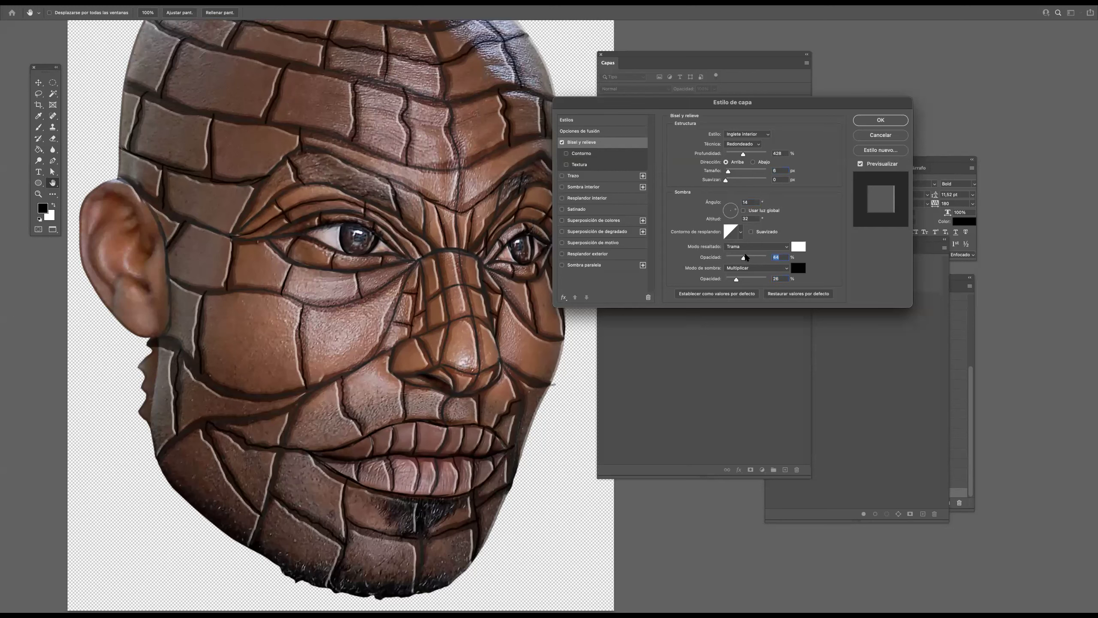
# Change the bevel technique to Cincel duro and apply the layer style to the stone volume layer
pyautogui.click(754, 146)
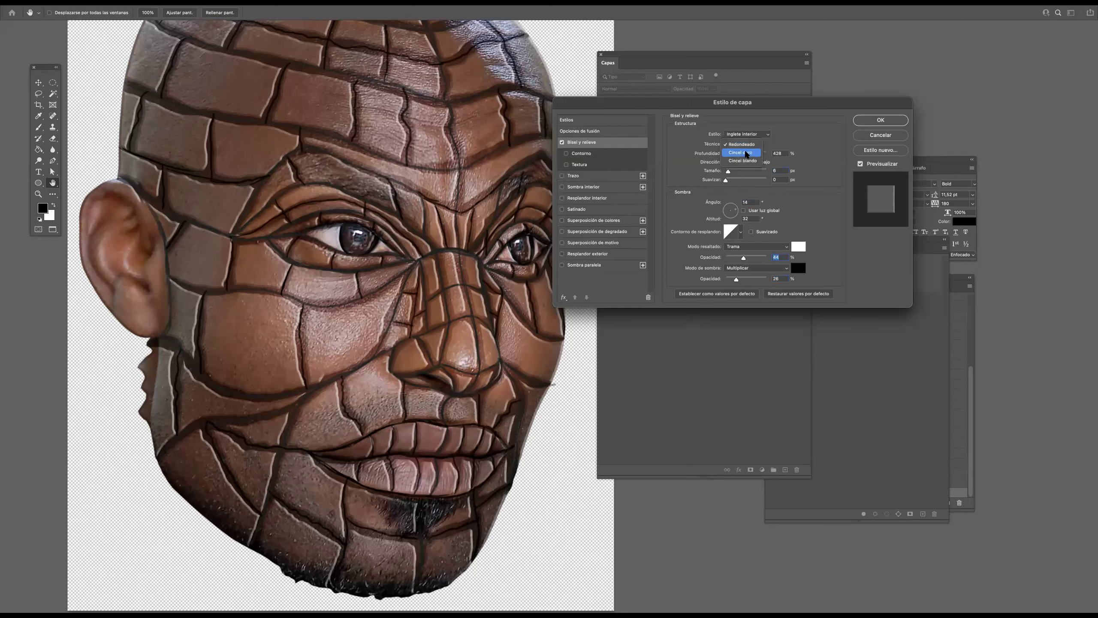
pyautogui.click(746, 154)
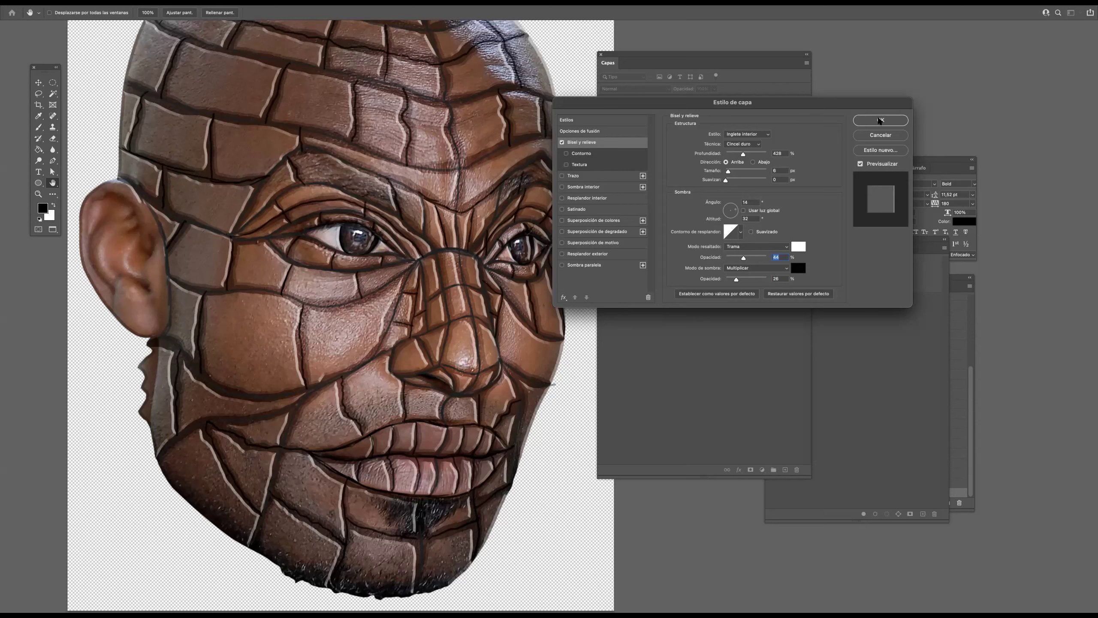
pyautogui.click(879, 121)
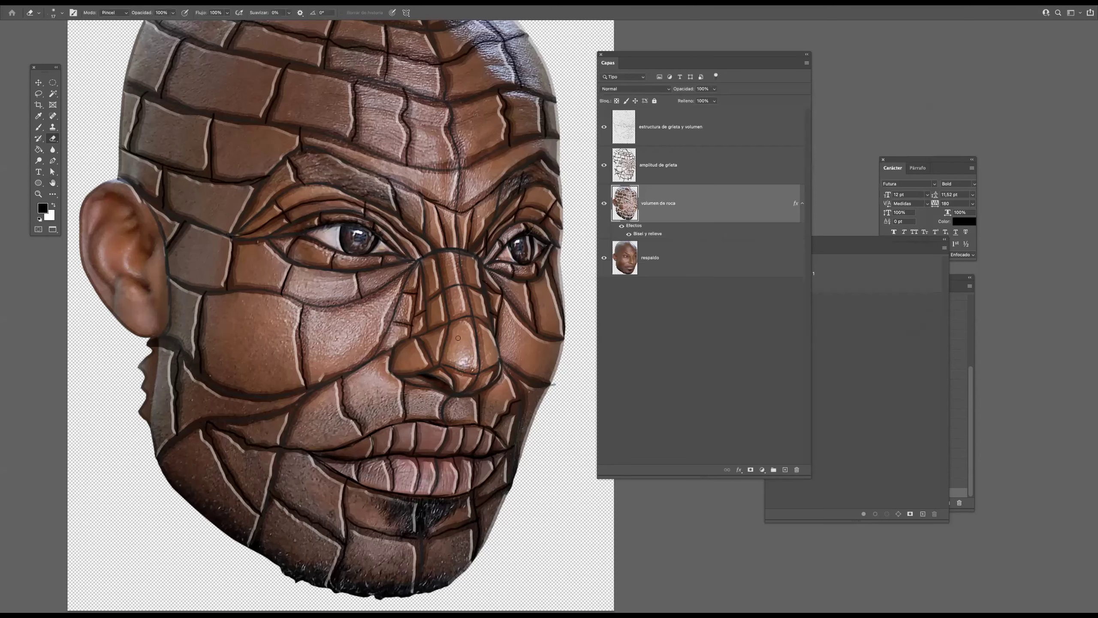
# Inspect the bevelled blocks up close and add an empty layer directly above respaldo
pyautogui.moveTo(409, 323); pyautogui.dragTo(348, 319)
pyautogui.scroll(5, 443, 213)
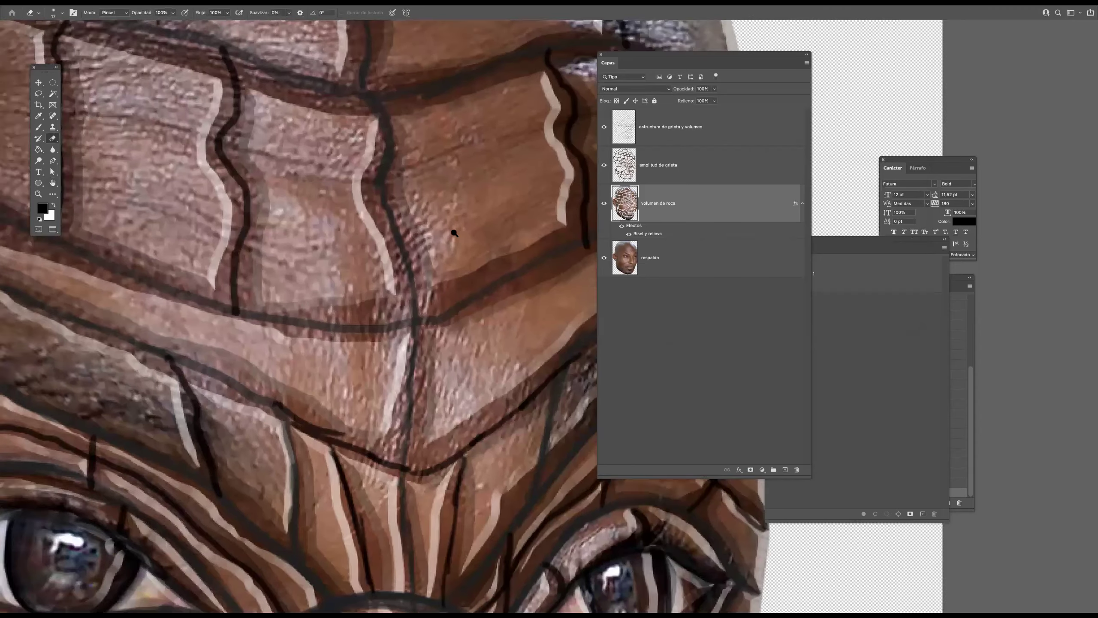
pyautogui.scroll(-5, 453, 238)
pyautogui.scroll(5, 448, 212)
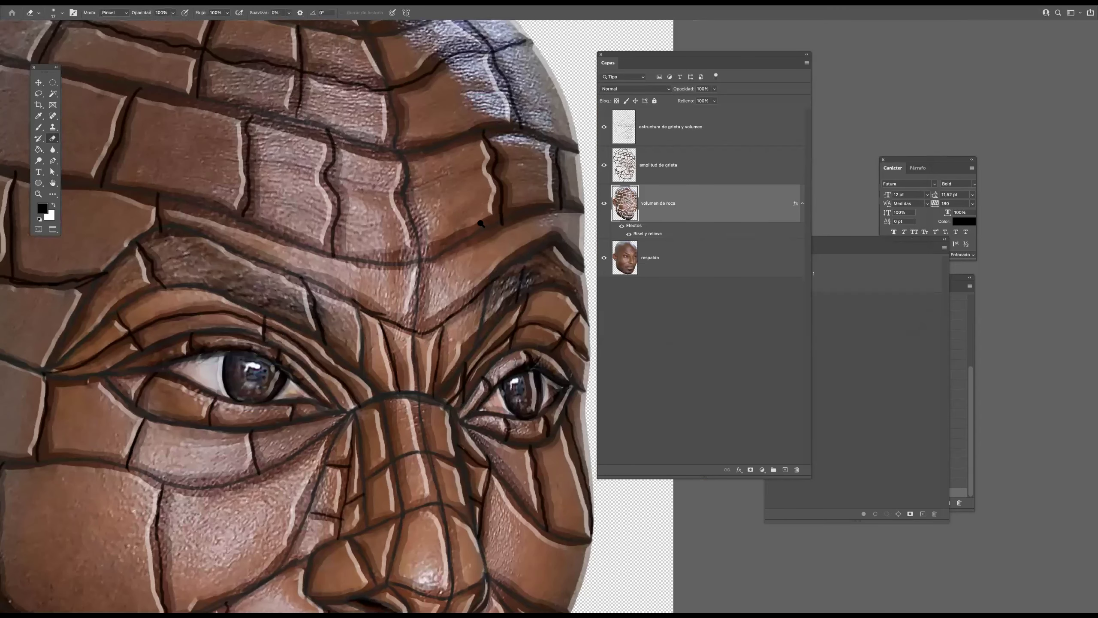
pyautogui.scroll(-5, 464, 227)
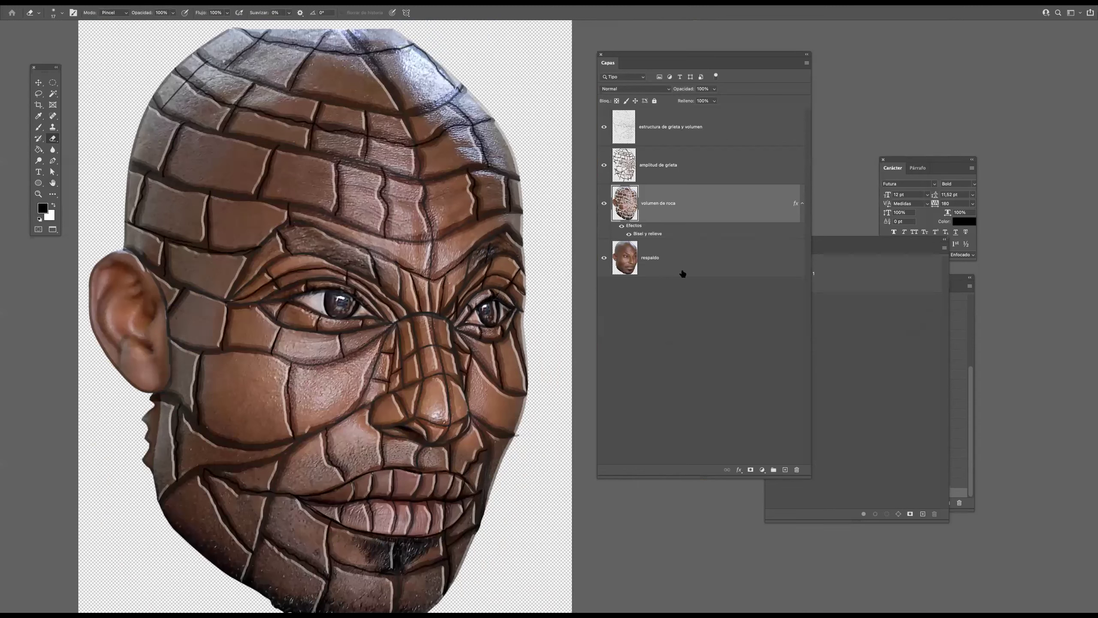
pyautogui.click(670, 262)
pyautogui.click(785, 469)
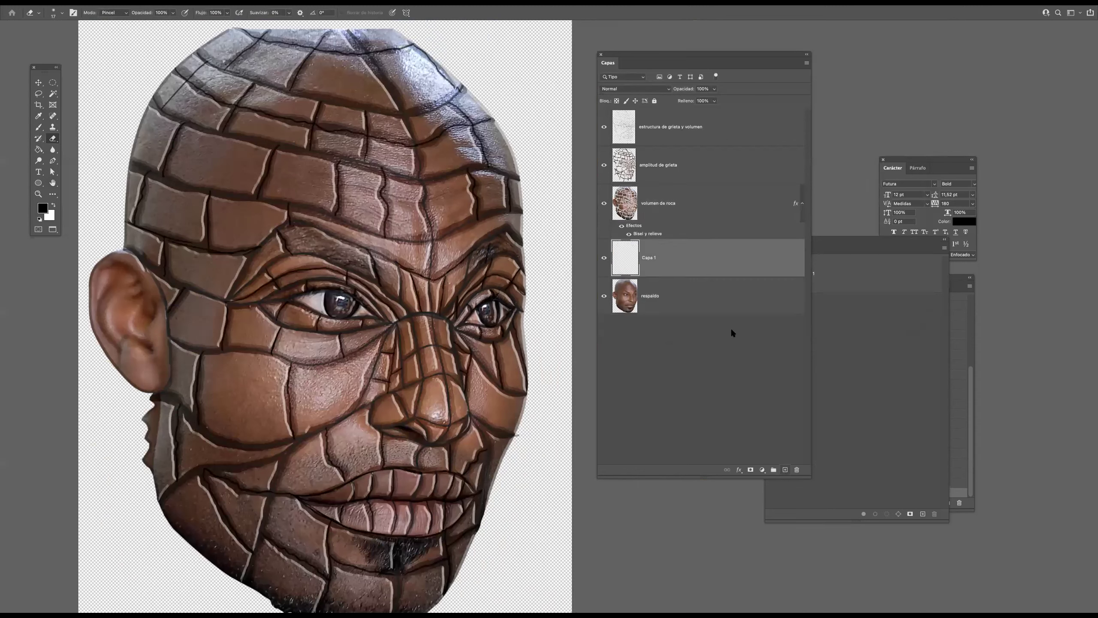
# Set up the brush with the soft round pressure flow and opacity preset (Flujo y opacidad de presión circular suave) at 45% opacity
pyautogui.click(39, 127)
pyautogui.click(61, 13)
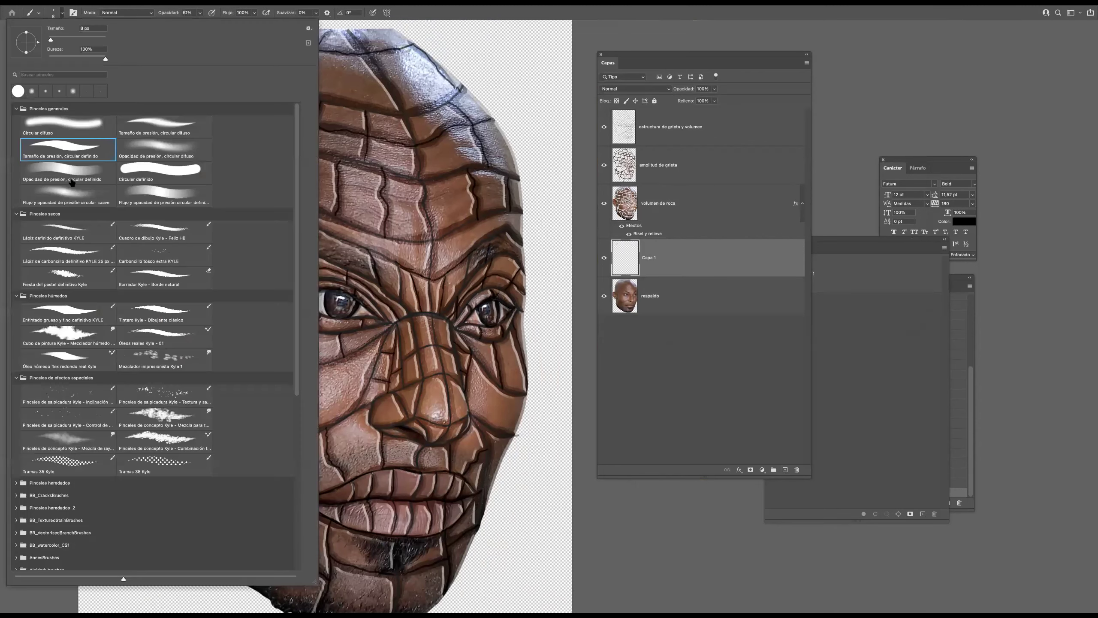
pyautogui.click(66, 199)
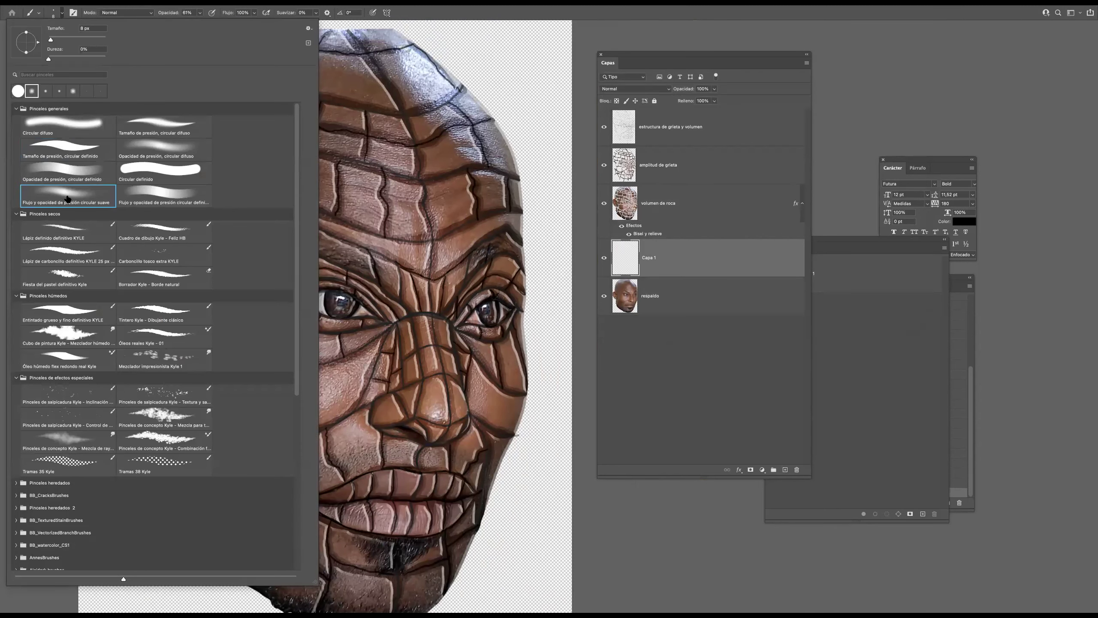
pyautogui.click(200, 13)
pyautogui.moveTo(200, 23); pyautogui.dragTo(193, 25)
pyautogui.click(618, 261)
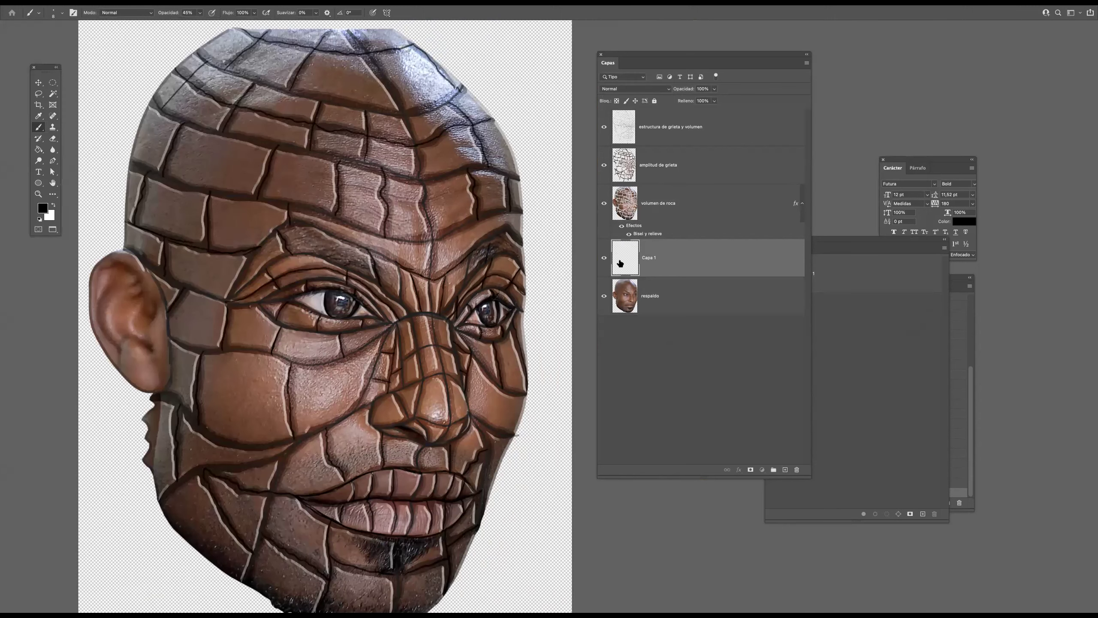
# Brush large, soft black shading across the mid-face on Capa 1 and move the amplitud de grieta layer directly below Capa 1
pyautogui.moveTo(383, 304)
pyautogui.keyDown('ctrl'); pyautogui.keyDown('alt'); pyautogui.mouseDown()
pyautogui.moveTo(410, 303)
pyautogui.moveTo(379, 324)
pyautogui.moveTo(303, 339)
pyautogui.mouseUp(); pyautogui.keyUp('alt'); pyautogui.keyUp('ctrl')
pyautogui.moveTo(405, 330); pyautogui.dragTo(364, 336)
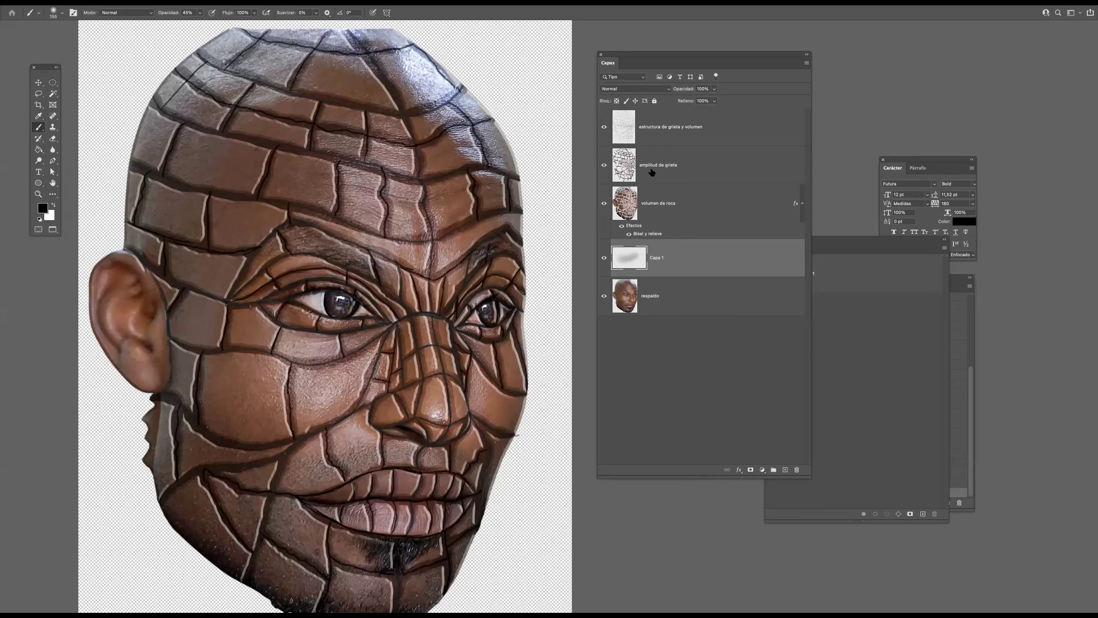
pyautogui.moveTo(661, 163); pyautogui.dragTo(665, 276)
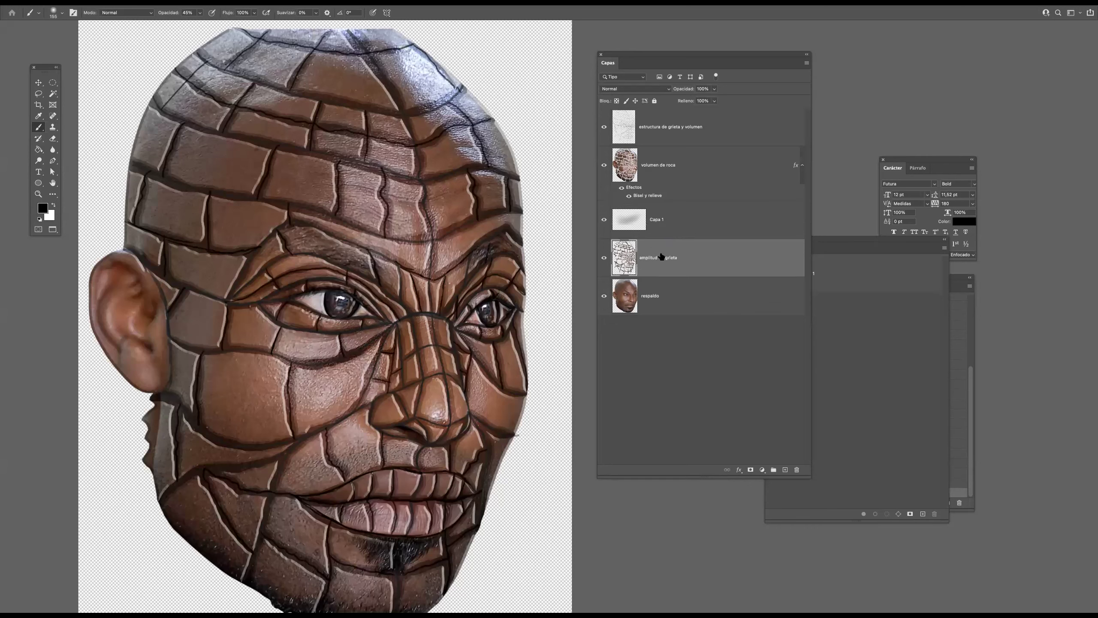
# Paint soft black shading with a smaller brush along the cracks of the forehead, brows, nose and cheek on Capa 1
pyautogui.click(651, 222)
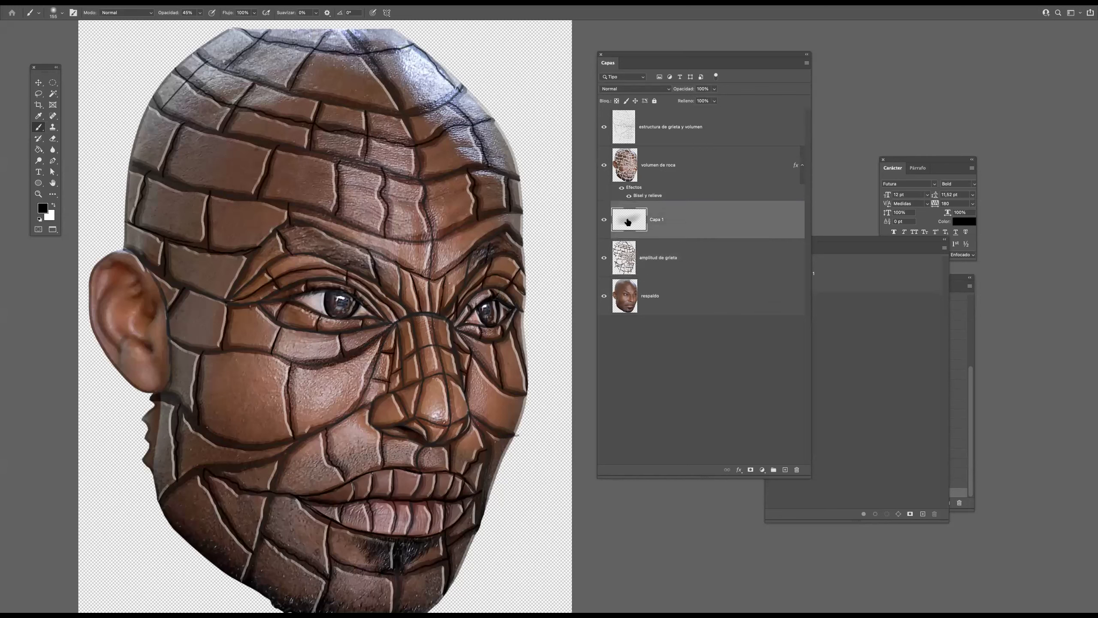
pyautogui.moveTo(401, 313)
pyautogui.keyDown('ctrl'); pyautogui.keyDown('alt'); pyautogui.mouseDown()
pyautogui.moveTo(396, 290)
pyautogui.moveTo(375, 259)
pyautogui.moveTo(402, 262)
pyautogui.moveTo(324, 231)
pyautogui.moveTo(374, 258)
pyautogui.moveTo(437, 269)
pyautogui.moveTo(430, 260)
pyautogui.moveTo(434, 307)
pyautogui.moveTo(401, 314)
pyautogui.moveTo(379, 380)
pyautogui.moveTo(379, 416)
pyautogui.moveTo(410, 441)
pyautogui.moveTo(380, 391)
pyautogui.mouseUp(); pyautogui.keyUp('alt'); pyautogui.keyUp('ctrl')
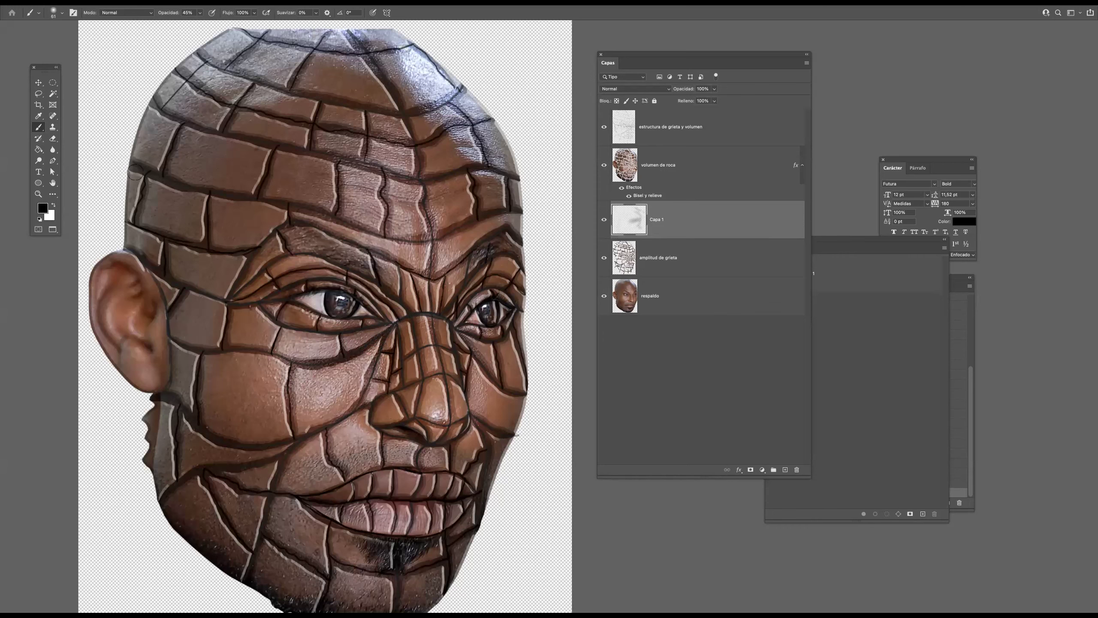
pyautogui.moveTo(192, 91)
pyautogui.mouseDown()
pyautogui.moveTo(194, 135)
pyautogui.moveTo(266, 156)
pyautogui.mouseUp()
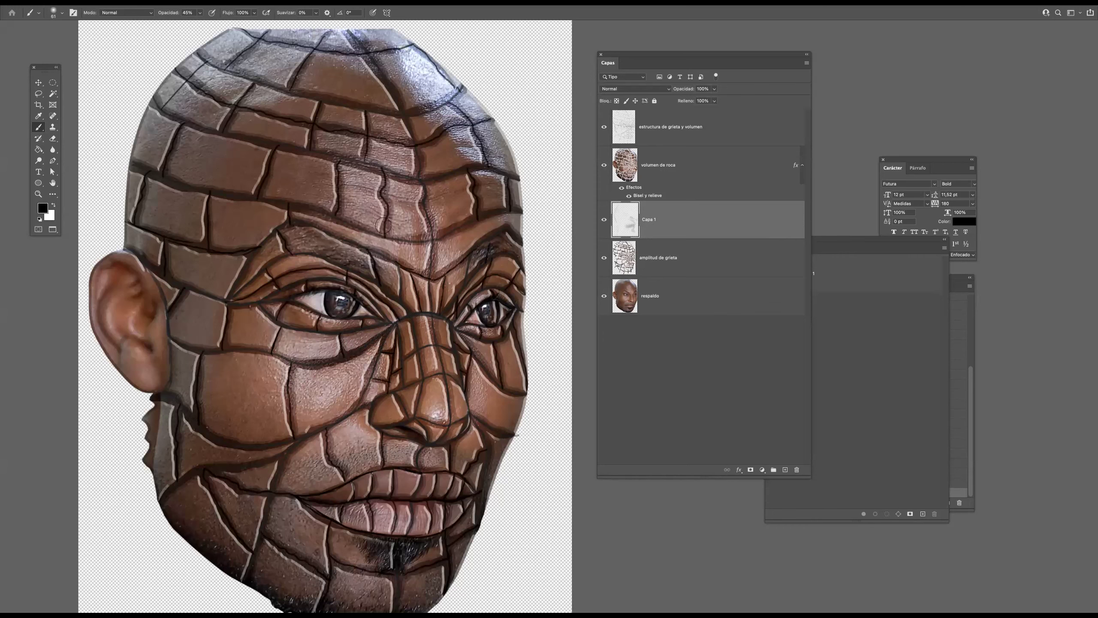
pyautogui.moveTo(366, 155)
pyautogui.mouseDown()
pyautogui.moveTo(405, 189)
pyautogui.moveTo(420, 226)
pyautogui.moveTo(415, 166)
pyautogui.moveTo(421, 252)
pyautogui.moveTo(404, 161)
pyautogui.moveTo(430, 288)
pyautogui.moveTo(430, 228)
pyautogui.moveTo(462, 227)
pyautogui.mouseUp()
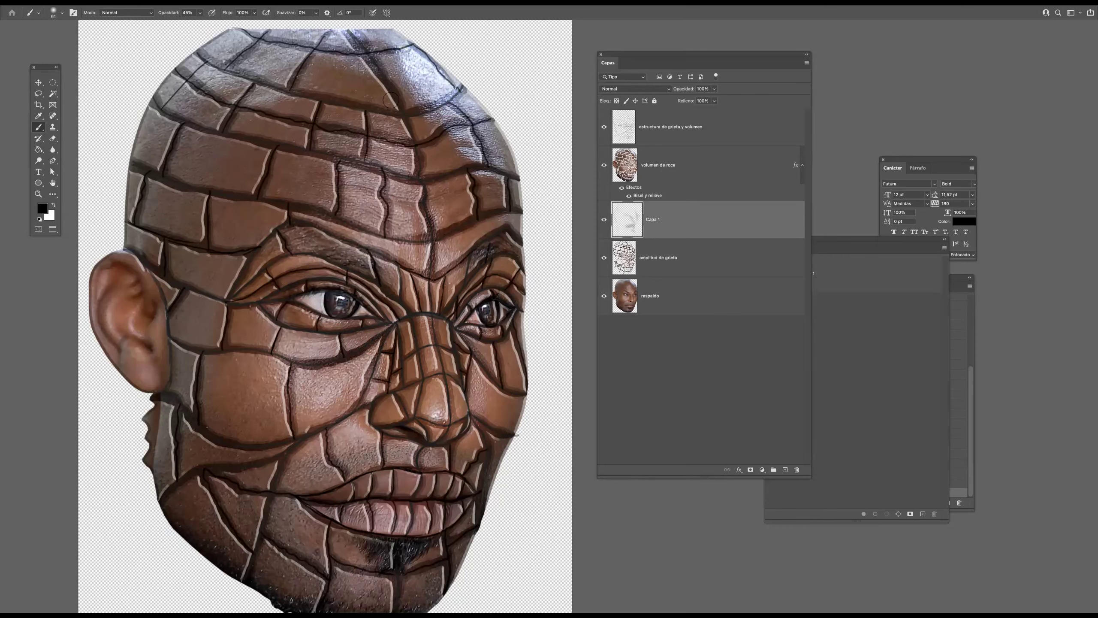
pyautogui.moveTo(427, 140); pyautogui.dragTo(453, 126)
pyautogui.moveTo(365, 154)
pyautogui.mouseDown()
pyautogui.moveTo(376, 125)
pyautogui.moveTo(391, 139)
pyautogui.moveTo(351, 131)
pyautogui.mouseUp()
pyautogui.moveTo(385, 192); pyautogui.dragTo(385, 243)
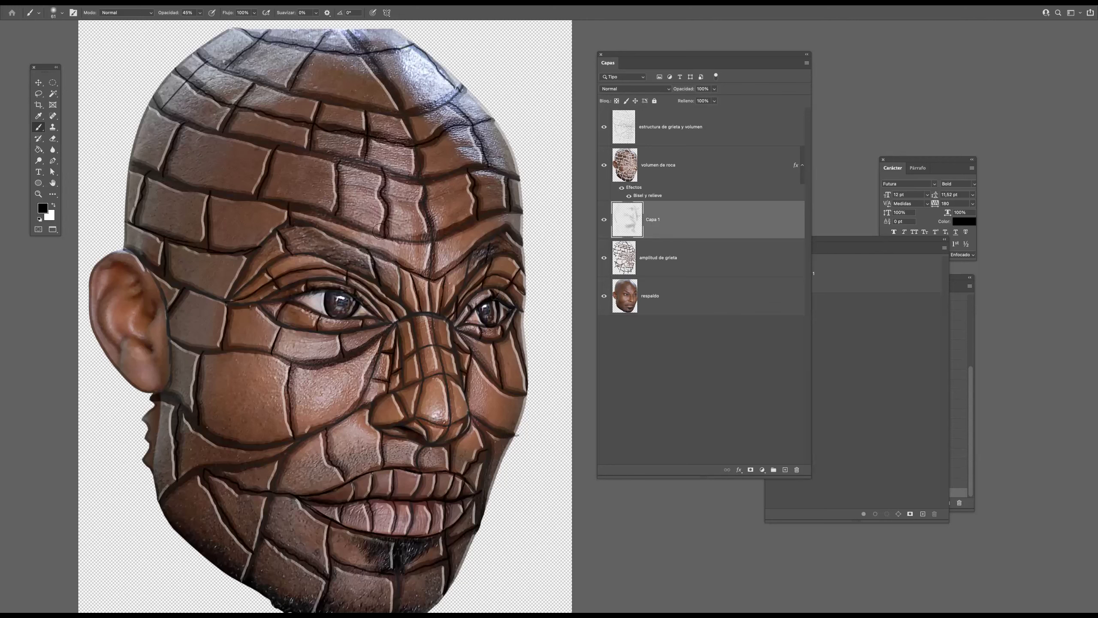
pyautogui.moveTo(325, 204); pyautogui.dragTo(406, 238)
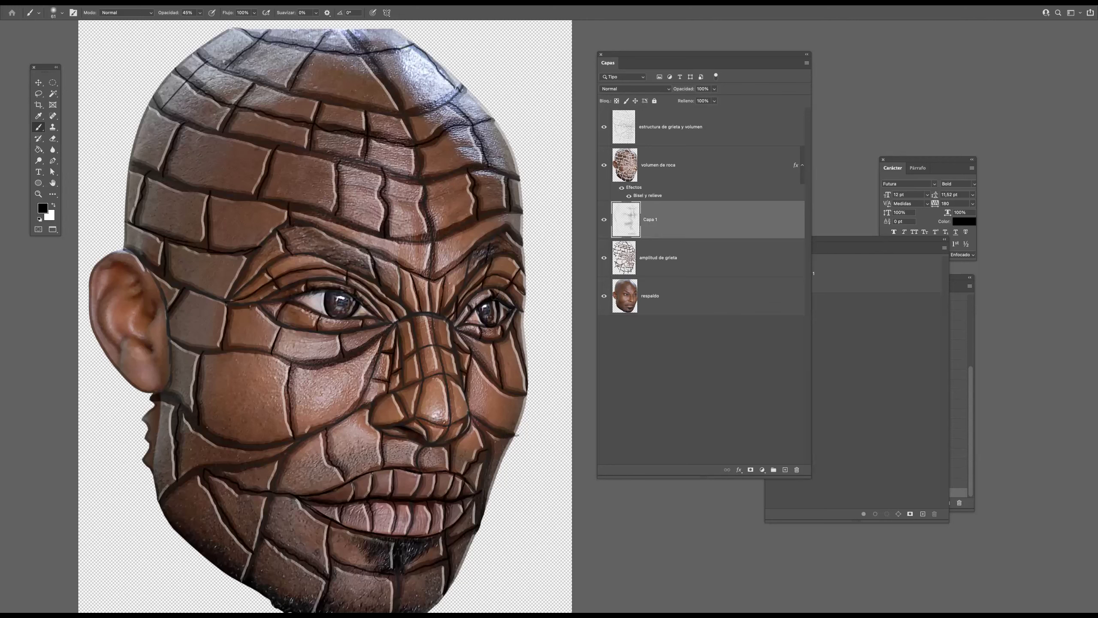
pyautogui.scroll(-1, 428, 319)
pyautogui.moveTo(402, 318)
pyautogui.mouseDown()
pyautogui.moveTo(367, 324)
pyautogui.moveTo(437, 333)
pyautogui.moveTo(417, 338)
pyautogui.mouseUp()
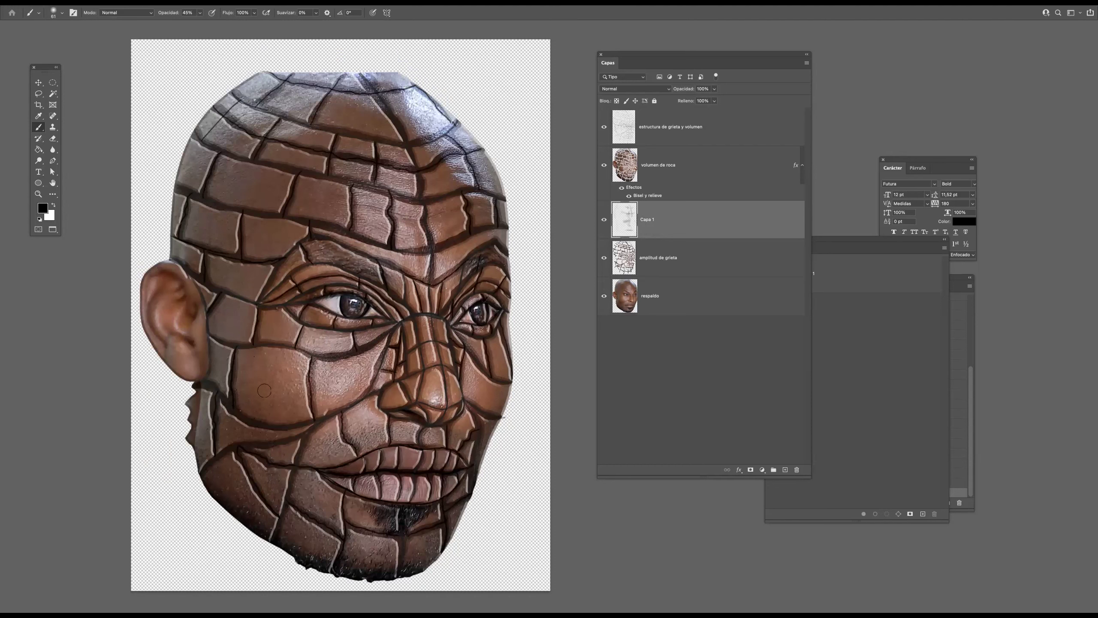
# Lasso a narrow shadow strip along the ear-side and lower edges of the large cheek block, with the volumen de roca layer active
pyautogui.click(38, 93)
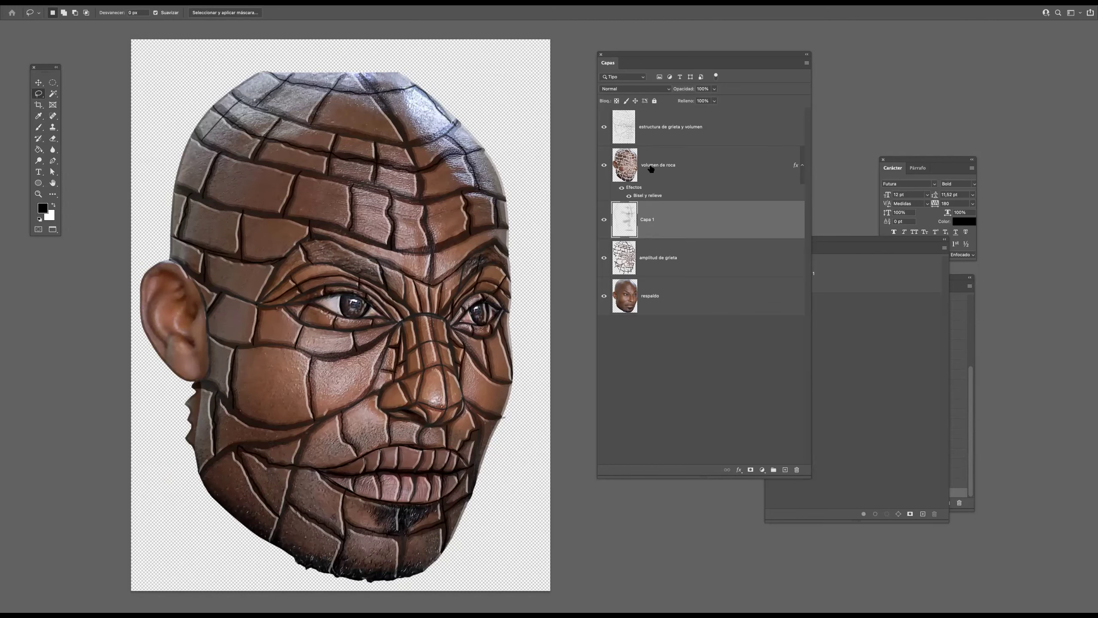
pyautogui.click(651, 169)
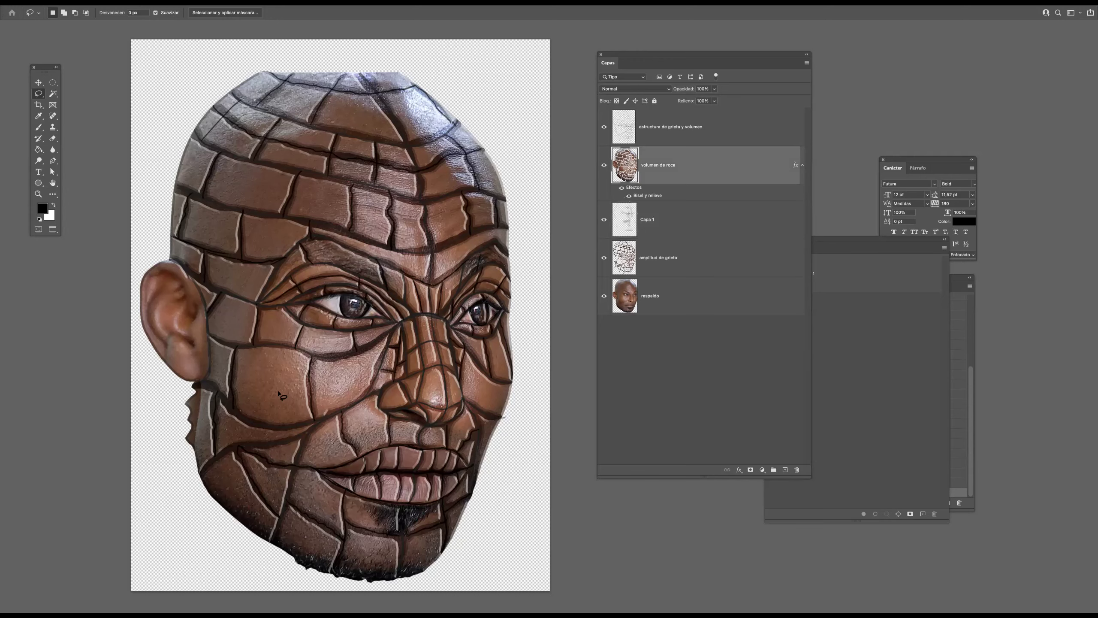
pyautogui.scroll(3, 262, 381)
pyautogui.scroll(-1, 264, 312)
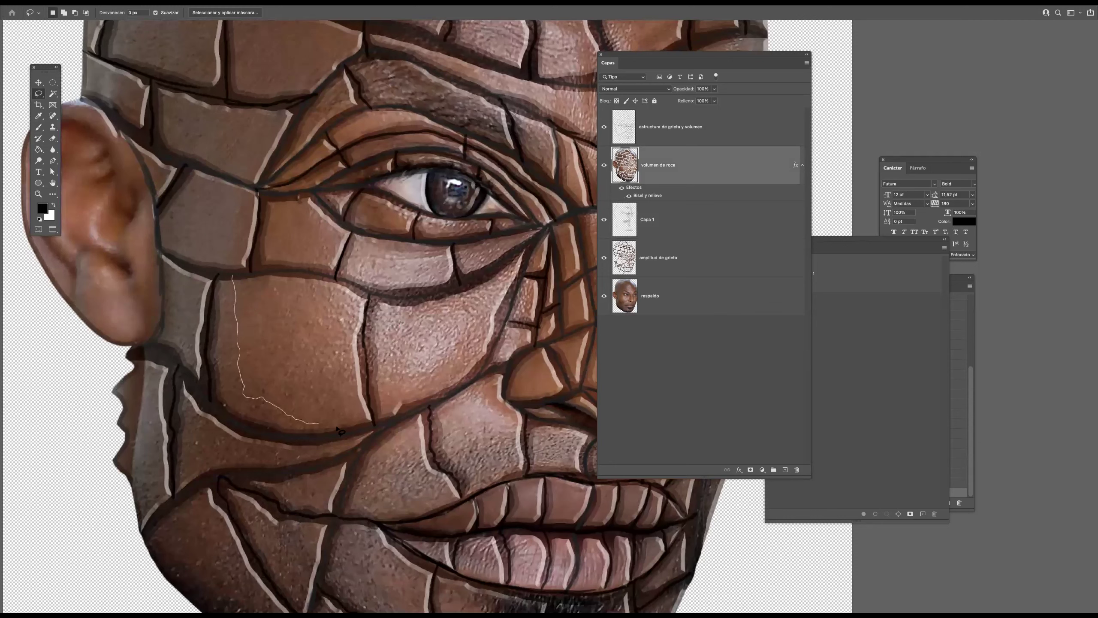
pyautogui.moveTo(365, 426)
pyautogui.mouseDown()
pyautogui.moveTo(269, 437)
pyautogui.moveTo(215, 412)
pyautogui.mouseUp()
pyautogui.moveTo(207, 358); pyautogui.dragTo(216, 294)
pyautogui.moveTo(217, 404); pyautogui.dragTo(215, 400)
# Add shadow strips along the edges of the blocks beside the ear, at the temple and under the nearer eye to the selection
pyautogui.press('shift')
pyautogui.moveTo(188, 353)
pyautogui.mouseDown()
pyautogui.moveTo(168, 317)
pyautogui.moveTo(158, 252)
pyautogui.moveTo(141, 337)
pyautogui.moveTo(198, 374)
pyautogui.mouseUp()
pyautogui.moveTo(247, 265)
pyautogui.mouseDown()
pyautogui.moveTo(187, 248)
pyautogui.moveTo(175, 228)
pyautogui.moveTo(179, 180)
pyautogui.moveTo(157, 221)
pyautogui.moveTo(161, 248)
pyautogui.moveTo(246, 264)
pyautogui.mouseUp()
pyautogui.moveTo(274, 204)
pyautogui.mouseDown()
pyautogui.moveTo(275, 245)
pyautogui.moveTo(334, 272)
pyautogui.mouseUp()
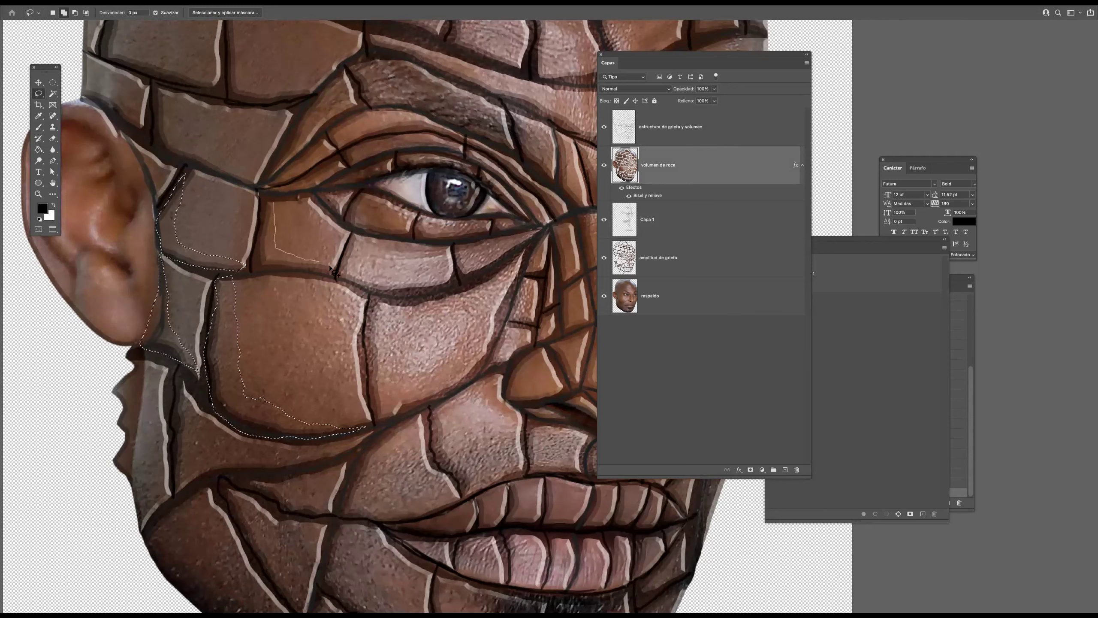
pyautogui.moveTo(255, 269); pyautogui.dragTo(266, 201)
pyautogui.moveTo(342, 270)
pyautogui.mouseDown()
pyautogui.moveTo(395, 295)
pyautogui.moveTo(449, 281)
pyautogui.moveTo(369, 281)
pyautogui.mouseUp()
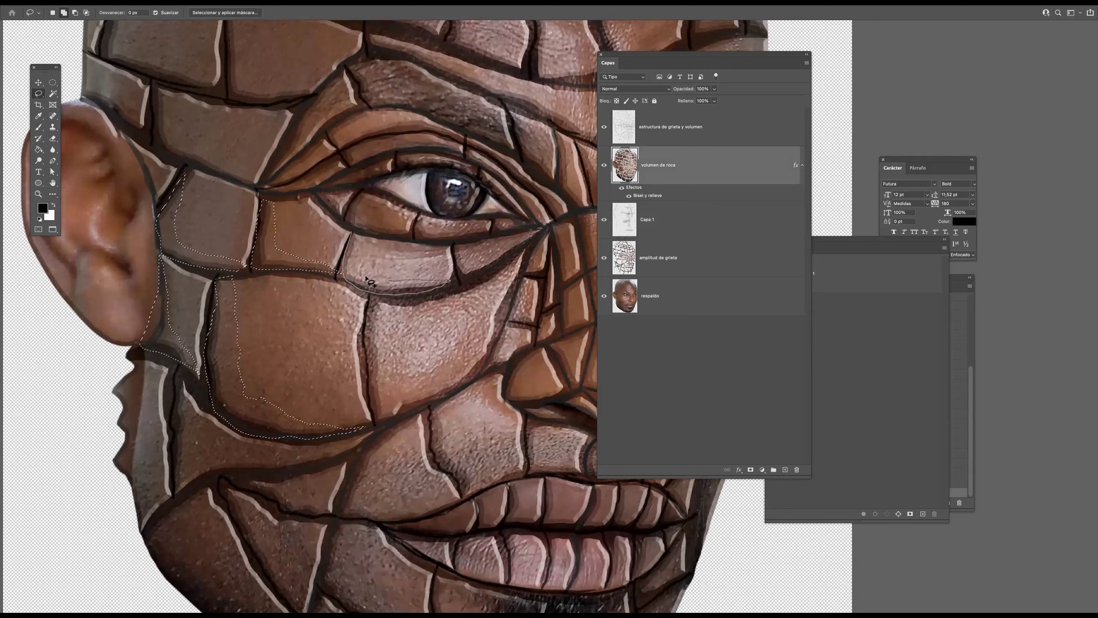
pyautogui.moveTo(355, 237); pyautogui.dragTo(360, 262)
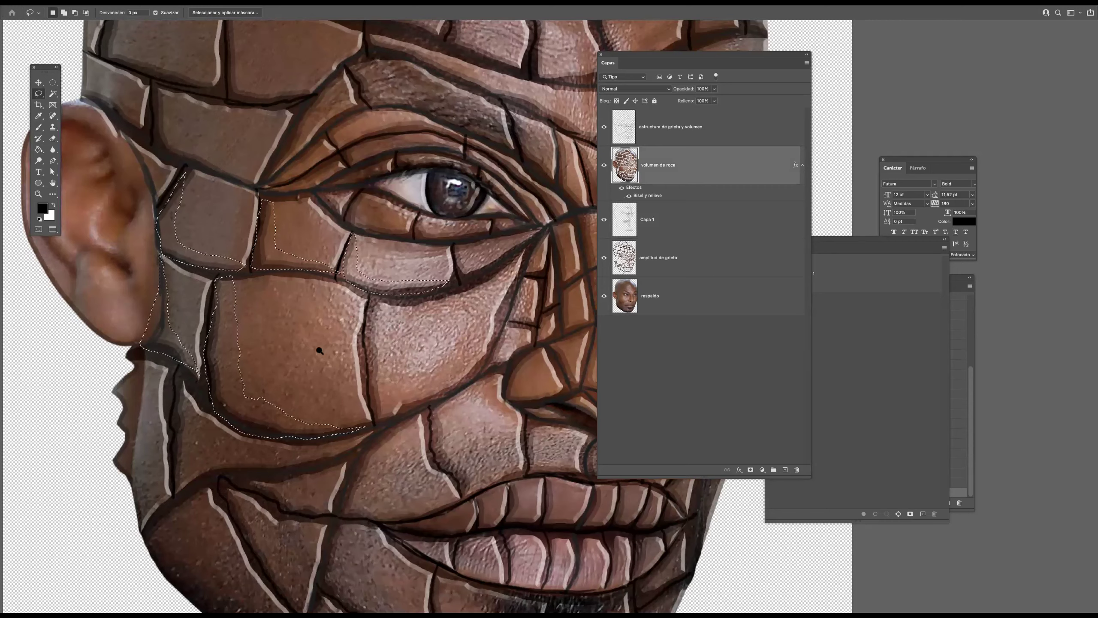
# Add shadow strips on the two jaw blocks below the ear to the lasso selection
pyautogui.scroll(-2, 326, 356)
pyautogui.moveTo(208, 375); pyautogui.dragTo(202, 471)
pyautogui.moveTo(269, 453); pyautogui.dragTo(279, 450)
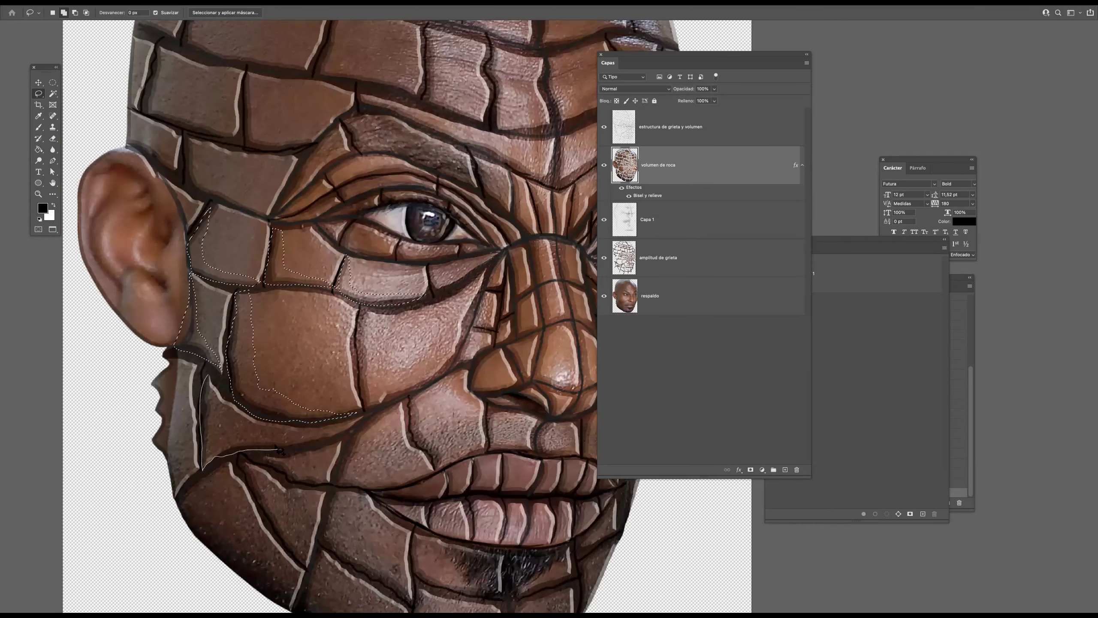
pyautogui.moveTo(212, 389); pyautogui.dragTo(207, 376)
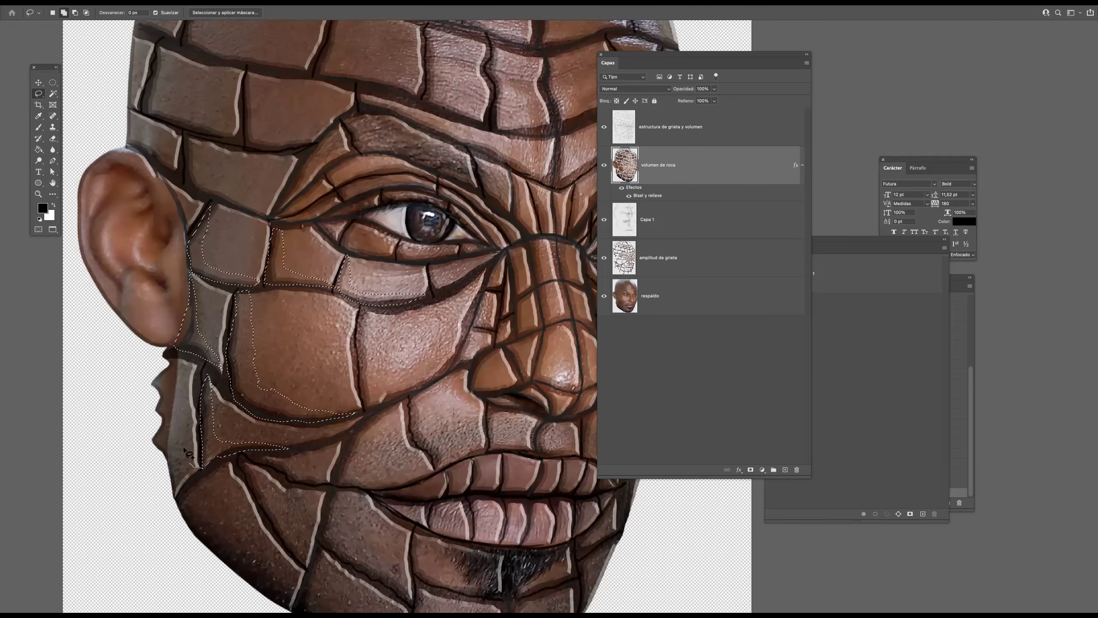
pyautogui.moveTo(185, 413)
pyautogui.mouseDown()
pyautogui.moveTo(179, 359)
pyautogui.moveTo(164, 448)
pyautogui.moveTo(173, 500)
pyautogui.moveTo(202, 469)
pyautogui.mouseUp()
# Add shadow strips along the edges of the temple blocks above the ear to the lasso selection
pyautogui.scroll(5, 389, 299)
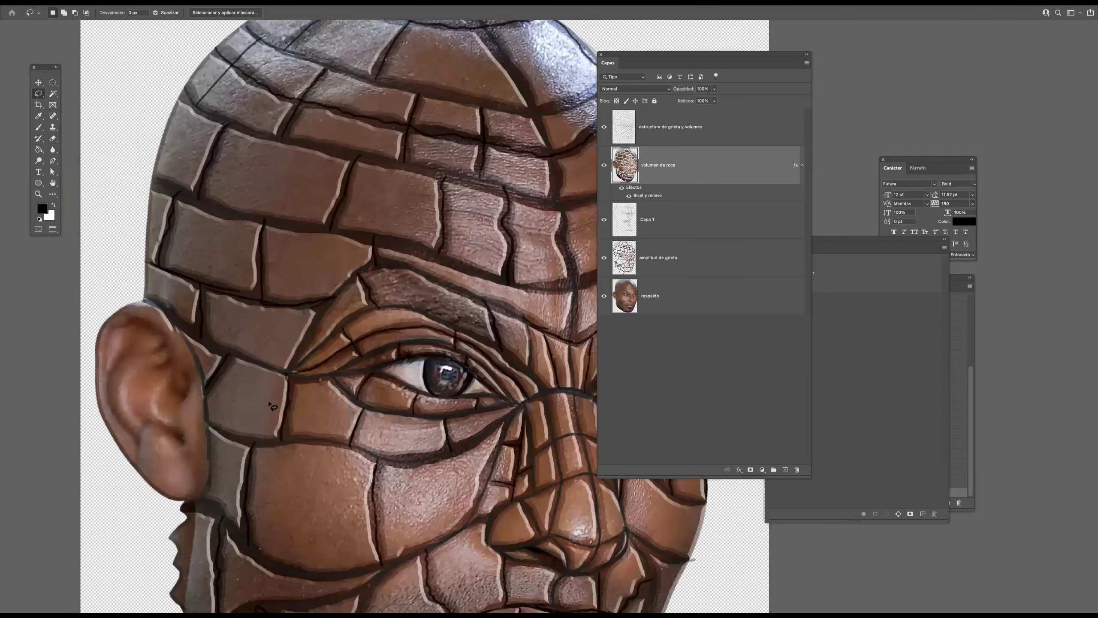
pyautogui.moveTo(298, 415)
pyautogui.mouseDown()
pyautogui.moveTo(245, 372)
pyautogui.moveTo(218, 380)
pyautogui.mouseUp()
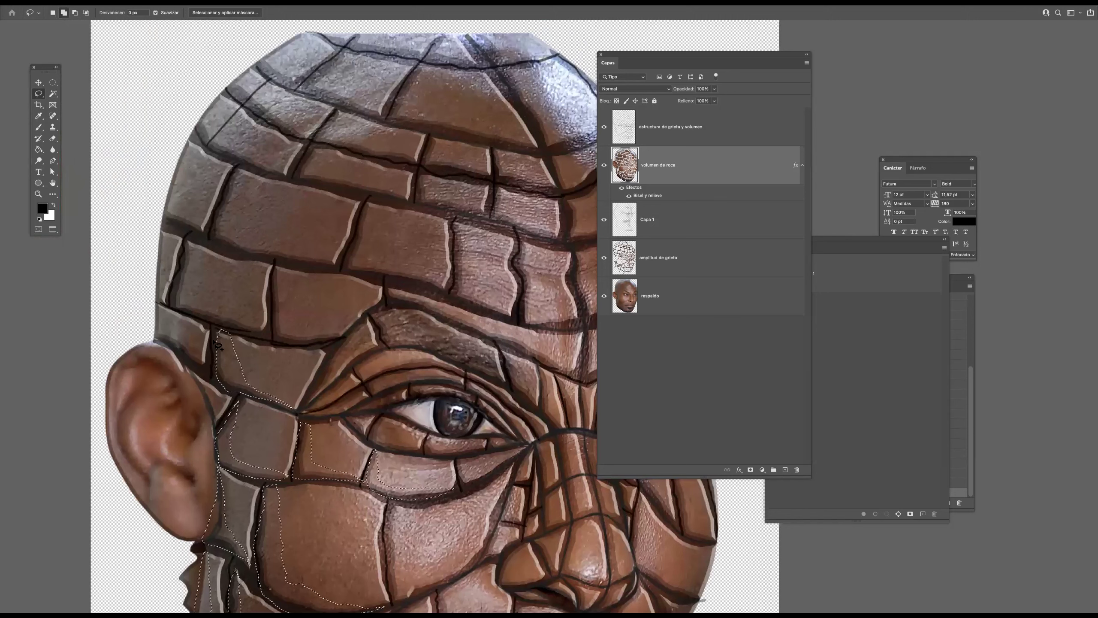
pyautogui.moveTo(190, 322)
pyautogui.mouseDown()
pyautogui.moveTo(163, 307)
pyautogui.moveTo(225, 335)
pyautogui.moveTo(189, 349)
pyautogui.moveTo(157, 301)
pyautogui.moveTo(152, 316)
pyautogui.moveTo(154, 338)
pyautogui.moveTo(204, 365)
pyautogui.mouseUp()
pyautogui.press('super+z')
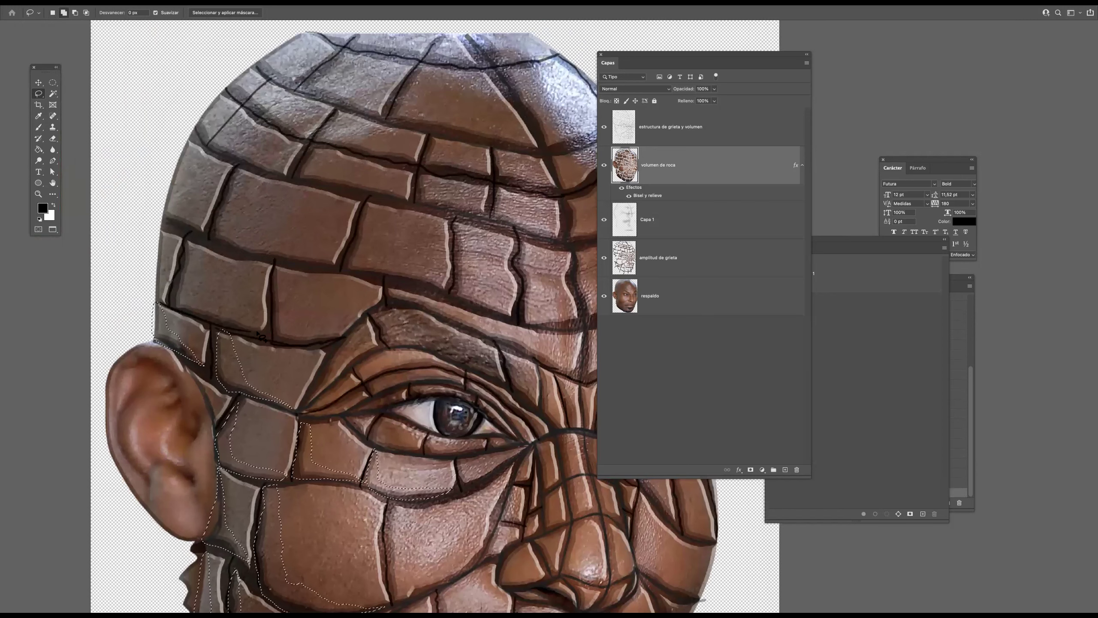
# Add shadow strips along the side and lower edges of the forehead blocks and the outer side of the head to the selection
pyautogui.moveTo(224, 312)
pyautogui.mouseDown()
pyautogui.moveTo(197, 303)
pyautogui.moveTo(190, 238)
pyautogui.moveTo(175, 304)
pyautogui.moveTo(210, 325)
pyautogui.moveTo(283, 338)
pyautogui.mouseUp()
pyautogui.moveTo(335, 264)
pyautogui.mouseDown()
pyautogui.moveTo(264, 247)
pyautogui.moveTo(236, 189)
pyautogui.moveTo(212, 244)
pyautogui.moveTo(275, 268)
pyautogui.moveTo(335, 266)
pyautogui.moveTo(265, 279)
pyautogui.mouseUp()
pyautogui.press('x')
pyautogui.moveTo(341, 228)
pyautogui.mouseDown()
pyautogui.moveTo(340, 262)
pyautogui.moveTo(392, 286)
pyautogui.moveTo(328, 268)
pyautogui.mouseUp()
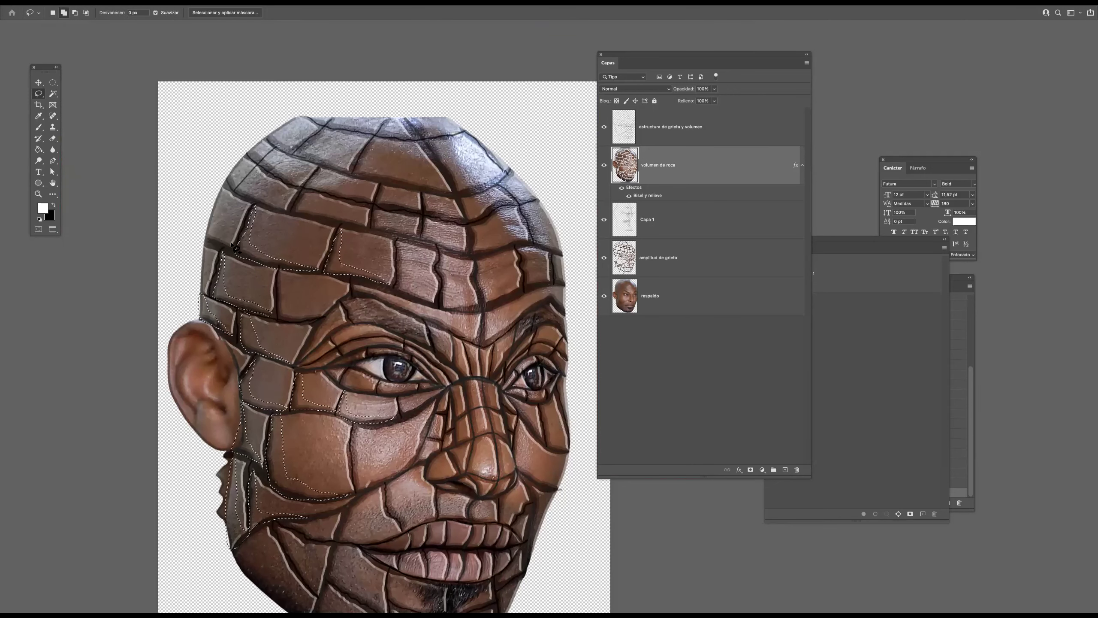
pyautogui.moveTo(222, 236)
pyautogui.mouseDown()
pyautogui.moveTo(227, 197)
pyautogui.moveTo(208, 229)
pyautogui.moveTo(236, 251)
pyautogui.moveTo(207, 285)
pyautogui.moveTo(209, 248)
pyautogui.moveTo(209, 288)
pyautogui.mouseUp()
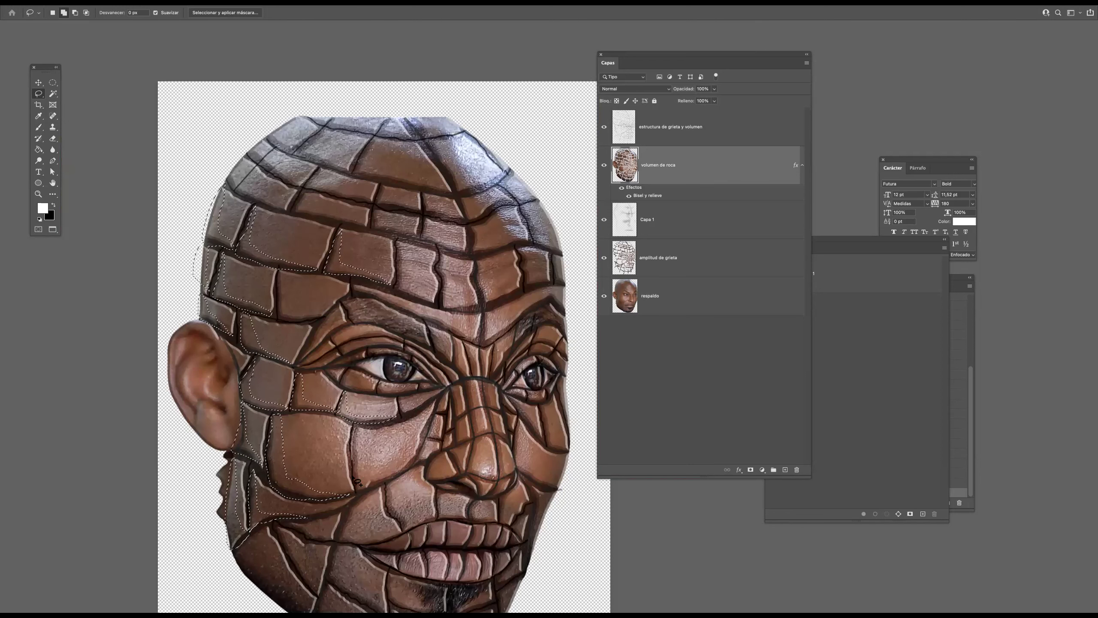
# Add shadow strips on the inner cheek, lower jaw and chin blocks to the lasso selection
pyautogui.moveTo(381, 470); pyautogui.dragTo(353, 438)
pyautogui.moveTo(399, 530)
pyautogui.mouseDown()
pyautogui.moveTo(404, 414)
pyautogui.moveTo(342, 430)
pyautogui.moveTo(408, 421)
pyautogui.mouseUp()
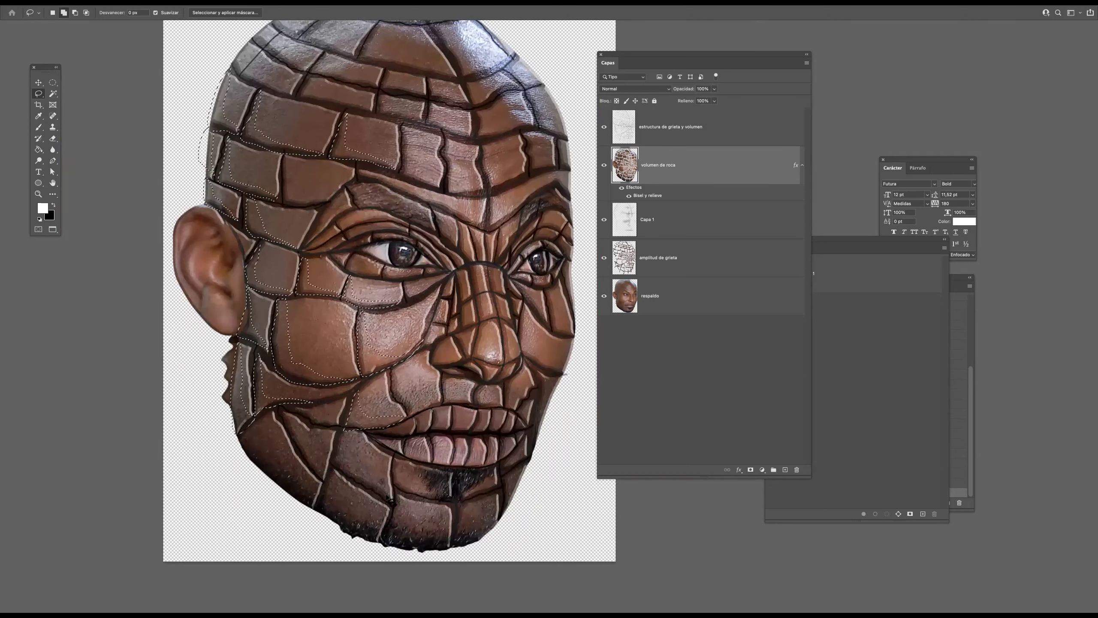
pyautogui.moveTo(349, 452); pyautogui.dragTo(344, 436)
pyautogui.moveTo(391, 501)
pyautogui.mouseDown()
pyautogui.moveTo(367, 505)
pyautogui.moveTo(353, 533)
pyautogui.moveTo(277, 468)
pyautogui.moveTo(255, 424)
pyautogui.moveTo(241, 451)
pyautogui.moveTo(313, 505)
pyautogui.mouseUp()
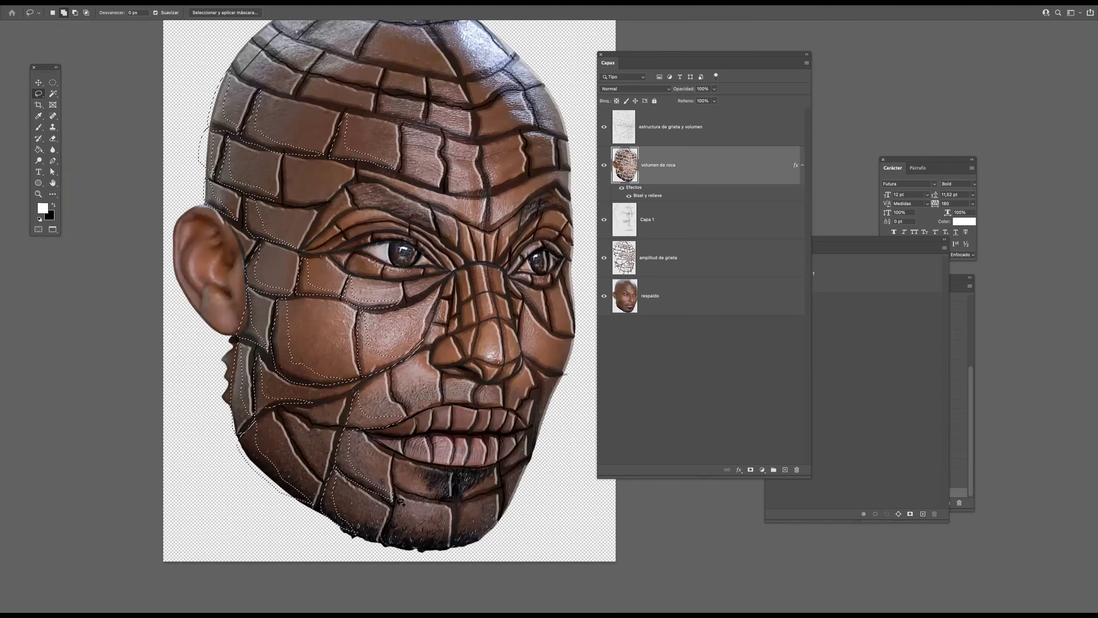
pyautogui.moveTo(394, 498)
pyautogui.mouseDown()
pyautogui.moveTo(419, 554)
pyautogui.moveTo(416, 543)
pyautogui.mouseUp()
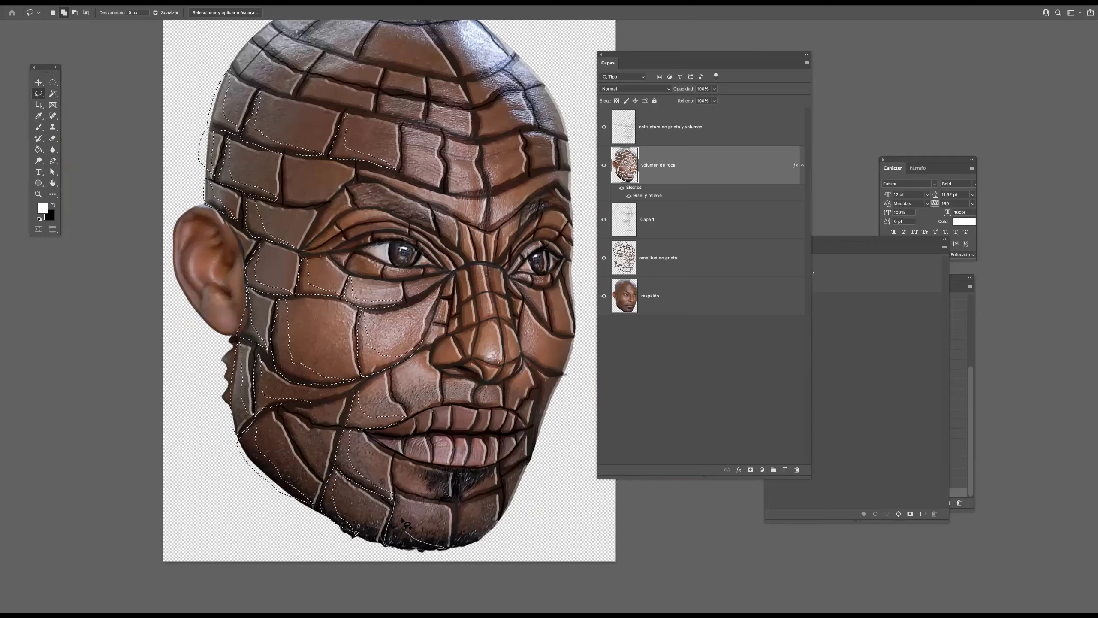
pyautogui.moveTo(489, 534)
pyautogui.mouseDown()
pyautogui.moveTo(461, 512)
pyautogui.moveTo(459, 547)
pyautogui.moveTo(489, 534)
pyautogui.mouseUp()
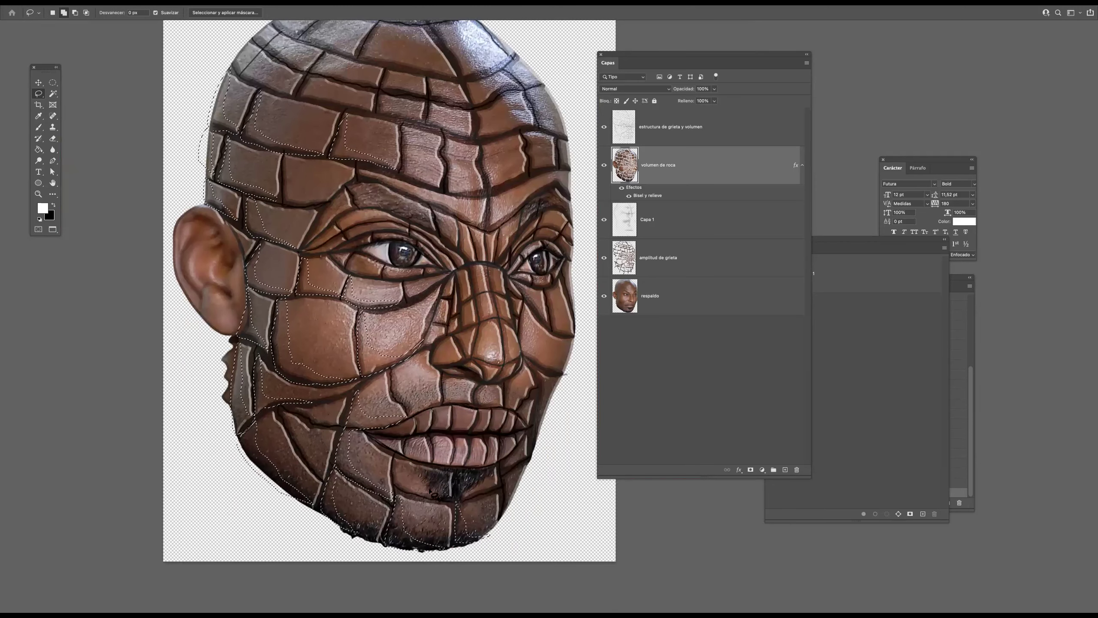
pyautogui.moveTo(450, 498)
pyautogui.mouseDown()
pyautogui.moveTo(403, 479)
pyautogui.moveTo(396, 459)
pyautogui.moveTo(399, 494)
pyautogui.moveTo(450, 498)
pyautogui.mouseUp()
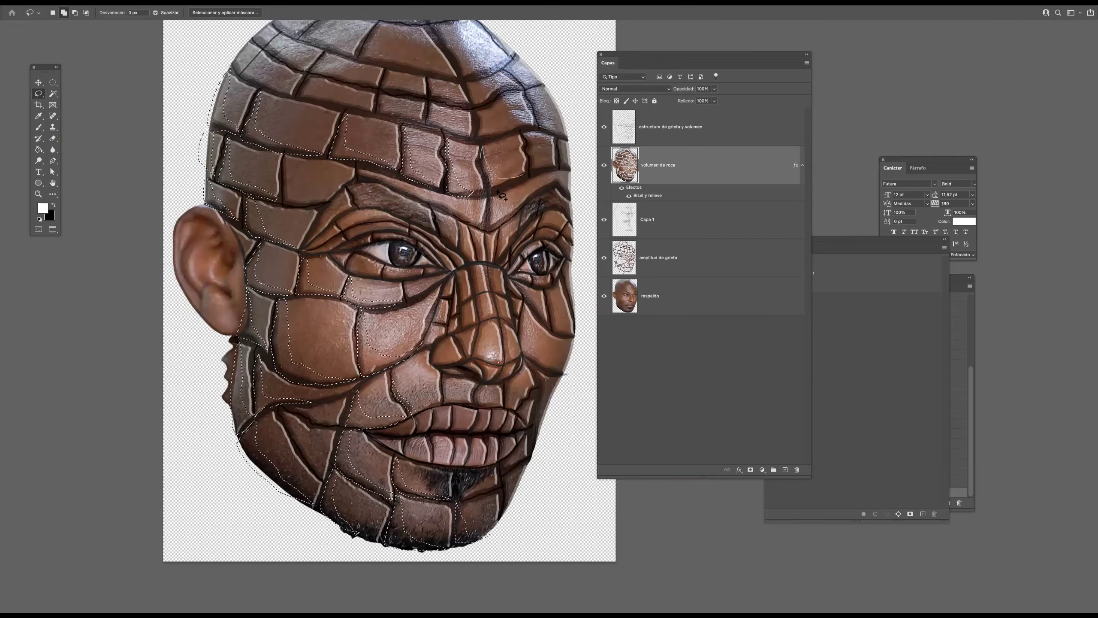
# Extend the selection with shadow strips on the upper forehead and crown blocks
pyautogui.scroll(5, 432, 216)
pyautogui.moveTo(413, 222)
pyautogui.mouseDown()
pyautogui.moveTo(356, 197)
pyautogui.moveTo(374, 215)
pyautogui.moveTo(416, 221)
pyautogui.mouseUp()
pyautogui.moveTo(302, 200)
pyautogui.mouseDown()
pyautogui.moveTo(252, 189)
pyautogui.moveTo(245, 171)
pyautogui.moveTo(230, 181)
pyautogui.moveTo(250, 211)
pyautogui.mouseUp()
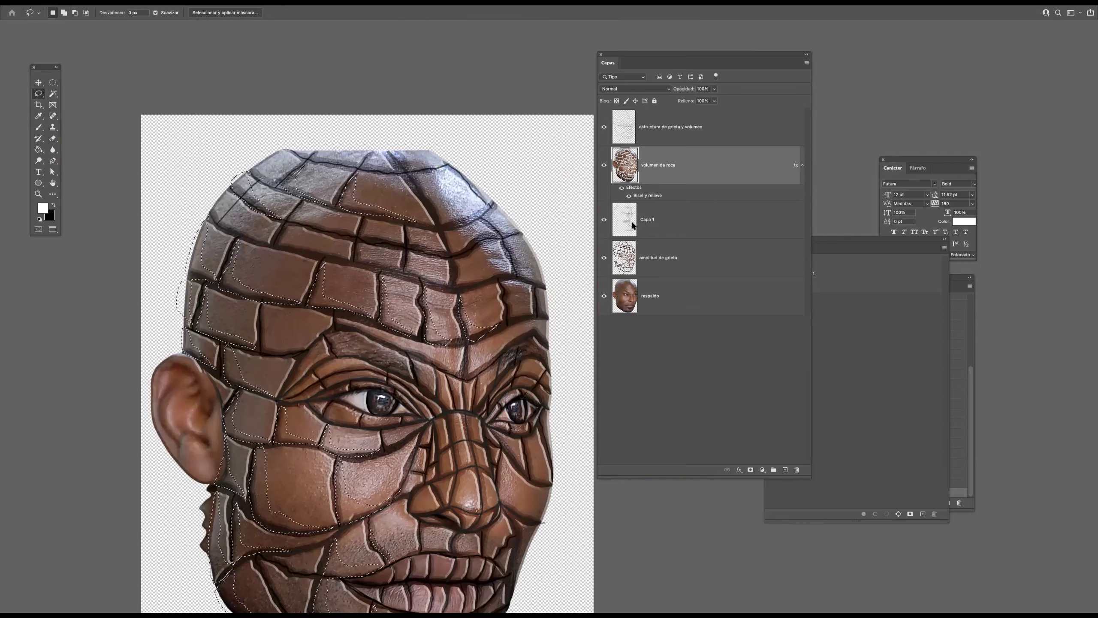
# Copy the selected strips from volumen de roca to a new layer and delete the copy's layer effects
pyautogui.hotkey('ctrl', 'j')
pyautogui.moveTo(454, 381); pyautogui.dragTo(443, 306)
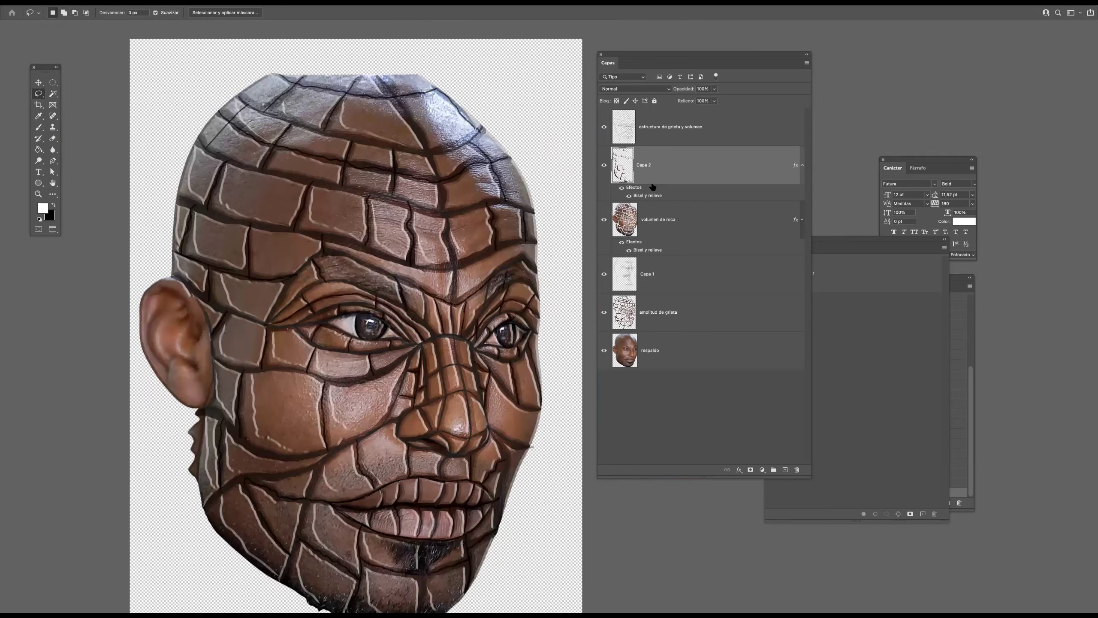
pyautogui.moveTo(690, 210); pyautogui.dragTo(797, 470)
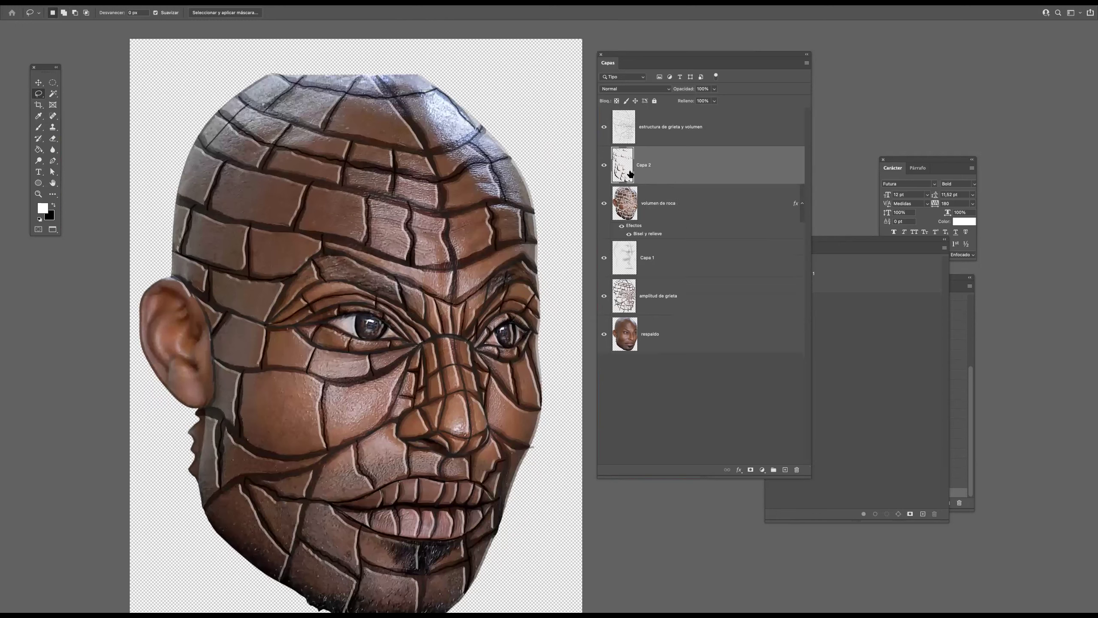
# Set Capa 2 to the Multiplicar blend mode at 42% opacity
pyautogui.click(634, 89)
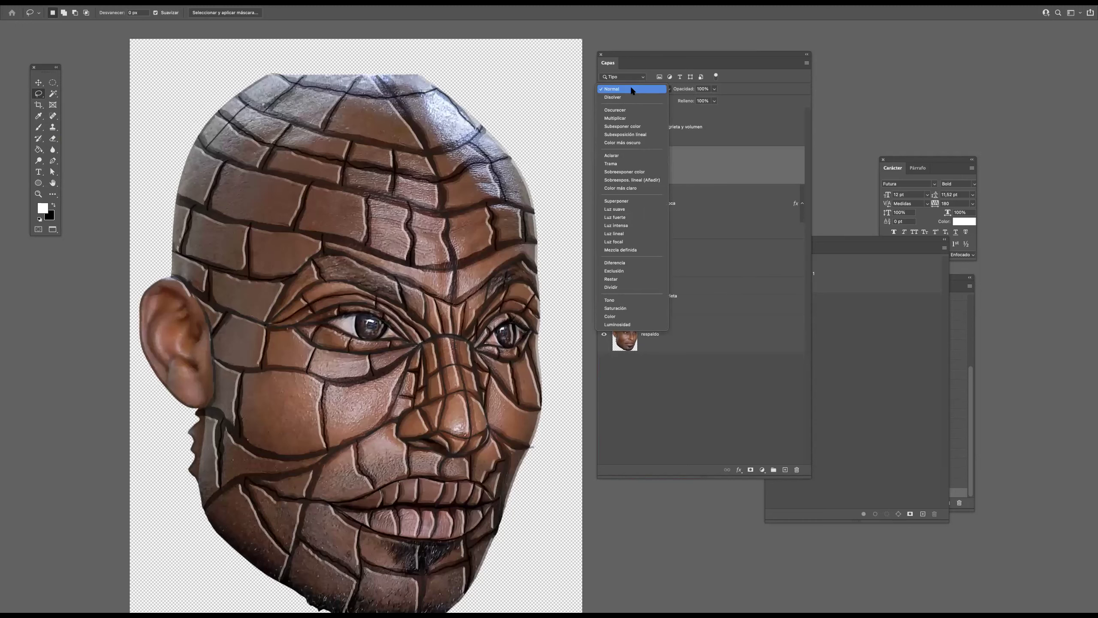
pyautogui.click(625, 118)
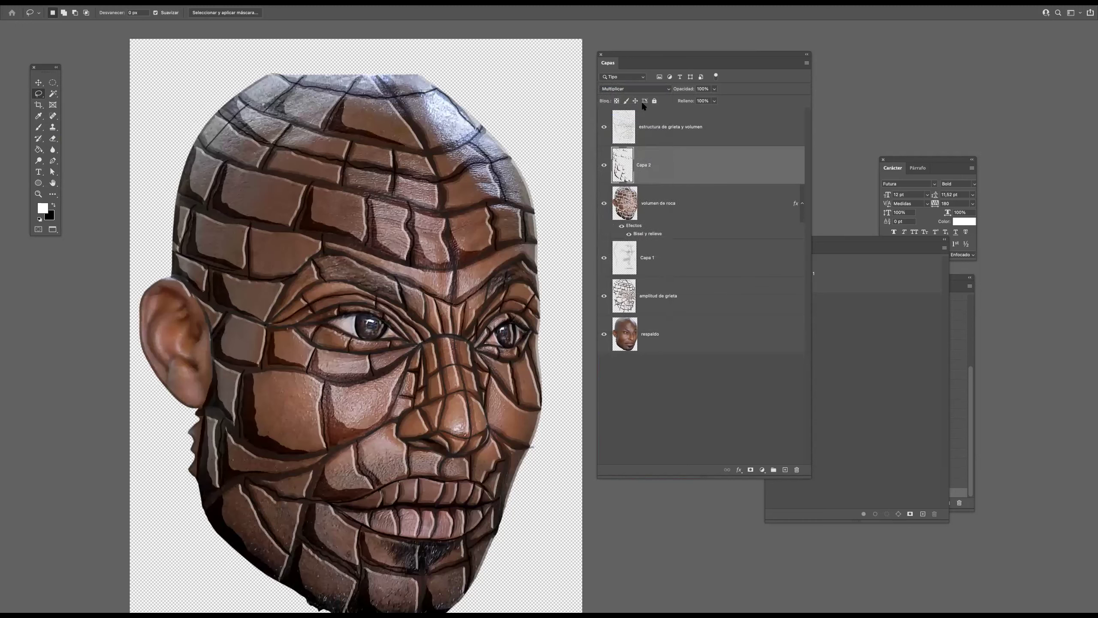
pyautogui.click(714, 89)
pyautogui.click(690, 100)
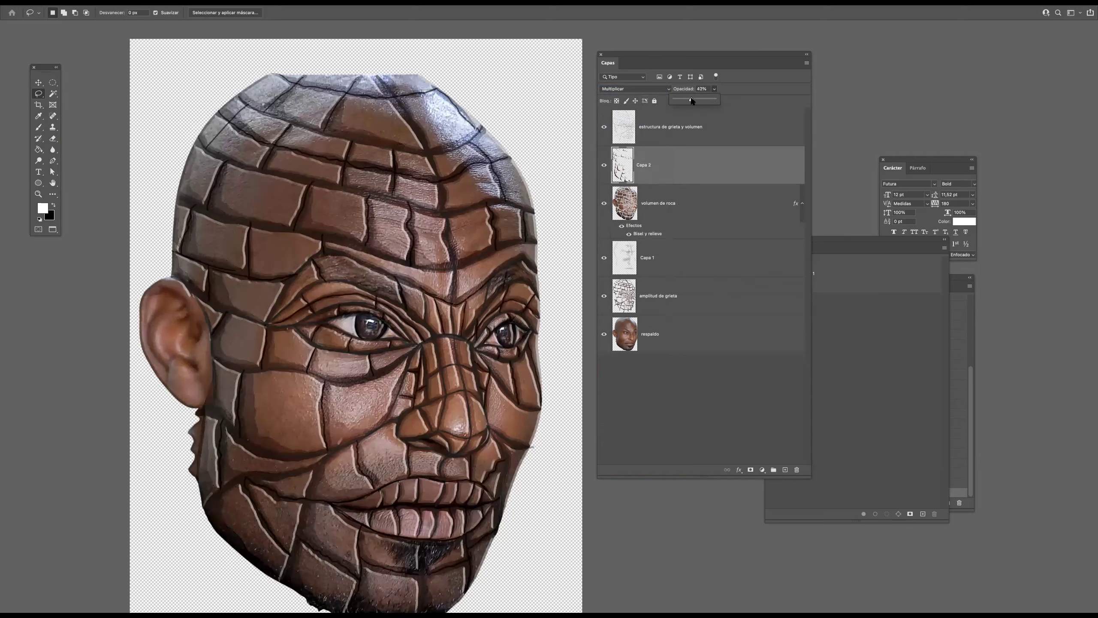
# Compare the face with and without the Capa 2 shadows by repeatedly switching the layer's visibility
pyautogui.click(605, 165)
pyautogui.click(604, 165)
pyautogui.click(604, 166)
pyautogui.click(604, 166)
pyautogui.click(604, 167)
pyautogui.click(605, 167)
pyautogui.click(605, 167)
pyautogui.click(604, 168)
pyautogui.click(605, 167)
pyautogui.click(605, 168)
pyautogui.click(604, 167)
pyautogui.click(606, 168)
pyautogui.click(605, 168)
pyautogui.click(606, 168)
pyautogui.click(605, 168)
pyautogui.click(605, 167)
pyautogui.click(605, 167)
pyautogui.click(605, 167)
pyautogui.click(605, 167)
# Lasso shadow strips on the nostril, nose bridge, inner eyelid and central brow blocks and copy them from volumen de roca to a new layer
pyautogui.scroll(5, 426, 430)
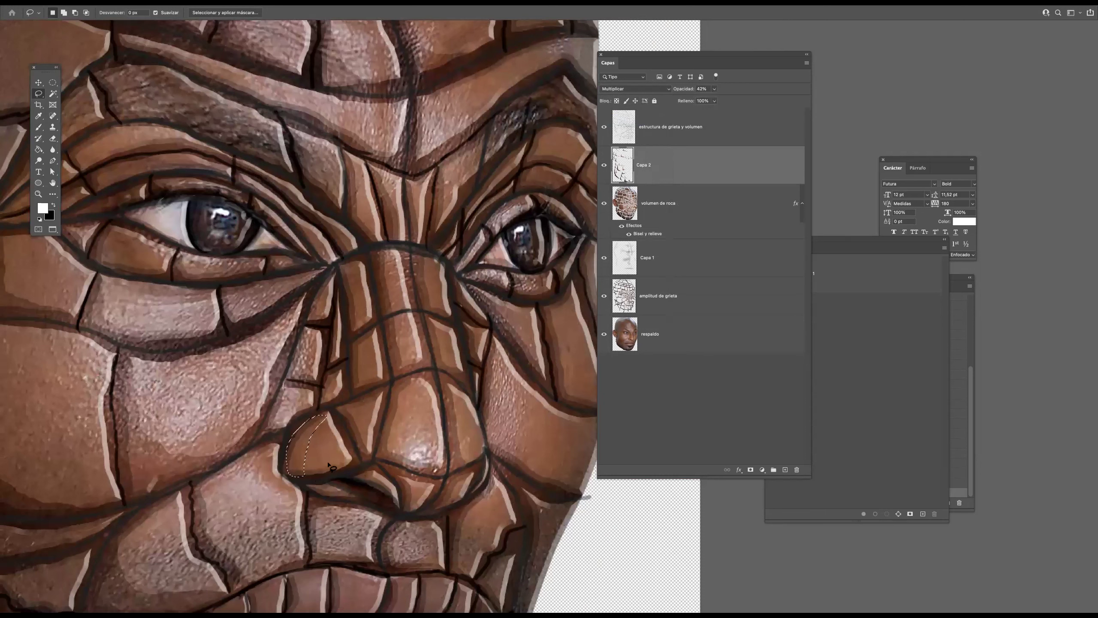
pyautogui.press('shift')
pyautogui.moveTo(312, 479)
pyautogui.mouseDown()
pyautogui.moveTo(334, 497)
pyautogui.moveTo(308, 479)
pyautogui.mouseUp()
pyautogui.moveTo(353, 259)
pyautogui.mouseDown()
pyautogui.moveTo(366, 387)
pyautogui.moveTo(344, 401)
pyautogui.moveTo(334, 271)
pyautogui.moveTo(360, 255)
pyautogui.moveTo(288, 200)
pyautogui.mouseUp()
pyautogui.moveTo(337, 224); pyautogui.dragTo(328, 268)
pyautogui.moveTo(366, 191); pyautogui.dragTo(359, 187)
pyautogui.scroll(4, 359, 186)
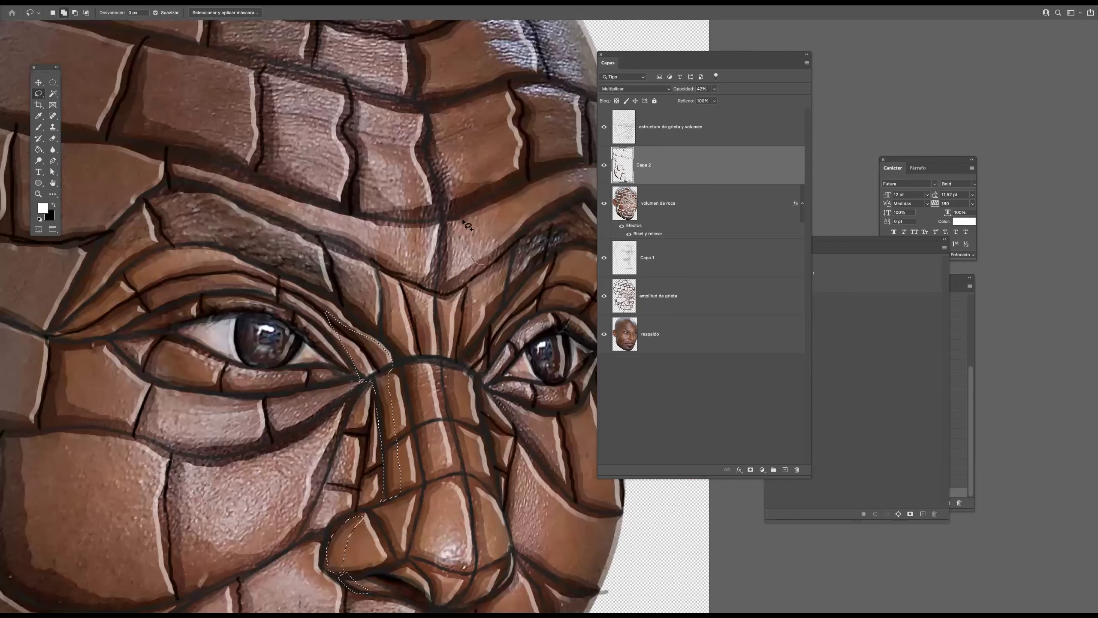
pyautogui.click(648, 207)
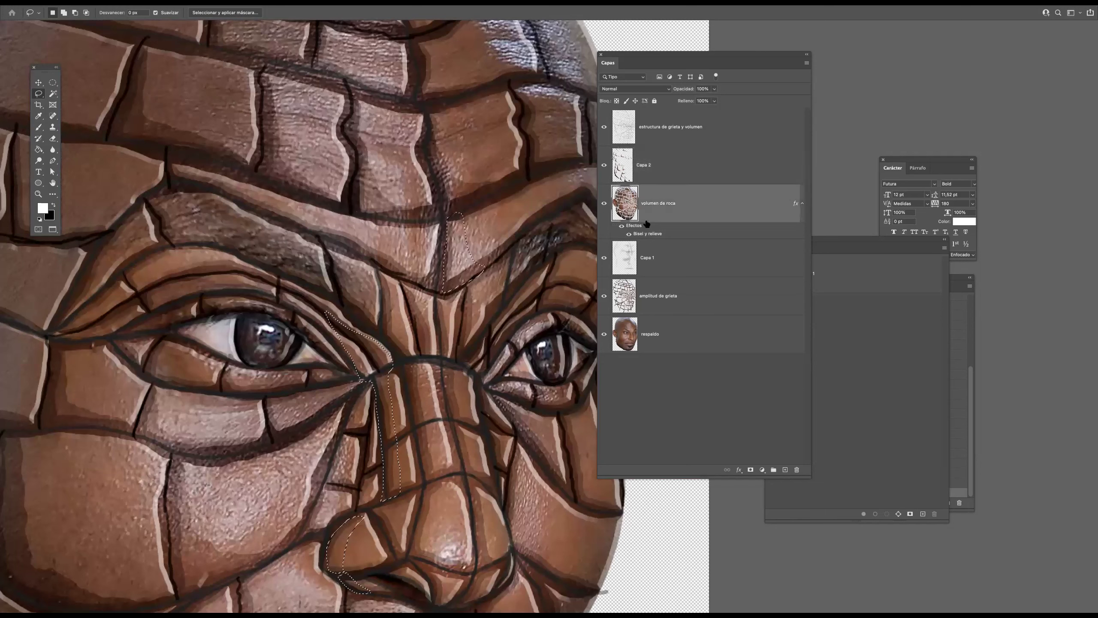
pyautogui.hotkey('ctrl', 'j')
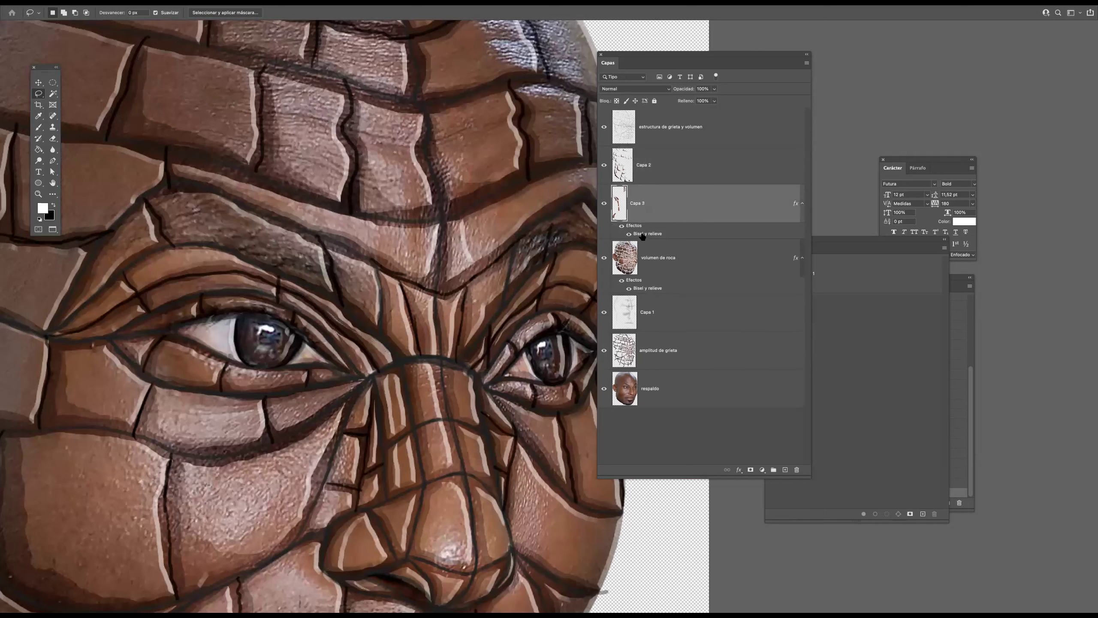
# Delete the layer effects of Capa 3 and set the layer to the Multiplicar blend mode at 60% opacity
pyautogui.moveTo(646, 226); pyautogui.dragTo(797, 469)
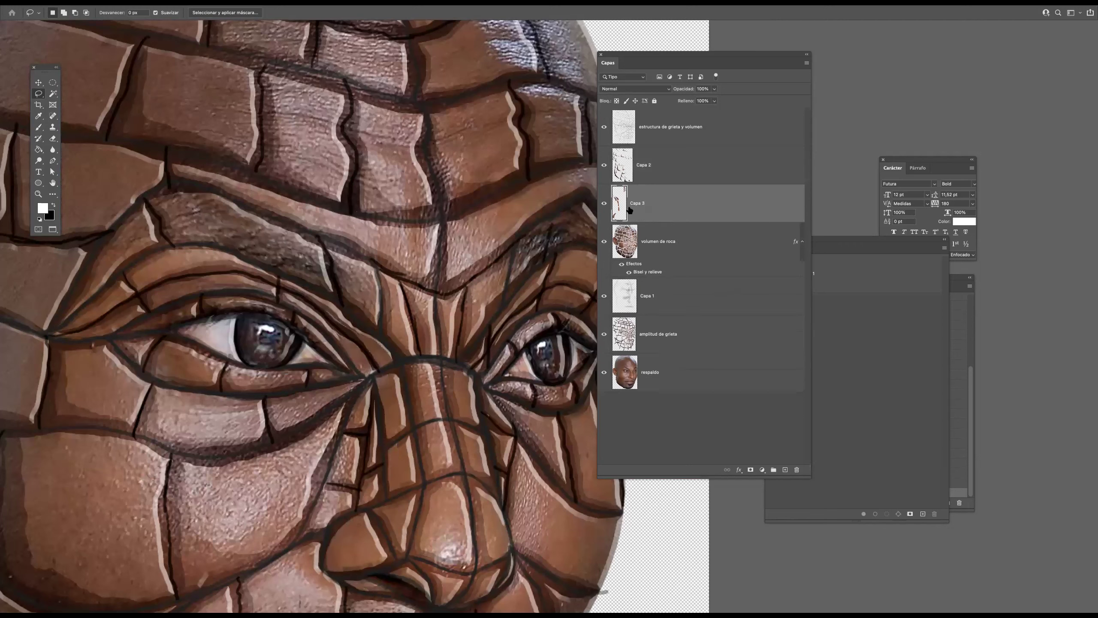
pyautogui.click(631, 89)
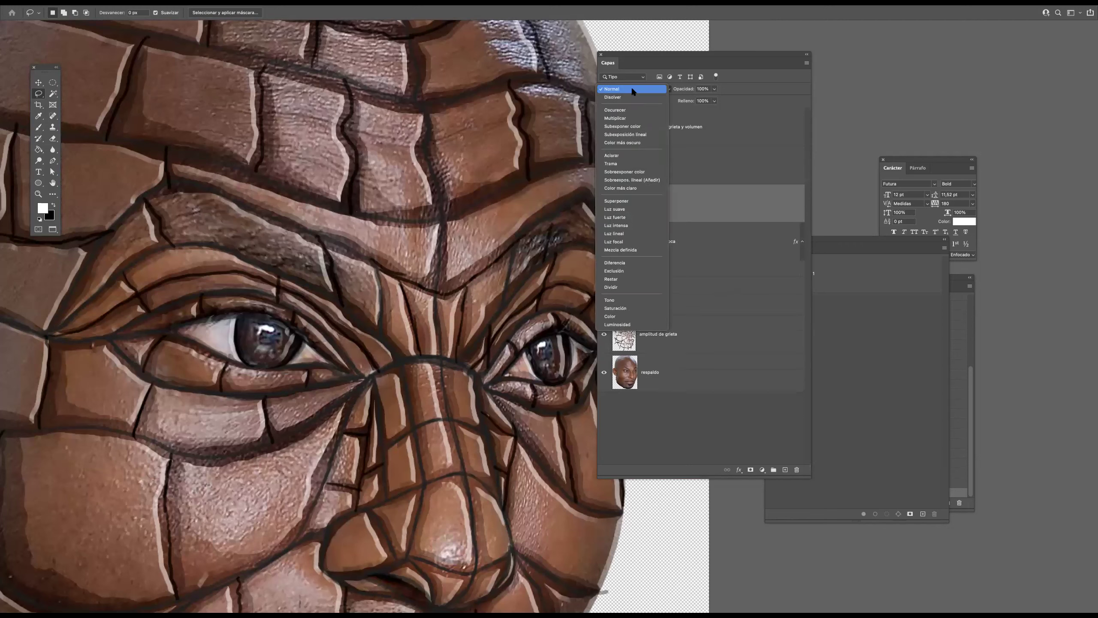
pyautogui.click(617, 118)
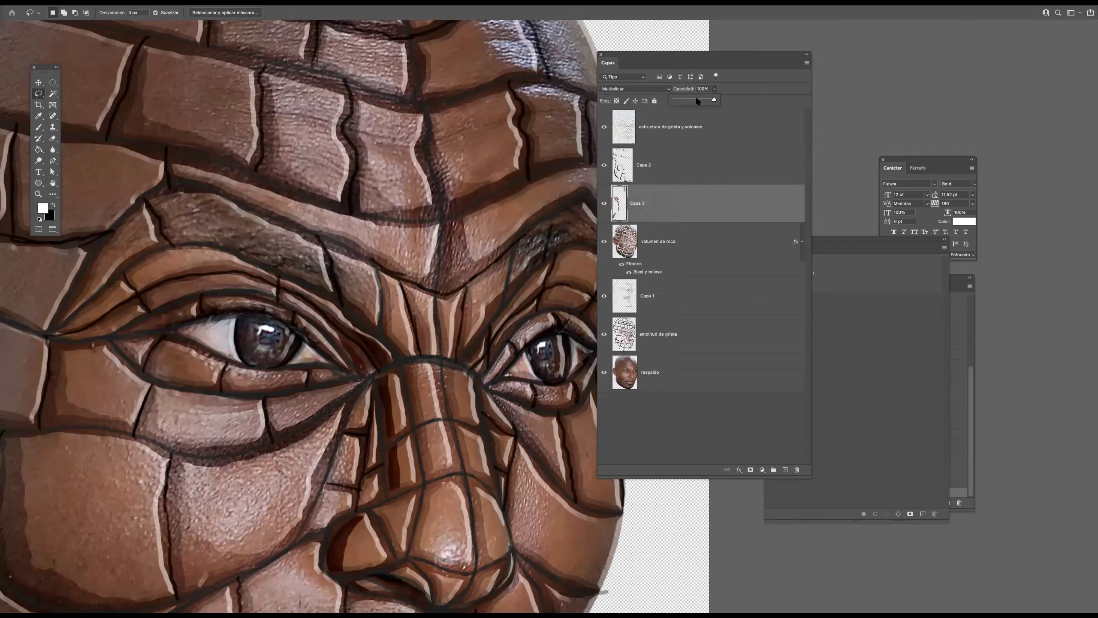
pyautogui.moveTo(696, 100); pyautogui.dragTo(699, 100)
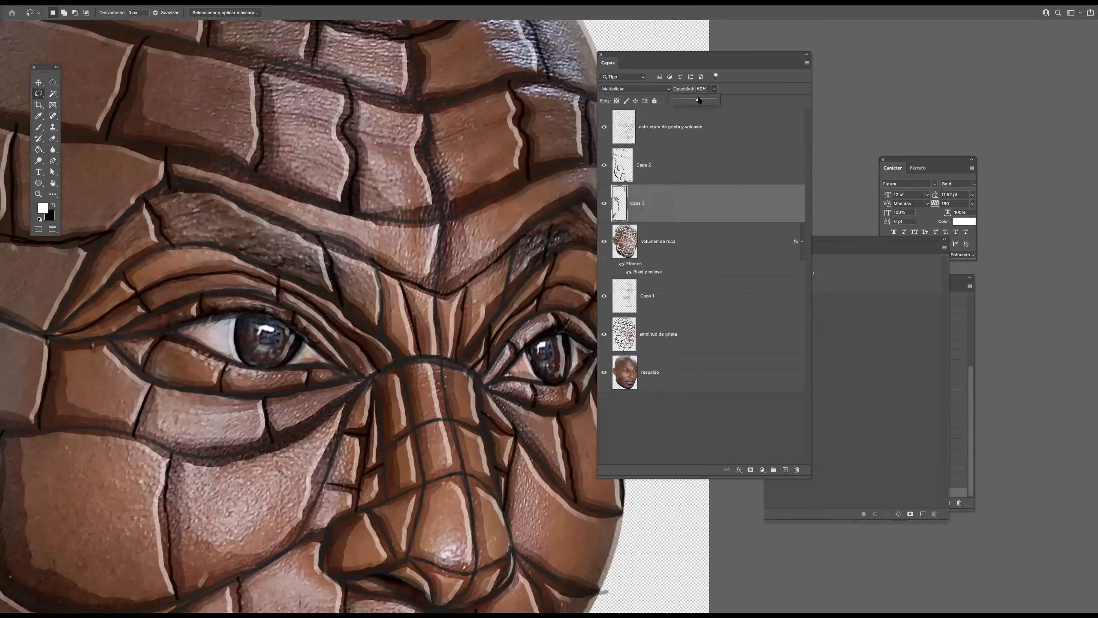
# Compare the face with and without the estructura de grieta y volumen layer, and set its blend mode to Multiplicar
pyautogui.click(650, 130)
pyautogui.click(604, 127)
pyautogui.click(604, 127)
pyautogui.click(605, 127)
pyautogui.click(604, 127)
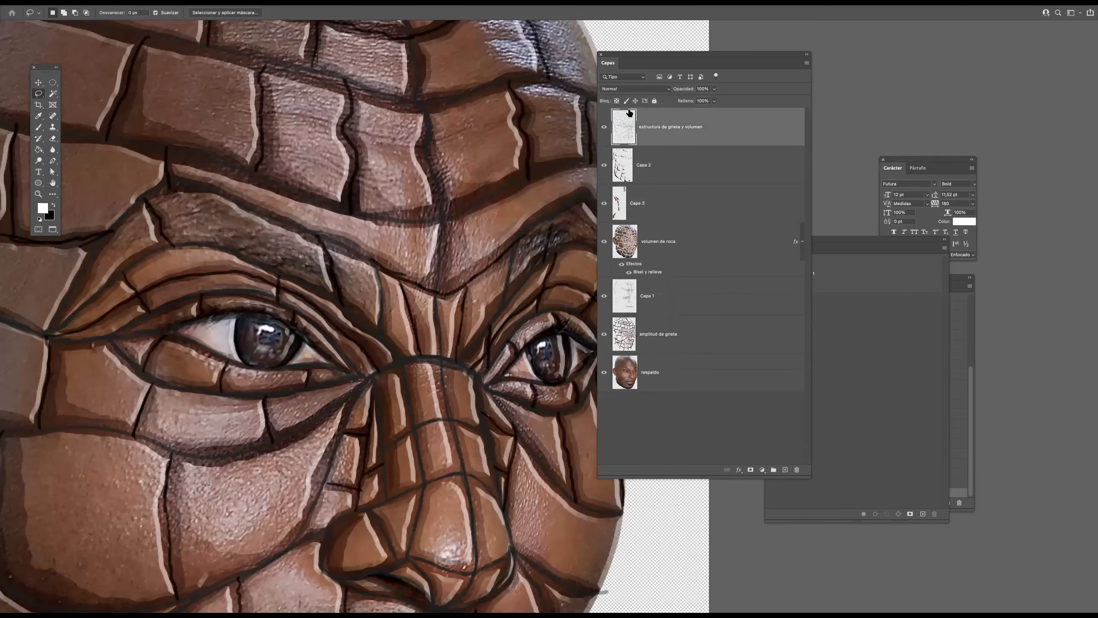
pyautogui.click(641, 89)
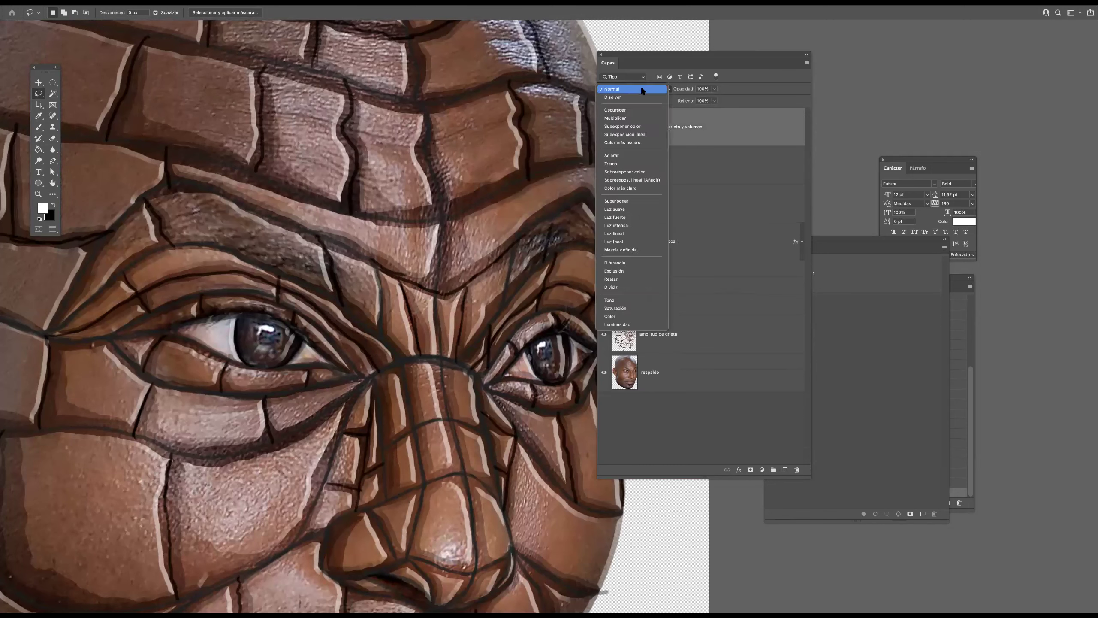
pyautogui.click(622, 119)
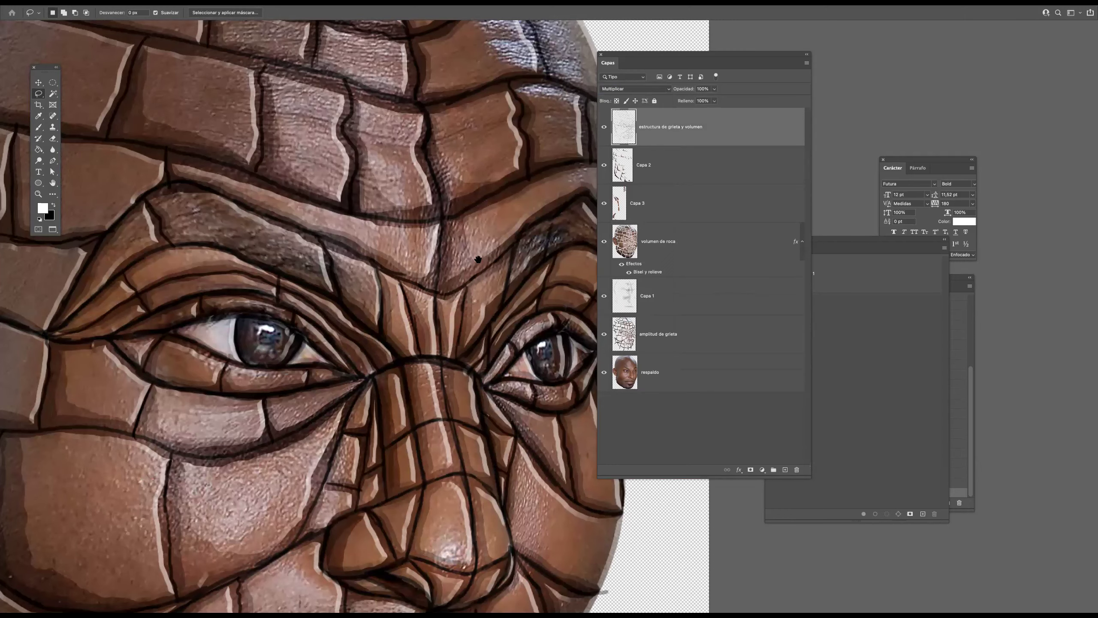
# Show the whole head in the canvas and move the Capas panel off the Trazados panel
pyautogui.scroll(-5, 464, 264)
pyautogui.moveTo(437, 271); pyautogui.dragTo(432, 272)
pyautogui.moveTo(450, 336); pyautogui.dragTo(430, 334)
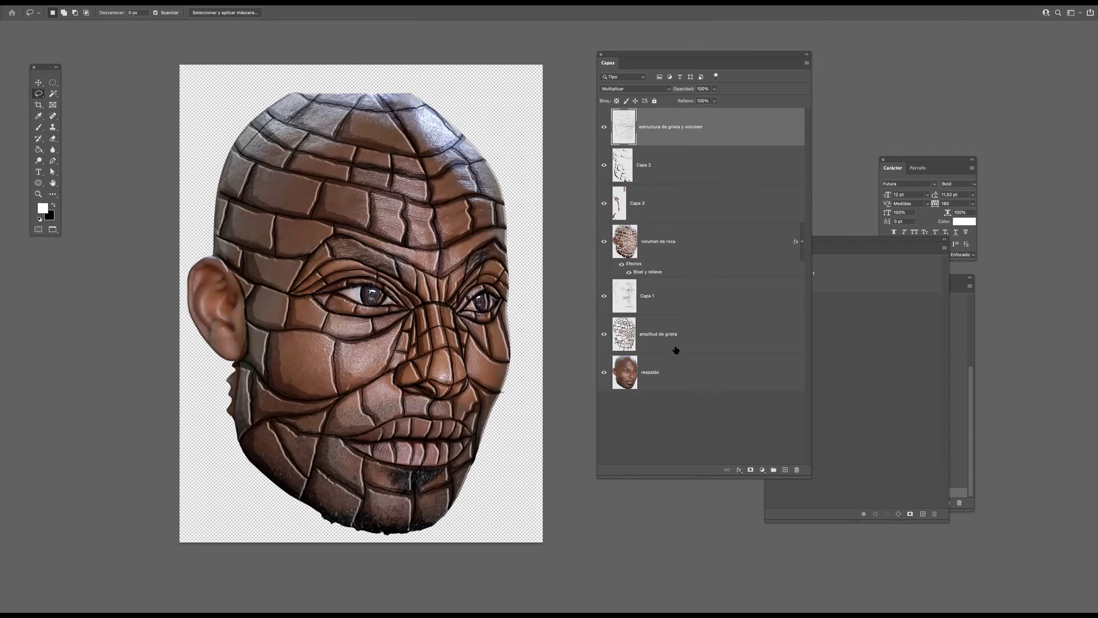
pyautogui.moveTo(695, 65); pyautogui.dragTo(656, 60)
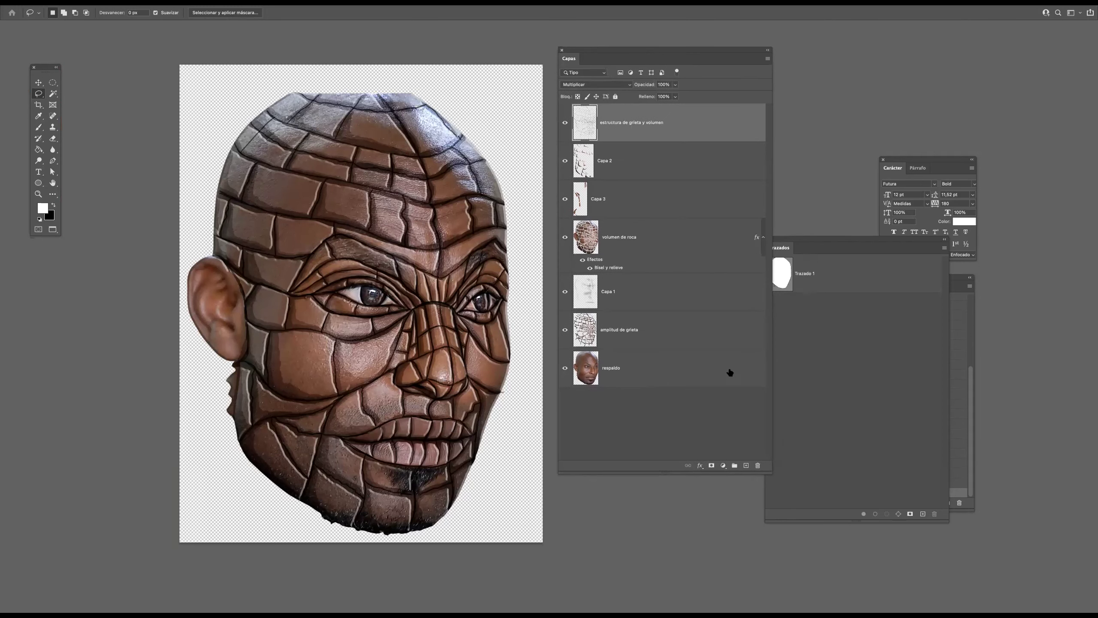
# Group all the layers from estructura de grieta y volumen down to respaldo
pyautogui.click(653, 376)
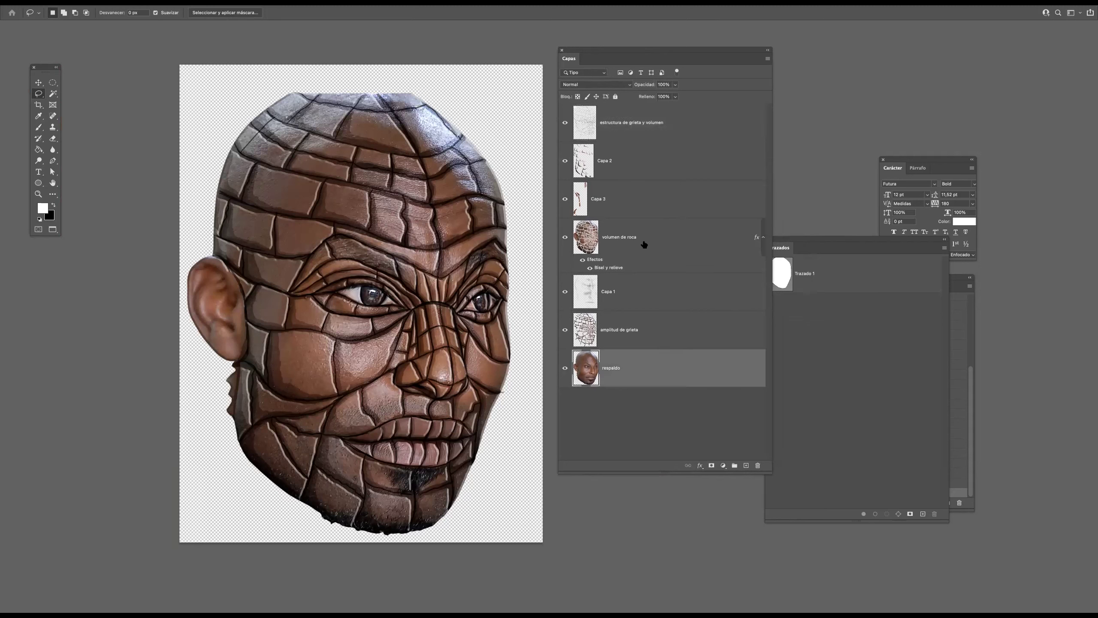
pyautogui.keyDown('shift'); pyautogui.click(644, 122); pyautogui.keyUp('shift')
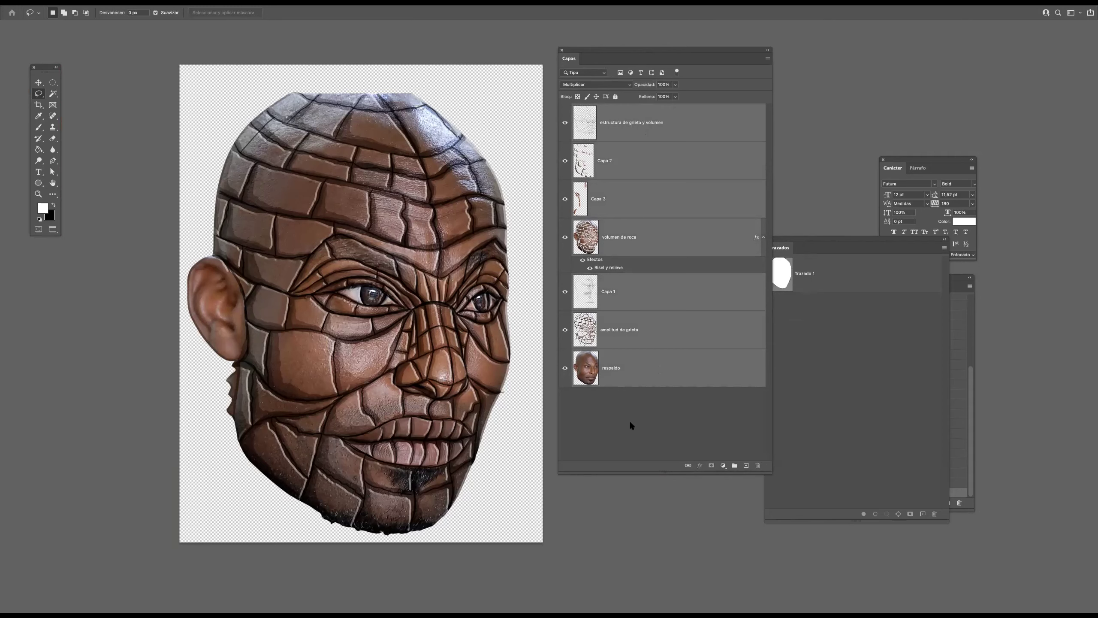
pyautogui.hotkey('ctrl', 'g')
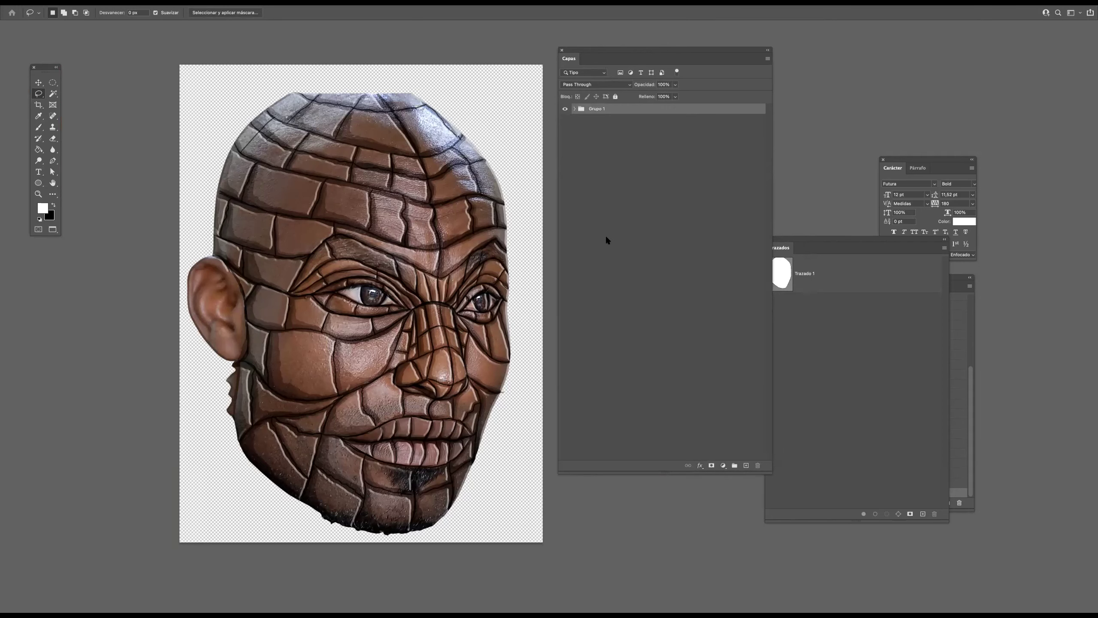
# Mask the group with the head silhouette loaded as a selection from the respaldo layer
pyautogui.click(575, 109)
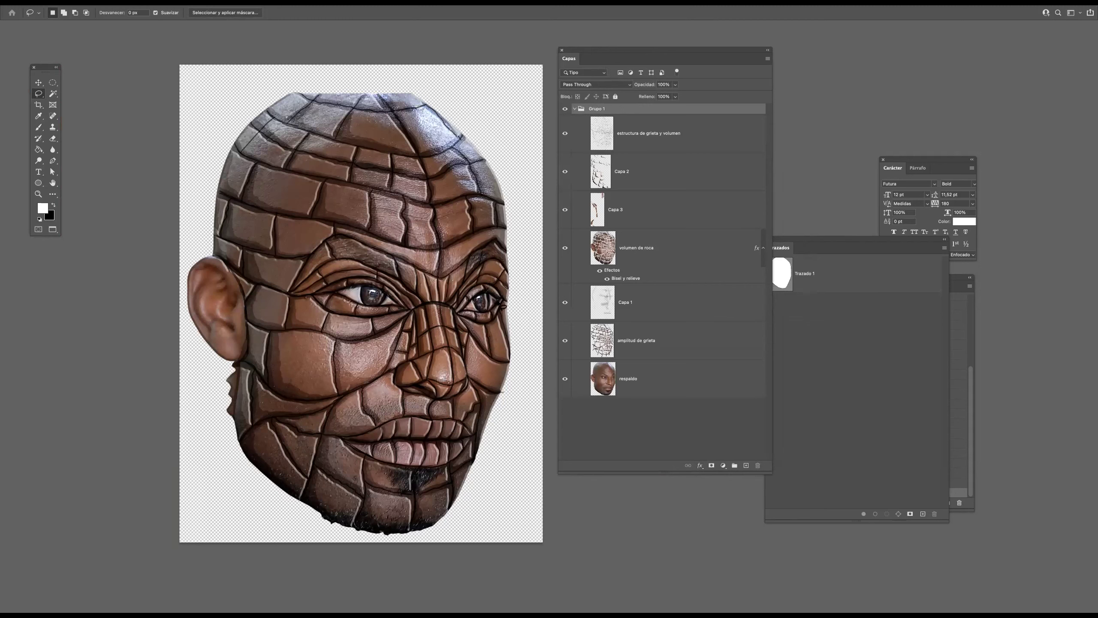
pyautogui.keyDown('ctrl'); pyautogui.click(606, 385); pyautogui.keyUp('ctrl')
pyautogui.click(711, 465)
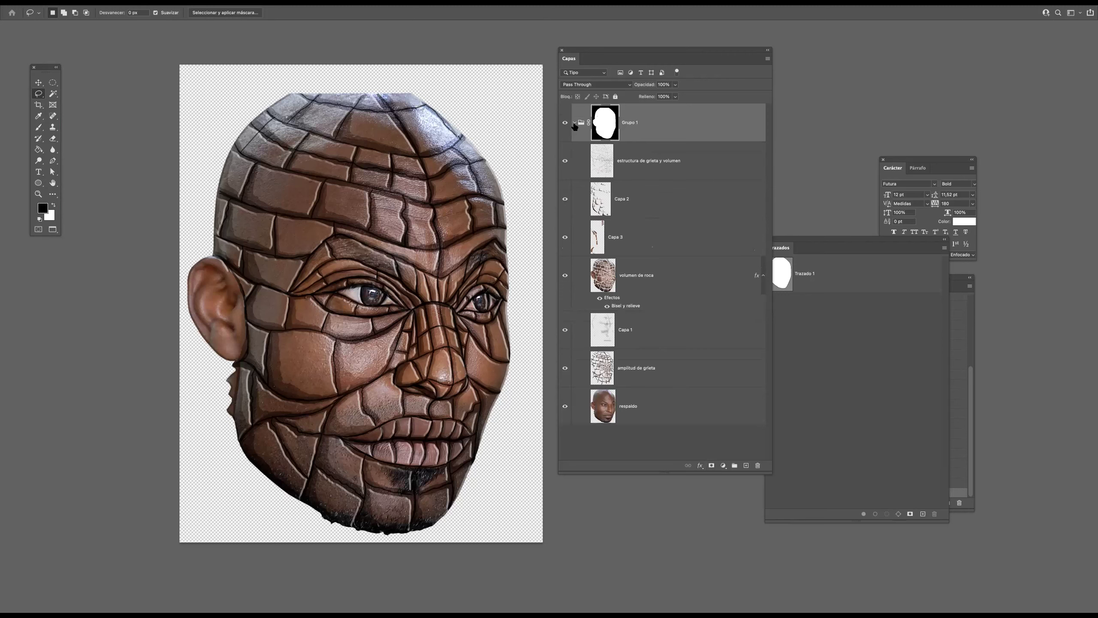
# Collapse the masked group and create a new empty layer beneath it
pyautogui.click(574, 123)
pyautogui.press('x')
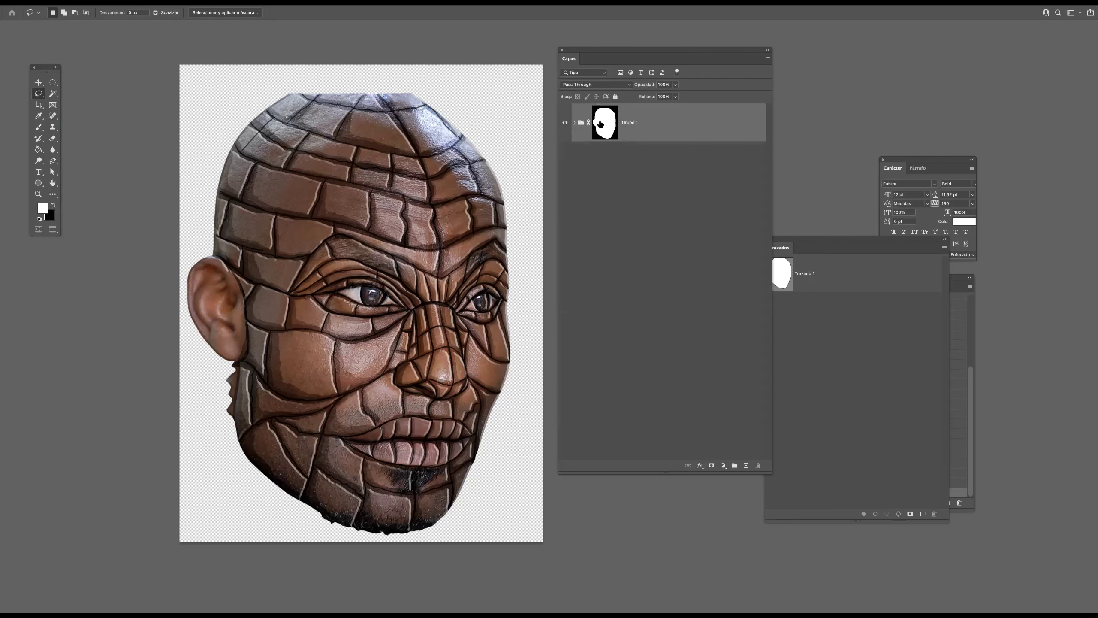
pyautogui.click(746, 466)
pyautogui.moveTo(666, 132); pyautogui.dragTo(675, 186)
# Choose a light grey foreground colour and fill the new background layer with it
pyautogui.click(43, 208)
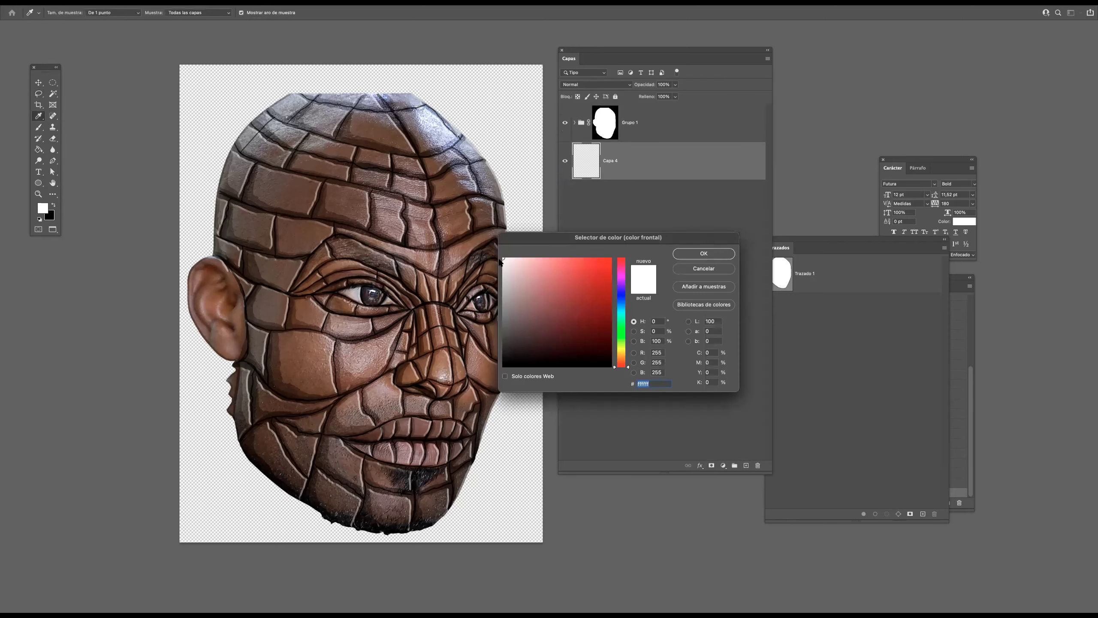
pyautogui.click(504, 292)
pyautogui.click(693, 254)
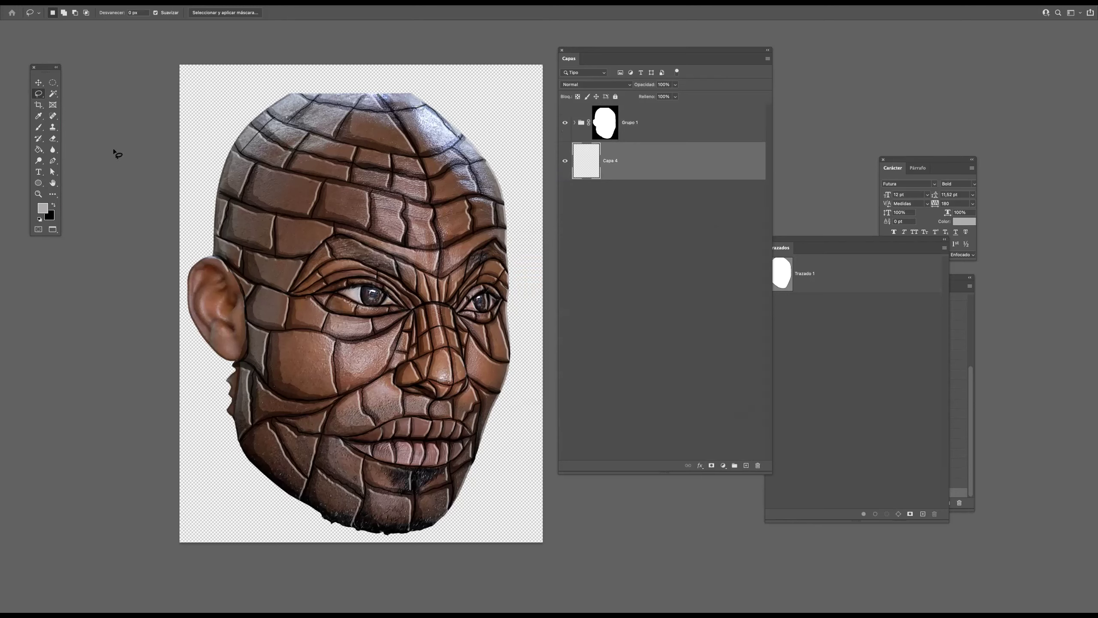
pyautogui.click(38, 149)
pyautogui.click(216, 143)
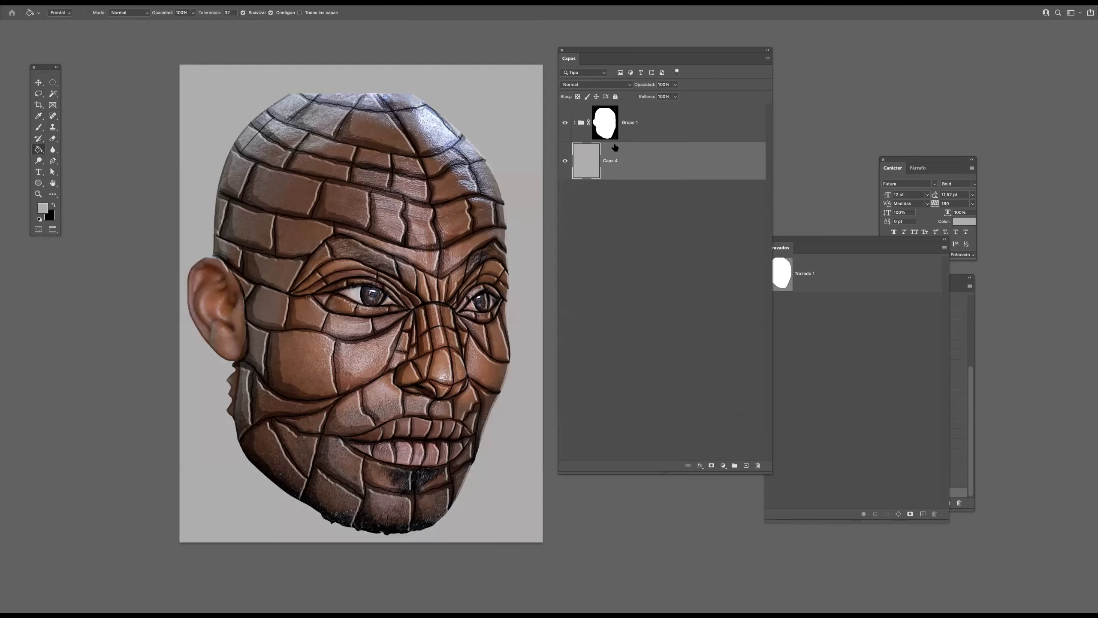
# Restore the default colours and target the group's mask at the forehead's outer edge
pyautogui.press('d')
pyautogui.click(607, 126)
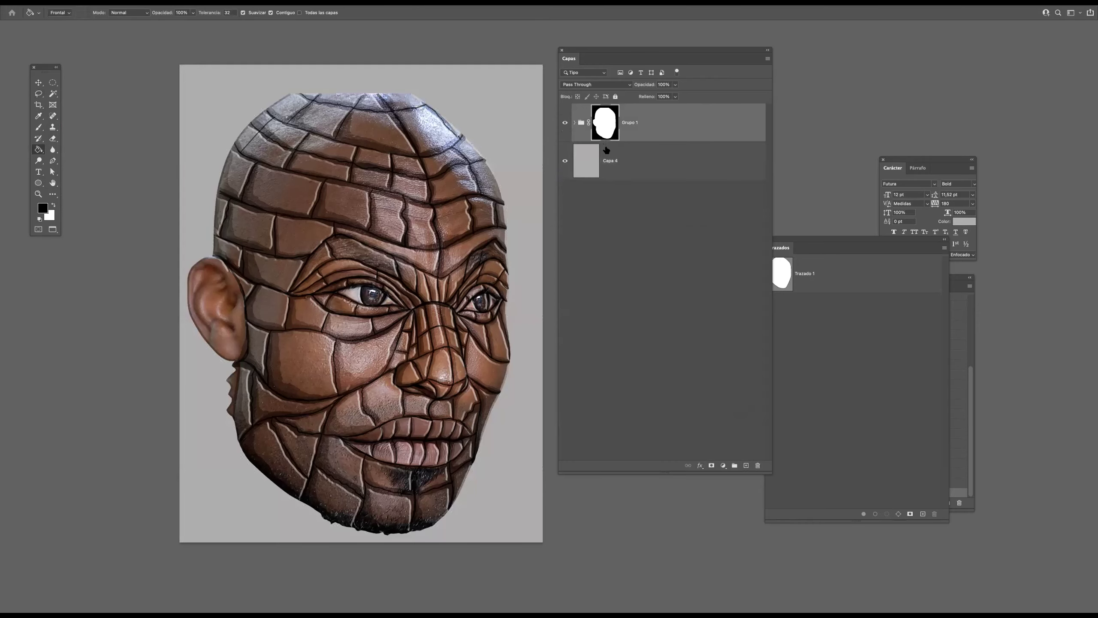
pyautogui.moveTo(509, 359); pyautogui.dragTo(542, 360)
pyautogui.moveTo(495, 330); pyautogui.dragTo(454, 330)
pyautogui.moveTo(475, 173); pyautogui.dragTo(453, 408)
pyautogui.scroll(5, 465, 216)
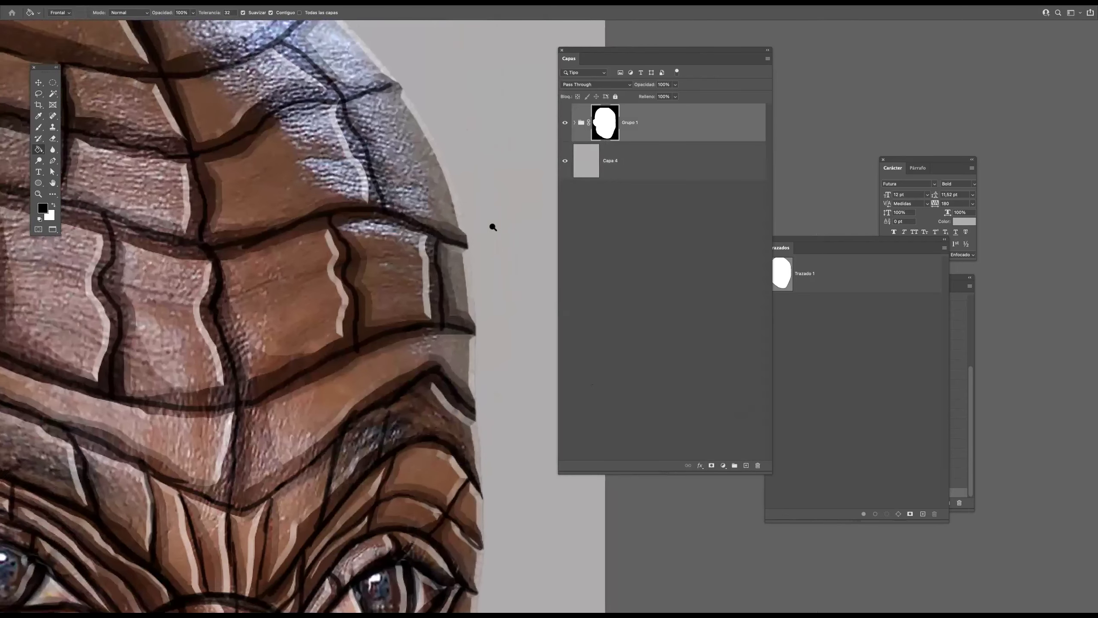
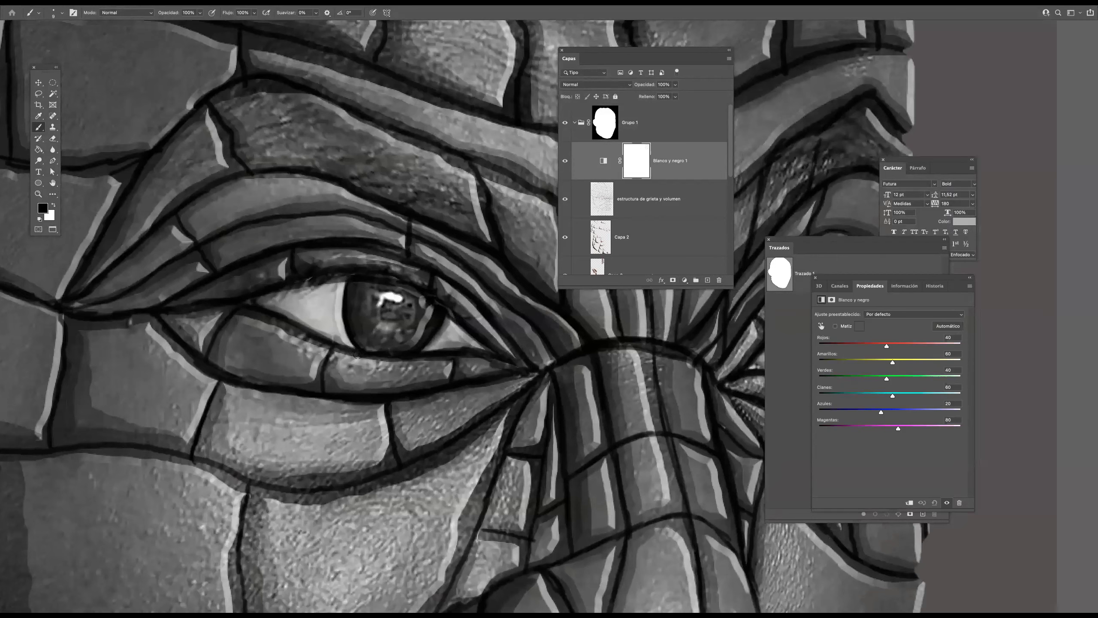
# Select the whites of both eyes with the Lasso tool
pyautogui.moveTo(359, 351)
pyautogui.mouseDown()
pyautogui.moveTo(346, 292)
pyautogui.moveTo(298, 282)
pyautogui.moveTo(259, 300)
pyautogui.moveTo(273, 322)
pyautogui.moveTo(357, 351)
pyautogui.mouseUp()
pyautogui.moveTo(444, 308)
pyautogui.mouseDown()
pyautogui.moveTo(414, 353)
pyautogui.moveTo(497, 353)
pyautogui.mouseUp()
pyautogui.moveTo(724, 353); pyautogui.dragTo(294, 432)
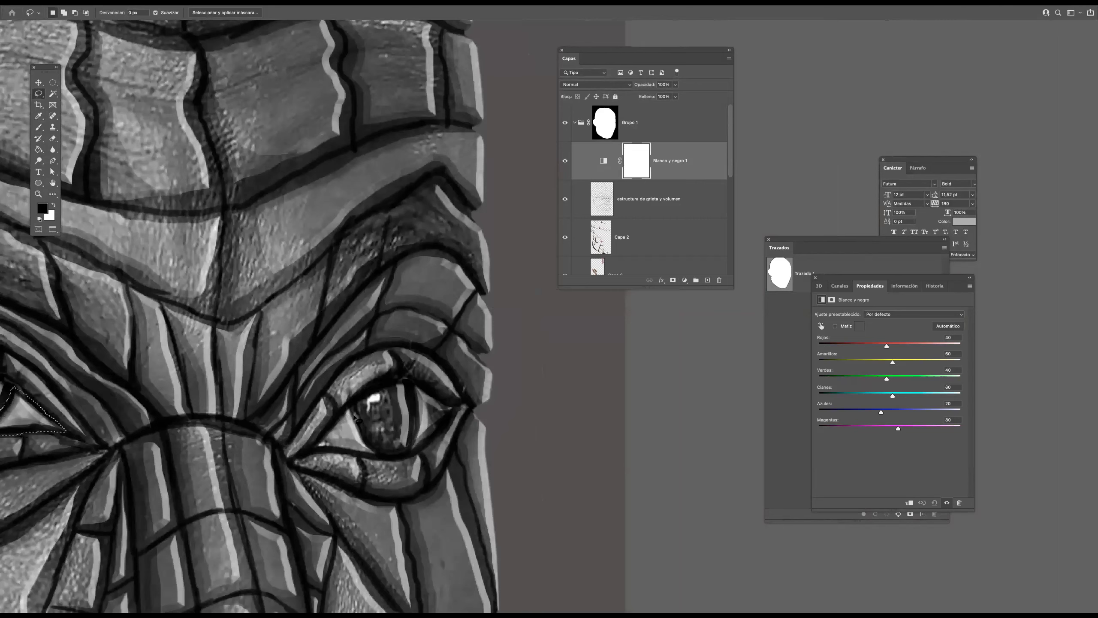
pyautogui.moveTo(352, 409)
pyautogui.mouseDown()
pyautogui.moveTo(386, 459)
pyautogui.moveTo(314, 449)
pyautogui.moveTo(360, 414)
pyautogui.mouseUp()
pyautogui.scroll(-2, 400, 354)
pyautogui.moveTo(426, 337); pyautogui.dragTo(524, 259)
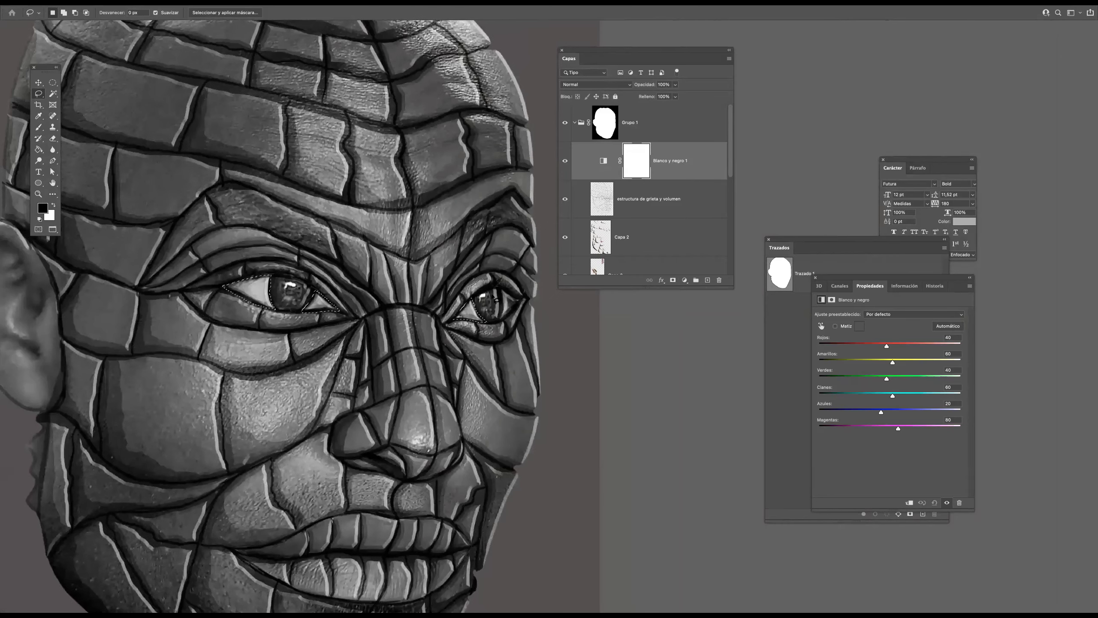
# Darken the selected eye whites on the volumen de roca layer with Curves, lowering the white output to 161, and deselect
pyautogui.scroll(-2, 735, 165)
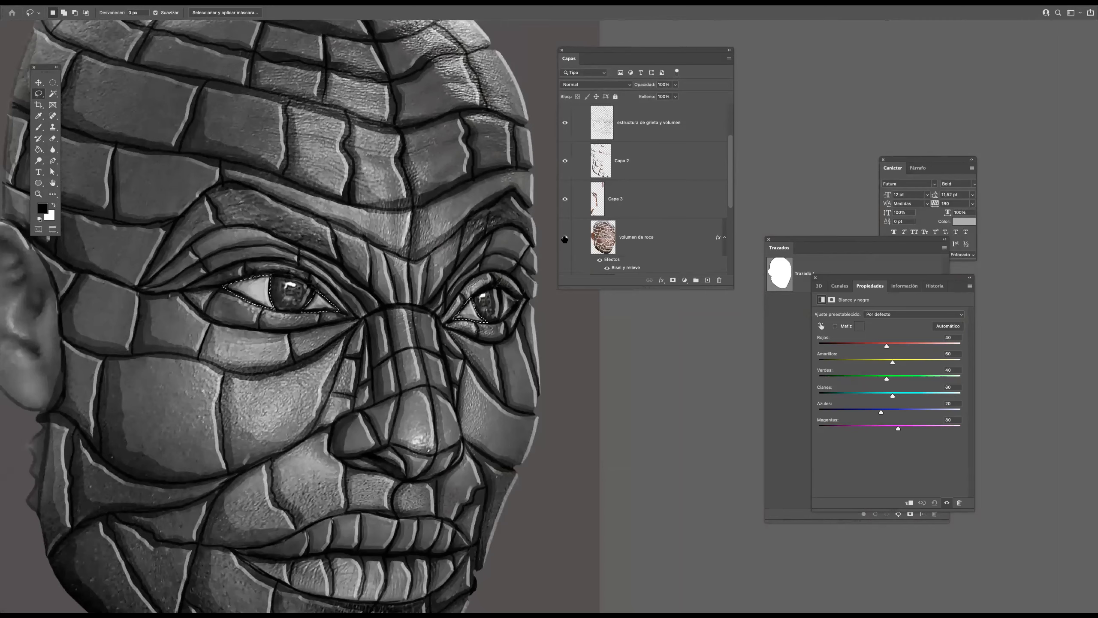
pyautogui.keyDown('alt'); pyautogui.click(565, 238); pyautogui.keyUp('alt')
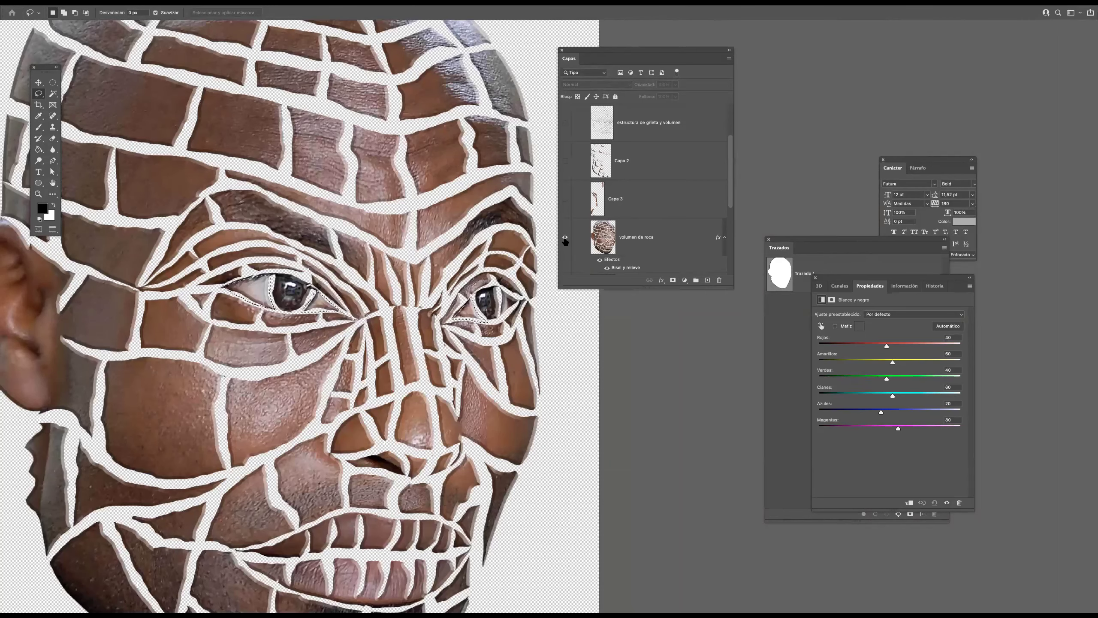
pyautogui.keyDown('alt'); pyautogui.click(565, 238); pyautogui.keyUp('alt')
pyautogui.click(612, 250)
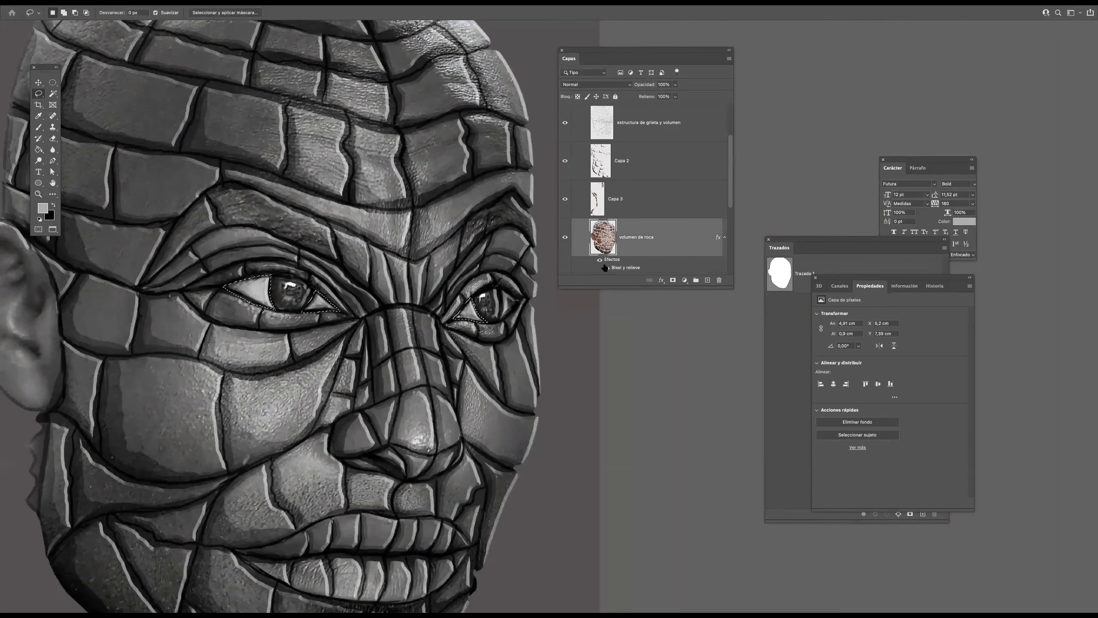
pyautogui.press('super+m')
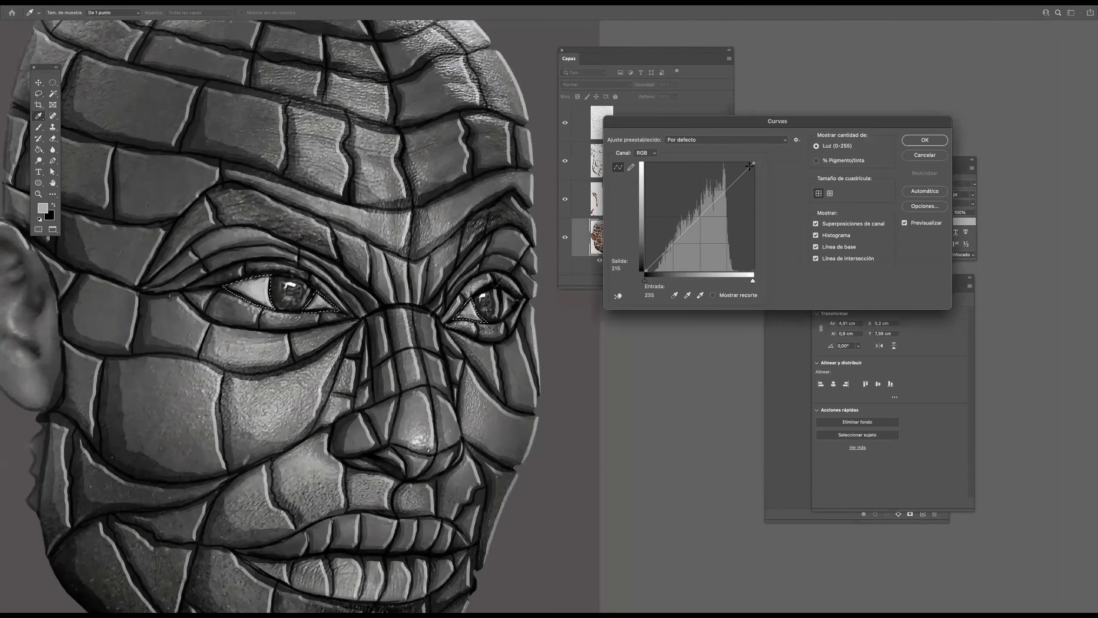
pyautogui.click(754, 164)
pyautogui.moveTo(754, 165); pyautogui.dragTo(754, 206)
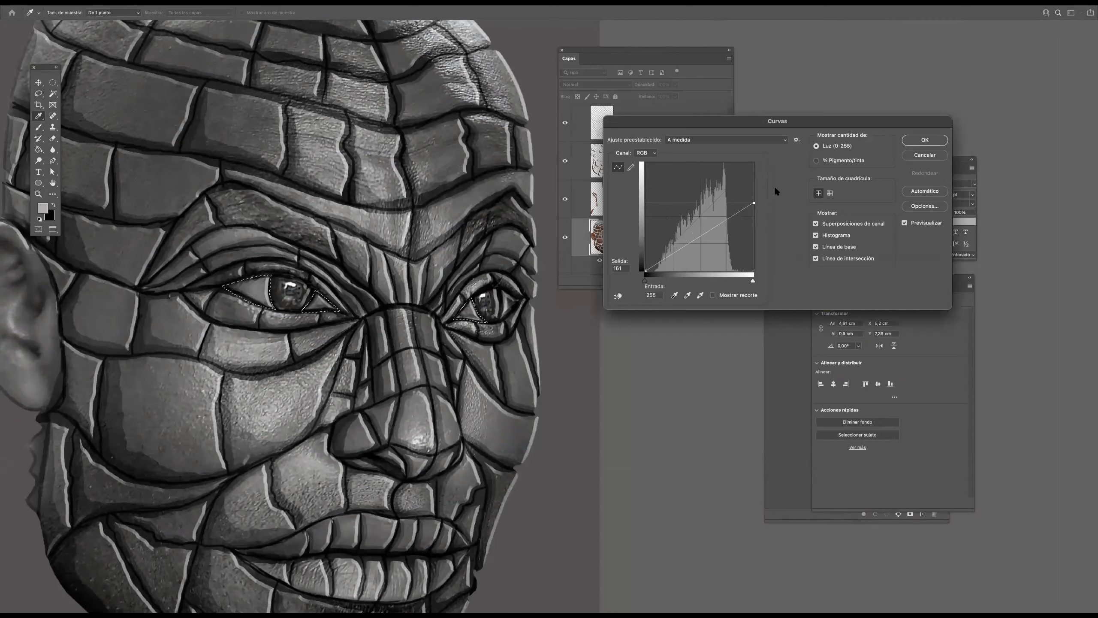
pyautogui.click(913, 141)
pyautogui.hotkey('ctrl', 'd')
pyautogui.hotkey('ctrl', '0')
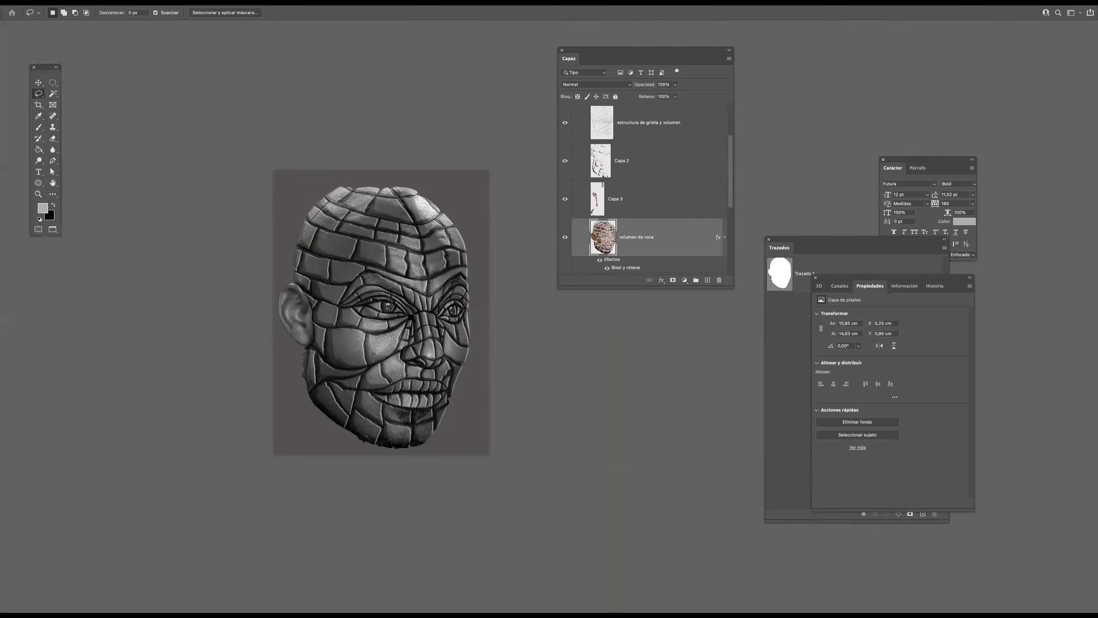
# Place rock texture image 2 in the document and position it over the top of the head
pyautogui.press('v')
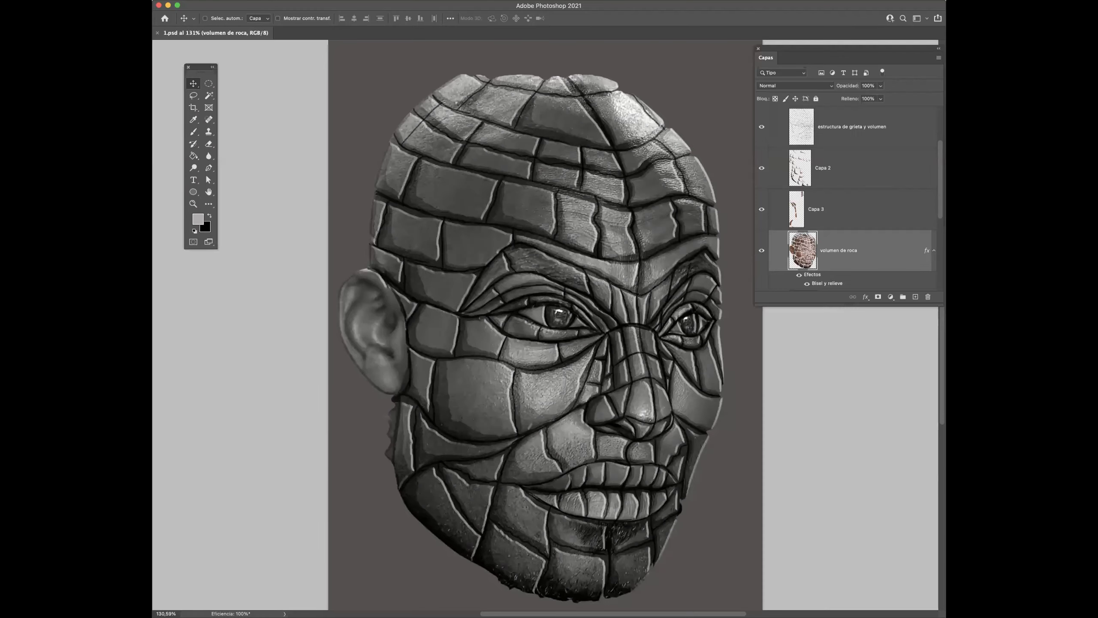
pyautogui.press('Tab')
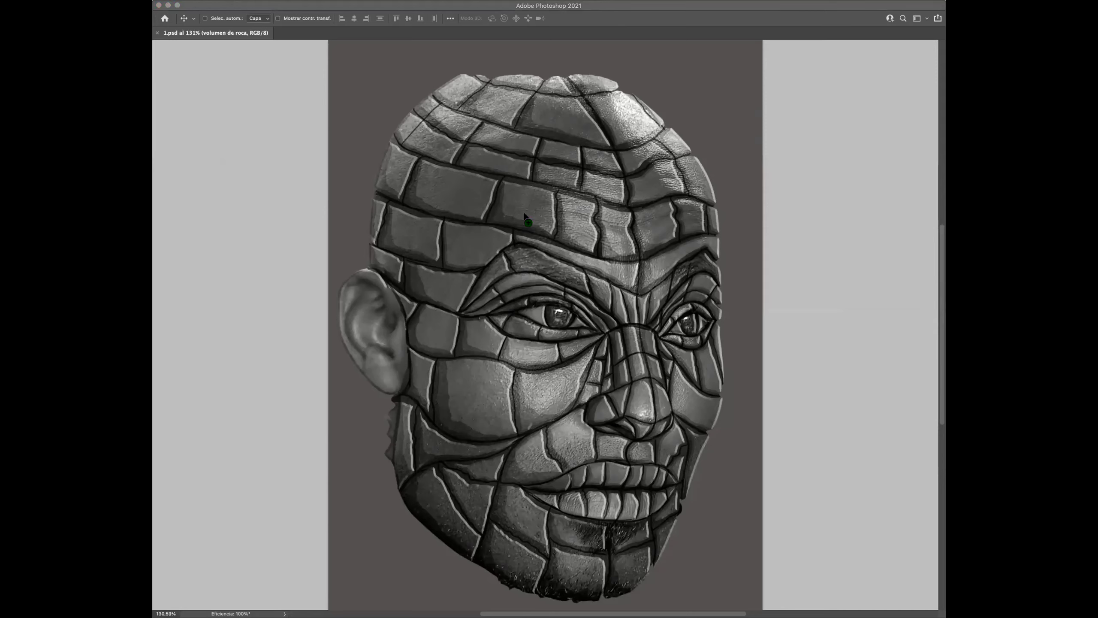
pyautogui.moveTo(512, 226); pyautogui.dragTo(512, 227)
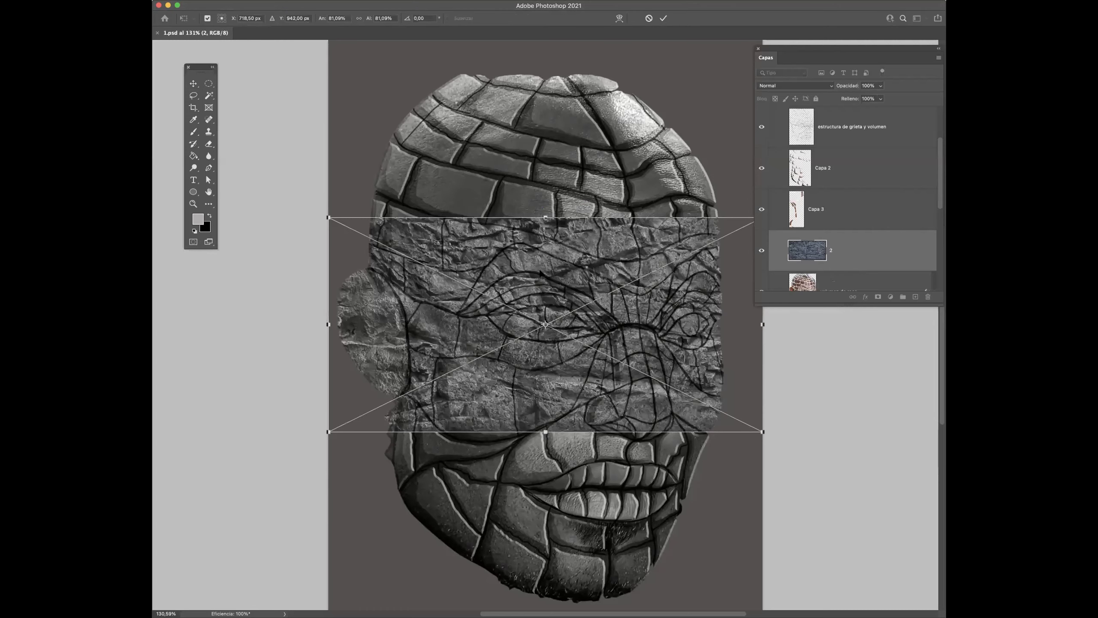
pyautogui.moveTo(549, 294); pyautogui.dragTo(547, 139)
pyautogui.press('Return')
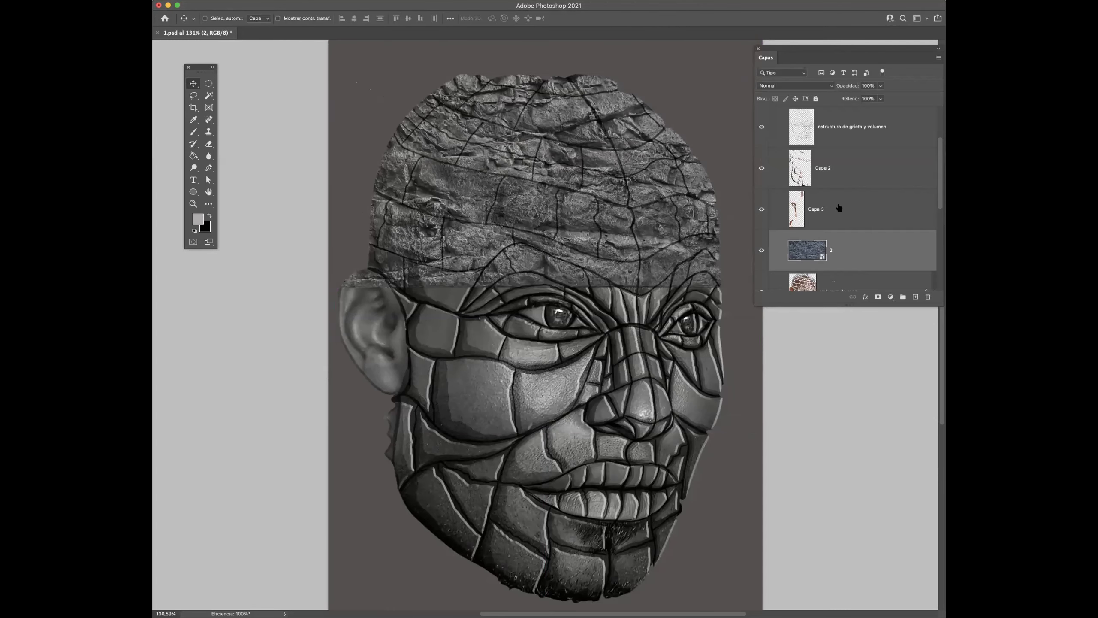
# Move rock texture layer 2 to the top of Grupo 1 and stretch it down to the eyes
pyautogui.moveTo(938, 302); pyautogui.dragTo(944, 612)
pyautogui.moveTo(869, 324); pyautogui.dragTo(832, 149)
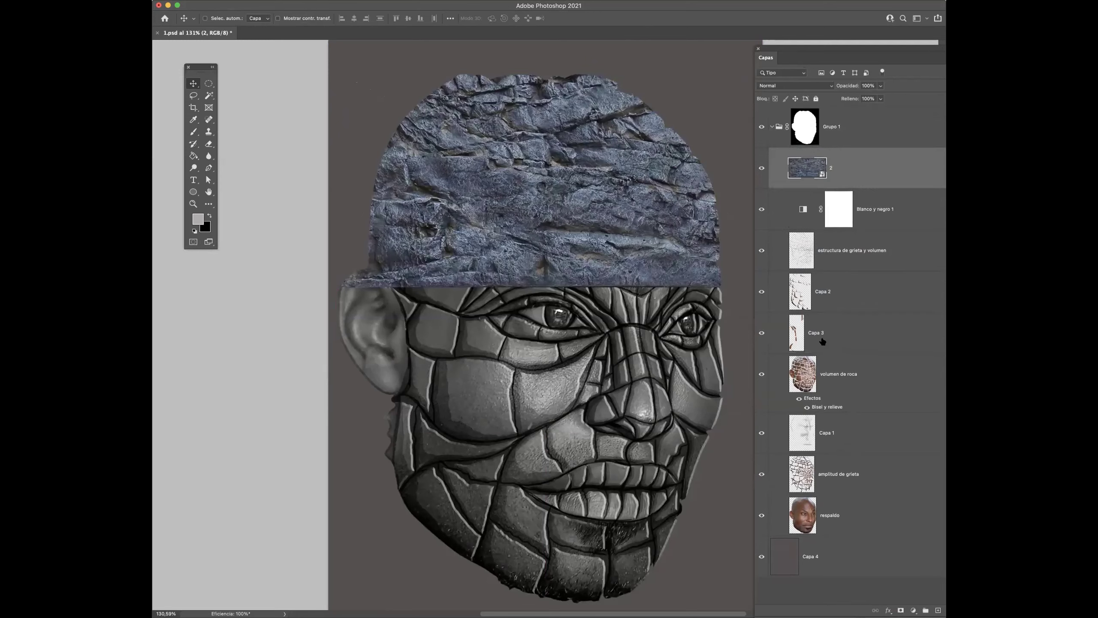
pyautogui.press('super+t')
pyautogui.moveTo(549, 285); pyautogui.dragTo(556, 335)
pyautogui.moveTo(574, 264); pyautogui.dragTo(549, 267)
pyautogui.press('Return')
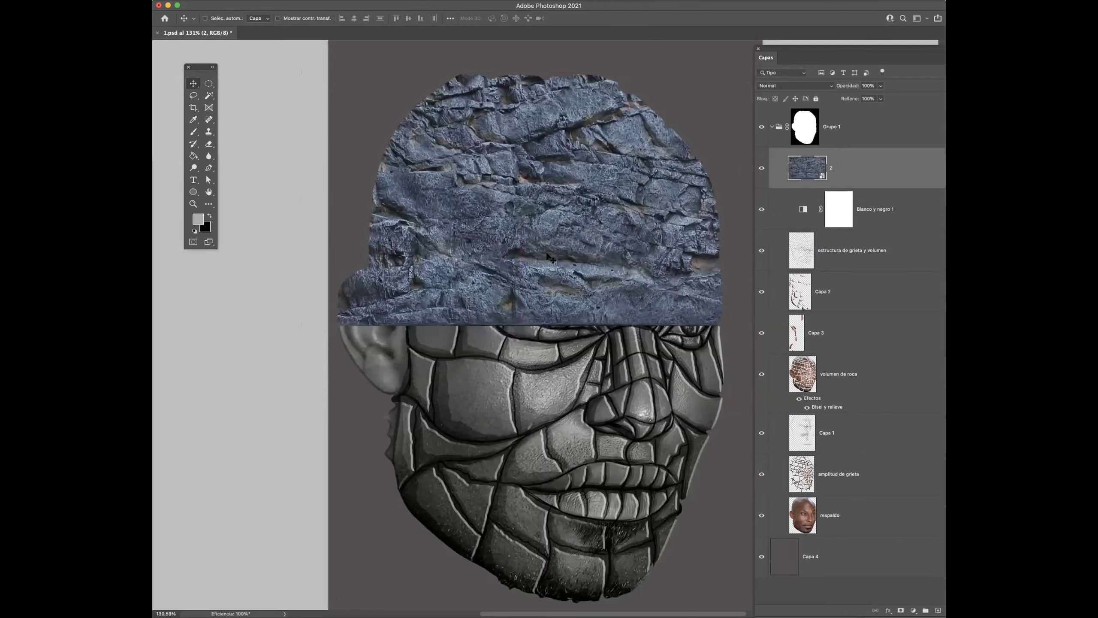
# Place rock texture 3.jpg over the lower part of the head, scaled to 81.09% width and 134.56% height
pyautogui.press('Tab')
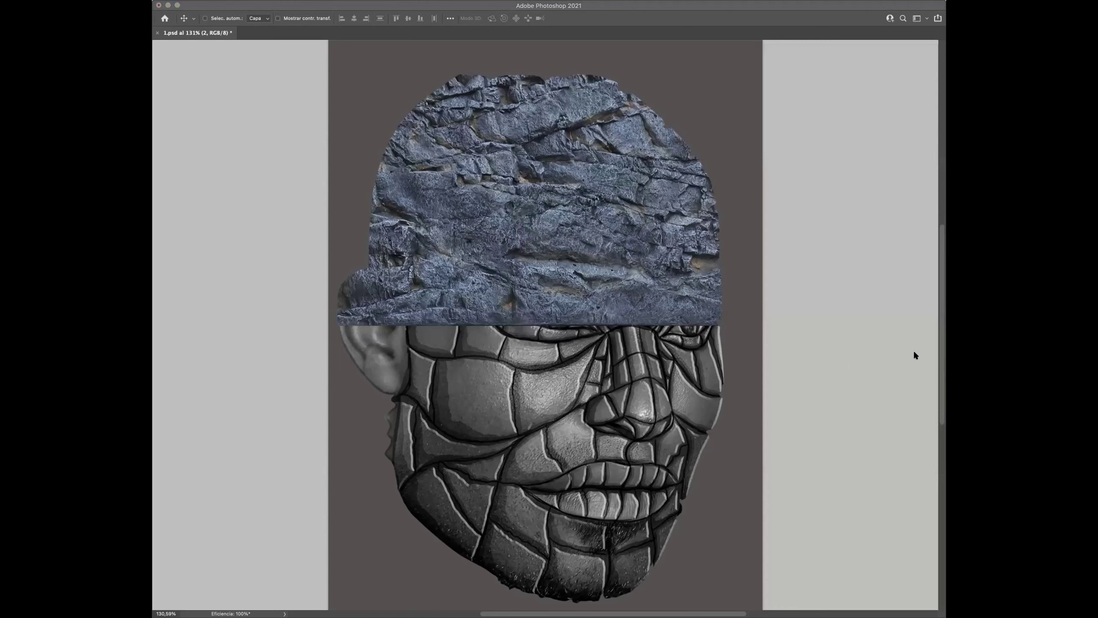
pyautogui.moveTo(914, 352); pyautogui.dragTo(537, 435)
pyautogui.moveTo(582, 396); pyautogui.dragTo(583, 455)
pyautogui.moveTo(547, 501); pyautogui.dragTo(546, 608)
pyautogui.rightClick(368, 329)
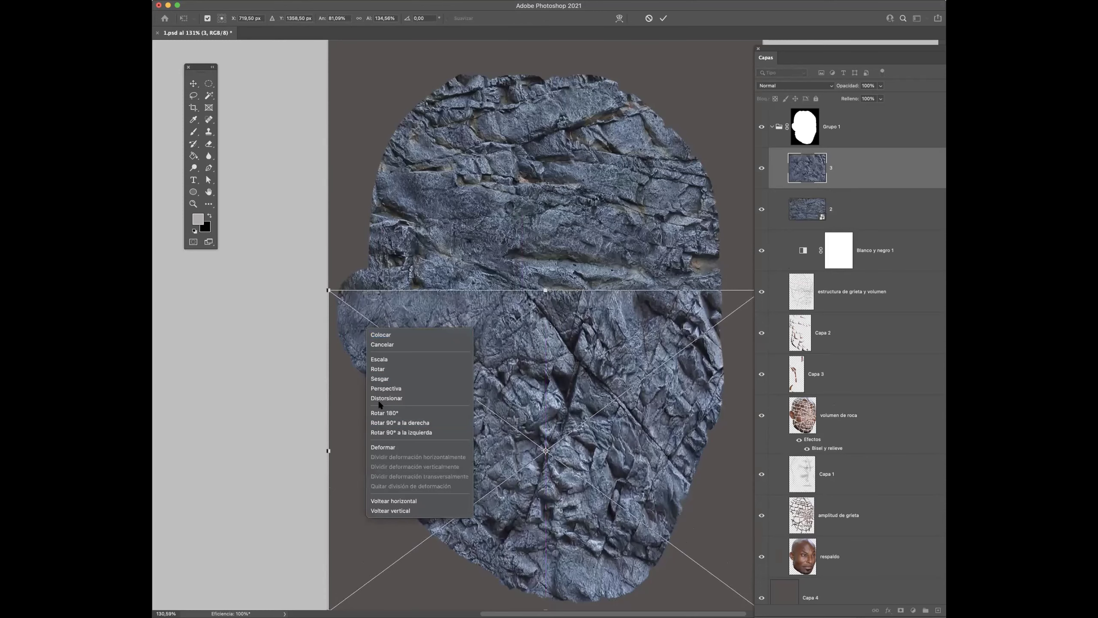
pyautogui.click(493, 270)
pyautogui.press('Return')
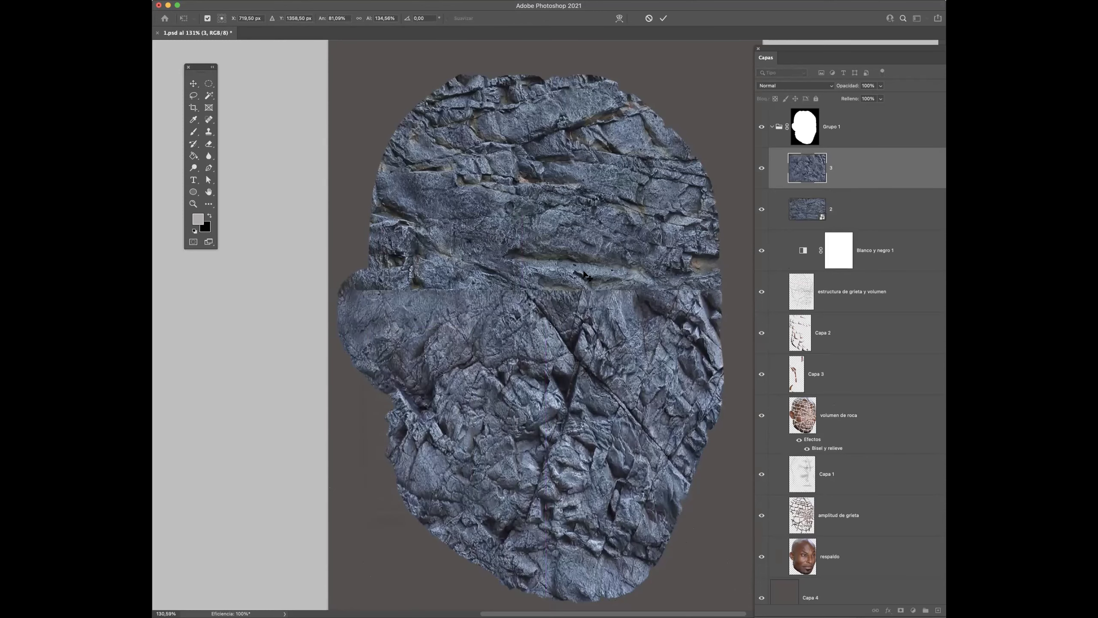
# Inspect the seam between the two rock textures in full-screen view and add a layer mask to texture layer 3
pyautogui.press('f')
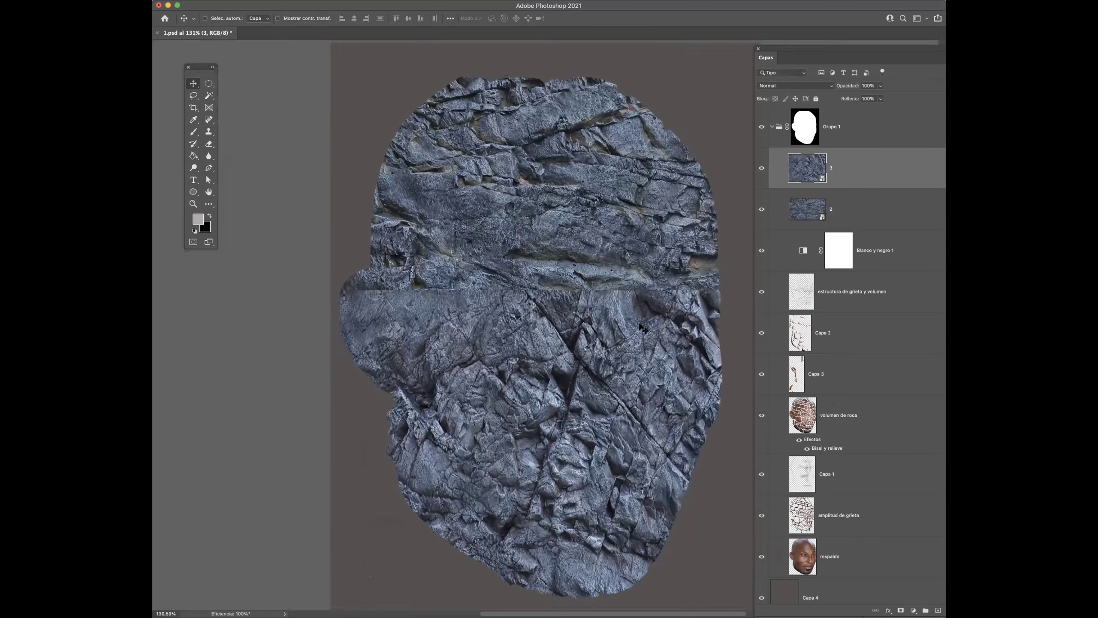
pyautogui.scroll(5, 459, 304)
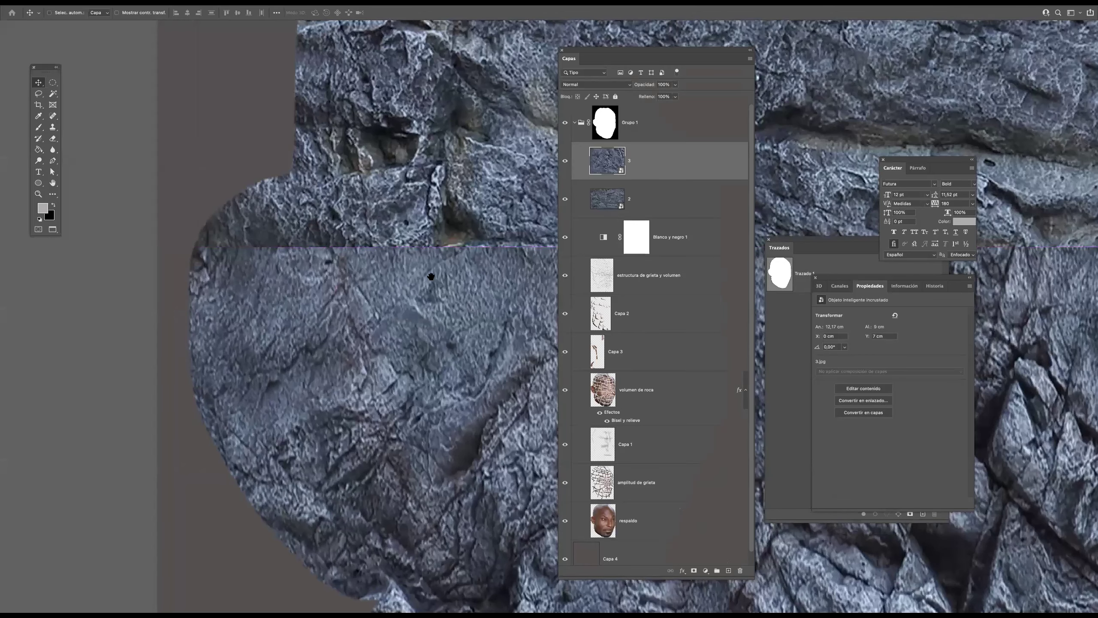
pyautogui.scroll(3, 428, 276)
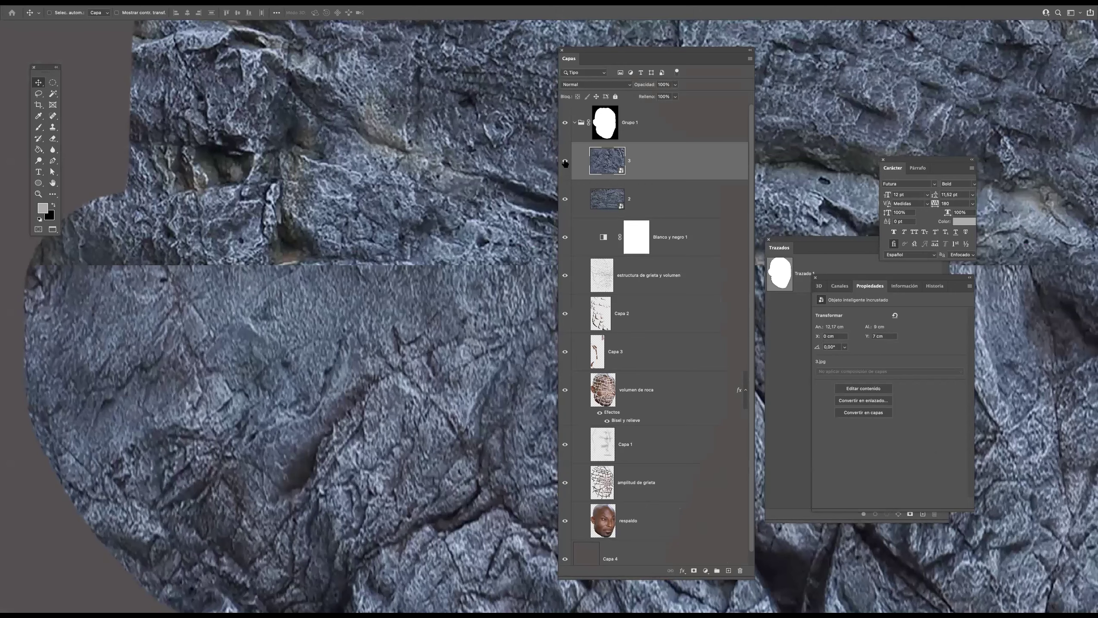
pyautogui.click(565, 161)
pyautogui.click(566, 161)
pyautogui.click(694, 570)
# Set up the Brush with black and the Kyle splatter Inclinación preset, targeting texture layer 3's mask
pyautogui.click(53, 205)
pyautogui.click(38, 127)
pyautogui.click(62, 12)
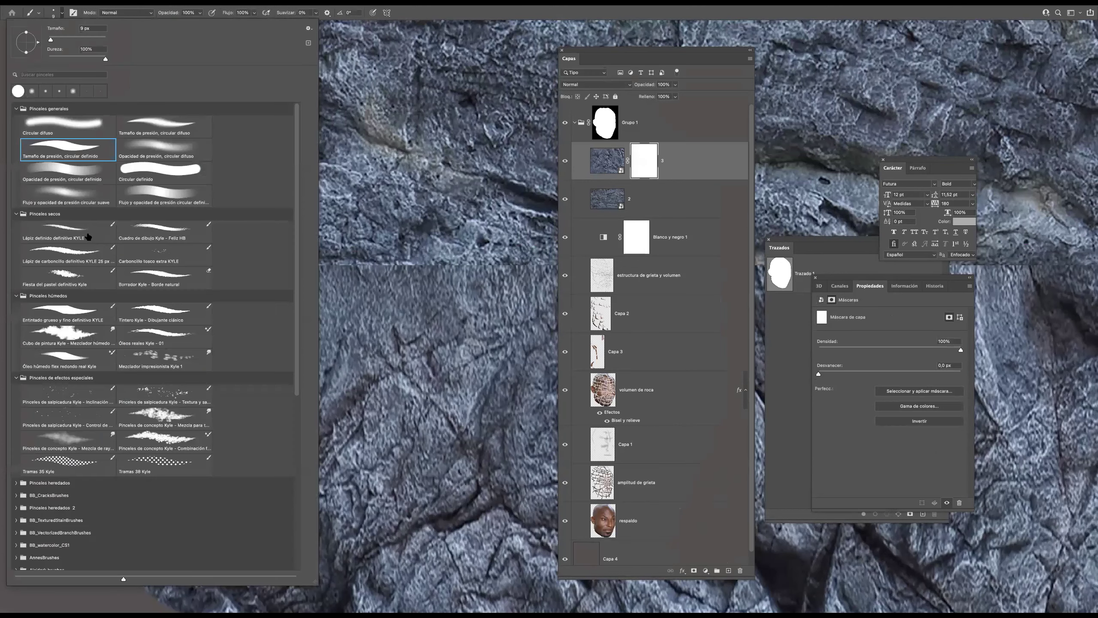
pyautogui.click(79, 397)
pyautogui.click(646, 168)
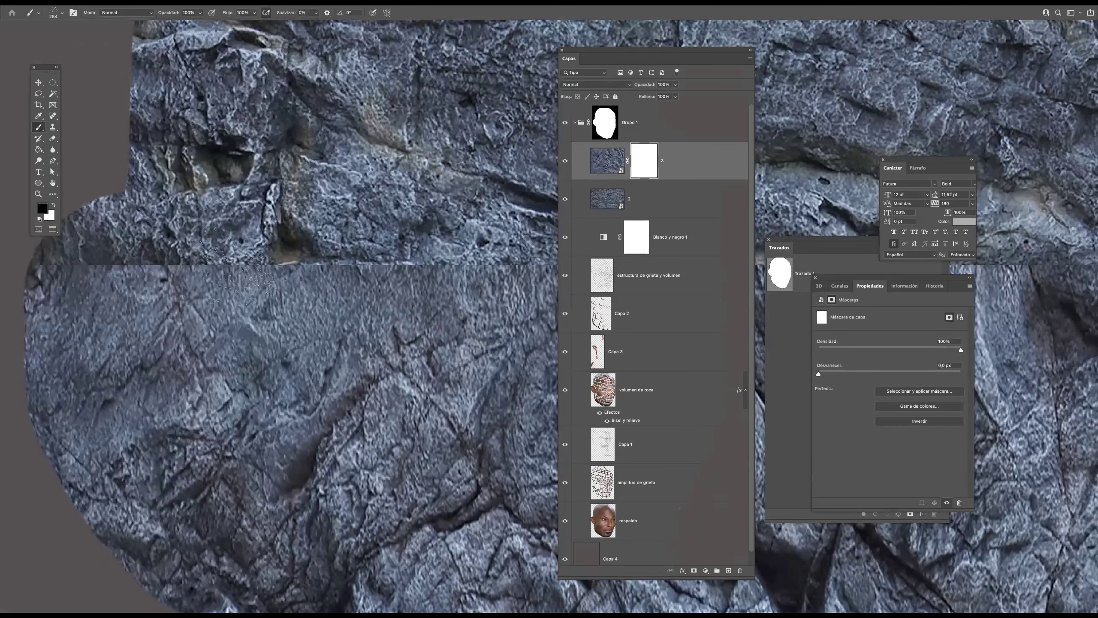
# Paint on the mask along the horizontal seam to blend texture 3 into texture 2 across the head
pyautogui.moveTo(219, 285)
pyautogui.mouseDown()
pyautogui.moveTo(7, 286)
pyautogui.moveTo(112, 270)
pyautogui.moveTo(56, 263)
pyautogui.mouseUp()
pyautogui.moveTo(82, 270)
pyautogui.mouseDown()
pyautogui.moveTo(202, 279)
pyautogui.moveTo(218, 263)
pyautogui.moveTo(415, 266)
pyautogui.moveTo(519, 281)
pyautogui.moveTo(631, 256)
pyautogui.moveTo(861, 244)
pyautogui.mouseUp()
pyautogui.press('Tab')
pyautogui.moveTo(791, 268); pyautogui.dragTo(1024, 268)
pyautogui.moveTo(899, 265)
pyautogui.mouseDown()
pyautogui.moveTo(354, 277)
pyautogui.moveTo(627, 286)
pyautogui.moveTo(603, 303)
pyautogui.moveTo(510, 325)
pyautogui.moveTo(606, 336)
pyautogui.mouseUp()
pyautogui.hscroll(2, 381, 284)
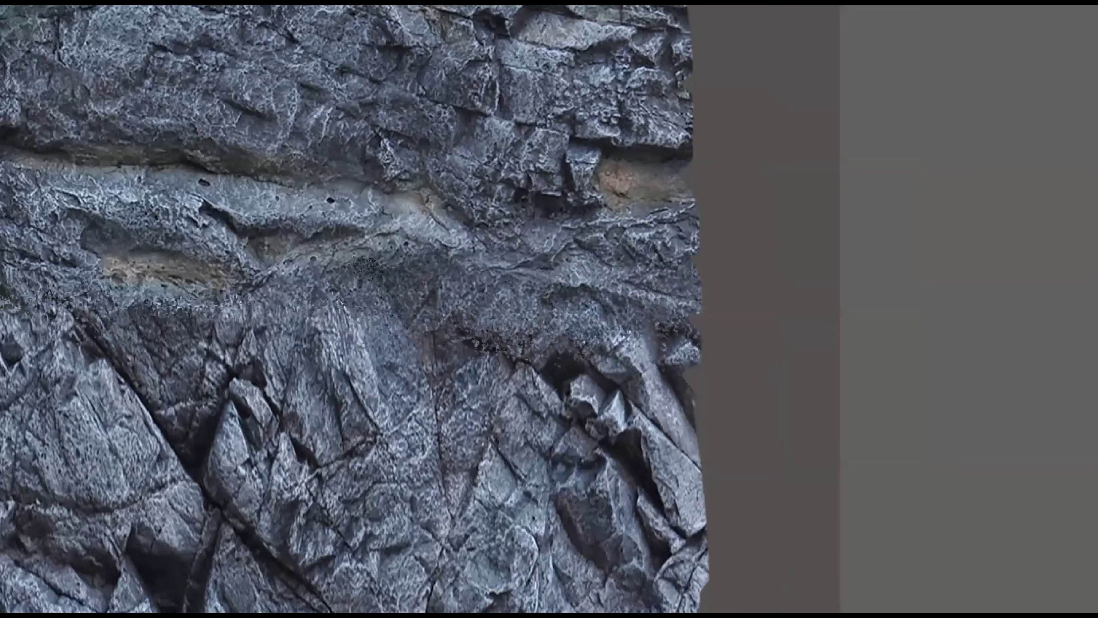
# Inspect the blended seam across the head and merge rock texture layers 3 and 2 into one layer
pyautogui.scroll(-1, 605, 218)
pyautogui.scroll(-3, 637, 215)
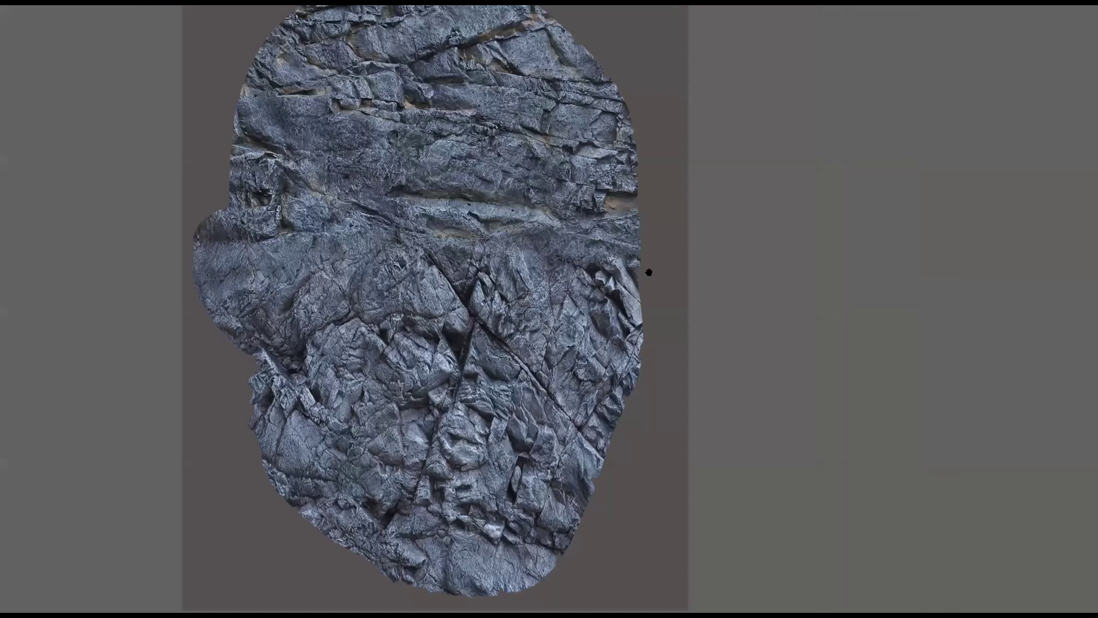
pyautogui.scroll(6, 654, 202)
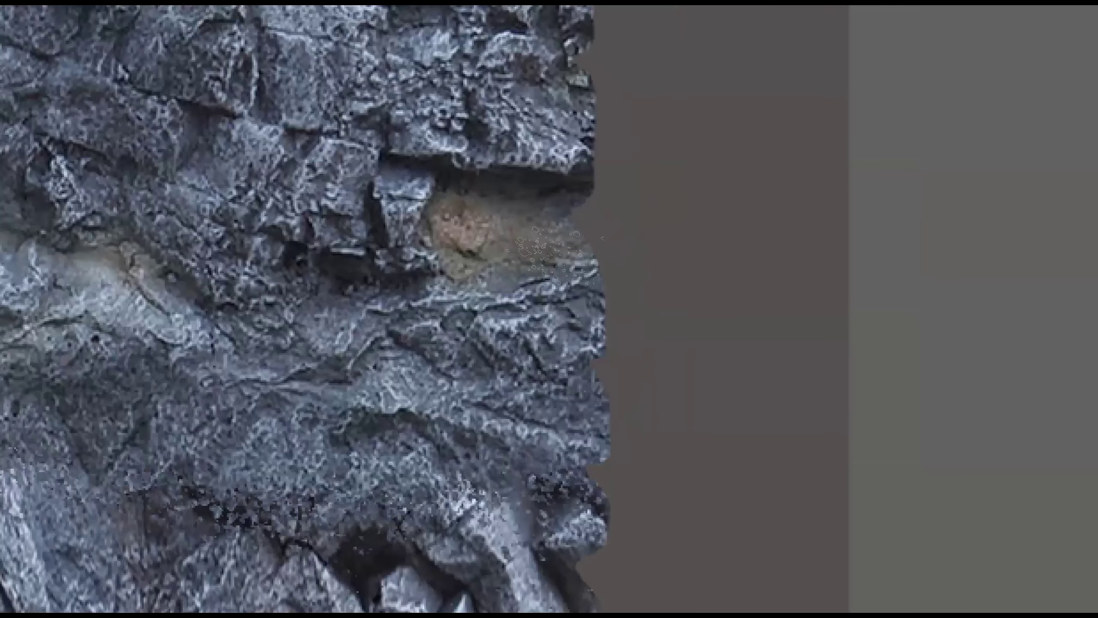
pyautogui.scroll(-4, 551, 319)
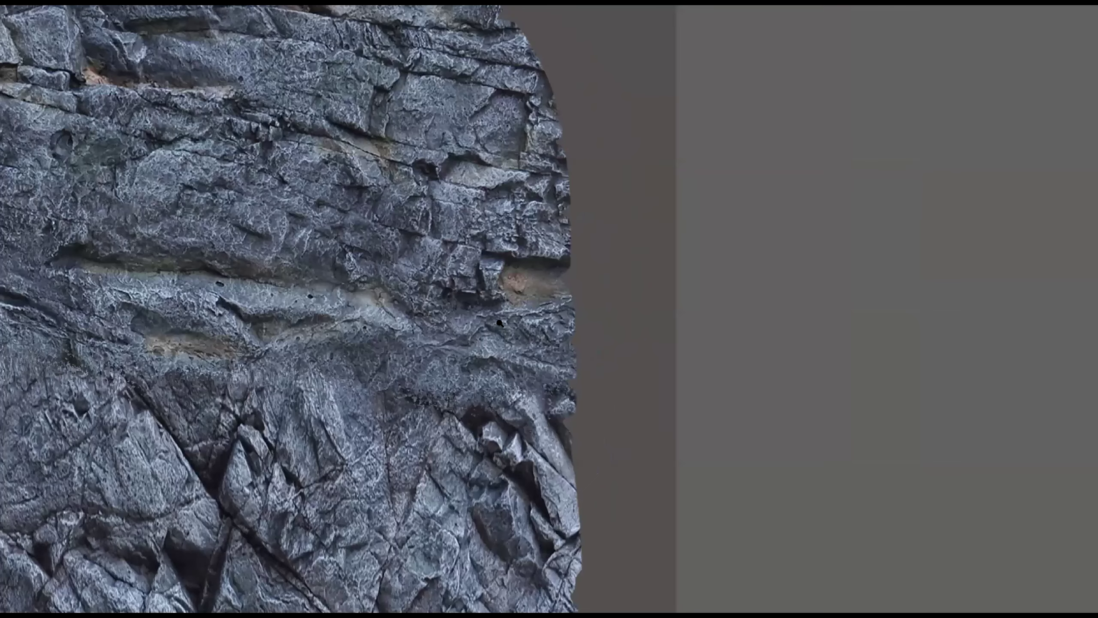
pyautogui.scroll(-4, 512, 231)
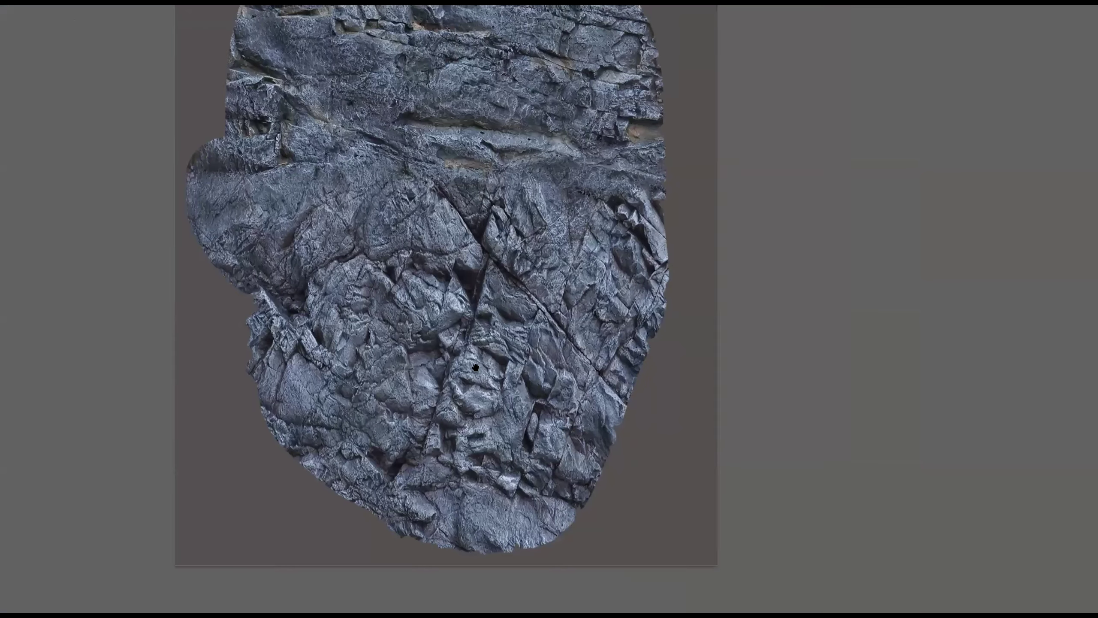
pyautogui.press('Tab')
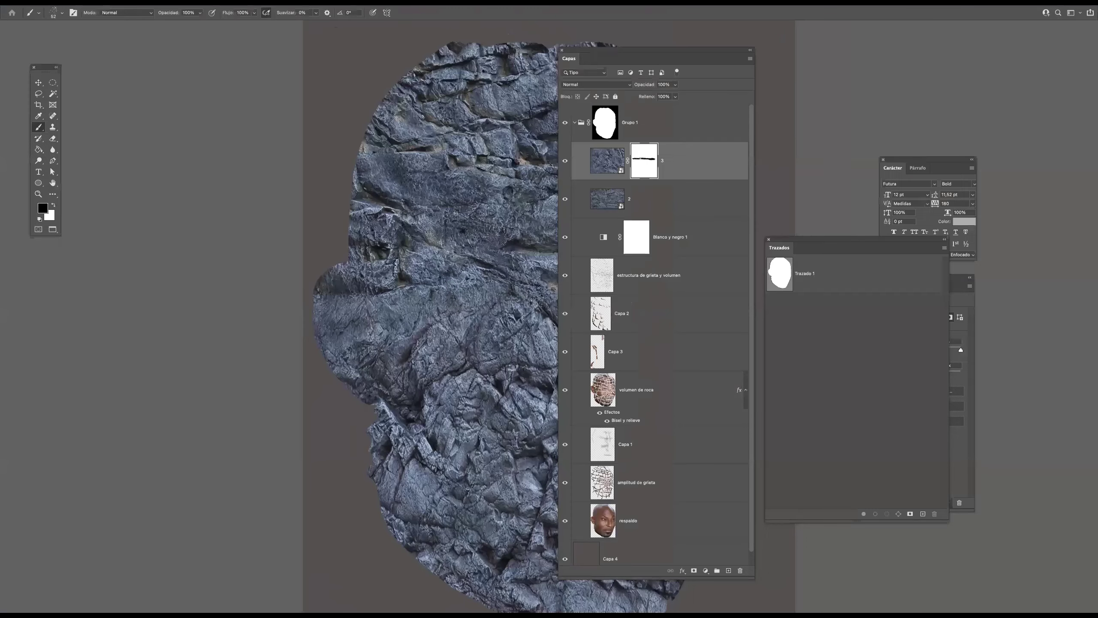
pyautogui.moveTo(476, 303); pyautogui.dragTo(243, 292)
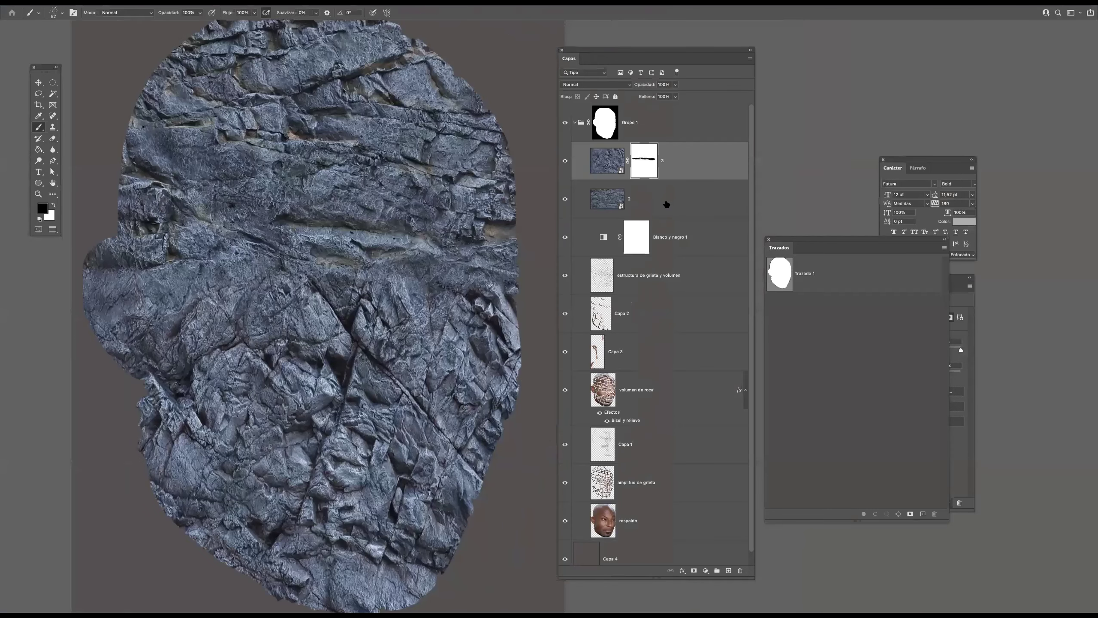
pyautogui.click(671, 216)
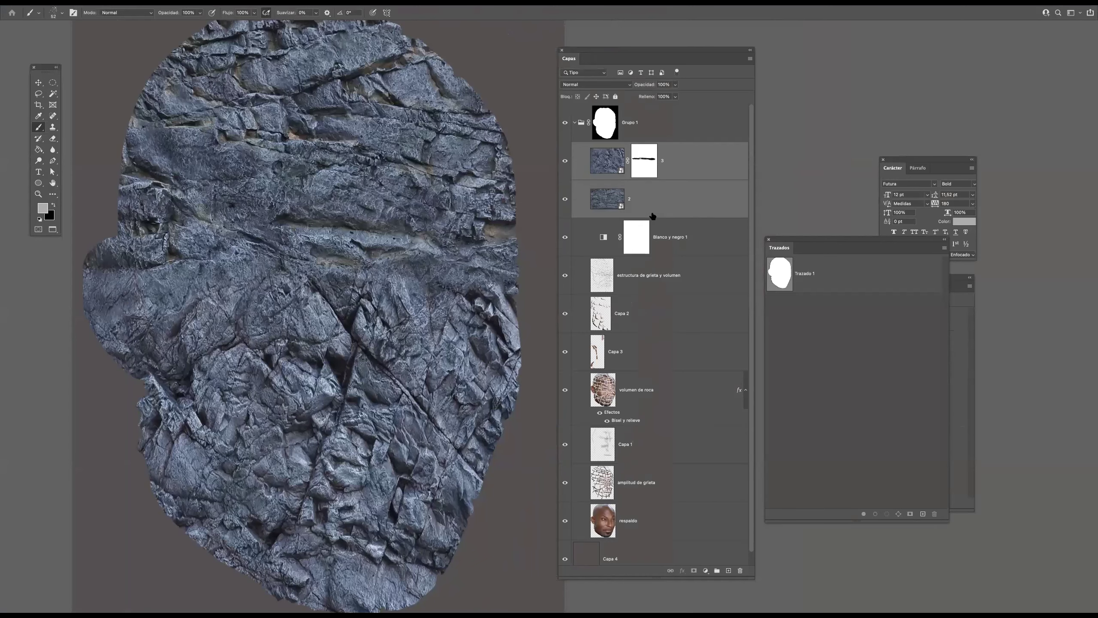
pyautogui.hotkey('ctrl', 'e')
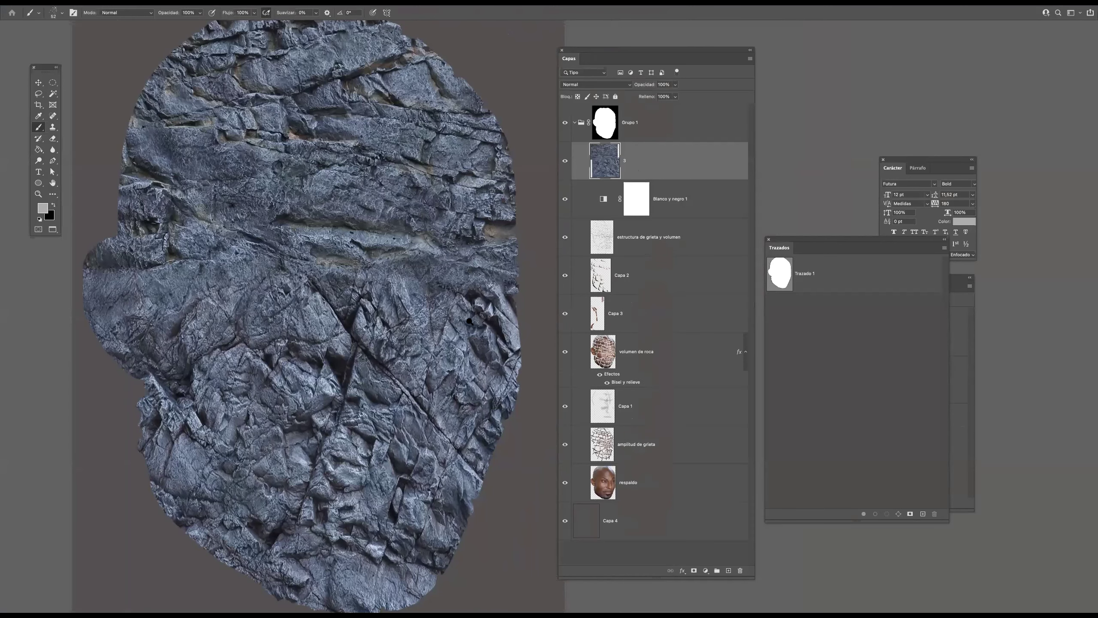
# Set the merged rock texture layer's opacity to 54% so the cracked face shows through
pyautogui.scroll(-1, 468, 323)
pyautogui.click(674, 85)
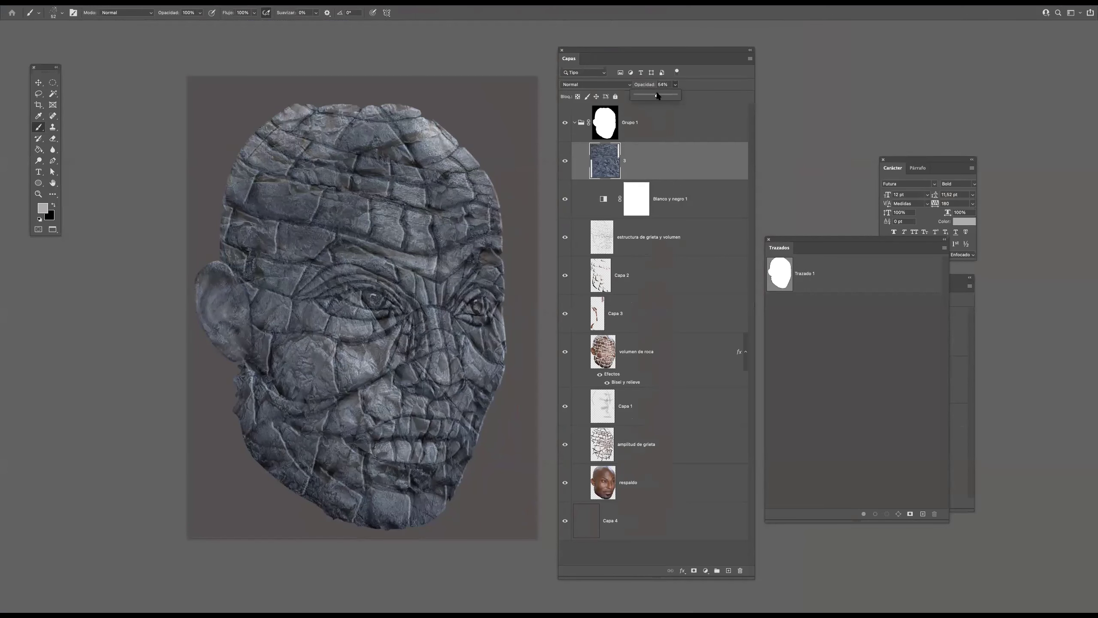
pyautogui.moveTo(657, 95); pyautogui.dragTo(658, 96)
# Warp the merged rock texture, pulling its two lower corners and its upper-right corner in toward the head
pyautogui.hotkey('ctrl', 't')
pyautogui.rightClick(478, 380)
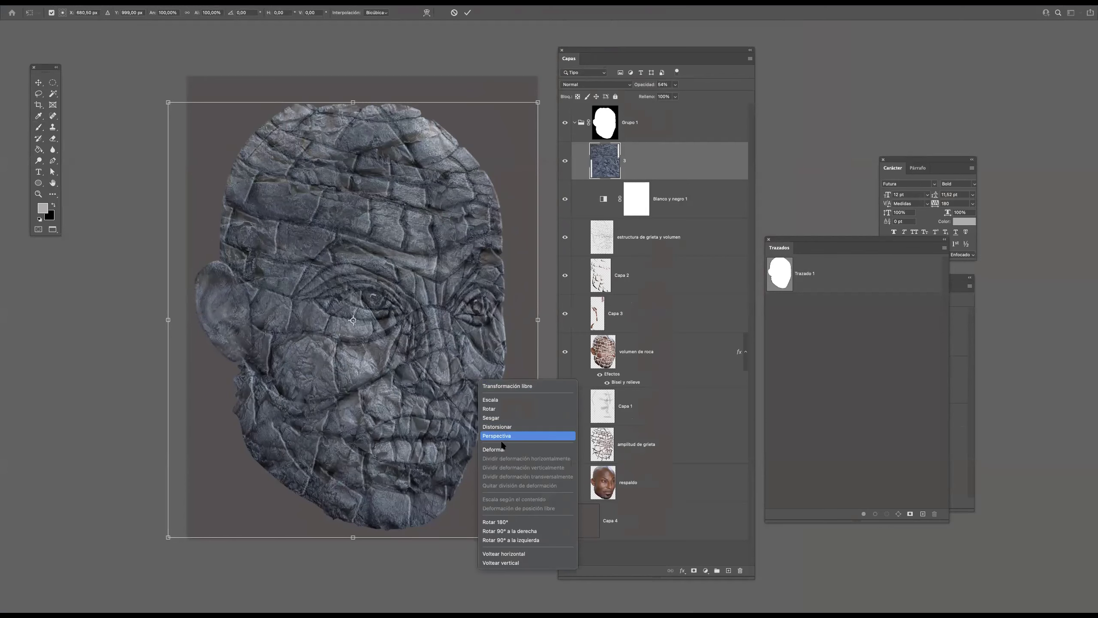
pyautogui.click(500, 449)
pyautogui.moveTo(537, 535); pyautogui.dragTo(454, 526)
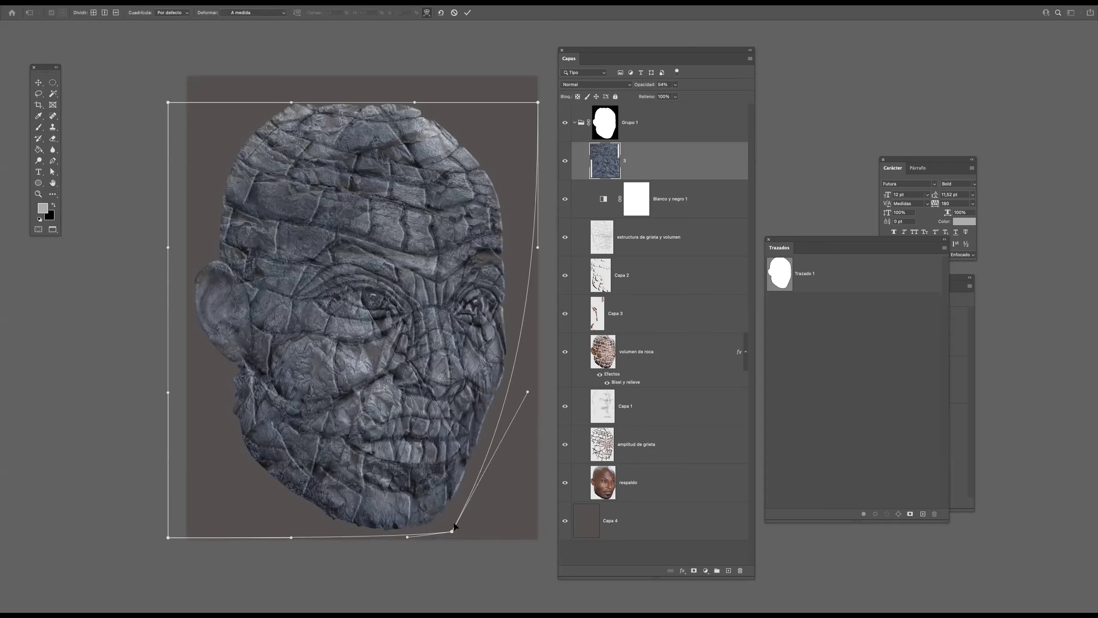
pyautogui.moveTo(169, 536); pyautogui.dragTo(259, 533)
pyautogui.moveTo(537, 103); pyautogui.dragTo(483, 82)
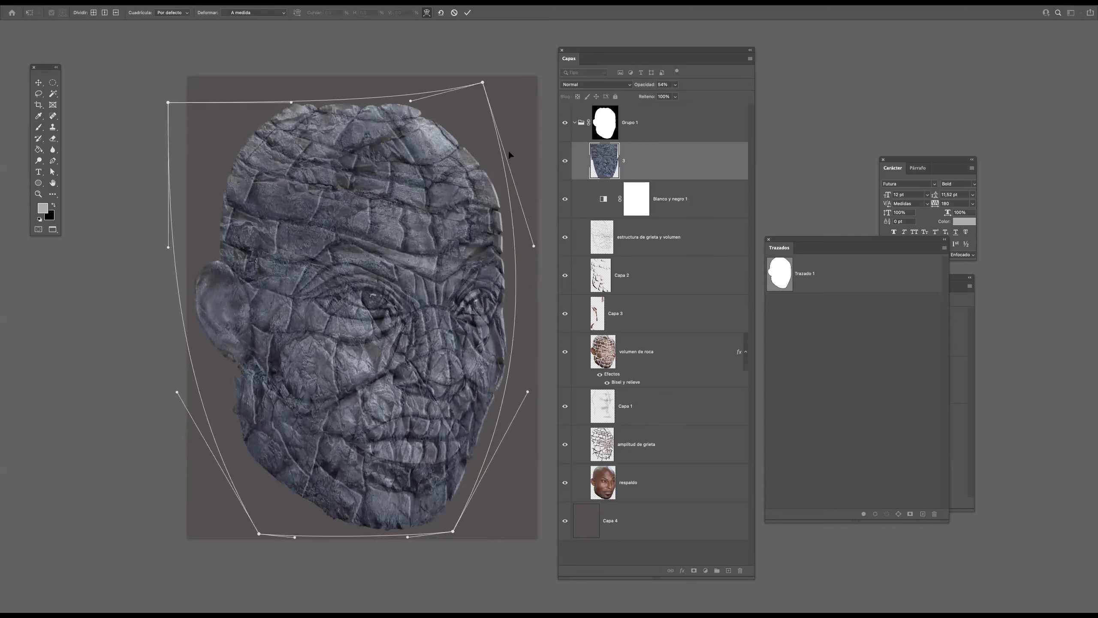
# Pull the texture's upper-left corner inward, bulge its sides and top edge outward around the head, and apply the warp
pyautogui.moveTo(514, 250); pyautogui.dragTo(531, 244)
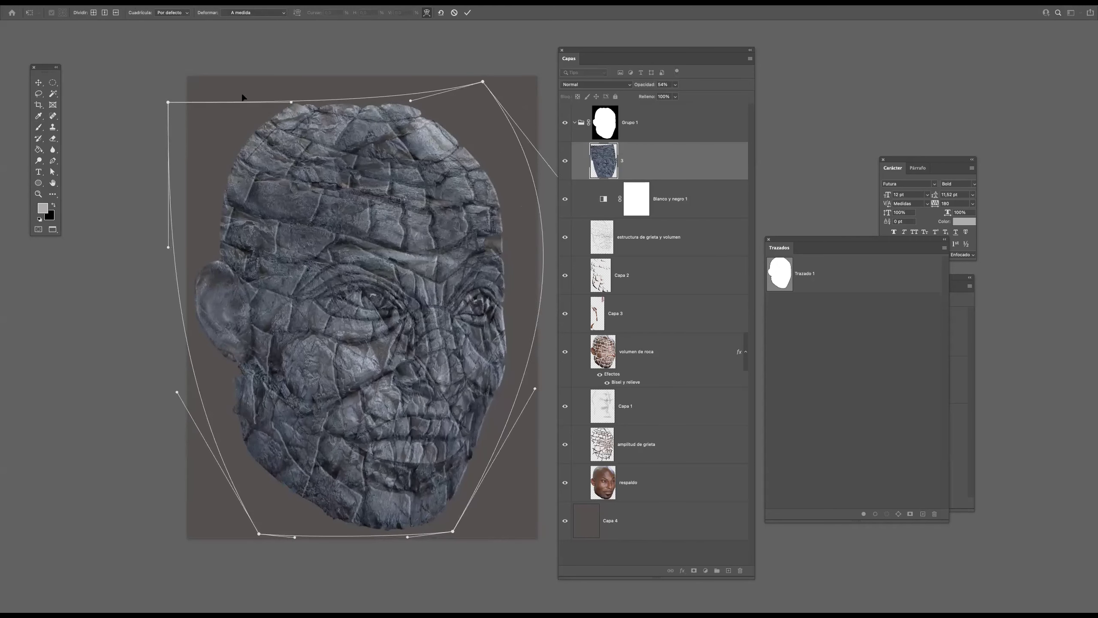
pyautogui.moveTo(189, 113); pyautogui.dragTo(274, 83)
pyautogui.moveTo(207, 343); pyautogui.dragTo(172, 343)
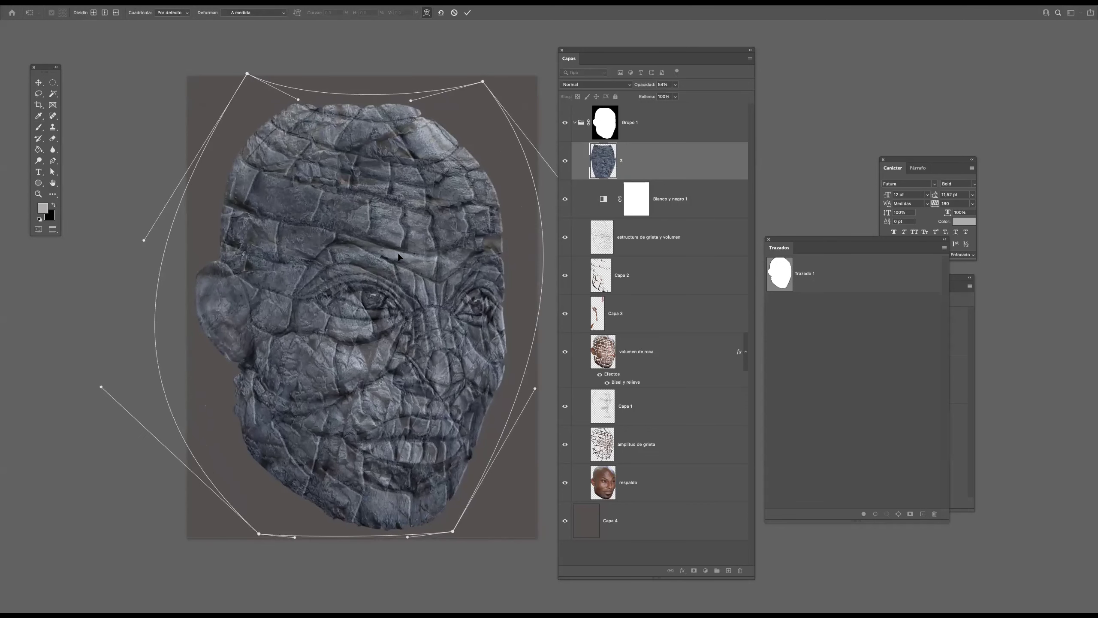
pyautogui.moveTo(364, 110); pyautogui.dragTo(363, 96)
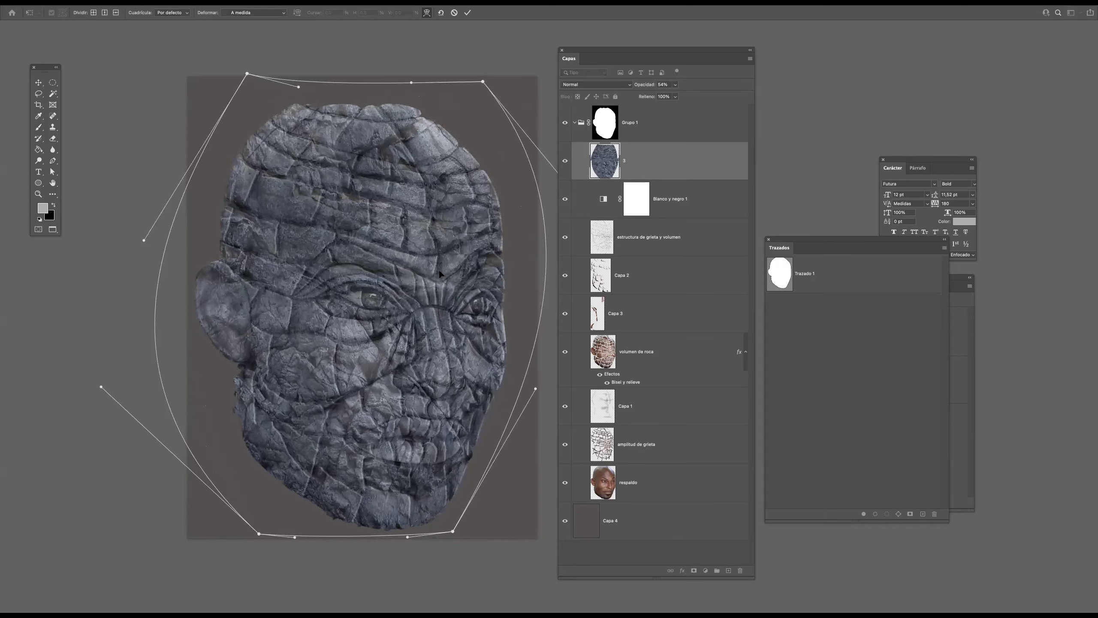
pyautogui.press('Return')
pyautogui.press('b')
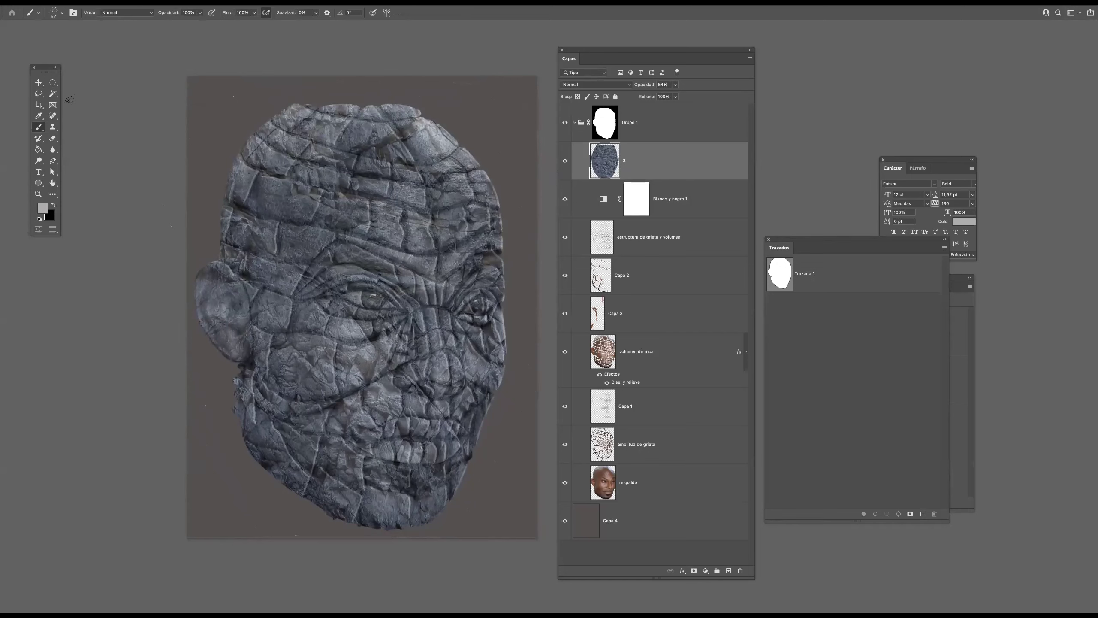
# Save the document on the computer as 17am.psd in the EJERCICIO JUNGLA folder, in Photoshop format with layers and maximized compatibility
pyautogui.click(38, 83)
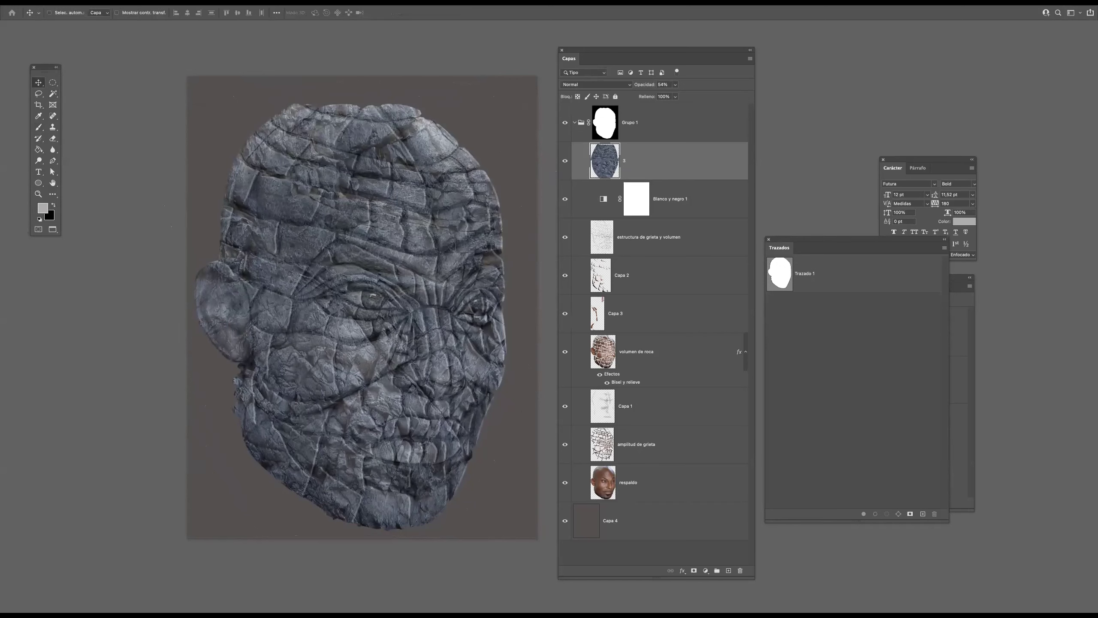
pyautogui.click(229, 3)
pyautogui.click(495, 103)
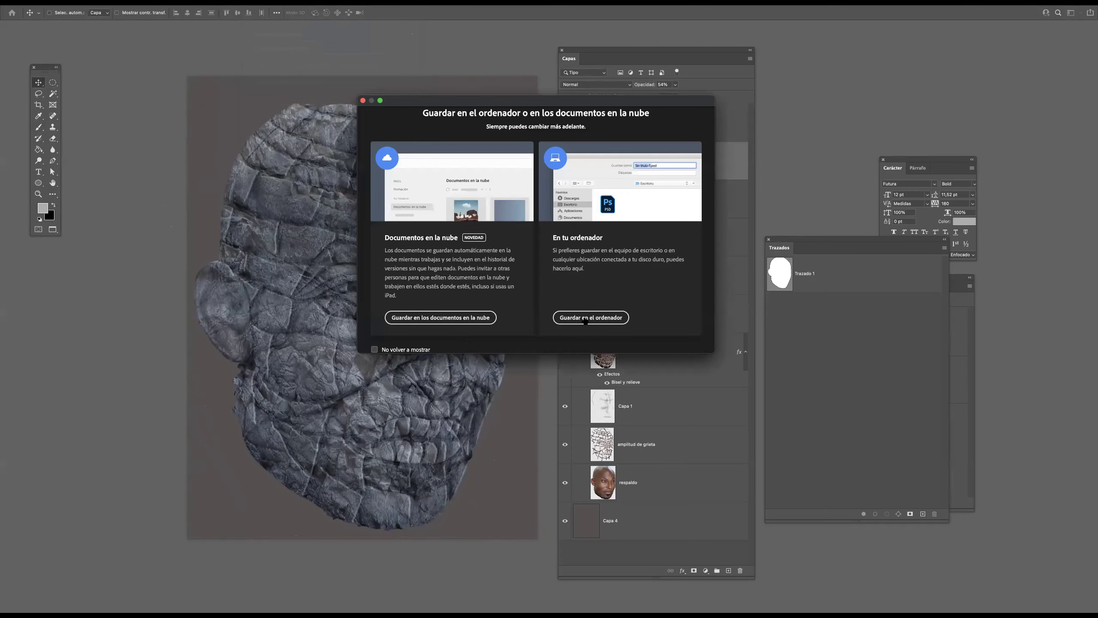
pyautogui.click(580, 317)
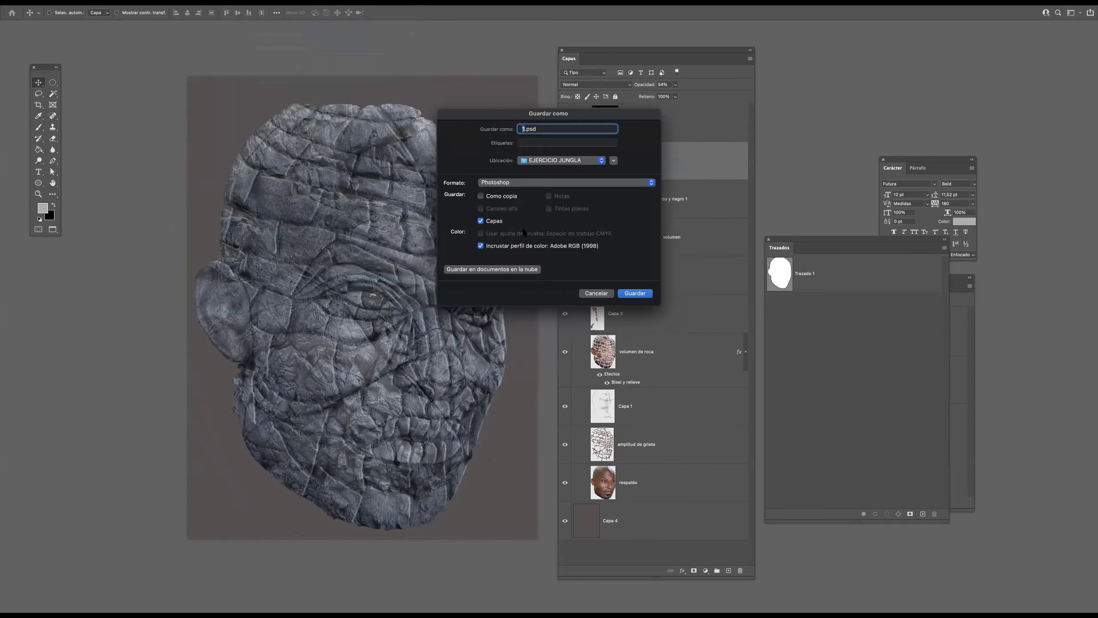
pyautogui.click(524, 129)
pyautogui.write('7am')
pyautogui.click(635, 294)
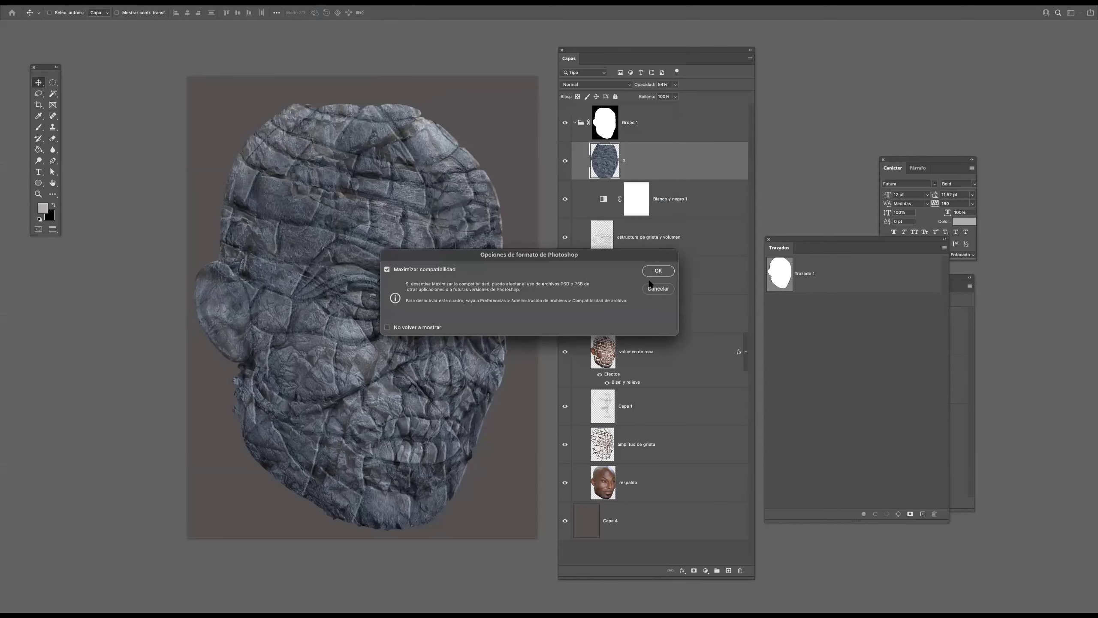
pyautogui.click(657, 271)
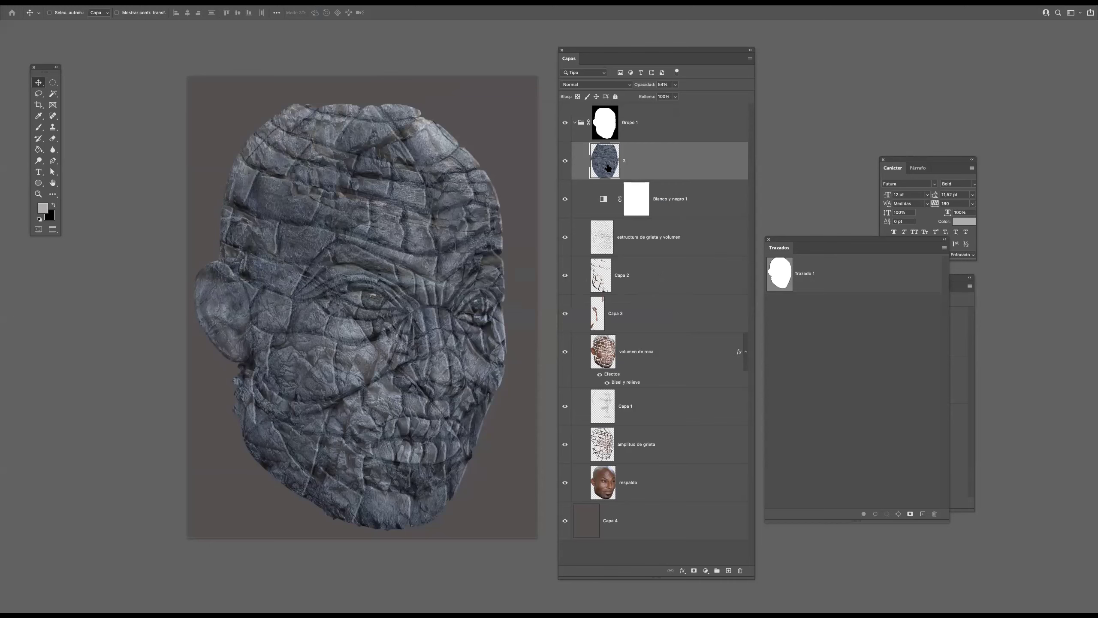
# Open the Liquify filter on the merged rock texture and set the all-layers backdrop opacity to 93
pyautogui.click(277, 9)
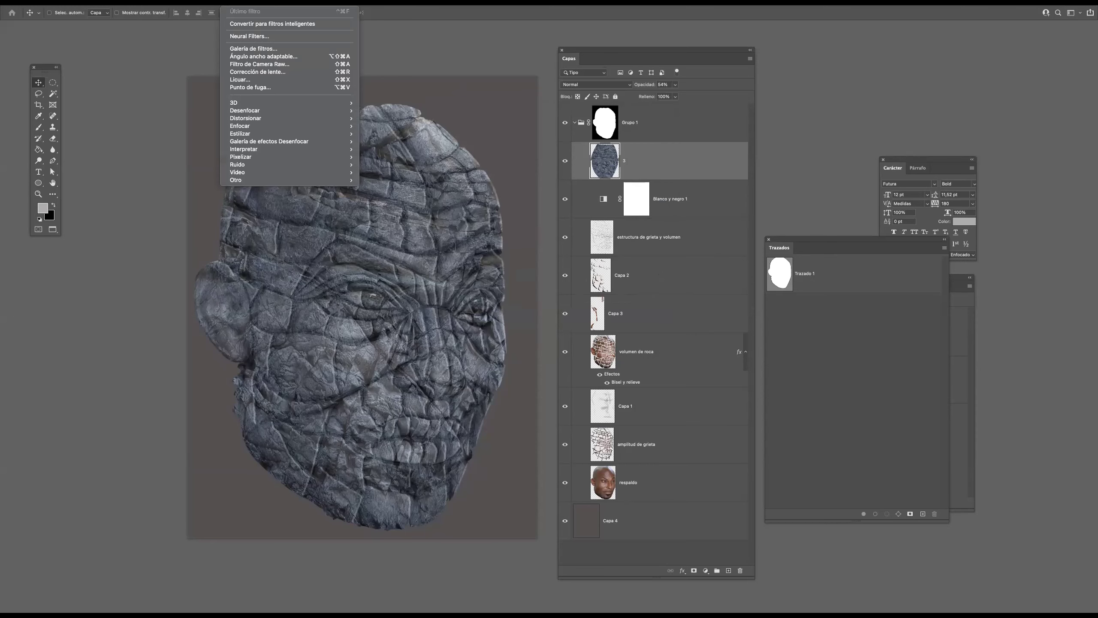
pyautogui.moveTo(248, 118)
pyautogui.click(240, 80)
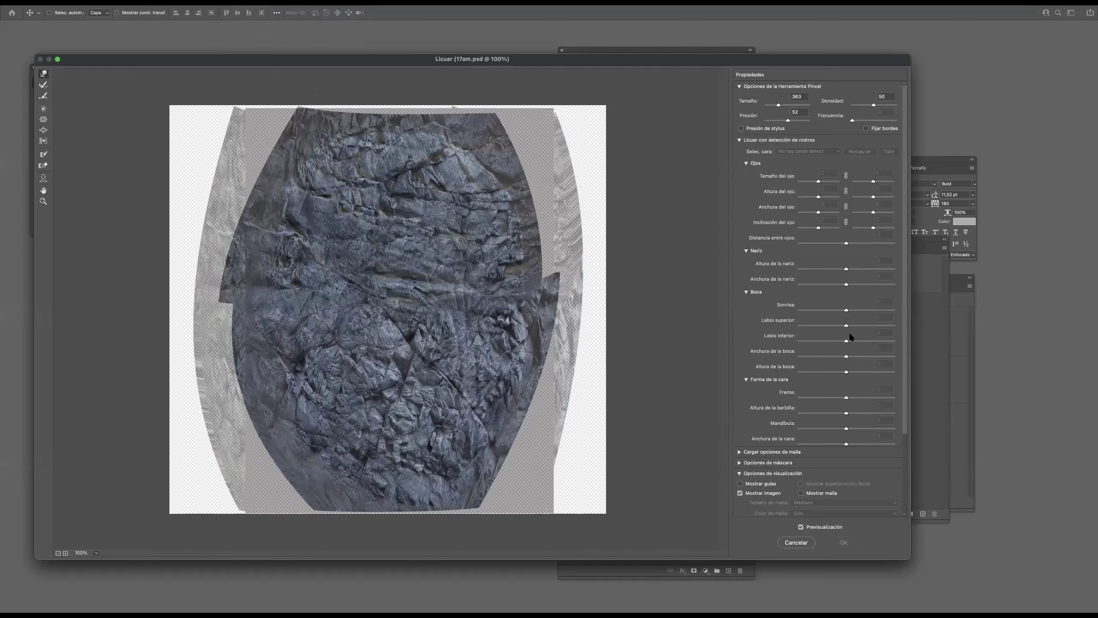
pyautogui.moveTo(904, 314); pyautogui.dragTo(915, 432)
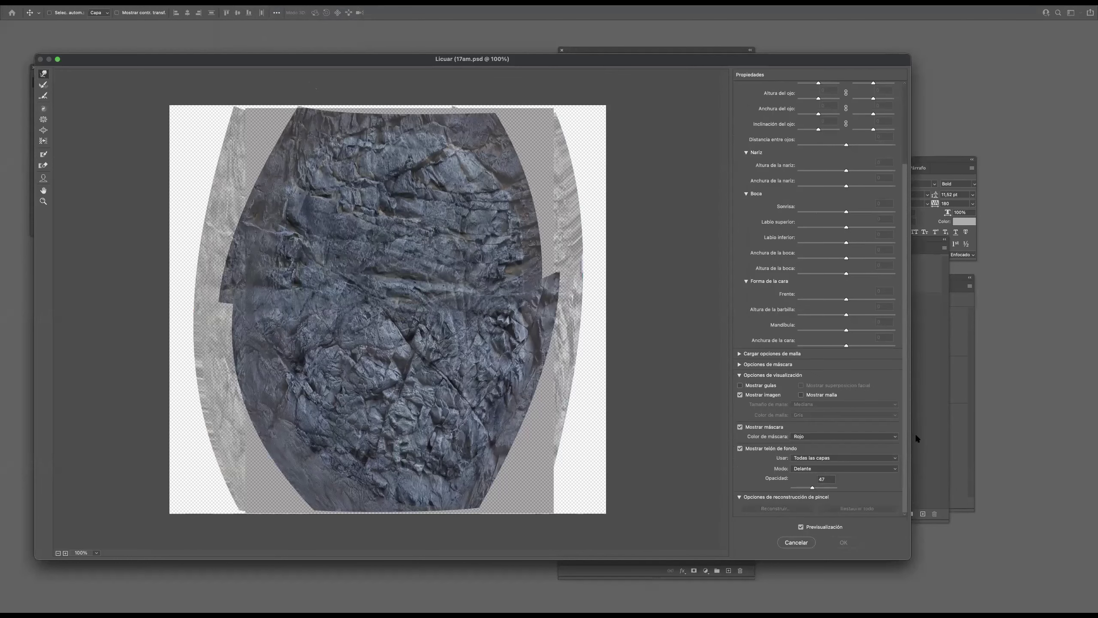
pyautogui.moveTo(813, 487)
pyautogui.mouseDown()
pyautogui.moveTo(802, 488)
pyautogui.moveTo(833, 489)
pyautogui.mouseUp()
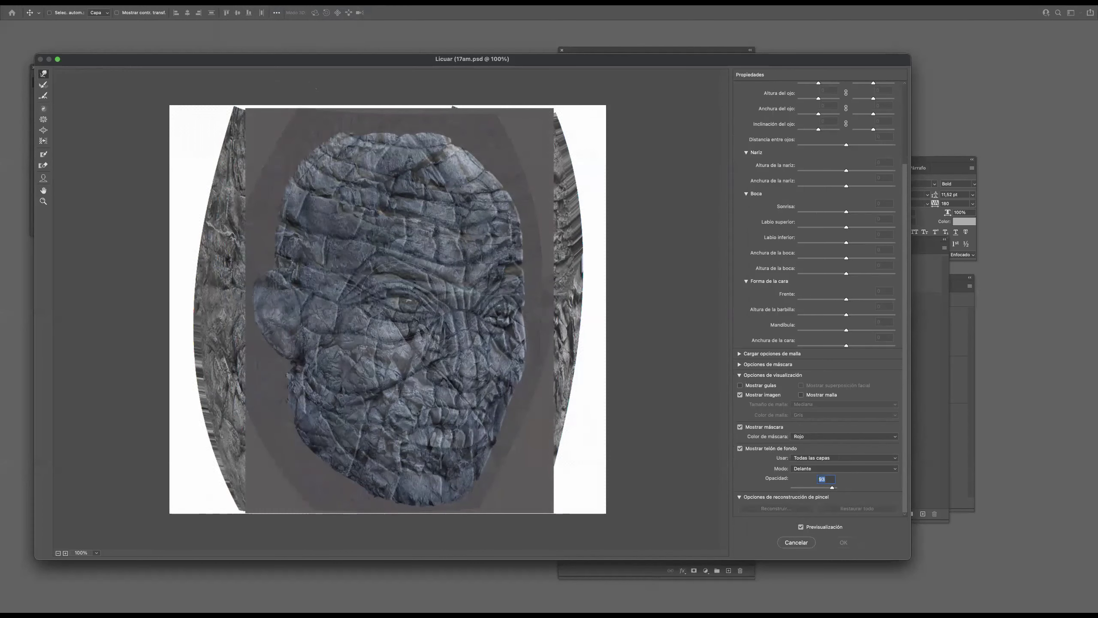
# Try the Forward Warp and Pucker tools on the texture near the inner corner of the eye
pyautogui.click(423, 300)
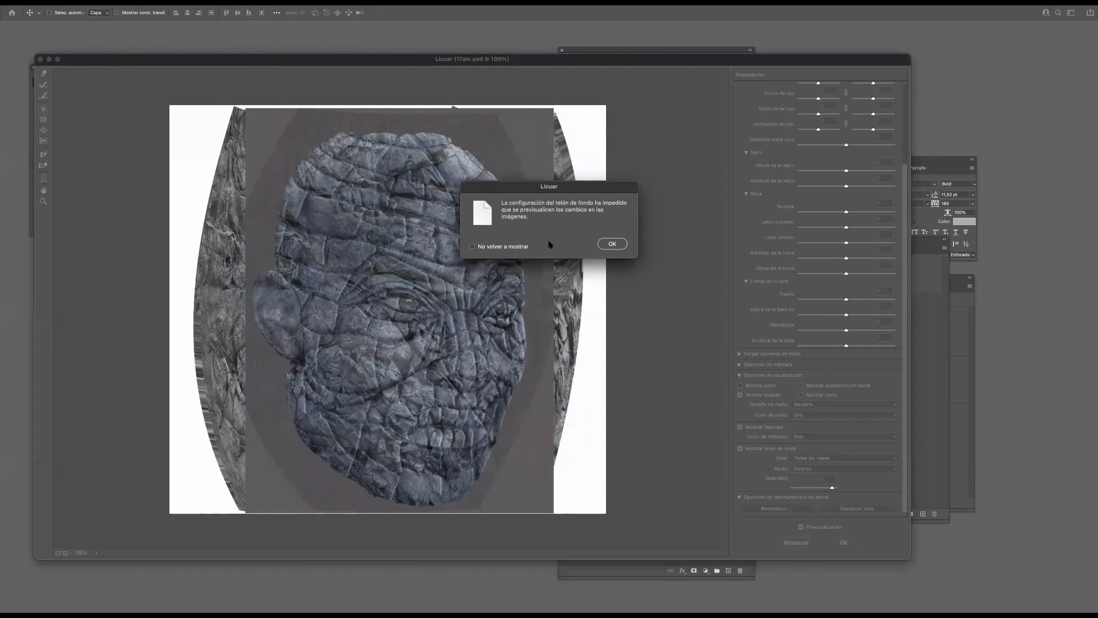
pyautogui.click(612, 244)
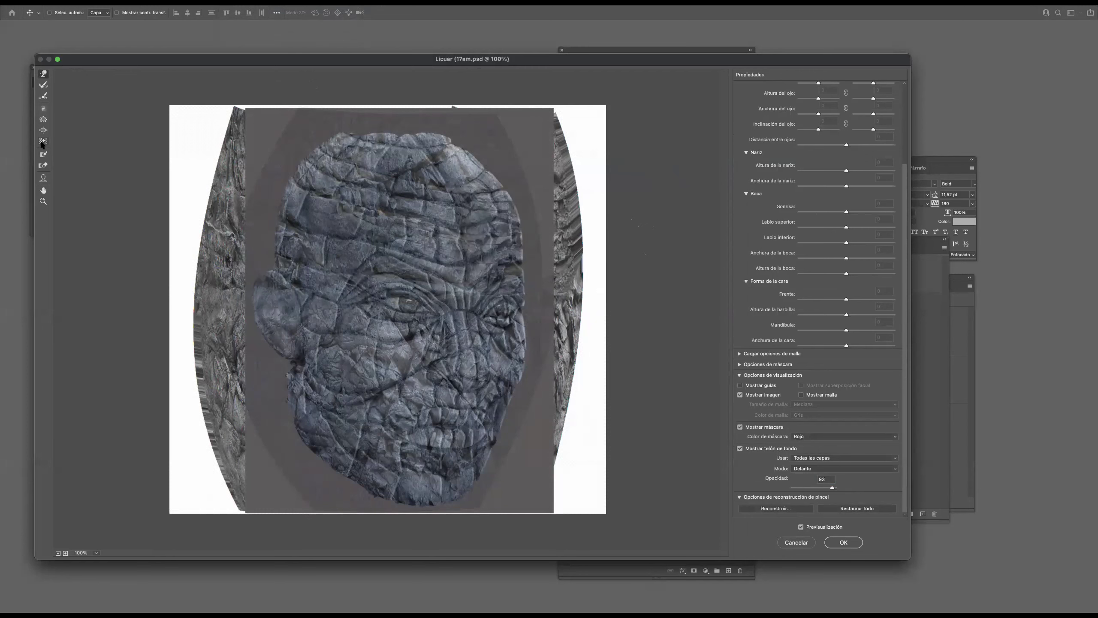
pyautogui.click(43, 120)
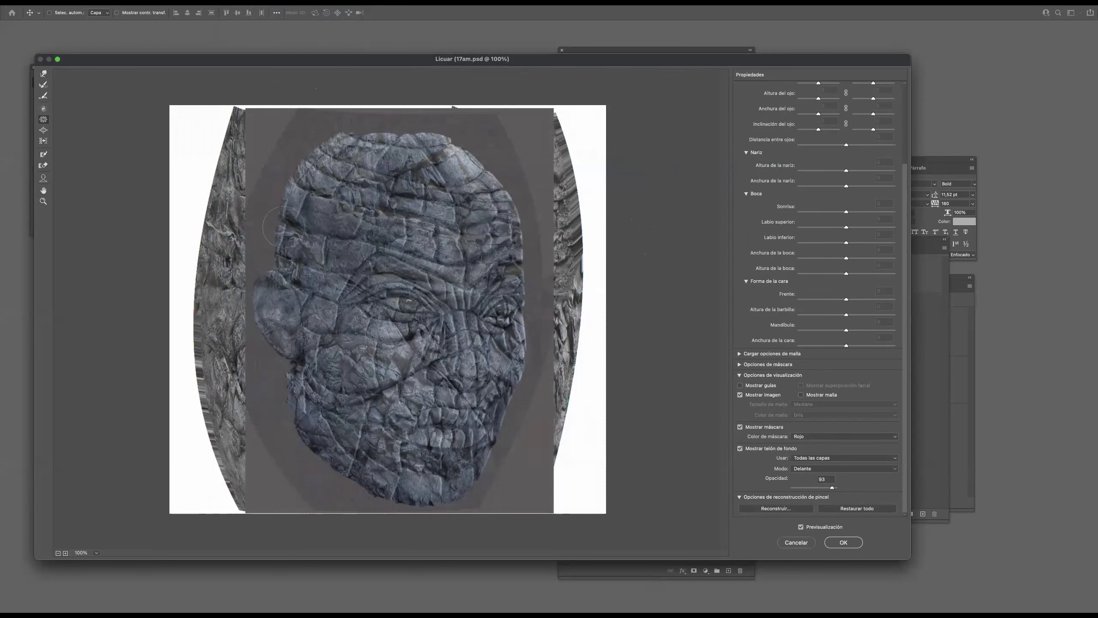
pyautogui.click(417, 297)
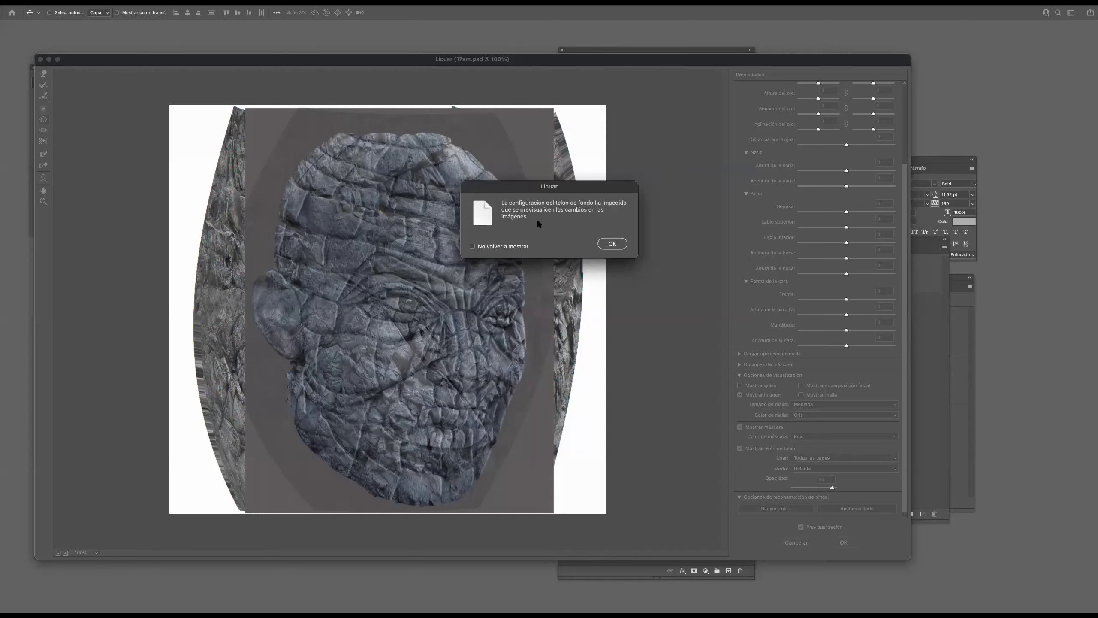
pyautogui.click(611, 245)
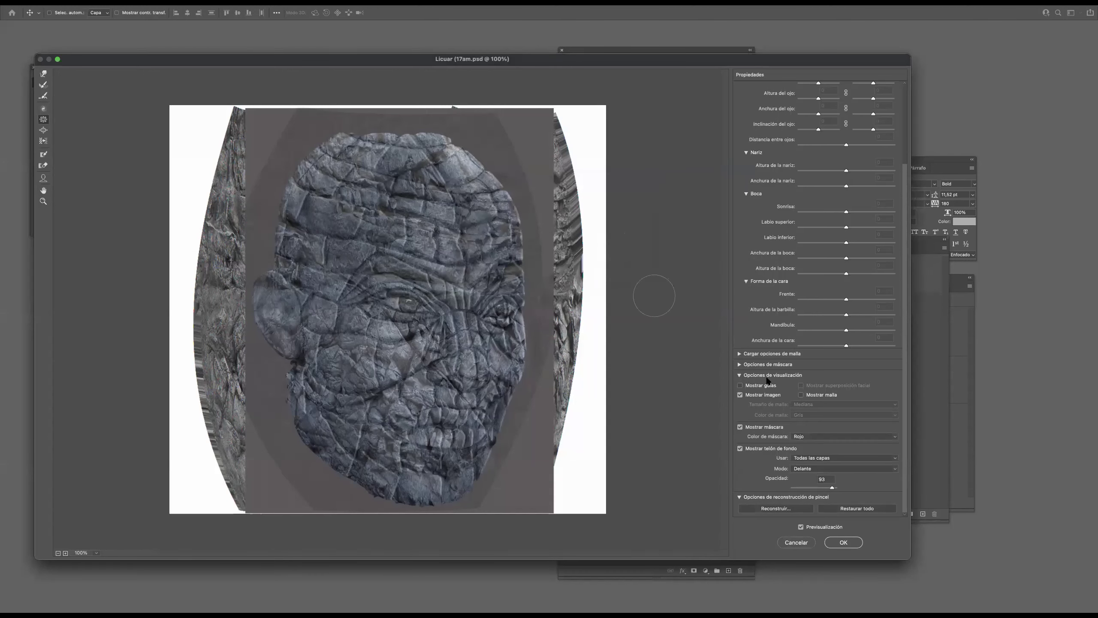
# Lower the Liquify backdrop opacity to 89
pyautogui.click(831, 487)
pyautogui.press('Down')
pyautogui.press('Down')
pyautogui.press('Down')
pyautogui.press('Down')
# Enlarge the Liquify brush and bloat the texture over the cheek and forehead, finishing with the Forward Warp tool selected
pyautogui.press('alt')
pyautogui.moveTo(442, 307); pyautogui.dragTo(463, 308)
pyautogui.click(43, 130)
pyautogui.click(373, 373)
pyautogui.click(448, 210)
pyautogui.click(43, 73)
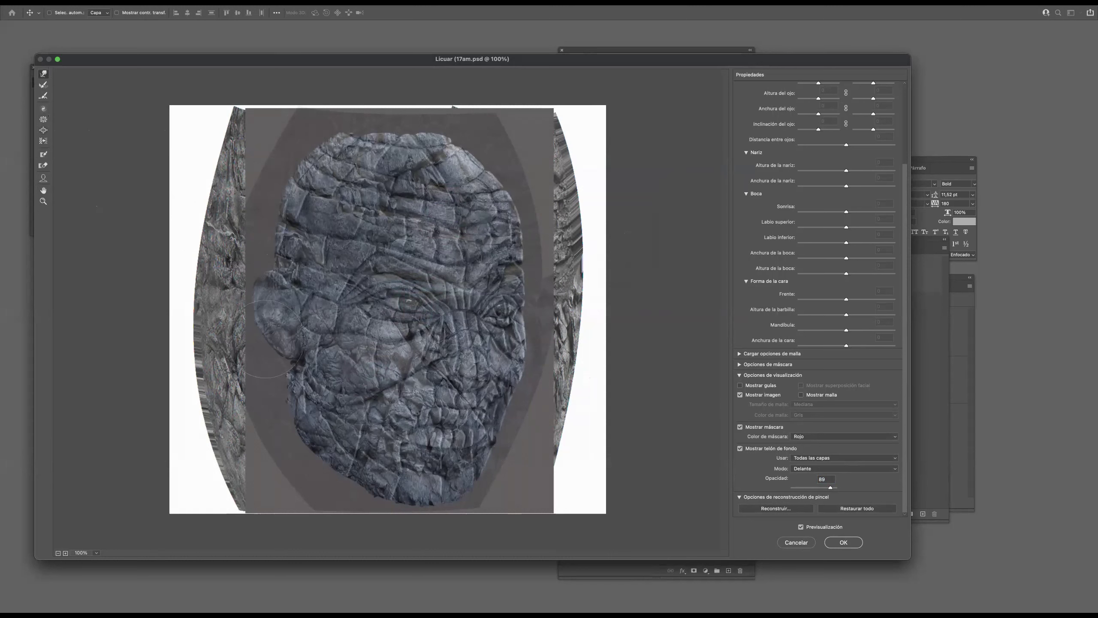
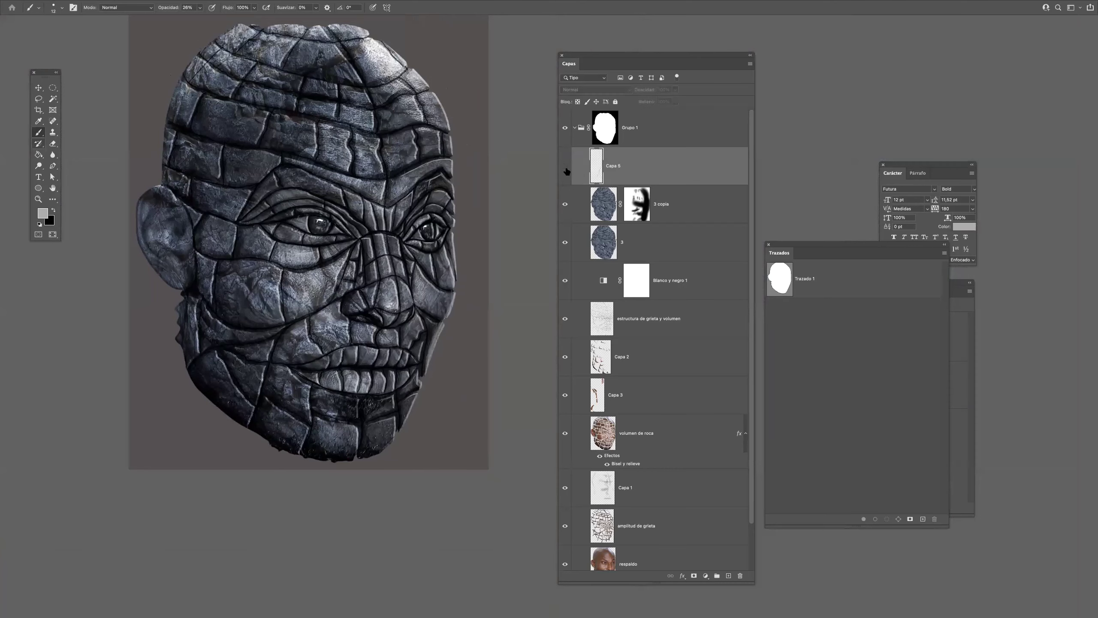
# Compare the stone head with and without the highlights on layer Capa 5, focusing on the eye area
pyautogui.click(566, 170)
pyautogui.click(567, 171)
pyautogui.moveTo(322, 213)
pyautogui.mouseDown()
pyautogui.moveTo(380, 214)
pyautogui.moveTo(366, 246)
pyautogui.moveTo(310, 223)
pyautogui.mouseUp()
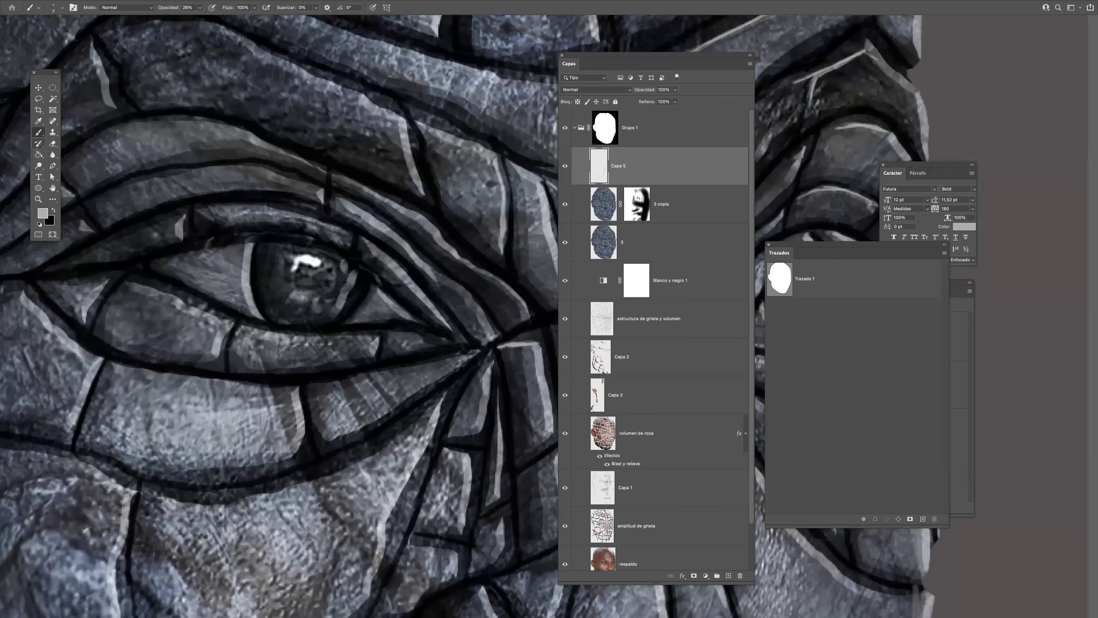
# Paint light grey highlights on Capa 5 along the stone edges around the upper eyelid, using a higher brush opacity
pyautogui.click(200, 8)
pyautogui.click(349, 240)
pyautogui.moveTo(275, 209); pyautogui.dragTo(209, 208)
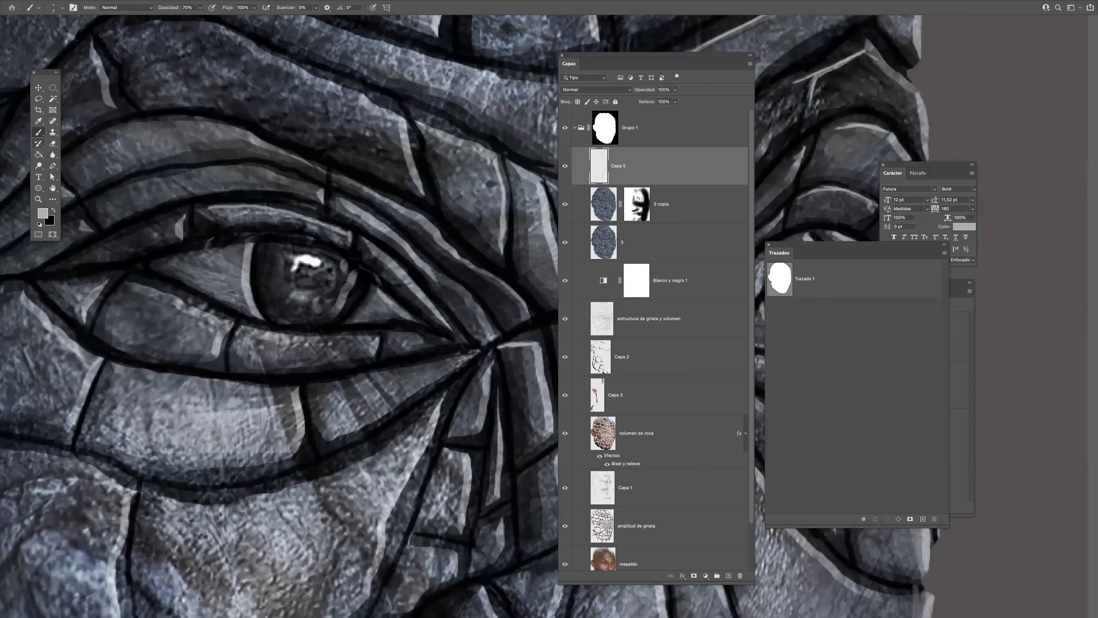
pyautogui.moveTo(316, 190)
pyautogui.mouseDown()
pyautogui.moveTo(246, 170)
pyautogui.moveTo(182, 172)
pyautogui.moveTo(89, 204)
pyautogui.mouseUp()
pyautogui.moveTo(224, 169)
pyautogui.mouseDown()
pyautogui.moveTo(318, 183)
pyautogui.moveTo(311, 162)
pyautogui.moveTo(249, 134)
pyautogui.moveTo(409, 185)
pyautogui.moveTo(297, 174)
pyautogui.moveTo(224, 209)
pyautogui.mouseUp()
pyautogui.moveTo(379, 175)
pyautogui.mouseDown()
pyautogui.moveTo(414, 192)
pyautogui.moveTo(182, 218)
pyautogui.mouseUp()
pyautogui.moveTo(272, 254); pyautogui.dragTo(210, 236)
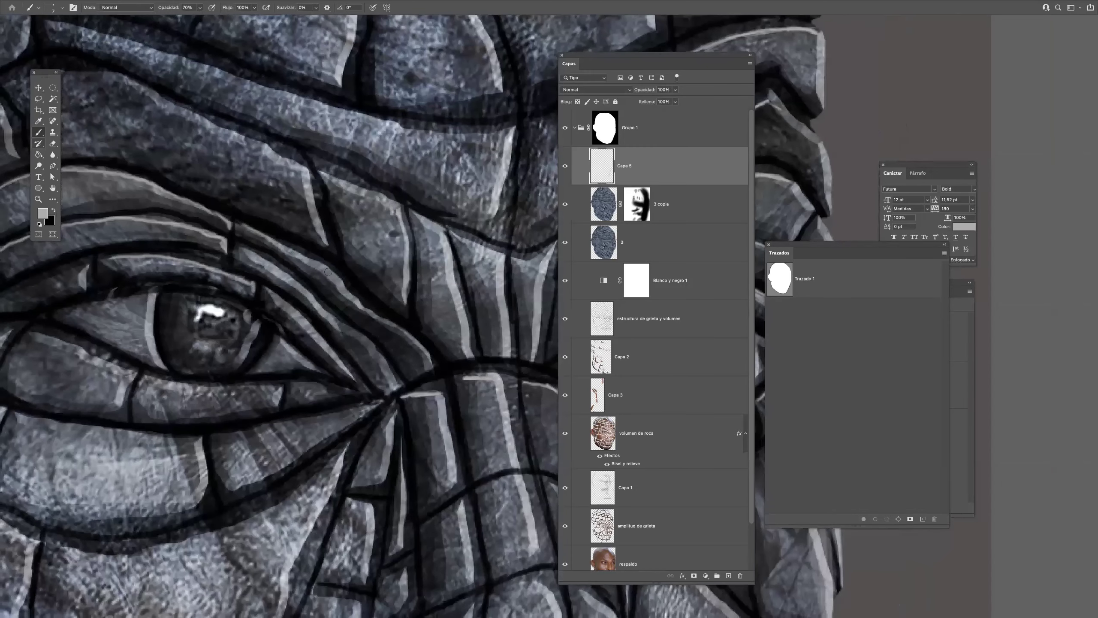
# Paint light grey highlights on Capa 5 along the stone edges between the inner eye corner and the brow
pyautogui.moveTo(380, 318); pyautogui.dragTo(415, 341)
pyautogui.moveTo(323, 175); pyautogui.dragTo(399, 206)
pyautogui.moveTo(409, 302); pyautogui.dragTo(407, 264)
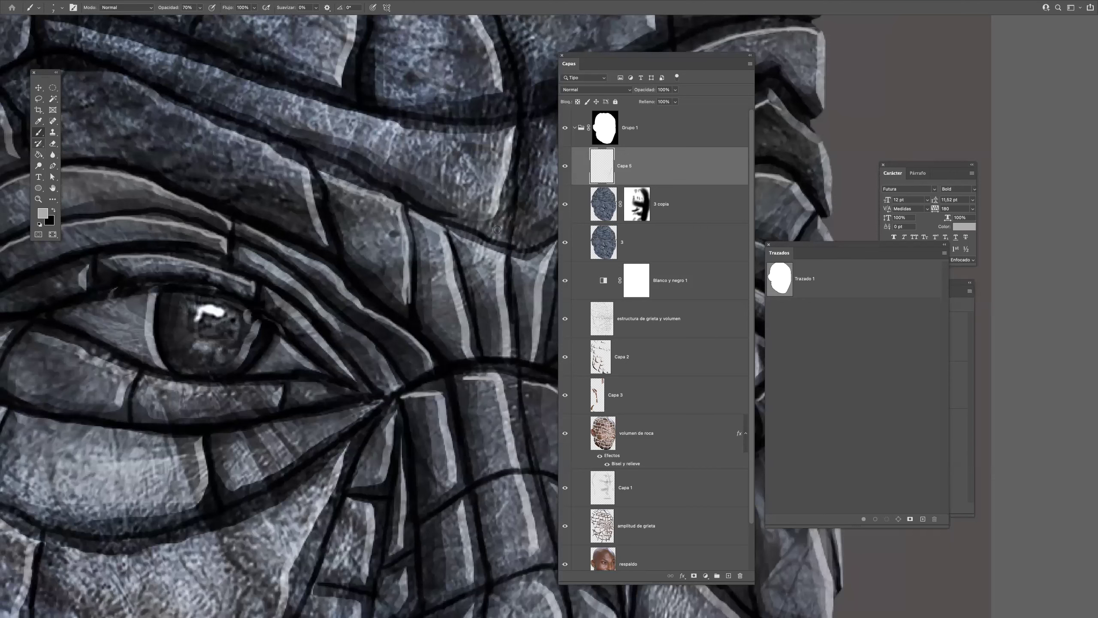
pyautogui.moveTo(491, 129)
pyautogui.mouseDown()
pyautogui.moveTo(423, 128)
pyautogui.moveTo(510, 129)
pyautogui.mouseUp()
pyautogui.moveTo(409, 127)
pyautogui.mouseDown()
pyautogui.moveTo(339, 108)
pyautogui.moveTo(362, 130)
pyautogui.mouseUp()
pyautogui.moveTo(395, 146); pyautogui.dragTo(355, 266)
pyautogui.moveTo(334, 189); pyautogui.dragTo(361, 189)
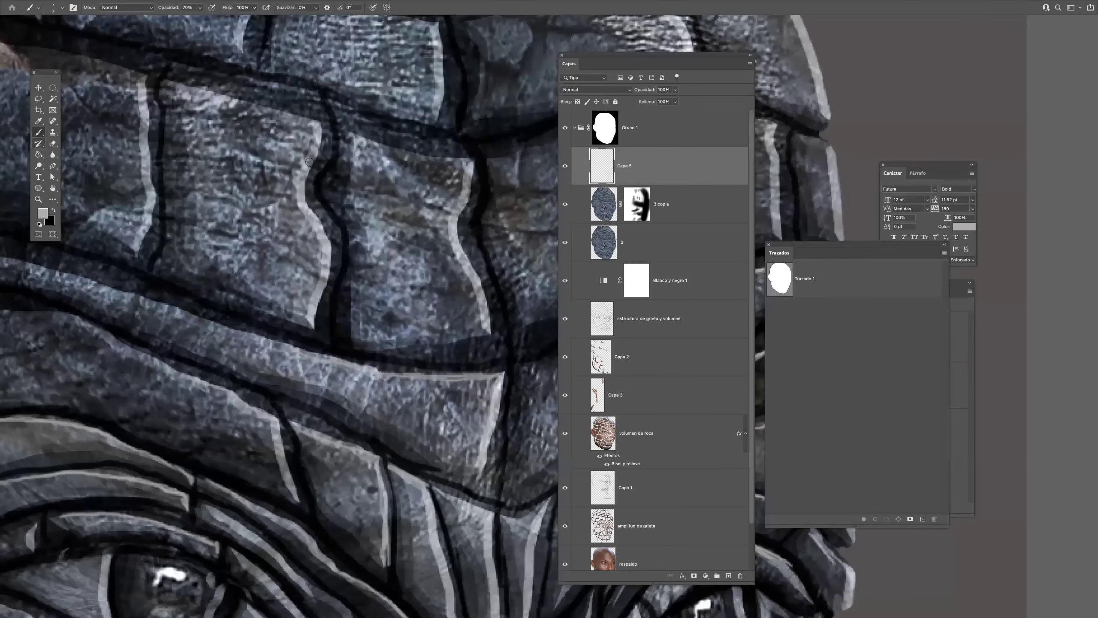
# Paint light grey highlights along the upper edges of the forehead stones and the stones on the far temple
pyautogui.moveTo(310, 122); pyautogui.dragTo(190, 86)
pyautogui.moveTo(382, 146)
pyautogui.mouseDown()
pyautogui.moveTo(469, 164)
pyautogui.moveTo(453, 225)
pyautogui.moveTo(227, 182)
pyautogui.mouseUp()
pyautogui.moveTo(296, 166); pyautogui.dragTo(435, 126)
pyautogui.moveTo(275, 191); pyautogui.dragTo(96, 247)
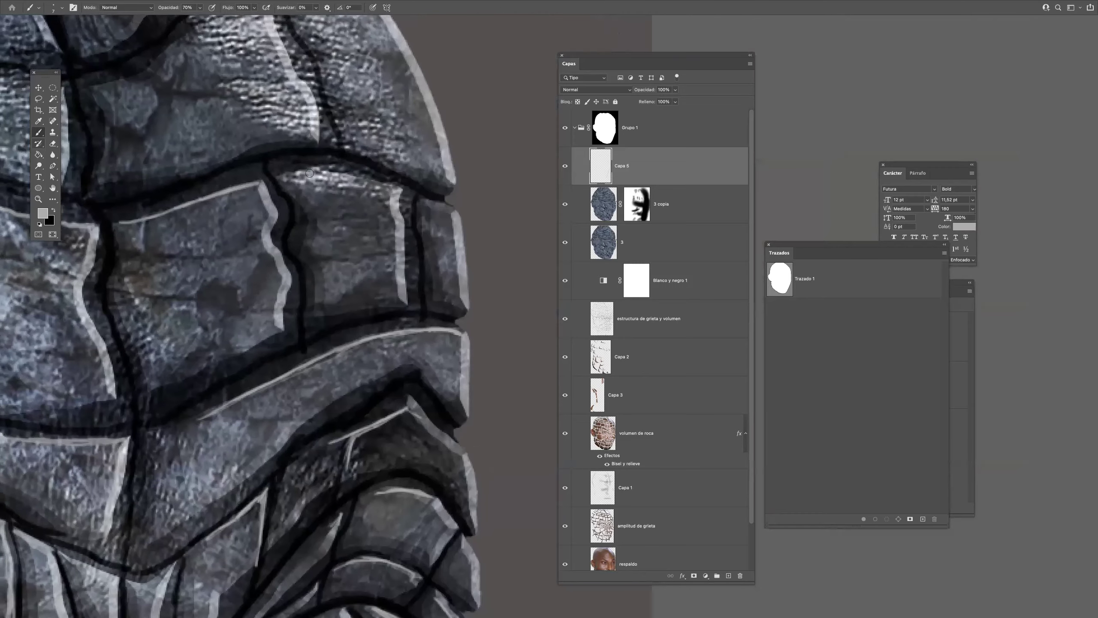
pyautogui.moveTo(286, 175); pyautogui.dragTo(397, 191)
pyautogui.moveTo(457, 211); pyautogui.dragTo(422, 203)
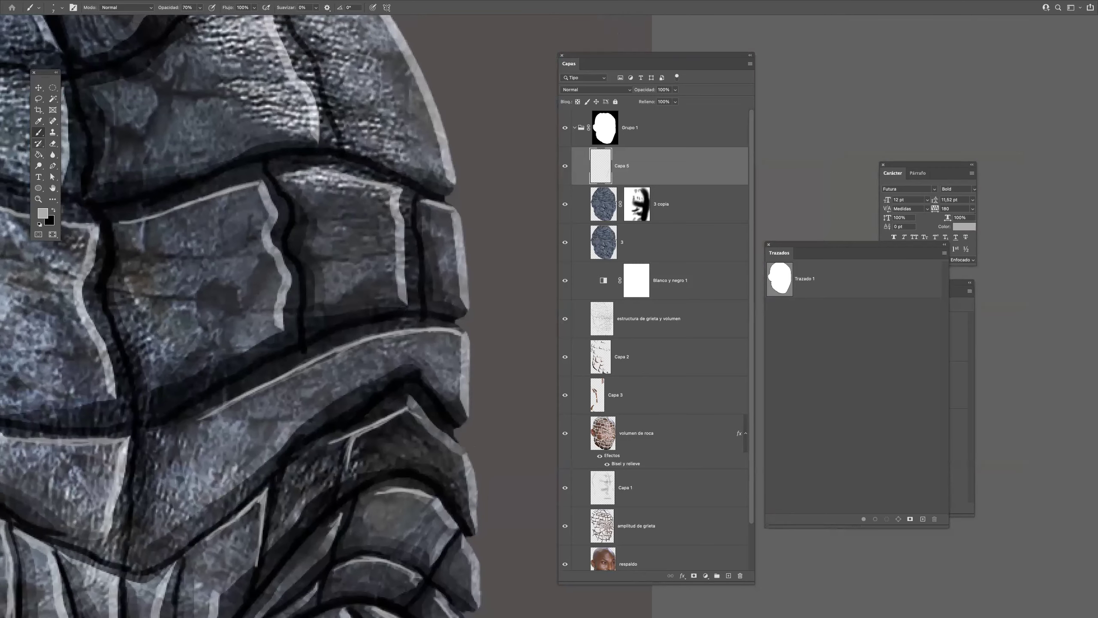
# Paint light grey highlights on Capa 5 along the edges of the stones on the upper forehead and crown
pyautogui.scroll(-3, 350, 243)
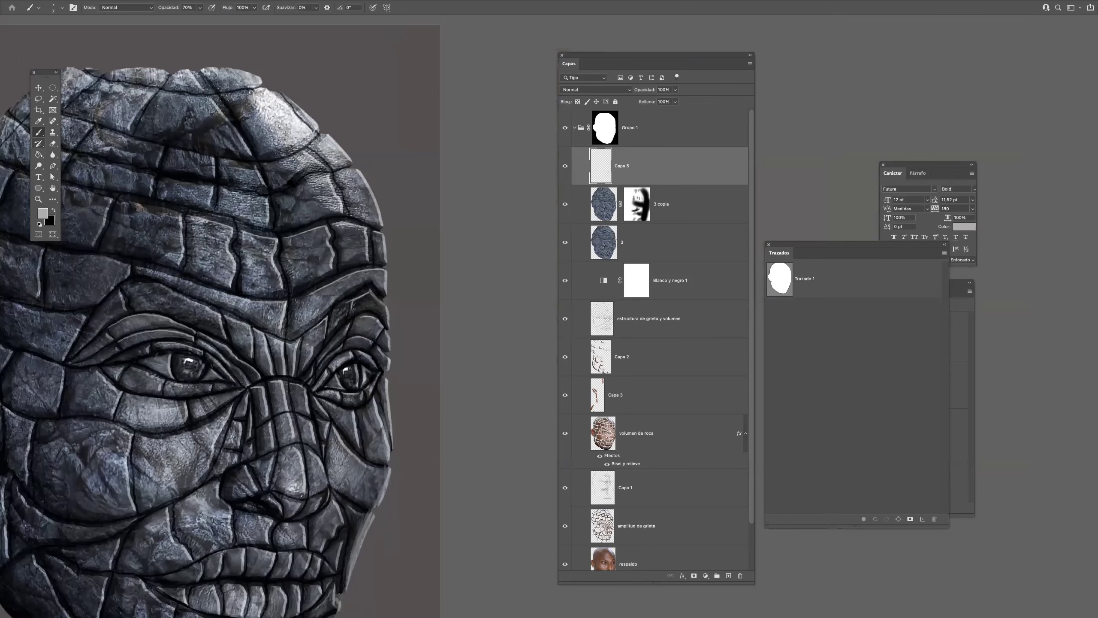
pyautogui.scroll(4, 320, 182)
pyautogui.scroll(1, 399, 178)
pyautogui.moveTo(451, 161)
pyautogui.mouseDown()
pyautogui.moveTo(362, 175)
pyautogui.moveTo(281, 239)
pyautogui.mouseUp()
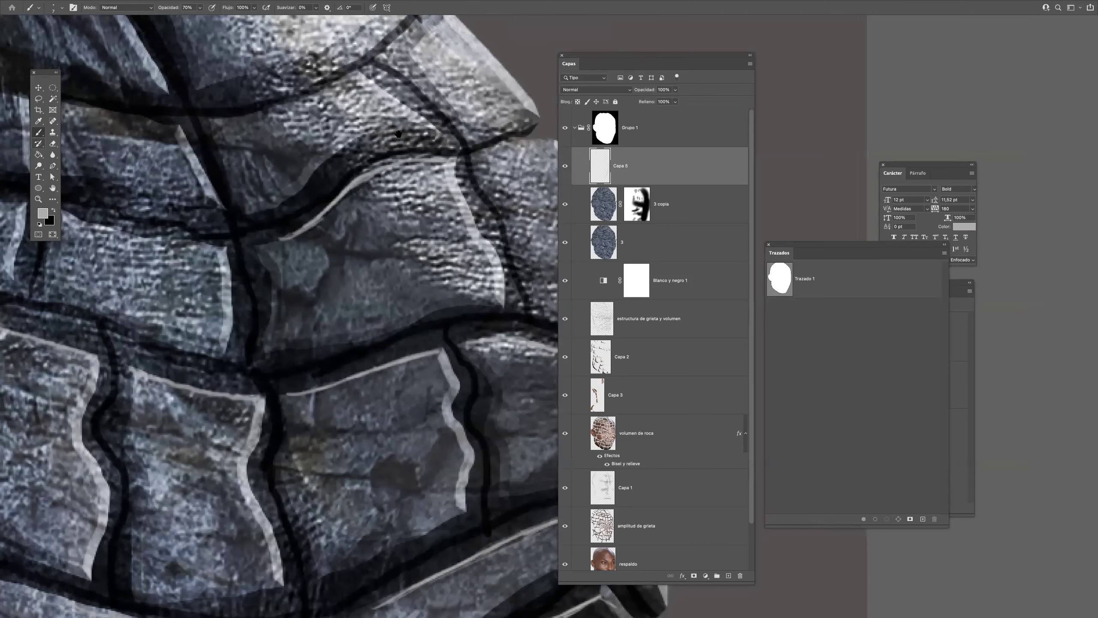
pyautogui.scroll(2, 418, 189)
pyautogui.moveTo(408, 143); pyautogui.dragTo(265, 186)
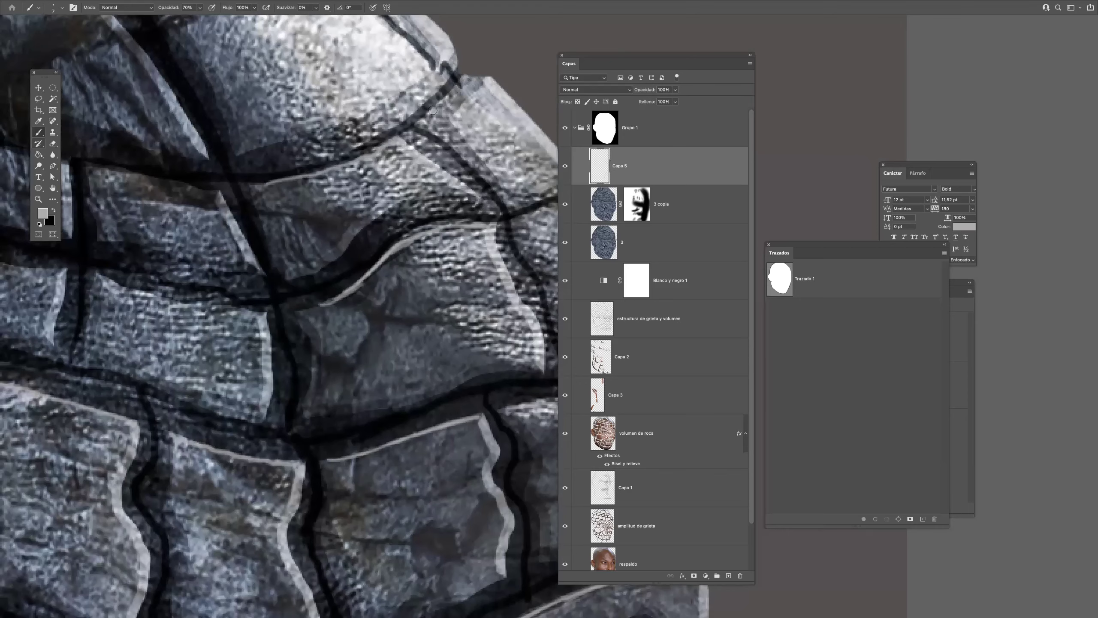
pyautogui.scroll(5, 329, 139)
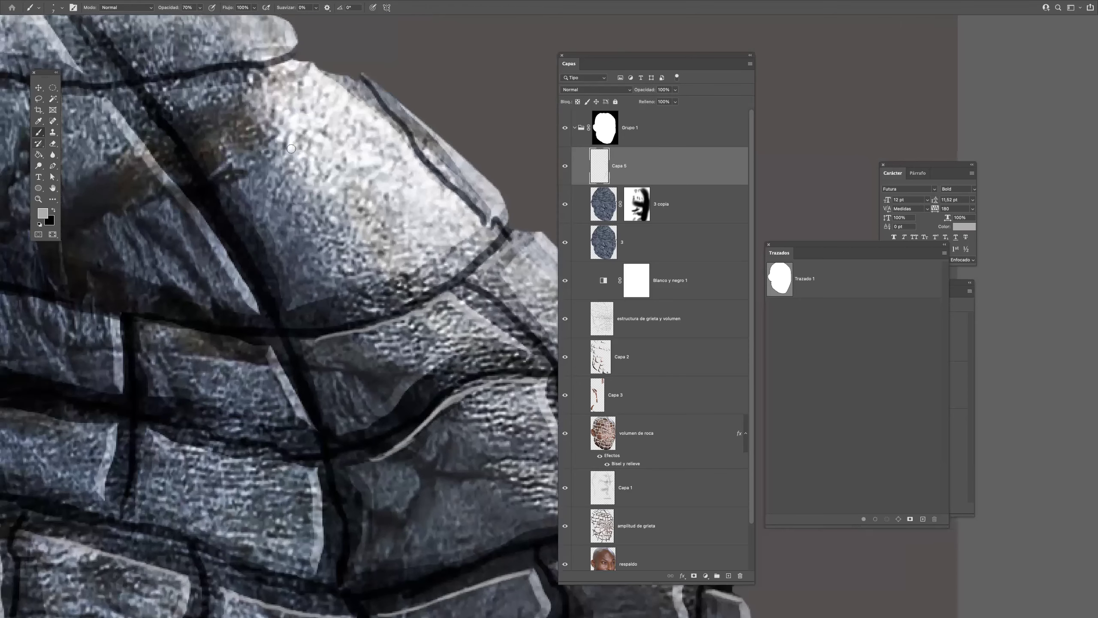
pyautogui.scroll(-3, 143, 128)
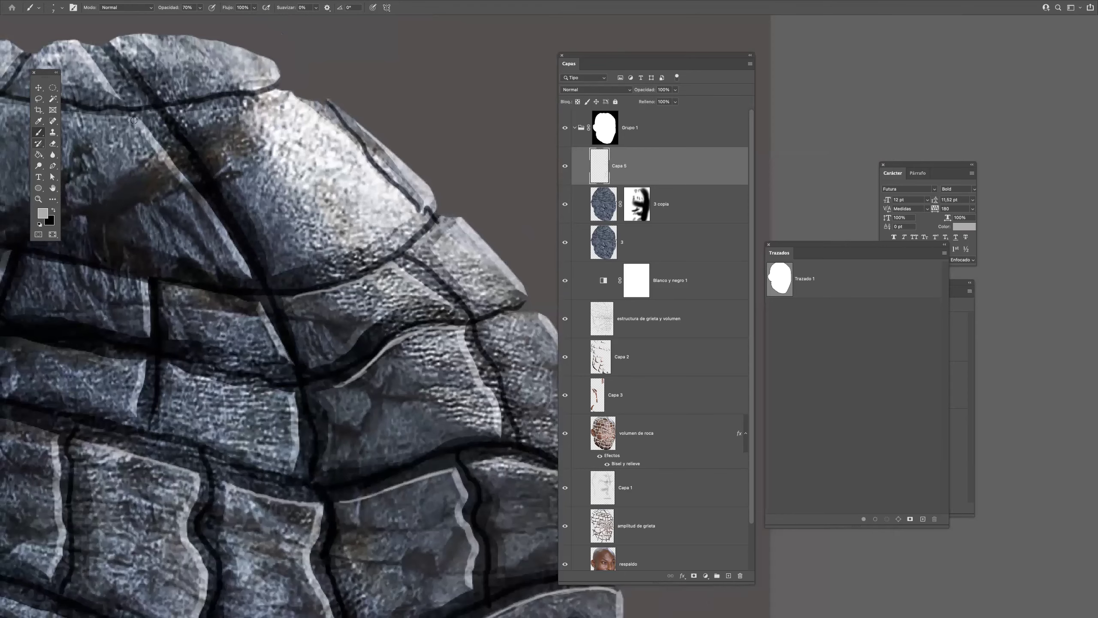
pyautogui.moveTo(98, 117)
pyautogui.mouseDown()
pyautogui.moveTo(307, 157)
pyautogui.moveTo(207, 141)
pyautogui.mouseUp()
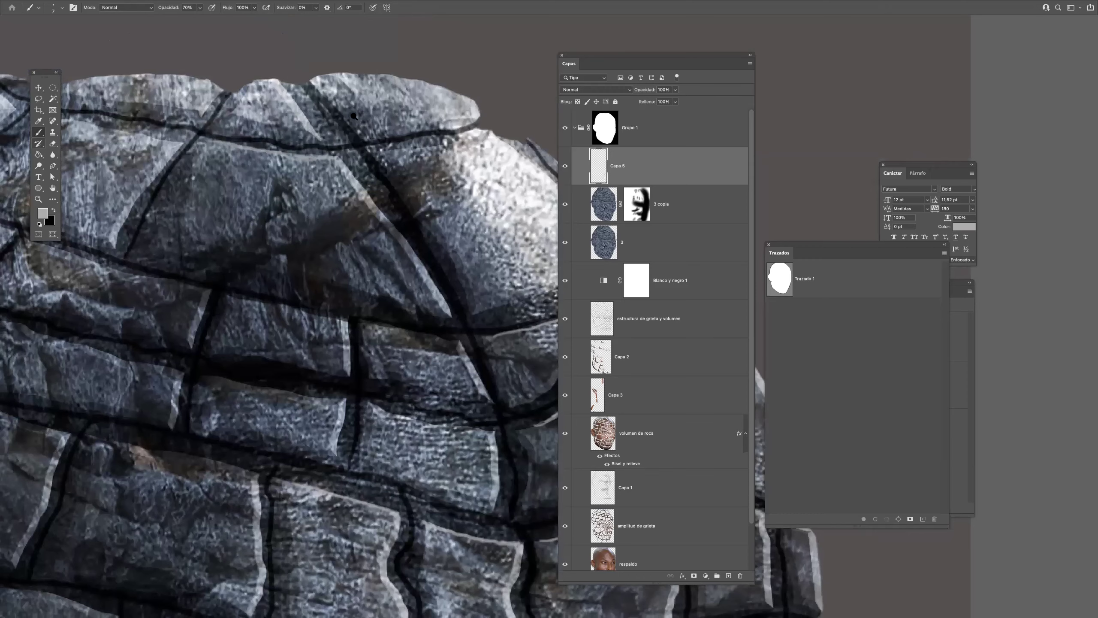
# Change the brush colour to white and highlight the outer stone edges beside the brightest area of the skull
pyautogui.scroll(-5, 354, 116)
pyautogui.scroll(2, 357, 133)
pyautogui.scroll(3, 446, 155)
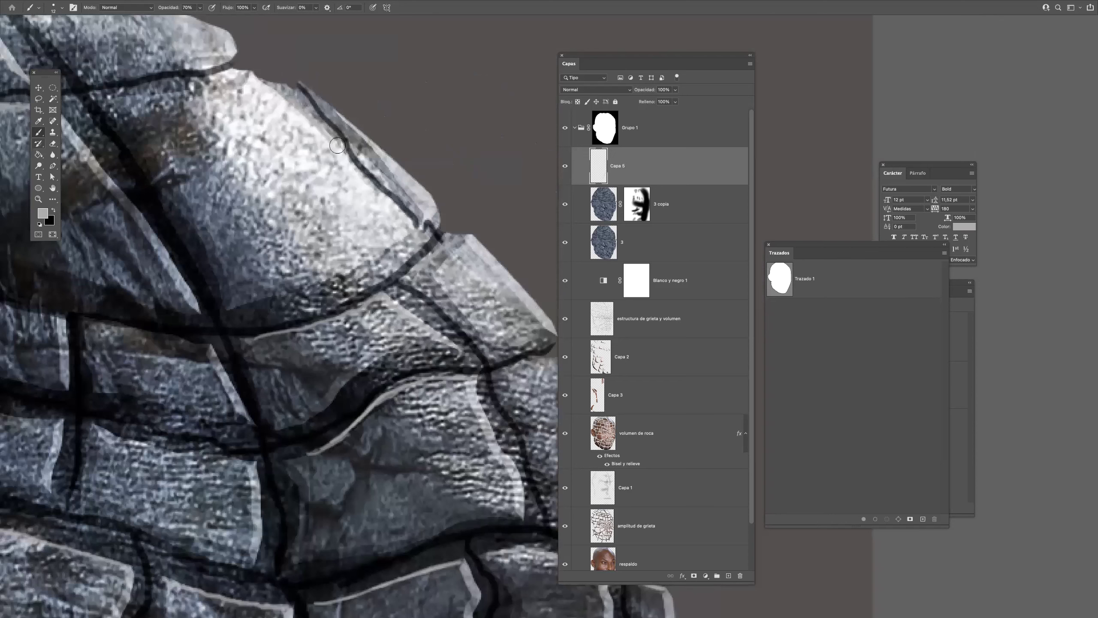
pyautogui.click(39, 224)
pyautogui.click(53, 210)
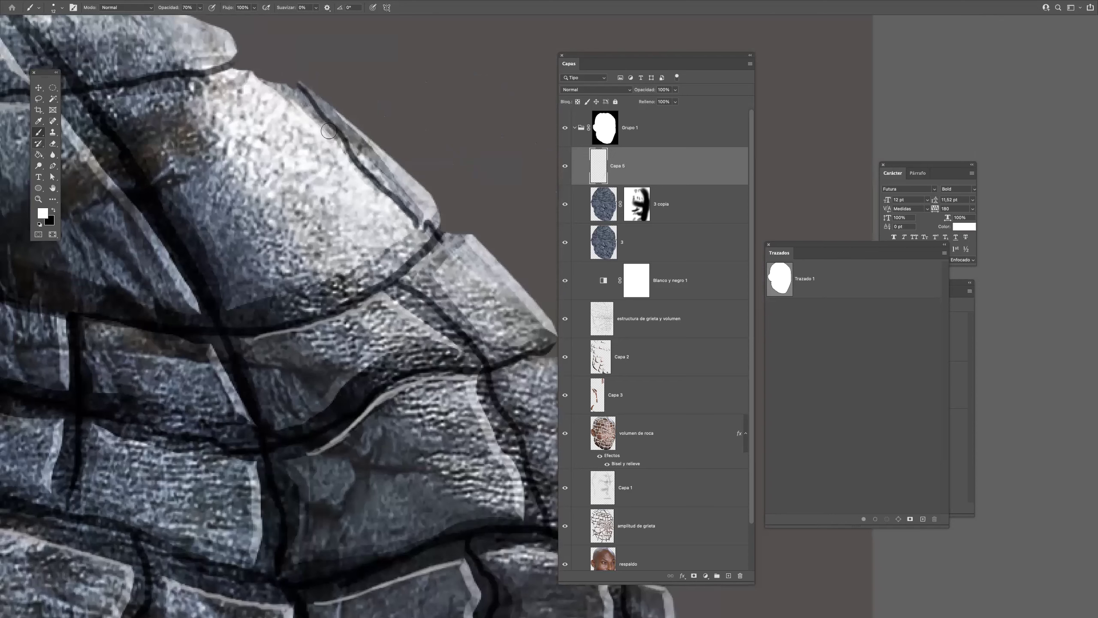
pyautogui.moveTo(278, 94)
pyautogui.mouseDown()
pyautogui.moveTo(319, 105)
pyautogui.moveTo(313, 94)
pyautogui.moveTo(414, 182)
pyautogui.moveTo(457, 237)
pyautogui.moveTo(448, 238)
pyautogui.moveTo(470, 235)
pyautogui.moveTo(551, 330)
pyautogui.mouseUp()
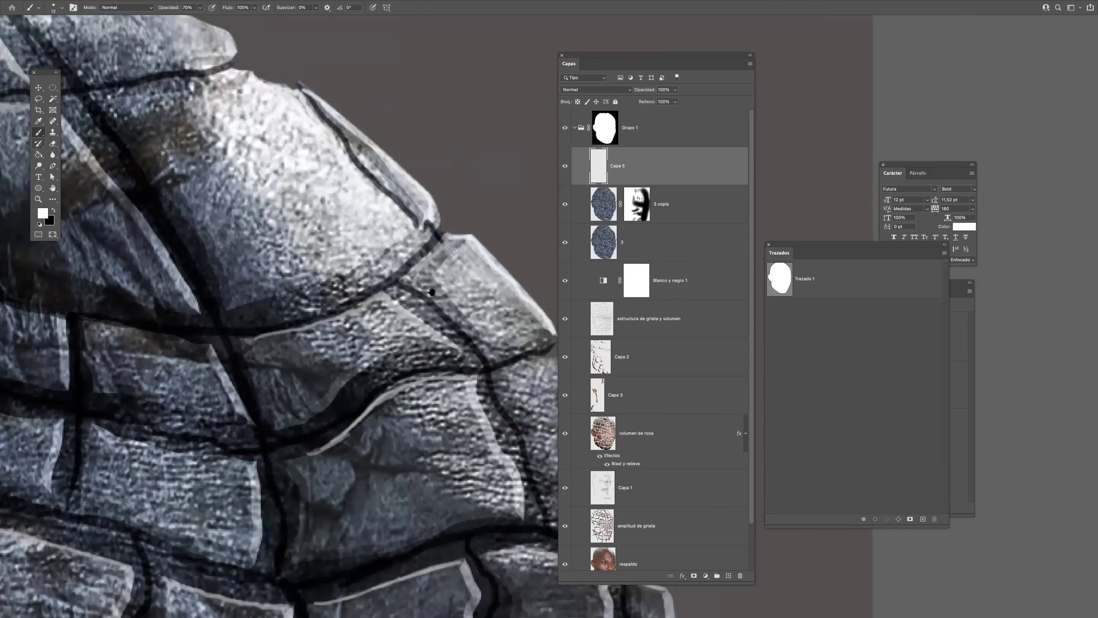
# Paint thin white highlights along the top edges of the narrow stones across the upper forehead
pyautogui.moveTo(432, 293); pyautogui.dragTo(240, 201)
pyautogui.moveTo(386, 275); pyautogui.dragTo(306, 283)
pyautogui.moveTo(383, 248); pyautogui.dragTo(349, 248)
pyautogui.scroll(-3, 349, 248)
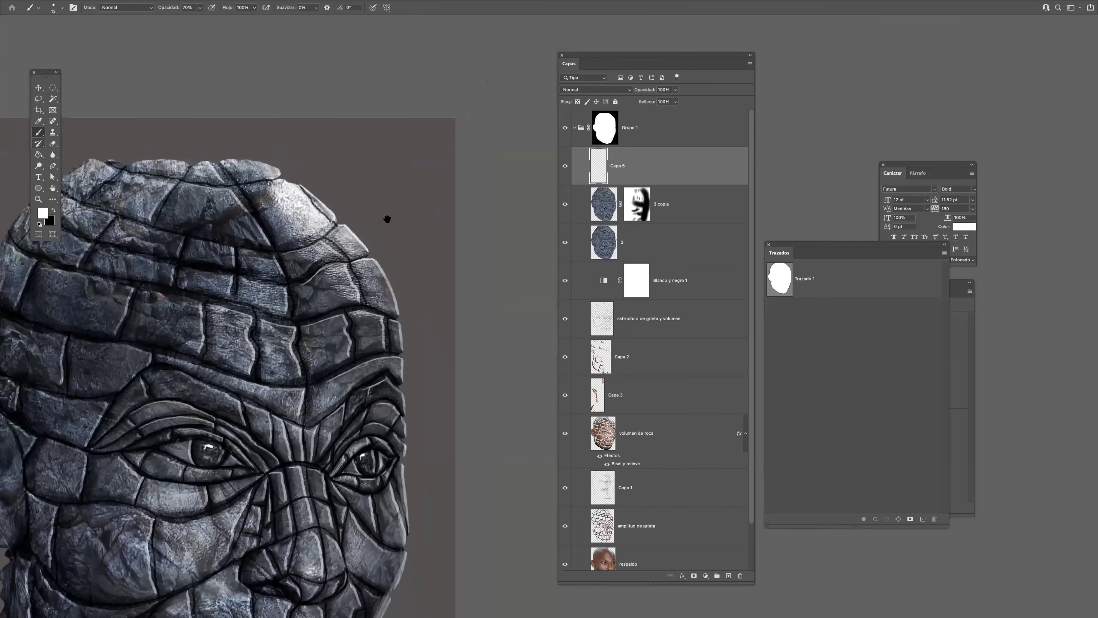
pyautogui.scroll(4, 397, 241)
pyautogui.moveTo(397, 262); pyautogui.dragTo(327, 247)
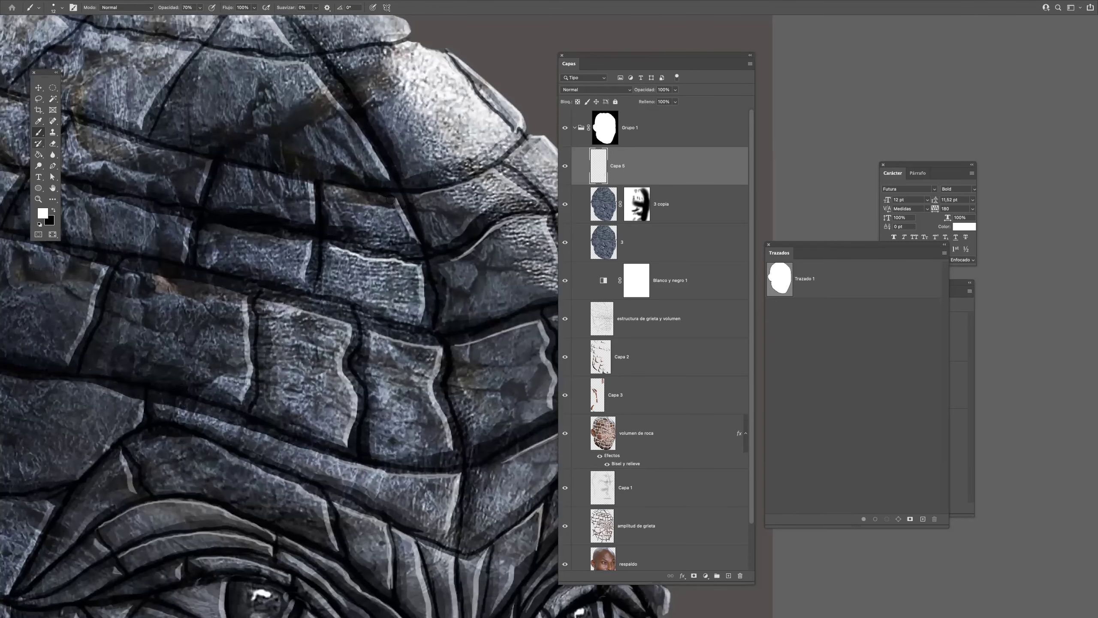
pyautogui.moveTo(335, 188)
pyautogui.mouseDown()
pyautogui.moveTo(311, 181)
pyautogui.moveTo(308, 202)
pyautogui.moveTo(304, 184)
pyautogui.moveTo(236, 175)
pyautogui.mouseUp()
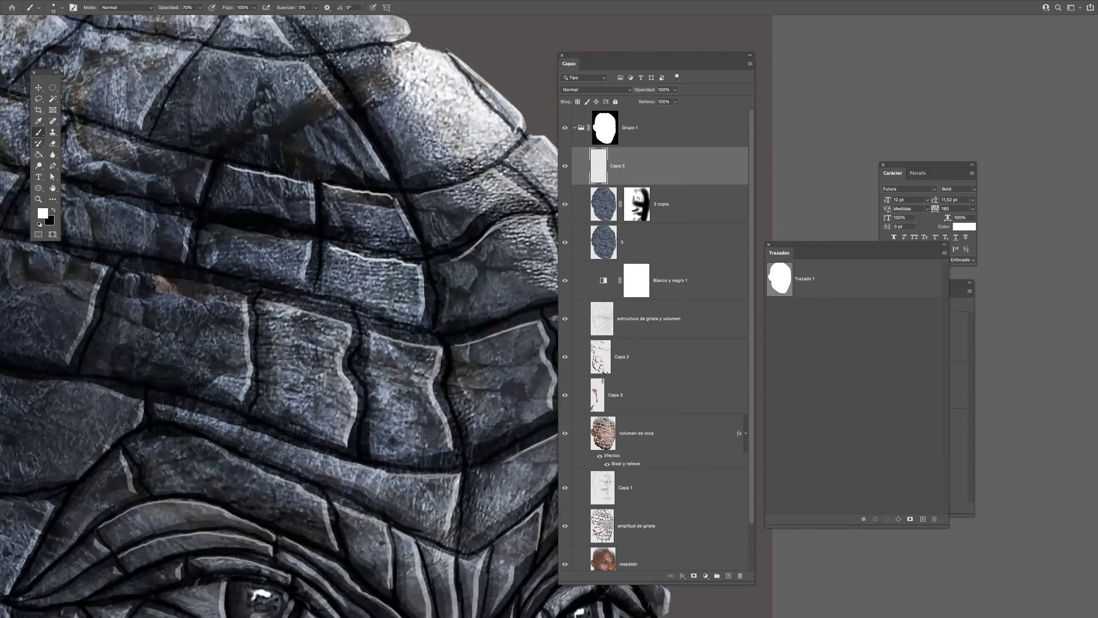
pyautogui.moveTo(297, 243); pyautogui.dragTo(210, 223)
pyautogui.moveTo(204, 287); pyautogui.dragTo(183, 284)
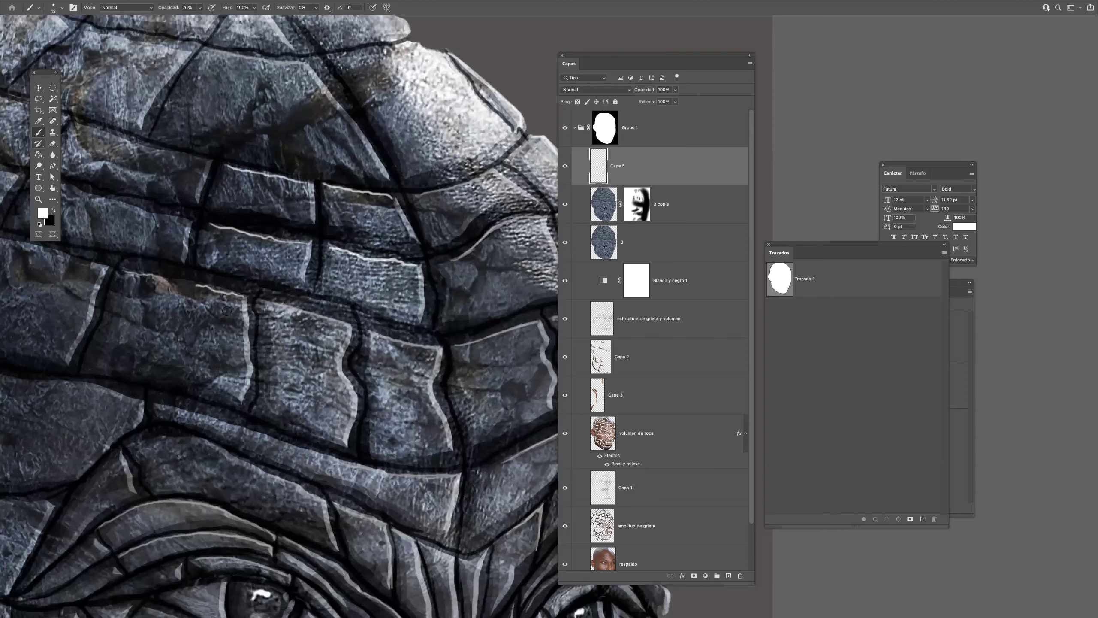
# Paint white highlights on Capa 5 along the stone edges of the cheek, the temple and the area beside the eye
pyautogui.press('super+0')
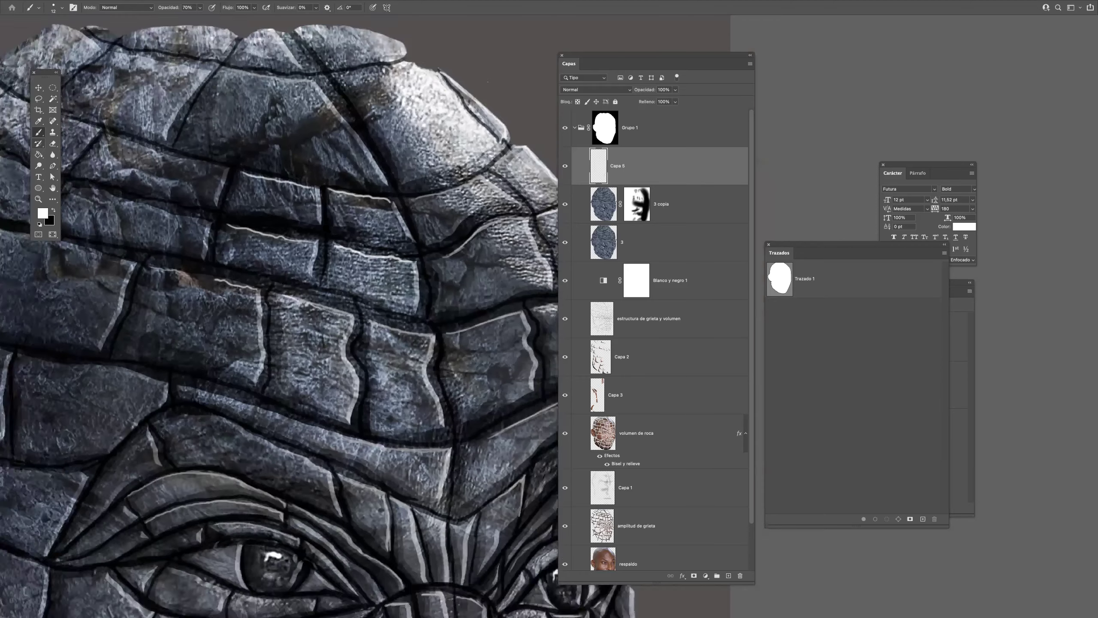
pyautogui.moveTo(395, 394); pyautogui.dragTo(418, 376)
pyautogui.moveTo(272, 262)
pyautogui.mouseDown()
pyautogui.moveTo(224, 242)
pyautogui.moveTo(260, 247)
pyautogui.mouseUp()
pyautogui.moveTo(204, 226)
pyautogui.mouseDown()
pyautogui.moveTo(420, 273)
pyautogui.moveTo(299, 245)
pyautogui.moveTo(175, 250)
pyautogui.mouseUp()
pyautogui.moveTo(211, 193)
pyautogui.mouseDown()
pyautogui.moveTo(305, 299)
pyautogui.moveTo(317, 225)
pyautogui.moveTo(200, 179)
pyautogui.mouseUp()
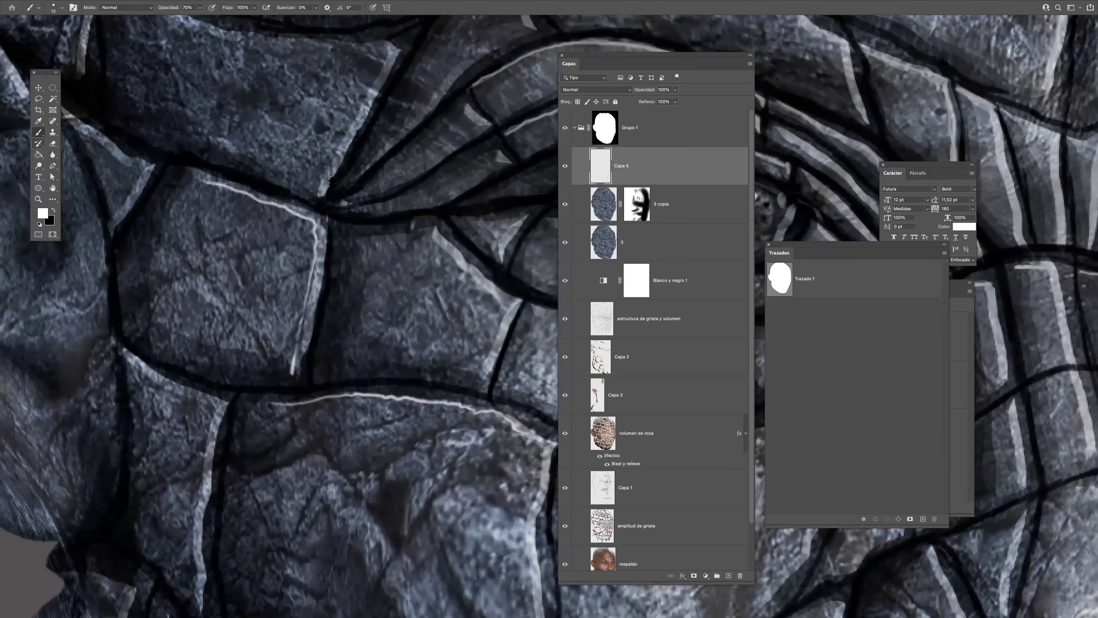
pyautogui.moveTo(332, 181); pyautogui.dragTo(339, 345)
pyautogui.moveTo(352, 306)
pyautogui.mouseDown()
pyautogui.moveTo(395, 219)
pyautogui.moveTo(271, 207)
pyautogui.moveTo(149, 175)
pyautogui.mouseUp()
pyautogui.moveTo(407, 56); pyautogui.dragTo(362, 200)
pyautogui.moveTo(498, 208); pyautogui.dragTo(471, 212)
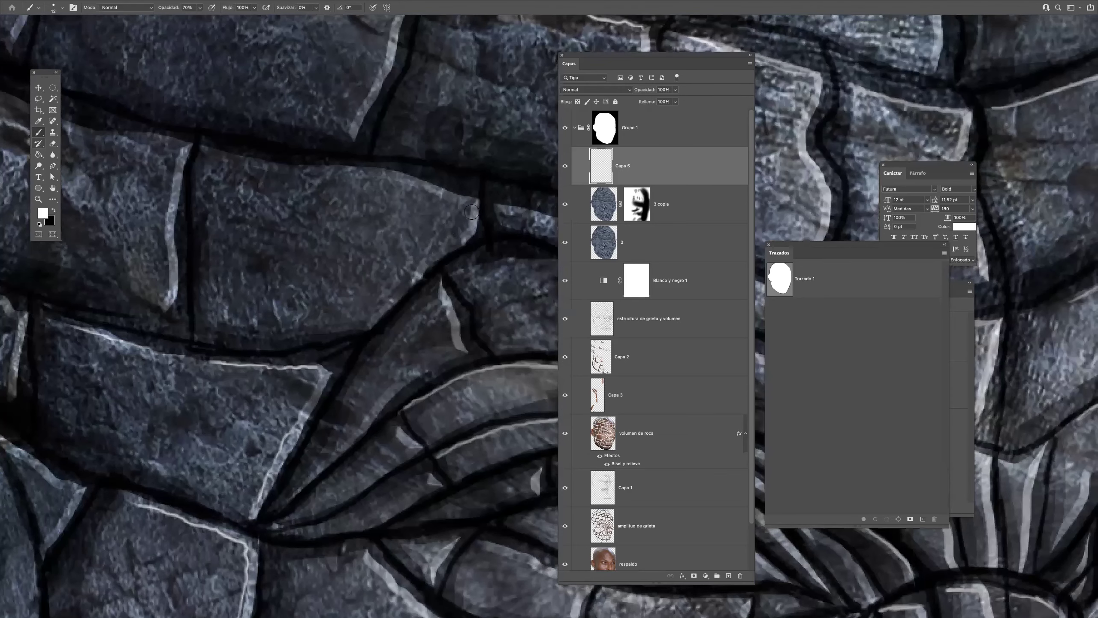
pyautogui.moveTo(372, 171); pyautogui.dragTo(284, 167)
# Paint white highlights along the stone edges under the eye, running out from its inner corner
pyautogui.press('super+0')
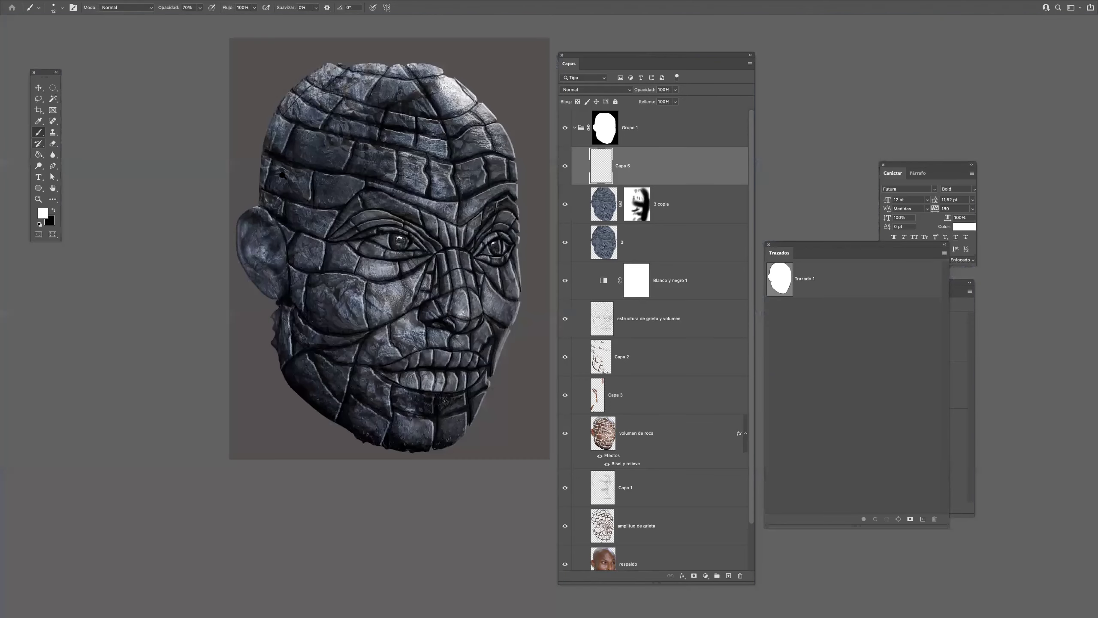
pyautogui.scroll(6, 356, 318)
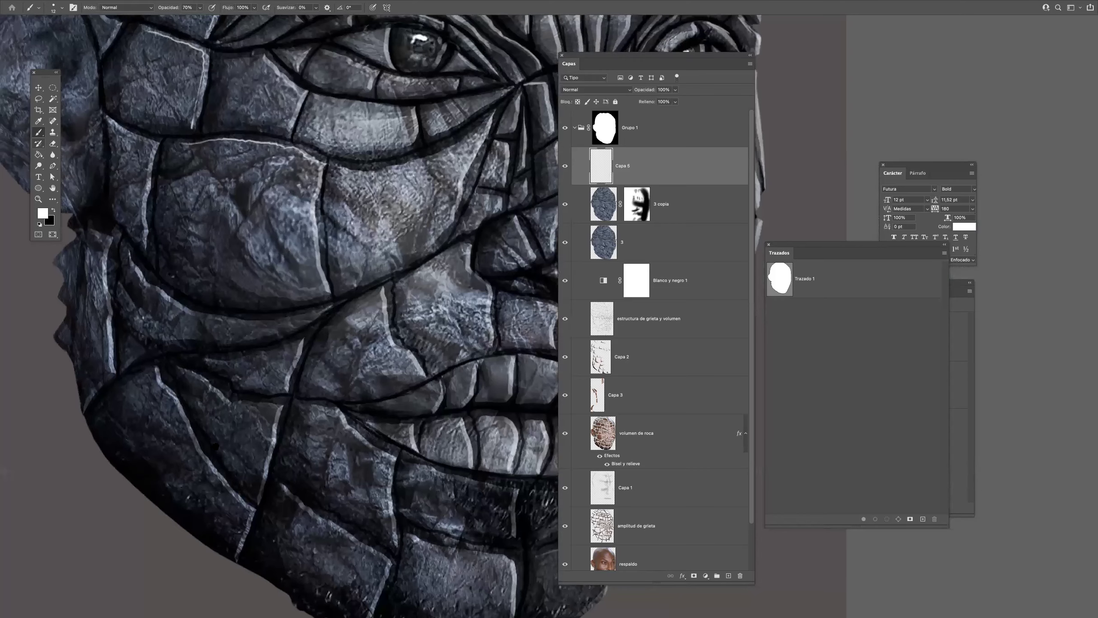
pyautogui.scroll(-2, 225, 418)
pyautogui.moveTo(210, 422); pyautogui.dragTo(254, 405)
pyautogui.moveTo(253, 405)
pyautogui.mouseDown()
pyautogui.moveTo(298, 352)
pyautogui.moveTo(338, 238)
pyautogui.moveTo(328, 266)
pyautogui.mouseUp()
pyautogui.scroll(-4, 328, 266)
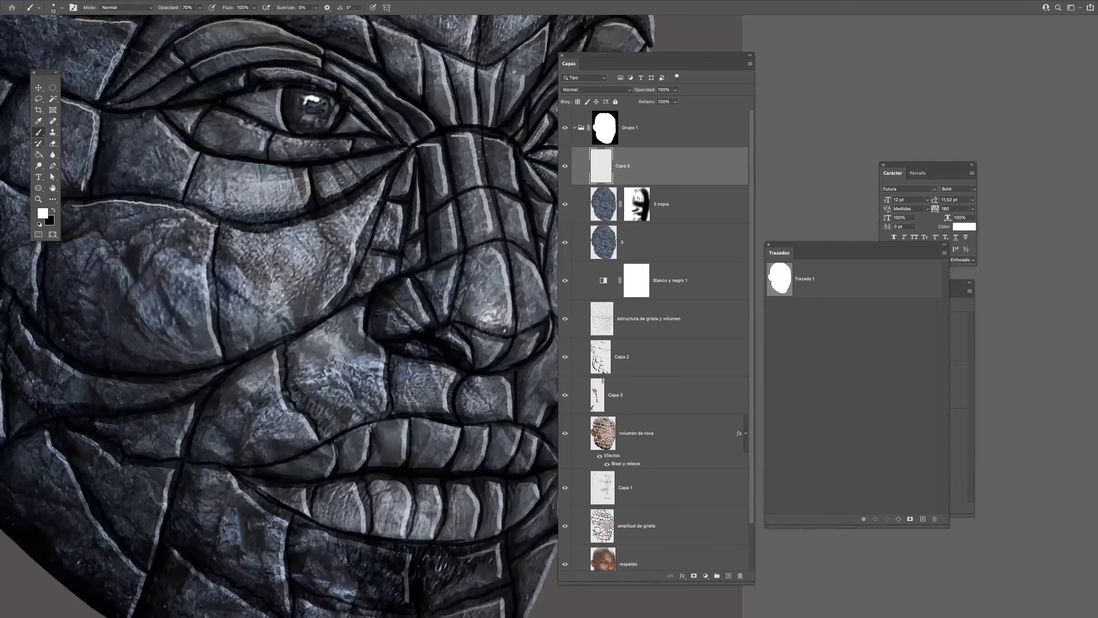
pyautogui.scroll(2, 389, 210)
pyautogui.moveTo(373, 146)
pyautogui.mouseDown()
pyautogui.moveTo(454, 175)
pyautogui.moveTo(225, 218)
pyautogui.mouseUp()
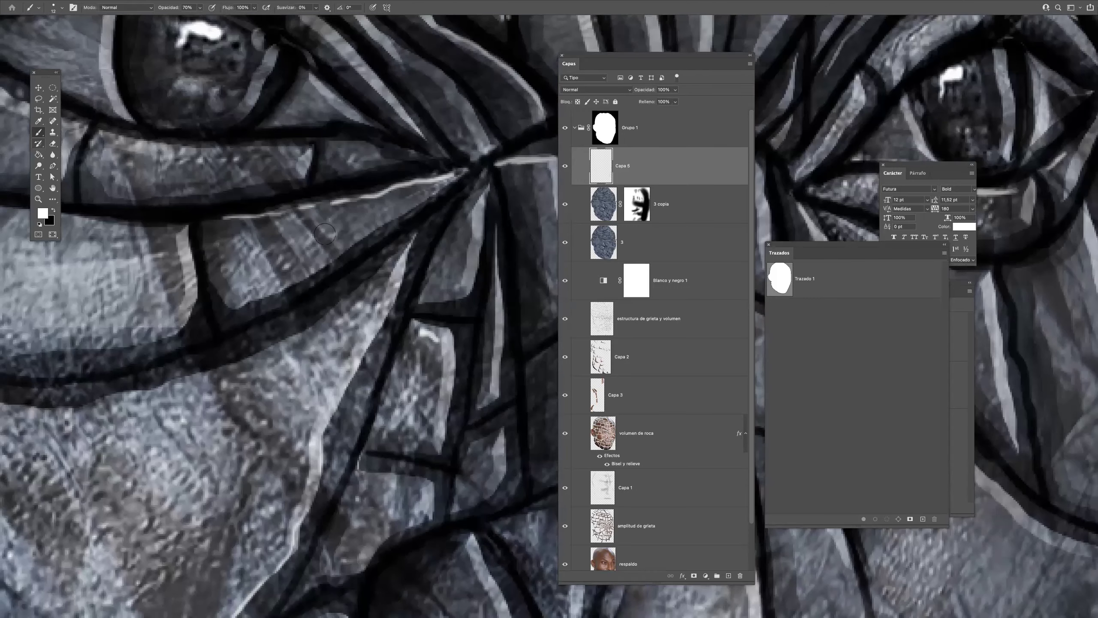
pyautogui.scroll(-2, 387, 194)
pyautogui.scroll(3, 389, 233)
pyautogui.moveTo(410, 236); pyautogui.dragTo(166, 207)
# Examine the whole stone head to judge the painted edge highlights
pyautogui.scroll(-5, 205, 227)
pyautogui.scroll(-3, 262, 233)
pyautogui.scroll(4, 353, 212)
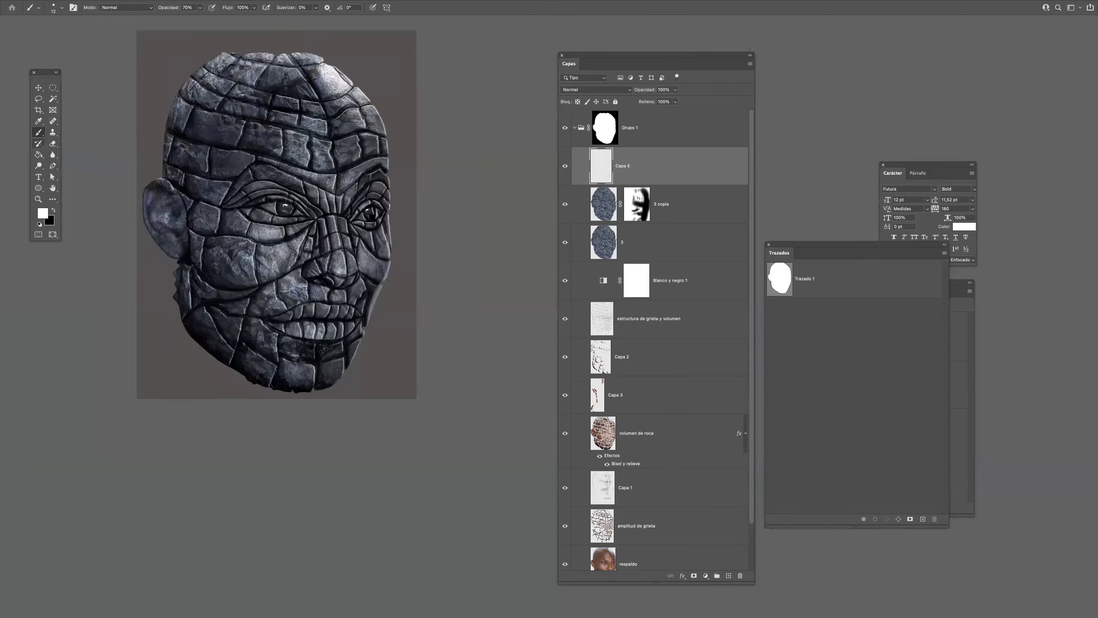
pyautogui.scroll(-2, 359, 208)
pyautogui.moveTo(366, 286); pyautogui.dragTo(403, 313)
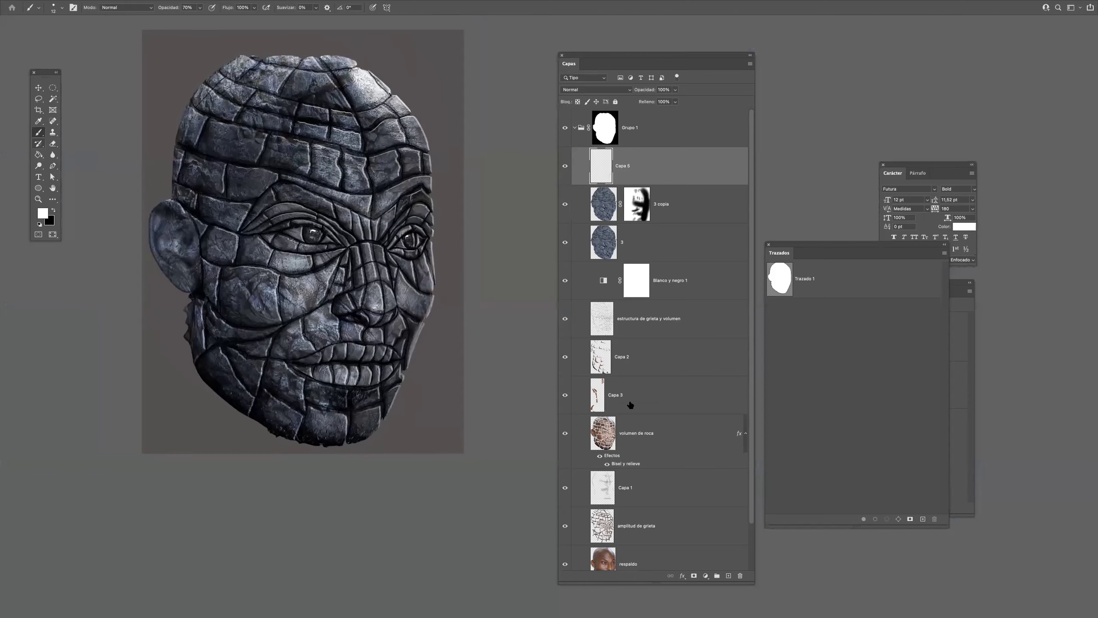
pyautogui.moveTo(387, 243); pyautogui.dragTo(378, 270)
pyautogui.moveTo(387, 308); pyautogui.dragTo(353, 315)
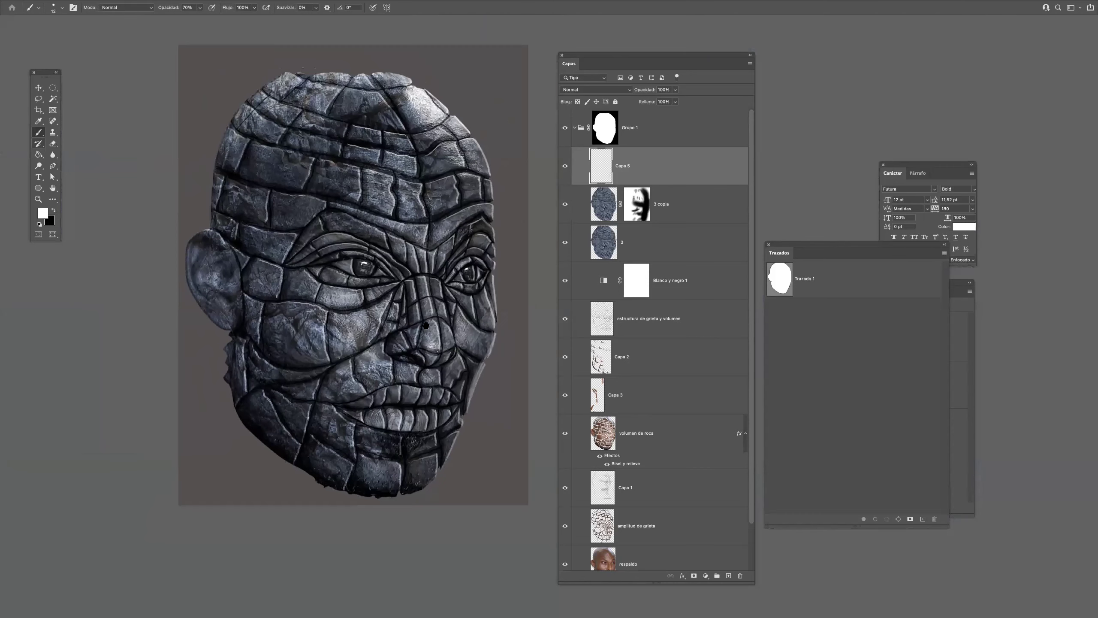
pyautogui.moveTo(426, 325); pyautogui.dragTo(465, 341)
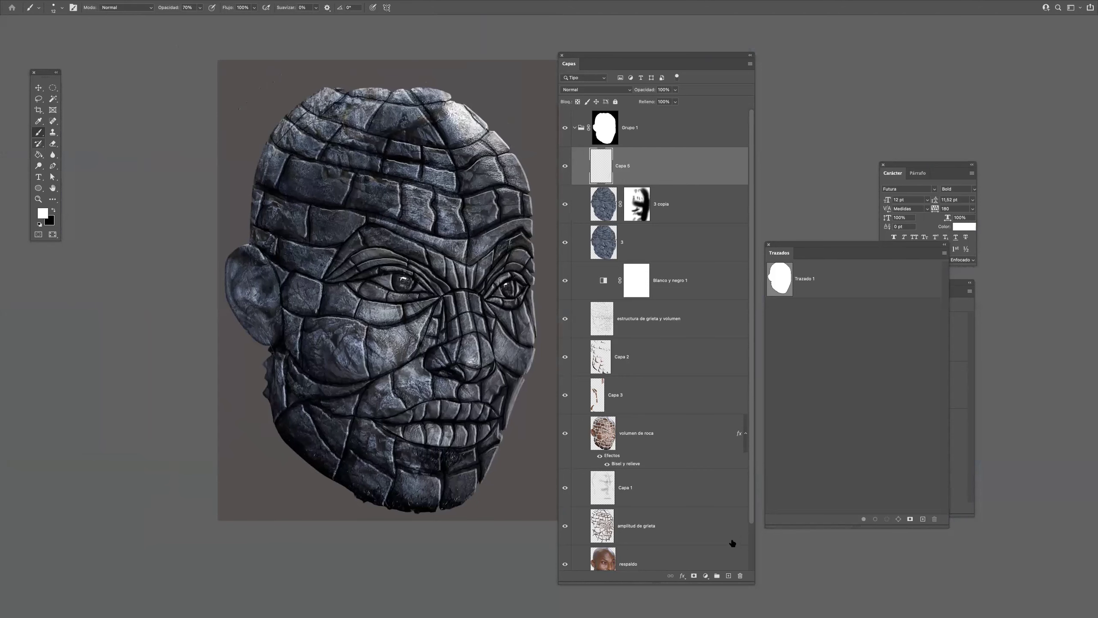
# Add a new layer above Capa 5 and set up a soft round brush with a size of about 78
pyautogui.click(729, 575)
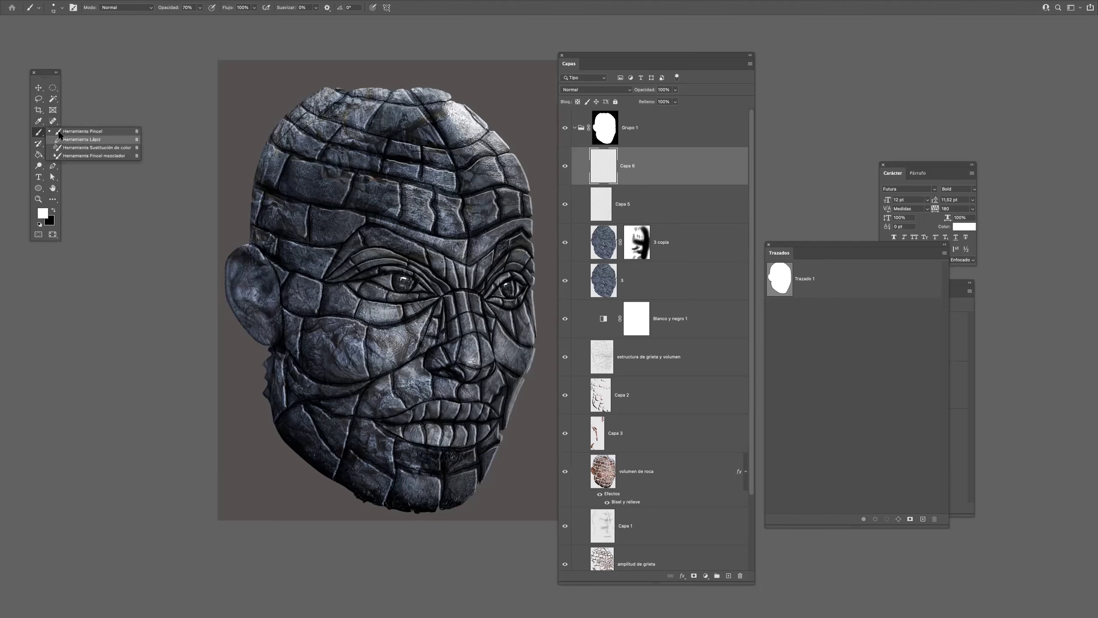
pyautogui.click(62, 8)
pyautogui.click(72, 191)
pyautogui.click(599, 192)
pyautogui.moveTo(320, 349)
pyautogui.keyDown('ctrl'); pyautogui.keyDown('alt'); pyautogui.mouseDown()
pyautogui.moveTo(342, 350)
pyautogui.moveTo(294, 359)
pyautogui.moveTo(328, 377)
pyautogui.mouseUp(); pyautogui.keyUp('alt'); pyautogui.keyUp('ctrl')
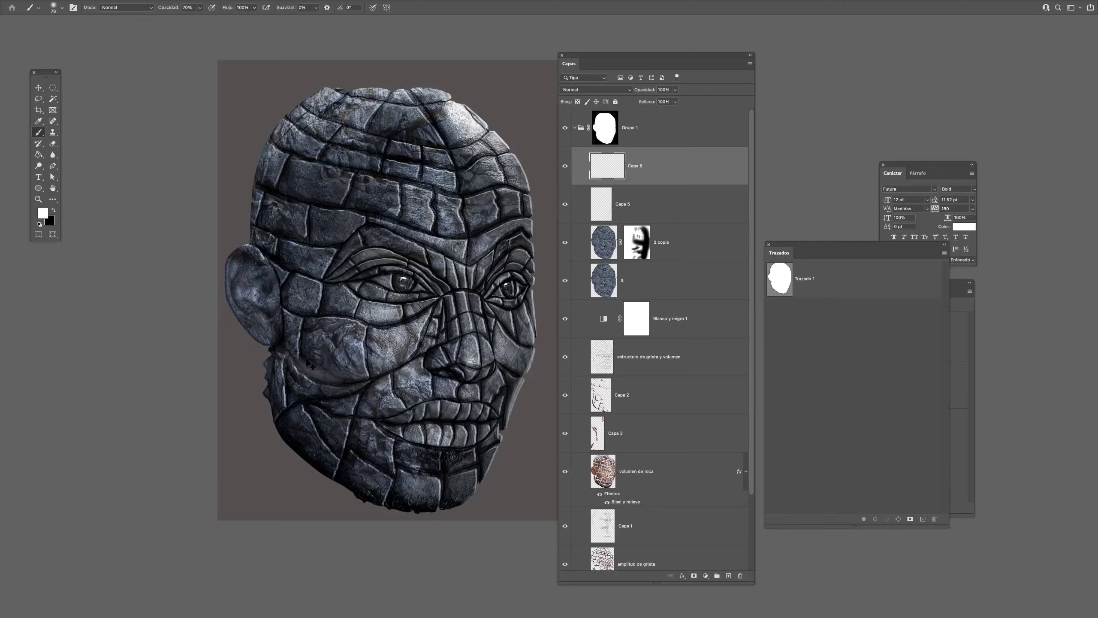
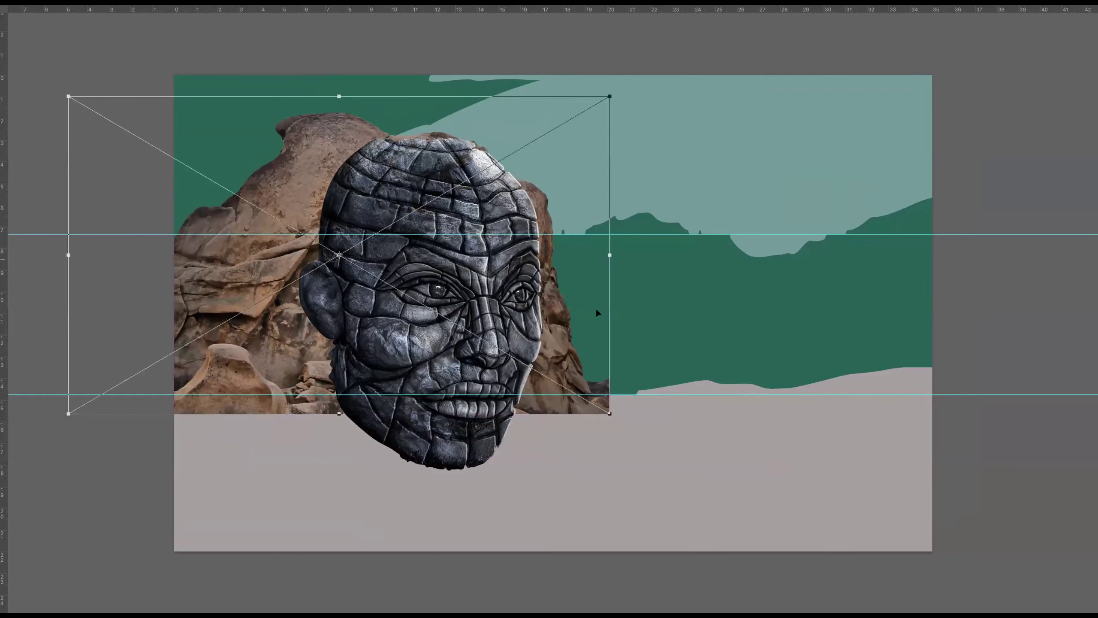
# Enlarge the rock photo behind the stone head by stretching it downward and outward, and hide the guides
pyautogui.moveTo(341, 416); pyautogui.dragTo(346, 463)
pyautogui.moveTo(56, 285); pyautogui.dragTo(8, 276)
pyautogui.moveTo(506, 284)
pyautogui.mouseDown()
pyautogui.moveTo(520, 284)
pyautogui.moveTo(507, 275)
pyautogui.moveTo(505, 287)
pyautogui.mouseUp()
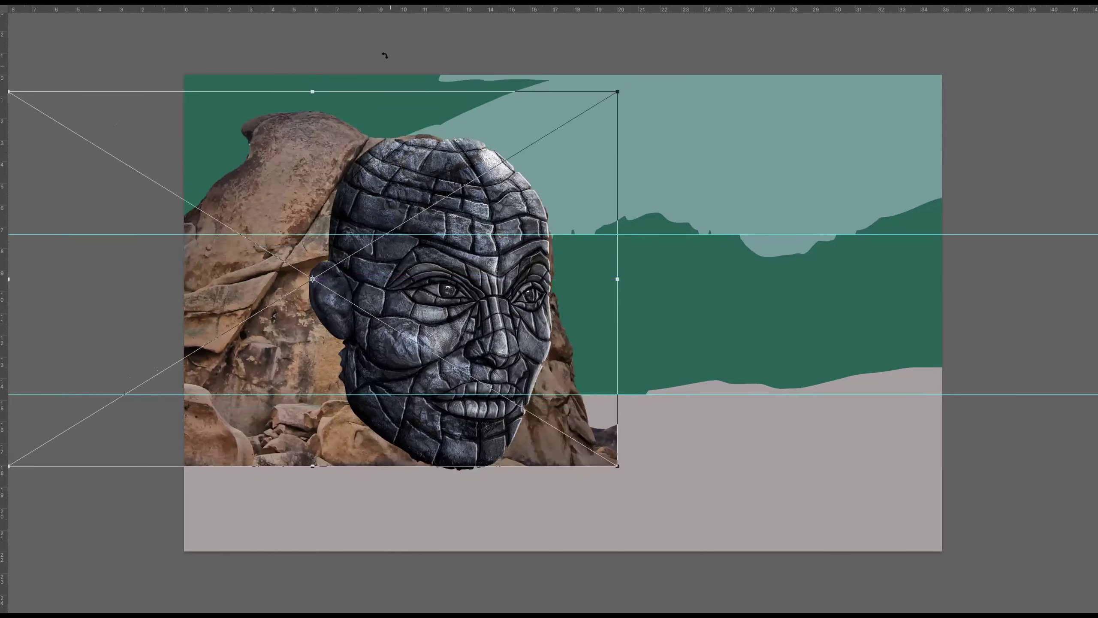
pyautogui.moveTo(315, 91)
pyautogui.mouseDown()
pyautogui.moveTo(314, 78)
pyautogui.moveTo(312, 94)
pyautogui.mouseUp()
pyautogui.press('Return')
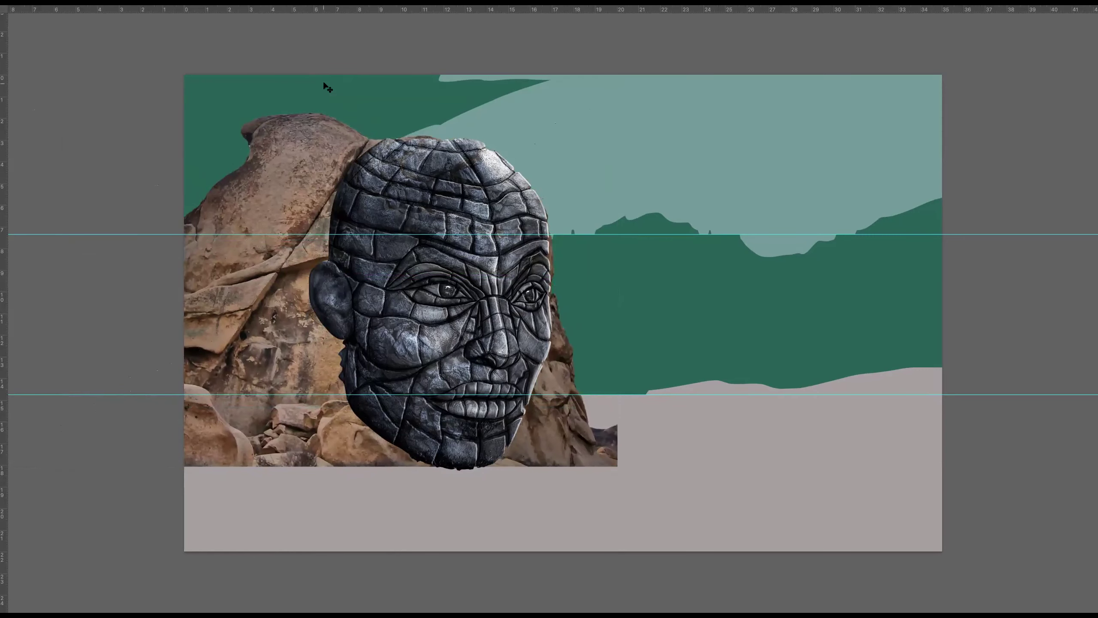
pyautogui.moveTo(406, 362); pyautogui.dragTo(523, 330)
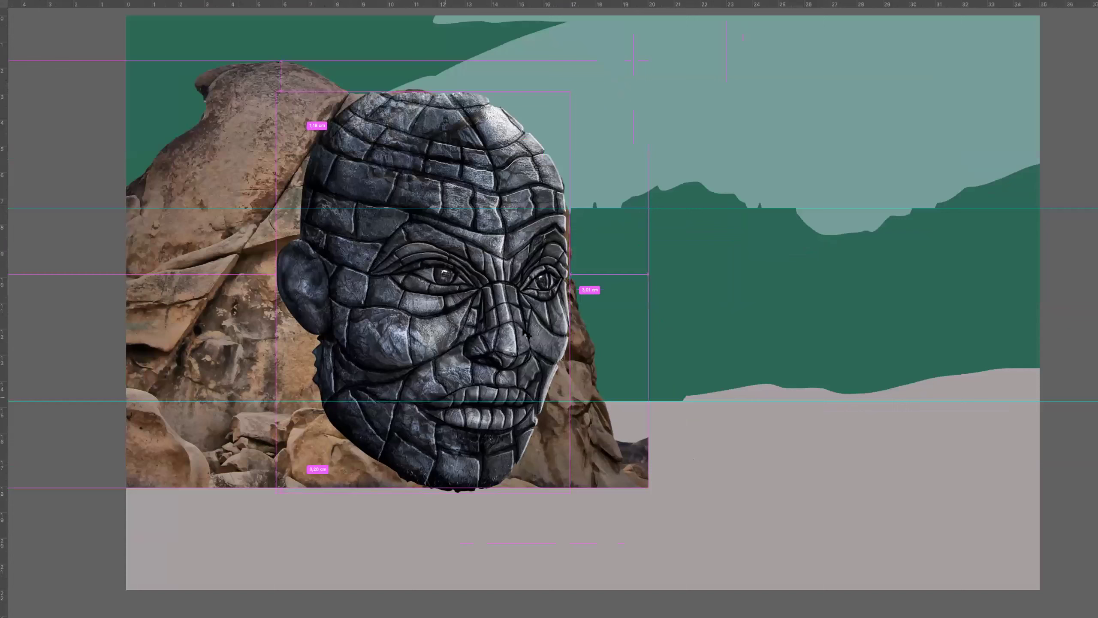
pyautogui.press('super+semicolon')
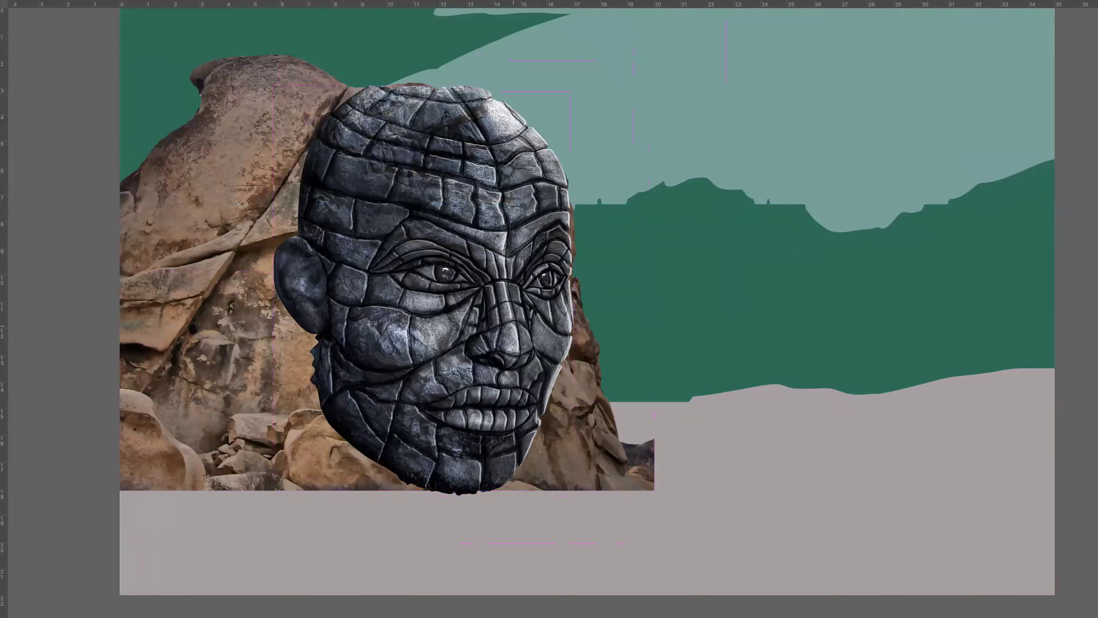
# Hide the green Capa 2 and teal Capa 3 layers behind the stone head
pyautogui.press('Tab')
pyautogui.moveTo(565, 253); pyautogui.dragTo(565, 272)
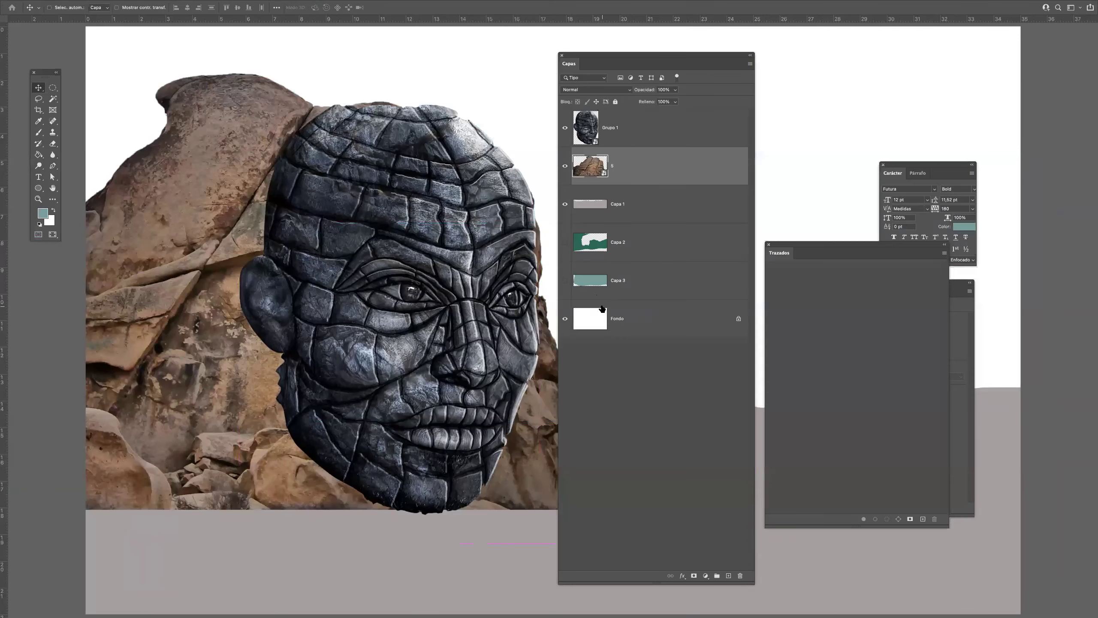
pyautogui.press('Tab')
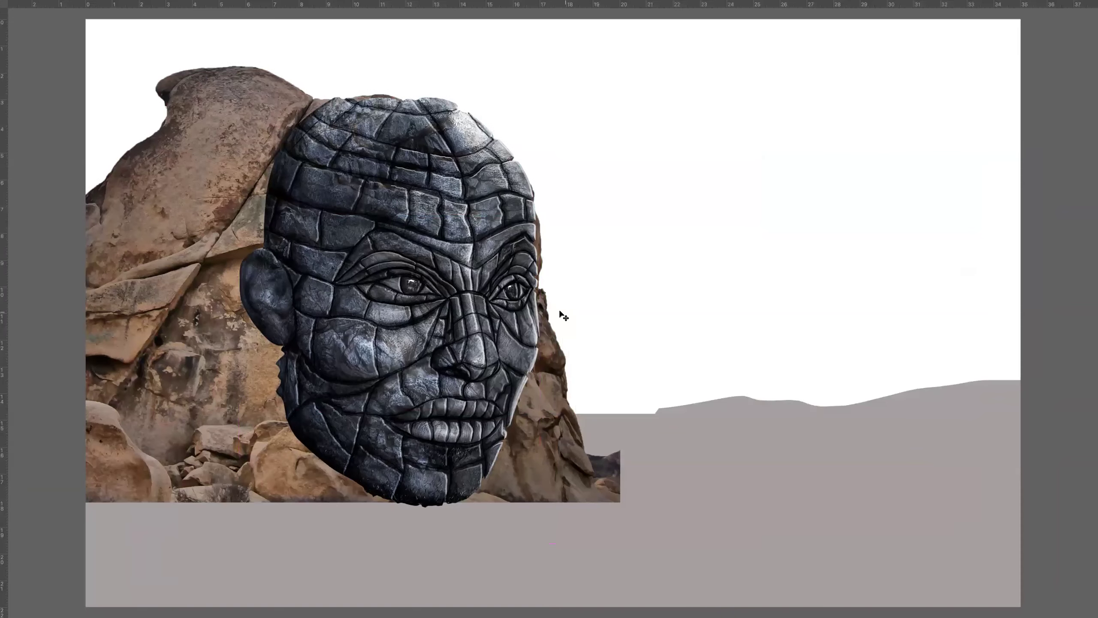
pyautogui.hscroll(-5, 571, 286)
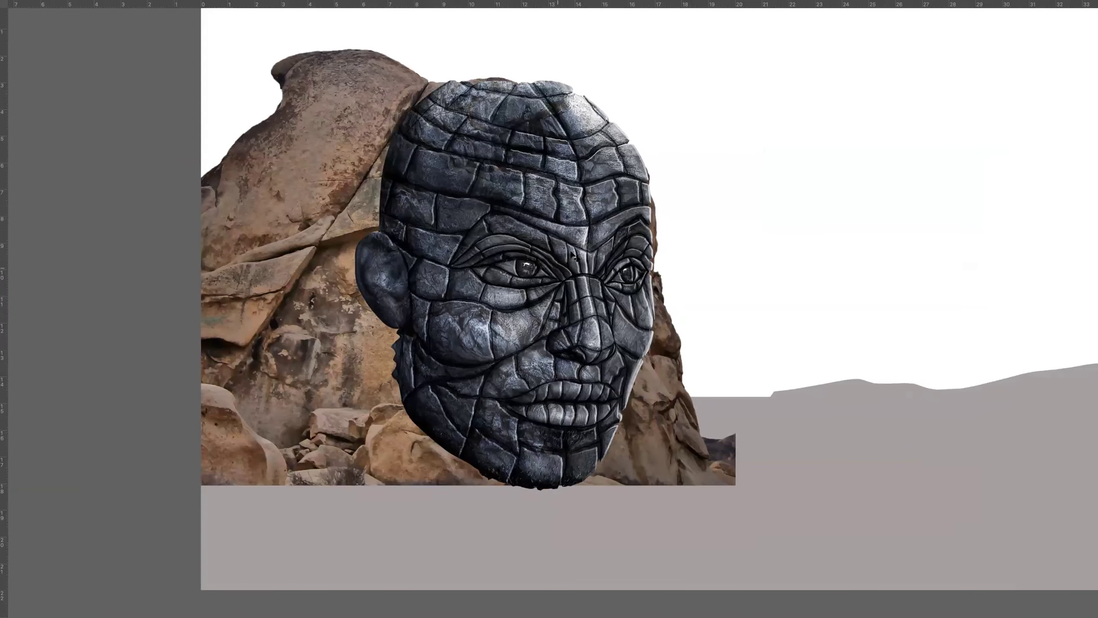
pyautogui.press('Tab')
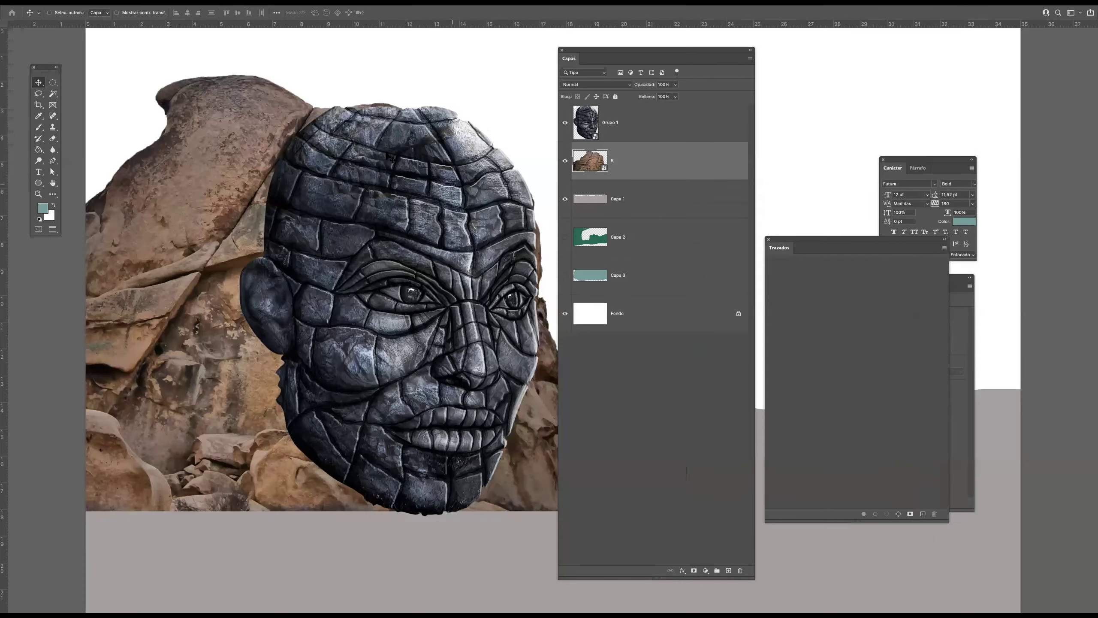
# Convert the rock photo behind the head to black and white as a smart filter
pyautogui.click(129, 3)
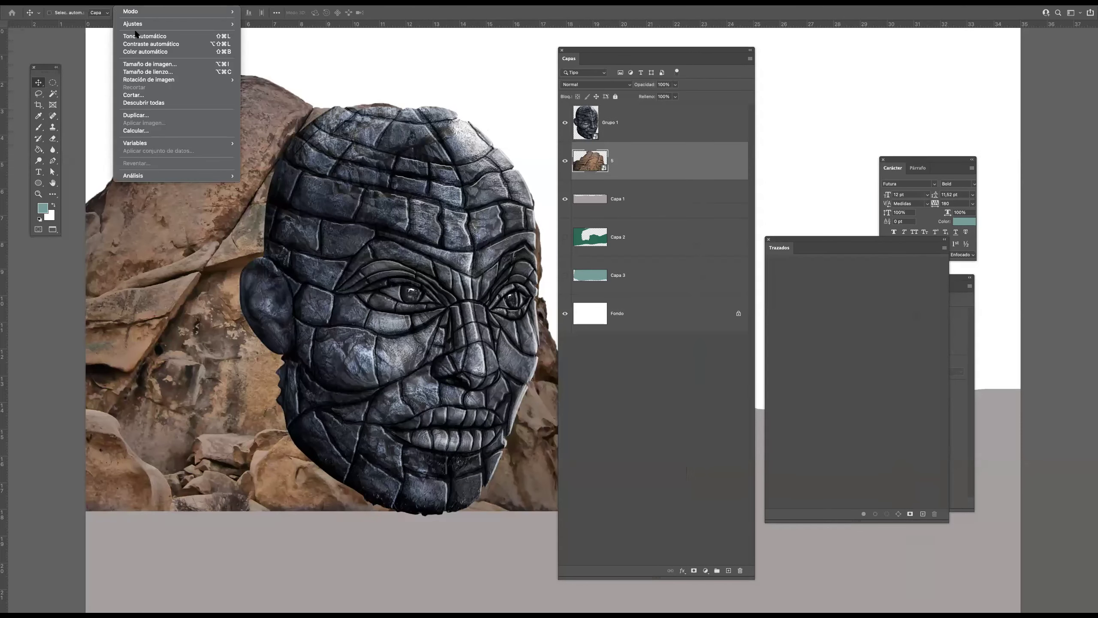
pyautogui.moveTo(145, 25)
pyautogui.click(281, 82)
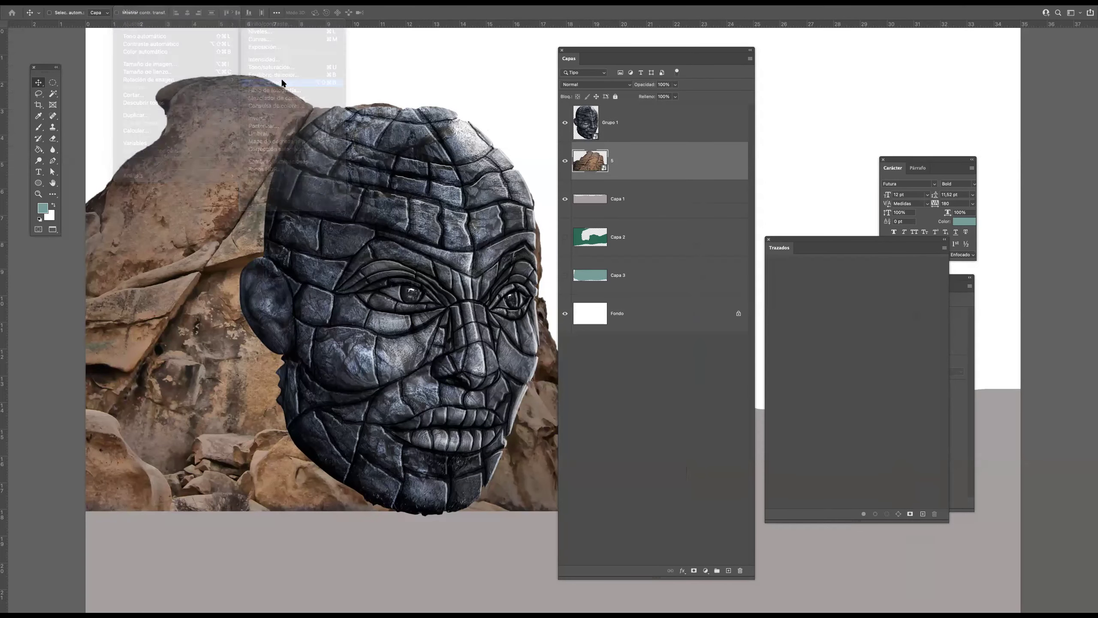
pyautogui.click(626, 157)
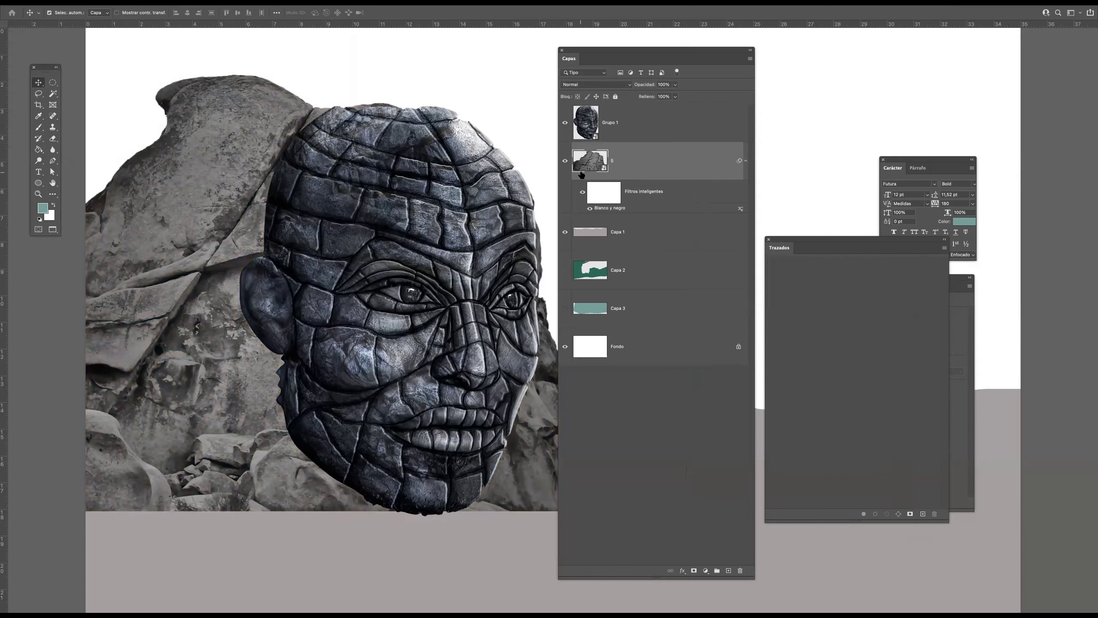
# Raise the rock photo's contrast with an S-shaped RGB curve that darkens the shadows and lifts the highlights
pyautogui.press('super+m')
pyautogui.moveTo(514, 137); pyautogui.dragTo(648, 106)
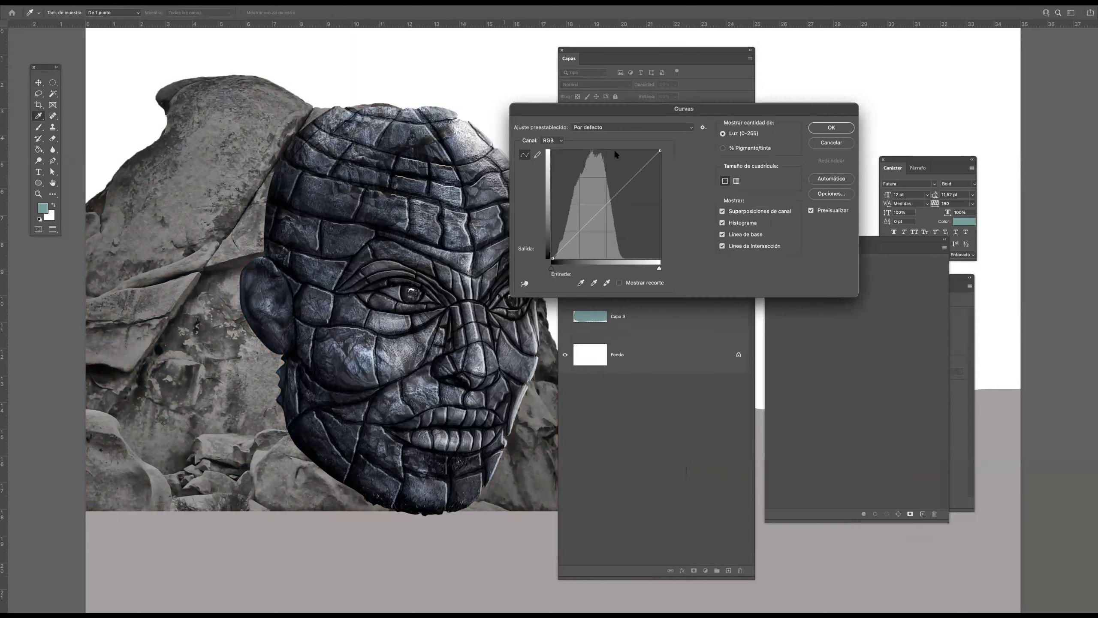
pyautogui.moveTo(594, 216); pyautogui.dragTo(595, 235)
pyautogui.moveTo(628, 200); pyautogui.dragTo(632, 182)
pyautogui.click(838, 128)
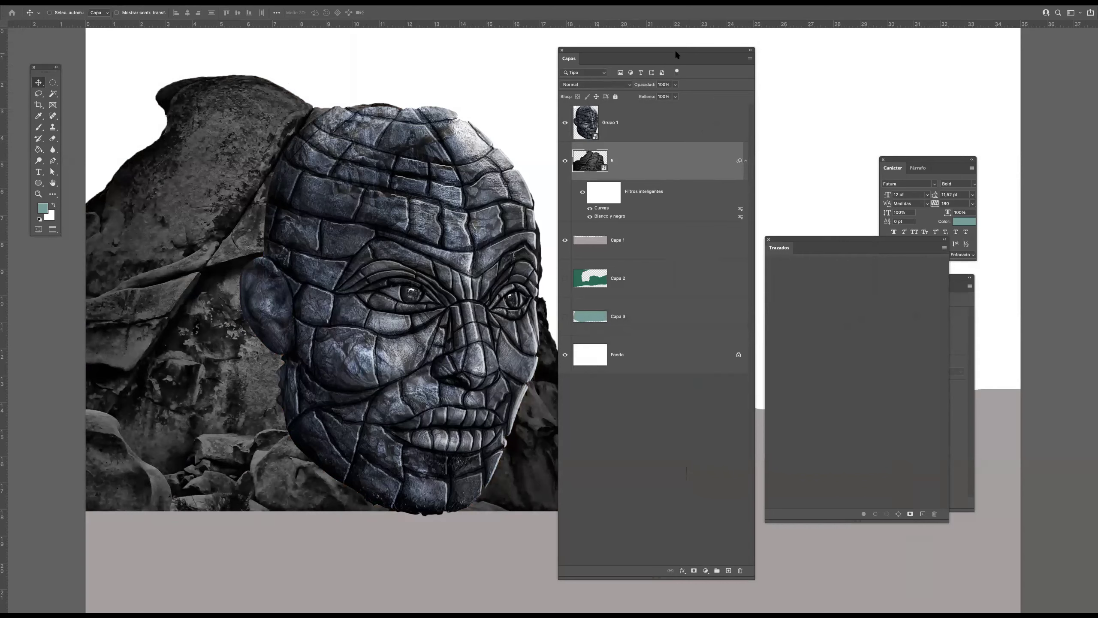
# Colorize the rock photo with a blue hue of about 218, low saturation and slightly reduced lightness using Hue/Saturation
pyautogui.moveTo(708, 48); pyautogui.dragTo(823, 41)
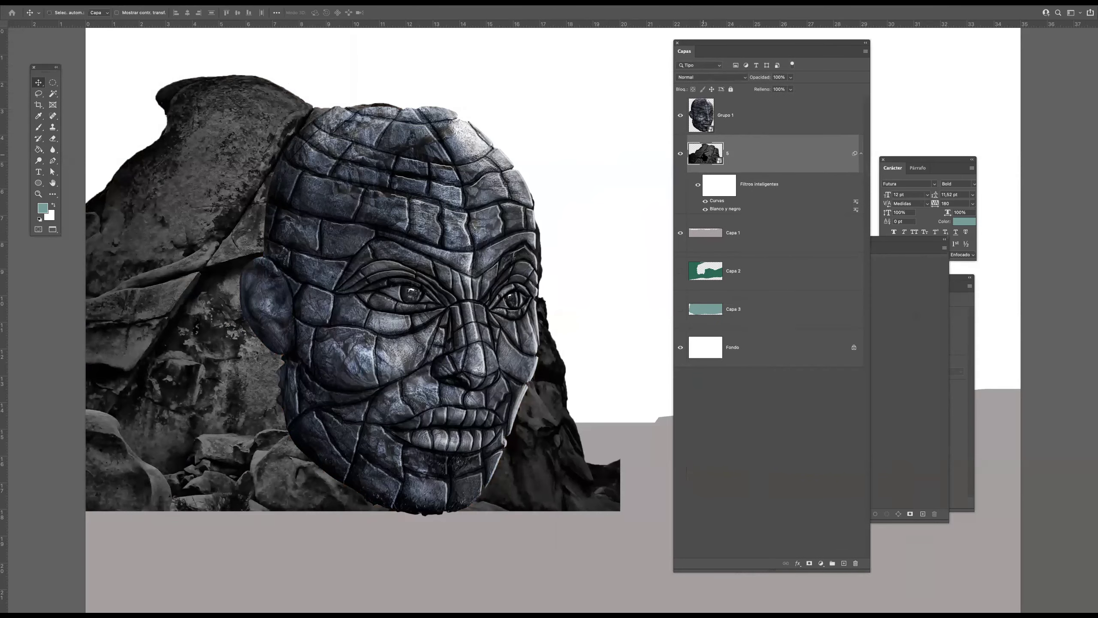
pyautogui.press('super+u')
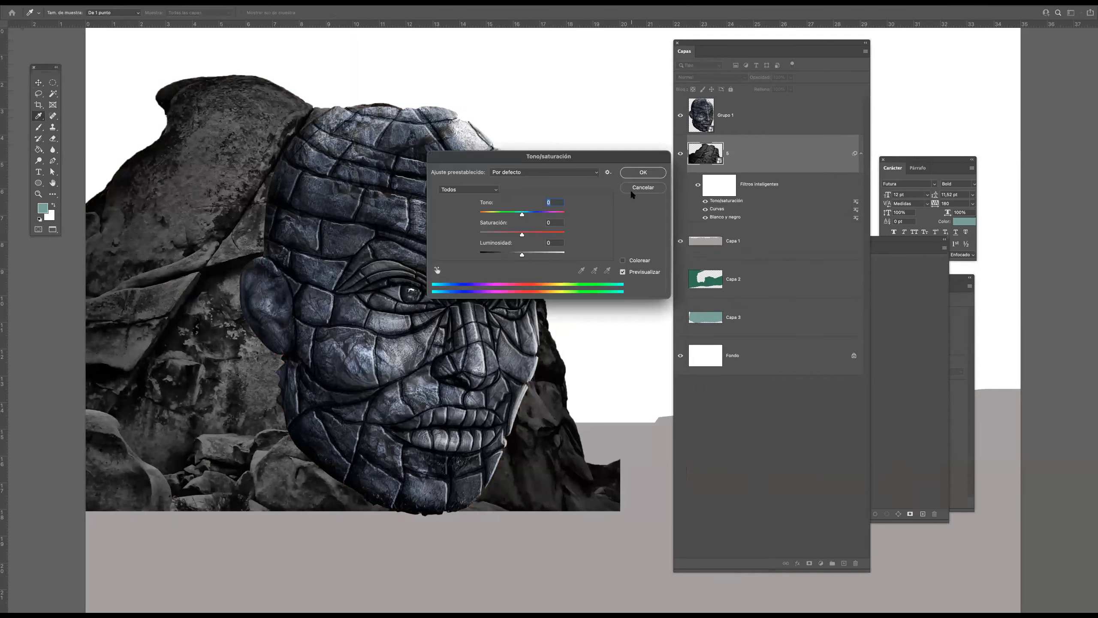
pyautogui.moveTo(593, 156); pyautogui.dragTo(764, 311)
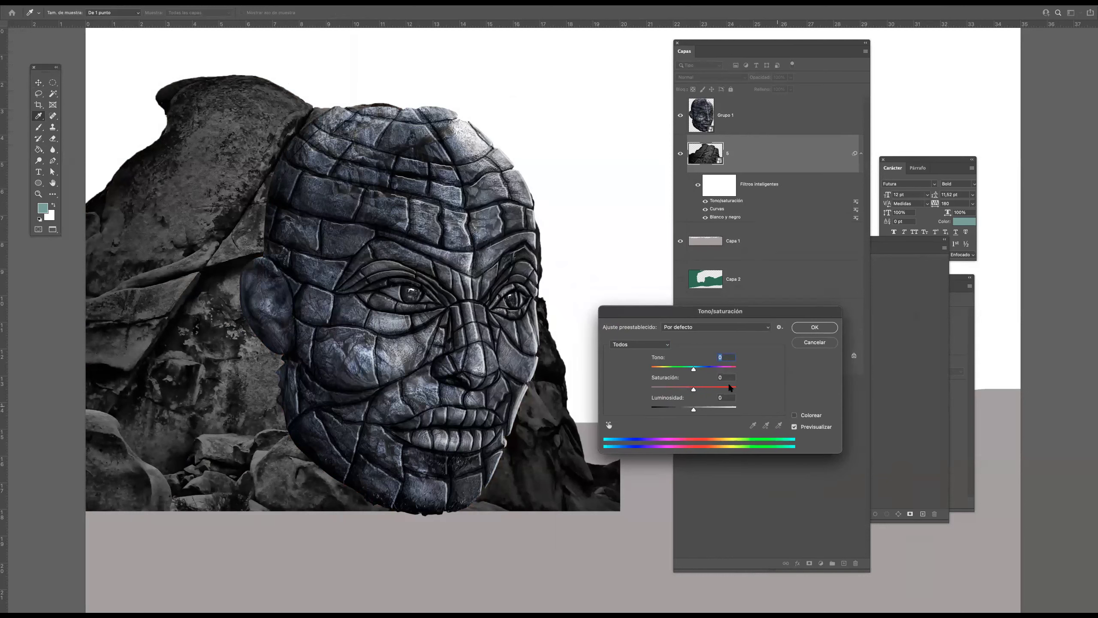
pyautogui.click(794, 415)
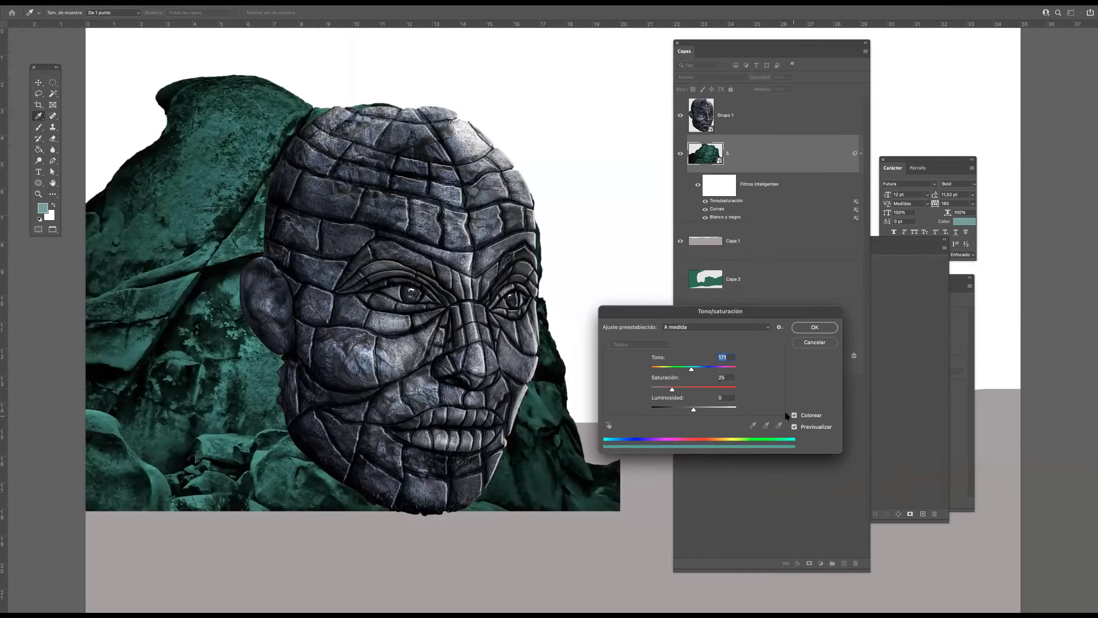
pyautogui.moveTo(692, 368); pyautogui.dragTo(703, 369)
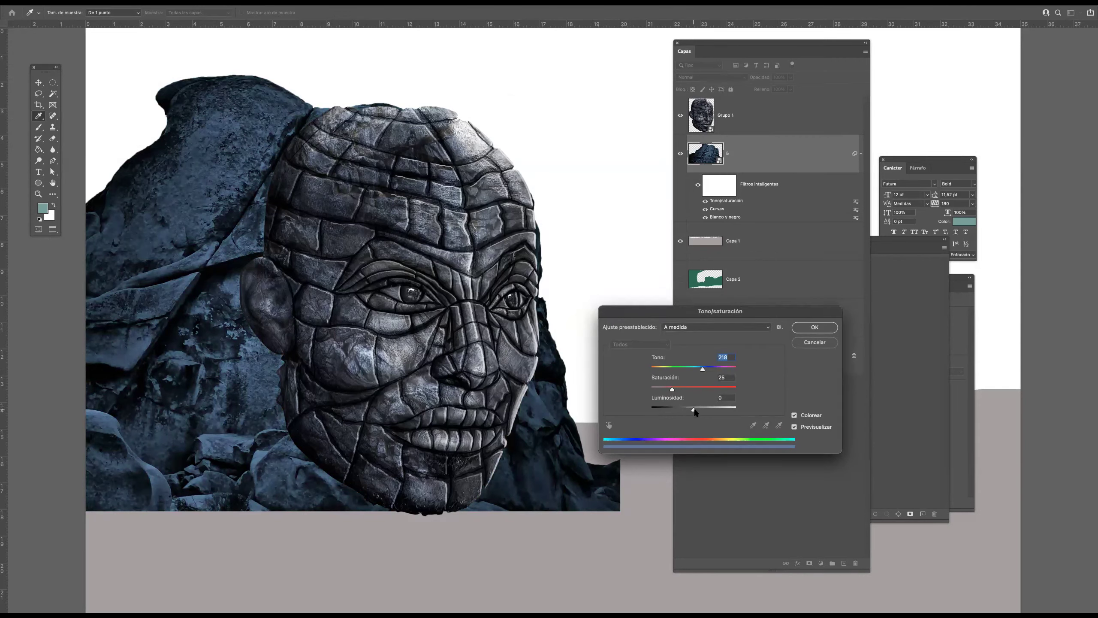
pyautogui.moveTo(693, 409); pyautogui.dragTo(691, 408)
pyautogui.click(660, 390)
pyautogui.click(807, 331)
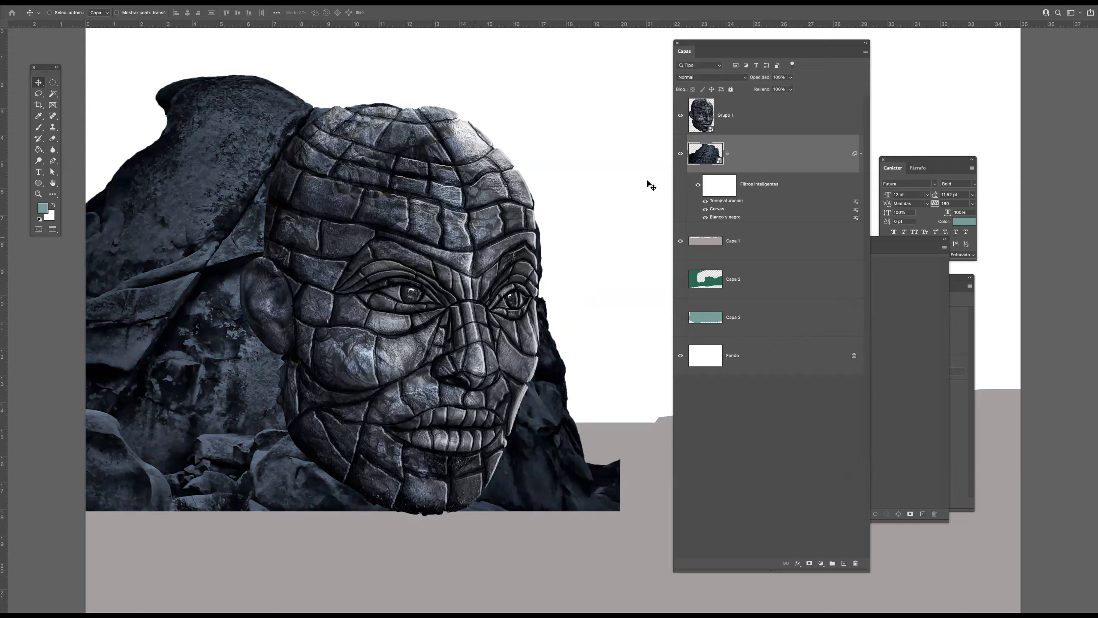
# Add a layer mask to the Grupo 1 head layer and set up a black brush of size about 181
pyautogui.click(729, 120)
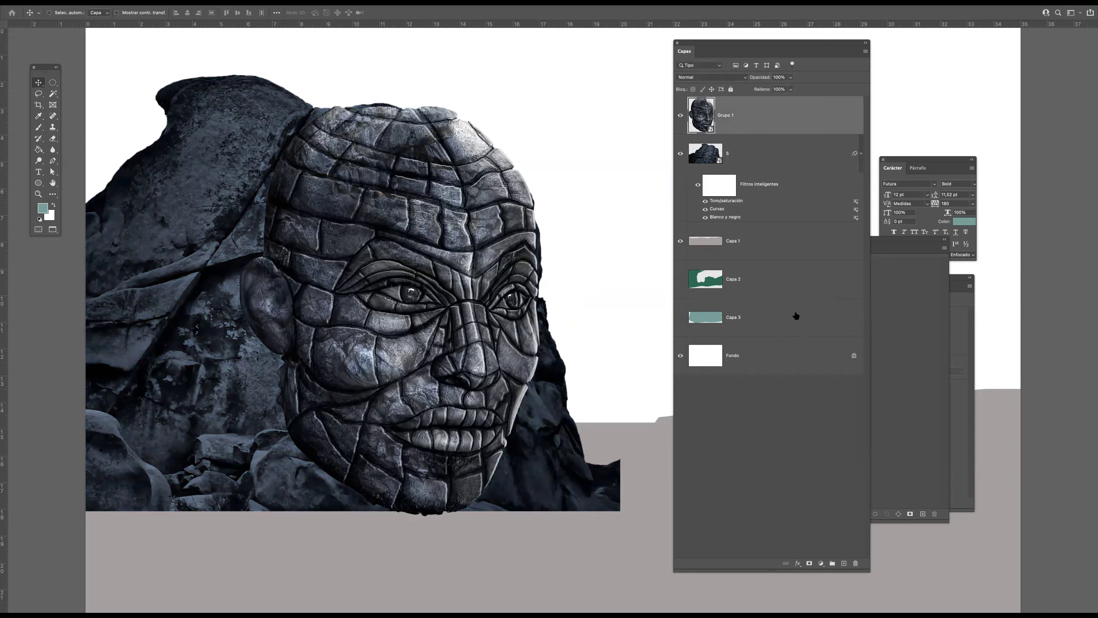
pyautogui.click(809, 563)
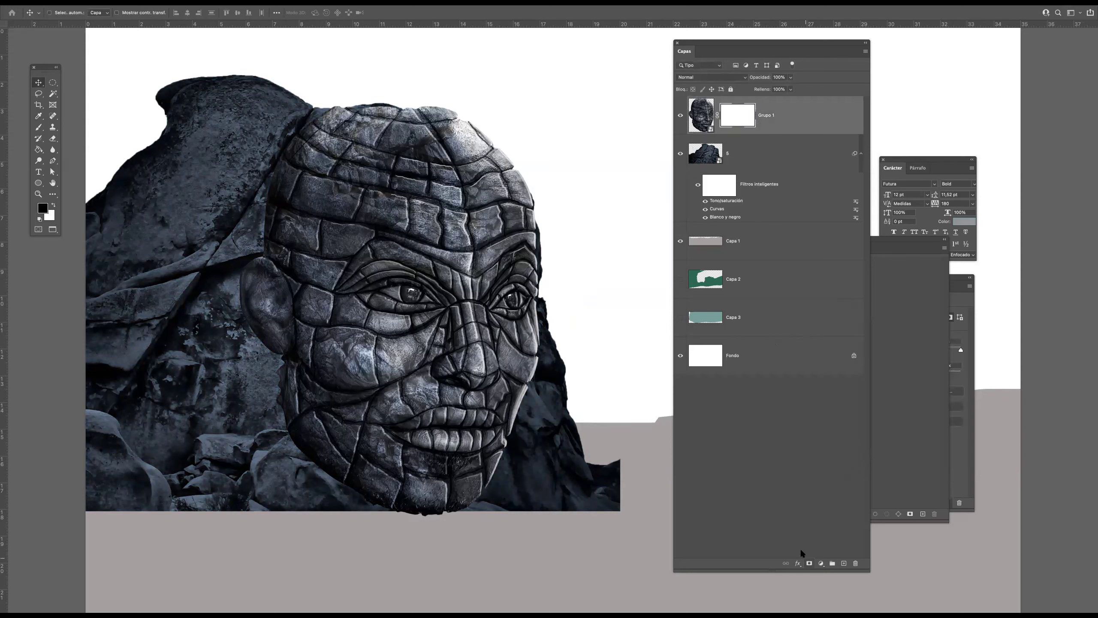
pyautogui.click(38, 127)
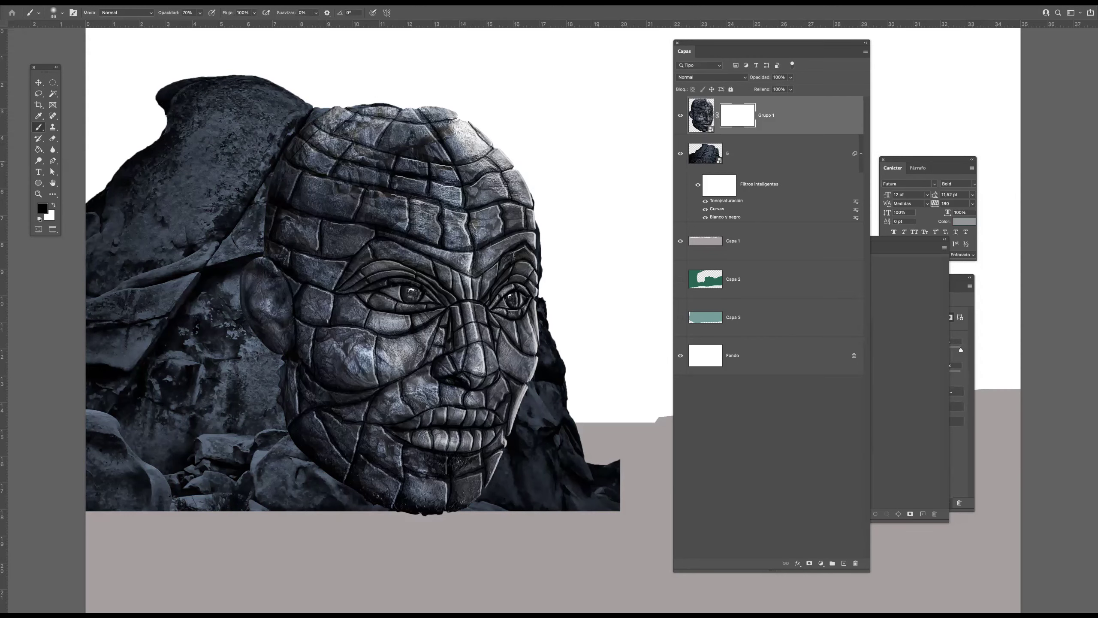
pyautogui.moveTo(300, 130); pyautogui.dragTo(315, 139)
# Examine where the head meets the rock by viewing the rock with the Grupo 1 layer hidden and shown
pyautogui.scroll(5, 261, 173)
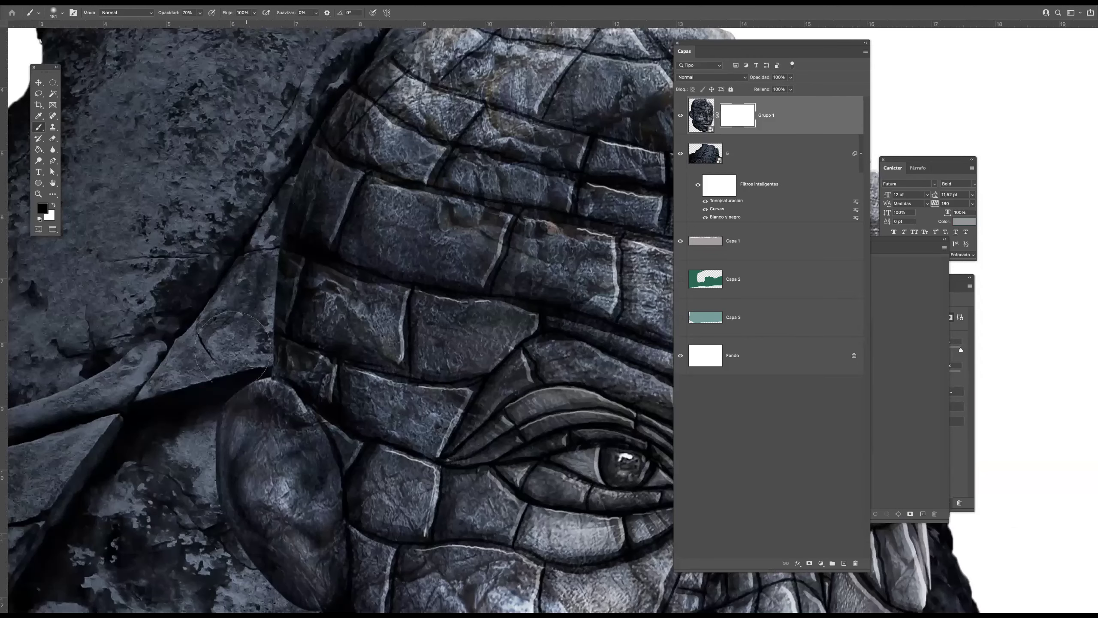
pyautogui.moveTo(249, 337); pyautogui.dragTo(333, 185)
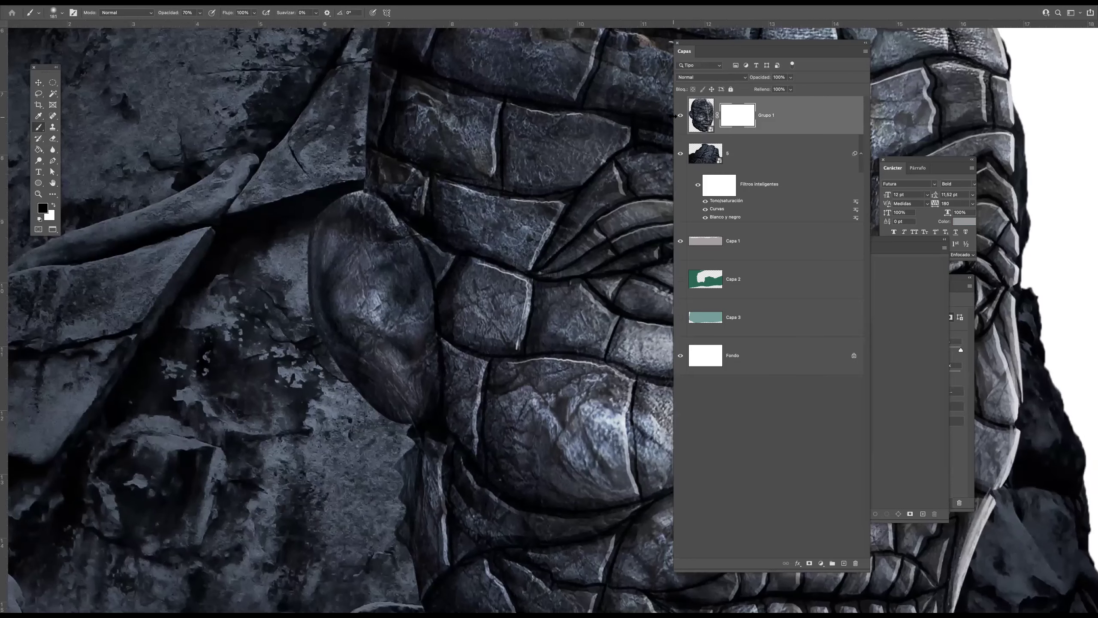
pyautogui.click(680, 115)
pyautogui.scroll(-5, 357, 219)
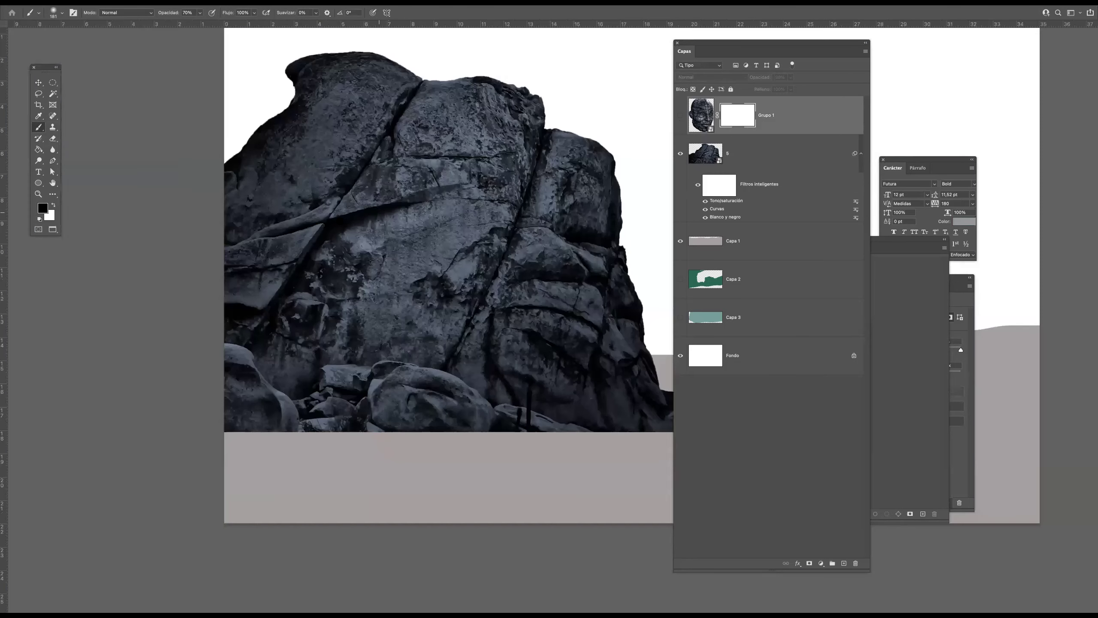
pyautogui.click(681, 115)
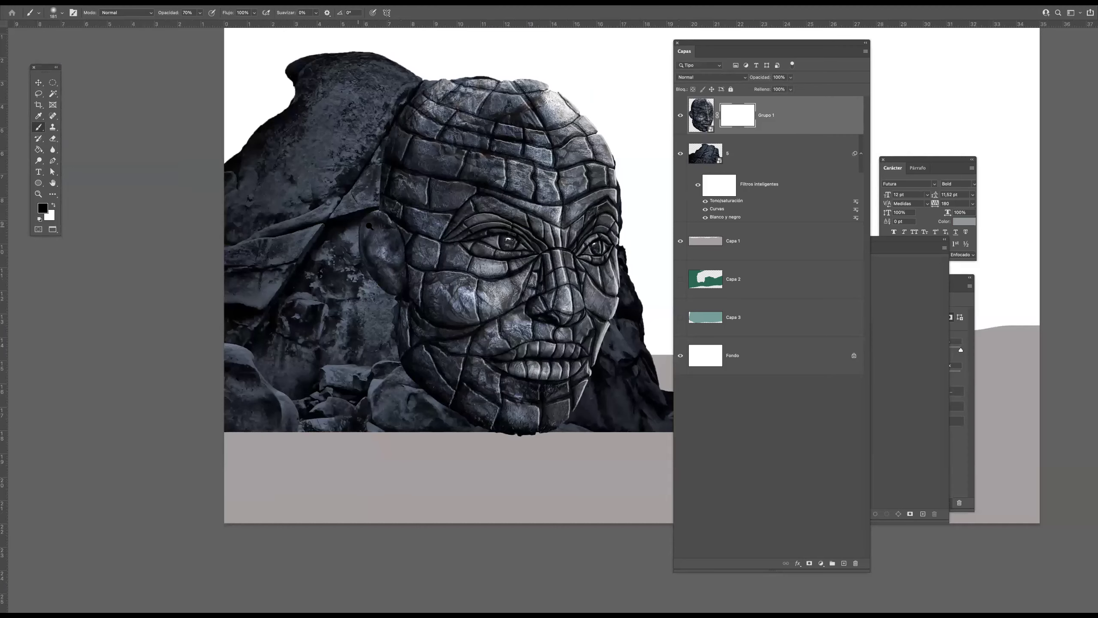
# Mask away the head's ear and the jaw corner beneath it so the rock texture shows through
pyautogui.scroll(4, 362, 227)
pyautogui.scroll(1, 363, 228)
pyautogui.moveTo(363, 214); pyautogui.dragTo(342, 214)
pyautogui.moveTo(358, 259)
pyautogui.mouseDown()
pyautogui.moveTo(372, 351)
pyautogui.moveTo(397, 338)
pyautogui.moveTo(389, 303)
pyautogui.moveTo(428, 389)
pyautogui.moveTo(415, 349)
pyautogui.moveTo(415, 229)
pyautogui.moveTo(435, 211)
pyautogui.moveTo(392, 181)
pyautogui.mouseUp()
pyautogui.moveTo(428, 219)
pyautogui.mouseDown()
pyautogui.moveTo(438, 256)
pyautogui.moveTo(425, 203)
pyautogui.moveTo(437, 276)
pyautogui.moveTo(429, 413)
pyautogui.moveTo(474, 320)
pyautogui.moveTo(462, 429)
pyautogui.moveTo(473, 411)
pyautogui.moveTo(463, 330)
pyautogui.moveTo(473, 423)
pyautogui.moveTo(480, 360)
pyautogui.moveTo(461, 285)
pyautogui.moveTo(449, 391)
pyautogui.mouseUp()
pyautogui.moveTo(408, 256)
pyautogui.mouseDown()
pyautogui.moveTo(346, 259)
pyautogui.moveTo(395, 310)
pyautogui.moveTo(374, 305)
pyautogui.mouseUp()
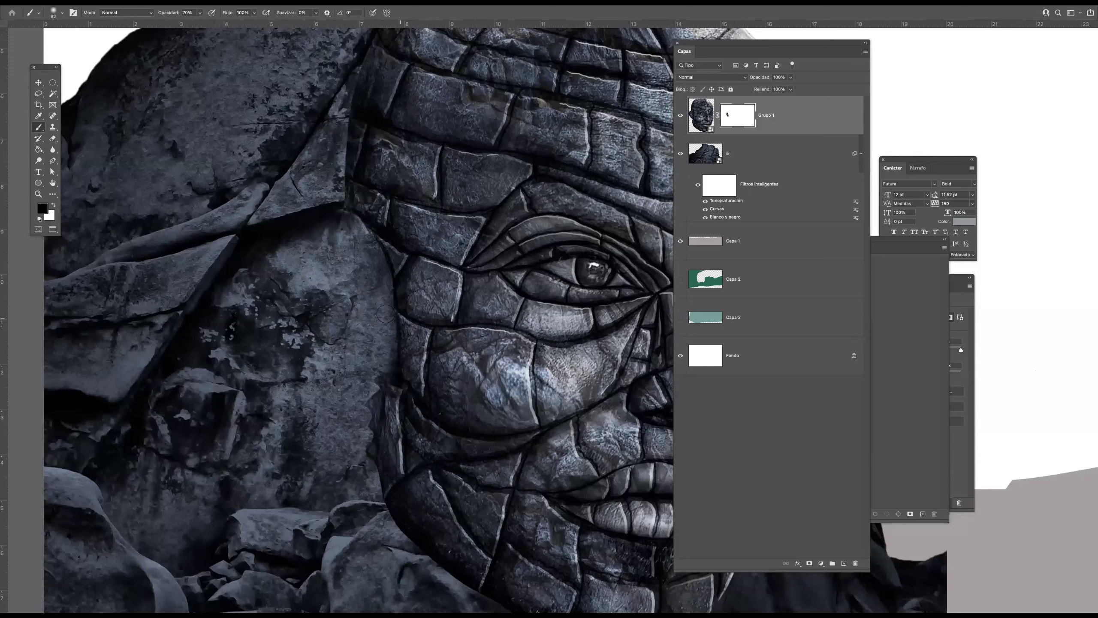
pyautogui.moveTo(379, 387)
pyautogui.mouseDown()
pyautogui.moveTo(388, 437)
pyautogui.moveTo(386, 371)
pyautogui.moveTo(396, 384)
pyautogui.moveTo(386, 443)
pyautogui.moveTo(390, 416)
pyautogui.moveTo(398, 446)
pyautogui.moveTo(367, 506)
pyautogui.moveTo(360, 402)
pyautogui.moveTo(372, 492)
pyautogui.moveTo(386, 471)
pyautogui.moveTo(364, 351)
pyautogui.mouseUp()
pyautogui.moveTo(428, 438)
pyautogui.mouseDown()
pyautogui.moveTo(374, 402)
pyautogui.moveTo(439, 449)
pyautogui.moveTo(392, 392)
pyautogui.moveTo(423, 423)
pyautogui.mouseUp()
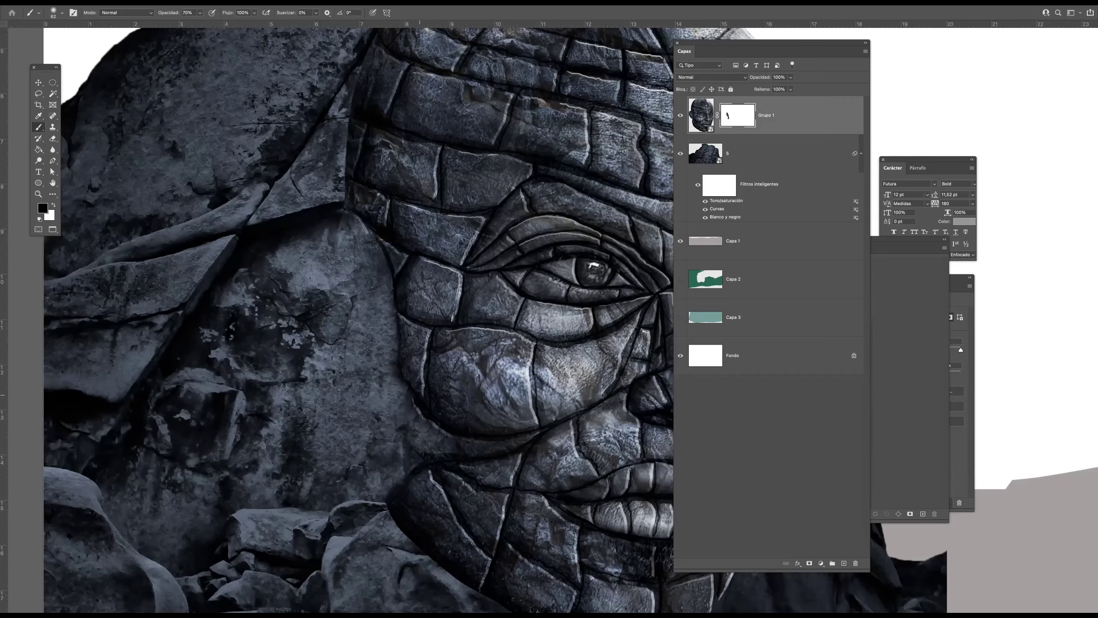
# Refine the mask with a black brush of size about 30 along the crease between the cheek and the jaw
pyautogui.scroll(5, 471, 464)
pyautogui.moveTo(344, 373)
pyautogui.keyDown('ctrl'); pyautogui.keyDown('alt'); pyautogui.mouseDown()
pyautogui.moveTo(312, 363)
pyautogui.moveTo(338, 373)
pyautogui.mouseUp(); pyautogui.keyUp('alt'); pyautogui.keyUp('ctrl')
pyautogui.moveTo(290, 441)
pyautogui.mouseDown()
pyautogui.moveTo(351, 429)
pyautogui.moveTo(264, 490)
pyautogui.moveTo(283, 475)
pyautogui.moveTo(278, 416)
pyautogui.moveTo(378, 415)
pyautogui.moveTo(311, 404)
pyautogui.moveTo(495, 424)
pyautogui.mouseUp()
pyautogui.moveTo(414, 413)
pyautogui.mouseDown()
pyautogui.moveTo(334, 361)
pyautogui.moveTo(389, 396)
pyautogui.moveTo(298, 293)
pyautogui.moveTo(347, 366)
pyautogui.moveTo(310, 312)
pyautogui.mouseUp()
pyautogui.moveTo(346, 399); pyautogui.dragTo(339, 467)
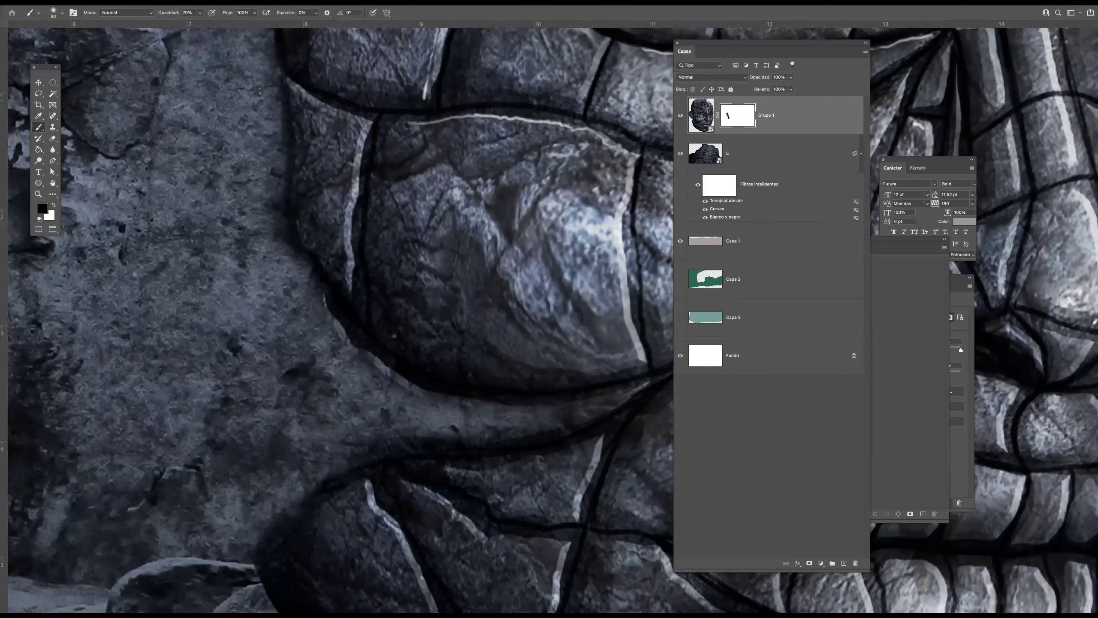
# Mask out the lower jaw edge in front of the boulders, following the rock contours down to the chin
pyautogui.scroll(-4, 354, 303)
pyautogui.scroll(3, 341, 385)
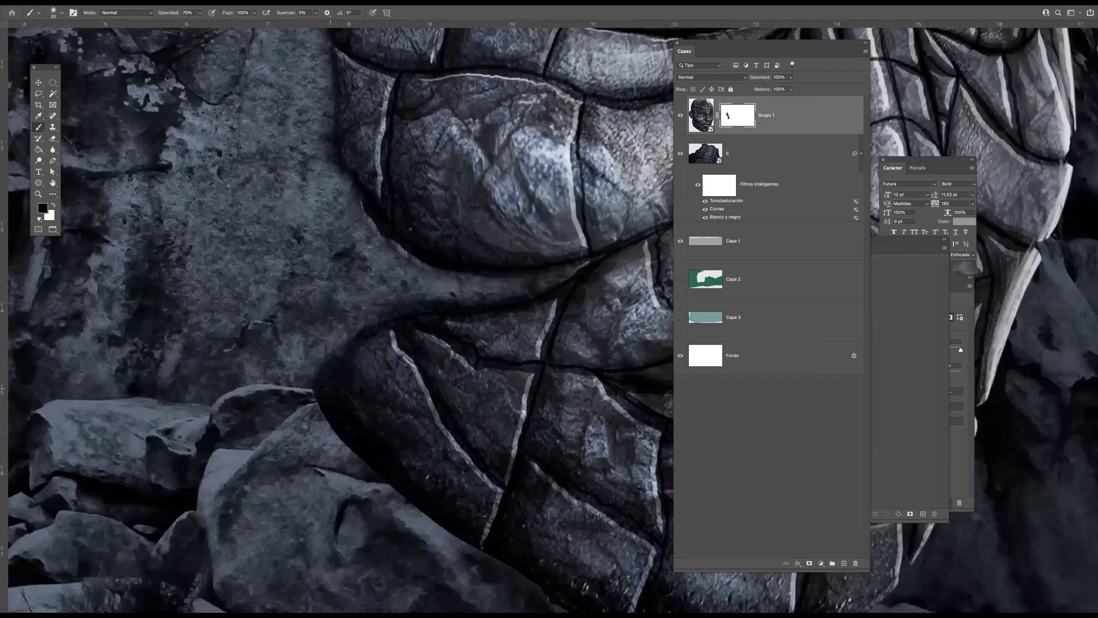
pyautogui.moveTo(297, 389)
pyautogui.mouseDown()
pyautogui.moveTo(365, 451)
pyautogui.moveTo(288, 400)
pyautogui.moveTo(342, 396)
pyautogui.moveTo(370, 421)
pyautogui.moveTo(306, 402)
pyautogui.moveTo(398, 465)
pyautogui.moveTo(369, 406)
pyautogui.moveTo(395, 479)
pyautogui.moveTo(379, 474)
pyautogui.moveTo(353, 432)
pyautogui.moveTo(433, 530)
pyautogui.moveTo(397, 423)
pyautogui.moveTo(462, 510)
pyautogui.moveTo(417, 442)
pyautogui.moveTo(485, 508)
pyautogui.moveTo(450, 467)
pyautogui.moveTo(408, 475)
pyautogui.moveTo(494, 507)
pyautogui.moveTo(472, 539)
pyautogui.mouseUp()
pyautogui.moveTo(467, 400)
pyautogui.mouseDown()
pyautogui.moveTo(328, 227)
pyautogui.moveTo(333, 245)
pyautogui.mouseUp()
pyautogui.moveTo(359, 376)
pyautogui.mouseDown()
pyautogui.moveTo(367, 354)
pyautogui.moveTo(385, 435)
pyautogui.moveTo(373, 384)
pyautogui.moveTo(378, 337)
pyautogui.moveTo(389, 391)
pyautogui.moveTo(363, 417)
pyautogui.moveTo(350, 409)
pyautogui.moveTo(350, 391)
pyautogui.moveTo(363, 389)
pyautogui.moveTo(334, 332)
pyautogui.moveTo(469, 431)
pyautogui.moveTo(404, 362)
pyautogui.moveTo(396, 325)
pyautogui.moveTo(446, 371)
pyautogui.moveTo(385, 313)
pyautogui.moveTo(483, 393)
pyautogui.moveTo(492, 441)
pyautogui.moveTo(459, 456)
pyautogui.moveTo(474, 453)
pyautogui.moveTo(404, 424)
pyautogui.moveTo(408, 443)
pyautogui.moveTo(466, 464)
pyautogui.moveTo(408, 448)
pyautogui.moveTo(416, 423)
pyautogui.moveTo(495, 462)
pyautogui.moveTo(473, 478)
pyautogui.moveTo(522, 393)
pyautogui.moveTo(492, 440)
pyautogui.moveTo(465, 434)
pyautogui.moveTo(458, 384)
pyautogui.moveTo(393, 319)
pyautogui.moveTo(471, 383)
pyautogui.moveTo(413, 342)
pyautogui.mouseUp()
pyautogui.keyDown('ctrl'); pyautogui.keyDown('alt'); pyautogui.moveTo(348, 309); pyautogui.dragTo(333, 308); pyautogui.keyUp('alt'); pyautogui.keyUp('ctrl')
pyautogui.moveTo(289, 264)
pyautogui.mouseDown()
pyautogui.moveTo(268, 259)
pyautogui.moveTo(283, 260)
pyautogui.mouseUp()
pyautogui.moveTo(268, 203)
pyautogui.mouseDown()
pyautogui.moveTo(373, 357)
pyautogui.moveTo(436, 354)
pyautogui.moveTo(492, 378)
pyautogui.mouseUp()
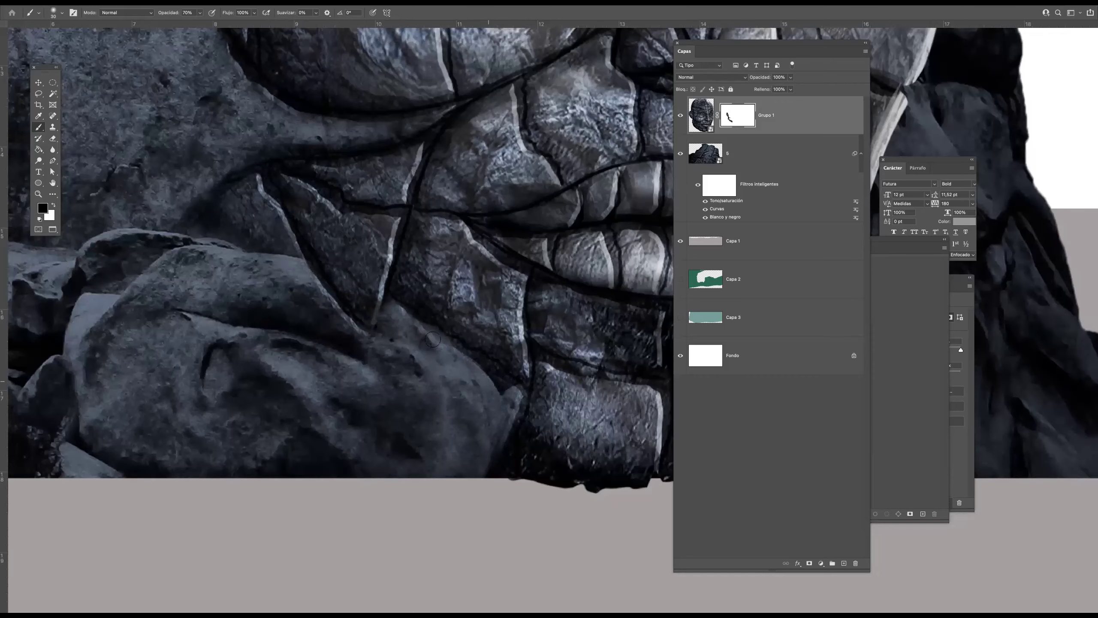
pyautogui.scroll(-3, 391, 306)
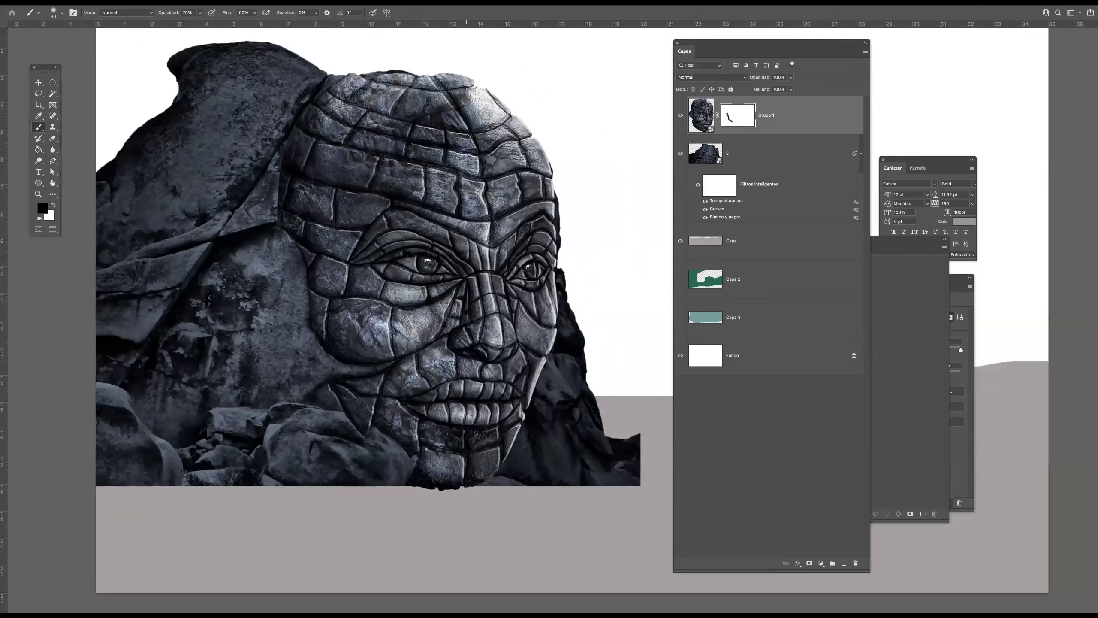
# Mask the head's outer edge at the temple above the ear with a brush of size about 70, blending it into the rock
pyautogui.scroll(3, 267, 154)
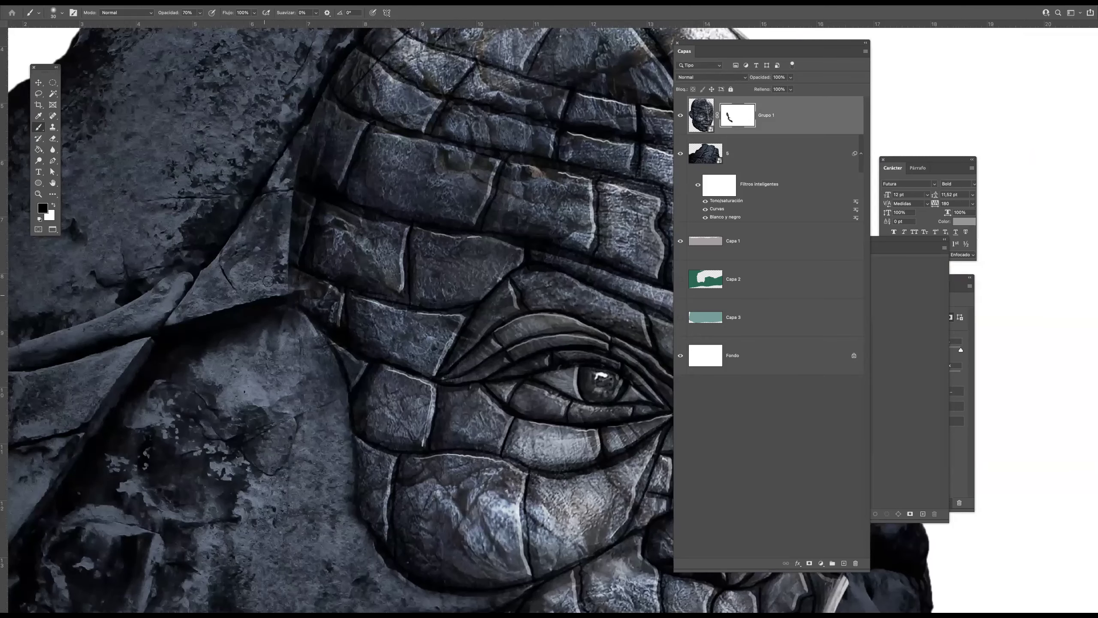
pyautogui.moveTo(294, 246)
pyautogui.mouseDown()
pyautogui.moveTo(310, 209)
pyautogui.moveTo(296, 277)
pyautogui.mouseUp()
pyautogui.moveTo(305, 213)
pyautogui.mouseDown()
pyautogui.moveTo(303, 266)
pyautogui.moveTo(293, 238)
pyautogui.moveTo(375, 271)
pyautogui.moveTo(300, 233)
pyautogui.moveTo(307, 211)
pyautogui.moveTo(373, 237)
pyautogui.moveTo(306, 202)
pyautogui.moveTo(385, 231)
pyautogui.moveTo(367, 229)
pyautogui.moveTo(382, 273)
pyautogui.moveTo(334, 255)
pyautogui.moveTo(280, 185)
pyautogui.moveTo(318, 214)
pyautogui.moveTo(303, 173)
pyautogui.moveTo(335, 110)
pyautogui.moveTo(316, 207)
pyautogui.moveTo(299, 205)
pyautogui.moveTo(305, 166)
pyautogui.moveTo(319, 139)
pyautogui.moveTo(314, 209)
pyautogui.moveTo(334, 150)
pyautogui.moveTo(315, 229)
pyautogui.mouseUp()
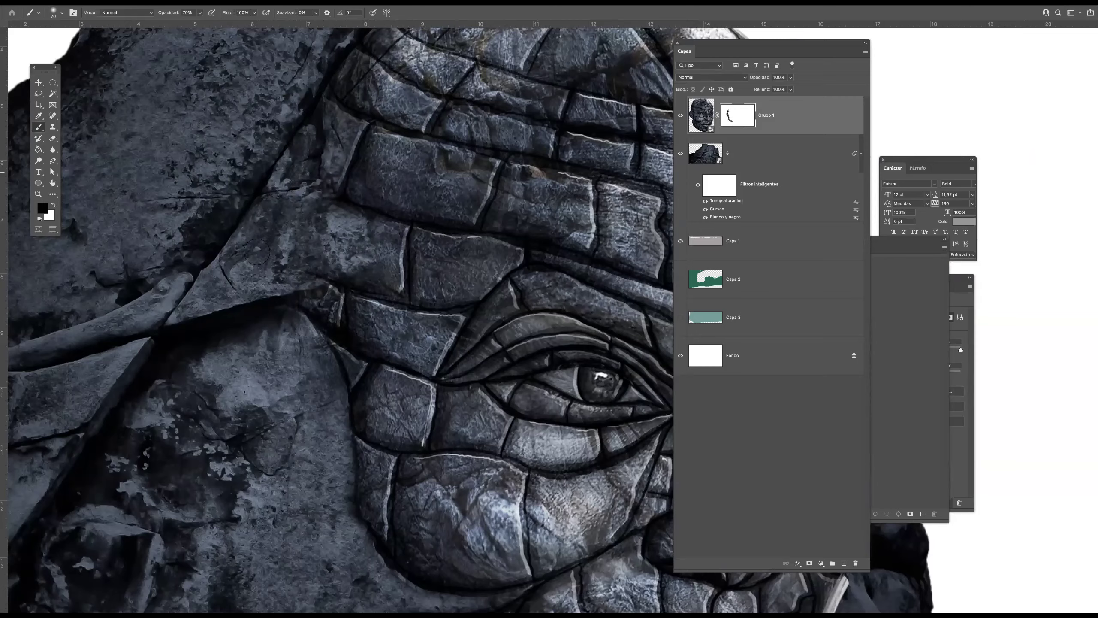
pyautogui.hotkey('ctrl', '0')
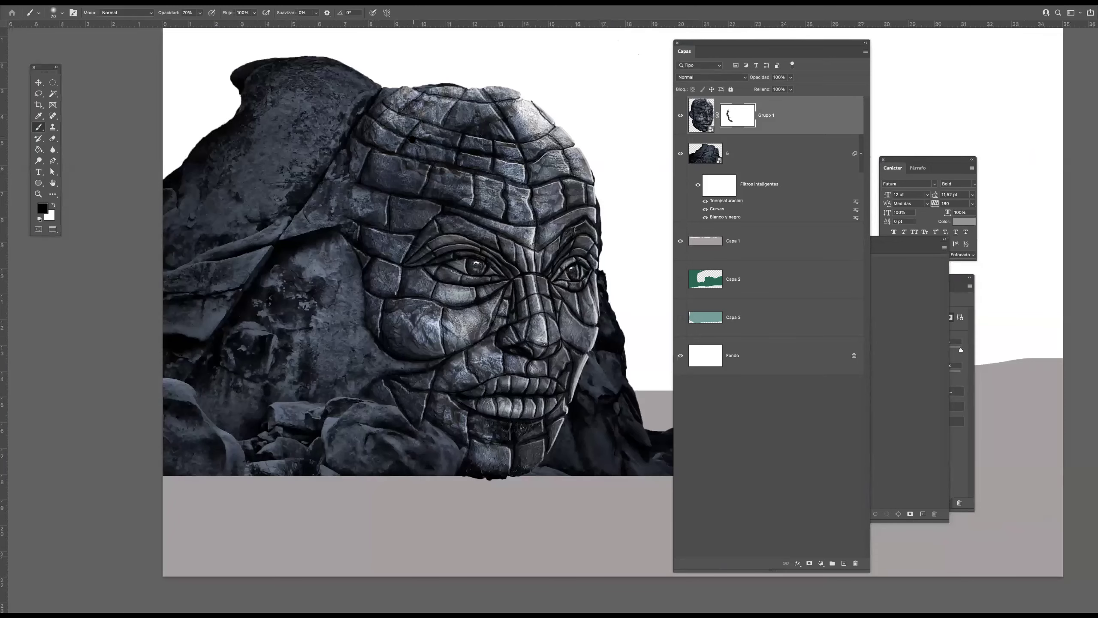
# Blend the upper temple and forehead edge into the rock on the mask, restoring a small stone edge in white
pyautogui.scroll(5, 335, 186)
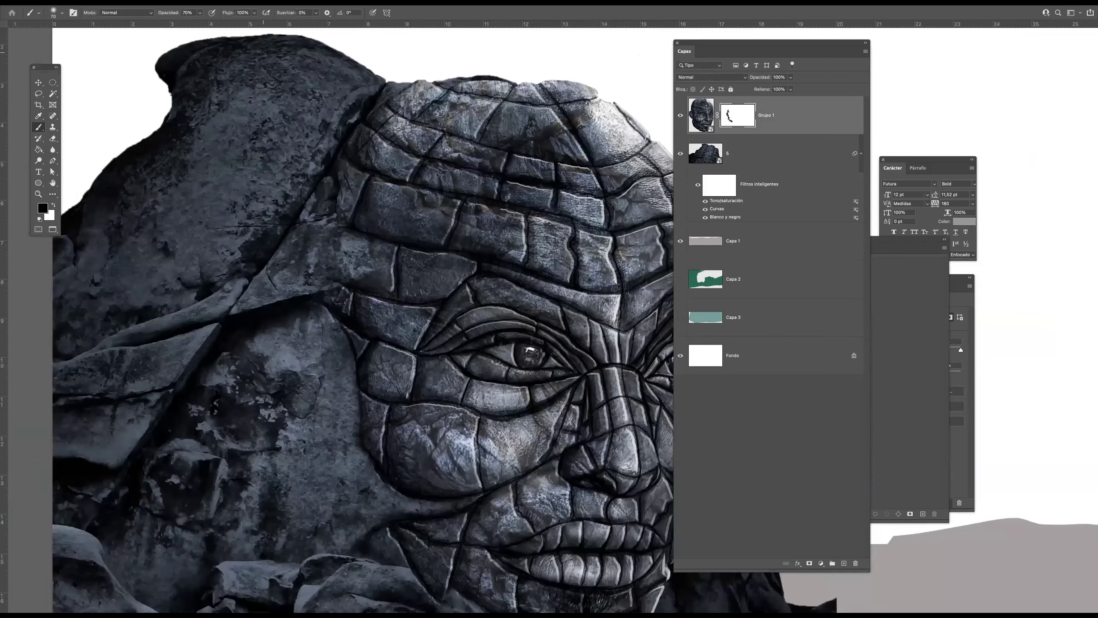
pyautogui.moveTo(335, 186)
pyautogui.mouseDown()
pyautogui.moveTo(321, 152)
pyautogui.moveTo(402, 225)
pyautogui.moveTo(396, 246)
pyautogui.moveTo(262, 227)
pyautogui.moveTo(373, 258)
pyautogui.moveTo(260, 250)
pyautogui.mouseUp()
pyautogui.moveTo(272, 340)
pyautogui.mouseDown()
pyautogui.moveTo(344, 265)
pyautogui.moveTo(428, 281)
pyautogui.moveTo(410, 274)
pyautogui.moveTo(410, 220)
pyautogui.mouseUp()
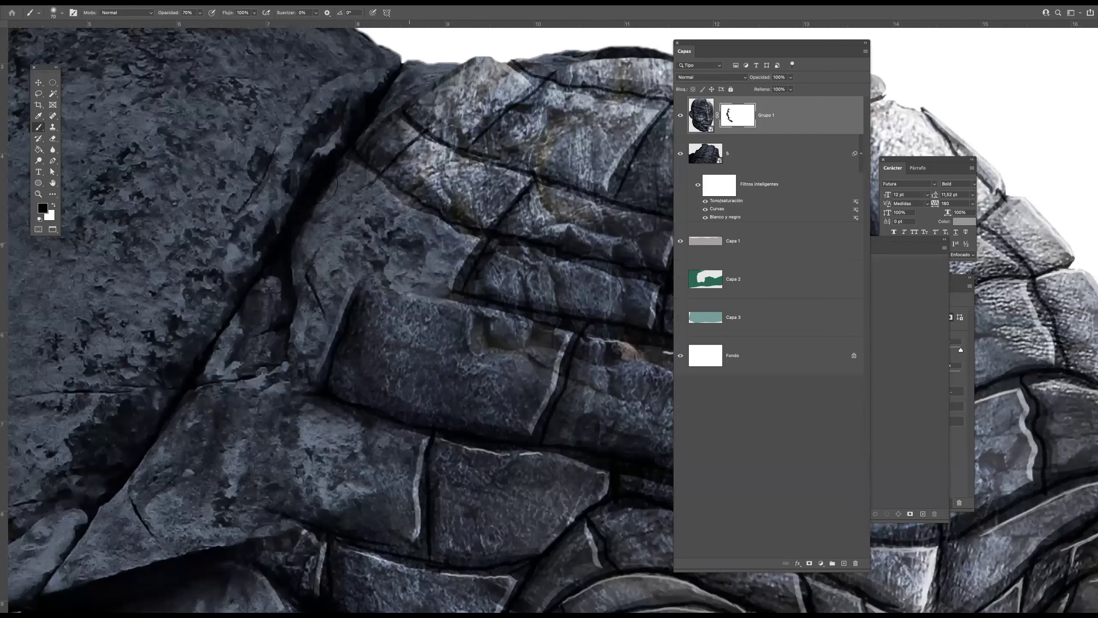
pyautogui.moveTo(367, 255); pyautogui.dragTo(323, 251)
pyautogui.click(52, 204)
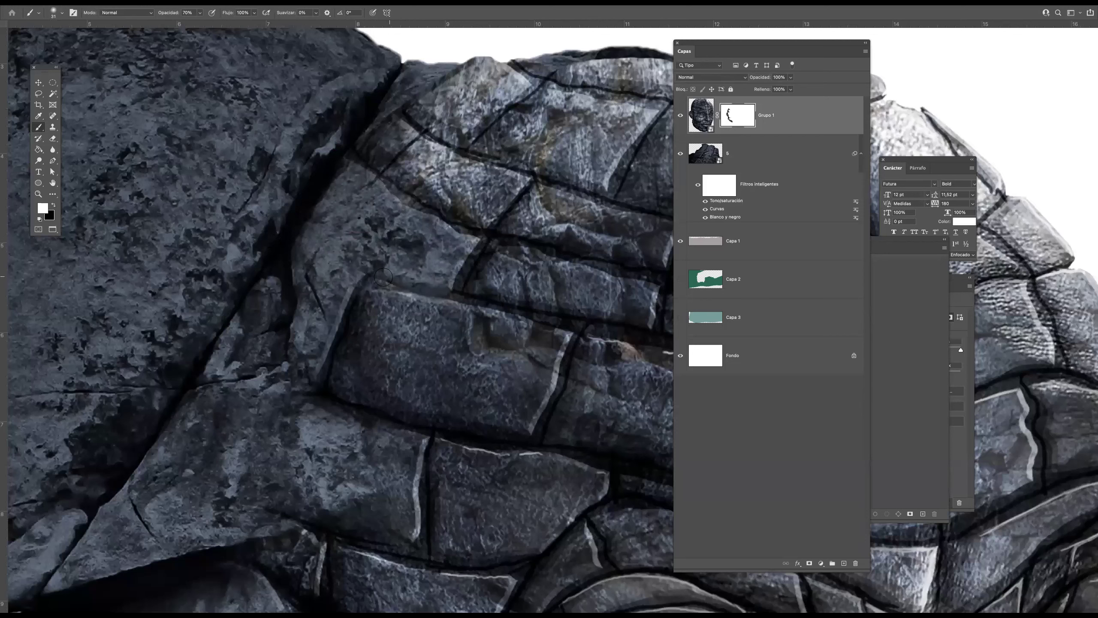
pyautogui.moveTo(405, 213); pyautogui.dragTo(395, 210)
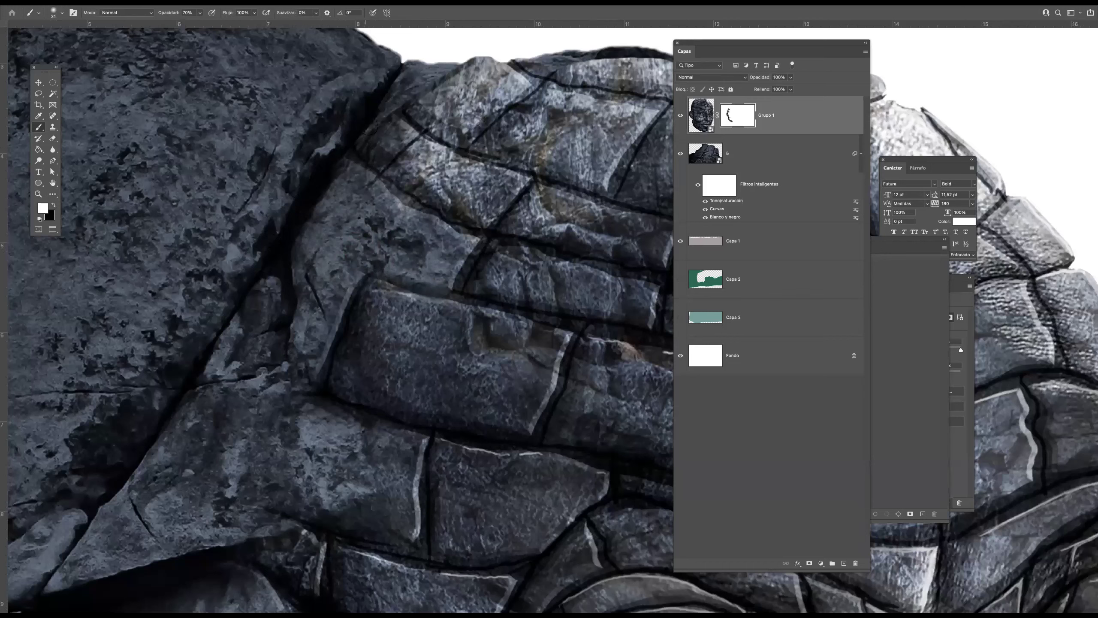
# Mask out the head's outer edge above the temple in black with a larger brush, blending it into the dark rock
pyautogui.click(53, 206)
pyautogui.press(']')
pyautogui.press(']')
pyautogui.press(']')
pyautogui.press(']')
pyautogui.press(']')
pyautogui.moveTo(380, 136)
pyautogui.mouseDown()
pyautogui.moveTo(389, 161)
pyautogui.moveTo(328, 110)
pyautogui.moveTo(468, 199)
pyautogui.moveTo(340, 119)
pyautogui.moveTo(408, 148)
pyautogui.moveTo(385, 114)
pyautogui.moveTo(430, 153)
pyautogui.moveTo(458, 83)
pyautogui.moveTo(421, 111)
pyautogui.moveTo(420, 102)
pyautogui.moveTo(501, 49)
pyautogui.moveTo(446, 108)
pyautogui.moveTo(530, 55)
pyautogui.moveTo(322, 210)
pyautogui.mouseUp()
pyautogui.press('super+0')
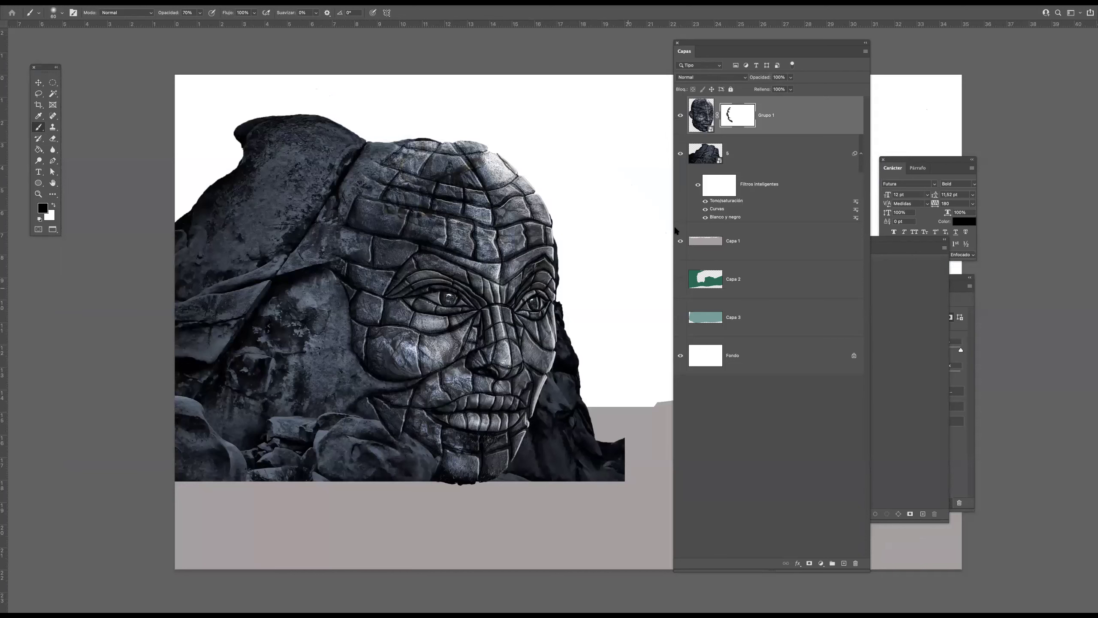
# Add a new layer directly above the rock layer and mask it to the rock's silhouette
pyautogui.click(758, 168)
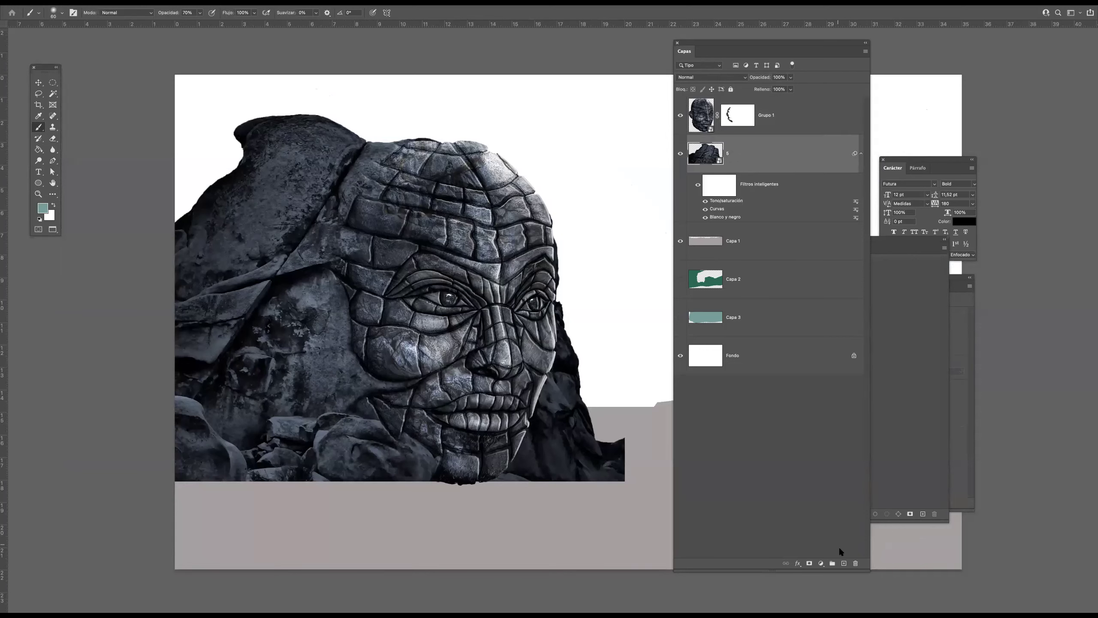
pyautogui.click(843, 563)
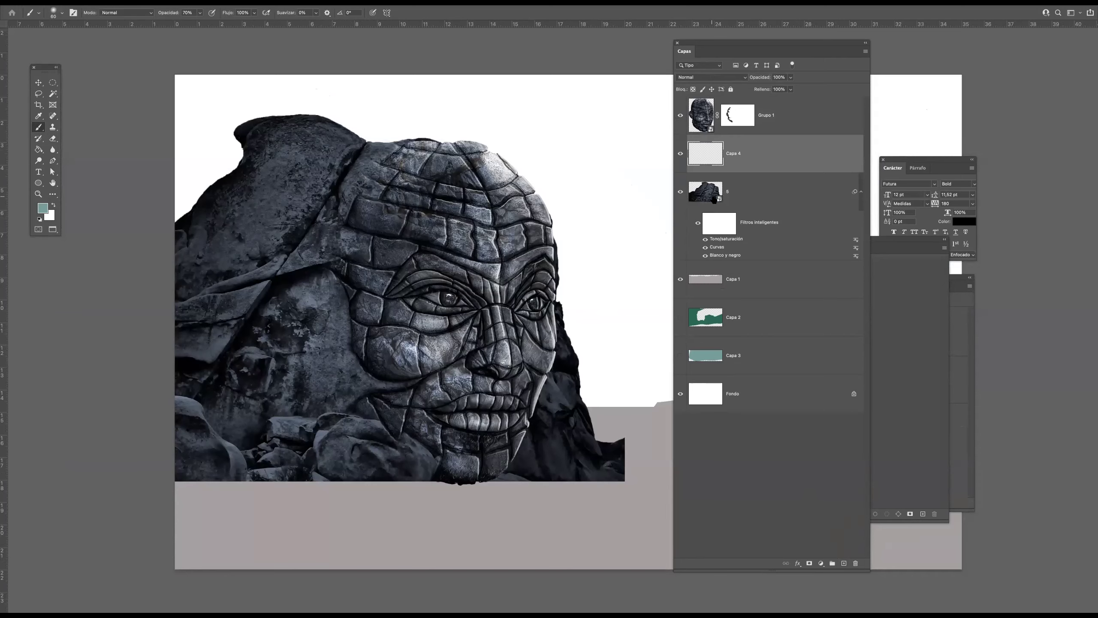
pyautogui.keyDown('super'); pyautogui.click(709, 199); pyautogui.keyUp('super')
pyautogui.click(809, 563)
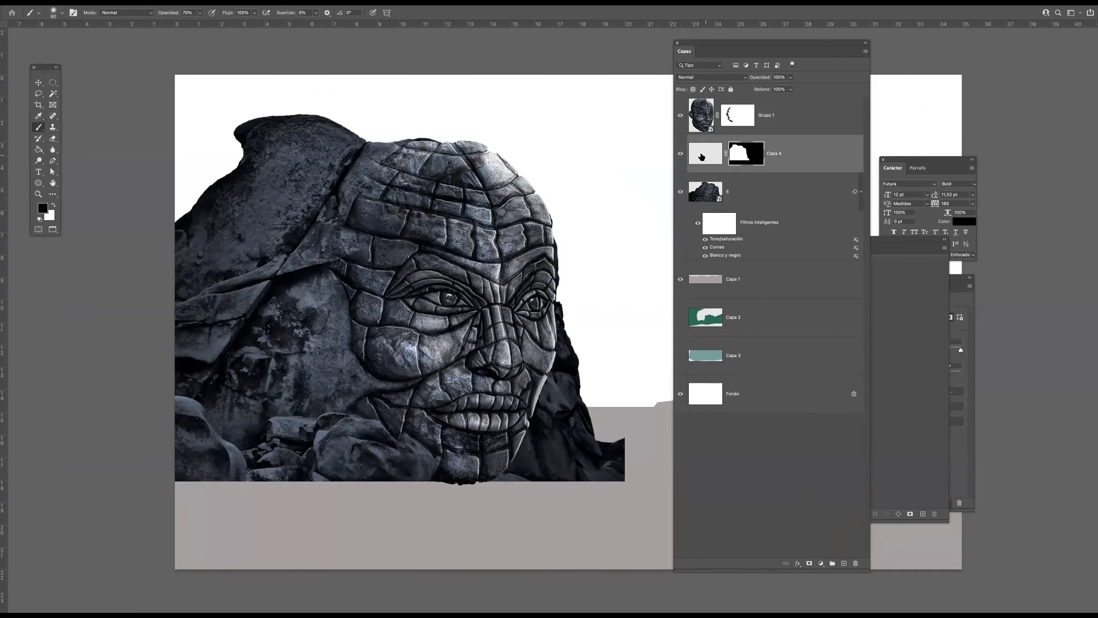
# Paint soft black shadow strokes on the new layer's content along the creases of the boulders and the rock folds beside the head
pyautogui.click(703, 158)
pyautogui.click(44, 117)
pyautogui.click(349, 281)
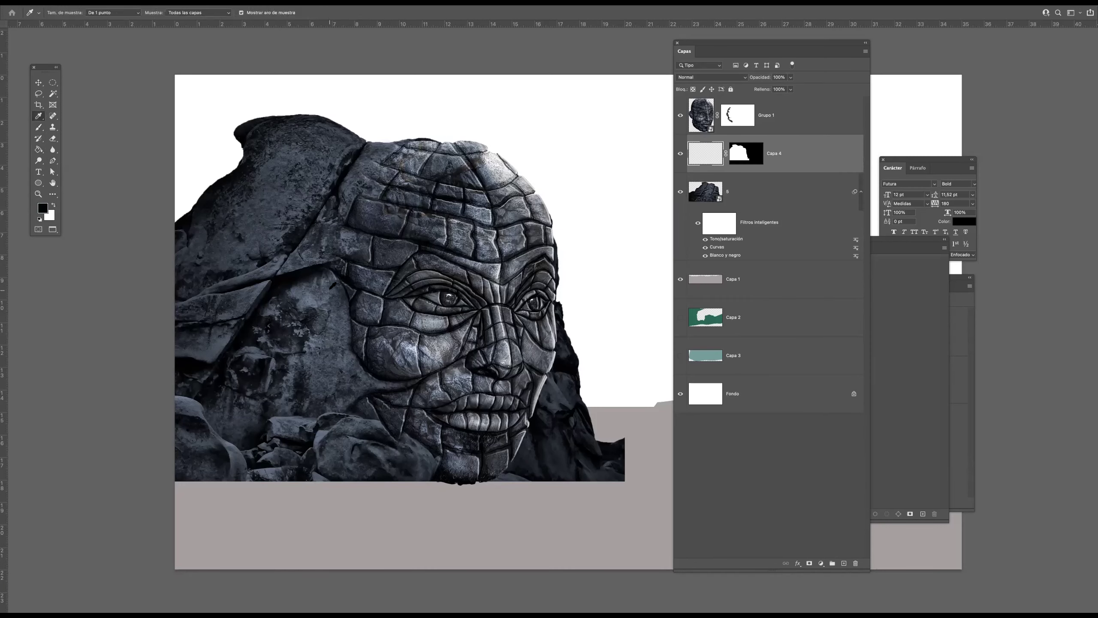
pyautogui.click(39, 127)
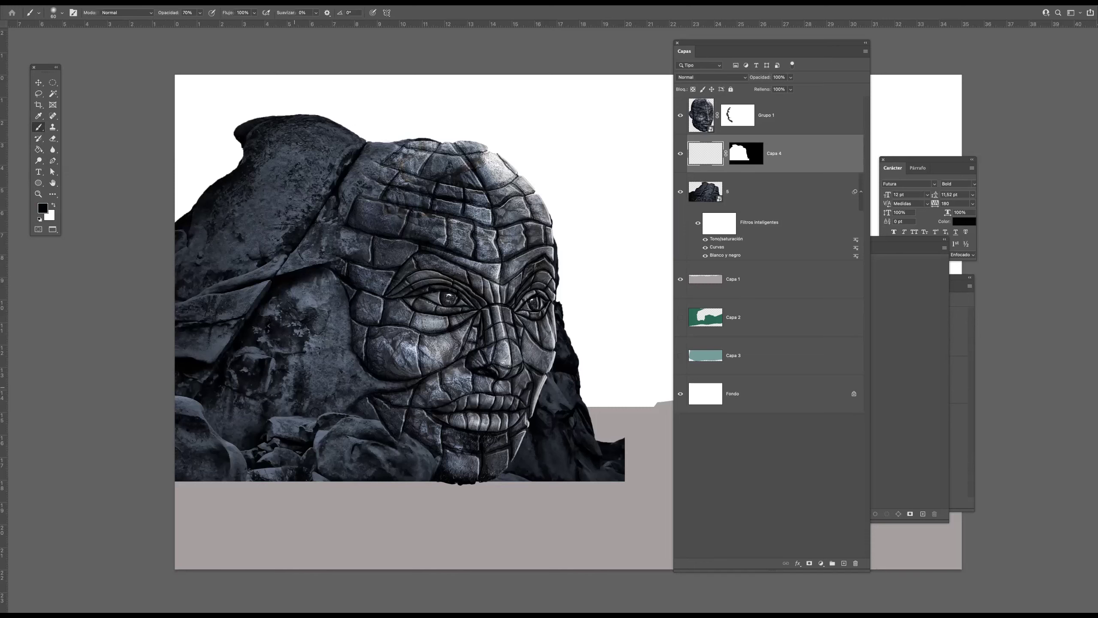
pyautogui.moveTo(278, 418)
pyautogui.mouseDown()
pyautogui.moveTo(387, 384)
pyautogui.moveTo(365, 390)
pyautogui.mouseUp()
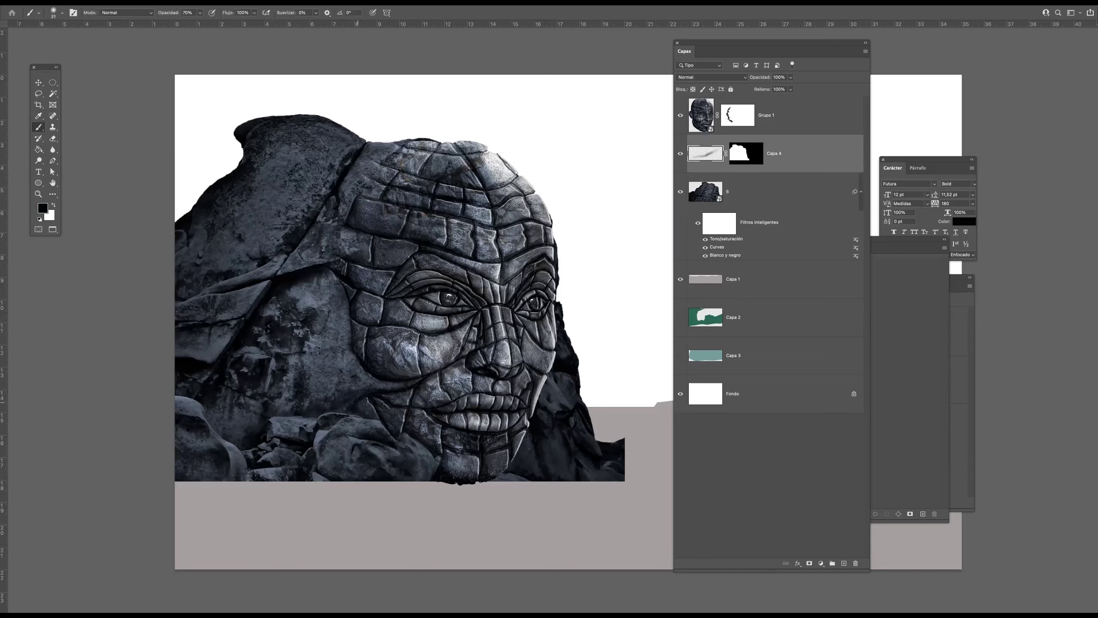
pyautogui.moveTo(292, 414); pyautogui.dragTo(229, 443)
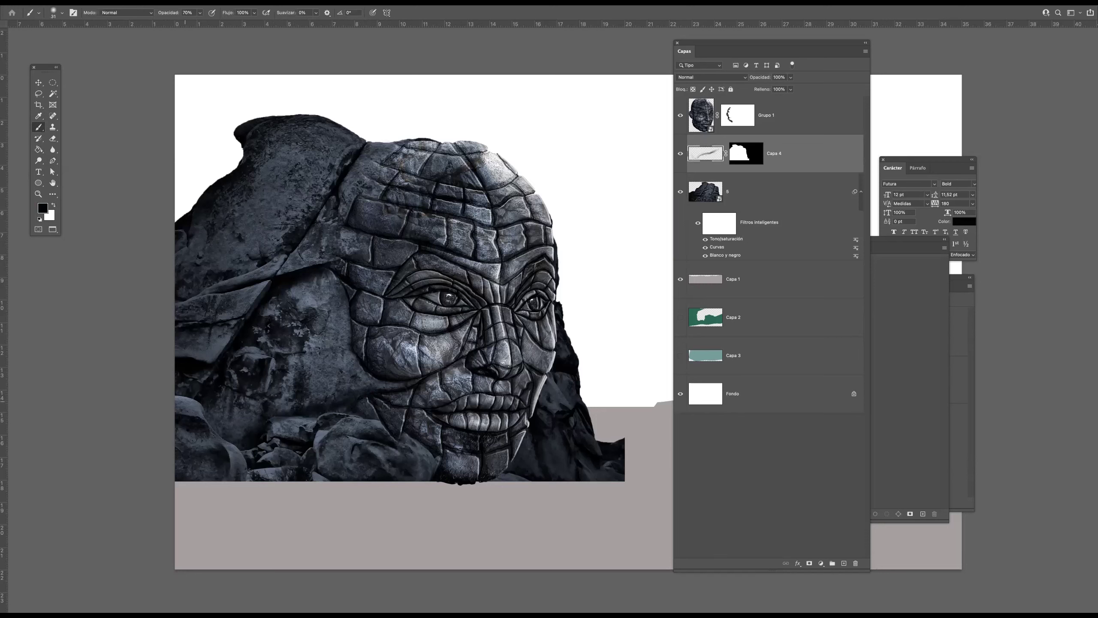
pyautogui.moveTo(317, 430); pyautogui.dragTo(315, 458)
pyautogui.moveTo(319, 477)
pyautogui.mouseDown()
pyautogui.moveTo(316, 425)
pyautogui.moveTo(281, 421)
pyautogui.mouseUp()
pyautogui.moveTo(302, 370)
pyautogui.mouseDown()
pyautogui.moveTo(298, 346)
pyautogui.moveTo(272, 351)
pyautogui.mouseUp()
pyautogui.moveTo(283, 300)
pyautogui.mouseDown()
pyautogui.moveTo(298, 287)
pyautogui.moveTo(284, 257)
pyautogui.moveTo(313, 221)
pyautogui.mouseUp()
pyautogui.moveTo(277, 271)
pyautogui.mouseDown()
pyautogui.moveTo(207, 296)
pyautogui.moveTo(256, 269)
pyautogui.mouseUp()
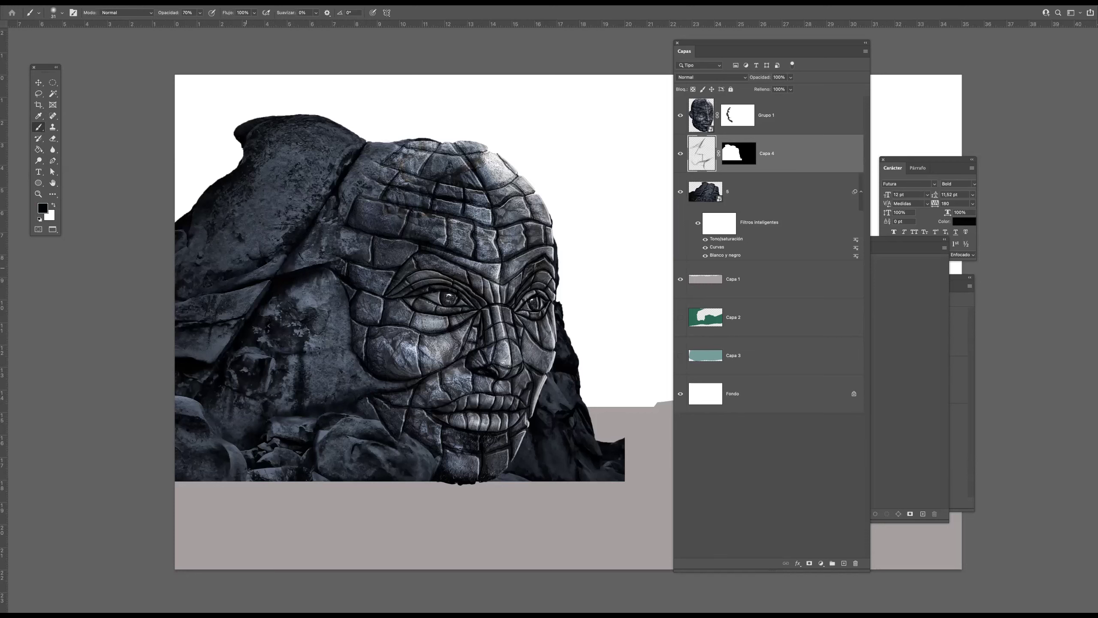
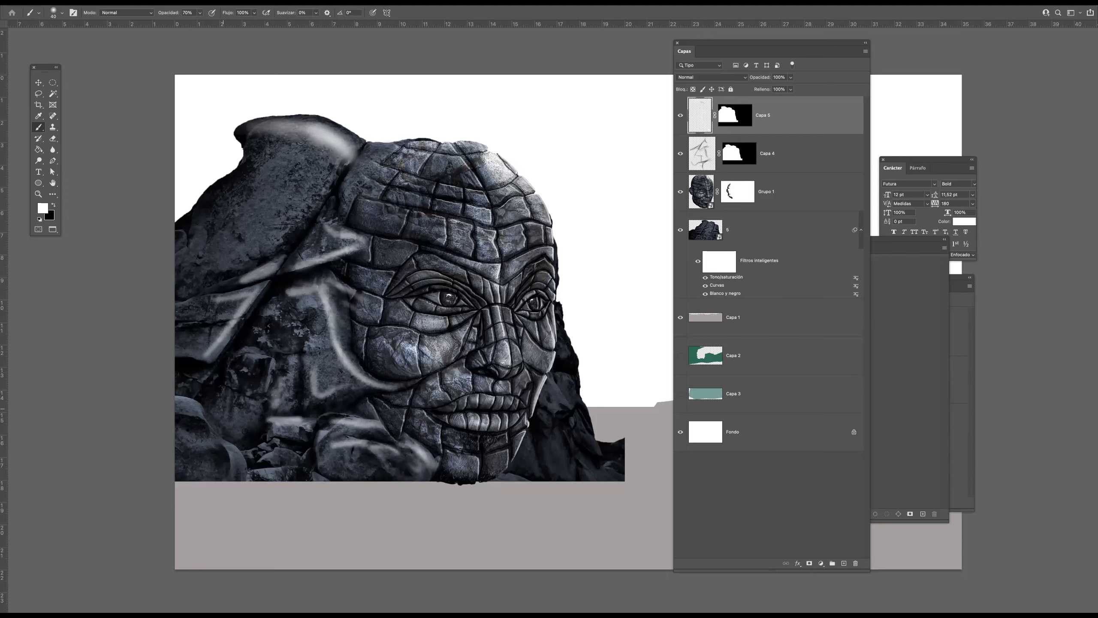
# Paint soft white highlights on Capa 5 over the rock folds and upper rock, enlarging the brush to about 160 px
pyautogui.moveTo(237, 451)
pyautogui.mouseDown()
pyautogui.moveTo(236, 464)
pyautogui.moveTo(186, 406)
pyautogui.moveTo(238, 394)
pyautogui.moveTo(266, 352)
pyautogui.mouseUp()
pyautogui.moveTo(329, 158)
pyautogui.mouseDown()
pyautogui.moveTo(318, 184)
pyautogui.moveTo(302, 143)
pyautogui.moveTo(276, 148)
pyautogui.moveTo(294, 203)
pyautogui.moveTo(246, 170)
pyautogui.moveTo(264, 249)
pyautogui.moveTo(341, 173)
pyautogui.mouseUp()
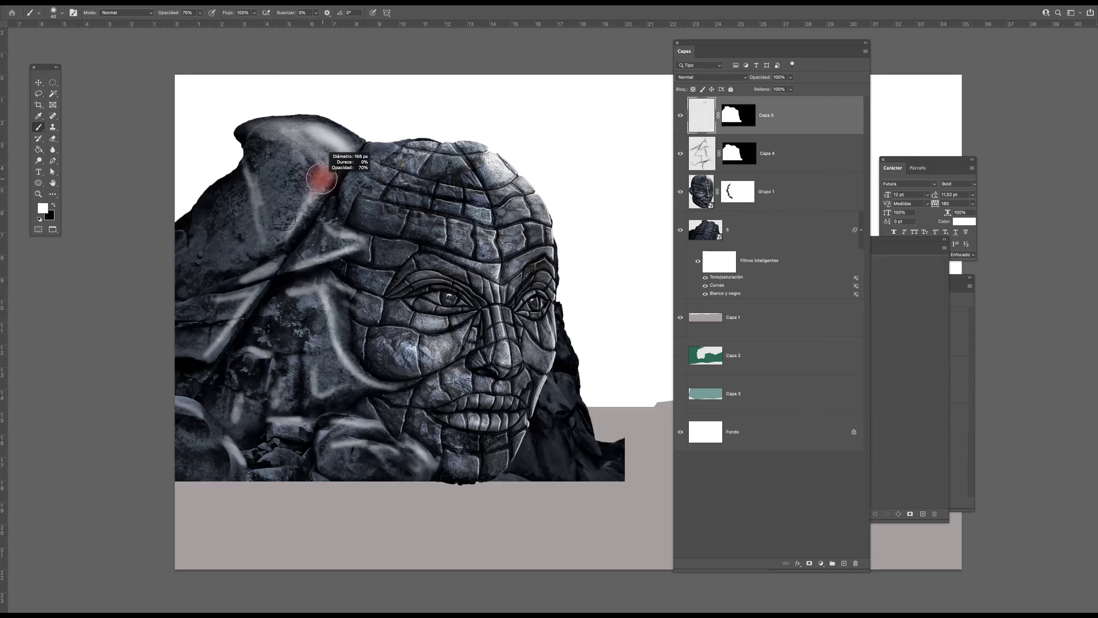
pyautogui.moveTo(320, 337)
pyautogui.mouseDown()
pyautogui.moveTo(251, 272)
pyautogui.moveTo(259, 221)
pyautogui.mouseUp()
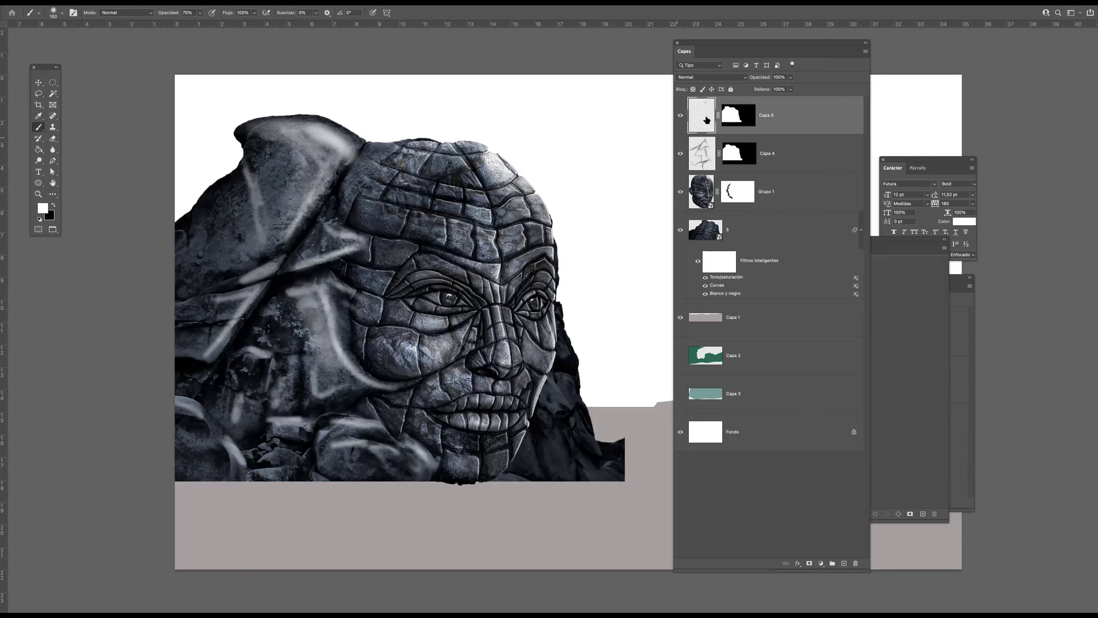
# Set the white highlight layer's blend mode to Superponer and compare the rock with and without it
pyautogui.click(713, 77)
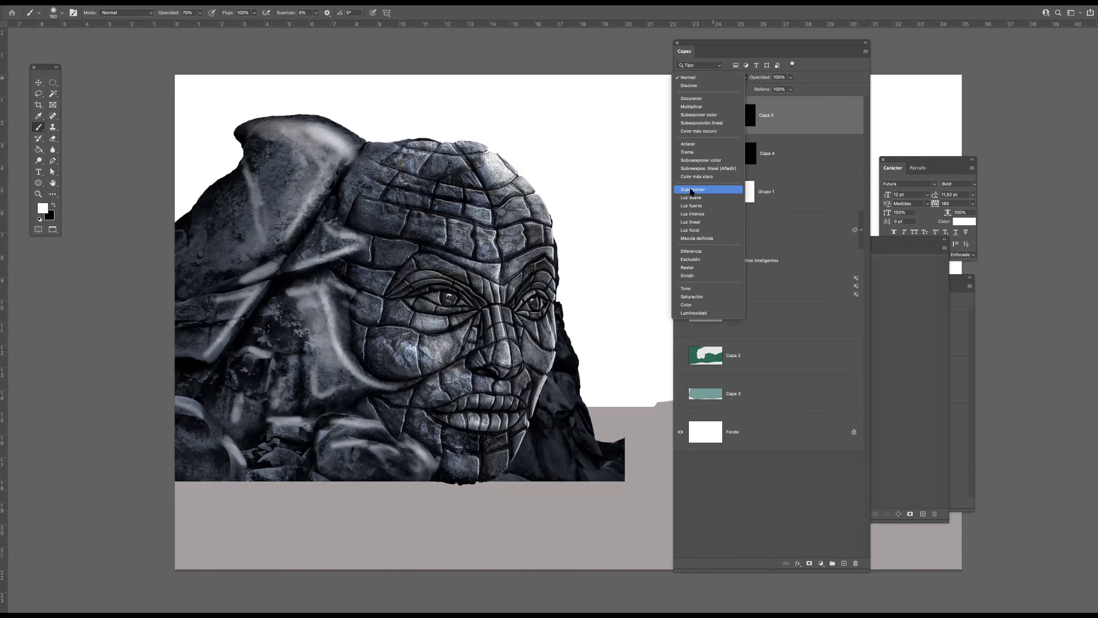
pyautogui.click(700, 171)
pyautogui.click(680, 114)
pyautogui.click(681, 113)
pyautogui.click(680, 113)
pyautogui.click(680, 113)
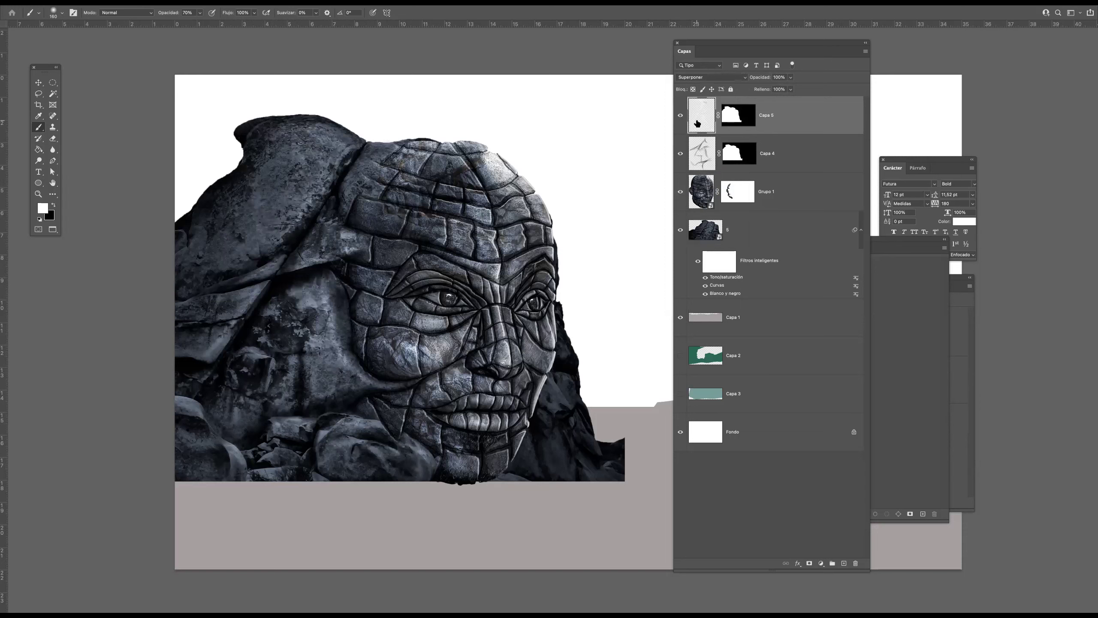
# Duplicate the highlight layer and set the copy's opacity to 62%
pyautogui.press('super+j')
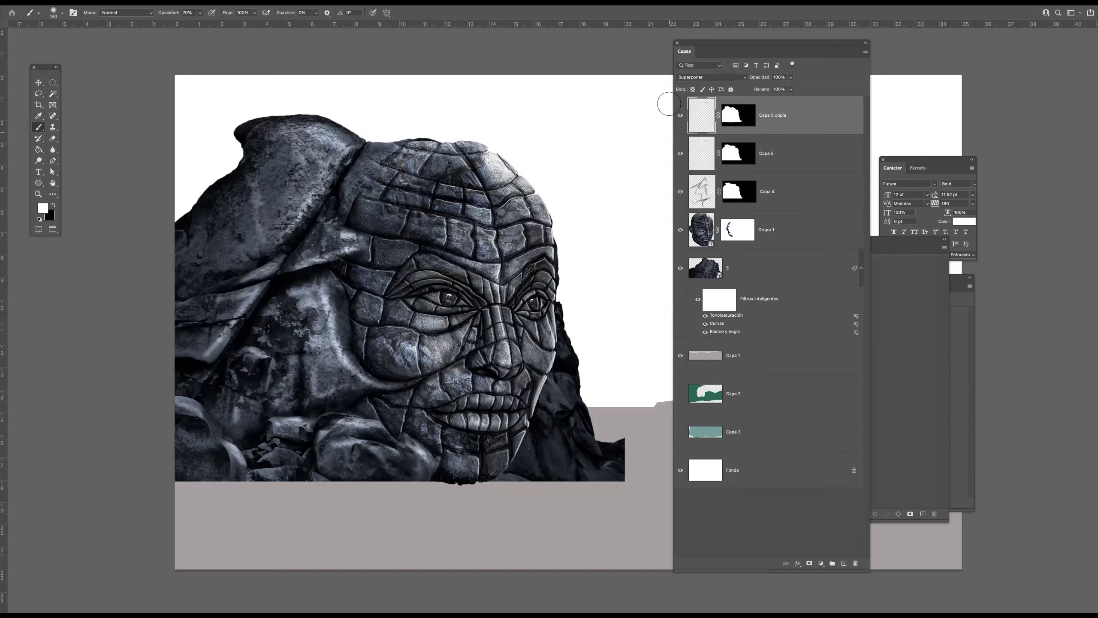
pyautogui.click(789, 78)
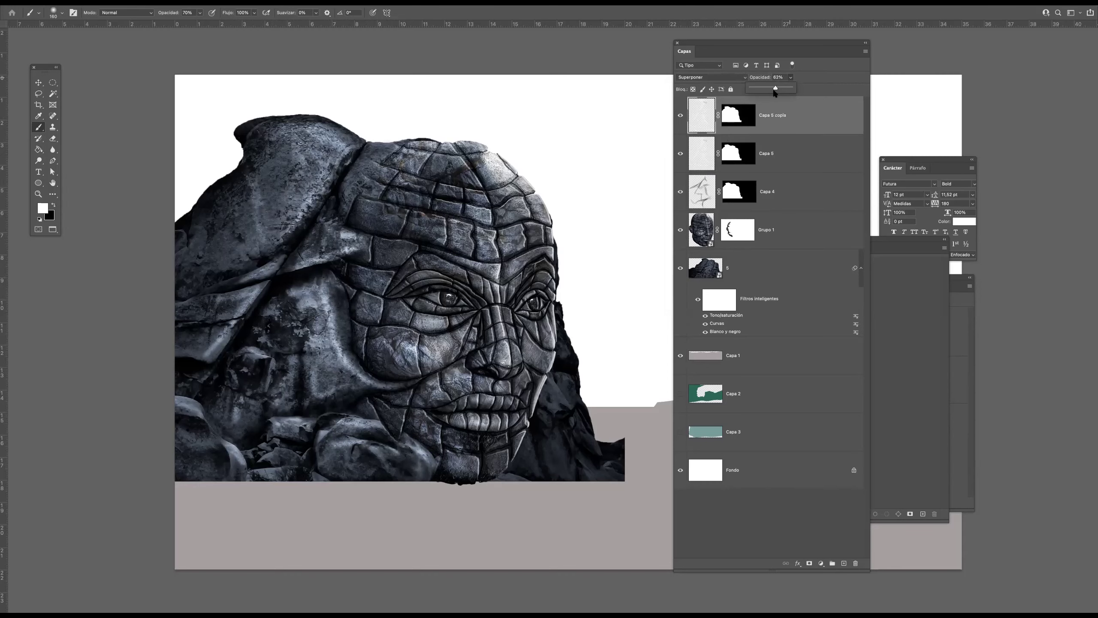
pyautogui.keyDown('super'); pyautogui.click(508, 333); pyautogui.keyUp('super')
pyautogui.moveTo(498, 337)
pyautogui.mouseDown()
pyautogui.moveTo(449, 338)
pyautogui.moveTo(463, 338)
pyautogui.mouseUp()
pyautogui.press('v')
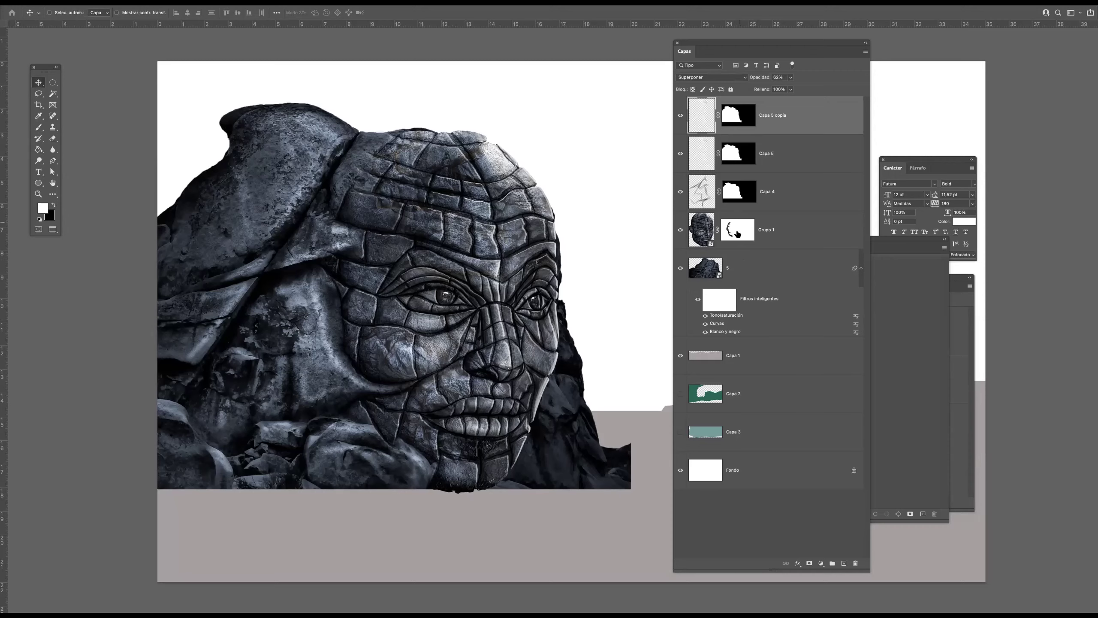
pyautogui.hotkey('shift', 'f')
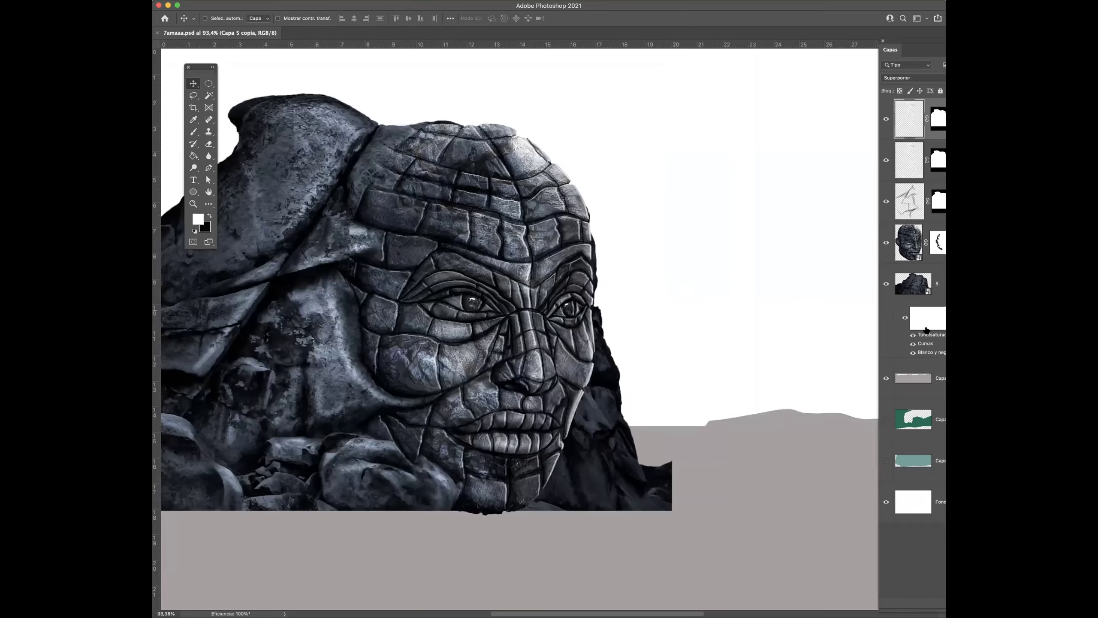
pyautogui.press('Tab')
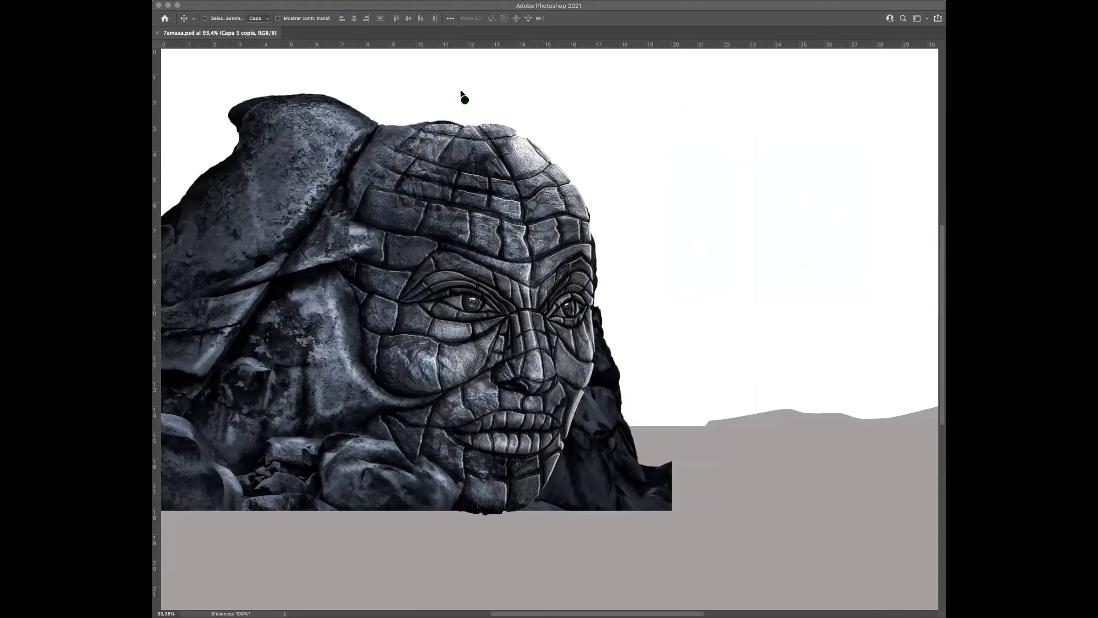
pyautogui.moveTo(440, 93); pyautogui.dragTo(440, 93)
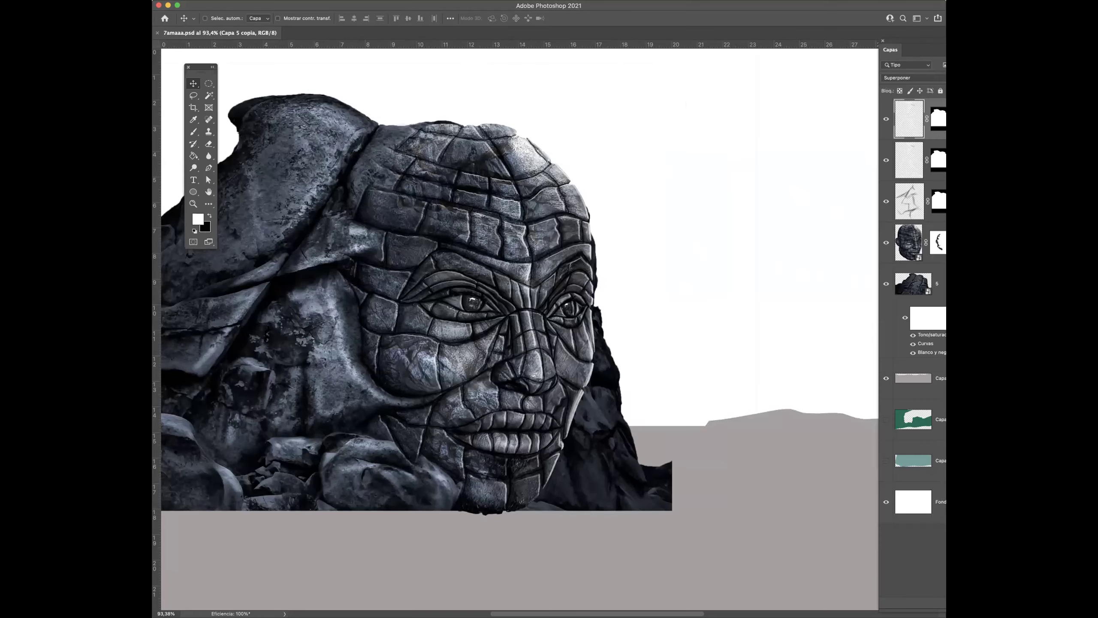
# Switch to the open landscape photo with layered rocks under a blue sky and show the panels
pyautogui.press('super+Tab')
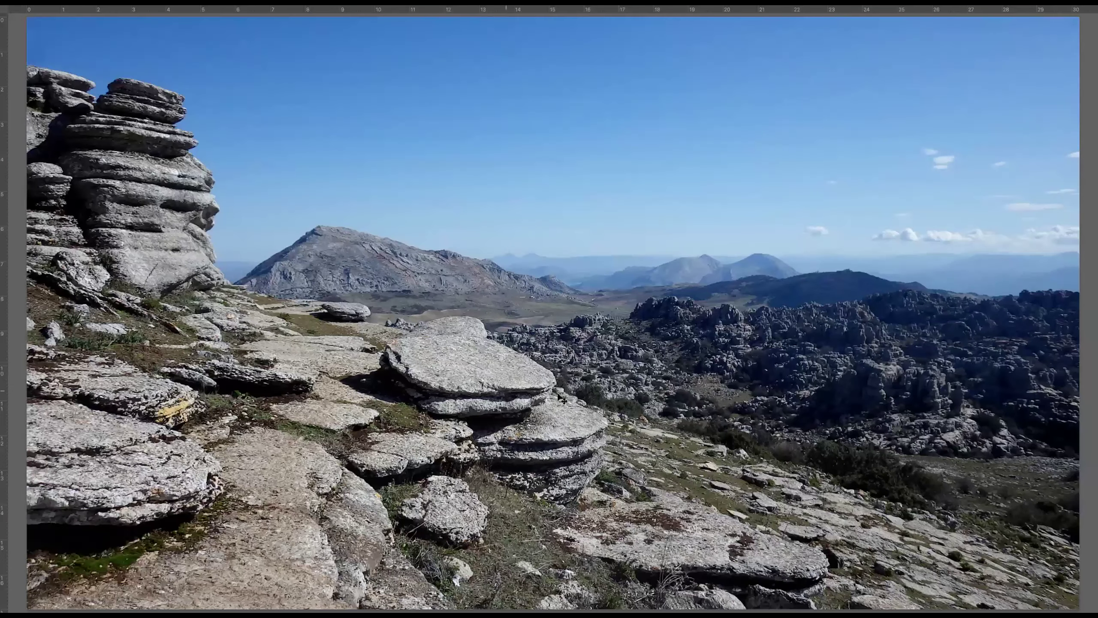
pyautogui.hotkey('ctrl', '-')
pyautogui.hotkey('ctrl', '-')
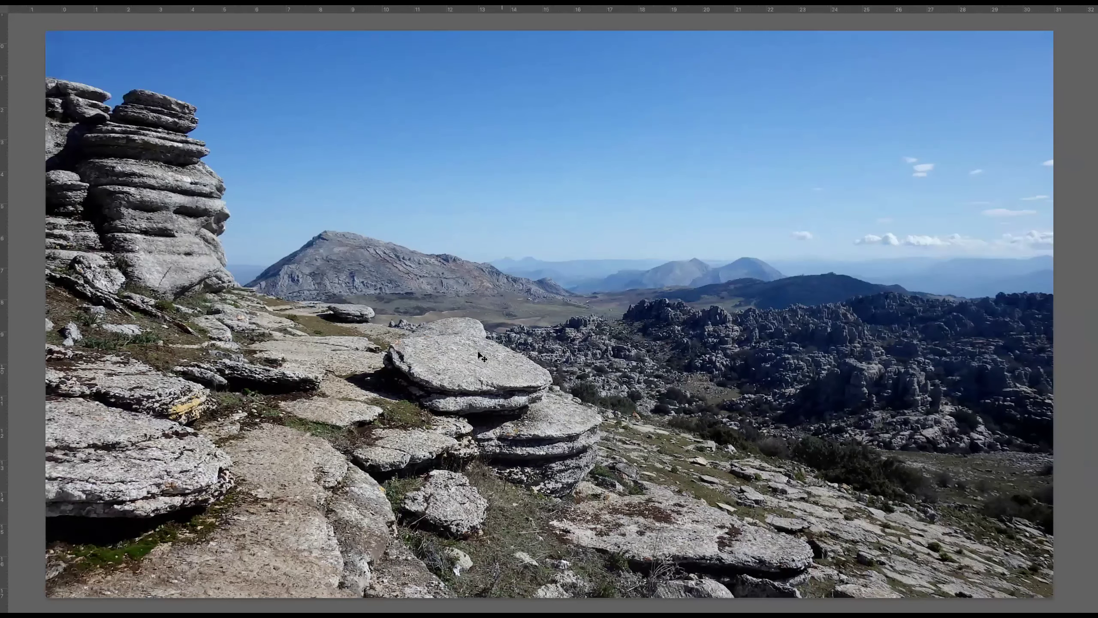
pyautogui.press('Tab')
pyautogui.moveTo(605, 389); pyautogui.dragTo(440, 362)
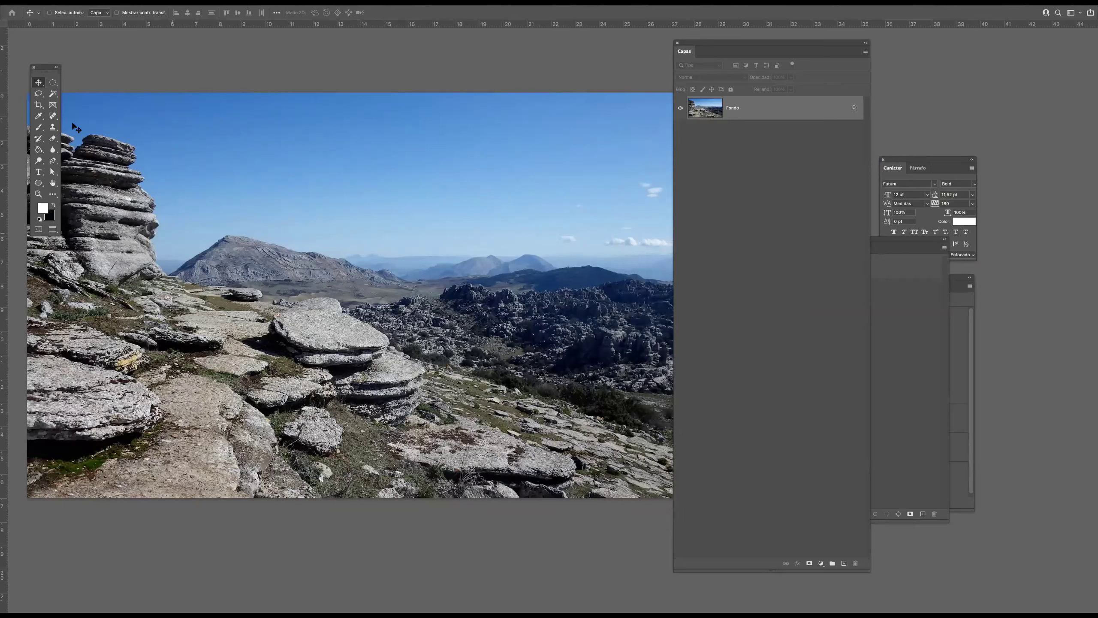
# On a new layer, paint straight red guide lines descending diagonally along the rocky slope to show its perspective
pyautogui.click(39, 127)
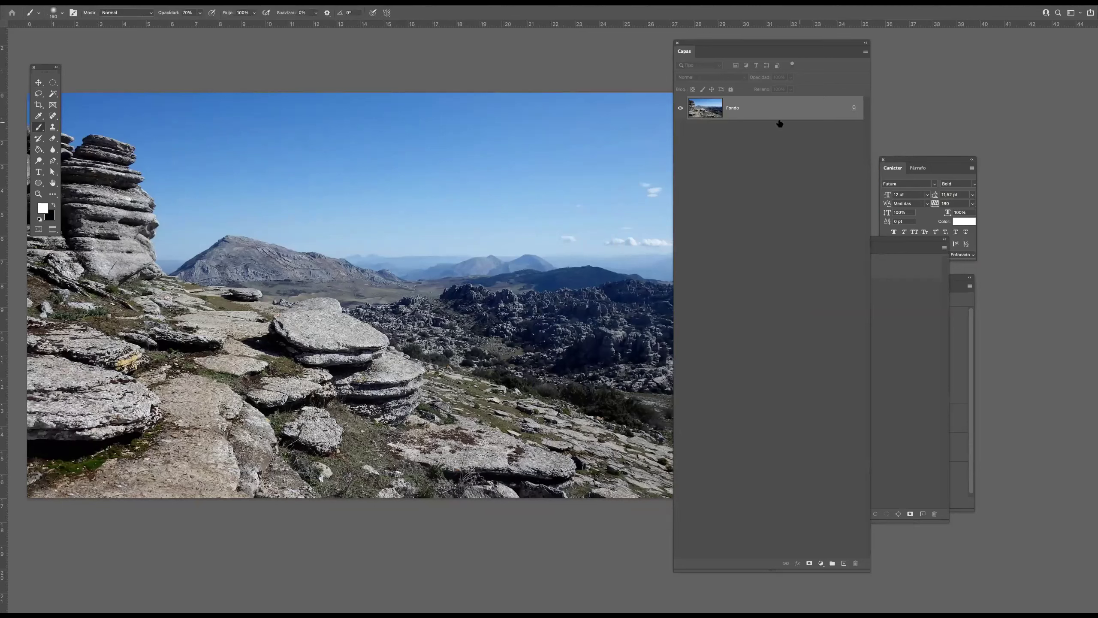
pyautogui.click(843, 563)
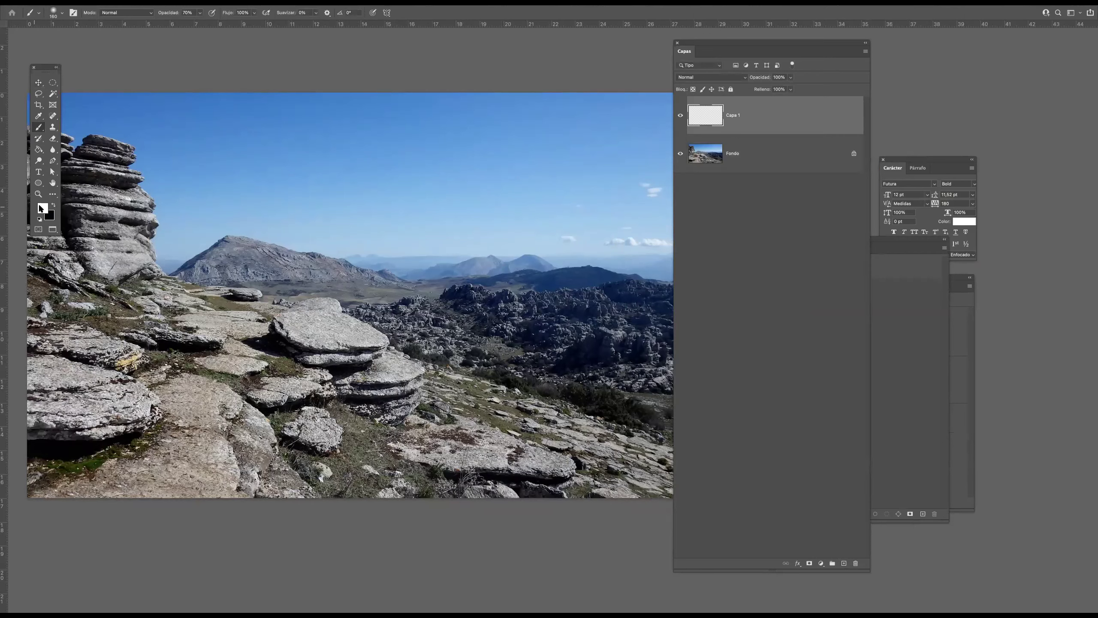
pyautogui.click(41, 208)
pyautogui.click(579, 275)
pyautogui.click(717, 254)
pyautogui.moveTo(255, 402); pyautogui.dragTo(239, 405)
pyautogui.moveTo(427, 525)
pyautogui.mouseDown()
pyautogui.moveTo(334, 477)
pyautogui.moveTo(110, 307)
pyautogui.mouseUp()
pyautogui.moveTo(184, 280); pyautogui.dragTo(608, 467)
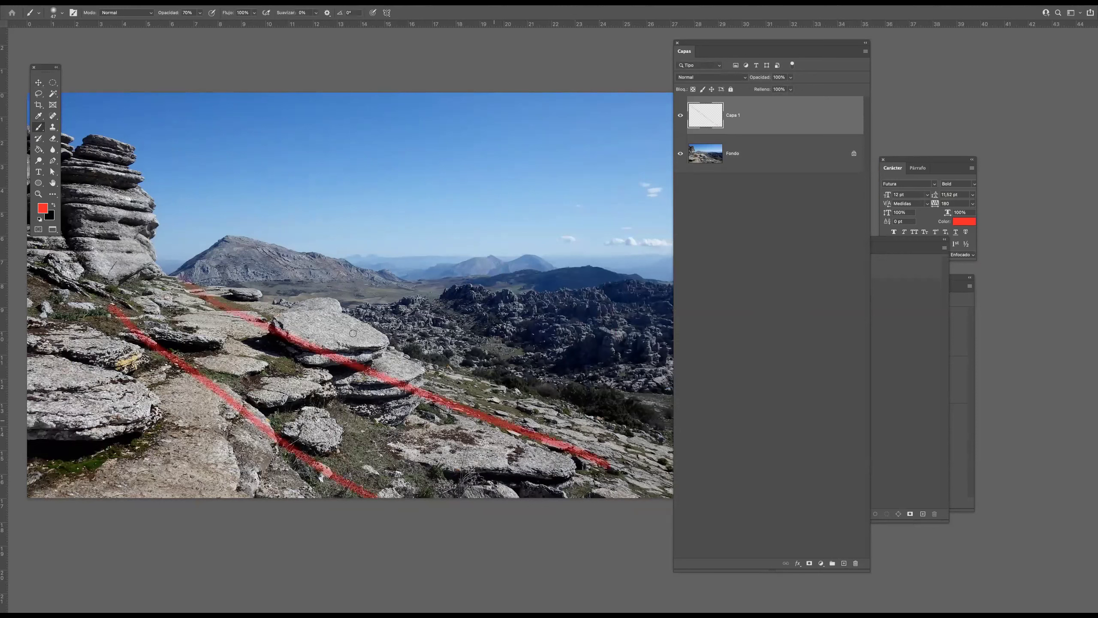
pyautogui.click(236, 284)
pyautogui.keyDown('shift'); pyautogui.click(646, 380); pyautogui.keyUp('shift')
pyautogui.moveTo(70, 323); pyautogui.dragTo(215, 497)
# Paint red guide lines across the foreground rocks, crossing the descending ones to form a perspective grid
pyautogui.moveTo(59, 448); pyautogui.dragTo(578, 393)
pyautogui.moveTo(17, 395); pyautogui.dragTo(388, 333)
pyautogui.moveTo(17, 337); pyautogui.dragTo(215, 289)
# Delete the layer holding the red perspective lines
pyautogui.scroll(-4, 408, 315)
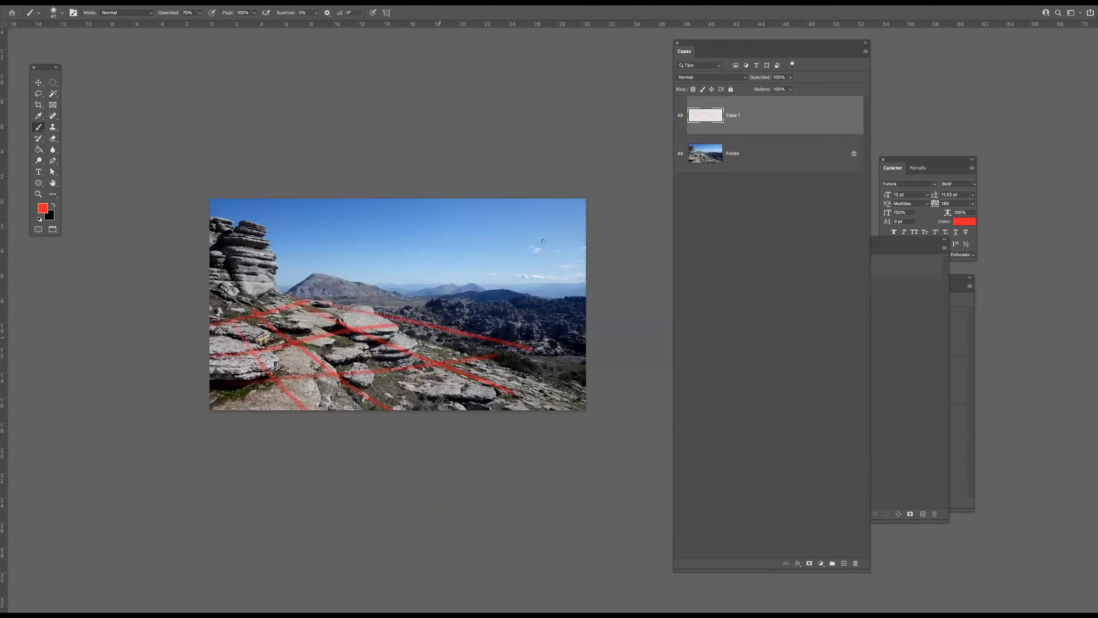
pyautogui.moveTo(748, 117); pyautogui.dragTo(858, 561)
pyautogui.moveTo(813, 527); pyautogui.dragTo(856, 562)
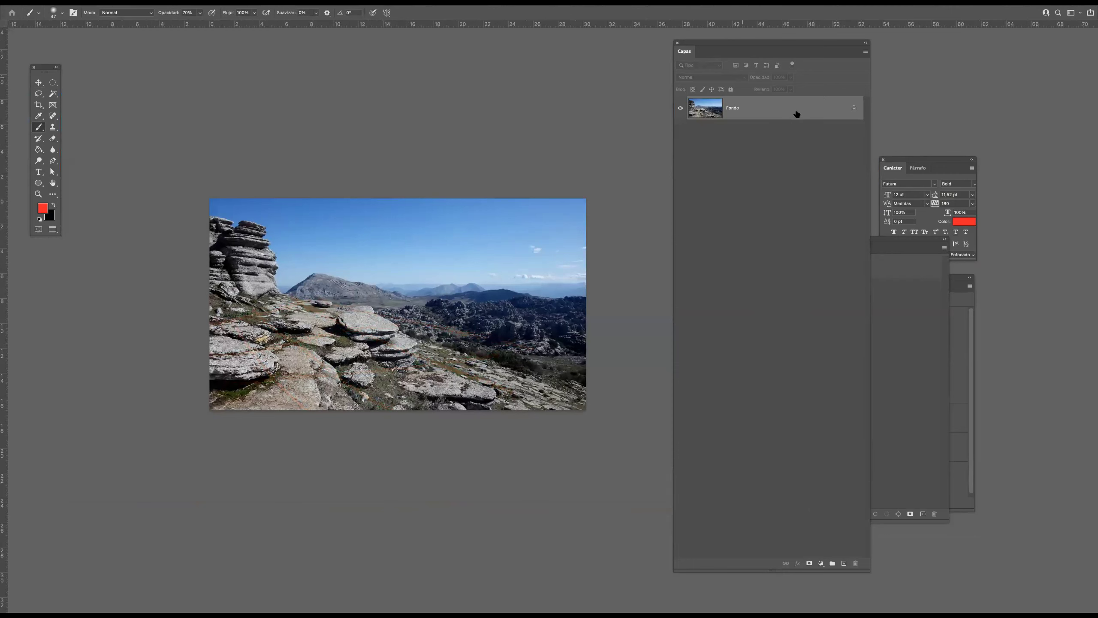
# Turn the saved path Trazado 1 around the foreground rocks into a selection and feather it by 2 pixels
pyautogui.click(907, 358)
pyautogui.click(805, 278)
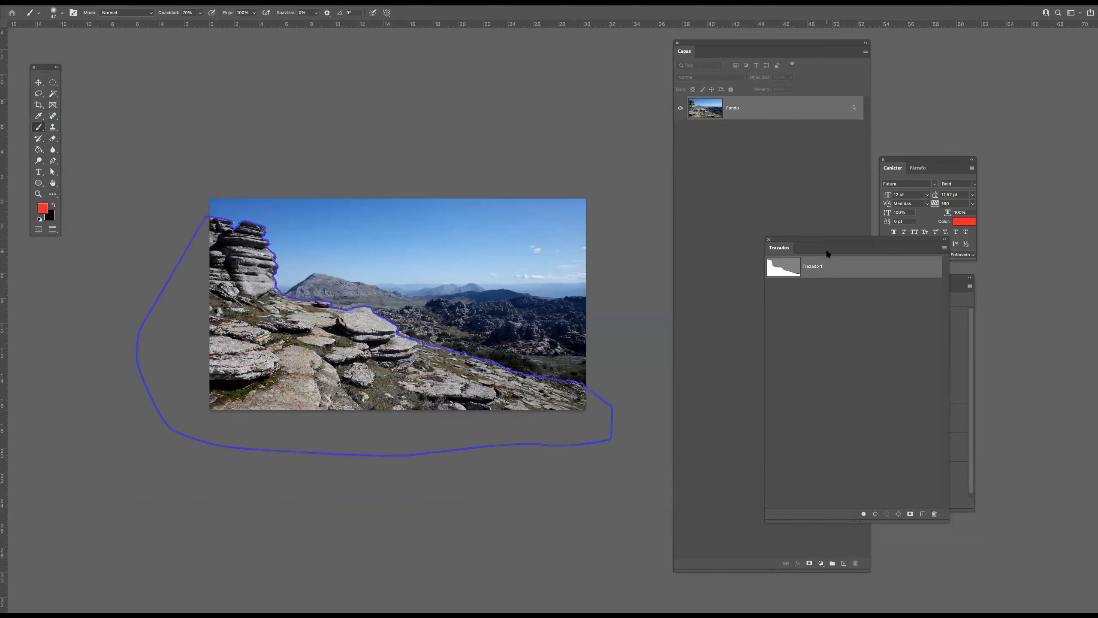
pyautogui.press('super+Return')
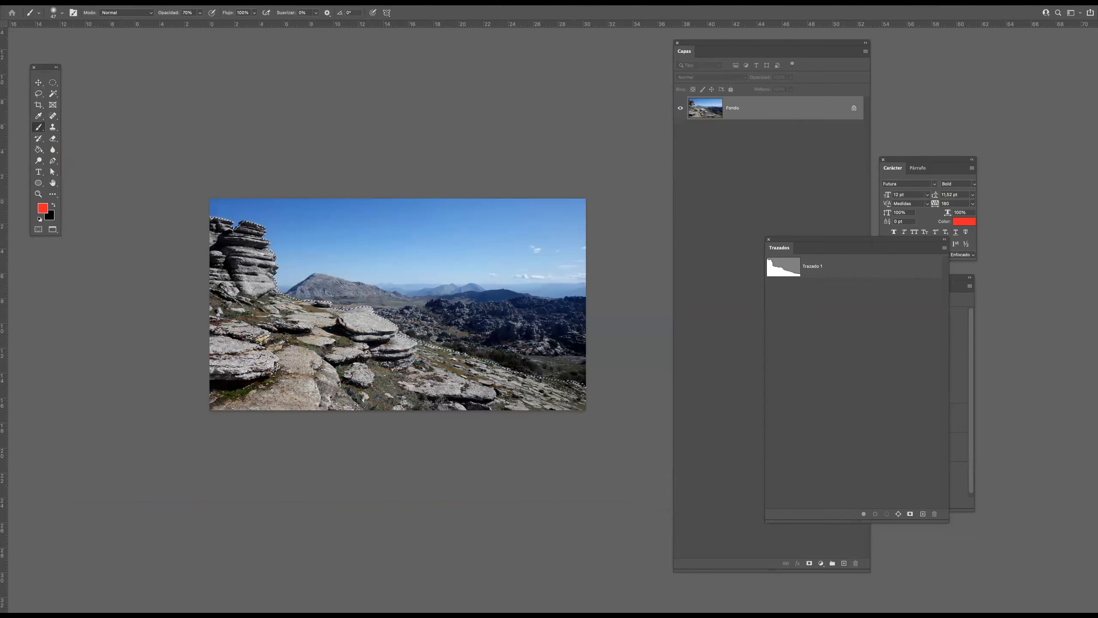
pyautogui.click(203, 2)
pyautogui.moveTo(224, 126)
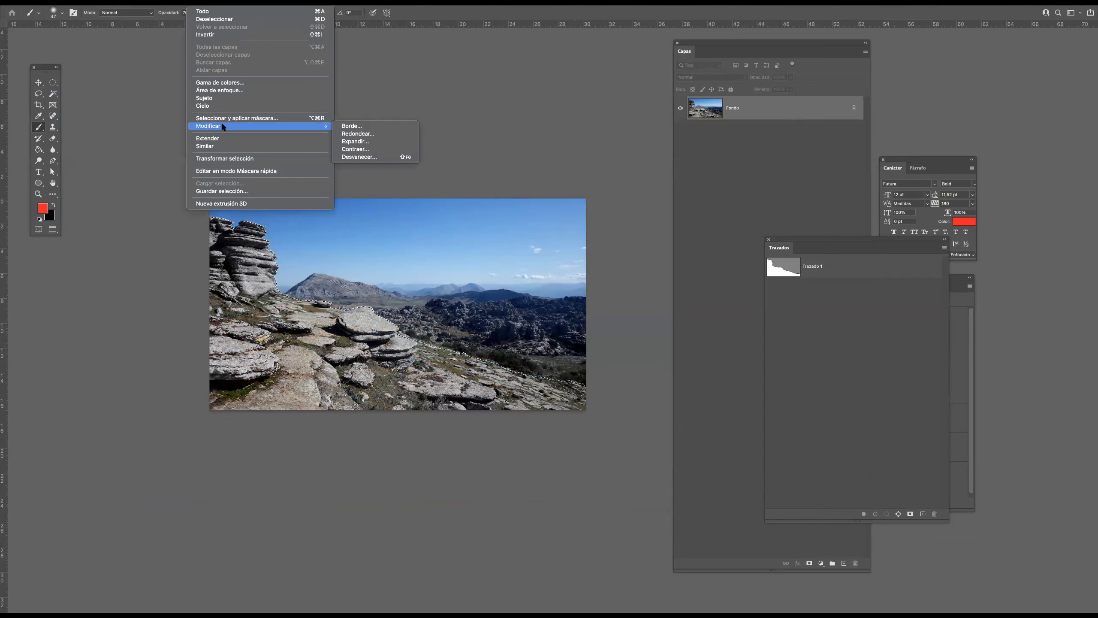
pyautogui.click(370, 160)
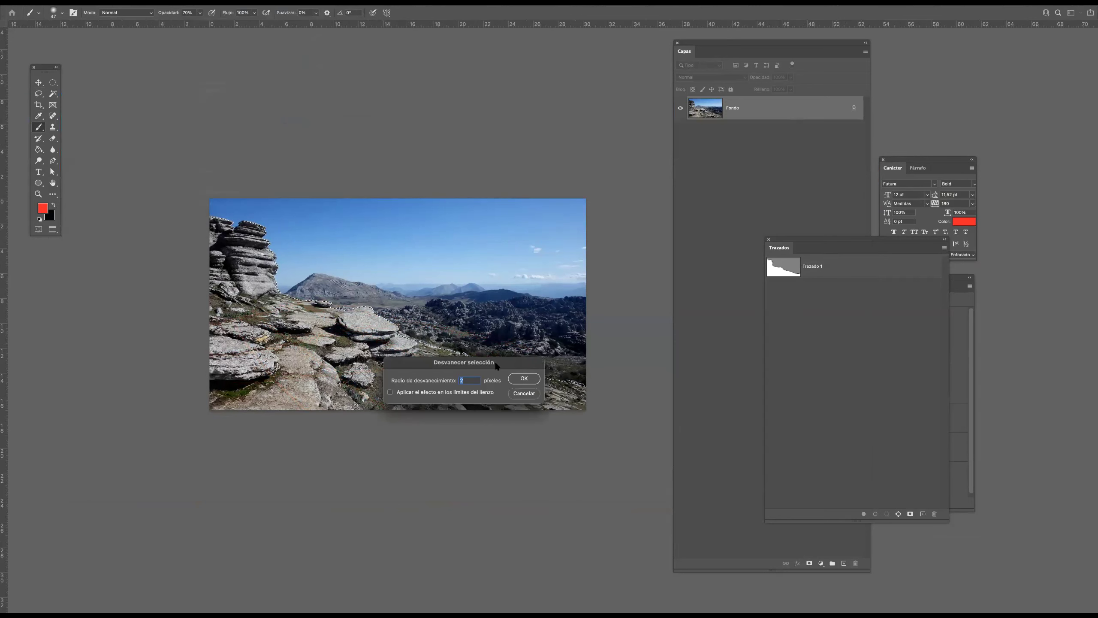
pyautogui.click(524, 379)
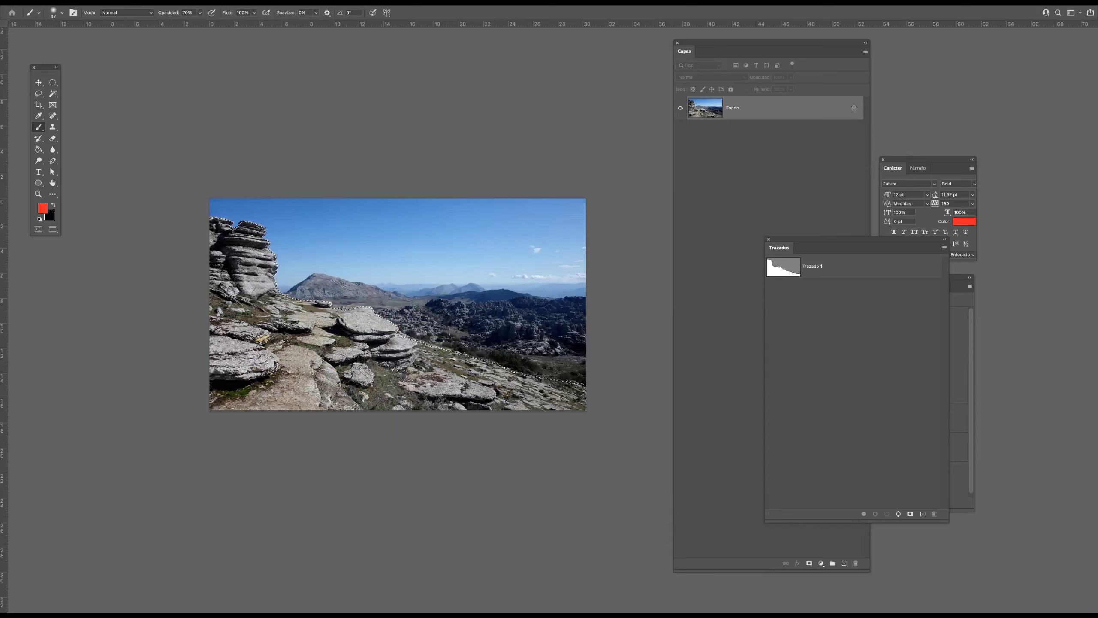
# Bring the selected foreground rocks into the stone head composite, pasting them as a new layer above Capa 5 copia
pyautogui.click(327, 3)
pyautogui.click(329, 331)
pyautogui.click(776, 112)
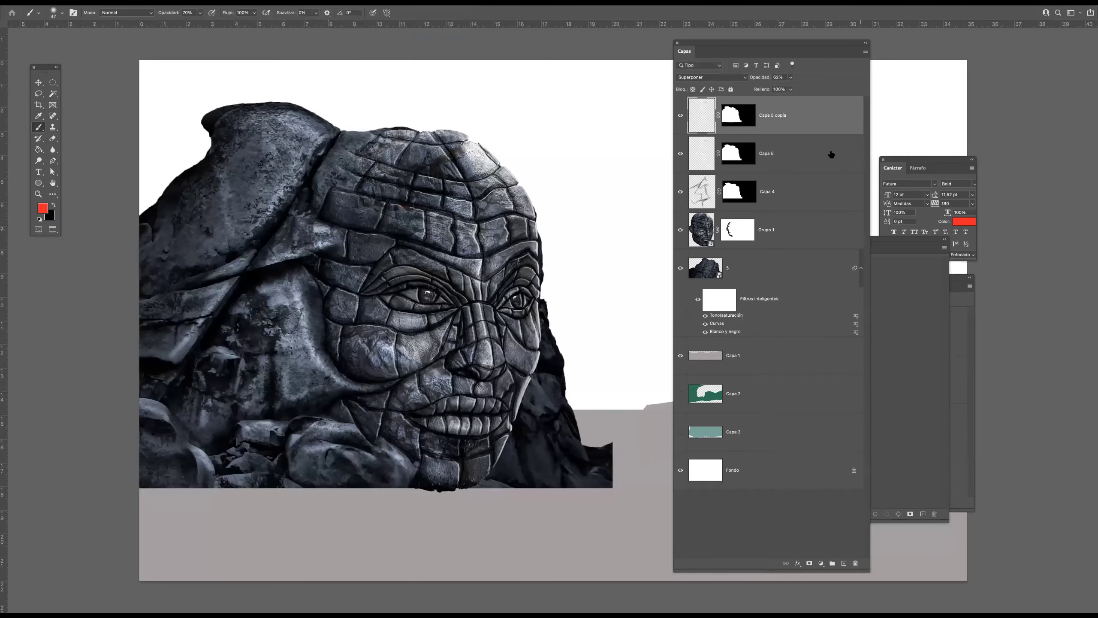
pyautogui.hotkey('ctrl', 'v')
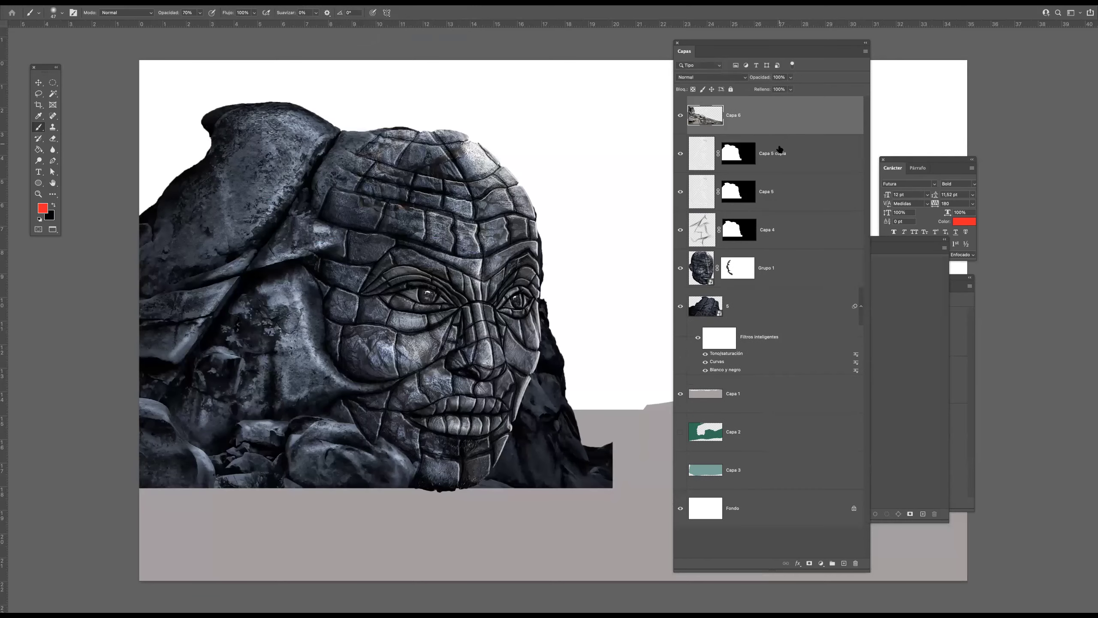
# Position the pasted foreground rocks along the canvas's lower left edge in front of the head and scale them down
pyautogui.press('v')
pyautogui.moveTo(476, 389)
pyautogui.mouseDown()
pyautogui.moveTo(400, 480)
pyautogui.moveTo(398, 448)
pyautogui.mouseUp()
pyautogui.scroll(-2, 408, 413)
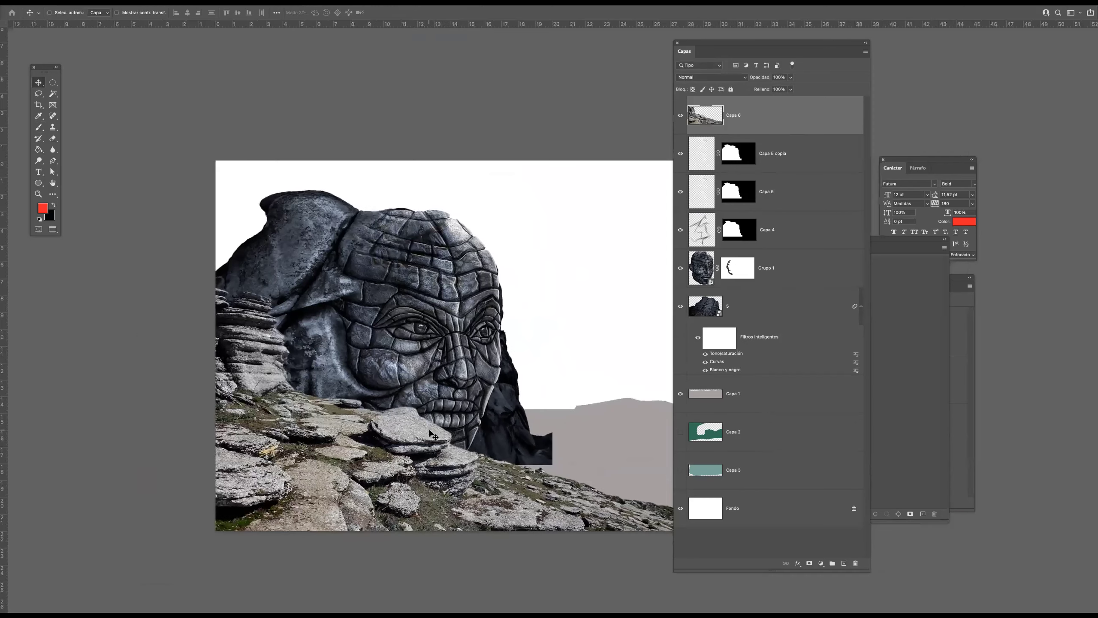
pyautogui.hotkey('ctrl', 't')
pyautogui.hscroll(3, 622, 275)
pyautogui.scroll(-2, 623, 275)
pyautogui.moveTo(625, 248); pyautogui.dragTo(494, 323)
pyautogui.moveTo(431, 440); pyautogui.dragTo(447, 428)
pyautogui.press('Return')
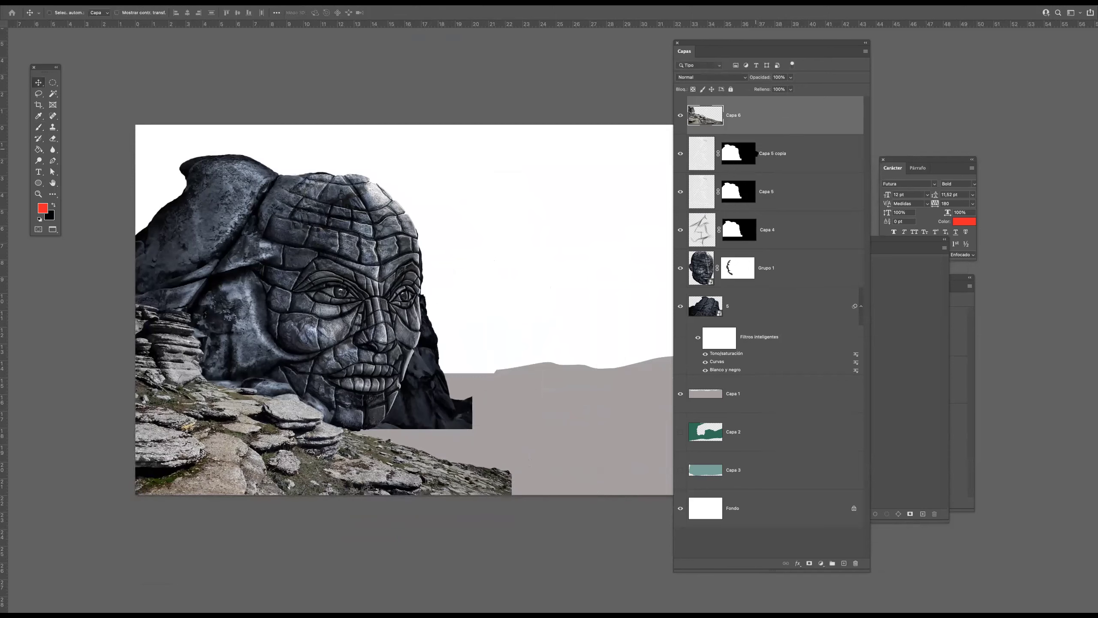
# Duplicate the rocks, move Capa 6 directly above Capa 1, then enlarge it and shift it right to extend the ground
pyautogui.press('super+j')
pyautogui.moveTo(756, 157); pyautogui.dragTo(739, 418)
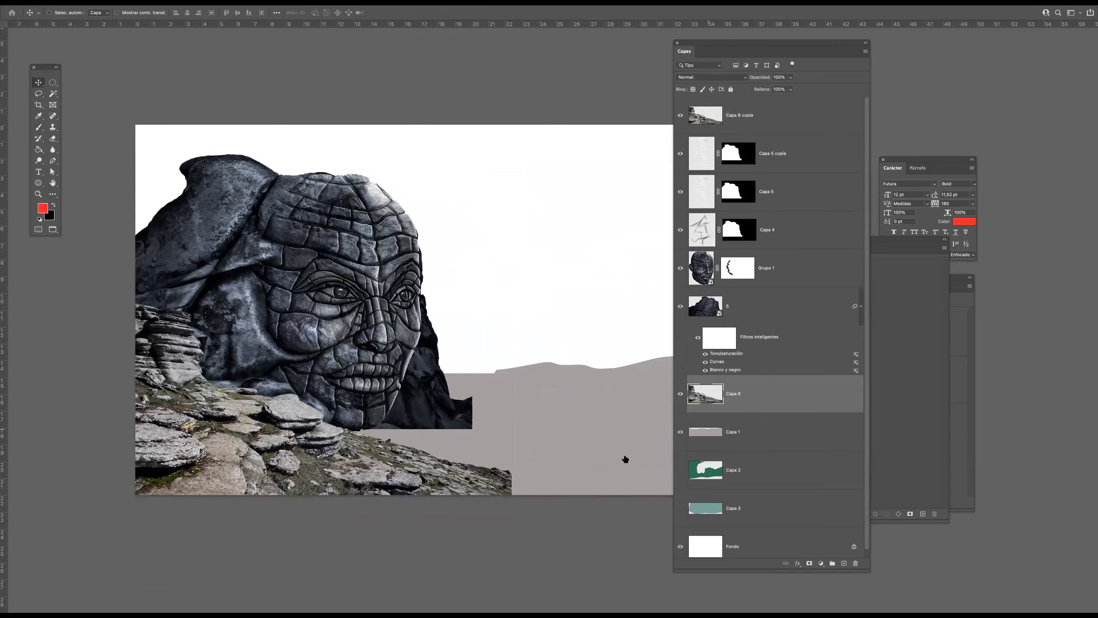
pyautogui.press('super+t')
pyautogui.moveTo(531, 286); pyautogui.dragTo(668, 191)
pyautogui.moveTo(477, 433); pyautogui.dragTo(540, 440)
pyautogui.press('Return')
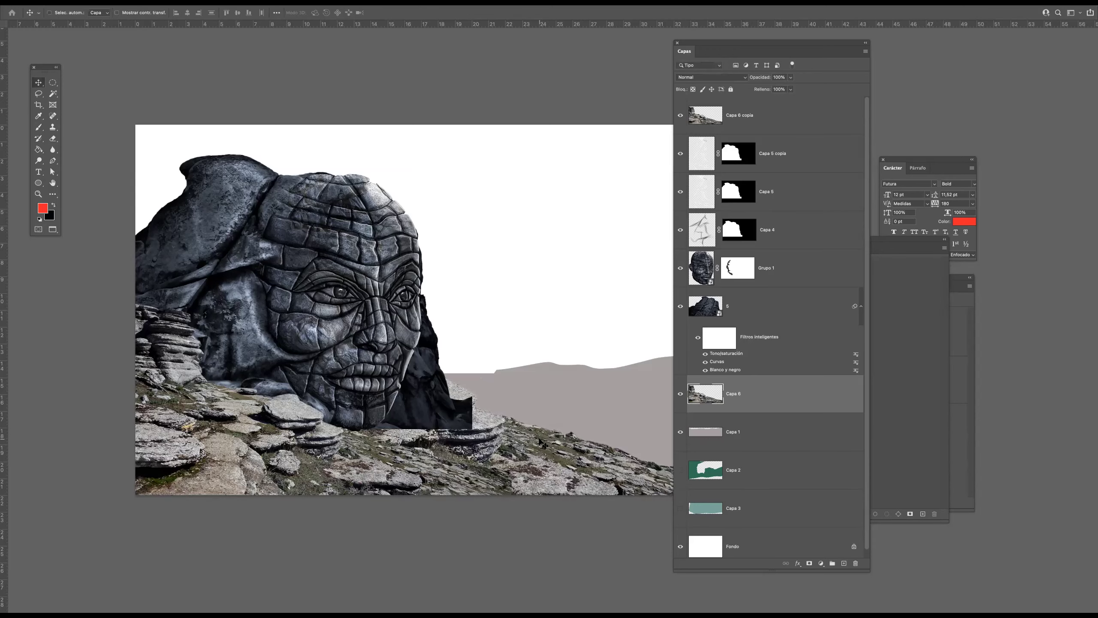
# Darken the midtones and shadows of the front rocks on Capa 6 copia with a Curves adjustment
pyautogui.moveTo(376, 426); pyautogui.dragTo(461, 459)
pyautogui.moveTo(255, 400); pyautogui.dragTo(422, 415)
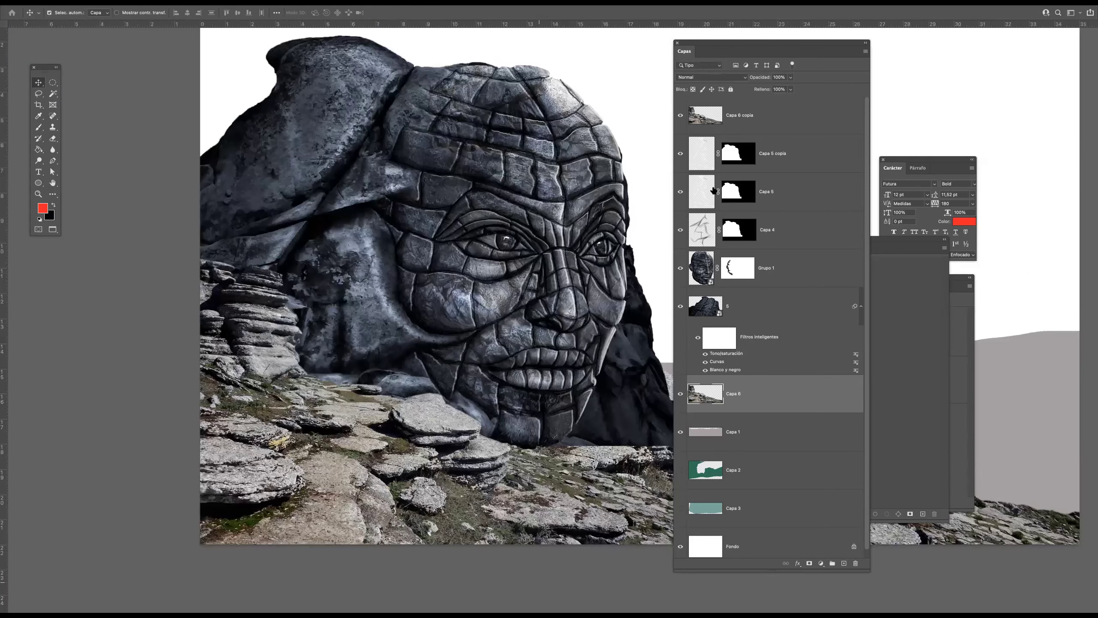
pyautogui.press('super+minus')
pyautogui.click(743, 115)
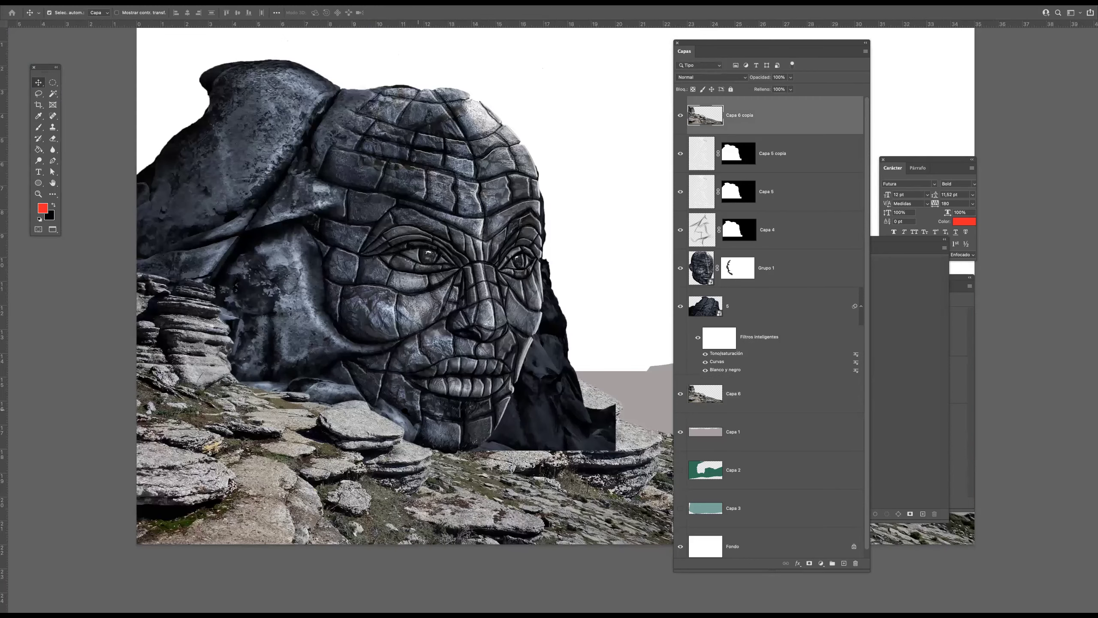
pyautogui.scroll(-3, 422, 407)
pyautogui.hotkey('ctrl', 'm')
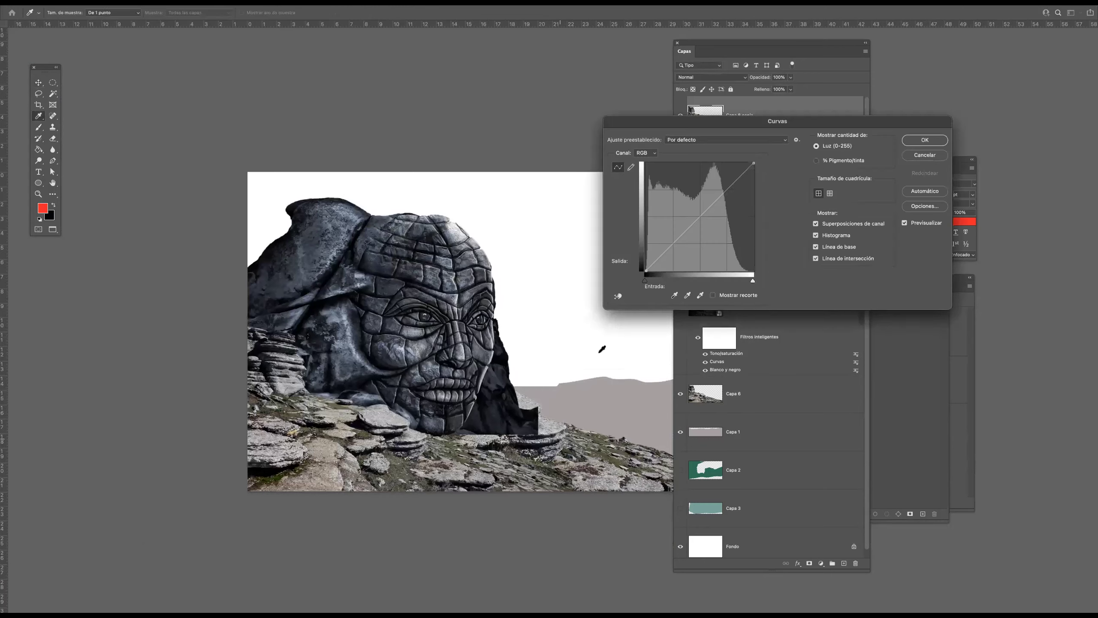
pyautogui.moveTo(730, 193)
pyautogui.mouseDown()
pyautogui.moveTo(732, 203)
pyautogui.moveTo(730, 191)
pyautogui.mouseUp()
pyautogui.click(670, 260)
pyautogui.moveTo(693, 231); pyautogui.dragTo(693, 233)
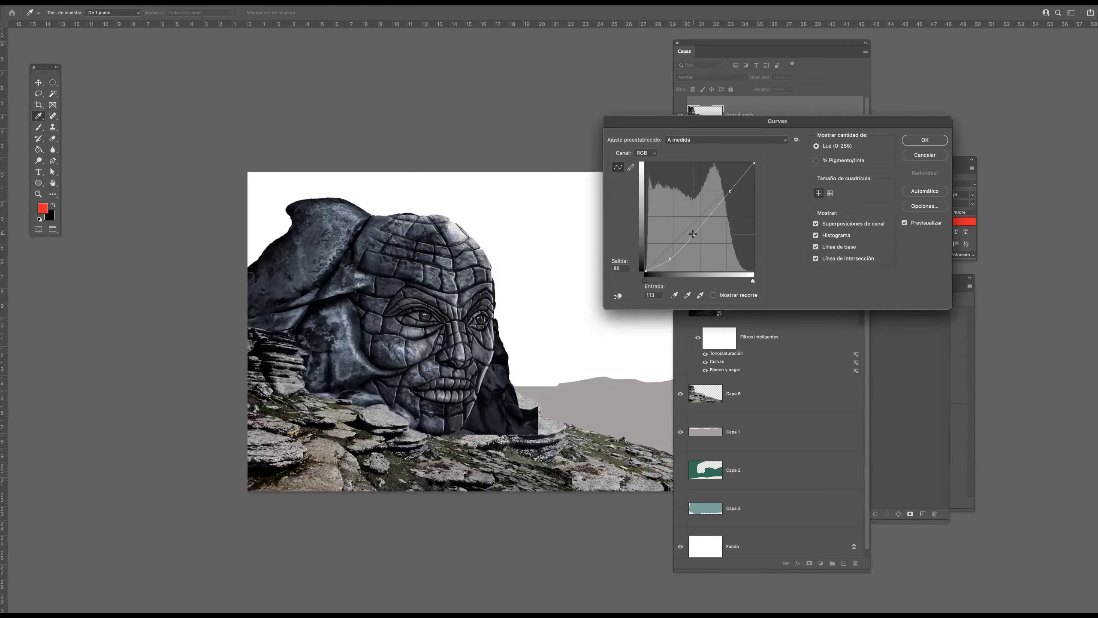
pyautogui.click(913, 142)
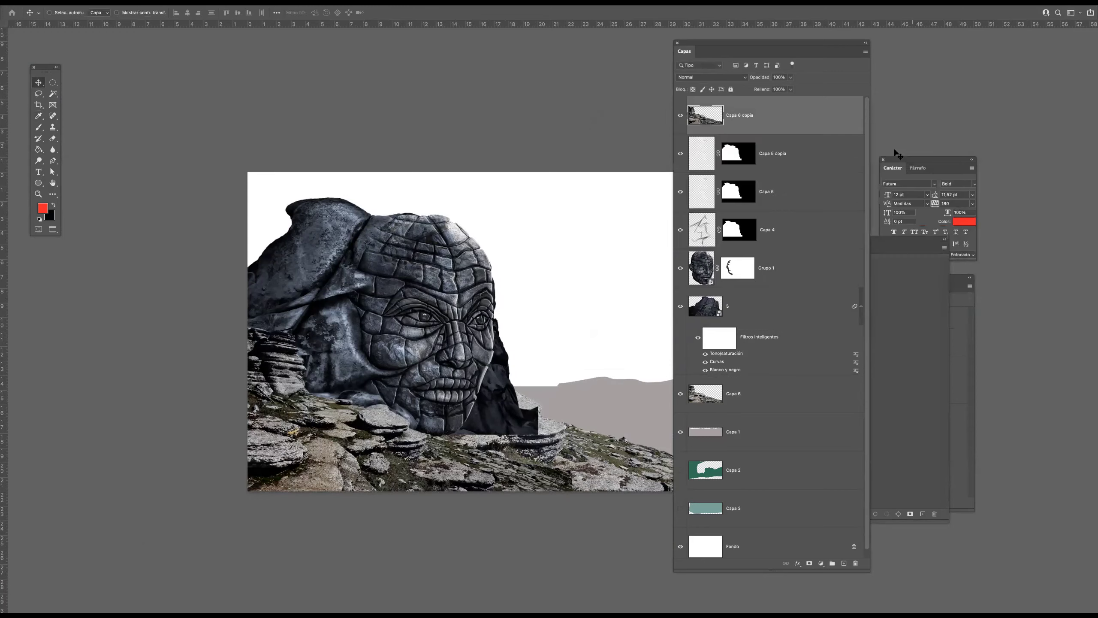
# Darken the rear rocks on Capa 6 with Curves to match the front rocks
pyautogui.moveTo(519, 443)
pyautogui.mouseDown()
pyautogui.moveTo(530, 443)
pyautogui.moveTo(522, 432)
pyautogui.mouseUp()
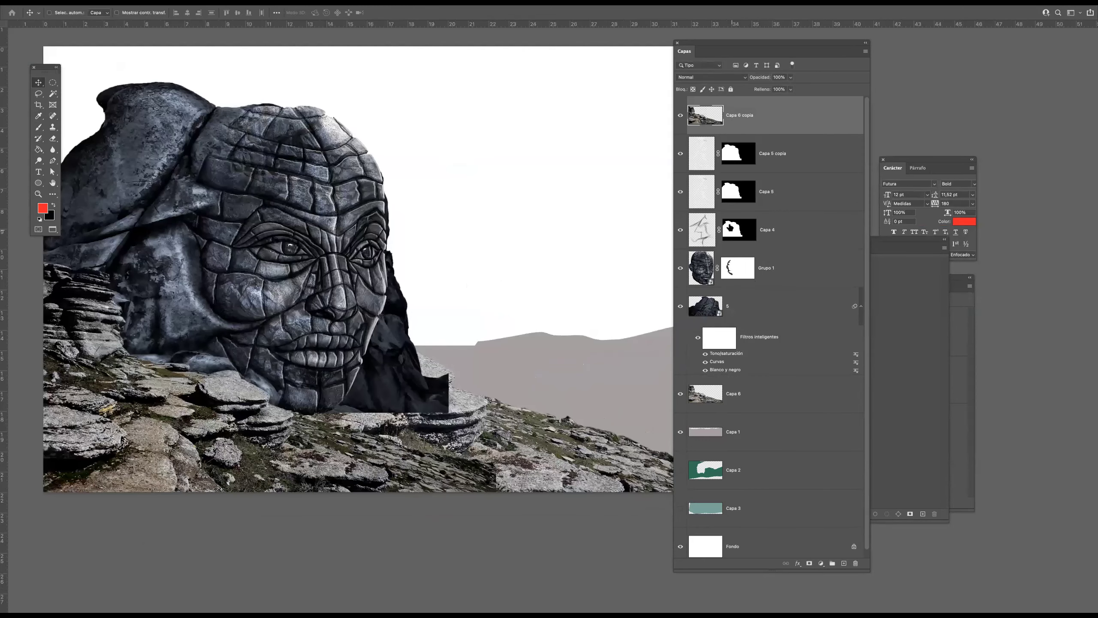
pyautogui.moveTo(729, 396); pyautogui.dragTo(770, 372)
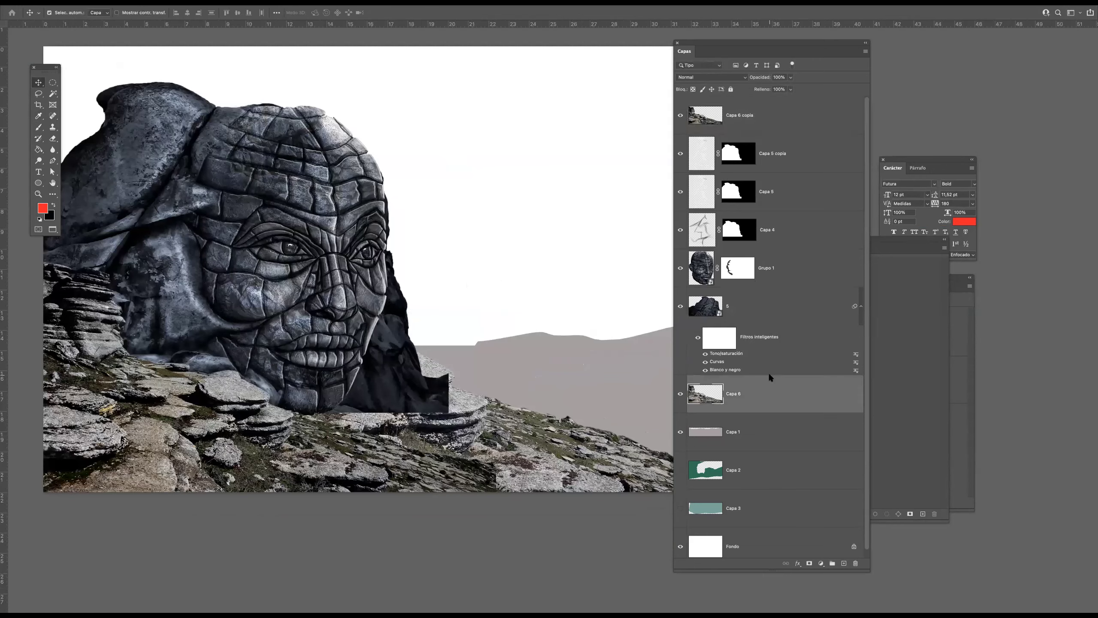
pyautogui.hotkey('ctrl', 'm')
pyautogui.click(924, 141)
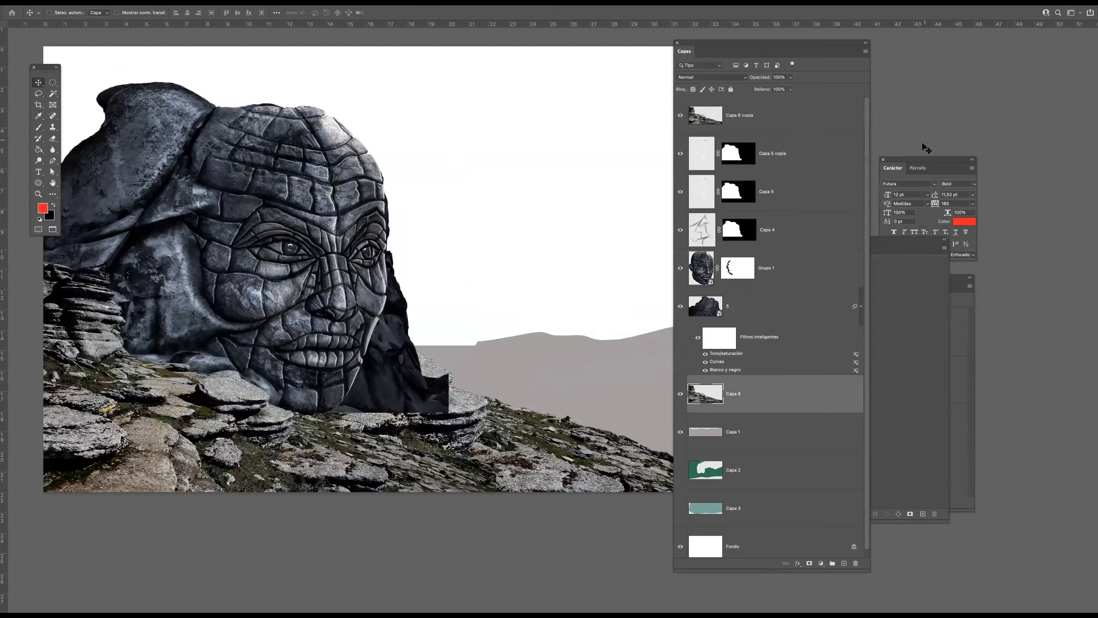
# Check the seam between the two rock layers by toggling Capa 6 copia, and add a layer mask to that layer
pyautogui.moveTo(487, 491); pyautogui.dragTo(530, 483)
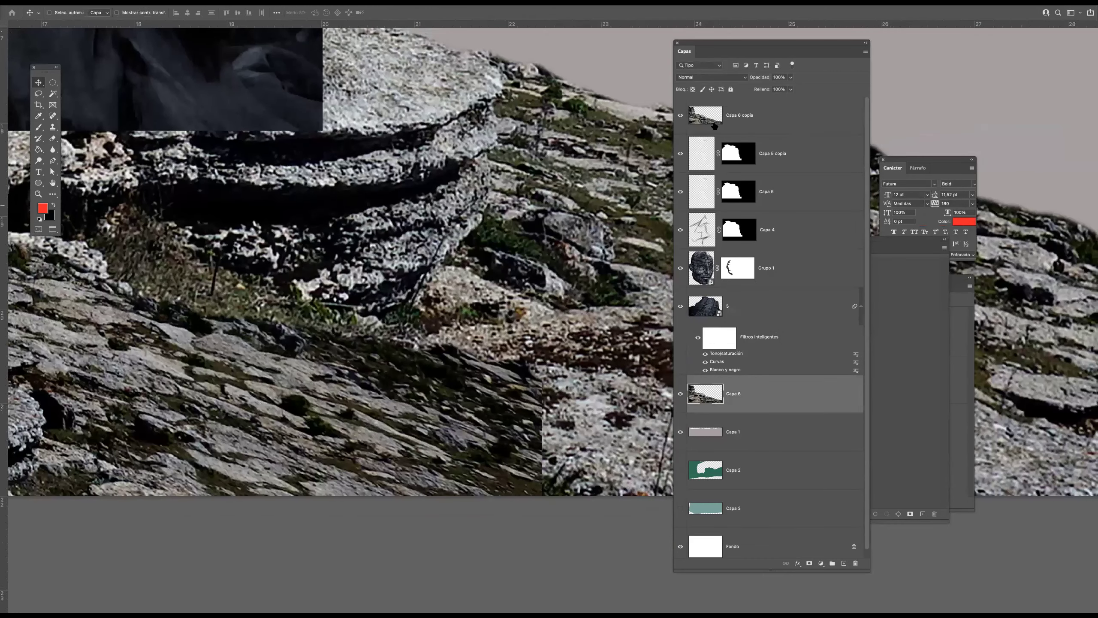
pyautogui.click(681, 115)
pyautogui.click(680, 115)
pyautogui.click(680, 115)
pyautogui.hotkey('ctrl', 'z')
pyautogui.hotkey('alt', '.')
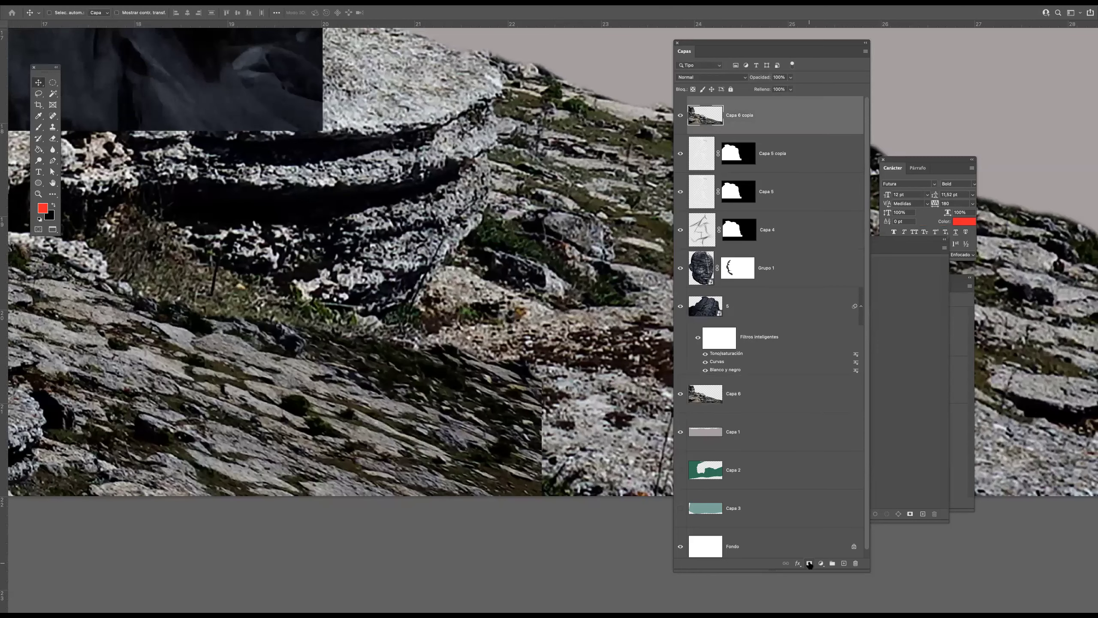
pyautogui.click(809, 564)
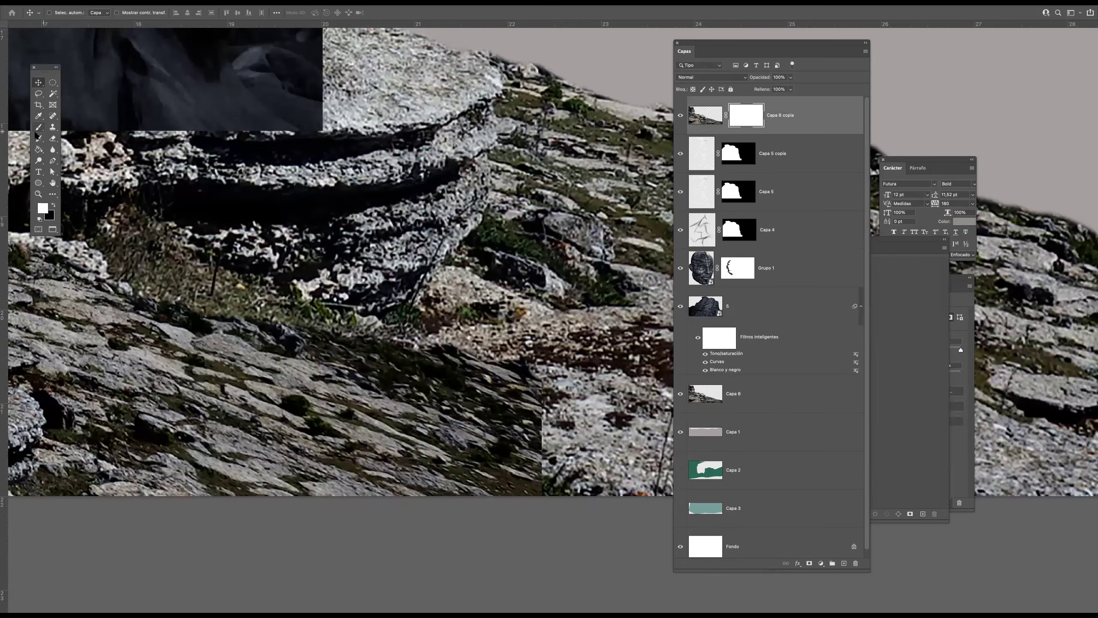
# Paint black on the Capa 6 copia mask with a Kyle splatter brush to dissolve the hard vertical edge between the rocks
pyautogui.click(39, 126)
pyautogui.click(61, 13)
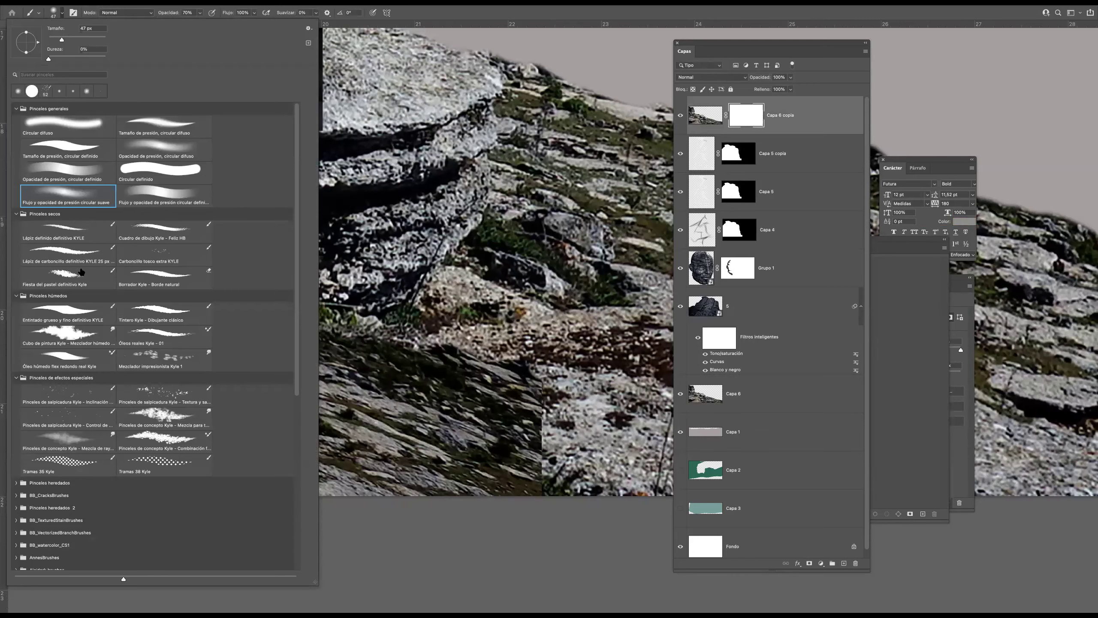
pyautogui.click(73, 395)
pyautogui.click(747, 122)
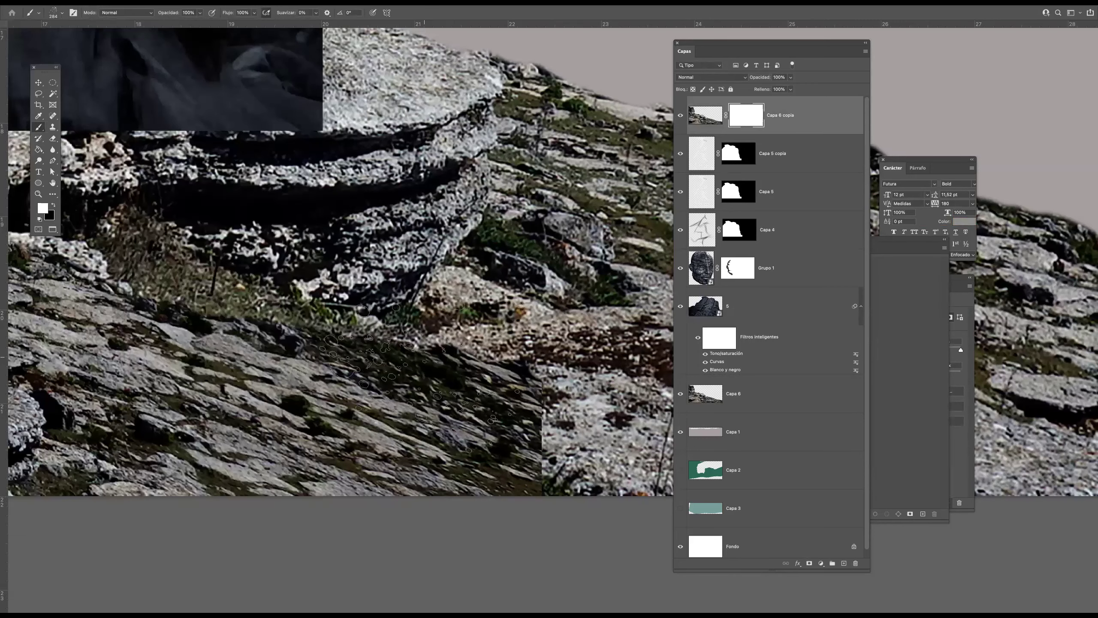
pyautogui.moveTo(420, 376); pyautogui.dragTo(221, 329)
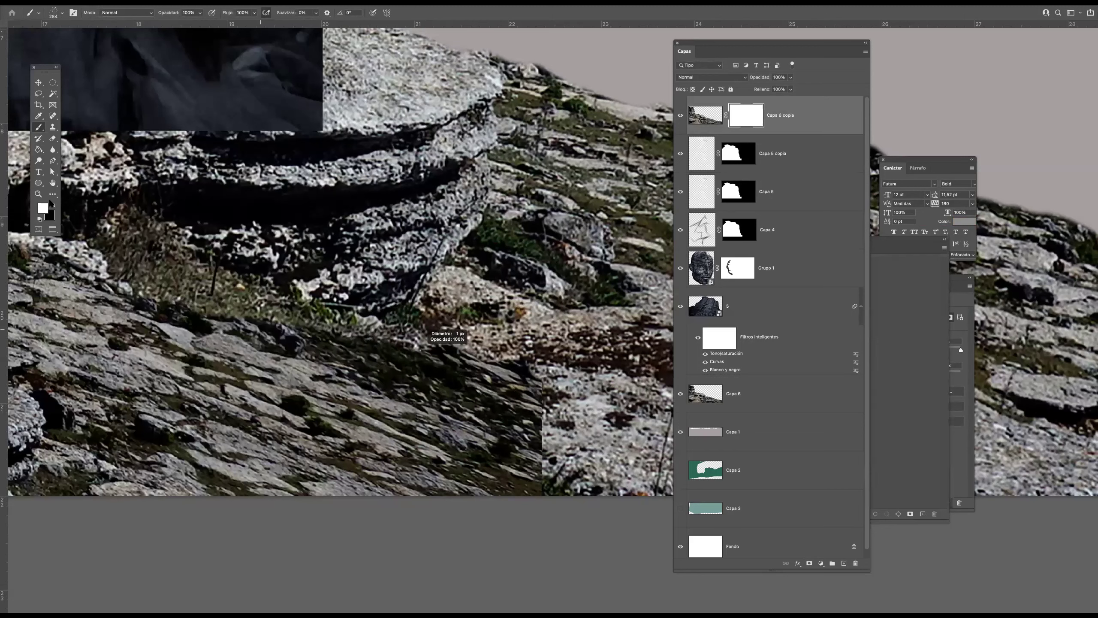
pyautogui.click(52, 205)
pyautogui.moveTo(547, 448)
pyautogui.mouseDown()
pyautogui.moveTo(536, 471)
pyautogui.moveTo(501, 389)
pyautogui.moveTo(468, 389)
pyautogui.moveTo(410, 359)
pyautogui.mouseUp()
pyautogui.moveTo(359, 334)
pyautogui.mouseDown()
pyautogui.moveTo(476, 433)
pyautogui.moveTo(519, 367)
pyautogui.moveTo(562, 411)
pyautogui.moveTo(476, 435)
pyautogui.moveTo(264, 320)
pyautogui.moveTo(250, 333)
pyautogui.moveTo(312, 364)
pyautogui.moveTo(316, 387)
pyautogui.moveTo(541, 504)
pyautogui.moveTo(451, 473)
pyautogui.mouseUp()
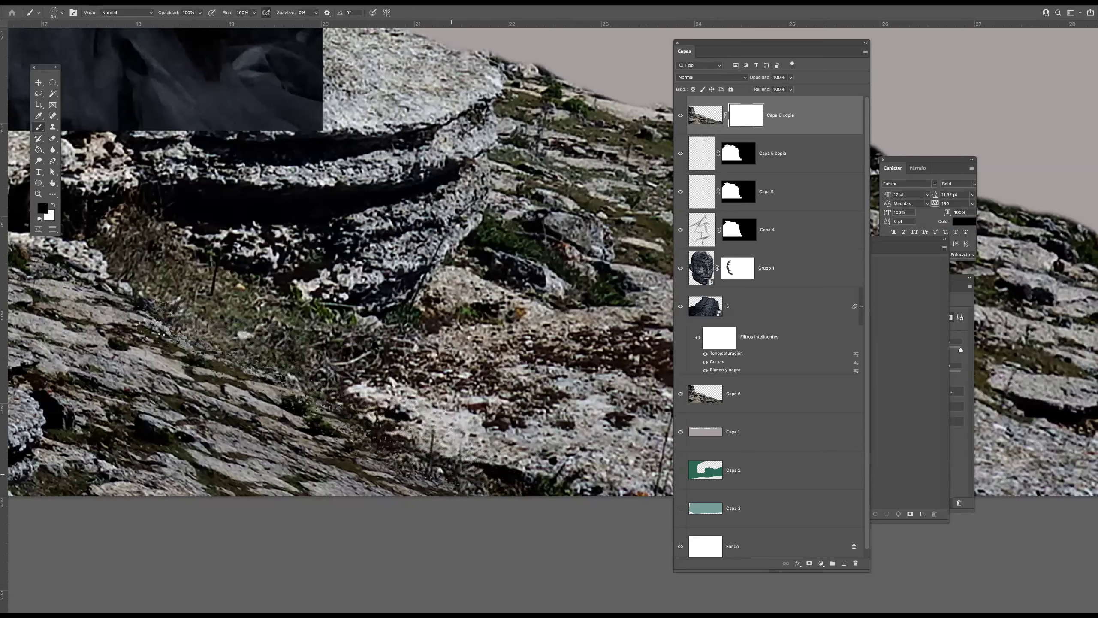
# Continue masking Capa 6 copia with a smaller brush along the rest of the seam below the stone head
pyautogui.press('super+minus')
pyautogui.press('super+minus')
pyautogui.keyDown('alt'); pyautogui.scroll(2, 407, 344); pyautogui.keyUp('alt')
pyautogui.press('[')
pyautogui.moveTo(430, 347)
pyautogui.mouseDown()
pyautogui.moveTo(229, 281)
pyautogui.moveTo(227, 291)
pyautogui.moveTo(203, 284)
pyautogui.moveTo(294, 322)
pyautogui.moveTo(303, 338)
pyautogui.moveTo(201, 315)
pyautogui.moveTo(178, 334)
pyautogui.moveTo(186, 305)
pyautogui.moveTo(156, 320)
pyautogui.moveTo(138, 307)
pyautogui.moveTo(93, 319)
pyautogui.moveTo(116, 328)
pyautogui.moveTo(84, 305)
pyautogui.moveTo(113, 313)
pyautogui.moveTo(418, 282)
pyautogui.mouseUp()
pyautogui.moveTo(383, 272); pyautogui.dragTo(246, 281)
pyautogui.moveTo(308, 266); pyautogui.dragTo(287, 298)
# Add a mask to layer 5 and paint out the dark rock's square lower right corner so the ground rocks cover it
pyautogui.moveTo(511, 249); pyautogui.dragTo(742, 310)
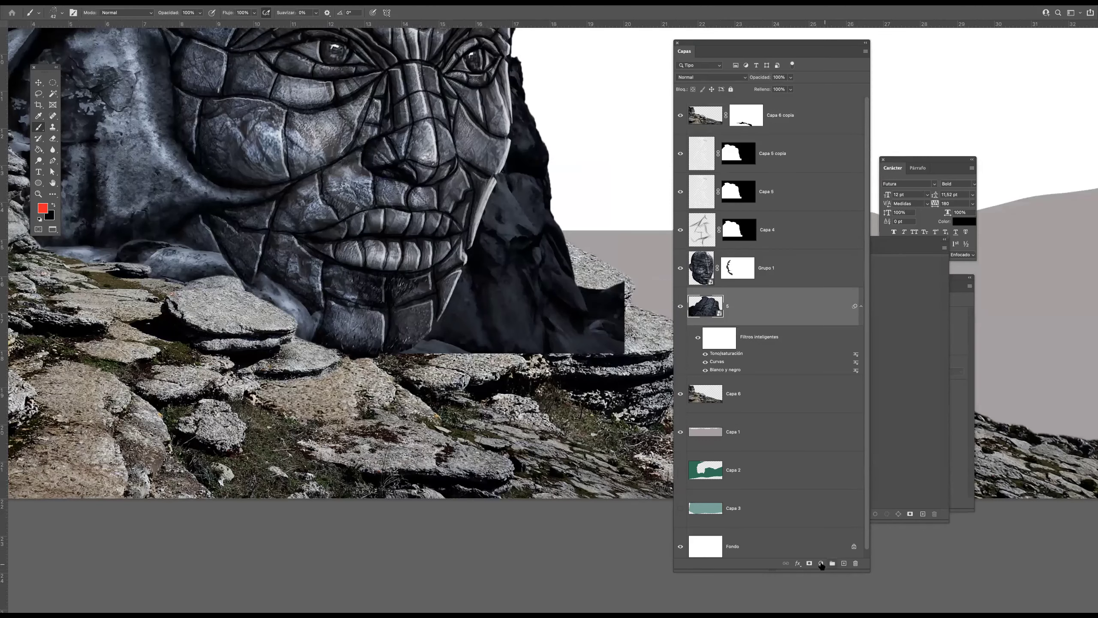
pyautogui.click(809, 563)
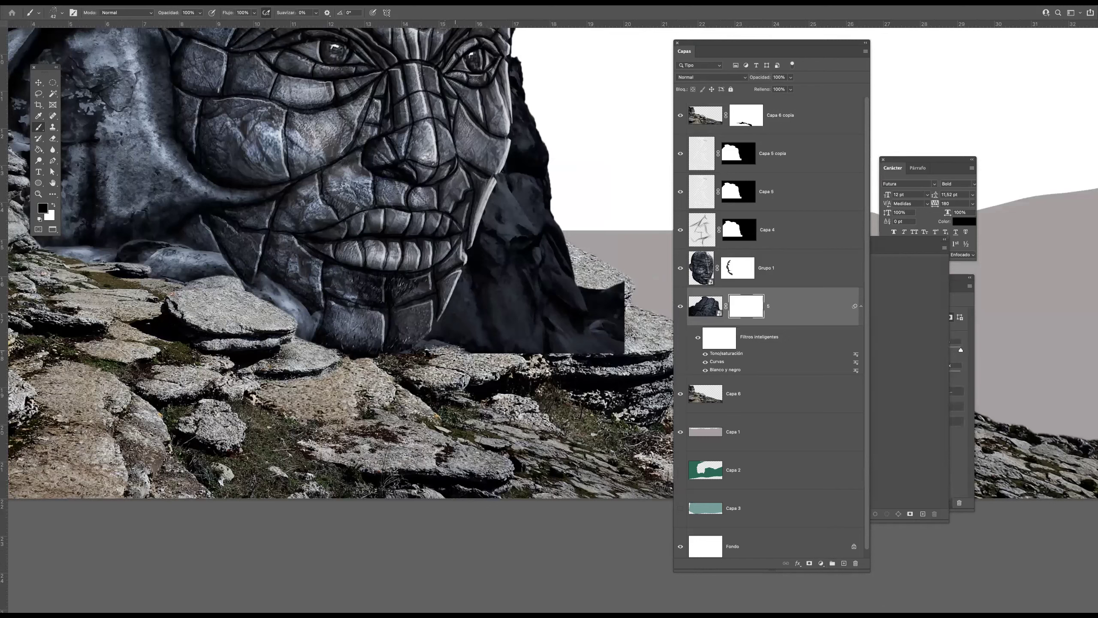
pyautogui.moveTo(450, 346)
pyautogui.mouseDown()
pyautogui.moveTo(547, 346)
pyautogui.moveTo(540, 340)
pyautogui.moveTo(562, 333)
pyautogui.moveTo(584, 349)
pyautogui.moveTo(597, 329)
pyautogui.moveTo(614, 335)
pyautogui.moveTo(584, 286)
pyautogui.moveTo(606, 310)
pyautogui.moveTo(568, 290)
pyautogui.moveTo(540, 315)
pyautogui.moveTo(624, 344)
pyautogui.mouseUp()
pyautogui.click(478, 280)
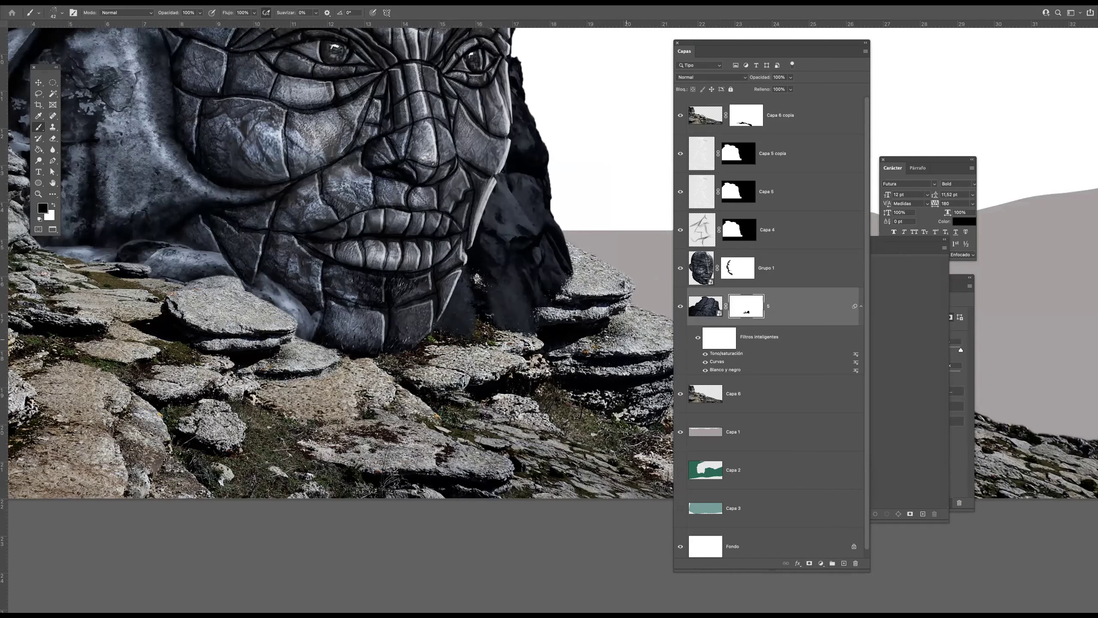
pyautogui.moveTo(530, 341)
pyautogui.mouseDown()
pyautogui.moveTo(520, 314)
pyautogui.moveTo(529, 321)
pyautogui.mouseUp()
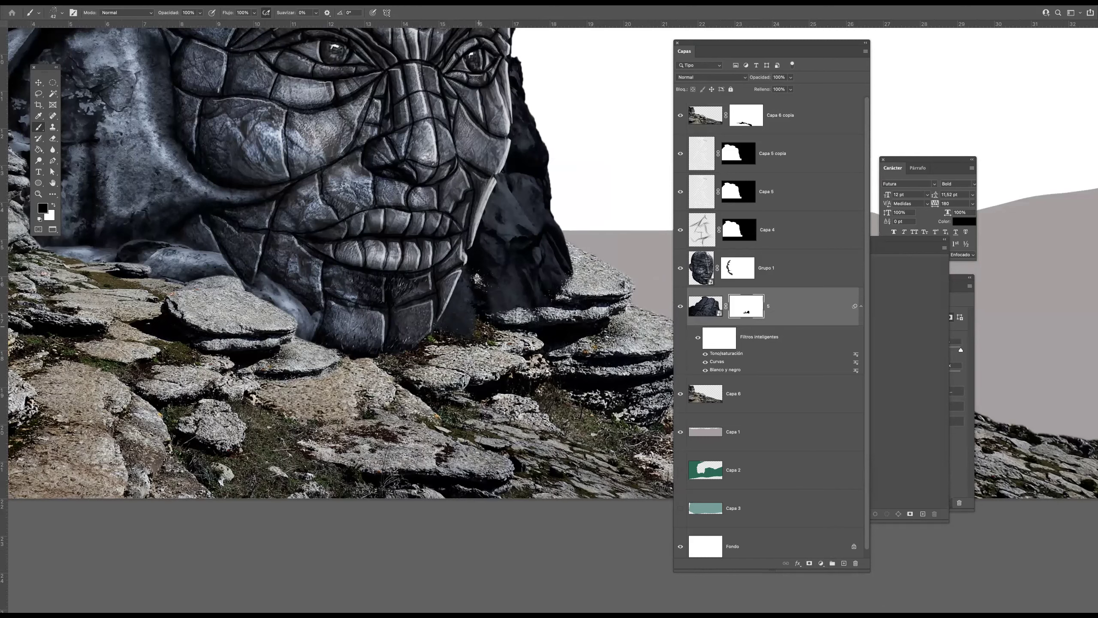
pyautogui.moveTo(434, 320); pyautogui.dragTo(419, 329)
pyautogui.moveTo(530, 279)
pyautogui.mouseDown()
pyautogui.moveTo(501, 281)
pyautogui.moveTo(512, 277)
pyautogui.mouseUp()
pyautogui.scroll(1, 511, 277)
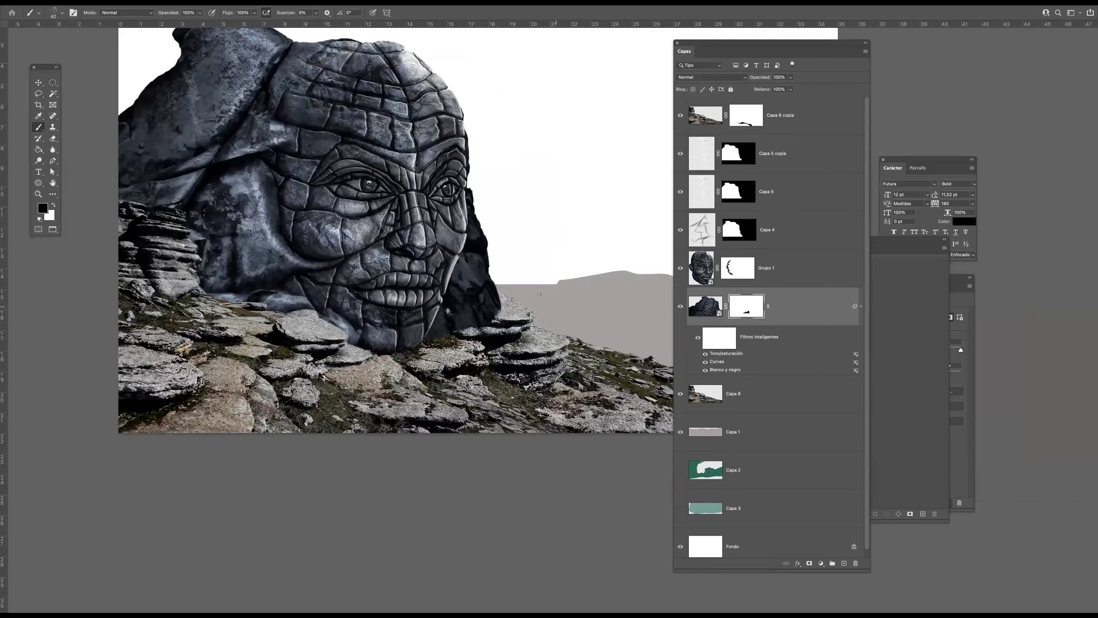
pyautogui.press('Tab')
pyautogui.moveTo(571, 302); pyautogui.dragTo(509, 262)
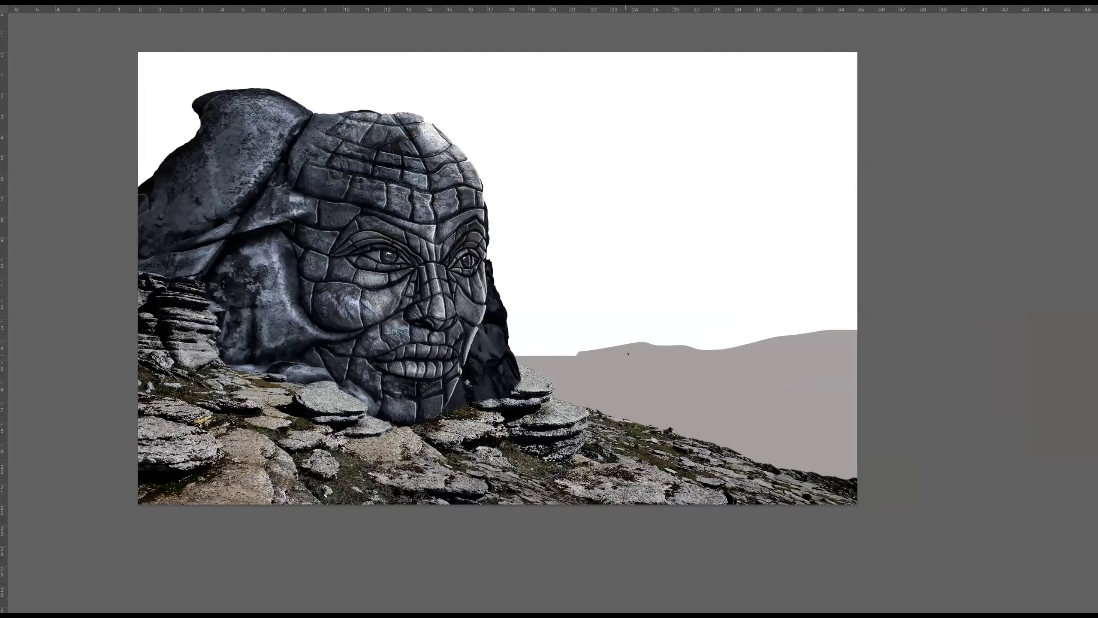
pyautogui.press('Tab')
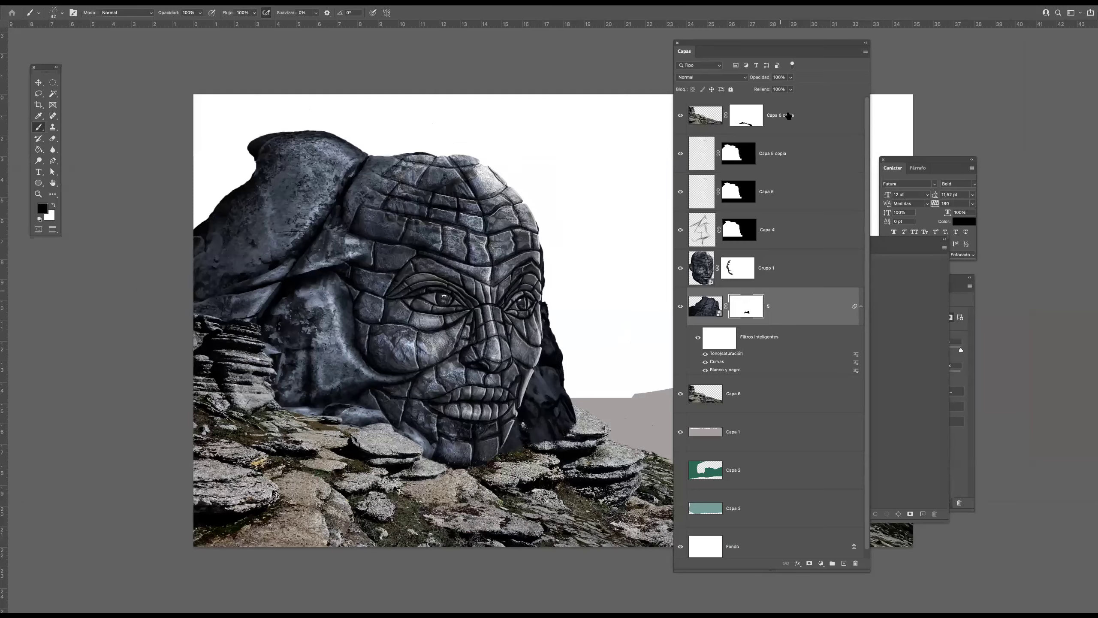
# Create a new layer above Capa 6 copia and sample a dark bluish grey from the rock around the head
pyautogui.click(795, 119)
pyautogui.click(843, 563)
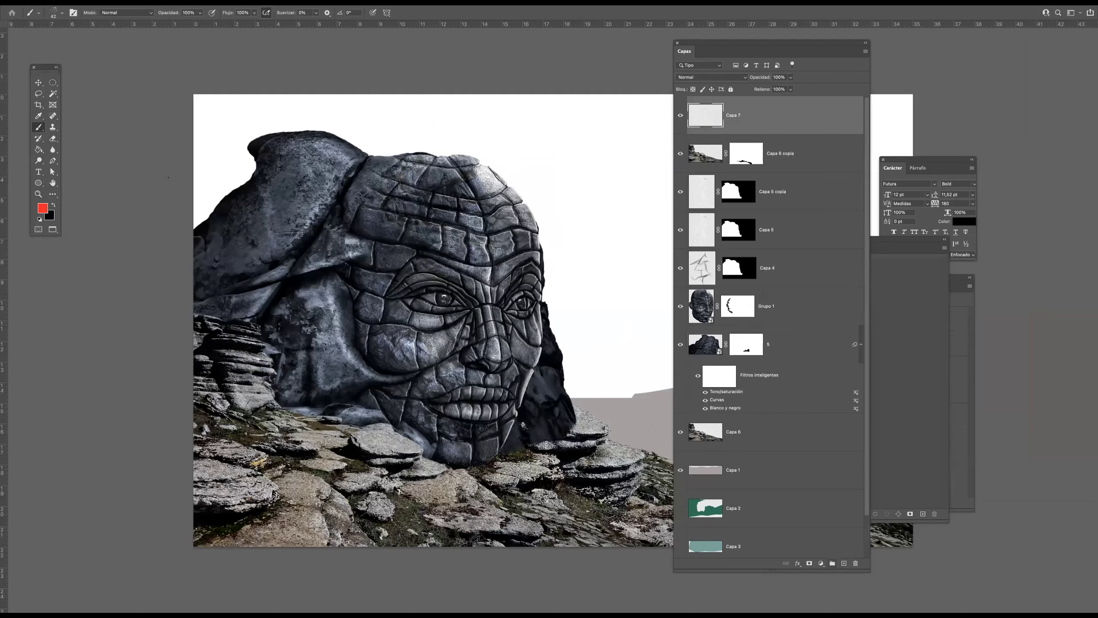
pyautogui.click(38, 116)
pyautogui.moveTo(321, 387); pyautogui.dragTo(359, 374)
# Paint the sampled grey over the foreground rocks on Capa 7 with the Flujo y opacidad de presión circular suave brush at 101 px
pyautogui.click(37, 127)
pyautogui.click(63, 15)
pyautogui.click(68, 196)
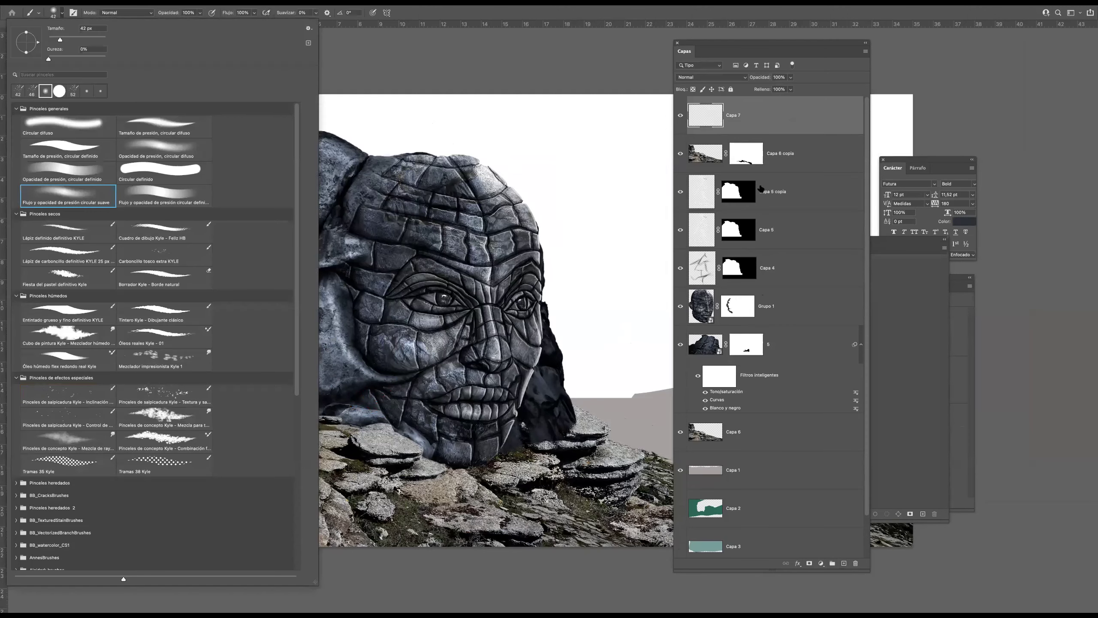
pyautogui.press('Return')
pyautogui.moveTo(246, 480)
pyautogui.keyDown('ctrl'); pyautogui.keyDown('alt'); pyautogui.mouseDown()
pyautogui.moveTo(271, 479)
pyautogui.moveTo(217, 498)
pyautogui.moveTo(256, 454)
pyautogui.moveTo(241, 383)
pyautogui.moveTo(255, 395)
pyautogui.moveTo(227, 346)
pyautogui.moveTo(206, 380)
pyautogui.mouseUp(); pyautogui.keyUp('alt'); pyautogui.keyUp('ctrl')
pyautogui.moveTo(361, 437)
pyautogui.mouseDown()
pyautogui.moveTo(406, 451)
pyautogui.moveTo(419, 489)
pyautogui.moveTo(484, 519)
pyautogui.moveTo(536, 524)
pyautogui.mouseUp()
pyautogui.moveTo(312, 493)
pyautogui.mouseDown()
pyautogui.moveTo(316, 506)
pyautogui.moveTo(269, 532)
pyautogui.moveTo(354, 519)
pyautogui.moveTo(329, 484)
pyautogui.moveTo(432, 462)
pyautogui.moveTo(501, 475)
pyautogui.moveTo(558, 454)
pyautogui.moveTo(580, 415)
pyautogui.moveTo(584, 455)
pyautogui.moveTo(610, 450)
pyautogui.moveTo(636, 484)
pyautogui.mouseUp()
pyautogui.moveTo(659, 528)
pyautogui.mouseDown()
pyautogui.moveTo(500, 448)
pyautogui.moveTo(579, 467)
pyautogui.moveTo(549, 448)
pyautogui.moveTo(503, 446)
pyautogui.moveTo(580, 445)
pyautogui.mouseUp()
pyautogui.moveTo(161, 398)
pyautogui.mouseDown()
pyautogui.moveTo(190, 392)
pyautogui.moveTo(135, 353)
pyautogui.moveTo(223, 359)
pyautogui.moveTo(212, 355)
pyautogui.mouseUp()
pyautogui.moveTo(143, 346)
pyautogui.mouseDown()
pyautogui.moveTo(82, 341)
pyautogui.moveTo(82, 329)
pyautogui.moveTo(121, 313)
pyautogui.mouseUp()
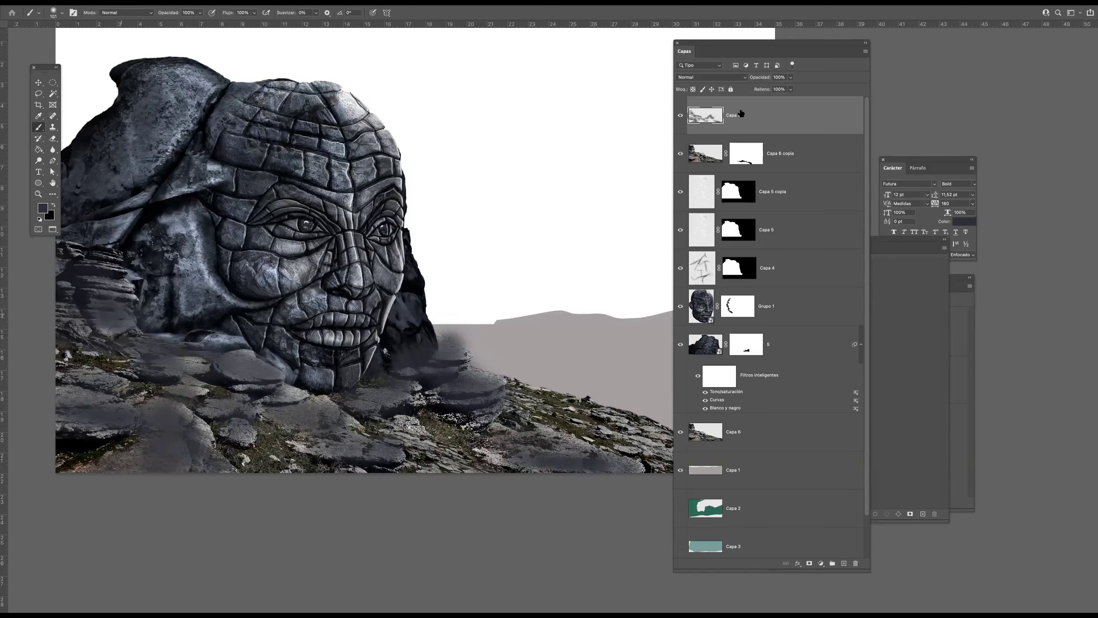
# Set the Capa 7 blend mode to Color and toggle the layer to compare the rocks with and without the tint
pyautogui.click(741, 77)
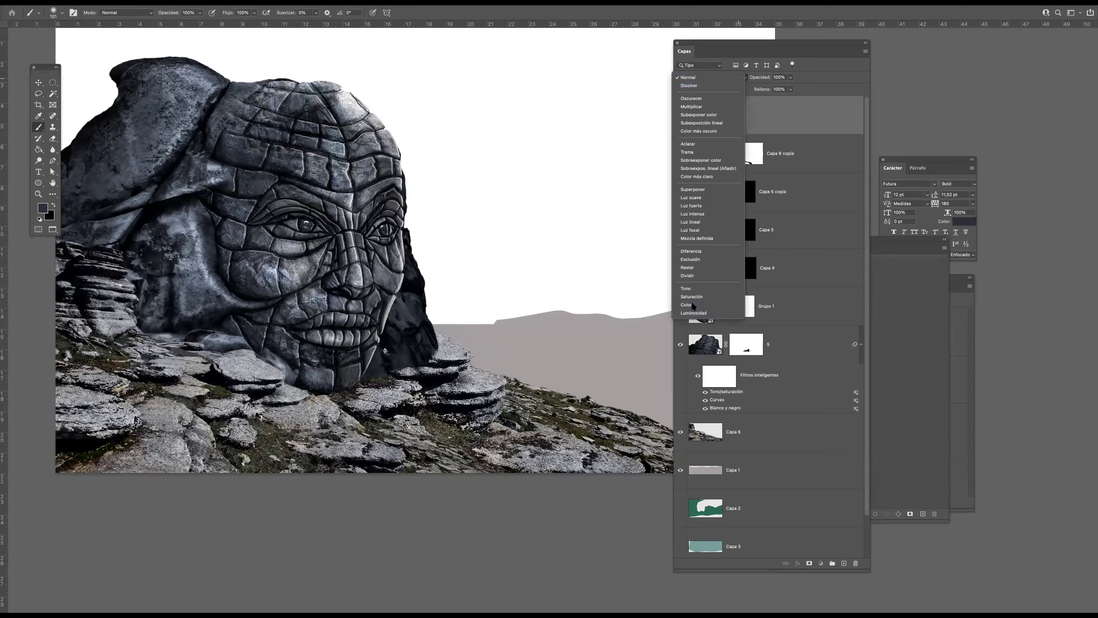
pyautogui.click(692, 305)
pyautogui.click(680, 117)
pyautogui.click(680, 117)
pyautogui.click(680, 116)
pyautogui.click(681, 117)
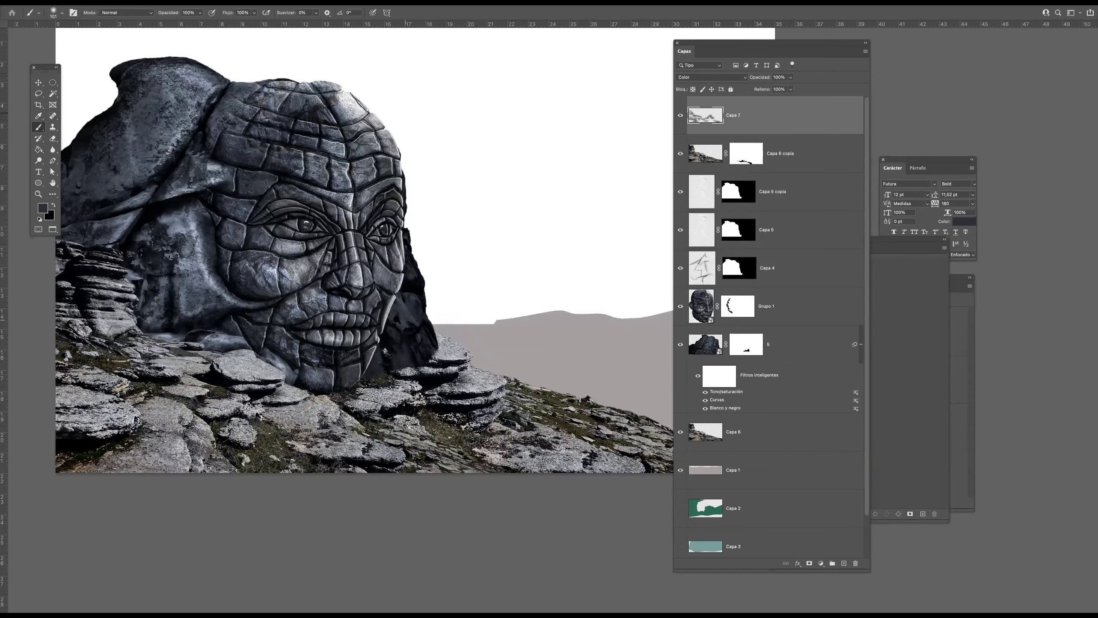
# Examine how the tinted foreground rocks match the stone head, with Capa 6 copia active and the interface hidden
pyautogui.scroll(-3, 405, 320)
pyautogui.moveTo(341, 279); pyautogui.dragTo(409, 289)
pyautogui.scroll(5, 422, 261)
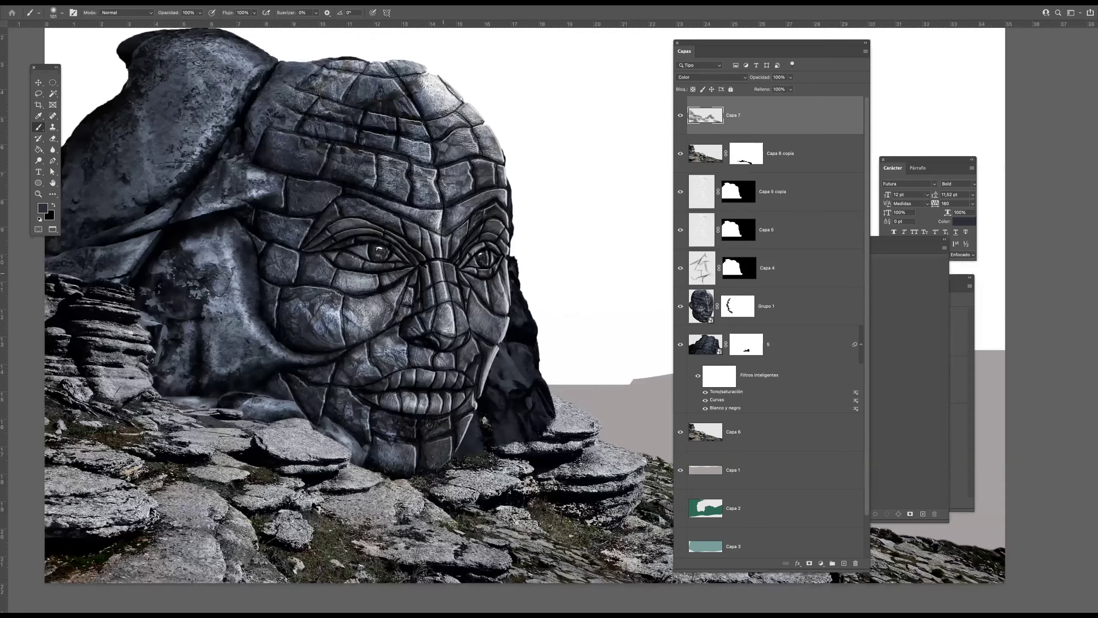
pyautogui.scroll(-2, 626, 194)
pyautogui.hotkey('alt', '[')
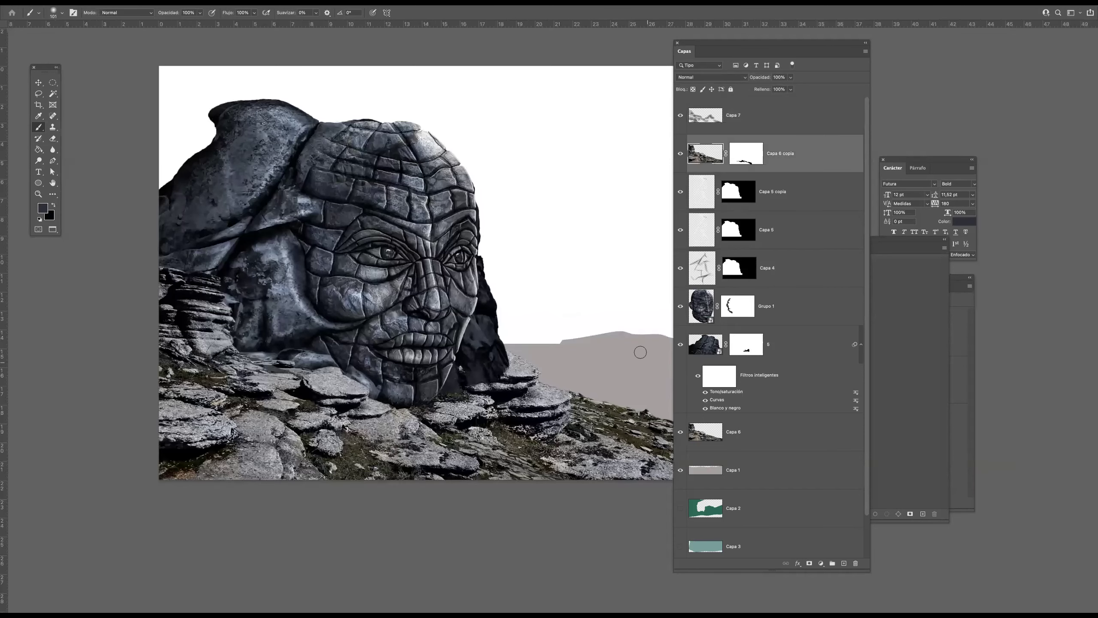
pyautogui.press('Tab')
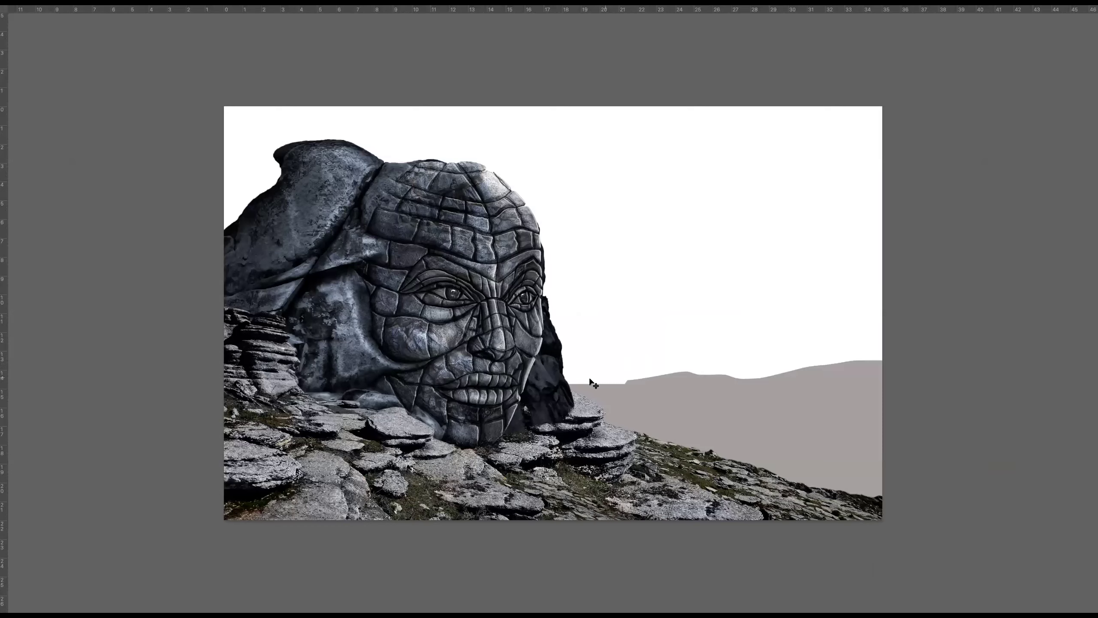
pyautogui.moveTo(573, 386); pyautogui.dragTo(635, 392)
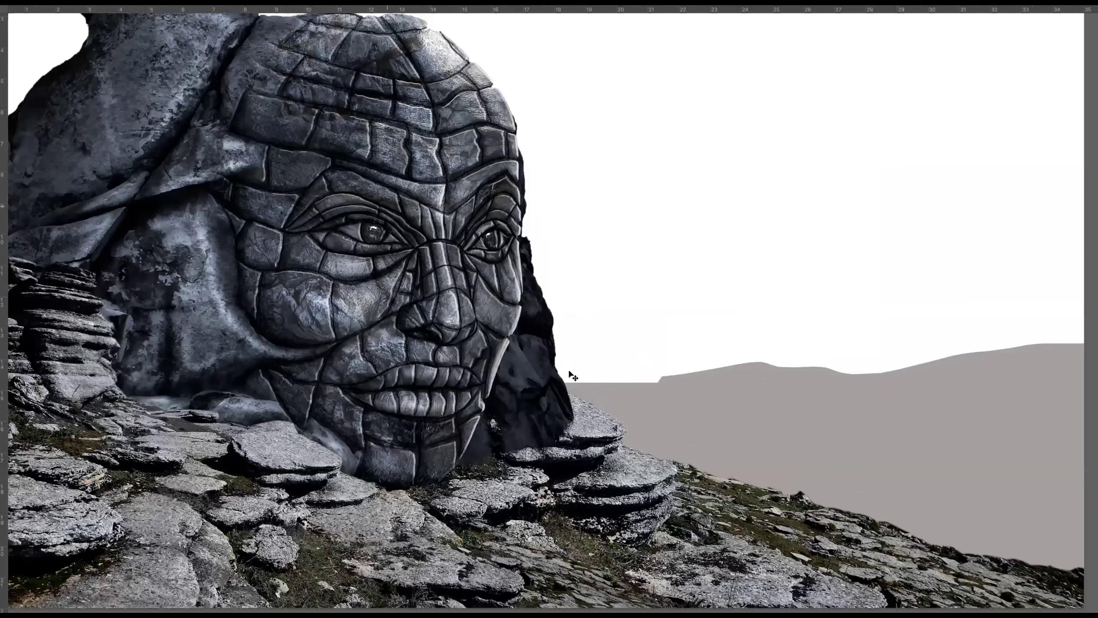
# Create a new layer above the dark rock layer and mask it to the rock's silhouette
pyautogui.scroll(1, 569, 372)
pyautogui.press('Tab')
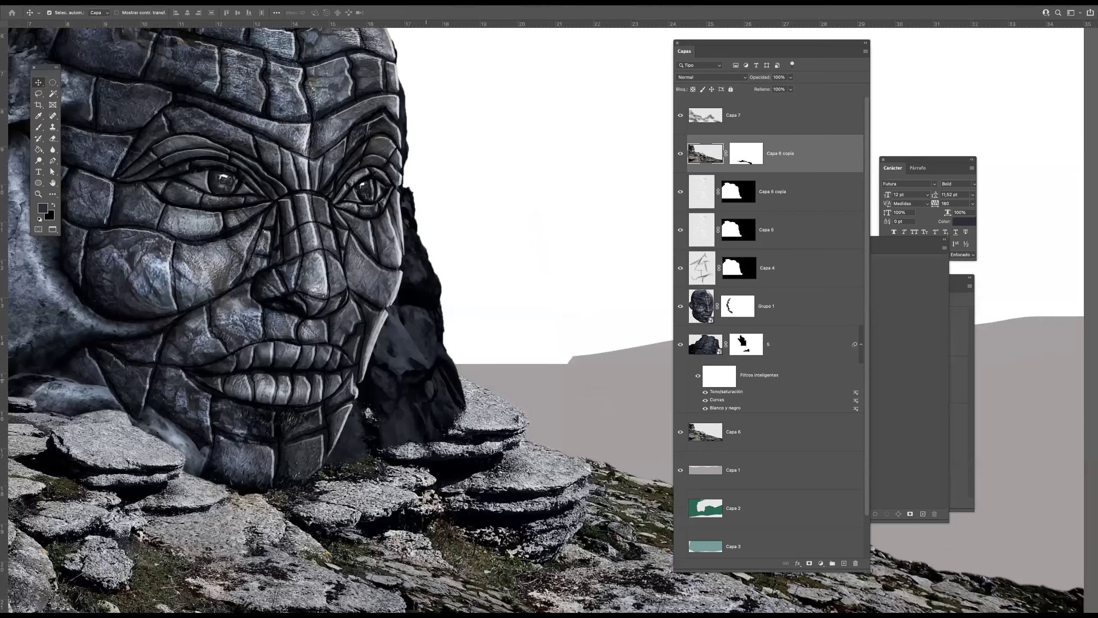
pyautogui.click(717, 351)
pyautogui.keyDown('ctrl'); pyautogui.click(744, 344); pyautogui.keyUp('ctrl')
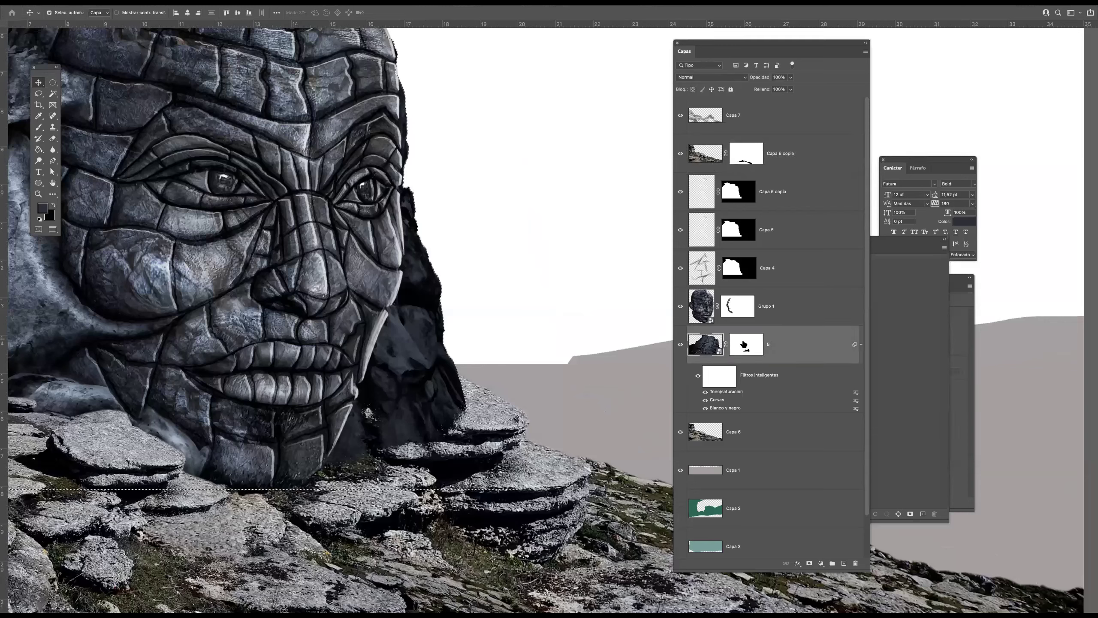
pyautogui.hotkey('ctrl', 'shift', 'alt', 'n')
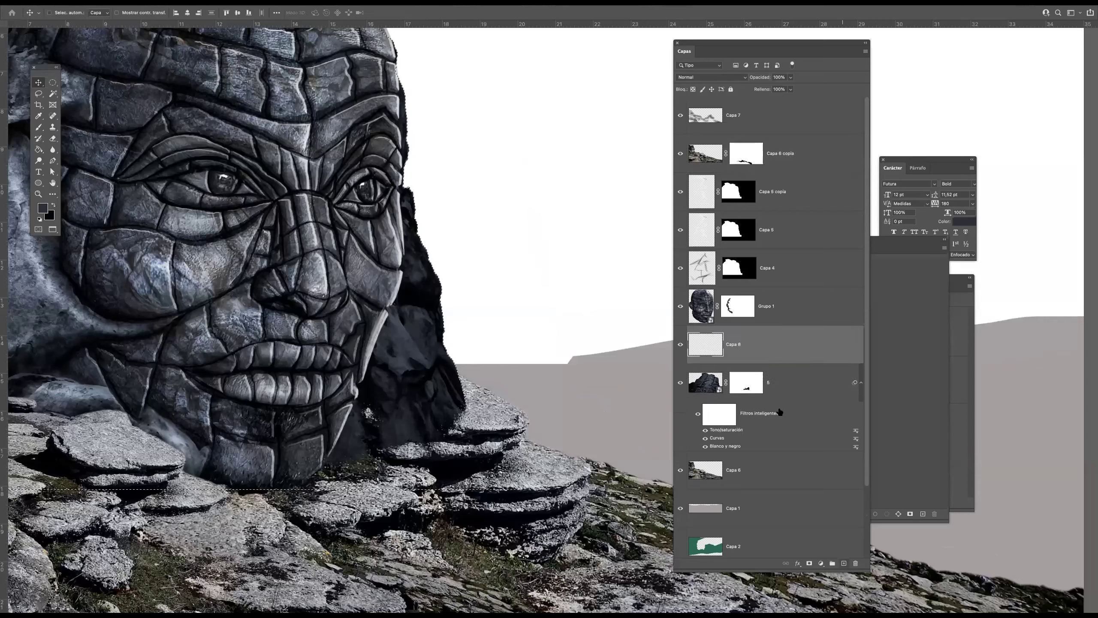
pyautogui.press('b')
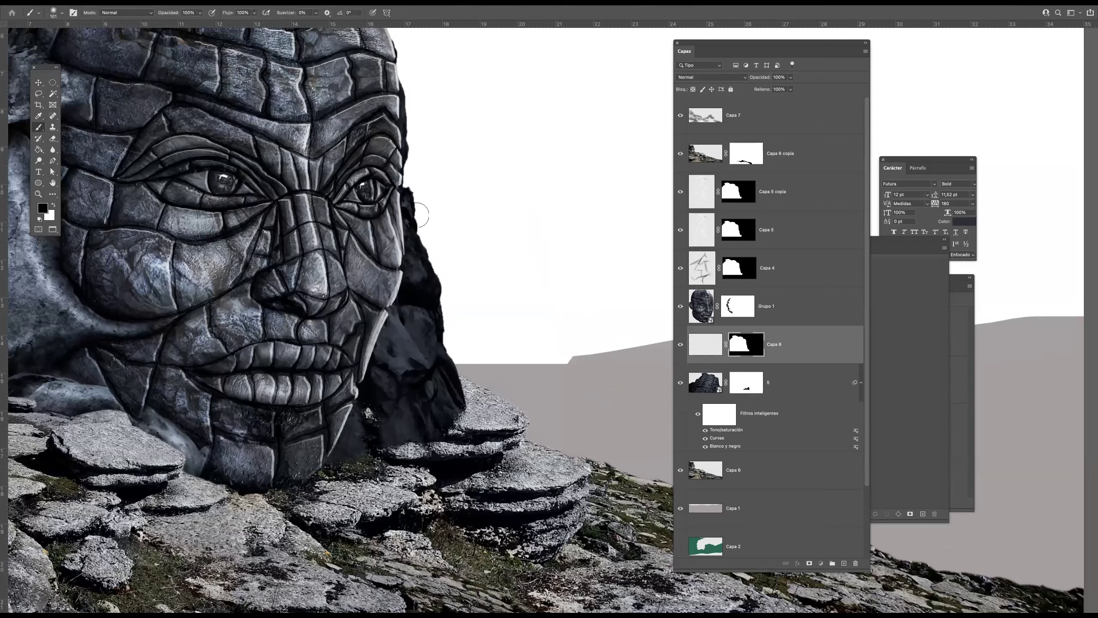
# Paint soft white highlights along the dark rock's outer edge beside the eye and forehead on Capa 8
pyautogui.keyDown('ctrl'); pyautogui.keyDown('alt'); pyautogui.moveTo(416, 223); pyautogui.dragTo(406, 221); pyautogui.keyUp('alt'); pyautogui.keyUp('ctrl')
pyautogui.hotkey('ctrl', 'z')
pyautogui.hotkey('ctrl', 'shift', 'z')
pyautogui.click(41, 220)
pyautogui.press('x')
pyautogui.moveTo(416, 222)
pyautogui.mouseDown()
pyautogui.moveTo(411, 183)
pyautogui.moveTo(451, 314)
pyautogui.moveTo(421, 201)
pyautogui.moveTo(410, 201)
pyautogui.mouseUp()
pyautogui.moveTo(406, 162)
pyautogui.mouseDown()
pyautogui.moveTo(404, 173)
pyautogui.moveTo(401, 86)
pyautogui.mouseUp()
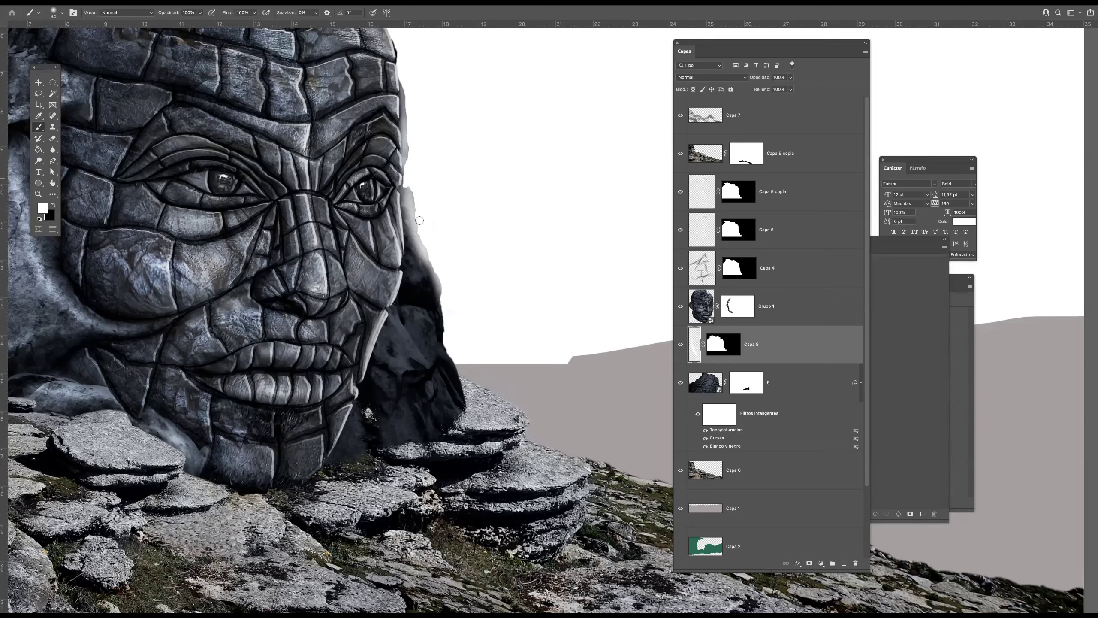
# Brush white light streaks down the dark rock surface behind the cheek and jaw
pyautogui.moveTo(441, 332)
pyautogui.mouseDown()
pyautogui.moveTo(392, 312)
pyautogui.moveTo(417, 354)
pyautogui.moveTo(397, 366)
pyautogui.mouseUp()
pyautogui.moveTo(419, 330)
pyautogui.mouseDown()
pyautogui.moveTo(461, 407)
pyautogui.moveTo(447, 353)
pyautogui.moveTo(455, 417)
pyautogui.moveTo(422, 441)
pyautogui.mouseUp()
pyautogui.moveTo(426, 385)
pyautogui.mouseDown()
pyautogui.moveTo(394, 450)
pyautogui.moveTo(376, 434)
pyautogui.mouseUp()
pyautogui.moveTo(401, 360); pyautogui.dragTo(356, 452)
pyautogui.moveTo(371, 406); pyautogui.dragTo(352, 463)
pyautogui.moveTo(412, 352)
pyautogui.mouseDown()
pyautogui.moveTo(393, 316)
pyautogui.moveTo(426, 284)
pyautogui.mouseUp()
pyautogui.moveTo(412, 274); pyautogui.dragTo(407, 239)
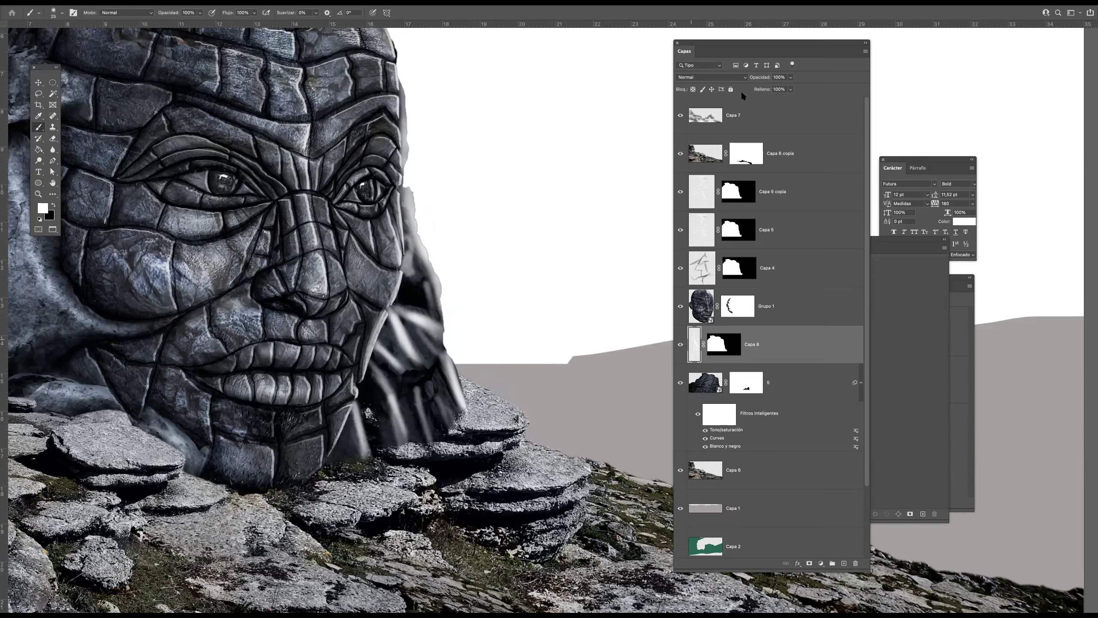
# Set the Capa 8 blend mode to Superponer and duplicate the layer to strengthen the highlights
pyautogui.click(727, 79)
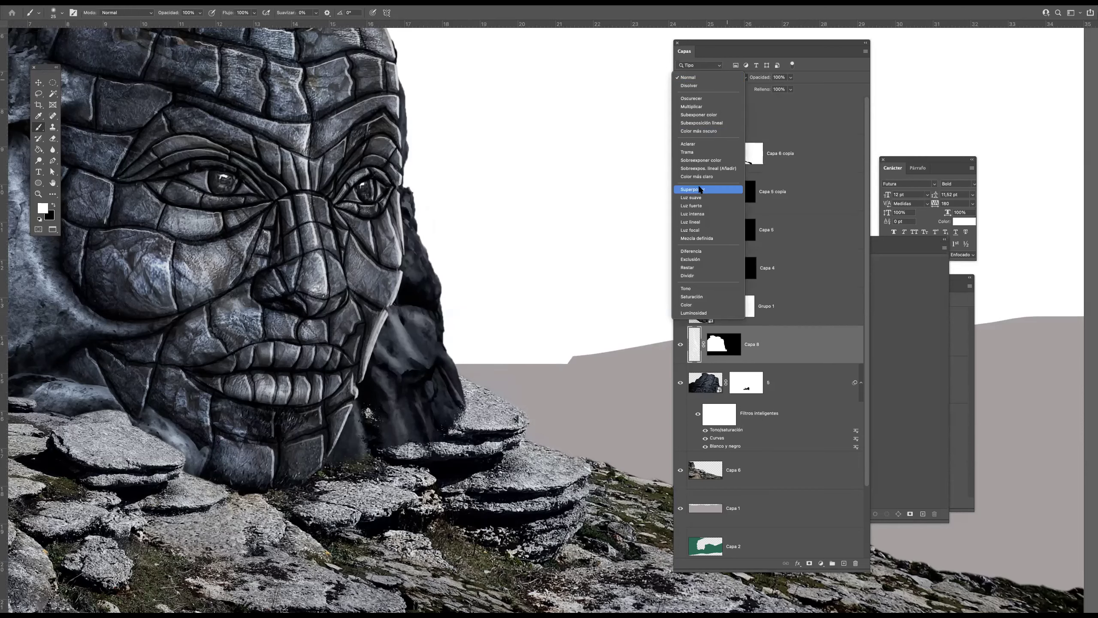
pyautogui.click(700, 190)
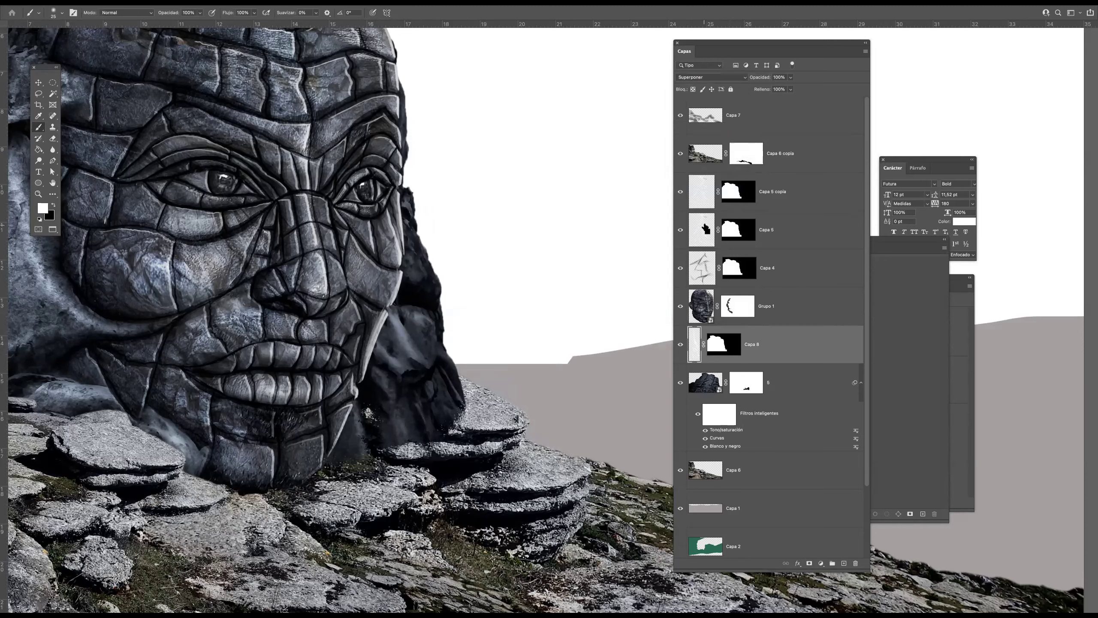
pyautogui.hotkey('ctrl', 'j')
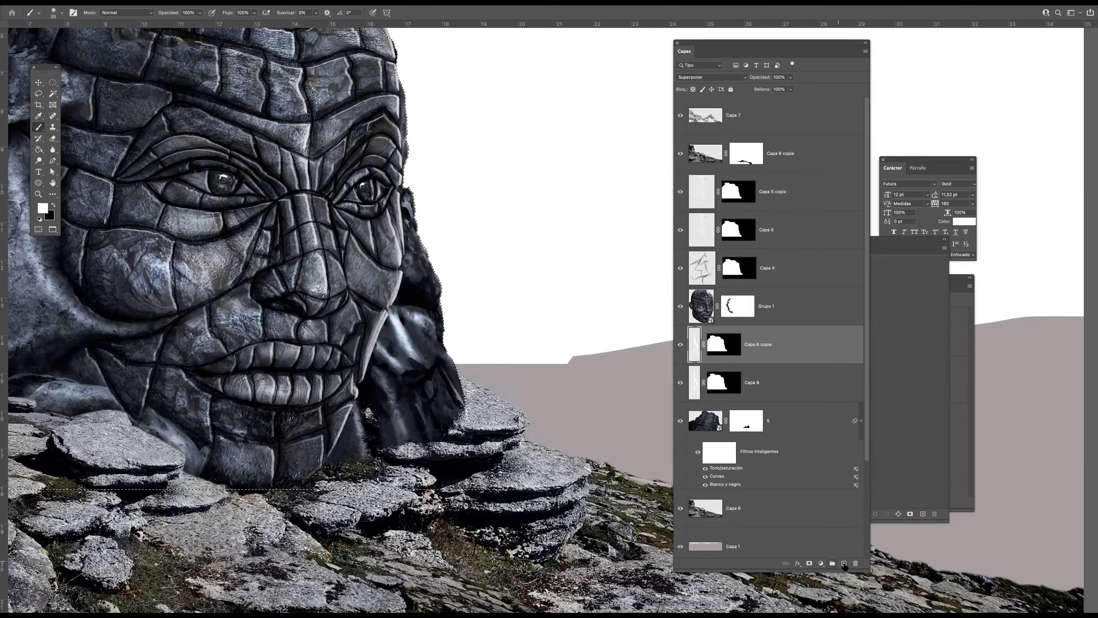
# Add another layer above Capa 8 copia, masked to the rock's shape, with its paint area active rather than the mask
pyautogui.hotkey('ctrl', 'shift', 'alt', 'n')
pyautogui.click(809, 562)
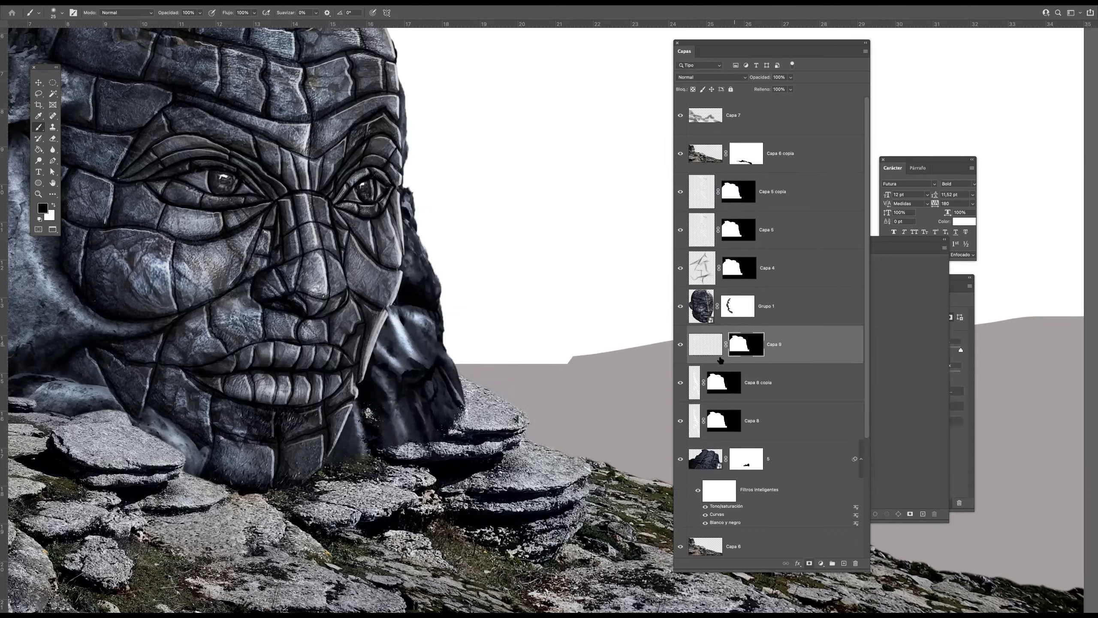
pyautogui.click(692, 352)
# Paint thin white rim lines on Capa 9 along the rock's edges and ridges beside the eye
pyautogui.scroll(5, 432, 191)
pyautogui.moveTo(398, 201); pyautogui.dragTo(388, 201)
pyautogui.moveTo(409, 245)
pyautogui.mouseDown()
pyautogui.moveTo(408, 193)
pyautogui.moveTo(413, 289)
pyautogui.mouseUp()
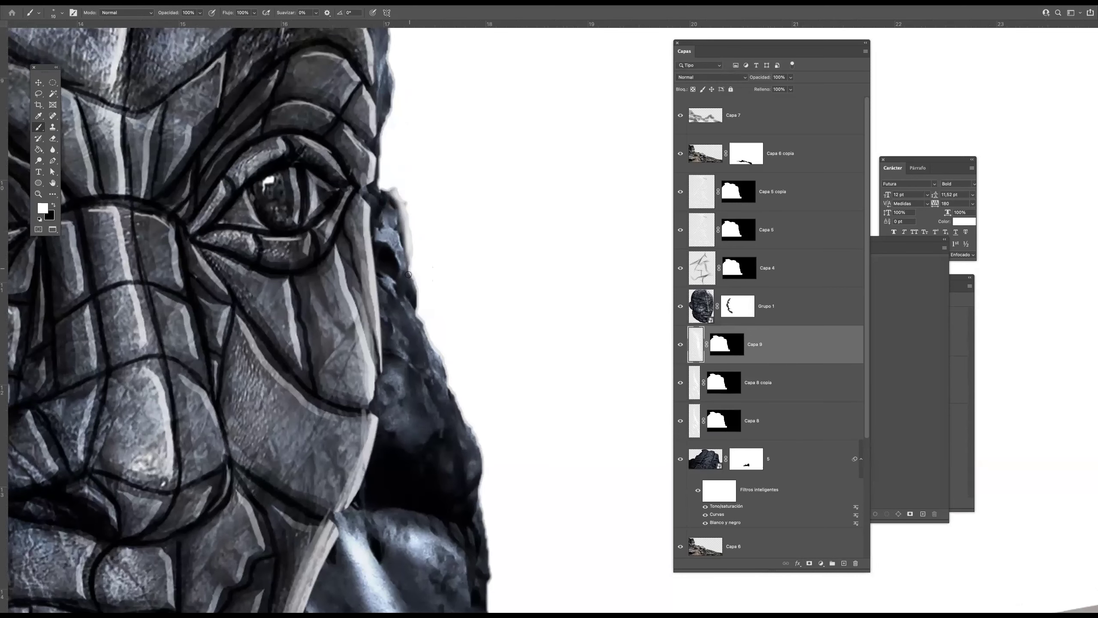
pyautogui.moveTo(390, 245); pyautogui.dragTo(406, 272)
pyautogui.moveTo(379, 238)
pyautogui.mouseDown()
pyautogui.moveTo(405, 263)
pyautogui.moveTo(421, 325)
pyautogui.moveTo(382, 273)
pyautogui.moveTo(430, 332)
pyautogui.moveTo(413, 279)
pyautogui.mouseUp()
pyautogui.moveTo(413, 279)
pyautogui.mouseDown()
pyautogui.moveTo(432, 345)
pyautogui.moveTo(424, 331)
pyautogui.moveTo(383, 333)
pyautogui.moveTo(454, 419)
pyautogui.moveTo(436, 365)
pyautogui.moveTo(478, 459)
pyautogui.mouseUp()
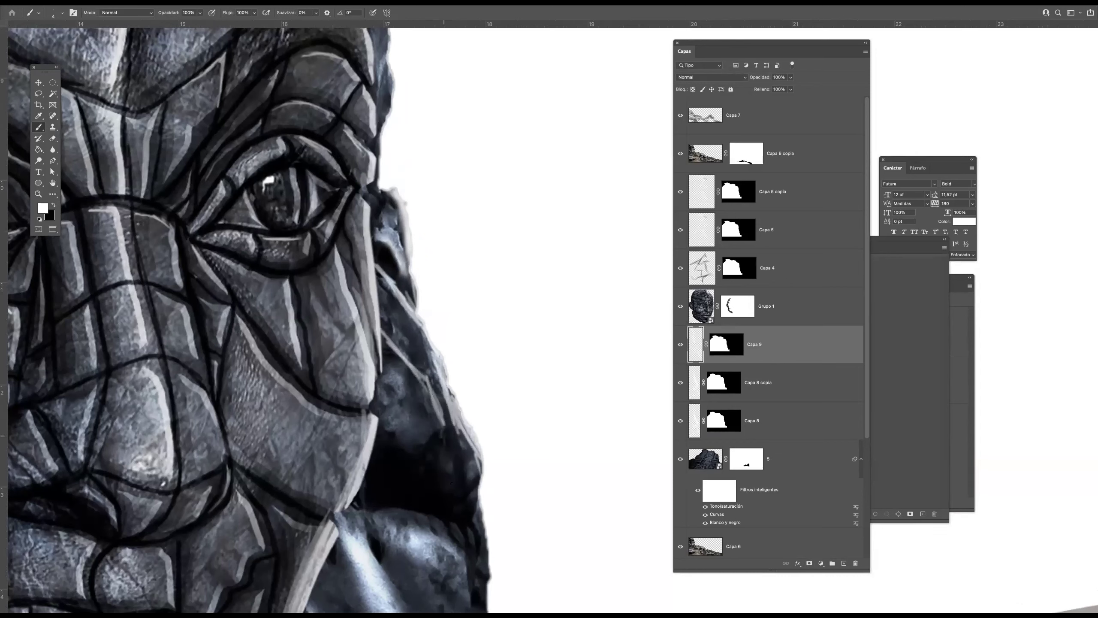
# Extend the fine white rim lines down the rock's outer contour beside the cheek and mouth
pyautogui.moveTo(457, 342); pyautogui.dragTo(474, 191)
pyautogui.moveTo(472, 398)
pyautogui.mouseDown()
pyautogui.moveTo(488, 462)
pyautogui.moveTo(481, 416)
pyautogui.moveTo(443, 378)
pyautogui.moveTo(480, 430)
pyautogui.mouseUp()
pyautogui.moveTo(495, 471); pyautogui.dragTo(532, 516)
pyautogui.moveTo(504, 457); pyautogui.dragTo(492, 338)
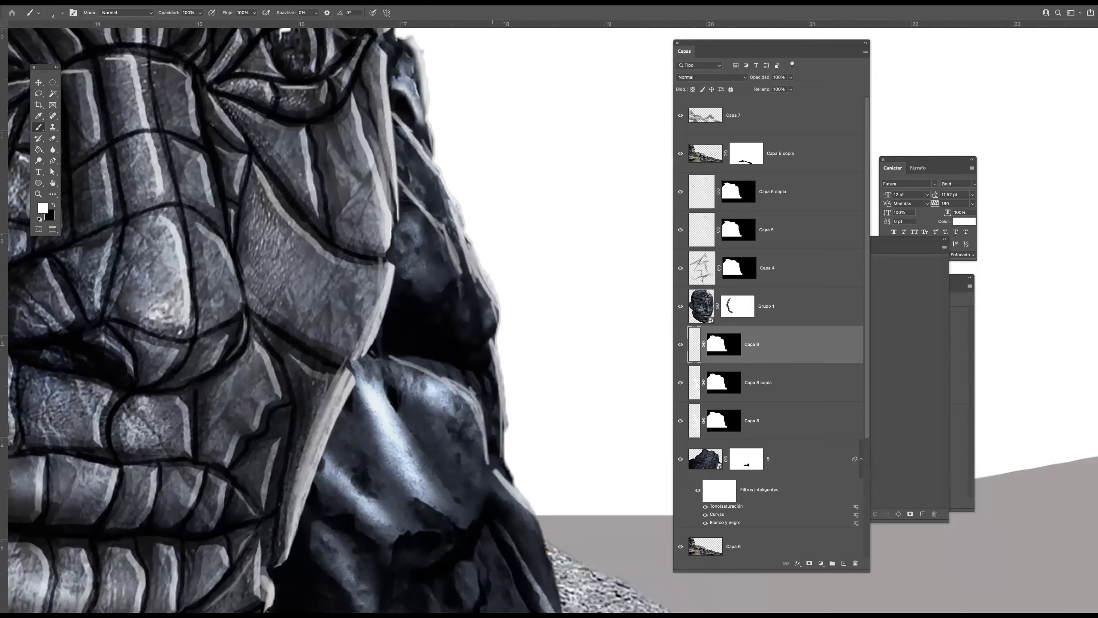
pyautogui.moveTo(483, 408); pyautogui.dragTo(491, 354)
pyautogui.scroll(-3, 490, 353)
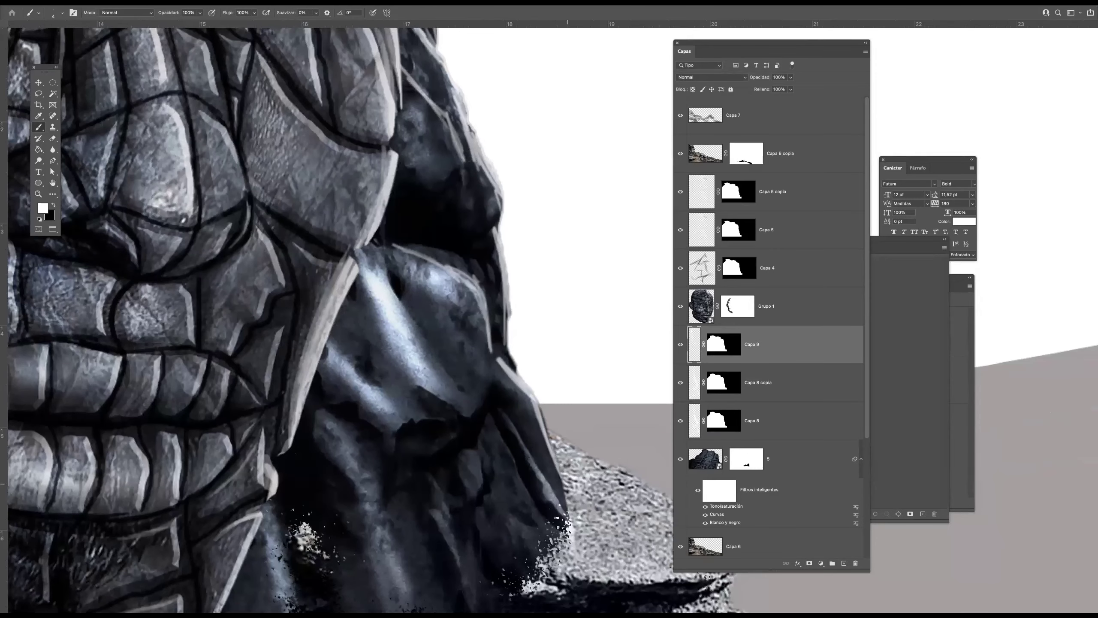
# Add fine white edge highlights to the lower rock folds beside the jaw
pyautogui.moveTo(502, 418)
pyautogui.mouseDown()
pyautogui.moveTo(535, 465)
pyautogui.moveTo(545, 530)
pyautogui.mouseUp()
pyautogui.moveTo(518, 468); pyautogui.dragTo(485, 412)
pyautogui.moveTo(443, 355); pyautogui.dragTo(469, 395)
pyautogui.moveTo(474, 446); pyautogui.dragTo(481, 486)
pyautogui.moveTo(485, 311); pyautogui.dragTo(489, 133)
pyautogui.moveTo(439, 319); pyautogui.dragTo(479, 428)
pyautogui.moveTo(439, 299); pyautogui.dragTo(475, 409)
# Brush a soft white haze over the rock's base with an enlarged brush where it meets the foreground stones
pyautogui.moveTo(519, 369); pyautogui.dragTo(508, 398)
pyautogui.moveTo(534, 365); pyautogui.dragTo(523, 405)
pyautogui.keyDown('ctrl'); pyautogui.keyDown('alt'); pyautogui.moveTo(561, 350); pyautogui.dragTo(586, 349); pyautogui.keyUp('alt'); pyautogui.keyUp('ctrl')
pyautogui.moveTo(508, 422); pyautogui.dragTo(552, 317)
pyautogui.moveTo(540, 409)
pyautogui.mouseDown()
pyautogui.moveTo(556, 261)
pyautogui.moveTo(528, 376)
pyautogui.moveTo(497, 433)
pyautogui.moveTo(475, 411)
pyautogui.moveTo(532, 232)
pyautogui.moveTo(530, 420)
pyautogui.moveTo(320, 460)
pyautogui.mouseUp()
pyautogui.keyDown('super'); pyautogui.moveTo(499, 296); pyautogui.dragTo(456, 296); pyautogui.keyUp('super')
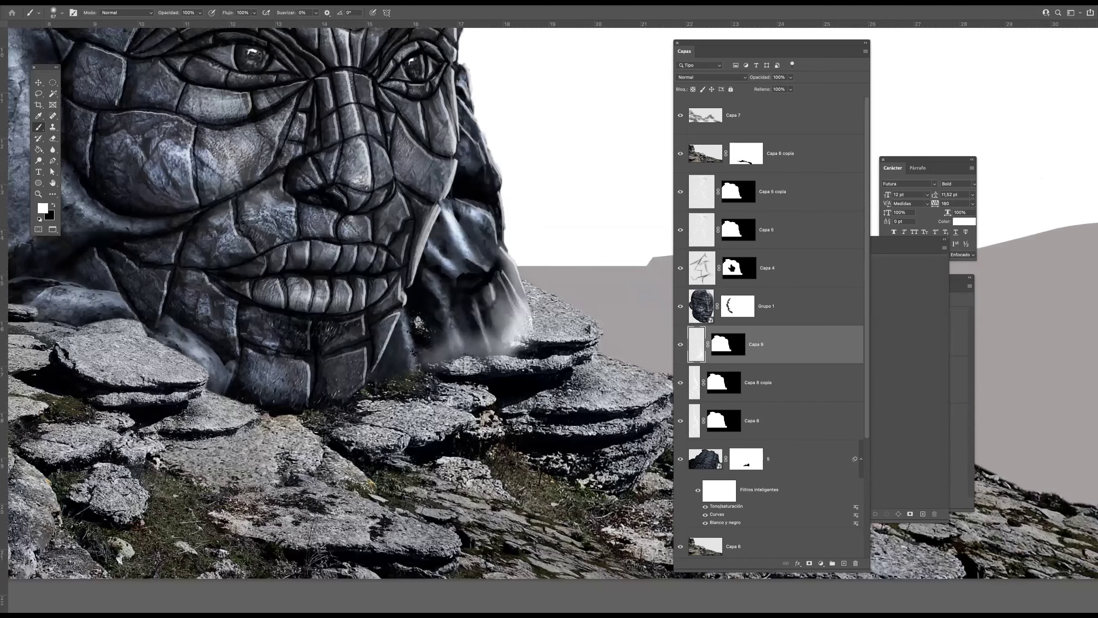
# Lower the Capa 9 opacity to 43% and show the whole composition without the interface
pyautogui.scroll(3, 735, 216)
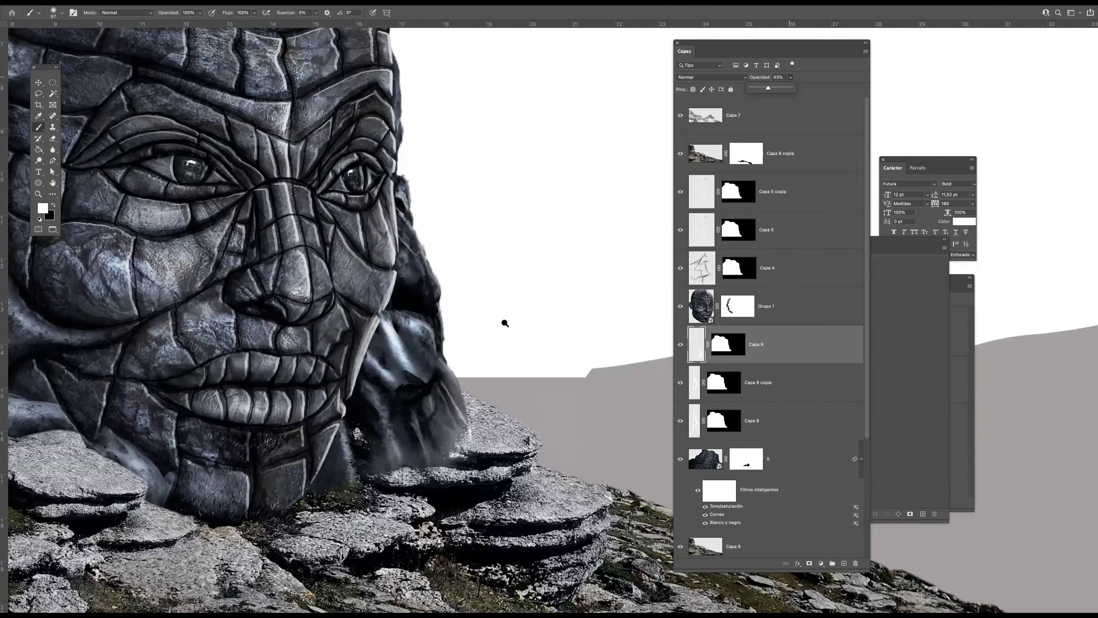
pyautogui.scroll(-5, 510, 324)
pyautogui.press('v')
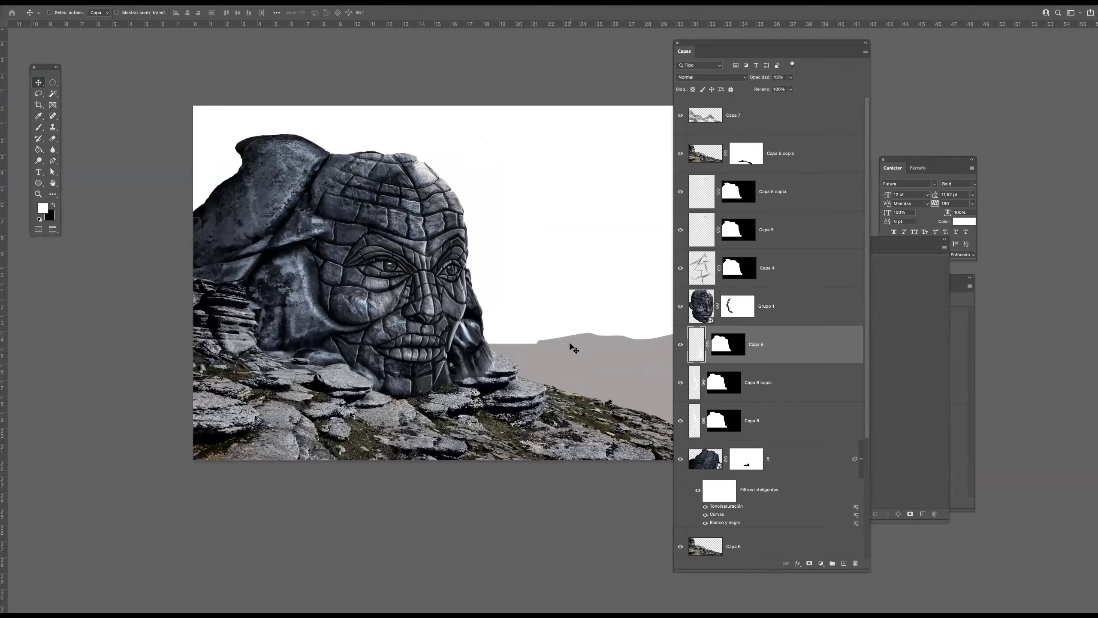
pyautogui.press('super')
pyautogui.press('Tab')
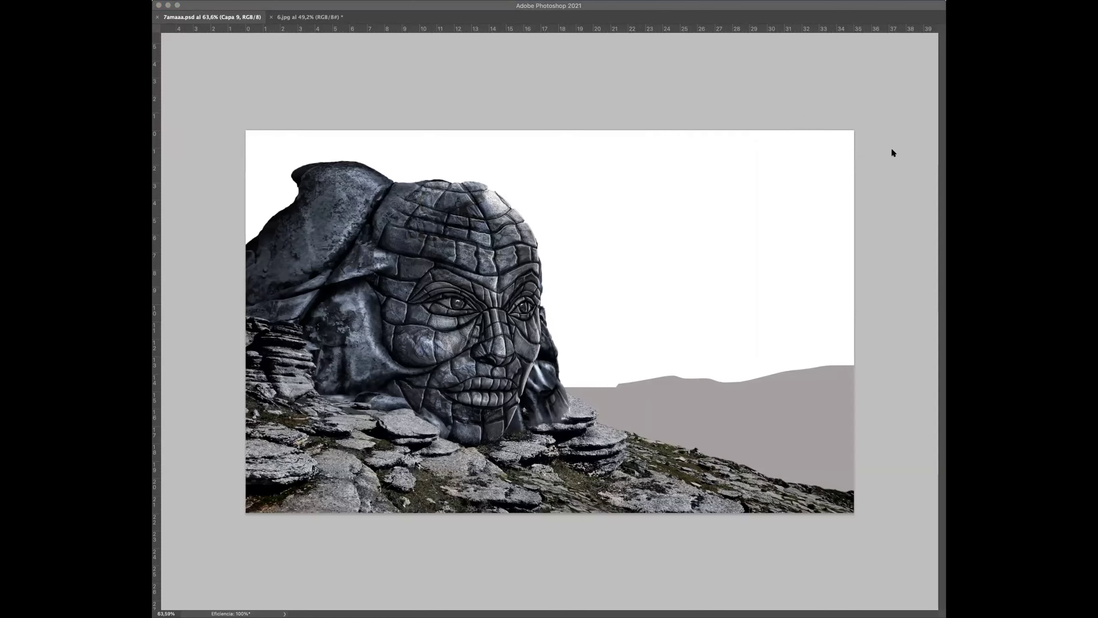
# Place waterfall photo 7 beside the stone head and move its layer beneath Capa 6
pyautogui.moveTo(662, 201); pyautogui.dragTo(442, 278)
pyautogui.moveTo(656, 315); pyautogui.dragTo(765, 326)
pyautogui.press('Return')
pyautogui.press('Tab')
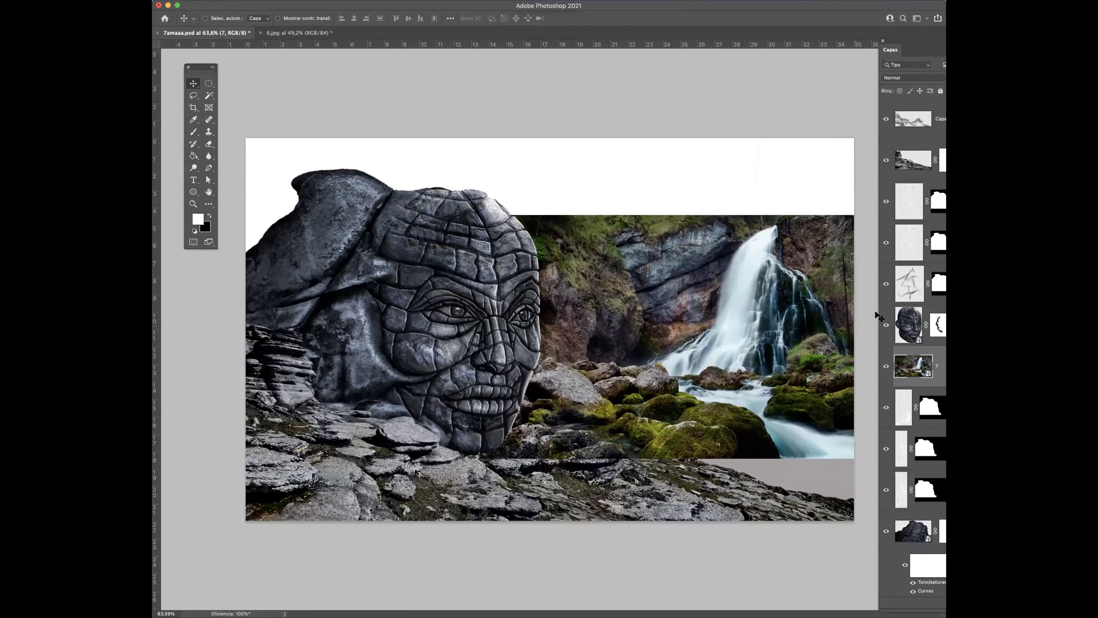
pyautogui.moveTo(913, 366); pyautogui.dragTo(924, 435)
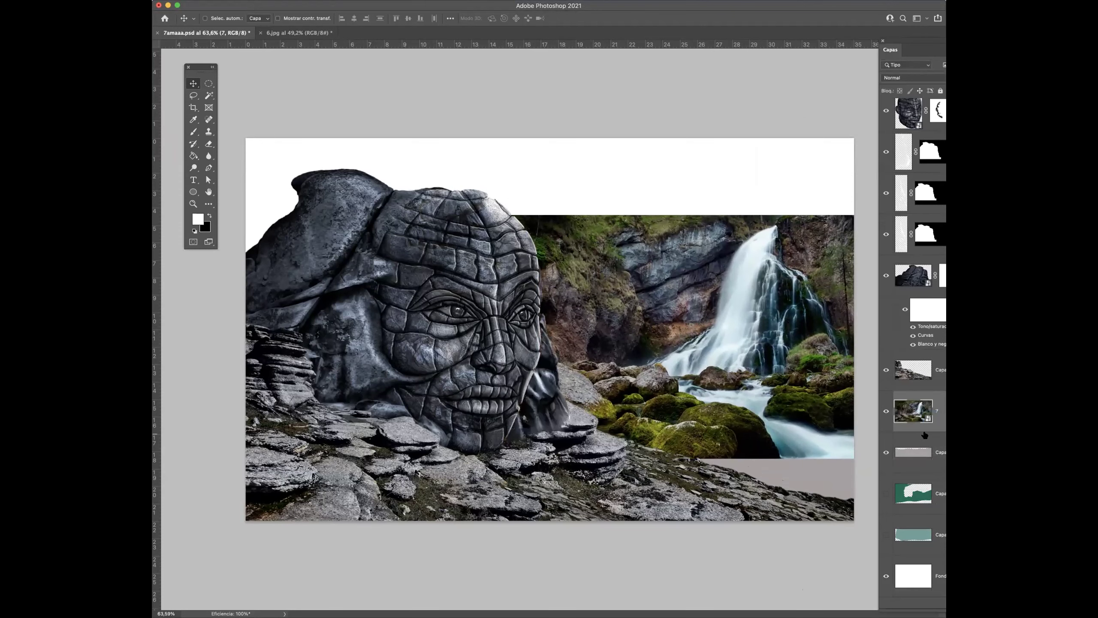
pyautogui.press('Tab')
# Transform the waterfall photo, narrowing it to about 22.3 cm from both sides and raising its upper edge slightly
pyautogui.moveTo(790, 418); pyautogui.dragTo(792, 428)
pyautogui.hotkey('ctrl', 't')
pyautogui.moveTo(877, 337); pyautogui.dragTo(863, 337)
pyautogui.moveTo(454, 336); pyautogui.dragTo(482, 337)
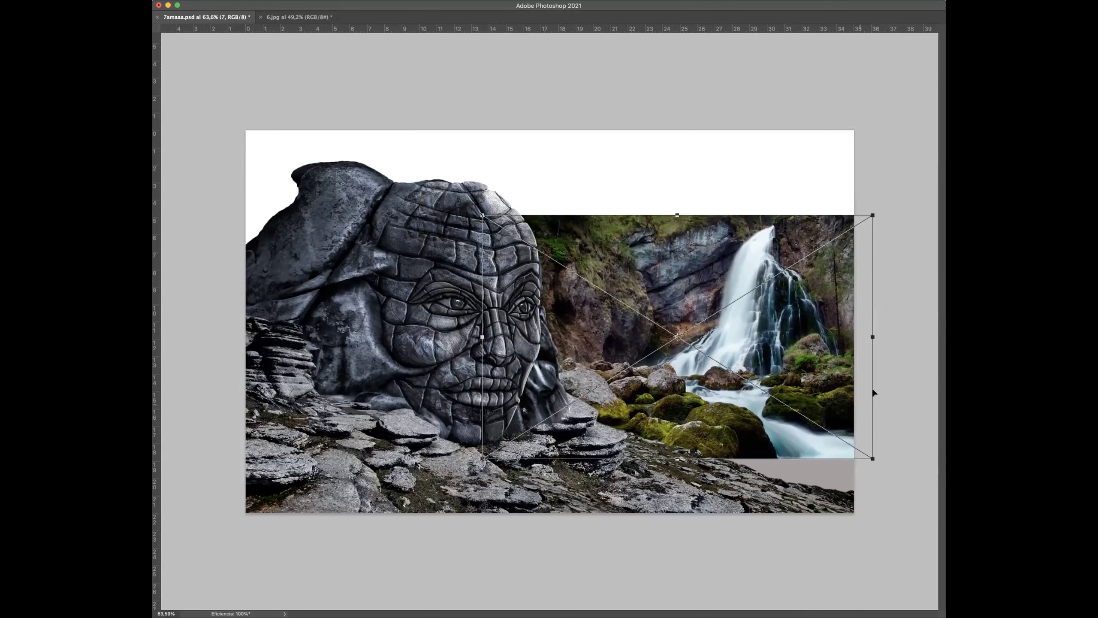
pyautogui.moveTo(871, 336)
pyautogui.mouseDown()
pyautogui.moveTo(860, 336)
pyautogui.moveTo(870, 336)
pyautogui.mouseUp()
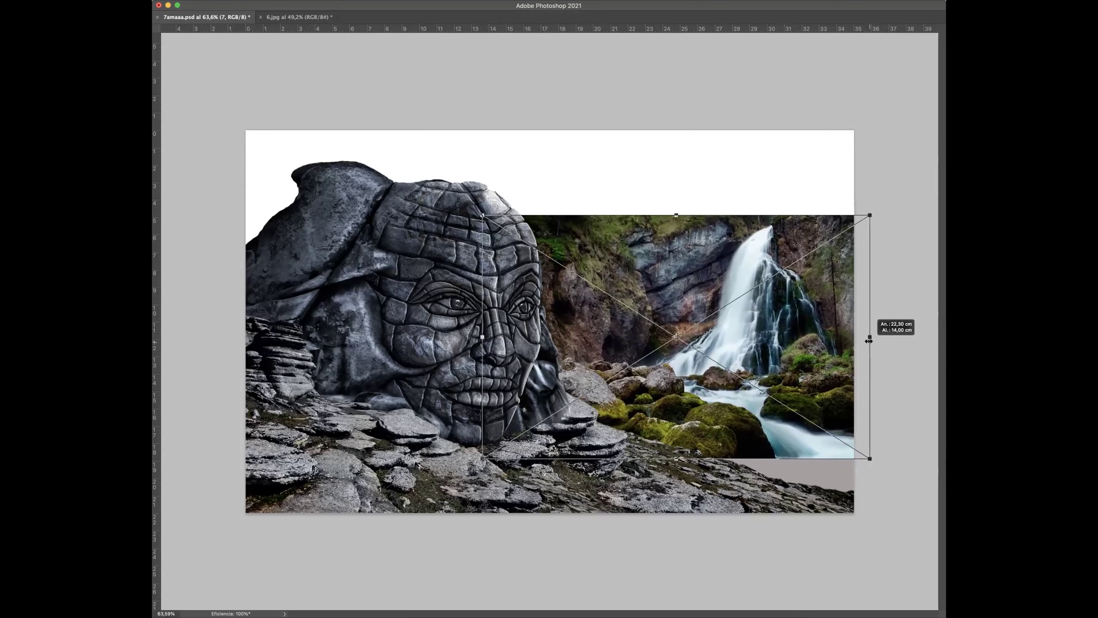
pyautogui.moveTo(677, 213); pyautogui.dragTo(675, 205)
pyautogui.press('Return')
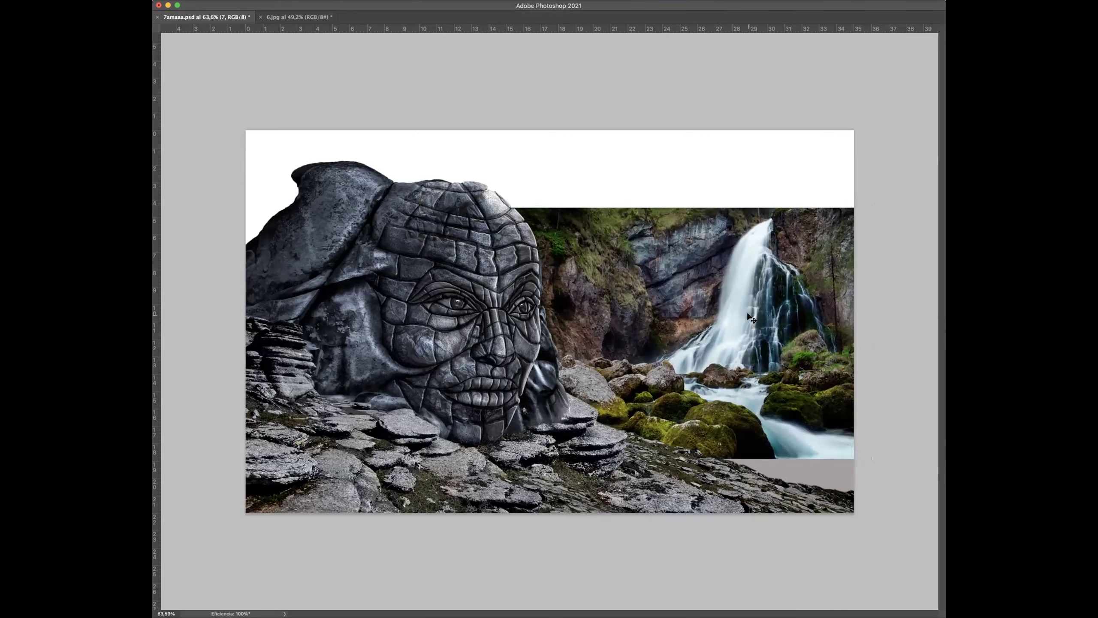
# Add a layer mask to waterfall layer 7 and make black the foreground colour
pyautogui.press('f')
pyautogui.scroll(3, 729, 348)
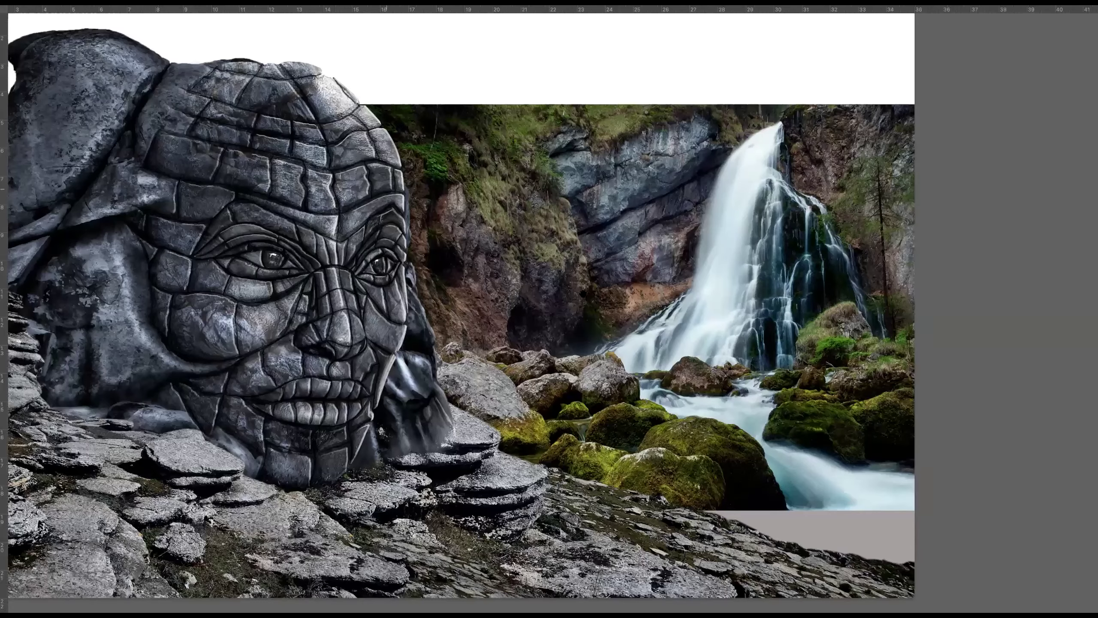
pyautogui.scroll(2, 614, 336)
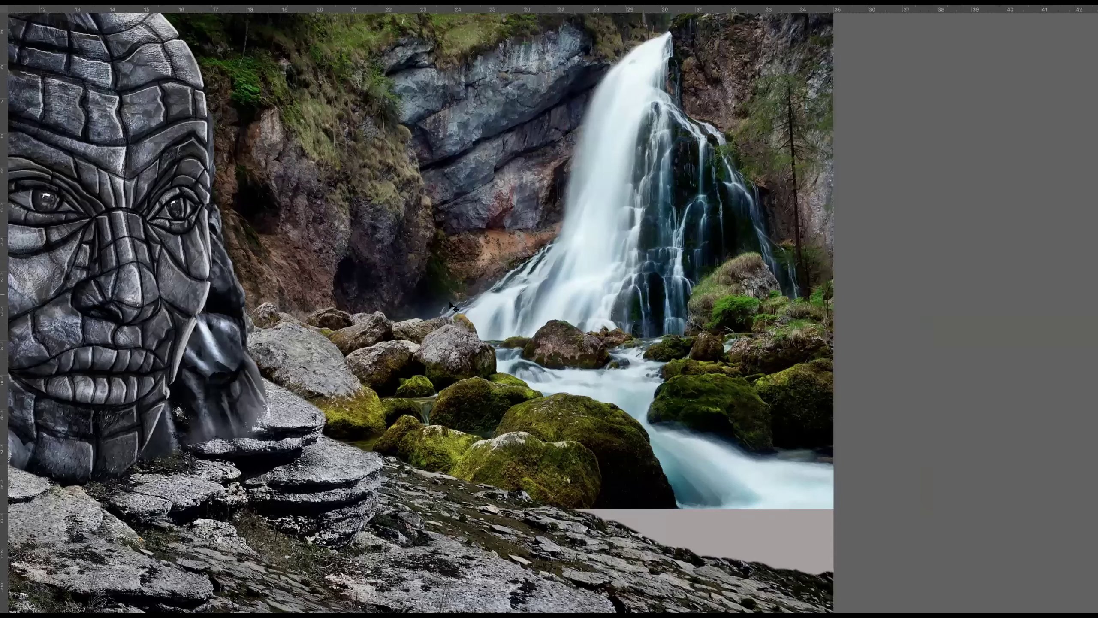
pyautogui.scroll(-1, 412, 261)
pyautogui.scroll(-2, 374, 153)
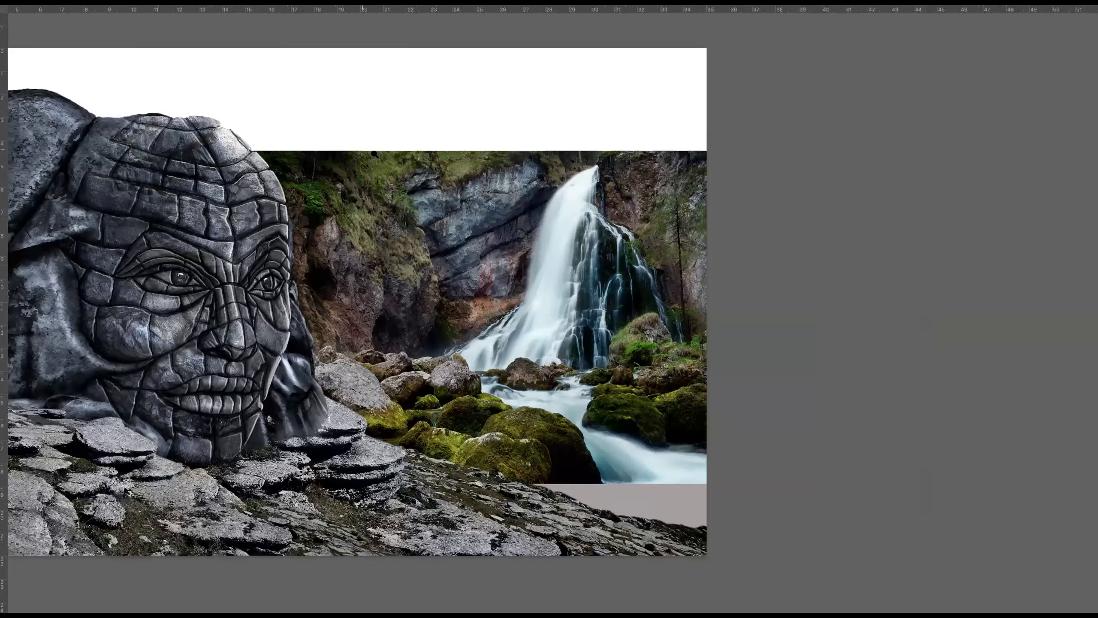
pyautogui.scroll(2, 257, 189)
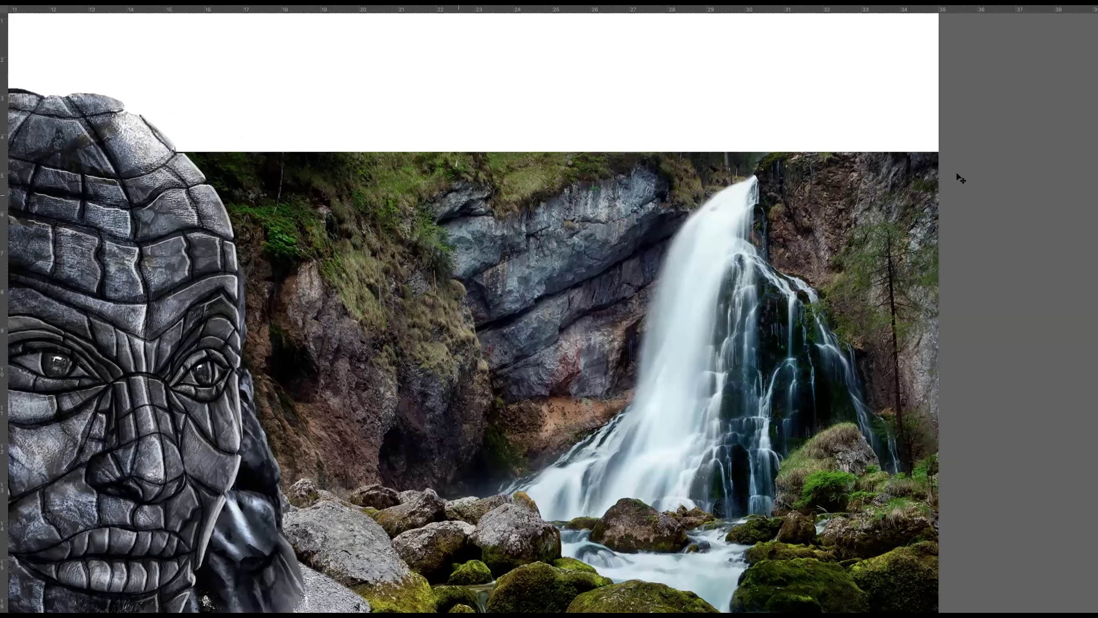
pyautogui.press('Tab')
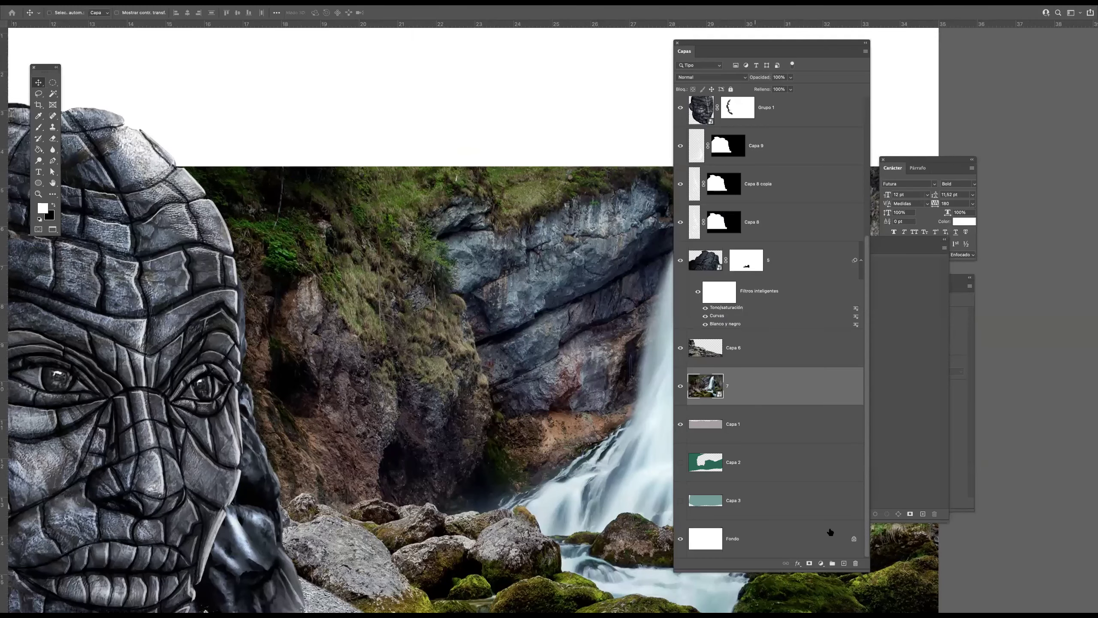
pyautogui.click(809, 563)
pyautogui.press('x')
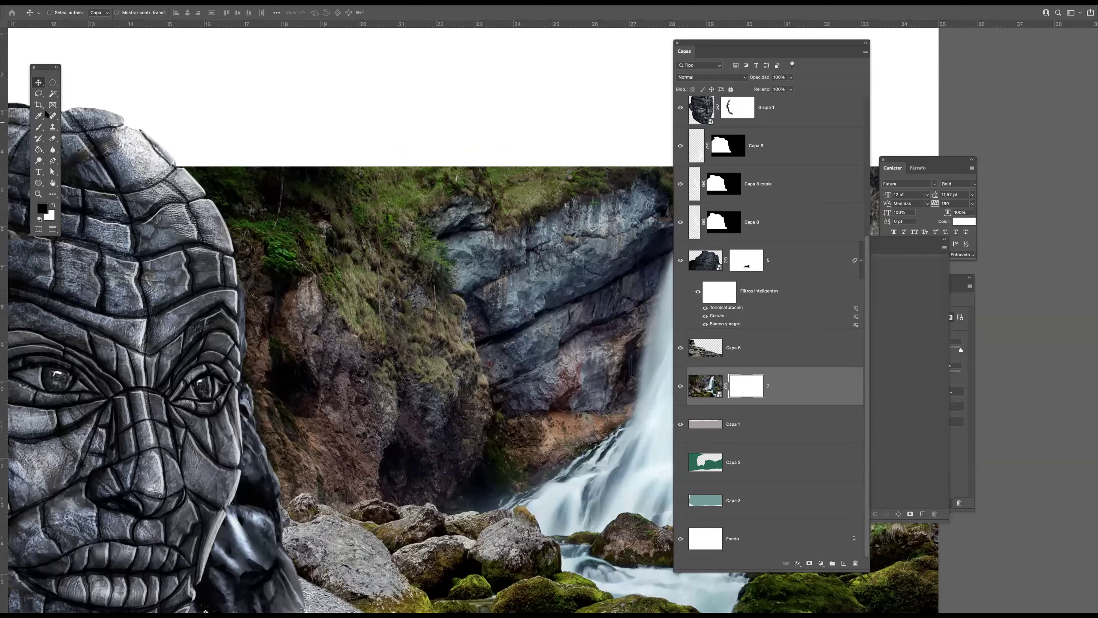
pyautogui.press('Tab')
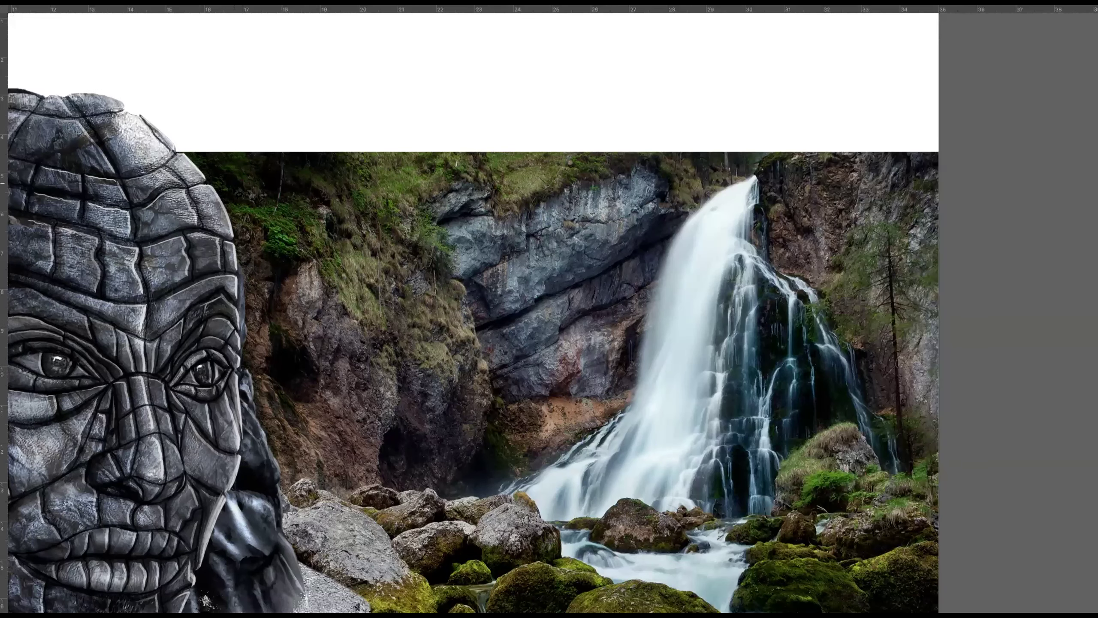
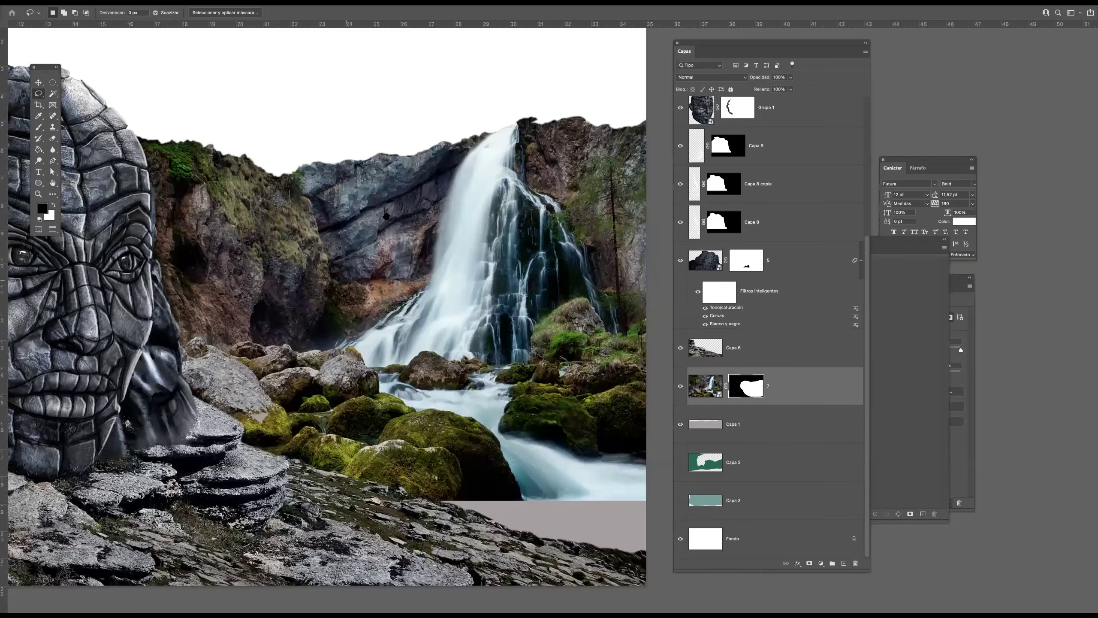
# Choose the Kyle spatter brush "Inclinación" for waterfall layer 7's mask and undo a black test stroke on the cliff edge
pyautogui.press('super+minus')
pyautogui.moveTo(299, 164); pyautogui.dragTo(371, 186)
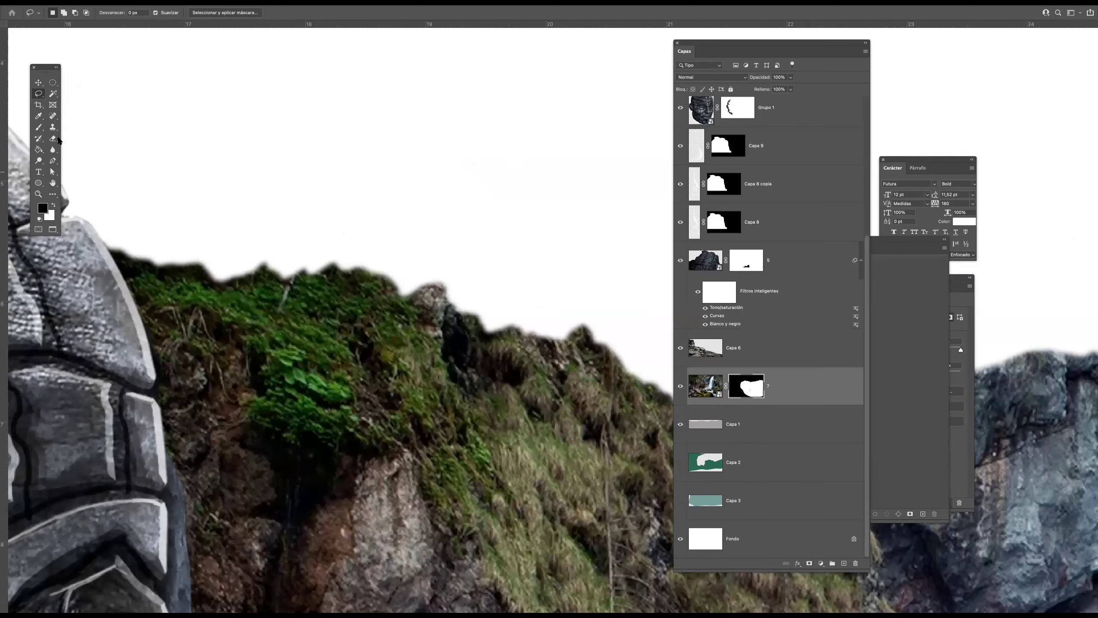
pyautogui.click(39, 127)
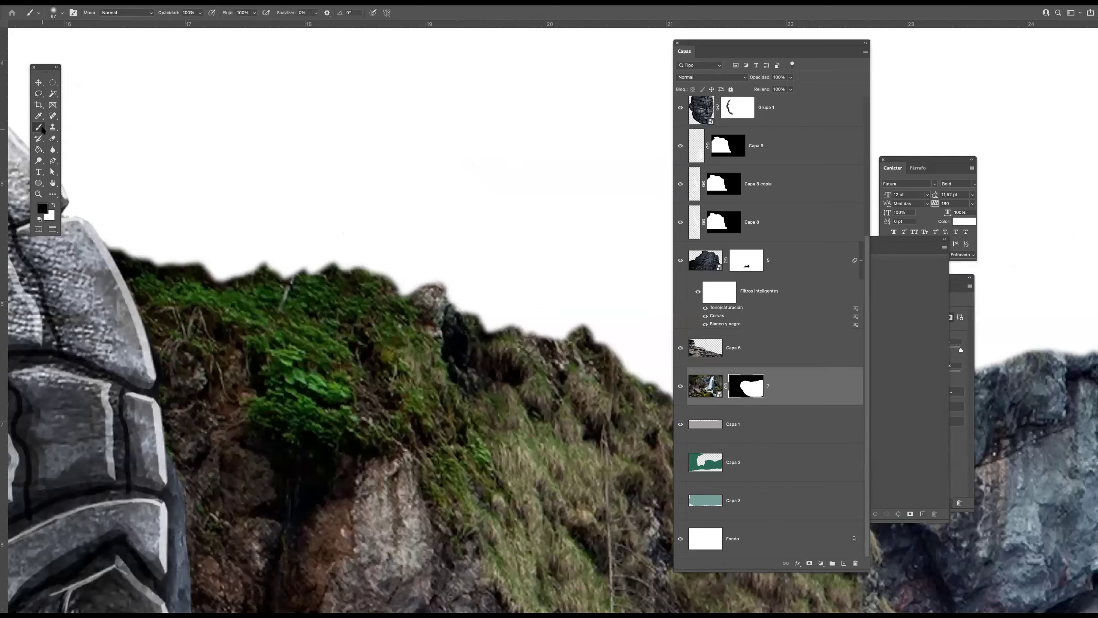
pyautogui.click(63, 13)
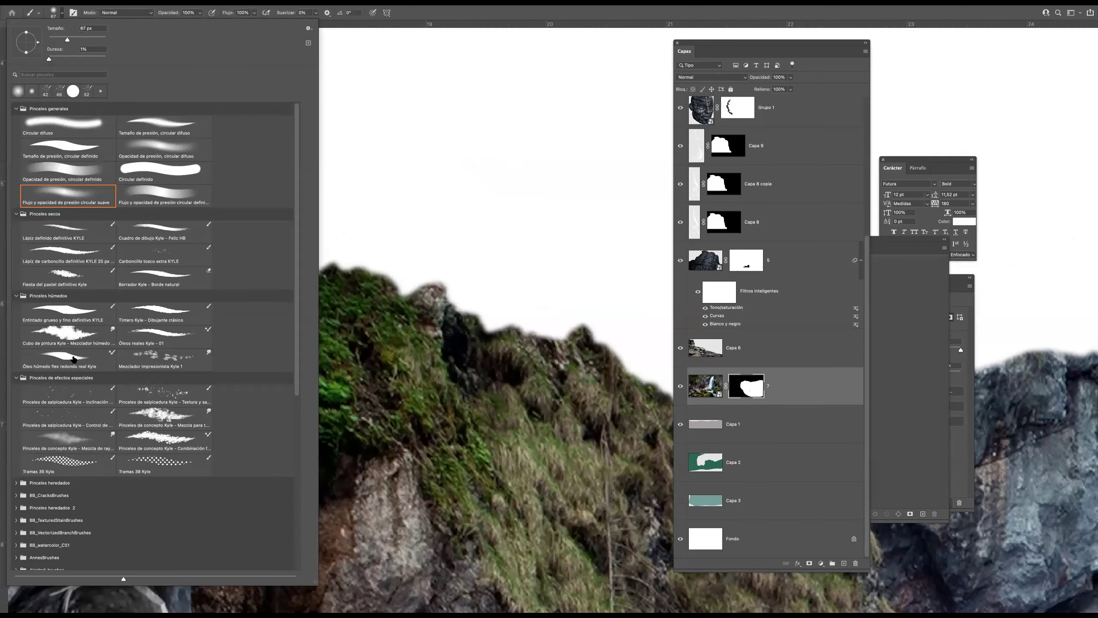
pyautogui.click(62, 396)
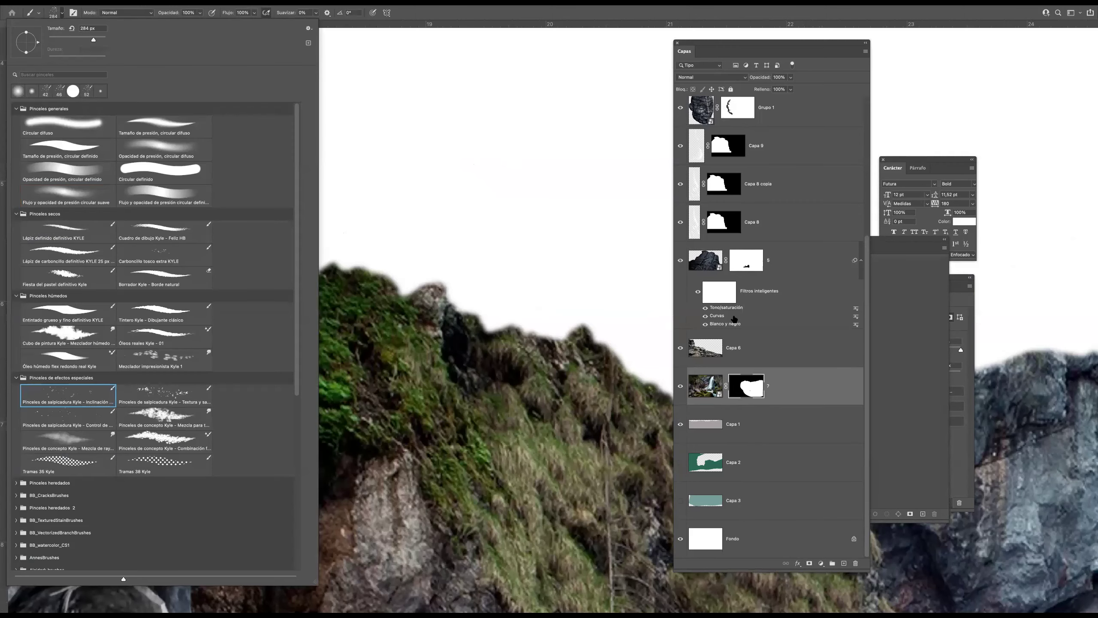
pyautogui.click(748, 389)
pyautogui.moveTo(278, 267)
pyautogui.mouseDown()
pyautogui.moveTo(172, 278)
pyautogui.moveTo(201, 278)
pyautogui.moveTo(188, 281)
pyautogui.mouseUp()
pyautogui.hotkey('ctrl', 'z')
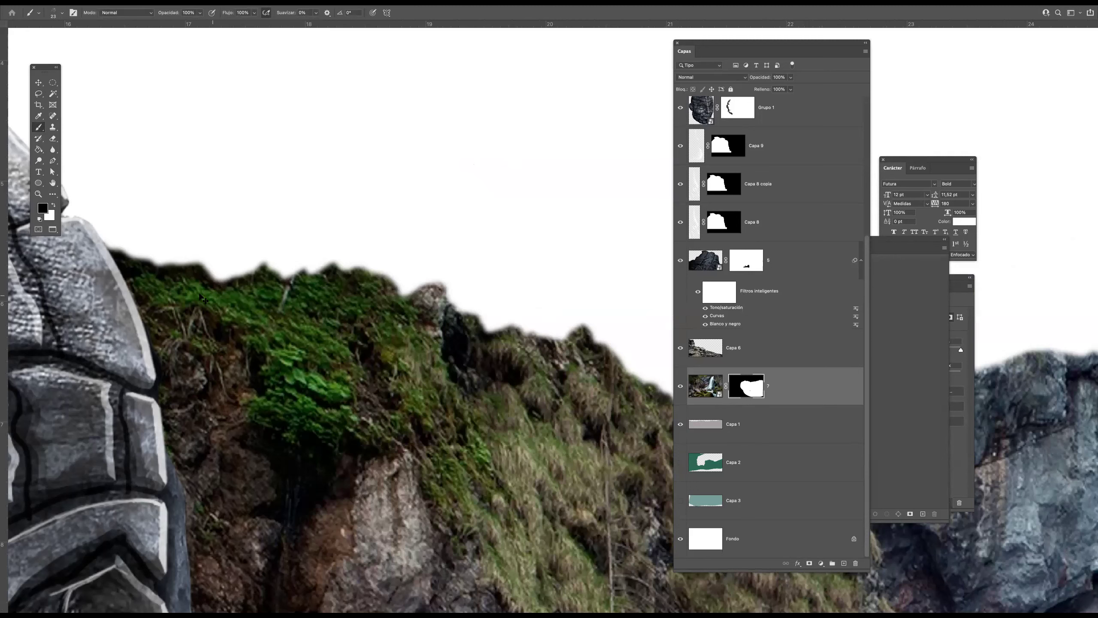
# Paint white with an enlarged spatter brush on layer 7's mask to roughen the mossy cliff's edge beside the stone head
pyautogui.click(54, 205)
pyautogui.press(']')
pyautogui.moveTo(211, 273)
pyautogui.mouseDown()
pyautogui.moveTo(216, 264)
pyautogui.moveTo(130, 251)
pyautogui.moveTo(97, 229)
pyautogui.mouseUp()
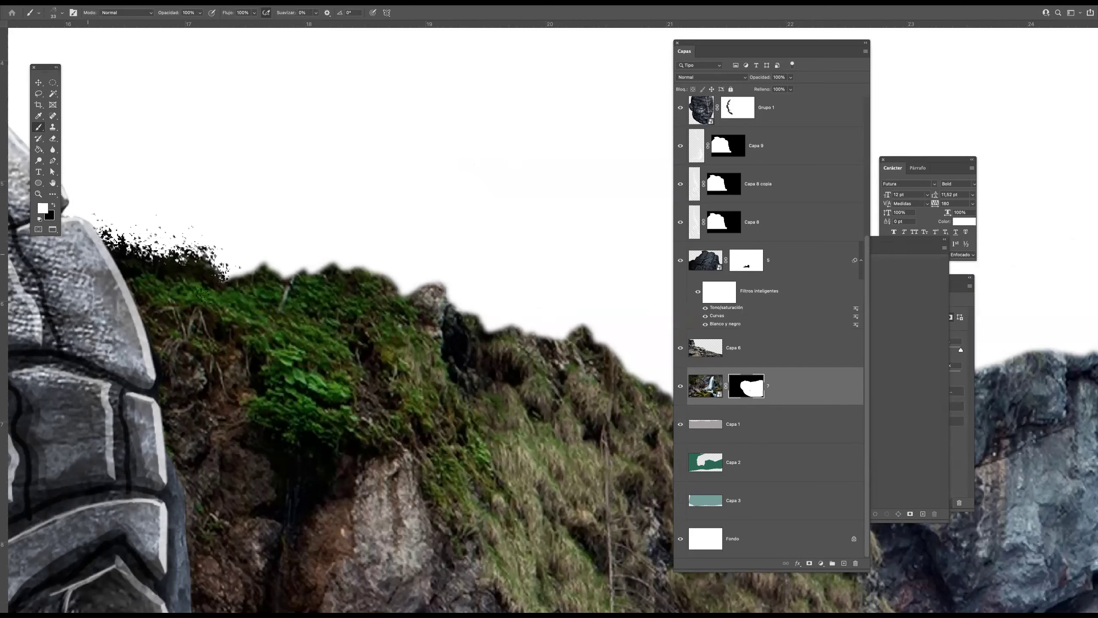
pyautogui.moveTo(223, 274)
pyautogui.mouseDown()
pyautogui.moveTo(343, 256)
pyautogui.moveTo(407, 287)
pyautogui.moveTo(441, 280)
pyautogui.moveTo(494, 325)
pyautogui.moveTo(545, 329)
pyautogui.mouseUp()
pyautogui.moveTo(545, 323)
pyautogui.mouseDown()
pyautogui.moveTo(562, 332)
pyautogui.moveTo(594, 324)
pyautogui.moveTo(525, 324)
pyautogui.mouseUp()
pyautogui.moveTo(593, 324); pyautogui.dragTo(615, 355)
pyautogui.moveTo(491, 305); pyautogui.dragTo(450, 304)
pyautogui.moveTo(550, 349); pyautogui.dragTo(427, 276)
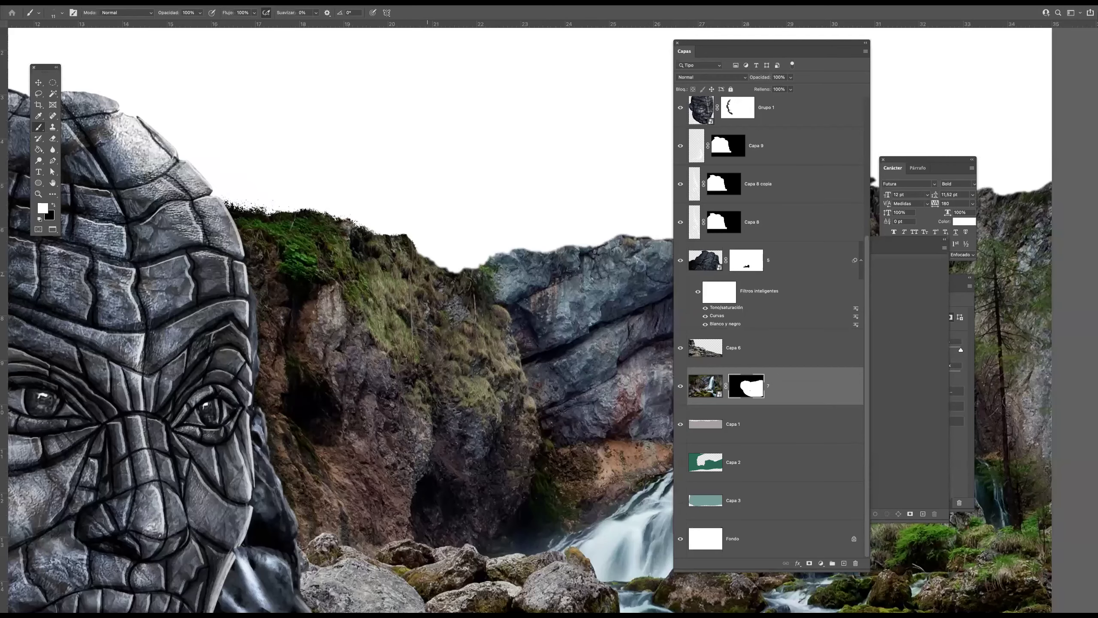
# Roughen the mask edge where the grassy cliff meets the blue-grey rock with white spatter strokes
pyautogui.scroll(3, 447, 269)
pyautogui.moveTo(365, 238)
pyautogui.mouseDown()
pyautogui.moveTo(410, 270)
pyautogui.moveTo(458, 274)
pyautogui.moveTo(553, 255)
pyautogui.moveTo(615, 226)
pyautogui.mouseUp()
pyautogui.moveTo(488, 254)
pyautogui.mouseDown()
pyautogui.moveTo(378, 258)
pyautogui.moveTo(469, 264)
pyautogui.moveTo(633, 226)
pyautogui.mouseUp()
pyautogui.hscroll(10, 634, 226)
pyautogui.scroll(2, 633, 226)
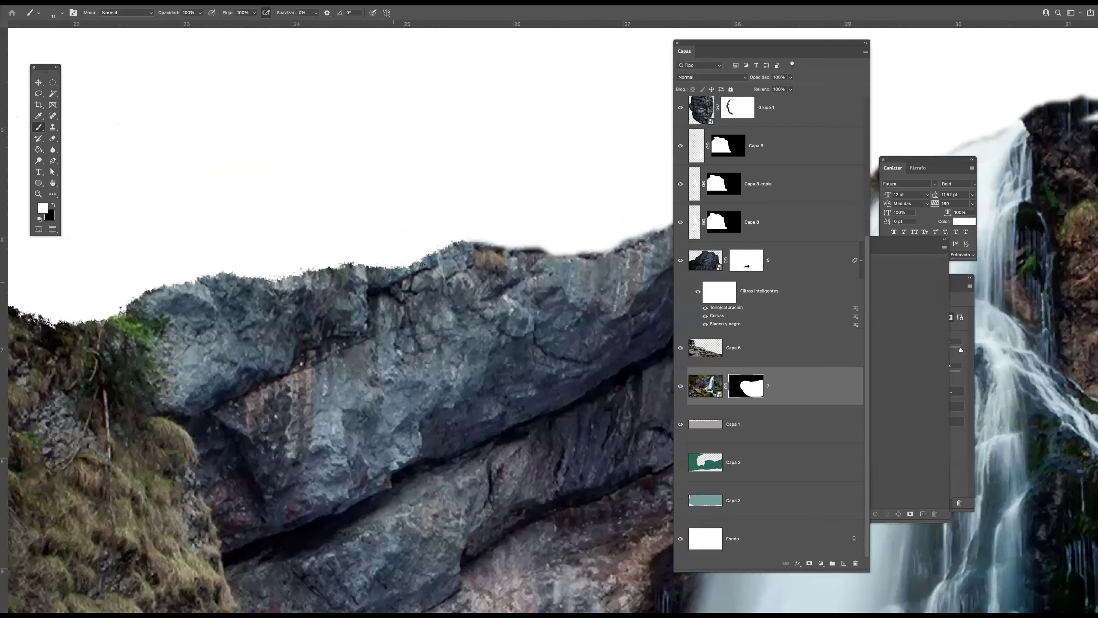
# Paint white spatter along the remaining blue-grey cliff edge up to the waterfall and the cliff beyond it, and check the whole composition
pyautogui.moveTo(433, 263)
pyautogui.mouseDown()
pyautogui.moveTo(512, 277)
pyautogui.moveTo(614, 242)
pyautogui.mouseUp()
pyautogui.moveTo(566, 268)
pyautogui.mouseDown()
pyautogui.moveTo(391, 327)
pyautogui.moveTo(387, 318)
pyautogui.mouseUp()
pyautogui.moveTo(449, 284)
pyautogui.mouseDown()
pyautogui.moveTo(493, 257)
pyautogui.moveTo(531, 274)
pyautogui.moveTo(641, 241)
pyautogui.moveTo(469, 280)
pyautogui.mouseUp()
pyautogui.moveTo(646, 233)
pyautogui.mouseDown()
pyautogui.moveTo(412, 246)
pyautogui.moveTo(434, 224)
pyautogui.moveTo(502, 249)
pyautogui.moveTo(619, 218)
pyautogui.mouseUp()
pyautogui.moveTo(504, 236); pyautogui.dragTo(278, 242)
pyautogui.moveTo(410, 223)
pyautogui.mouseDown()
pyautogui.moveTo(441, 219)
pyautogui.moveTo(454, 252)
pyautogui.moveTo(444, 223)
pyautogui.moveTo(493, 264)
pyautogui.moveTo(520, 250)
pyautogui.moveTo(535, 263)
pyautogui.moveTo(667, 247)
pyautogui.mouseUp()
pyautogui.scroll(-4, 567, 266)
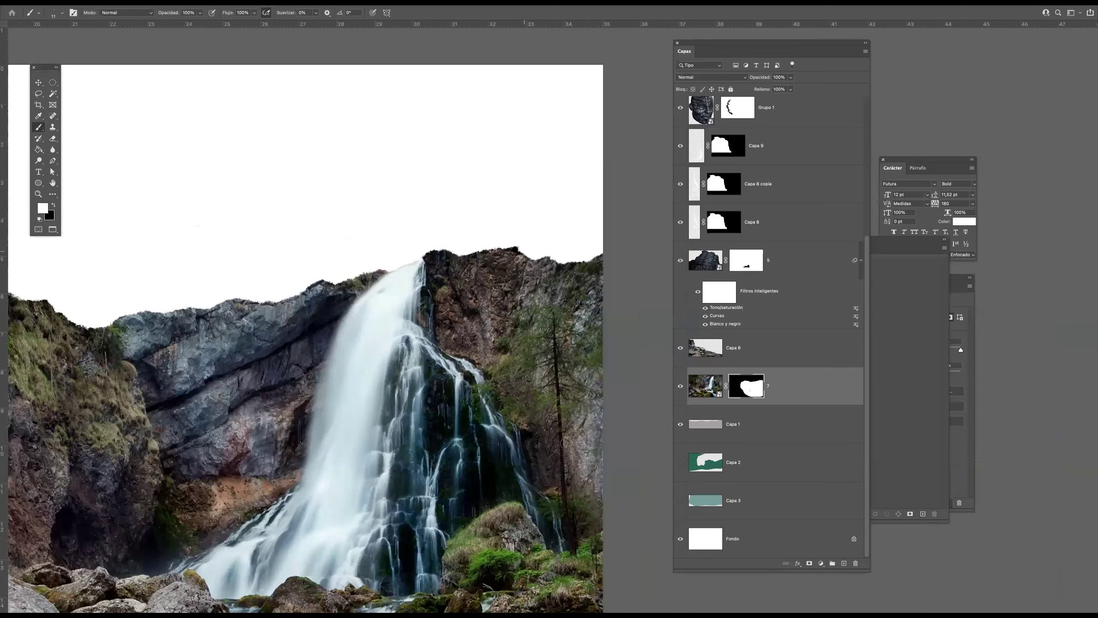
pyautogui.scroll(1, 476, 274)
pyautogui.scroll(-1, 476, 274)
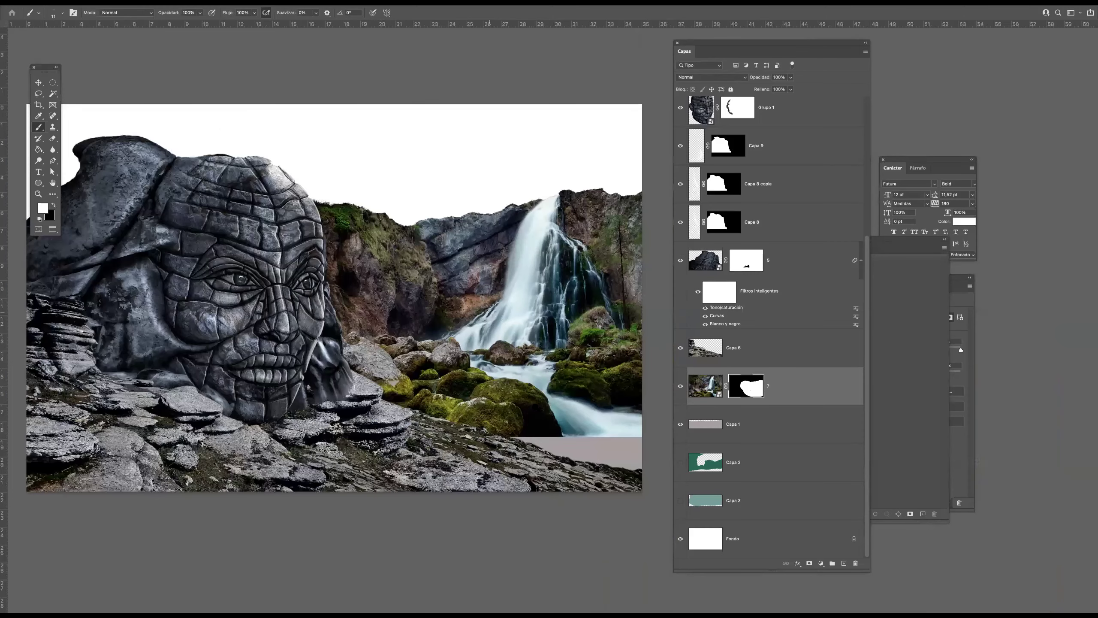
pyautogui.scroll(-1, 497, 390)
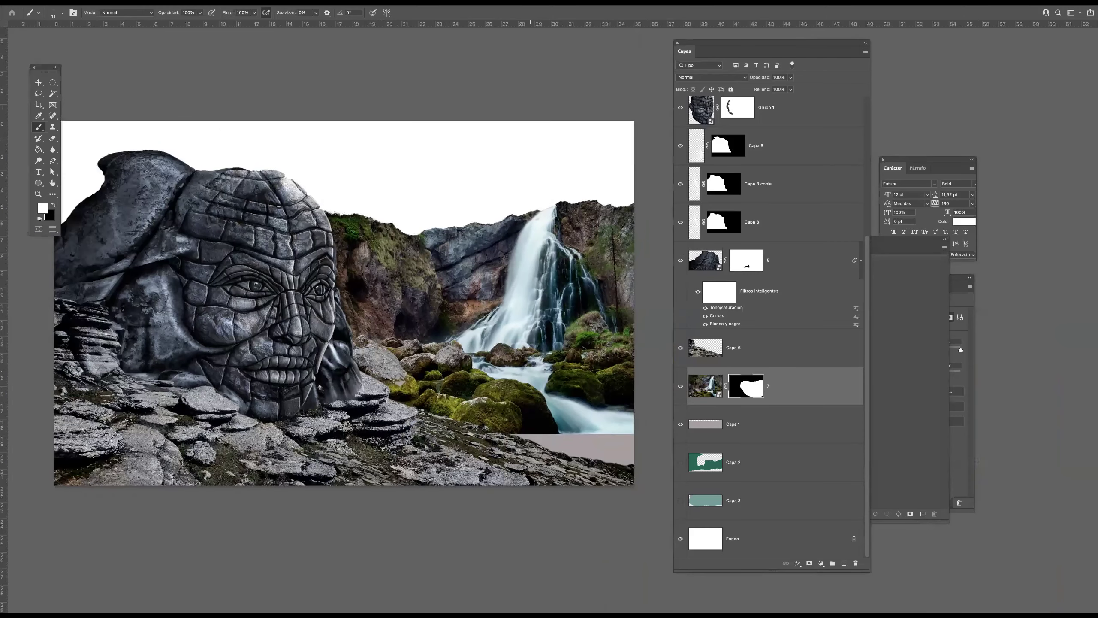
pyautogui.scroll(-1, 501, 387)
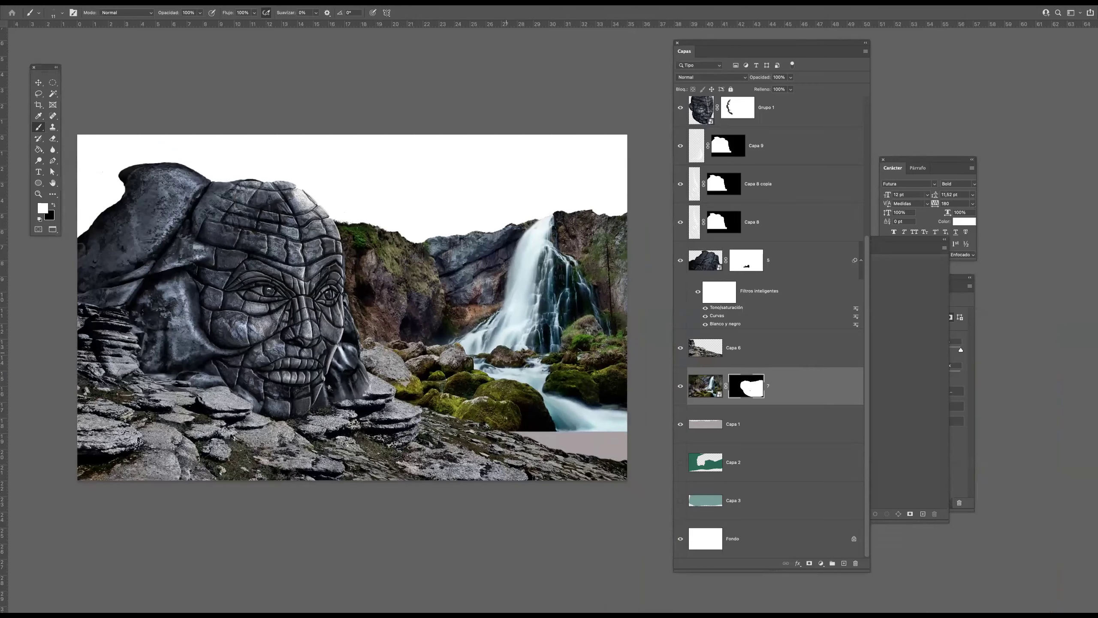
# Place the mossy stream photo 11 directly above waterfall layer 7 and switch to full-screen view without panels
pyautogui.press('v')
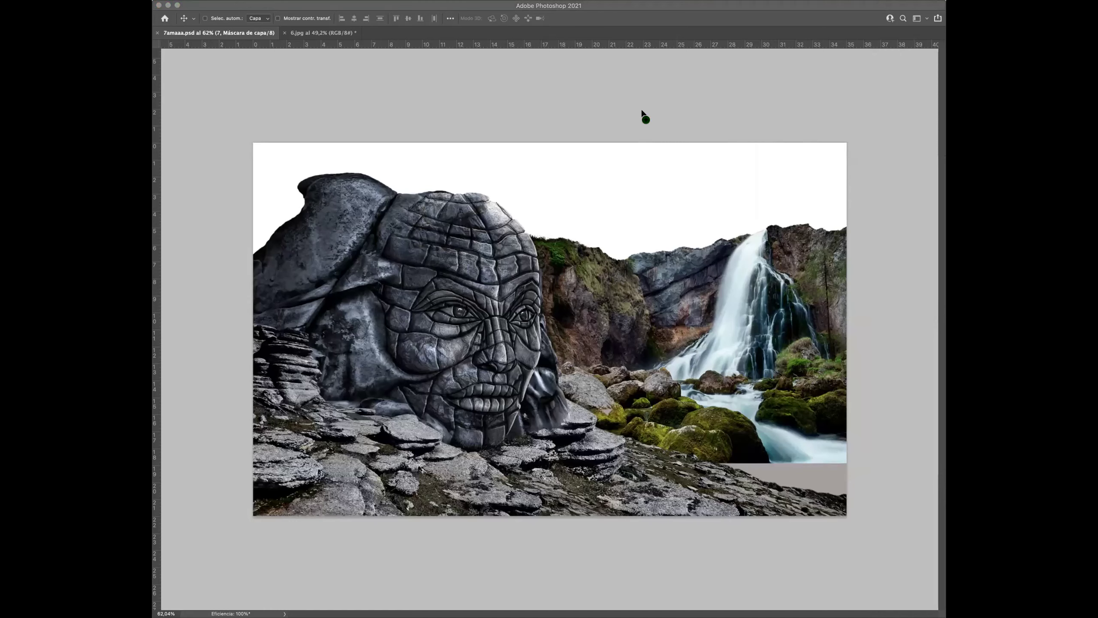
pyautogui.moveTo(642, 110); pyautogui.dragTo(647, 137)
pyautogui.press('Return')
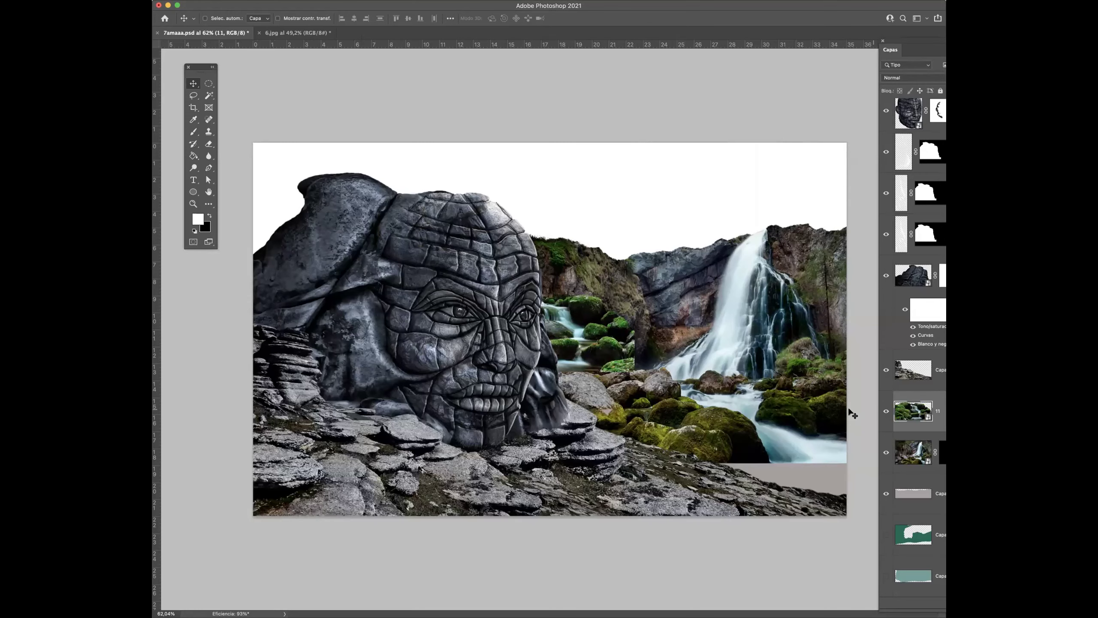
pyautogui.press('f')
pyautogui.press('Tab')
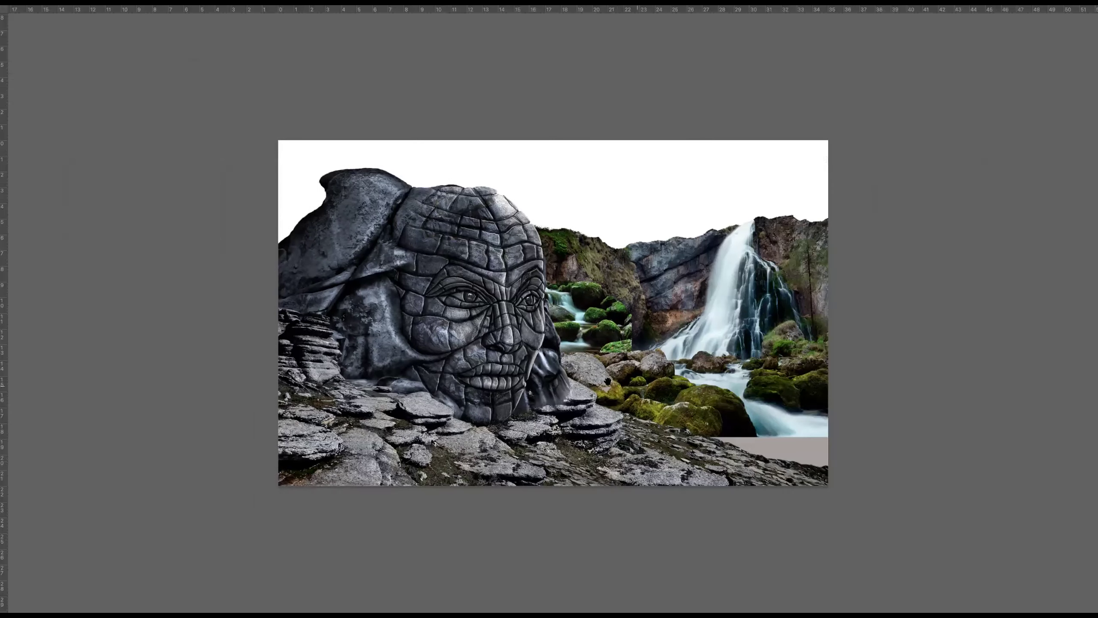
# Move layer 11 to the top of the layer stack and position its stream in the lower foreground below the waterfall
pyautogui.moveTo(608, 382); pyautogui.dragTo(468, 330)
pyautogui.moveTo(447, 292); pyautogui.dragTo(650, 404)
pyautogui.press('Tab')
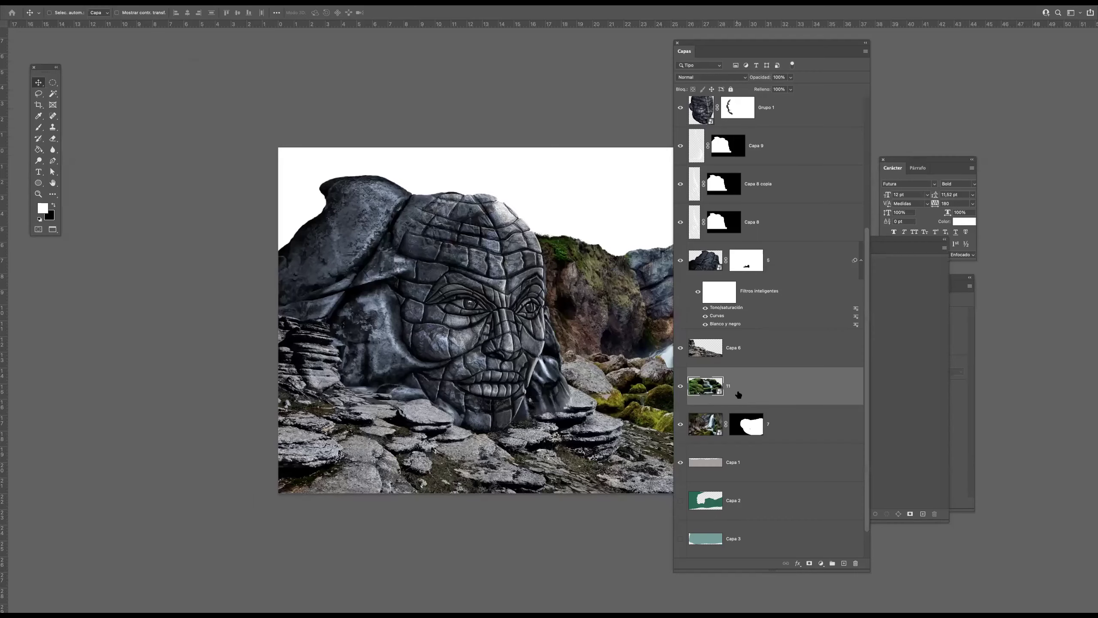
pyautogui.moveTo(745, 377); pyautogui.dragTo(740, 119)
pyautogui.press('Tab')
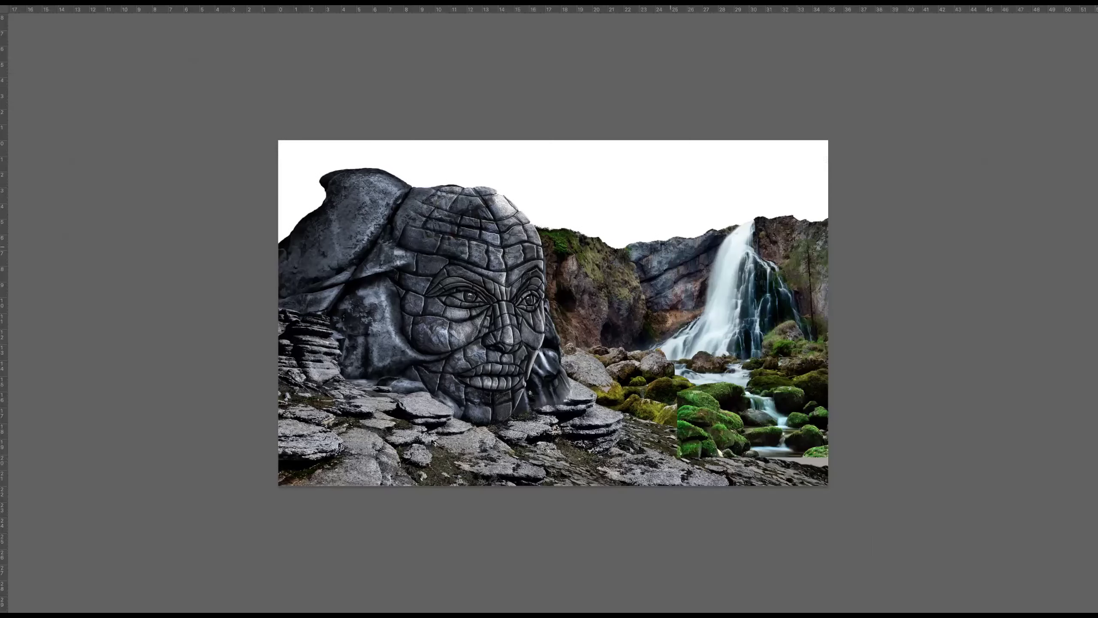
pyautogui.moveTo(646, 401); pyautogui.dragTo(479, 303)
pyautogui.moveTo(606, 335); pyautogui.dragTo(564, 345)
# Transform layer 11, enlarging it to about 14.7 cm wide and shifting it to cover the image's lower right corner
pyautogui.hotkey('ctrl', 't')
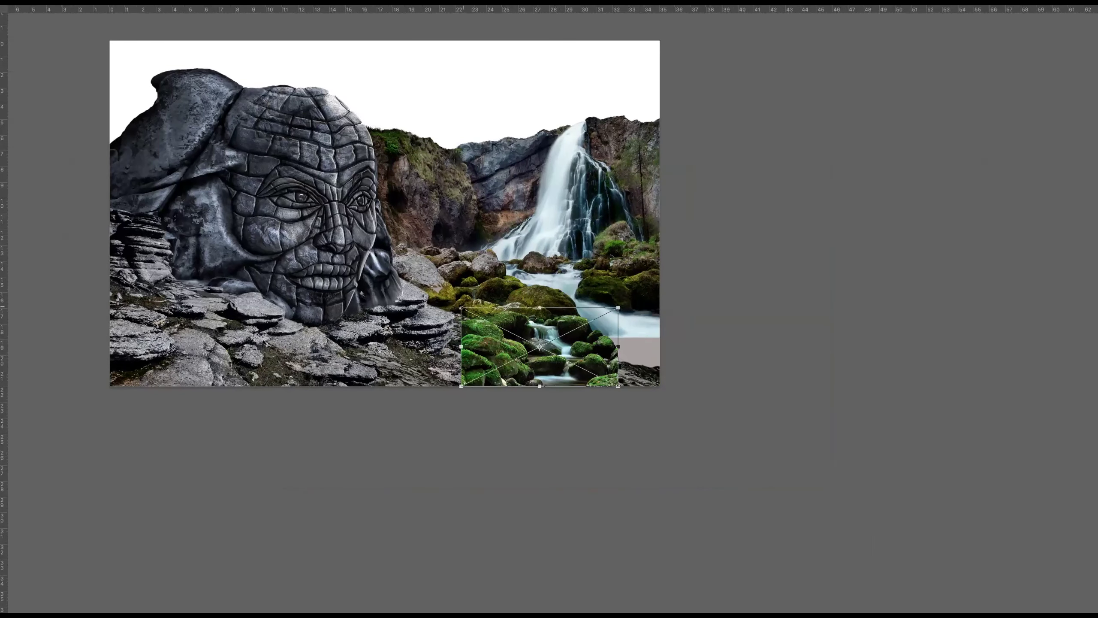
pyautogui.moveTo(461, 308); pyautogui.dragTo(387, 270)
pyautogui.moveTo(572, 339); pyautogui.dragTo(655, 341)
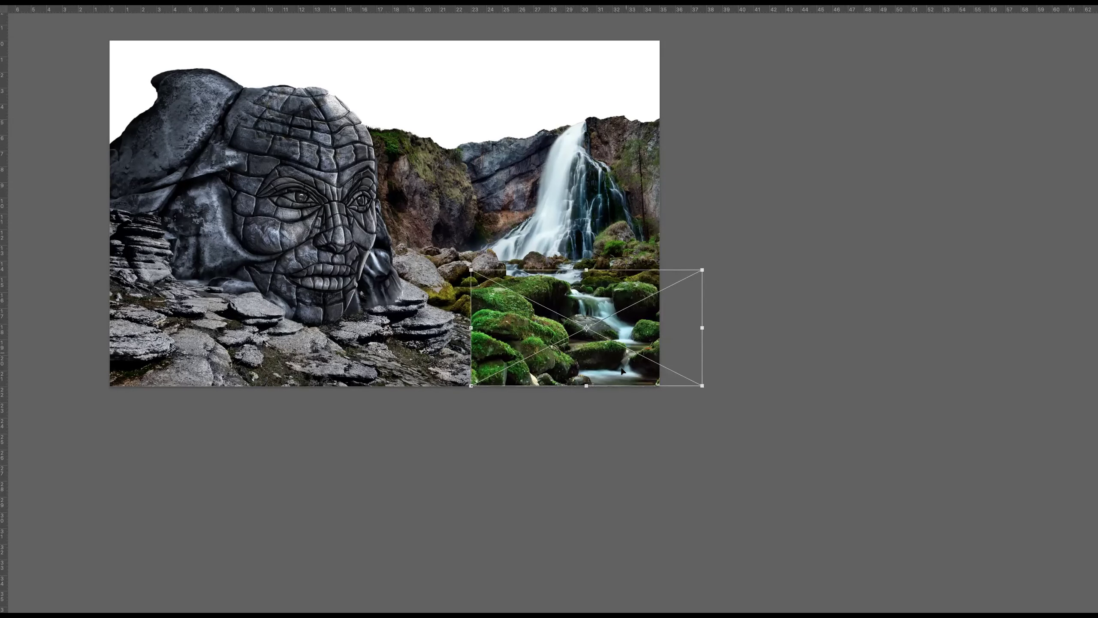
pyautogui.press('Return')
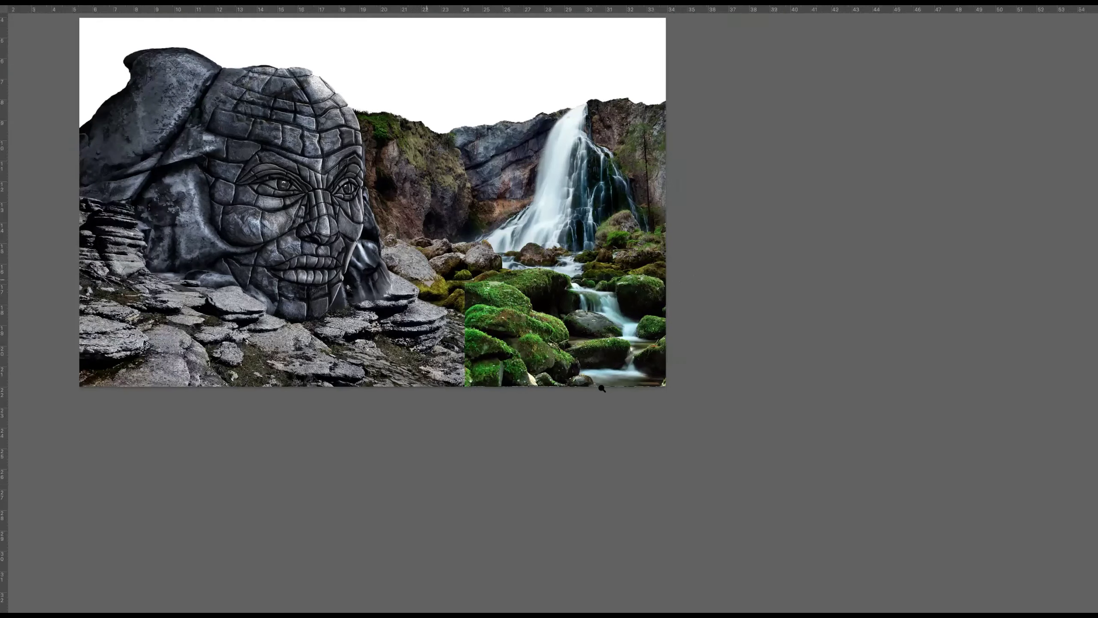
# Add a layer mask to stream layer 11 and prepare the brush at the photo's hard left edge
pyautogui.scroll(2, 567, 385)
pyautogui.scroll(-1, 607, 408)
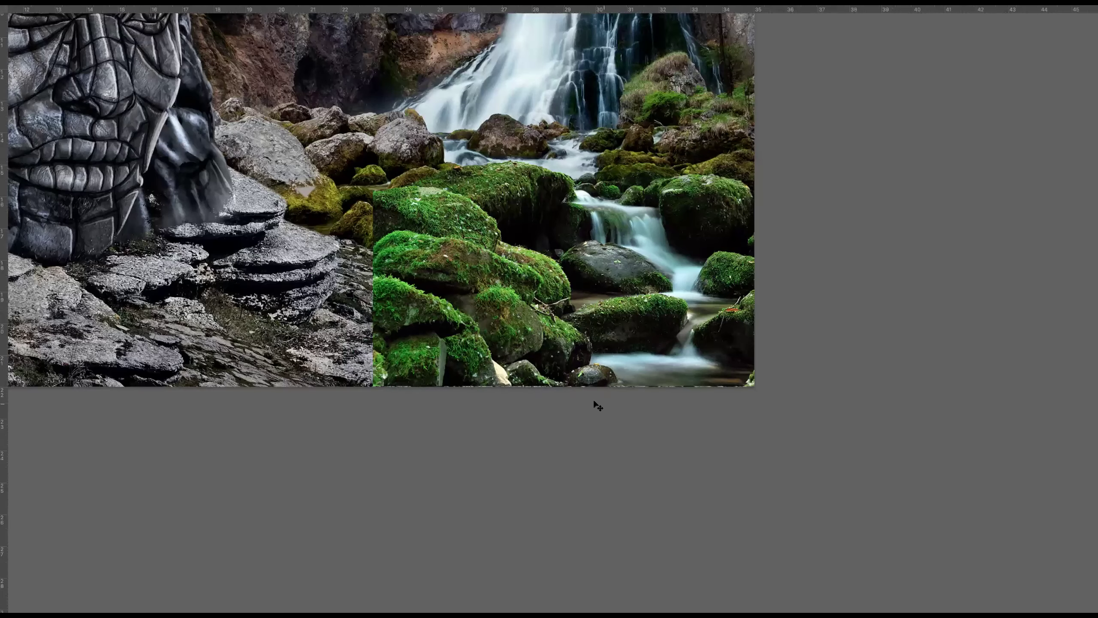
pyautogui.scroll(2, 604, 212)
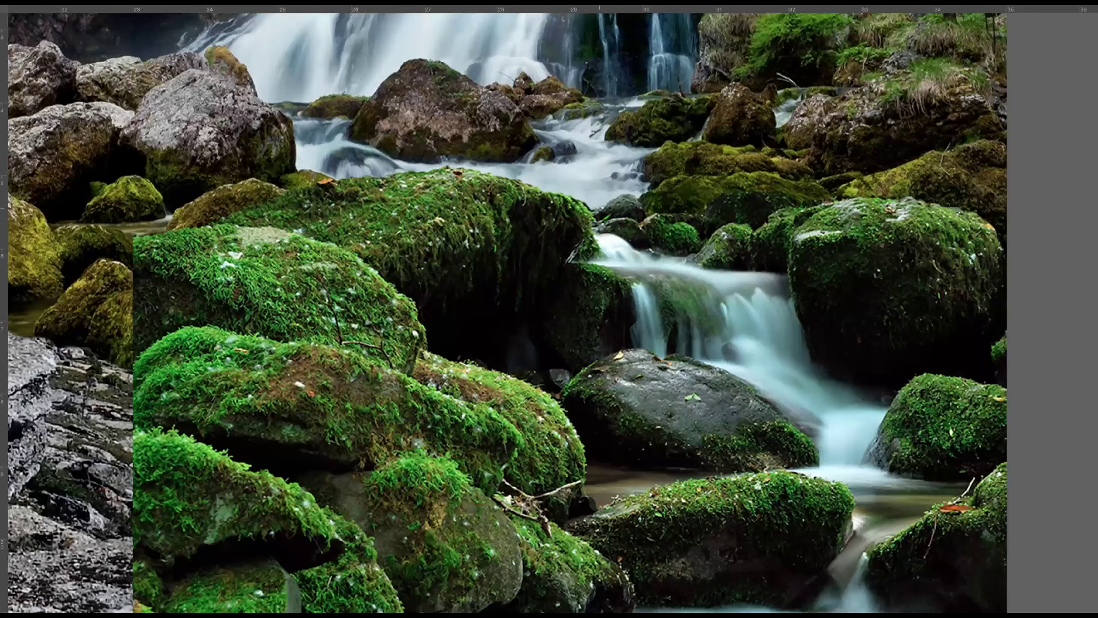
pyautogui.press('Tab')
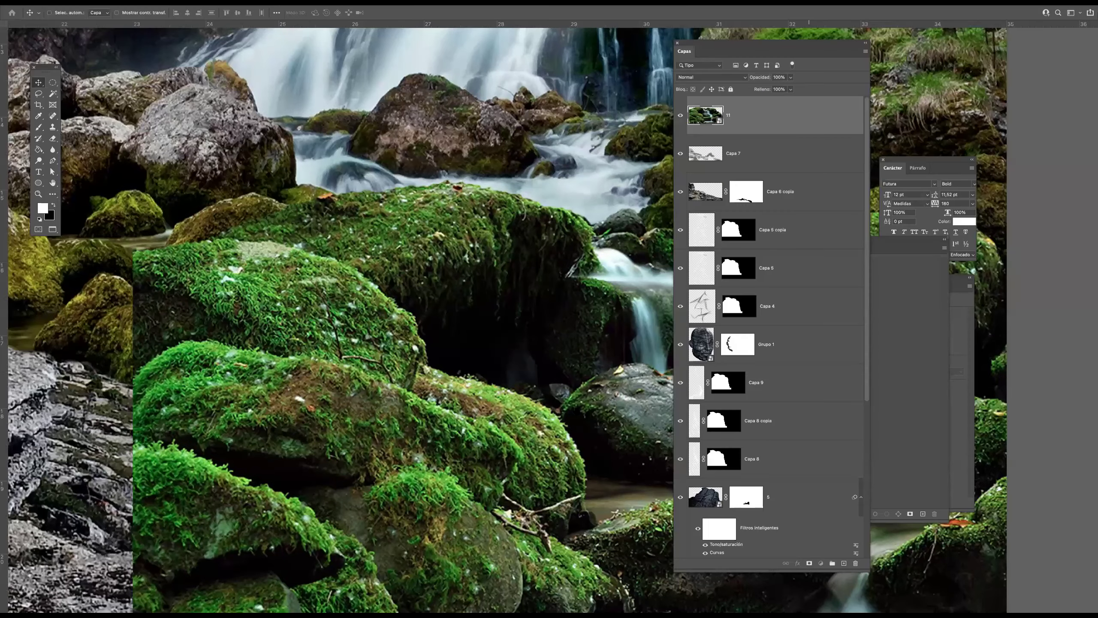
pyautogui.hotkey('ctrl', 'shift', 'm')
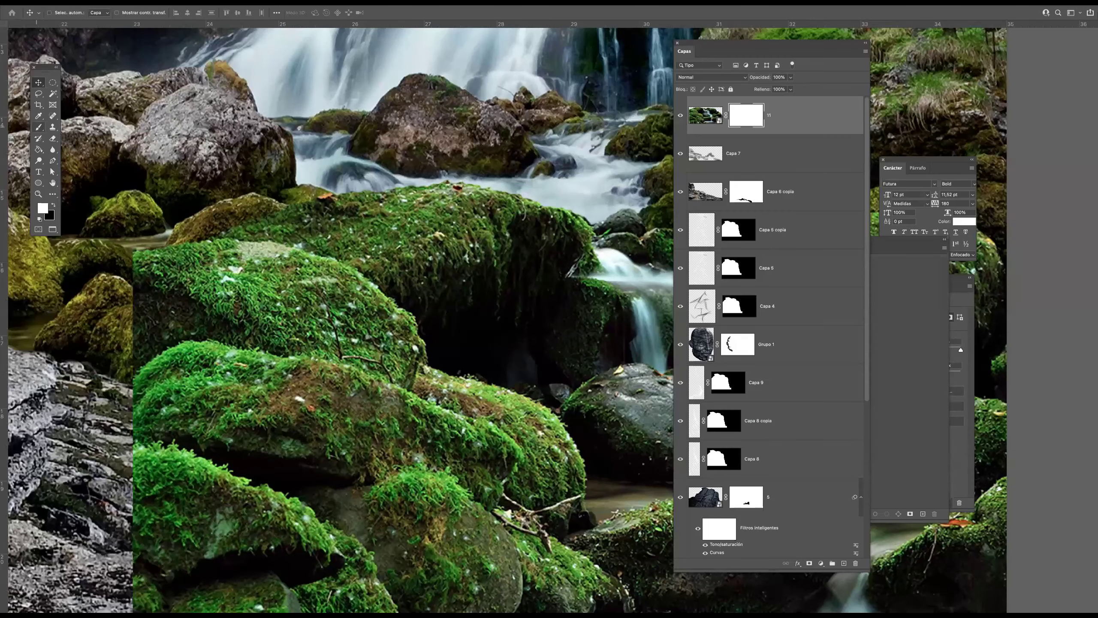
pyautogui.click(37, 126)
pyautogui.moveTo(168, 543); pyautogui.dragTo(345, 419)
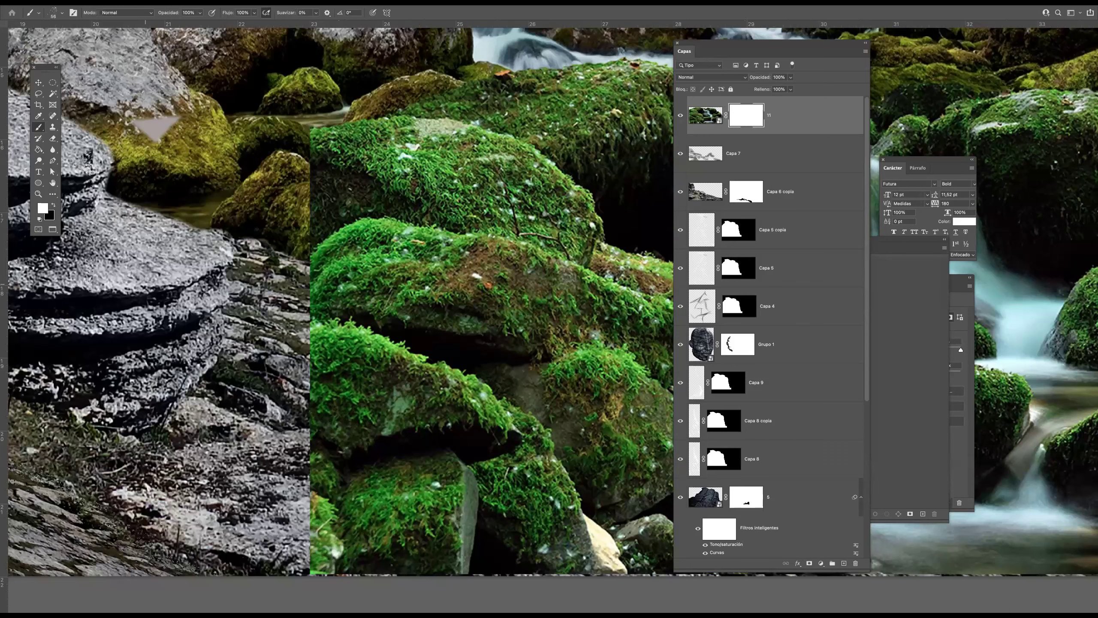
# Paint black on layer 11's mask to hide its straight left edge and blend the mossy boulders into the grey rocks
pyautogui.press('x')
pyautogui.moveTo(284, 435)
pyautogui.mouseDown()
pyautogui.moveTo(285, 255)
pyautogui.moveTo(333, 147)
pyautogui.moveTo(380, 101)
pyautogui.moveTo(416, 114)
pyautogui.moveTo(467, 100)
pyautogui.moveTo(364, 124)
pyautogui.mouseUp()
pyautogui.moveTo(235, 269)
pyautogui.mouseDown()
pyautogui.moveTo(441, 381)
pyautogui.moveTo(338, 437)
pyautogui.moveTo(341, 536)
pyautogui.moveTo(328, 570)
pyautogui.moveTo(445, 558)
pyautogui.moveTo(389, 484)
pyautogui.moveTo(424, 497)
pyautogui.moveTo(454, 454)
pyautogui.moveTo(362, 402)
pyautogui.mouseUp()
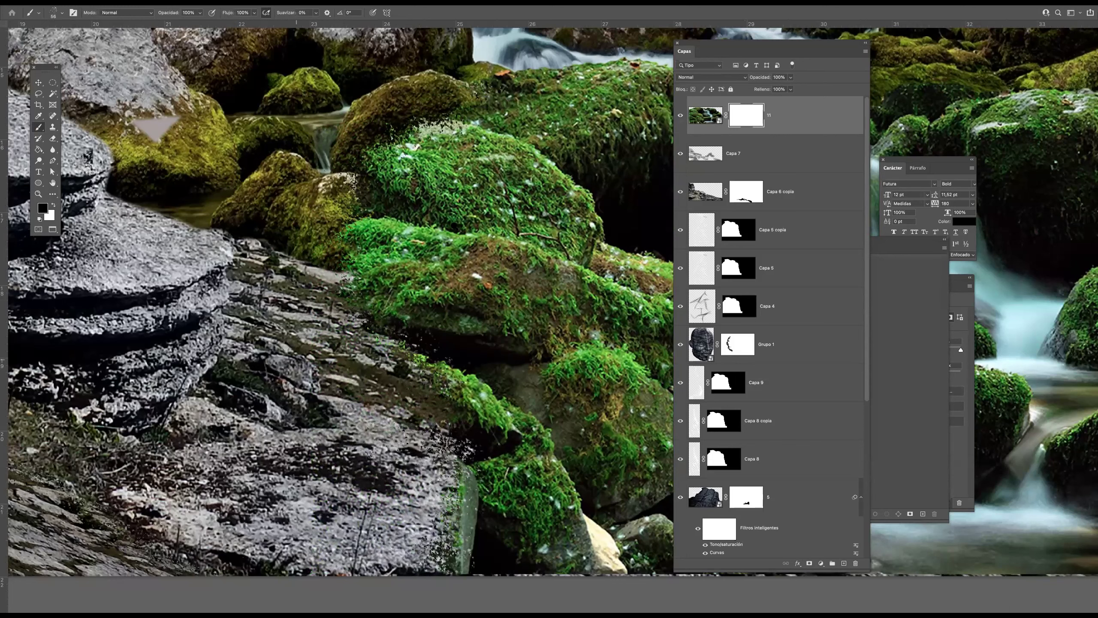
pyautogui.scroll(-3, 456, 266)
pyautogui.scroll(-1, 403, 221)
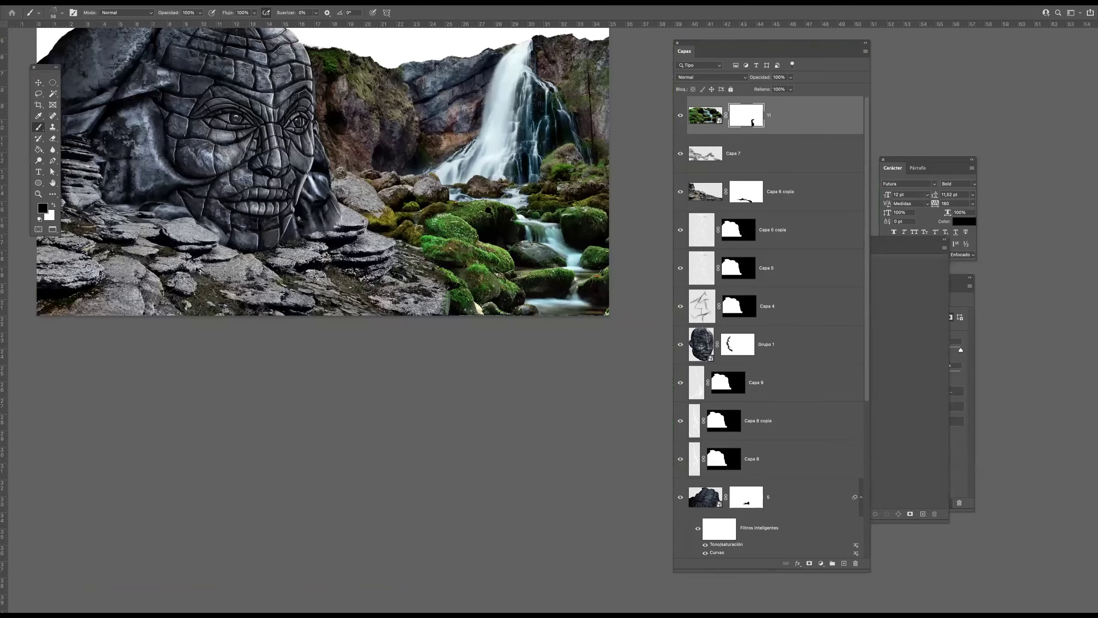
# Lower the brush opacity to 42% and softly mask the upper mossy boulder into the yellow-green rocks behind it
pyautogui.scroll(4, 462, 201)
pyautogui.moveTo(261, 376)
pyautogui.mouseDown()
pyautogui.moveTo(291, 403)
pyautogui.moveTo(314, 406)
pyautogui.mouseUp()
pyautogui.click(262, 374)
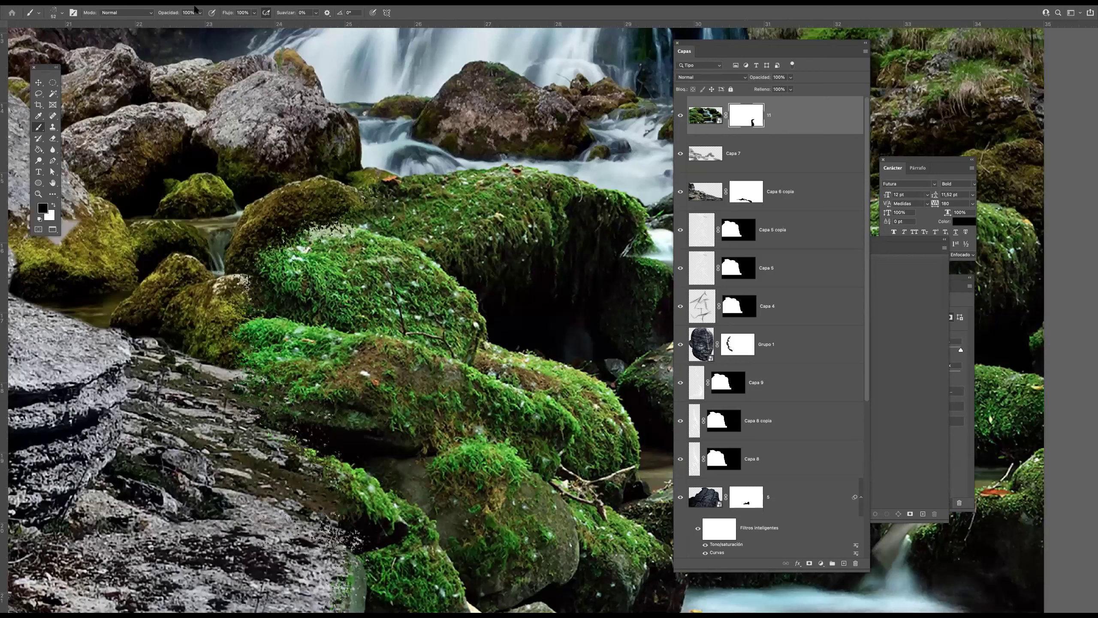
pyautogui.click(200, 13)
pyautogui.press('4')
pyautogui.press('2')
pyautogui.moveTo(242, 297)
pyautogui.mouseDown()
pyautogui.moveTo(284, 251)
pyautogui.moveTo(333, 234)
pyautogui.moveTo(302, 242)
pyautogui.moveTo(406, 225)
pyautogui.moveTo(307, 267)
pyautogui.mouseUp()
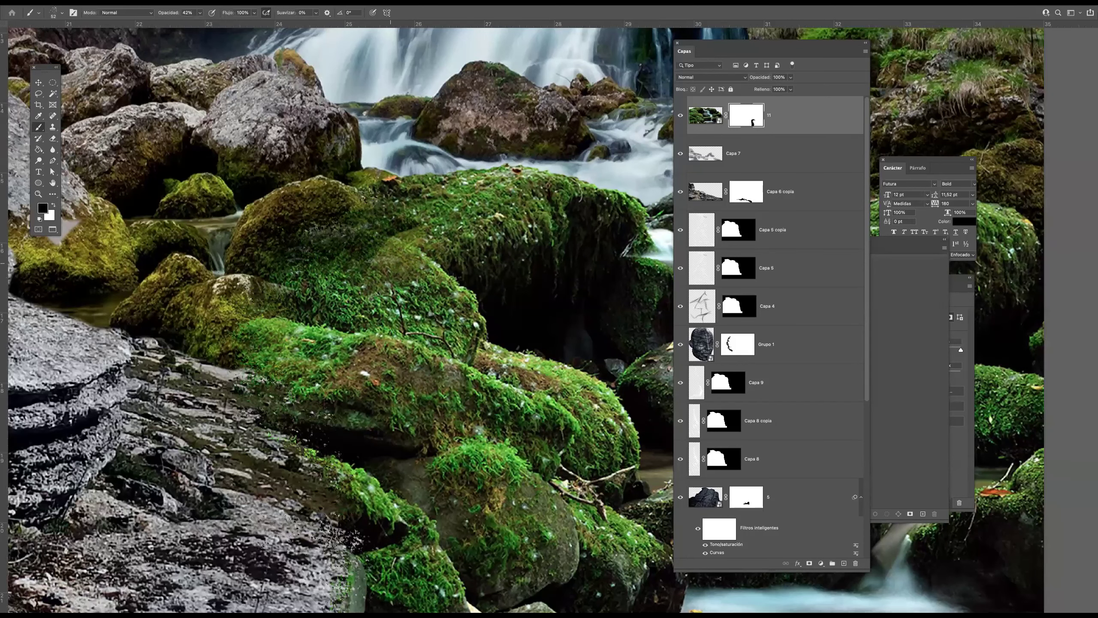
pyautogui.moveTo(351, 234); pyautogui.dragTo(285, 237)
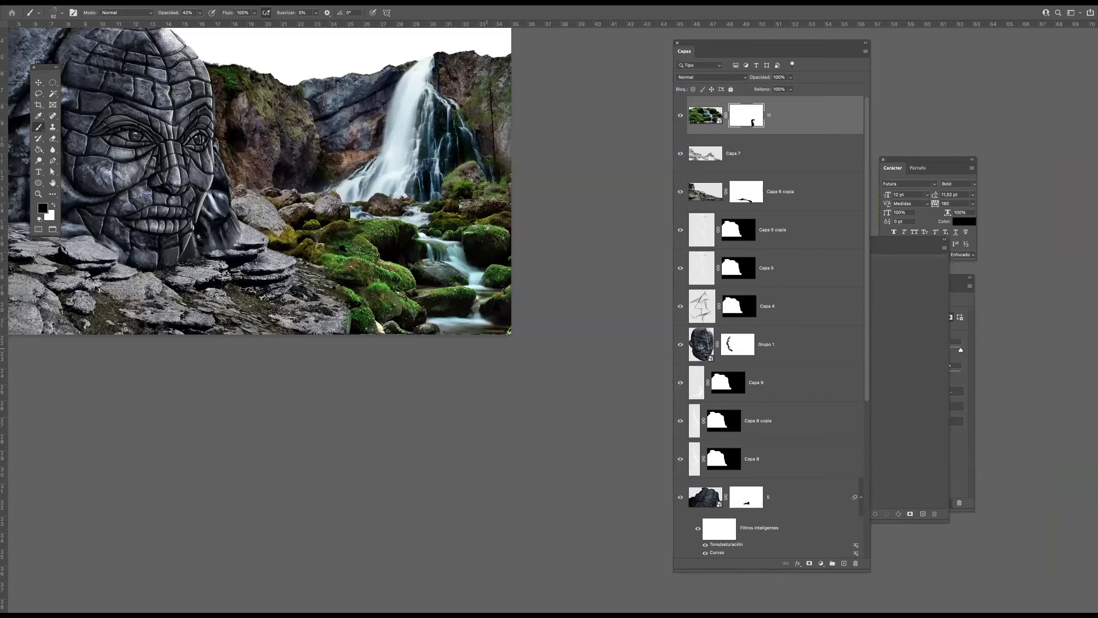
# Paint white at 42% opacity on layer 11's mask to restore some moss on the upper boulder, and check the whole composition
pyautogui.scroll(5, 349, 233)
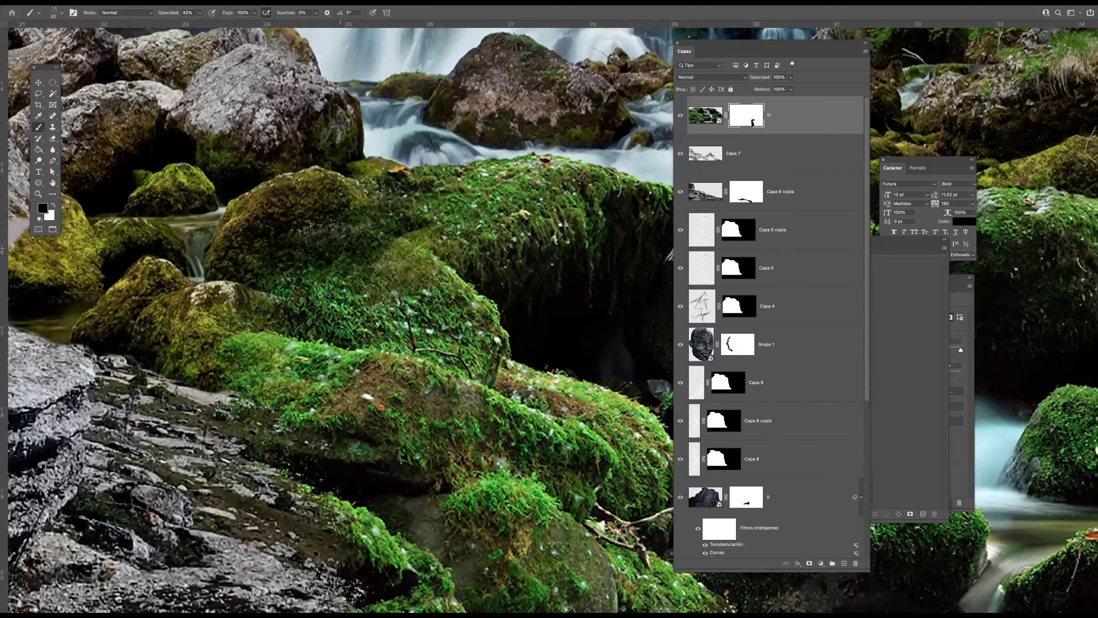
pyautogui.press('x')
pyautogui.moveTo(372, 274); pyautogui.dragTo(414, 290)
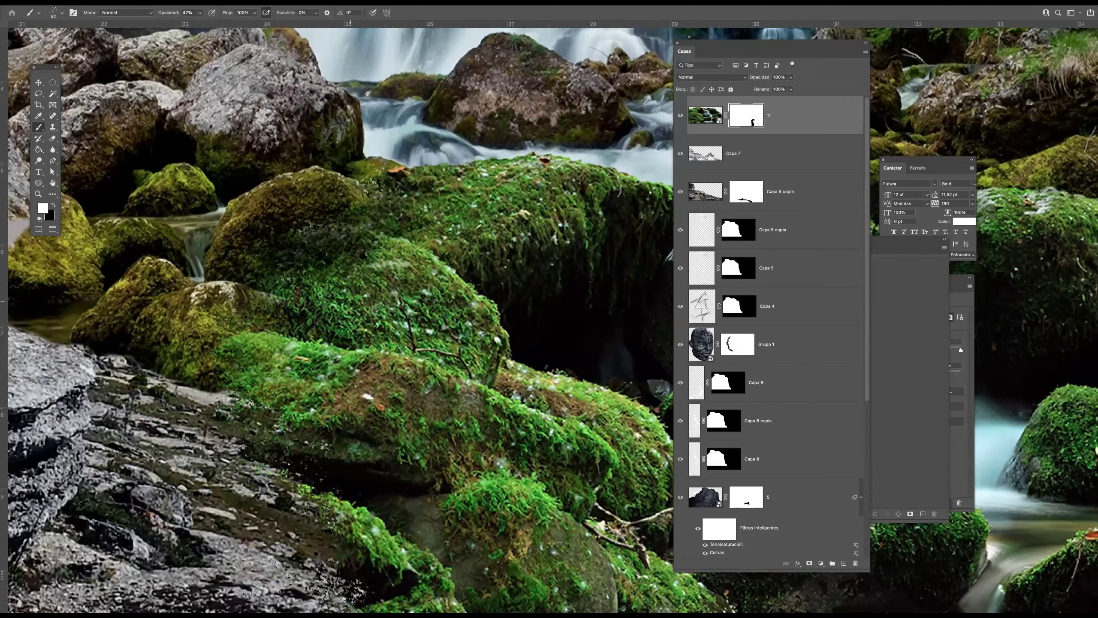
pyautogui.scroll(-5, 383, 279)
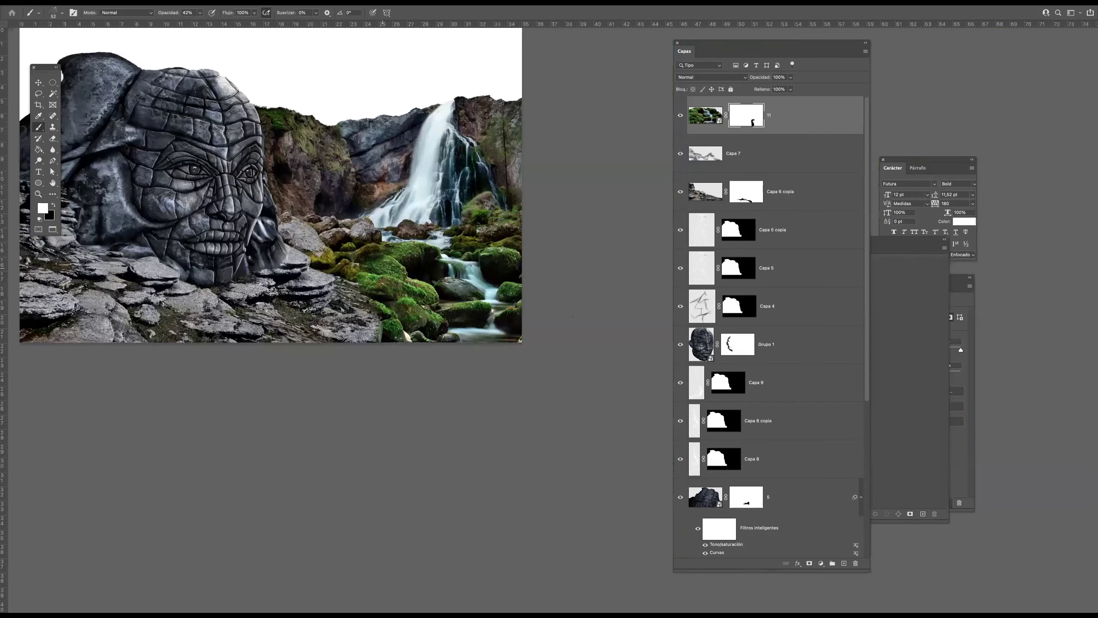
pyautogui.scroll(-1, 382, 264)
pyautogui.scroll(3, 365, 155)
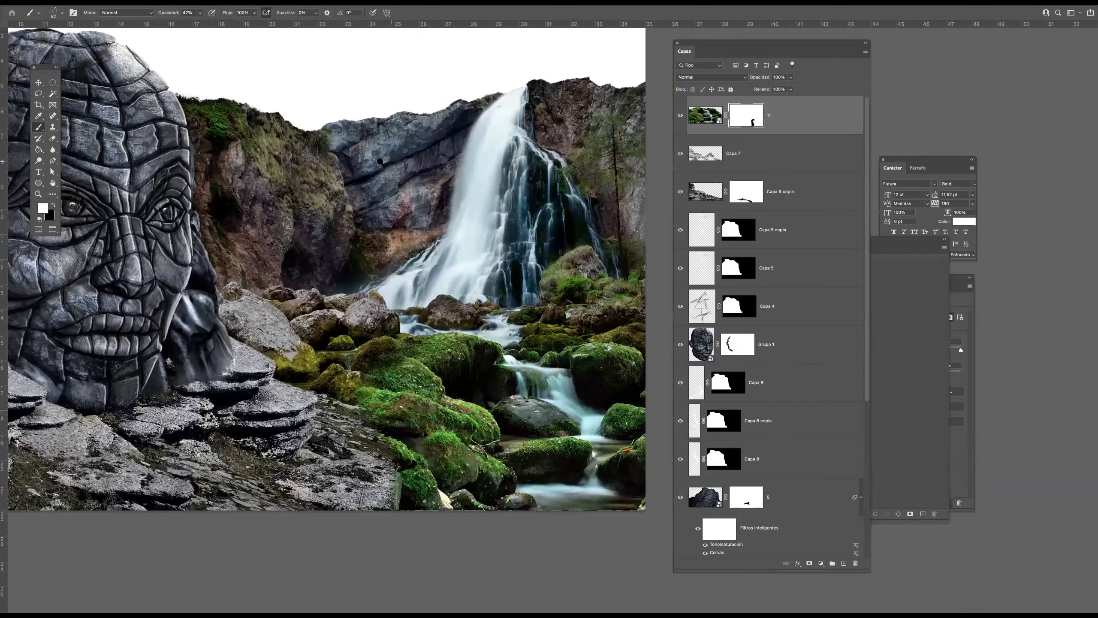
pyautogui.press('super+minus')
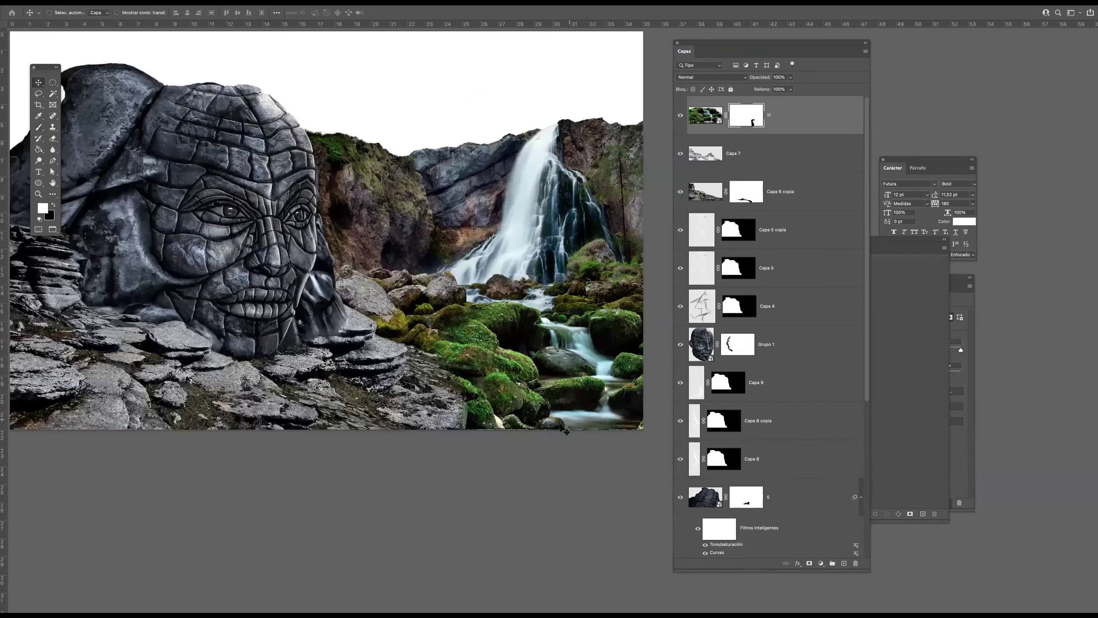
pyautogui.press('f')
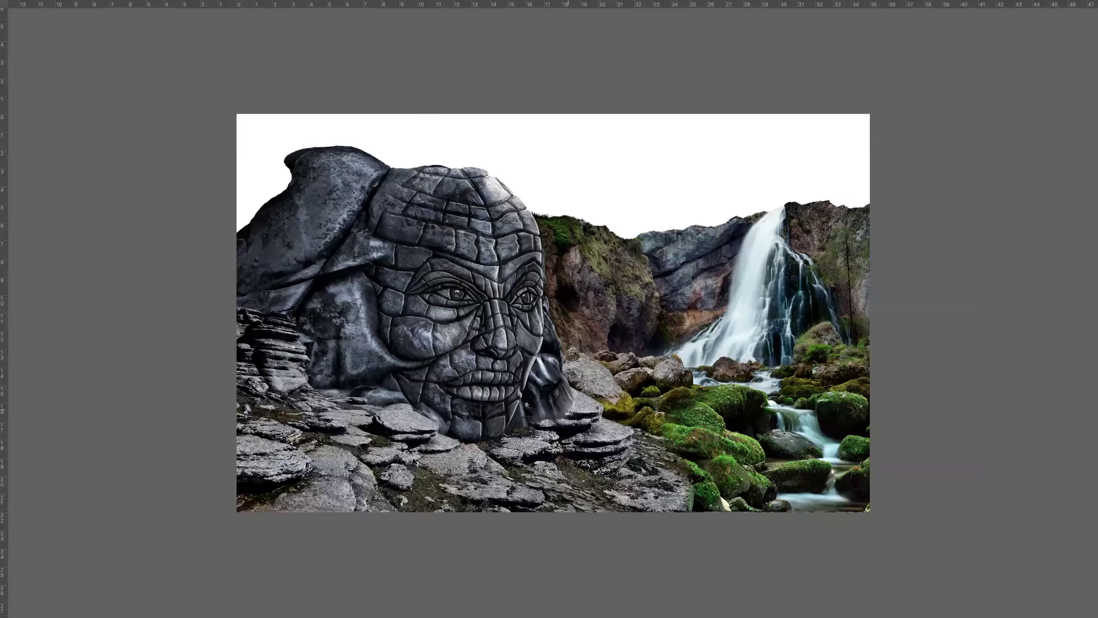
pyautogui.press('f')
pyautogui.press('Tab')
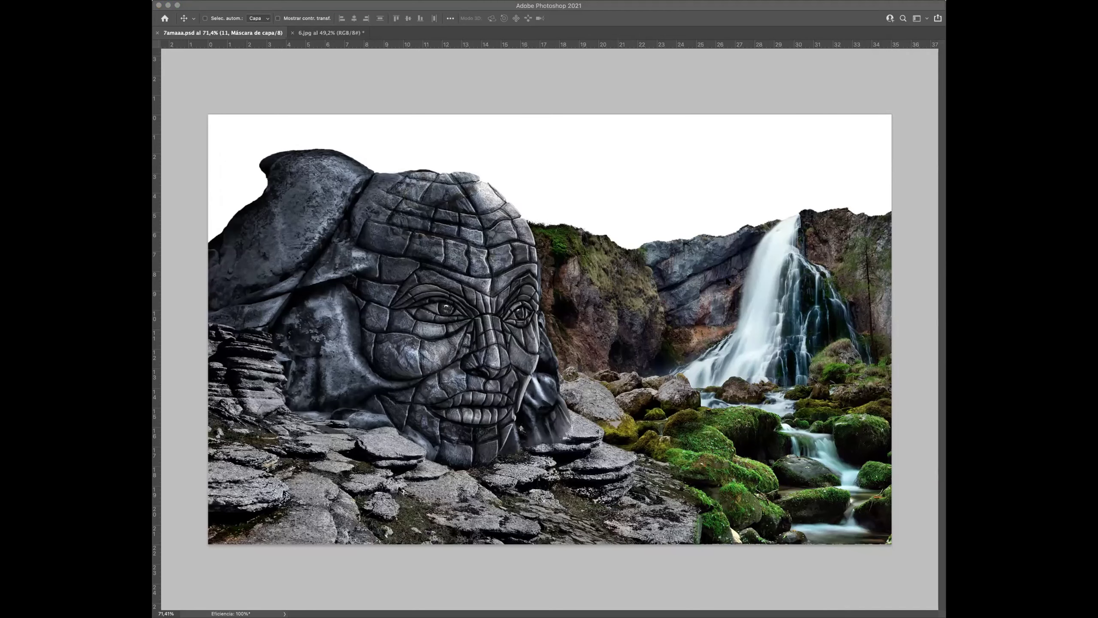
pyautogui.press('Tab')
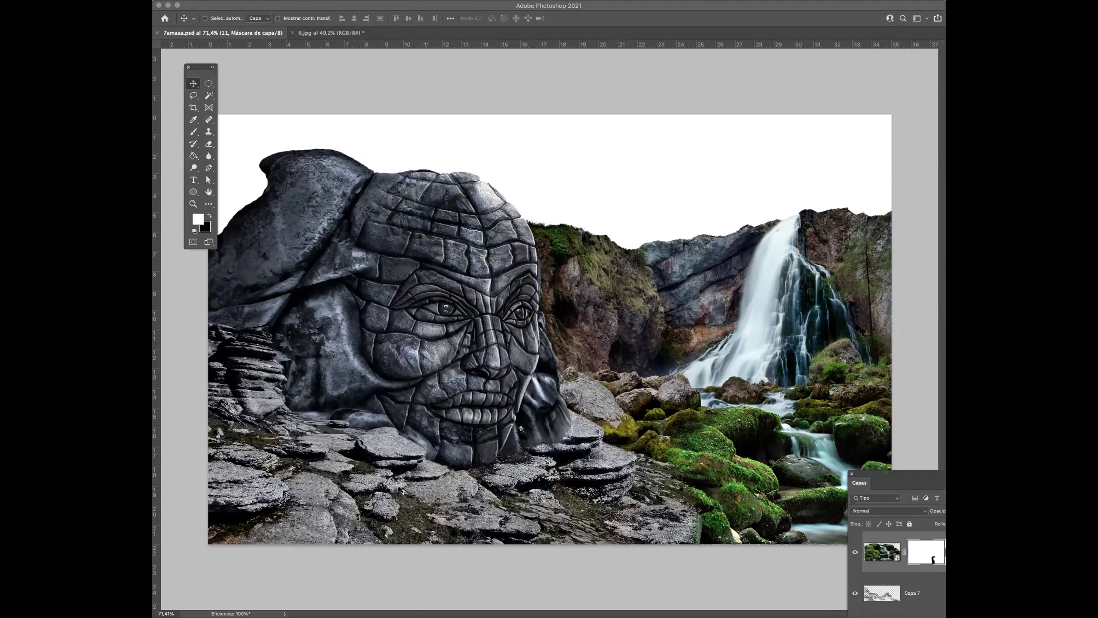
# Outline the mossy part of the moss-covered rock photo with the Lasso and feather the selection by 2 pixels
pyautogui.click(818, 295)
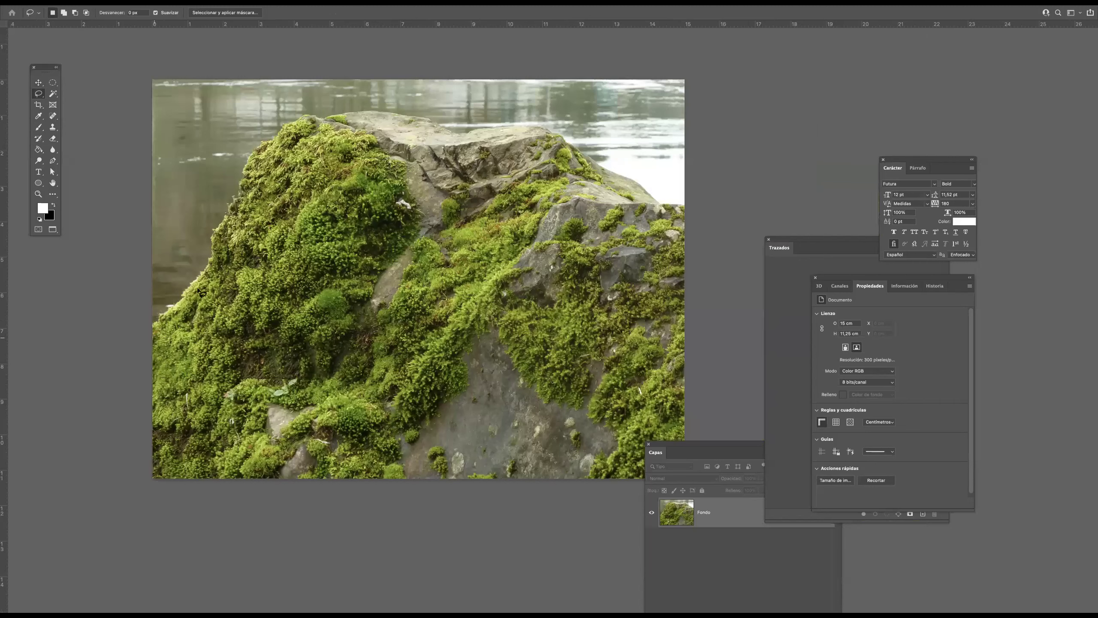
pyautogui.moveTo(198, 290)
pyautogui.mouseDown()
pyautogui.moveTo(262, 157)
pyautogui.moveTo(340, 131)
pyautogui.moveTo(393, 175)
pyautogui.moveTo(419, 232)
pyautogui.moveTo(554, 177)
pyautogui.moveTo(540, 214)
pyautogui.moveTo(549, 247)
pyautogui.moveTo(606, 251)
pyautogui.moveTo(658, 285)
pyautogui.moveTo(651, 328)
pyautogui.moveTo(554, 407)
pyautogui.moveTo(483, 338)
pyautogui.moveTo(465, 391)
pyautogui.moveTo(393, 438)
pyautogui.moveTo(195, 451)
pyautogui.moveTo(166, 346)
pyautogui.mouseUp()
pyautogui.click(210, 2)
pyautogui.moveTo(225, 123)
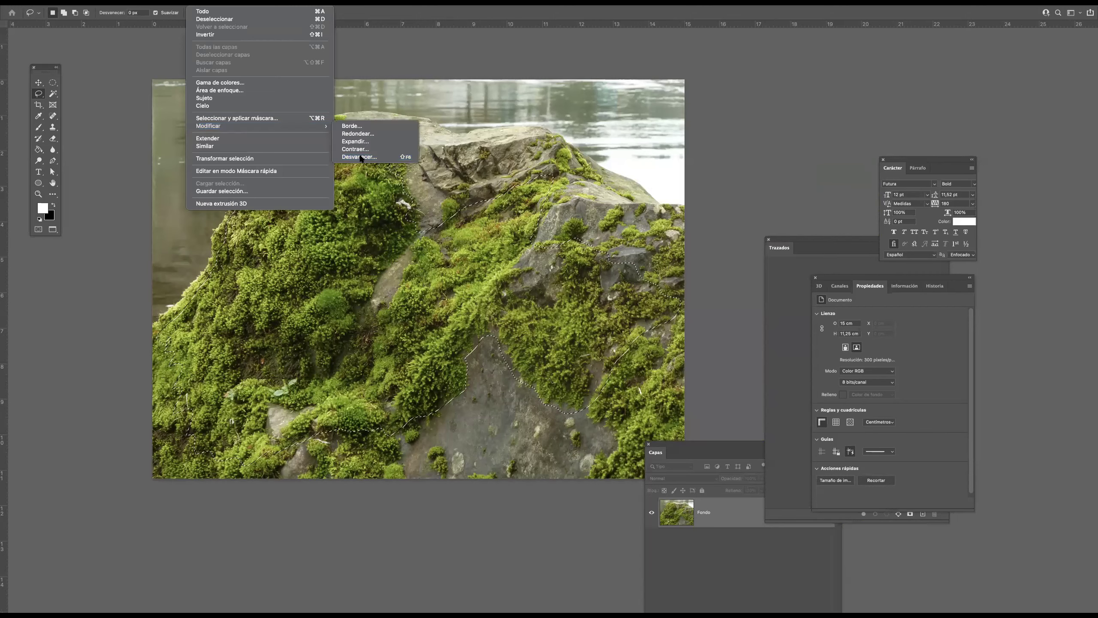
pyautogui.click(368, 158)
pyautogui.write('1')
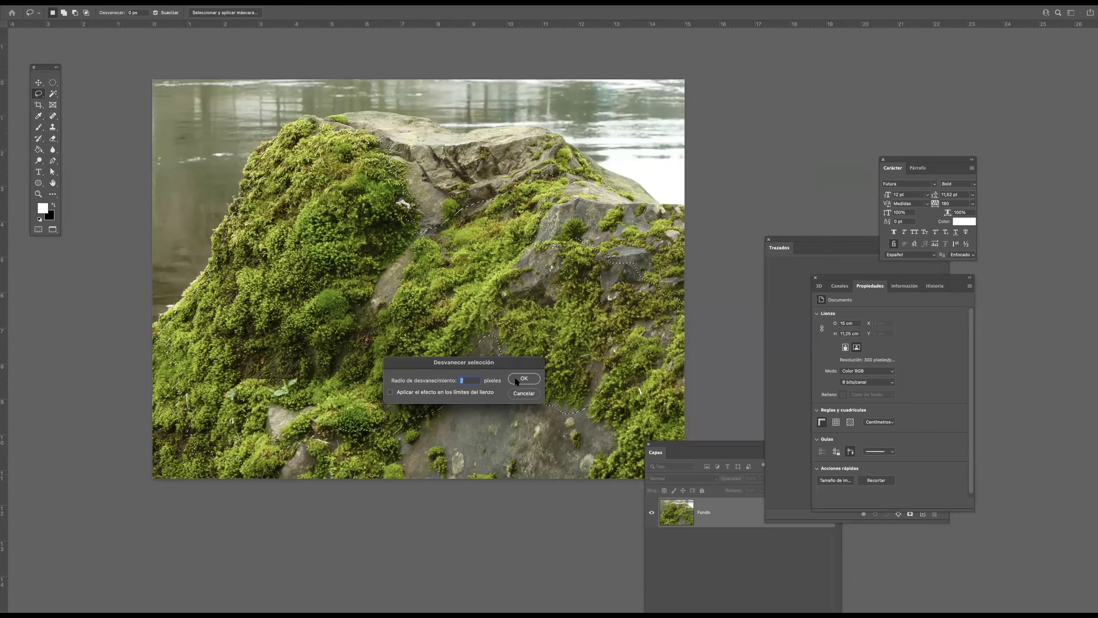
pyautogui.click(518, 378)
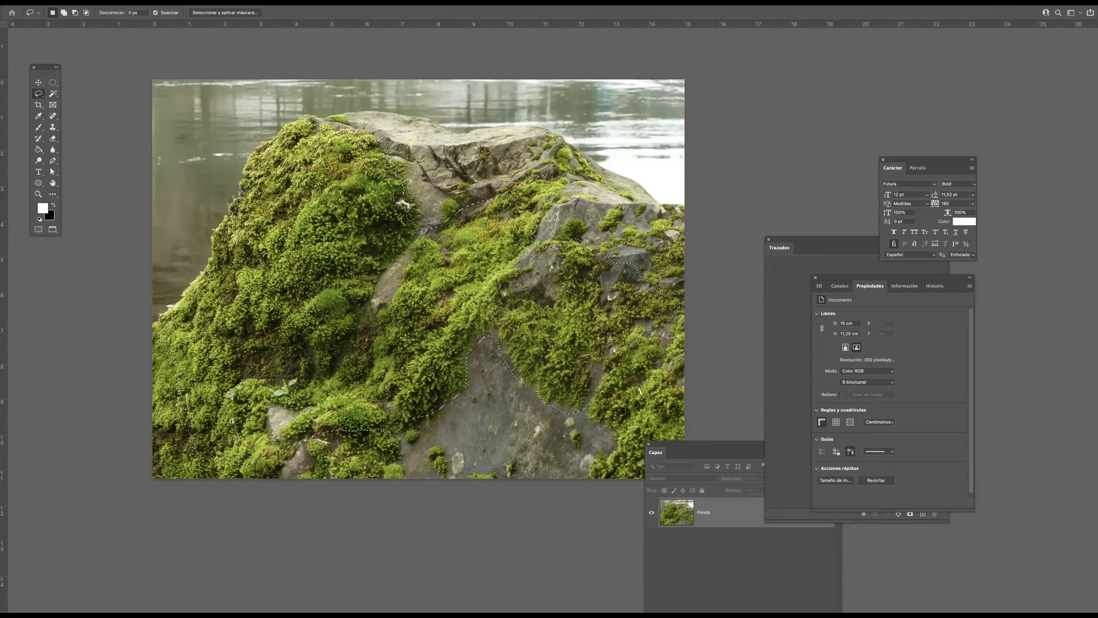
# Copy the selected moss into the stone head composition and place it over the rocks between the head and the stream
pyautogui.click(313, 3)
pyautogui.click(335, 330)
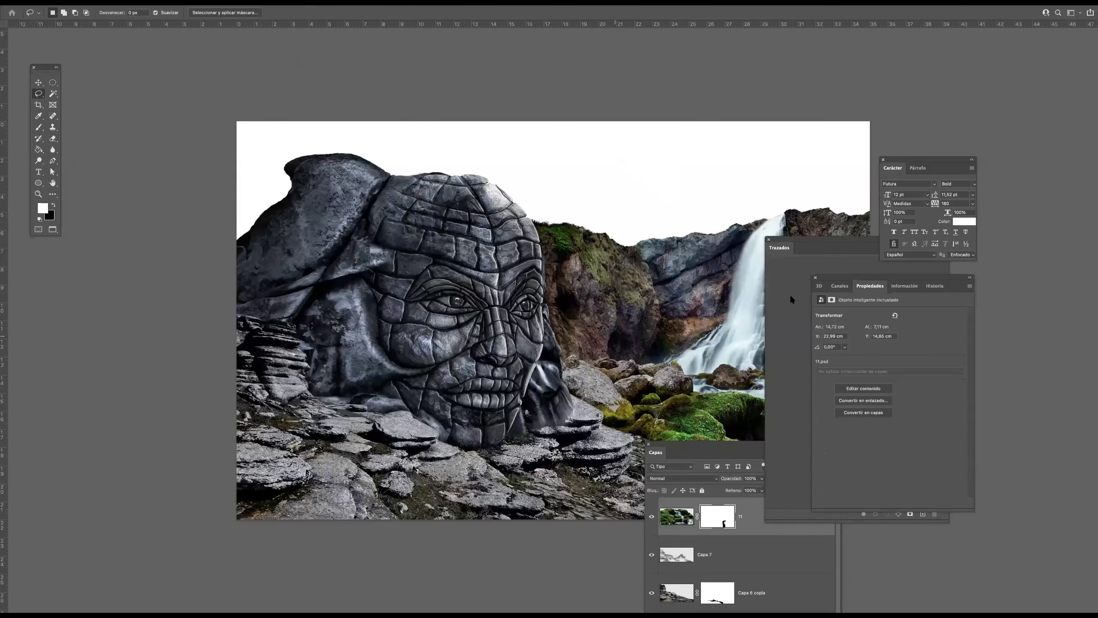
pyautogui.moveTo(691, 441); pyautogui.dragTo(653, 164)
pyautogui.hotkey('ctrl', 'v')
pyautogui.press('Tab')
pyautogui.moveTo(605, 315); pyautogui.dragTo(664, 481)
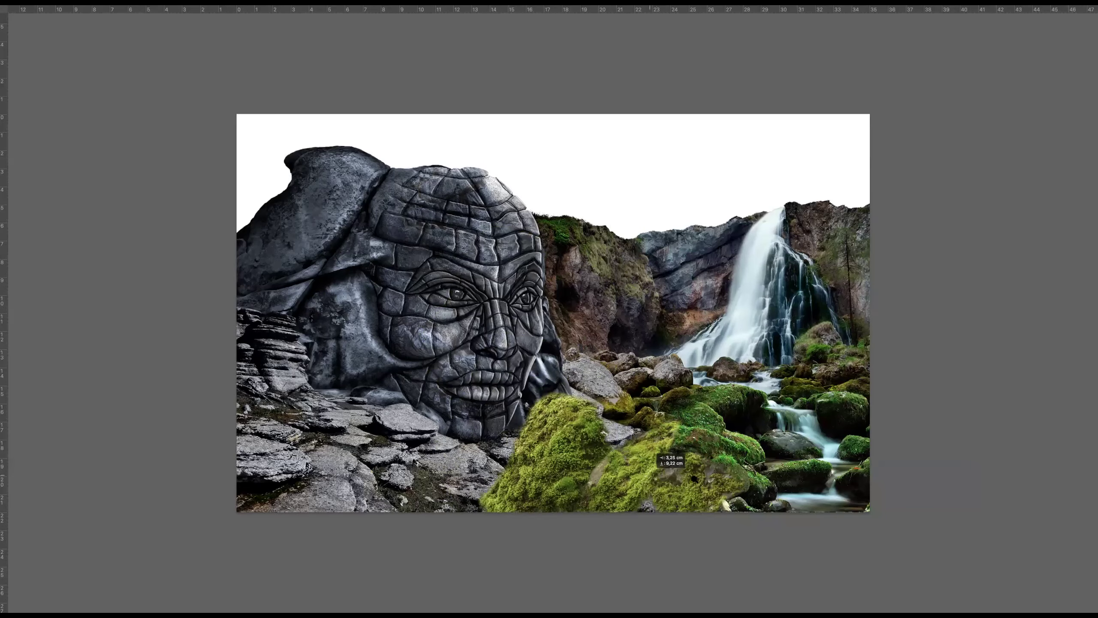
# Scale the moss cutout down, flip it horizontally, and place it on the foreground rocks beside the stream boulders
pyautogui.scroll(3, 695, 480)
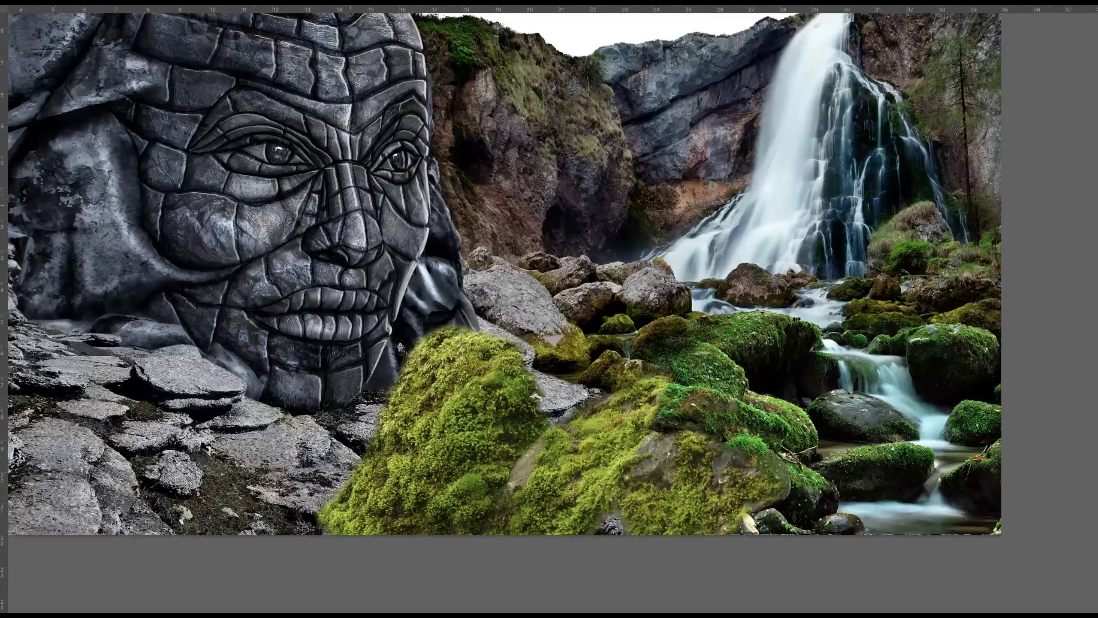
pyautogui.scroll(1, 691, 476)
pyautogui.hotkey('ctrl', 't')
pyautogui.moveTo(792, 312); pyautogui.dragTo(683, 384)
pyautogui.moveTo(648, 437); pyautogui.dragTo(718, 380)
pyautogui.rightClick(587, 436)
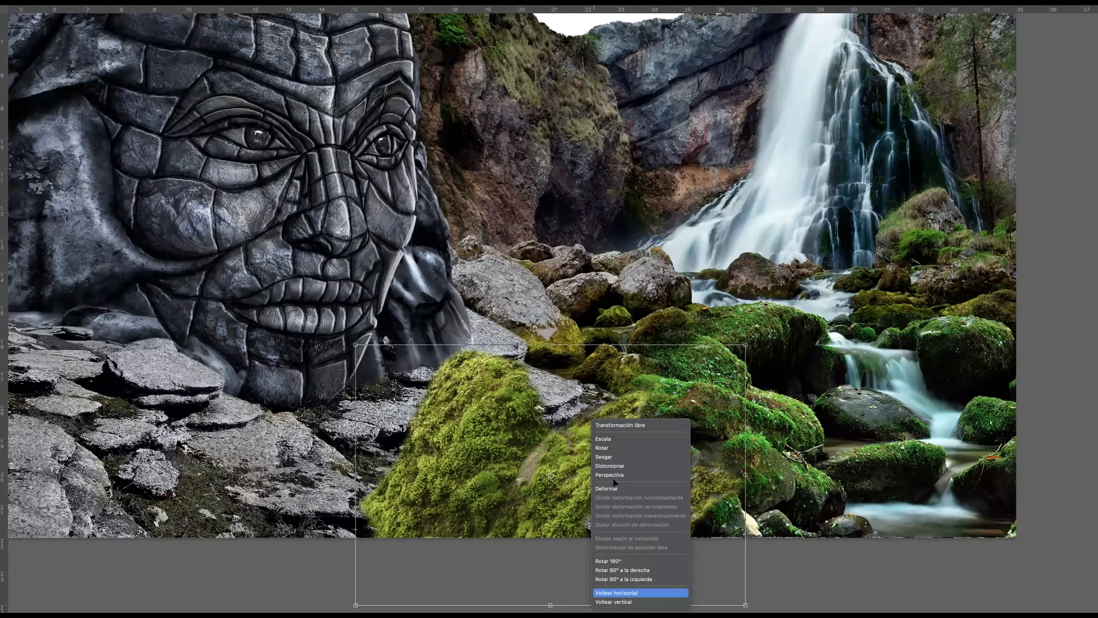
pyautogui.click(641, 592)
pyautogui.moveTo(666, 492); pyautogui.dragTo(626, 476)
pyautogui.press('Return')
pyautogui.scroll(-2, 575, 358)
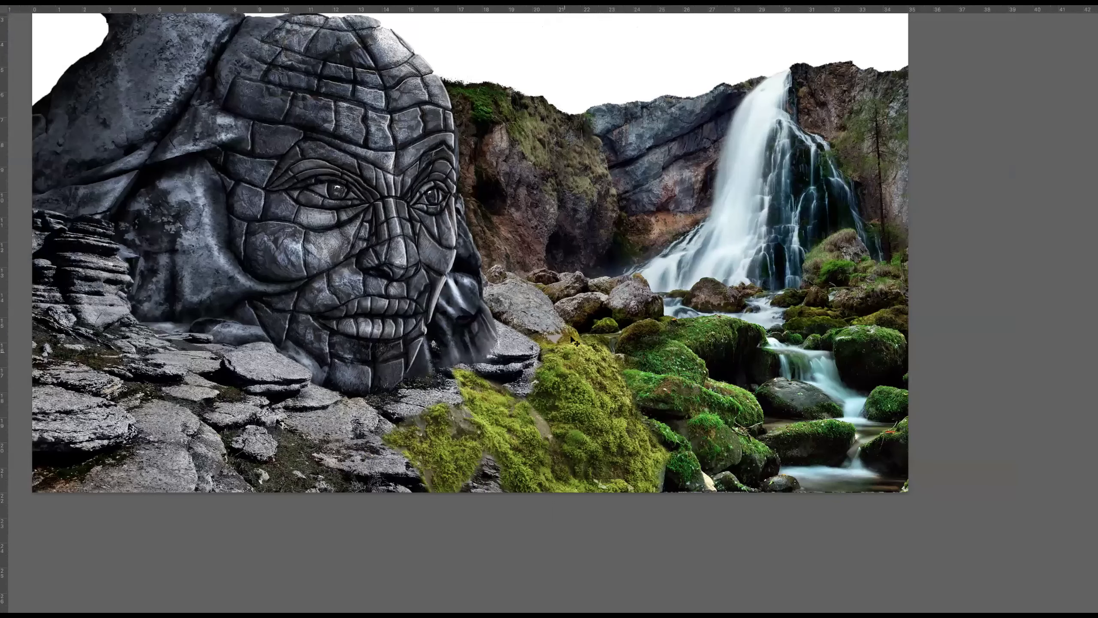
pyautogui.scroll(-3, 564, 352)
pyautogui.moveTo(602, 375); pyautogui.dragTo(568, 345)
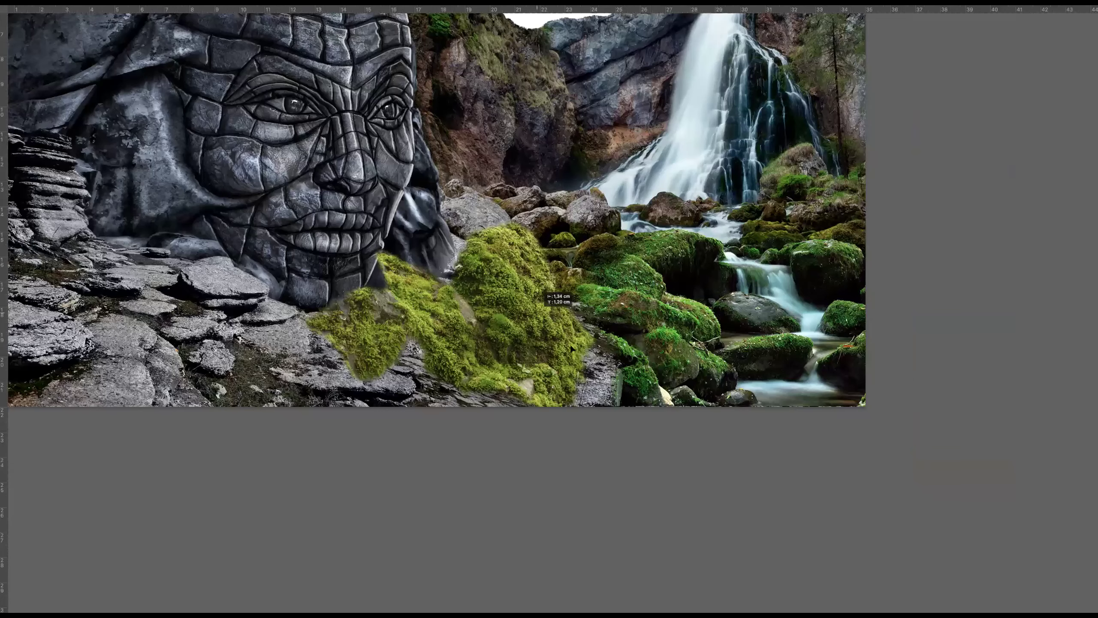
pyautogui.hotkey('ctrl', 'z')
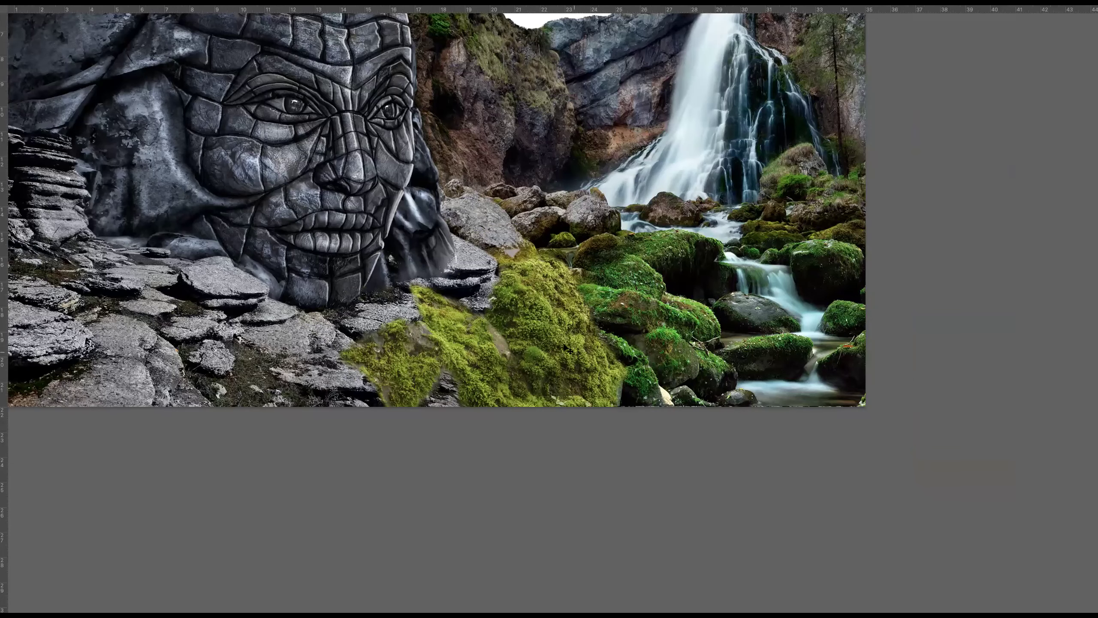
# On layer Capa 10, clone moss with the Clone Stamp onto the rocks behind the chin and the grey boulders above
pyautogui.press('f')
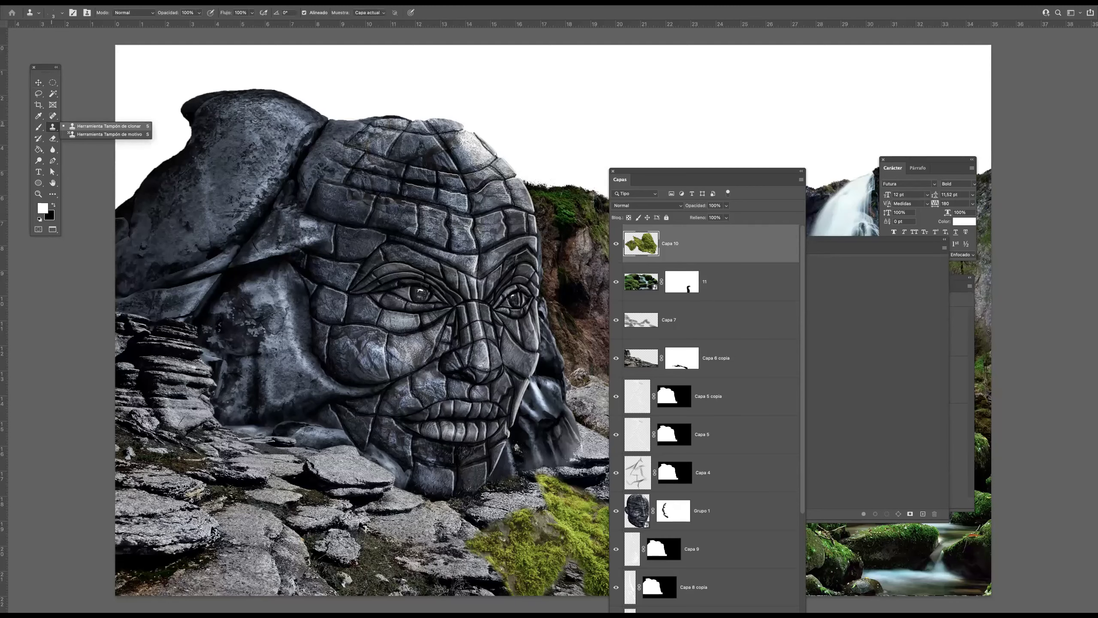
pyautogui.click(671, 244)
pyautogui.press('Tab')
pyautogui.moveTo(537, 369); pyautogui.dragTo(456, 212)
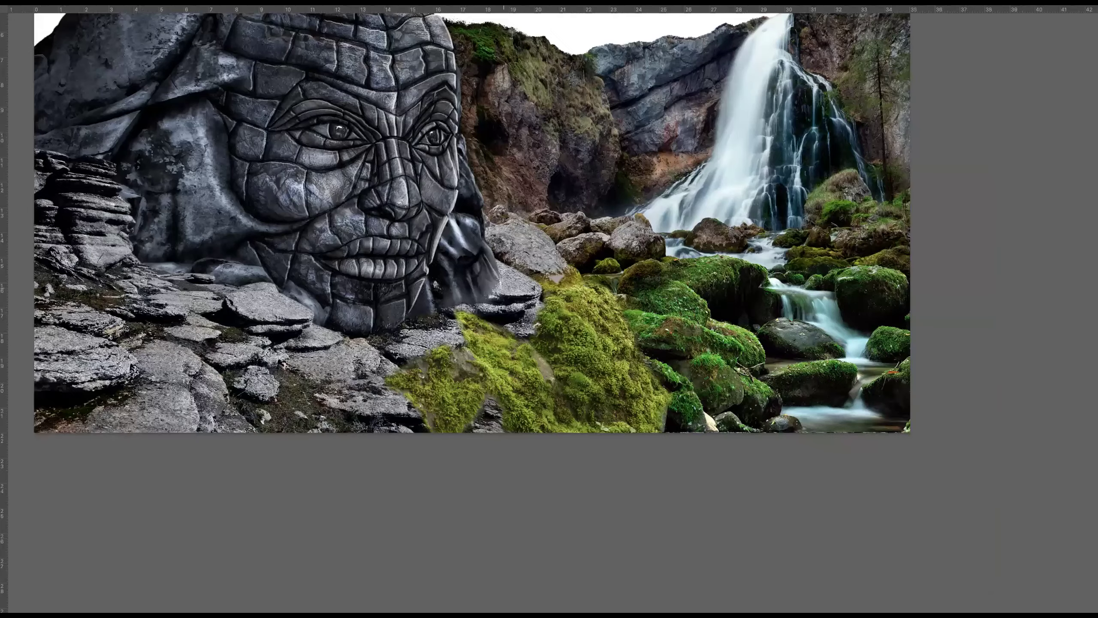
pyautogui.moveTo(582, 346); pyautogui.dragTo(586, 347)
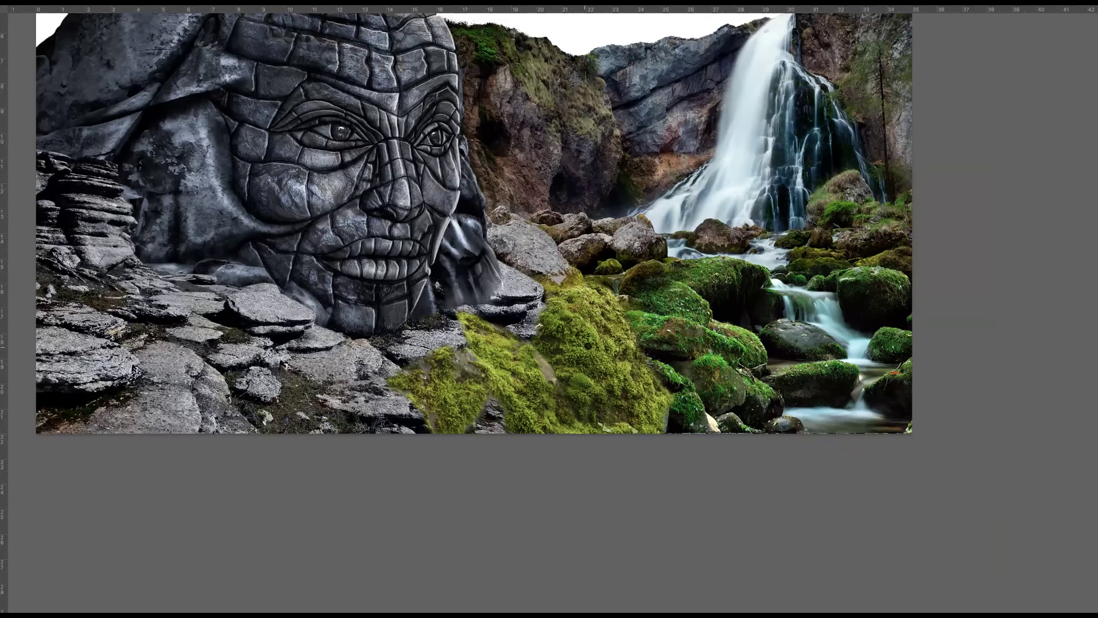
pyautogui.moveTo(511, 287); pyautogui.dragTo(541, 276)
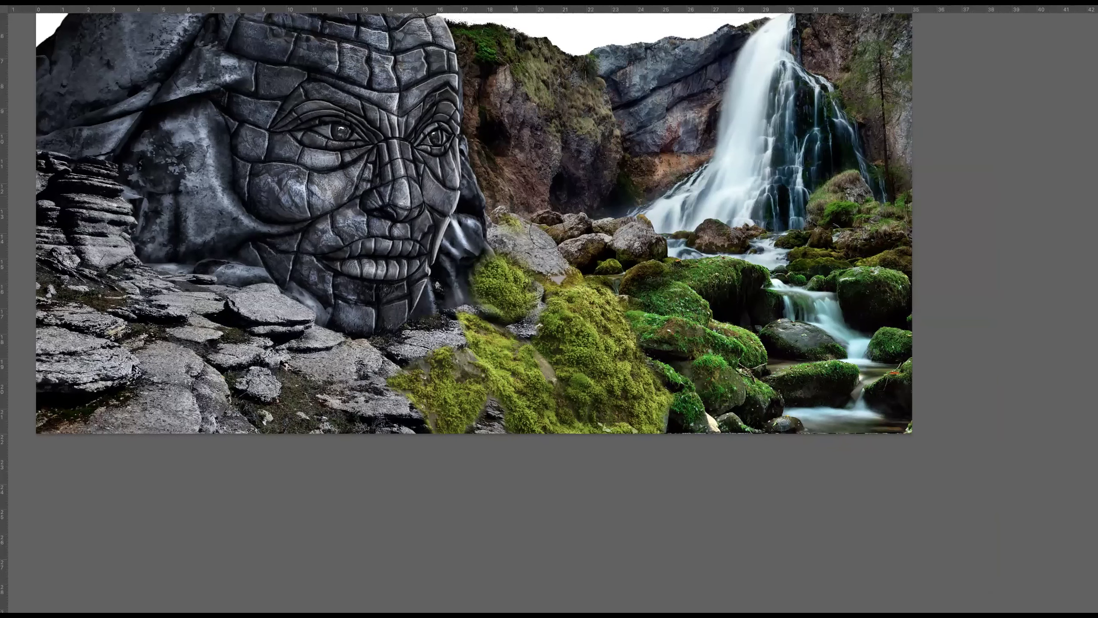
pyautogui.moveTo(515, 231); pyautogui.dragTo(562, 277)
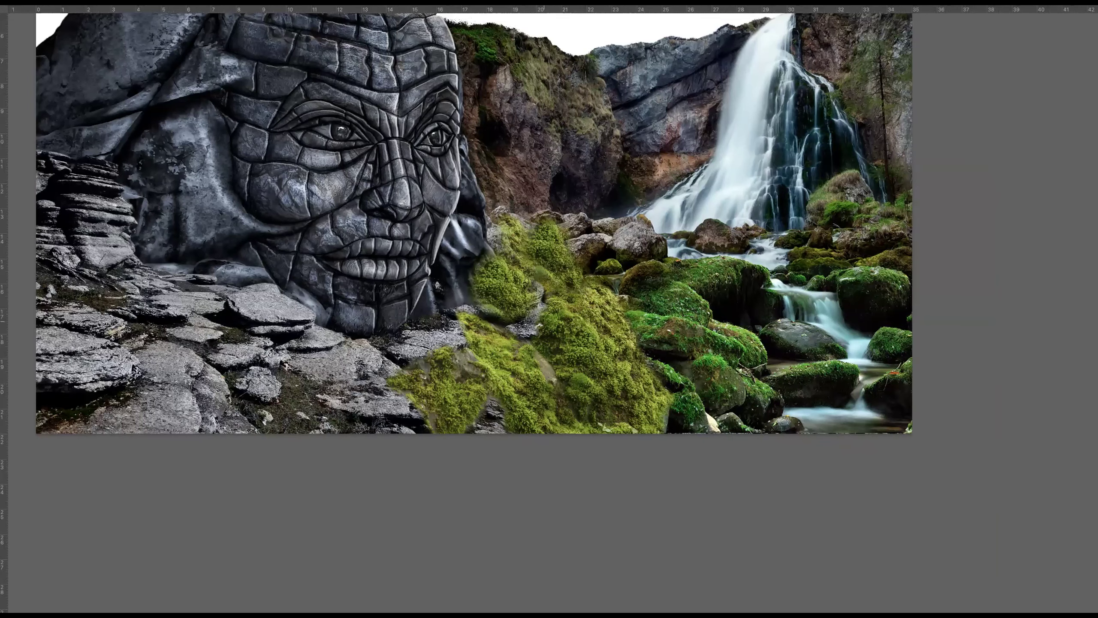
# Lower the Clone Stamp opacity to 82% and clone moss over the rocks under the head's chin and jaw
pyautogui.press('Tab')
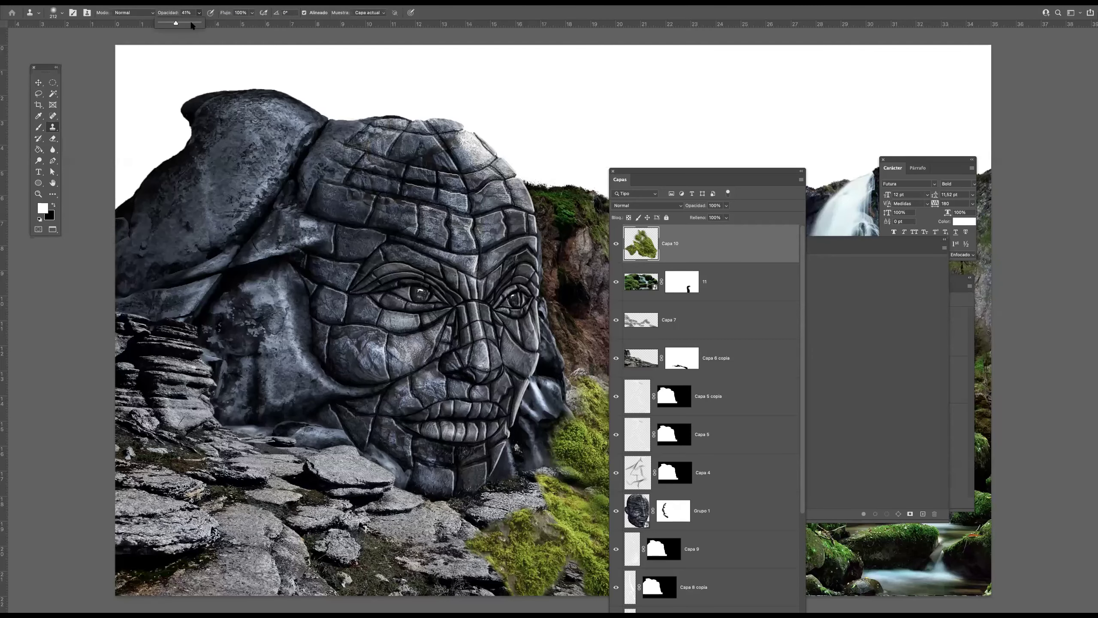
pyautogui.press('Tab')
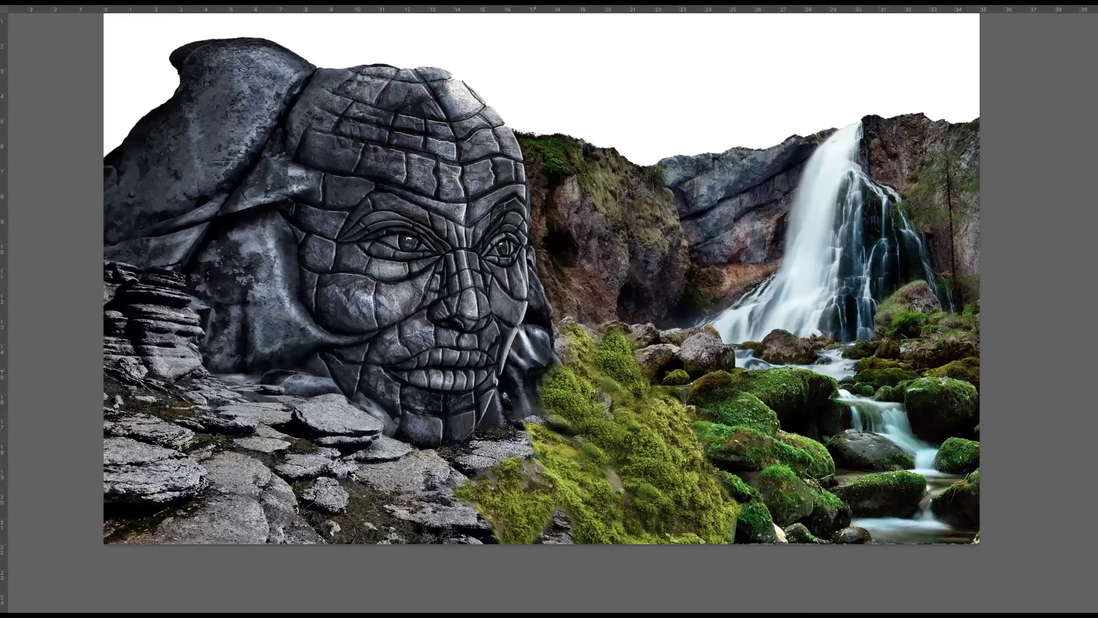
pyautogui.scroll(-3, 467, 340)
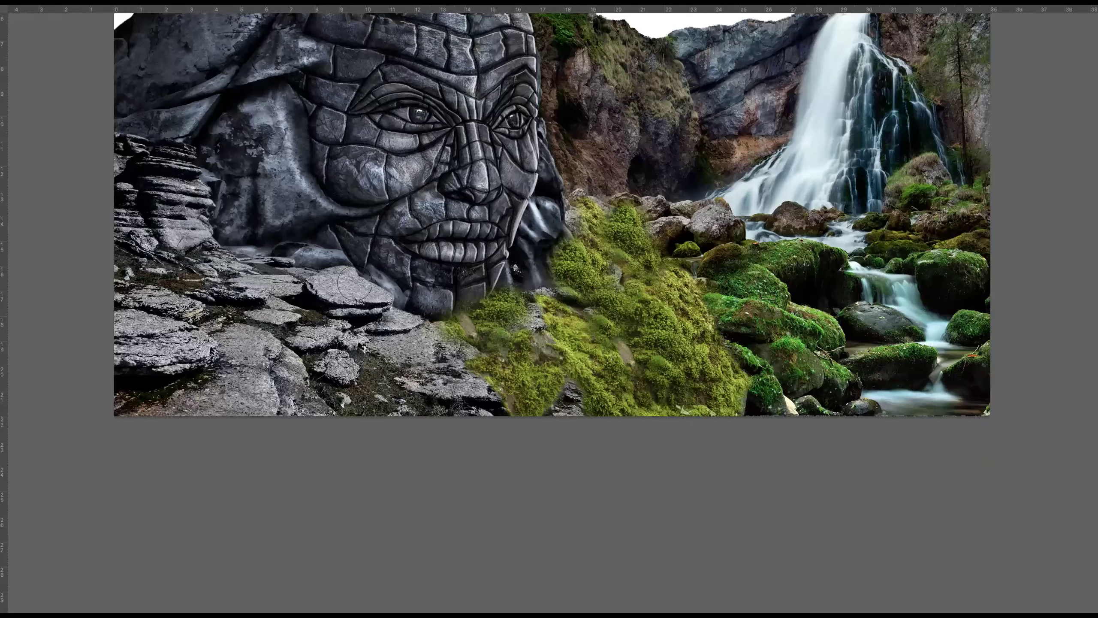
pyautogui.moveTo(469, 313)
pyautogui.mouseDown()
pyautogui.moveTo(485, 289)
pyautogui.moveTo(432, 305)
pyautogui.moveTo(364, 259)
pyautogui.mouseUp()
pyautogui.keyDown('alt'); pyautogui.click(639, 346); pyautogui.keyUp('alt')
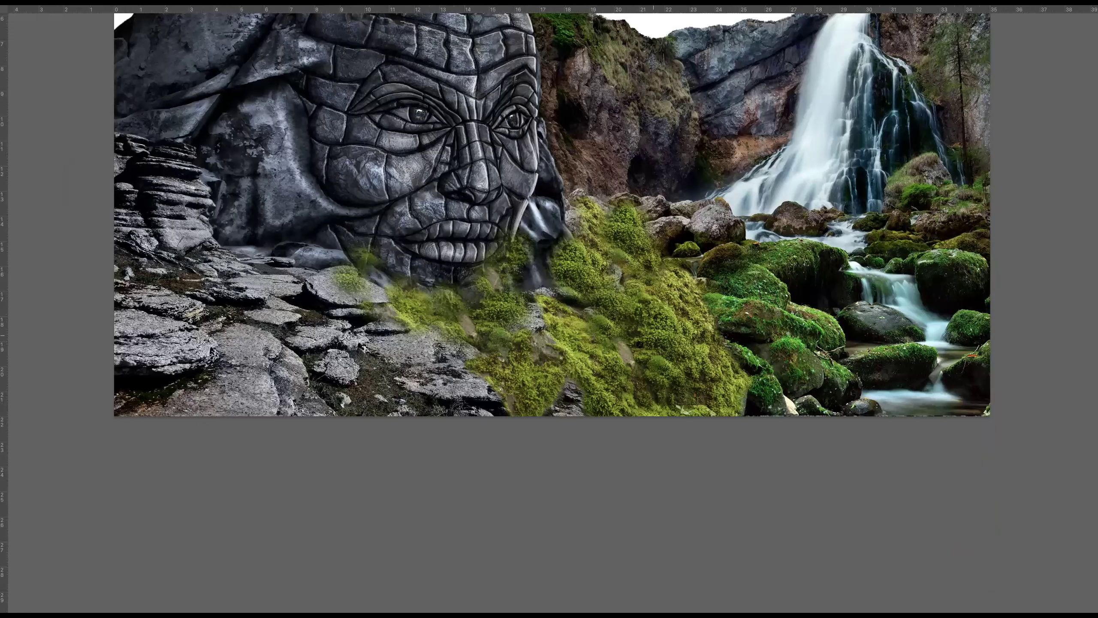
pyautogui.moveTo(521, 268); pyautogui.dragTo(472, 299)
pyautogui.click(490, 294)
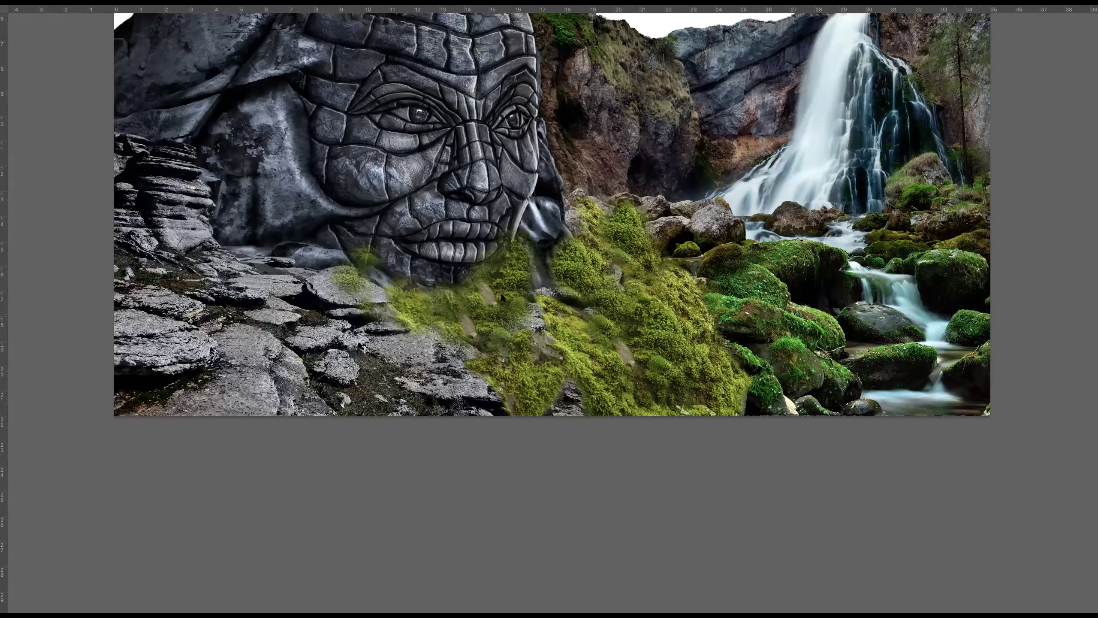
pyautogui.click(530, 224)
# Extend the cloned moss over the foreground slabs, up the stacked rock ledges behind the head, and along the rock beside the cheek
pyautogui.moveTo(506, 395)
pyautogui.mouseDown()
pyautogui.moveTo(428, 409)
pyautogui.moveTo(486, 376)
pyautogui.mouseUp()
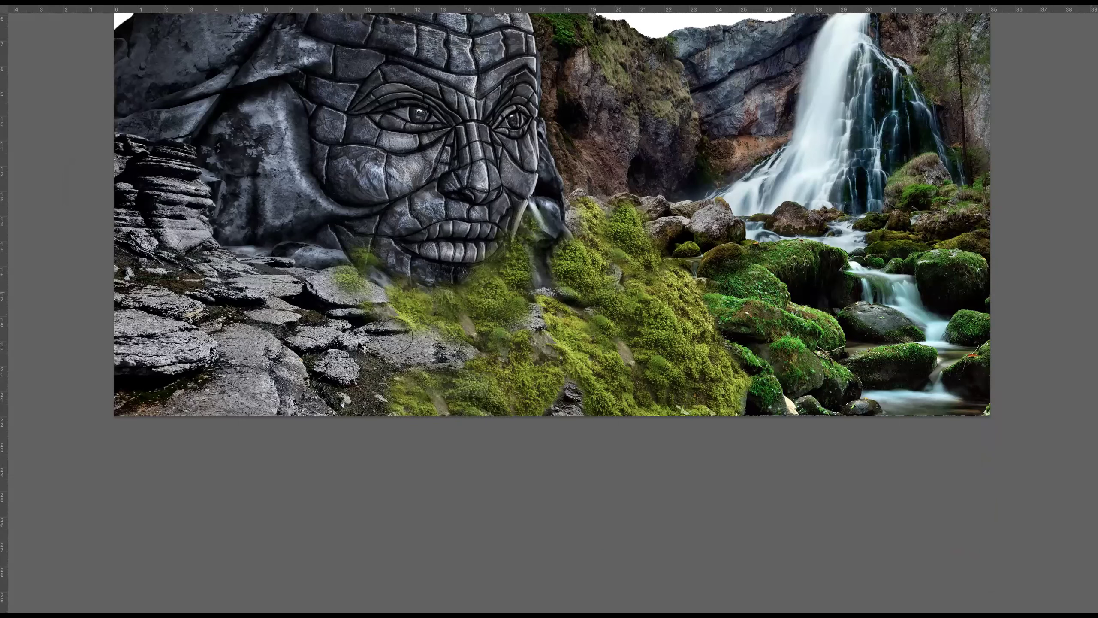
pyautogui.moveTo(445, 350)
pyautogui.mouseDown()
pyautogui.moveTo(331, 279)
pyautogui.moveTo(257, 263)
pyautogui.moveTo(394, 296)
pyautogui.mouseUp()
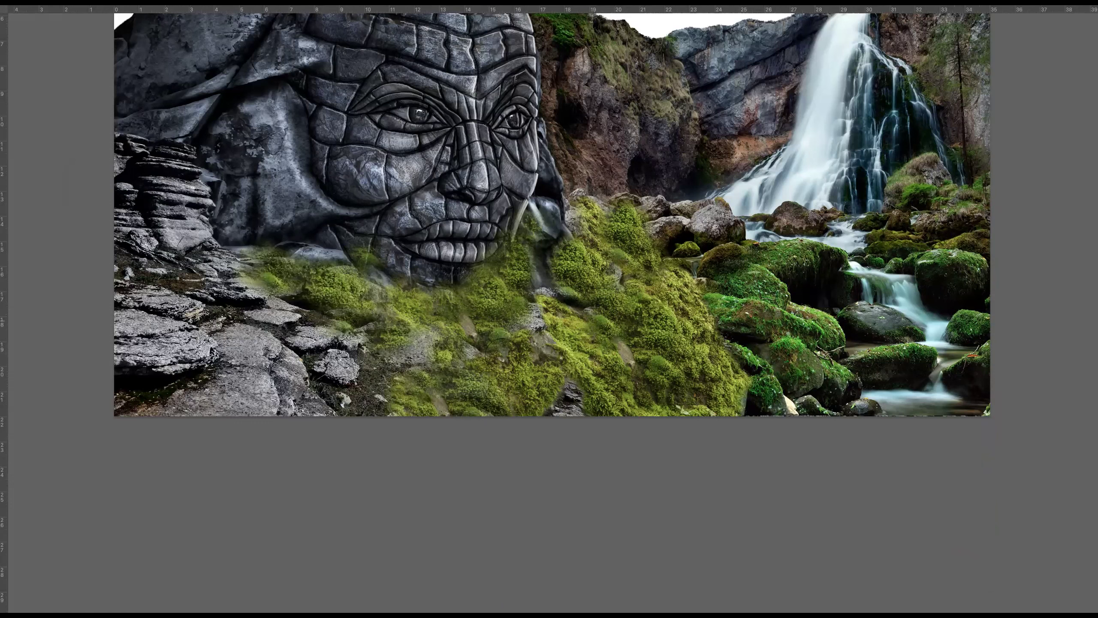
pyautogui.moveTo(372, 357); pyautogui.dragTo(309, 359)
pyautogui.moveTo(225, 274)
pyautogui.mouseDown()
pyautogui.moveTo(190, 238)
pyautogui.moveTo(258, 250)
pyautogui.mouseUp()
pyautogui.moveTo(190, 234)
pyautogui.mouseDown()
pyautogui.moveTo(193, 201)
pyautogui.moveTo(179, 171)
pyautogui.moveTo(131, 145)
pyautogui.mouseUp()
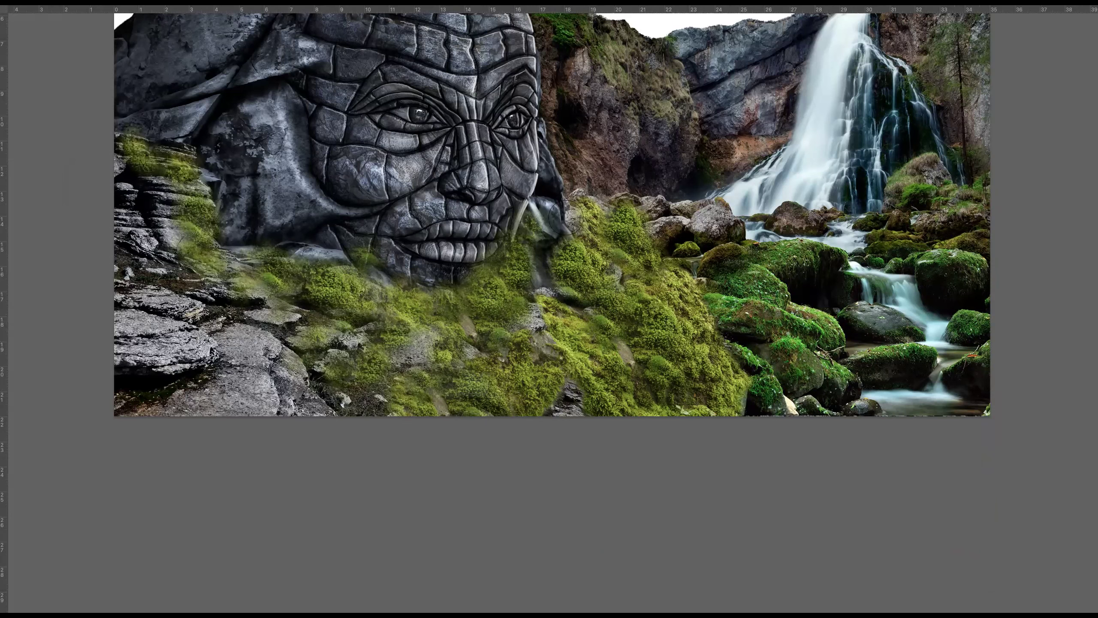
pyautogui.moveTo(541, 225)
pyautogui.mouseDown()
pyautogui.moveTo(537, 164)
pyautogui.moveTo(544, 184)
pyautogui.mouseUp()
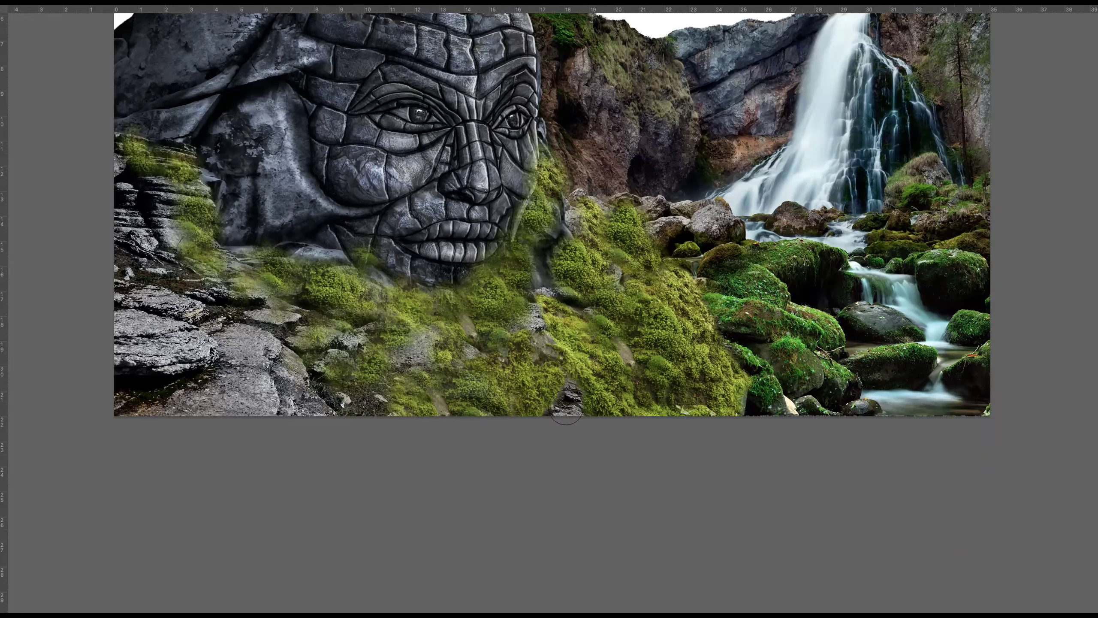
# Set the blend mode of moss layer Capa 10 to Superponer (Overlay)
pyautogui.hotkey('ctrl', '-')
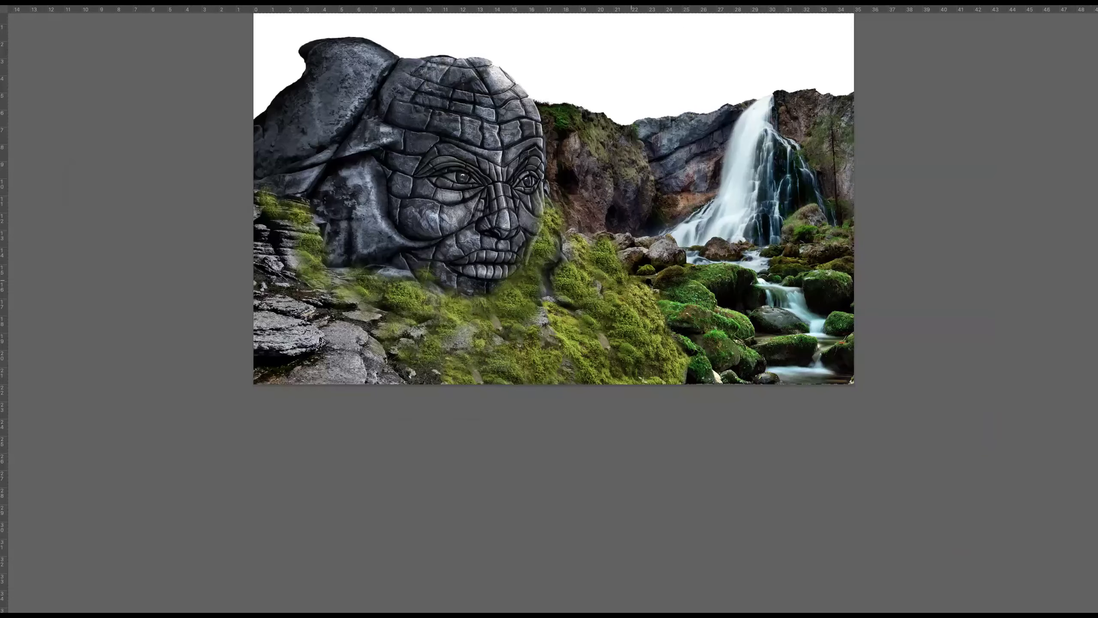
pyautogui.scroll(2, 626, 285)
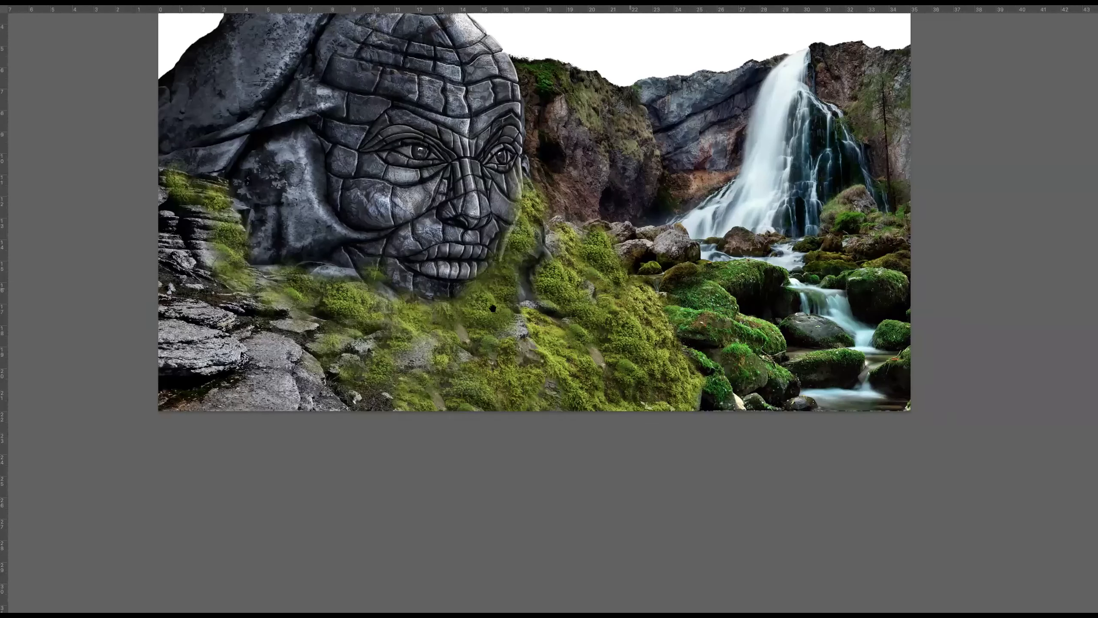
pyautogui.press('Tab')
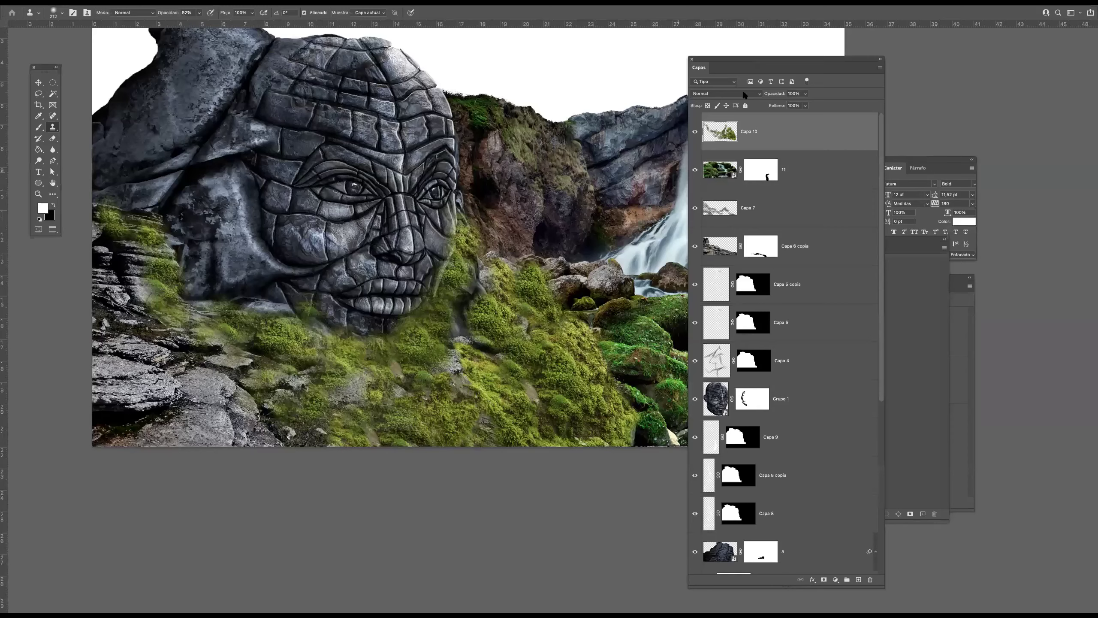
pyautogui.click(744, 94)
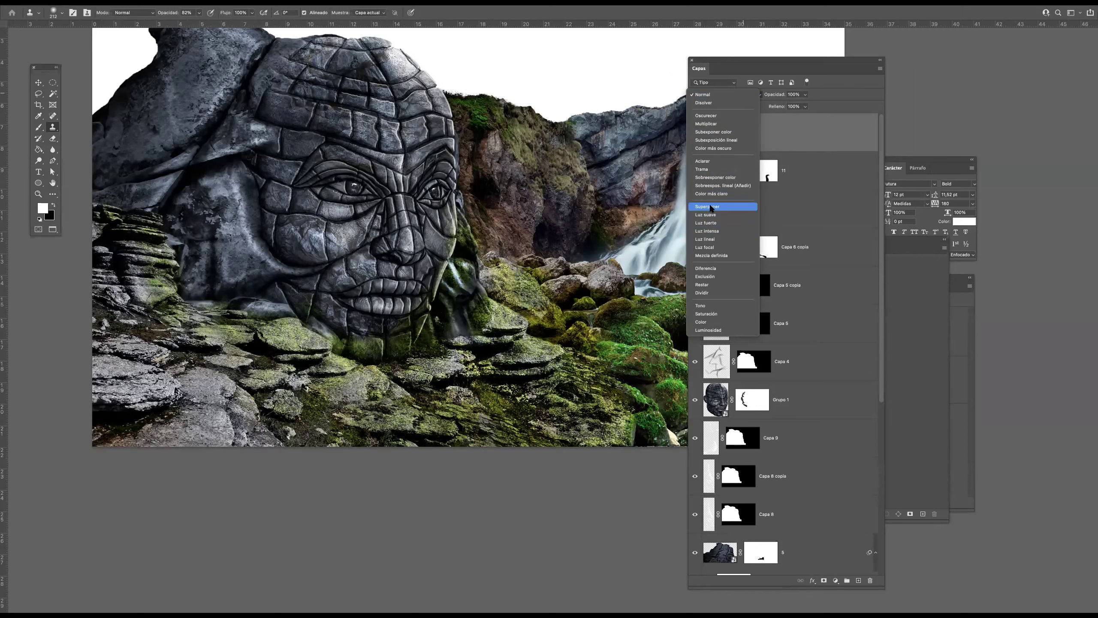
pyautogui.click(707, 207)
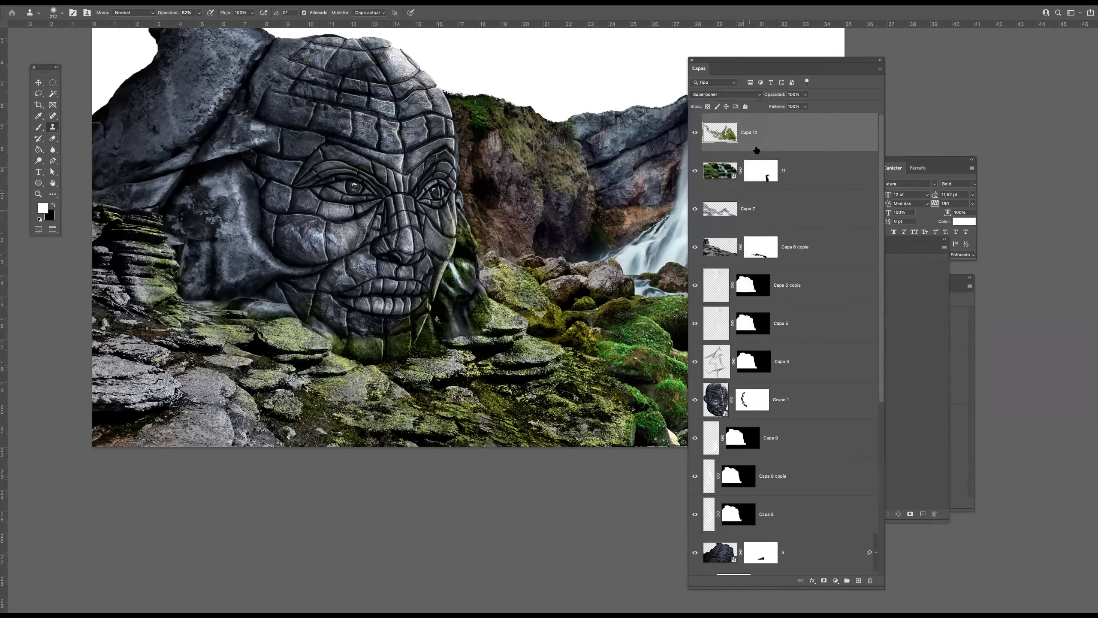
# Duplicate moss layer Capa 10, add a layer mask to the copy, and ready the Brush tool for painting it
pyautogui.press('super+j')
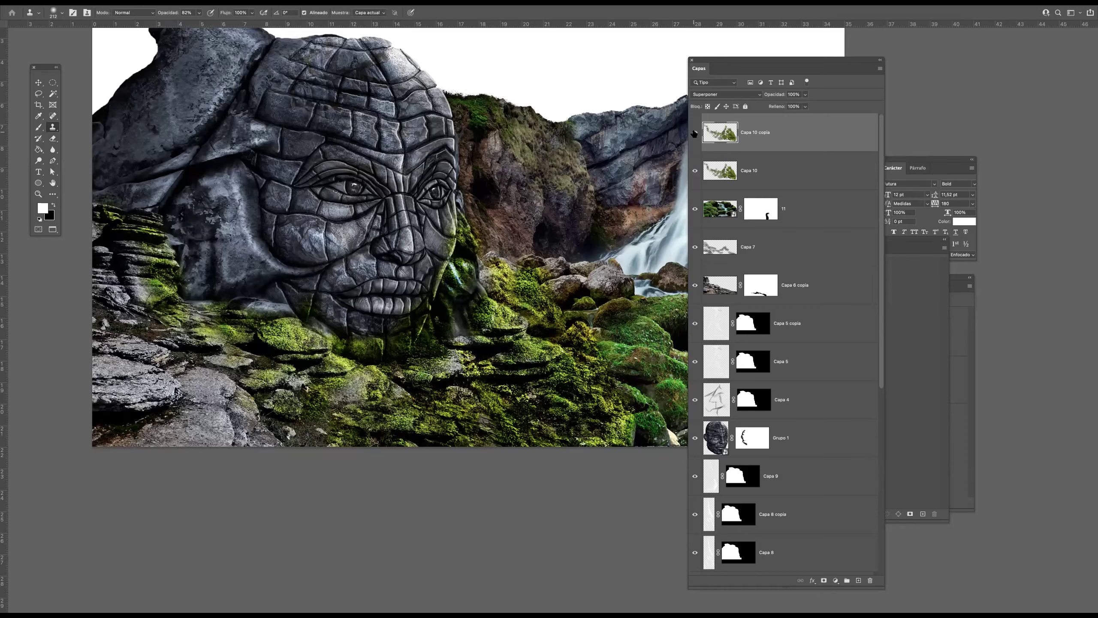
pyautogui.click(823, 580)
pyautogui.click(39, 127)
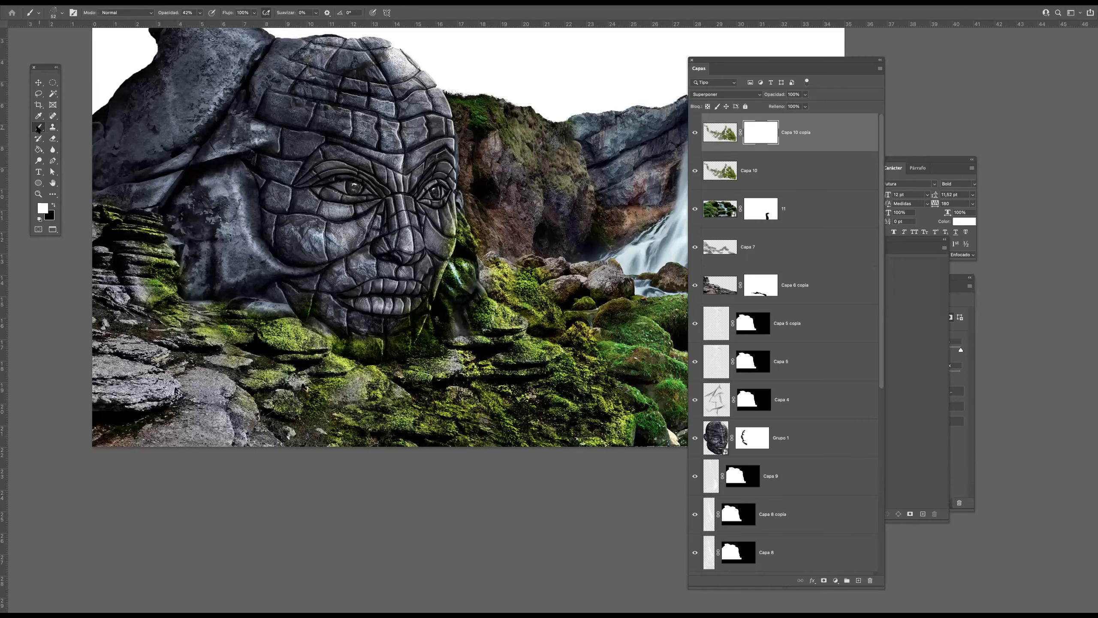
# With a soft black brush at 42% opacity, paint the Capa 10 copia mask to soften its moss over the foreground rocks
pyautogui.click(62, 13)
pyautogui.click(70, 194)
pyautogui.click(766, 134)
pyautogui.keyDown('ctrl'); pyautogui.keyDown('alt'); pyautogui.moveTo(489, 291); pyautogui.dragTo(502, 291); pyautogui.keyUp('alt'); pyautogui.keyUp('ctrl')
pyautogui.click(695, 133)
pyautogui.click(694, 133)
pyautogui.keyDown('ctrl'); pyautogui.keyDown('alt'); pyautogui.moveTo(554, 366); pyautogui.dragTo(573, 366); pyautogui.keyUp('alt'); pyautogui.keyUp('ctrl')
pyautogui.click(53, 205)
pyautogui.moveTo(532, 265)
pyautogui.mouseDown()
pyautogui.moveTo(543, 265)
pyautogui.moveTo(468, 228)
pyautogui.moveTo(478, 226)
pyautogui.moveTo(475, 302)
pyautogui.moveTo(296, 332)
pyautogui.moveTo(327, 347)
pyautogui.mouseUp()
pyautogui.moveTo(356, 423); pyautogui.dragTo(586, 424)
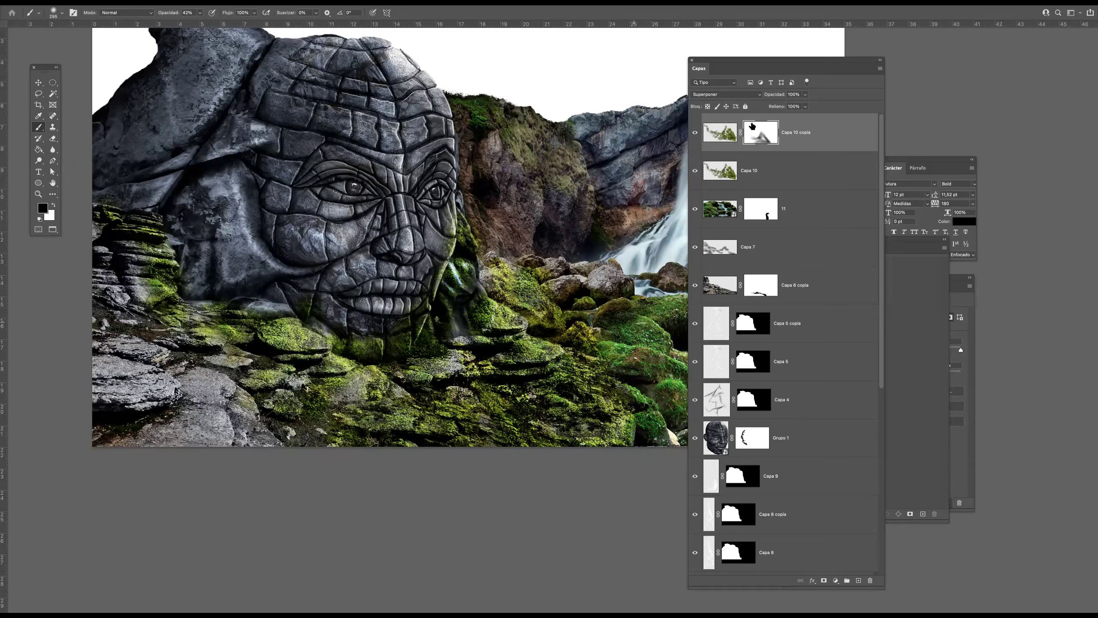
# Compare the scene with and without Capa 10 copia and examine the moss on the rocks beside the stream
pyautogui.click(695, 133)
pyautogui.click(703, 133)
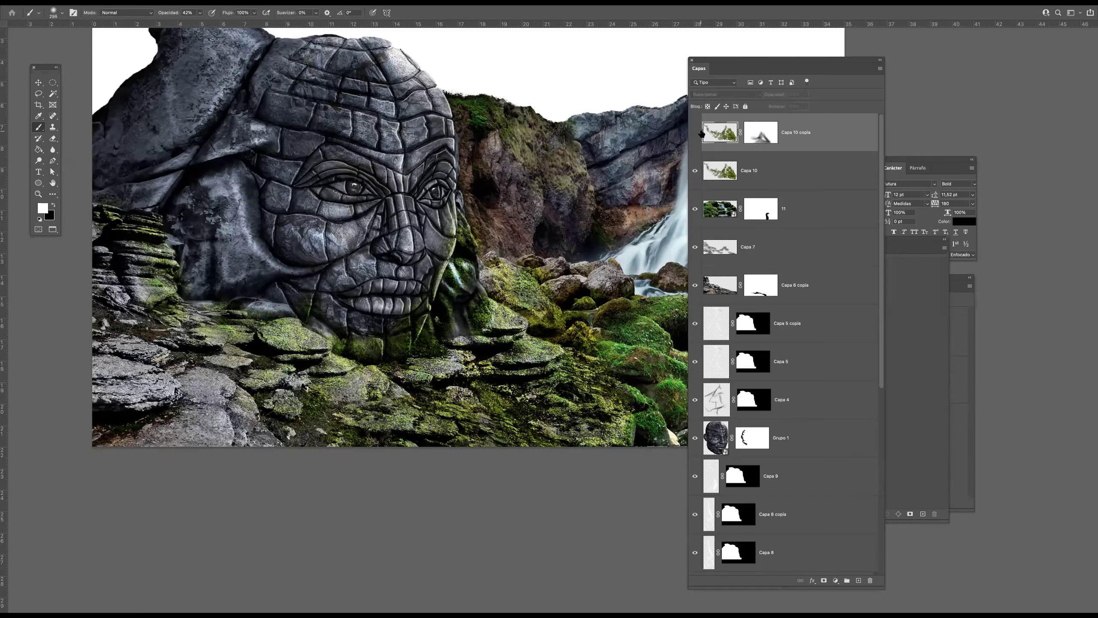
pyautogui.click(695, 135)
pyautogui.click(695, 132)
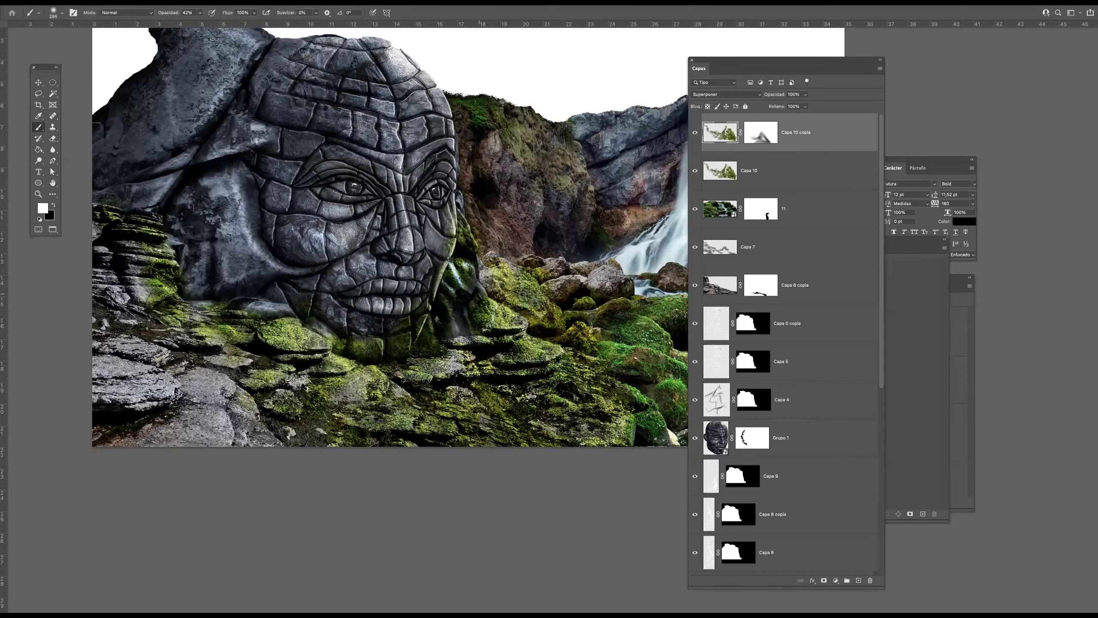
pyautogui.scroll(-3, 479, 294)
pyautogui.press('Tab')
pyautogui.moveTo(675, 412); pyautogui.dragTo(726, 425)
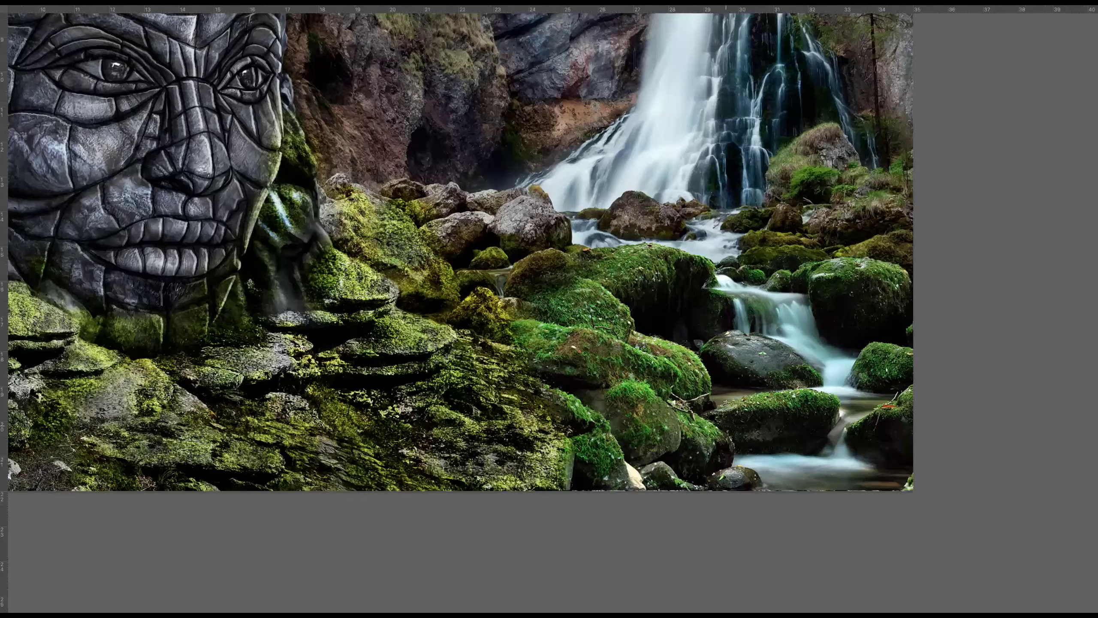
pyautogui.scroll(2, 302, 338)
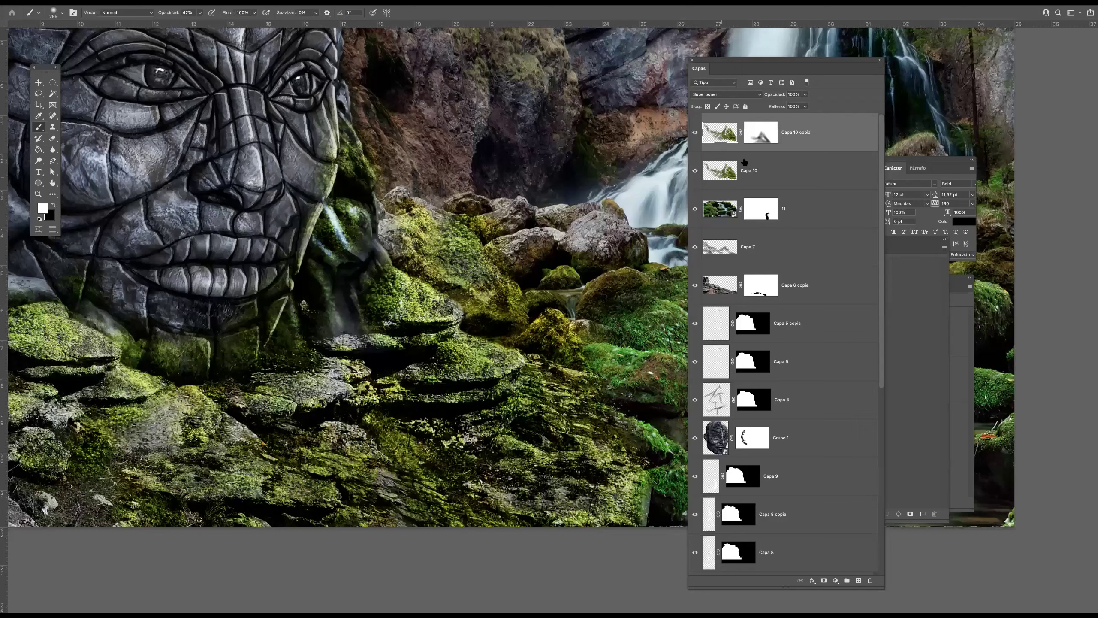
# Lower the opacity of both moss layers, Capa 10 and Capa 10 copia, to 70%
pyautogui.keyDown('shift'); pyautogui.click(745, 167); pyautogui.keyUp('shift')
pyautogui.moveTo(805, 95); pyautogui.dragTo(791, 107)
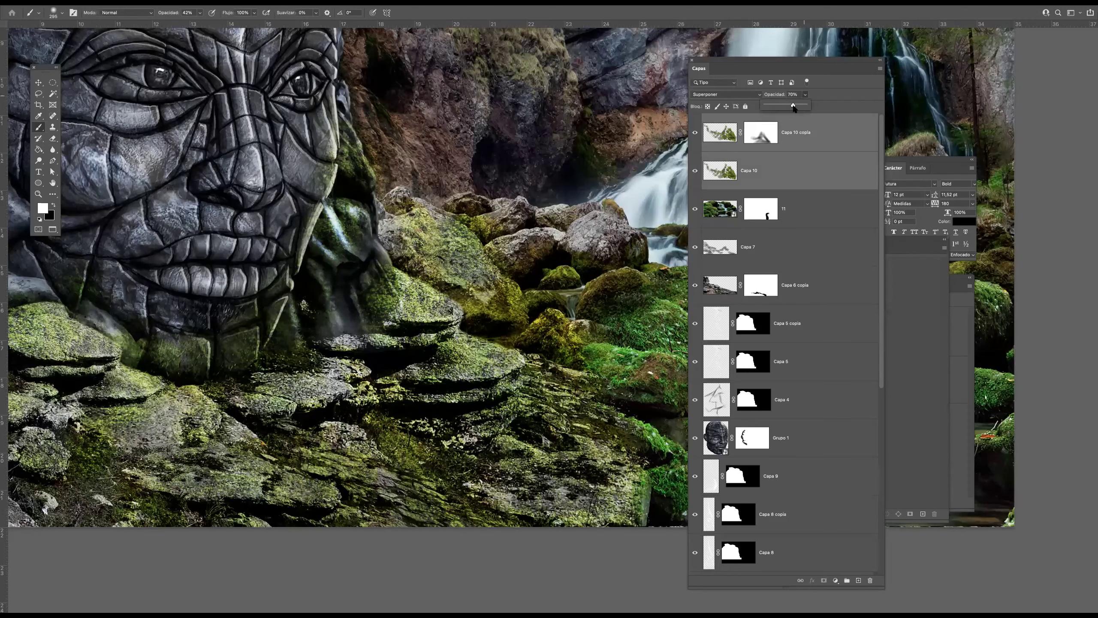
pyautogui.press('super+0')
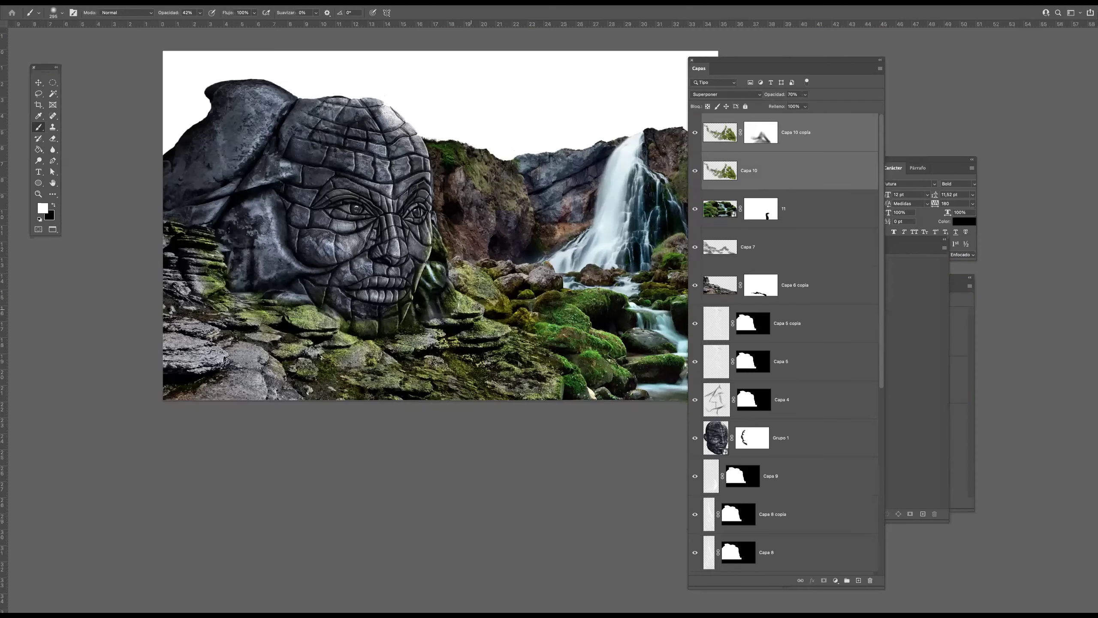
pyautogui.press('v')
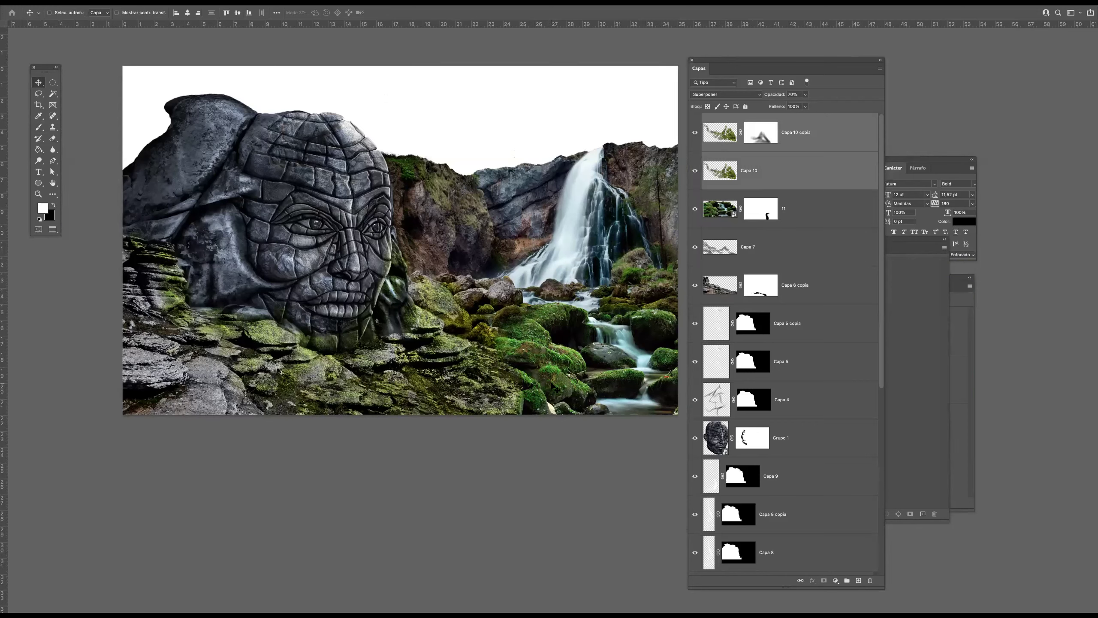
pyautogui.press('c')
pyautogui.press('v')
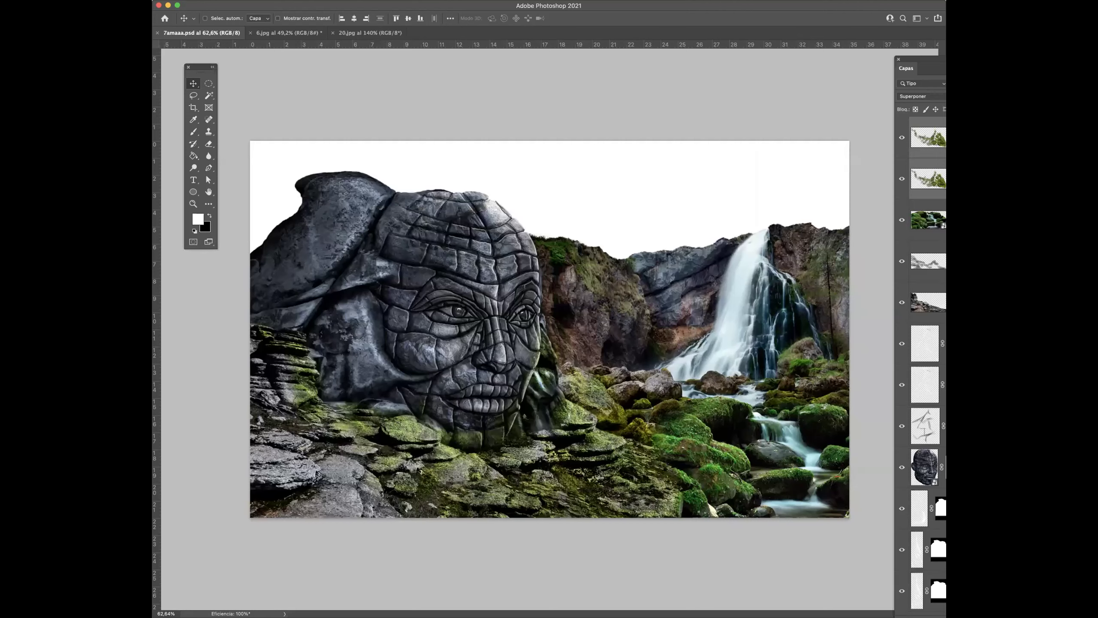
# Place the tree and undergrowth image as a new layer, scaled and positioned over the back of the head
pyautogui.moveTo(930, 68); pyautogui.dragTo(821, 424)
pyautogui.press('super+Tab')
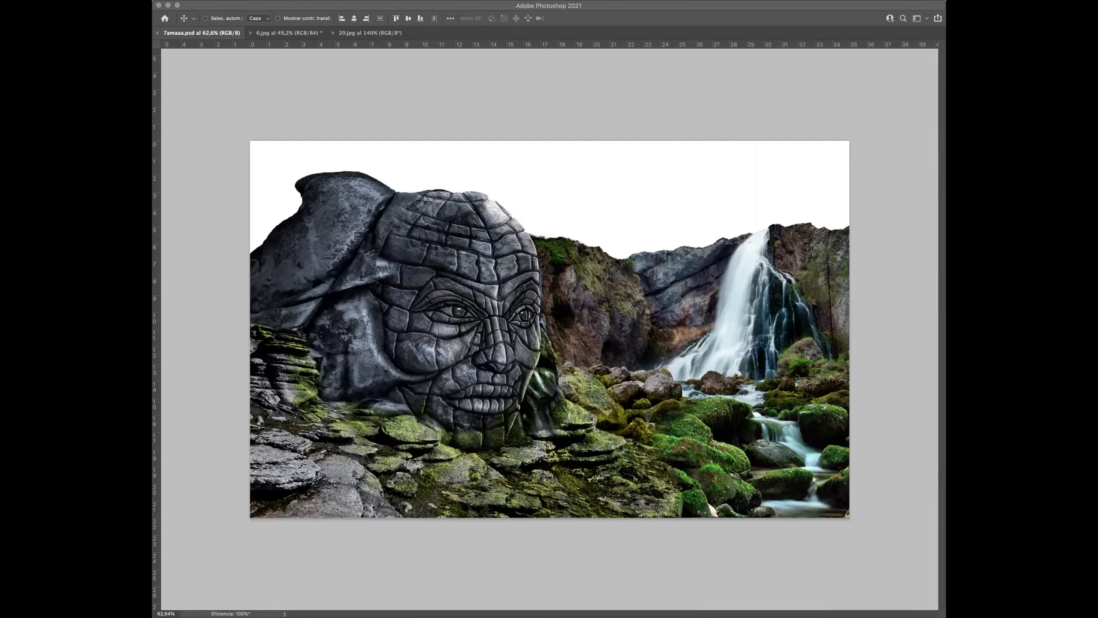
pyautogui.moveTo(571, 117); pyautogui.dragTo(272, 207)
pyautogui.moveTo(494, 266); pyautogui.dragTo(319, 194)
pyautogui.moveTo(544, 372); pyautogui.dragTo(674, 461)
pyautogui.moveTo(567, 420); pyautogui.dragTo(449, 426)
pyautogui.press('Return')
pyautogui.press('f')
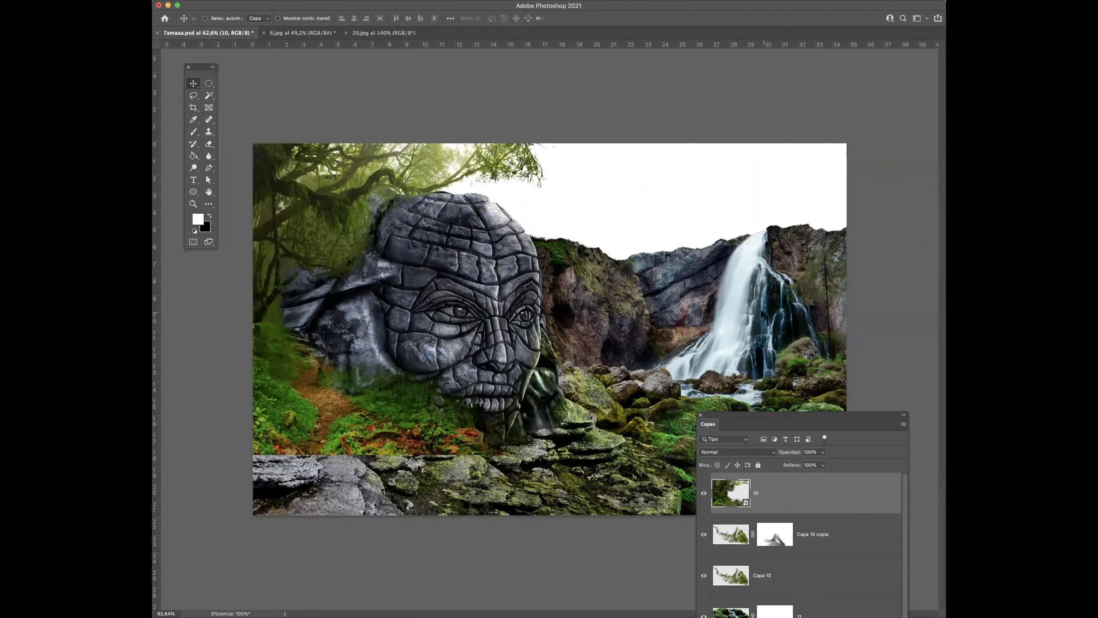
# Move tree layer 10 beneath the foreground rock layers, shift it slightly toward the face, and compare the scene with it hidden
pyautogui.press('Tab')
pyautogui.press('Tab')
pyautogui.moveTo(581, 392); pyautogui.dragTo(735, 104)
pyautogui.moveTo(730, 178); pyautogui.dragTo(731, 385)
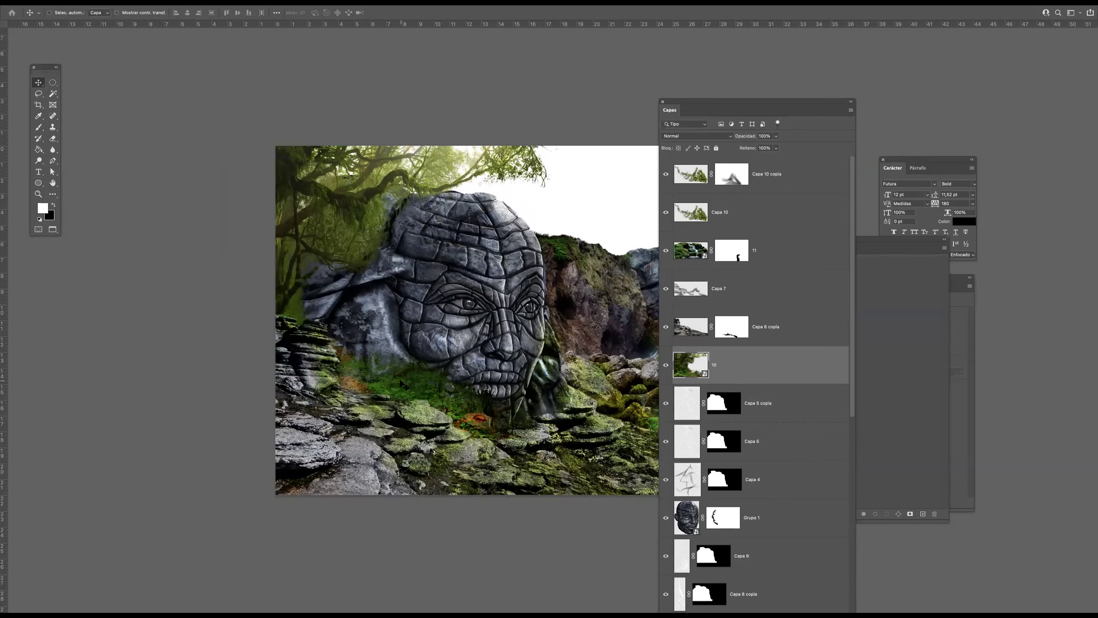
pyautogui.moveTo(398, 383); pyautogui.dragTo(420, 388)
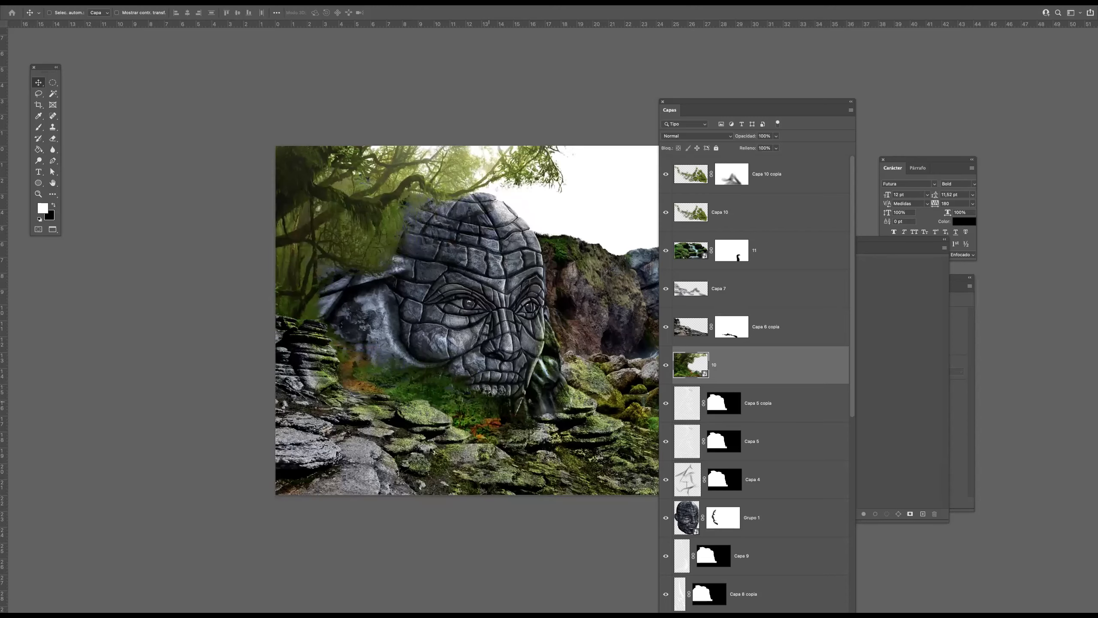
pyautogui.moveTo(435, 434); pyautogui.dragTo(462, 436)
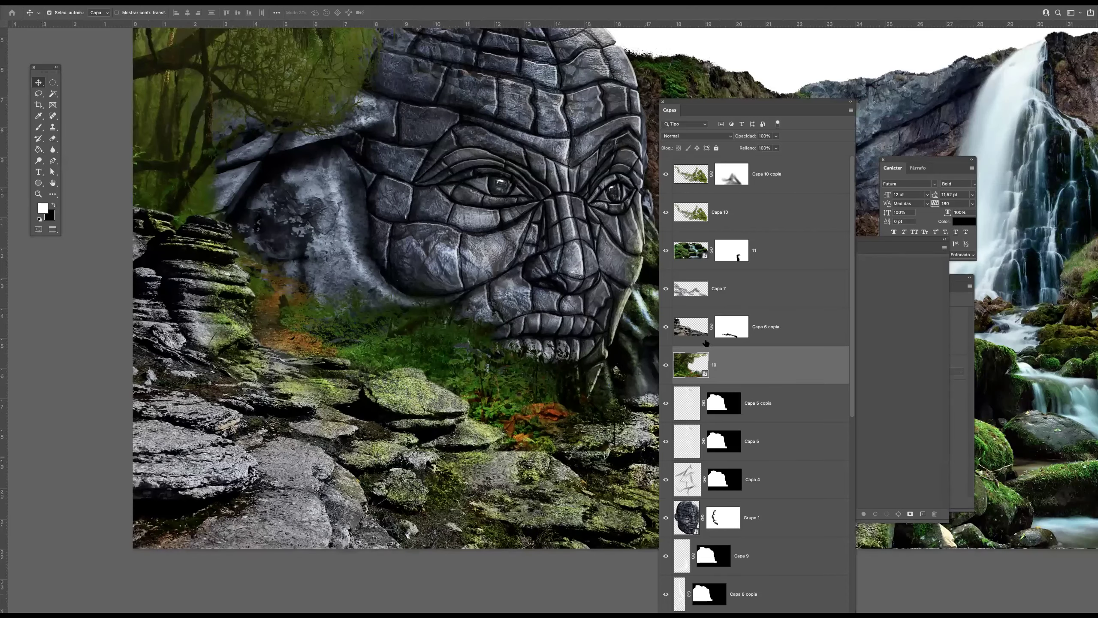
pyautogui.click(665, 365)
pyautogui.click(665, 365)
pyautogui.click(665, 365)
pyautogui.click(665, 365)
pyautogui.scroll(-2, 441, 368)
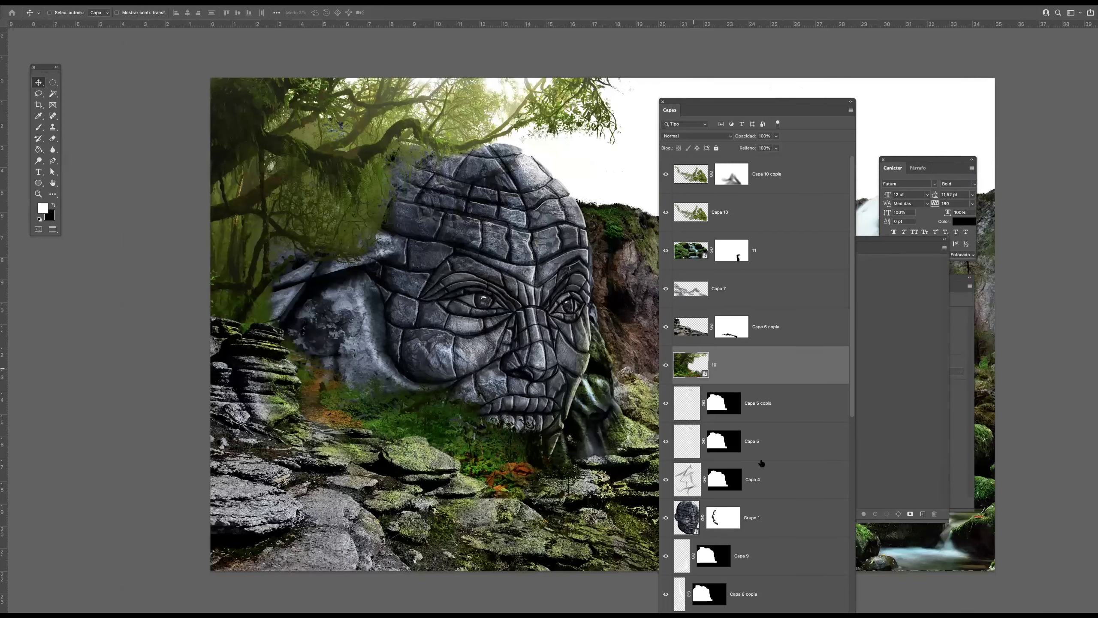
# Add a layer mask to tree layer 10 and ready the Kyle Inclinación spatter brush with black for painting it
pyautogui.moveTo(753, 104); pyautogui.dragTo(820, 52)
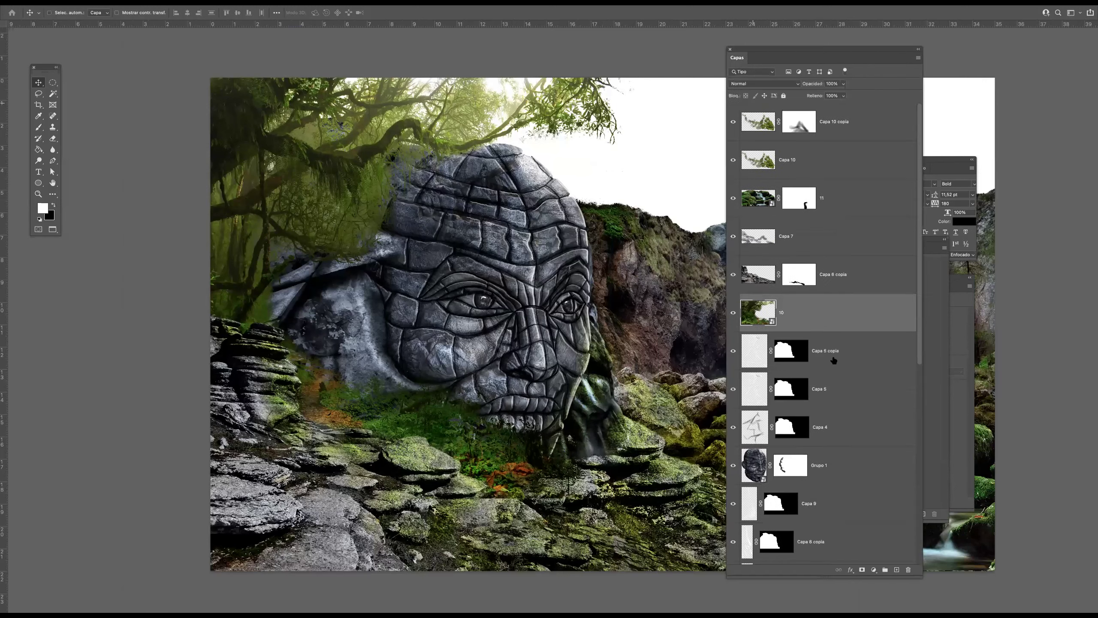
pyautogui.click(861, 569)
pyautogui.press('x')
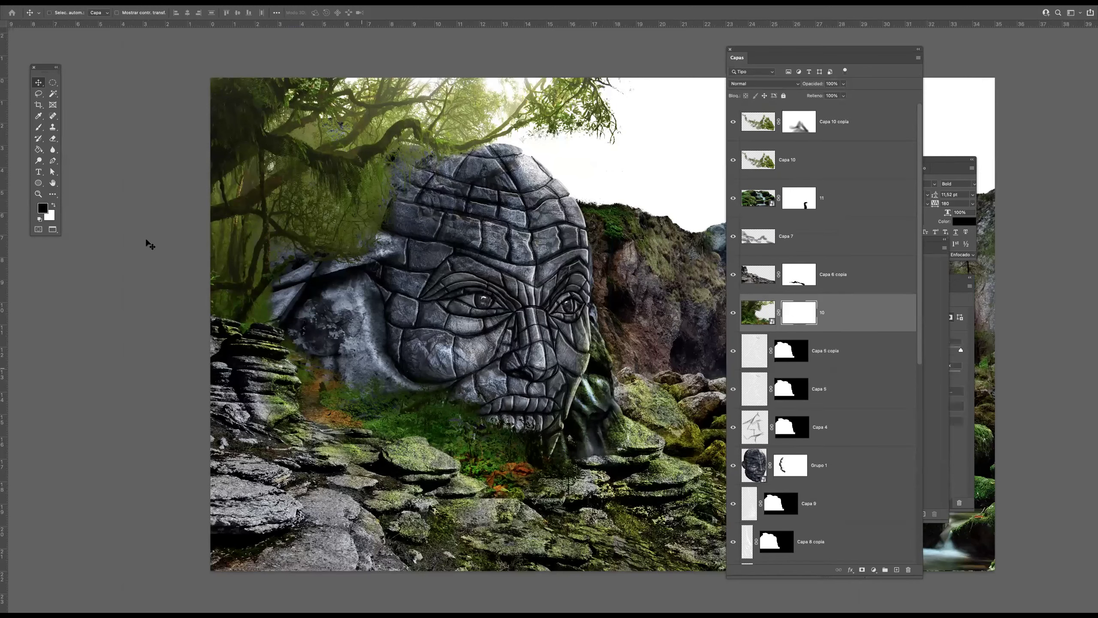
pyautogui.click(39, 128)
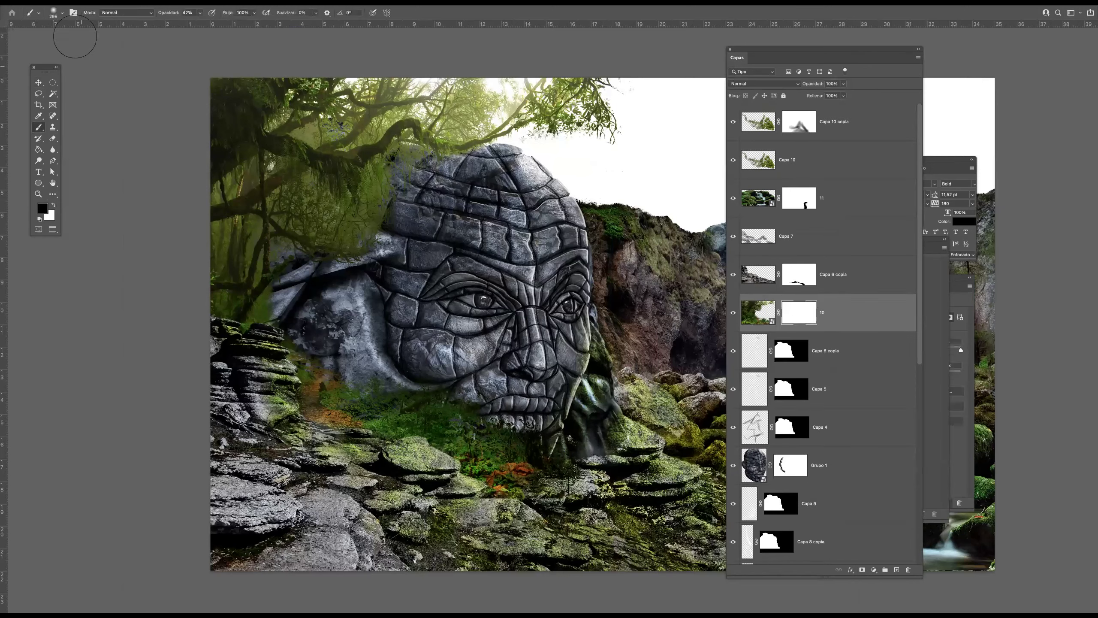
pyautogui.click(54, 12)
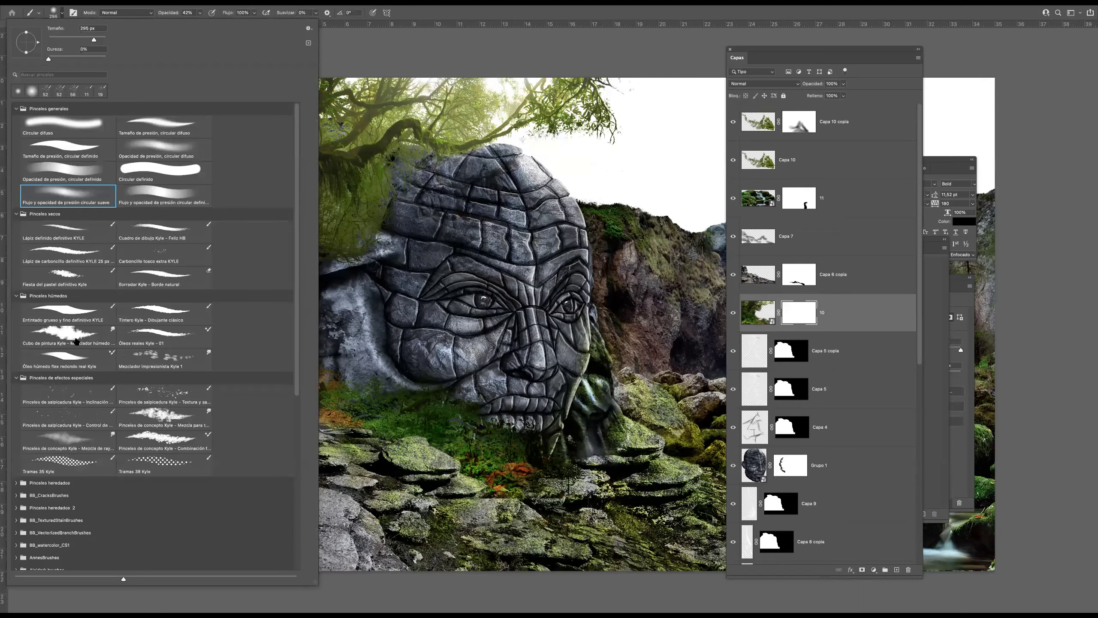
pyautogui.click(68, 396)
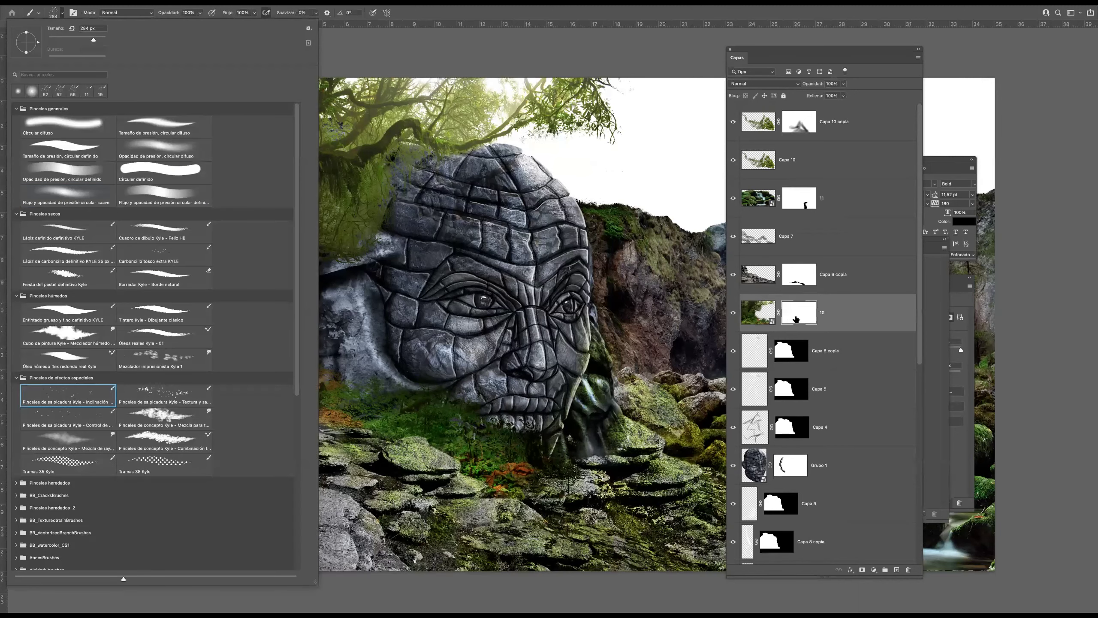
pyautogui.click(797, 317)
# Mask the undergrowth off the stone head's cheek, mouth, chin and lower jaw, keeping plants along the rock edge
pyautogui.moveTo(462, 436); pyautogui.dragTo(487, 436)
pyautogui.moveTo(369, 334)
pyautogui.mouseDown()
pyautogui.moveTo(309, 323)
pyautogui.moveTo(313, 295)
pyautogui.mouseUp()
pyautogui.moveTo(363, 342); pyautogui.dragTo(259, 318)
pyautogui.click(176, 329)
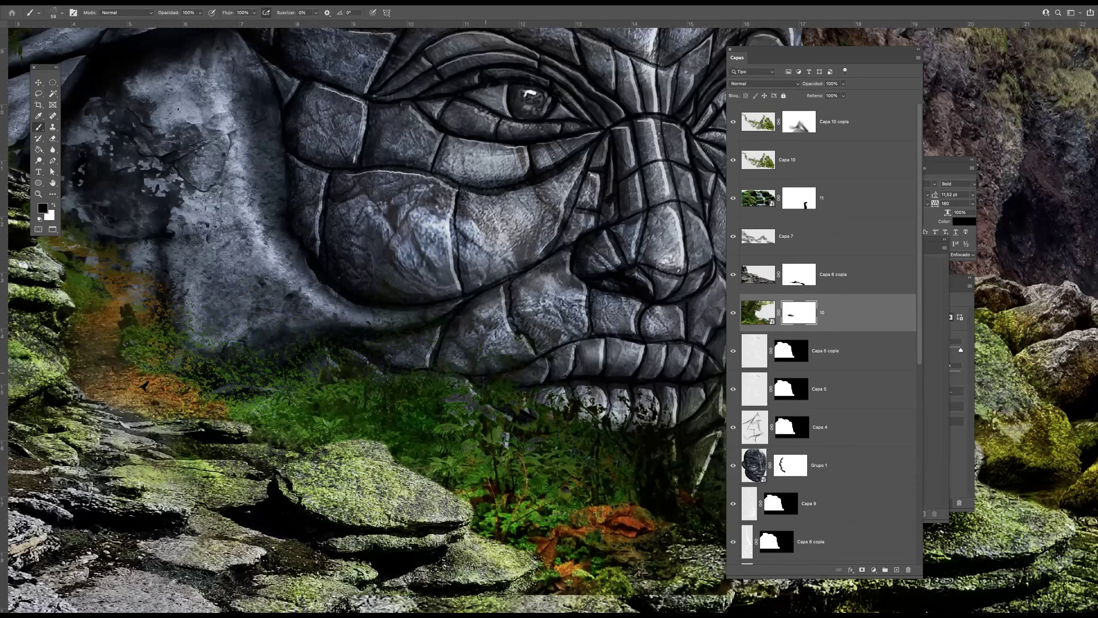
pyautogui.click(522, 402)
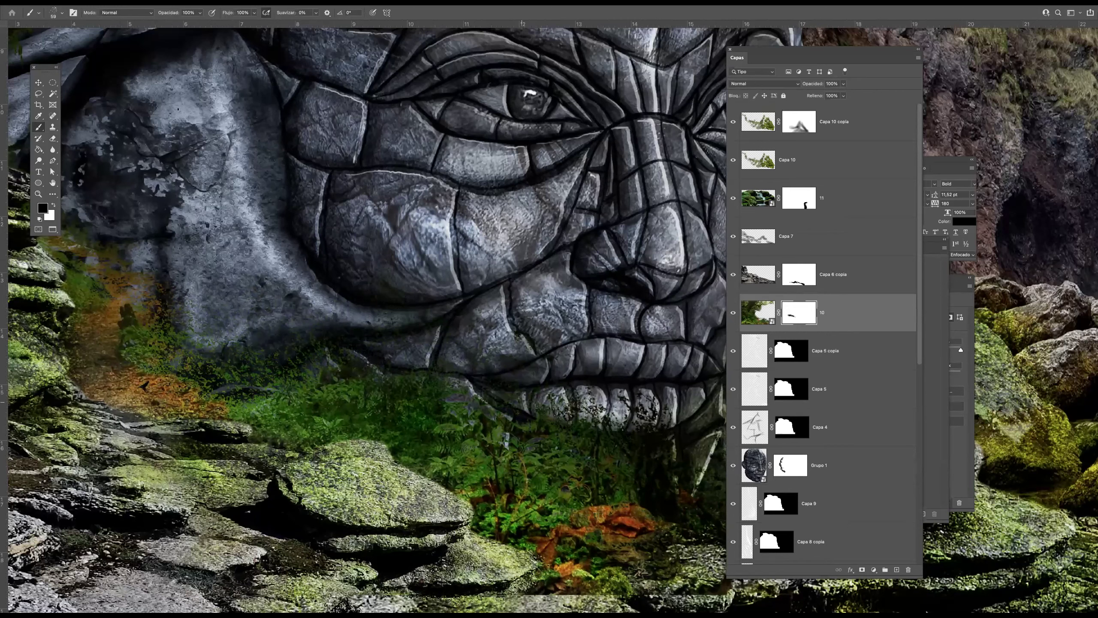
pyautogui.moveTo(523, 401); pyautogui.dragTo(627, 411)
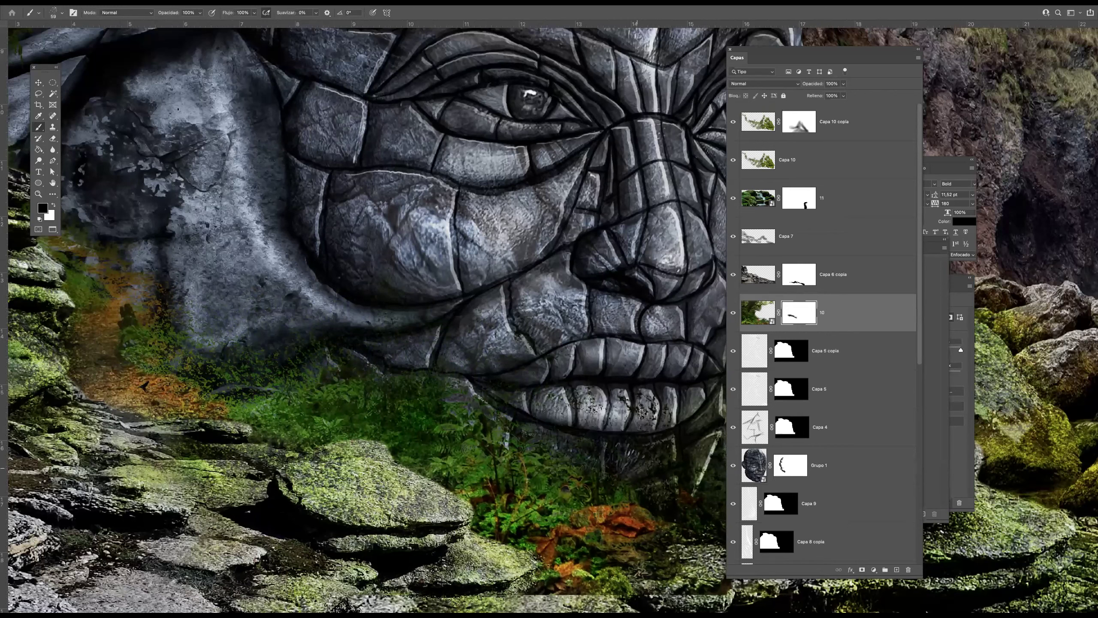
pyautogui.moveTo(637, 468); pyautogui.dragTo(155, 329)
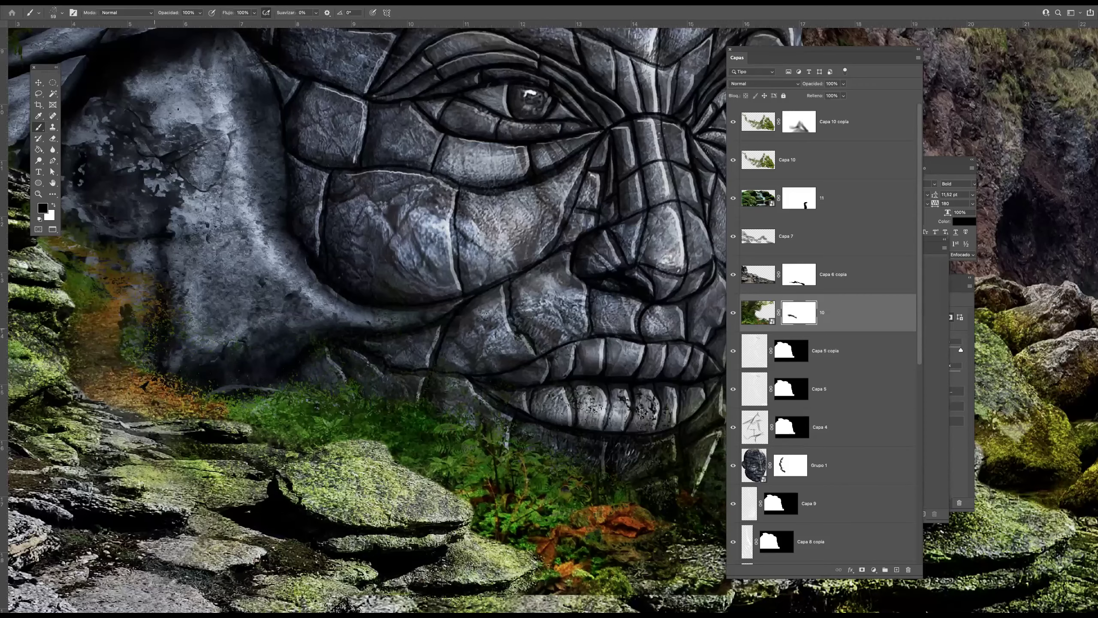
# Mask the tree foliage off the back and upper side of the stone head
pyautogui.scroll(-5, 503, 310)
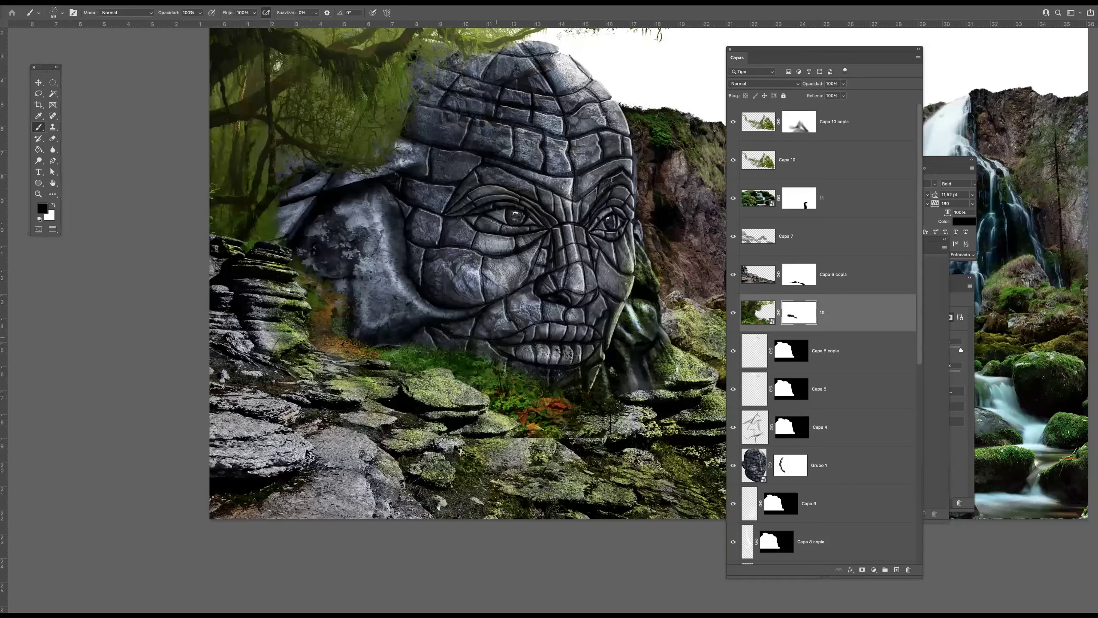
pyautogui.press('super+minus')
pyautogui.moveTo(382, 186)
pyautogui.mouseDown()
pyautogui.moveTo(418, 150)
pyautogui.moveTo(393, 137)
pyautogui.moveTo(365, 146)
pyautogui.moveTo(410, 112)
pyautogui.mouseUp()
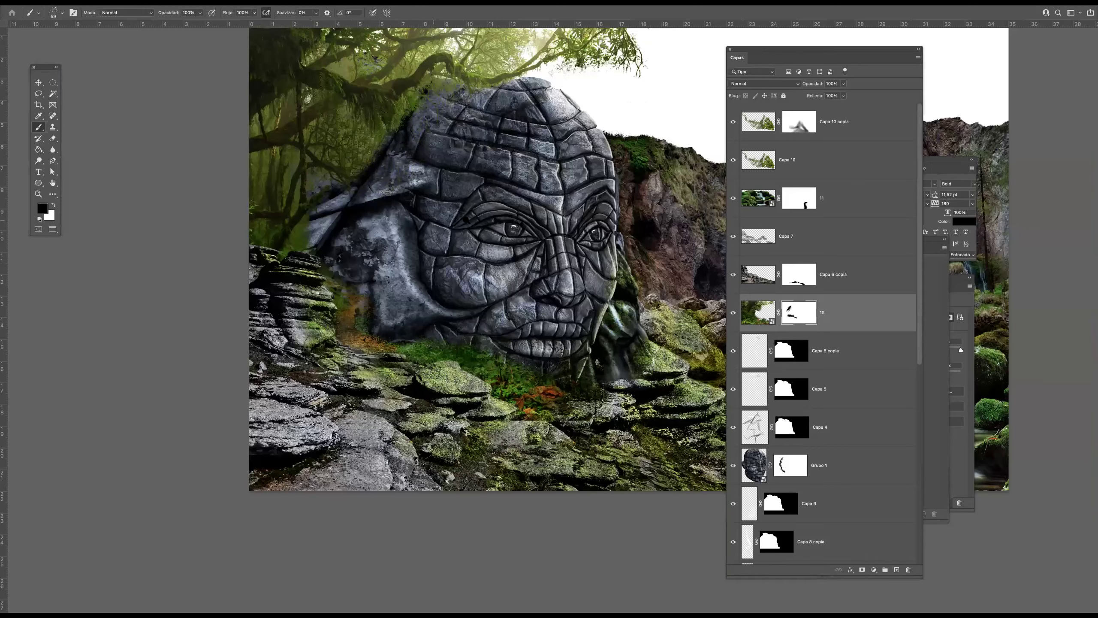
# Examine how the tree and undergrowth blend with the stone head across the whole composition
pyautogui.scroll(-3, 453, 214)
pyautogui.scroll(5, 616, 301)
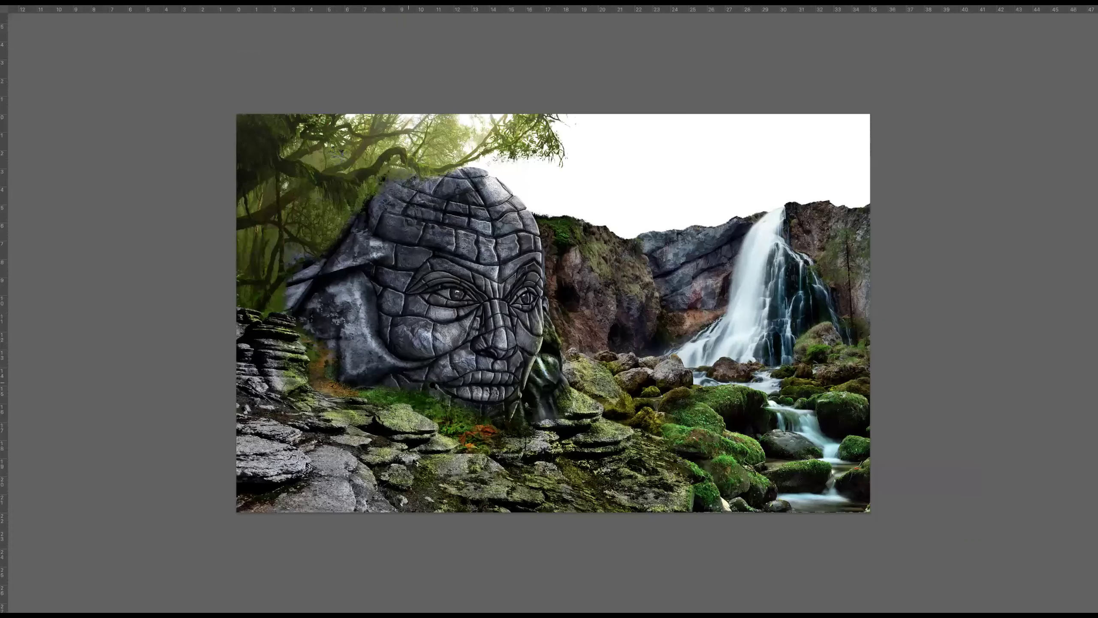
pyautogui.scroll(3, 413, 380)
pyautogui.scroll(-2, 416, 382)
pyautogui.moveTo(494, 352); pyautogui.dragTo(471, 344)
pyautogui.scroll(-2, 471, 344)
pyautogui.scroll(2, 400, 189)
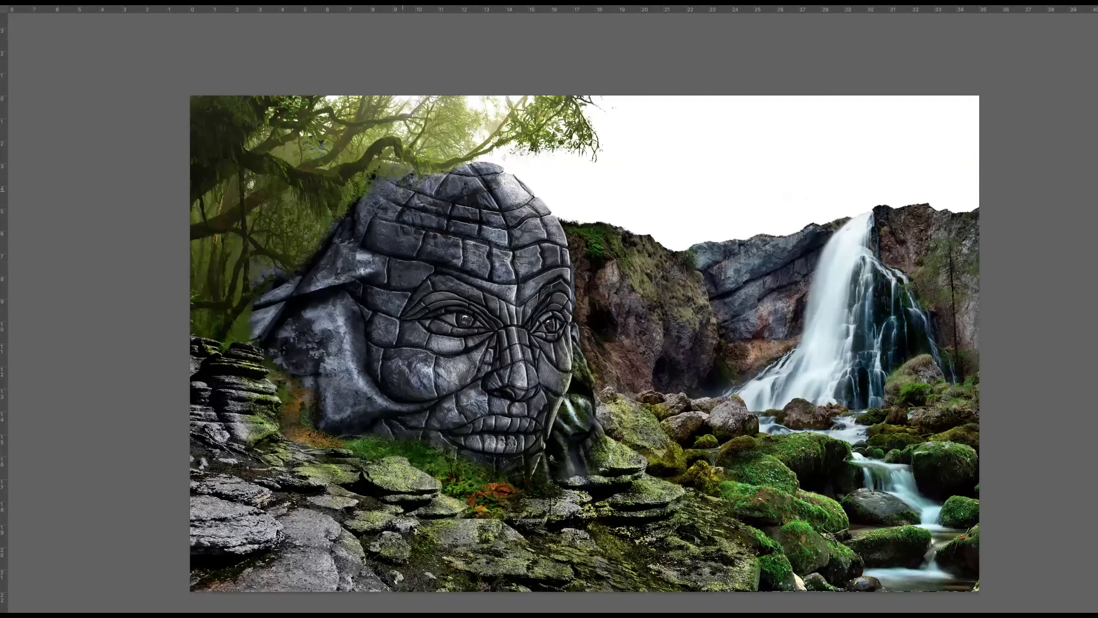
pyautogui.scroll(1, 429, 164)
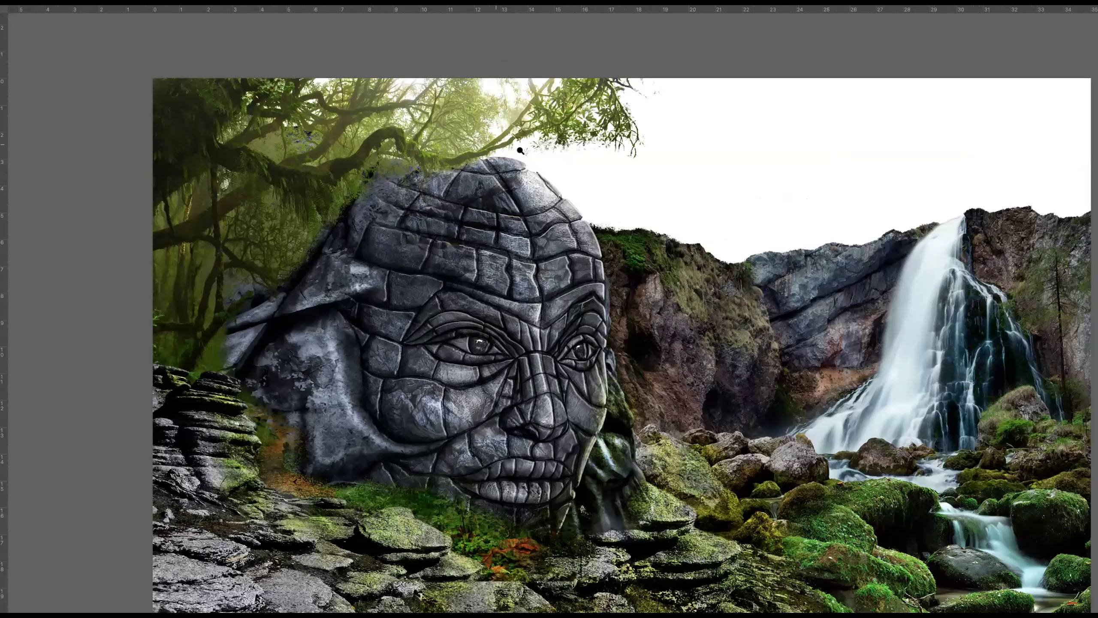
# Place the leafy tree image 28 over the upper part of the stone head
pyautogui.scroll(-1, 502, 148)
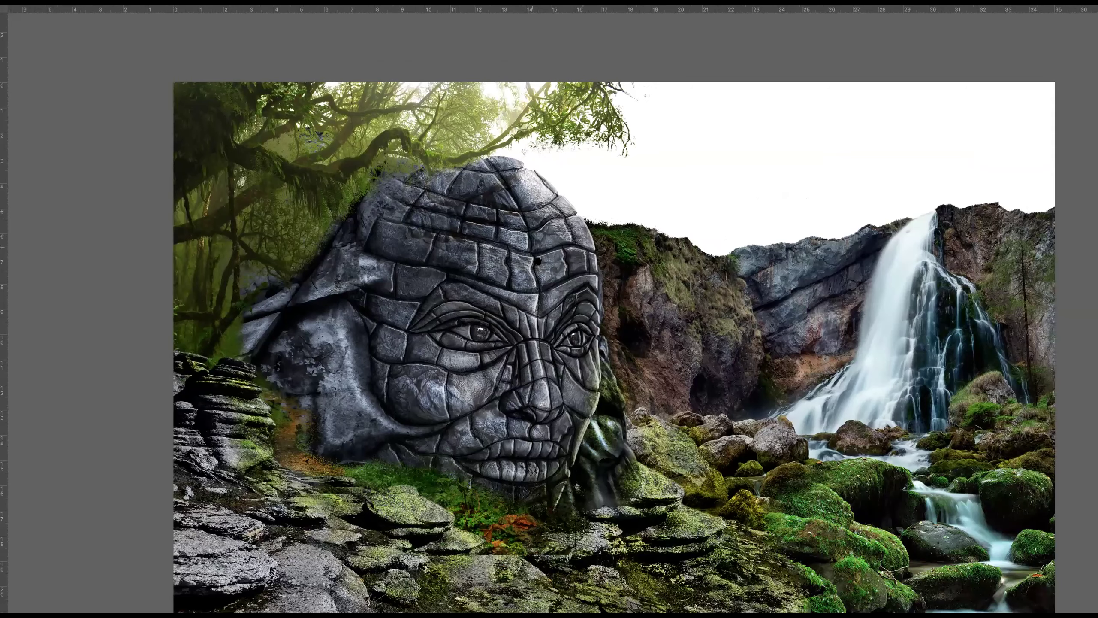
pyautogui.scroll(-2, 528, 250)
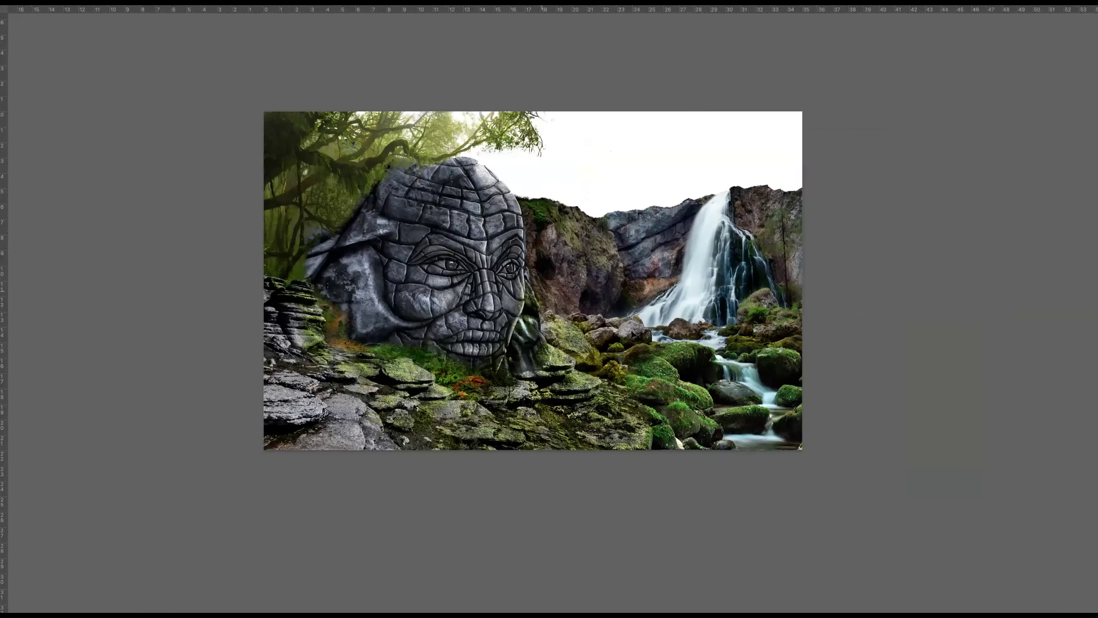
pyautogui.press('f')
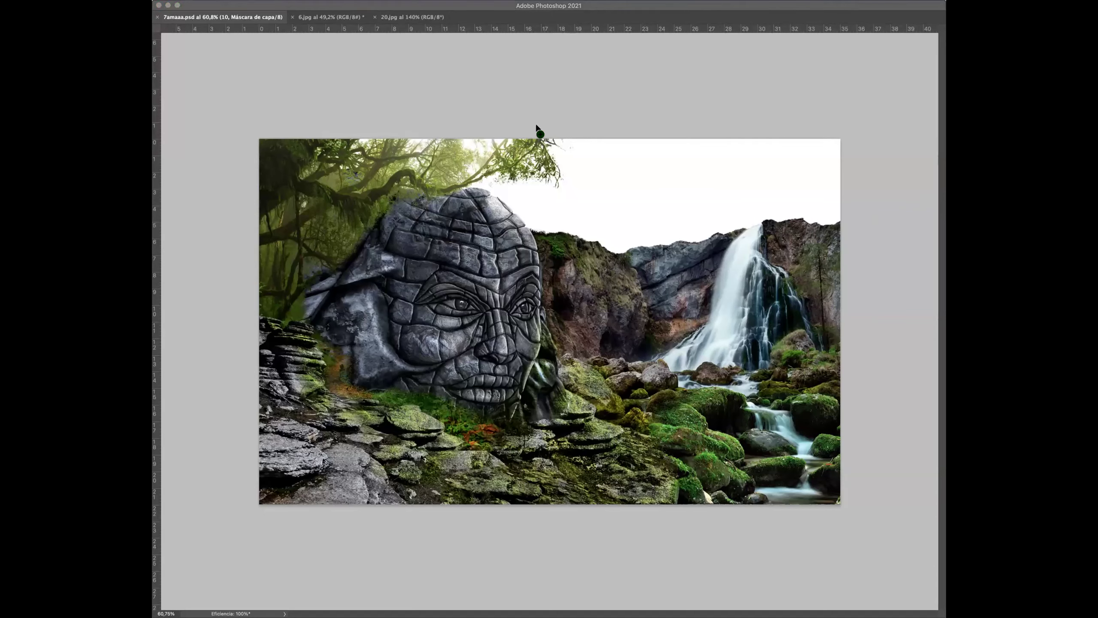
pyautogui.moveTo(542, 138); pyautogui.dragTo(544, 143)
pyautogui.moveTo(622, 294); pyautogui.dragTo(618, 181)
pyautogui.press('Return')
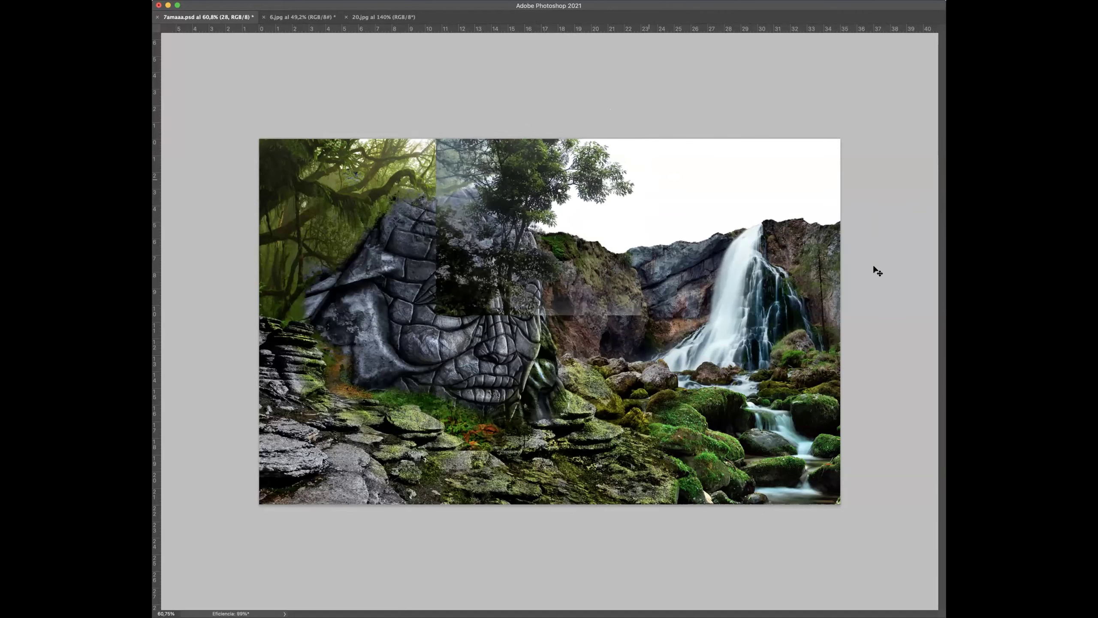
# Move the tree layer 28 below the stone head and waterfall layers so its foliage sits behind the head
pyautogui.press('f')
pyautogui.press('Tab')
pyautogui.moveTo(823, 311); pyautogui.dragTo(800, 419)
pyautogui.press('Tab')
pyautogui.scroll(4, 608, 214)
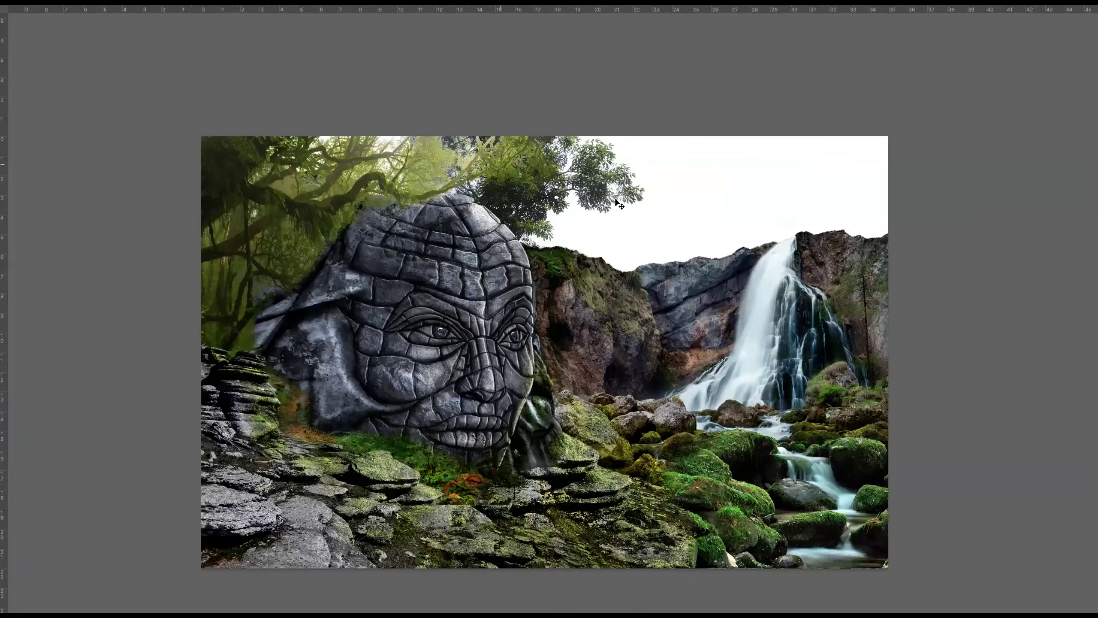
pyautogui.moveTo(641, 199); pyautogui.dragTo(585, 221)
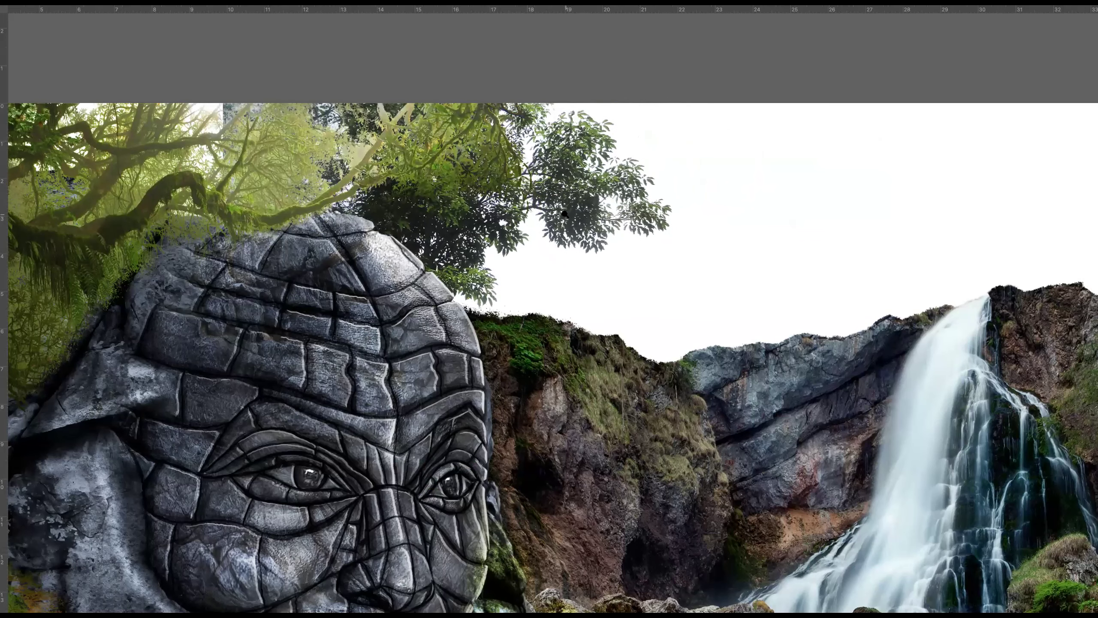
pyautogui.scroll(-2, 563, 215)
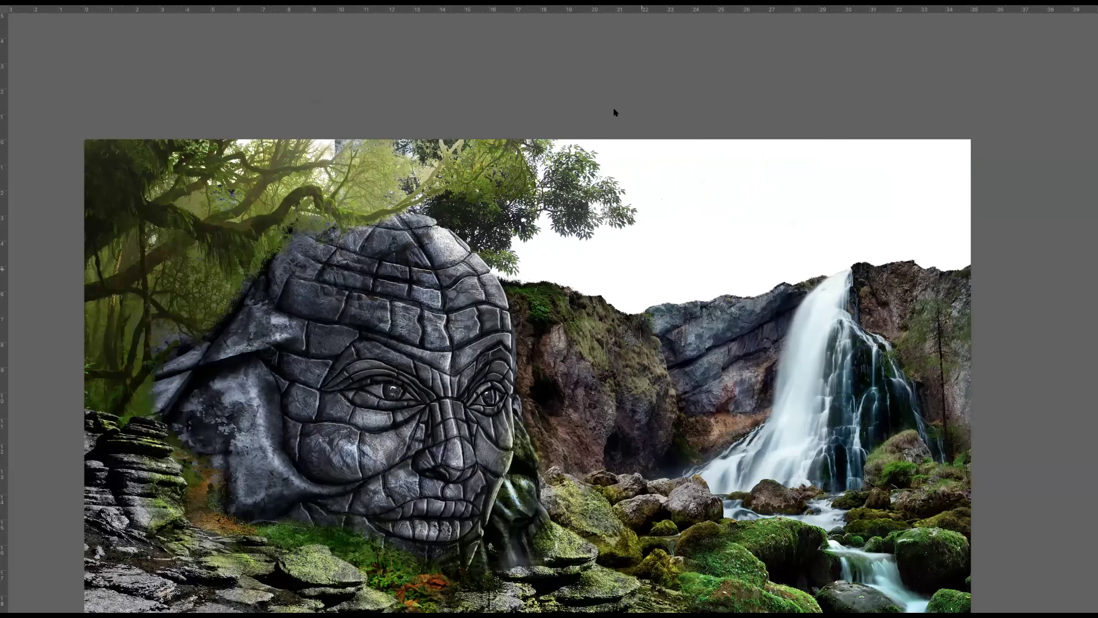
# Apply Curves to the tree layer, raising input 70 to output 125 with anchor points in the highlights and at 35/44 in the shadows
pyautogui.press('super+m')
pyautogui.moveTo(846, 120); pyautogui.dragTo(932, 126)
pyautogui.moveTo(820, 242); pyautogui.dragTo(820, 218)
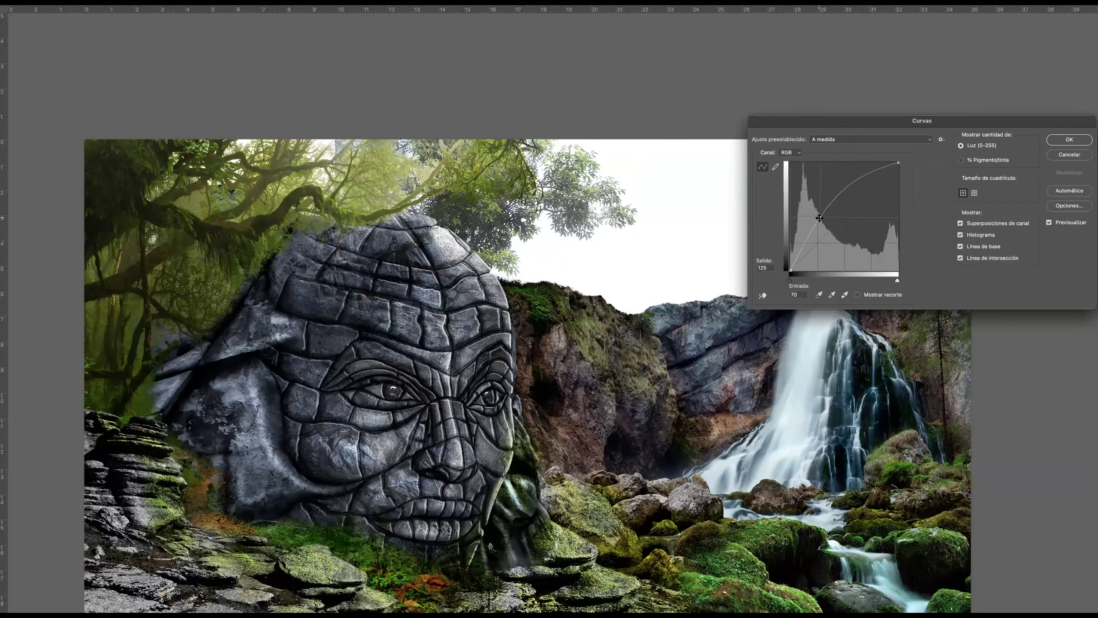
pyautogui.click(869, 181)
pyautogui.moveTo(869, 181); pyautogui.dragTo(871, 185)
pyautogui.click(805, 251)
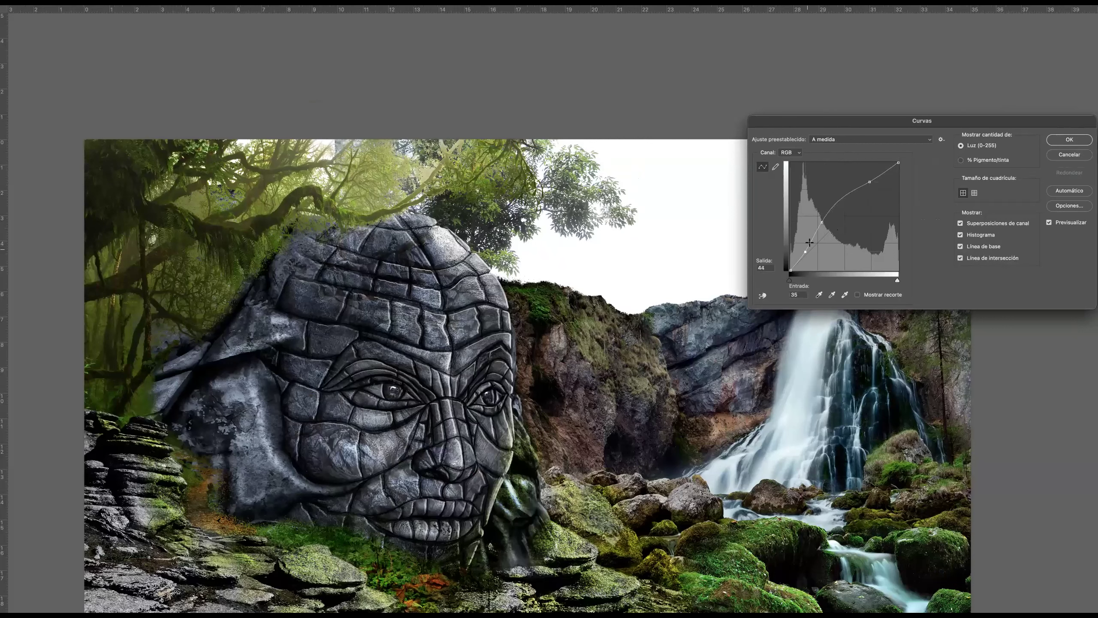
pyautogui.press('Return')
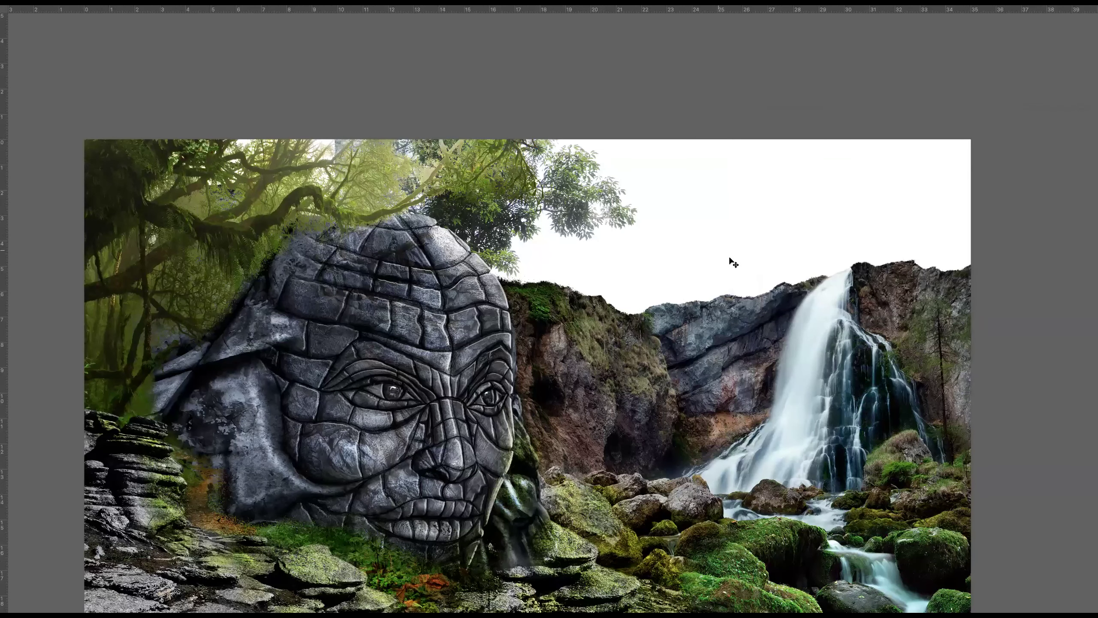
# Add a layer mask to the tree layer 28 and paint black over its unwanted area above the stone head
pyautogui.press('Tab')
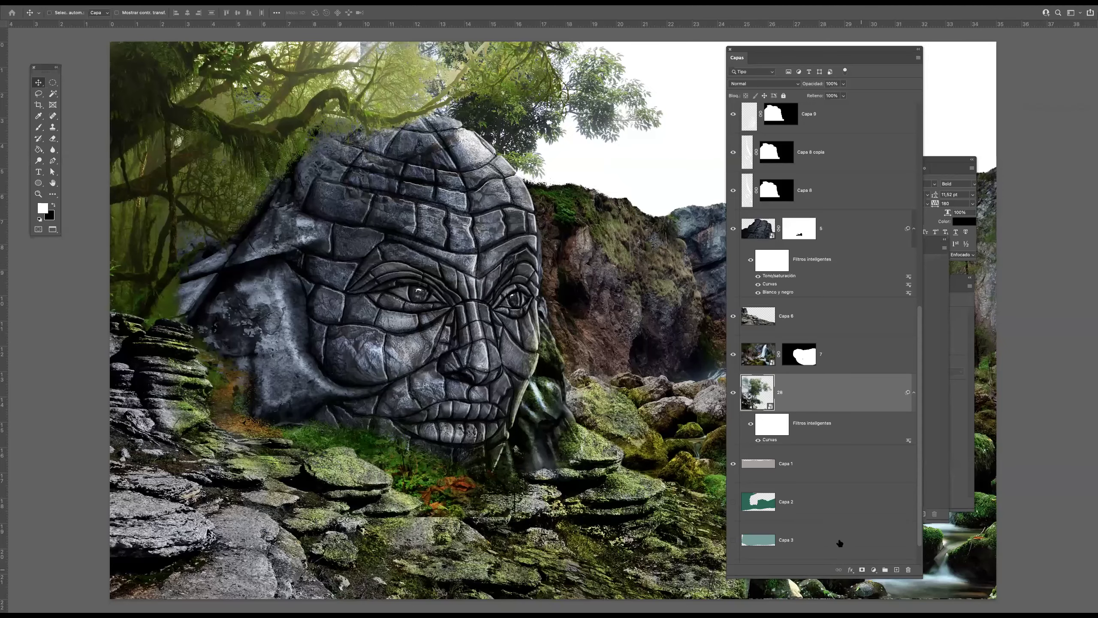
pyautogui.click(862, 570)
pyautogui.click(38, 127)
pyautogui.moveTo(503, 172); pyautogui.dragTo(497, 310)
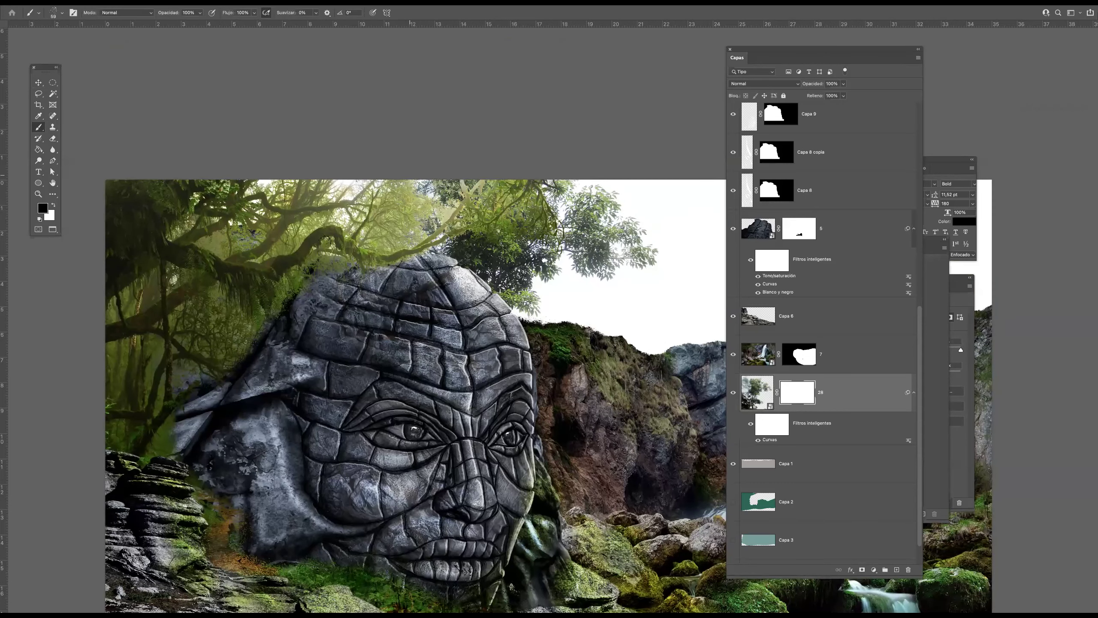
pyautogui.scroll(-4, 389, 197)
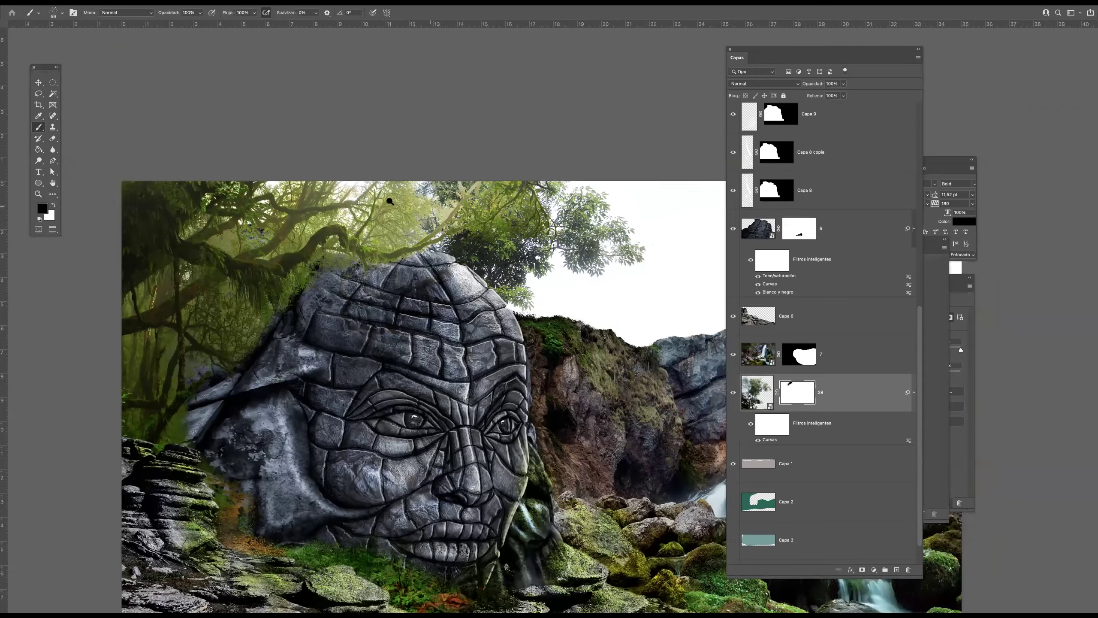
pyautogui.scroll(1, 561, 279)
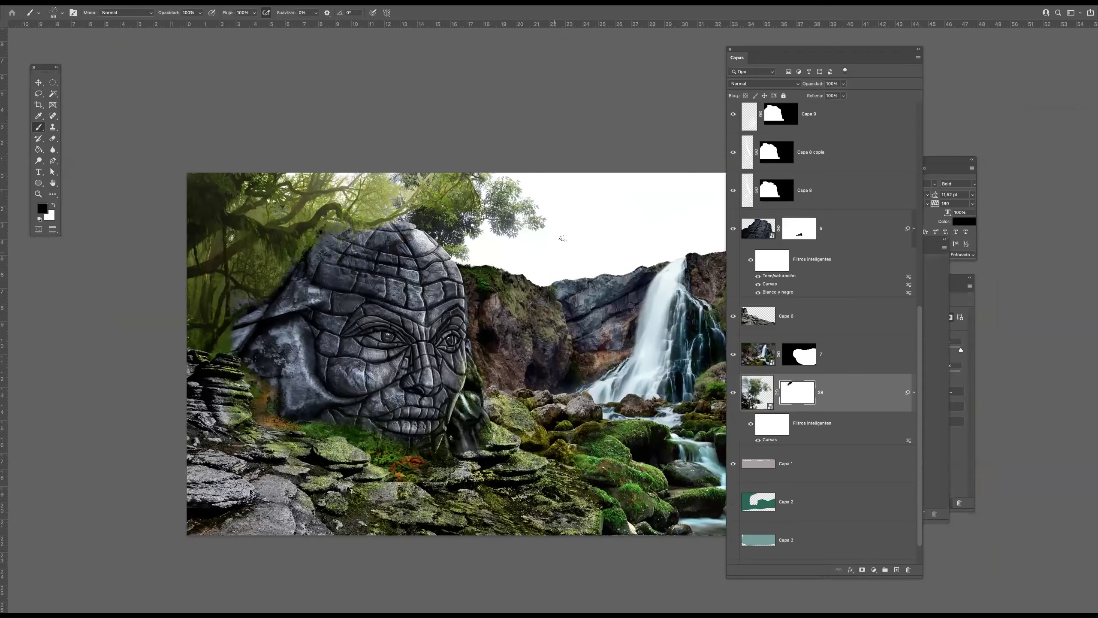
pyautogui.press('v')
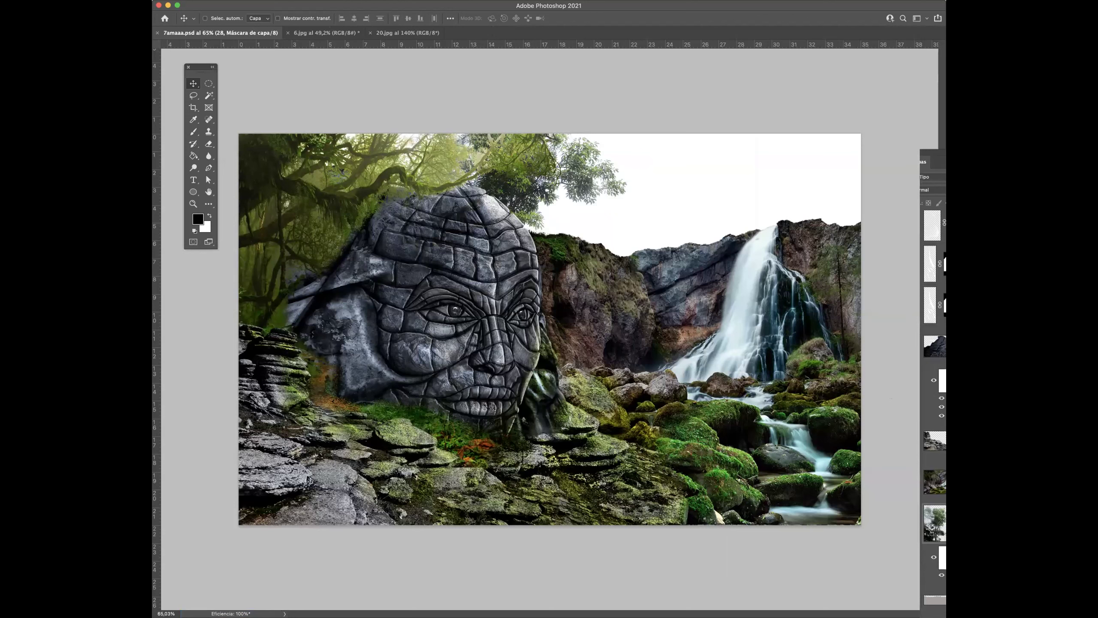
# Place the sky image 18.jpg behind the landscape and stretch it across the canvas's upper part to about 35.42 × 9.97 cm
pyautogui.press('super+Tab')
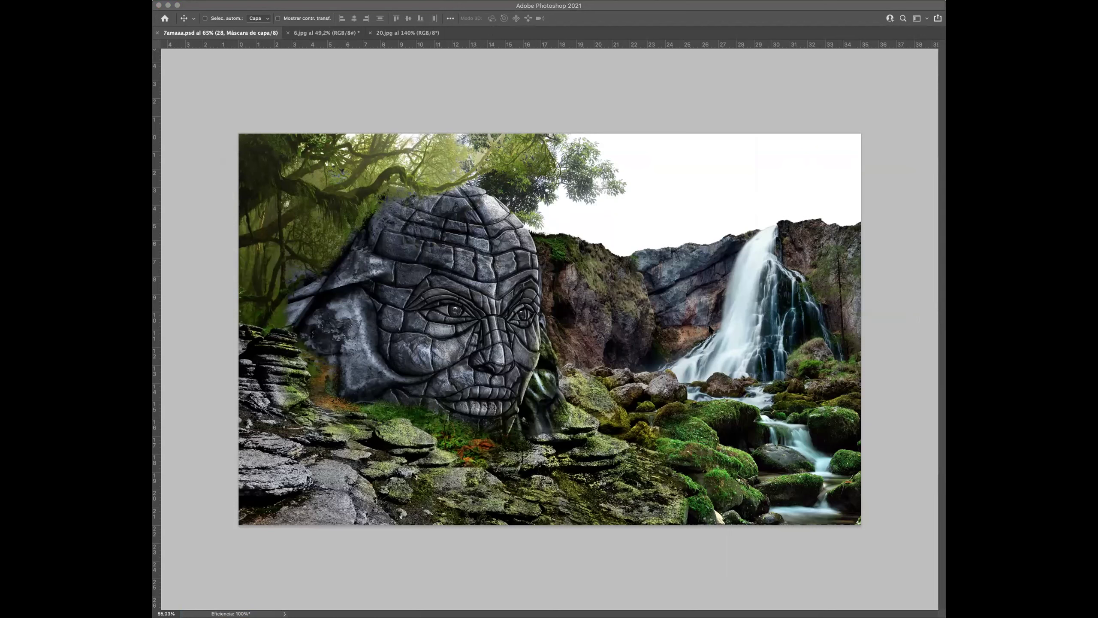
pyautogui.press('Tab')
pyautogui.hotkey('ctrl', 't')
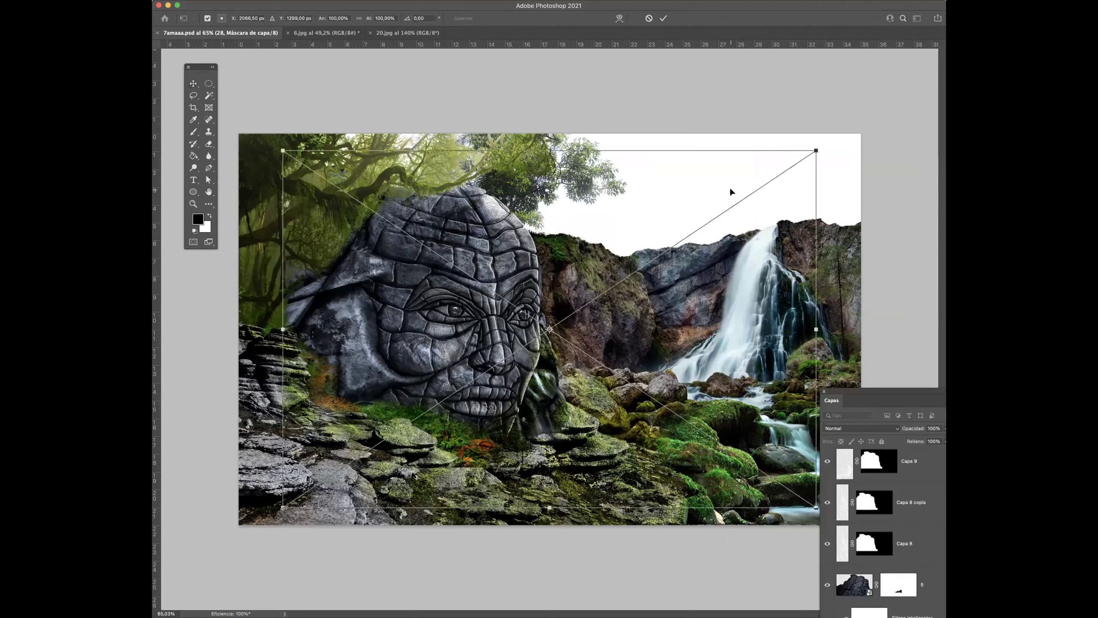
pyautogui.moveTo(619, 362); pyautogui.dragTo(674, 357)
pyautogui.moveTo(607, 491); pyautogui.dragTo(615, 303)
pyautogui.moveTo(334, 217); pyautogui.dragTo(242, 225)
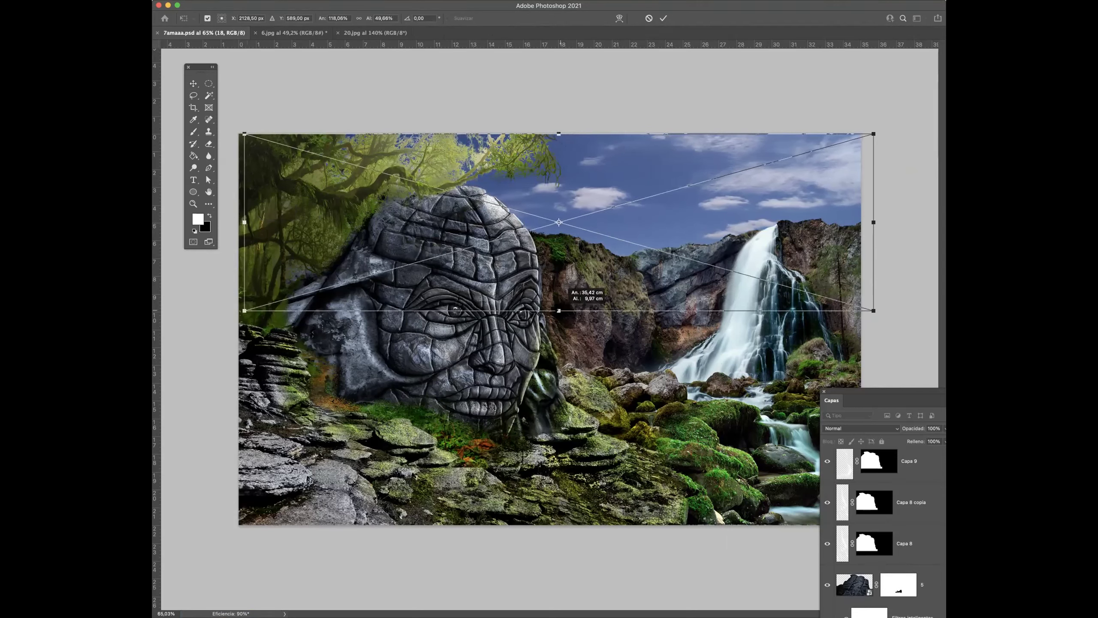
pyautogui.press('Return')
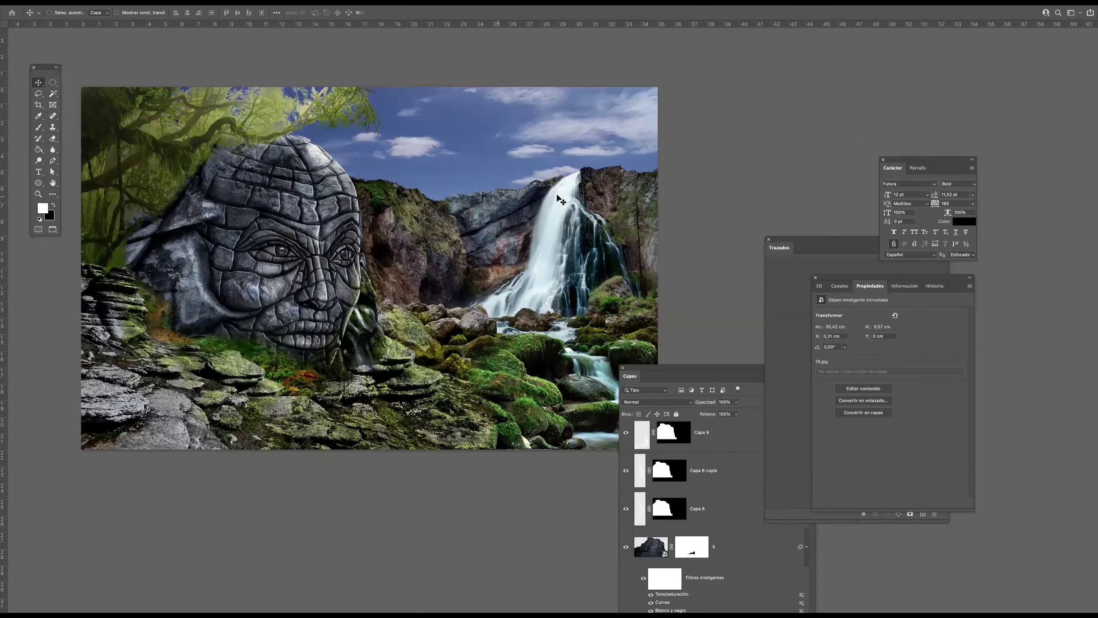
# Apply Hue/Saturation to the sky layer with hue -22 and saturation +20
pyautogui.hotkey('ctrl', 'u')
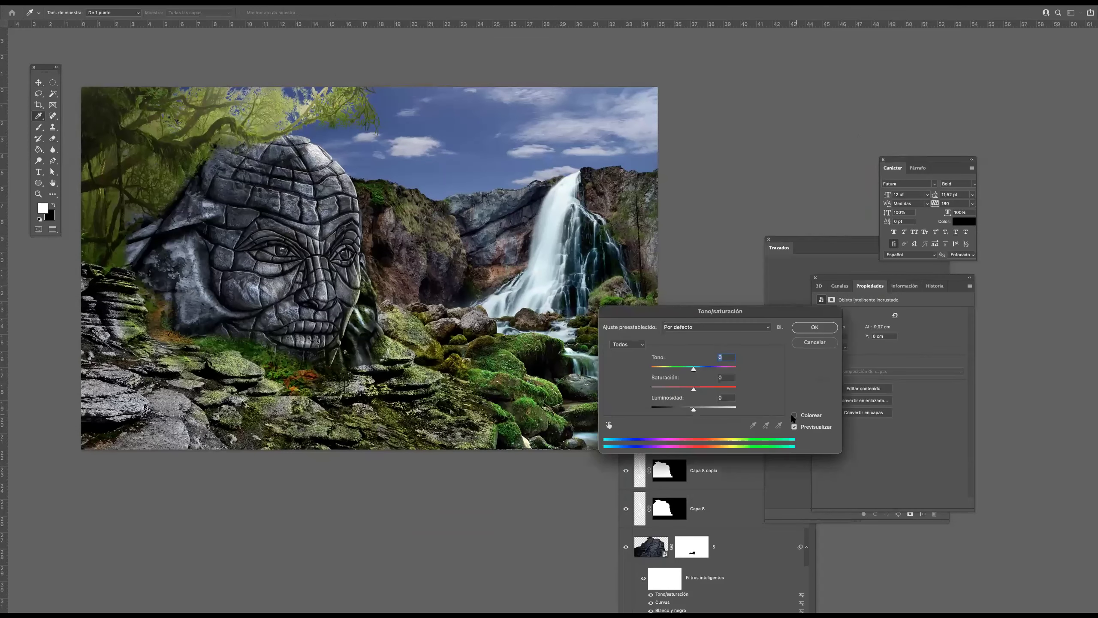
pyautogui.moveTo(691, 369); pyautogui.dragTo(681, 369)
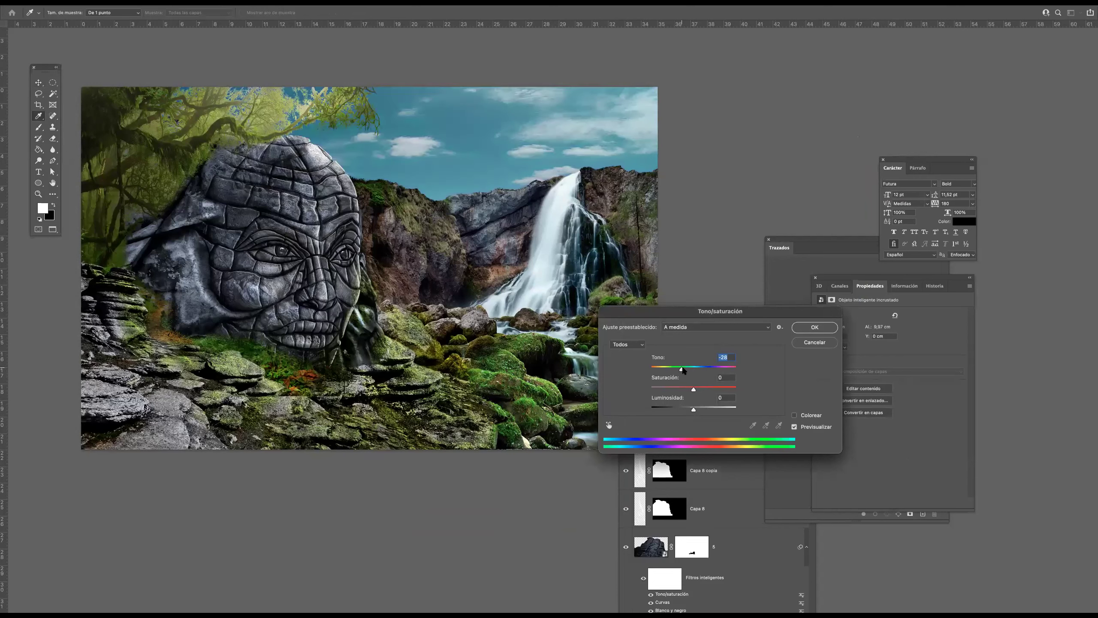
pyautogui.click(701, 390)
pyautogui.click(683, 369)
pyautogui.moveTo(684, 370); pyautogui.dragTo(684, 370)
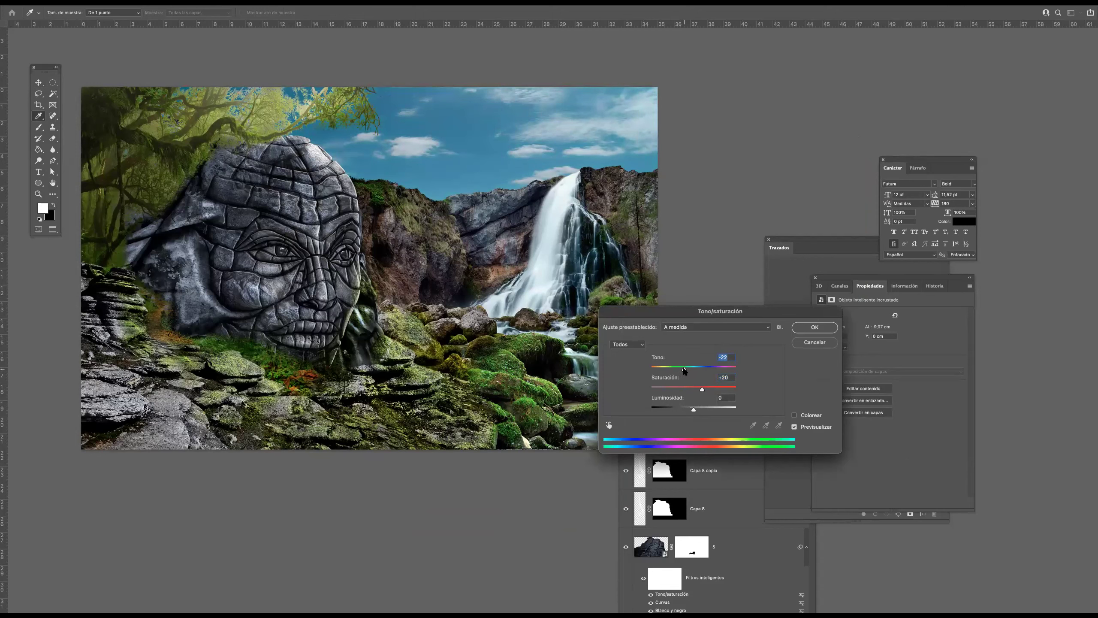
pyautogui.click(802, 332)
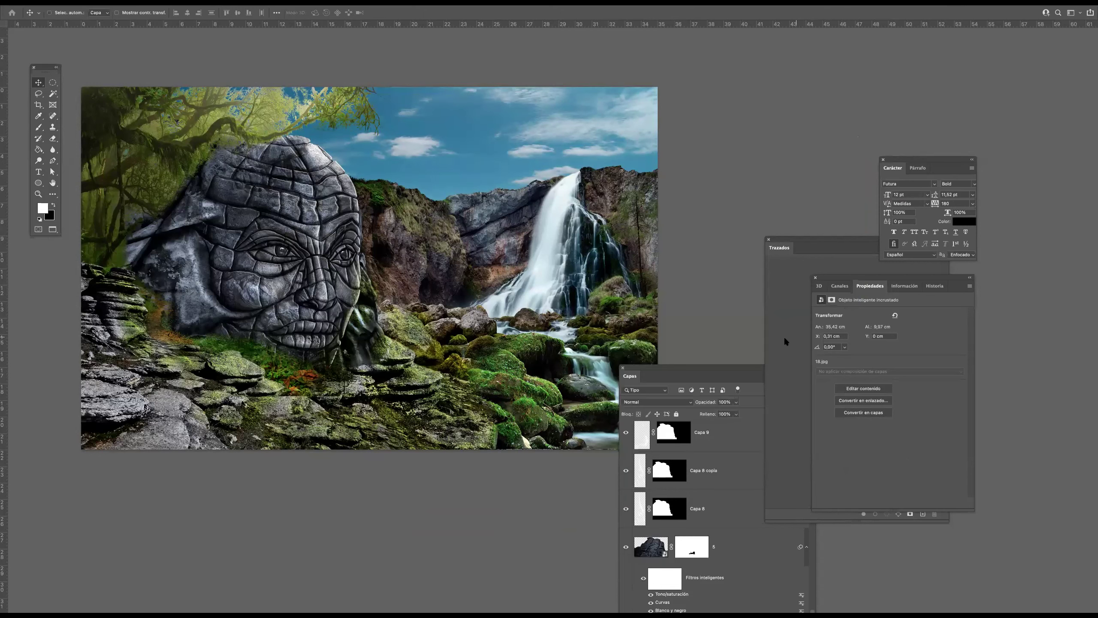
# Brighten the sky layer with Curves by raising the midtone point from input 104 to output 133
pyautogui.press('super+m')
pyautogui.moveTo(841, 220); pyautogui.dragTo(835, 215)
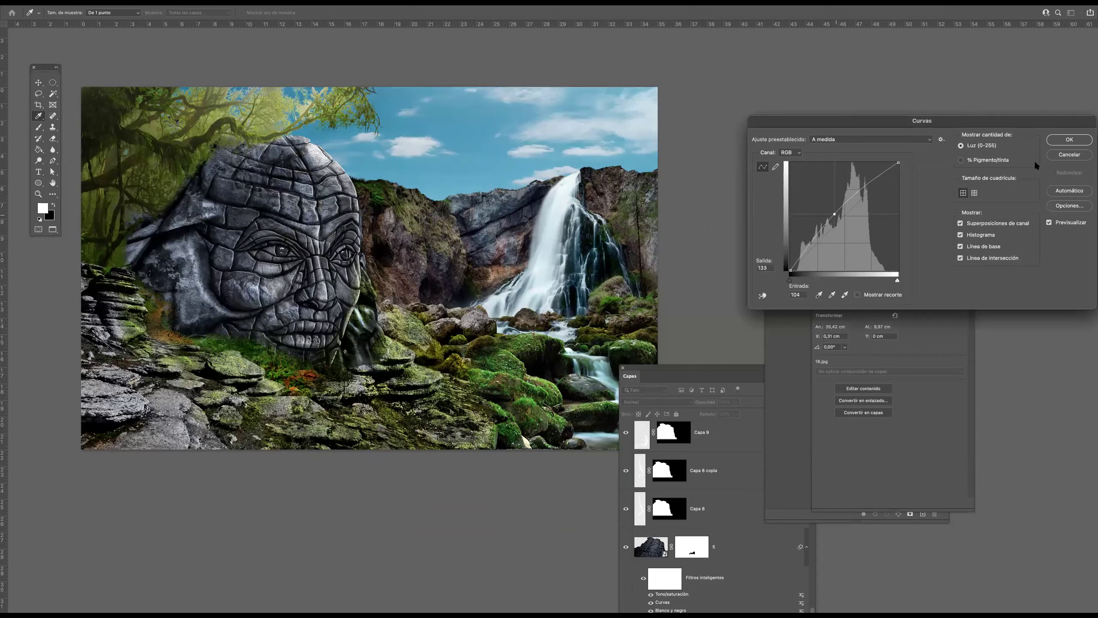
pyautogui.click(1069, 140)
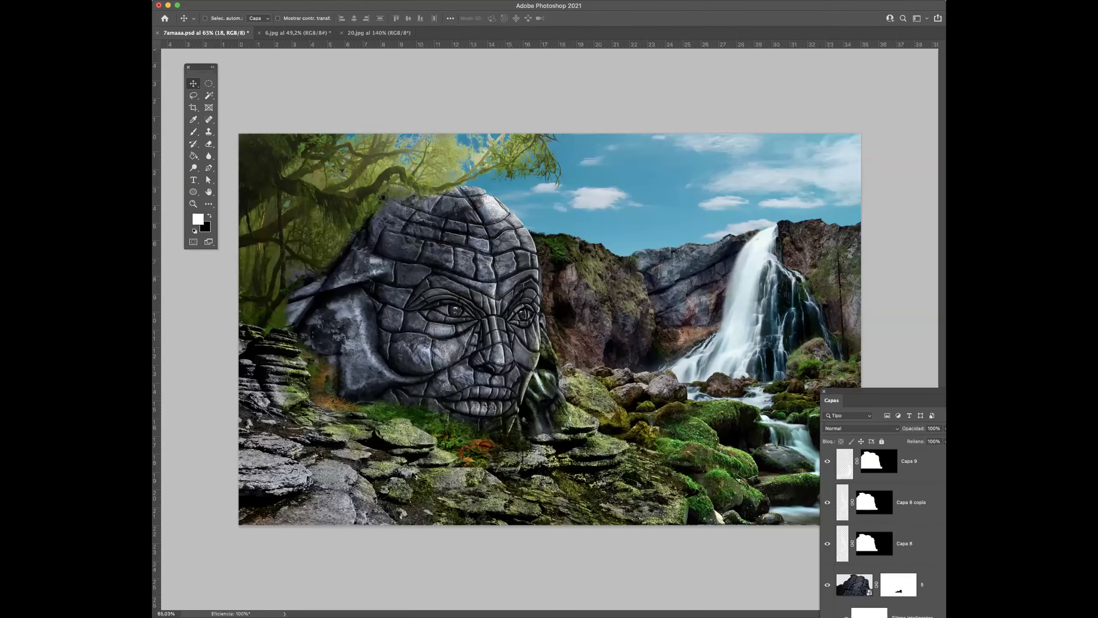
# Open the photo 25.JPG of hanging vines and large leaves as a separate document
pyautogui.press('Tab')
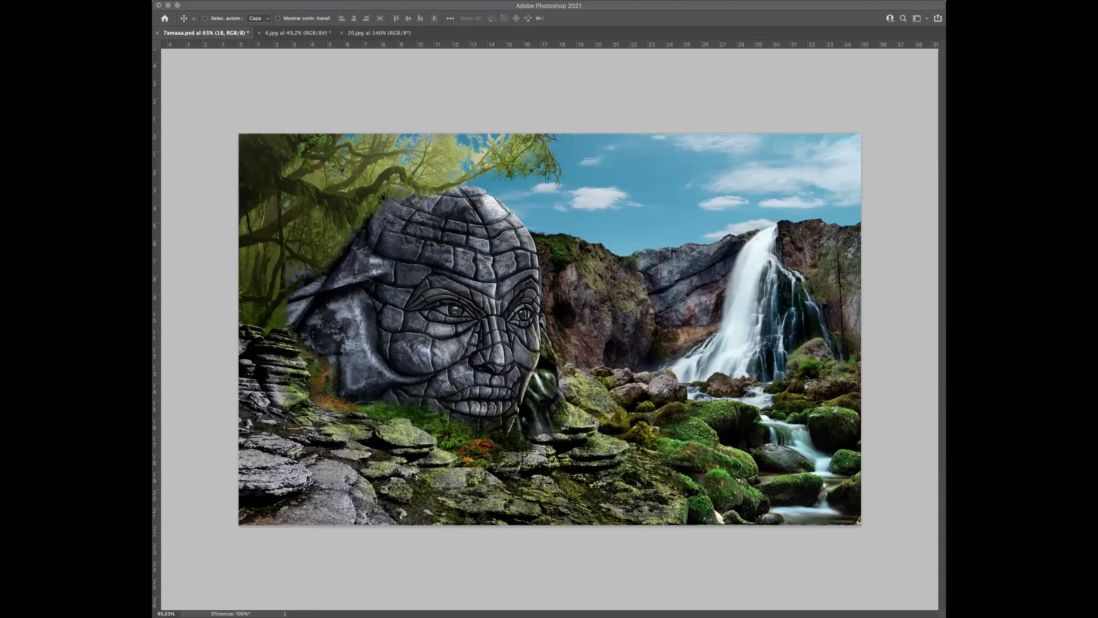
pyautogui.press('Tab')
pyautogui.click(820, 291)
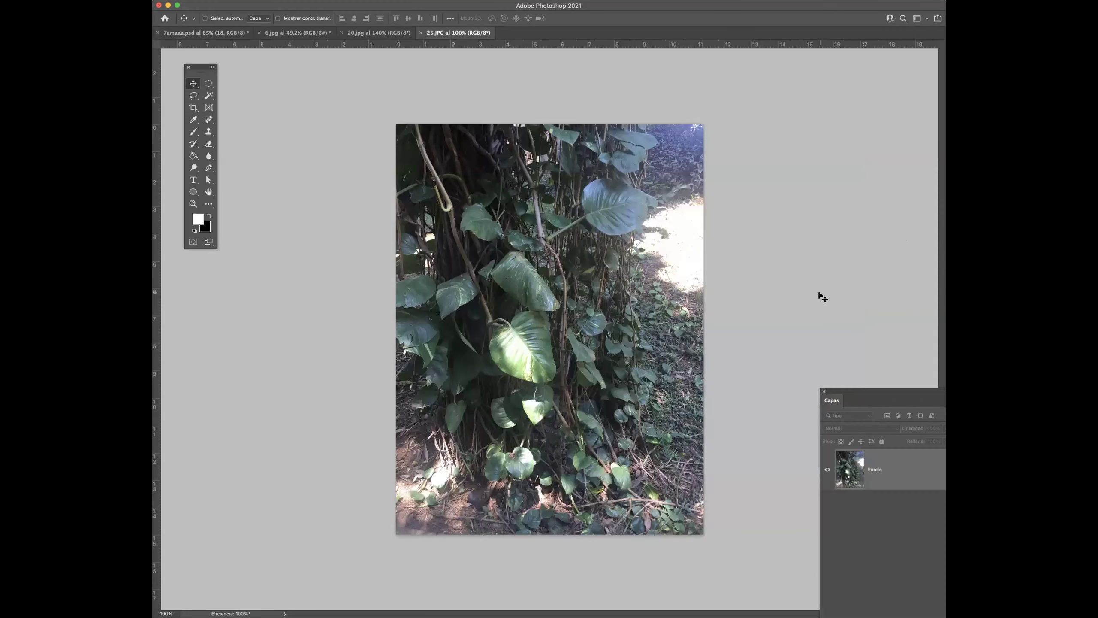
pyautogui.press('Tab')
pyautogui.press('Tab')
# Display the selection around the leaves and stems in 25.JPG and clear it
pyautogui.press('super+h')
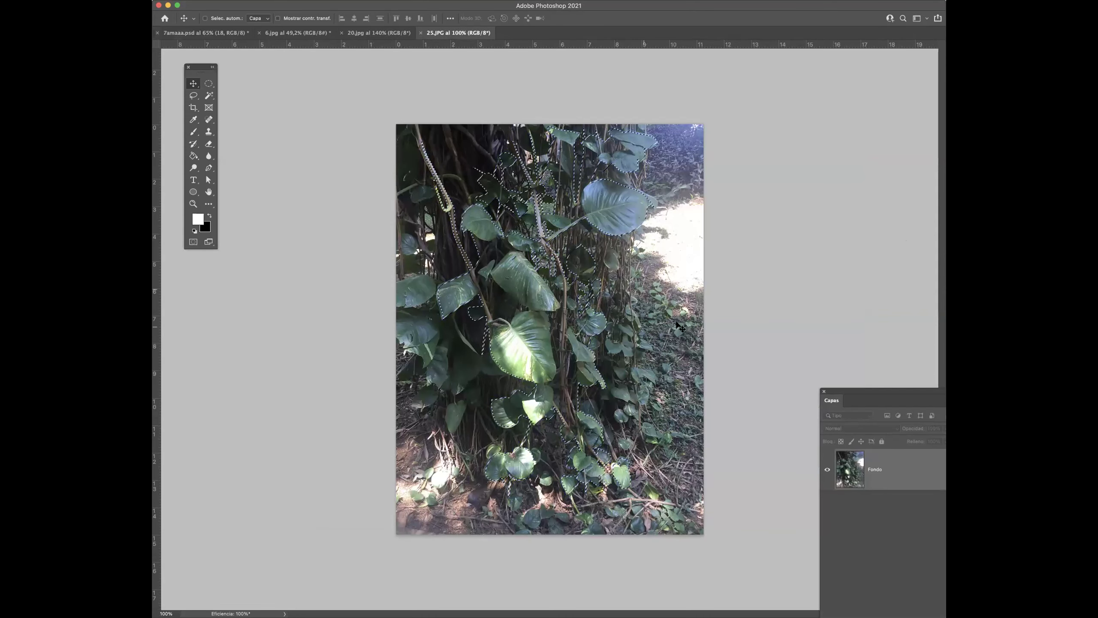
pyautogui.press('super+d')
pyautogui.moveTo(580, 264)
pyautogui.mouseDown()
pyautogui.moveTo(601, 267)
pyautogui.moveTo(591, 268)
pyautogui.mouseUp()
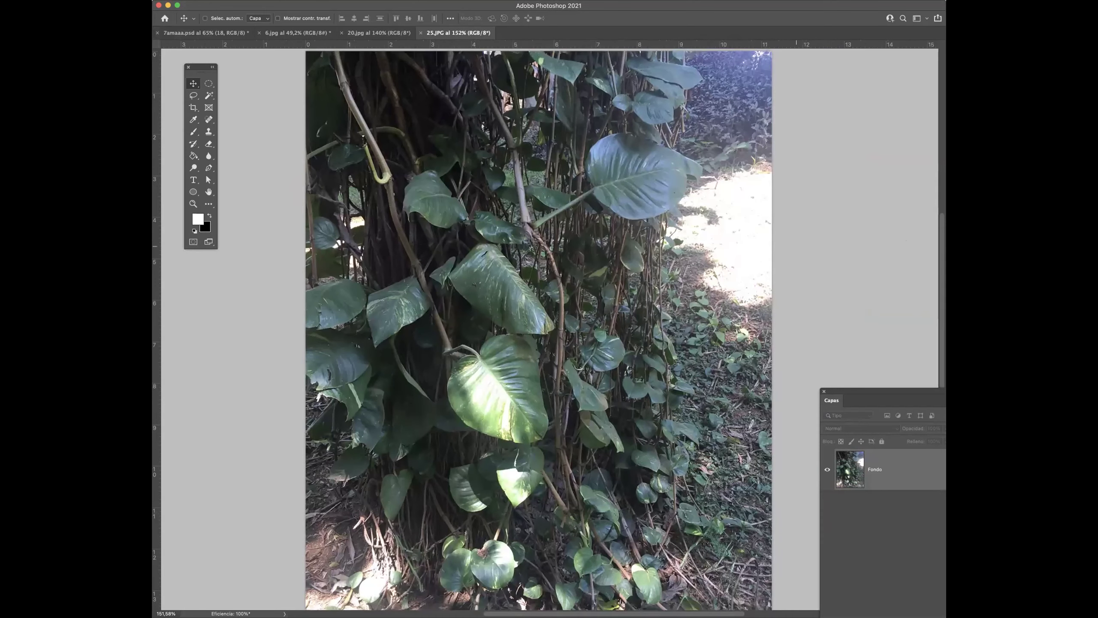
# Show the existing path in 25.JPG and examine how it outlines the leaves and stems down to the ground
pyautogui.press('super+shift+h')
pyautogui.moveTo(677, 315); pyautogui.dragTo(661, 328)
pyautogui.moveTo(615, 127); pyautogui.dragTo(647, 143)
pyautogui.scroll(-1, 603, 185)
pyautogui.scroll(-4, 565, 350)
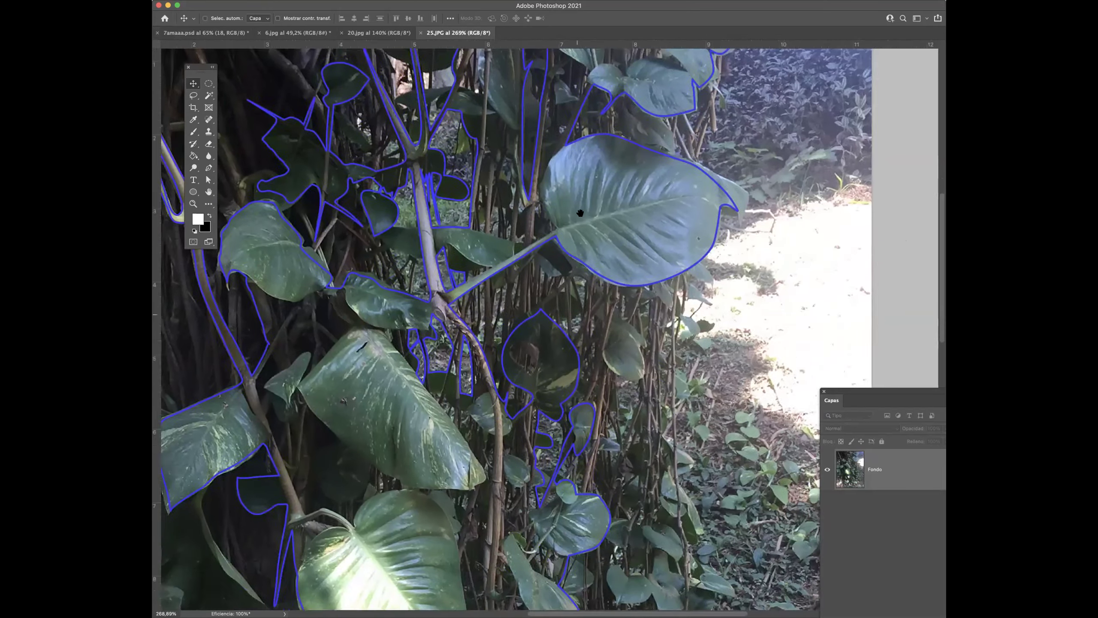
pyautogui.scroll(-10, 614, 247)
pyautogui.hscroll(-2, 527, 356)
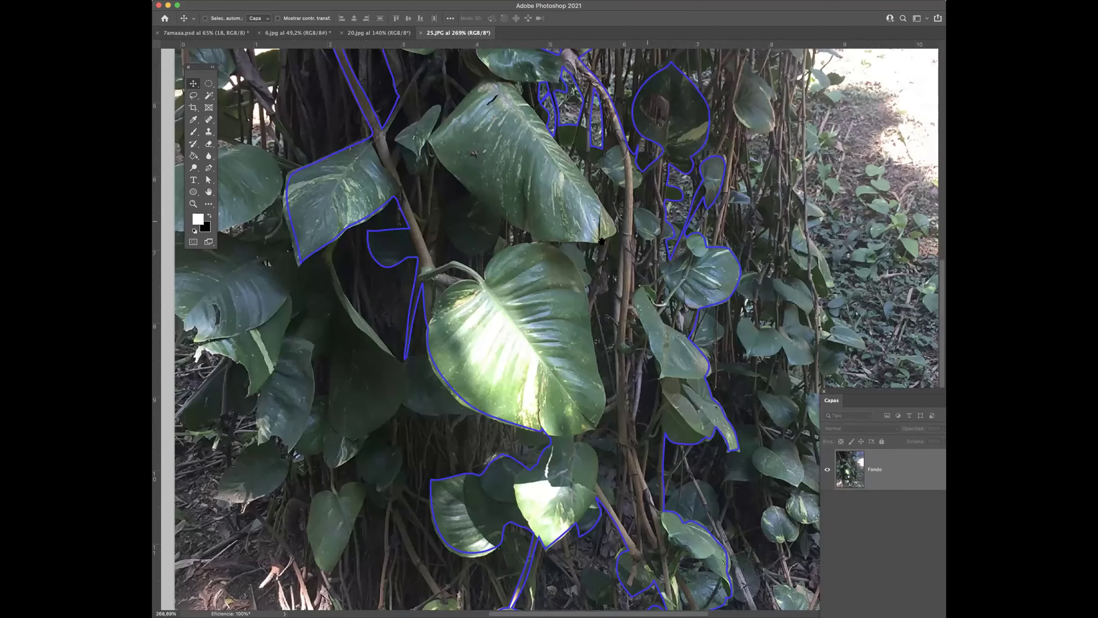
pyautogui.scroll(-5, 491, 320)
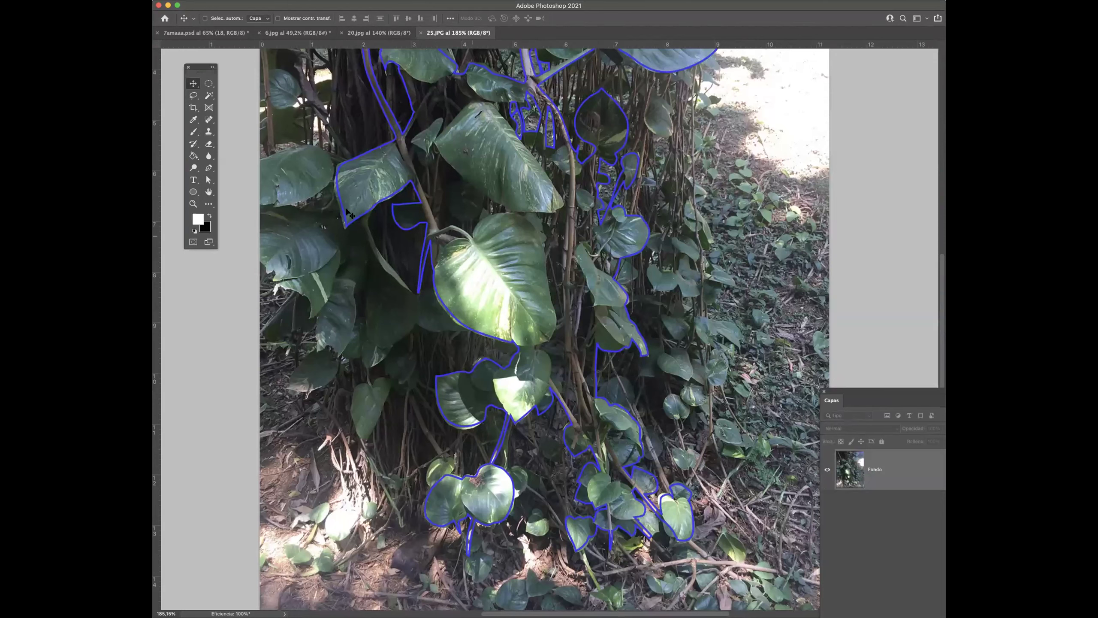
# Change the path display colour in 25.JPG to light red and examine the outline around the leaves and stems
pyautogui.click(208, 167)
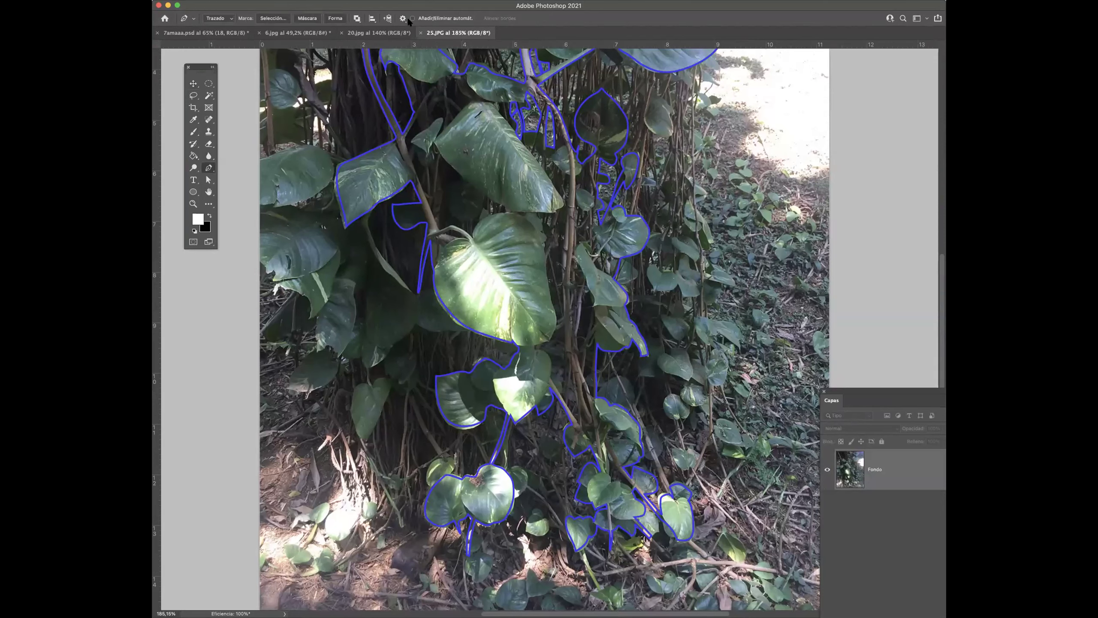
pyautogui.click(402, 19)
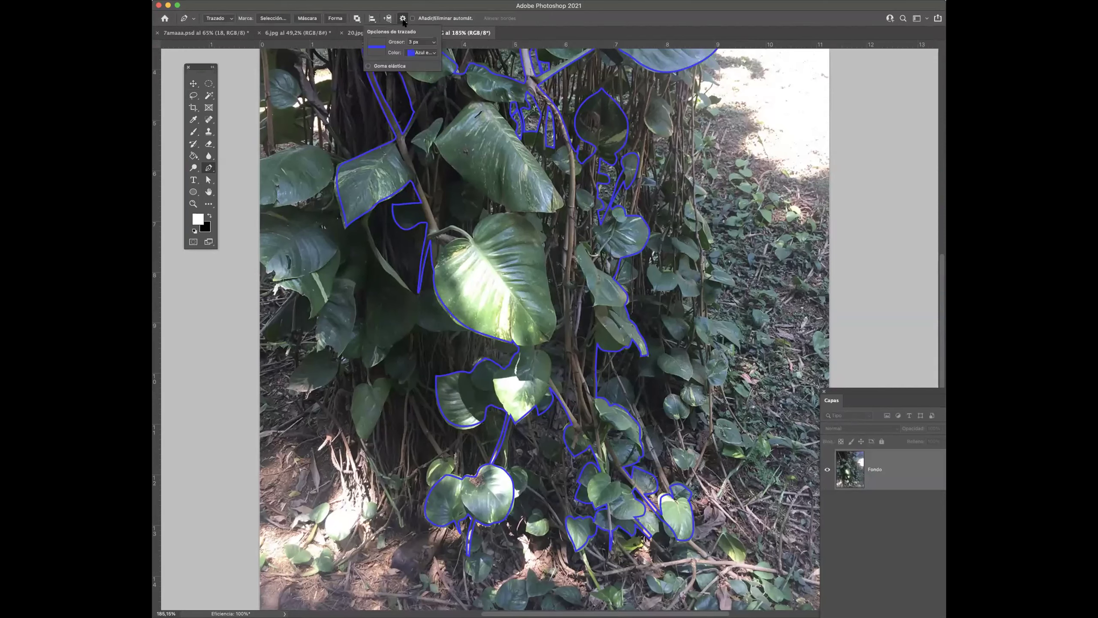
pyautogui.click(435, 54)
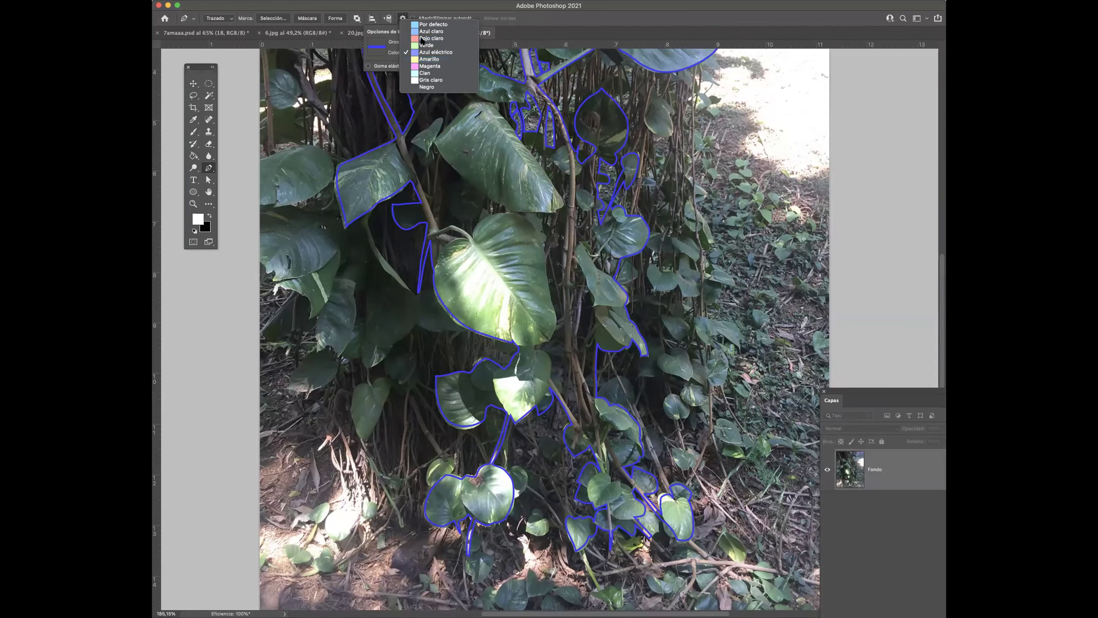
pyautogui.click(421, 39)
pyautogui.scroll(5, 606, 279)
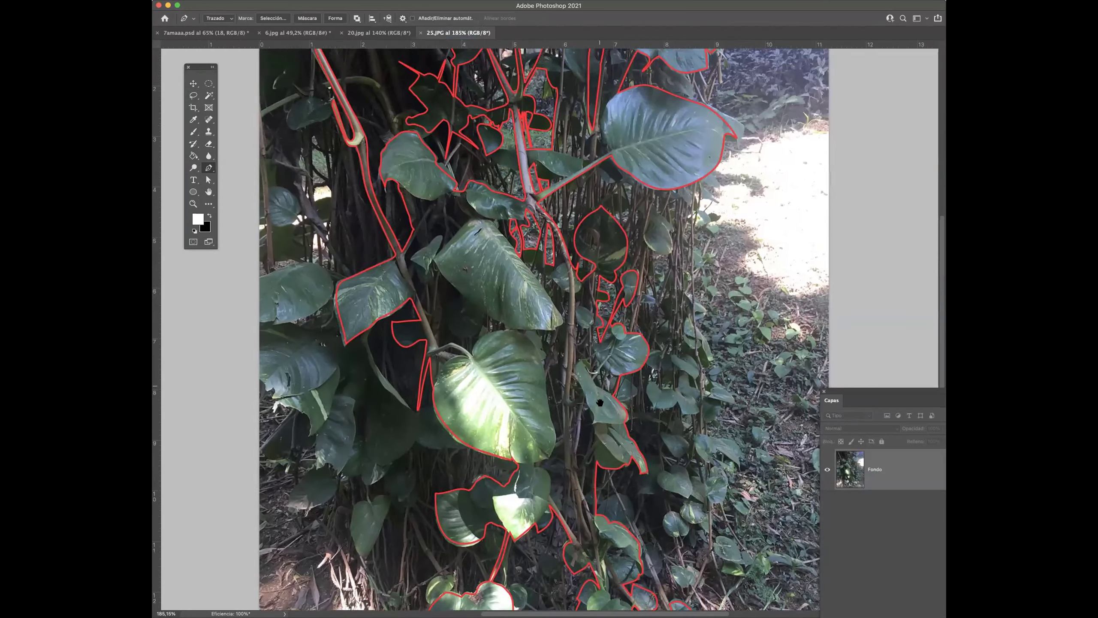
pyautogui.scroll(3, 627, 188)
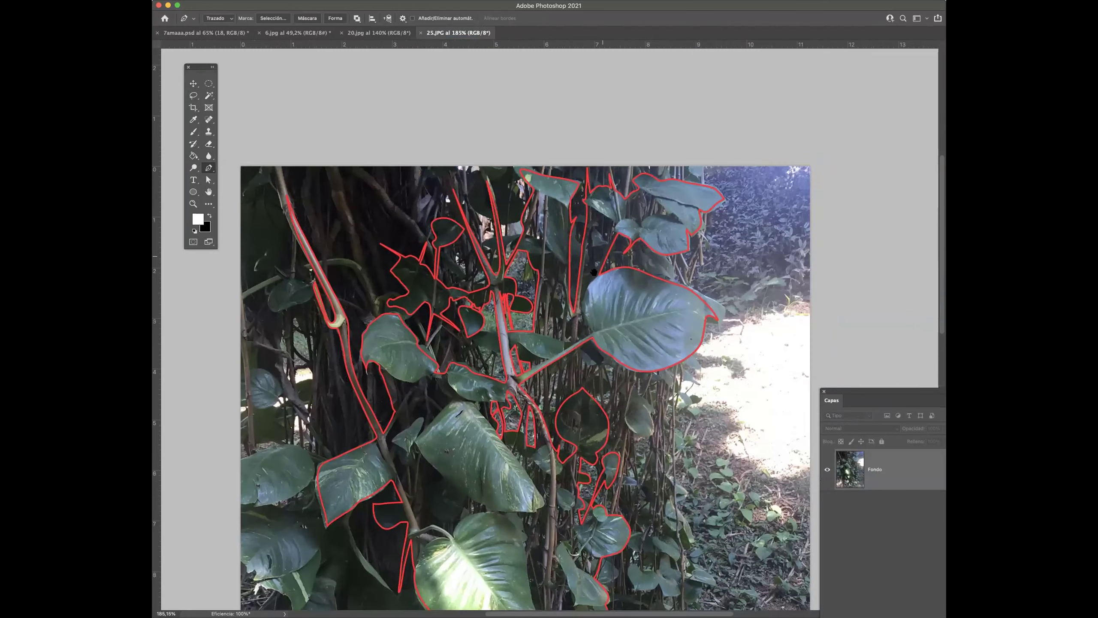
pyautogui.scroll(-3, 579, 269)
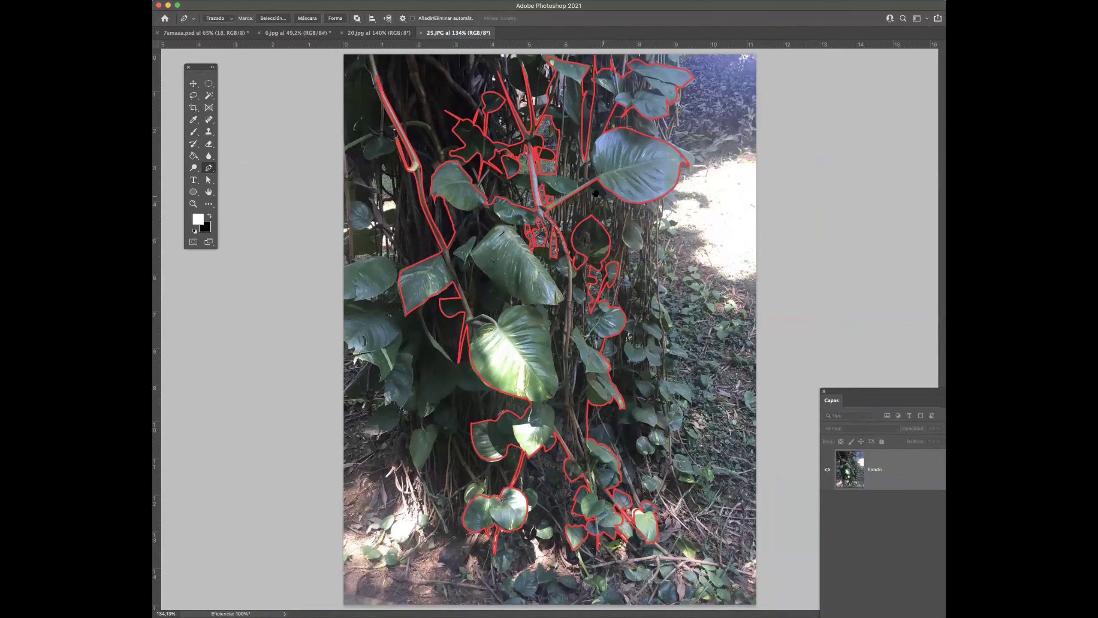
# Load the leaf path in 25.JPG as a selection and feather its edge
pyautogui.press('super+Return')
pyautogui.click(371, 1)
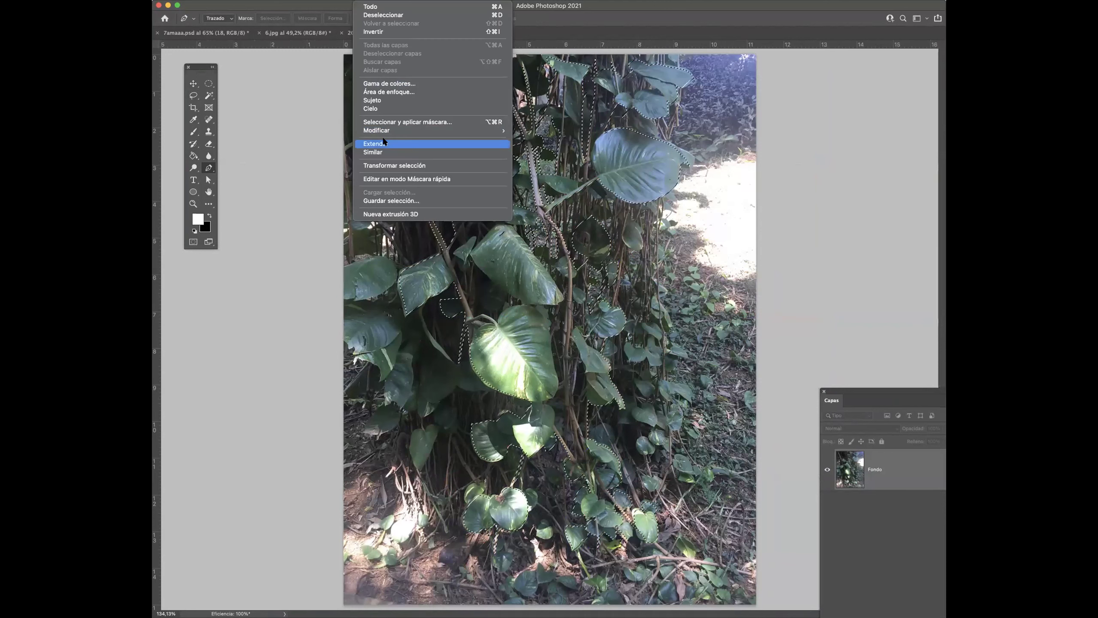
pyautogui.moveTo(380, 130)
pyautogui.click(534, 164)
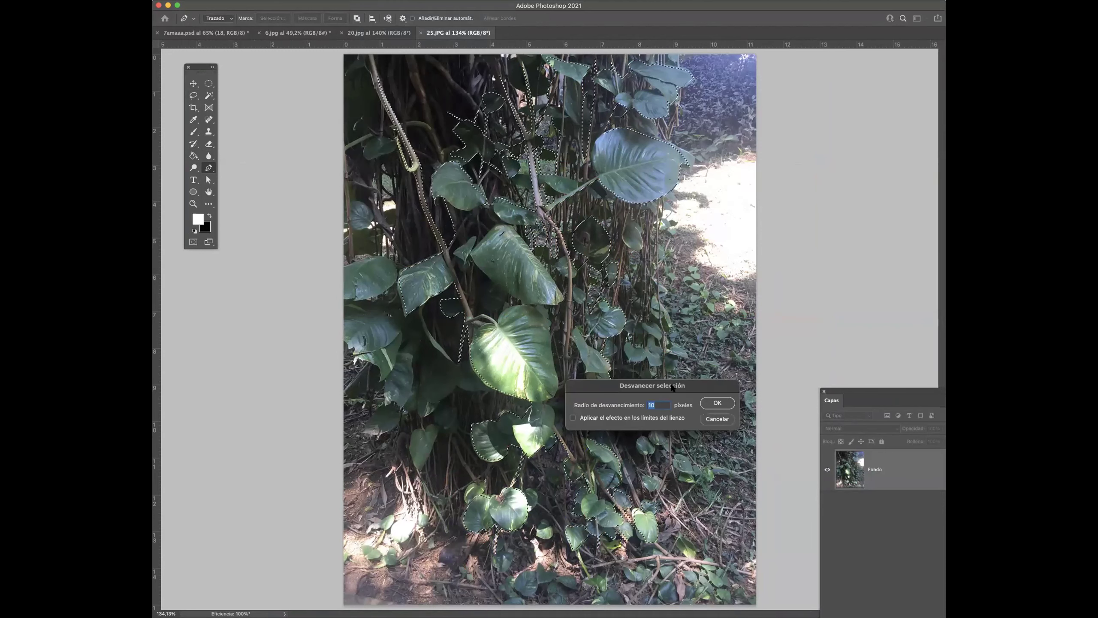
pyautogui.click(717, 403)
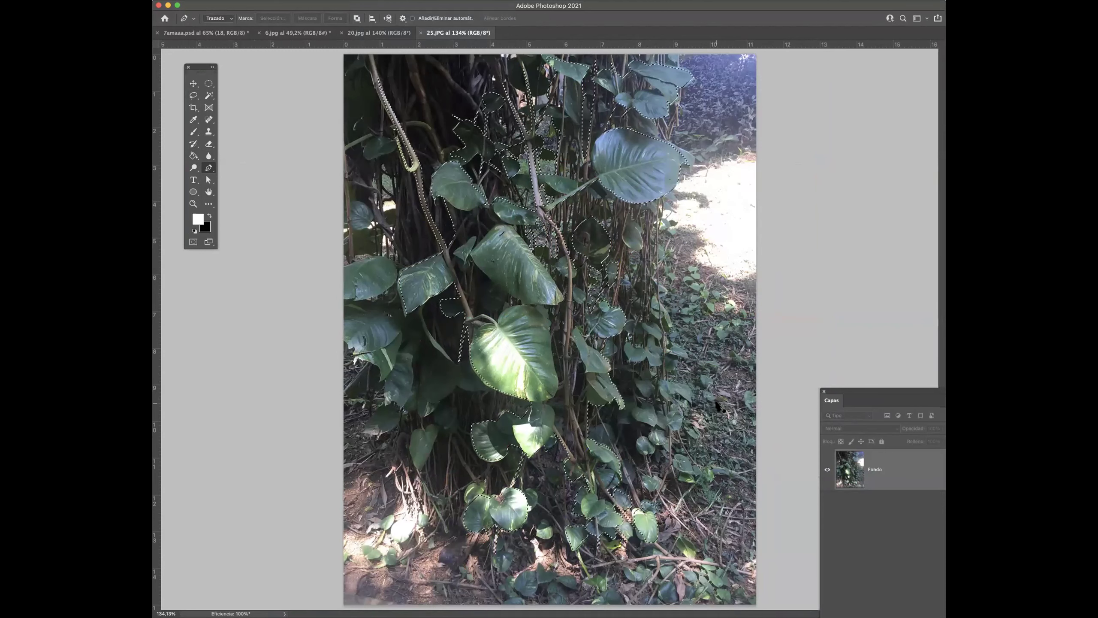
# Paste the copied leaves into 7amaaa.psd on a new layer above Capa 10 copia
pyautogui.click(236, 34)
pyautogui.moveTo(882, 392); pyautogui.dragTo(735, 72)
pyautogui.click(794, 152)
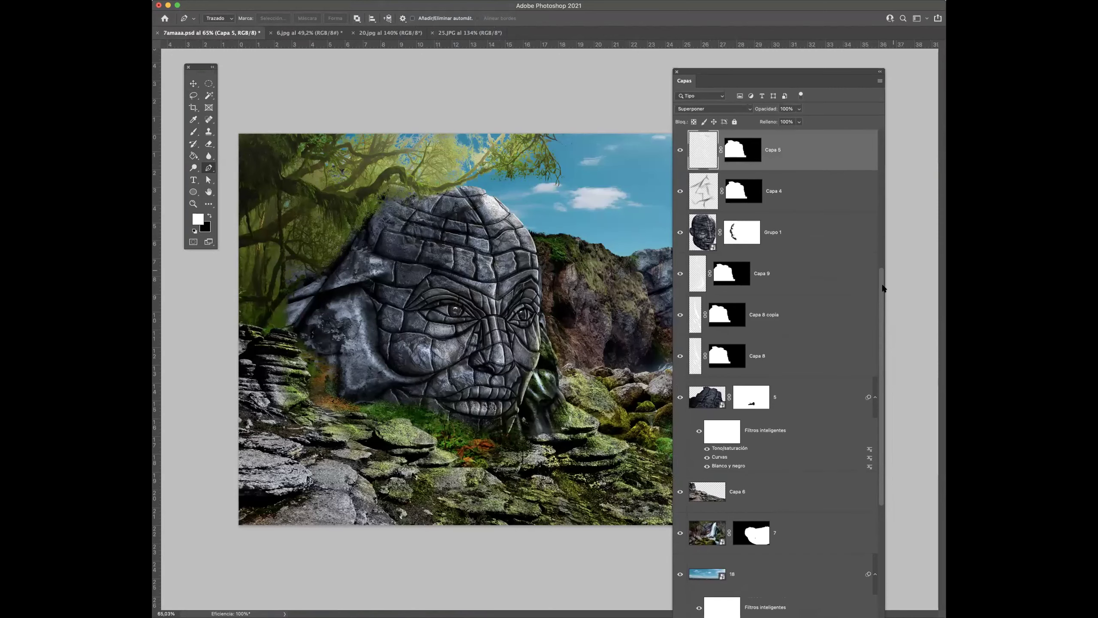
pyautogui.scroll(5, 798, 156)
pyautogui.click(808, 166)
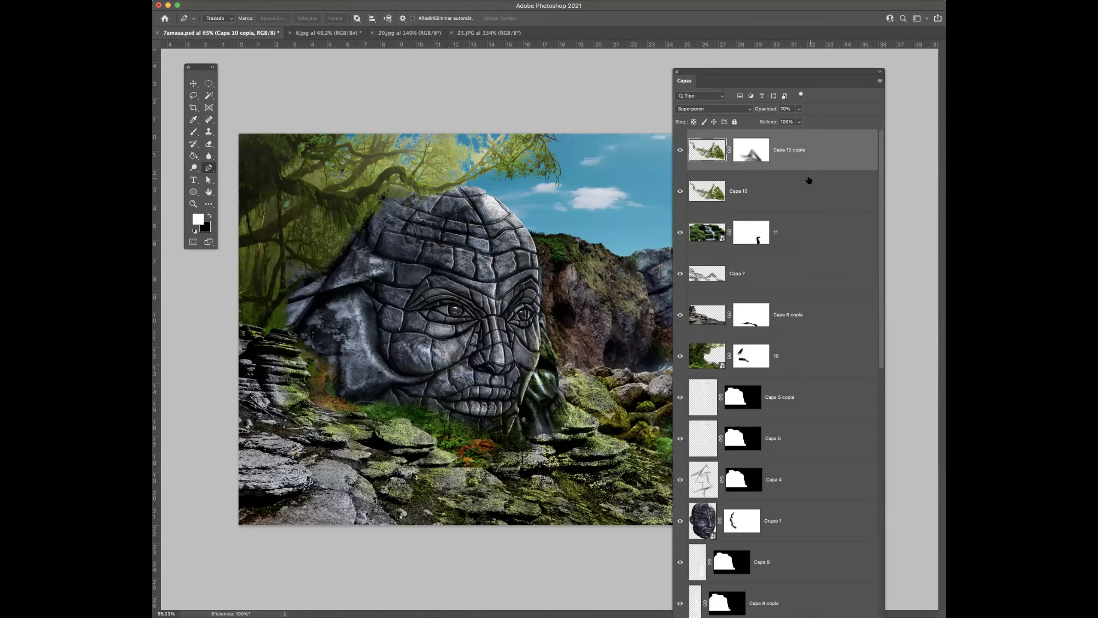
pyautogui.press('super+v')
pyautogui.press('Tab')
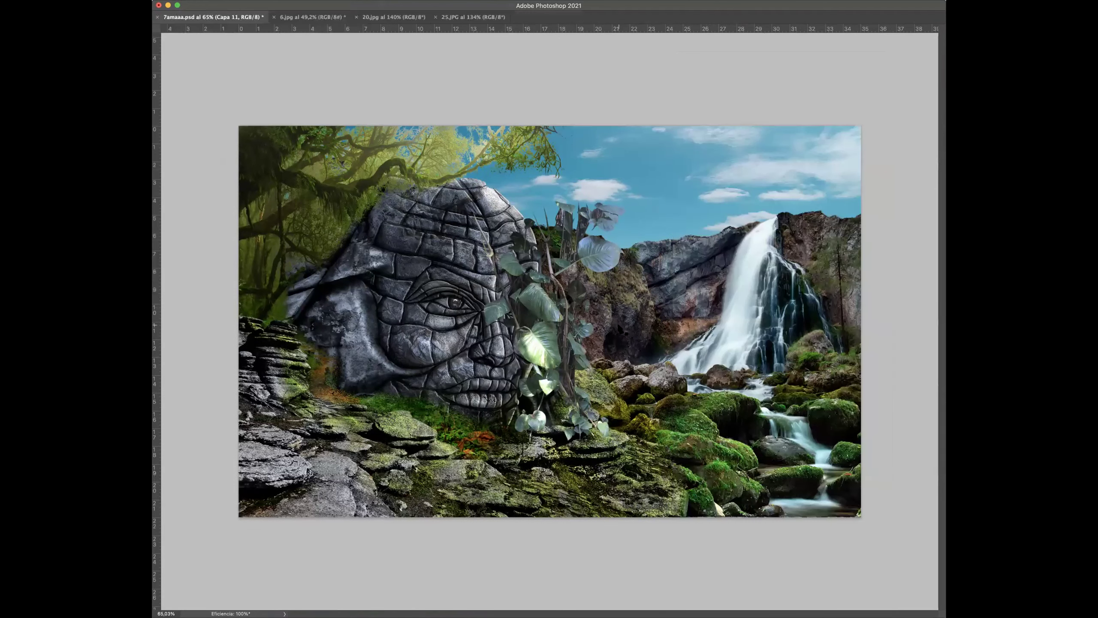
# Move the pasted leaves to the picture's left edge, beside the stone head's ear
pyautogui.moveTo(561, 366); pyautogui.dragTo(283, 329)
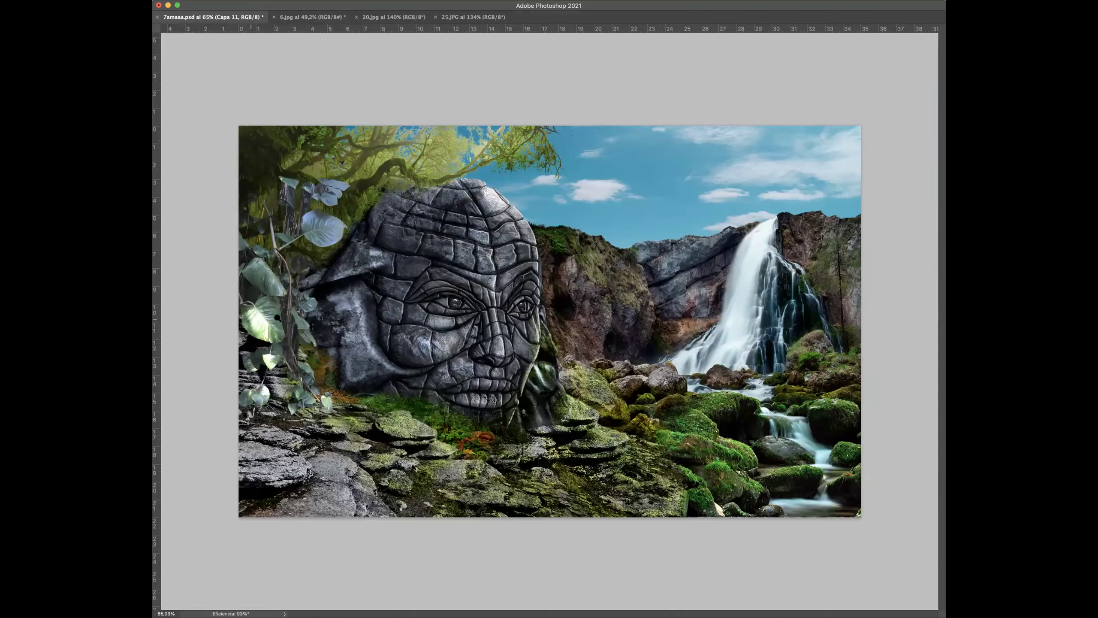
pyautogui.scroll(4, 277, 318)
pyautogui.hscroll(-5, 554, 353)
pyautogui.moveTo(551, 339); pyautogui.dragTo(541, 337)
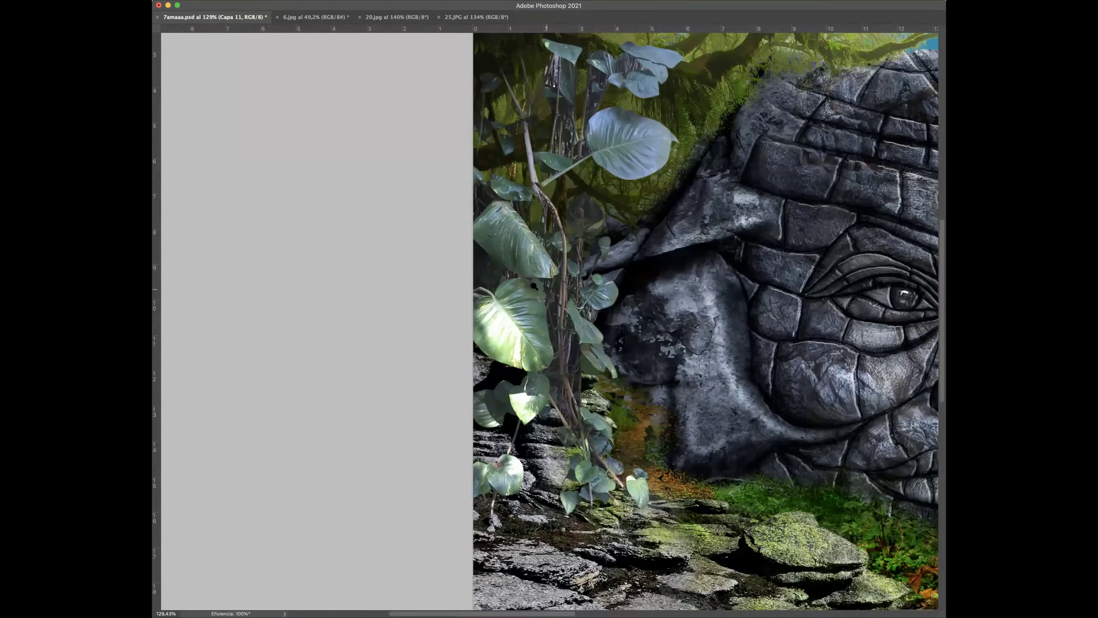
# Scale the leaves down to about two thirds and reposition them over the rocks behind the head
pyautogui.press('super+0')
pyautogui.press('super+t')
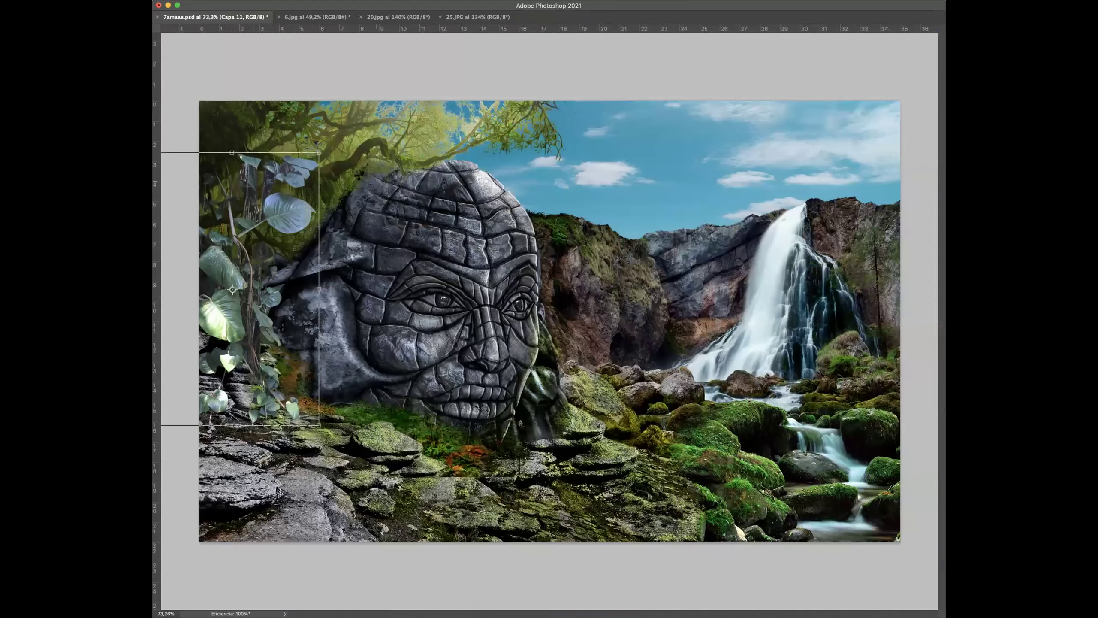
pyautogui.moveTo(316, 153); pyautogui.dragTo(262, 244)
pyautogui.moveTo(253, 292); pyautogui.dragTo(275, 284)
pyautogui.press('Return')
# Darken the leaves with Curves using points at input 80, output 46 and input 187, output 176
pyautogui.press('f')
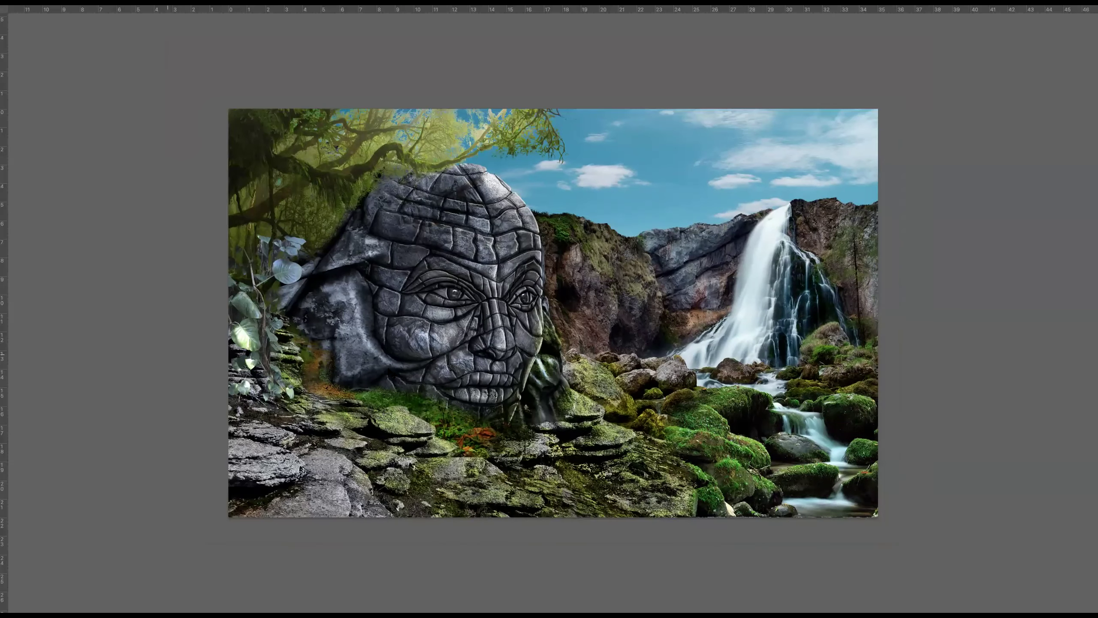
pyautogui.scroll(2, 228, 372)
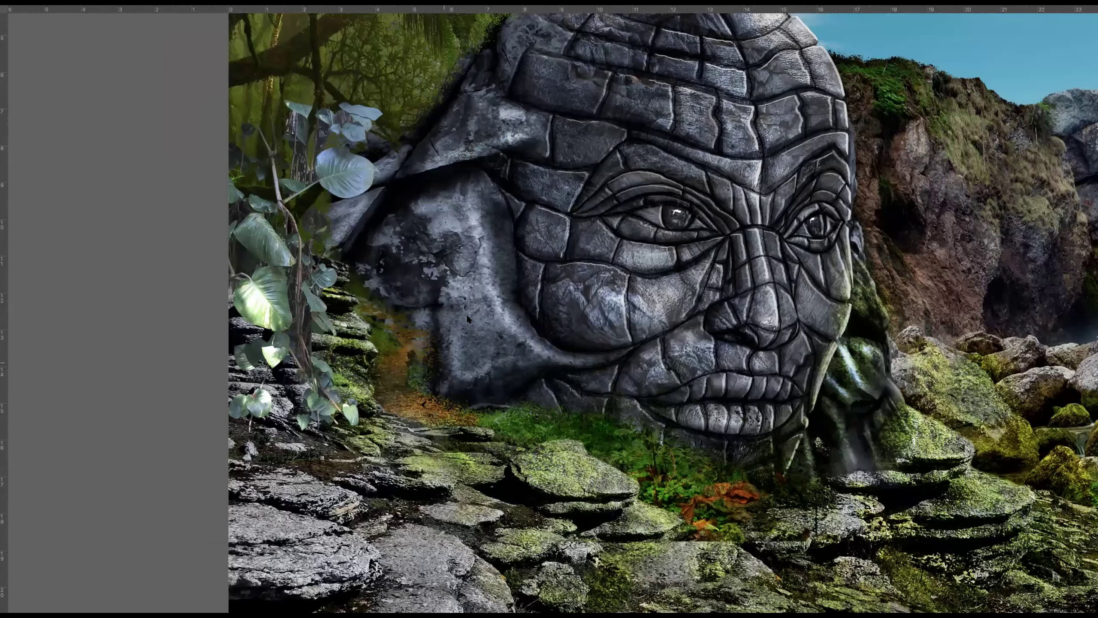
pyautogui.hotkey('ctrl', 'm')
pyautogui.moveTo(679, 241); pyautogui.dragTo(679, 251)
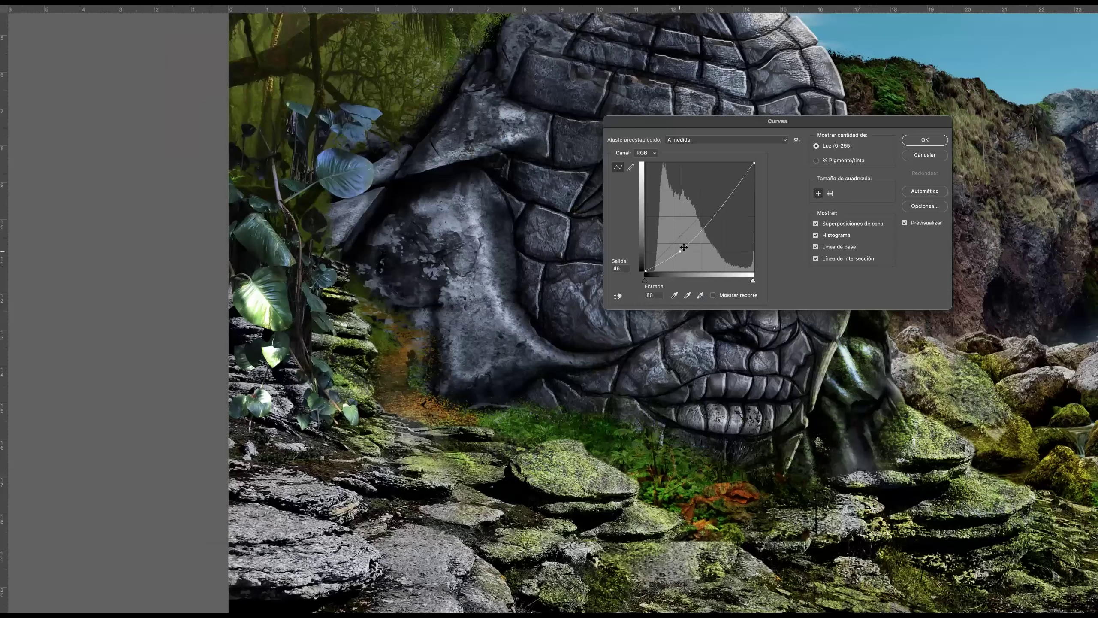
pyautogui.click(723, 195)
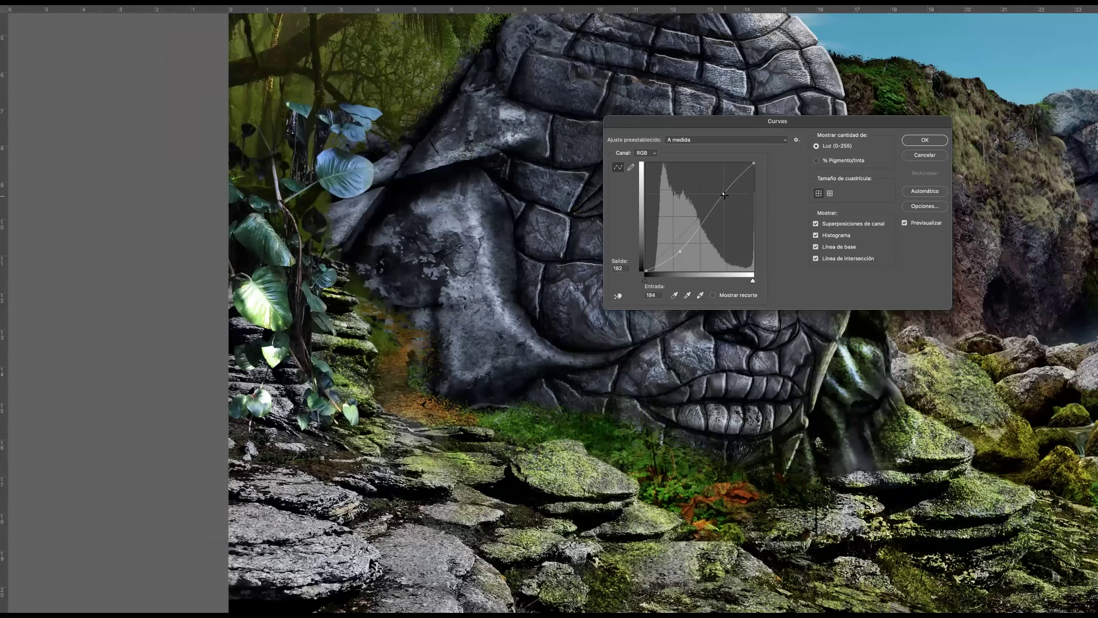
pyautogui.moveTo(725, 196); pyautogui.dragTo(726, 198)
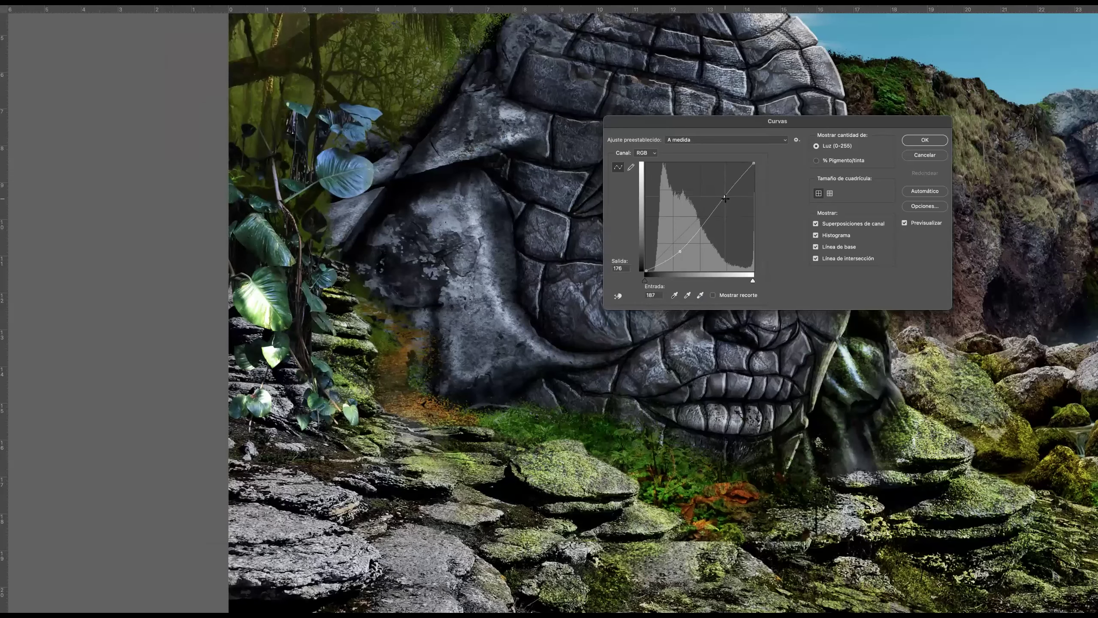
pyautogui.click(925, 140)
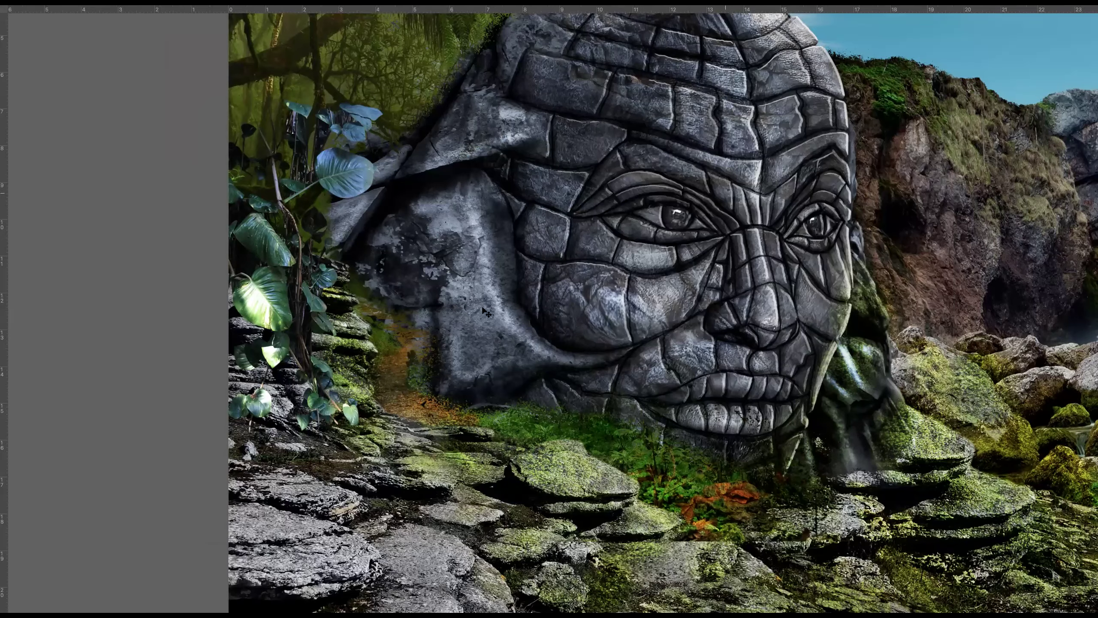
# Move the leaves of Capa 11 slightly down against the rocks beside the head
pyautogui.scroll(-4, 419, 318)
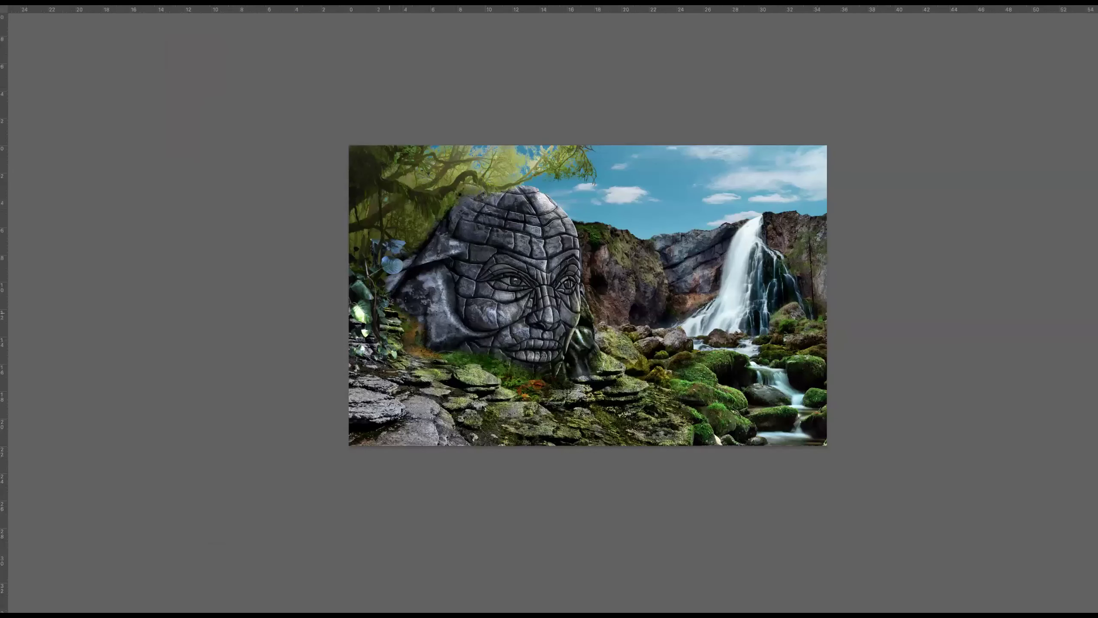
pyautogui.scroll(2, 391, 314)
pyautogui.moveTo(348, 316); pyautogui.dragTo(364, 378)
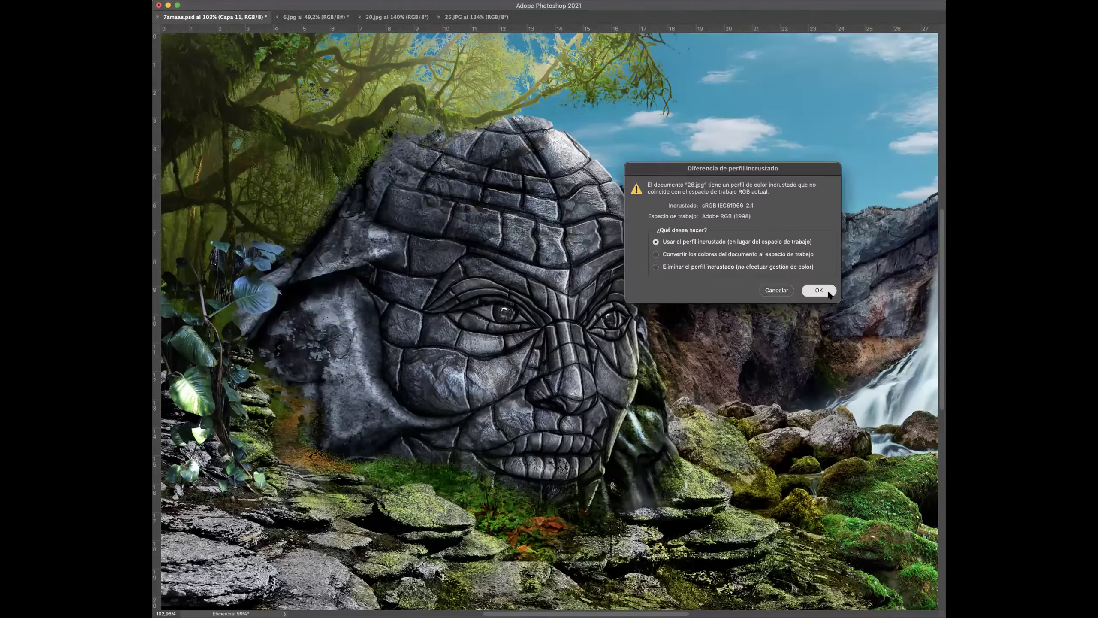
# Open 26.jpg with its embedded colour profile and feather the existing selection around its hanging leaves
pyautogui.click(818, 292)
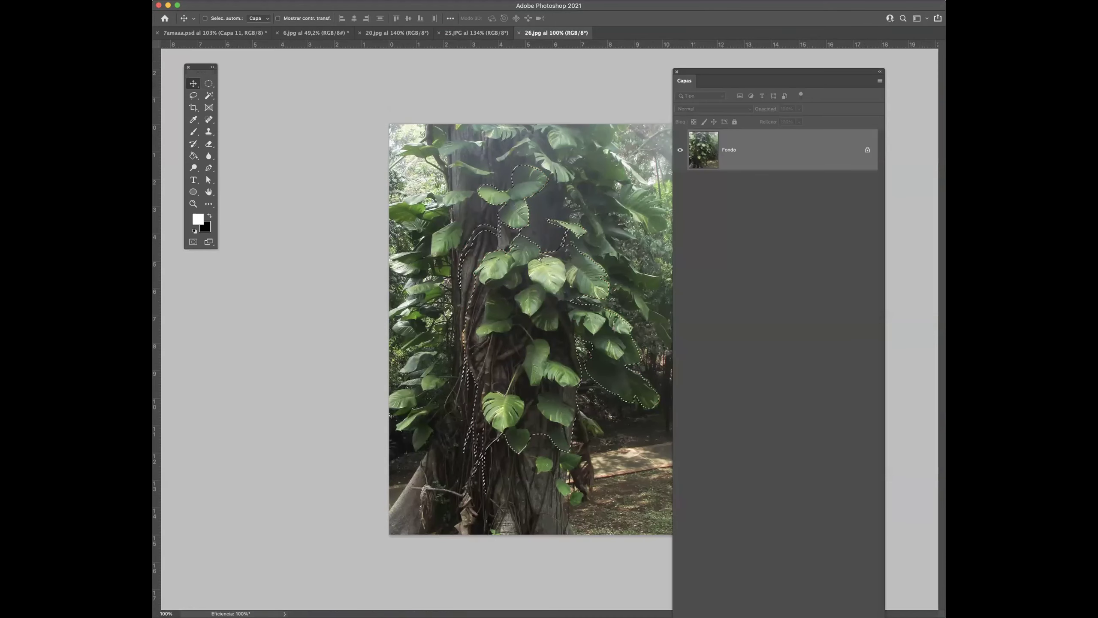
pyautogui.click(367, 1)
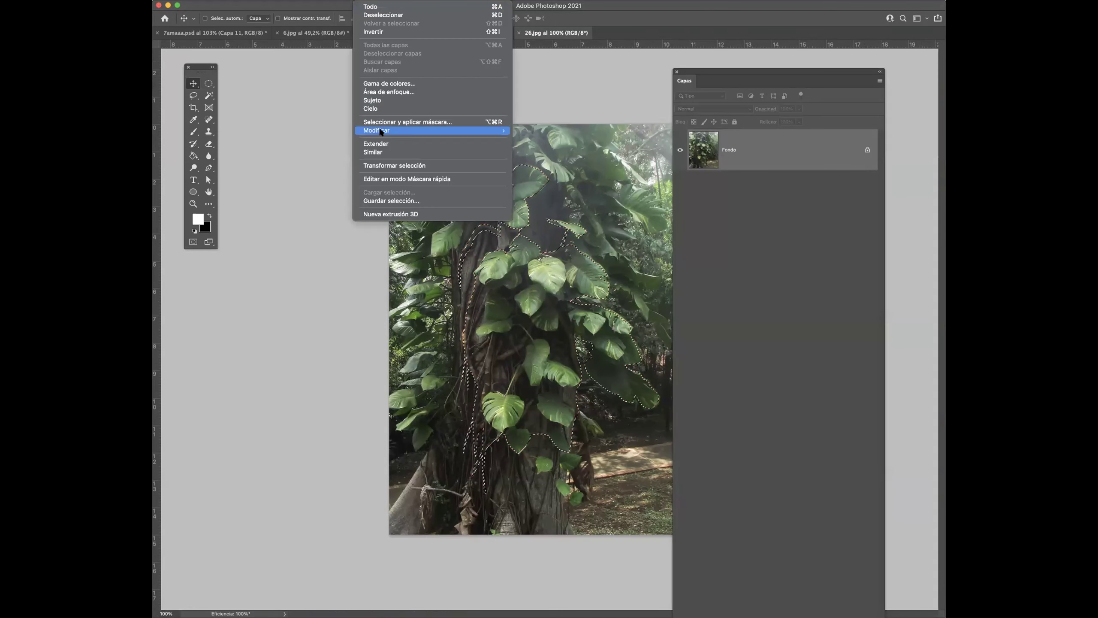
pyautogui.moveTo(377, 130)
pyautogui.click(540, 165)
pyautogui.click(715, 403)
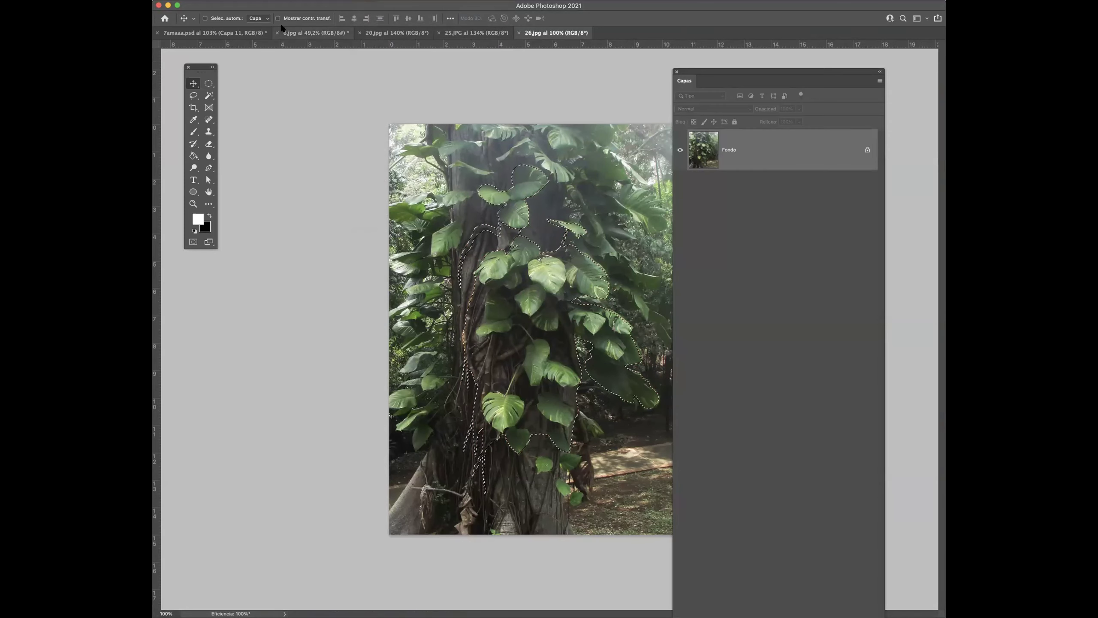
# Paste the leaves from 26.jpg into 7amaaa.psd above Capa 11 and move them to the picture's upper-left corner
pyautogui.click(254, 35)
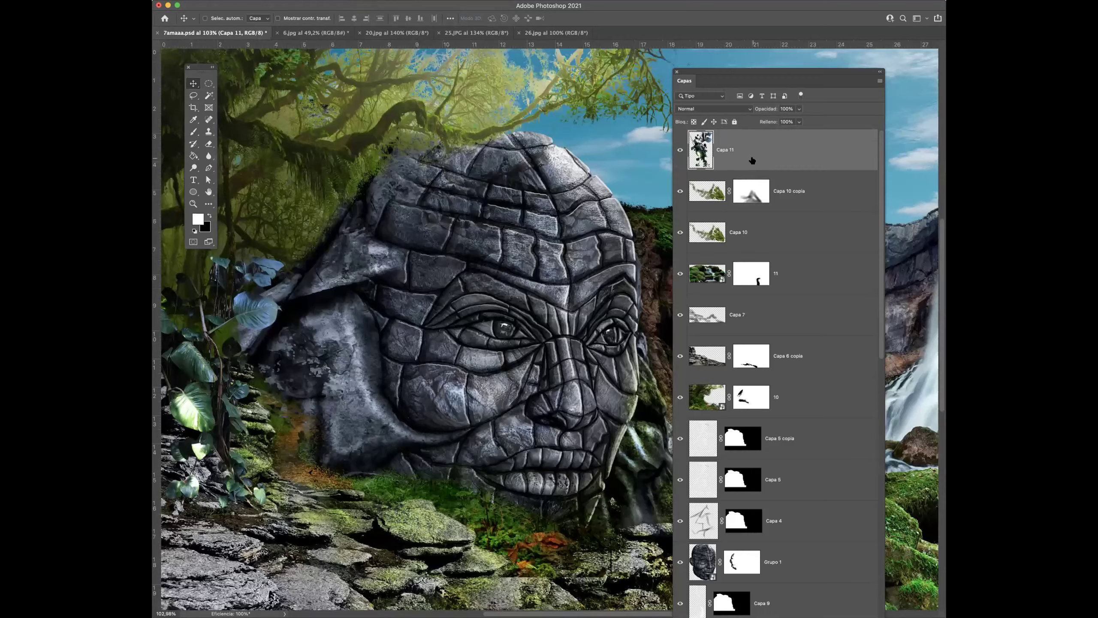
pyautogui.press('f')
pyautogui.press('Tab')
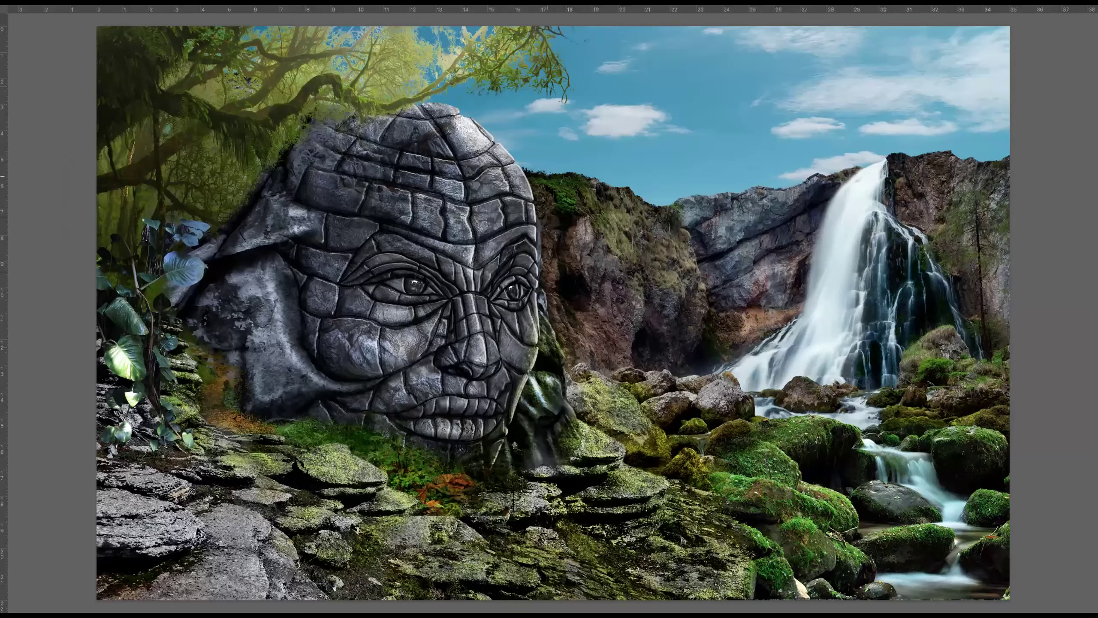
pyautogui.hotkey('ctrl', 'v')
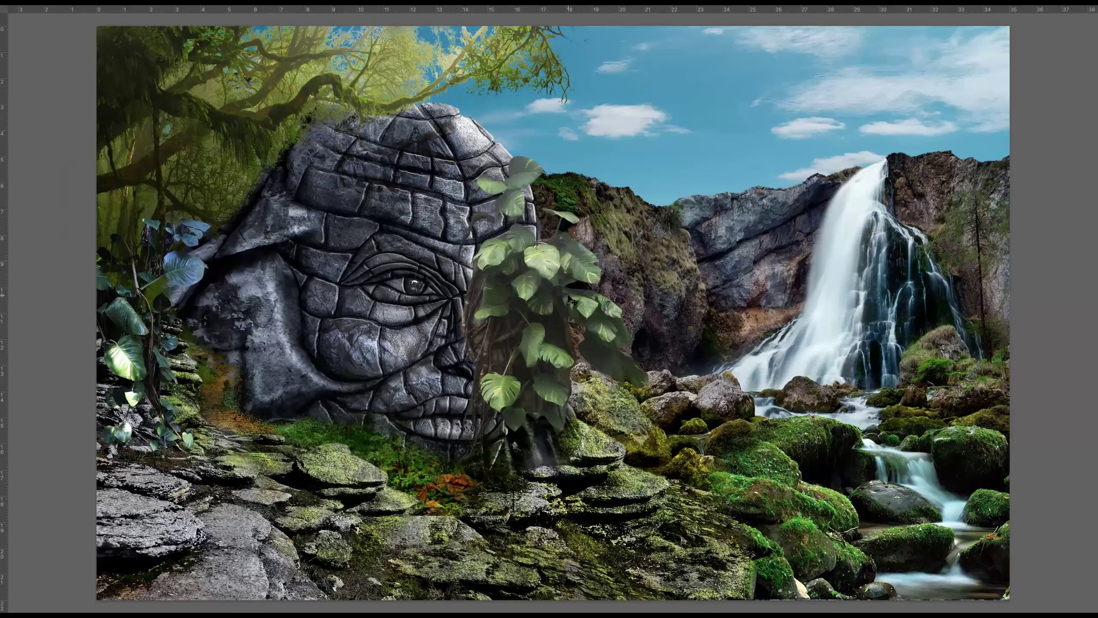
pyautogui.moveTo(573, 310); pyautogui.dragTo(175, 318)
pyautogui.moveTo(177, 299); pyautogui.dragTo(177, 149)
# Try placing Capa 12 beneath Capa 11 in the layer order and undo the change
pyautogui.press('Tab')
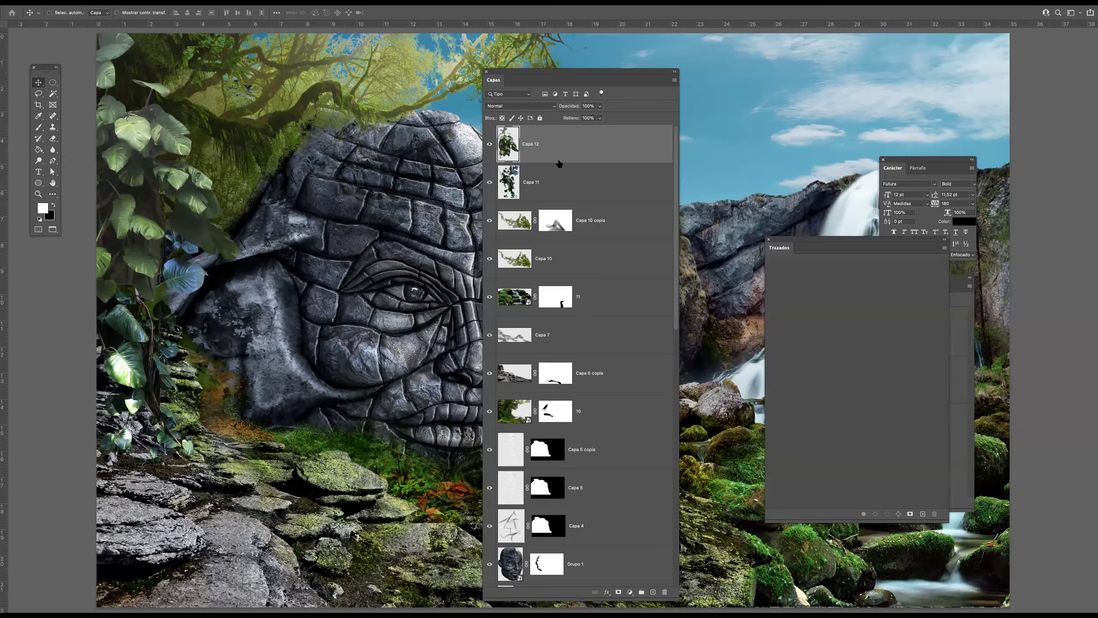
pyautogui.moveTo(338, 244); pyautogui.dragTo(476, 242)
pyautogui.moveTo(557, 145); pyautogui.dragTo(541, 201)
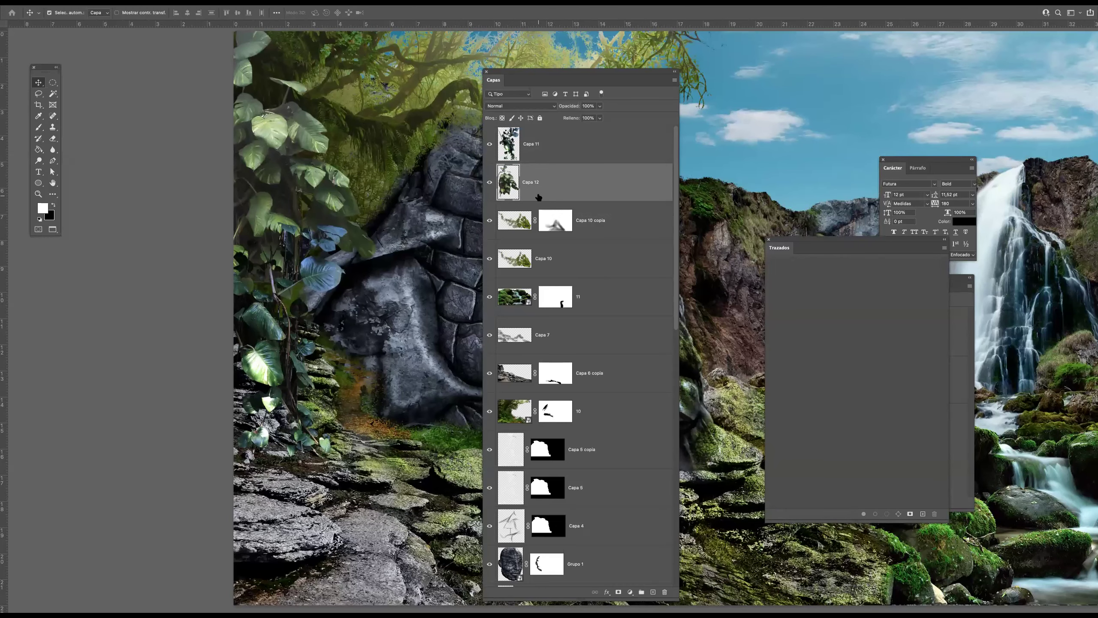
pyautogui.hotkey('ctrl', 'z')
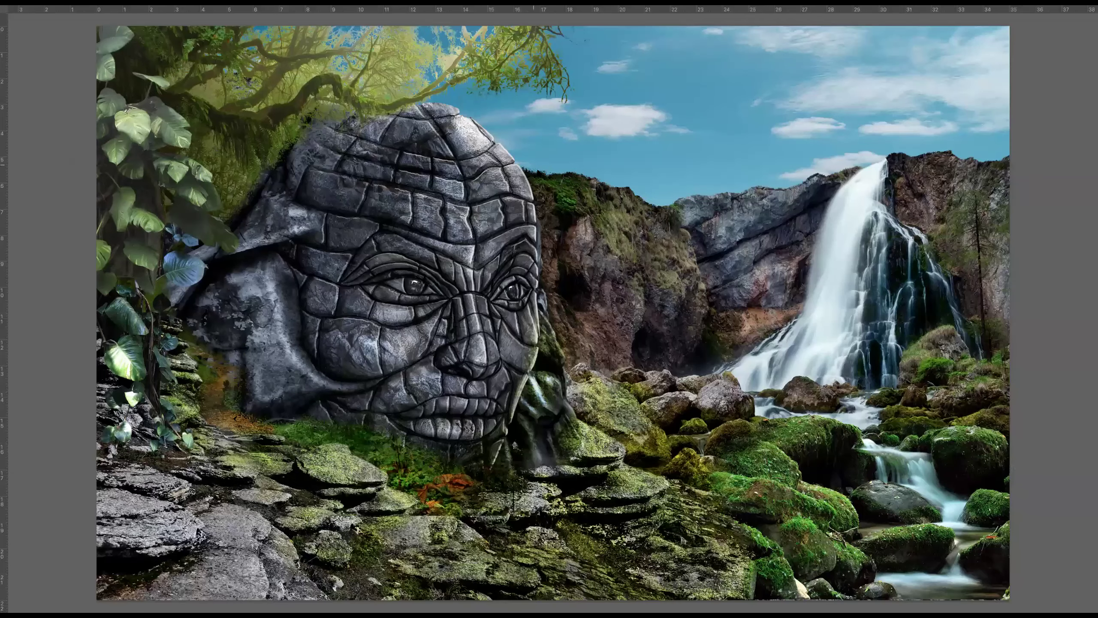
# Darken Capa 12 with Curves using points at input 51, output 25 and input 149, output 142
pyautogui.hotkey('ctrl', 'm')
pyautogui.click(668, 259)
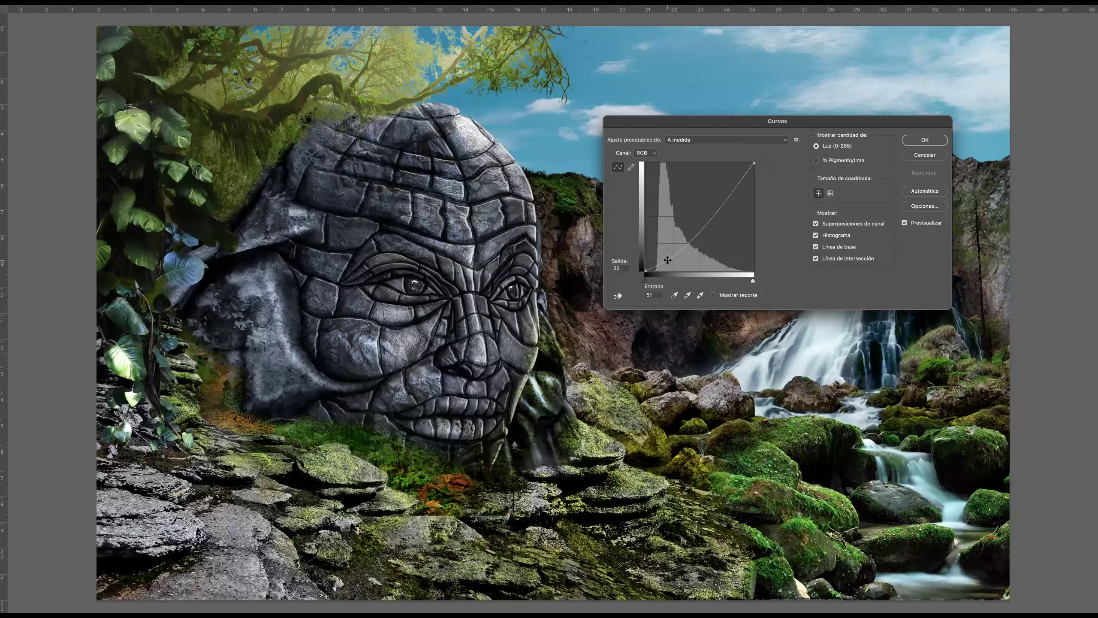
pyautogui.click(709, 208)
pyautogui.moveTo(709, 211); pyautogui.dragTo(710, 211)
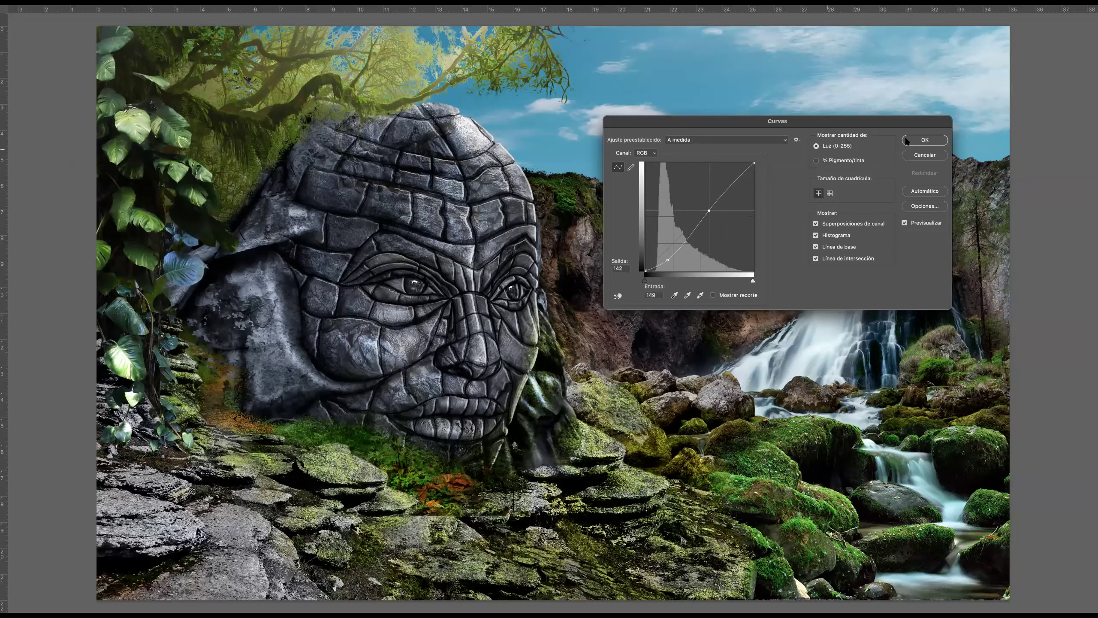
pyautogui.click(924, 140)
pyautogui.press('Tab')
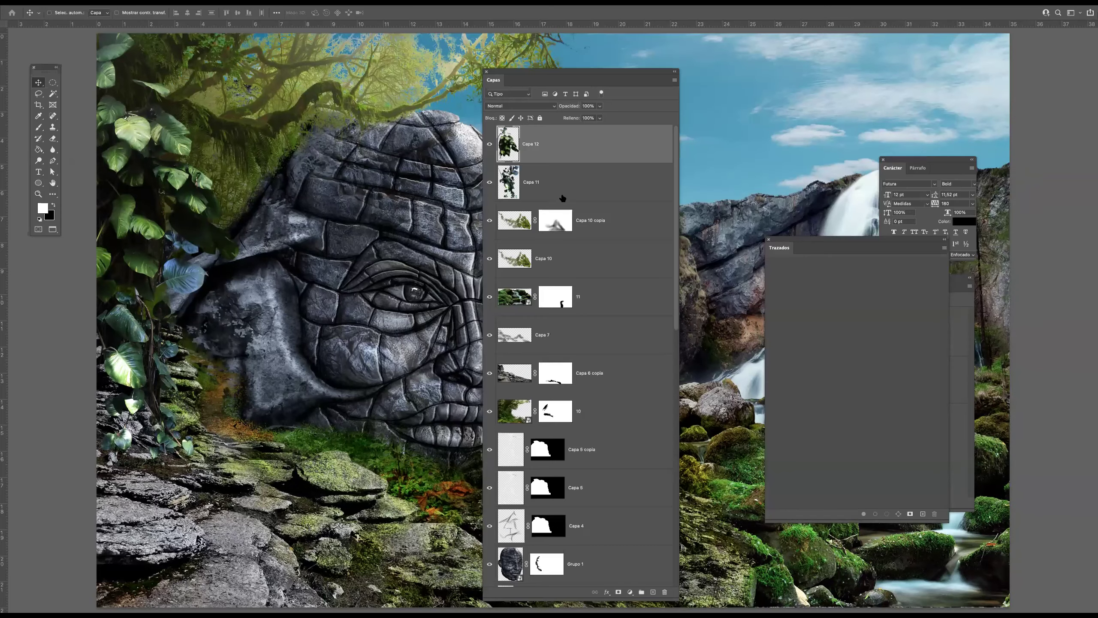
# Duplicate Capa 11, place the copy above Capa 12 and move its leaves to the picture's upper-left corner
pyautogui.click(562, 197)
pyautogui.press('super+j')
pyautogui.moveTo(219, 290); pyautogui.dragTo(549, 159)
pyautogui.hotkey('ctrl', ']')
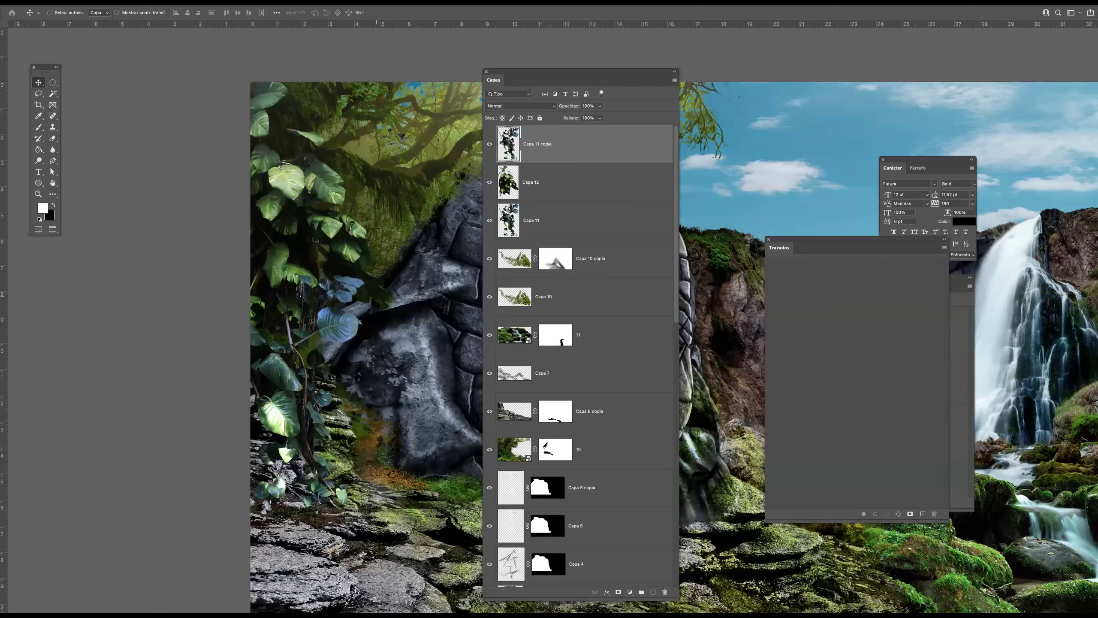
pyautogui.moveTo(340, 328); pyautogui.dragTo(301, 159)
# Enlarge the leaves of Capa 11 copia to about 110%, rotate them about 21 degrees and position them along the picture's upper-left edge
pyautogui.press('super+t')
pyautogui.moveTo(421, 170); pyautogui.dragTo(429, 194)
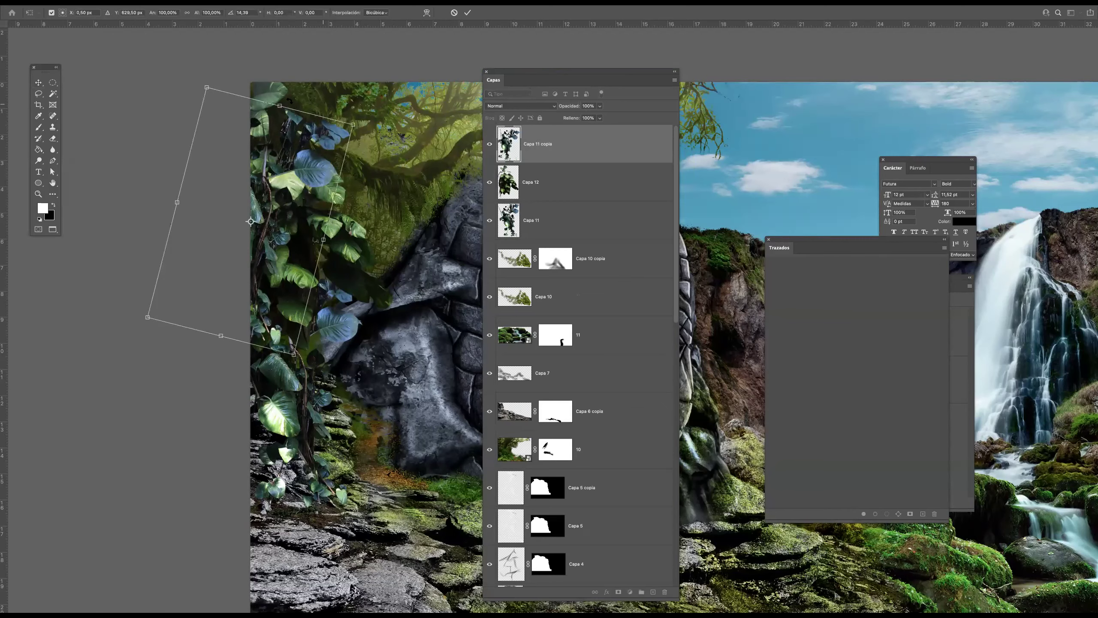
pyautogui.moveTo(201, 80); pyautogui.dragTo(197, 59)
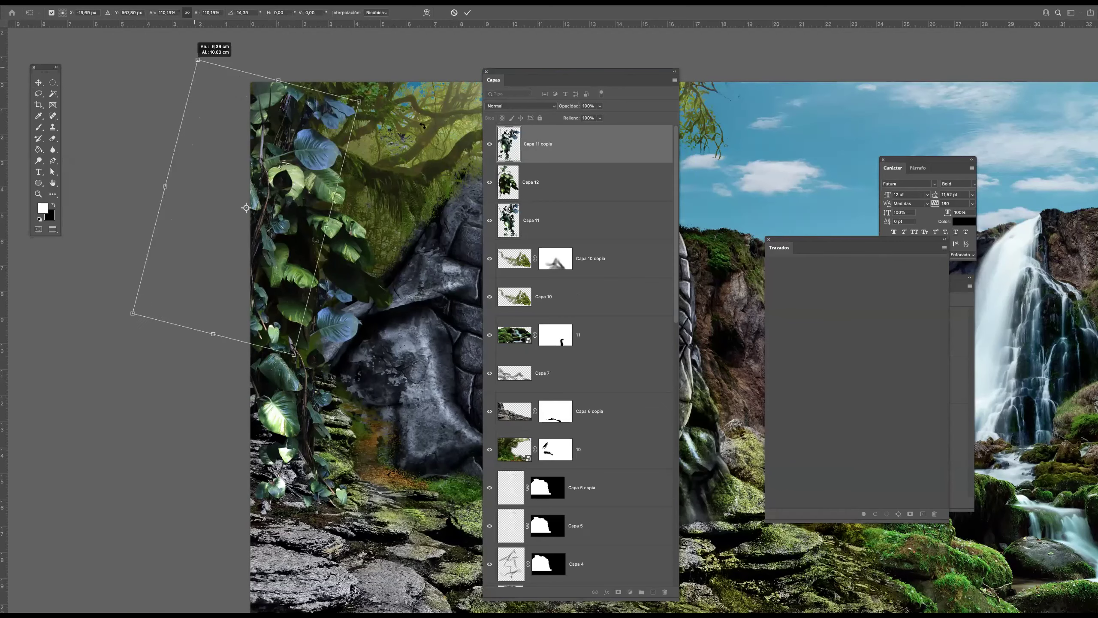
pyautogui.moveTo(431, 151); pyautogui.dragTo(433, 164)
pyautogui.moveTo(310, 173)
pyautogui.mouseDown()
pyautogui.moveTo(314, 146)
pyautogui.moveTo(310, 160)
pyautogui.mouseUp()
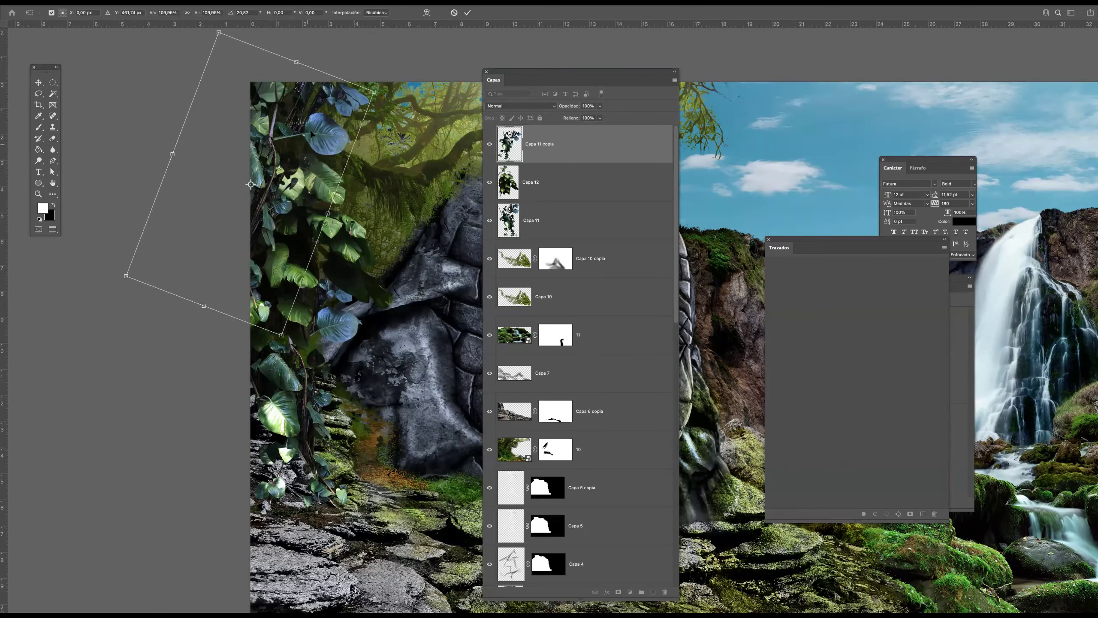
# Warp Capa 11 copia by reshaping its corners and edges, and nudge its leaves slightly within the upper-left corner
pyautogui.rightClick(315, 138)
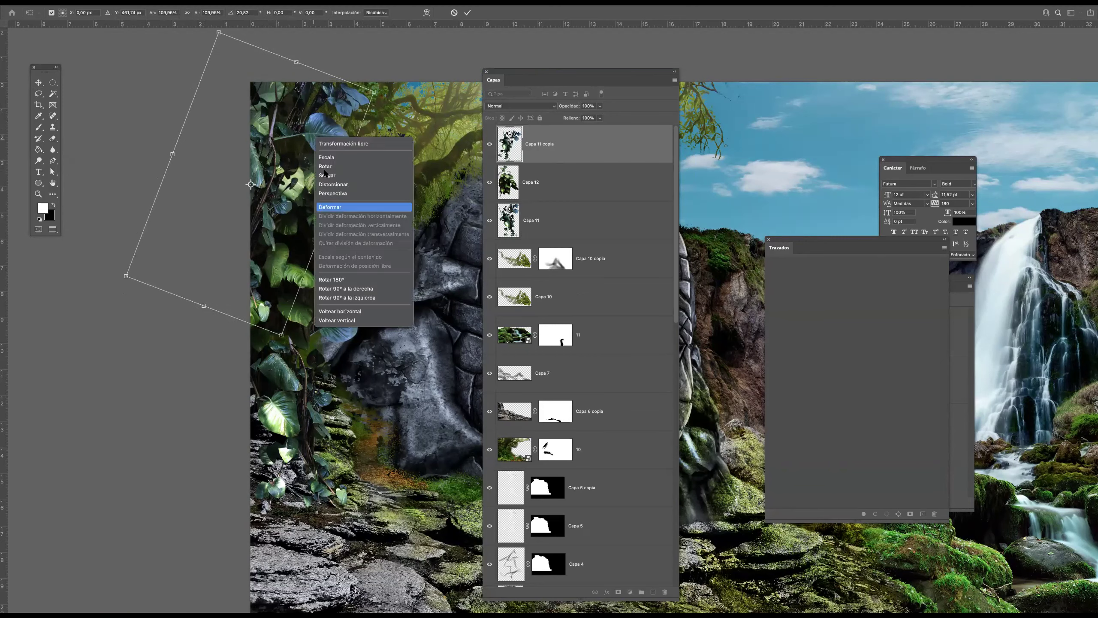
pyautogui.click(330, 207)
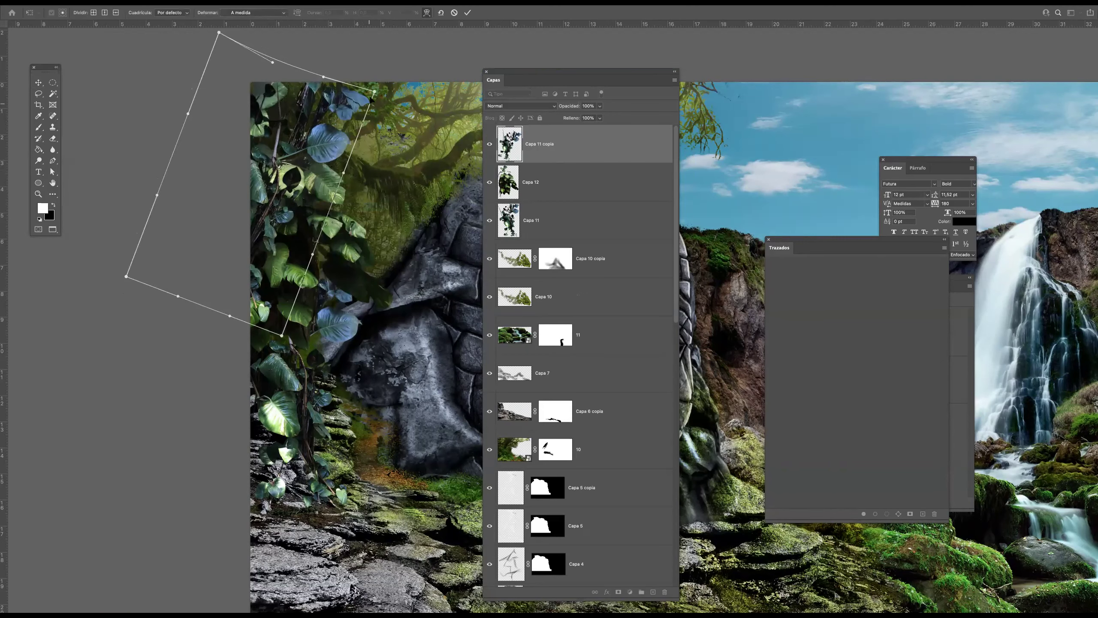
pyautogui.moveTo(374, 91); pyautogui.dragTo(384, 75)
pyautogui.moveTo(272, 111); pyautogui.dragTo(254, 103)
pyautogui.moveTo(269, 310); pyautogui.dragTo(260, 291)
pyautogui.moveTo(214, 164); pyautogui.dragTo(223, 159)
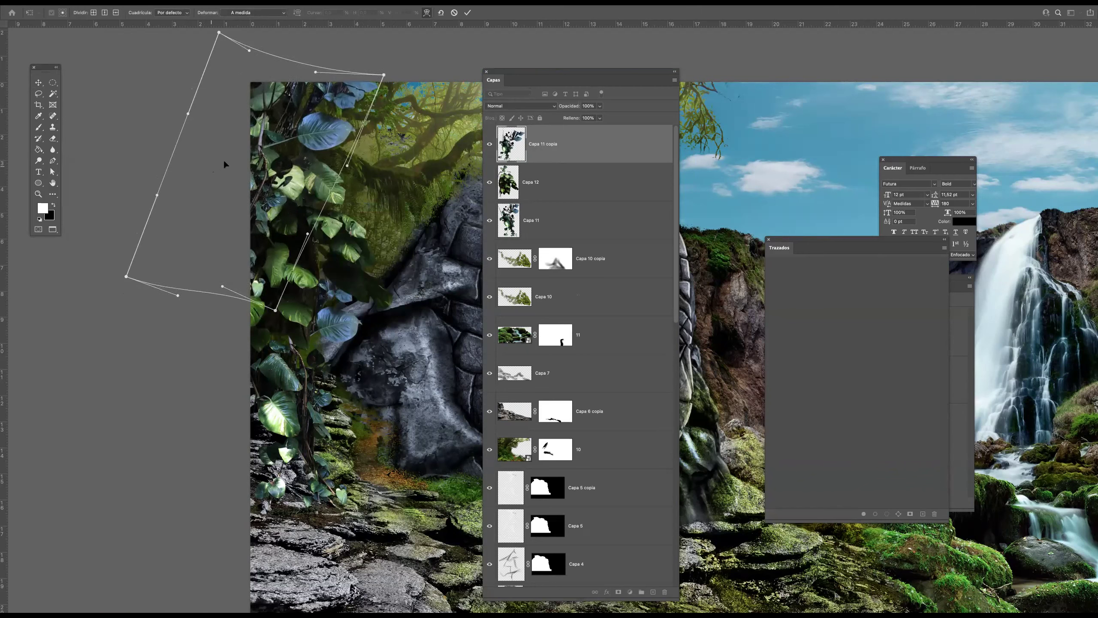
pyautogui.moveTo(183, 205); pyautogui.dragTo(202, 189)
pyautogui.moveTo(249, 51); pyautogui.dragTo(234, 58)
pyautogui.moveTo(360, 78); pyautogui.dragTo(347, 71)
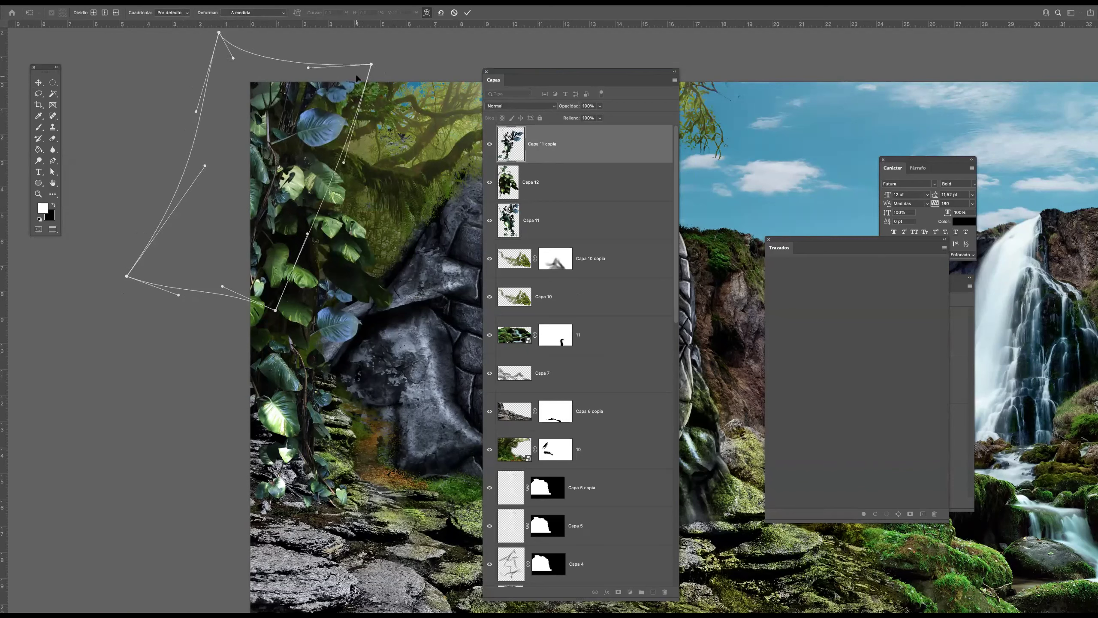
pyautogui.press('Return')
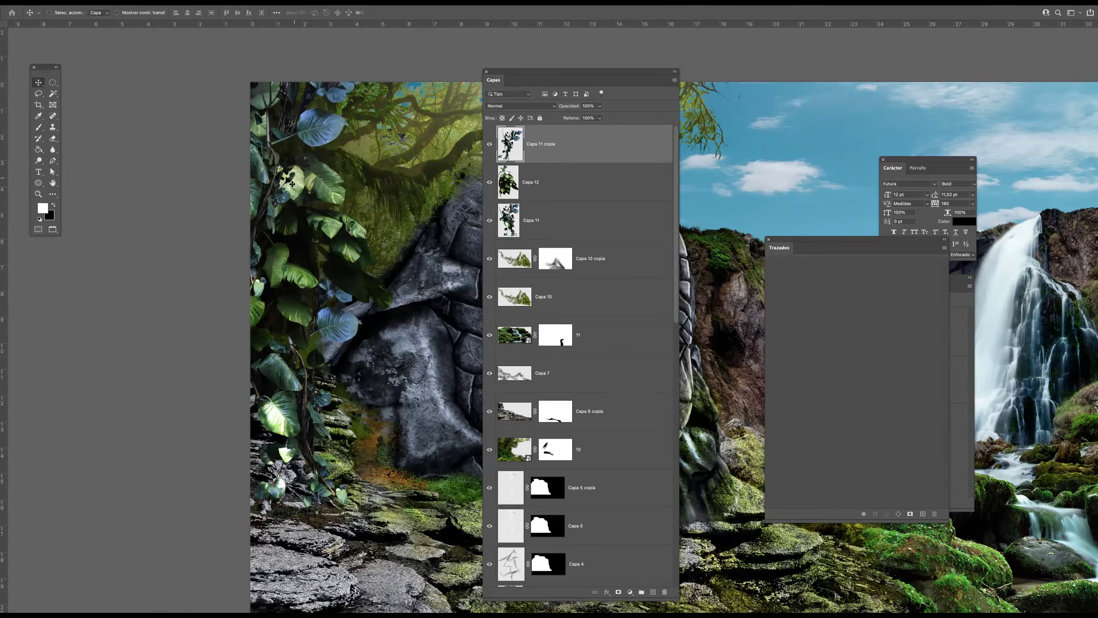
pyautogui.moveTo(275, 184); pyautogui.dragTo(279, 191)
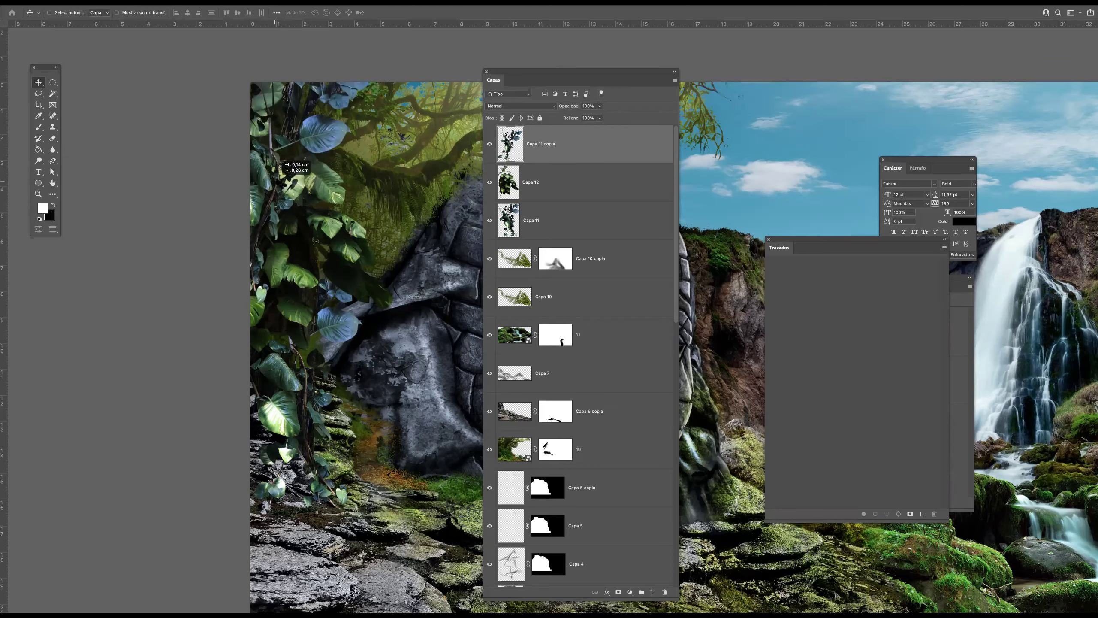
# Select the large blue leaf on Capa 11 copia with the Lasso and feather the selection by 1 pixel
pyautogui.press('Tab')
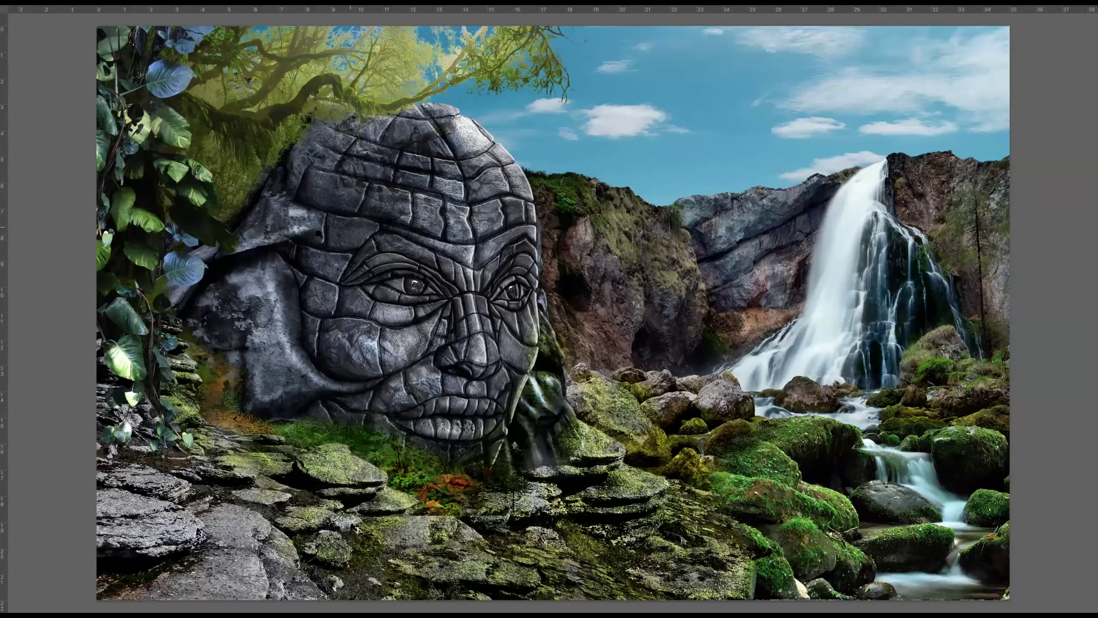
pyautogui.moveTo(322, 231); pyautogui.dragTo(260, 242)
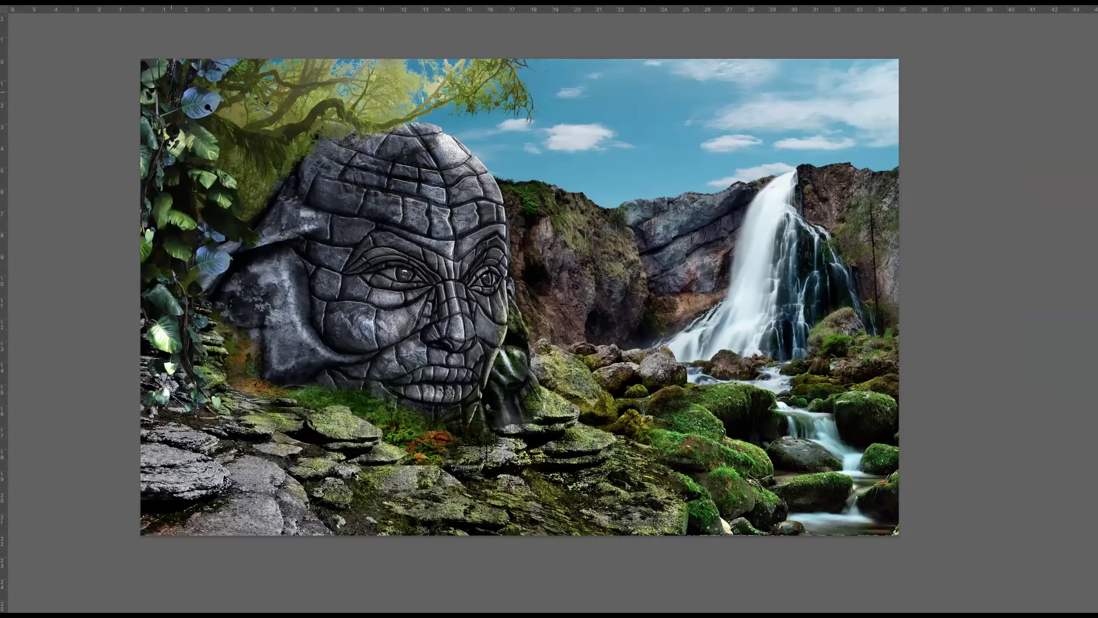
pyautogui.scroll(4, 208, 108)
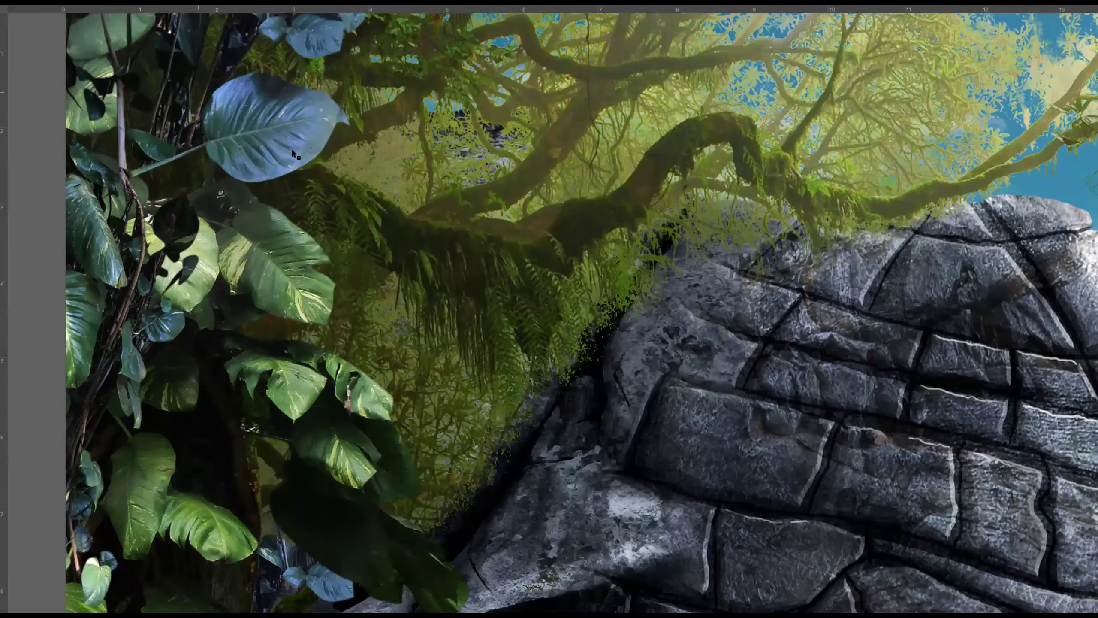
pyautogui.scroll(1, 339, 183)
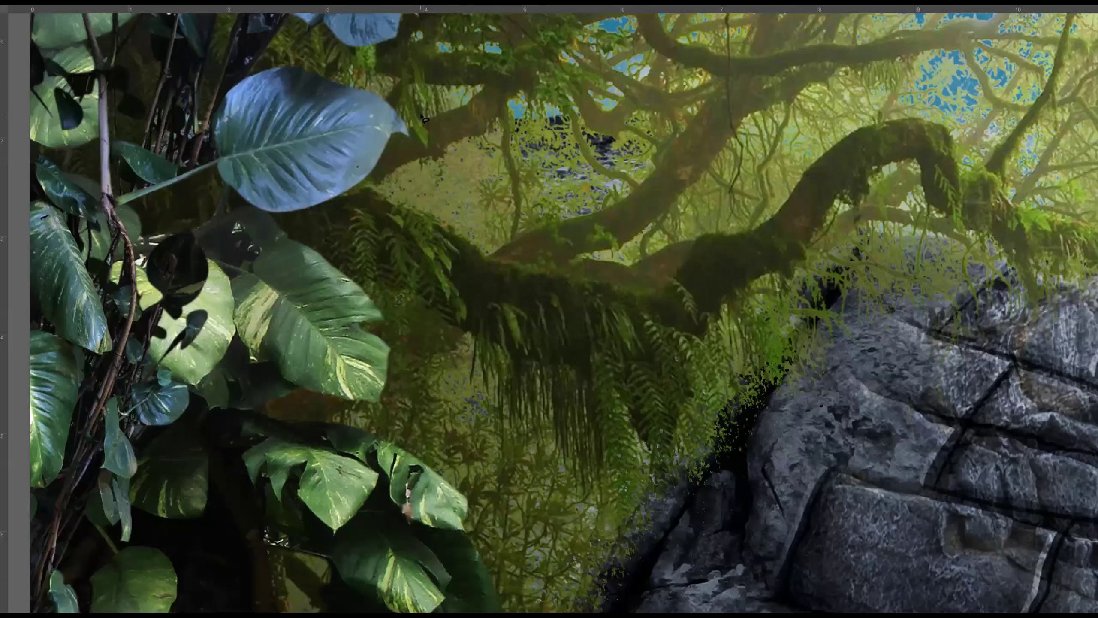
pyautogui.moveTo(422, 113)
pyautogui.mouseDown()
pyautogui.moveTo(258, 74)
pyautogui.moveTo(223, 108)
pyautogui.moveTo(208, 166)
pyautogui.moveTo(129, 205)
pyautogui.moveTo(205, 177)
pyautogui.moveTo(246, 208)
pyautogui.moveTo(309, 225)
pyautogui.moveTo(427, 140)
pyautogui.moveTo(423, 125)
pyautogui.mouseUp()
pyautogui.click(200, 2)
pyautogui.moveTo(214, 126)
pyautogui.click(358, 157)
pyautogui.click(358, 157)
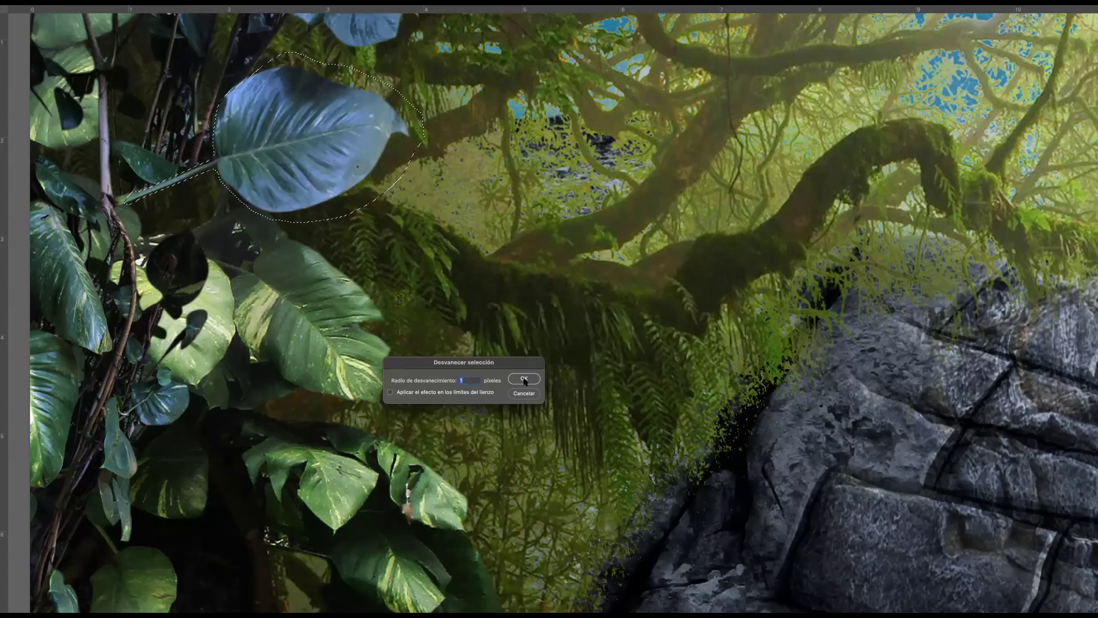
pyautogui.click(519, 379)
# Warp the selected blue leaf so it becomes narrower with its tip bending downward, and deselect it
pyautogui.press('super+t')
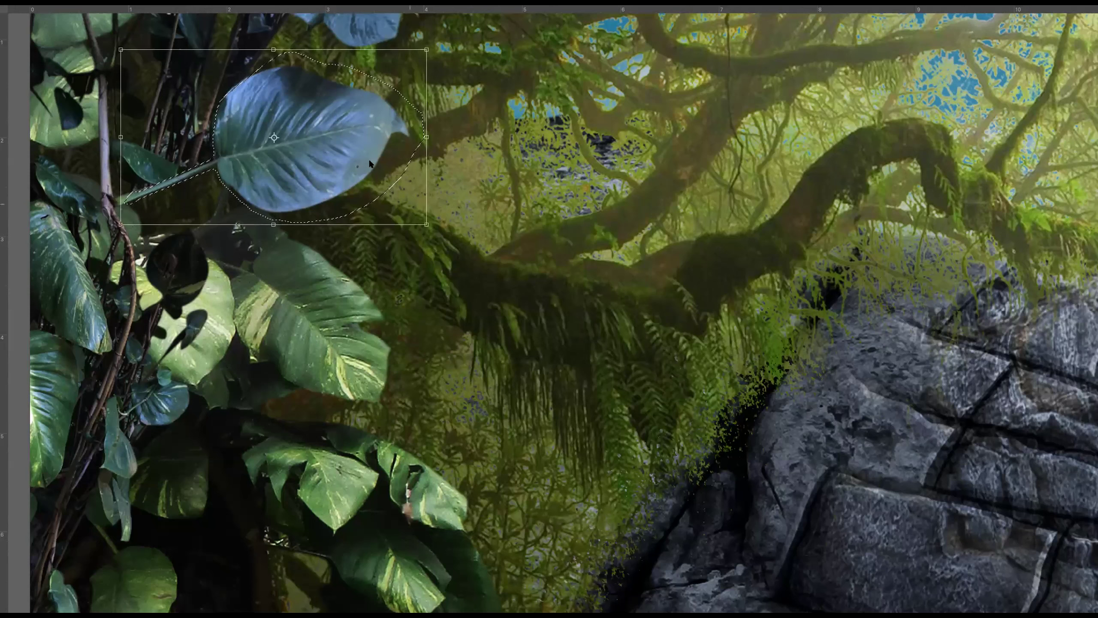
pyautogui.rightClick(376, 162)
pyautogui.click(407, 231)
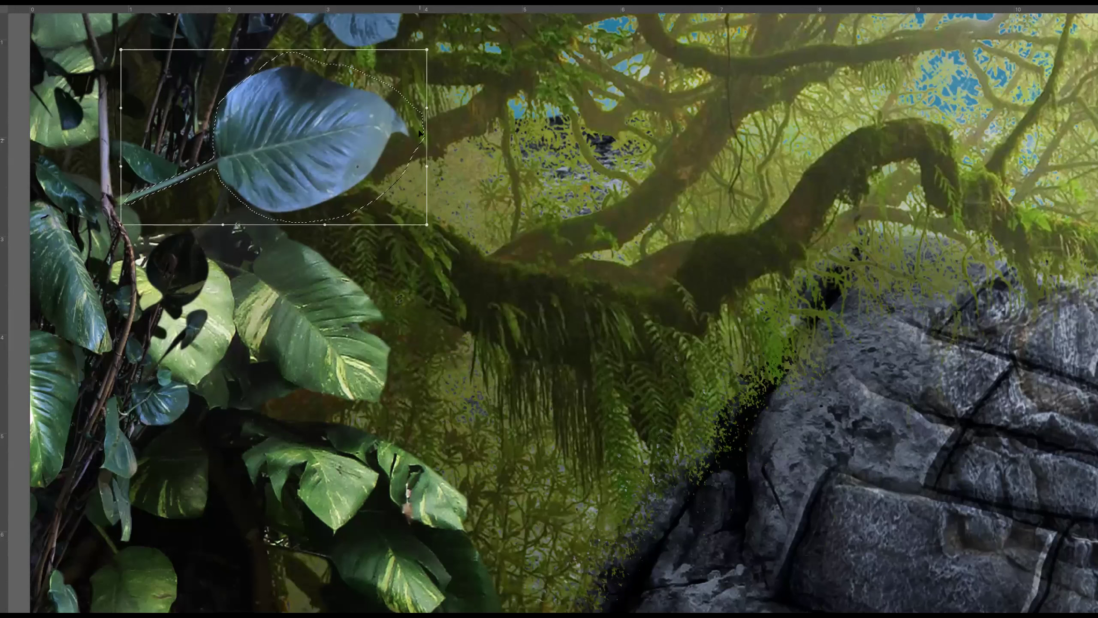
pyautogui.moveTo(425, 222); pyautogui.dragTo(336, 204)
pyautogui.moveTo(223, 49); pyautogui.dragTo(253, 91)
pyautogui.moveTo(325, 49); pyautogui.dragTo(327, 125)
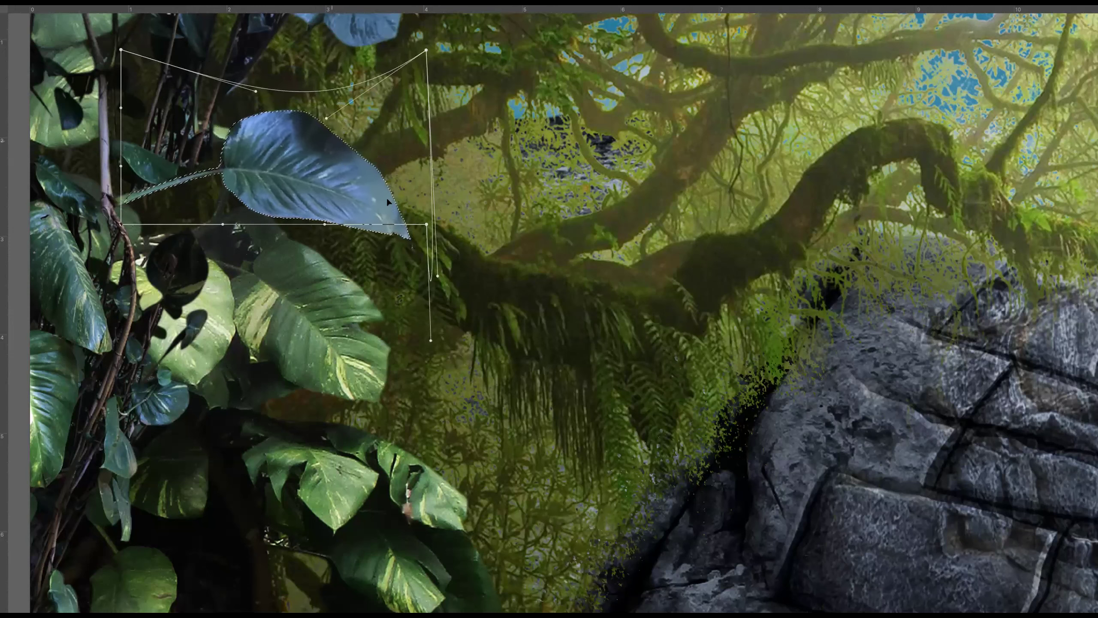
pyautogui.moveTo(398, 219); pyautogui.dragTo(385, 206)
pyautogui.moveTo(325, 224); pyautogui.dragTo(331, 214)
pyautogui.moveTo(121, 224); pyautogui.dragTo(117, 225)
pyautogui.moveTo(265, 185); pyautogui.dragTo(265, 178)
pyautogui.moveTo(408, 212); pyautogui.dragTo(365, 187)
pyautogui.moveTo(292, 109); pyautogui.dragTo(300, 120)
pyautogui.press('Return')
pyautogui.hotkey('ctrl', 'd')
# Place the stone ruins image 16 in 7amaaa.psd, scaled down above the cliffs between the head and the waterfall
pyautogui.scroll(-3, 374, 216)
pyautogui.scroll(-1, 428, 282)
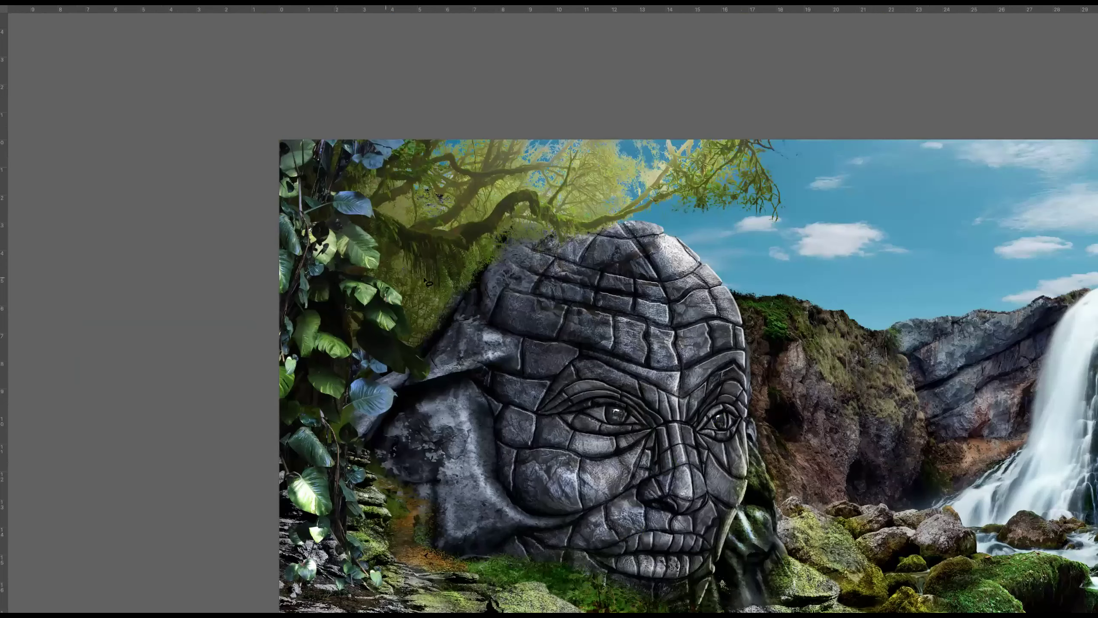
pyautogui.scroll(-5, 423, 225)
pyautogui.hscroll(5, 423, 226)
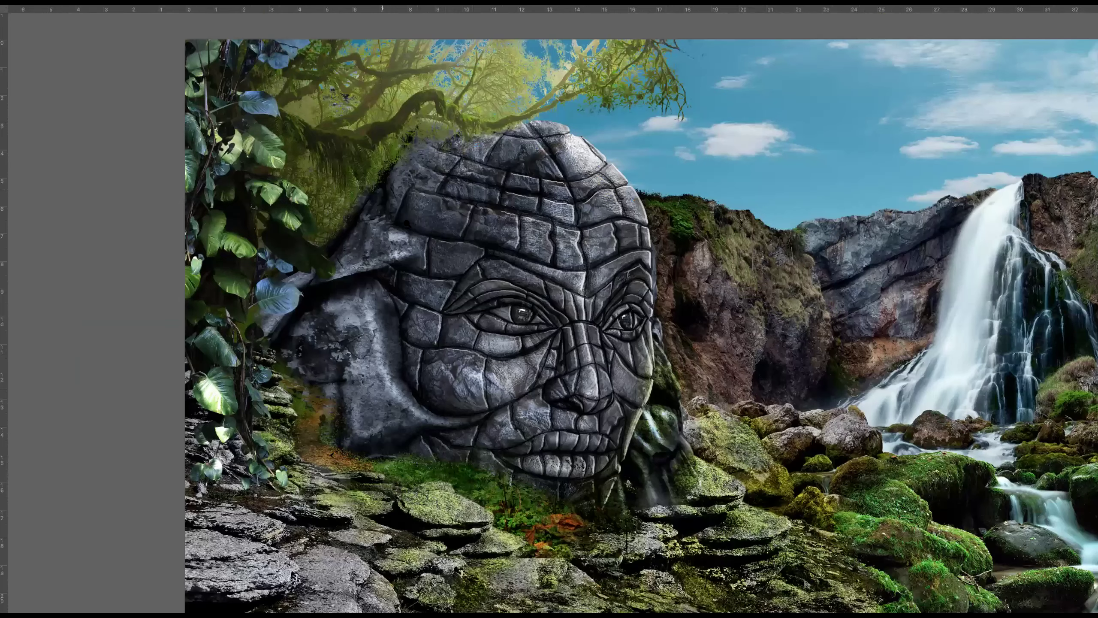
pyautogui.scroll(-1, 413, 236)
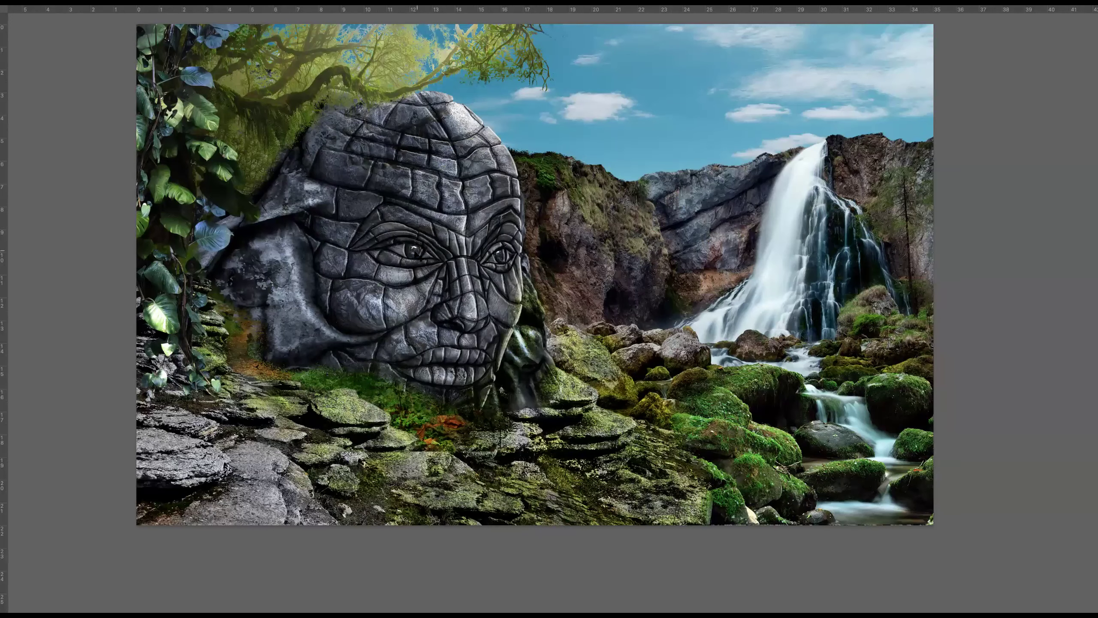
pyautogui.press('f')
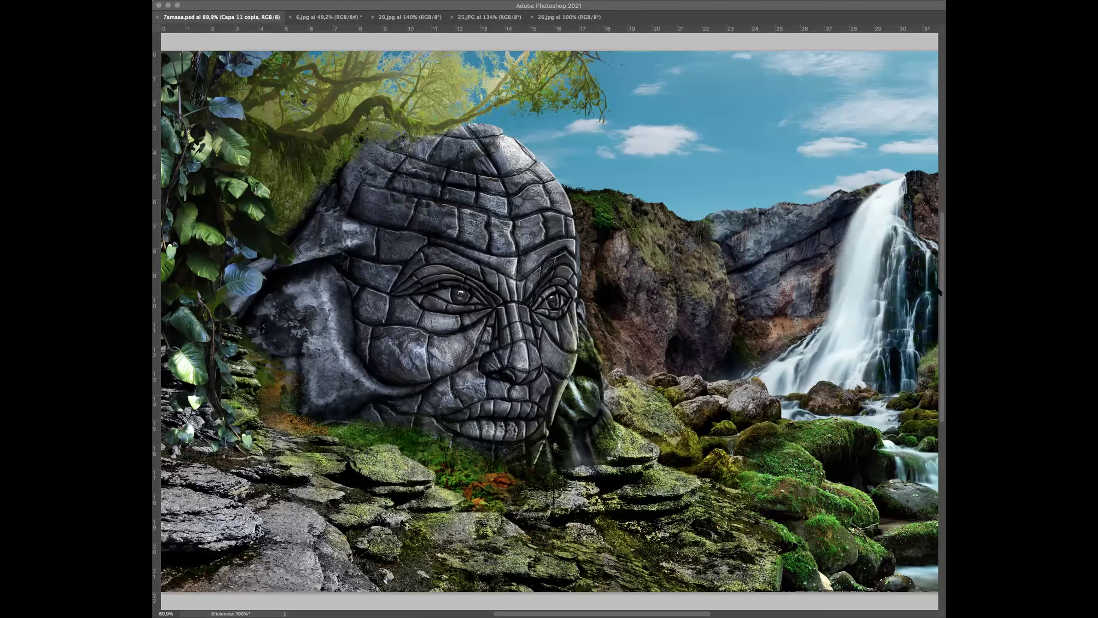
pyautogui.moveTo(681, 151); pyautogui.dragTo(671, 199)
pyautogui.moveTo(605, 325); pyautogui.dragTo(734, 178)
pyautogui.rightClick(718, 191)
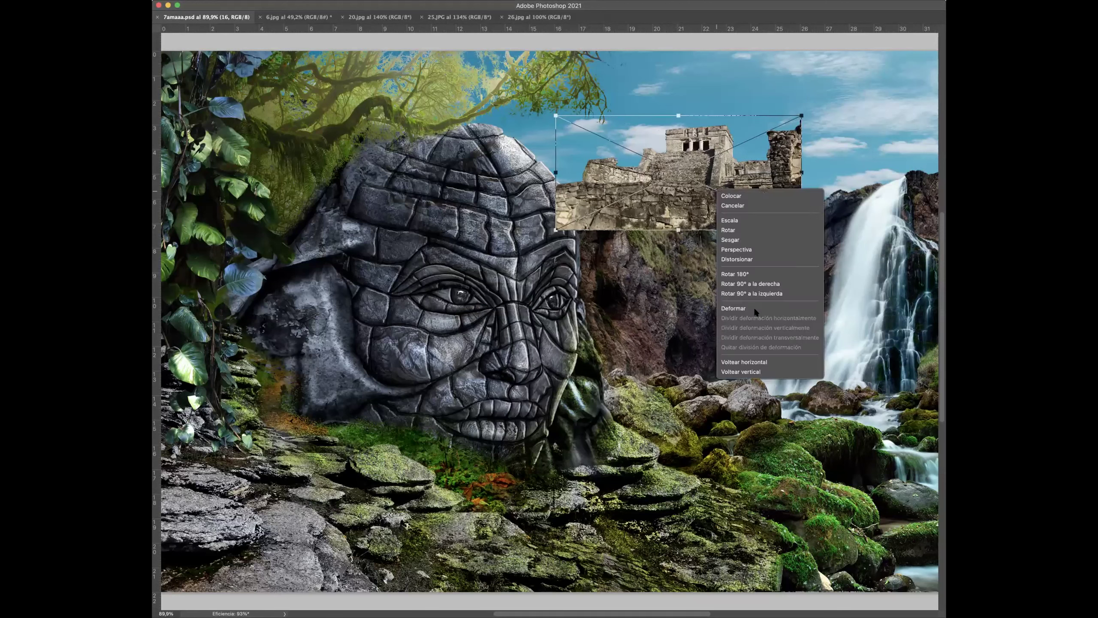
pyautogui.click(773, 186)
pyautogui.moveTo(771, 186)
pyautogui.mouseDown()
pyautogui.moveTo(779, 179)
pyautogui.moveTo(776, 193)
pyautogui.mouseUp()
pyautogui.press('Return')
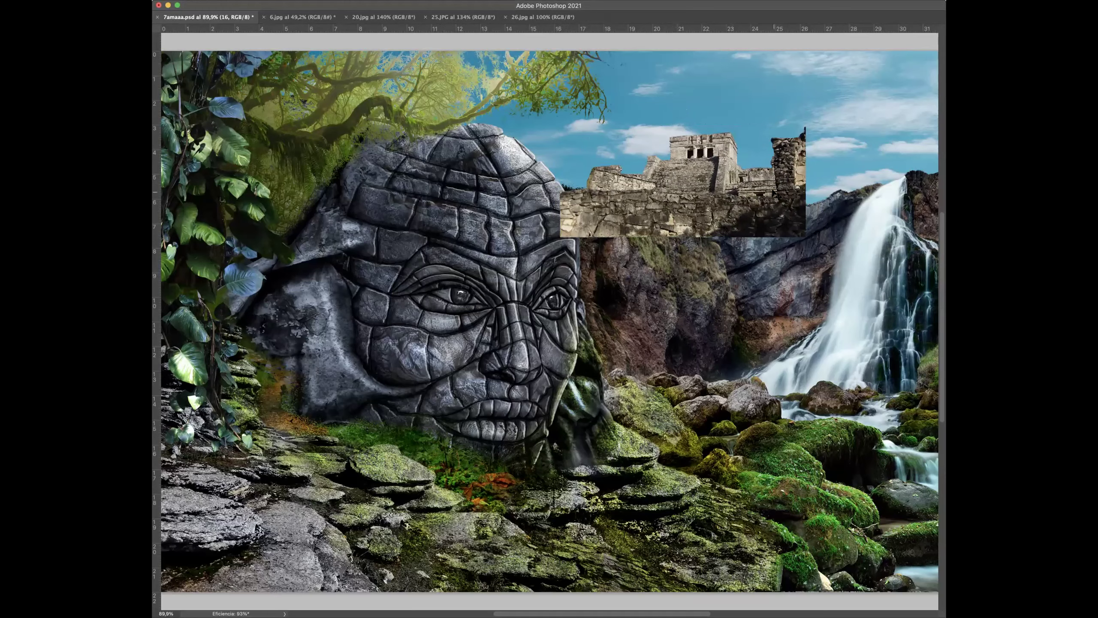
# Reorder the layers so ruins layer 16 sits directly beneath layer 7 and the sky layer sits beneath tree layer 28
pyautogui.press('f')
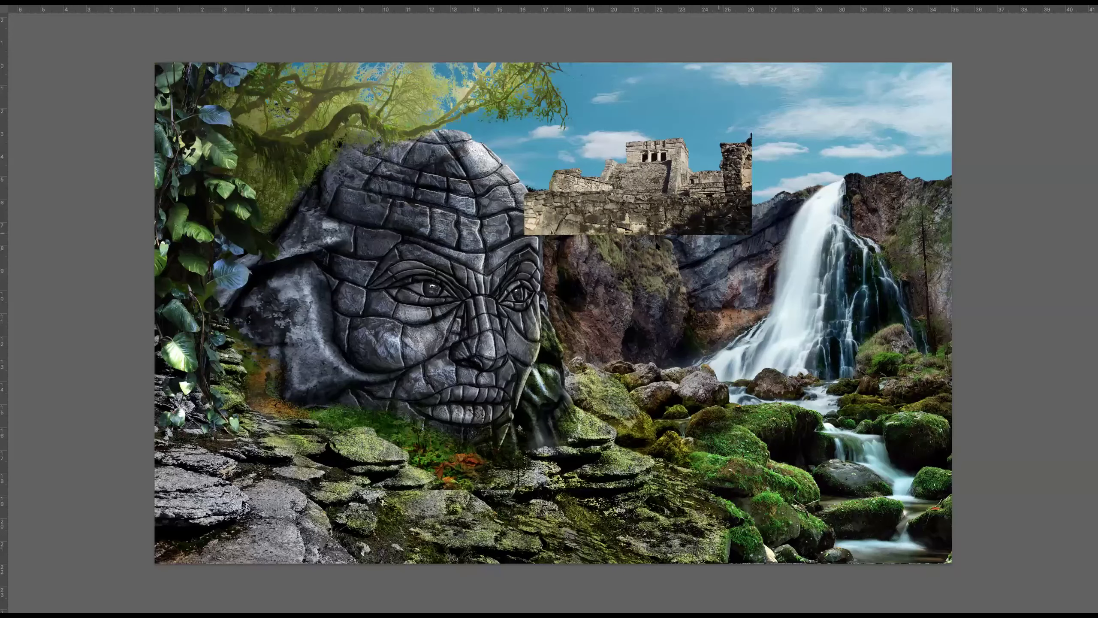
pyautogui.press('Tab')
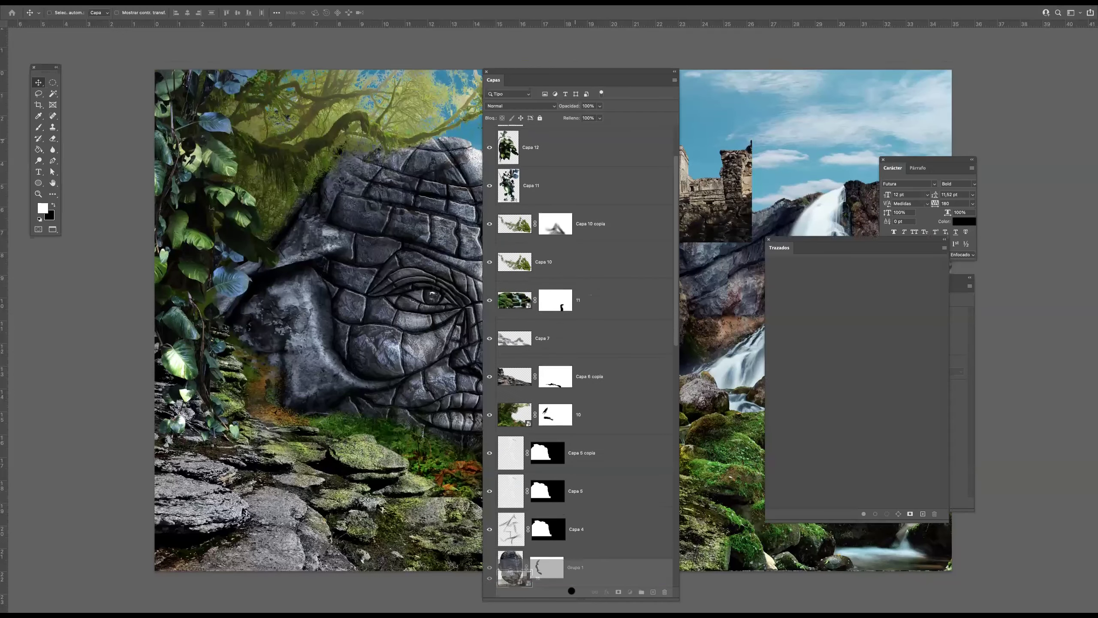
pyautogui.moveTo(571, 590); pyautogui.dragTo(554, 434)
pyautogui.moveTo(274, 369); pyautogui.dragTo(233, 368)
pyautogui.hscroll(8, 573, 407)
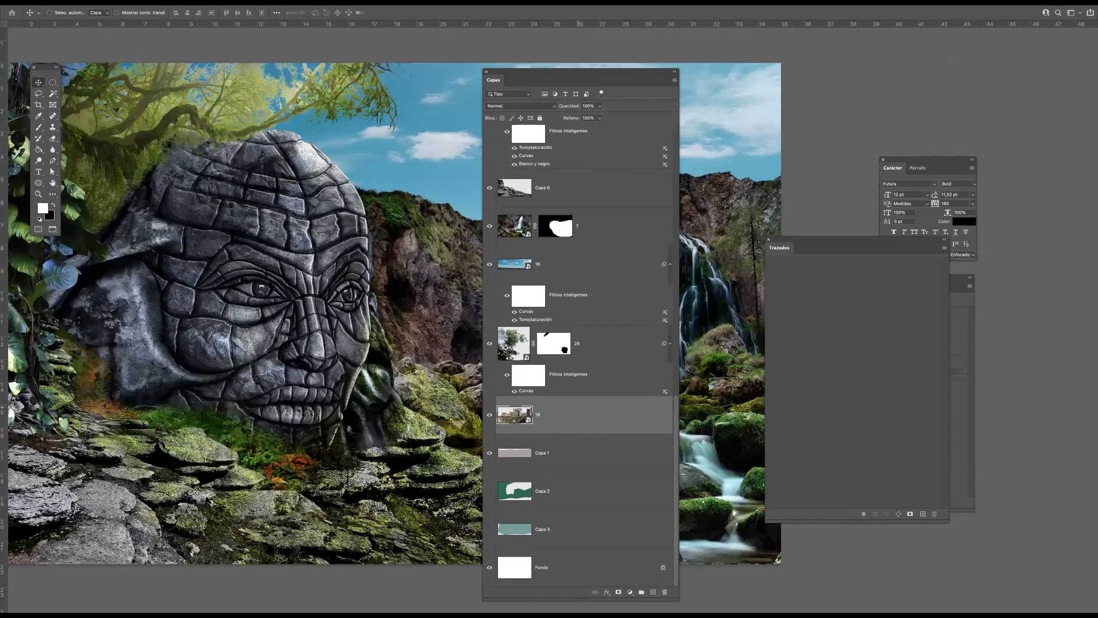
pyautogui.moveTo(554, 275); pyautogui.dragTo(558, 255)
pyautogui.moveTo(559, 304); pyautogui.dragTo(554, 422)
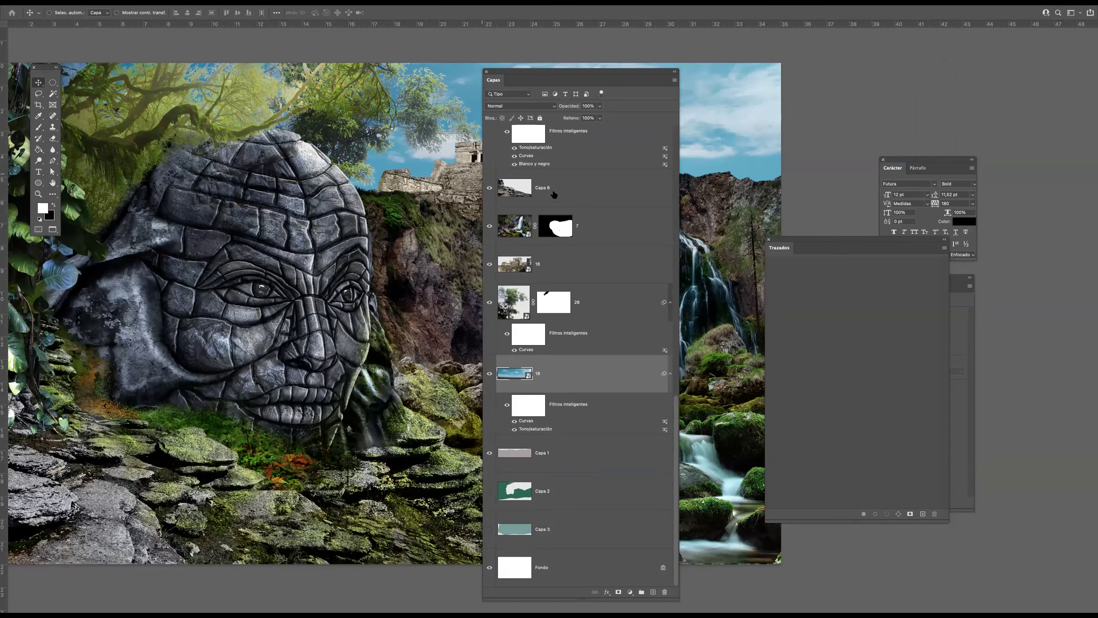
# Scale down ruins layer 16 and position the ruins on top of the cliff between the head and the waterfall
pyautogui.press('Tab')
pyautogui.moveTo(669, 184); pyautogui.dragTo(647, 196)
pyautogui.moveTo(728, 140); pyautogui.dragTo(692, 188)
pyautogui.press('Return')
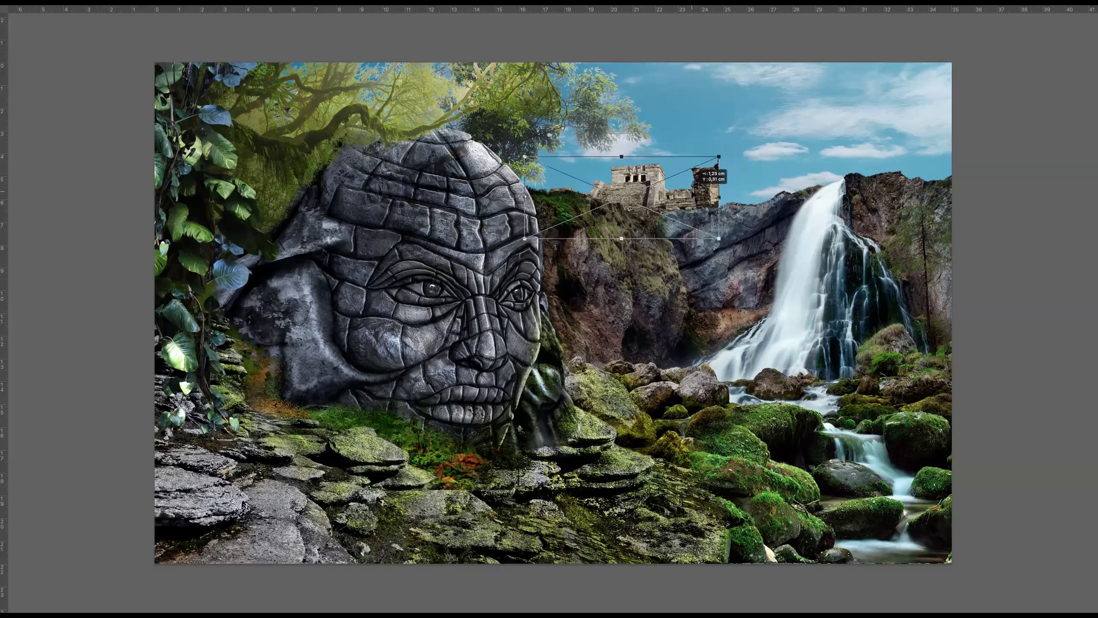
# Outline the broken stone pillar at the ruins' end nearest the waterfall with a freehand Lasso selection
pyautogui.scroll(3, 697, 184)
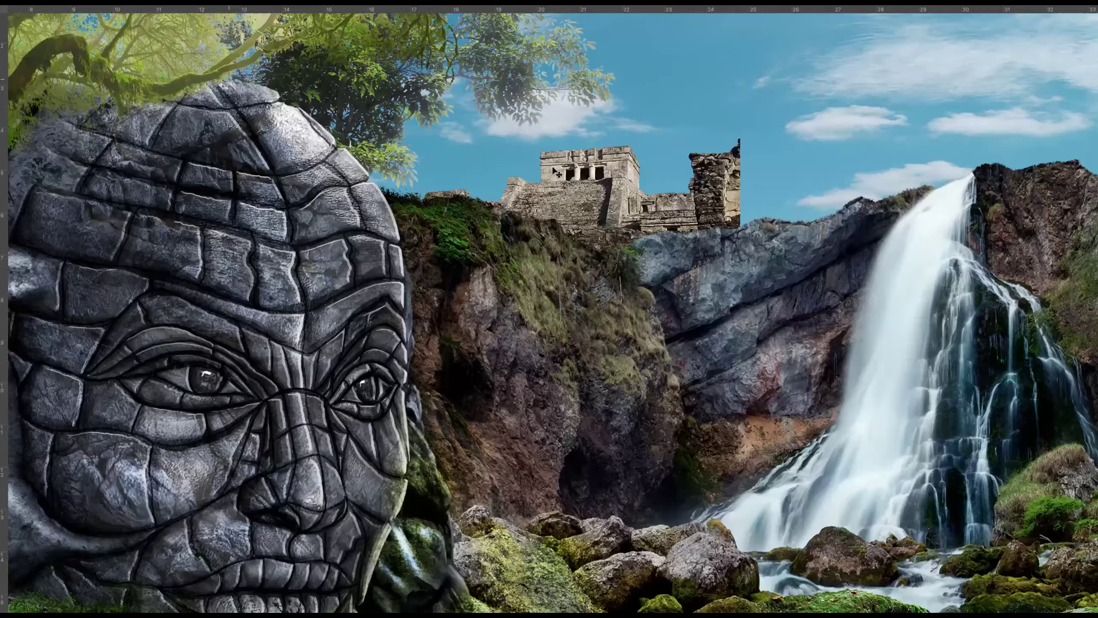
pyautogui.scroll(1, 549, 175)
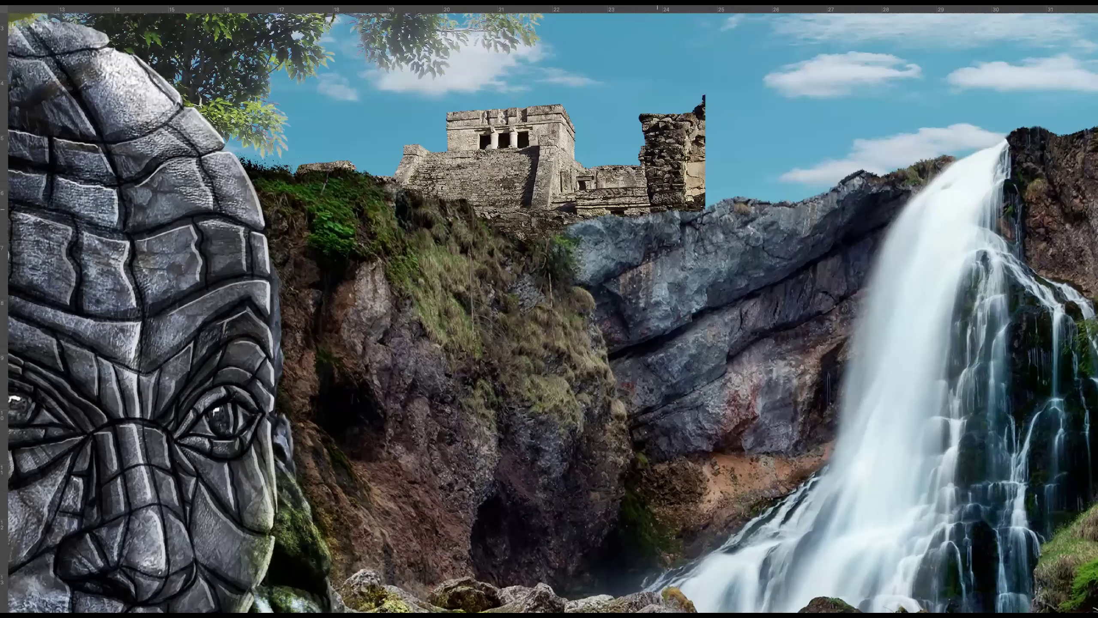
pyautogui.scroll(2, 657, 209)
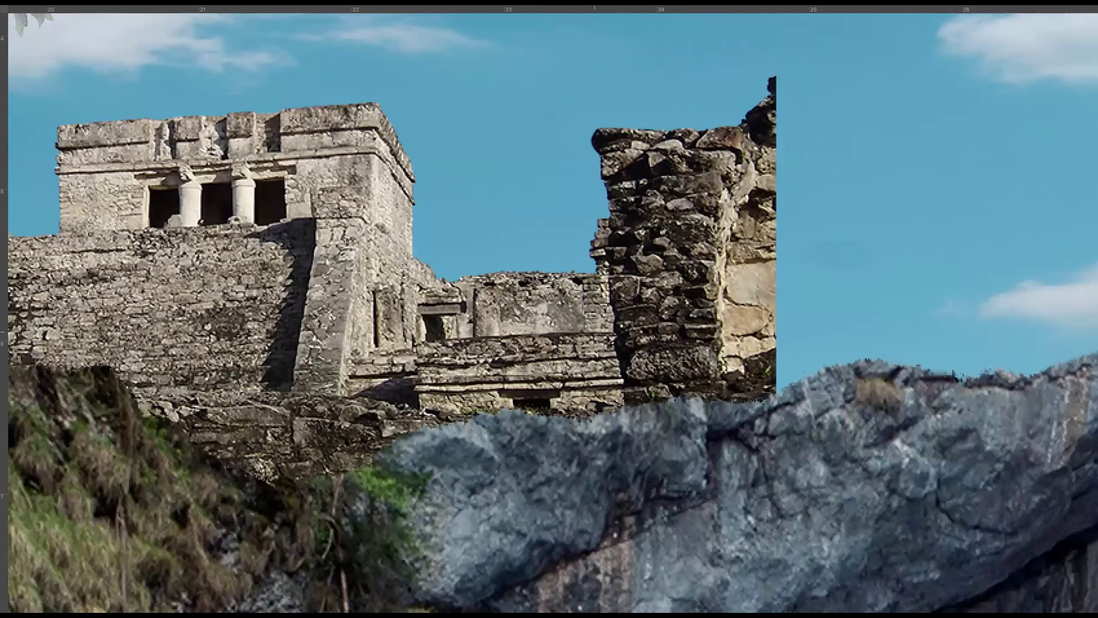
pyautogui.moveTo(643, 446)
pyautogui.mouseDown()
pyautogui.moveTo(687, 478)
pyautogui.moveTo(884, 65)
pyautogui.moveTo(649, 11)
pyautogui.mouseUp()
pyautogui.scroll(-2, 541, 153)
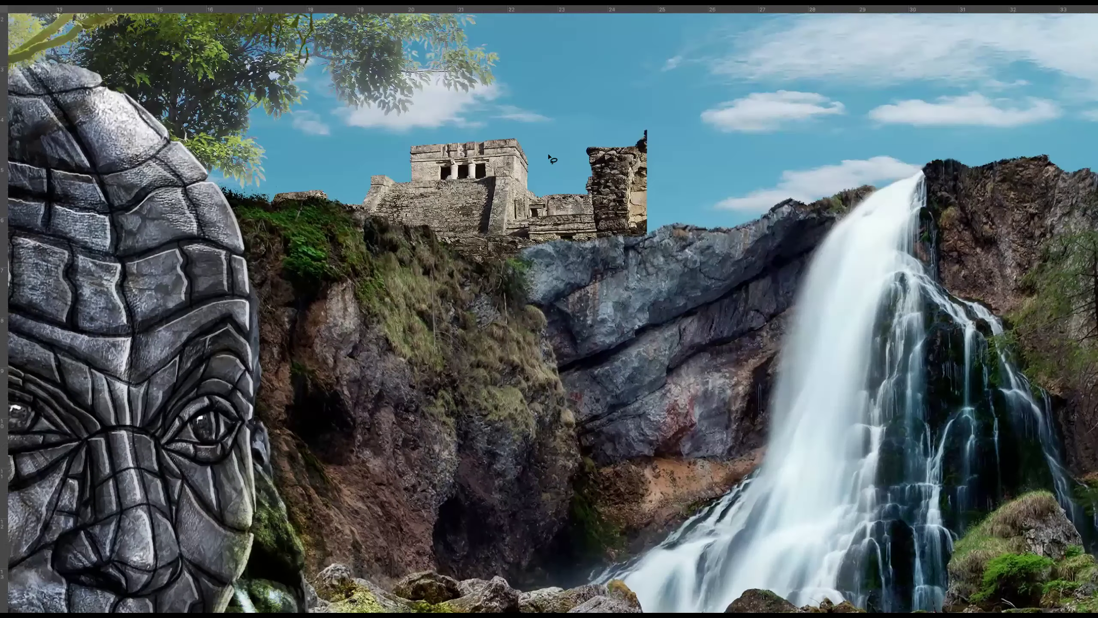
# Rasterize ruins layer 16 and delete the selected broken pillar from it
pyautogui.press('Tab')
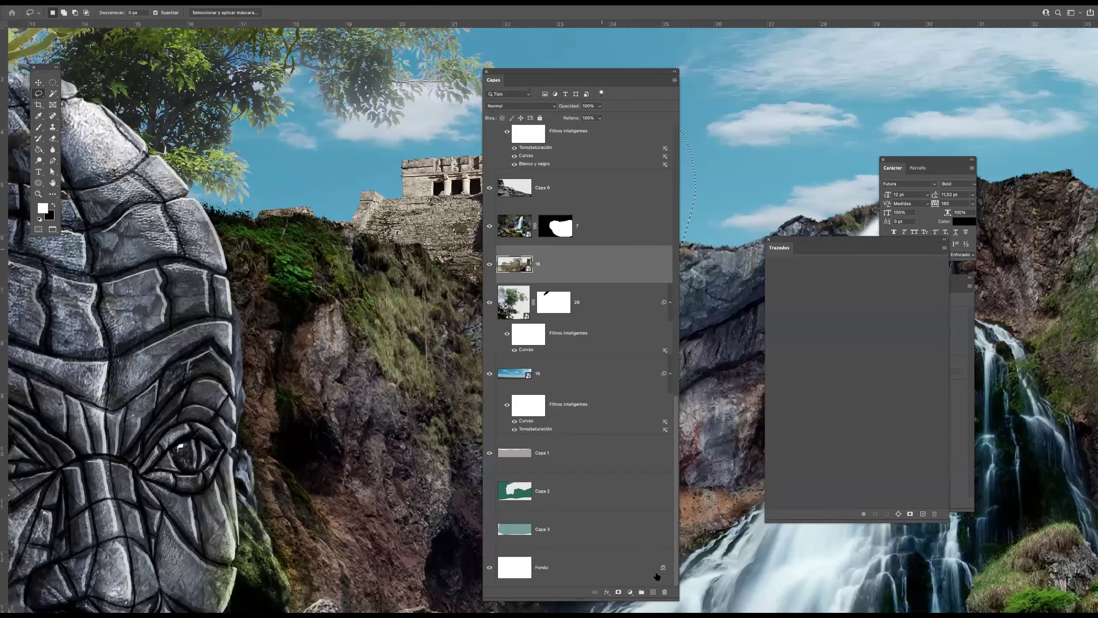
pyautogui.rightClick(575, 279)
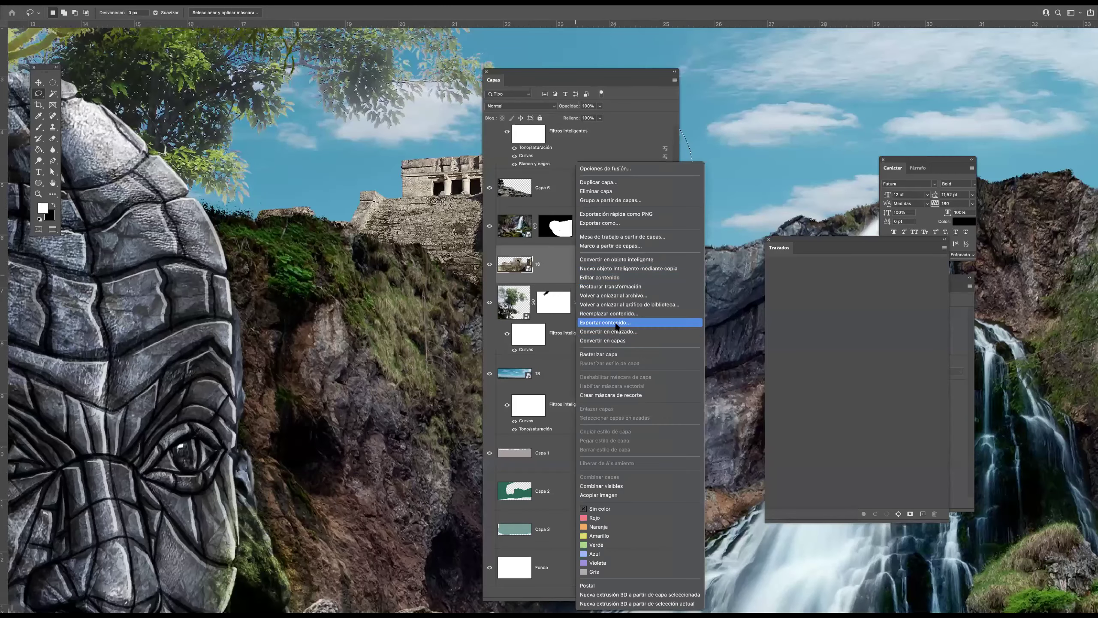
pyautogui.click(585, 354)
pyautogui.hscroll(10, 285, 331)
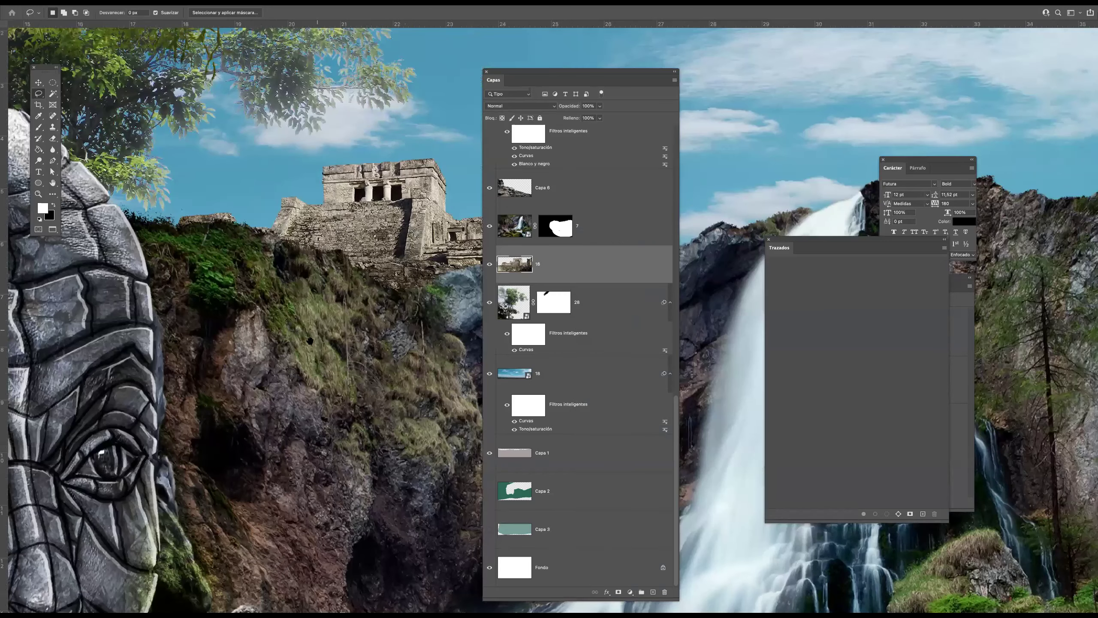
pyautogui.press('Delete')
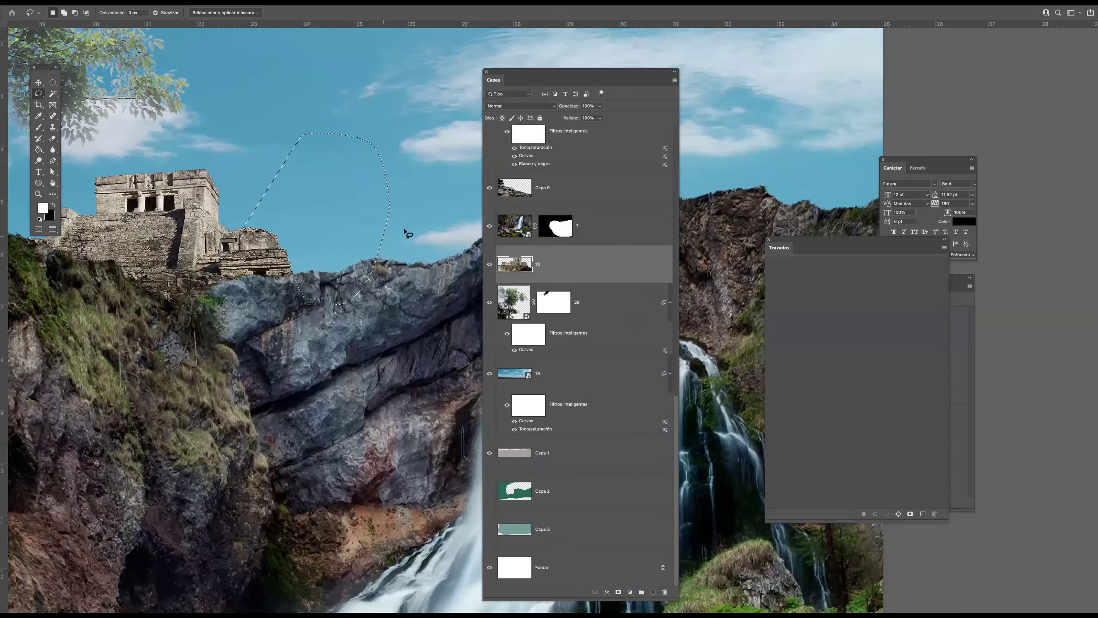
pyautogui.press('Tab')
pyautogui.scroll(-2, 422, 244)
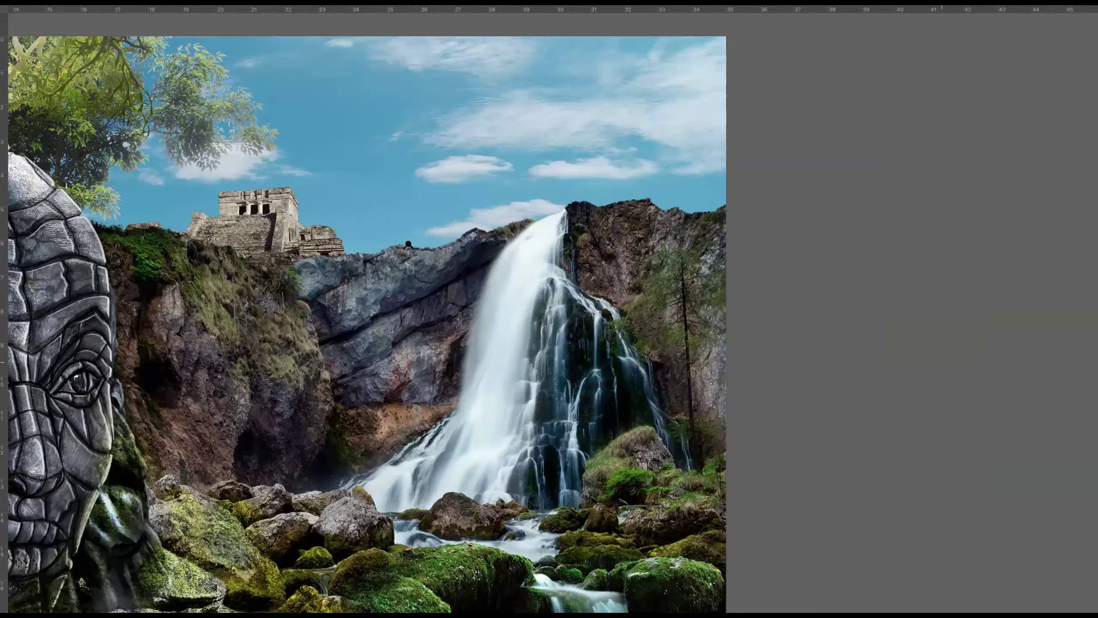
pyautogui.scroll(-2, 439, 277)
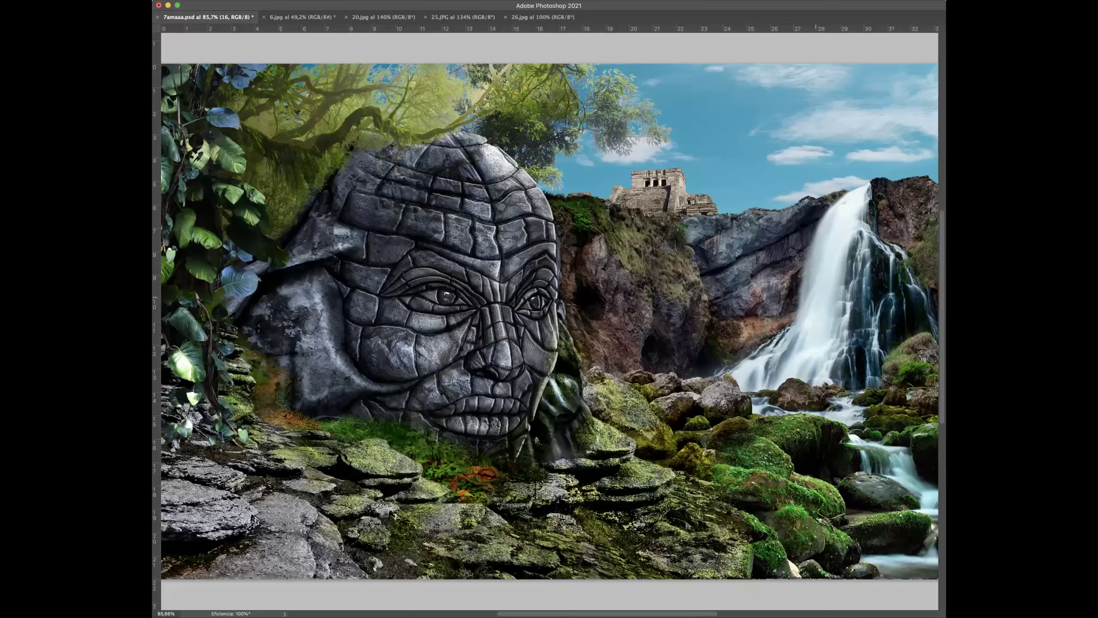
# Place the stepped pyramid image 15 in 7amaaa.psd, positioned on the cliff top beside the waterfall
pyautogui.click(763, 206)
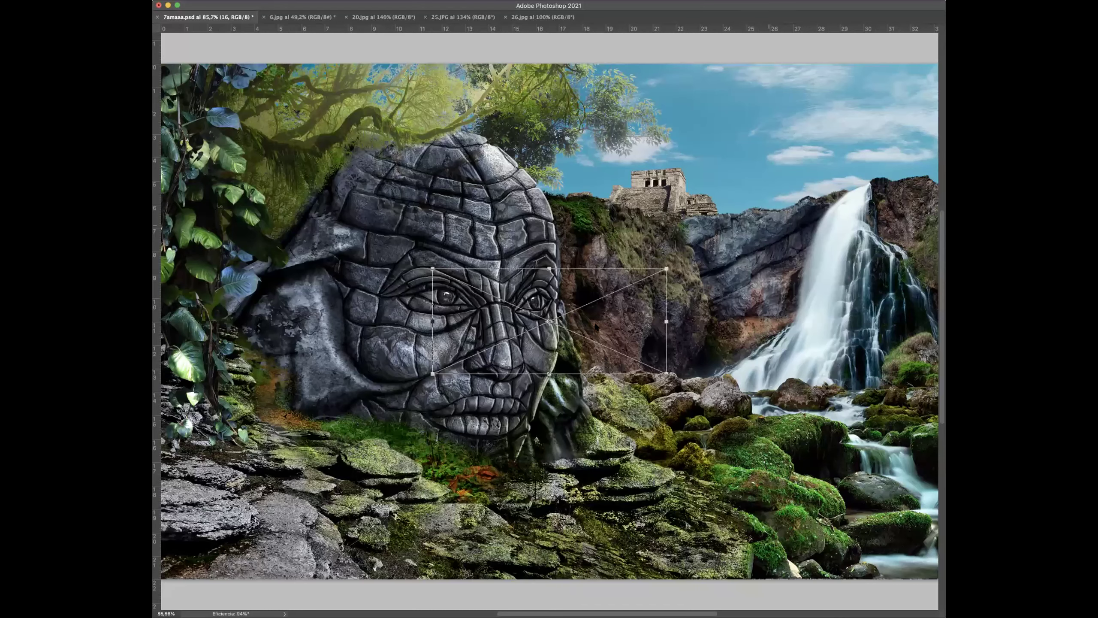
pyautogui.moveTo(588, 331); pyautogui.dragTo(799, 209)
pyautogui.moveTo(879, 141); pyautogui.dragTo(911, 149)
pyautogui.press('Return')
pyautogui.press('f')
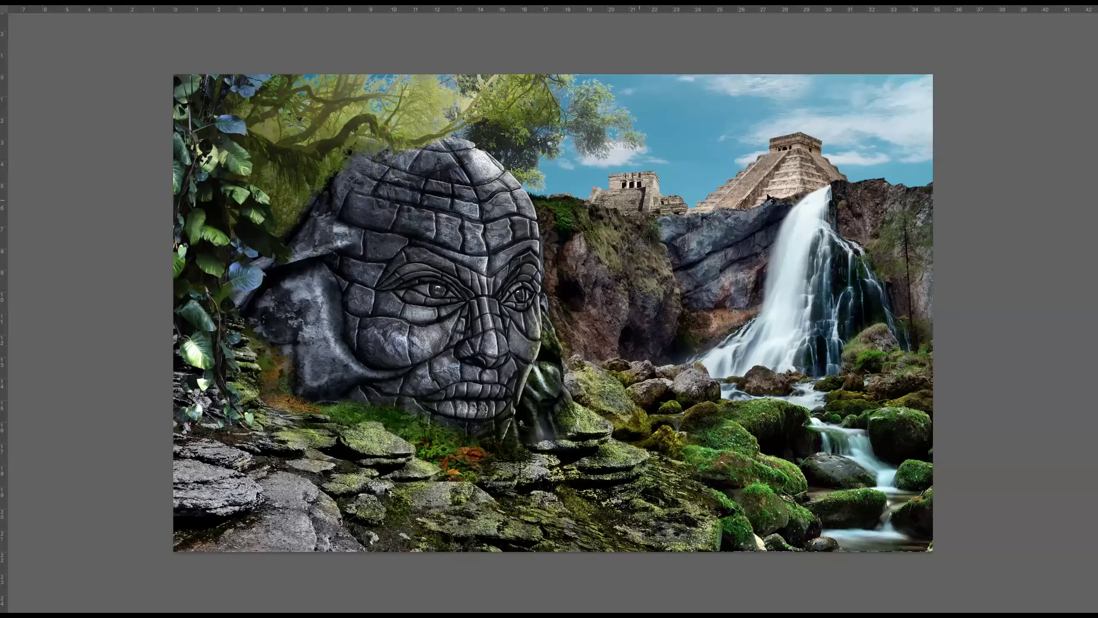
# Shift the pyramid slightly up and away from the waterfall, and reorder its layer 15 beneath ruins layer 16
pyautogui.hscroll(5, 640, 200)
pyautogui.scroll(5, 738, 175)
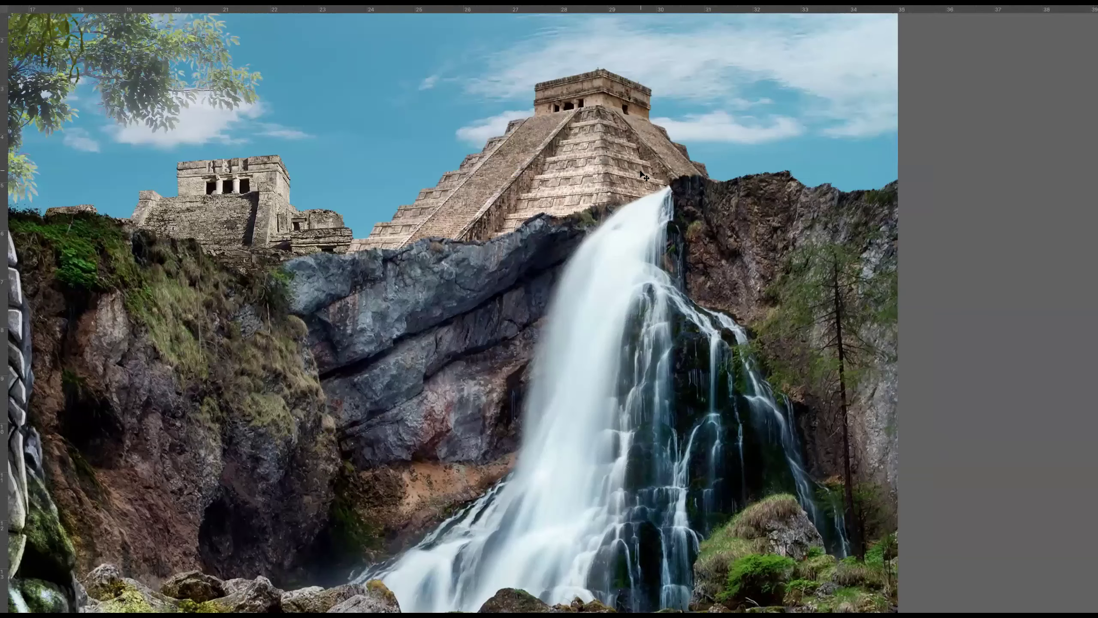
pyautogui.moveTo(641, 170); pyautogui.dragTo(624, 159)
pyautogui.press('Tab')
pyautogui.moveTo(597, 270); pyautogui.dragTo(596, 310)
pyautogui.press('Tab')
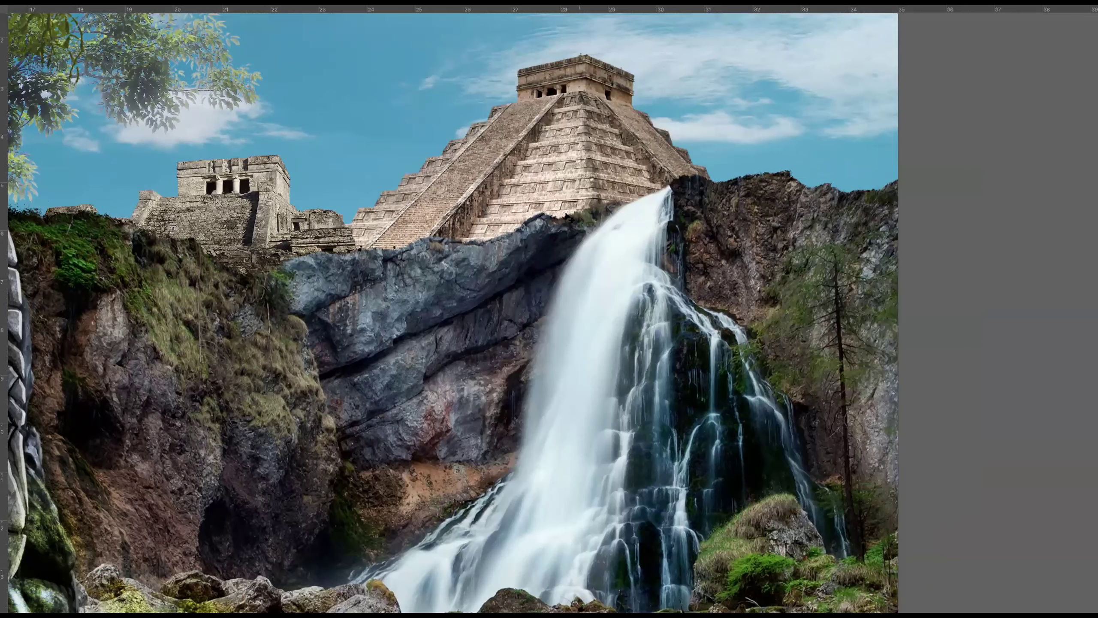
# Scale down the pyramid slightly and position it behind the cliff edge between the ruins and the waterfall
pyautogui.scroll(-2, 574, 178)
pyautogui.hotkey('ctrl', 't')
pyautogui.moveTo(749, 77); pyautogui.dragTo(708, 158)
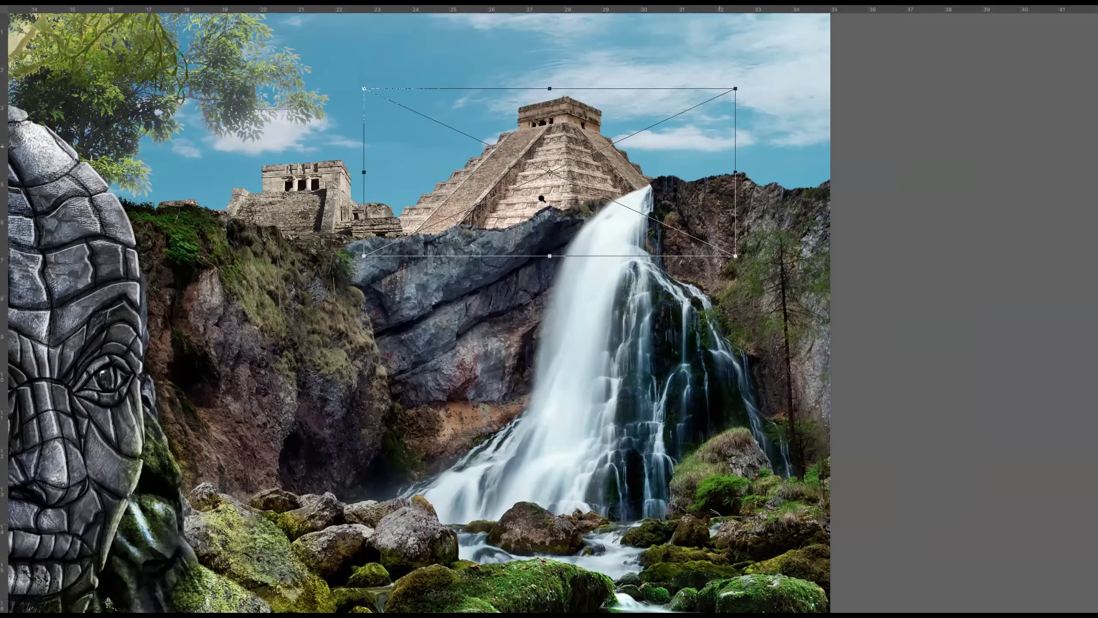
pyautogui.press('Return')
pyautogui.moveTo(594, 229); pyautogui.dragTo(544, 234)
pyautogui.scroll(2, 556, 235)
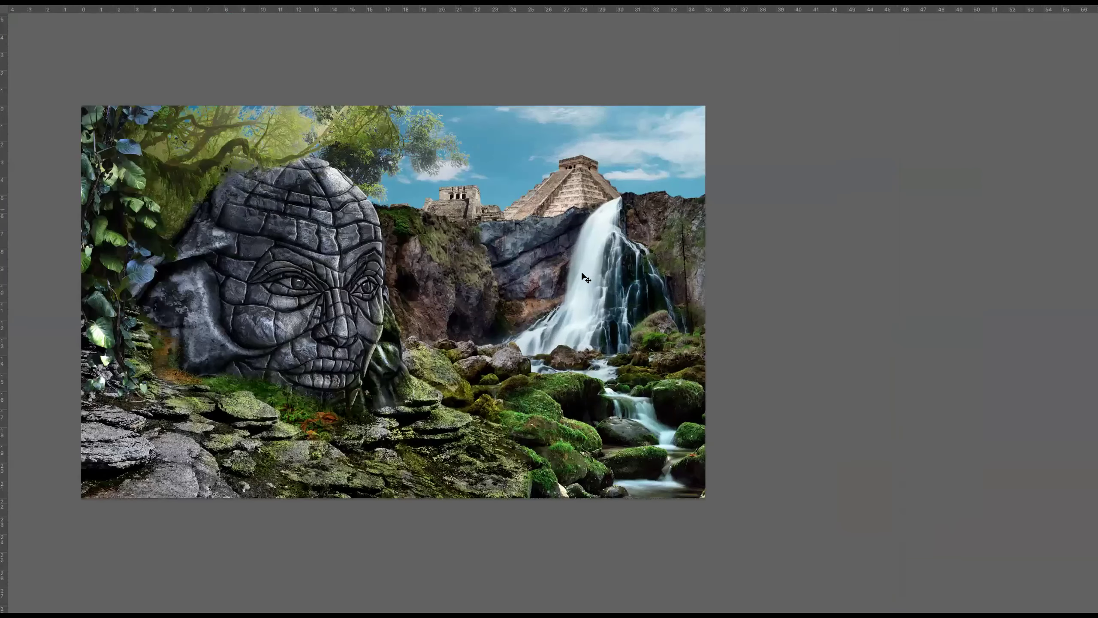
pyautogui.scroll(1, 586, 277)
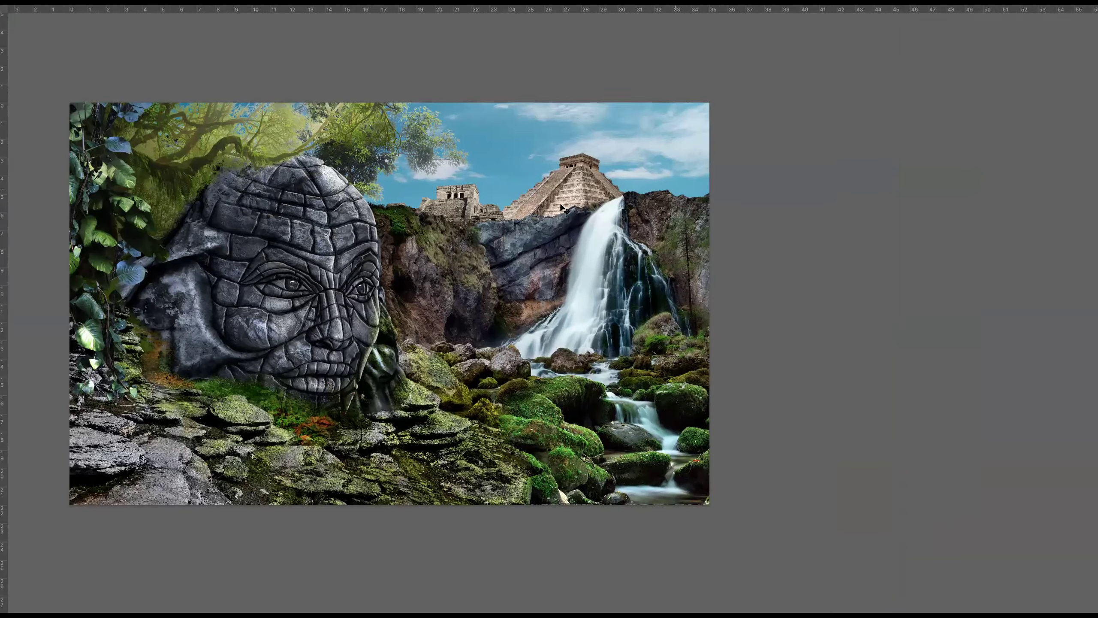
# Add a new empty layer directly above ruins layer 16 and beneath layer 7
pyautogui.moveTo(454, 201); pyautogui.dragTo(506, 190)
pyautogui.press('super+z')
pyautogui.press('f')
pyautogui.press('Tab')
pyautogui.click(652, 593)
pyautogui.hscroll(5, 272, 304)
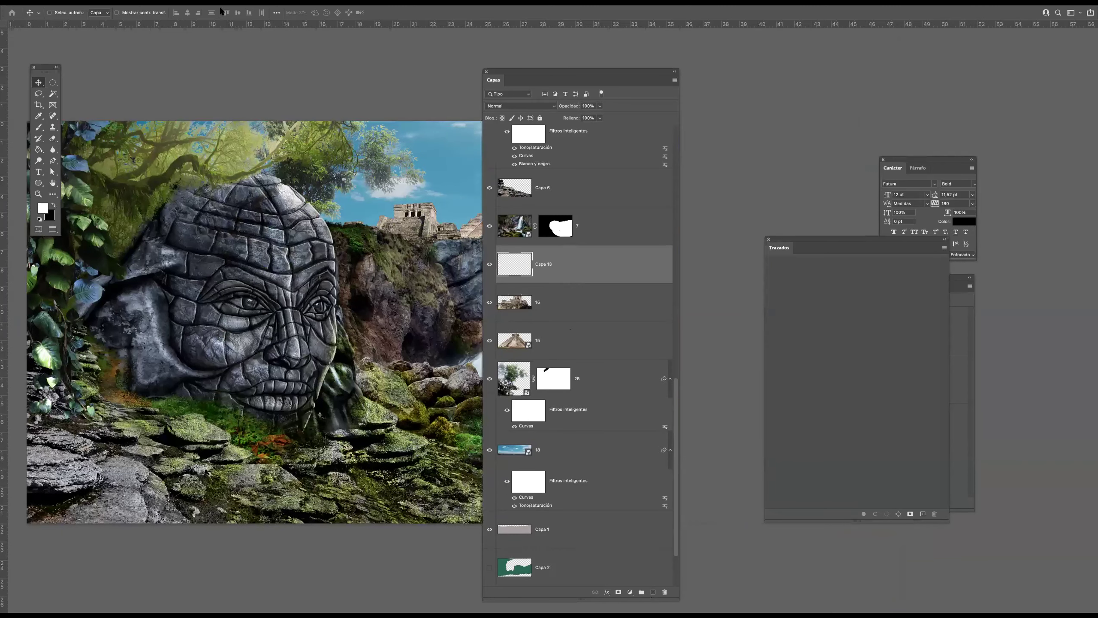
# Render a tree on the new layer with the Tree filter, using base type 21: Matorral, leaf amount 11 and leaf size 119
pyautogui.click(231, 3)
pyautogui.moveTo(253, 133)
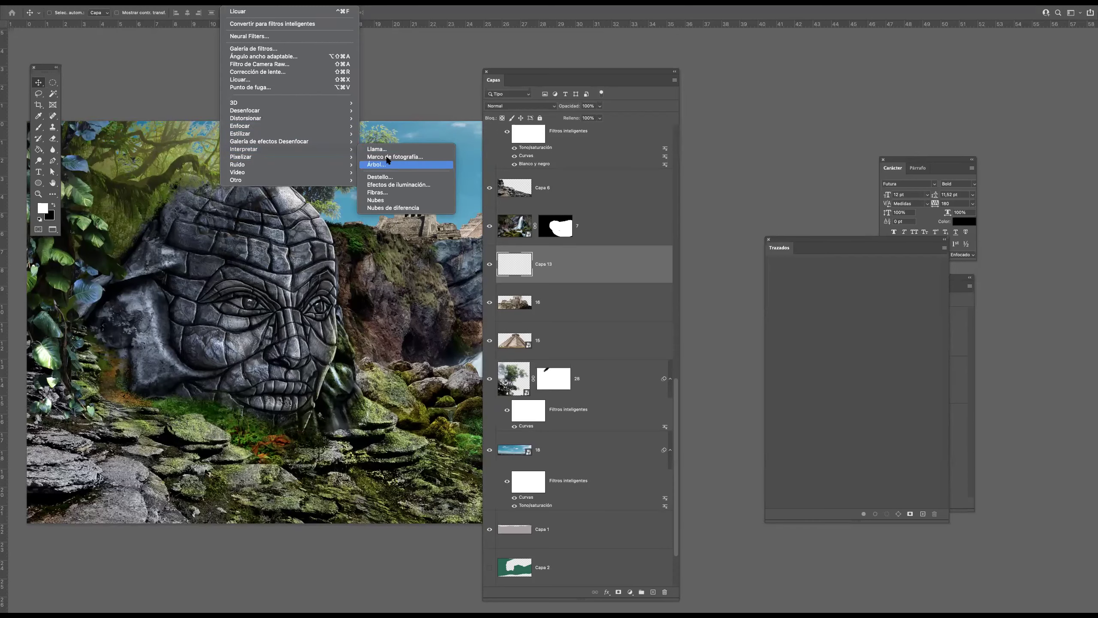
pyautogui.click(385, 165)
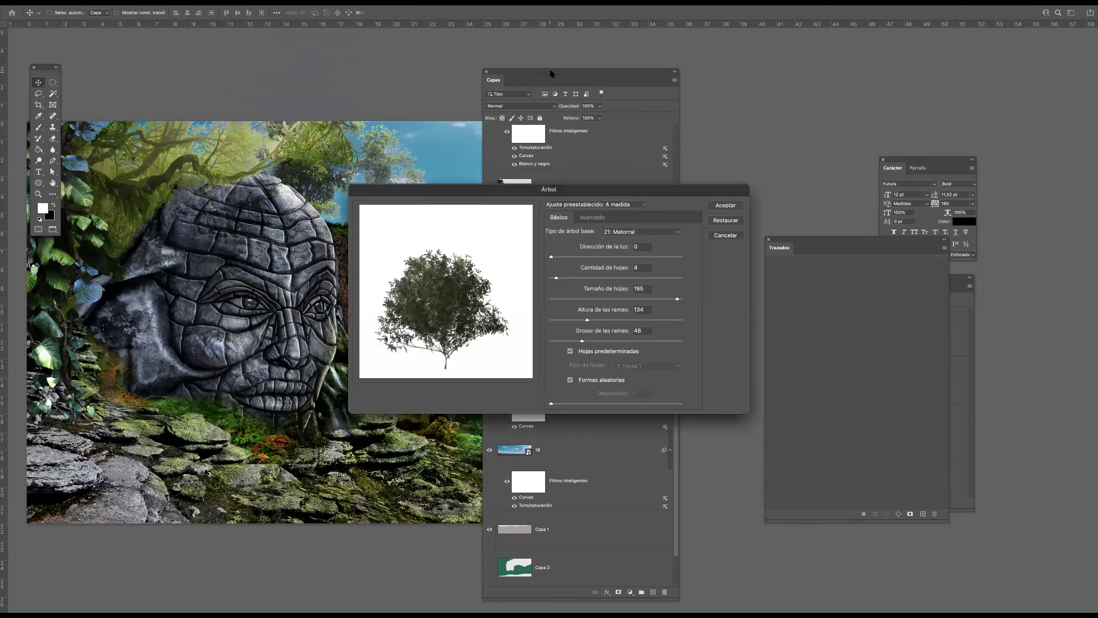
pyautogui.moveTo(542, 195); pyautogui.dragTo(313, 295)
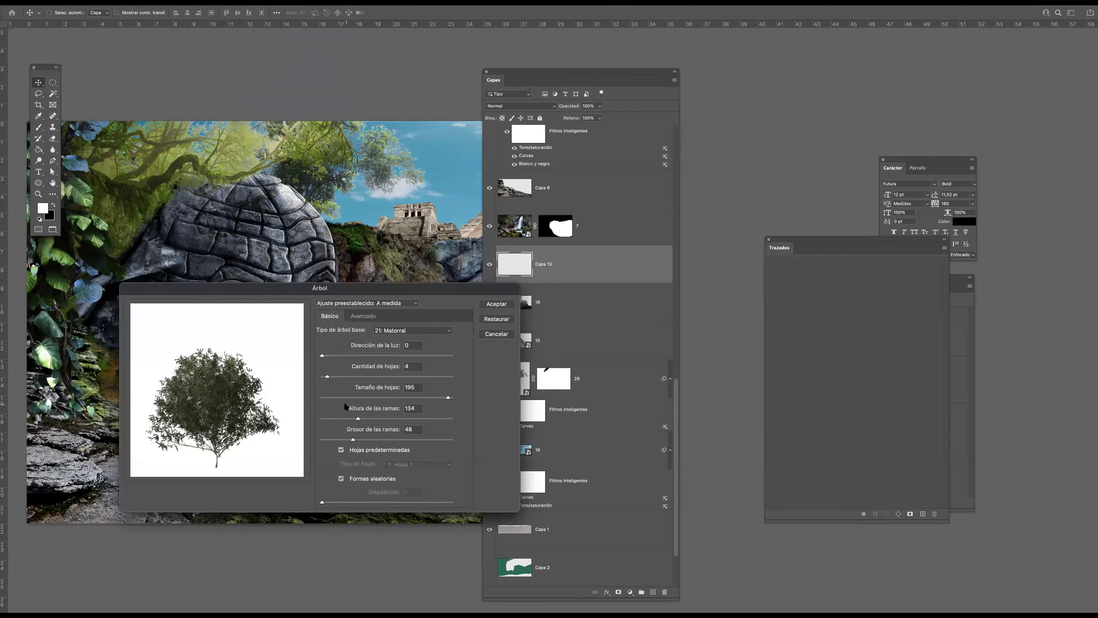
pyautogui.click(343, 397)
pyautogui.moveTo(343, 401); pyautogui.dragTo(395, 399)
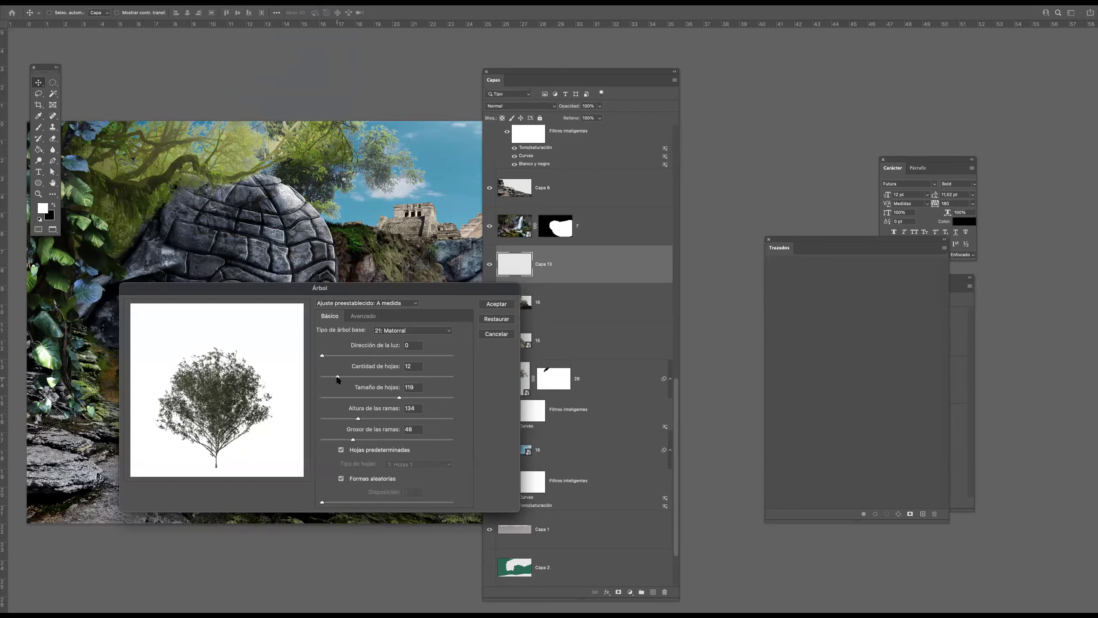
pyautogui.moveTo(338, 378); pyautogui.dragTo(336, 379)
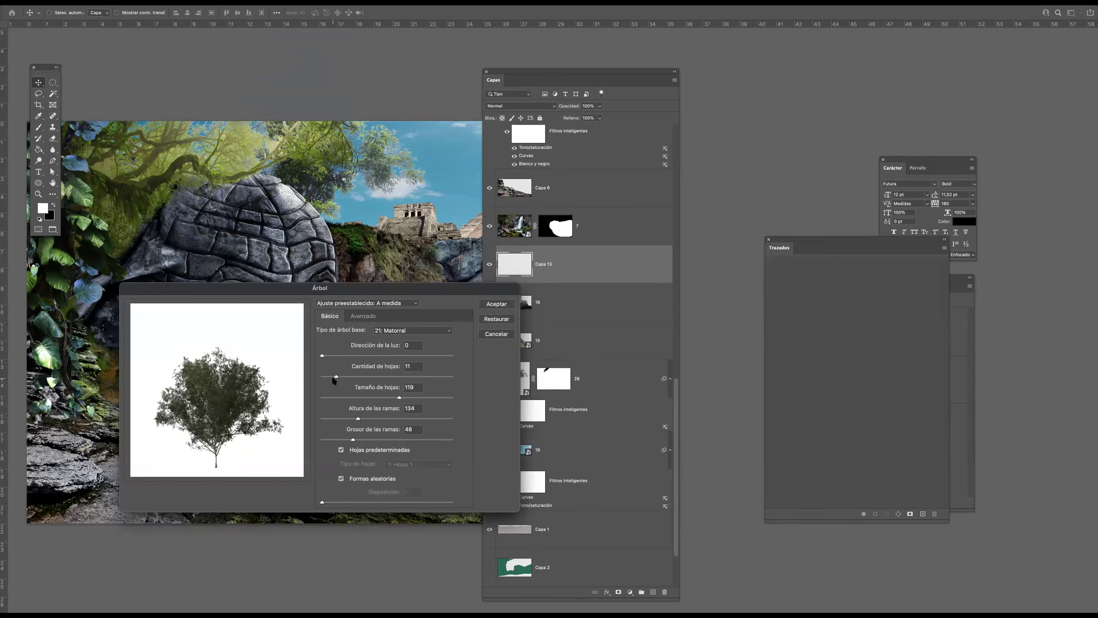
pyautogui.click(494, 305)
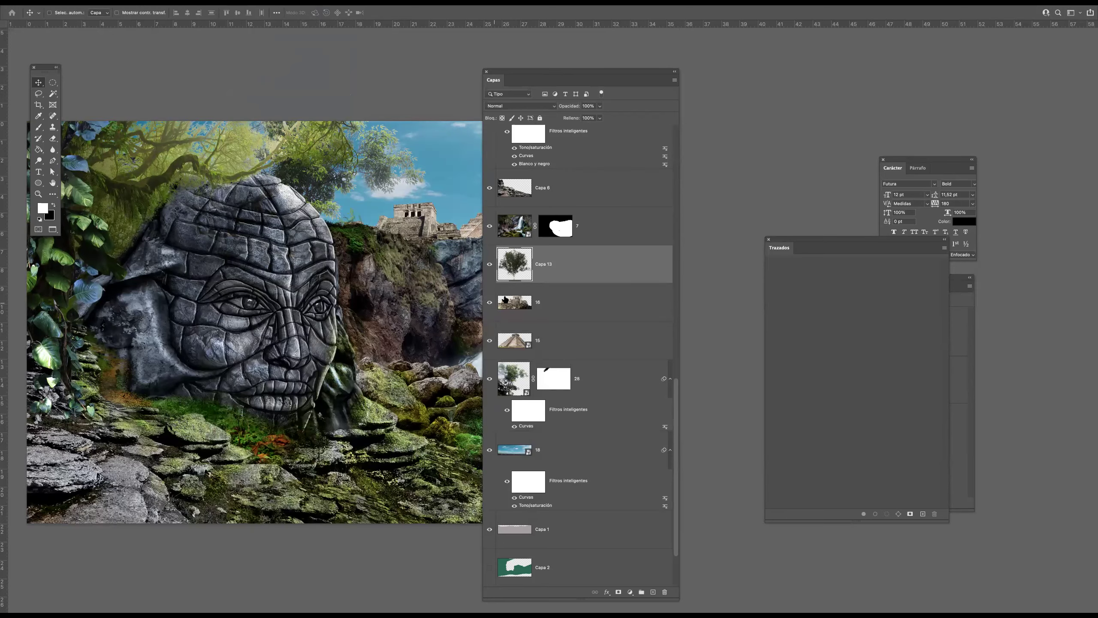
# Move the rendered tree towards the ruins and scale it down to bush size, about 9 cm wide
pyautogui.press('Tab')
pyautogui.moveTo(619, 250); pyautogui.dragTo(670, 199)
pyautogui.scroll(3, 694, 204)
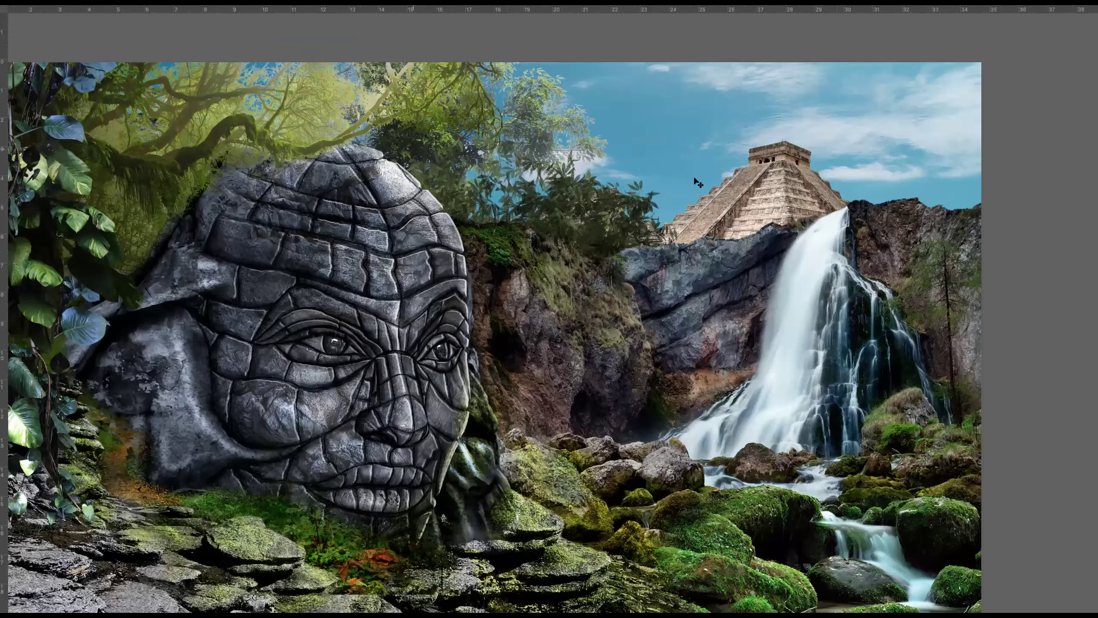
pyautogui.hotkey('ctrl', 't')
pyautogui.scroll(1, 745, 114)
pyautogui.moveTo(549, 279); pyautogui.dragTo(488, 354)
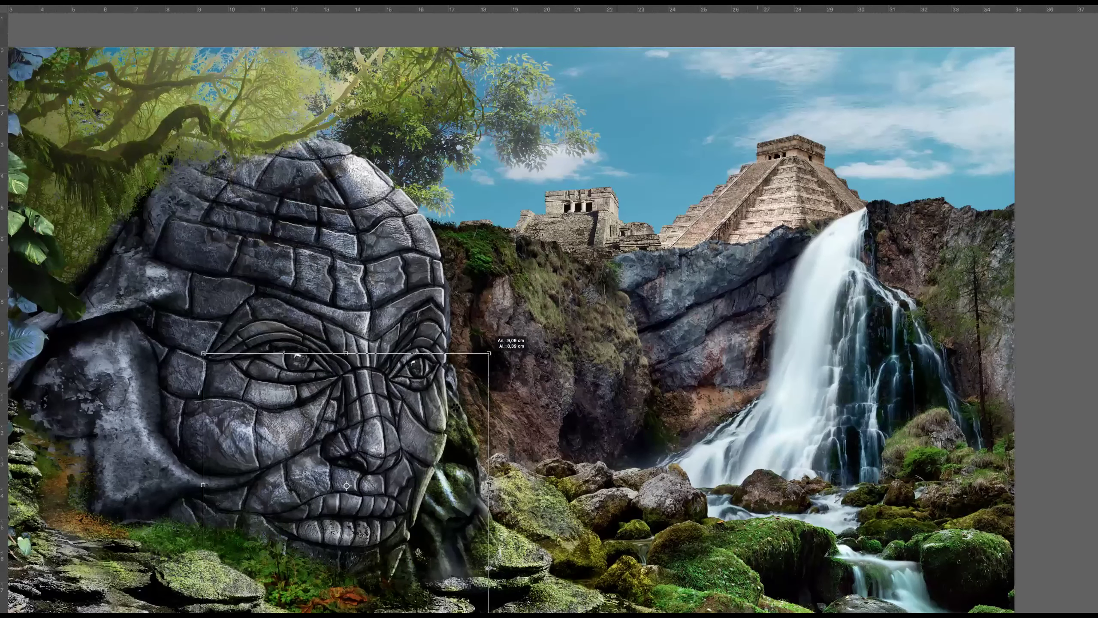
# Position the bush on the cliff between the head and the ruins, and brighten it with Curves (input 140, output 208)
pyautogui.moveTo(459, 470); pyautogui.dragTo(610, 227)
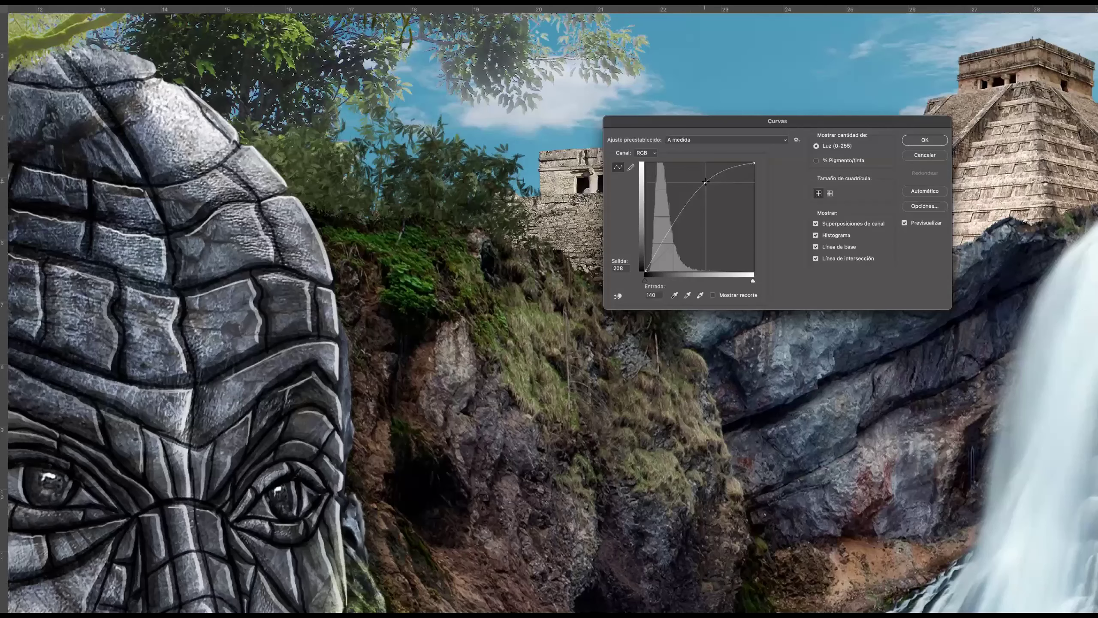
pyautogui.click(670, 242)
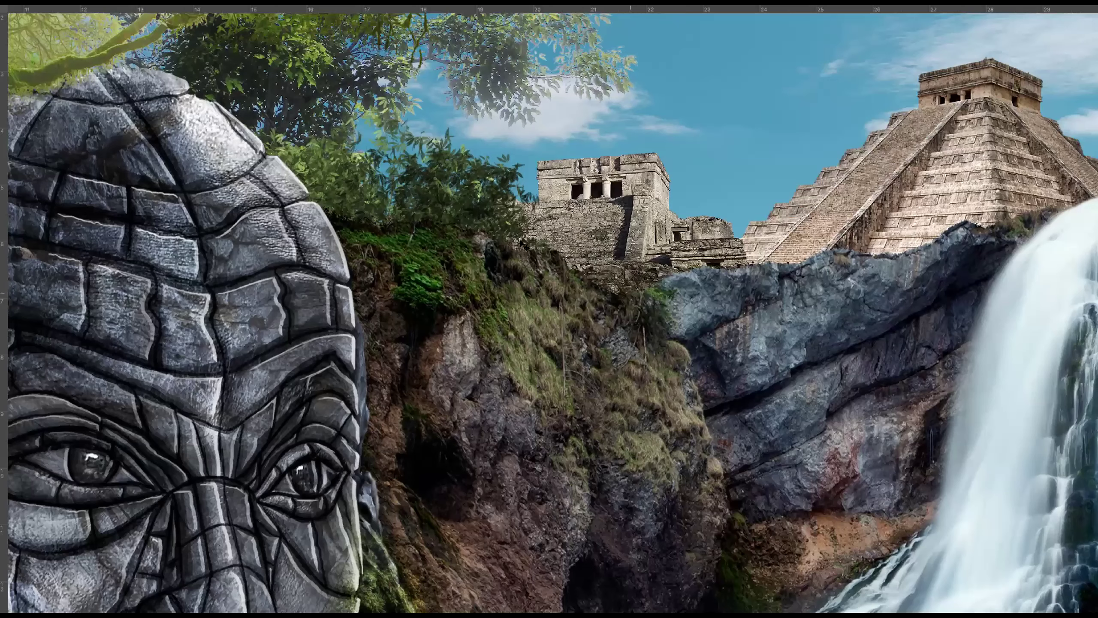
pyautogui.scroll(-3, 527, 259)
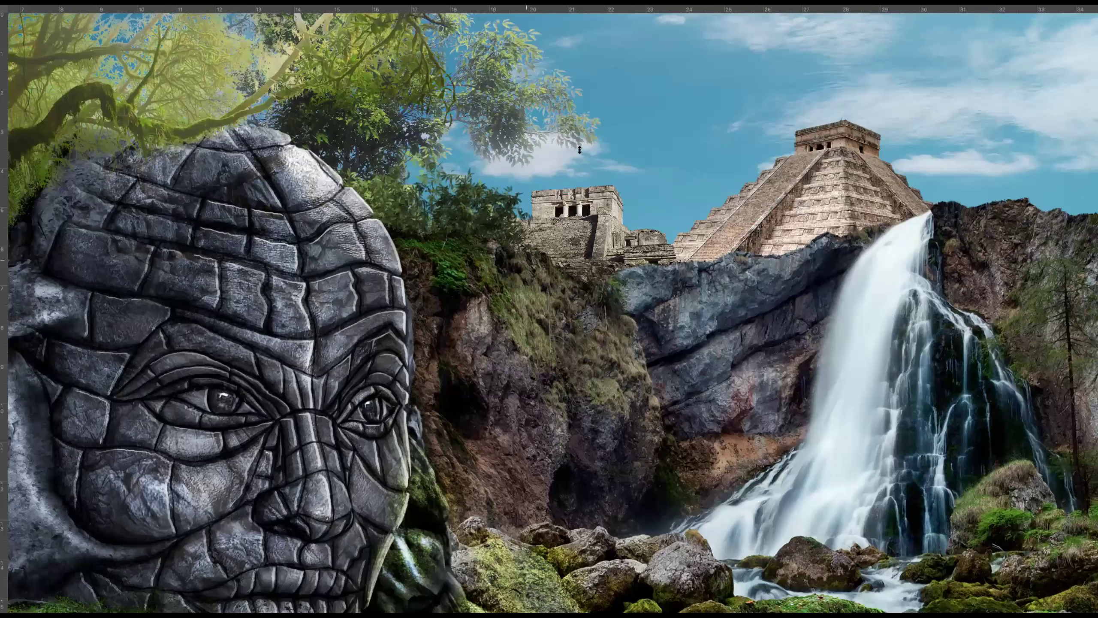
# Duplicate the bush, scale the copy down, flip it horizontally and position it on the cliff edge in front of the ruins
pyautogui.moveTo(551, 167); pyautogui.dragTo(437, 275)
pyautogui.moveTo(383, 313); pyautogui.dragTo(625, 261)
pyautogui.rightClick(625, 261)
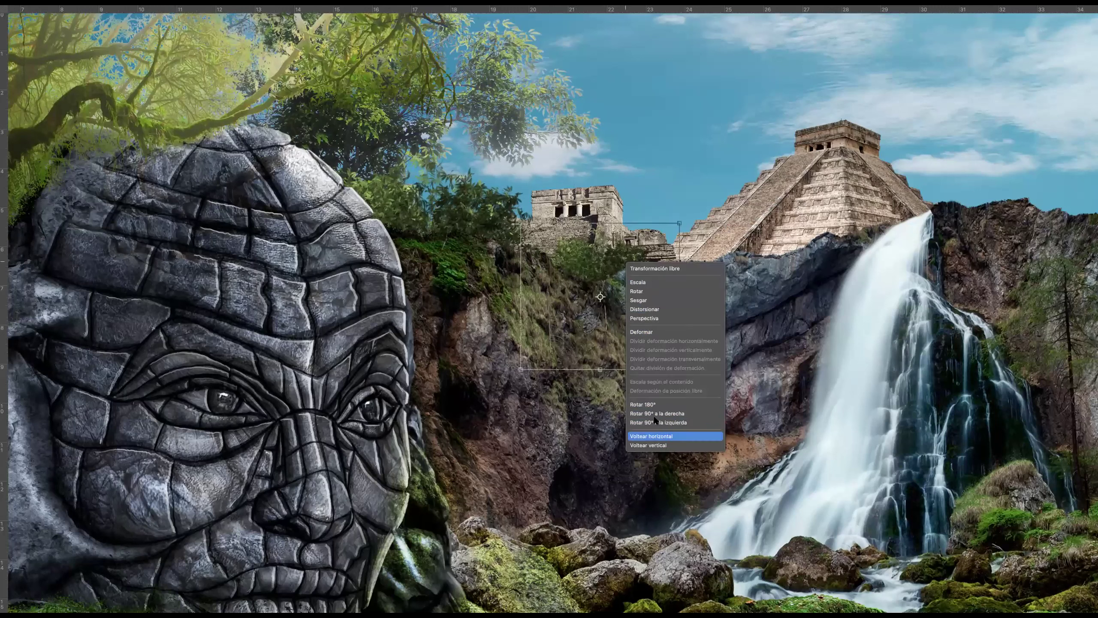
pyautogui.click(651, 436)
pyautogui.moveTo(646, 303); pyautogui.dragTo(603, 297)
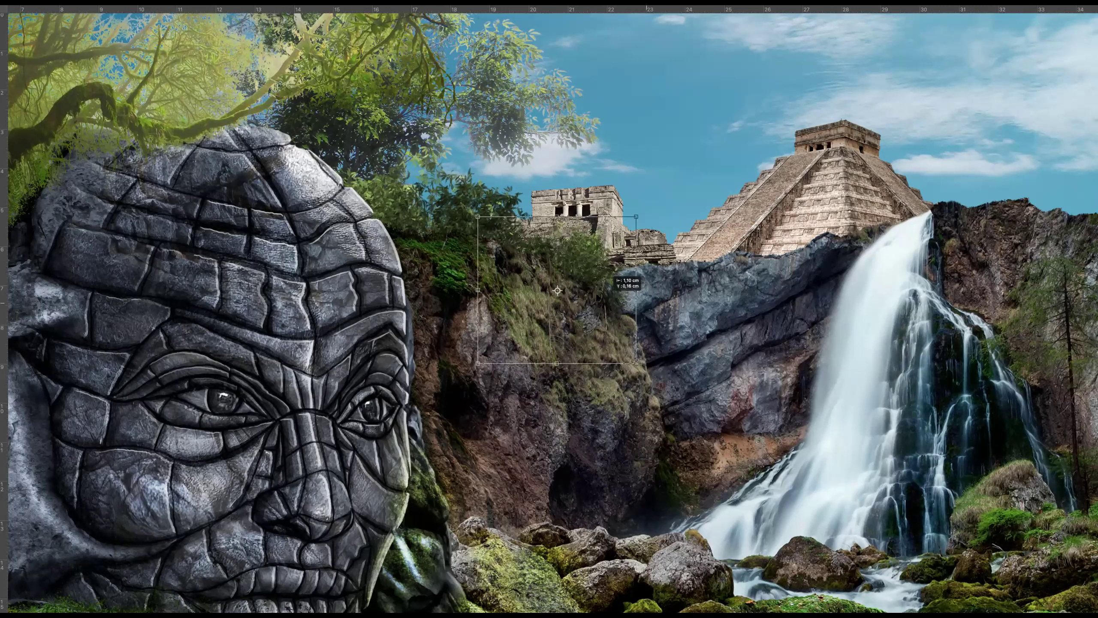
pyautogui.press('Return')
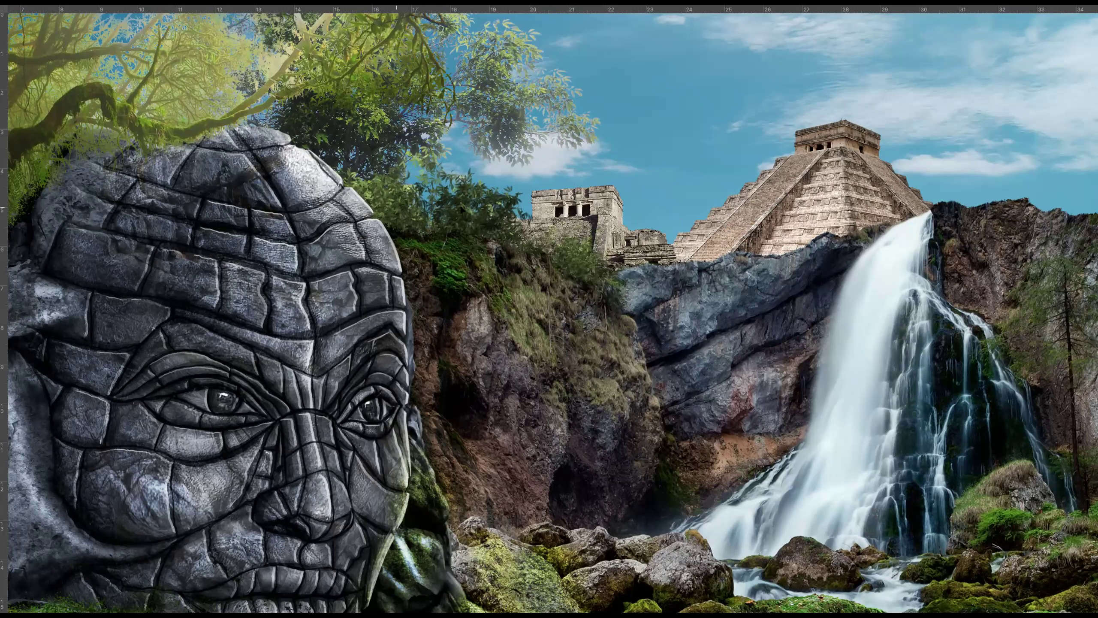
# Flip the larger bush between the head and the ruins horizontally and rotate it clockwise
pyautogui.hotkey('ctrl', 't')
pyautogui.rightClick(482, 194)
pyautogui.click(527, 367)
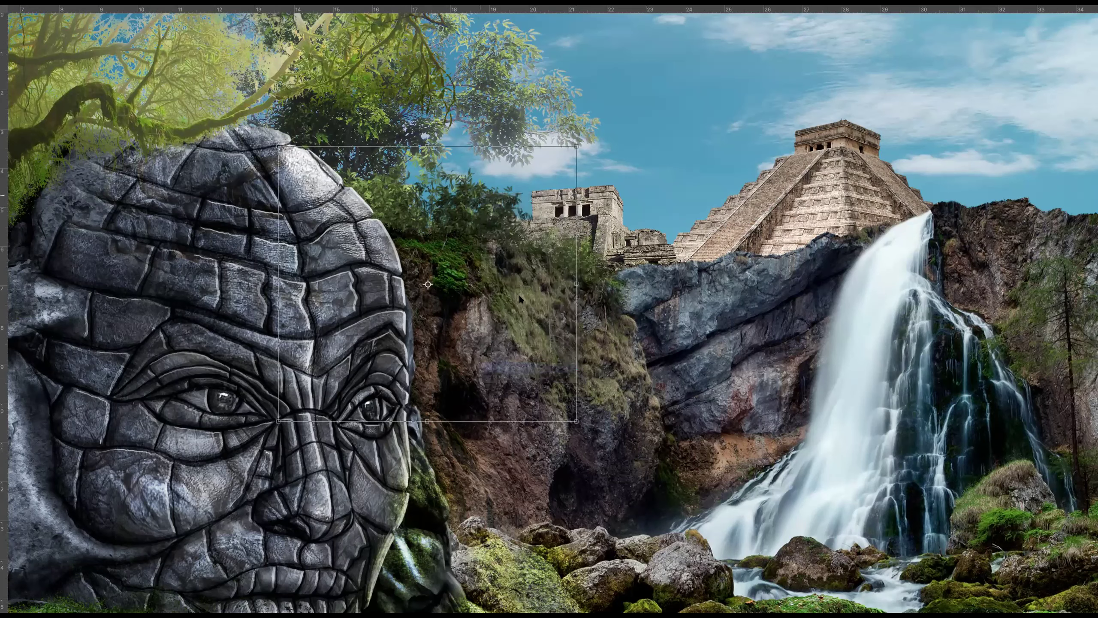
pyautogui.moveTo(639, 199); pyautogui.dragTo(653, 231)
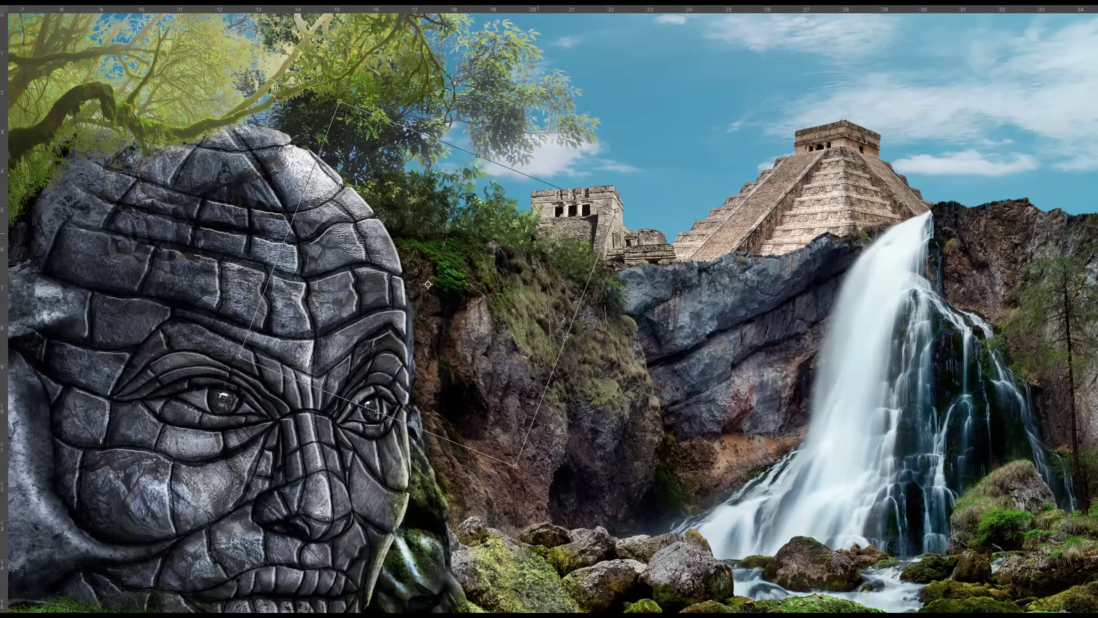
pyautogui.press('Return')
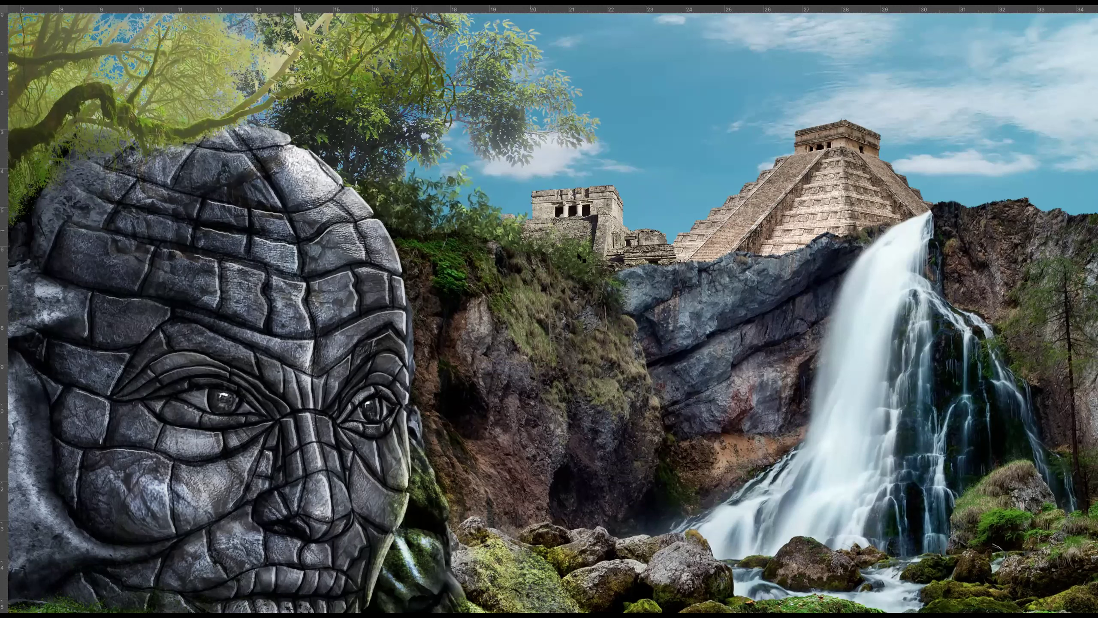
# Scale a copy of the bush down and position it at the top of the waterfall, beside the pyramid
pyautogui.hotkey('ctrl', 't')
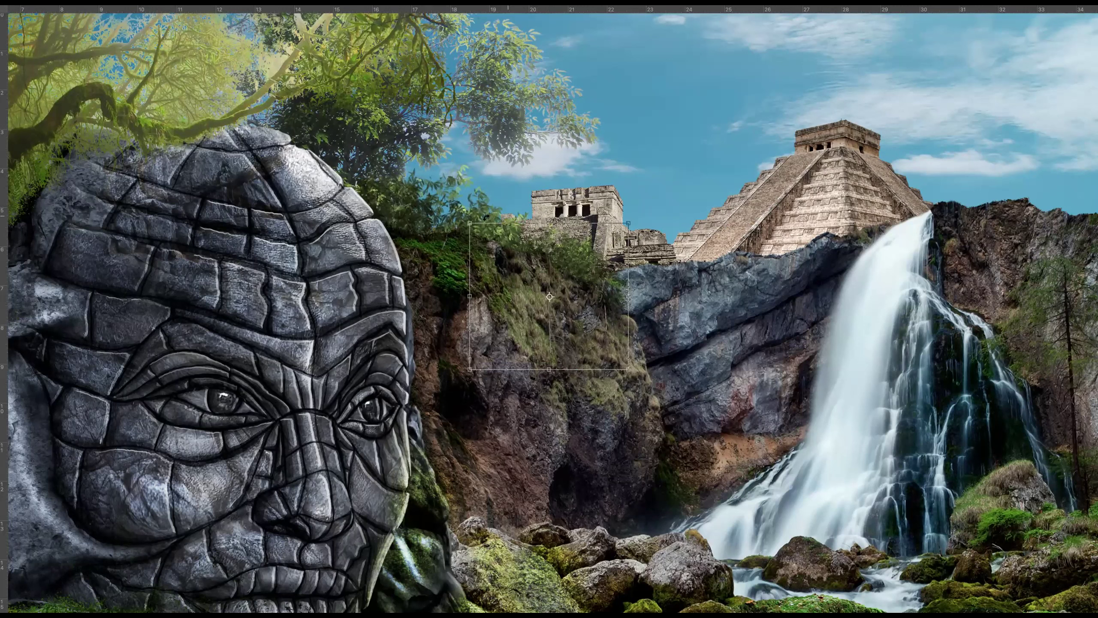
pyautogui.moveTo(470, 223); pyautogui.dragTo(515, 264)
pyautogui.moveTo(597, 311); pyautogui.dragTo(947, 238)
pyautogui.press('Return')
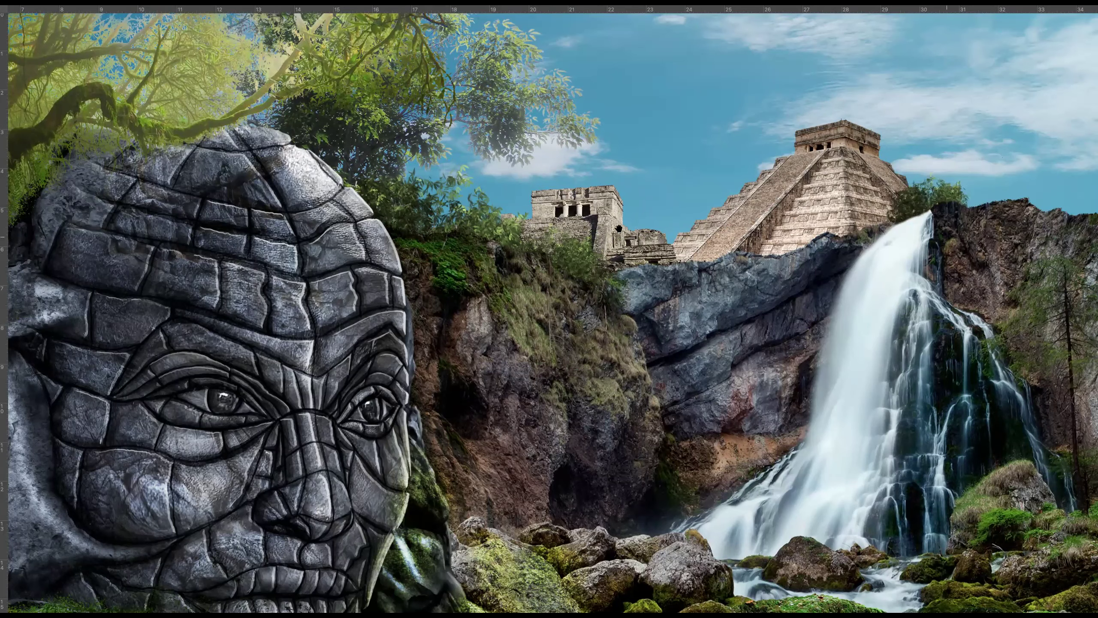
# Render an oak (Roble) with the Tree filter on a new layer, using light direction 180, leaf size 77 and branch height 135
pyautogui.hscroll(5, 618, 229)
pyautogui.hscroll(1, 452, 320)
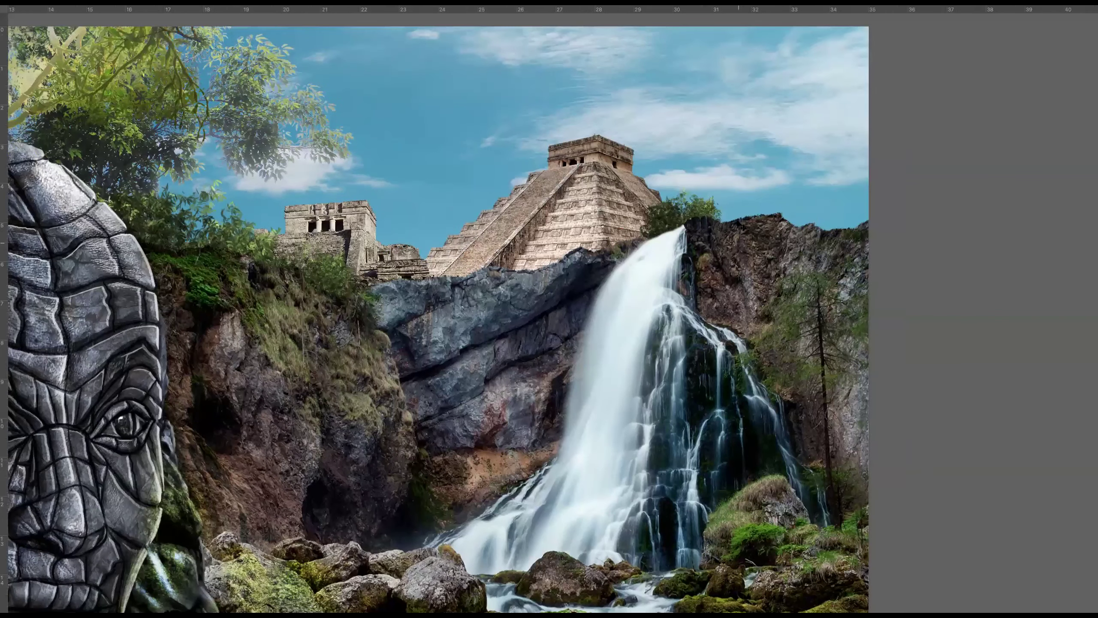
pyautogui.press('Tab')
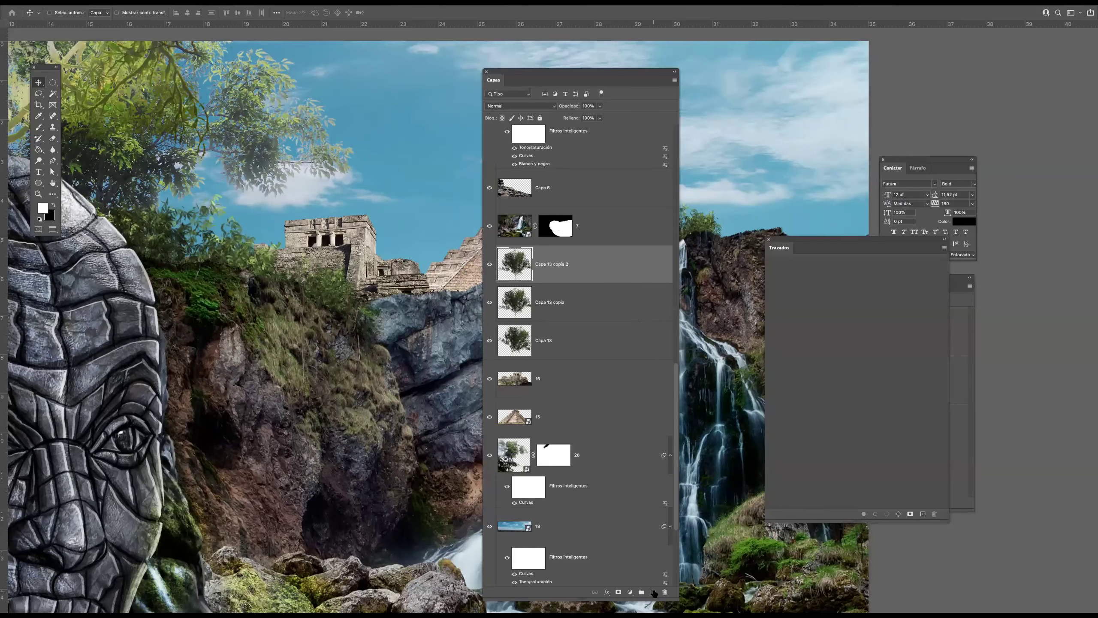
pyautogui.click(237, 2)
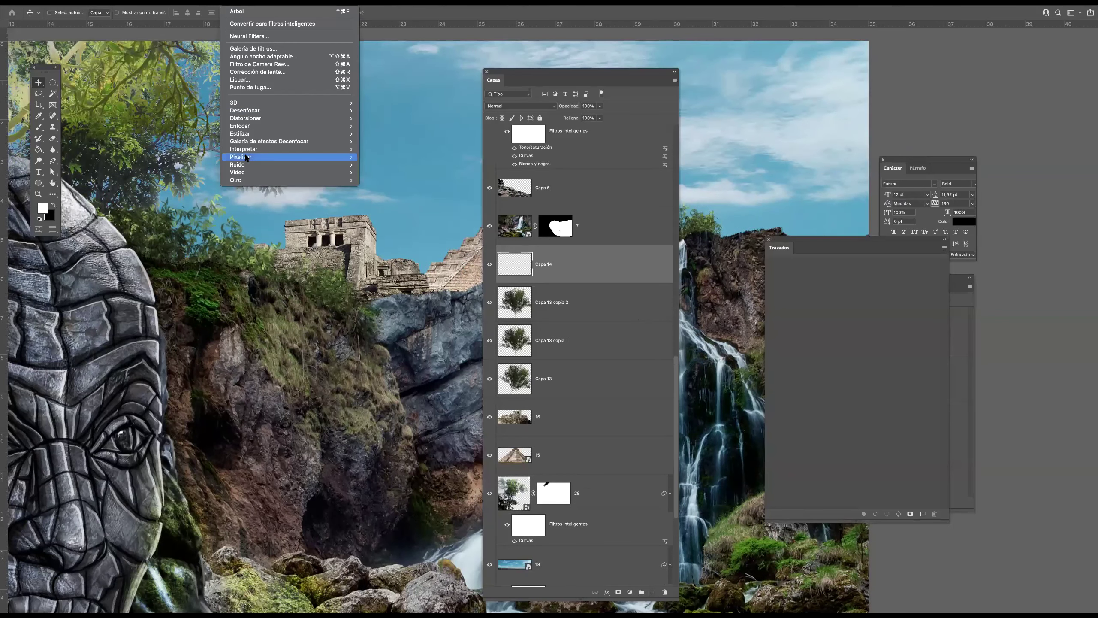
pyautogui.moveTo(244, 150)
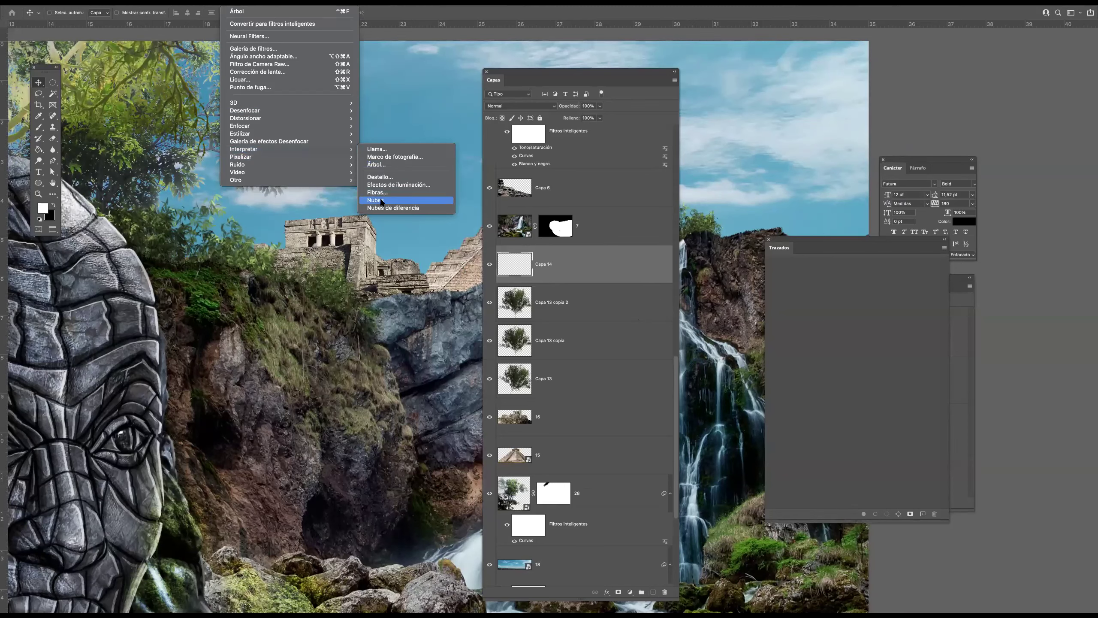
pyautogui.click(376, 168)
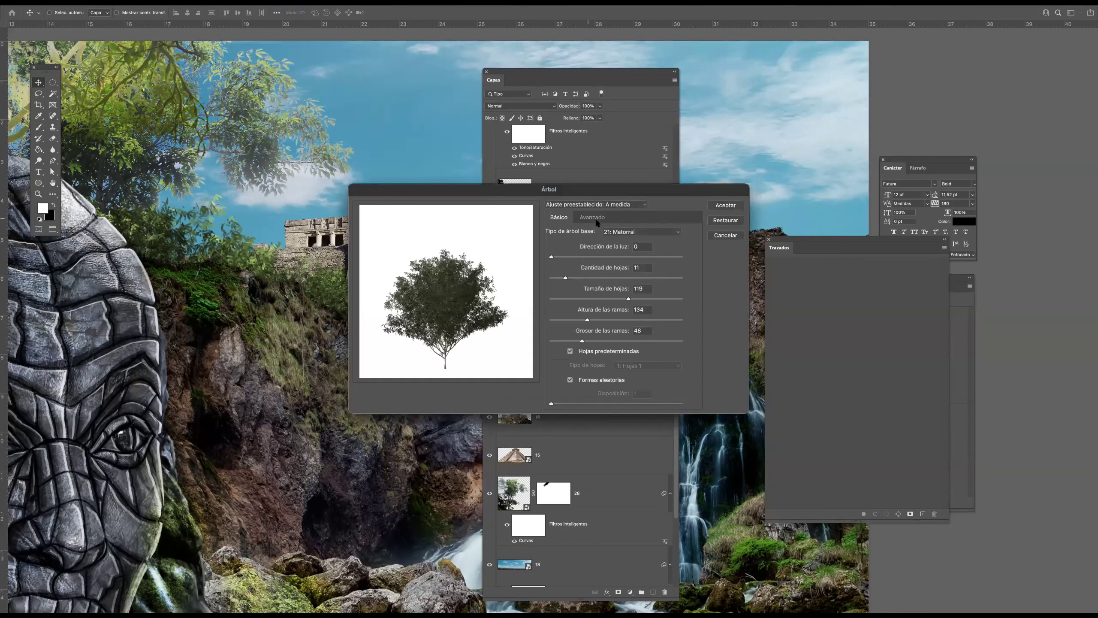
pyautogui.click(638, 205)
pyautogui.click(673, 206)
pyautogui.click(658, 233)
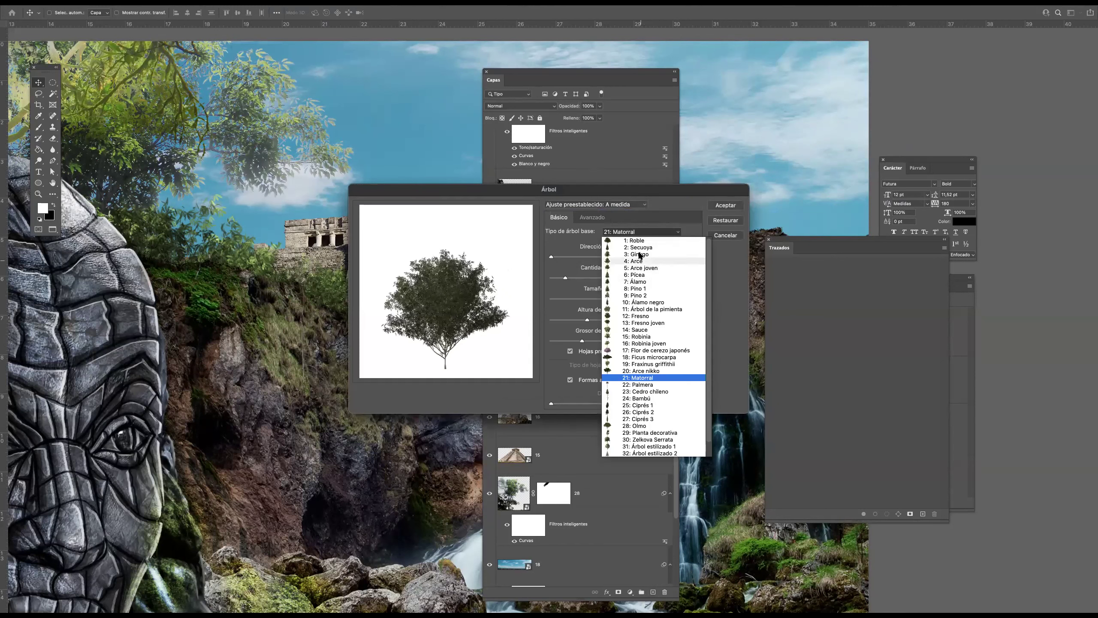
pyautogui.click(634, 242)
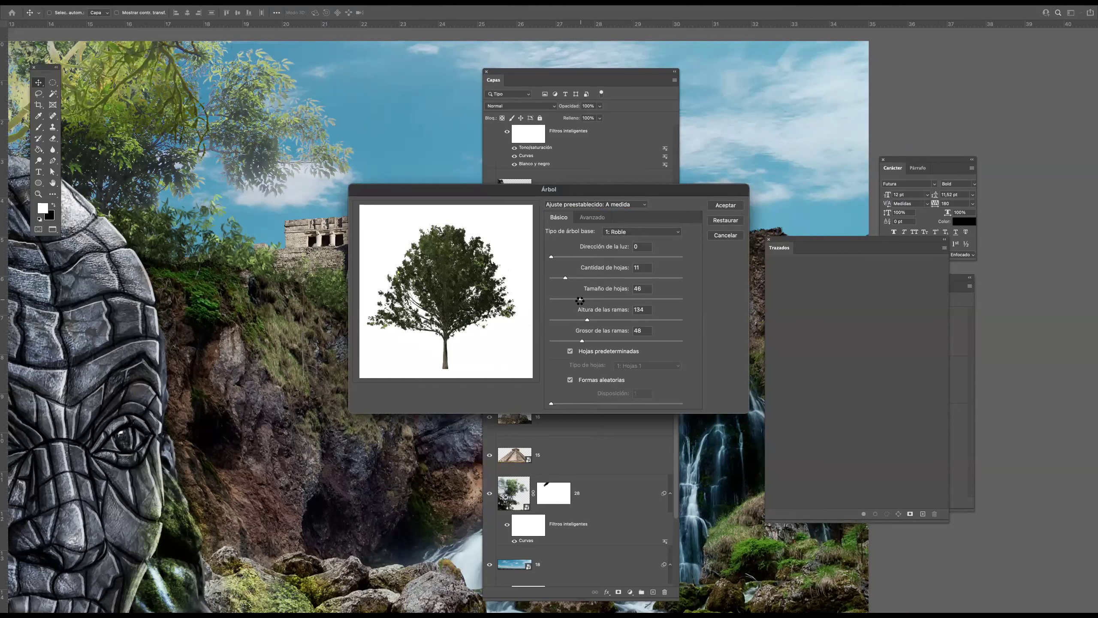
pyautogui.moveTo(595, 300); pyautogui.dragTo(588, 318)
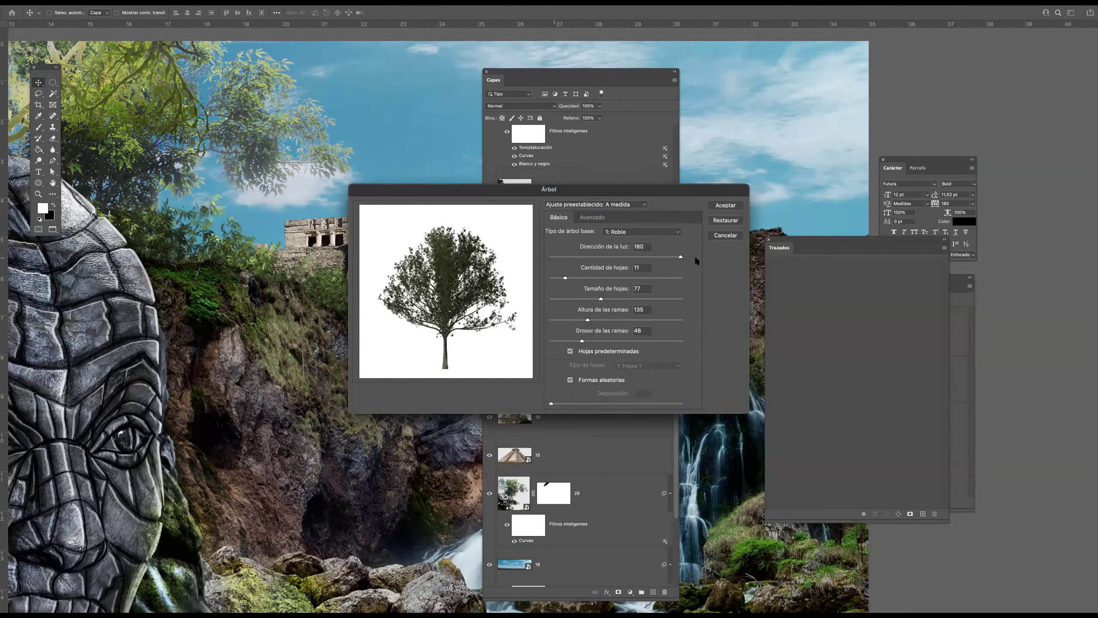
pyautogui.click(722, 205)
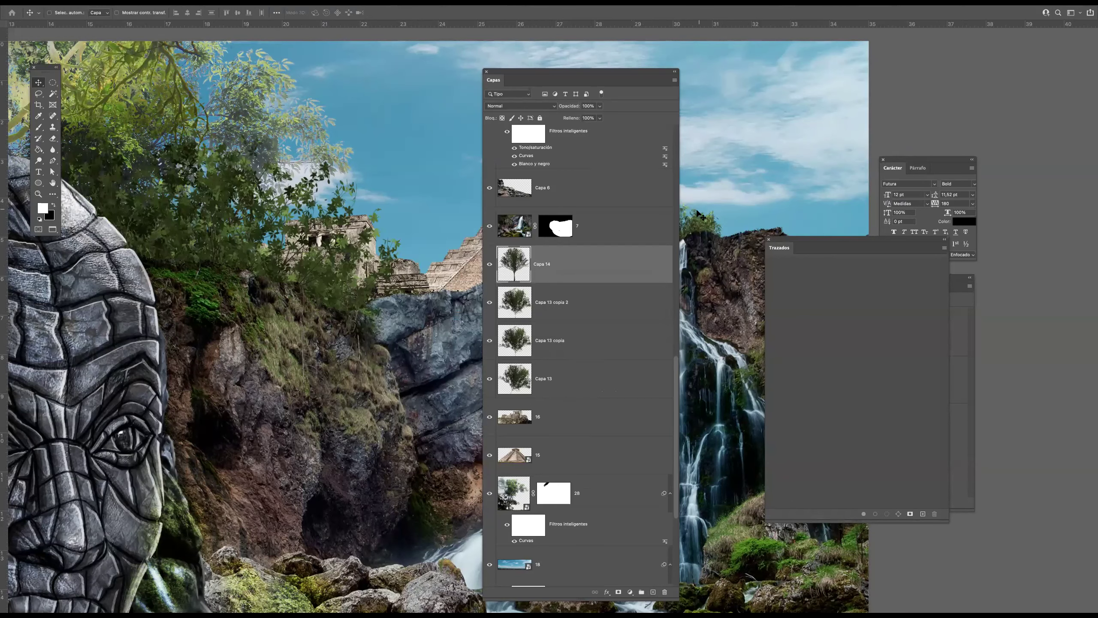
# Scale the oak down to bush size, position it on the cliff at the image's right edge, and brighten it with Curves
pyautogui.press('Tab')
pyautogui.hotkey('ctrl', 't')
pyautogui.moveTo(491, 123); pyautogui.dragTo(518, 262)
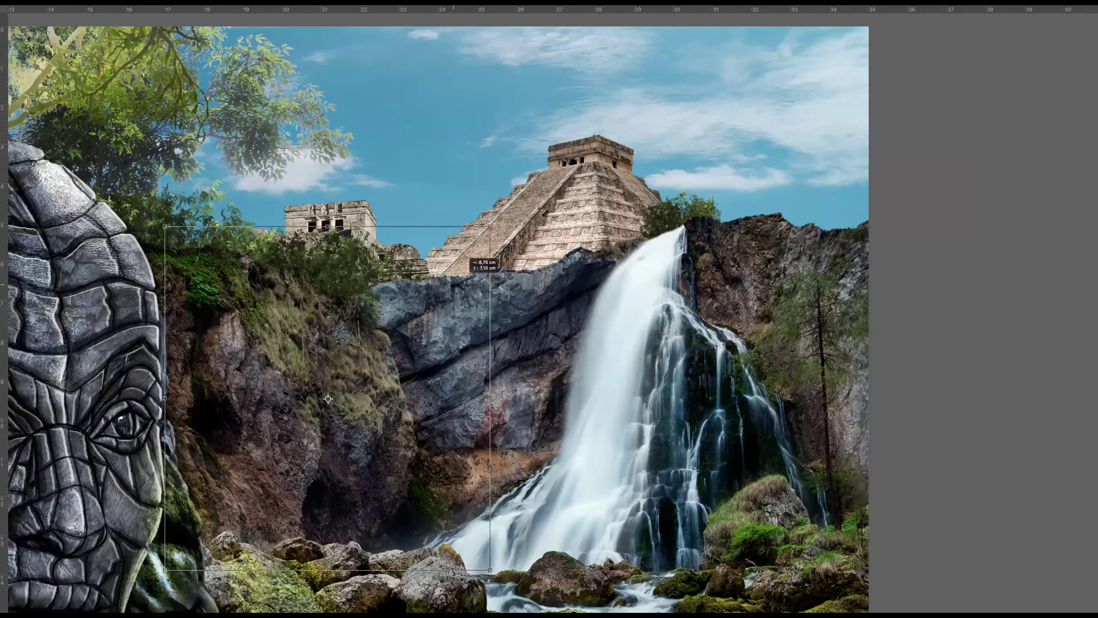
pyautogui.moveTo(453, 284); pyautogui.dragTo(515, 259)
pyautogui.moveTo(551, 202); pyautogui.dragTo(489, 260)
pyautogui.moveTo(669, 240); pyautogui.dragTo(877, 212)
pyautogui.press('Return')
pyautogui.press('super+m')
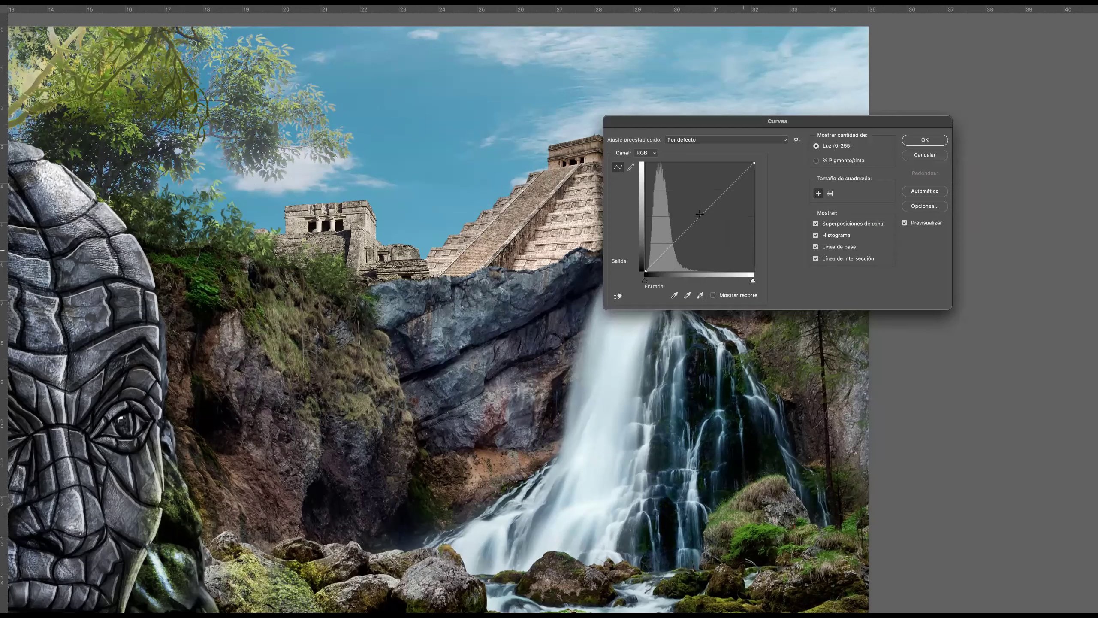
pyautogui.click(917, 140)
# Duplicate the oak bush, scale the copy down and position it on the cliff beside the top of the waterfall
pyautogui.hscroll(3, 714, 219)
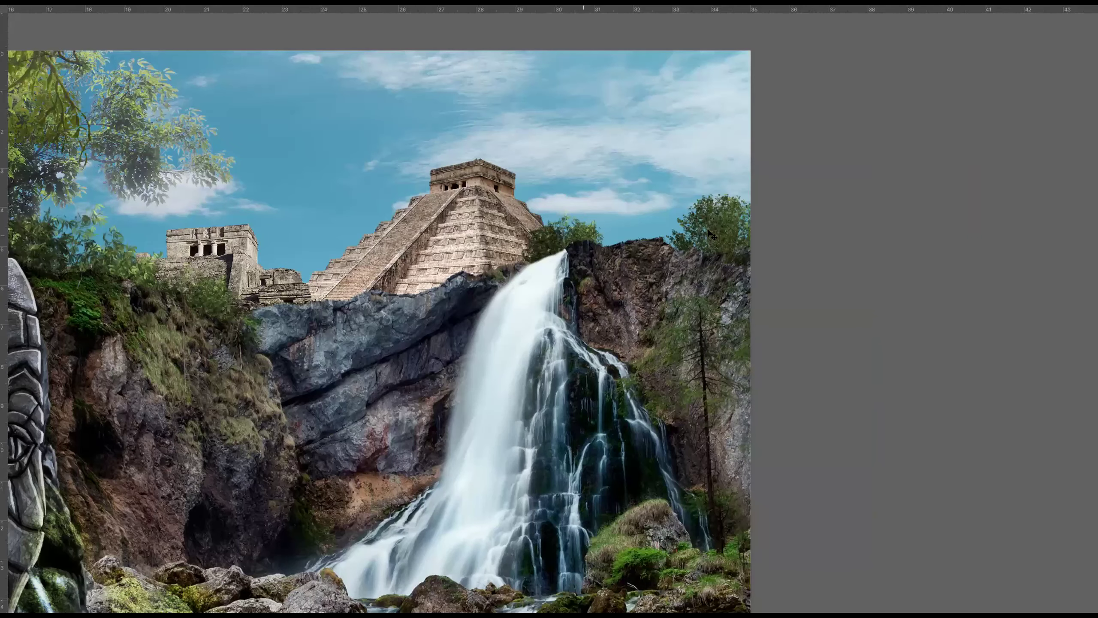
pyautogui.press('super+t')
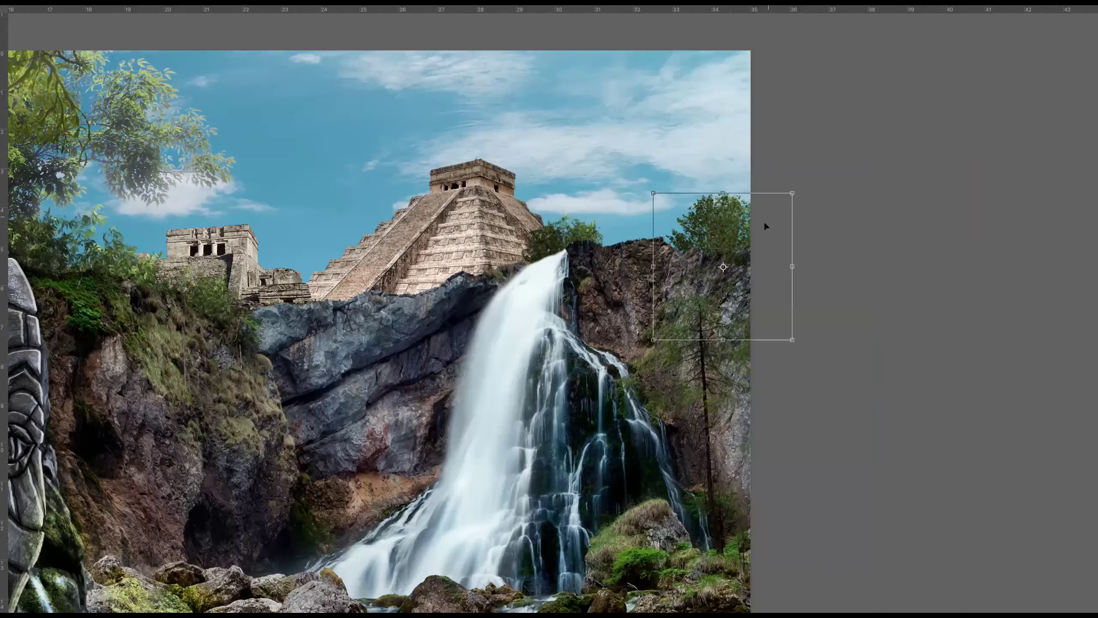
pyautogui.moveTo(668, 222); pyautogui.dragTo(572, 223)
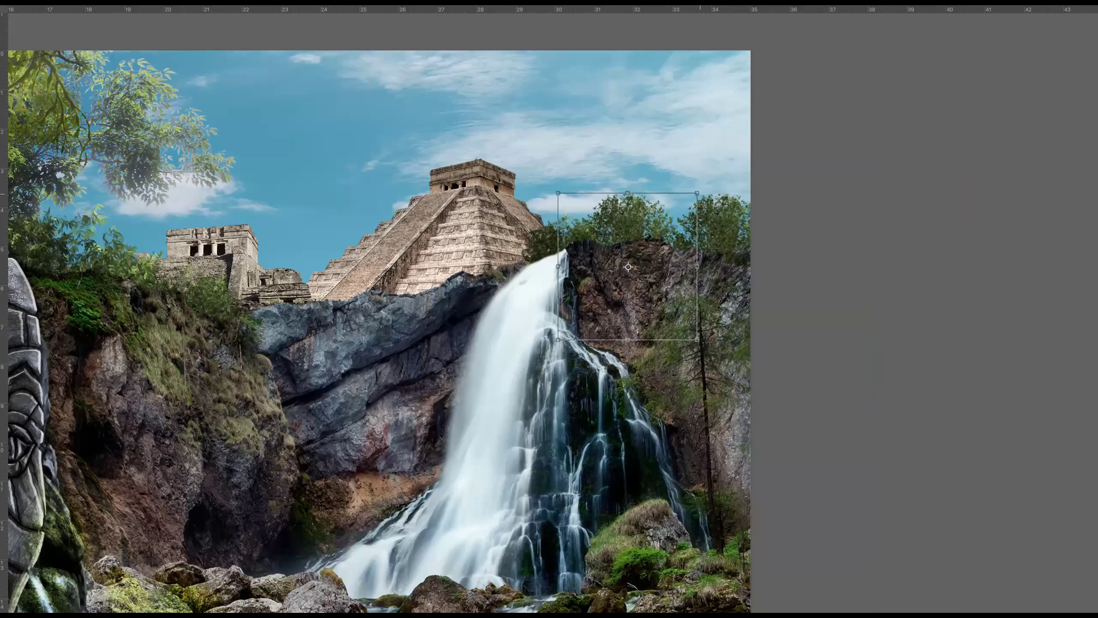
pyautogui.moveTo(700, 194); pyautogui.dragTo(651, 247)
pyautogui.moveTo(632, 290); pyautogui.dragTo(652, 242)
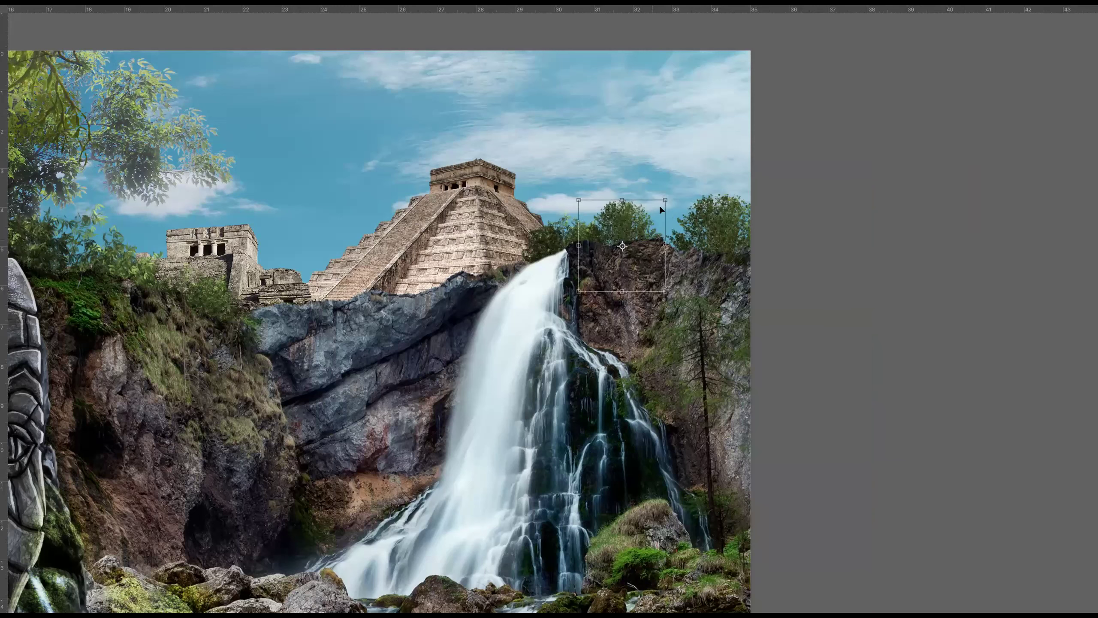
pyautogui.moveTo(658, 204); pyautogui.dragTo(632, 251)
pyautogui.press('Return')
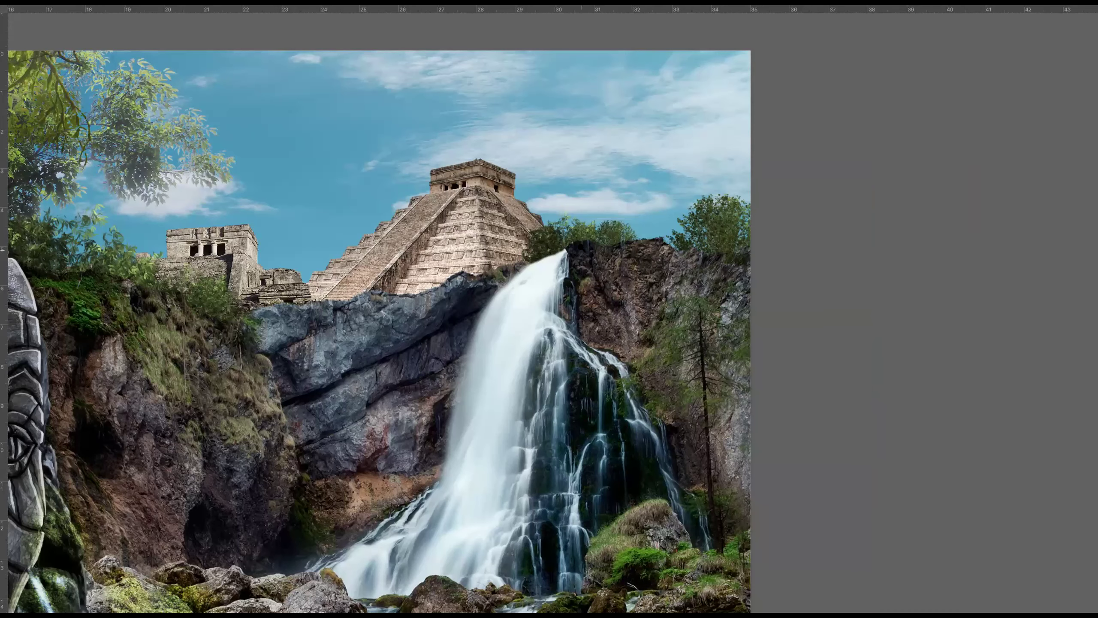
pyautogui.scroll(-1, 580, 250)
pyautogui.hotkey('ctrl', '0')
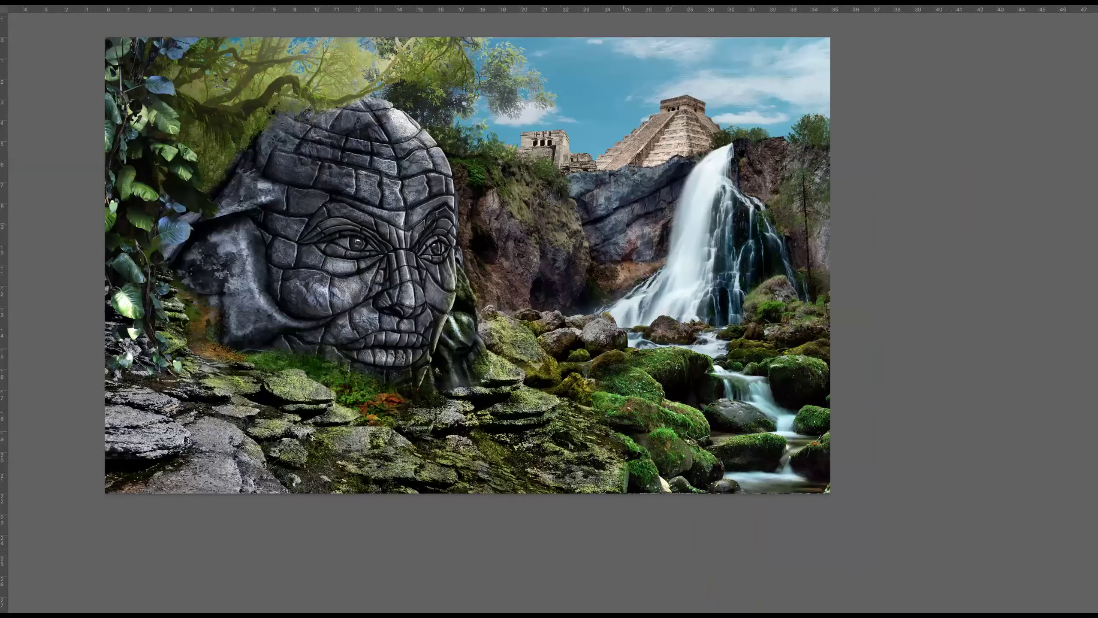
pyautogui.moveTo(666, 141); pyautogui.dragTo(621, 198)
pyautogui.keyDown('alt'); pyautogui.click(573, 224); pyautogui.keyUp('alt')
pyautogui.scroll(-1, 574, 224)
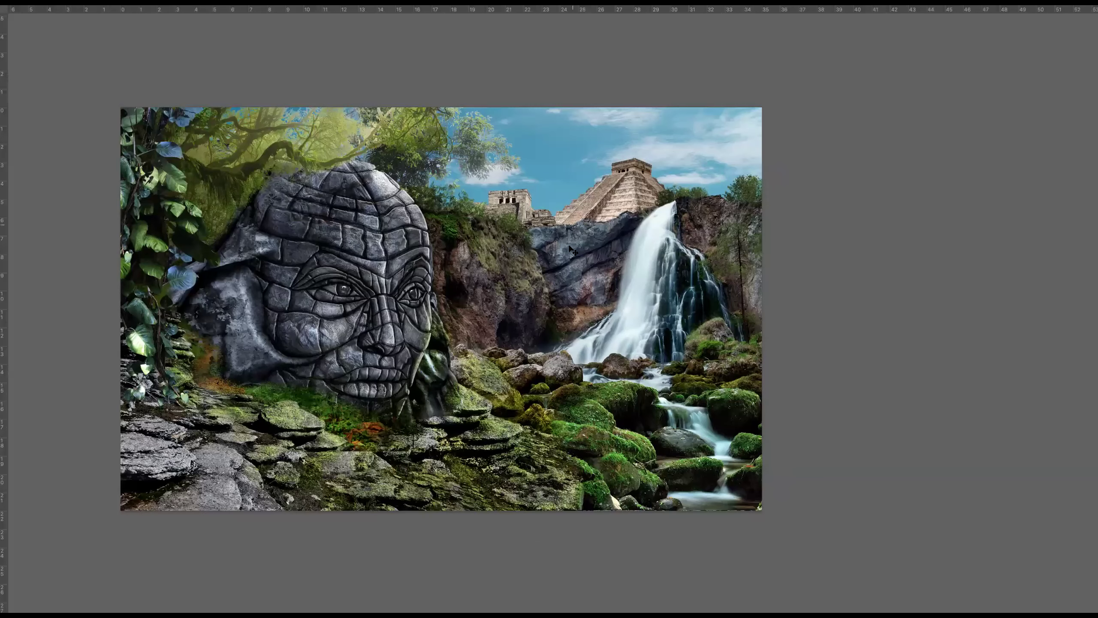
pyautogui.hotkey('ctrl', '+')
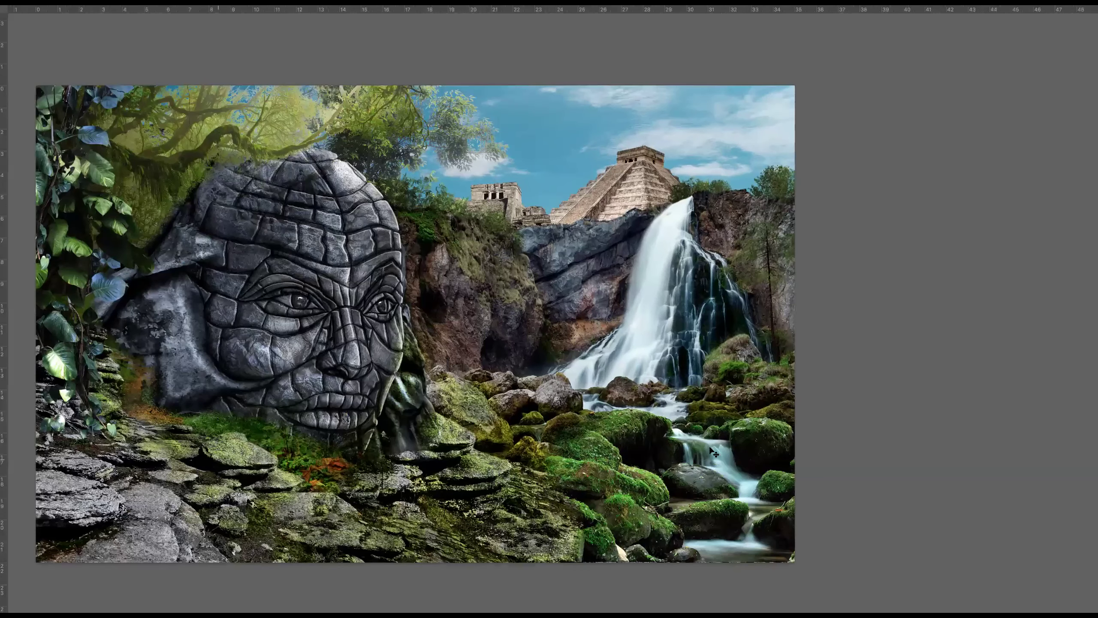
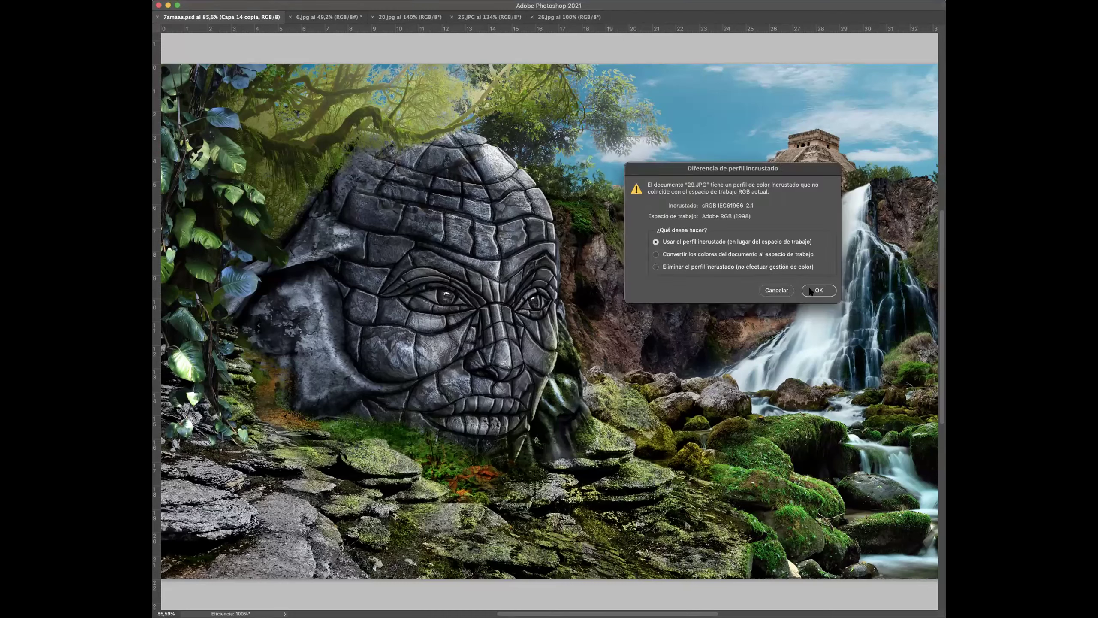
# Open 29.JPG with its embedded color profile and feather the selection of the large leaves by 1 pixel
pyautogui.press('Return')
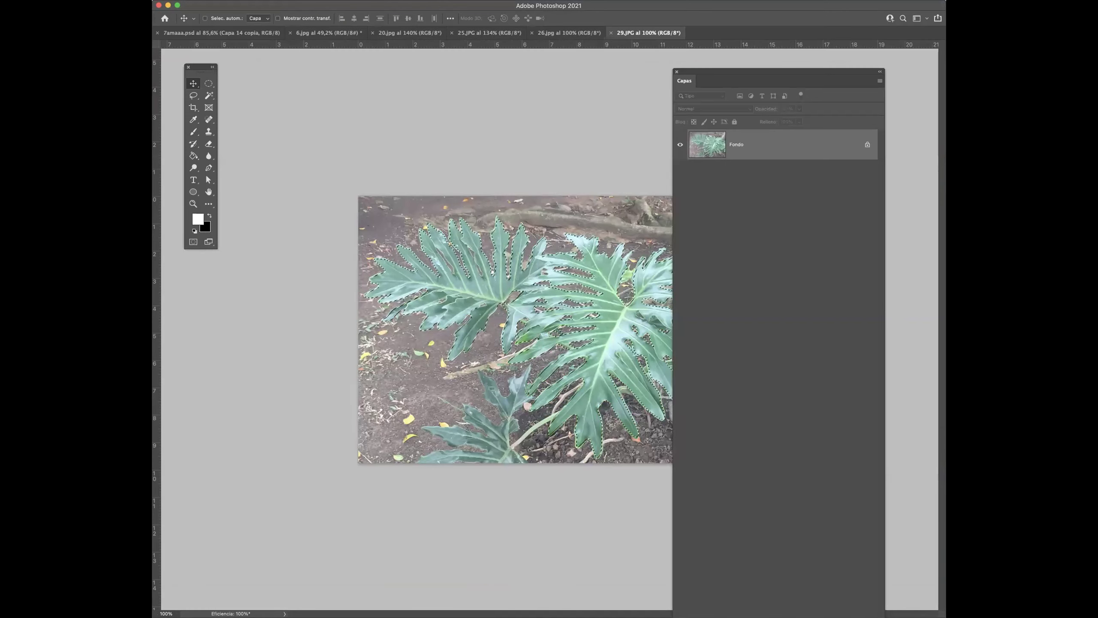
pyautogui.click(372, 0)
pyautogui.moveTo(386, 130)
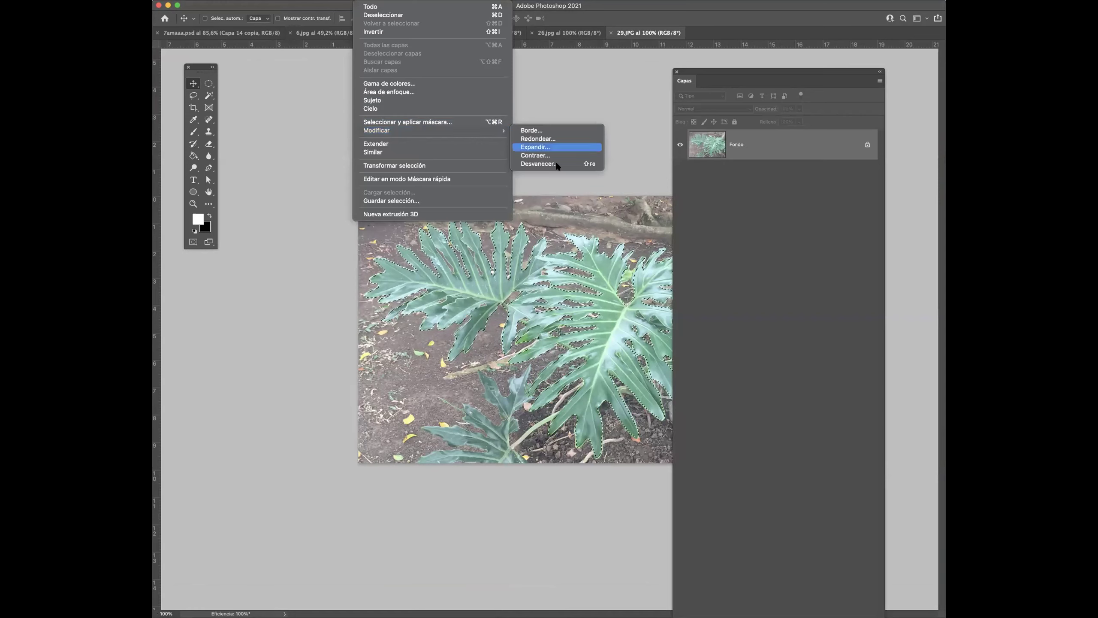
pyautogui.click(544, 164)
pyautogui.click(716, 403)
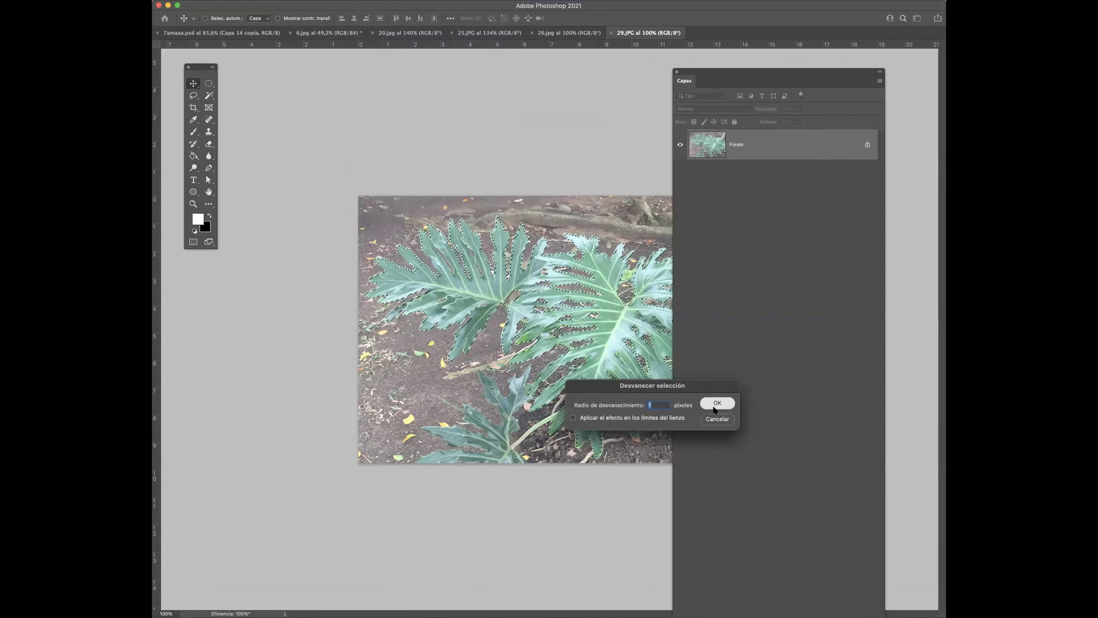
# Paste the selected leaves into 7amaaa.psd as a new layer and move them over the rocks in the image's lower-left foreground
pyautogui.click(243, 34)
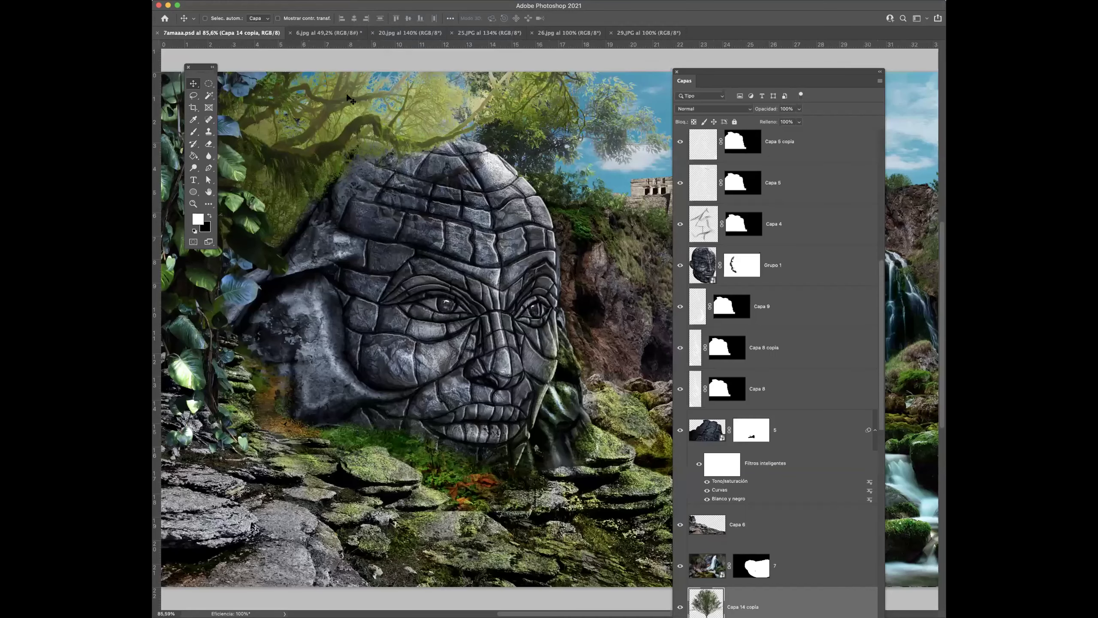
pyautogui.press('Tab')
pyautogui.press('Tab')
pyautogui.click(808, 154)
pyautogui.moveTo(880, 276); pyautogui.dragTo(881, 121)
pyautogui.click(803, 159)
pyautogui.press('Tab')
pyautogui.press('alt+shift+super+e')
pyautogui.press('super+v')
pyautogui.press('f')
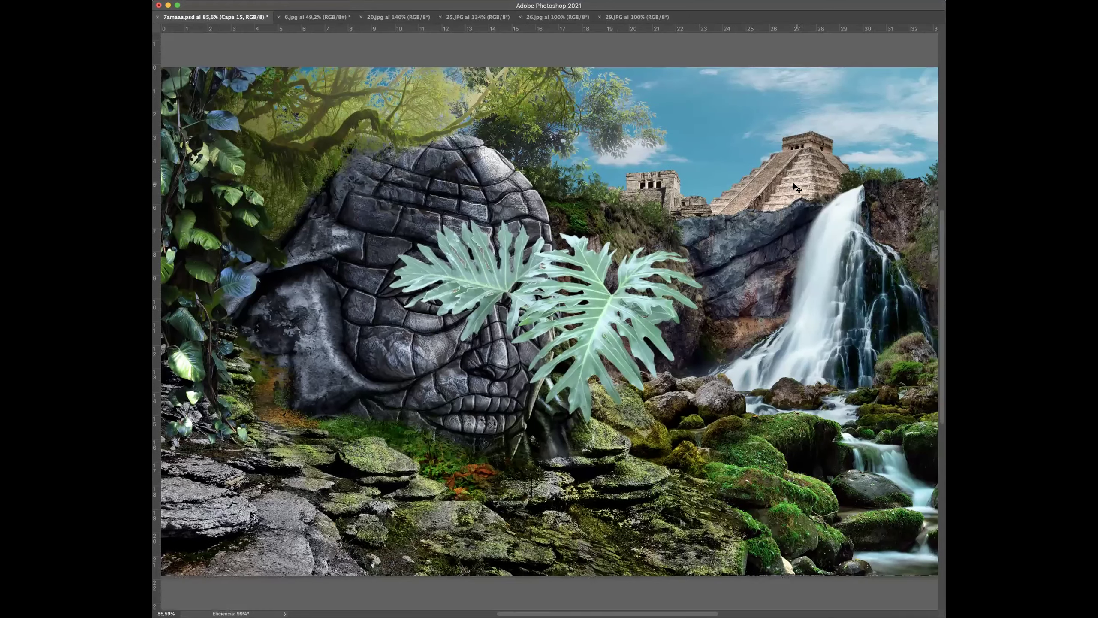
pyautogui.moveTo(606, 274); pyautogui.dragTo(307, 397)
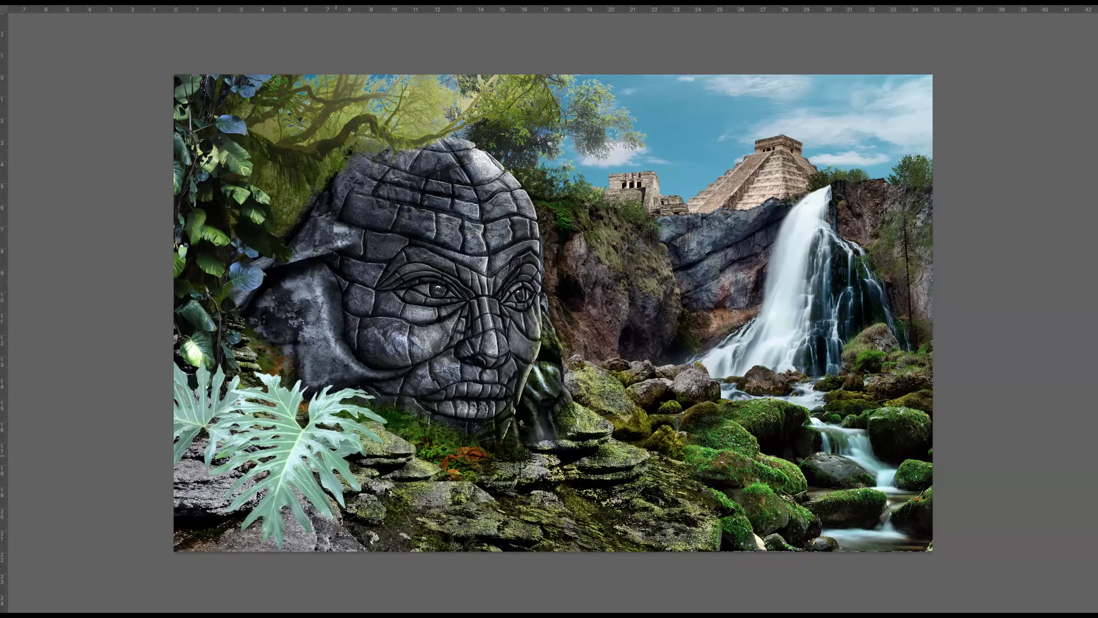
# Darken the pasted leaves and raise their contrast with Curves, including points at input 87, output 24 and input 175, output 89
pyautogui.hotkey('ctrl', 'm')
pyautogui.moveTo(679, 238); pyautogui.dragTo(686, 266)
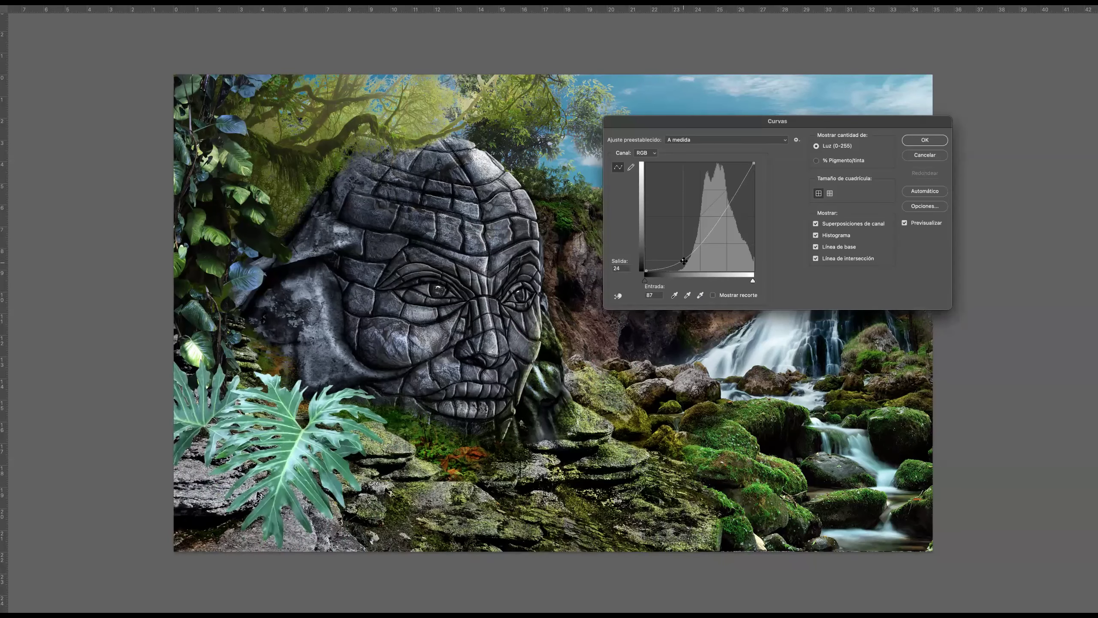
pyautogui.click(719, 231)
pyautogui.click(741, 195)
pyautogui.moveTo(740, 193); pyautogui.dragTo(739, 192)
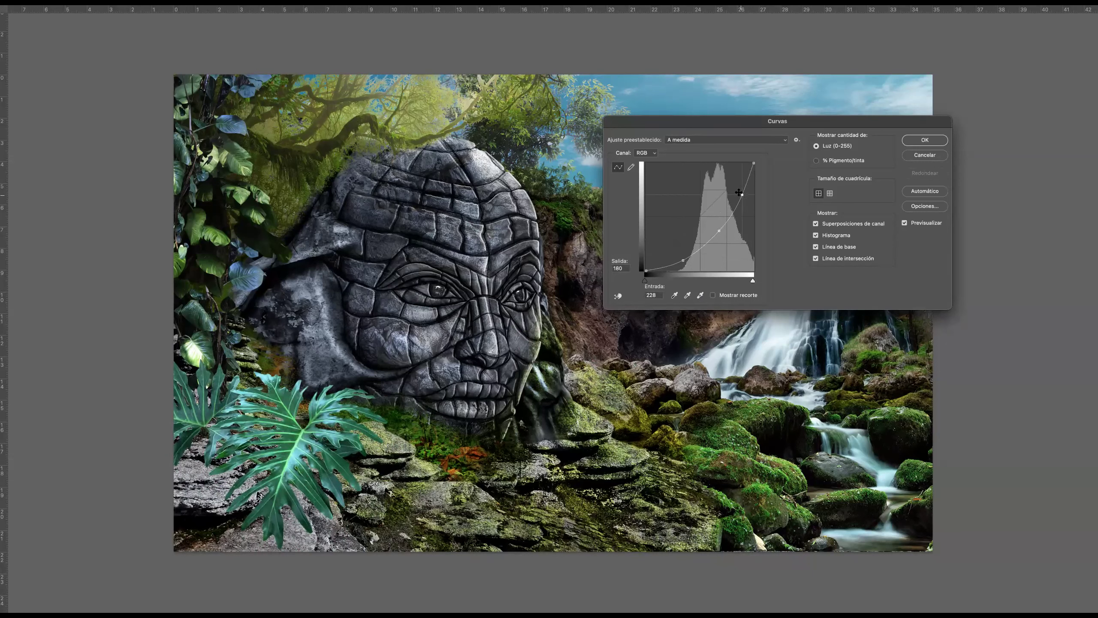
pyautogui.moveTo(721, 232); pyautogui.dragTo(721, 231)
pyautogui.click(917, 140)
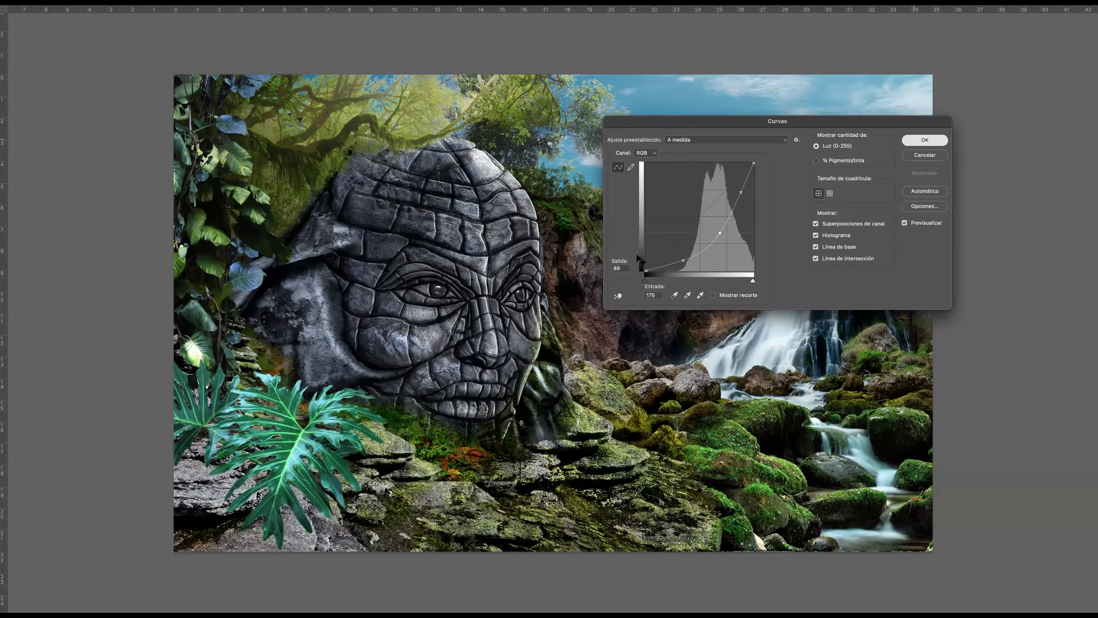
# Move the leaves up towards the head and scale them down slightly
pyautogui.moveTo(310, 460); pyautogui.dragTo(320, 434)
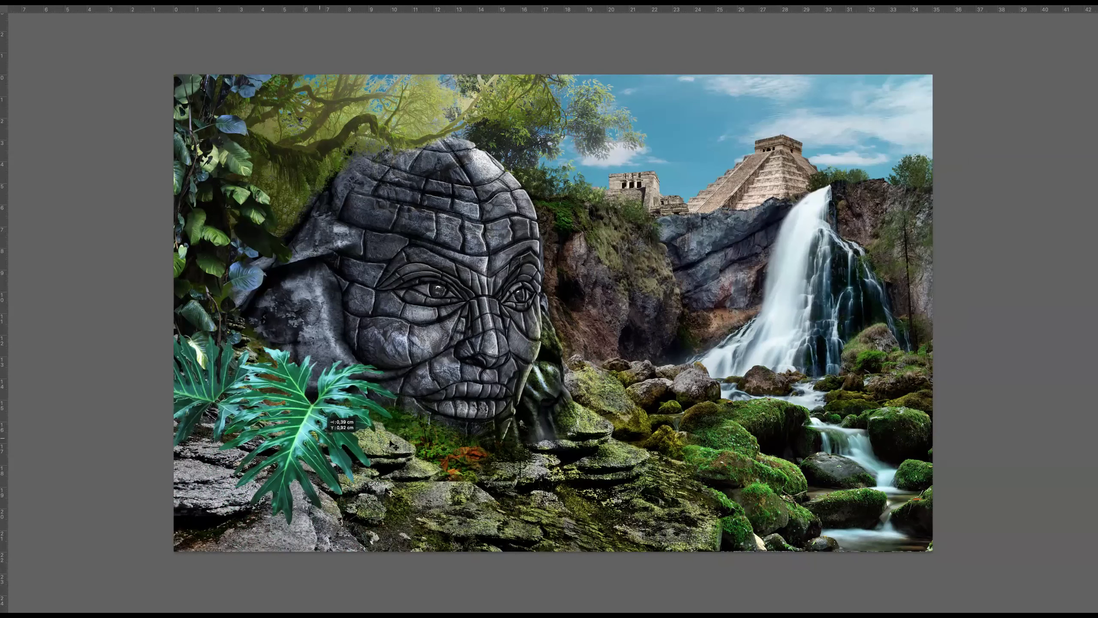
pyautogui.hotkey('ctrl', 't')
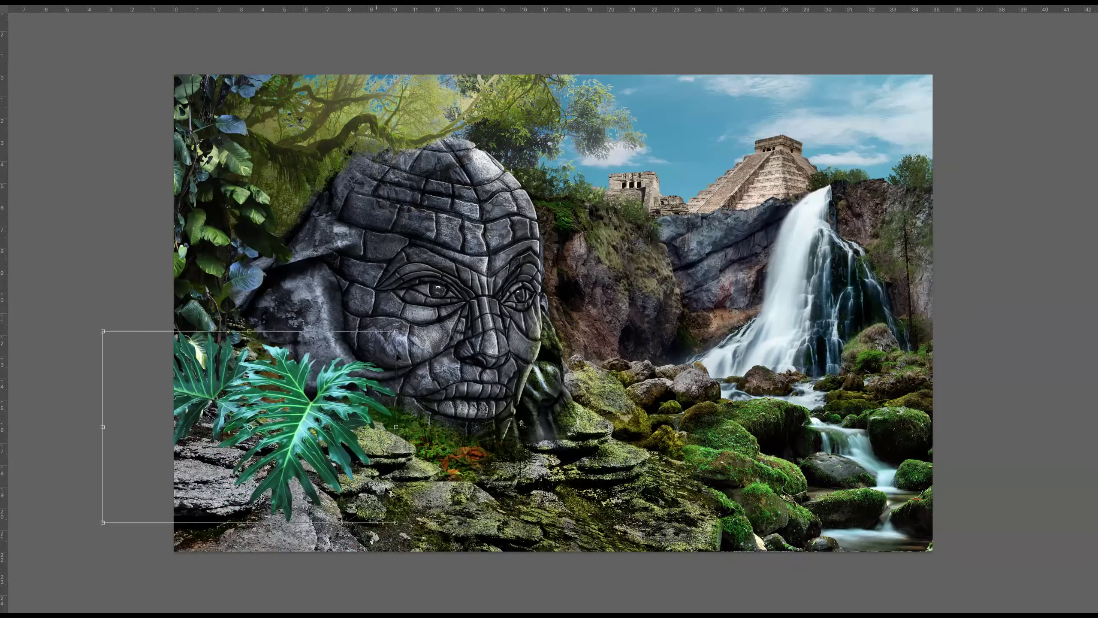
pyautogui.moveTo(396, 331); pyautogui.dragTo(366, 354)
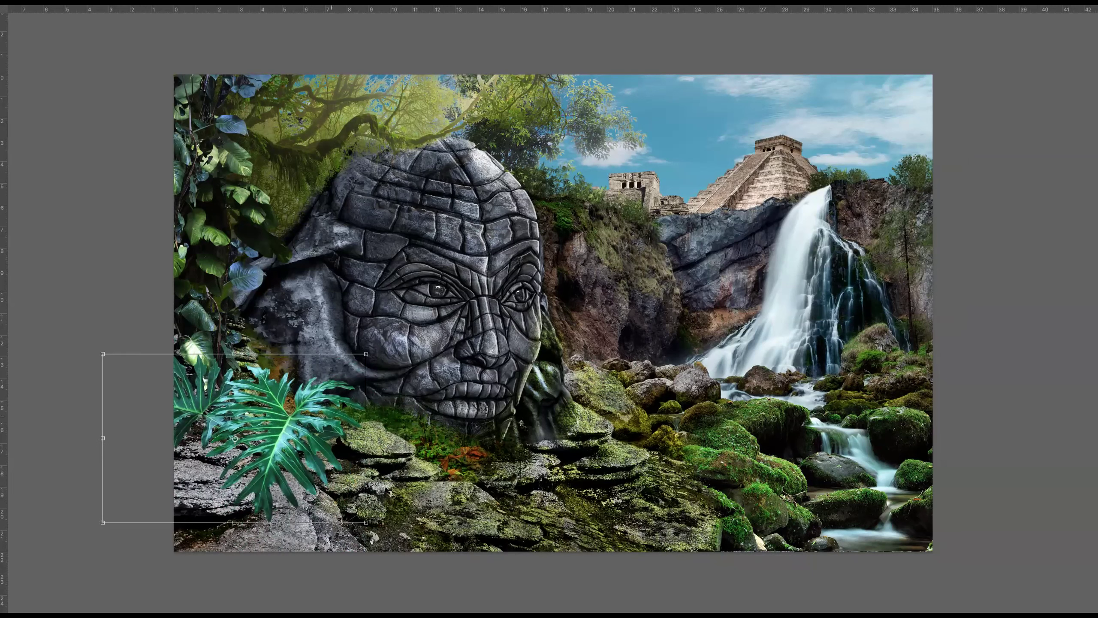
pyautogui.press('Escape')
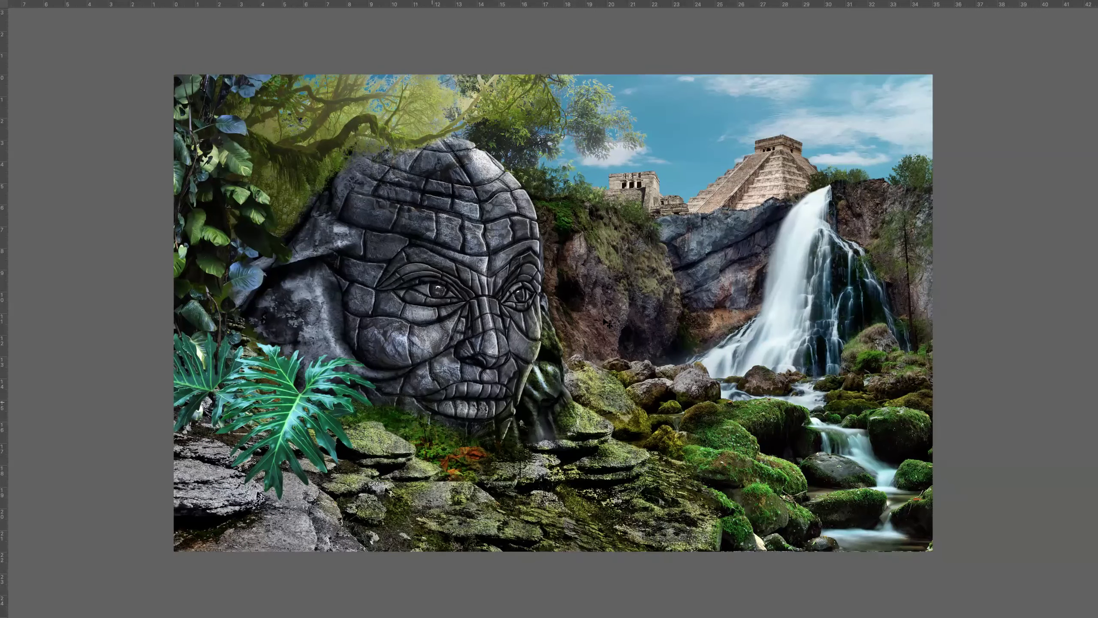
# Close the source images 29.JPG, 26.jpg, 25.JPG, 20.jpg and 6.jpg, discarding the changes to 6.jpg
pyautogui.press('f')
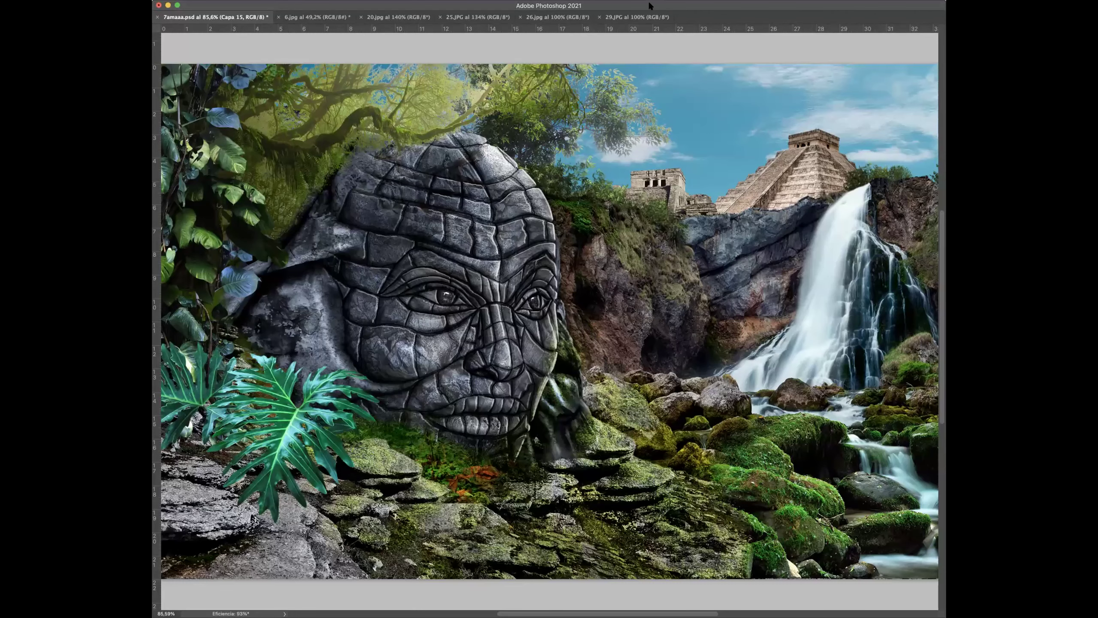
pyautogui.click(543, 18)
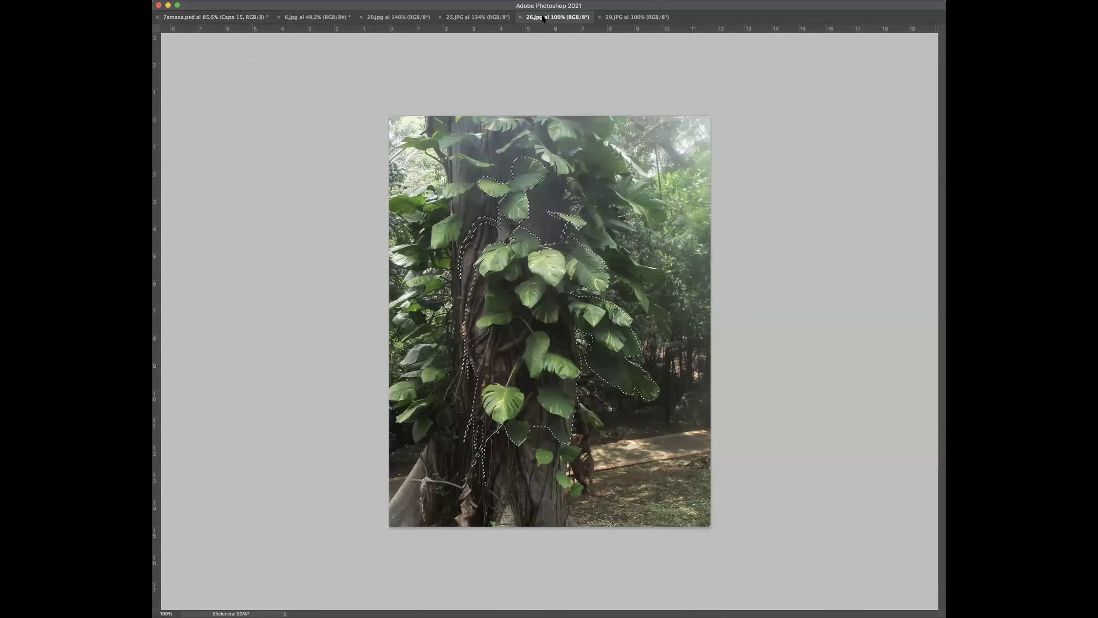
pyautogui.click(610, 16)
pyautogui.press('super+w')
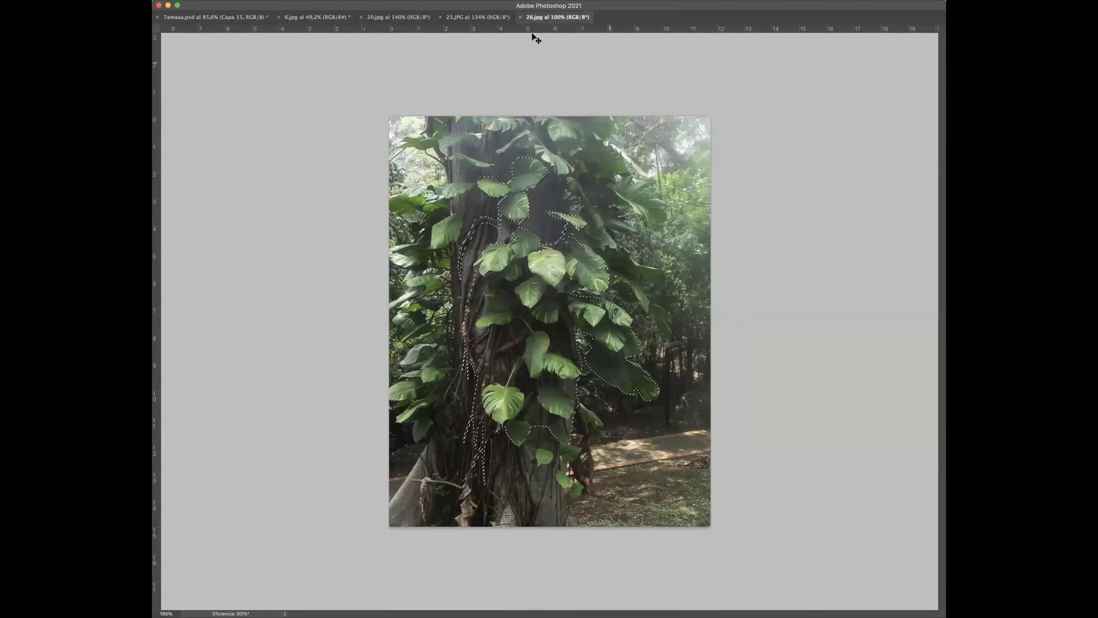
pyautogui.press('super+w')
pyautogui.click(484, 18)
pyautogui.press('super+w')
pyautogui.click(413, 18)
pyautogui.press('super+w')
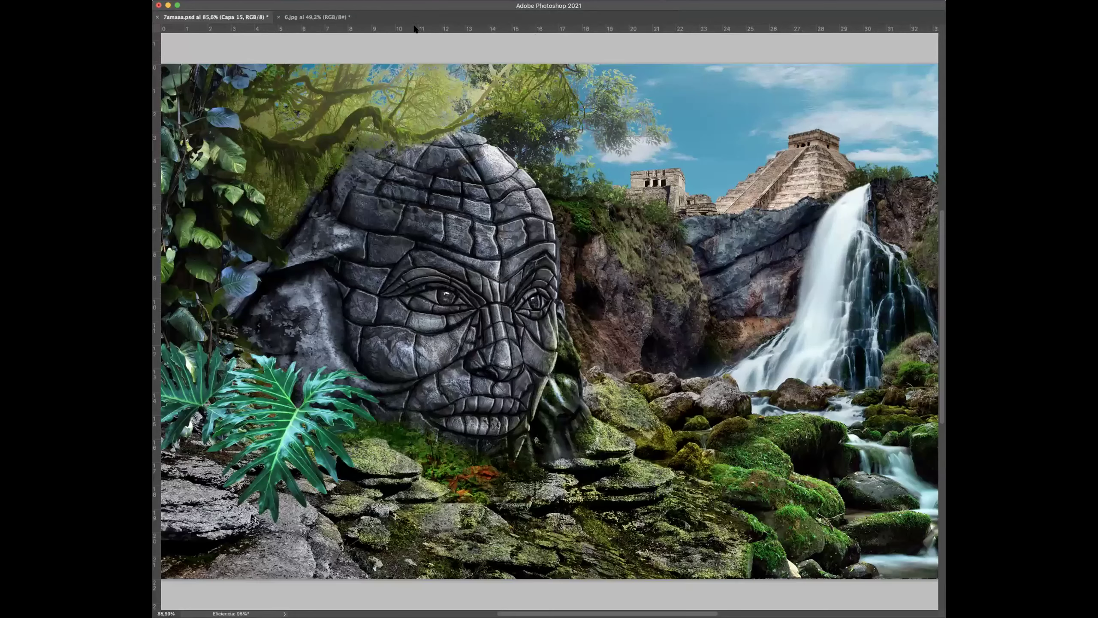
pyautogui.click(327, 18)
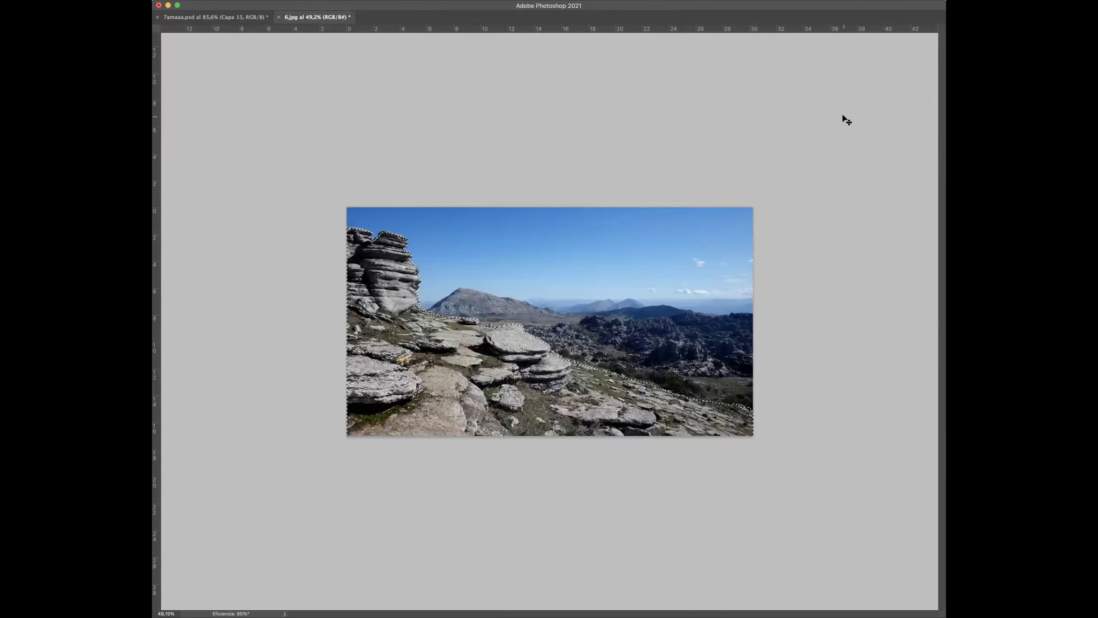
pyautogui.press('super+w')
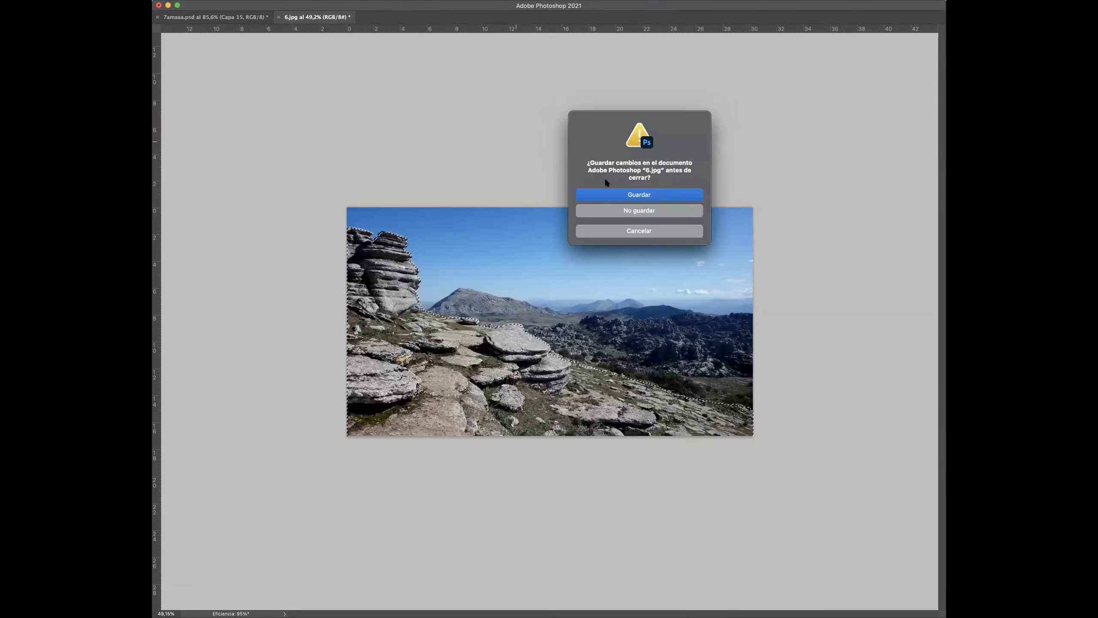
pyautogui.click(616, 210)
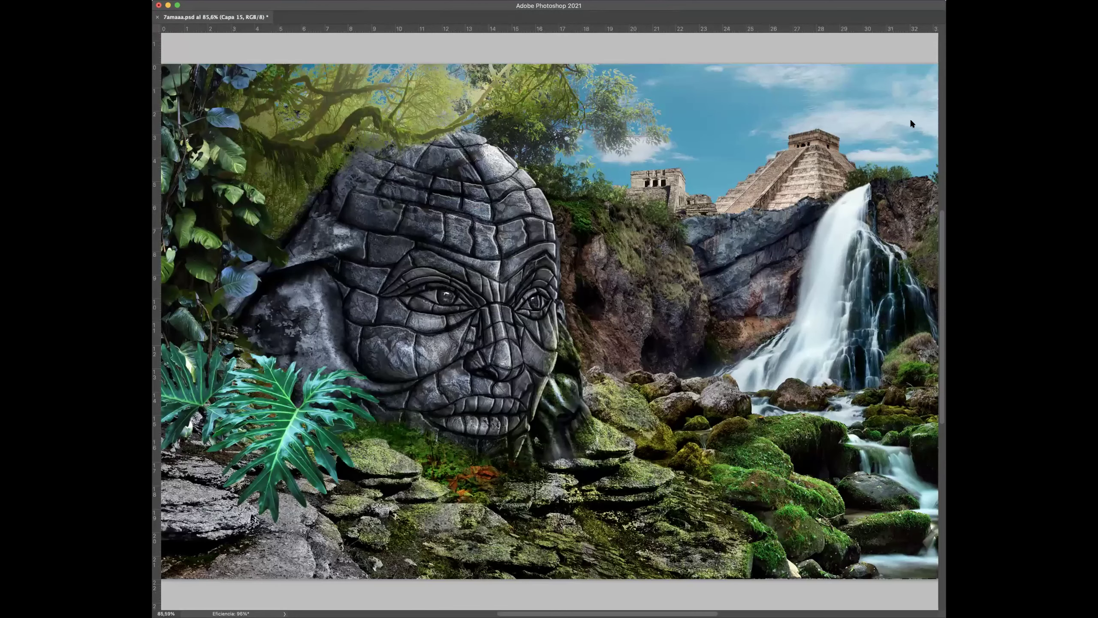
# Open 30.JPG, load its saved path Trazado 1 as a selection of the large leaves, and feather the selection
pyautogui.press('super+o')
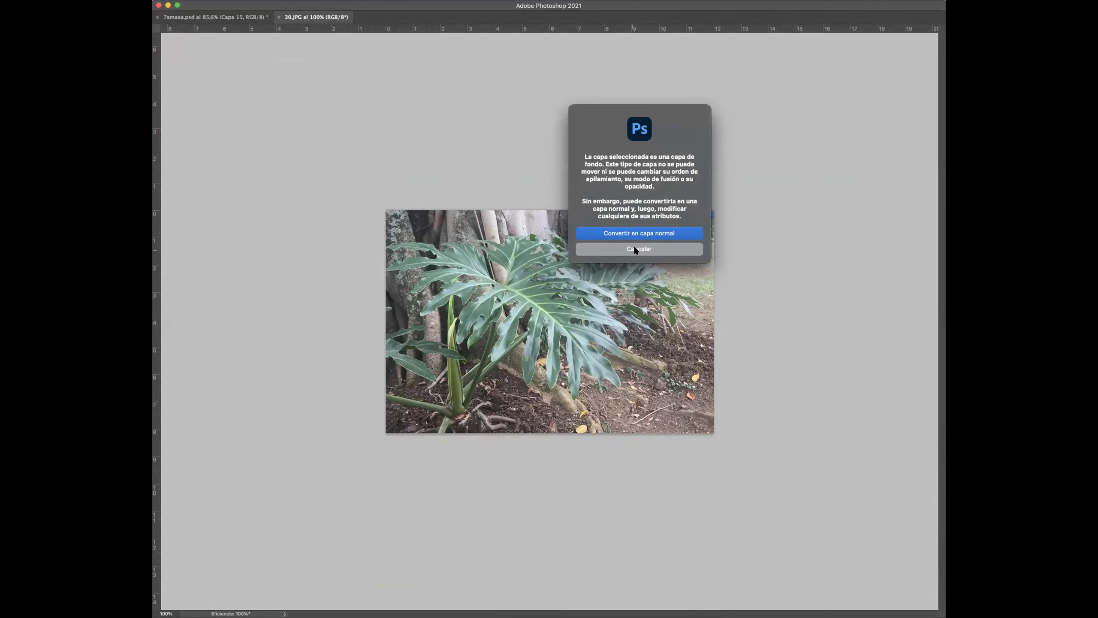
pyautogui.click(632, 239)
pyautogui.press('Tab')
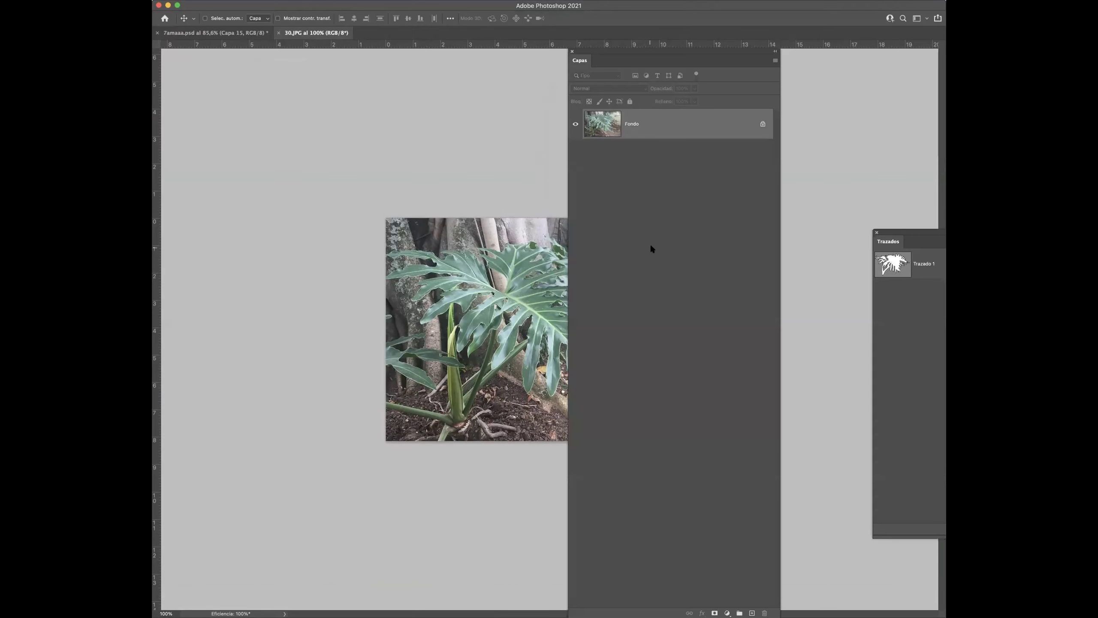
pyautogui.click(895, 264)
pyautogui.press('super+Return')
pyautogui.click(262, 1)
pyautogui.moveTo(284, 113)
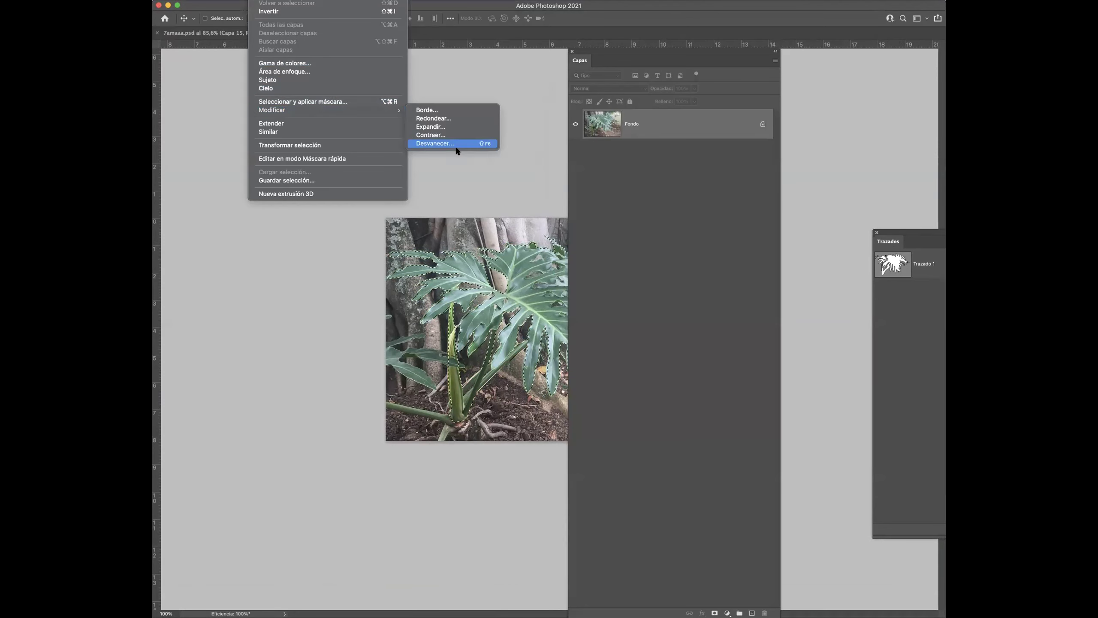
pyautogui.click(454, 148)
pyautogui.click(611, 382)
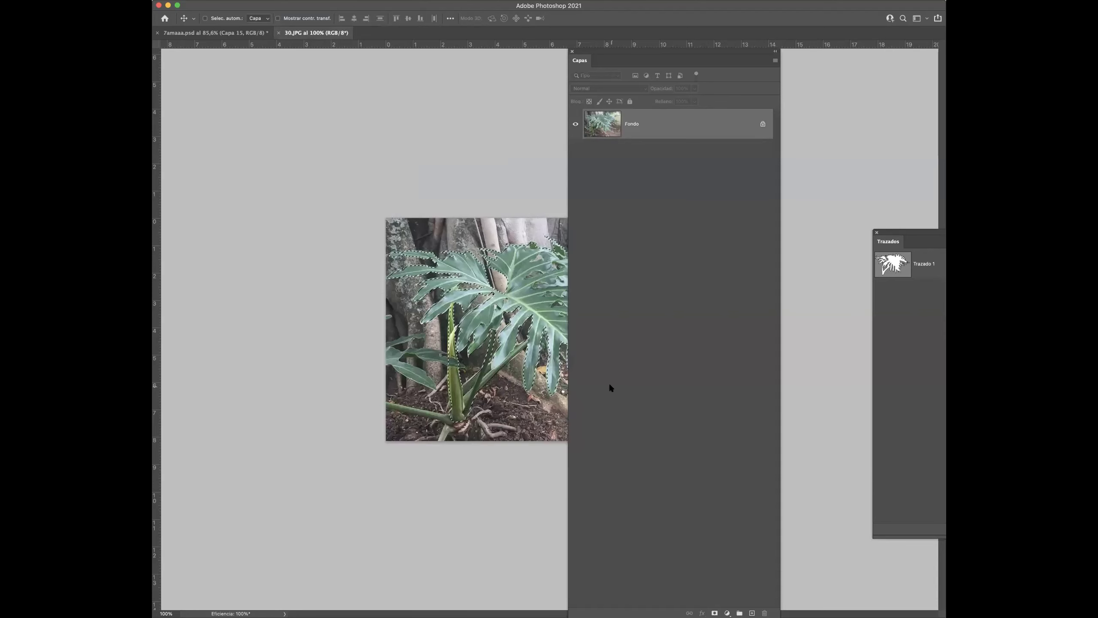
# Paste the selected leaves into 7amaaa.psd as a new layer, enlarge them and place them over the lower-left foreground rocks
pyautogui.click(232, 35)
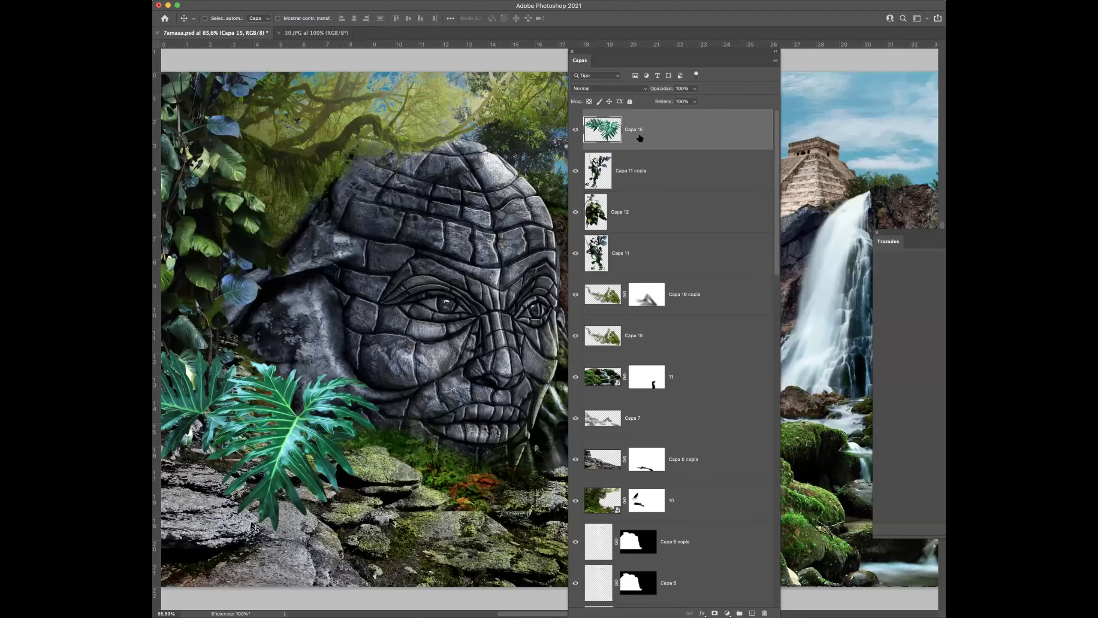
pyautogui.press('Tab')
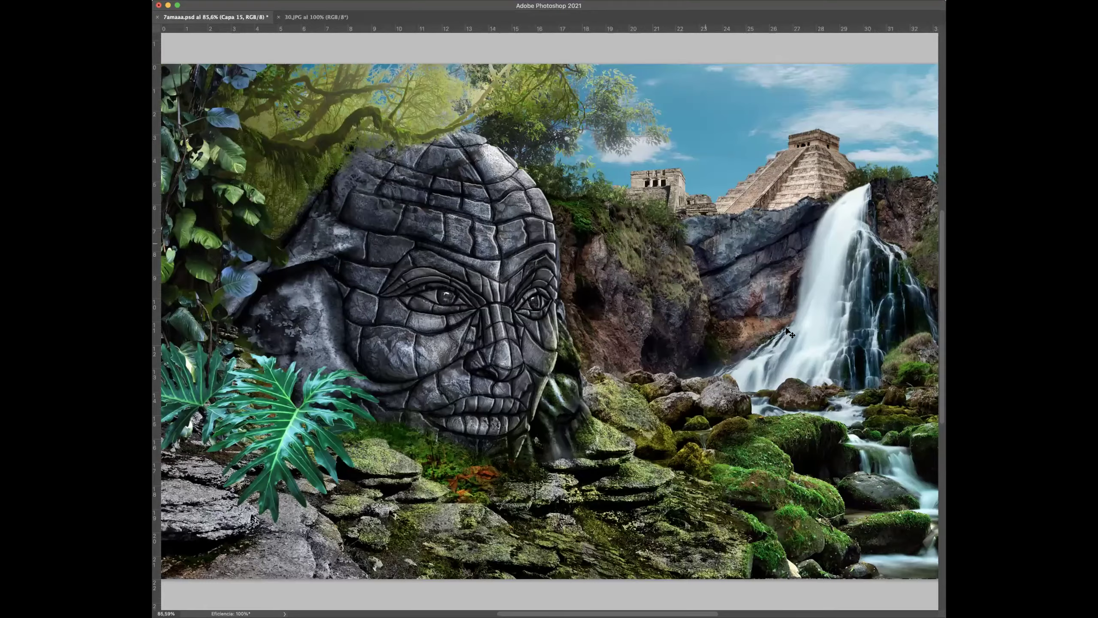
pyautogui.press('f')
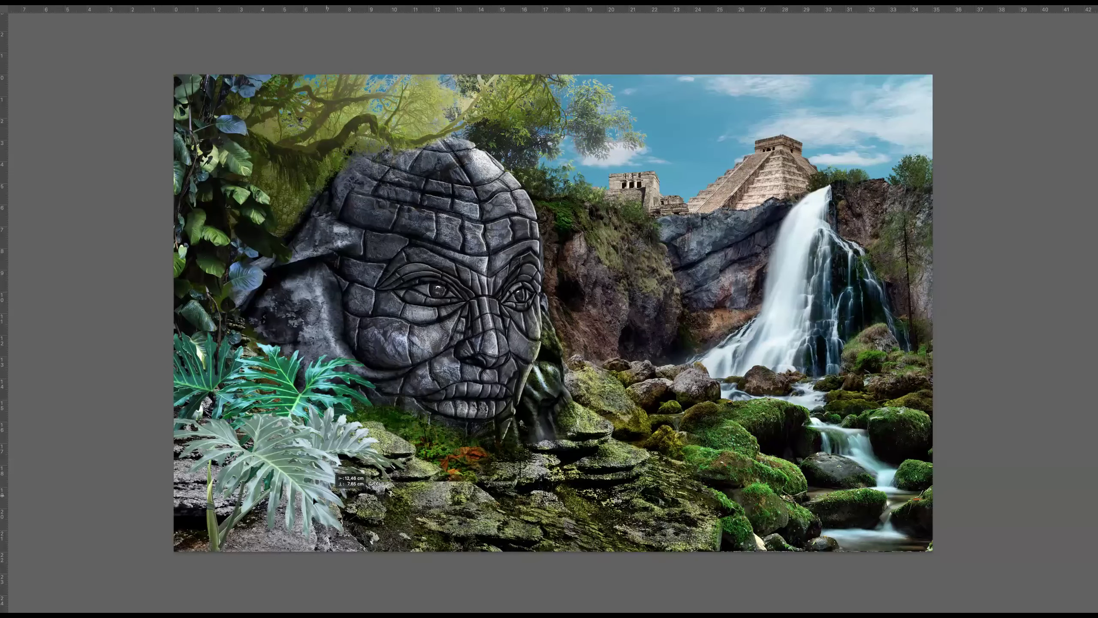
pyautogui.moveTo(316, 499); pyautogui.dragTo(306, 505)
pyautogui.hotkey('ctrl', 't')
pyautogui.moveTo(383, 415); pyautogui.dragTo(452, 372)
pyautogui.moveTo(406, 442); pyautogui.dragTo(380, 455)
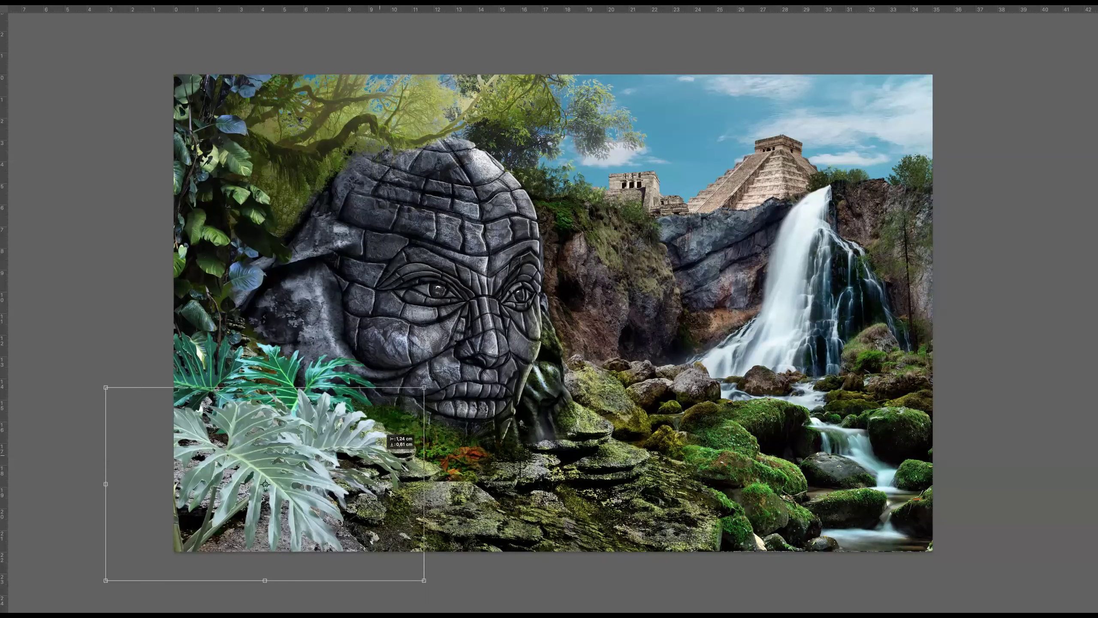
pyautogui.moveTo(432, 415); pyautogui.dragTo(441, 443)
pyautogui.moveTo(398, 441); pyautogui.dragTo(412, 448)
pyautogui.press('Return')
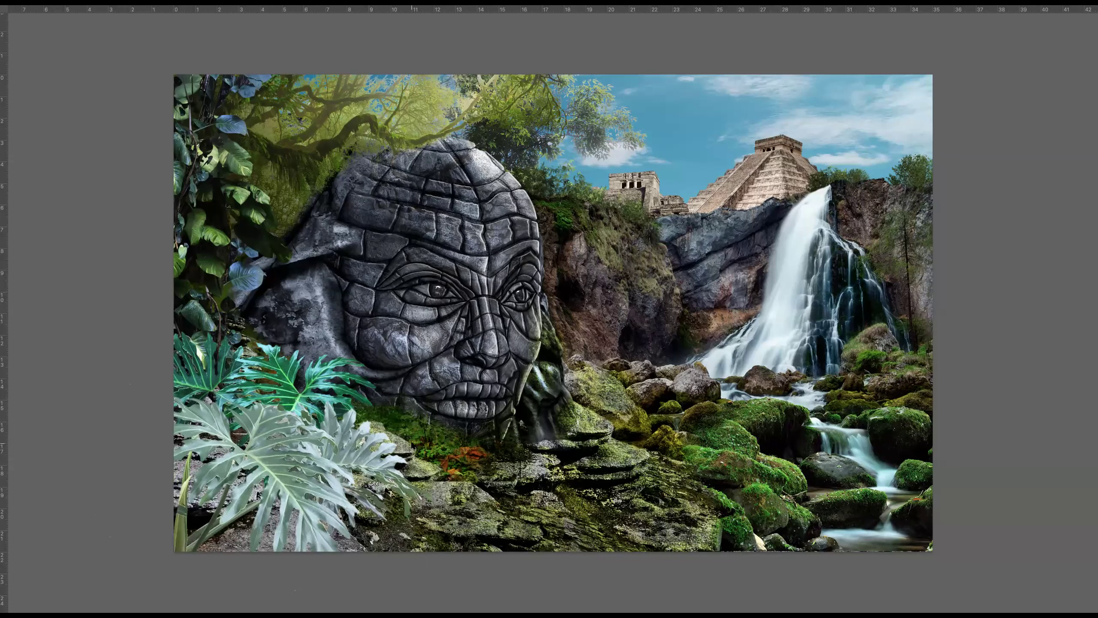
# Darken the newly pasted leaves and raise their contrast with Curves, including a point at input 87, output 25
pyautogui.press('super+alt+m')
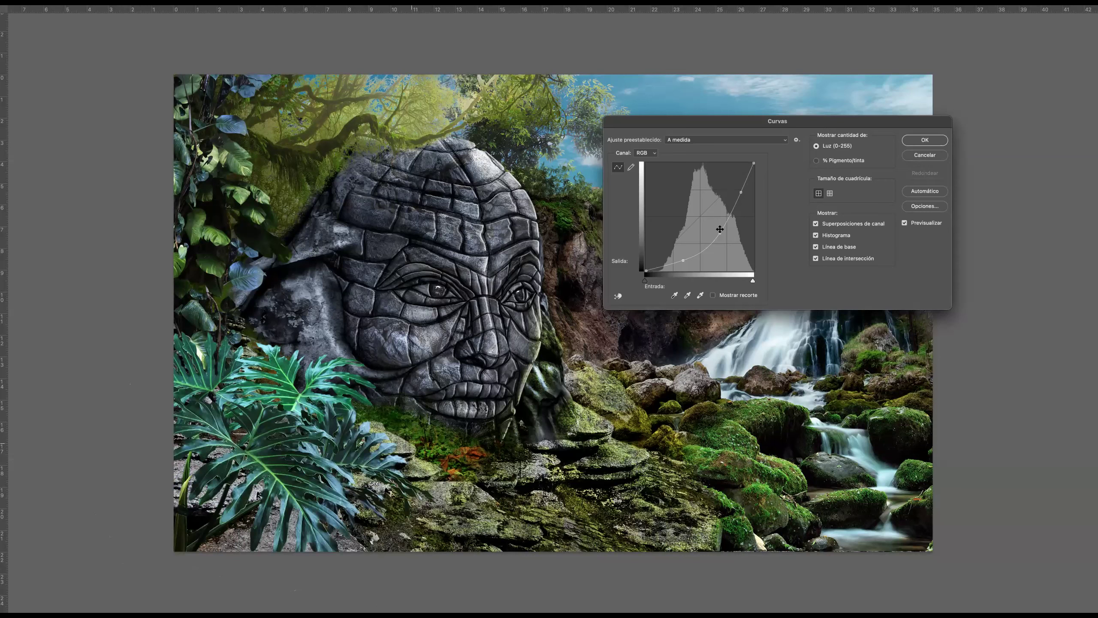
pyautogui.moveTo(717, 228); pyautogui.dragTo(716, 224)
pyautogui.click(681, 259)
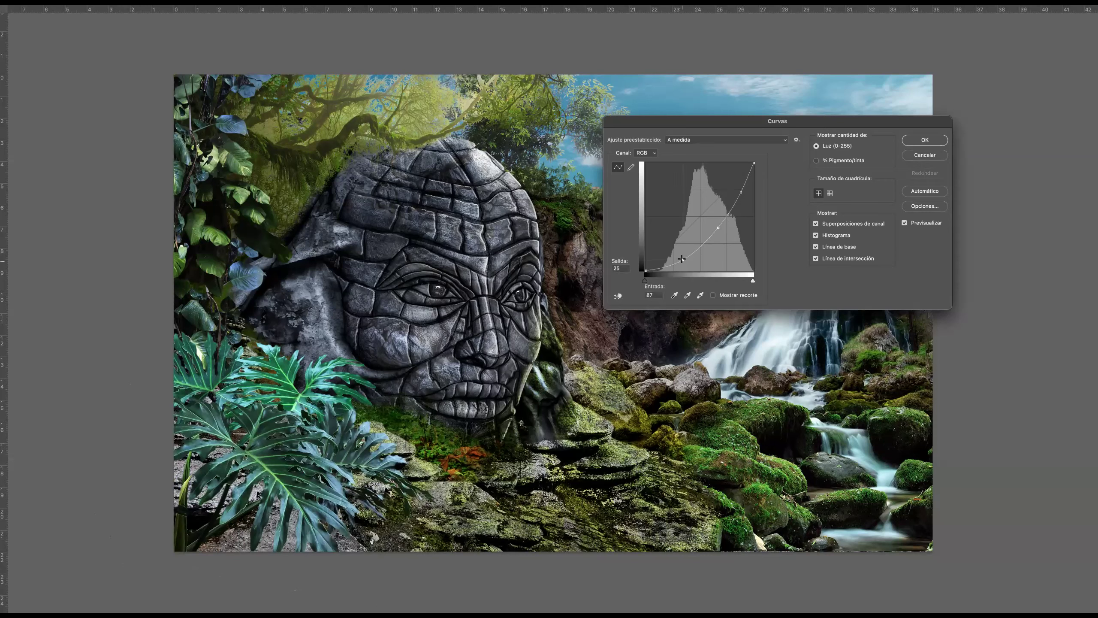
pyautogui.click(925, 140)
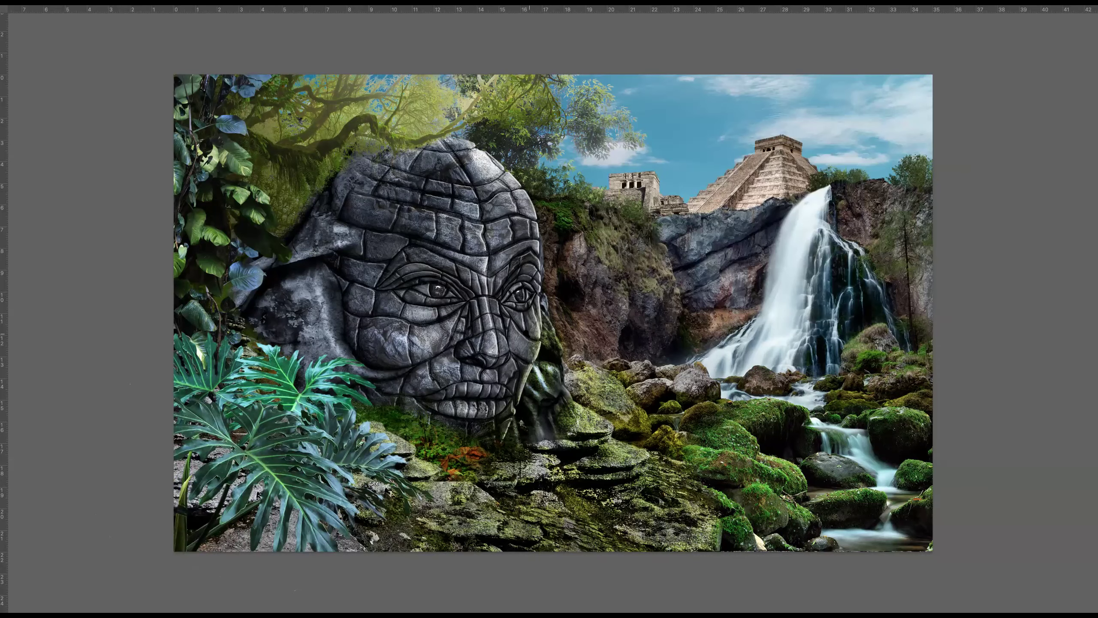
# Open 22.jpg and load its saved path Trazado 1 as a selection of the cascade and dark pool
pyautogui.scroll(-3, 521, 330)
pyautogui.moveTo(517, 318); pyautogui.dragTo(450, 303)
pyautogui.moveTo(484, 447); pyautogui.dragTo(484, 449)
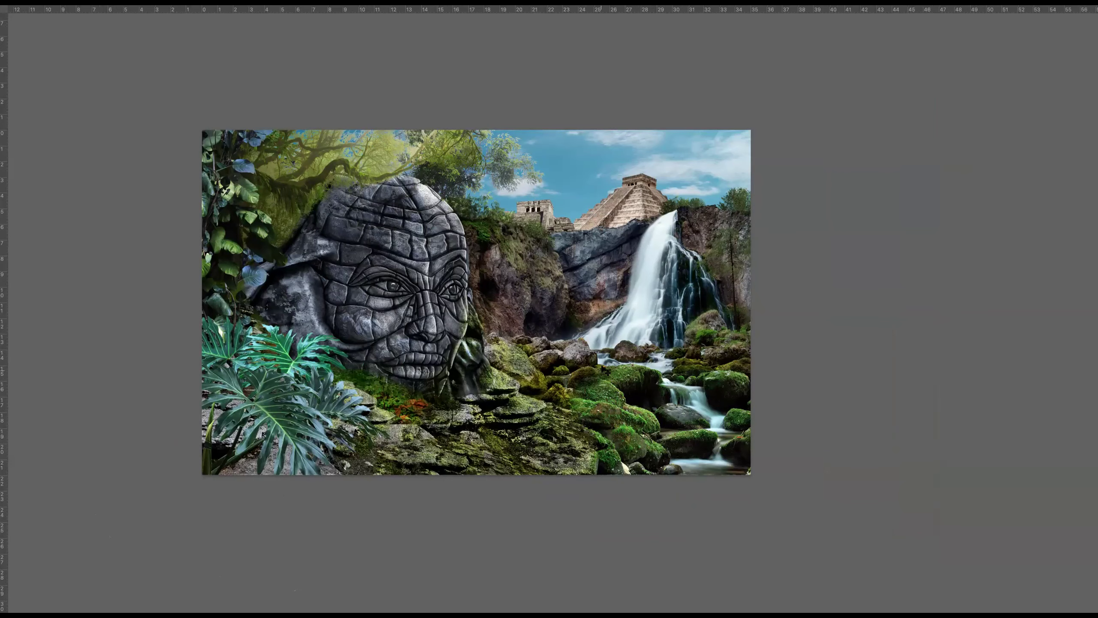
pyautogui.press('f')
pyautogui.press('super+Tab')
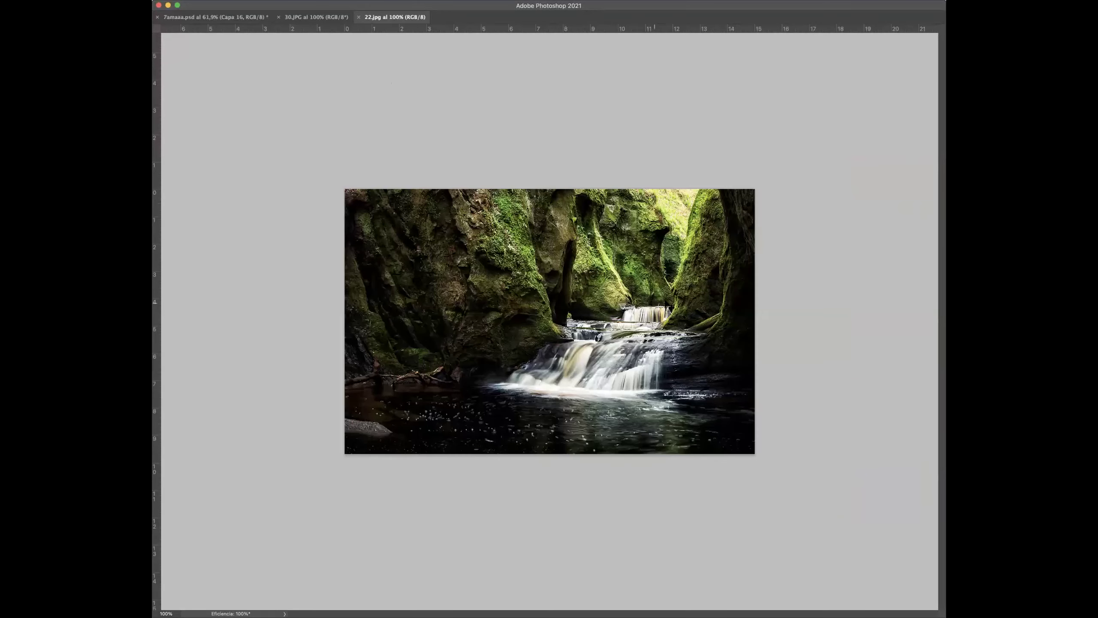
pyautogui.press('Tab')
pyautogui.click(890, 265)
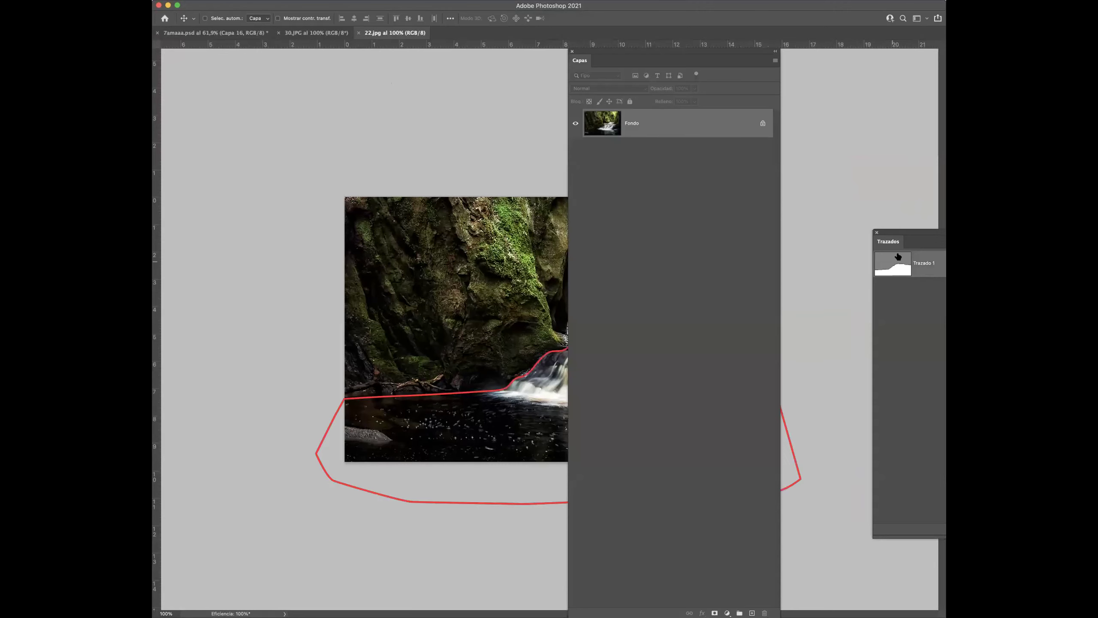
pyautogui.press('super+Return')
pyautogui.press('Tab')
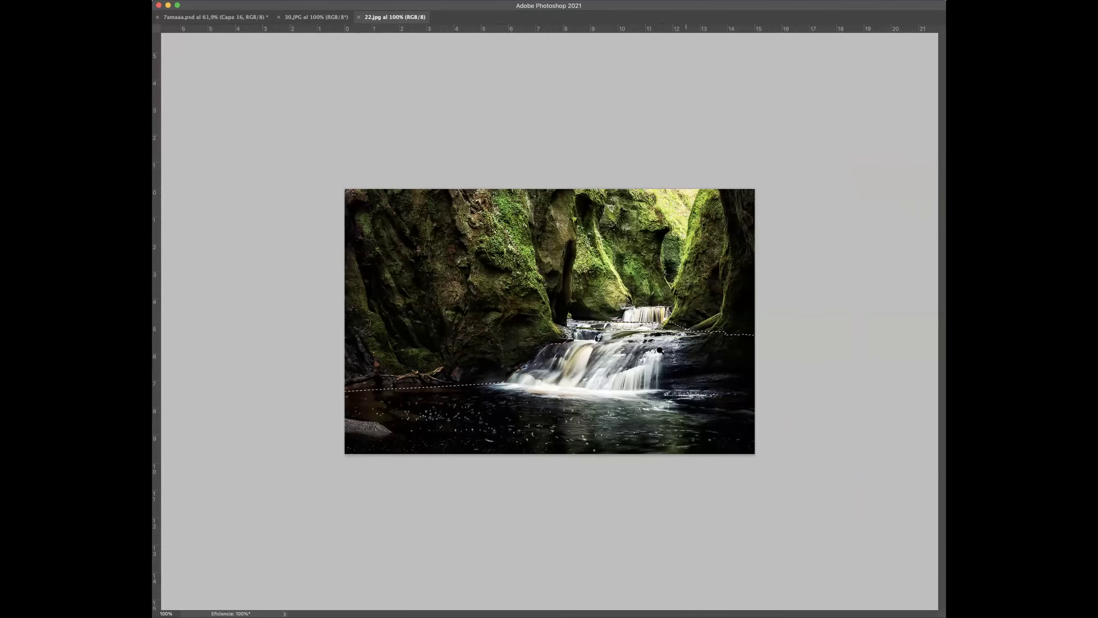
pyautogui.moveTo(659, 353); pyautogui.dragTo(693, 345)
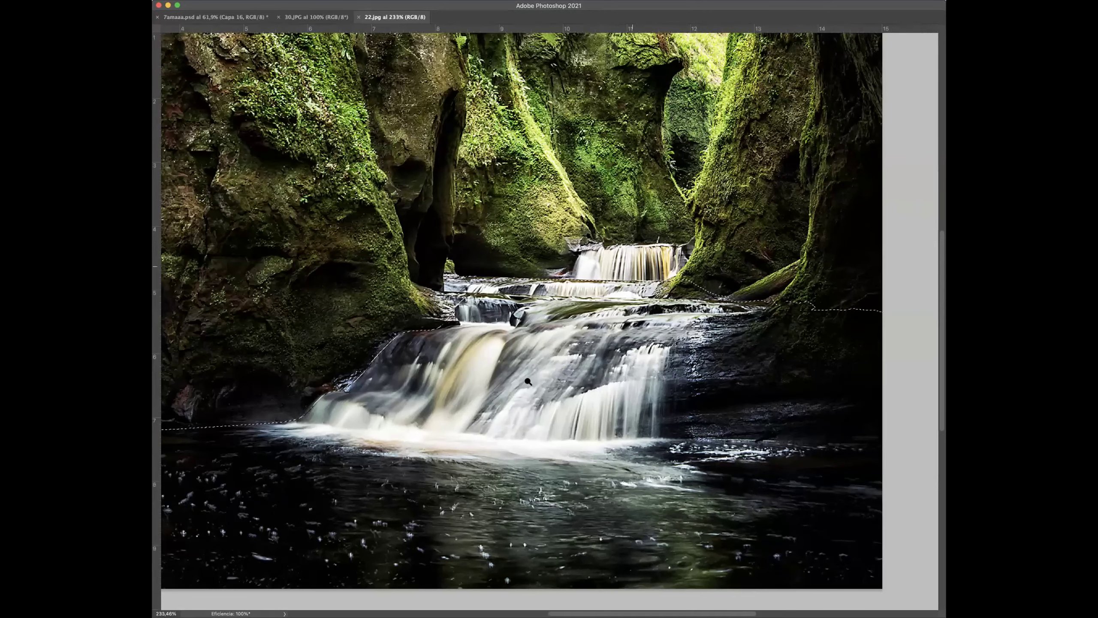
pyautogui.scroll(-4, 497, 385)
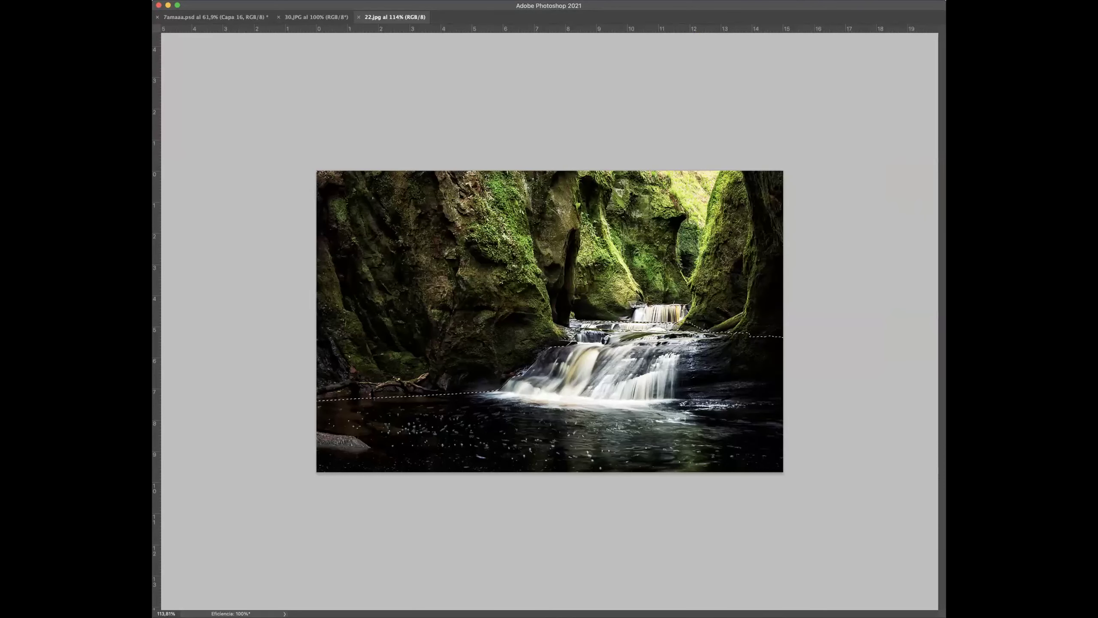
# Feather the selection of the cascade and pool in 22.jpg
pyautogui.click(262, 1)
pyautogui.moveTo(283, 108)
pyautogui.click(452, 143)
pyautogui.click(614, 382)
# Paste the cascade and pool into 7amaaa.psd as a new layer and move them to the image's lower-right corner below the stream
pyautogui.click(251, 17)
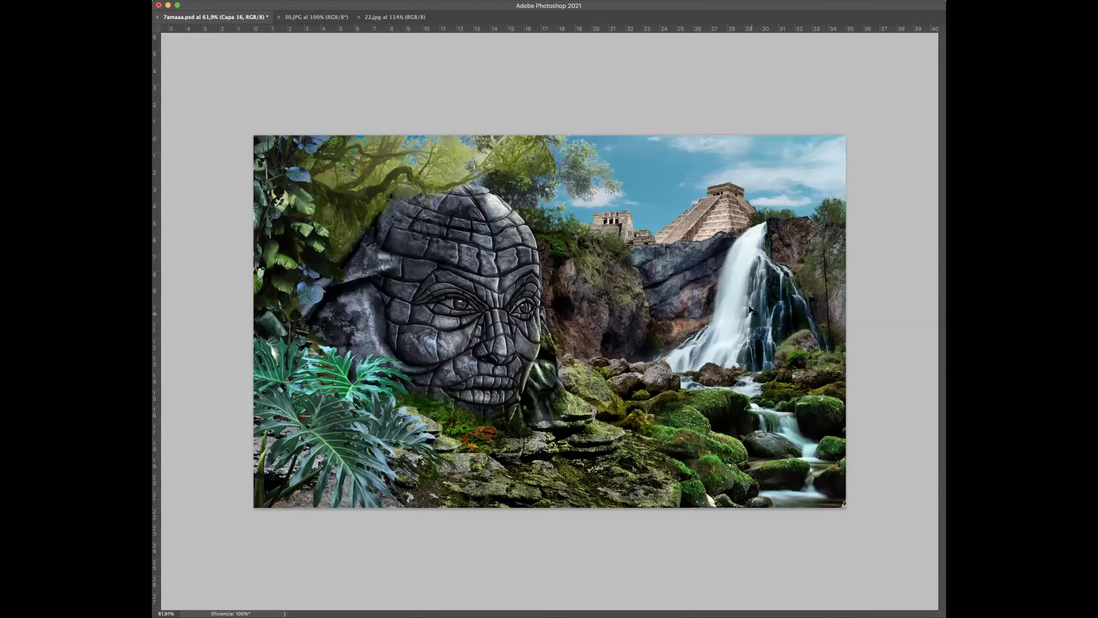
pyautogui.press('f')
pyautogui.press('Tab')
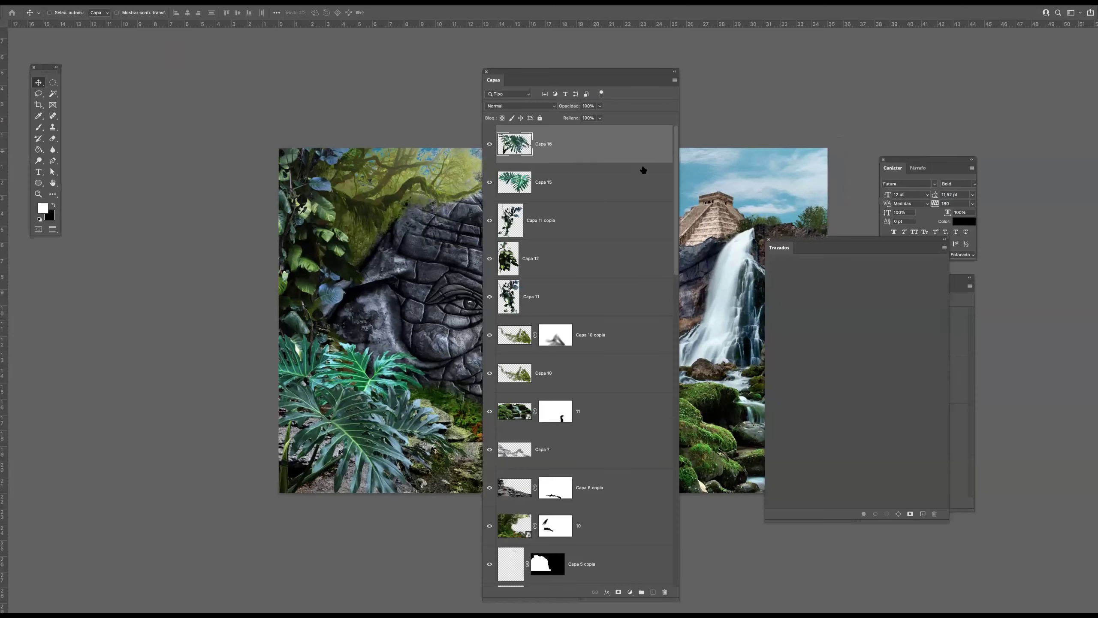
pyautogui.press('Tab')
pyautogui.hotkey('ctrl', 'v')
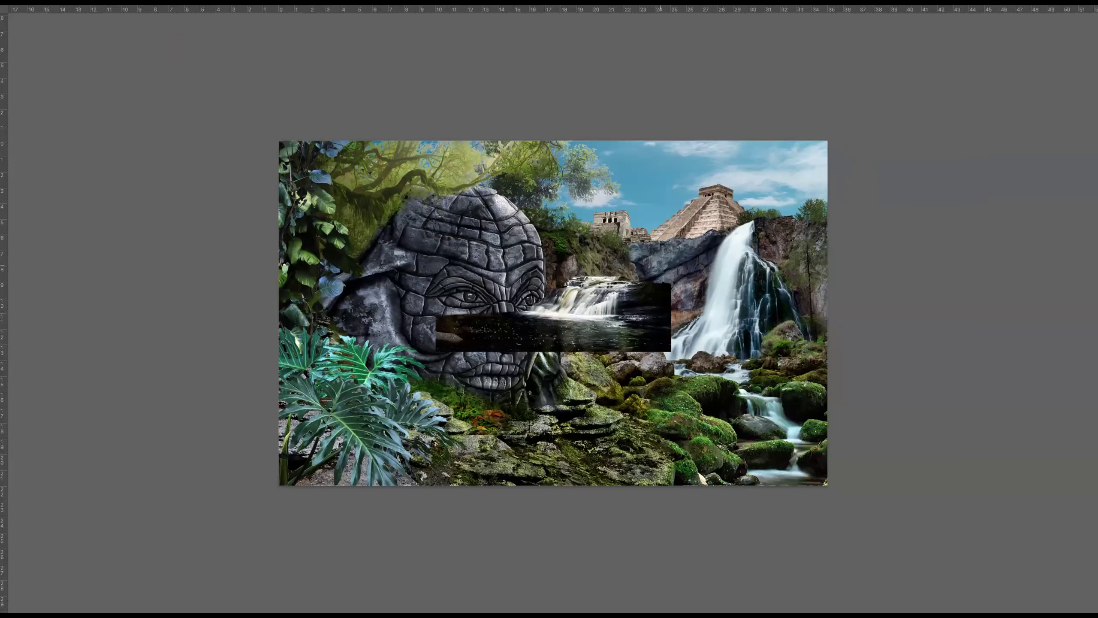
pyautogui.press('Tab')
pyautogui.press('Tab')
pyautogui.moveTo(623, 331); pyautogui.dragTo(498, 373)
pyautogui.press('Tab')
pyautogui.press('Tab')
pyautogui.scroll(2, 451, 324)
pyautogui.scroll(3, 586, 411)
pyautogui.moveTo(600, 407); pyautogui.dragTo(615, 407)
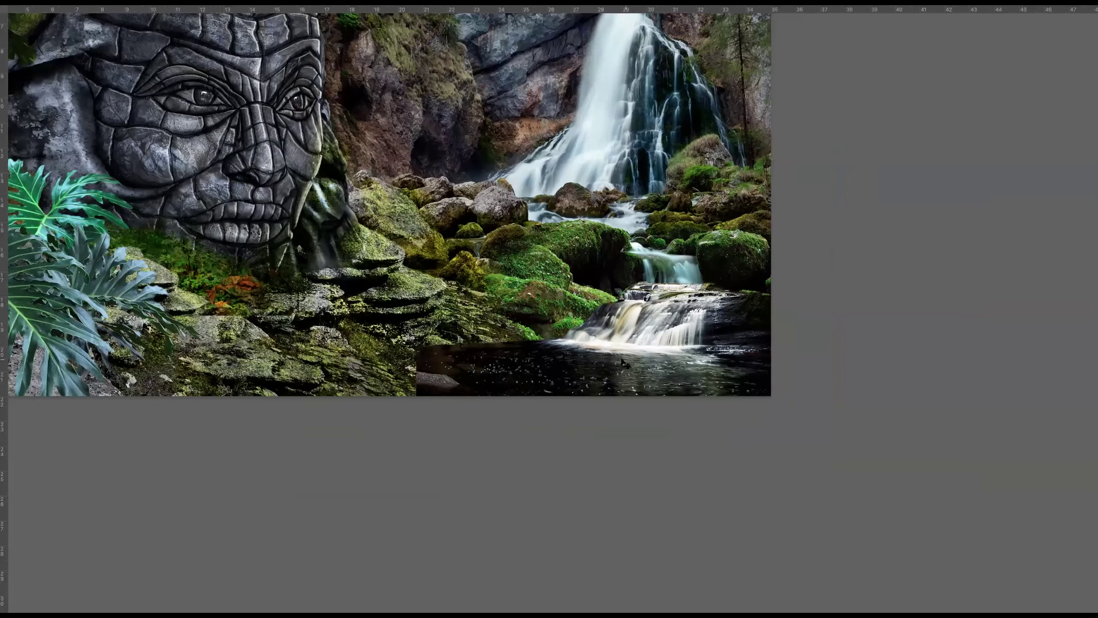
# Enlarge the pasted cascade and pool with Free Transform and shift them up to meet the mossy stream
pyautogui.hotkey('ctrl', 't')
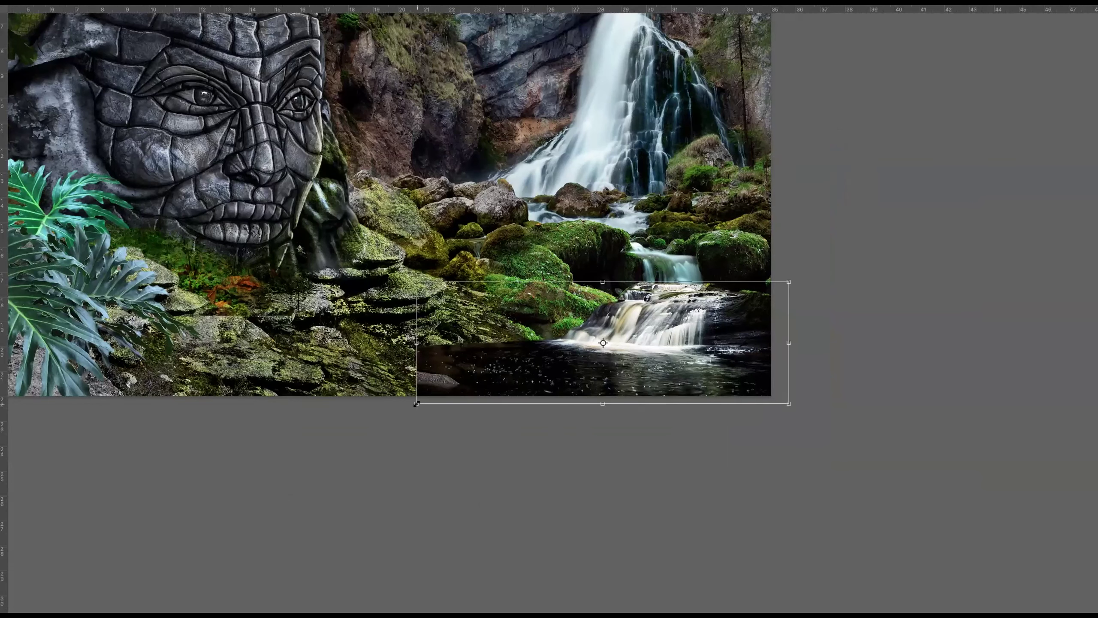
pyautogui.moveTo(327, 445); pyautogui.dragTo(296, 443)
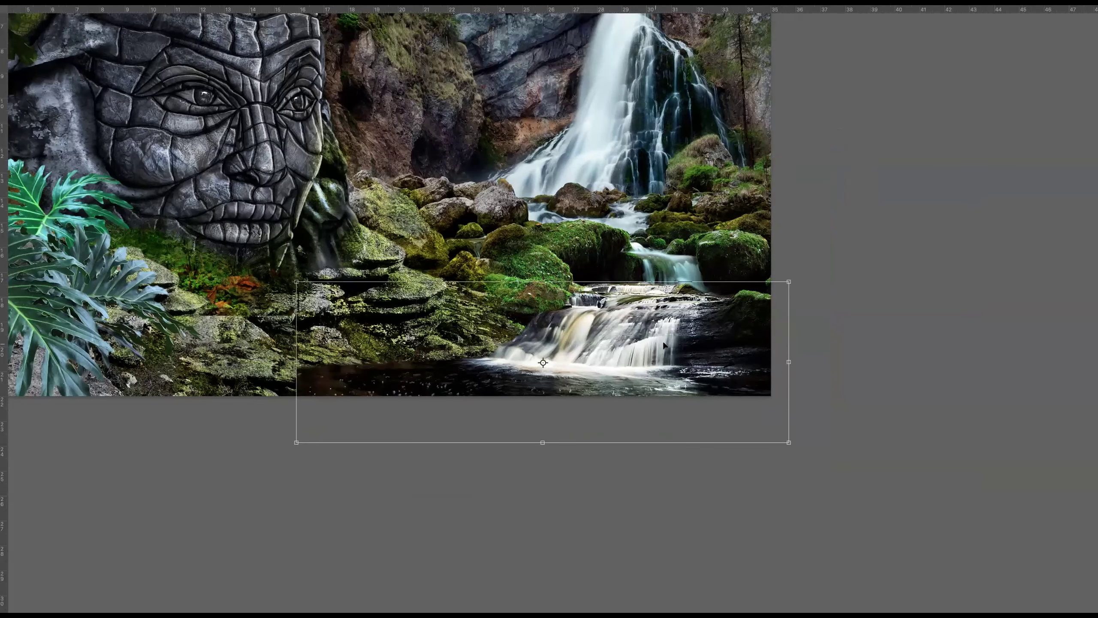
pyautogui.moveTo(662, 347); pyautogui.dragTo(677, 329)
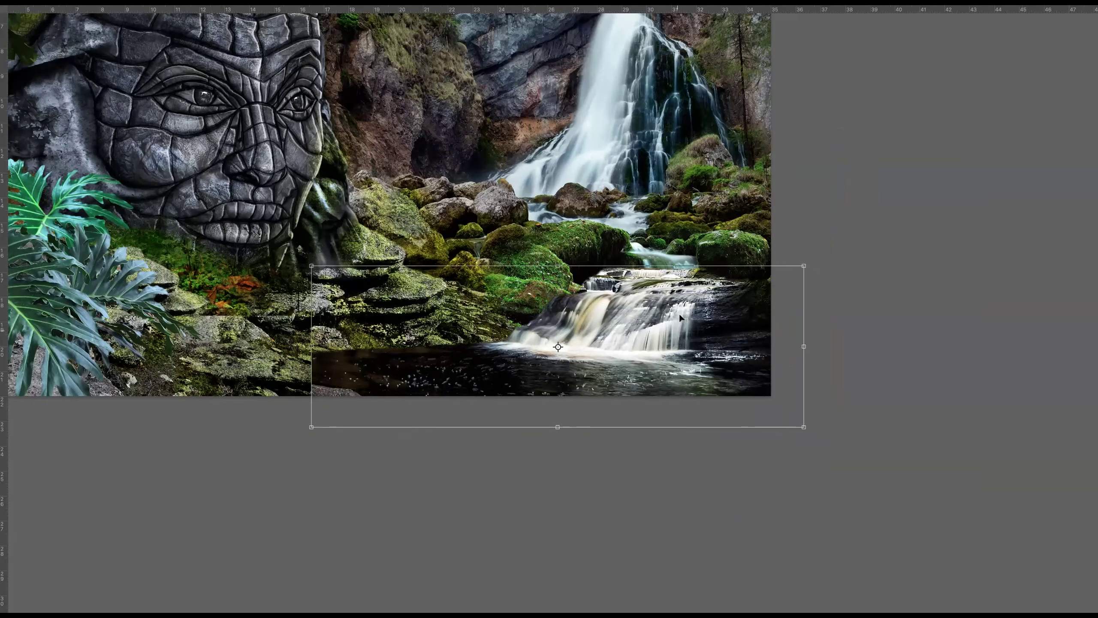
pyautogui.press('Return')
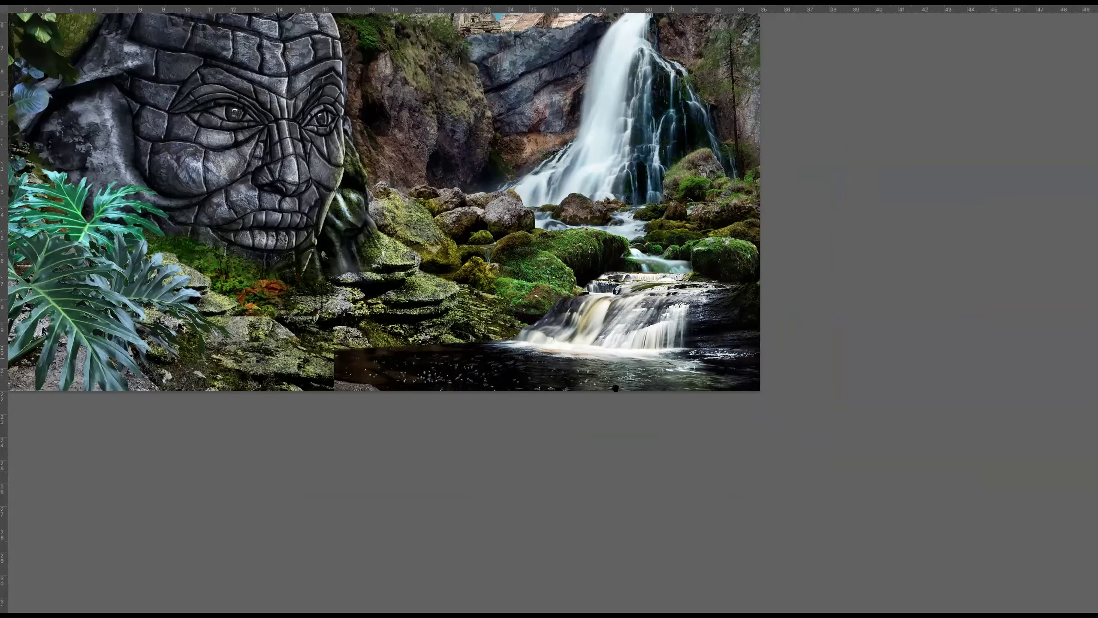
pyautogui.scroll(-3, 617, 380)
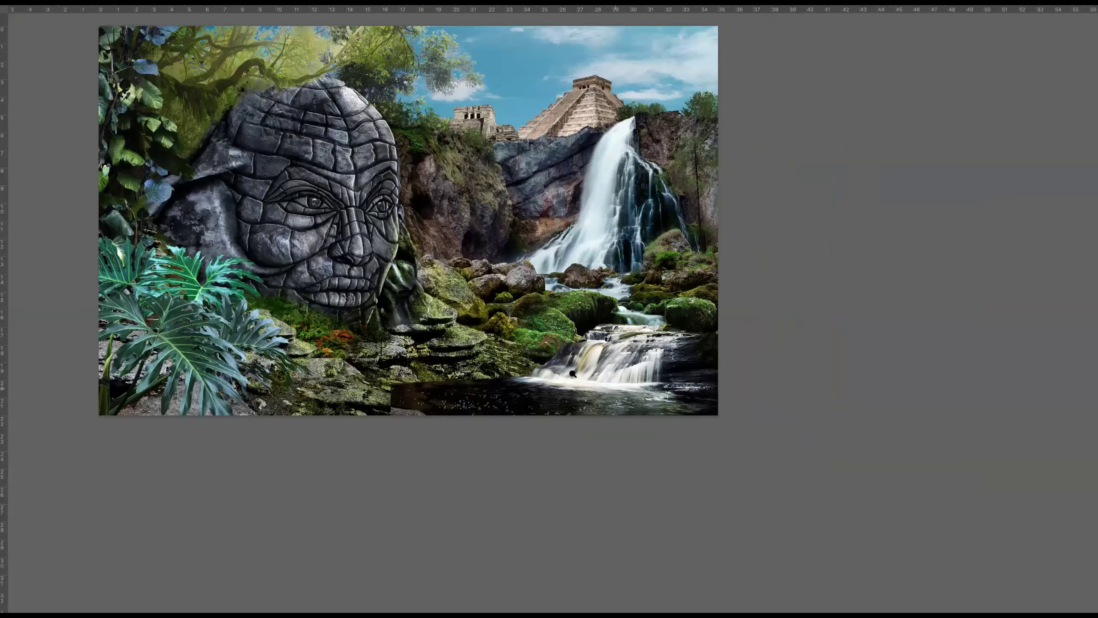
pyautogui.scroll(4, 588, 375)
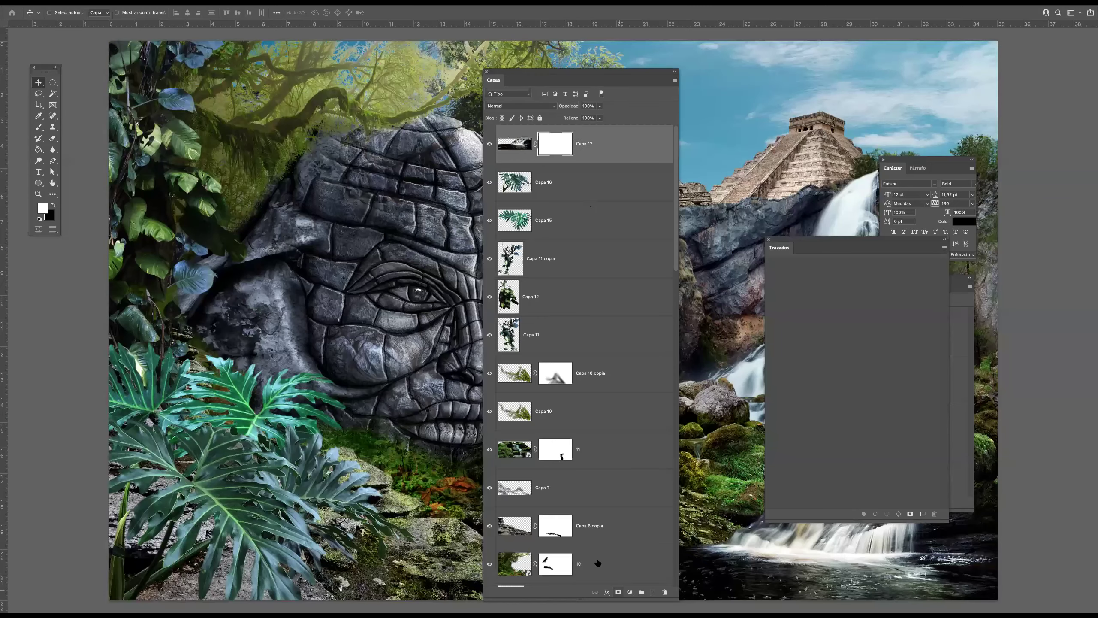
# Paint black on Capa 17's layer mask with a soft brush to blend the pool's hard edge into the mossy rocks
pyautogui.press('x')
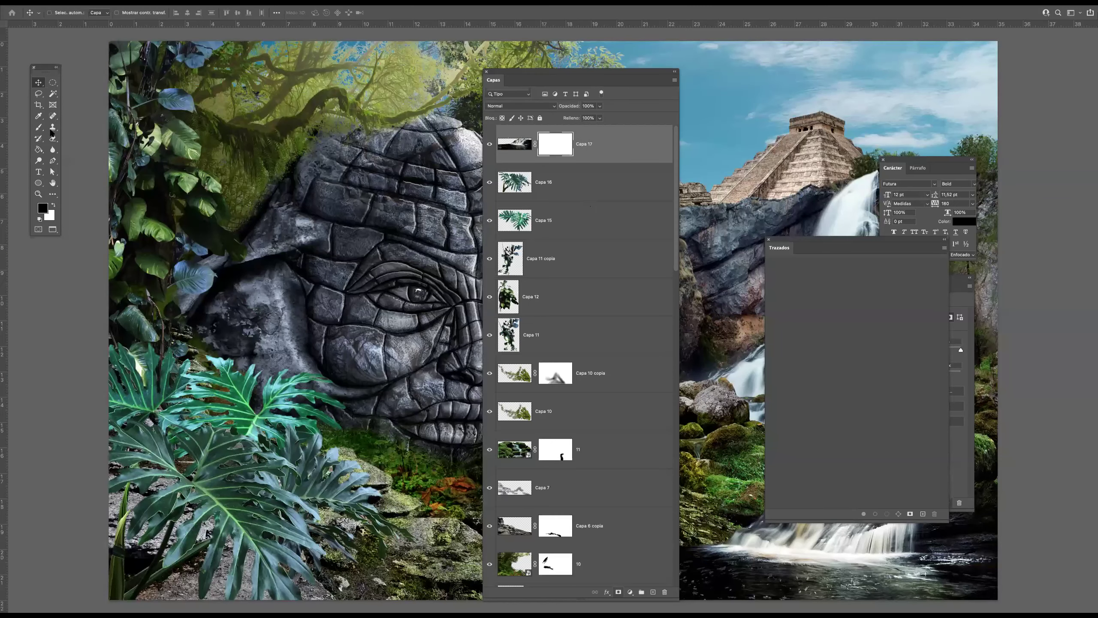
pyautogui.click(38, 127)
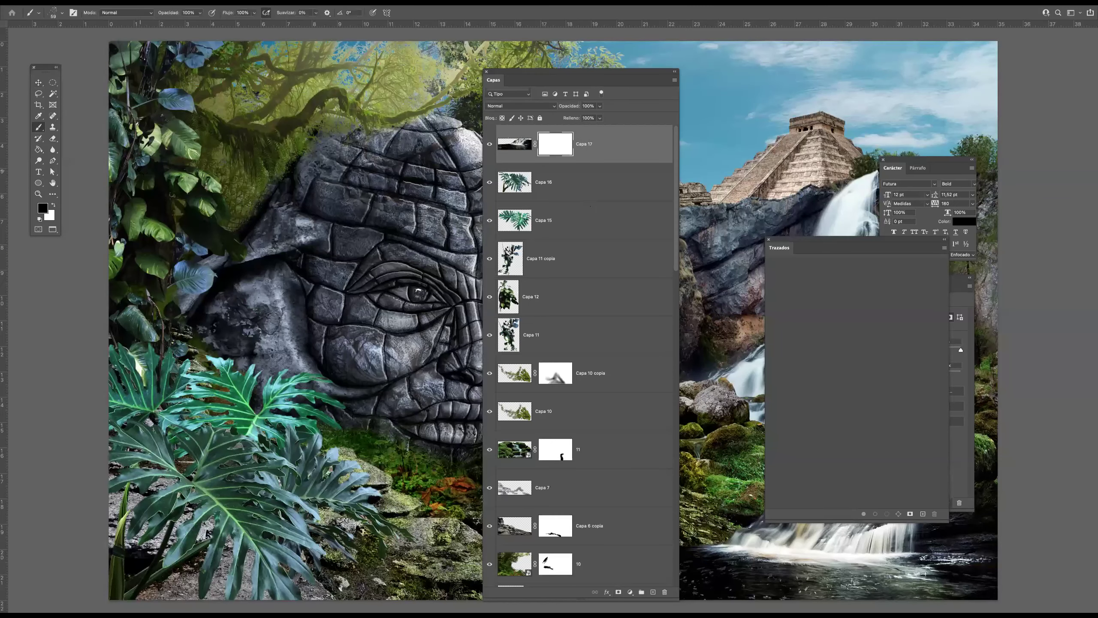
pyautogui.click(62, 13)
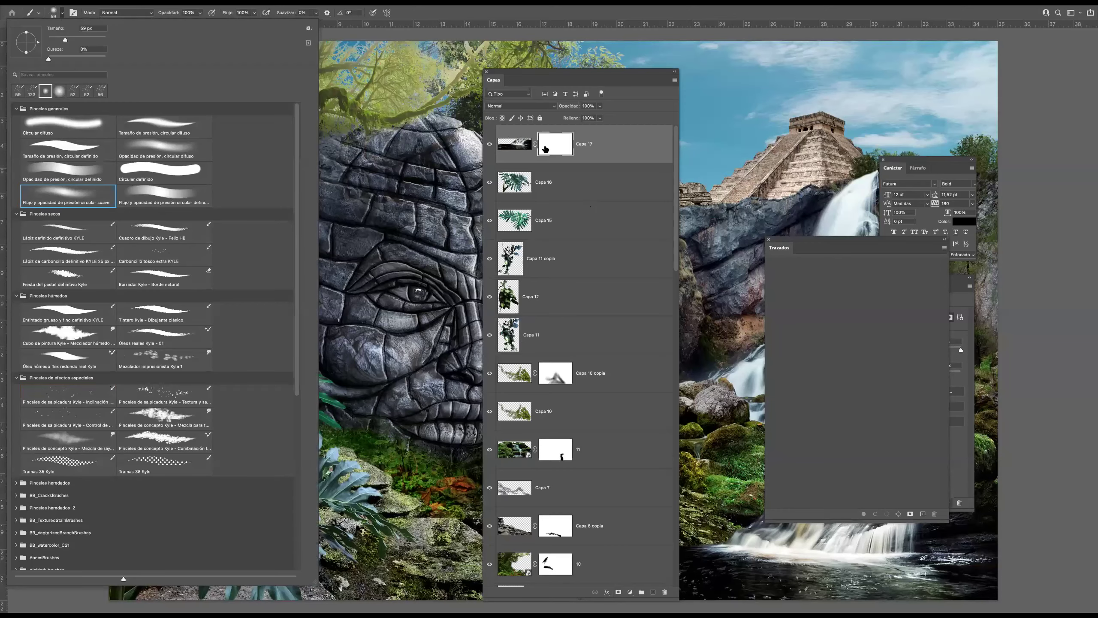
pyautogui.click(550, 148)
pyautogui.press('Tab')
pyautogui.press('super+plus')
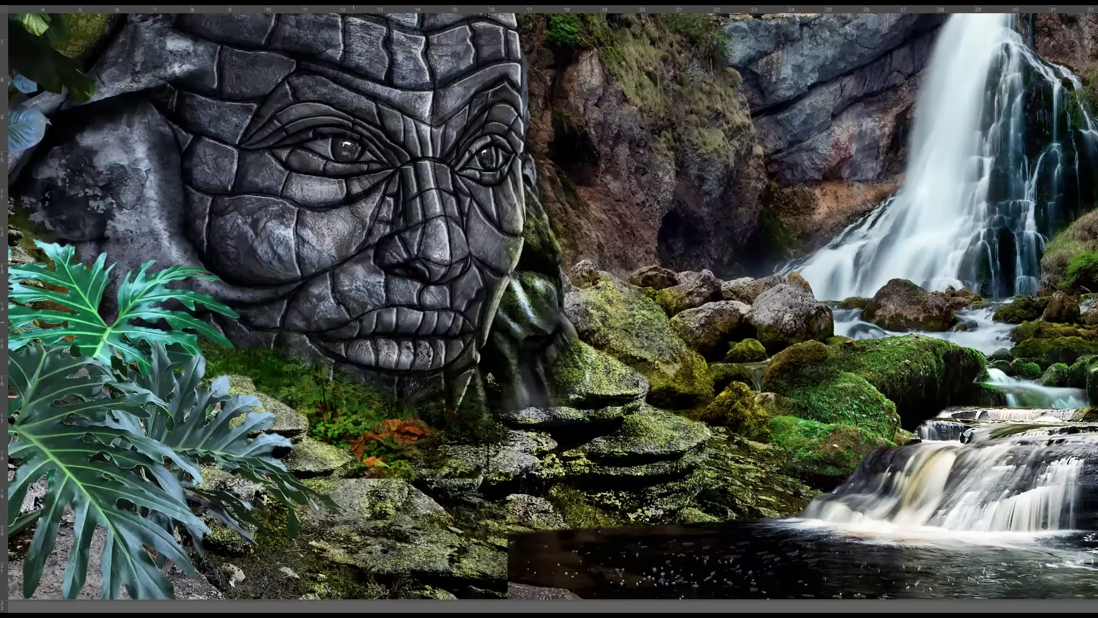
pyautogui.hotkey('ctrl', '+')
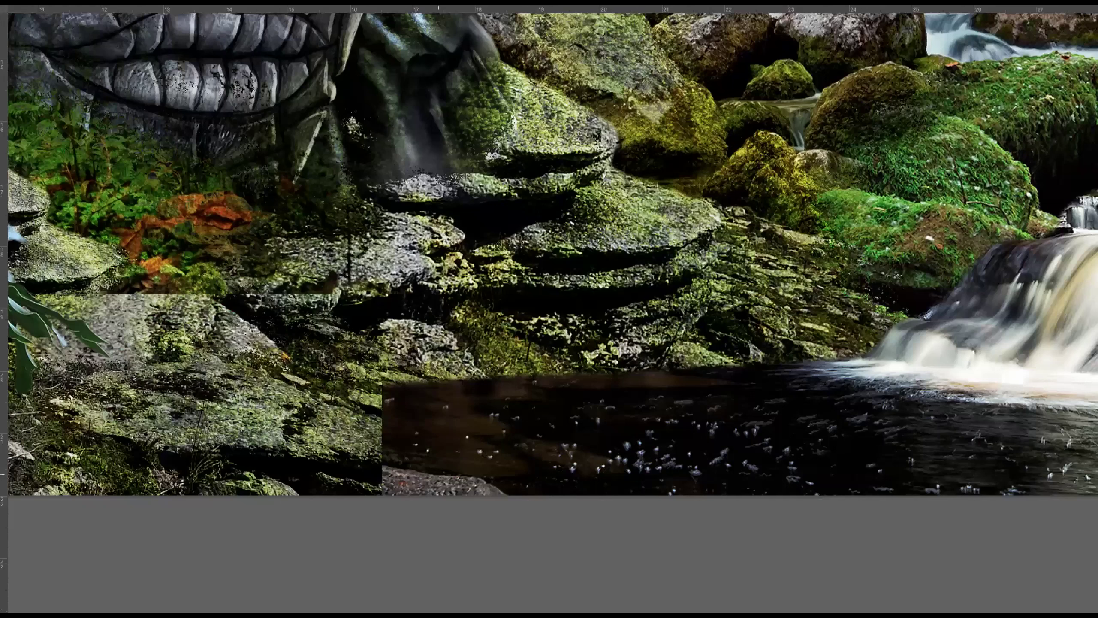
pyautogui.moveTo(438, 474)
pyautogui.mouseDown()
pyautogui.moveTo(474, 494)
pyautogui.moveTo(360, 436)
pyautogui.moveTo(427, 420)
pyautogui.moveTo(421, 410)
pyautogui.moveTo(450, 400)
pyautogui.moveTo(441, 386)
pyautogui.moveTo(430, 399)
pyautogui.moveTo(383, 388)
pyautogui.moveTo(471, 405)
pyautogui.mouseUp()
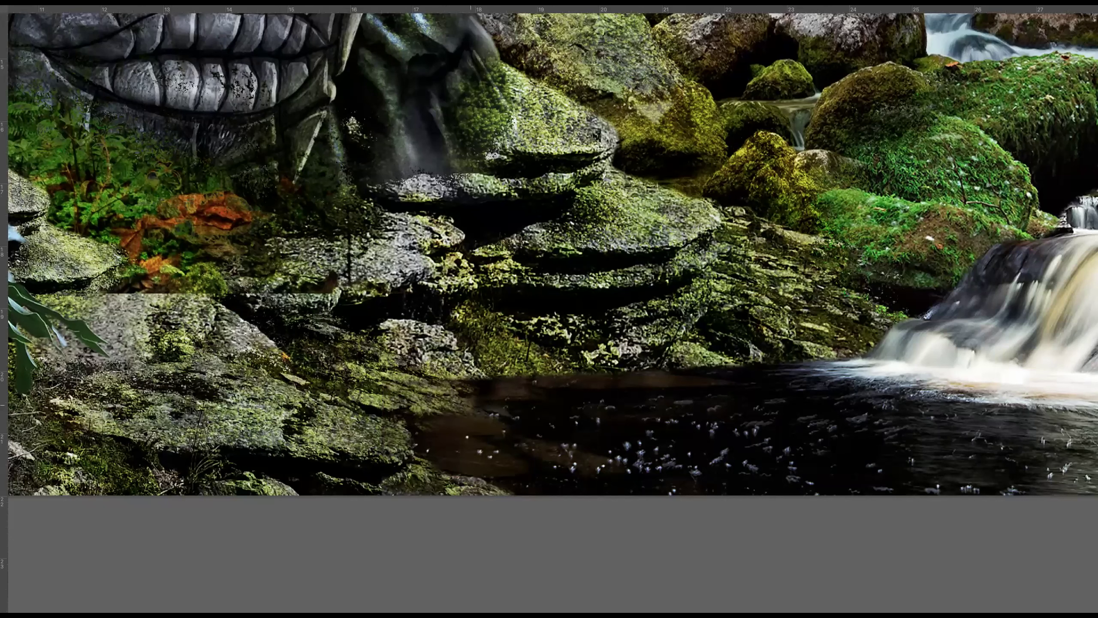
pyautogui.moveTo(441, 402); pyautogui.dragTo(519, 380)
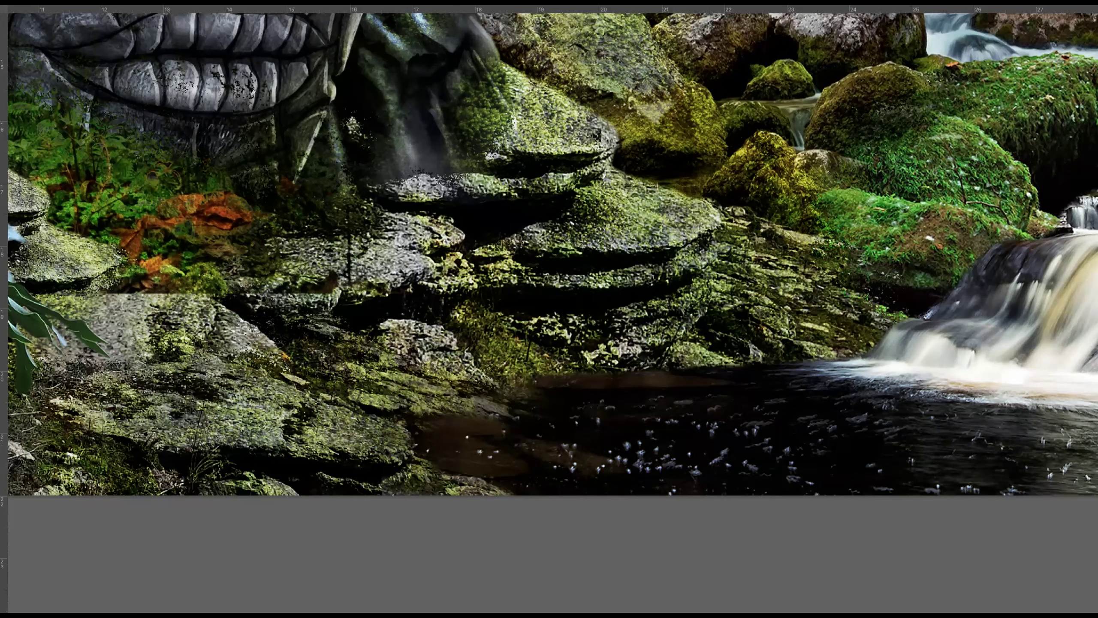
# Soften the pool's upper shoreline on Capa 17's mask with the brush at reduced opacity
pyautogui.press('Tab')
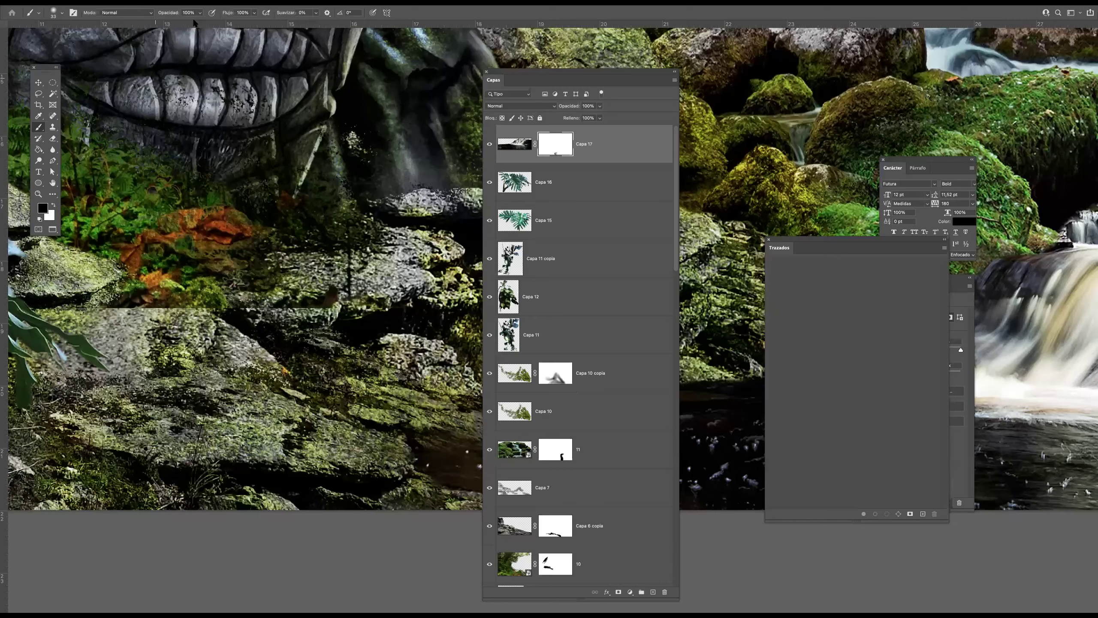
pyautogui.press('4')
pyautogui.press('Tab')
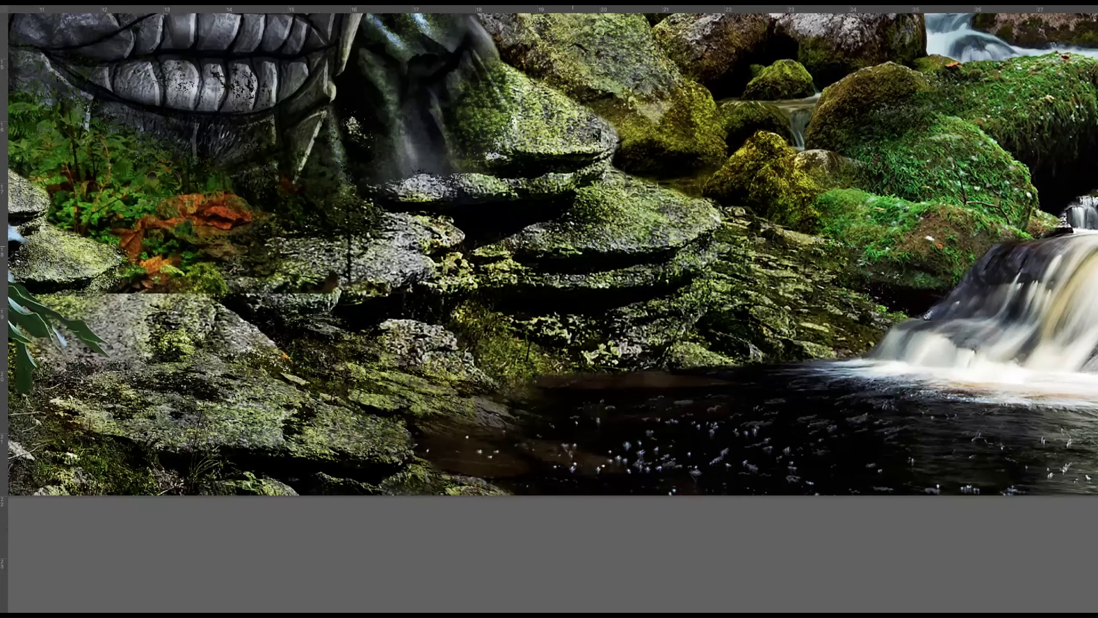
pyautogui.moveTo(492, 358)
pyautogui.mouseDown()
pyautogui.moveTo(328, 342)
pyautogui.moveTo(389, 357)
pyautogui.mouseUp()
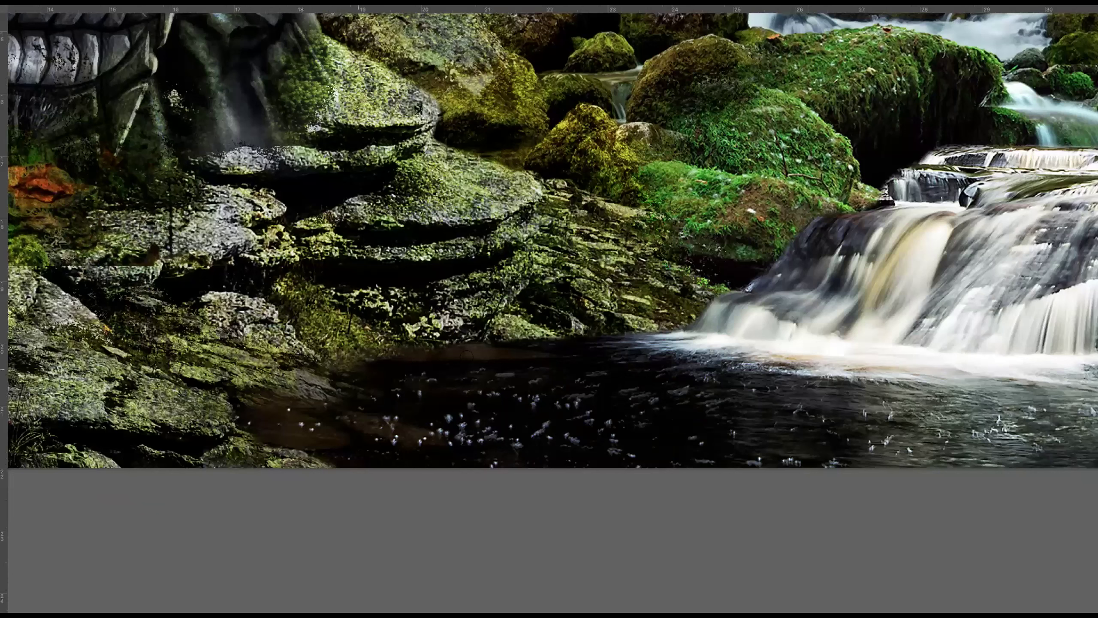
pyautogui.moveTo(505, 350)
pyautogui.mouseDown()
pyautogui.moveTo(612, 348)
pyautogui.moveTo(562, 342)
pyautogui.moveTo(631, 345)
pyautogui.moveTo(673, 330)
pyautogui.moveTo(587, 344)
pyautogui.mouseUp()
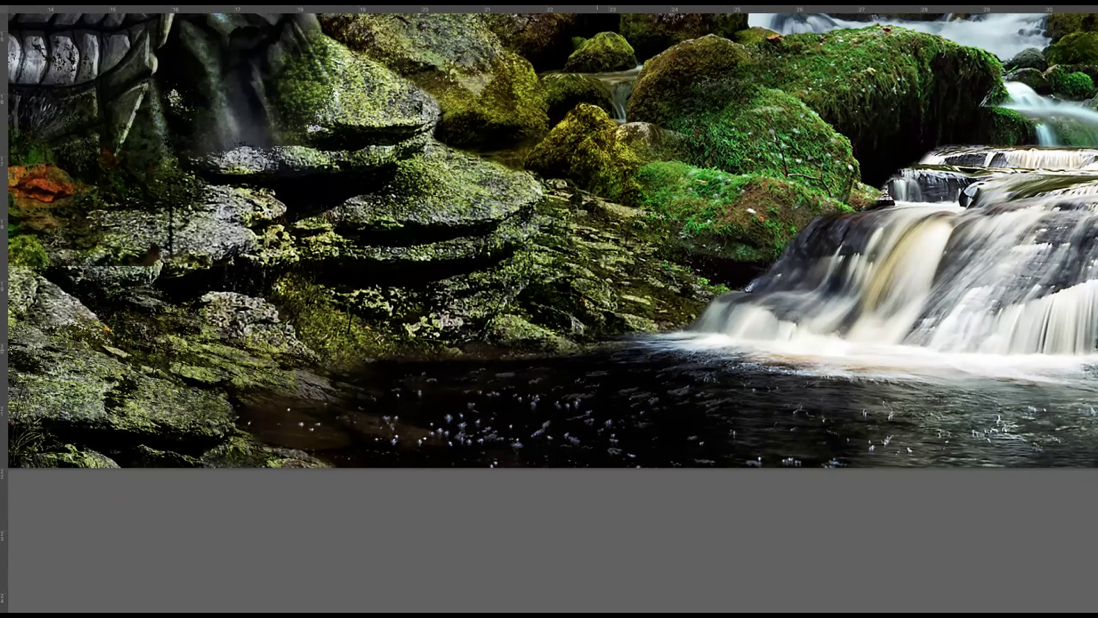
# Blend the shoreline at the cascade's base and its upper edge beside the mossy boulder on Capa 17's mask
pyautogui.hscroll(6, 363, 359)
pyautogui.scroll(1, 363, 359)
pyautogui.hscroll(2, 367, 353)
pyautogui.scroll(1, 367, 352)
pyautogui.moveTo(373, 363)
pyautogui.mouseDown()
pyautogui.moveTo(310, 393)
pyautogui.moveTo(377, 375)
pyautogui.moveTo(371, 383)
pyautogui.moveTo(391, 361)
pyautogui.mouseUp()
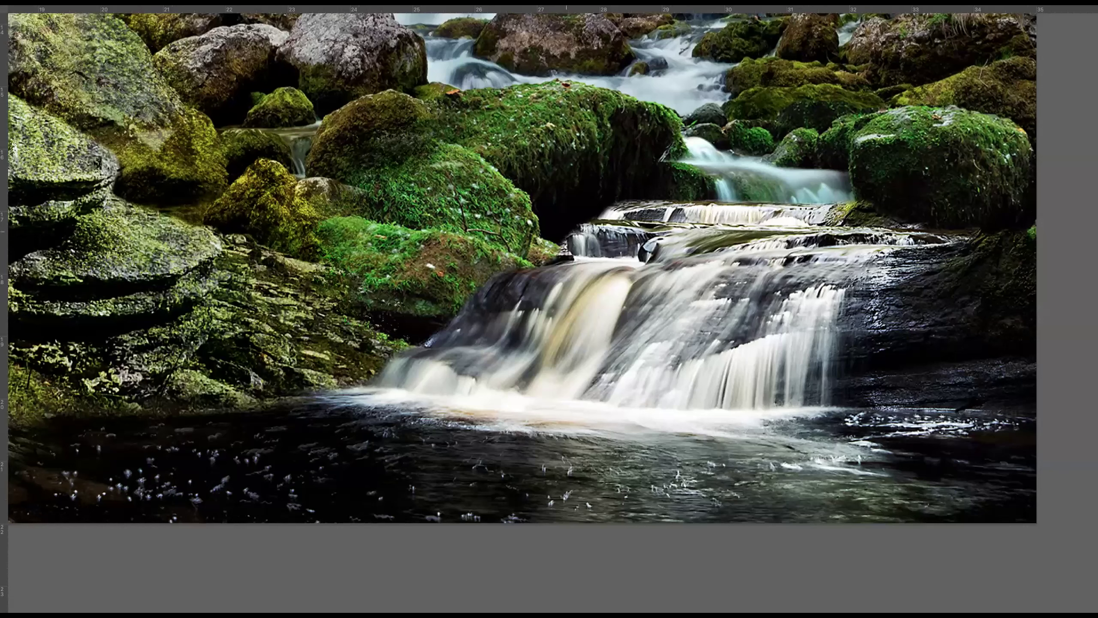
pyautogui.moveTo(585, 219); pyautogui.dragTo(631, 195)
pyautogui.scroll(-2, 510, 241)
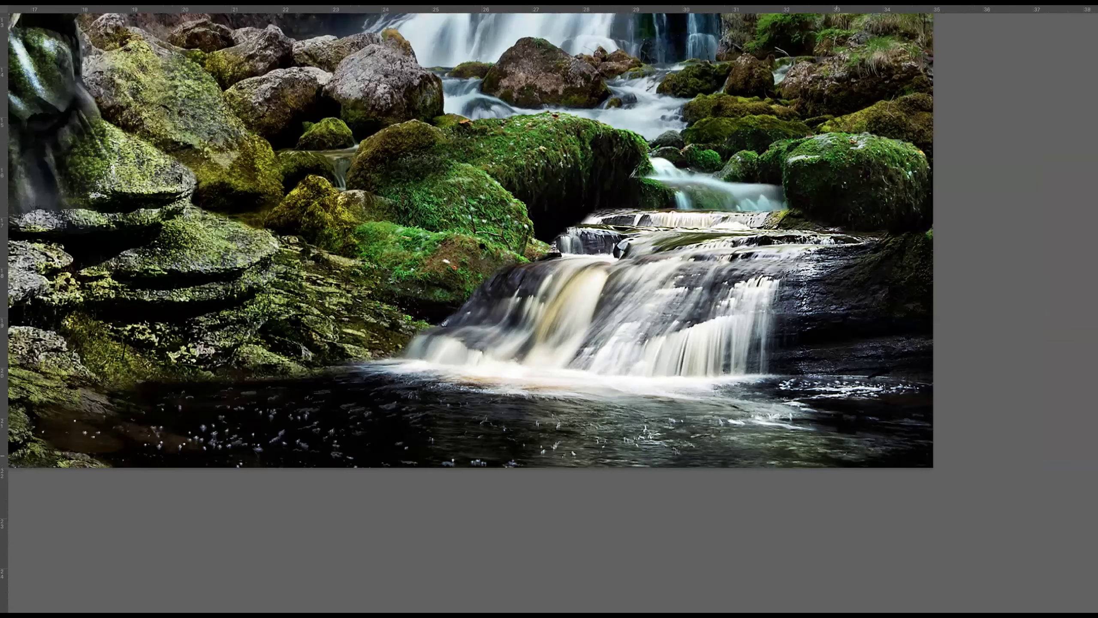
pyautogui.scroll(-4, 535, 351)
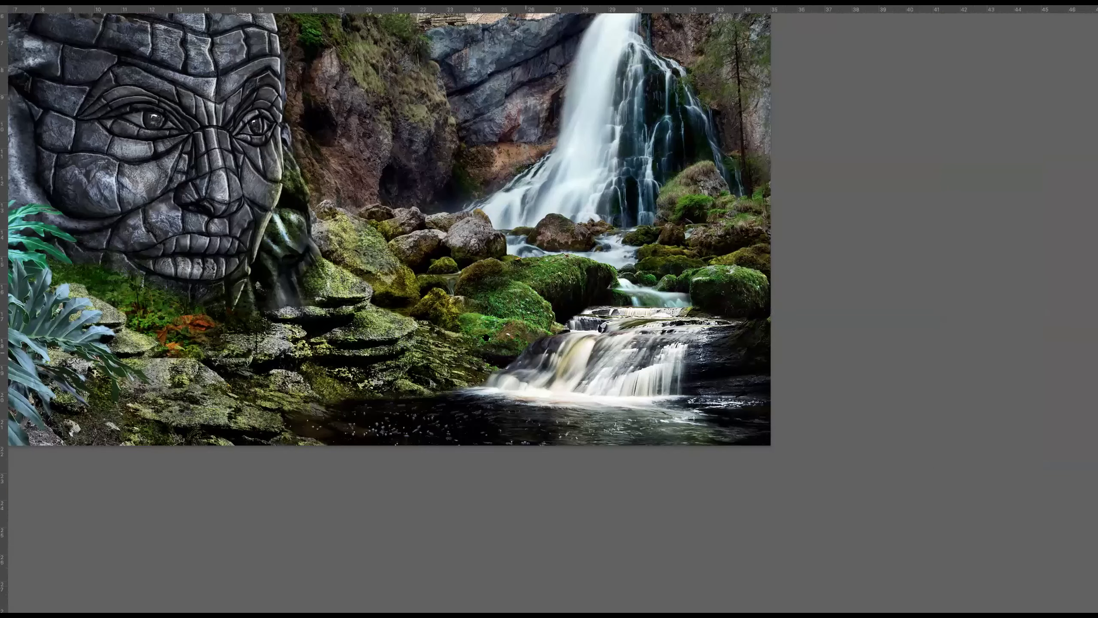
pyautogui.hotkey('ctrl', '-')
pyautogui.hotkey('ctrl', '-')
pyautogui.moveTo(542, 332); pyautogui.dragTo(548, 372)
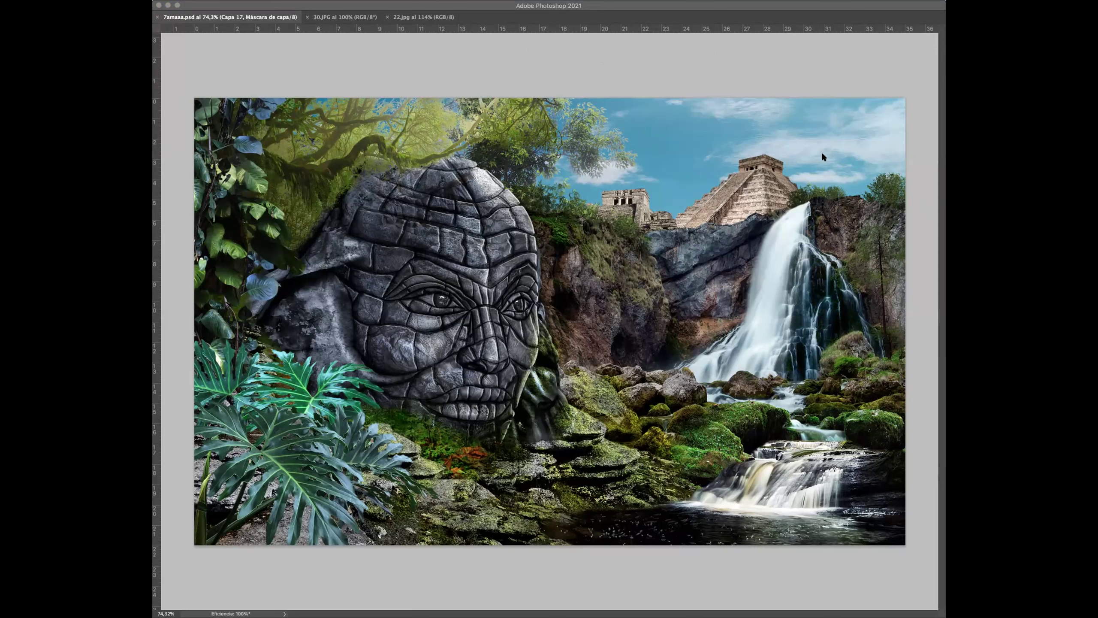
# Place the rocky ground image 13 over the lower foreground of 7amaaa.psd and put its layer below Capa 17
pyautogui.moveTo(550, 37); pyautogui.dragTo(550, 36)
pyautogui.moveTo(643, 298); pyautogui.dragTo(614, 446)
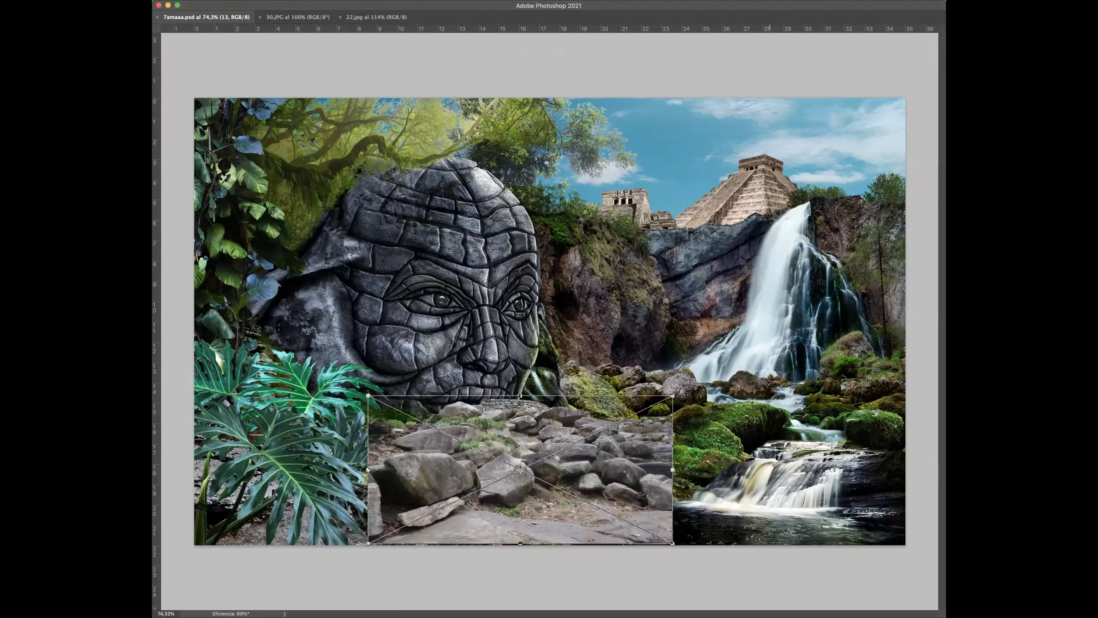
pyautogui.press('Return')
pyautogui.press('f')
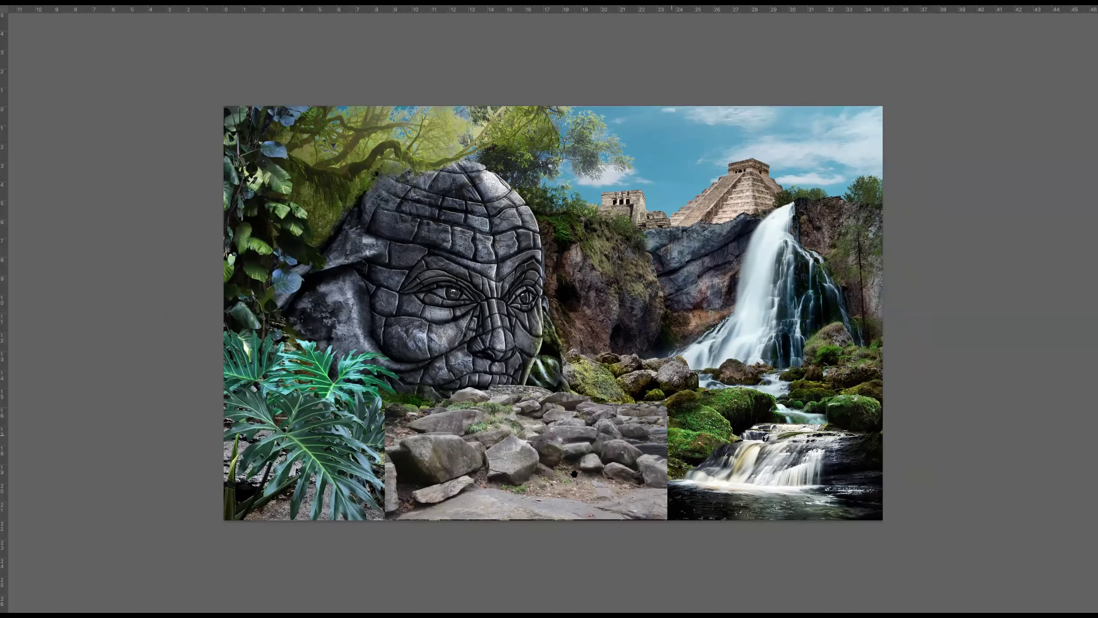
pyautogui.moveTo(574, 475); pyautogui.dragTo(568, 379)
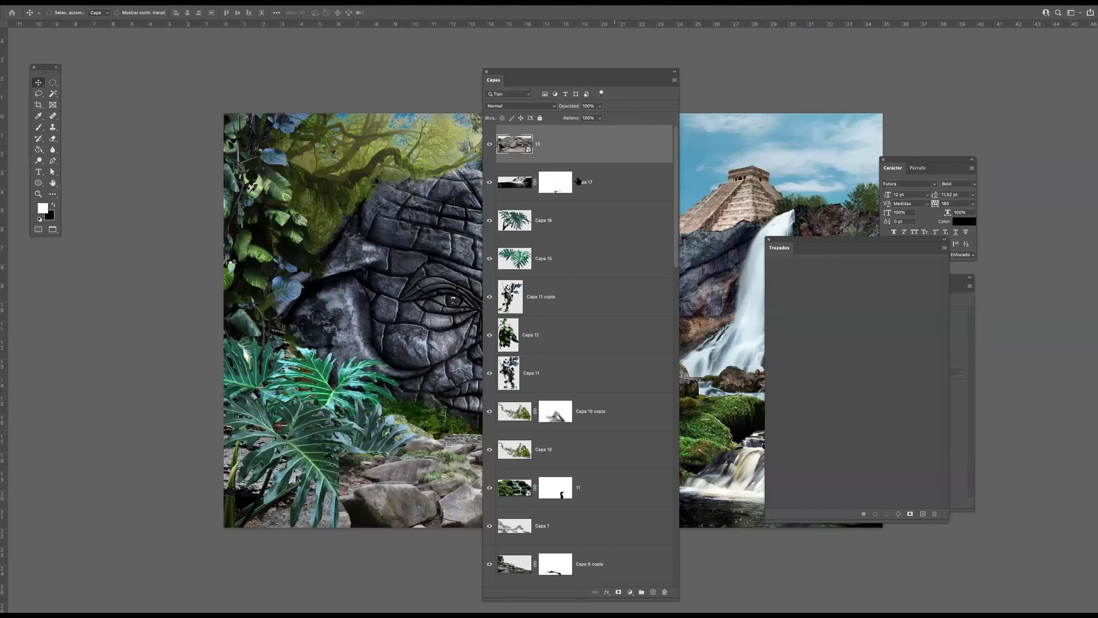
pyautogui.moveTo(563, 145); pyautogui.dragTo(573, 212)
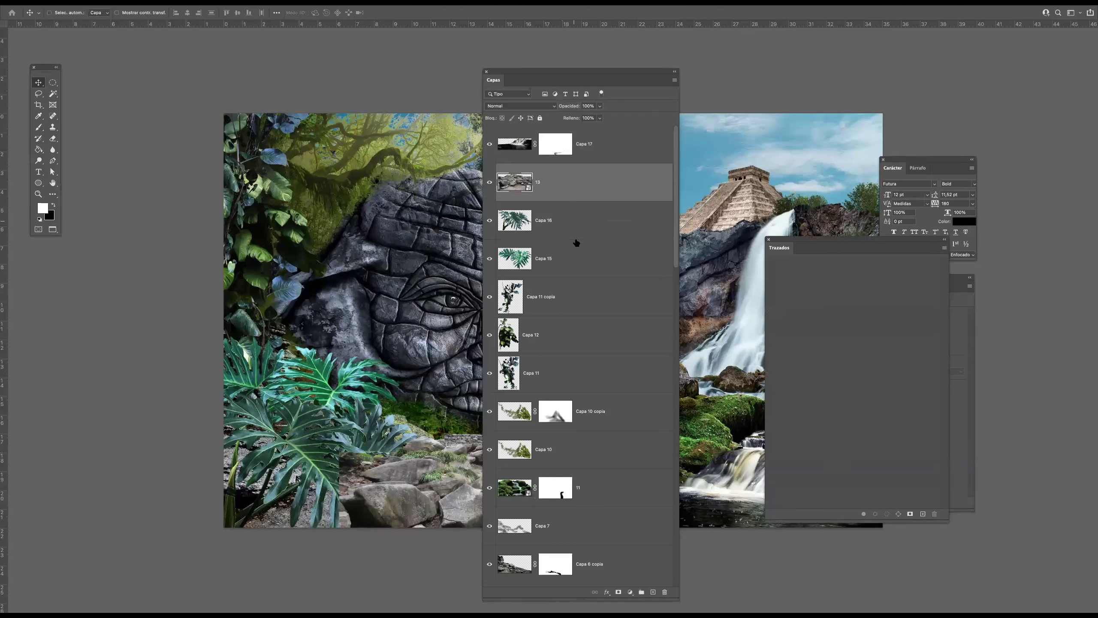
# Enlarge layer 13 with Free Transform and lower it so the rocks span the foreground from the leaves to the pool
pyautogui.press('f')
pyautogui.scroll(-2, 574, 328)
pyautogui.scroll(-3, 568, 344)
pyautogui.hotkey('ctrl', 't')
pyautogui.moveTo(359, 313); pyautogui.dragTo(225, 248)
pyautogui.moveTo(541, 340); pyautogui.dragTo(581, 370)
pyautogui.moveTo(698, 270); pyautogui.dragTo(702, 276)
pyautogui.moveTo(612, 333)
pyautogui.mouseDown()
pyautogui.moveTo(602, 341)
pyautogui.moveTo(609, 329)
pyautogui.mouseUp()
pyautogui.moveTo(507, 362); pyautogui.dragTo(655, 412)
pyautogui.press('Return')
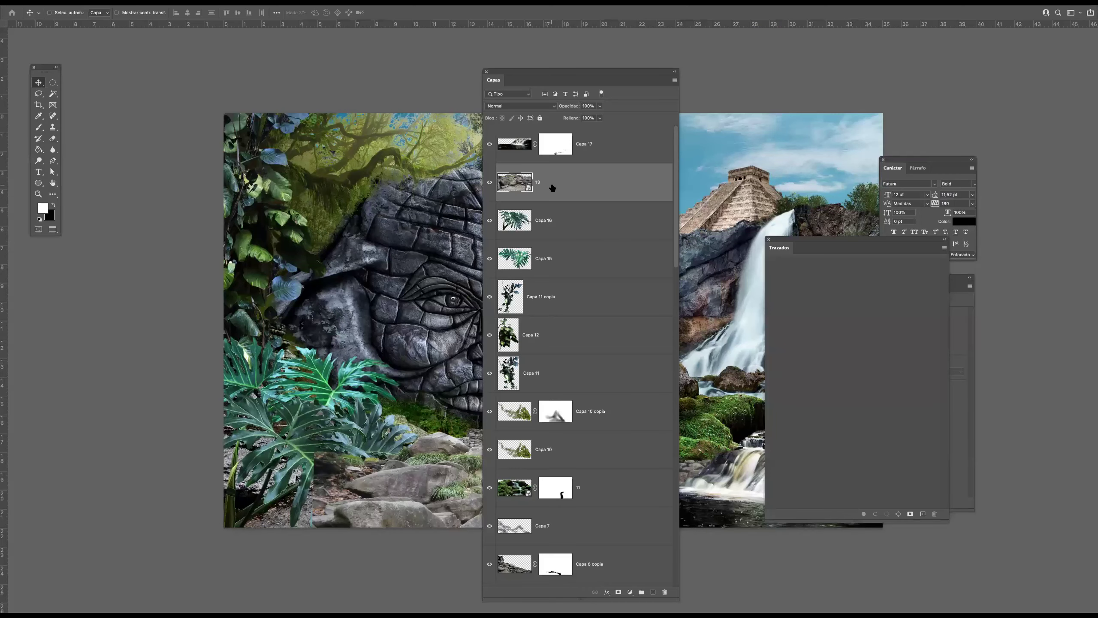
# Darken layer 13 with a three-point Curves adjustment, setting the shadow point to input 83, output 44
pyautogui.press('Tab')
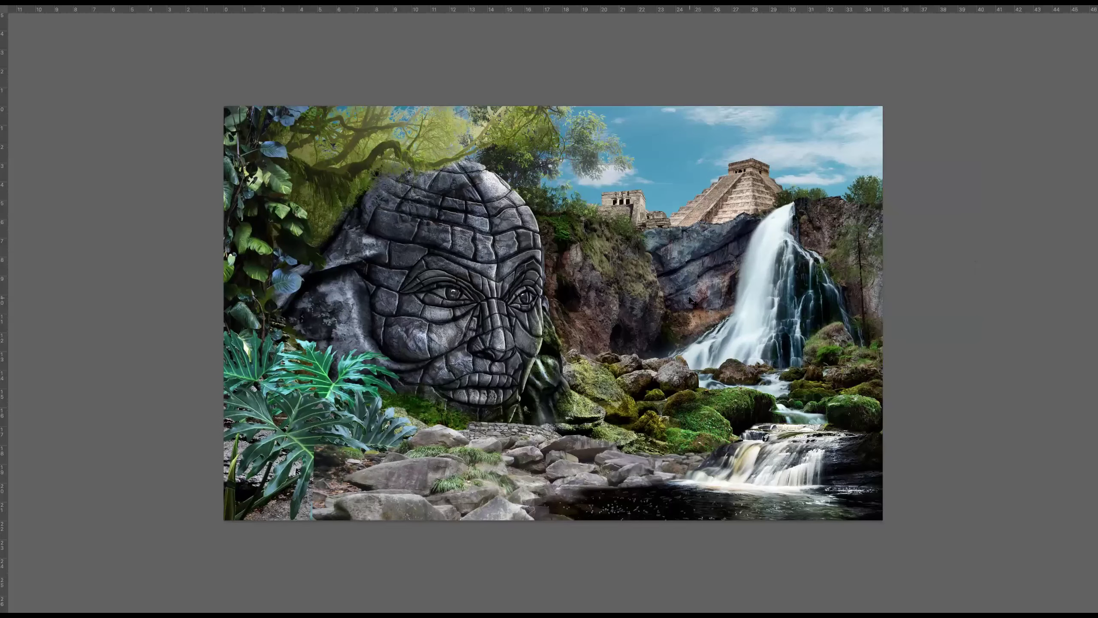
pyautogui.press('super+m')
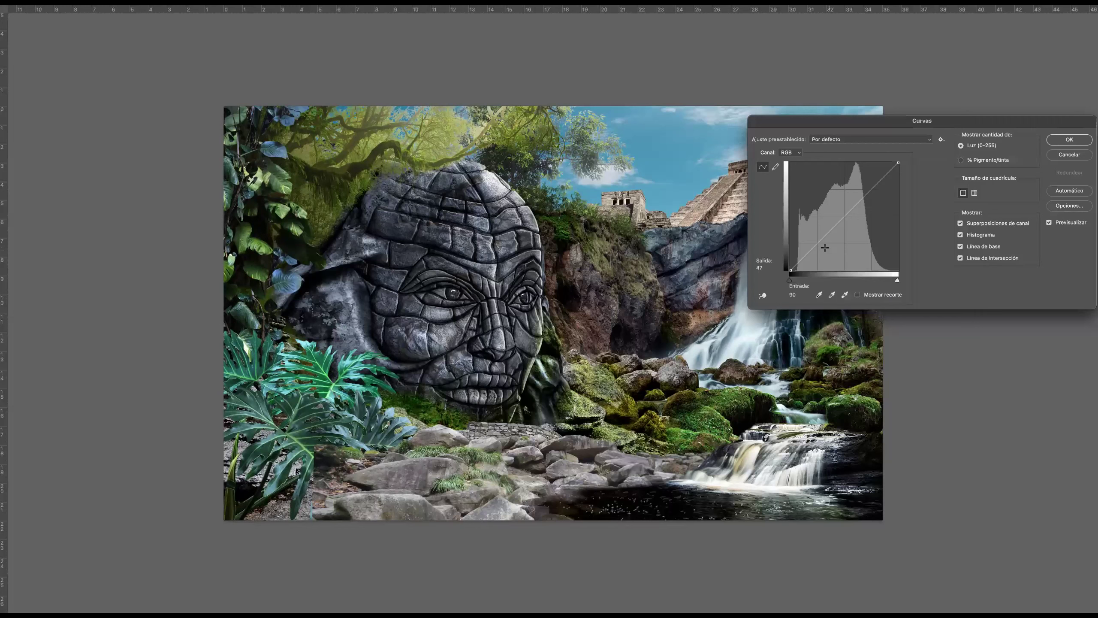
pyautogui.click(825, 248)
pyautogui.moveTo(876, 195); pyautogui.dragTo(874, 190)
pyautogui.click(848, 227)
pyautogui.moveTo(825, 250); pyautogui.dragTo(826, 253)
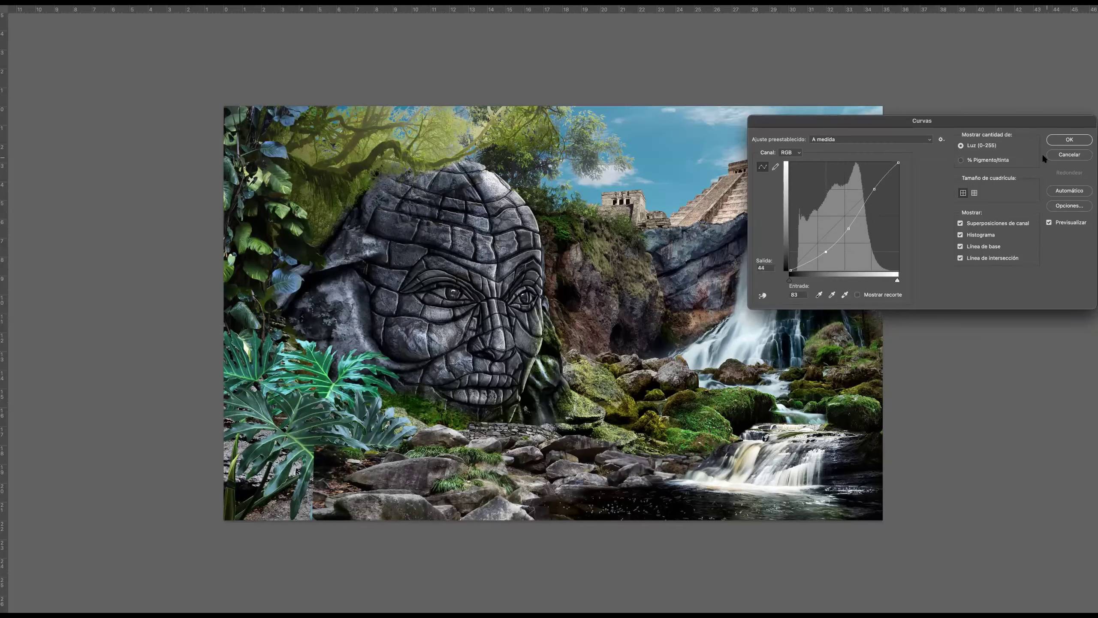
pyautogui.click(1070, 140)
# Move layer 13 below the leaf layer Capa 15 and add a layer mask to it
pyautogui.scroll(3, 557, 492)
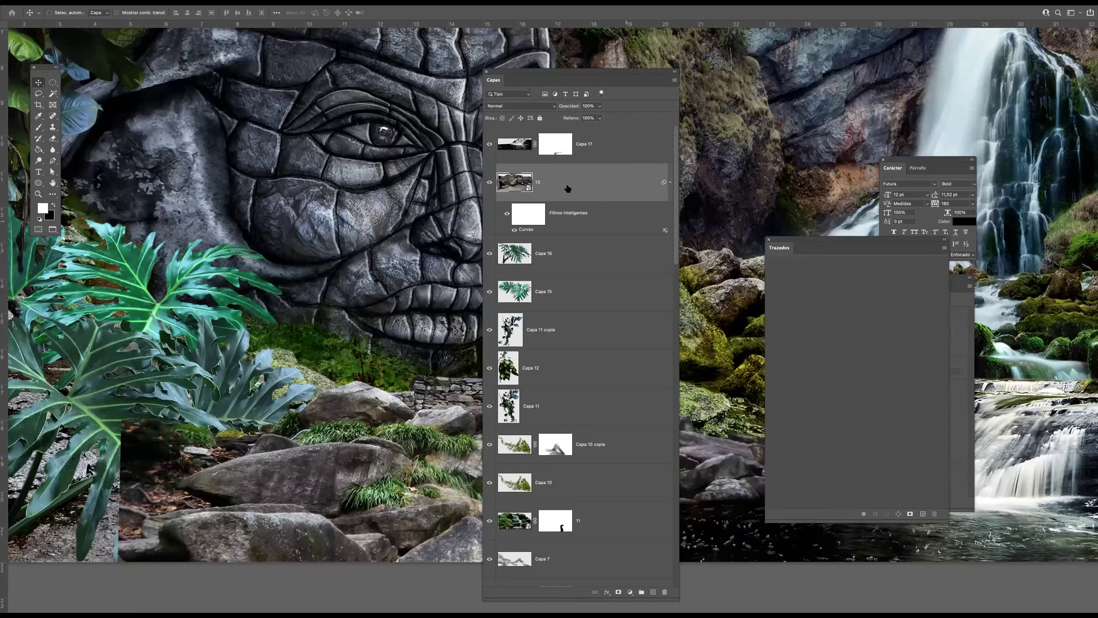
pyautogui.moveTo(570, 183); pyautogui.dragTo(565, 311)
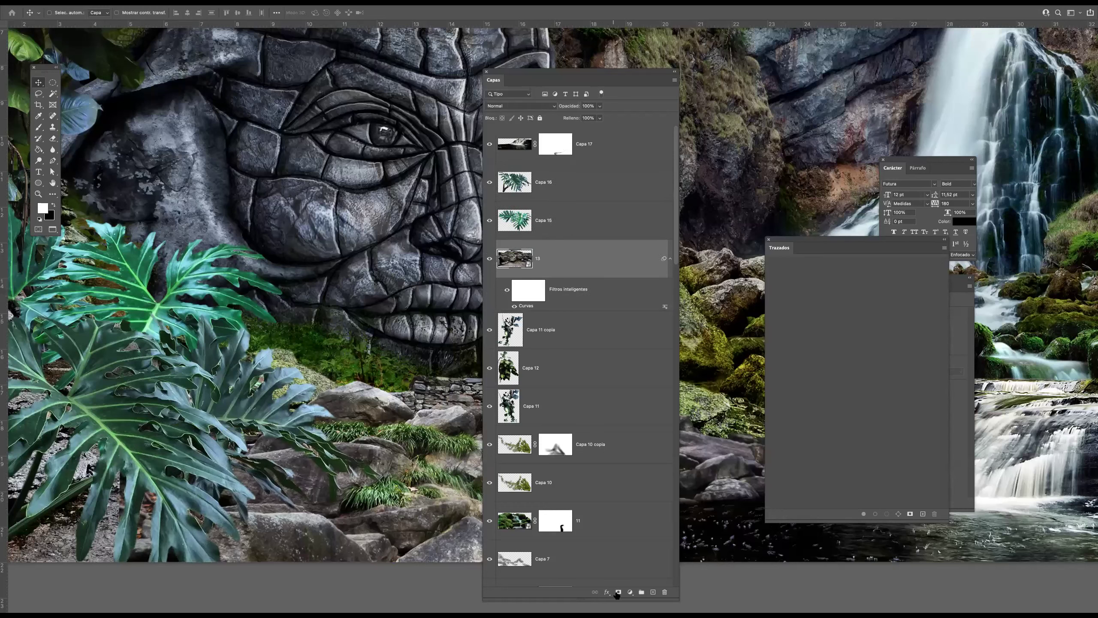
pyautogui.click(618, 591)
# Paint black on layer 13's mask to hide the rocks covering the mossy ledges between the stone head and the cascade
pyautogui.click(39, 127)
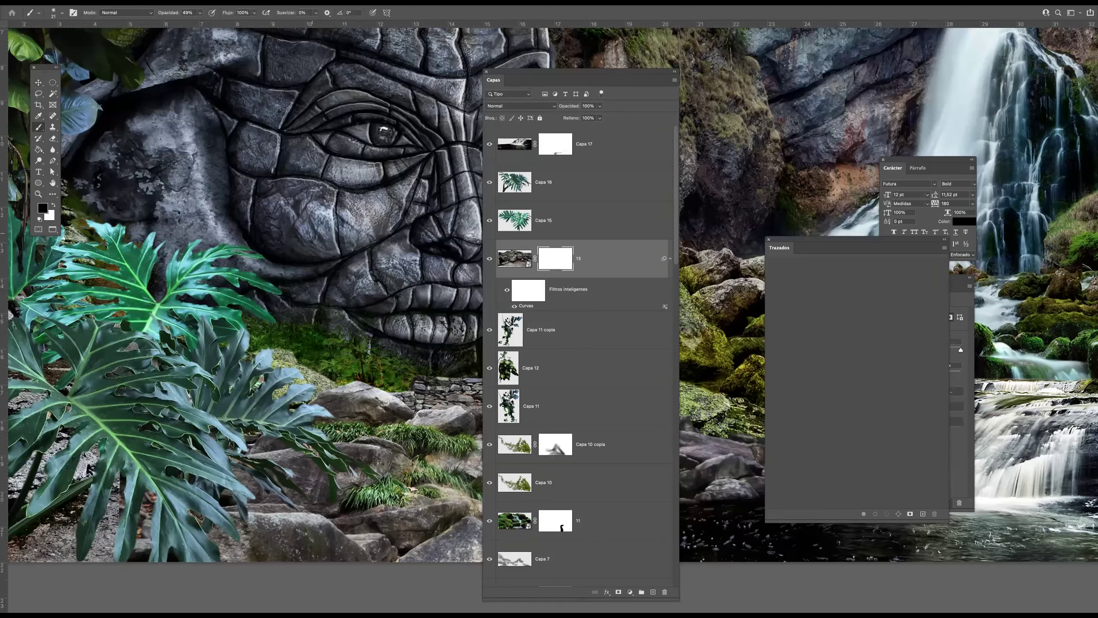
pyautogui.press('Tab')
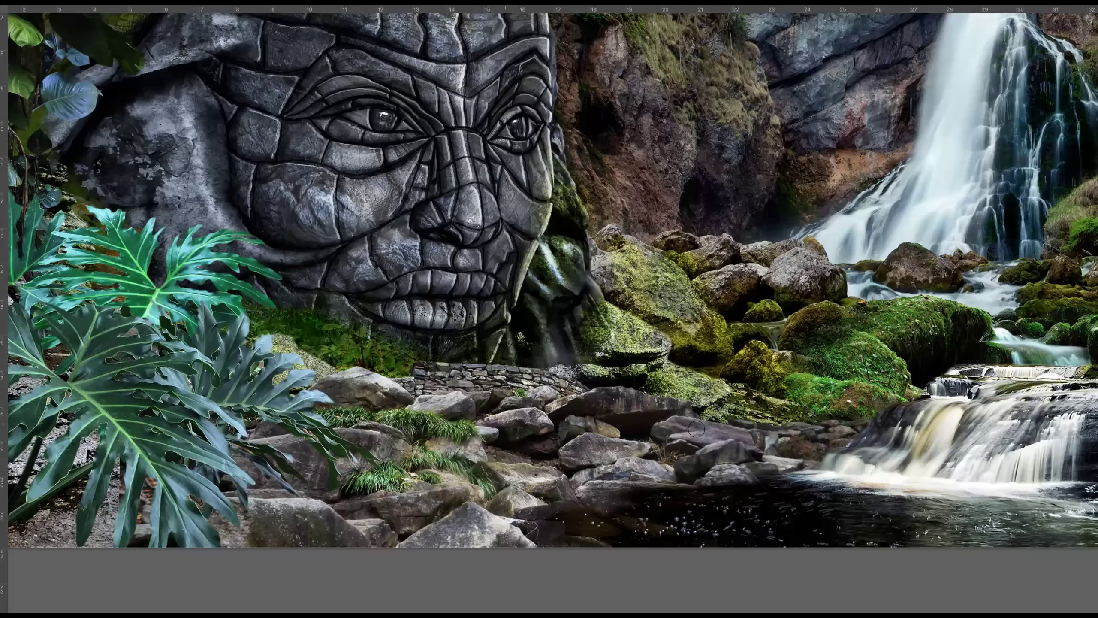
pyautogui.moveTo(773, 459)
pyautogui.mouseDown()
pyautogui.moveTo(718, 471)
pyautogui.moveTo(685, 463)
pyautogui.moveTo(683, 442)
pyautogui.moveTo(582, 416)
pyautogui.moveTo(710, 398)
pyautogui.moveTo(523, 392)
pyautogui.moveTo(546, 400)
pyautogui.moveTo(552, 378)
pyautogui.moveTo(587, 389)
pyautogui.moveTo(575, 381)
pyautogui.mouseUp()
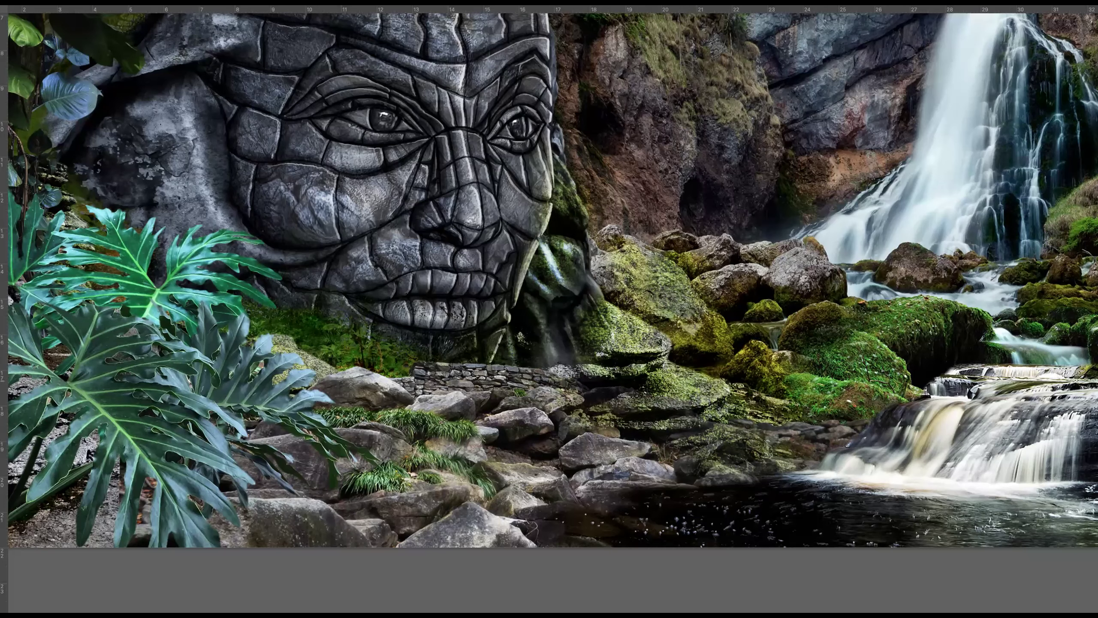
# Mask out layer 13's low stone wall beneath the head's chin to reveal the plants and ledges behind it
pyautogui.press('Tab')
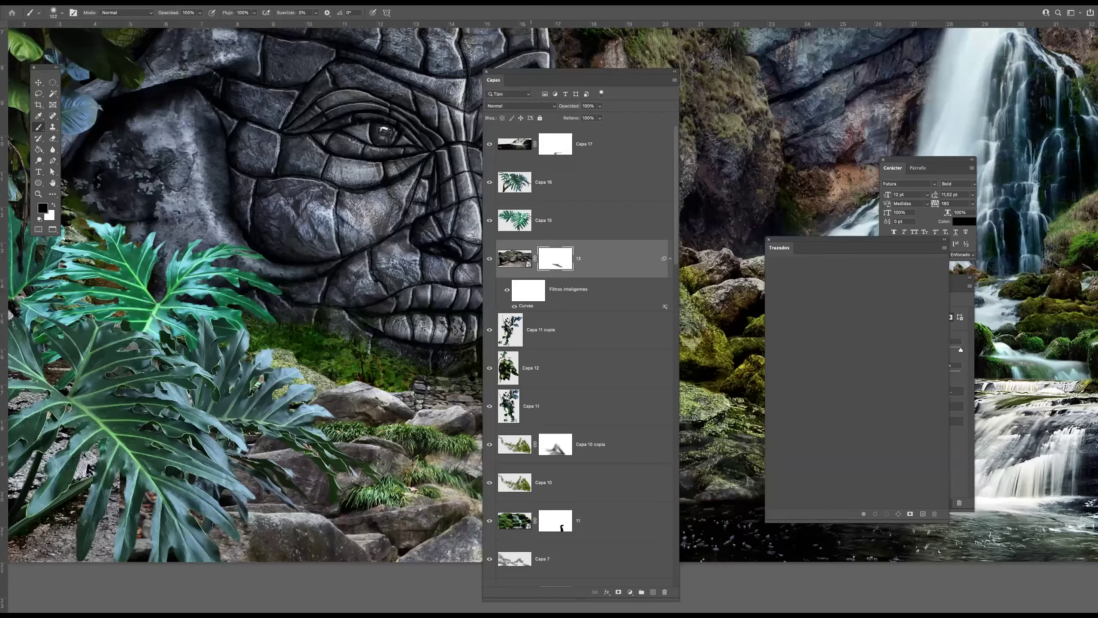
pyautogui.press('Tab')
pyautogui.moveTo(483, 372)
pyautogui.mouseDown()
pyautogui.moveTo(519, 384)
pyautogui.moveTo(411, 391)
pyautogui.moveTo(622, 384)
pyautogui.mouseUp()
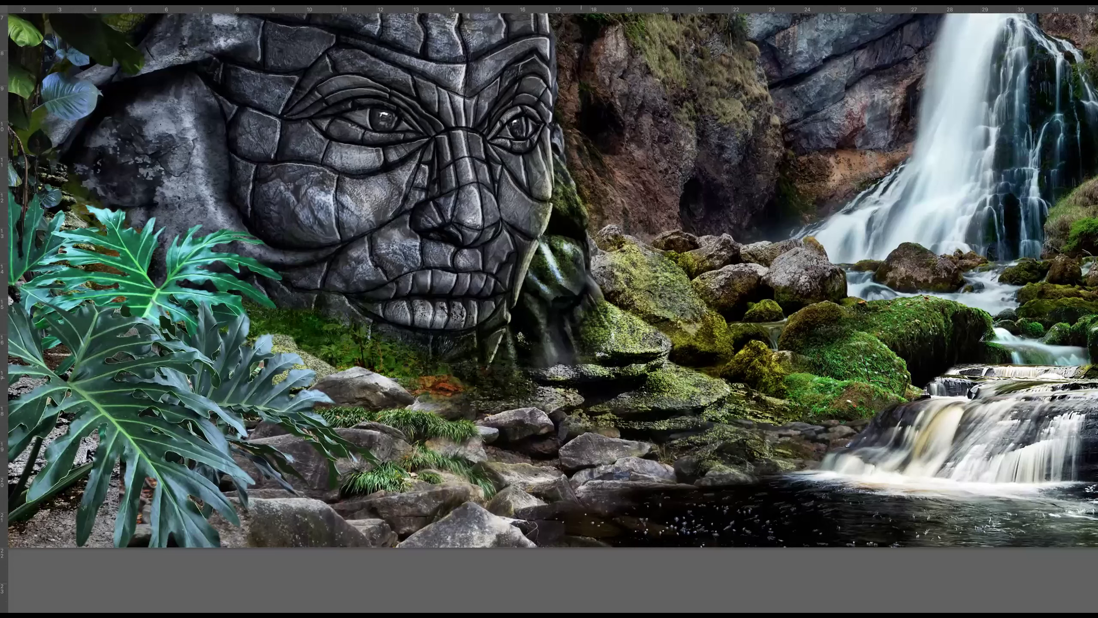
# Refine layer 13's mask with a 59 px soft brush along the ledges, the plants under the chin and the pool's lower corner
pyautogui.moveTo(570, 418)
pyautogui.mouseDown()
pyautogui.moveTo(554, 402)
pyautogui.moveTo(571, 420)
pyautogui.mouseUp()
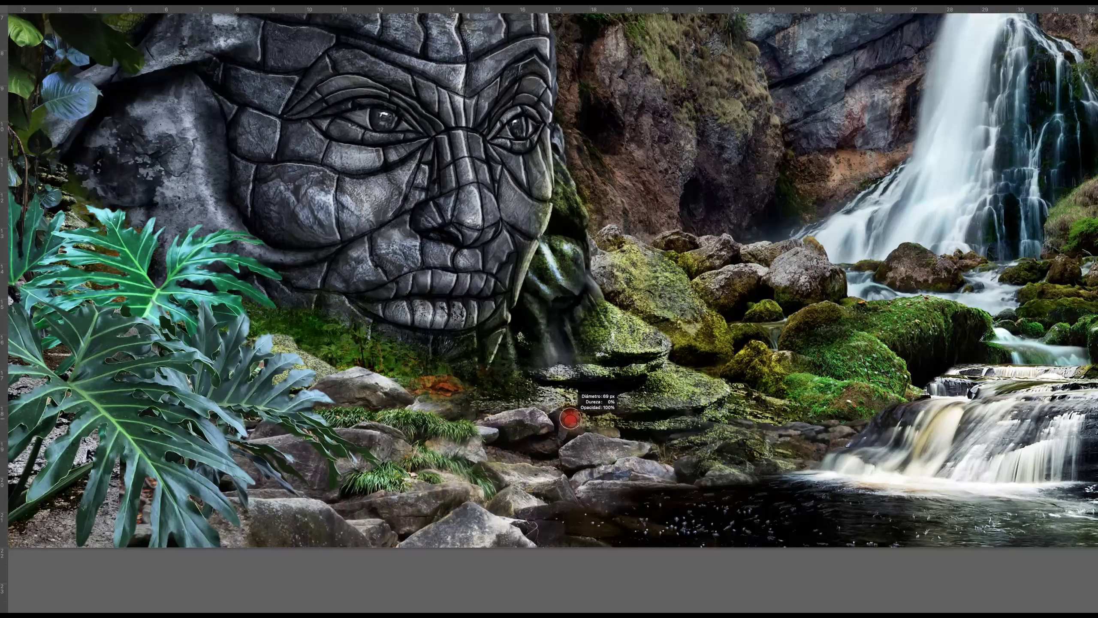
pyautogui.moveTo(668, 437); pyautogui.dragTo(691, 460)
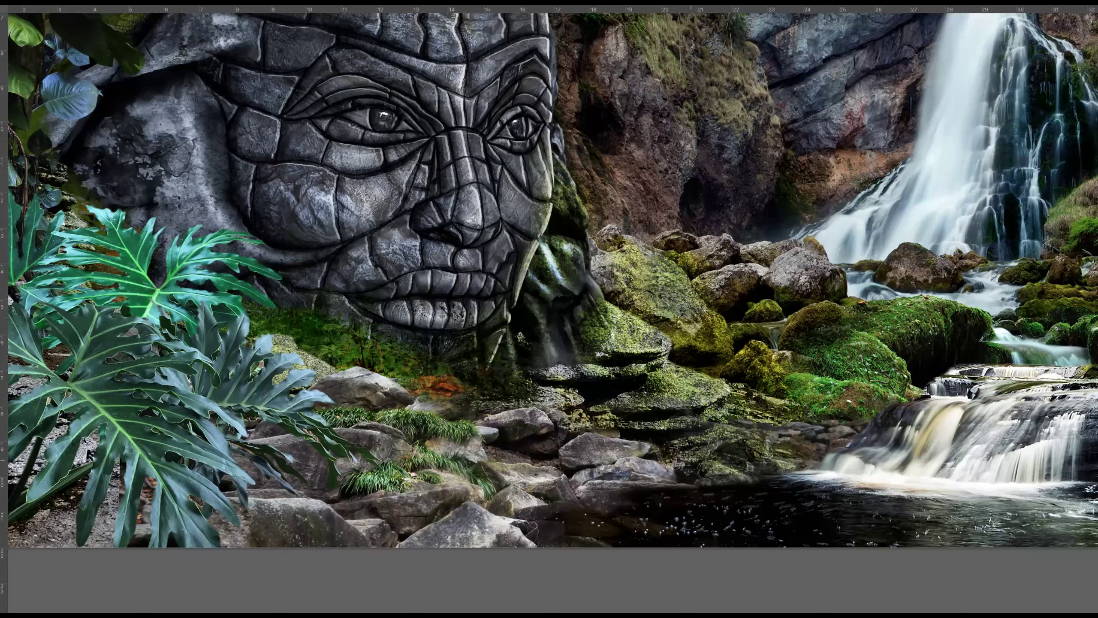
pyautogui.moveTo(775, 474); pyautogui.dragTo(690, 482)
pyautogui.moveTo(575, 443); pyautogui.dragTo(522, 446)
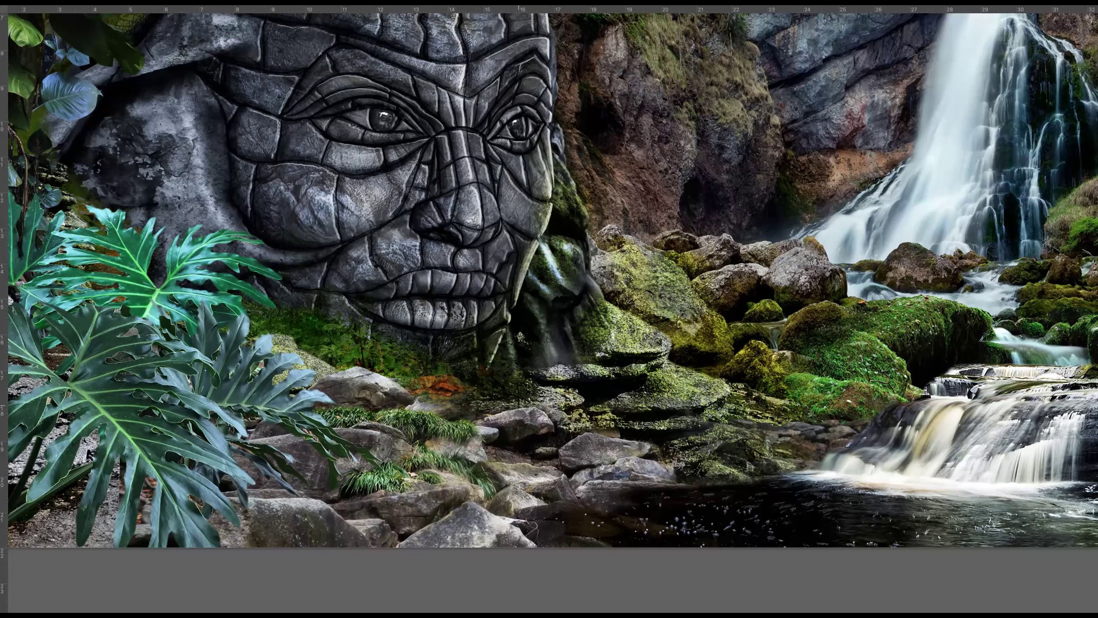
pyautogui.moveTo(368, 376); pyautogui.dragTo(340, 374)
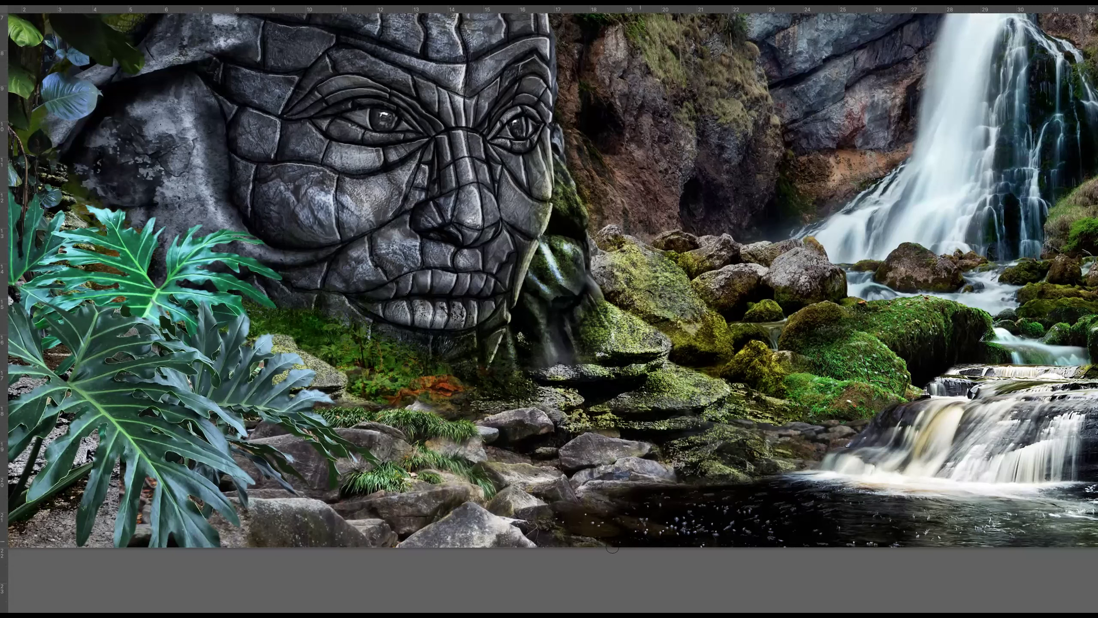
pyautogui.moveTo(532, 538)
pyautogui.mouseDown()
pyautogui.moveTo(475, 520)
pyautogui.moveTo(398, 551)
pyautogui.moveTo(456, 524)
pyautogui.moveTo(403, 538)
pyautogui.moveTo(561, 547)
pyautogui.mouseUp()
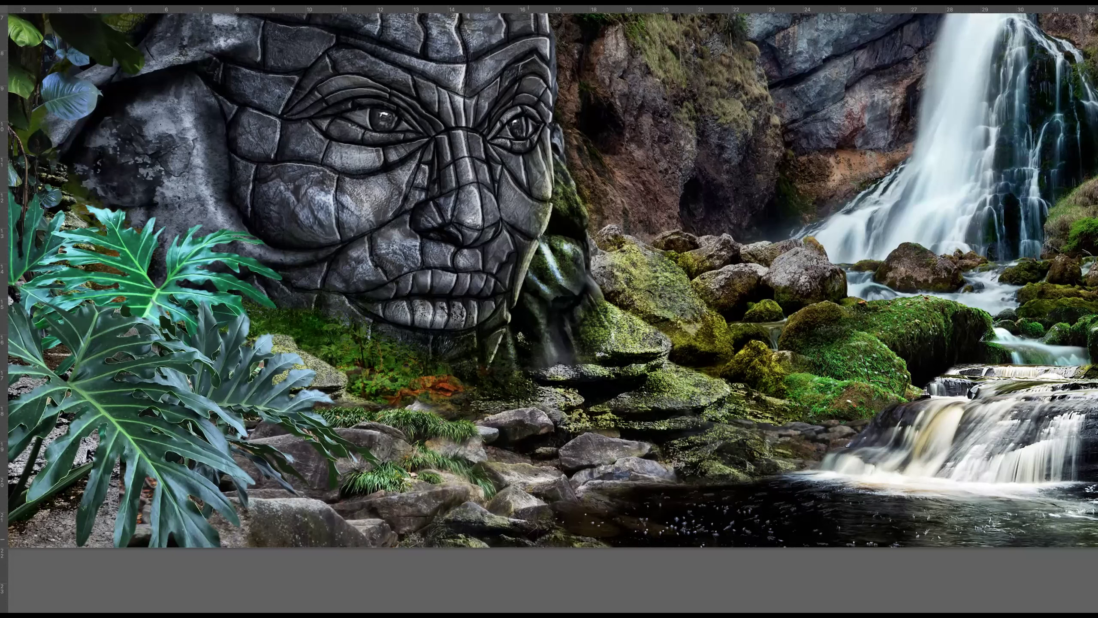
pyautogui.moveTo(306, 483); pyautogui.dragTo(542, 409)
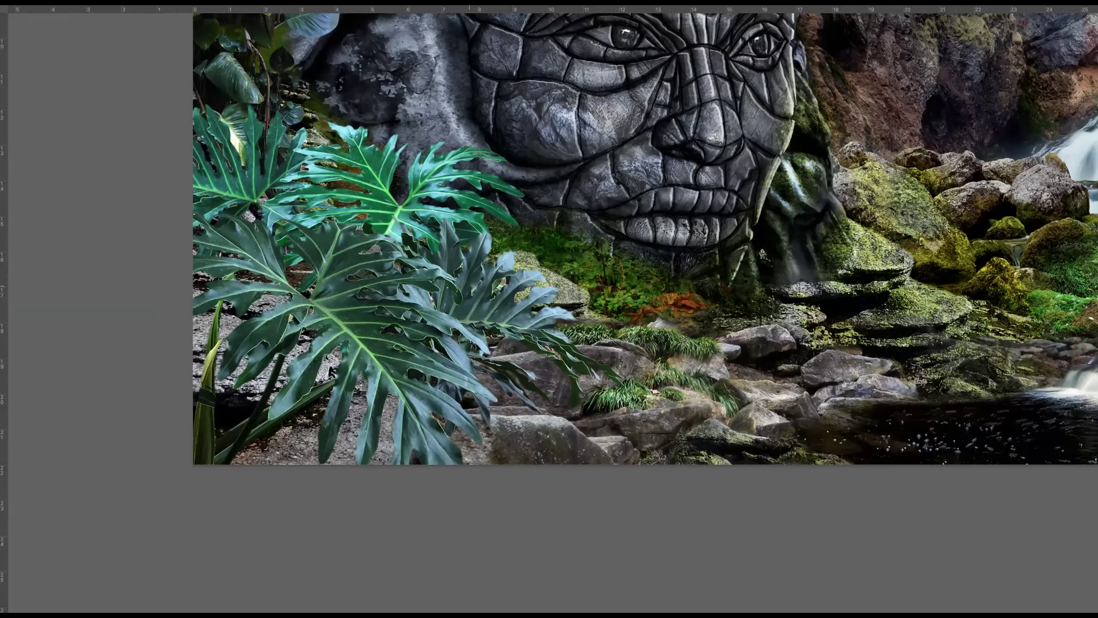
pyautogui.scroll(-2, 511, 249)
pyautogui.scroll(-3, 456, 342)
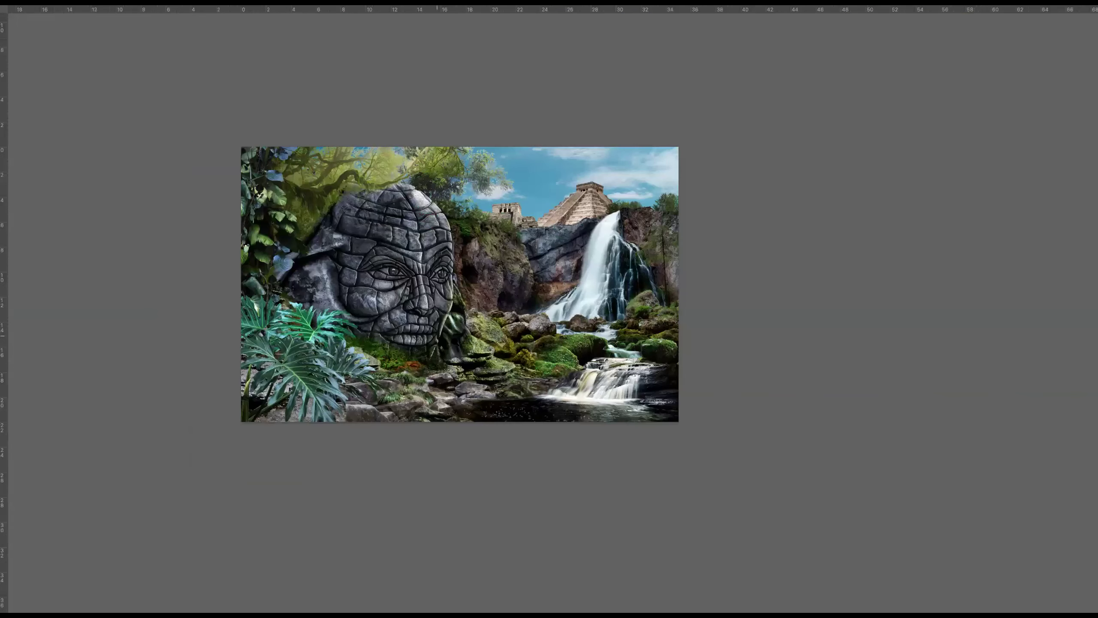
pyautogui.scroll(2, 456, 342)
pyautogui.scroll(1, 455, 341)
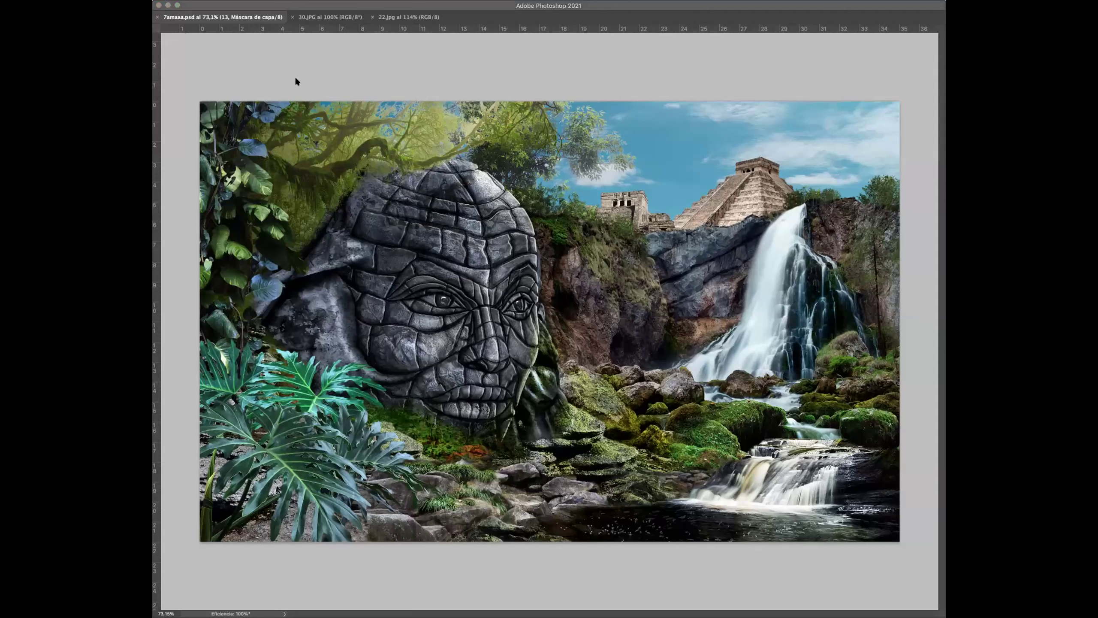
# Place the mossy rock image 19, flip it horizontally, and enlarge it over the left part of the stone head
pyautogui.moveTo(262, 280); pyautogui.dragTo(262, 280)
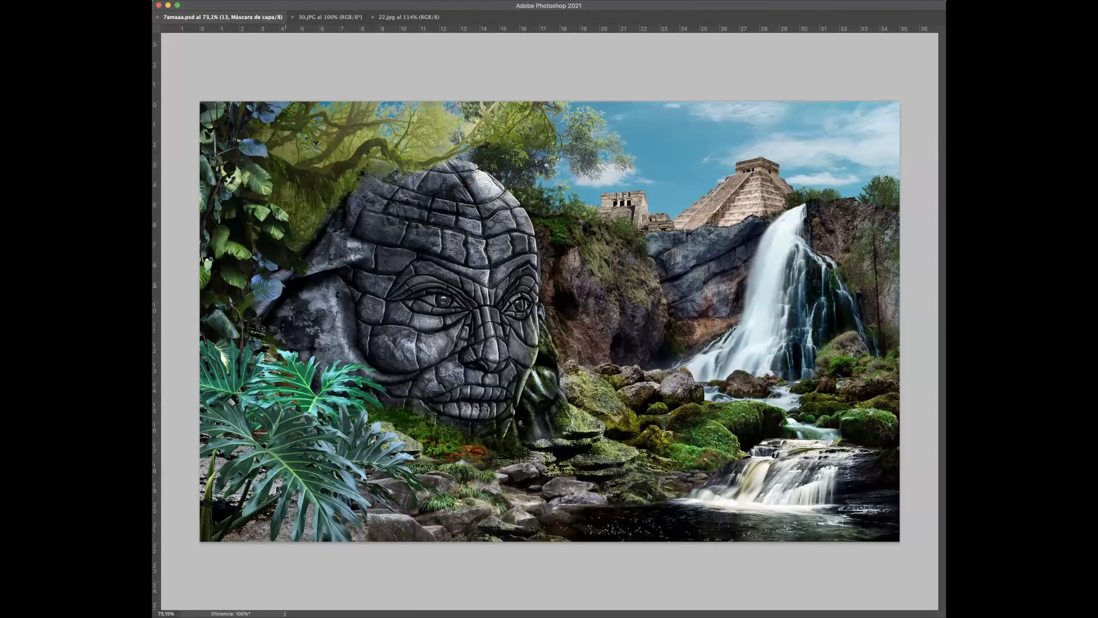
pyautogui.rightClick(582, 375)
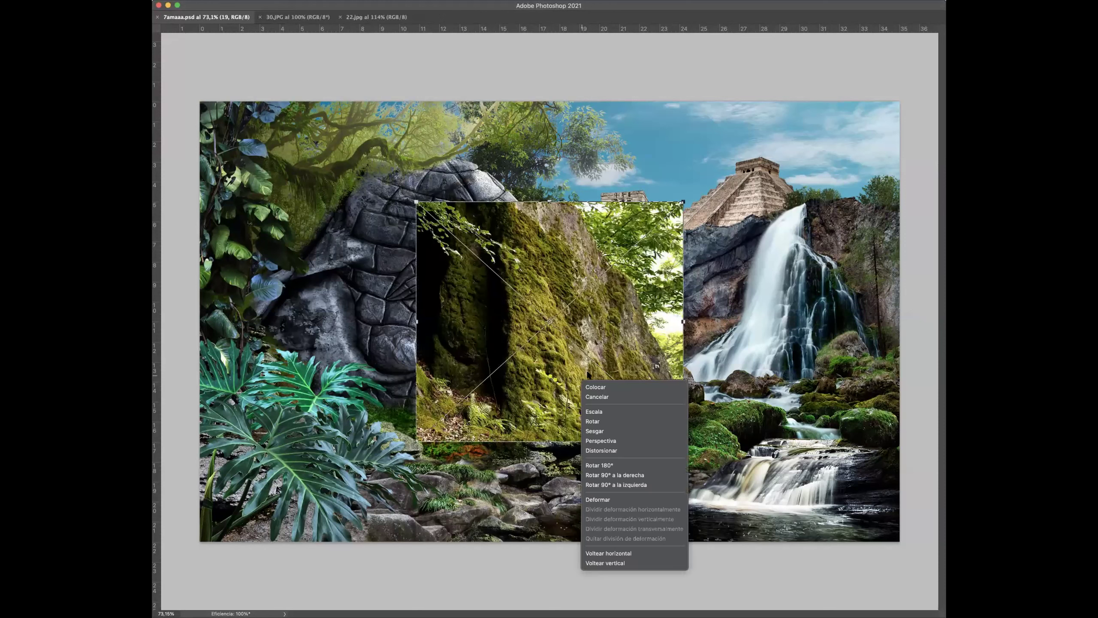
pyautogui.click(635, 553)
pyautogui.moveTo(508, 390); pyautogui.dragTo(339, 364)
pyautogui.moveTo(513, 416); pyautogui.dragTo(568, 466)
pyautogui.moveTo(534, 421); pyautogui.dragTo(515, 409)
pyautogui.press('Return')
# Move the mossy rock layer 19 directly above Grupo 1 and add a layer mask to it
pyautogui.press('Tab')
pyautogui.moveTo(681, 255); pyautogui.dragTo(666, 155)
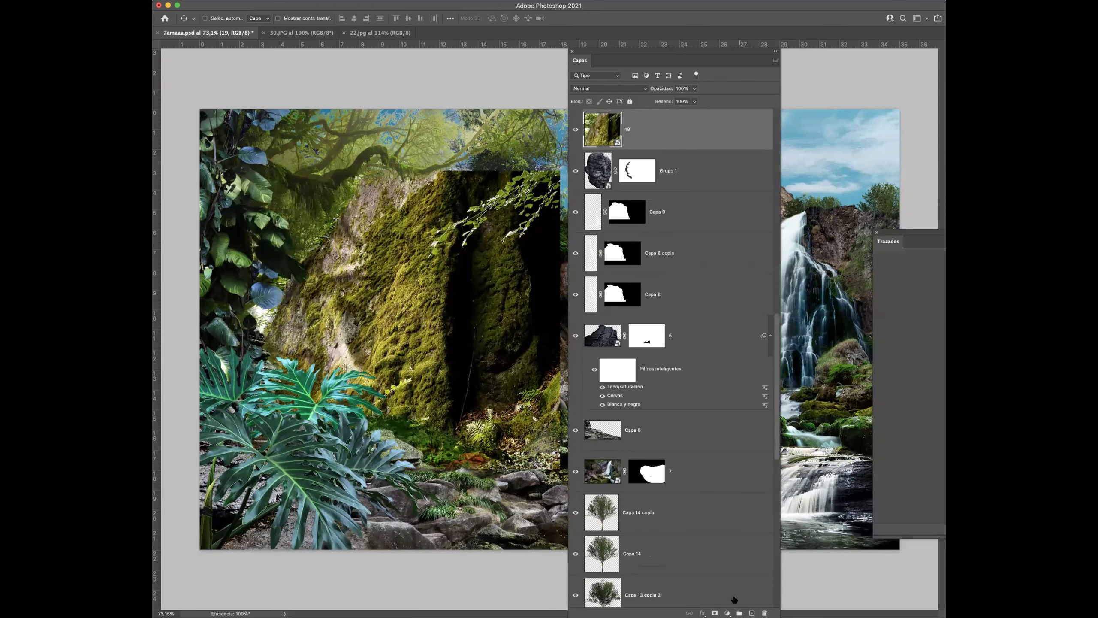
pyautogui.click(714, 612)
pyautogui.press('b')
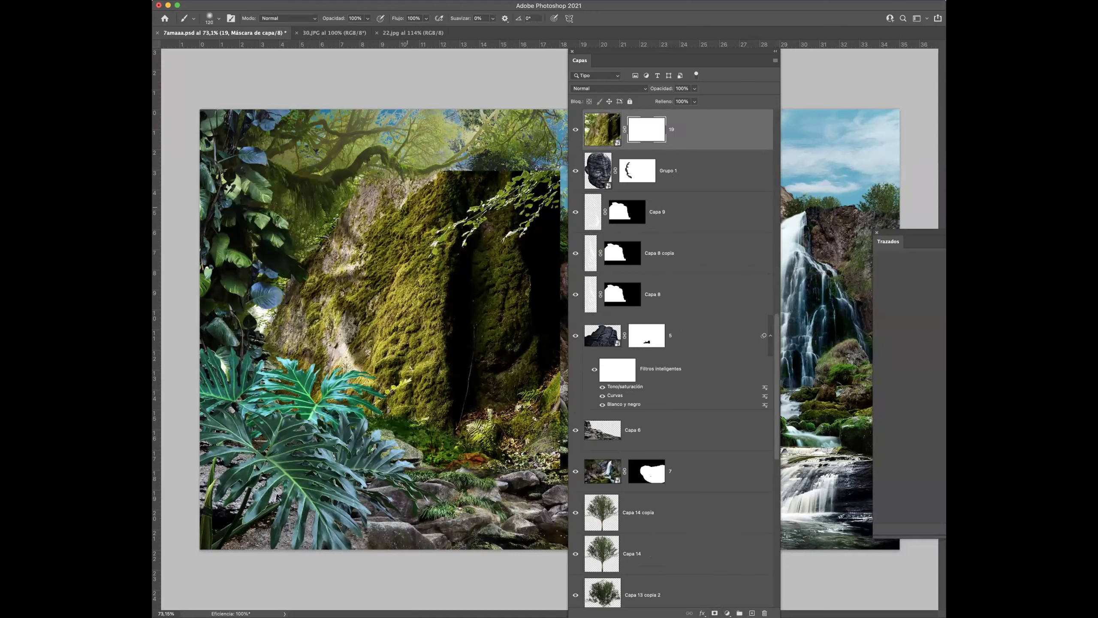
# Mask layer 19 with Kyle's Inclinación splatter brush, clearing the face and forehead and leaving moss on the head's left side
pyautogui.click(220, 19)
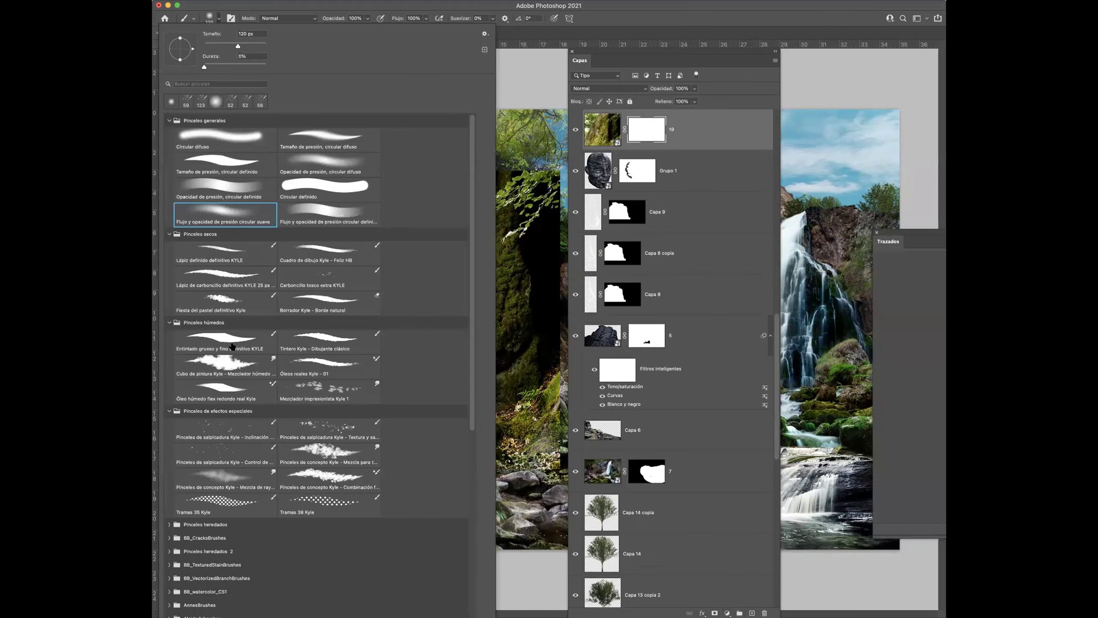
pyautogui.click(245, 426)
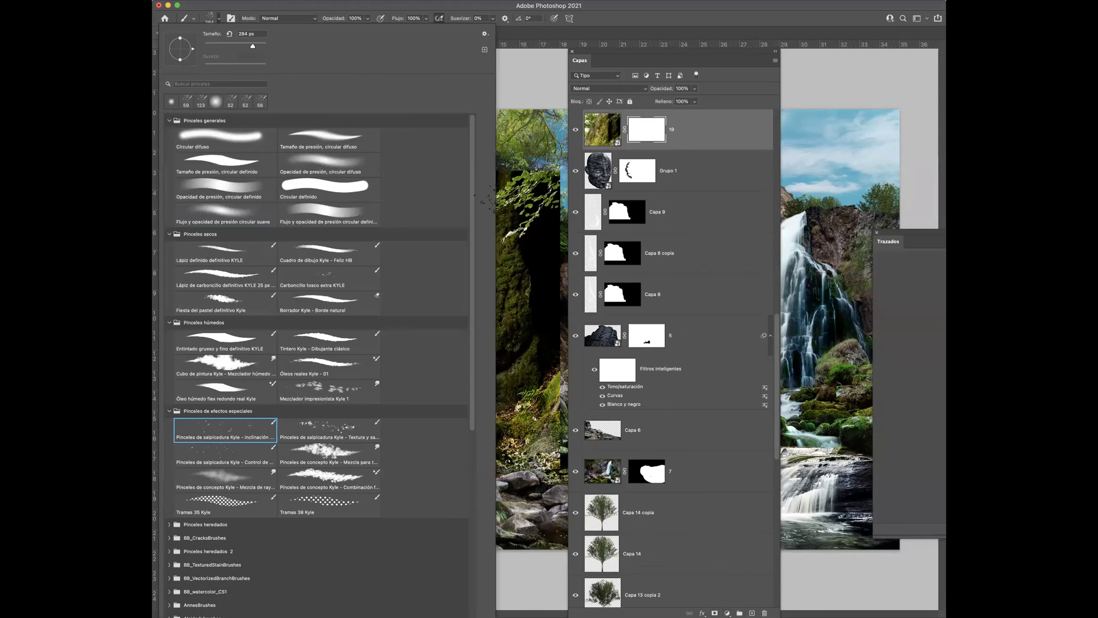
pyautogui.press('Tab')
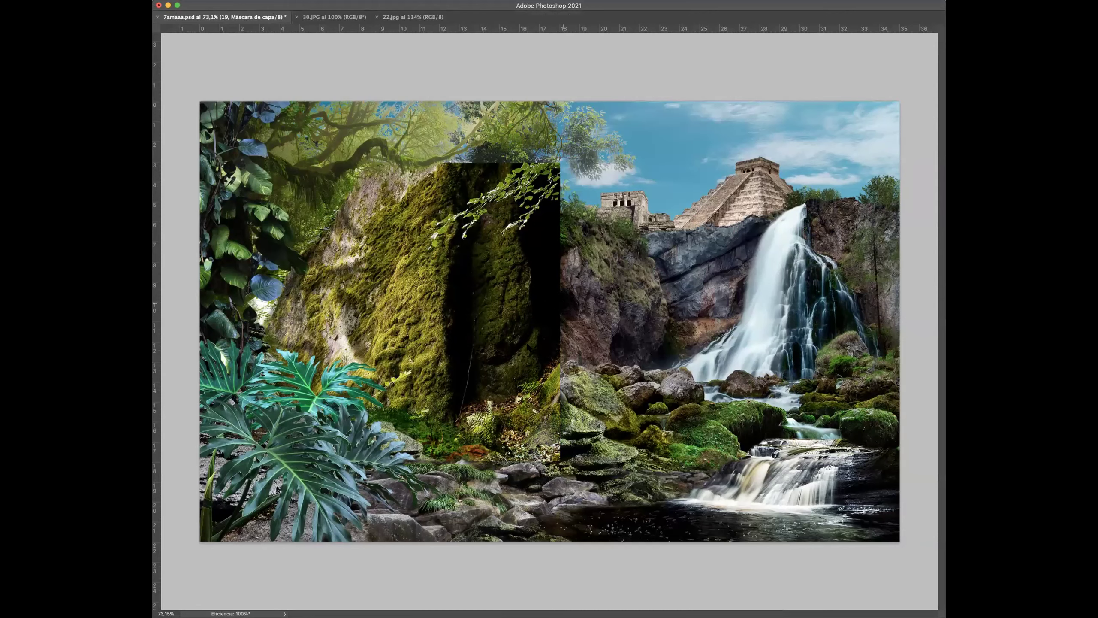
pyautogui.moveTo(545, 450)
pyautogui.mouseDown()
pyautogui.moveTo(547, 182)
pyautogui.moveTo(525, 181)
pyautogui.moveTo(508, 371)
pyautogui.moveTo(491, 191)
pyautogui.moveTo(406, 165)
pyautogui.moveTo(337, 203)
pyautogui.moveTo(260, 320)
pyautogui.moveTo(255, 302)
pyautogui.moveTo(285, 329)
pyautogui.mouseUp()
pyautogui.moveTo(482, 450)
pyautogui.mouseDown()
pyautogui.moveTo(464, 421)
pyautogui.moveTo(472, 277)
pyautogui.moveTo(458, 234)
pyautogui.moveTo(396, 221)
pyautogui.moveTo(485, 213)
pyautogui.mouseUp()
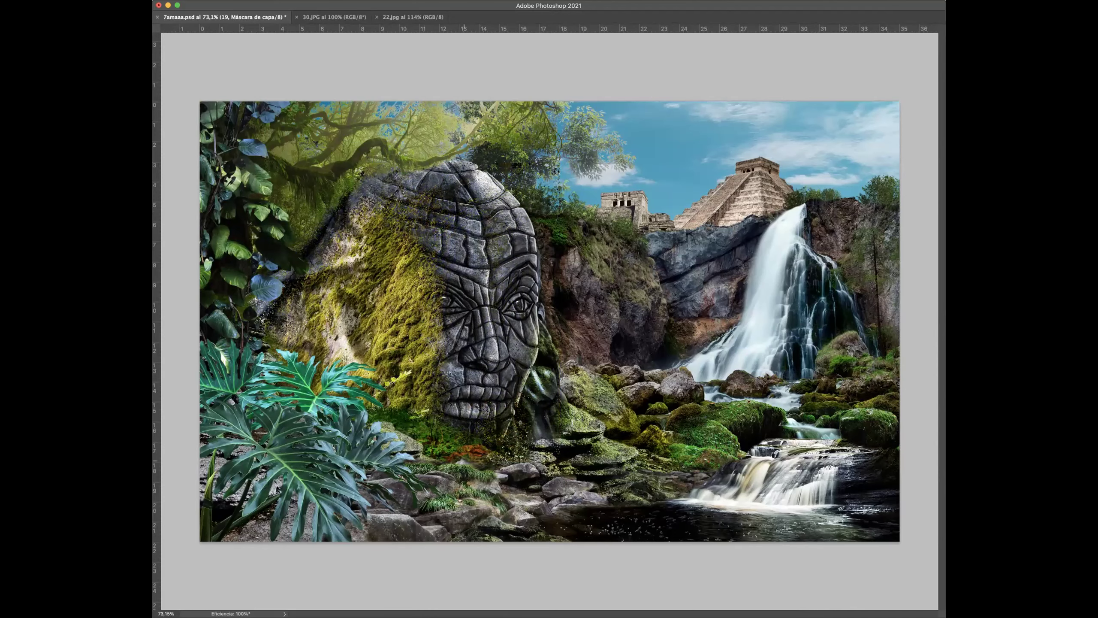
pyautogui.moveTo(488, 455); pyautogui.dragTo(494, 516)
pyautogui.scroll(5, 419, 343)
pyautogui.moveTo(510, 316); pyautogui.dragTo(310, 313)
pyautogui.moveTo(437, 192)
pyautogui.mouseDown()
pyautogui.moveTo(400, 178)
pyautogui.moveTo(421, 143)
pyautogui.moveTo(418, 128)
pyautogui.moveTo(456, 119)
pyautogui.mouseUp()
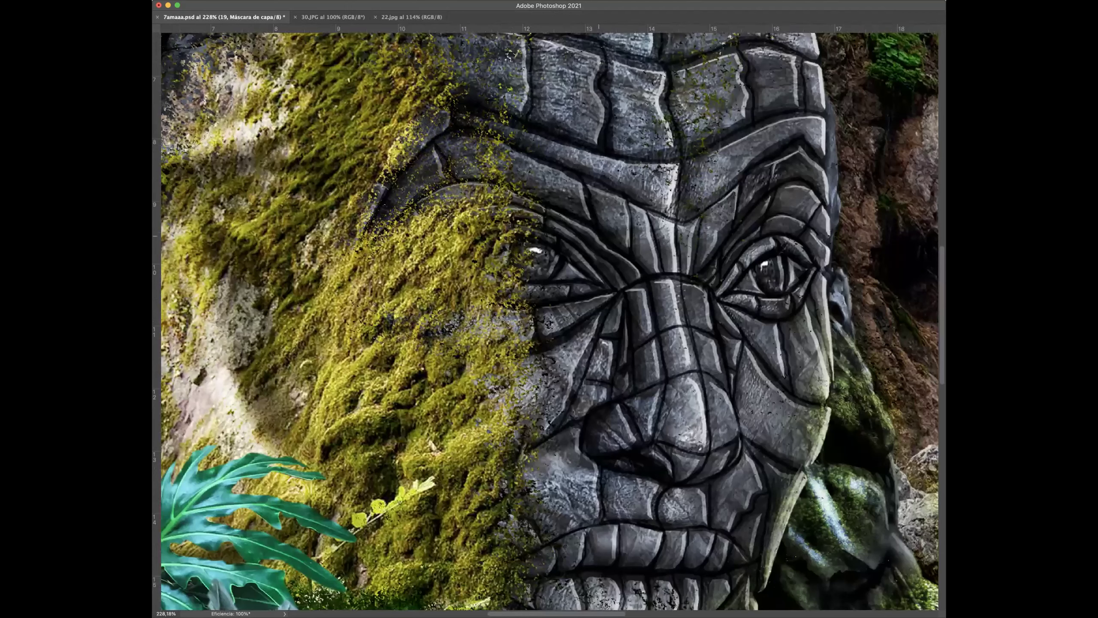
pyautogui.scroll(-2, 578, 255)
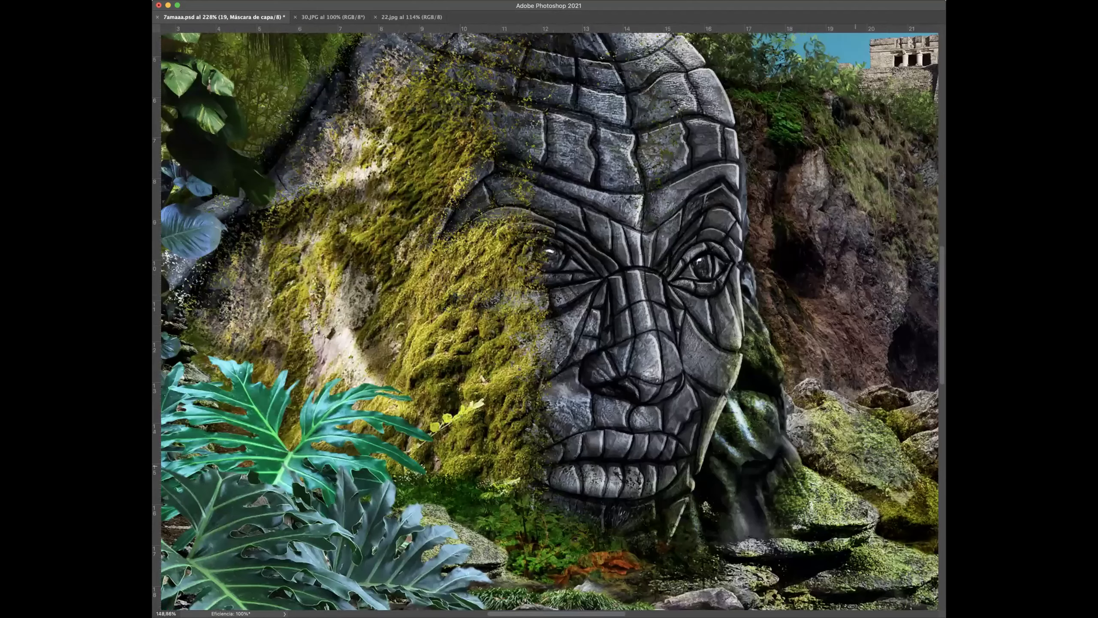
pyautogui.scroll(-2, 578, 257)
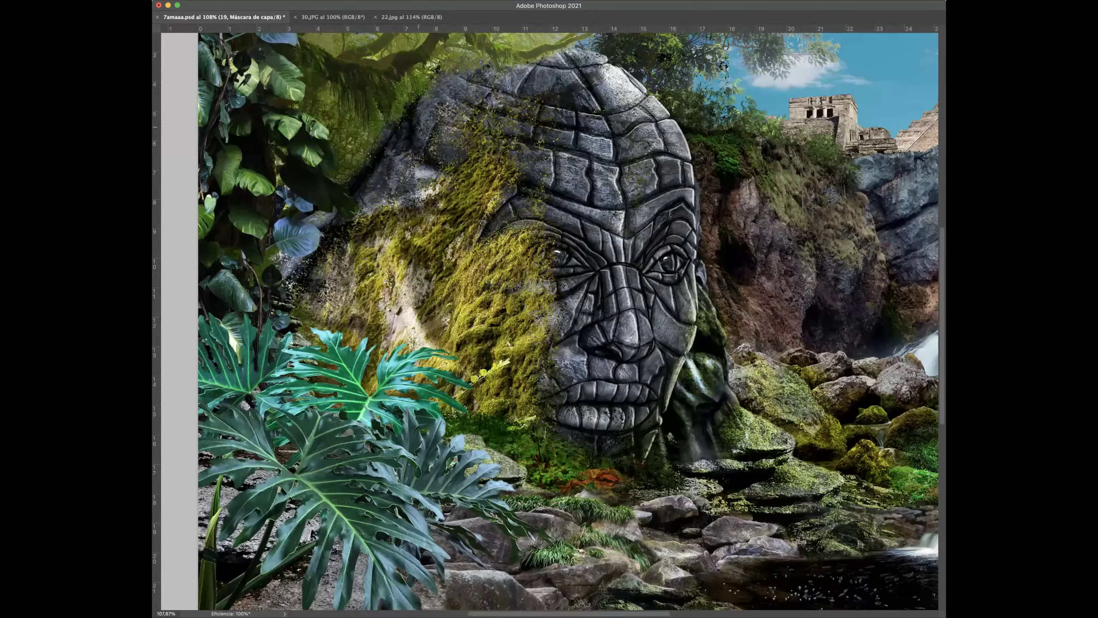
# Try the Luz fuerte blend mode on layer 19, and settle on Luz suave
pyautogui.press('Tab')
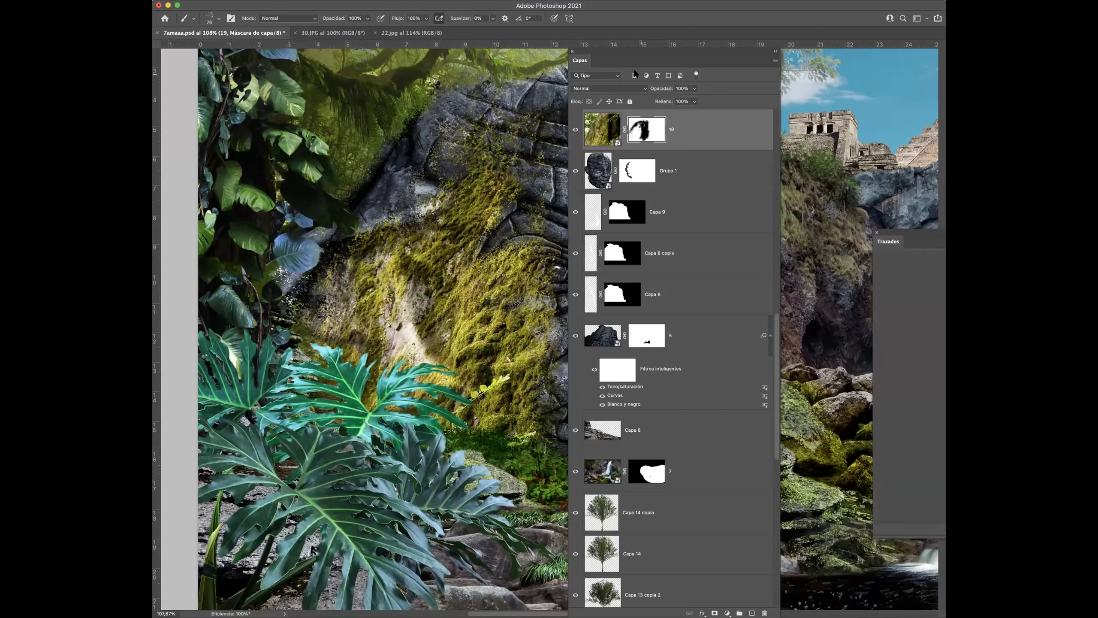
pyautogui.moveTo(641, 58); pyautogui.dragTo(762, 76)
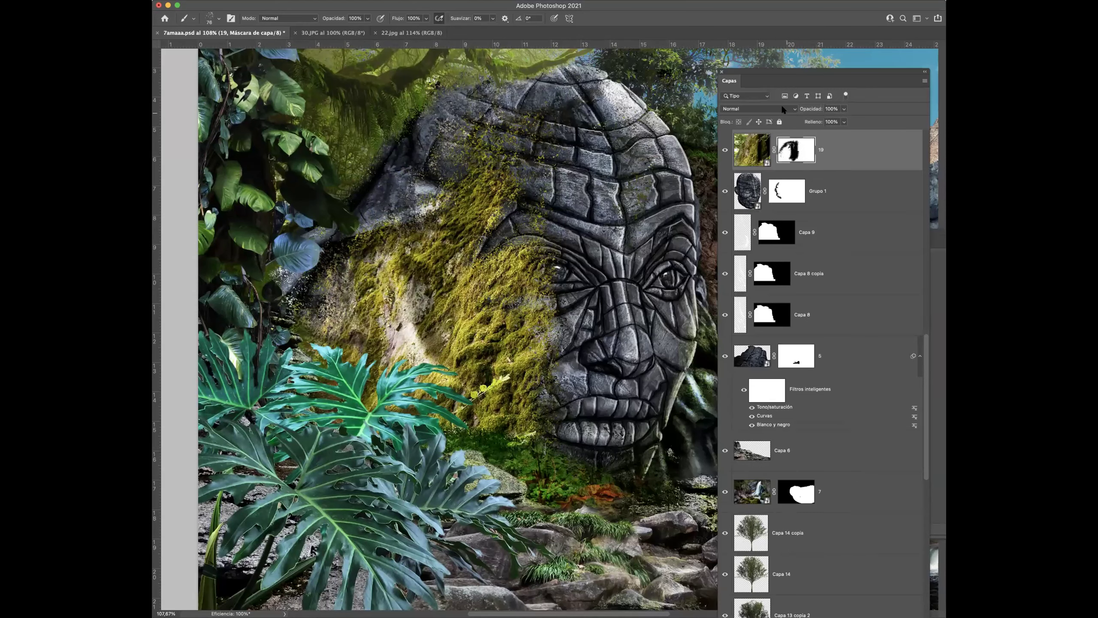
pyautogui.click(783, 109)
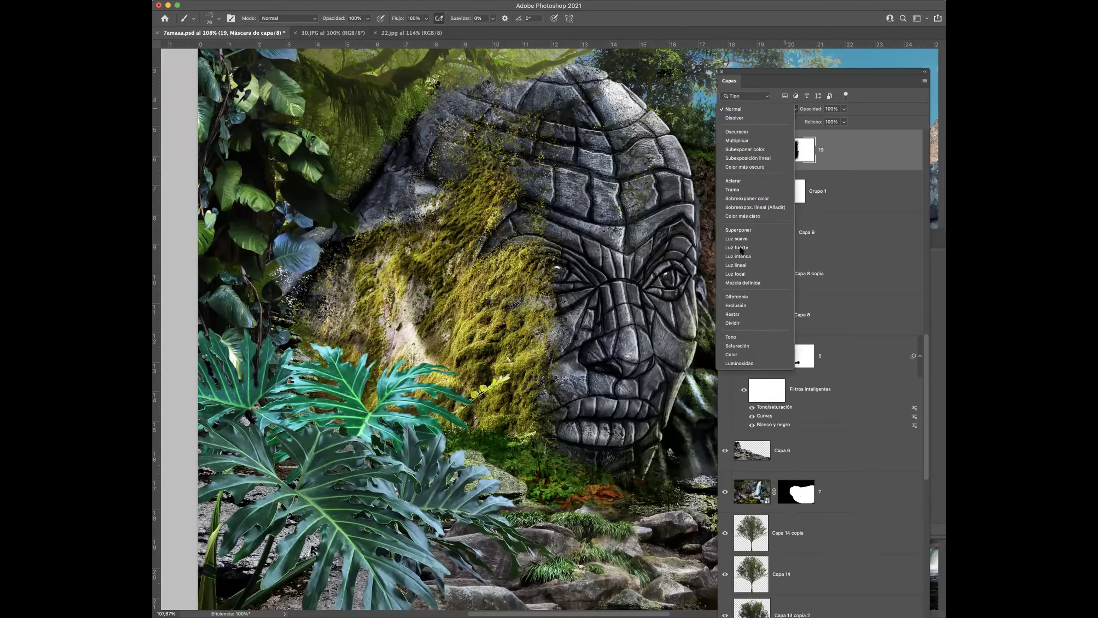
pyautogui.click(739, 248)
pyautogui.click(761, 109)
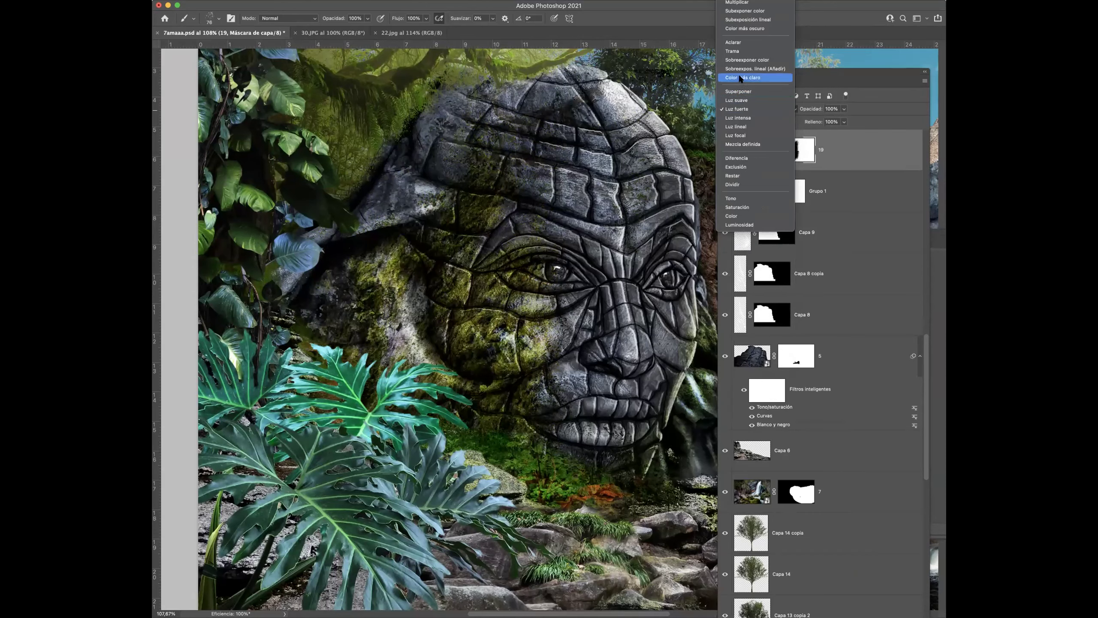
pyautogui.click(740, 100)
pyautogui.click(743, 153)
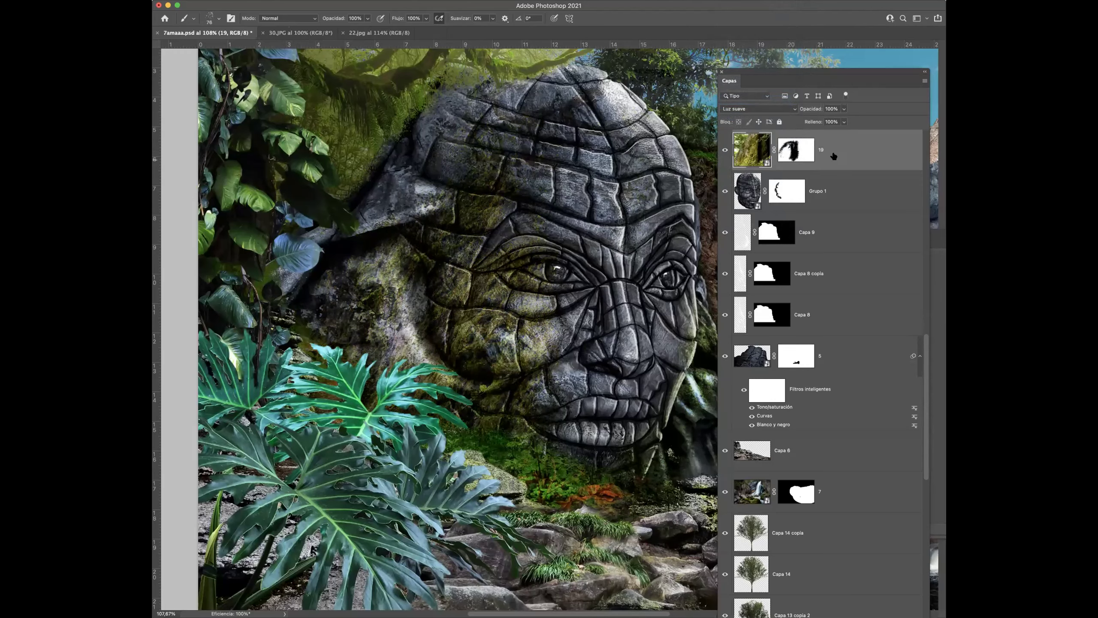
# Add two empty layers directly above the moss layer 19, keeping the lower one active for painting
pyautogui.scroll(-5, 584, 225)
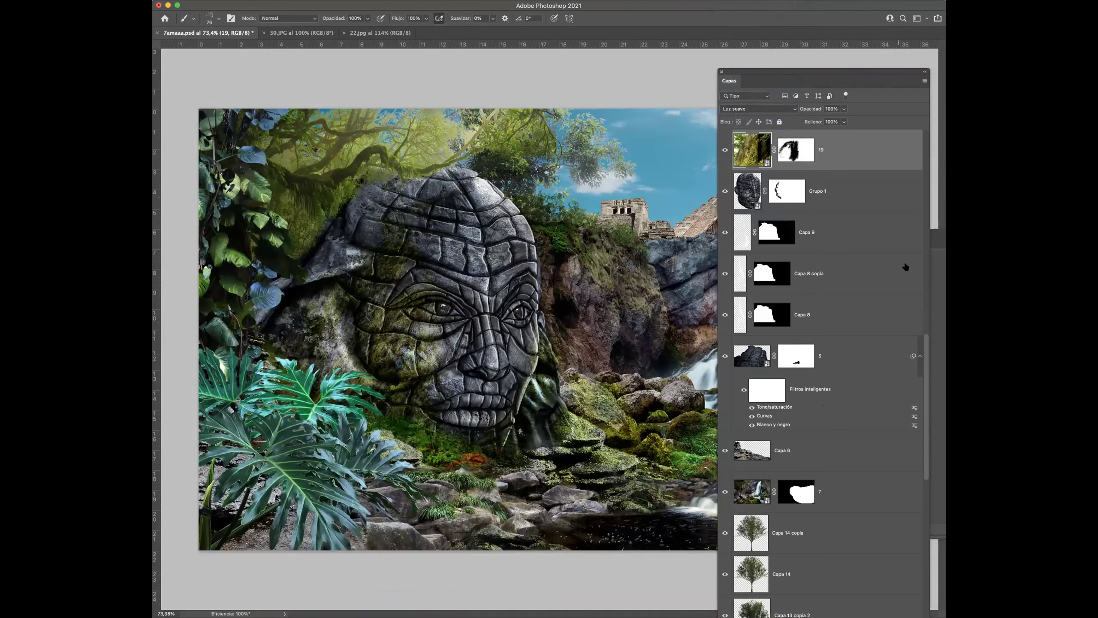
pyautogui.moveTo(824, 72); pyautogui.dragTo(817, 0)
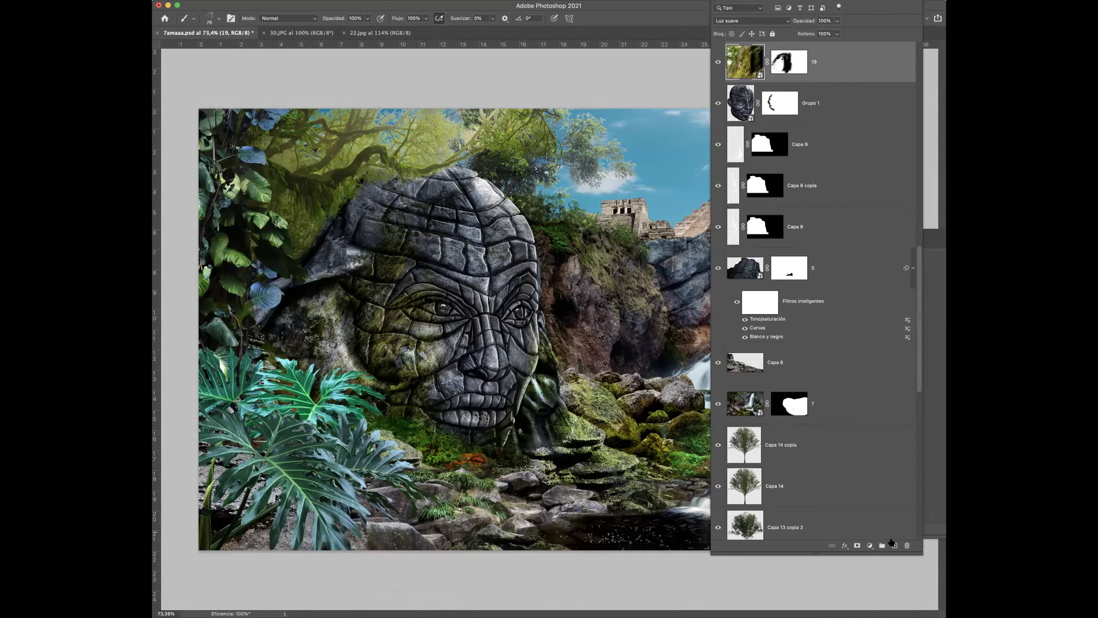
pyautogui.click(894, 546)
pyautogui.click(816, 101)
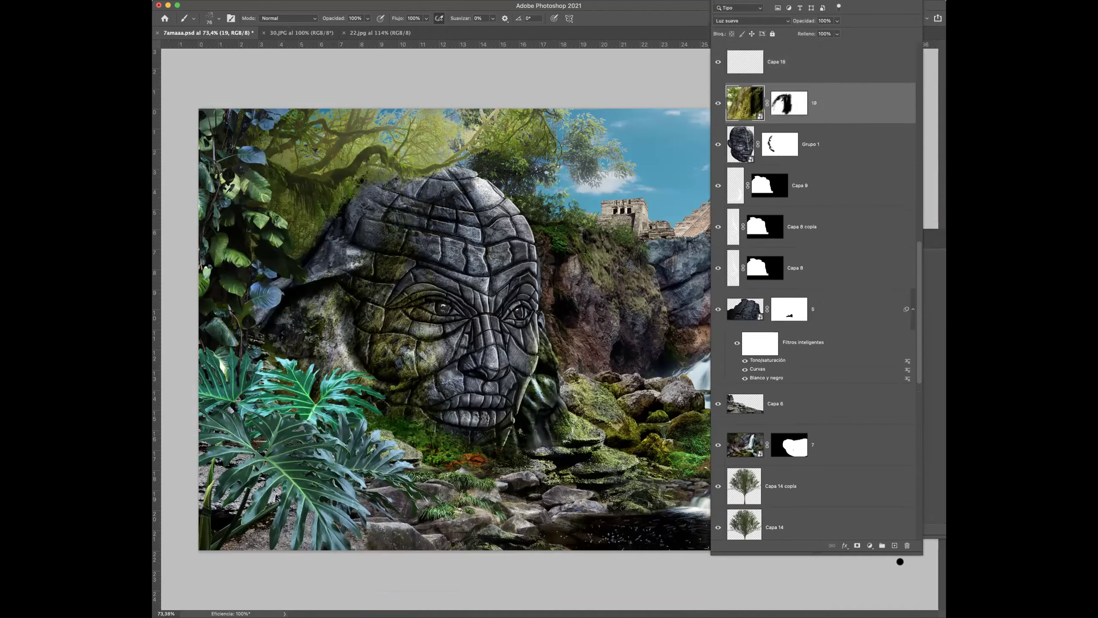
pyautogui.click(894, 545)
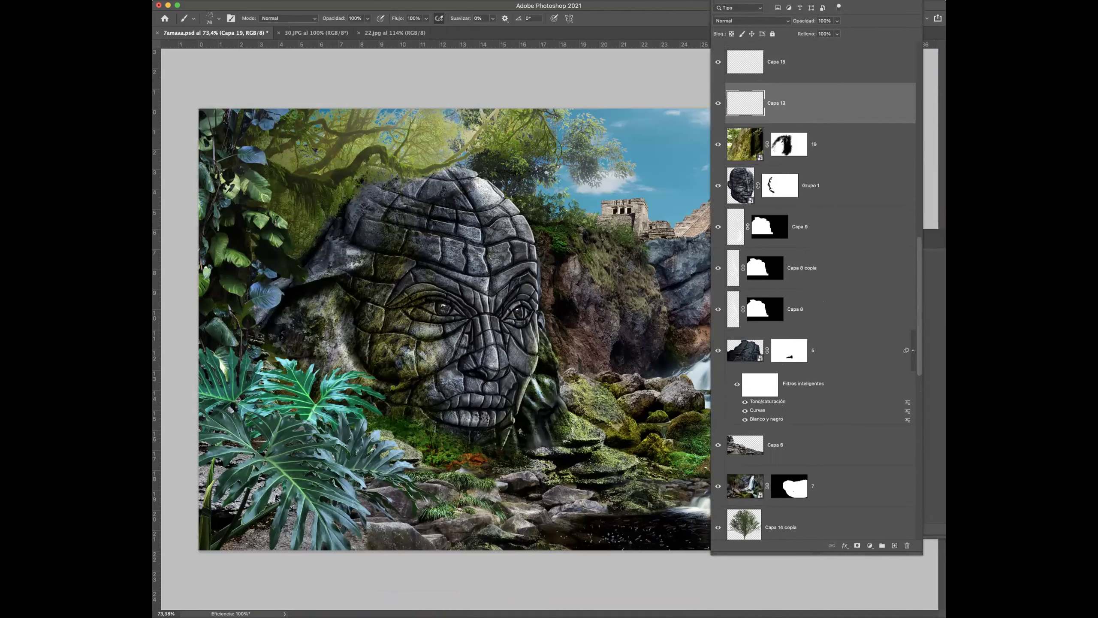
# Sample the trees' yellow-green and splatter it over the head's ear, temple and left cheek with a 201 px brush
pyautogui.press('i')
pyautogui.click(352, 154)
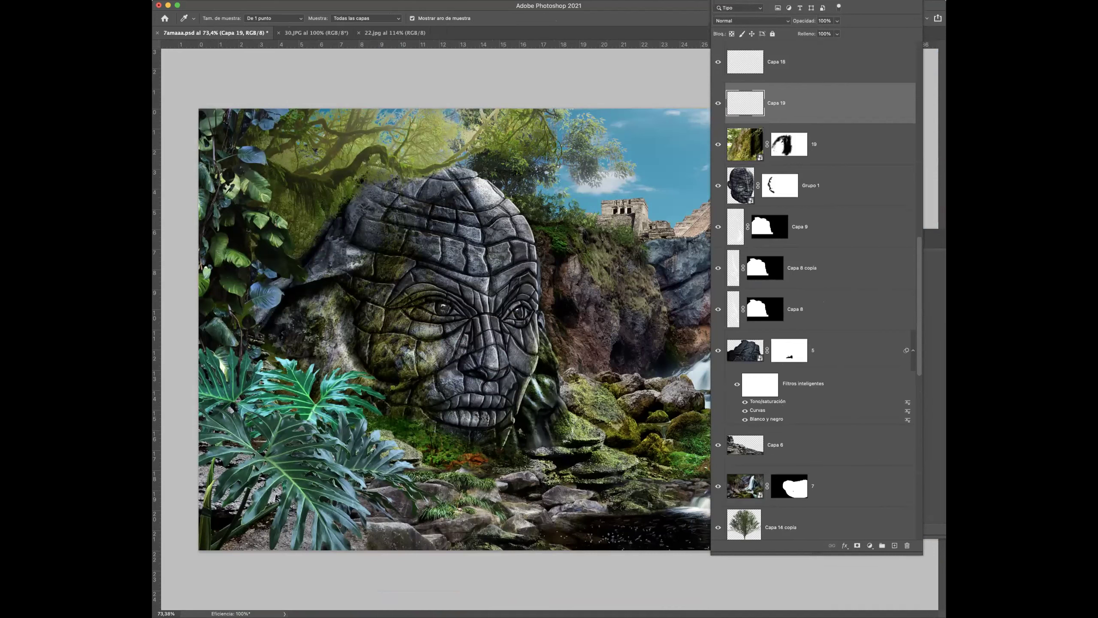
pyautogui.press('b')
pyautogui.keyDown('ctrl'); pyautogui.keyDown('alt'); pyautogui.moveTo(340, 299); pyautogui.dragTo(367, 299); pyautogui.keyUp('alt'); pyautogui.keyUp('ctrl')
pyautogui.moveTo(359, 216)
pyautogui.mouseDown()
pyautogui.moveTo(298, 326)
pyautogui.moveTo(326, 344)
pyautogui.mouseUp()
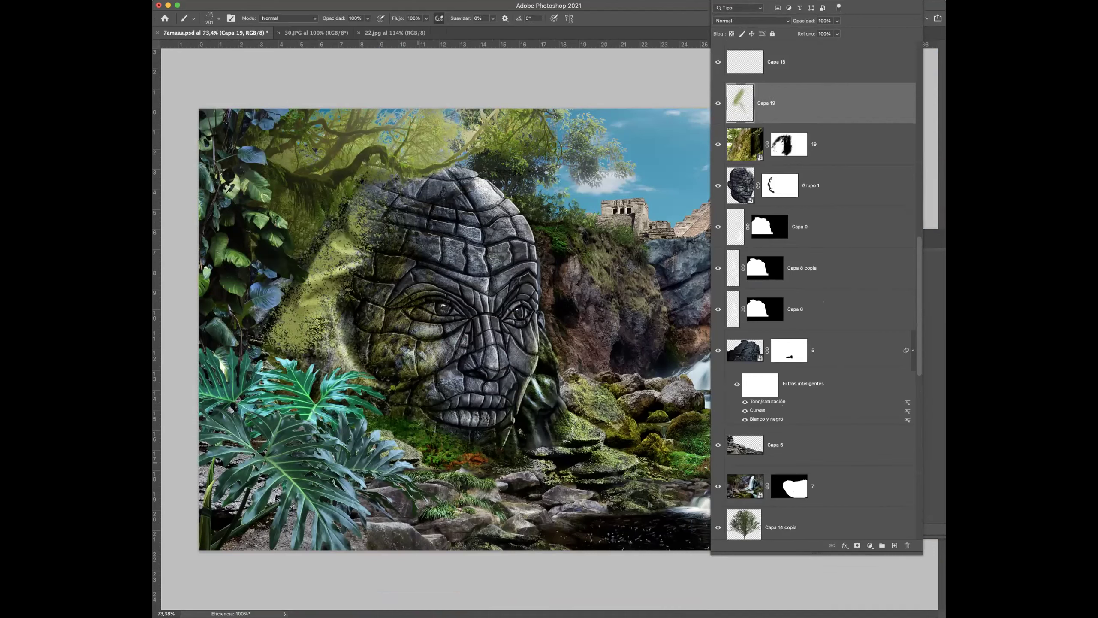
pyautogui.moveTo(380, 195); pyautogui.dragTo(354, 242)
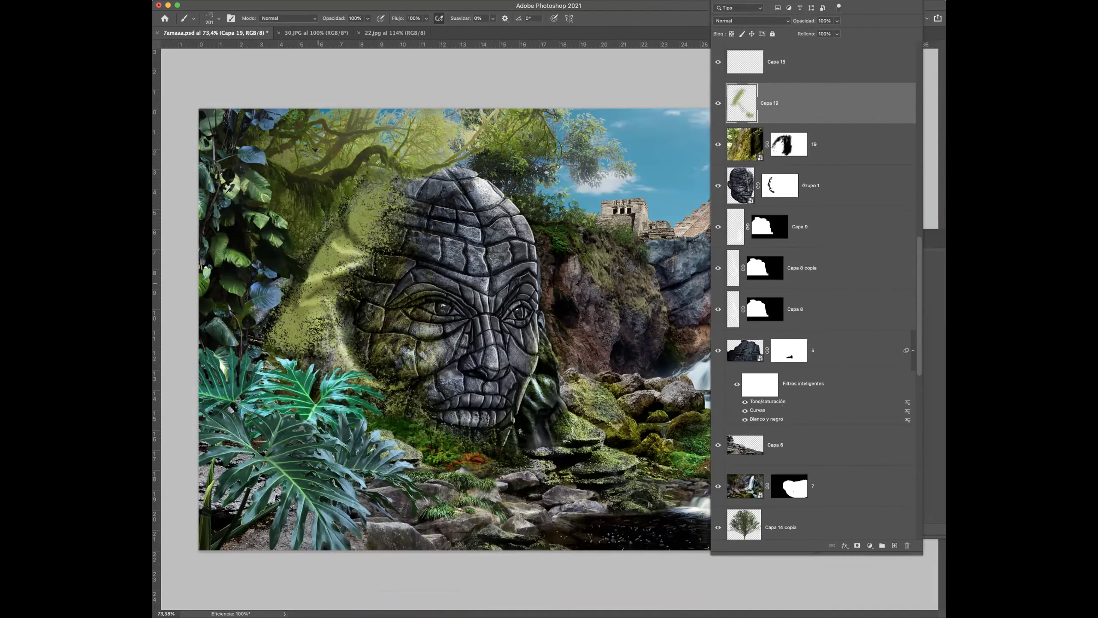
pyautogui.moveTo(346, 303); pyautogui.dragTo(359, 359)
pyautogui.click(400, 359)
# Change the foreground color to a purer green and splatter it over the ear, upper temple and plants under the chin
pyautogui.press('n')
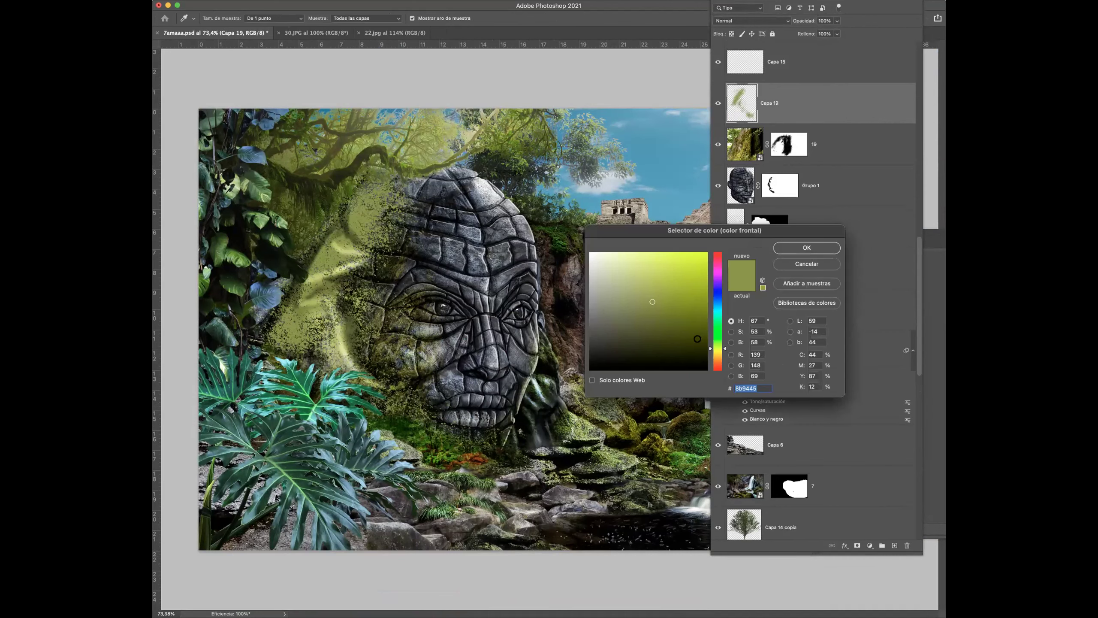
pyautogui.click(716, 337)
pyautogui.click(797, 249)
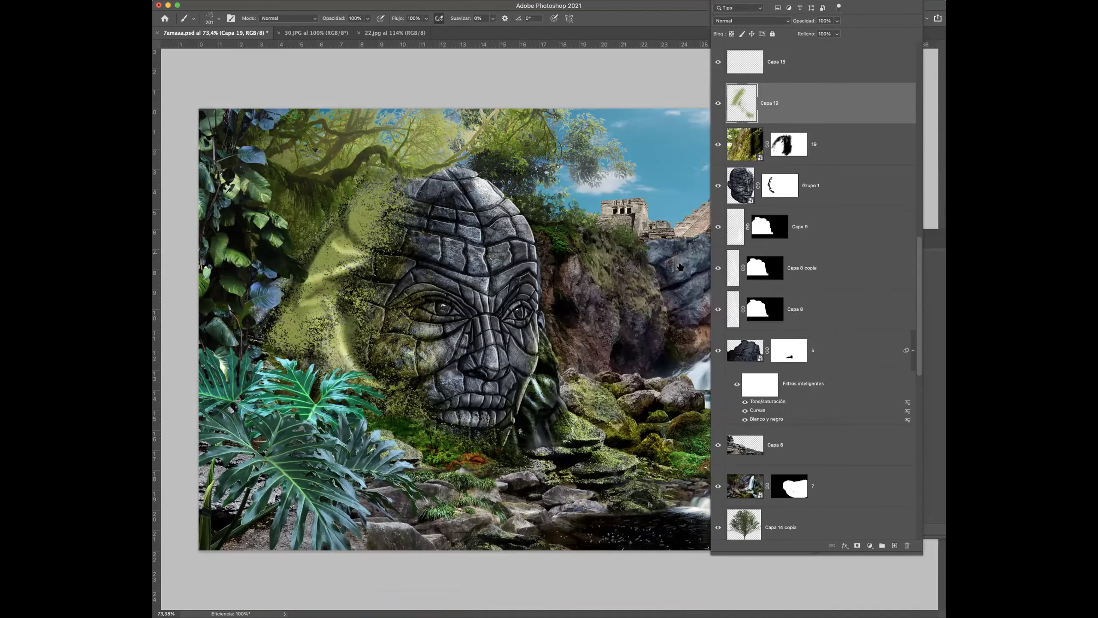
pyautogui.moveTo(316, 265)
pyautogui.mouseDown()
pyautogui.moveTo(289, 313)
pyautogui.moveTo(333, 246)
pyautogui.mouseUp()
pyautogui.moveTo(377, 182); pyautogui.dragTo(367, 206)
pyautogui.moveTo(304, 333)
pyautogui.mouseDown()
pyautogui.moveTo(350, 363)
pyautogui.moveTo(330, 368)
pyautogui.mouseUp()
pyautogui.moveTo(381, 411)
pyautogui.mouseDown()
pyautogui.moveTo(458, 454)
pyautogui.moveTo(510, 448)
pyautogui.mouseUp()
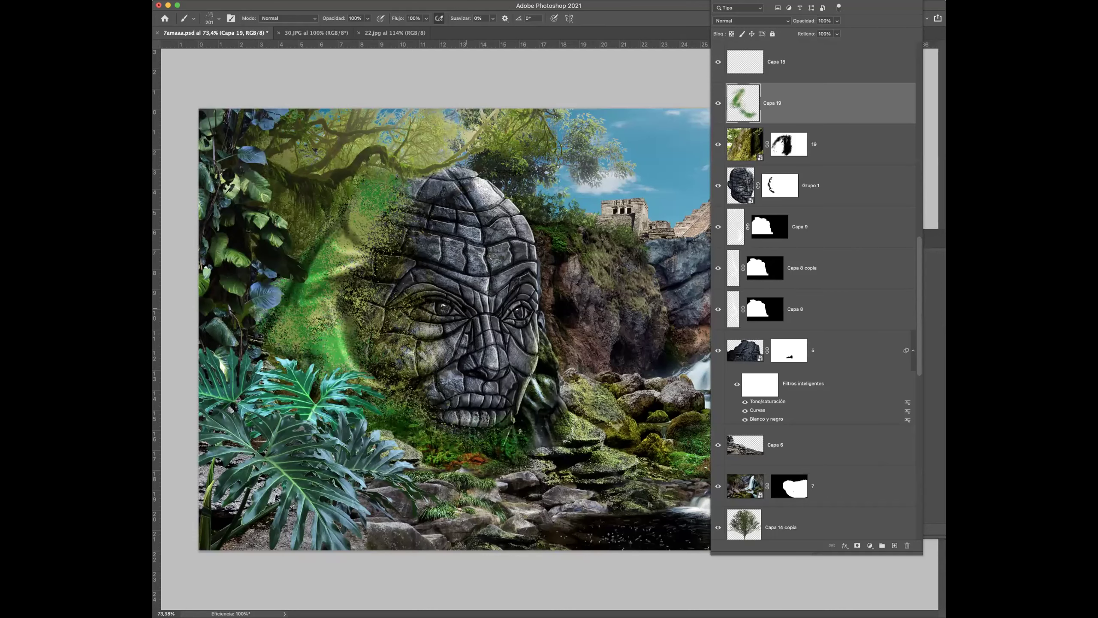
# Paint finer green splatters with a smaller brush around the left eye, nose, cheek, mouth and left side of the forehead
pyautogui.rightClick(454, 303)
pyautogui.click(466, 308)
pyautogui.moveTo(466, 308)
pyautogui.mouseDown()
pyautogui.moveTo(441, 308)
pyautogui.moveTo(485, 322)
pyautogui.moveTo(503, 398)
pyautogui.moveTo(355, 216)
pyautogui.mouseUp()
pyautogui.moveTo(502, 413); pyautogui.dragTo(471, 432)
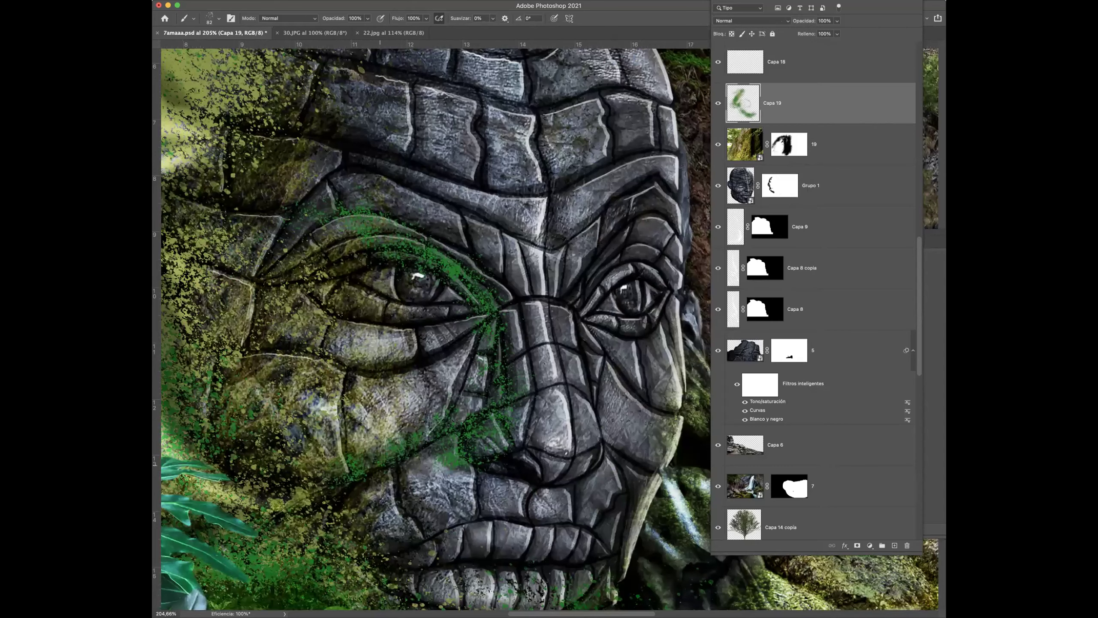
pyautogui.scroll(-5, 436, 462)
pyautogui.moveTo(581, 391); pyautogui.dragTo(574, 396)
pyautogui.moveTo(571, 390)
pyautogui.mouseDown()
pyautogui.moveTo(432, 385)
pyautogui.moveTo(380, 360)
pyautogui.moveTo(471, 306)
pyautogui.mouseUp()
pyautogui.moveTo(606, 314); pyautogui.dragTo(543, 311)
pyautogui.moveTo(435, 209); pyautogui.dragTo(526, 410)
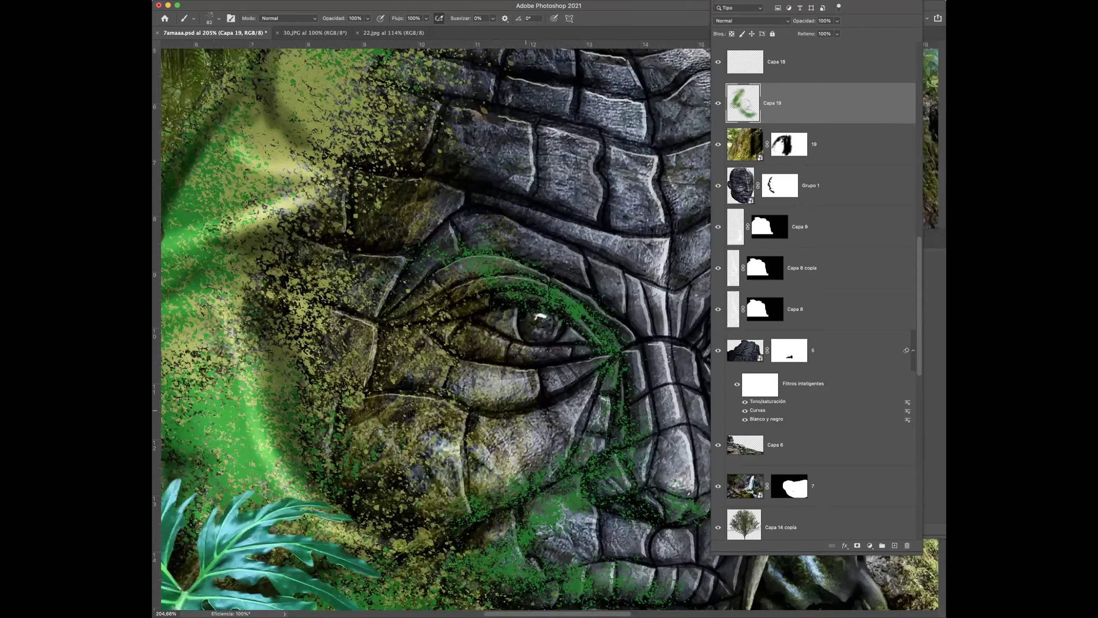
pyautogui.scroll(5, 432, 329)
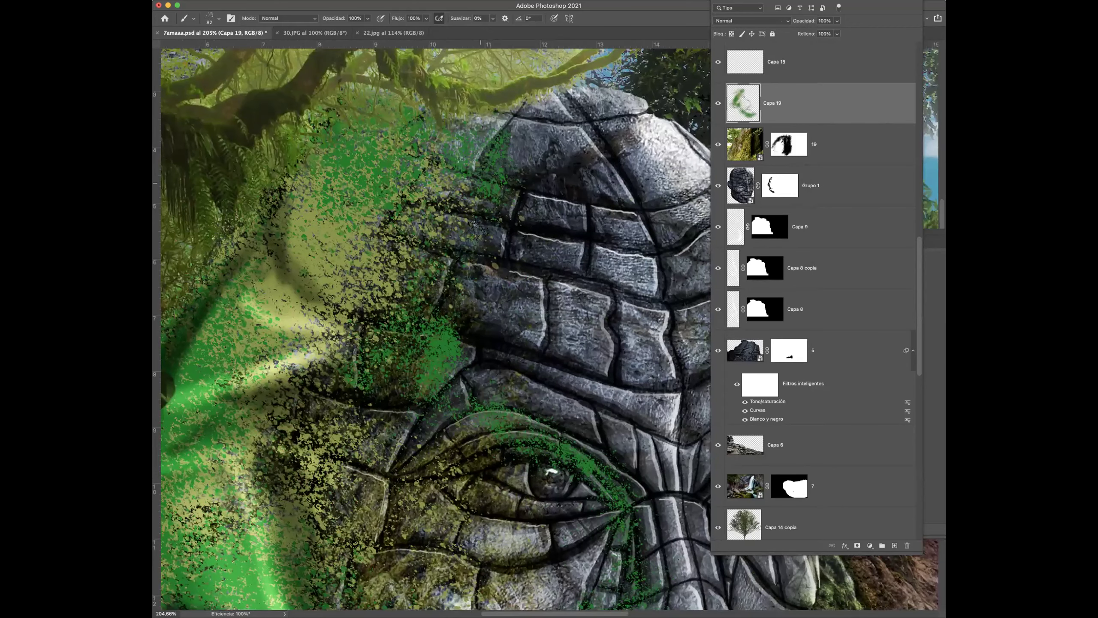
# Set the blend mode of the green splatter layer Capa 19 to Color
pyautogui.scroll(-8, 483, 249)
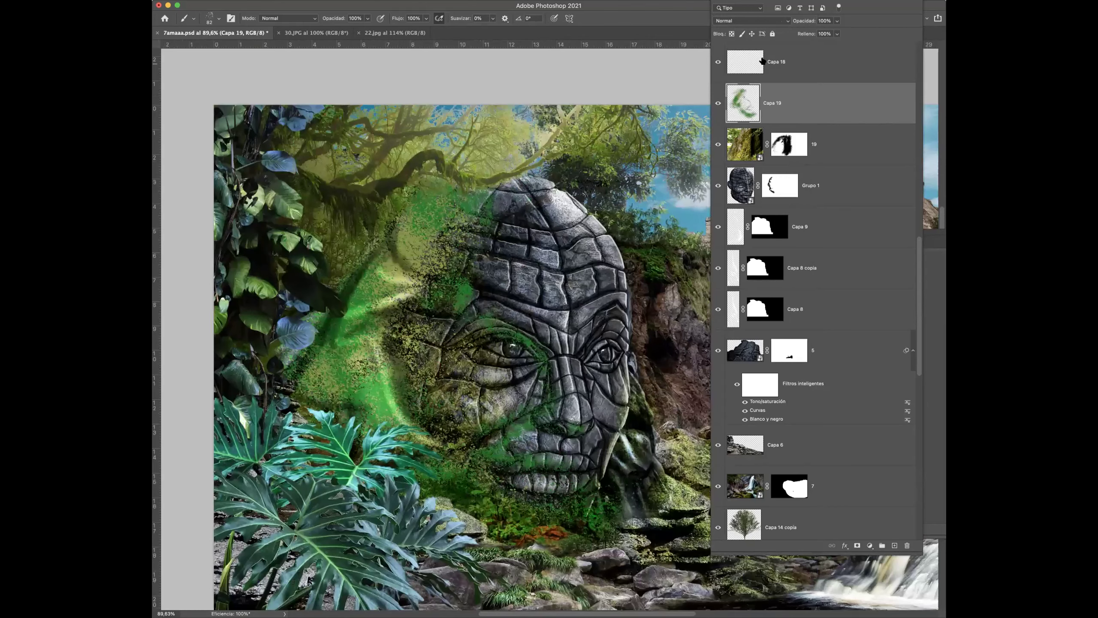
pyautogui.click(761, 21)
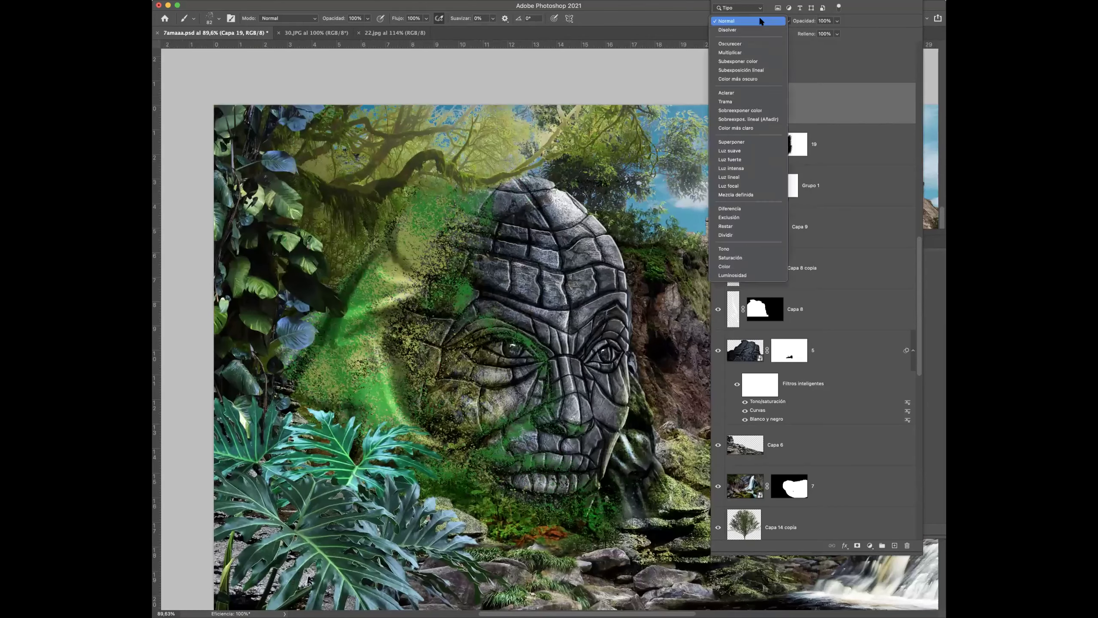
pyautogui.click(731, 268)
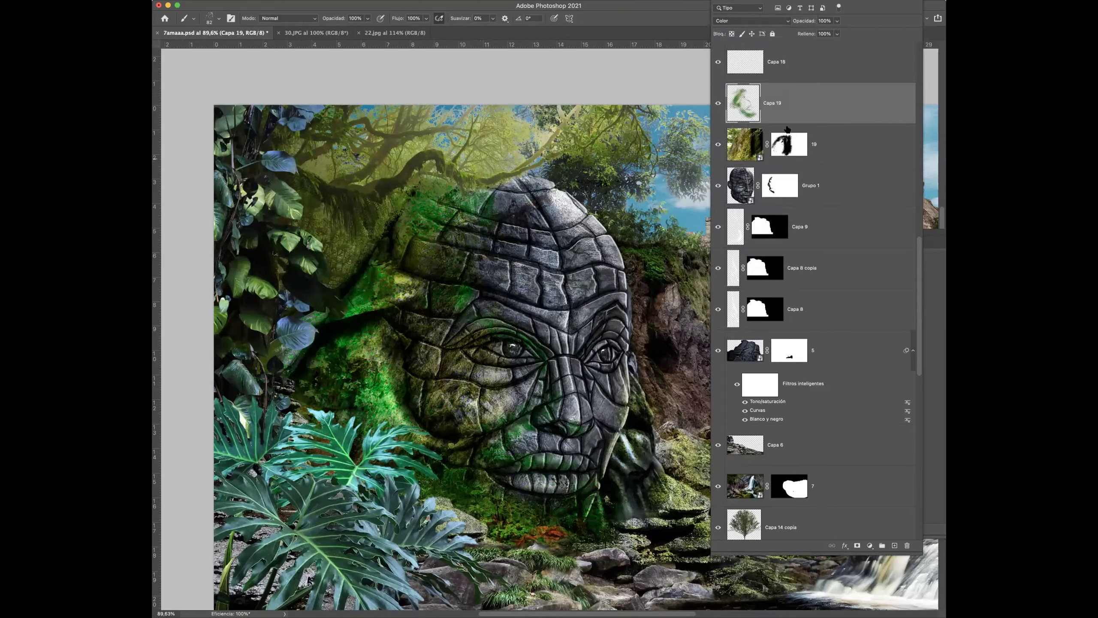
# Lower the fill of the green splatter layer Capa 19 to 48%
pyautogui.click(836, 34)
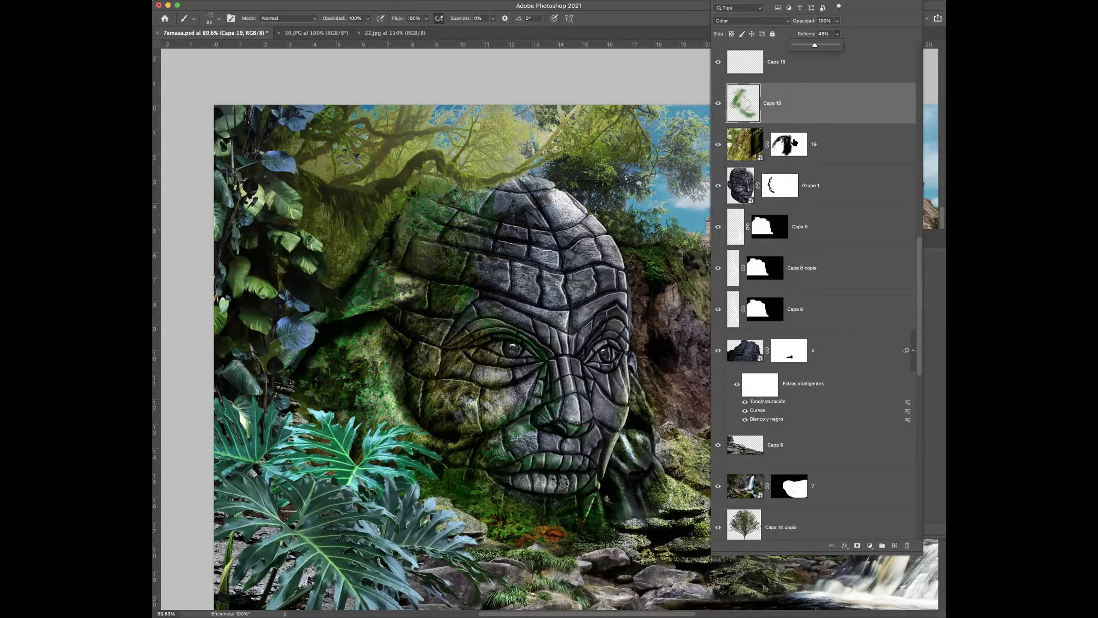
pyautogui.click(552, 483)
pyautogui.scroll(-5, 518, 358)
pyautogui.scroll(1, 518, 358)
# Examine the whole composite in full-screen view, checking how the green tint blends over the stone head
pyautogui.press('v')
pyautogui.press('f')
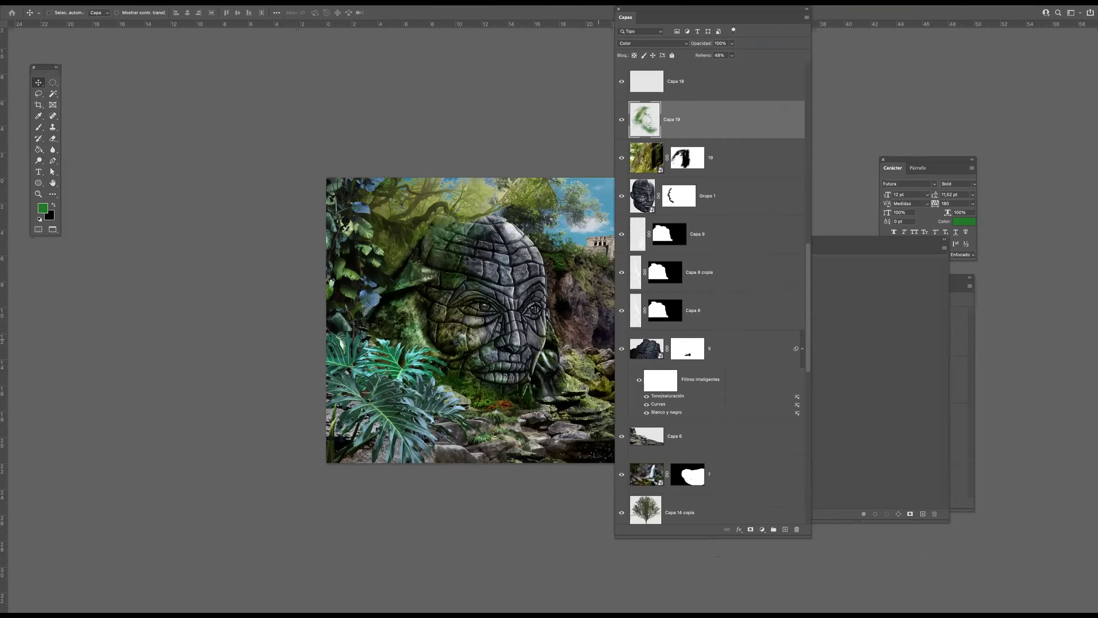
pyautogui.press('Tab')
pyautogui.scroll(5, 655, 375)
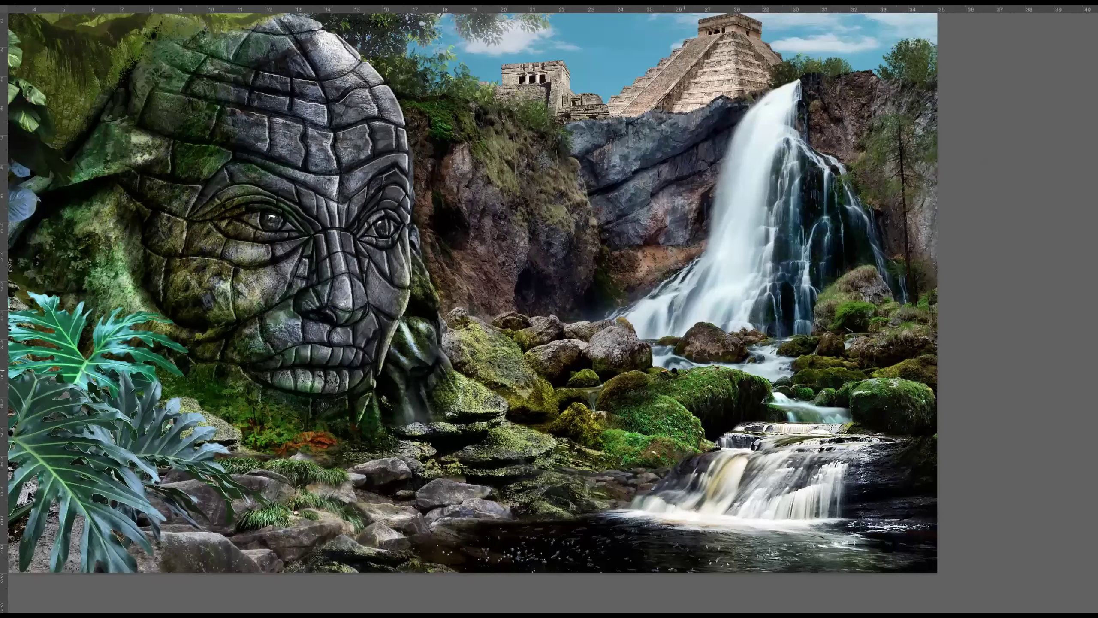
pyautogui.scroll(-3, 672, 370)
pyautogui.scroll(1, 671, 370)
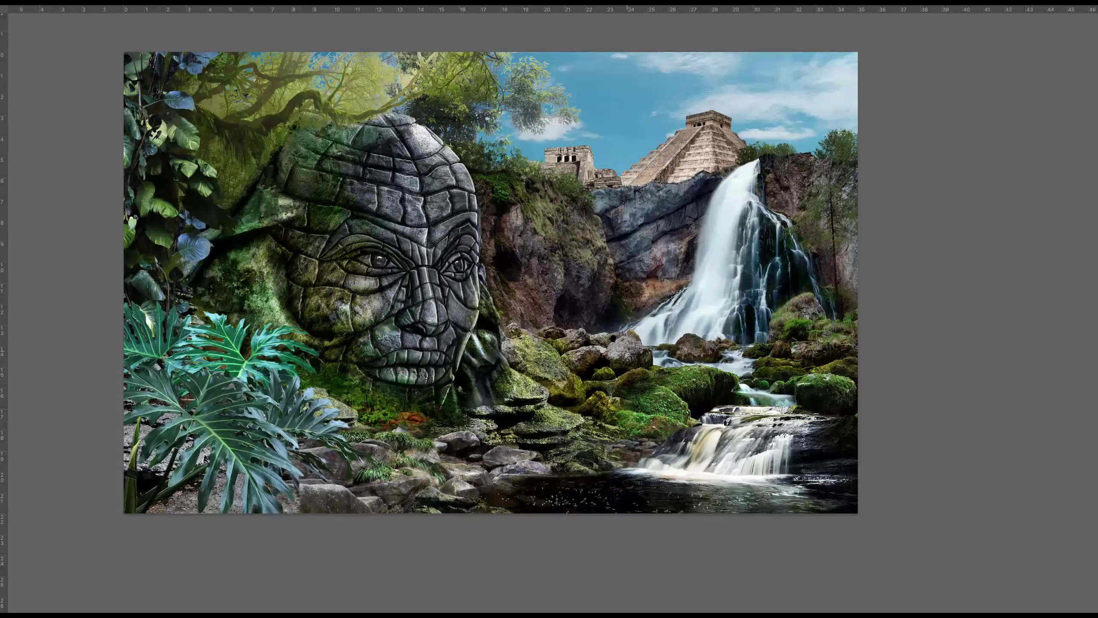
pyautogui.scroll(-1, 593, 339)
pyautogui.scroll(1, 599, 349)
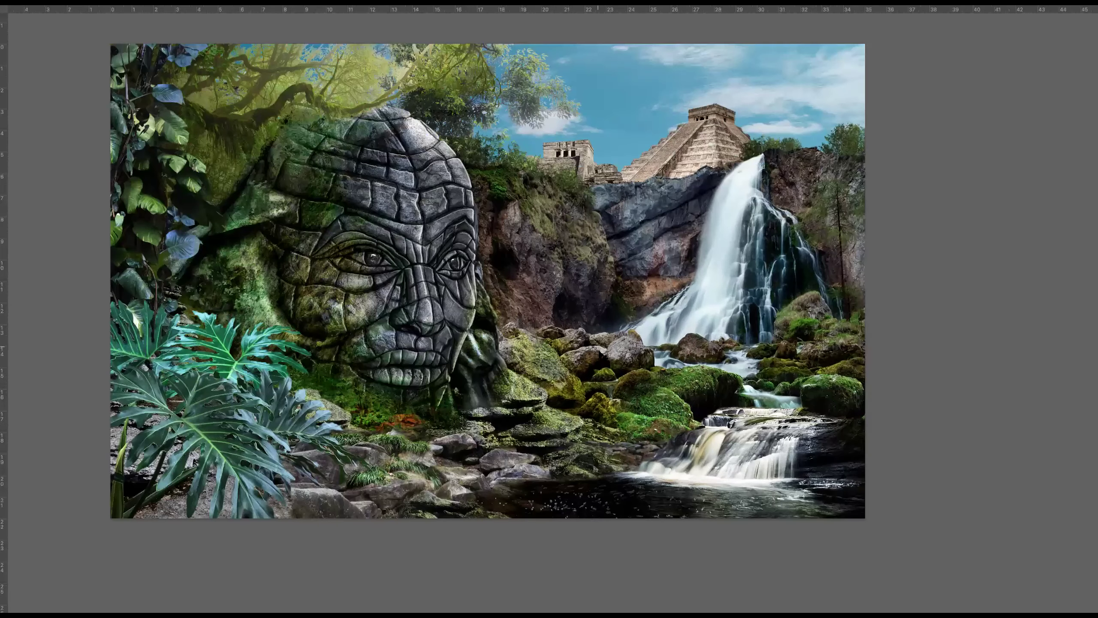
pyautogui.press('f')
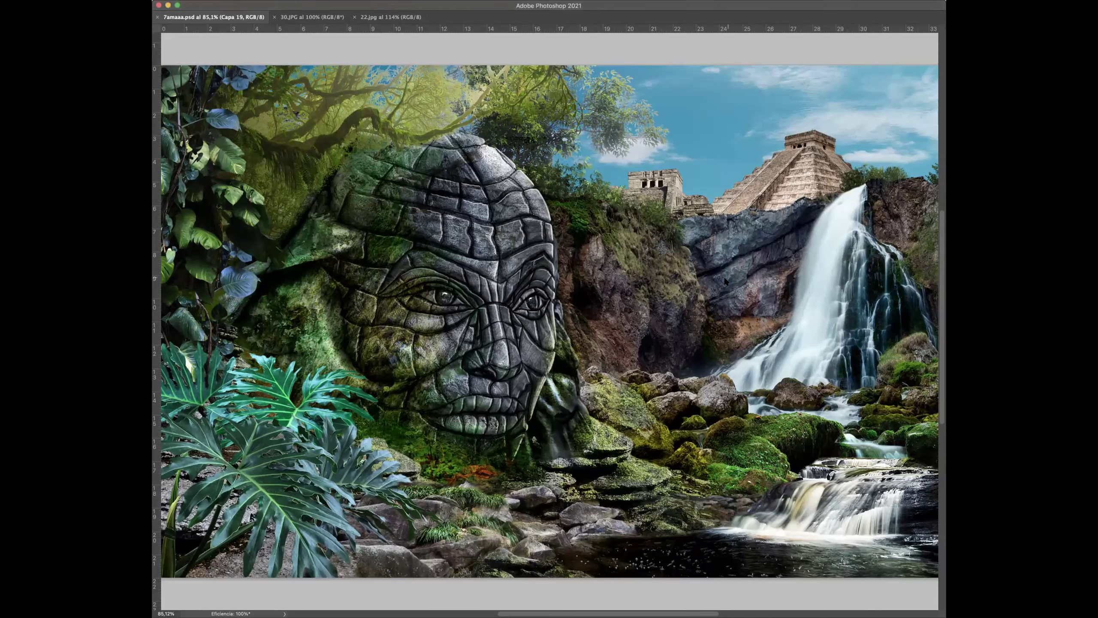
# Open 14.jpg, load its path Trazado 1 as a selection around the large leaves and feather it by 1 pixel
pyautogui.click(714, 271)
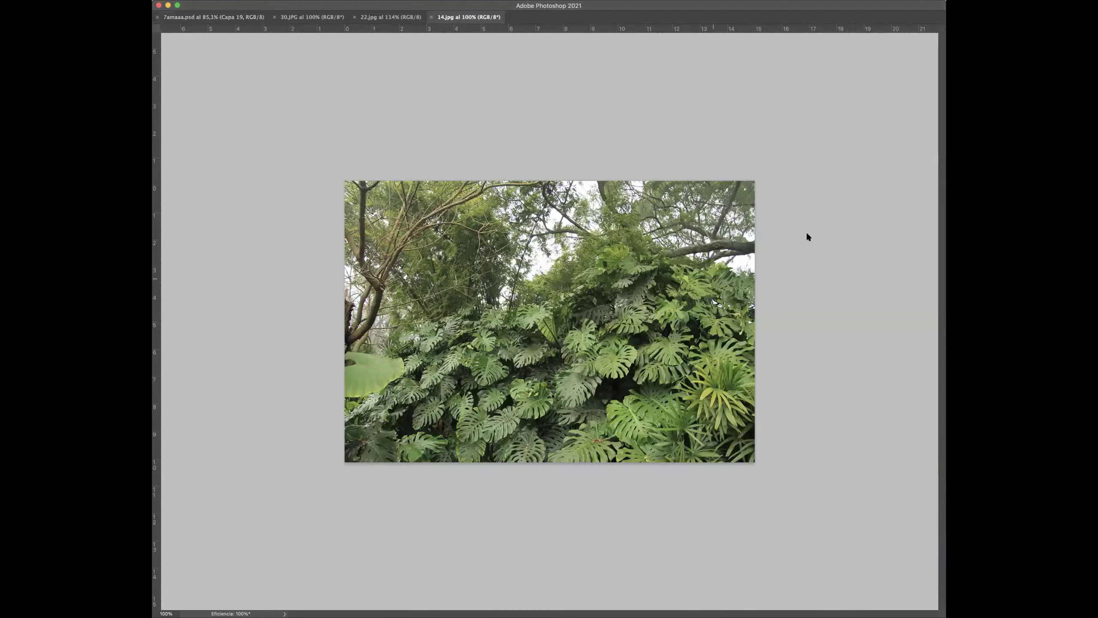
pyautogui.click(924, 263)
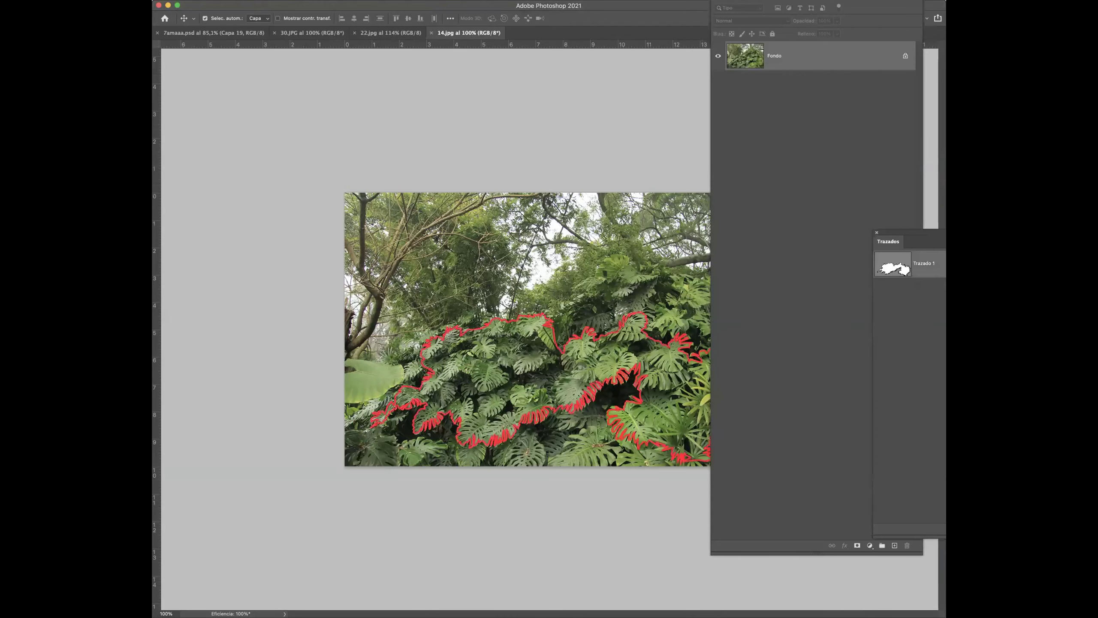
pyautogui.press('super+Return')
pyautogui.click(262, 0)
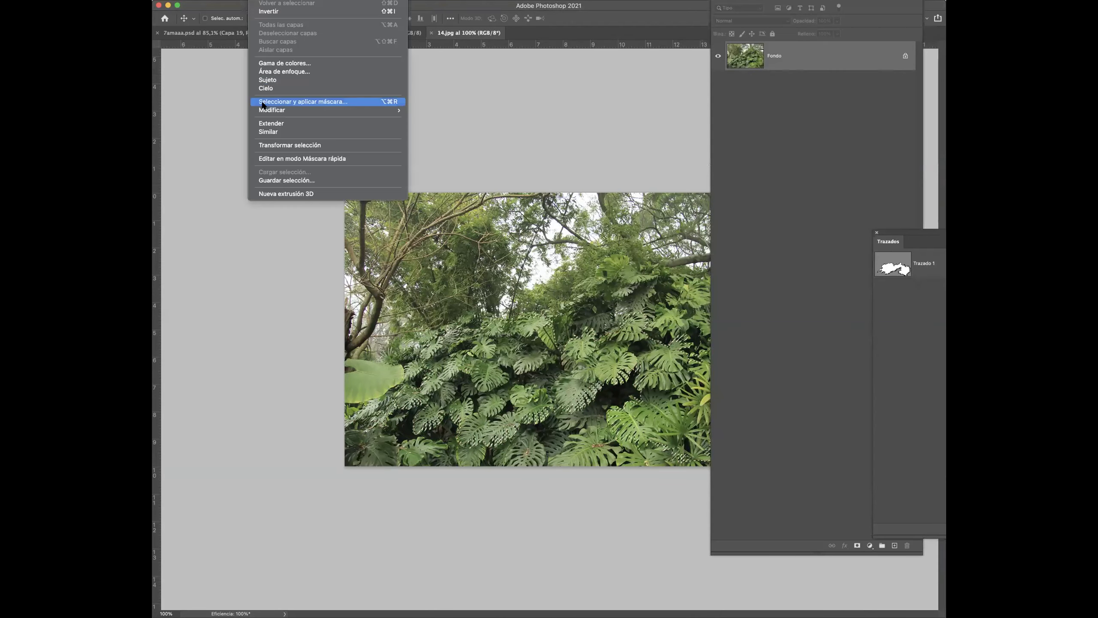
pyautogui.moveTo(272, 110)
pyautogui.click(432, 145)
pyautogui.write('1')
pyautogui.click(612, 383)
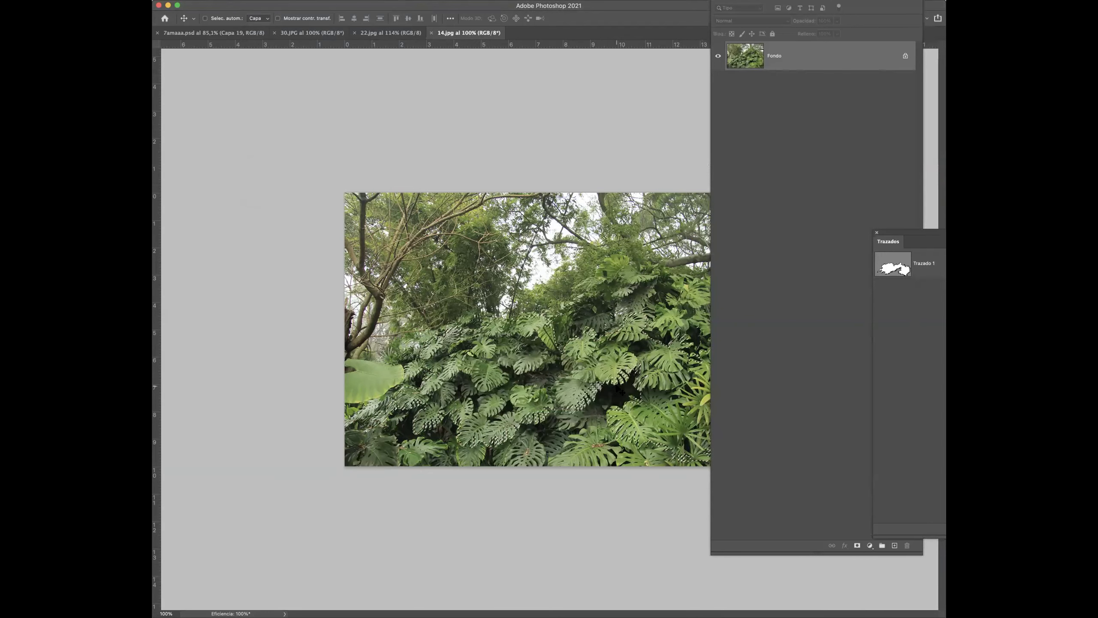
# Paste the selected leaves from 14.jpg into 7amaaa.psd and move them over the mossy rocks beside the head
pyautogui.click(238, 33)
pyautogui.press('Tab')
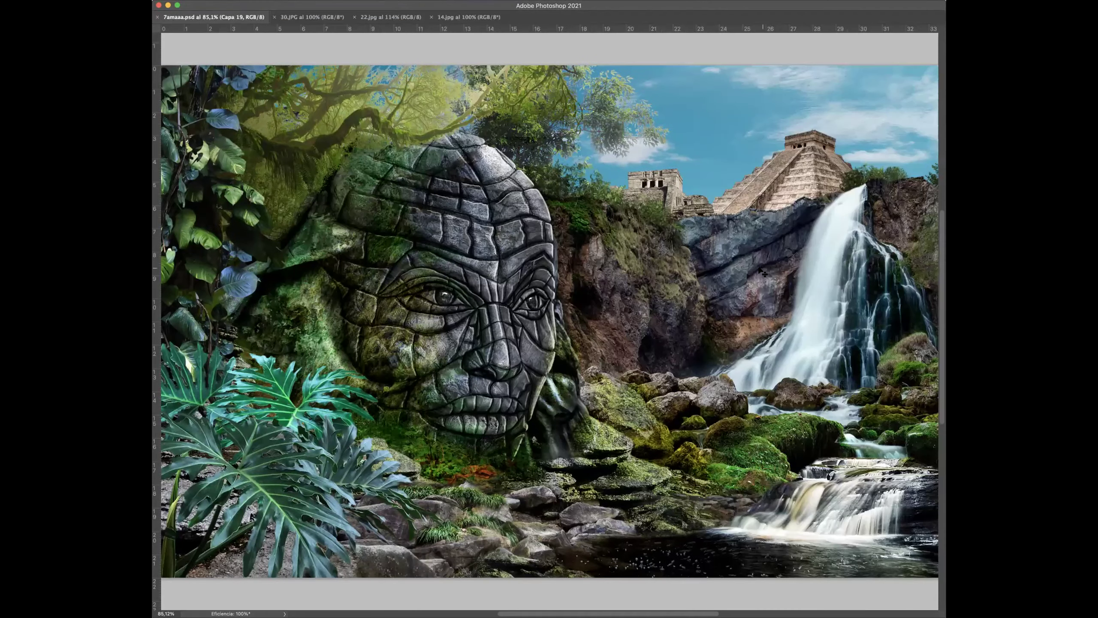
pyautogui.press('super+v')
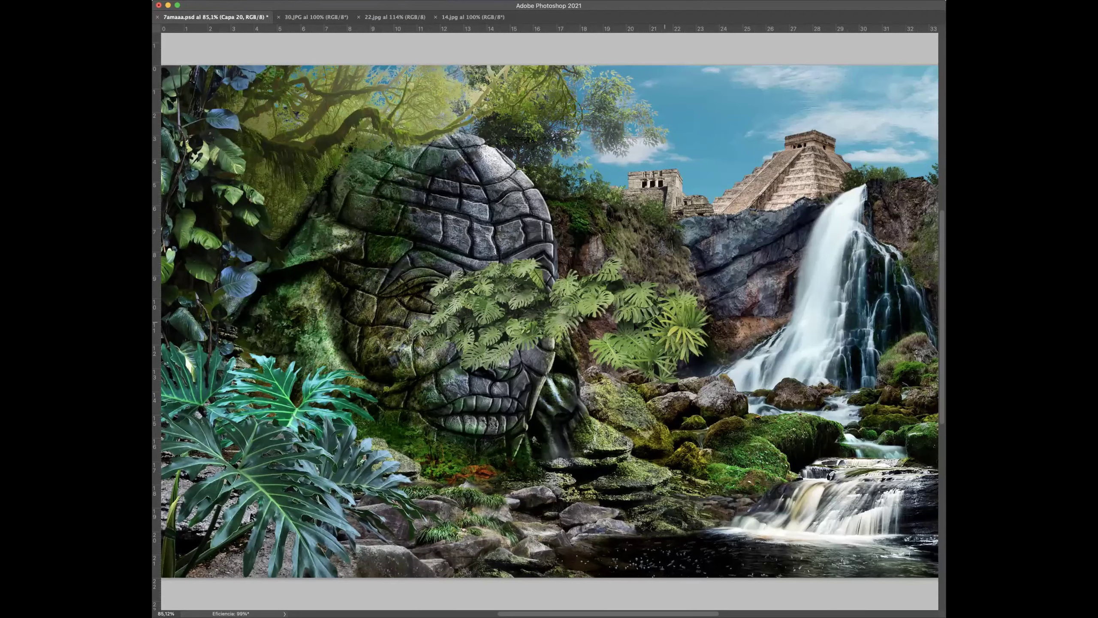
pyautogui.moveTo(649, 312); pyautogui.dragTo(779, 400)
pyautogui.press('super+t')
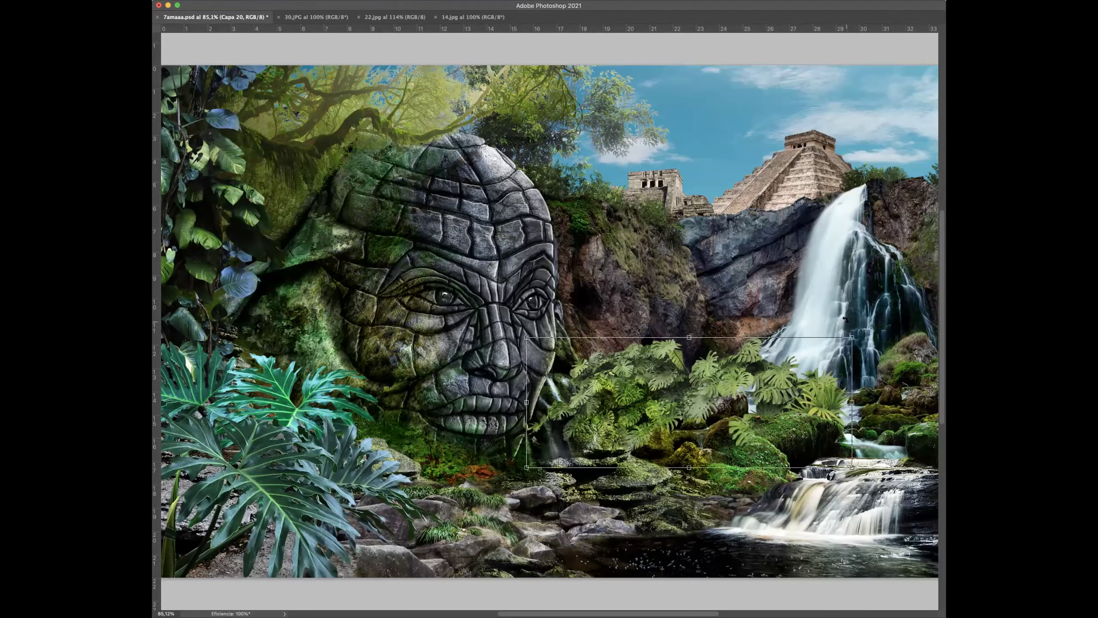
pyautogui.moveTo(850, 337); pyautogui.dragTo(776, 384)
pyautogui.moveTo(651, 427); pyautogui.dragTo(659, 395)
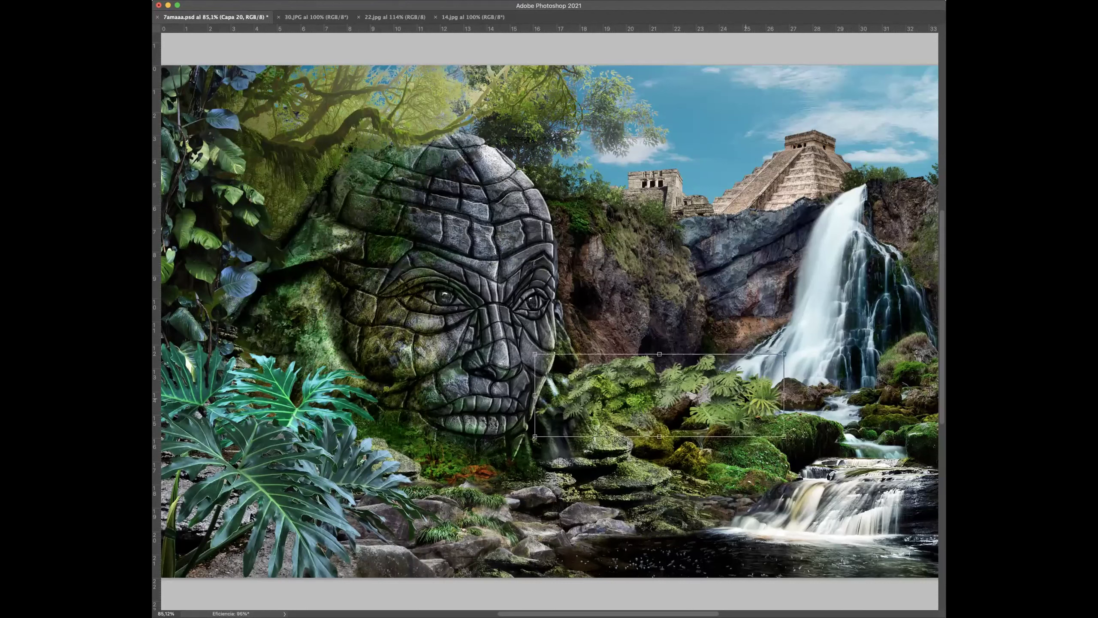
pyautogui.press('Escape')
# Scale the pasted leaves down and place them between the stone head and the waterfall, above the mossy rocks
pyautogui.press('super+t')
pyautogui.moveTo(837, 341); pyautogui.dragTo(778, 378)
pyautogui.press('Return')
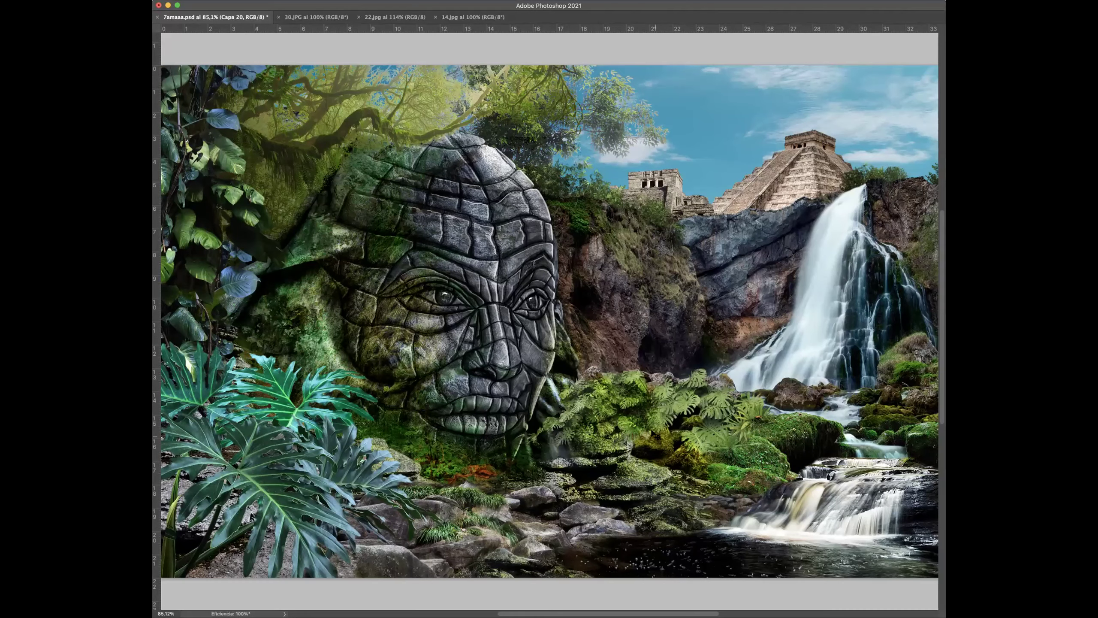
pyautogui.moveTo(661, 393); pyautogui.dragTo(663, 390)
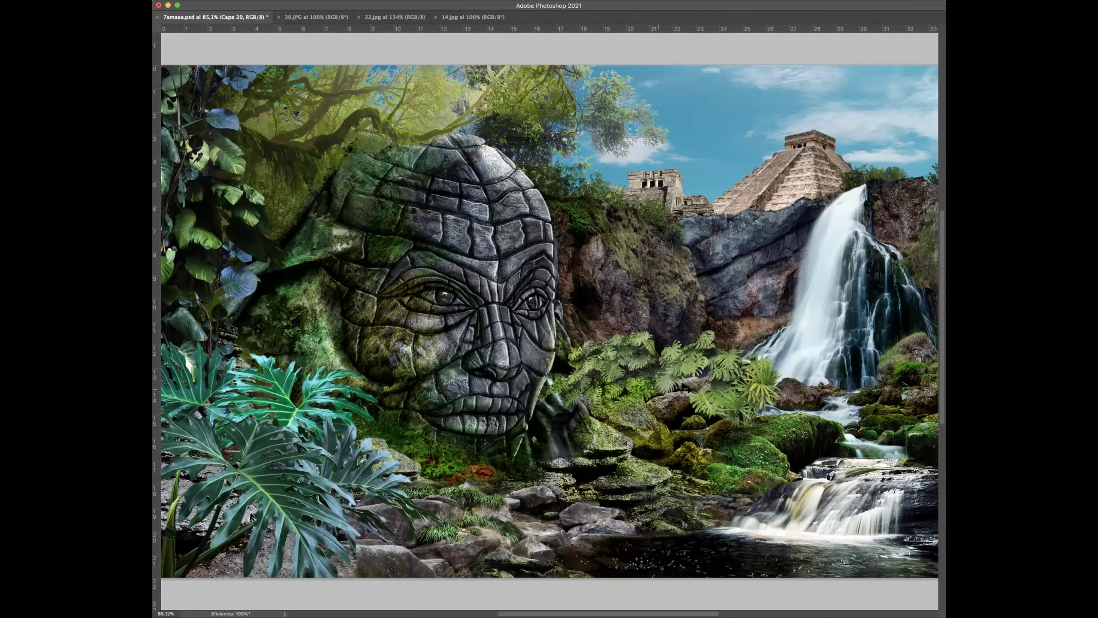
# Move the leaf layer Capa 20 down the layer stack behind the head and rock layers, just above Capa 6
pyautogui.press('Tab')
pyautogui.moveTo(918, 225); pyautogui.dragTo(927, 295)
pyautogui.moveTo(812, 266); pyautogui.dragTo(784, 449)
pyautogui.press('Tab')
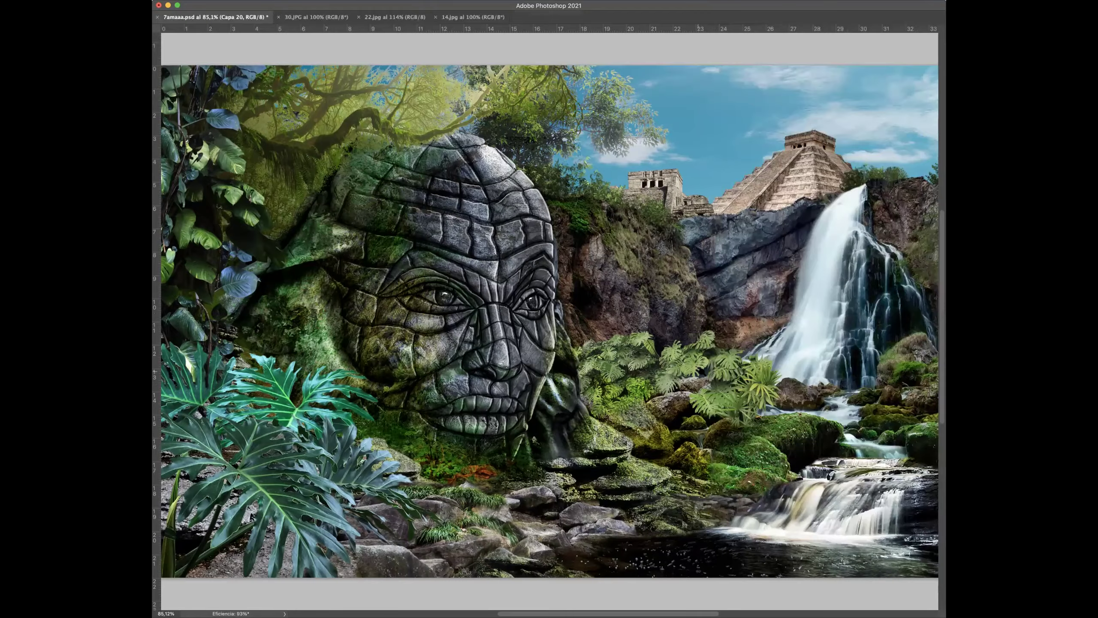
# Darken the leaf layer Capa 20 with a Curves adjustment, setting the shadow point to input 90, output 55 and anchoring the highlights
pyautogui.scroll(3, 702, 361)
pyautogui.scroll(1, 703, 361)
pyautogui.moveTo(703, 360); pyautogui.dragTo(683, 358)
pyautogui.scroll(-2, 673, 354)
pyautogui.scroll(-1, 709, 385)
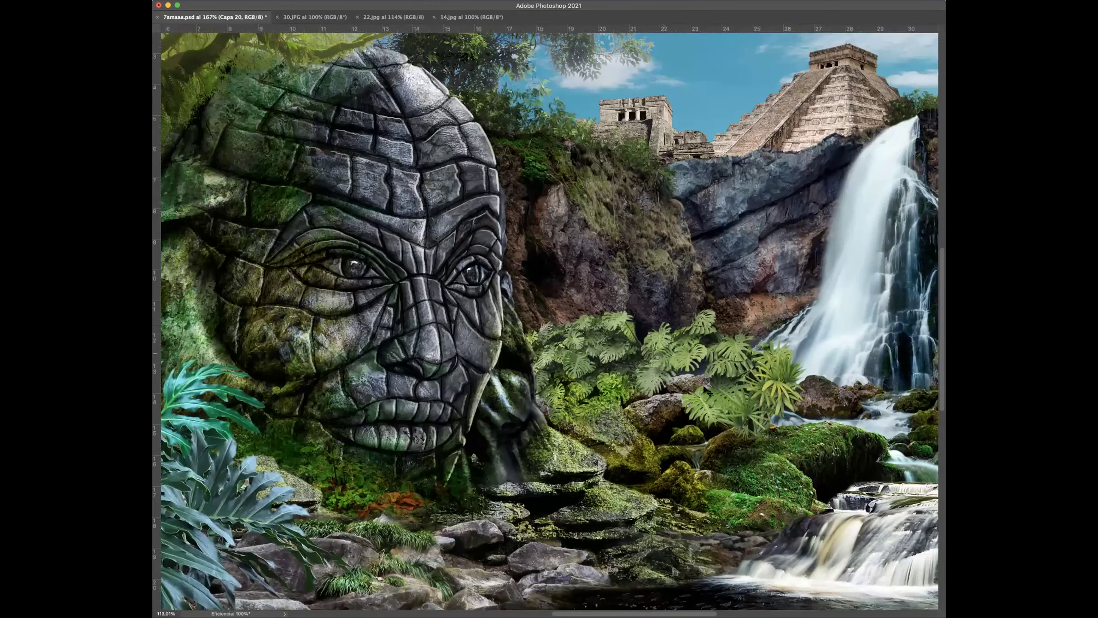
pyautogui.press('super+m')
pyautogui.moveTo(783, 228); pyautogui.dragTo(783, 236)
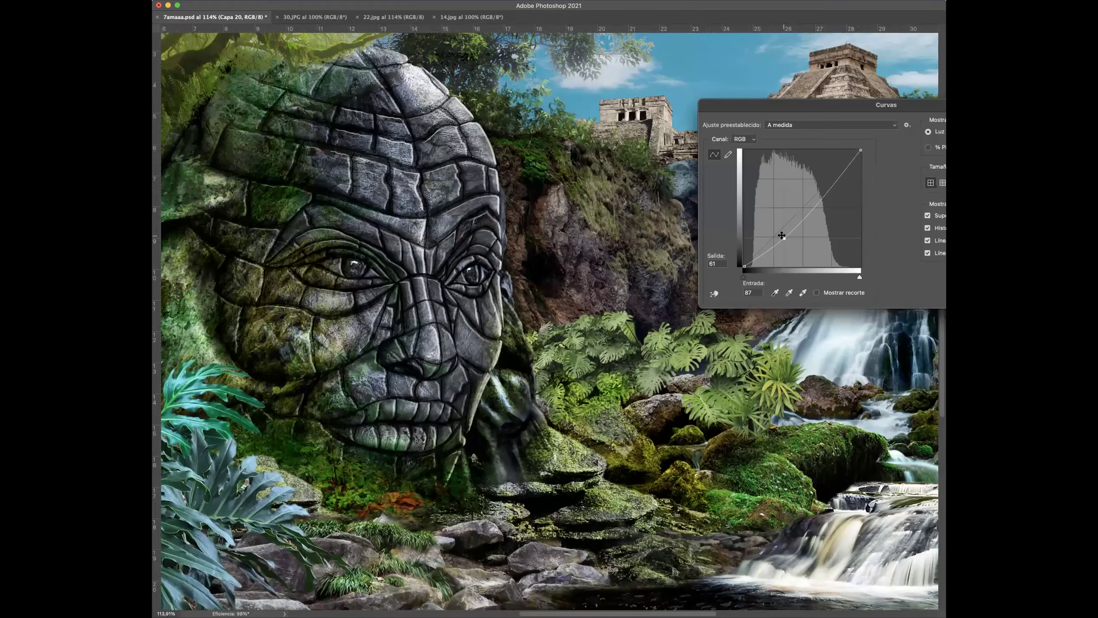
pyautogui.moveTo(829, 176); pyautogui.dragTo(832, 177)
pyautogui.moveTo(783, 237); pyautogui.dragTo(784, 239)
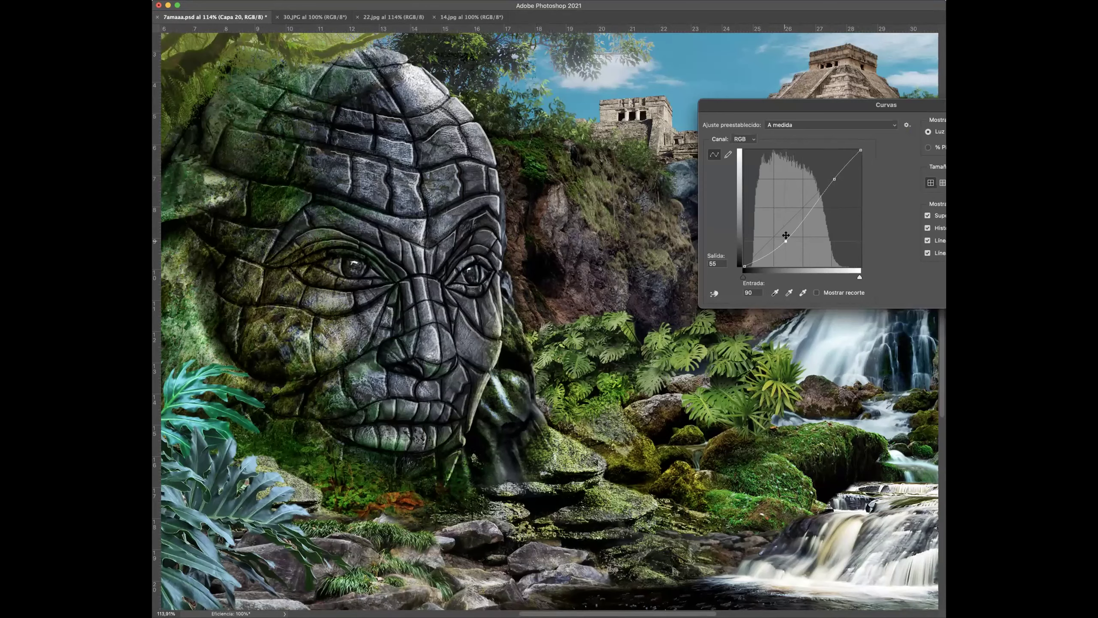
pyautogui.moveTo(887, 106); pyautogui.dragTo(610, 177)
pyautogui.click(789, 200)
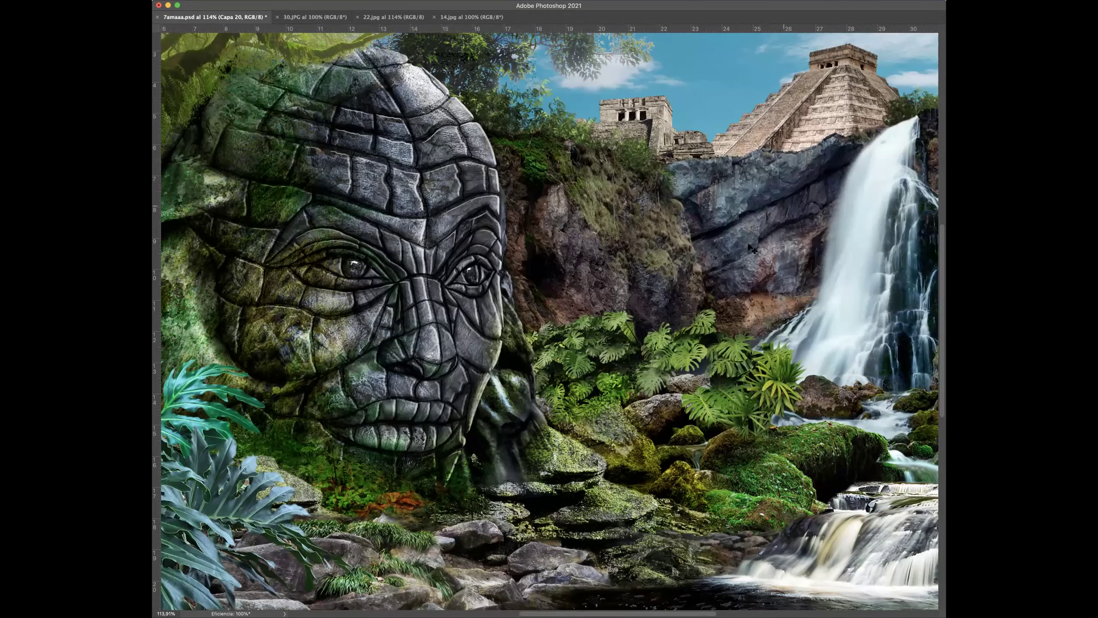
pyautogui.press('super+0')
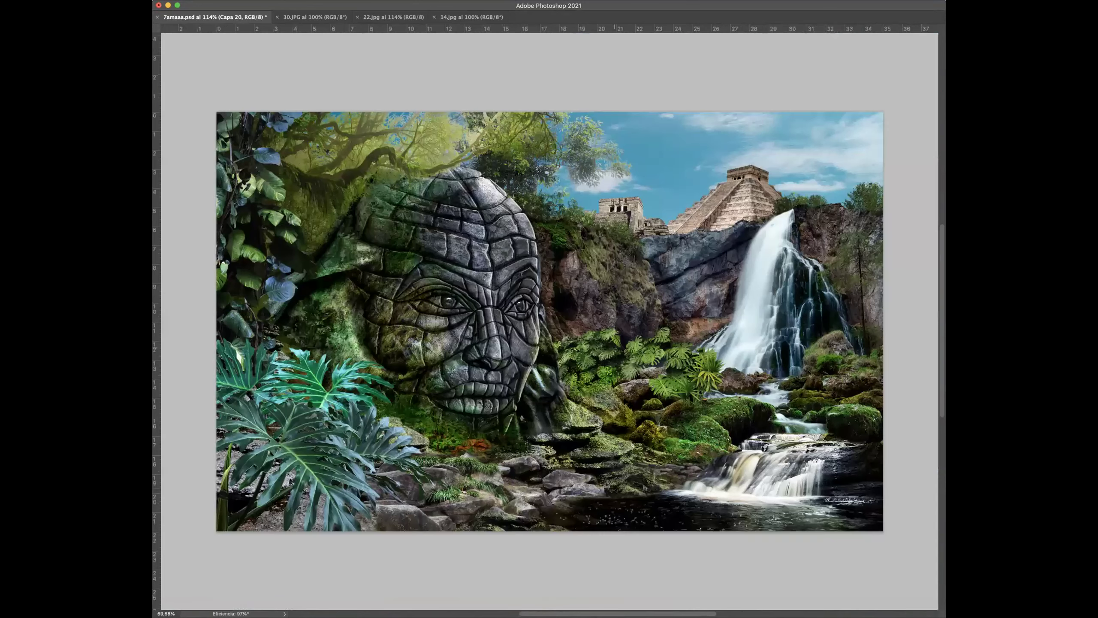
pyautogui.scroll(1, 640, 407)
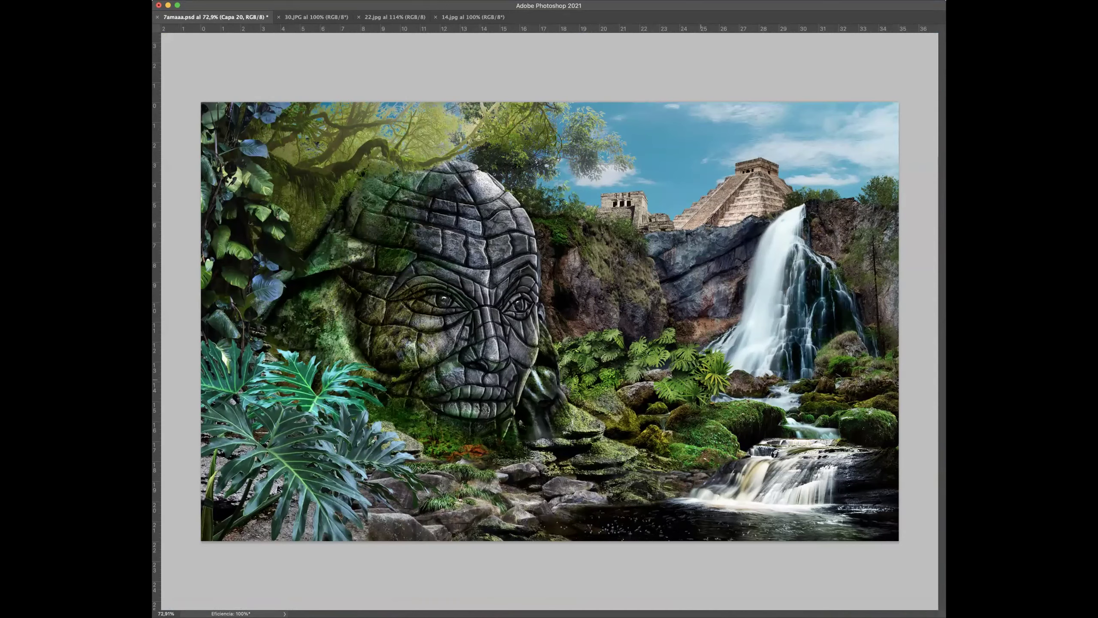
pyautogui.press('f')
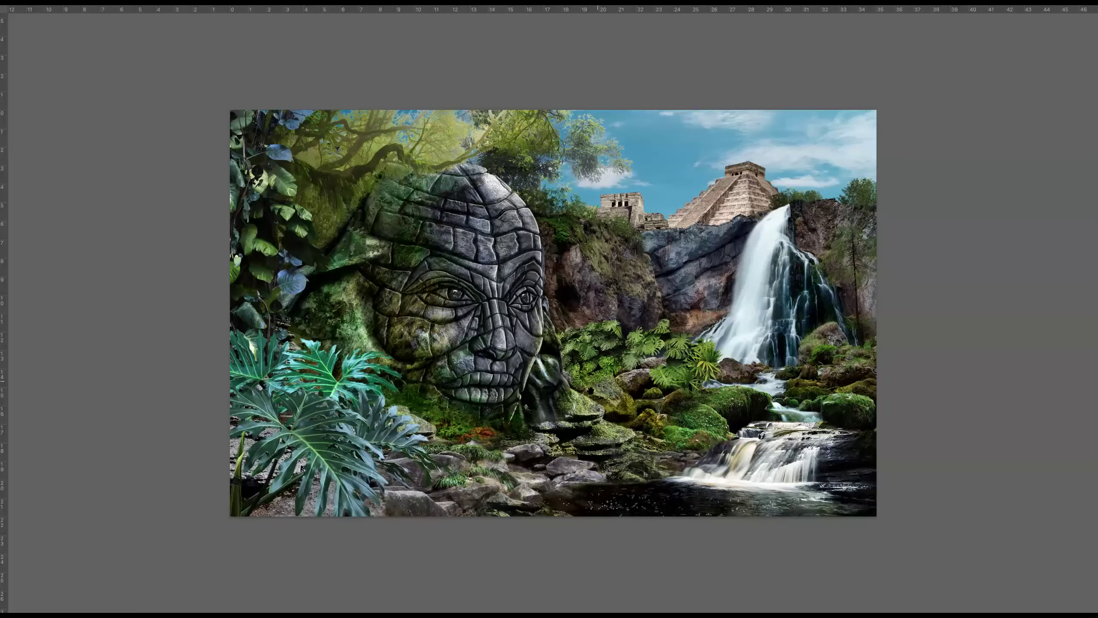
pyautogui.moveTo(570, 402); pyautogui.dragTo(568, 401)
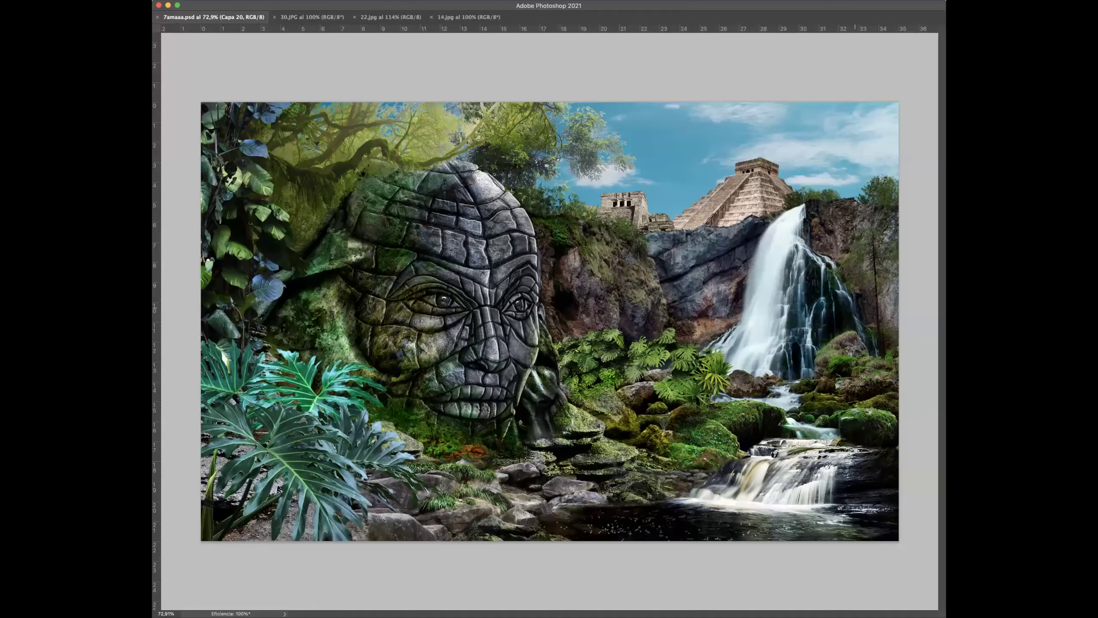
# Place the Corona bottle image 34 into the composite to the right of the stone head
pyautogui.press('super+Tab')
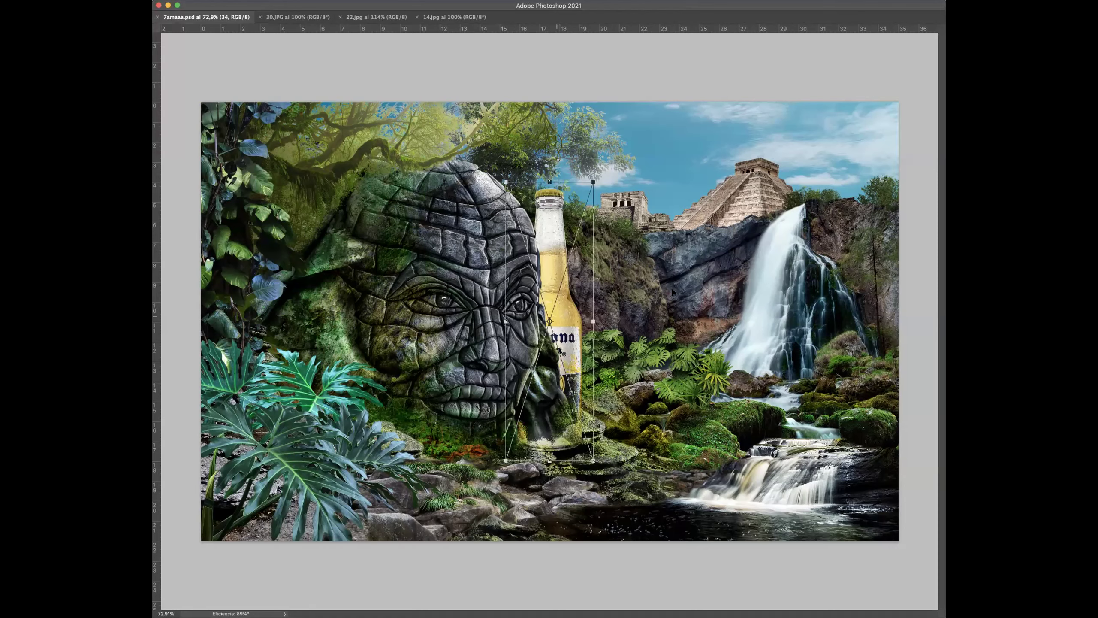
pyautogui.moveTo(556, 316); pyautogui.dragTo(665, 291)
pyautogui.press('Return')
# Move the bottle layer 34 up the layer stack, above the green splatter layer Capa 19
pyautogui.press('Tab')
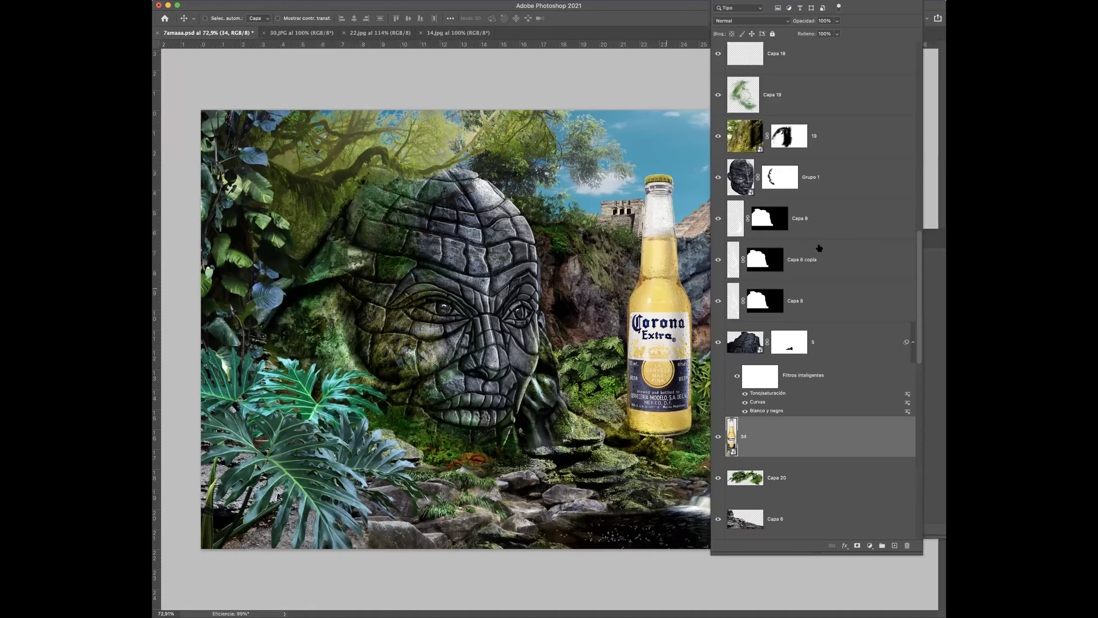
pyautogui.moveTo(801, 442); pyautogui.dragTo(813, 82)
pyautogui.press('Tab')
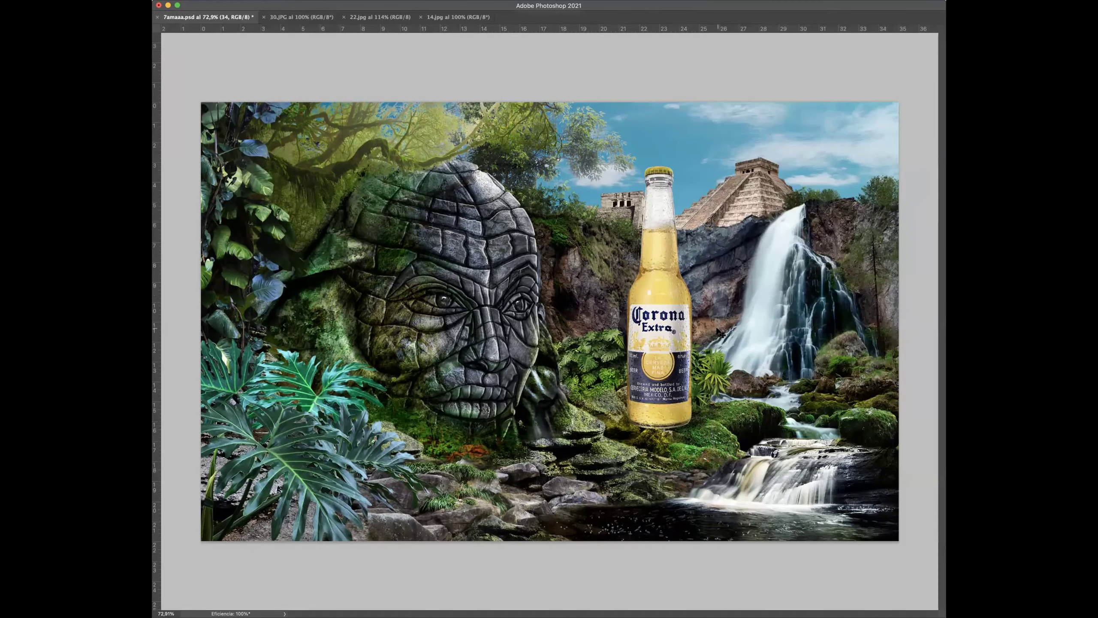
# Move the bottle down so that its base rests on the mossy rocks beside the small cascade
pyautogui.moveTo(710, 286); pyautogui.dragTo(708, 324)
pyautogui.moveTo(693, 438); pyautogui.dragTo(737, 438)
pyautogui.scroll(2, 694, 385)
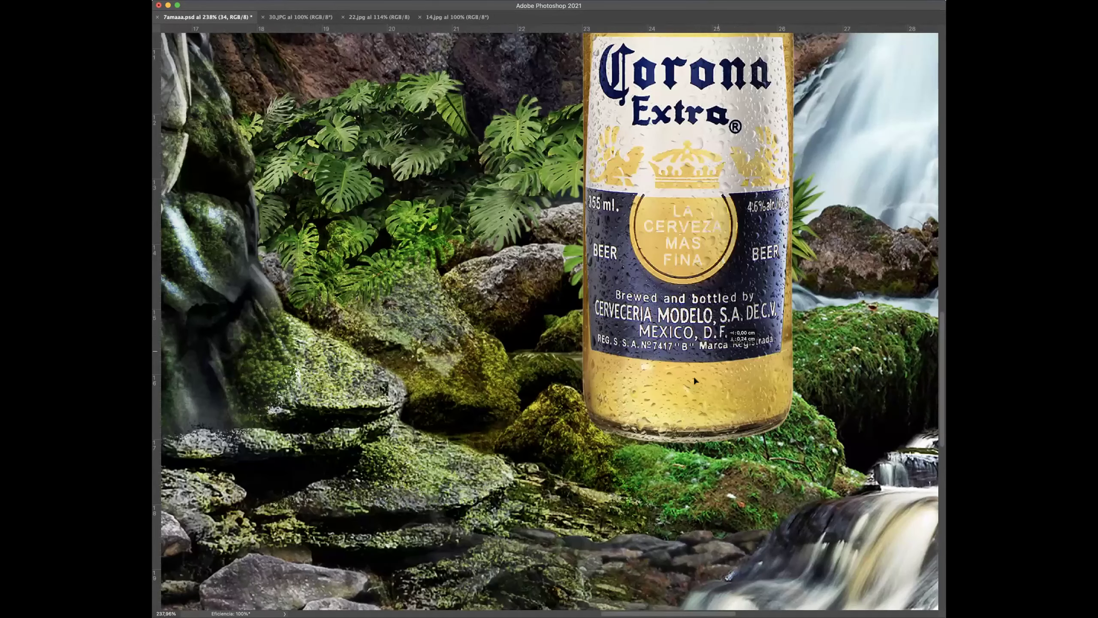
pyautogui.moveTo(674, 394); pyautogui.dragTo(624, 440)
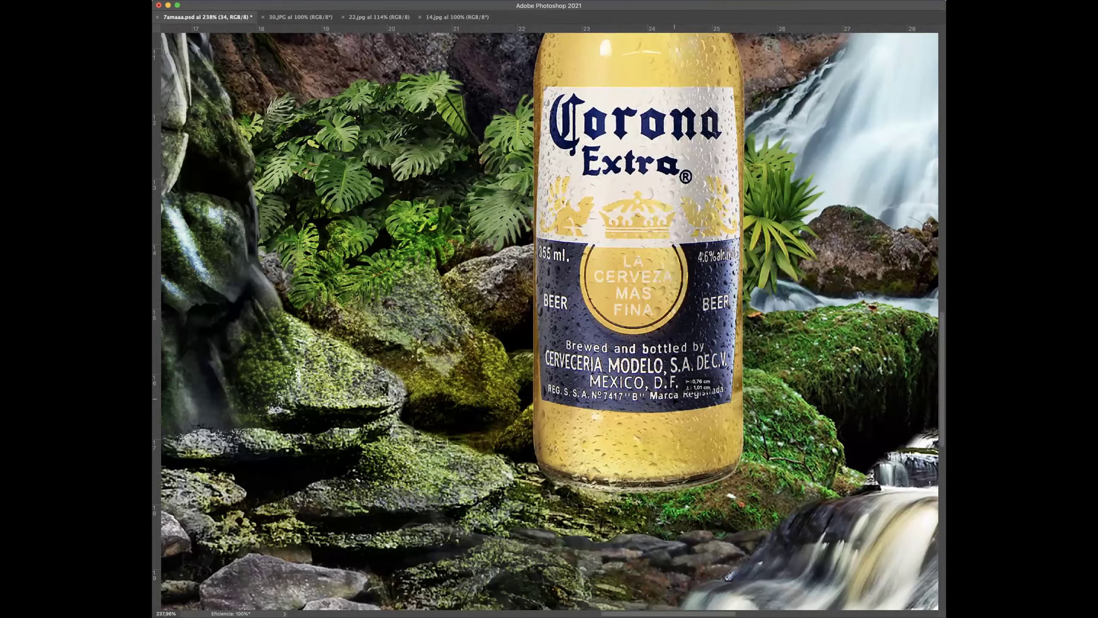
pyautogui.scroll(-2, 649, 387)
pyautogui.scroll(-2, 669, 410)
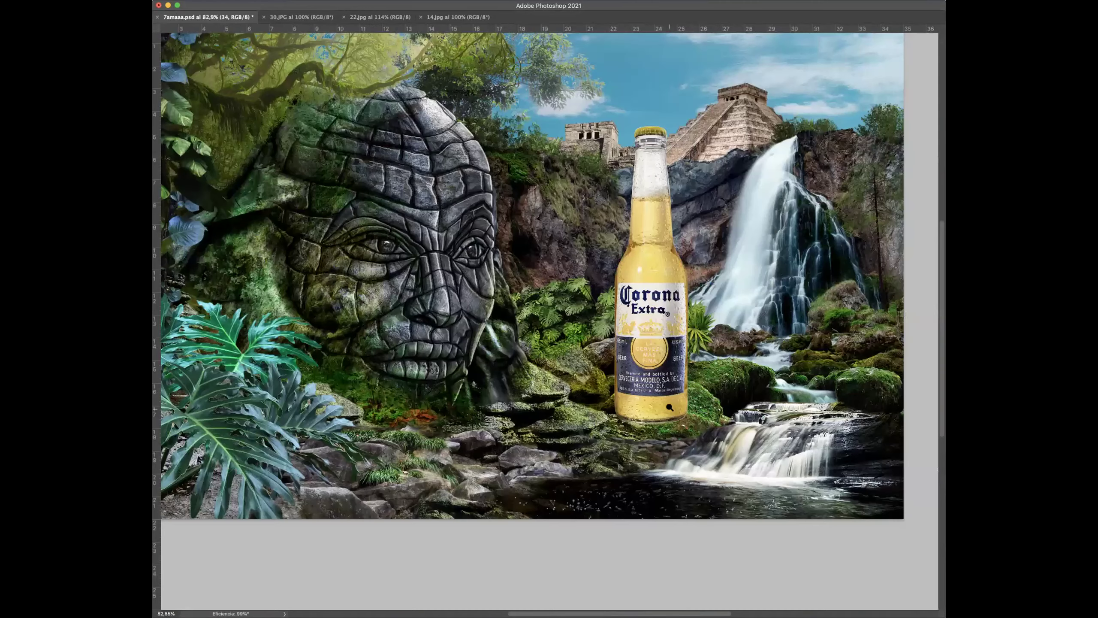
# Fine-tune the bottle's position so that it stands just left of the spiky plant beside the waterfall
pyautogui.scroll(2, 669, 410)
pyautogui.moveTo(668, 399); pyautogui.dragTo(660, 423)
pyautogui.moveTo(638, 362); pyautogui.dragTo(681, 390)
pyautogui.scroll(-2, 638, 362)
pyautogui.scroll(-1, 677, 394)
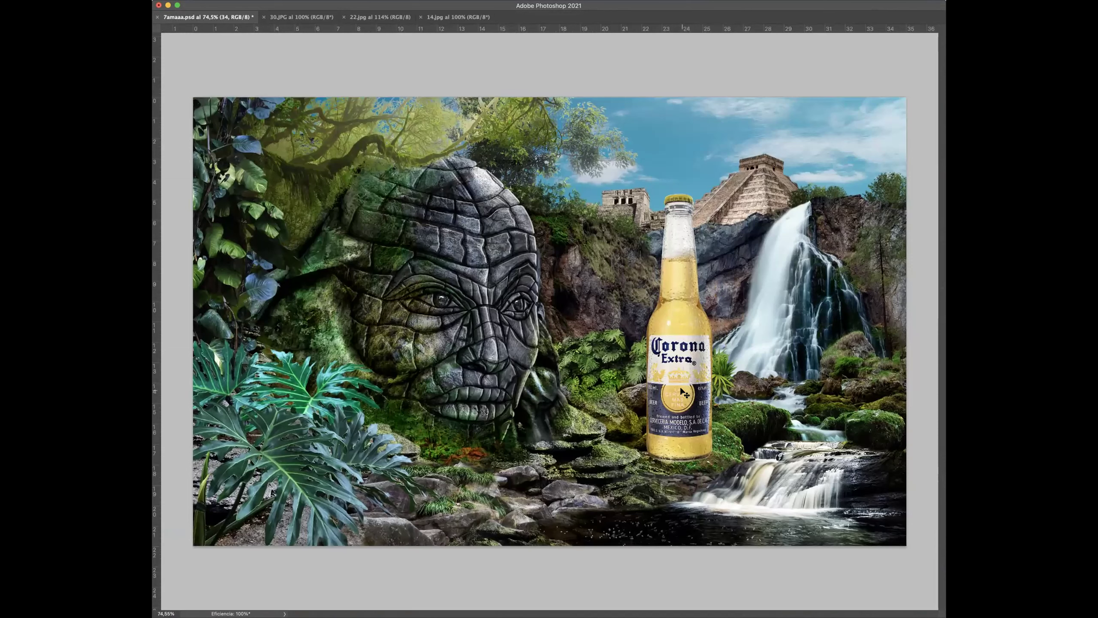
pyautogui.moveTo(681, 389); pyautogui.dragTo(672, 384)
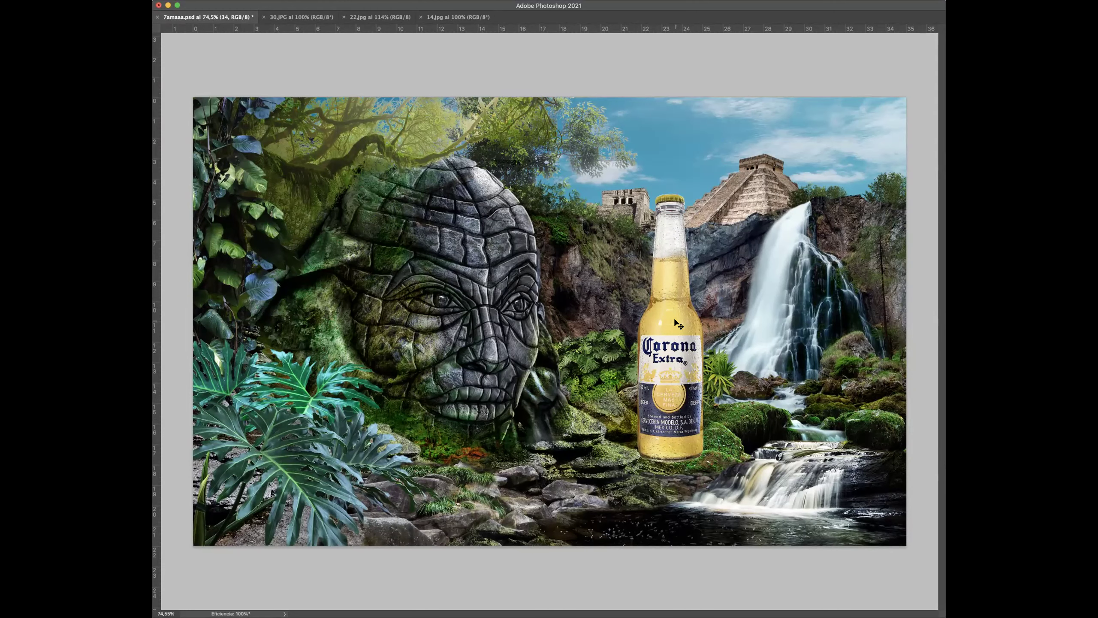
pyautogui.press('f')
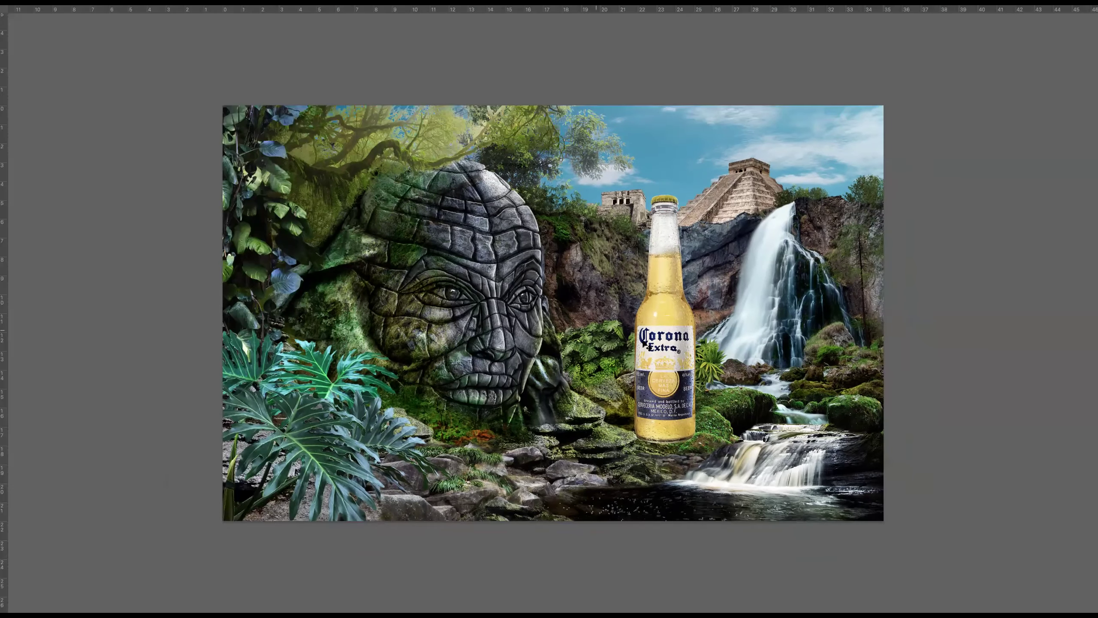
pyautogui.scroll(5, 704, 364)
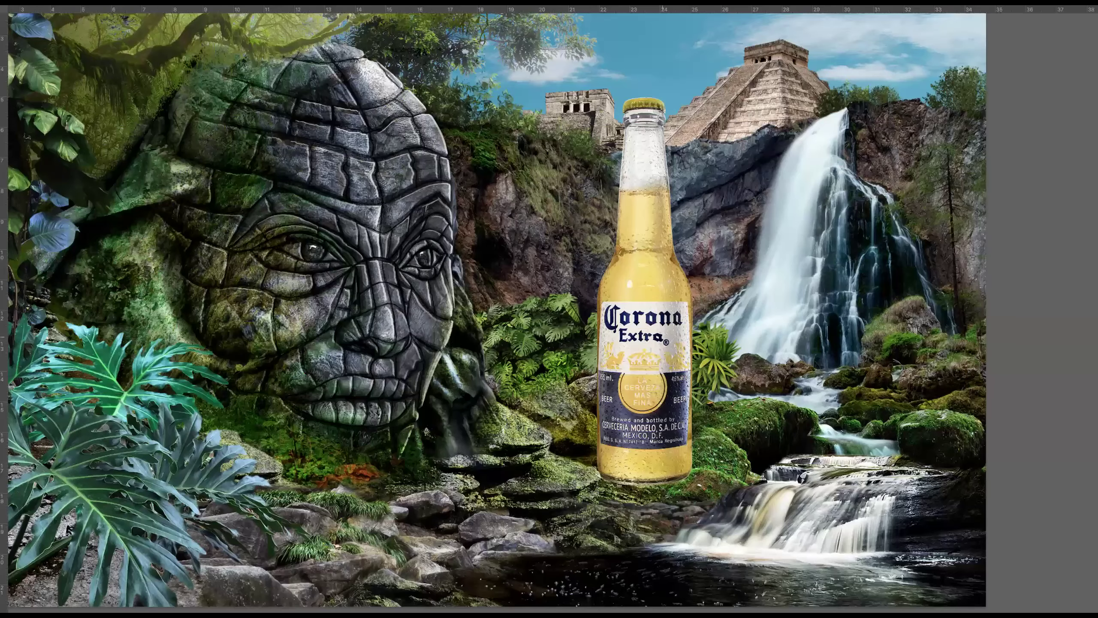
# Darken the bottle's shadows with Curves, using one point at input 69, output 36 and another at input 176, output 164
pyautogui.moveTo(599, 396); pyautogui.dragTo(433, 403)
pyautogui.hotkey('ctrl', 'm')
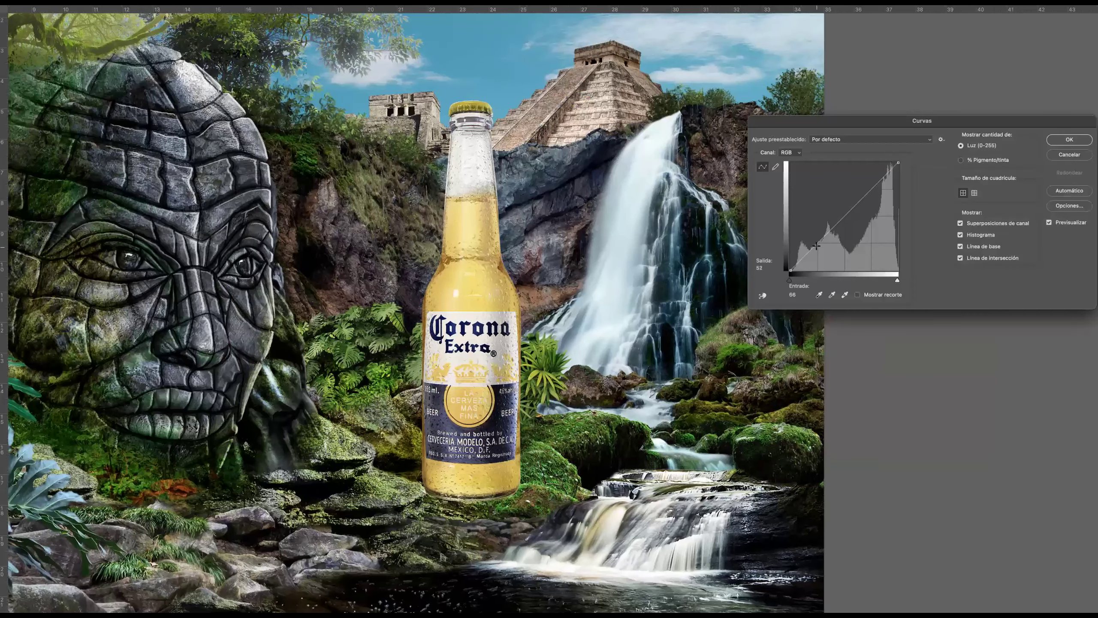
pyautogui.moveTo(817, 250); pyautogui.dragTo(820, 255)
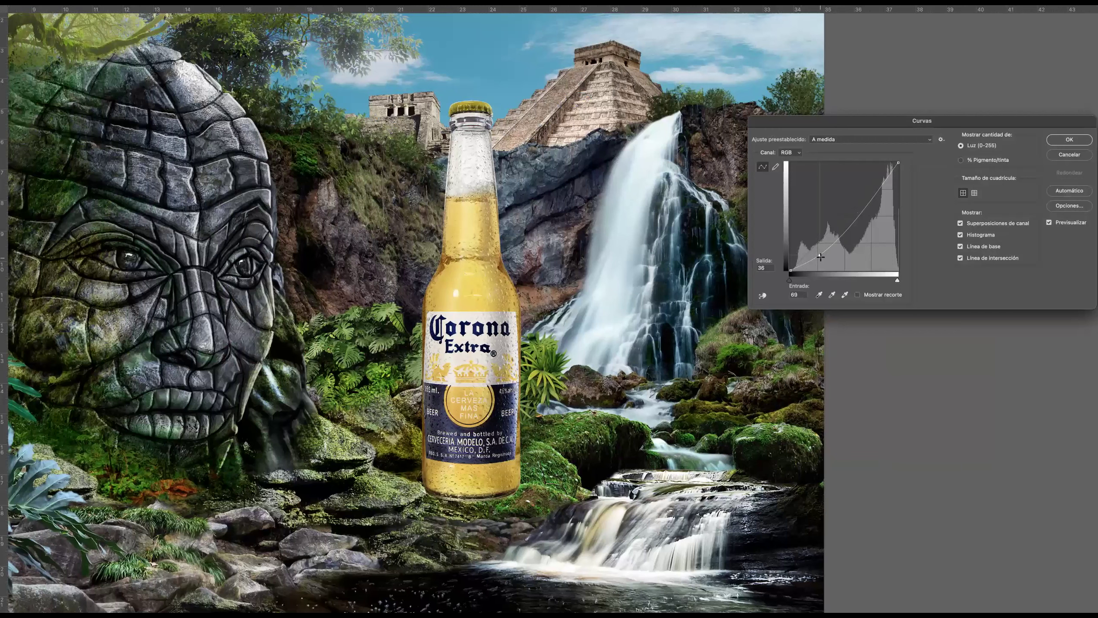
pyautogui.moveTo(864, 202); pyautogui.dragTo(864, 200)
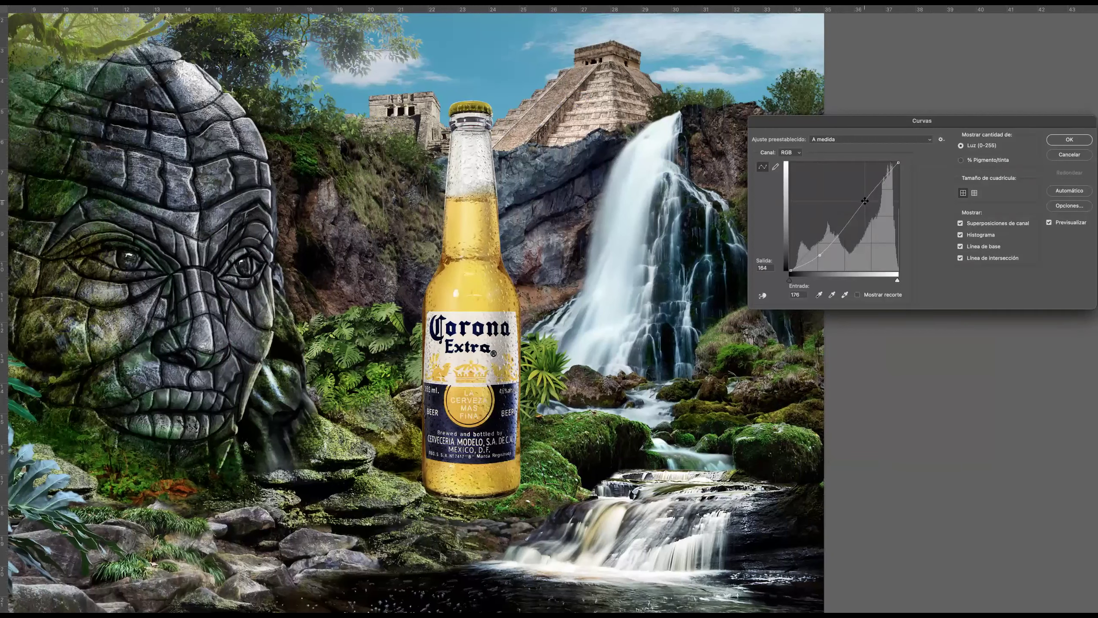
pyautogui.moveTo(947, 124); pyautogui.dragTo(741, 160)
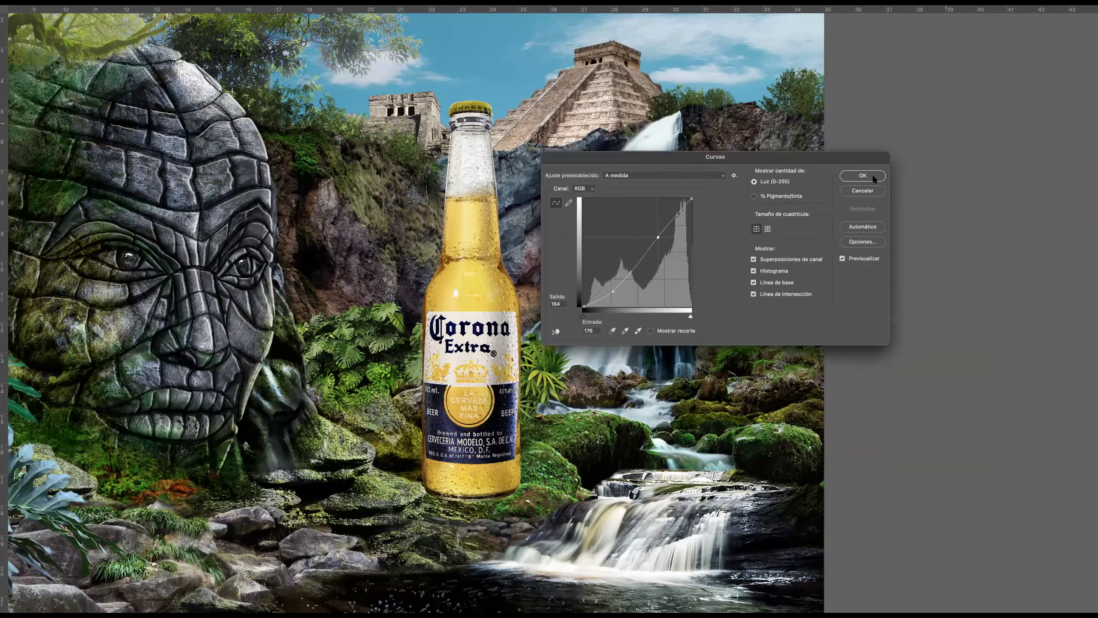
pyautogui.press('Return')
# Create a new empty layer and place it directly beneath the bottle layer 34
pyautogui.moveTo(589, 307); pyautogui.dragTo(563, 317)
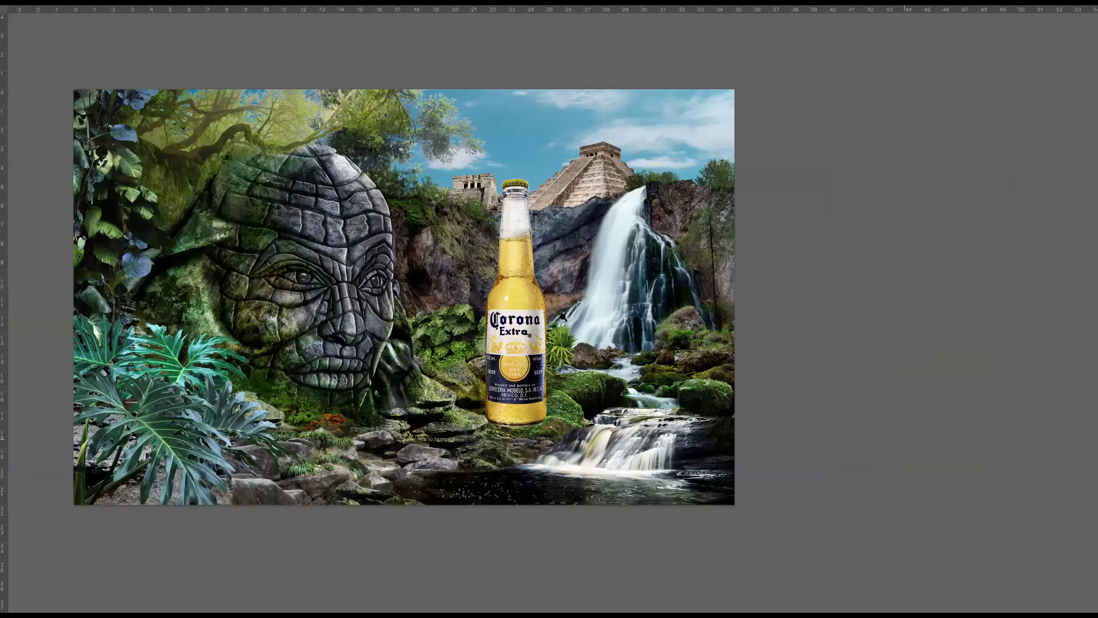
pyautogui.moveTo(517, 366); pyautogui.dragTo(547, 367)
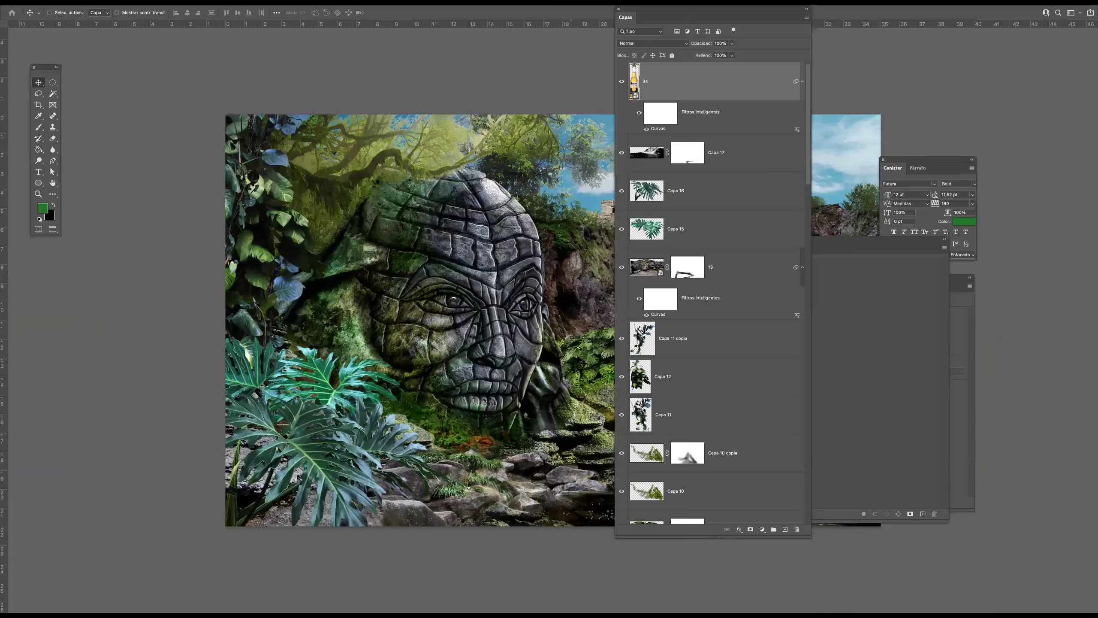
pyautogui.moveTo(721, 15); pyautogui.dragTo(872, 53)
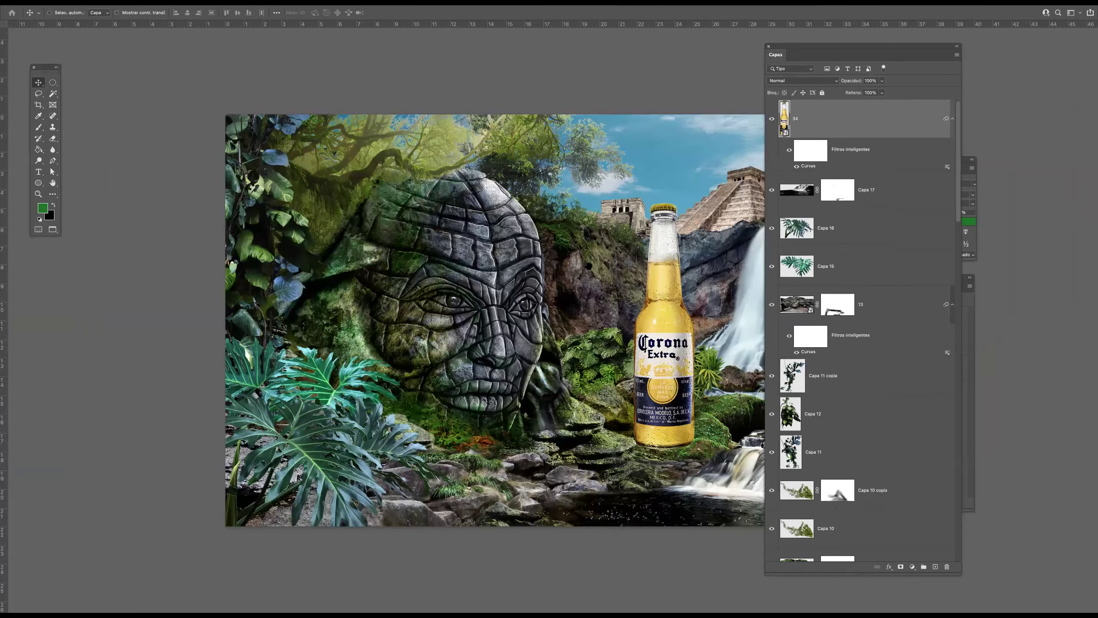
pyautogui.hscroll(5, 498, 253)
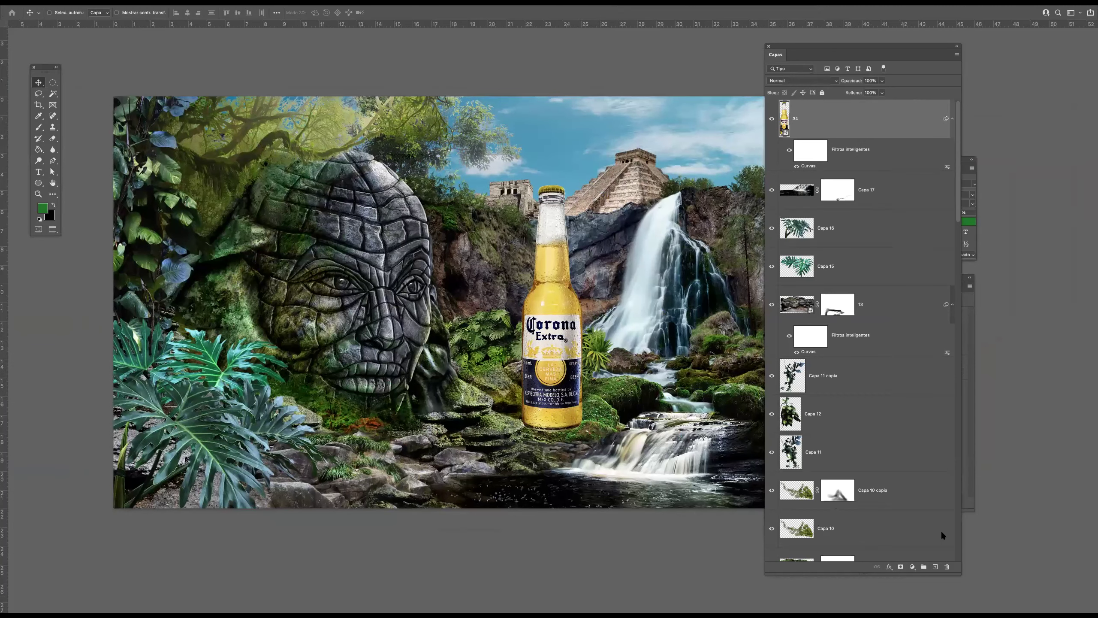
pyautogui.click(935, 567)
pyautogui.moveTo(832, 126); pyautogui.dragTo(838, 212)
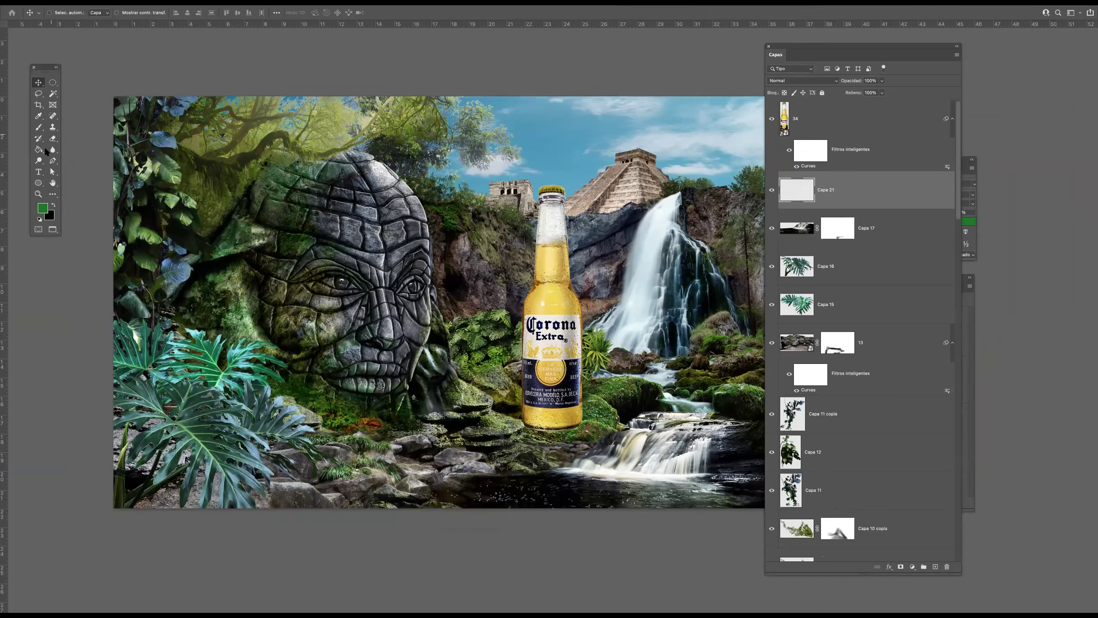
# Paint a large, soft orange glow behind the bottle with a soft brush, reaching over the stone head's face and the waterfall
pyautogui.click(42, 208)
pyautogui.moveTo(623, 349); pyautogui.dragTo(623, 354)
pyautogui.click(690, 255)
pyautogui.press('b')
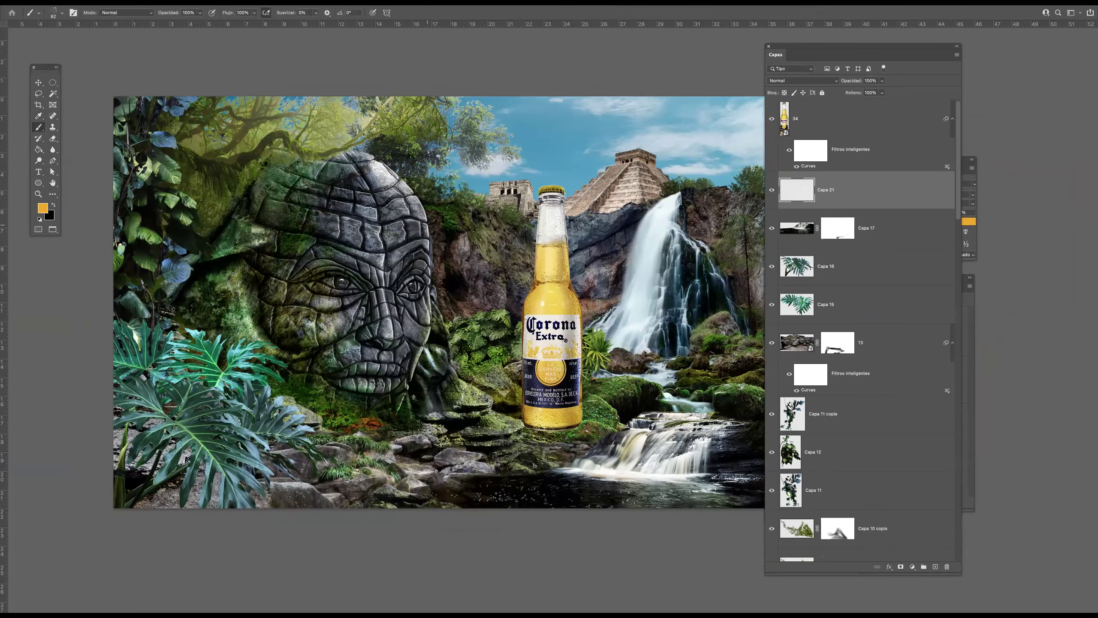
pyautogui.click(62, 12)
pyautogui.click(84, 193)
pyautogui.press('Return')
pyautogui.keyDown('ctrl'); pyautogui.keyDown('alt'); pyautogui.moveTo(586, 313); pyautogui.dragTo(700, 313); pyautogui.keyUp('alt'); pyautogui.keyUp('ctrl')
pyautogui.click(553, 364)
pyautogui.moveTo(530, 309)
pyautogui.mouseDown()
pyautogui.moveTo(448, 251)
pyautogui.moveTo(380, 243)
pyautogui.moveTo(549, 303)
pyautogui.moveTo(700, 286)
pyautogui.moveTo(737, 294)
pyautogui.mouseUp()
pyautogui.keyDown('ctrl'); pyautogui.keyDown('alt'); pyautogui.moveTo(538, 331); pyautogui.dragTo(511, 331); pyautogui.keyUp('alt'); pyautogui.keyUp('ctrl')
pyautogui.click(425, 360)
pyautogui.moveTo(424, 359); pyautogui.dragTo(404, 381)
pyautogui.click(678, 332)
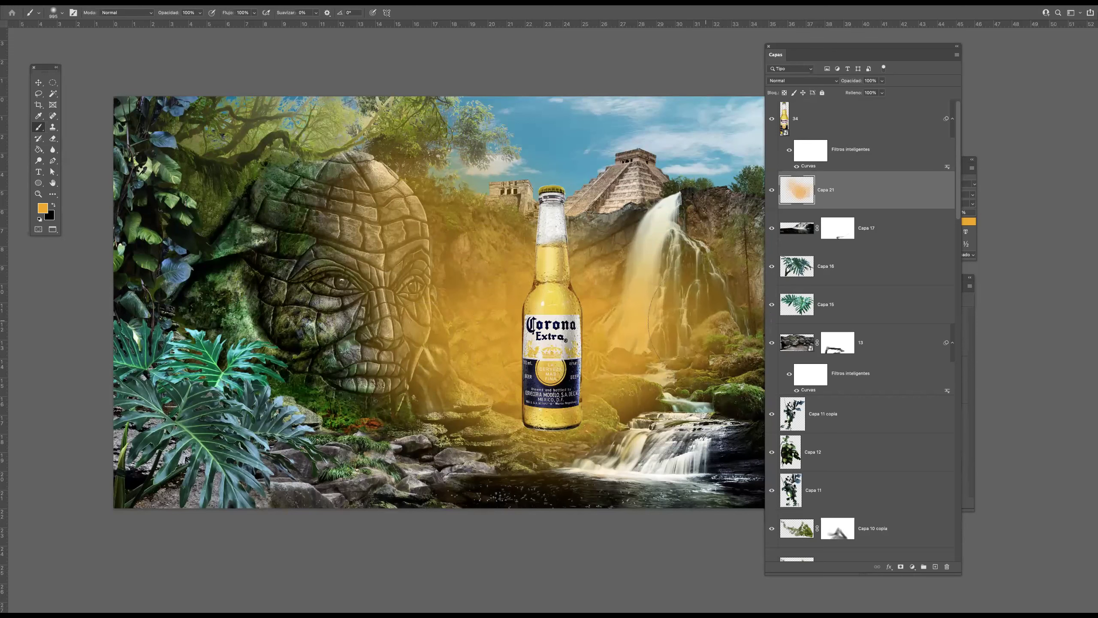
# Extend the orange glow over the rocks below the stone head and the mossy boulders beside the stream
pyautogui.moveTo(483, 365)
pyautogui.mouseDown()
pyautogui.moveTo(449, 428)
pyautogui.moveTo(434, 429)
pyautogui.mouseUp()
pyautogui.moveTo(345, 434)
pyautogui.mouseDown()
pyautogui.moveTo(526, 429)
pyautogui.moveTo(328, 433)
pyautogui.moveTo(448, 462)
pyautogui.mouseUp()
pyautogui.moveTo(628, 429)
pyautogui.mouseDown()
pyautogui.moveTo(655, 429)
pyautogui.moveTo(638, 407)
pyautogui.moveTo(745, 406)
pyautogui.moveTo(734, 384)
pyautogui.mouseUp()
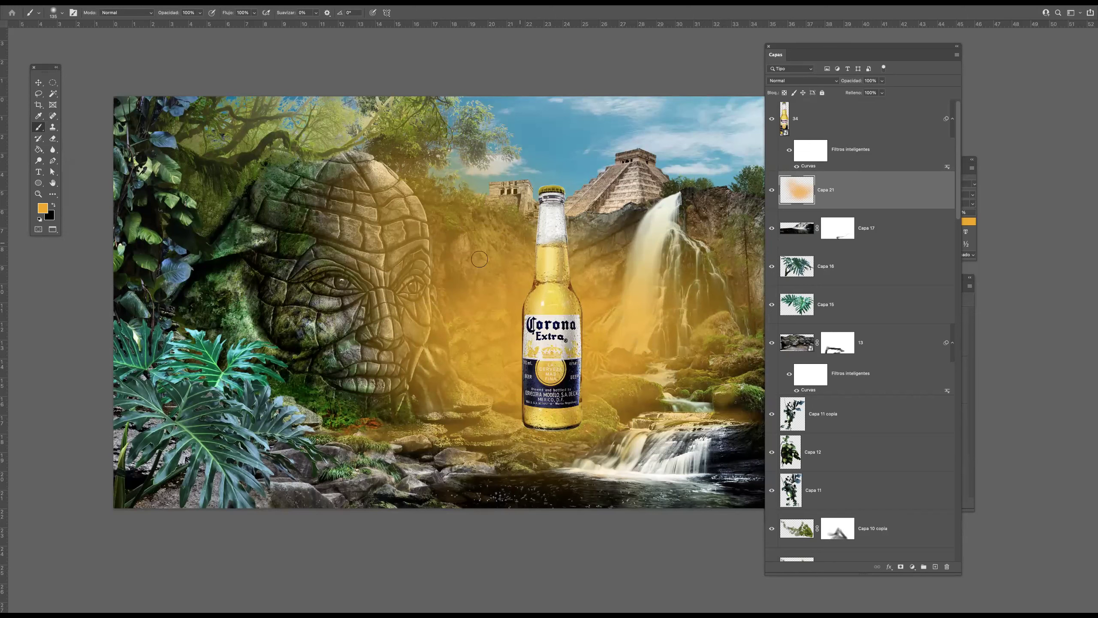
pyautogui.moveTo(349, 433)
pyautogui.mouseDown()
pyautogui.moveTo(507, 432)
pyautogui.moveTo(353, 434)
pyautogui.moveTo(289, 394)
pyautogui.moveTo(402, 392)
pyautogui.mouseUp()
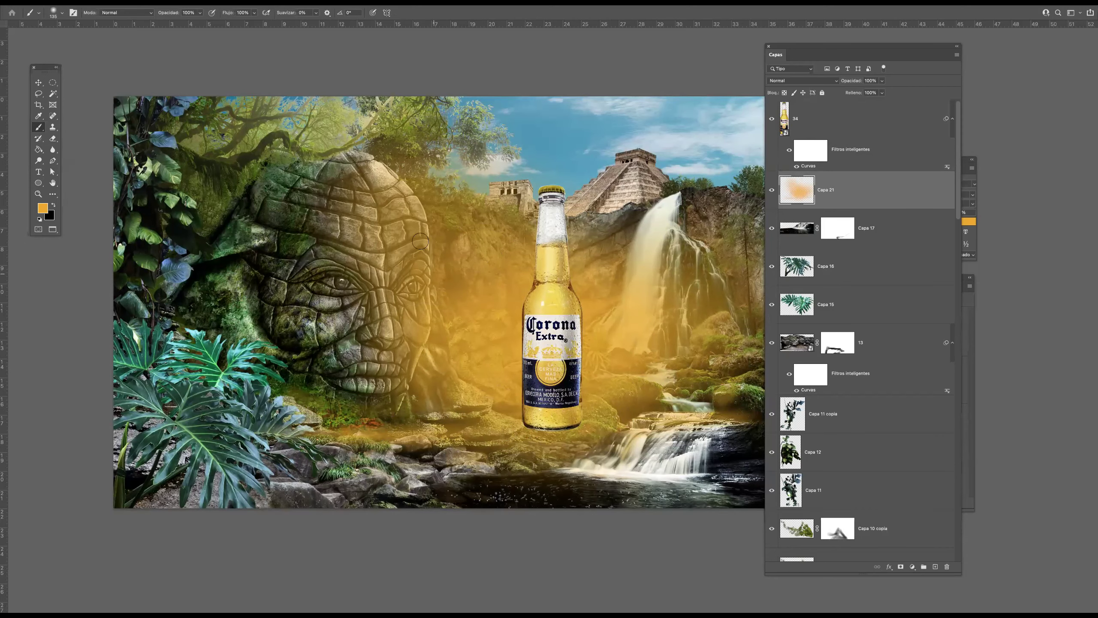
# Set the blend mode of the orange glow layer Capa 21 to Color
pyautogui.moveTo(404, 280); pyautogui.dragTo(271, 261)
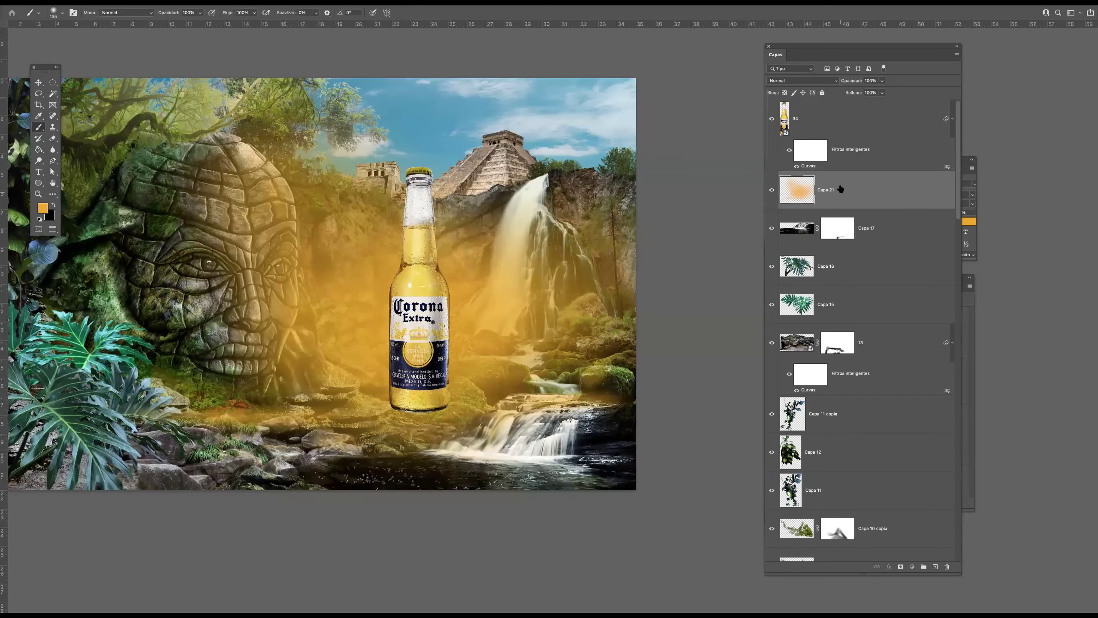
pyautogui.click(812, 81)
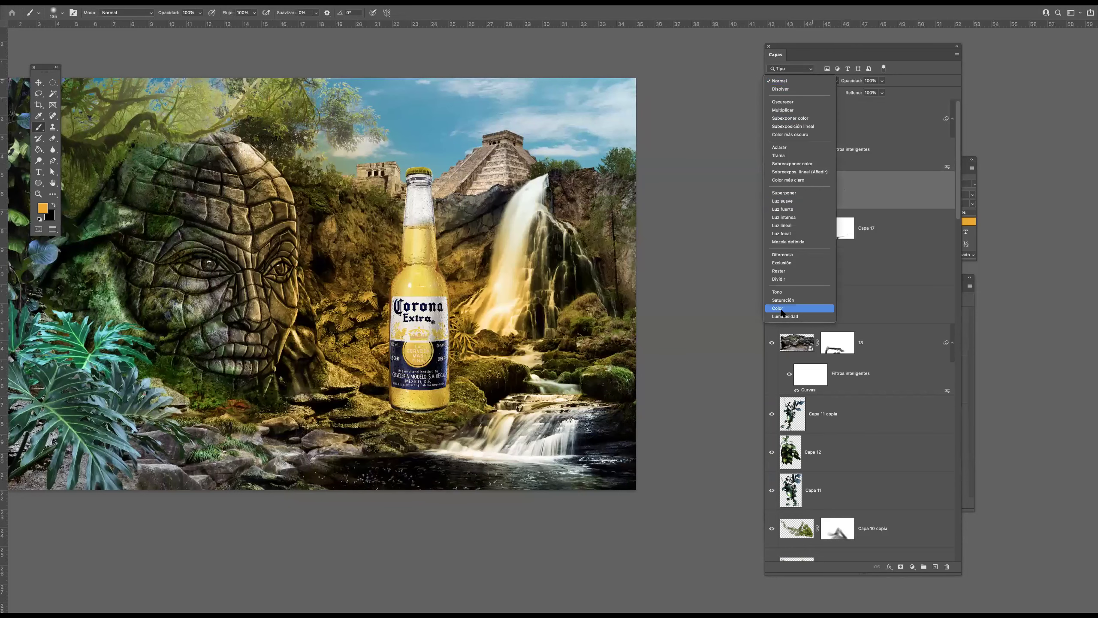
pyautogui.click(783, 308)
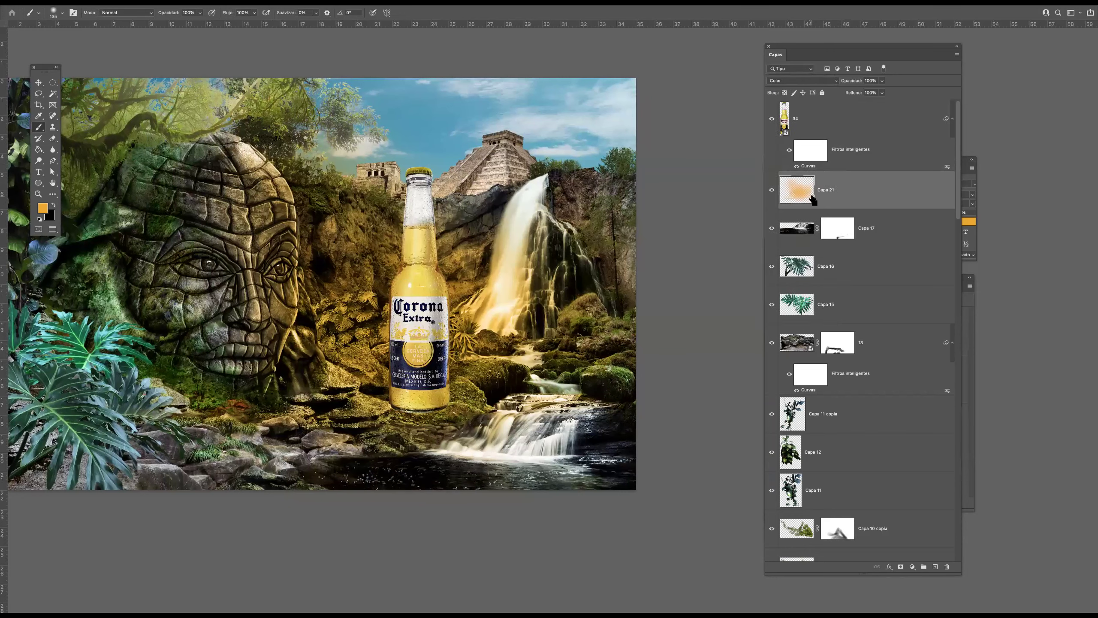
# Duplicate the orange glow layer, set the copy's blend mode to Superponer and reduce its opacity
pyautogui.hotkey('ctrl', 'j')
pyautogui.click(807, 79)
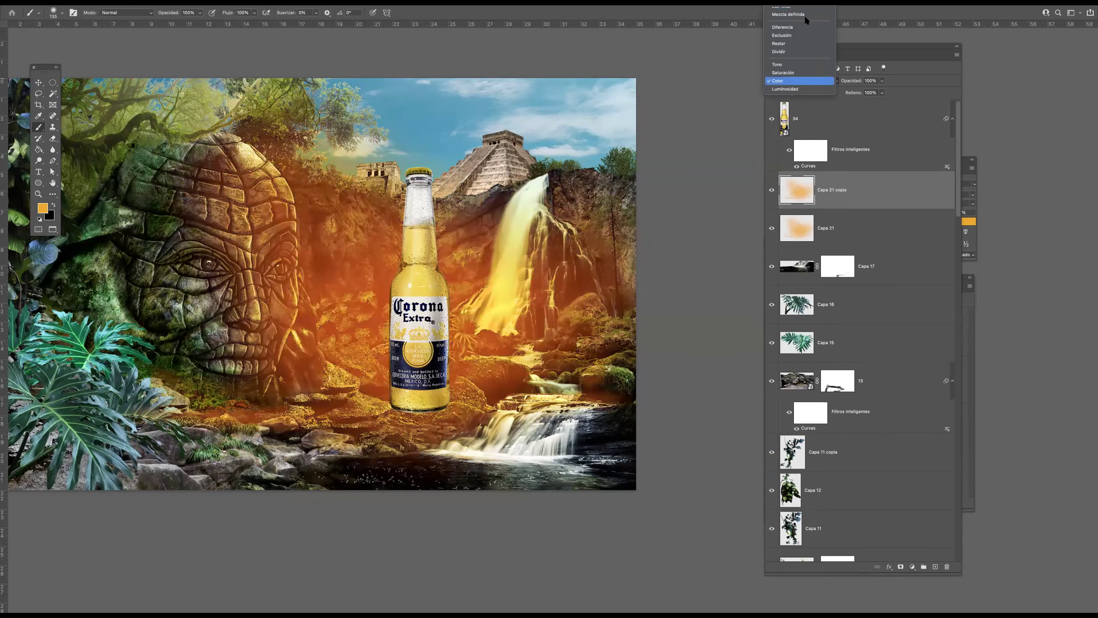
pyautogui.click(827, 197)
pyautogui.click(821, 80)
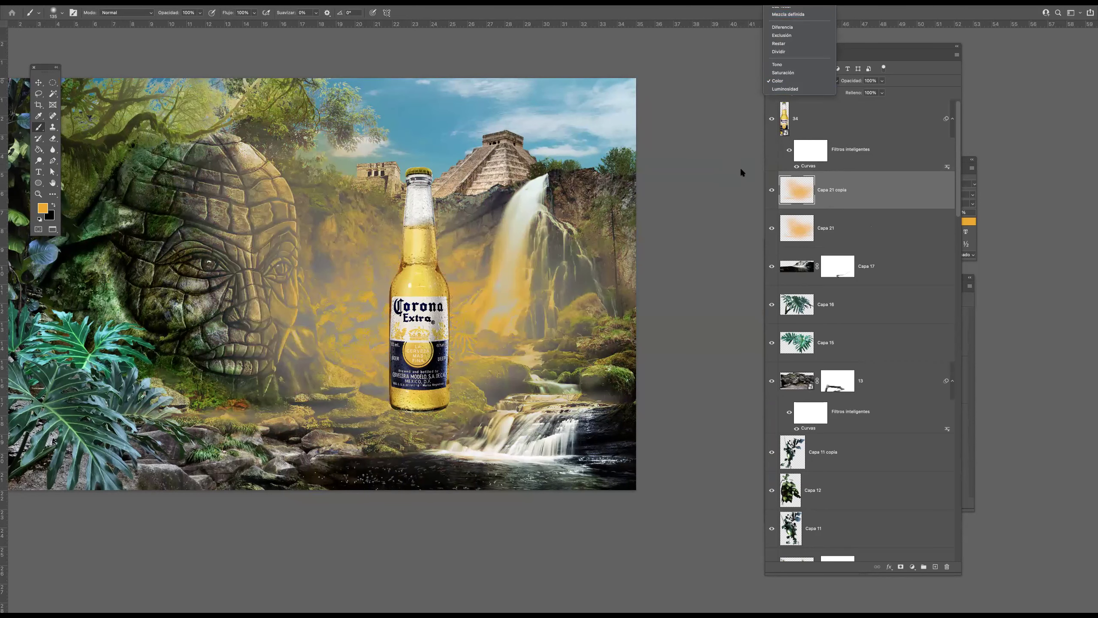
pyautogui.click(857, 42)
pyautogui.moveTo(824, 44); pyautogui.dragTo(766, 104)
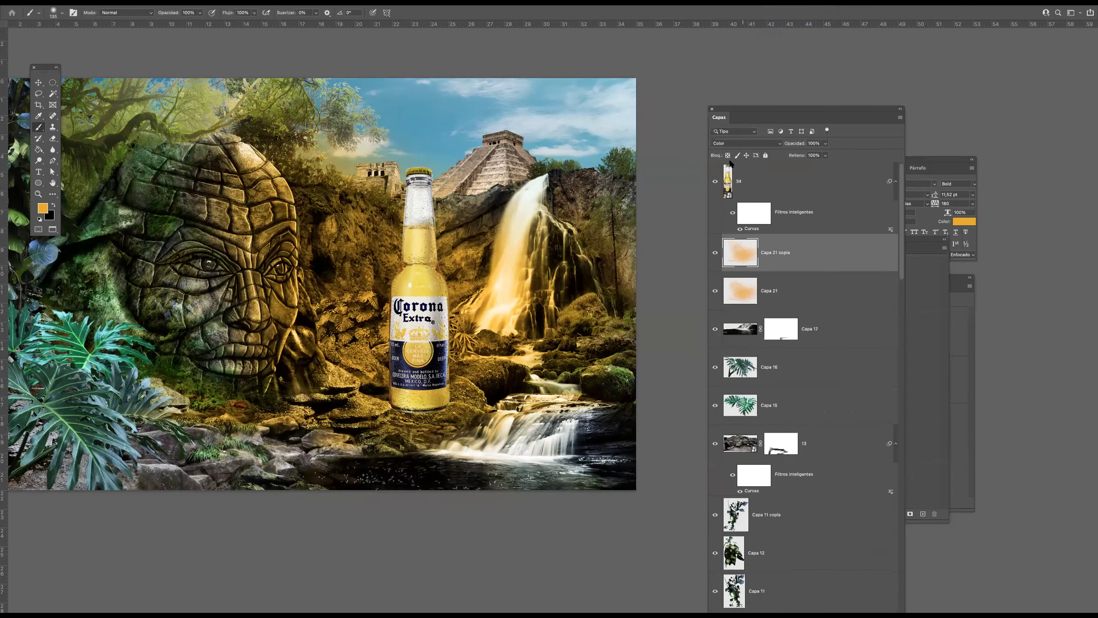
pyautogui.click(738, 140)
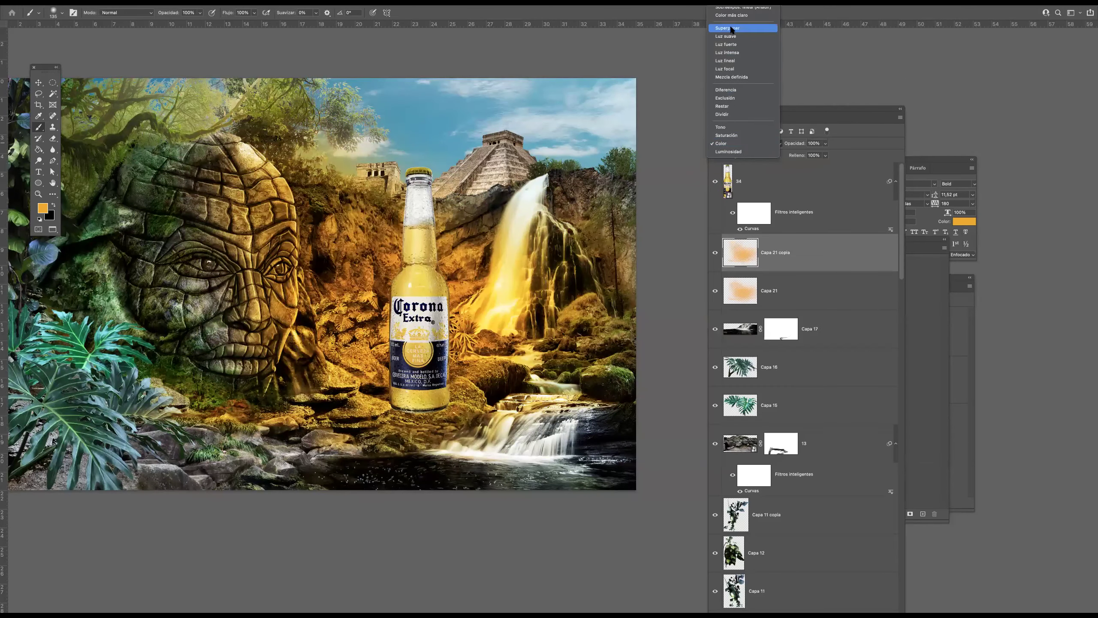
pyautogui.click(730, 28)
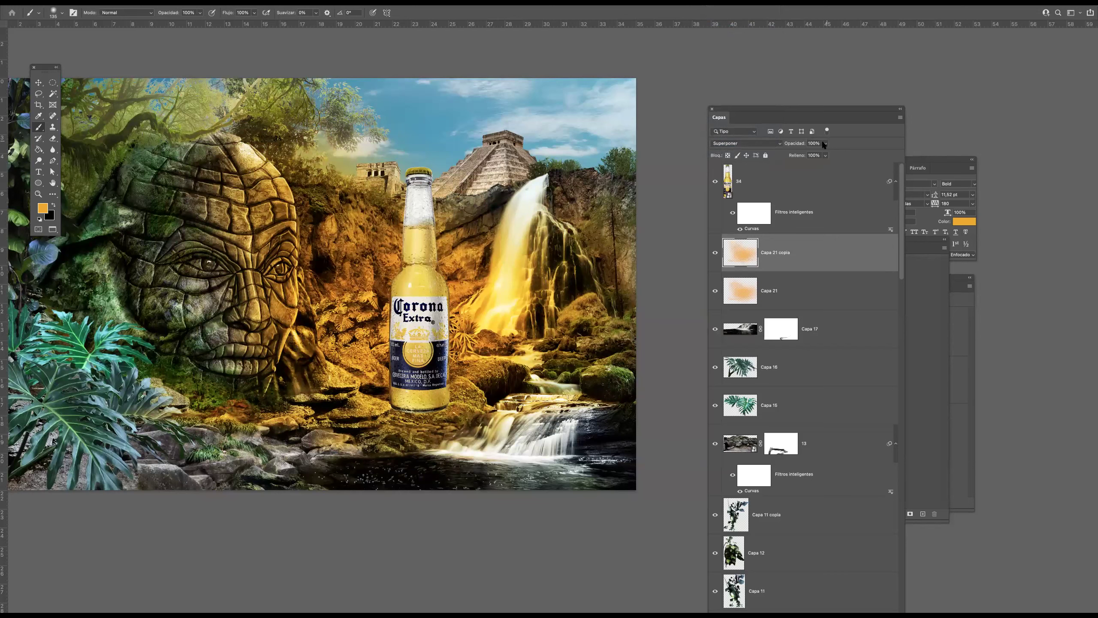
pyautogui.moveTo(804, 152); pyautogui.dragTo(798, 155)
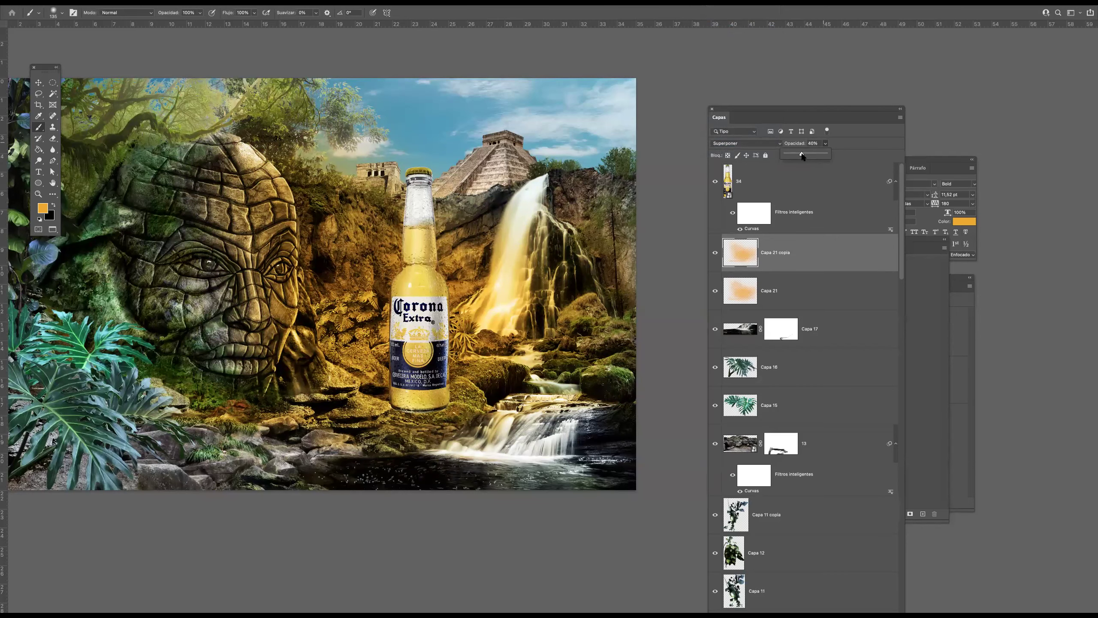
# Lower the opacity of the original orange glow layer Capa 21
pyautogui.click(782, 301)
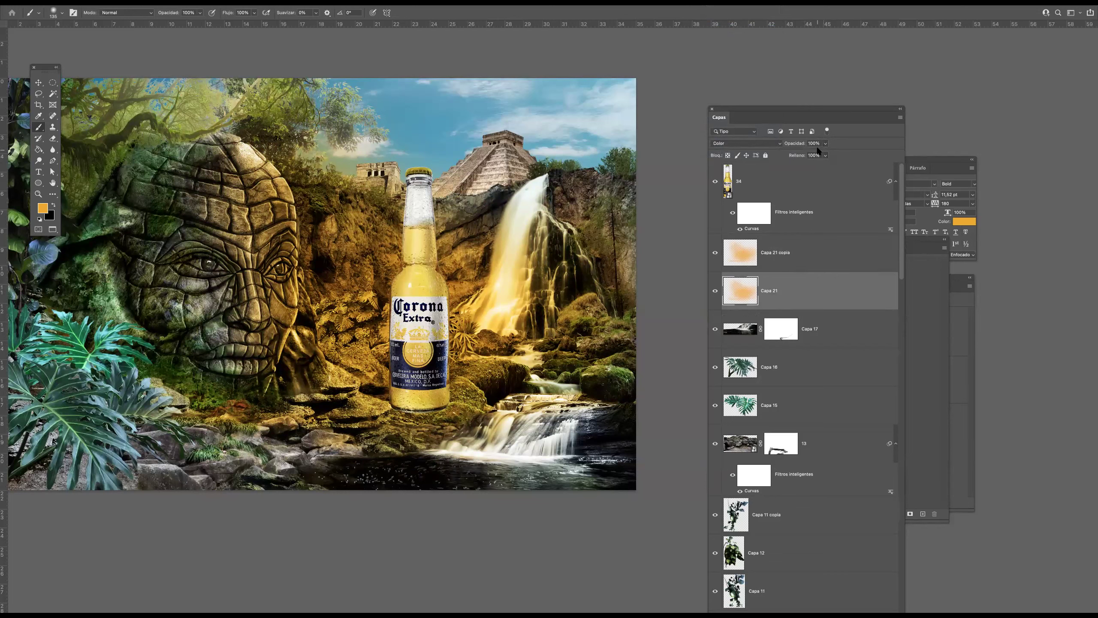
pyautogui.moveTo(825, 143); pyautogui.dragTo(812, 153)
pyautogui.click(798, 256)
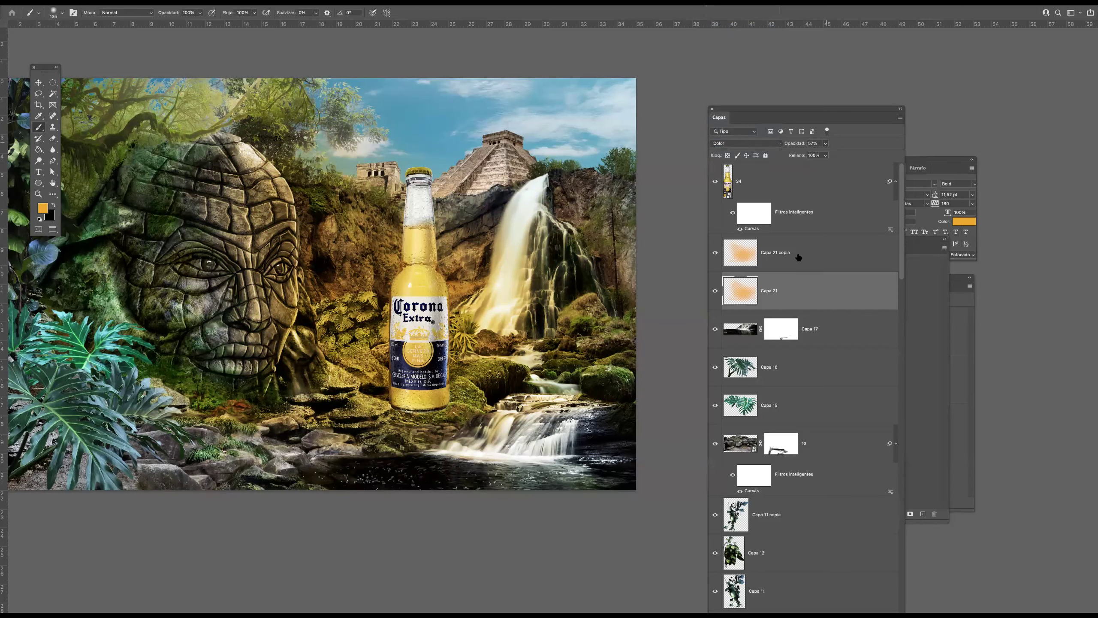
# Paint a soft white glow around the bottle on a new layer above the orange glow copy
pyautogui.click(831, 255)
pyautogui.moveTo(823, 113); pyautogui.dragTo(851, 49)
pyautogui.click(905, 565)
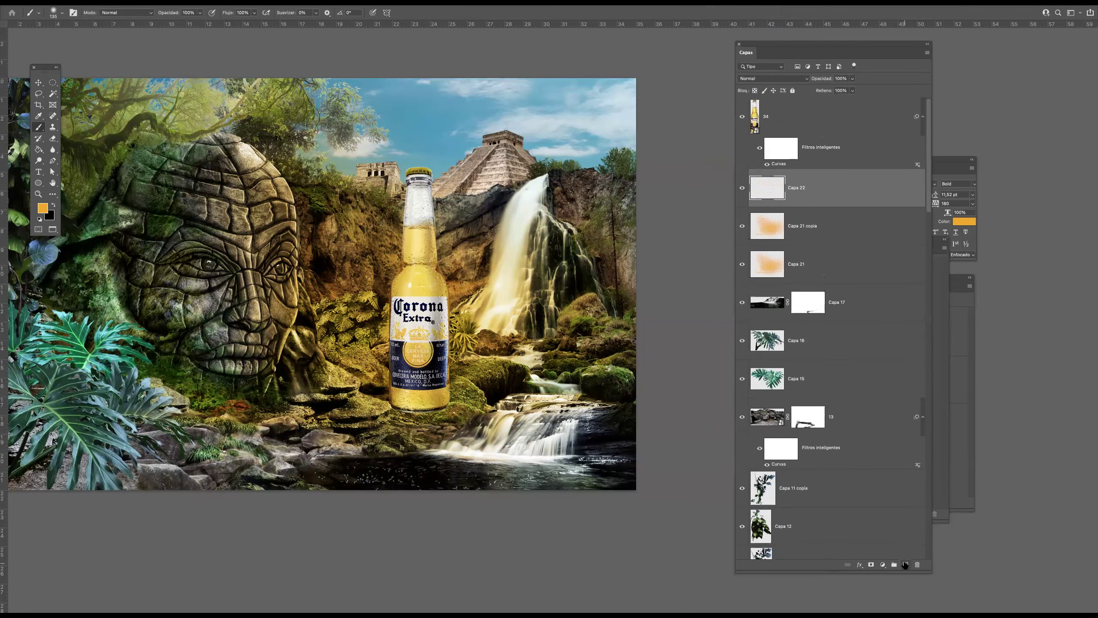
pyautogui.click(39, 219)
pyautogui.click(53, 205)
pyautogui.moveTo(438, 287); pyautogui.dragTo(478, 287)
pyautogui.click(413, 322)
pyautogui.moveTo(415, 336)
pyautogui.mouseDown()
pyautogui.moveTo(414, 351)
pyautogui.moveTo(411, 268)
pyautogui.mouseUp()
pyautogui.moveTo(411, 363)
pyautogui.mouseDown()
pyautogui.moveTo(399, 368)
pyautogui.moveTo(433, 363)
pyautogui.mouseUp()
# Paint white highlights on the top edges of the mossy rocks on both sides of the bottle
pyautogui.moveTo(365, 353); pyautogui.dragTo(299, 361)
pyautogui.moveTo(464, 369)
pyautogui.mouseDown()
pyautogui.moveTo(495, 369)
pyautogui.moveTo(437, 353)
pyautogui.moveTo(497, 350)
pyautogui.mouseUp()
pyautogui.moveTo(426, 367); pyautogui.dragTo(536, 348)
pyautogui.moveTo(427, 448); pyautogui.dragTo(477, 454)
pyautogui.moveTo(426, 446); pyautogui.dragTo(491, 456)
pyautogui.moveTo(438, 397)
pyautogui.mouseDown()
pyautogui.moveTo(478, 408)
pyautogui.moveTo(464, 398)
pyautogui.mouseUp()
pyautogui.moveTo(245, 437)
pyautogui.mouseDown()
pyautogui.moveTo(200, 392)
pyautogui.moveTo(210, 393)
pyautogui.moveTo(166, 369)
pyautogui.mouseUp()
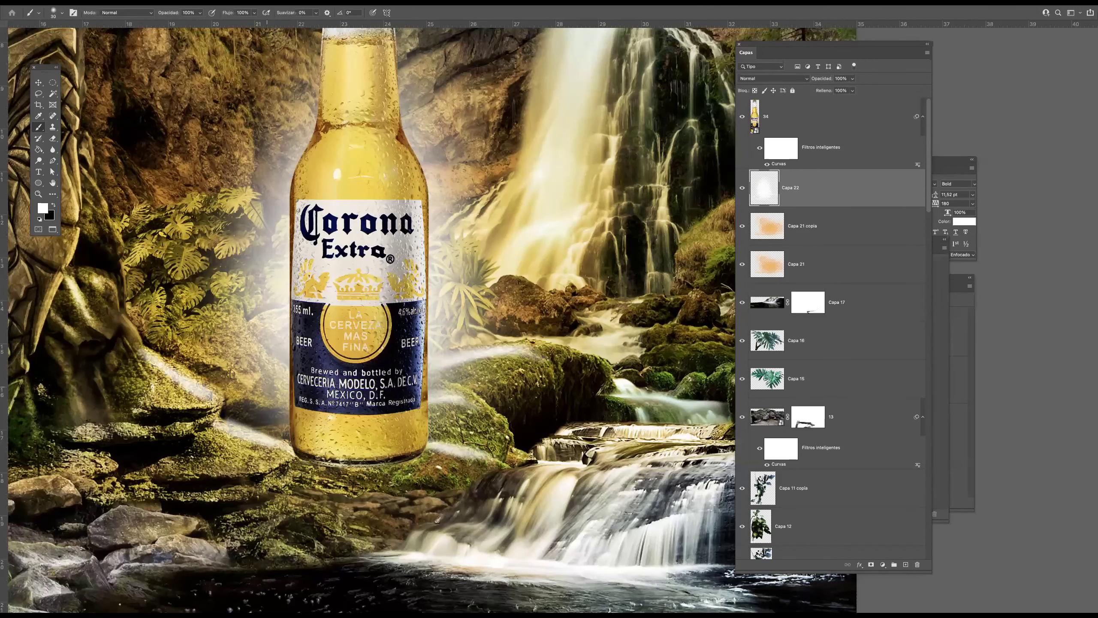
pyautogui.scroll(-3, 384, 324)
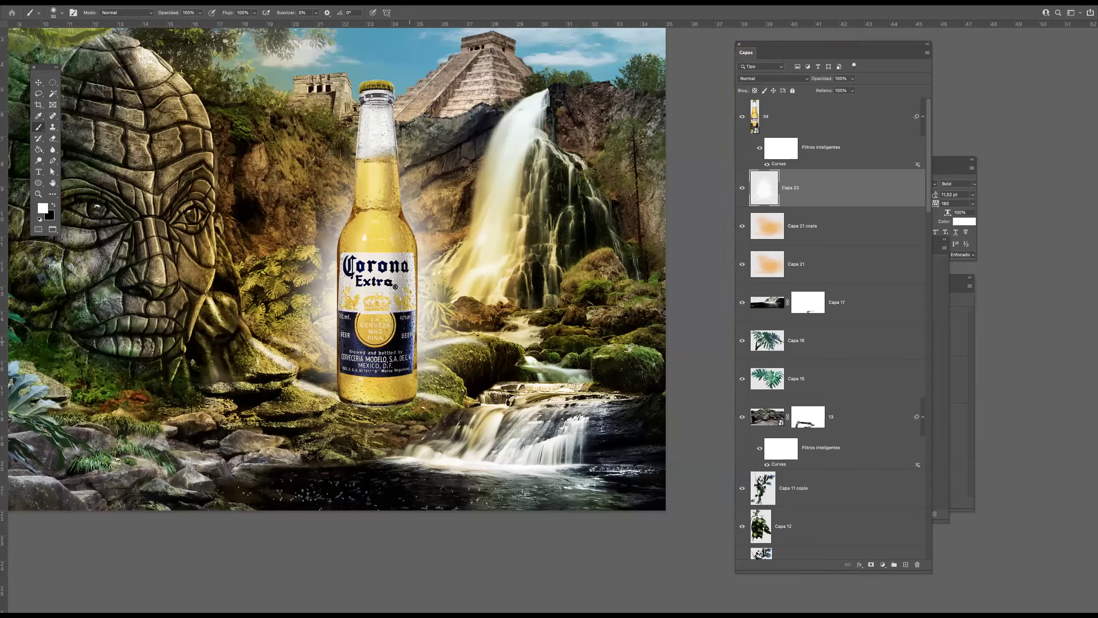
# Add more white highlights to the boulders by the stream and the rock ledges between the bottle and the stone head
pyautogui.moveTo(603, 354); pyautogui.dragTo(597, 372)
pyautogui.moveTo(485, 351)
pyautogui.mouseDown()
pyautogui.moveTo(451, 369)
pyautogui.moveTo(491, 349)
pyautogui.mouseUp()
pyautogui.moveTo(281, 340); pyautogui.dragTo(352, 374)
pyautogui.moveTo(332, 448); pyautogui.dragTo(393, 441)
pyautogui.moveTo(277, 416)
pyautogui.mouseDown()
pyautogui.moveTo(315, 416)
pyautogui.moveTo(286, 422)
pyautogui.moveTo(257, 392)
pyautogui.moveTo(260, 417)
pyautogui.mouseUp()
pyautogui.moveTo(260, 372)
pyautogui.mouseDown()
pyautogui.moveTo(270, 350)
pyautogui.moveTo(256, 315)
pyautogui.mouseUp()
pyautogui.moveTo(226, 256); pyautogui.dragTo(245, 322)
pyautogui.moveTo(248, 422)
pyautogui.mouseDown()
pyautogui.moveTo(281, 250)
pyautogui.moveTo(273, 161)
pyautogui.moveTo(238, 103)
pyautogui.mouseUp()
pyautogui.moveTo(305, 325)
pyautogui.mouseDown()
pyautogui.moveTo(292, 282)
pyautogui.moveTo(303, 301)
pyautogui.mouseUp()
pyautogui.moveTo(321, 372); pyautogui.dragTo(345, 395)
pyautogui.moveTo(286, 422)
pyautogui.mouseDown()
pyautogui.moveTo(208, 416)
pyautogui.moveTo(329, 431)
pyautogui.mouseUp()
pyautogui.scroll(-2, 508, 297)
# Set the white highlight layer's blend mode to Superponer and compare the image with the layer hidden and shown
pyautogui.click(788, 79)
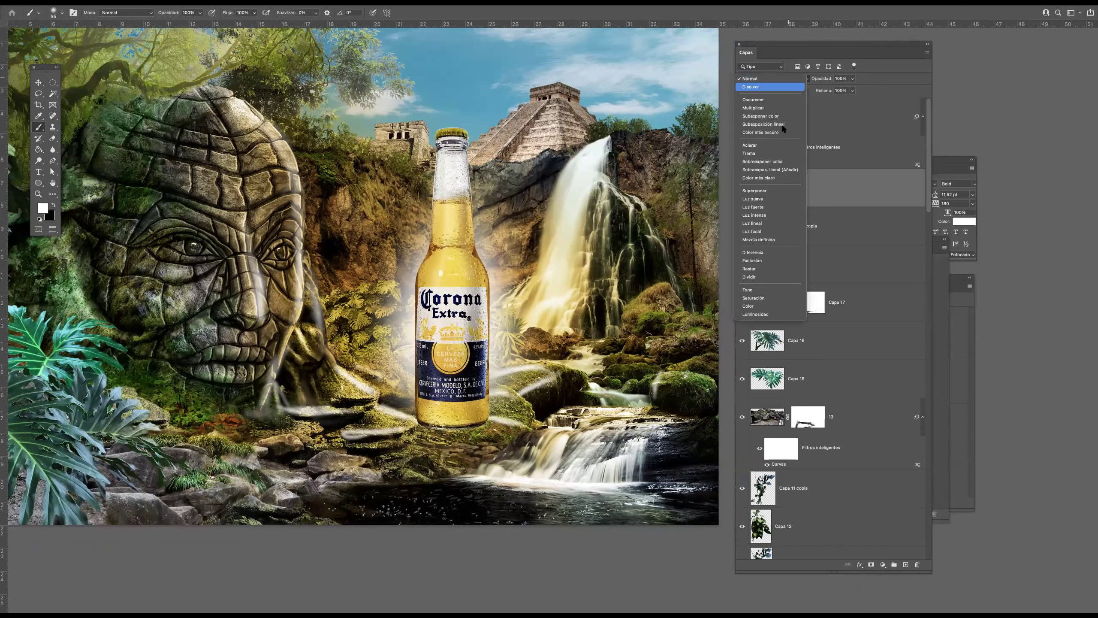
pyautogui.click(763, 191)
pyautogui.click(742, 190)
pyautogui.click(742, 190)
pyautogui.click(742, 190)
pyautogui.click(744, 190)
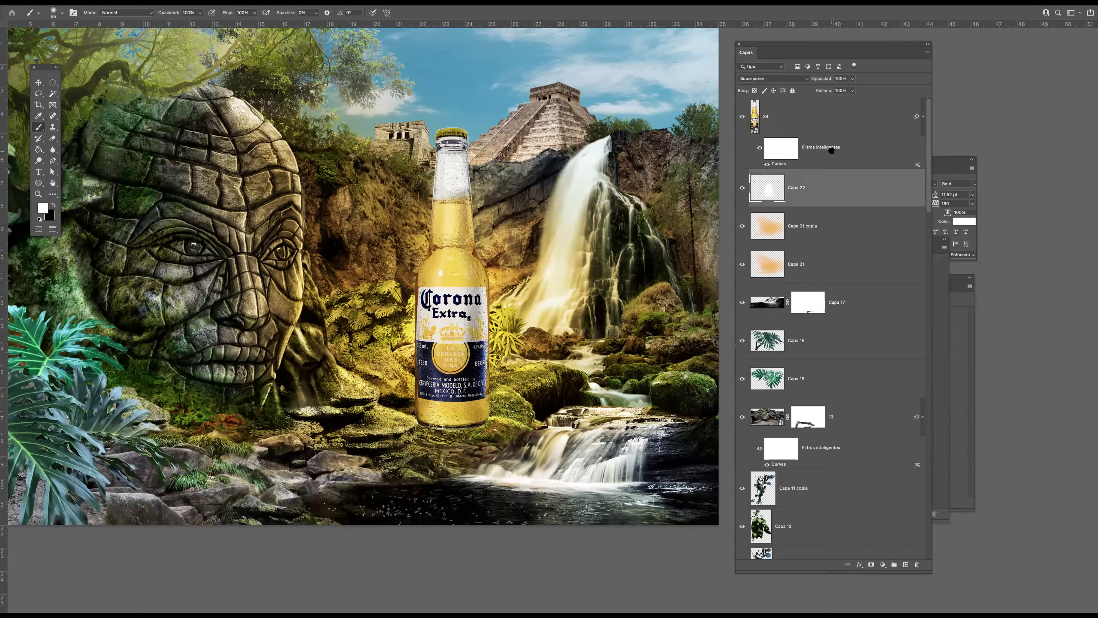
# Paint a black contact shadow under the bottle's base on a new layer and move that layer beneath the bottle layer 34
pyautogui.click(831, 127)
pyautogui.click(906, 565)
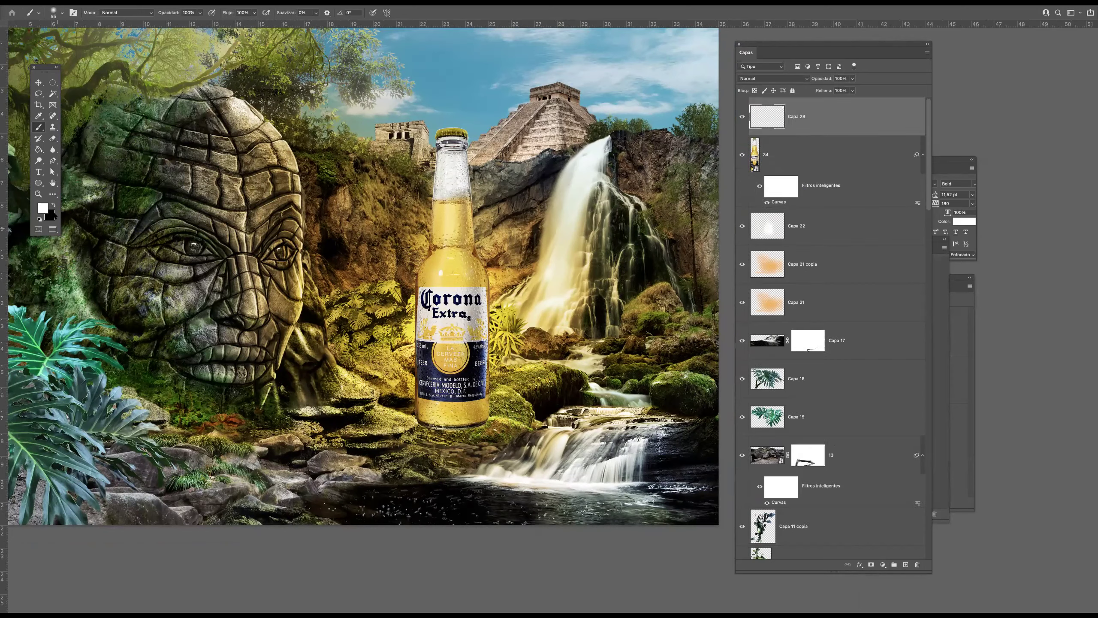
pyautogui.click(53, 206)
pyautogui.scroll(3, 481, 441)
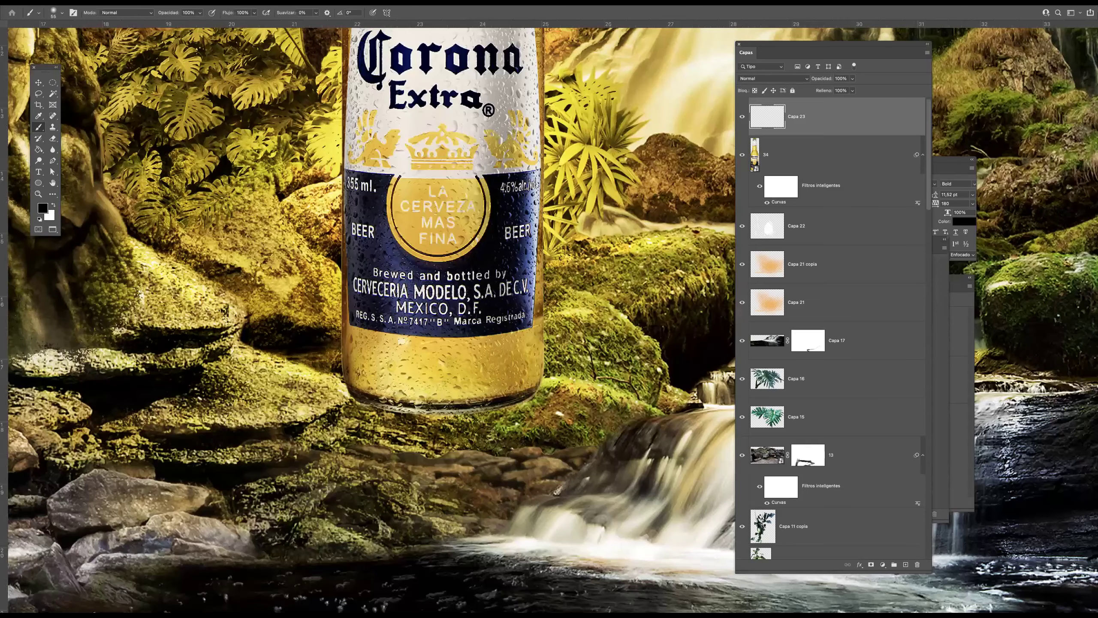
pyautogui.scroll(1, 359, 403)
pyautogui.moveTo(359, 403); pyautogui.dragTo(359, 403)
pyautogui.moveTo(437, 414)
pyautogui.mouseDown()
pyautogui.moveTo(589, 401)
pyautogui.moveTo(420, 406)
pyautogui.mouseUp()
pyautogui.moveTo(810, 127); pyautogui.dragTo(743, 238)
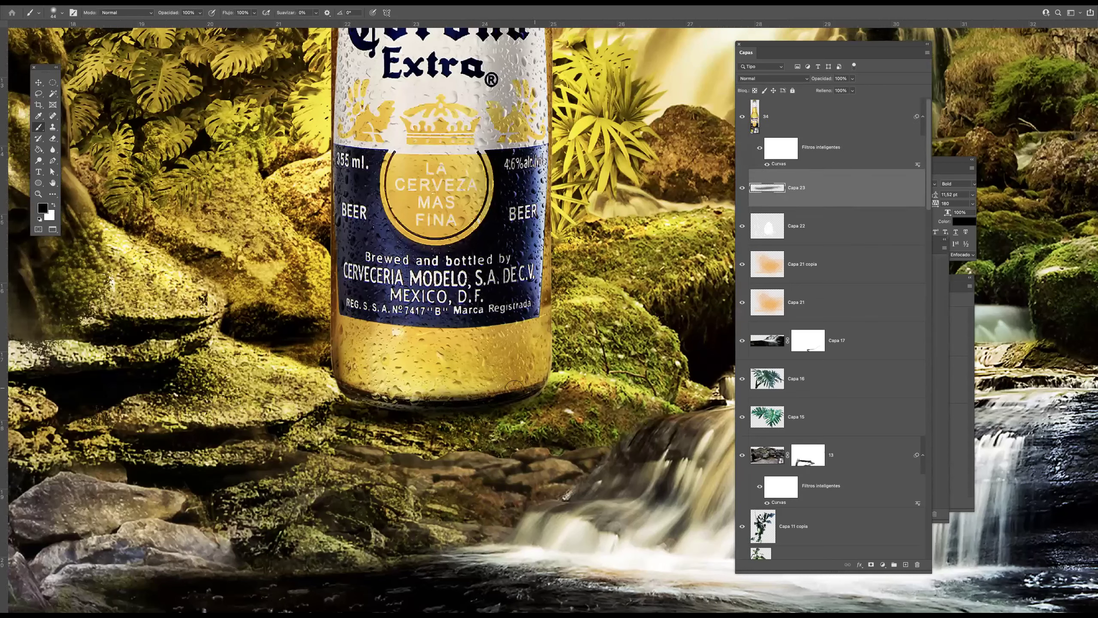
# Build up the black shadow on the mossy rocks around and below the bottle's base
pyautogui.moveTo(486, 405)
pyautogui.mouseDown()
pyautogui.moveTo(595, 388)
pyautogui.moveTo(455, 388)
pyautogui.moveTo(629, 390)
pyautogui.mouseUp()
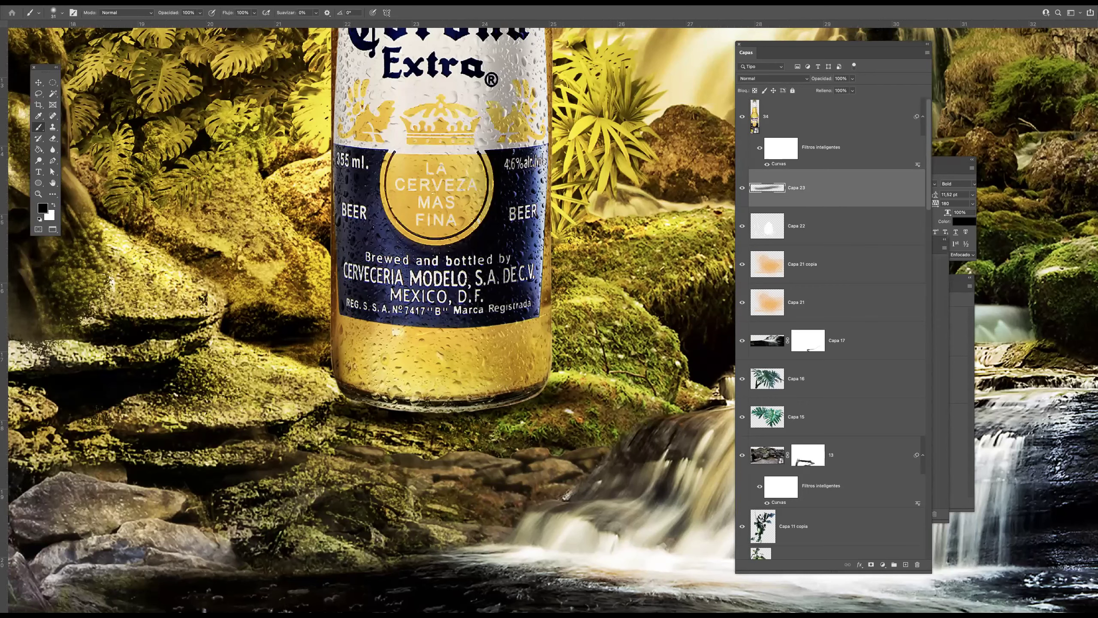
pyautogui.moveTo(316, 376)
pyautogui.mouseDown()
pyautogui.moveTo(209, 344)
pyautogui.moveTo(327, 424)
pyautogui.moveTo(558, 414)
pyautogui.moveTo(431, 427)
pyautogui.mouseUp()
pyautogui.moveTo(519, 442); pyautogui.dragTo(439, 445)
pyautogui.moveTo(251, 445); pyautogui.dragTo(544, 427)
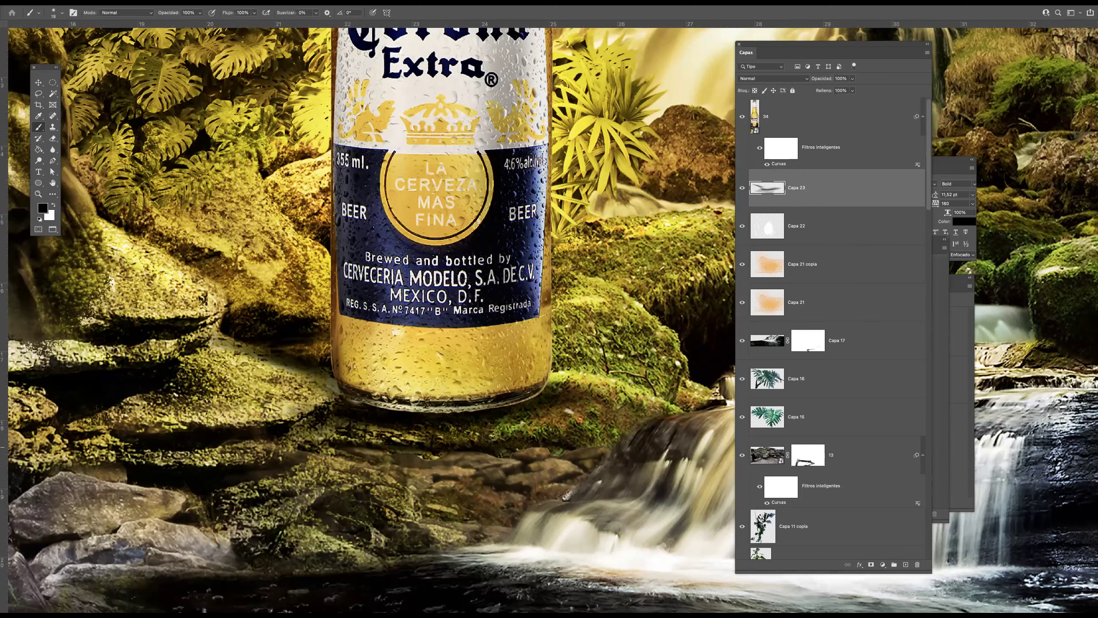
pyautogui.moveTo(207, 447); pyautogui.dragTo(567, 407)
pyautogui.moveTo(497, 418); pyautogui.dragTo(642, 392)
pyautogui.scroll(-4, 507, 309)
pyautogui.scroll(-2, 512, 334)
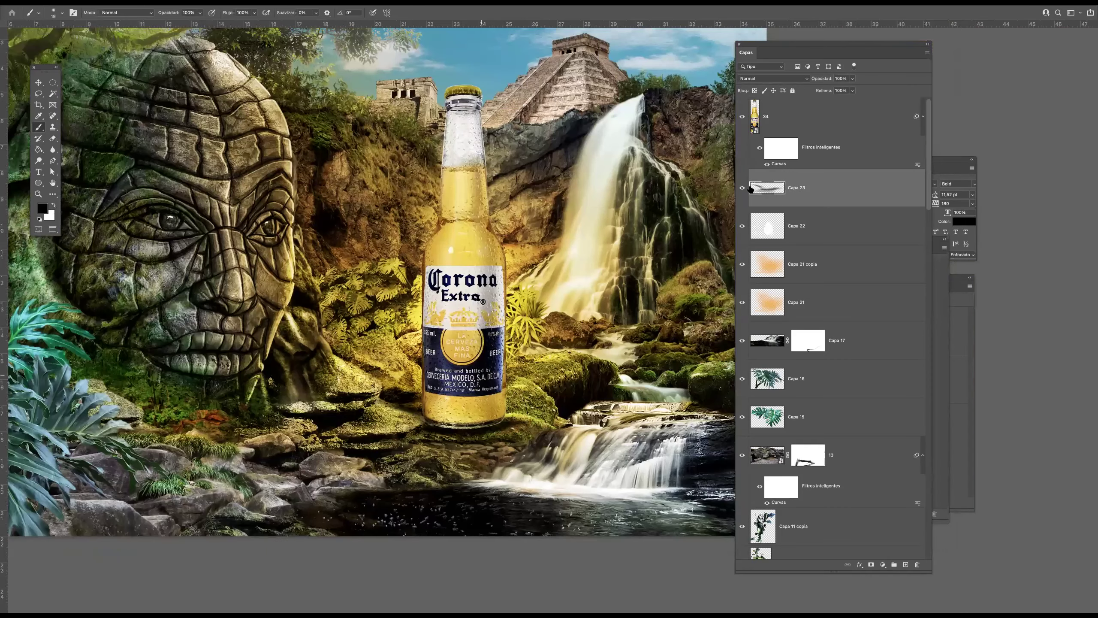
# Compare the image with and without shadow layer Capa 23, and set that layer's opacity to 77%
pyautogui.click(742, 188)
pyautogui.click(743, 188)
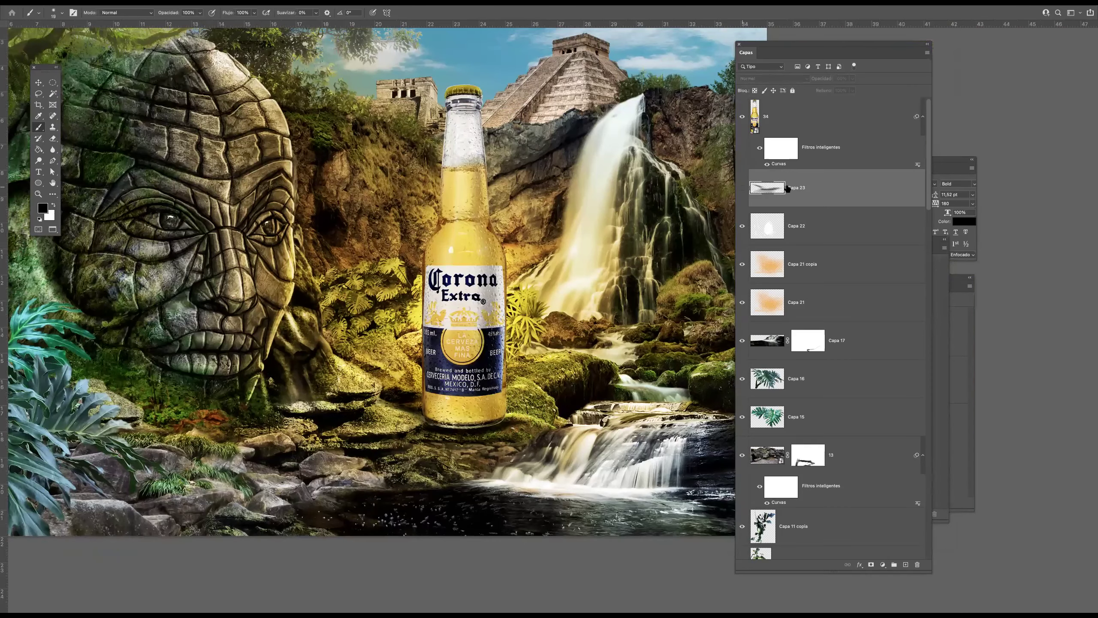
pyautogui.click(843, 90)
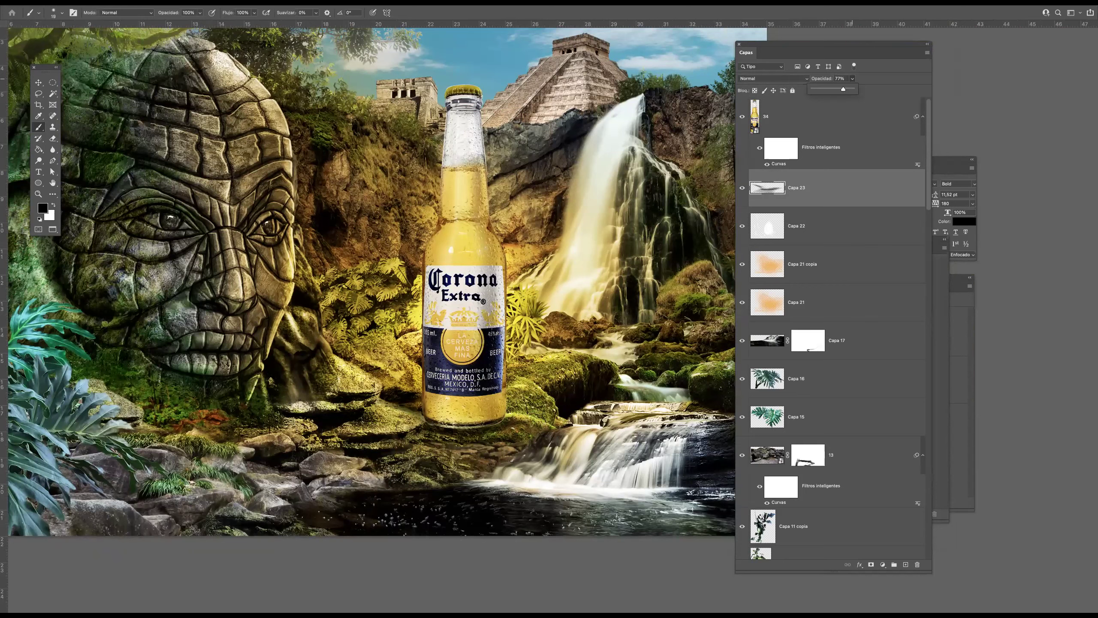
# Outline the bottle's base on layer 34 with the Lasso and copy it to a new layer
pyautogui.click(39, 94)
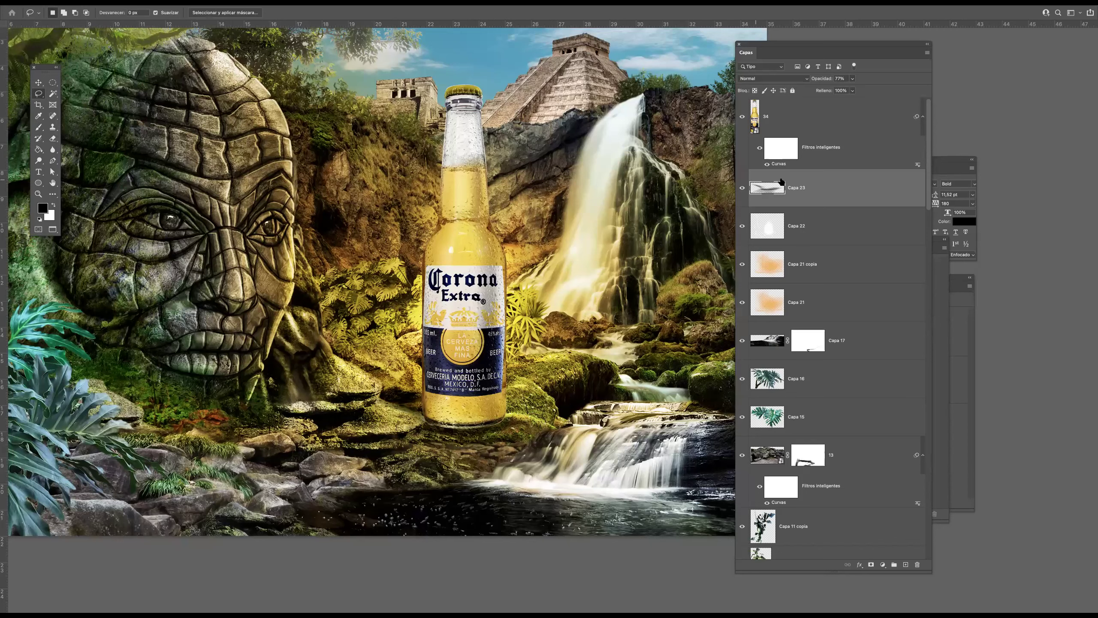
pyautogui.click(755, 126)
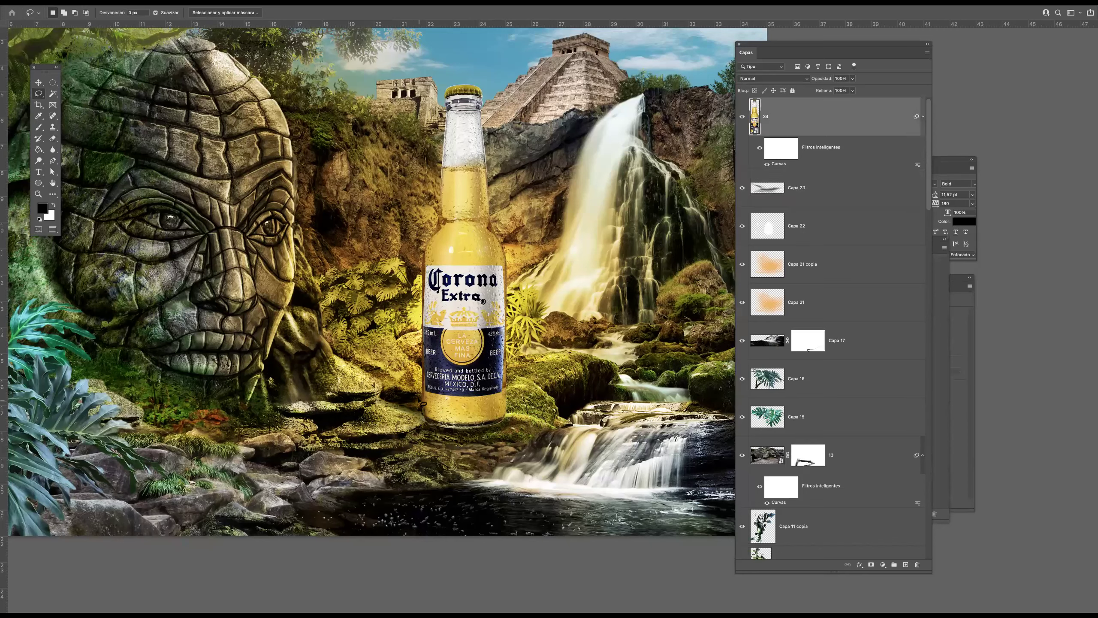
pyautogui.moveTo(419, 419)
pyautogui.mouseDown()
pyautogui.moveTo(461, 438)
pyautogui.moveTo(514, 430)
pyautogui.moveTo(517, 403)
pyautogui.moveTo(416, 402)
pyautogui.mouseUp()
pyautogui.hotkey('ctrl', 'j')
# Flip the copied bottle base vertically and stretch it down past the image's lower edge, to a height of about 7.69 cm
pyautogui.hotkey('ctrl', 't')
pyautogui.rightClick(478, 410)
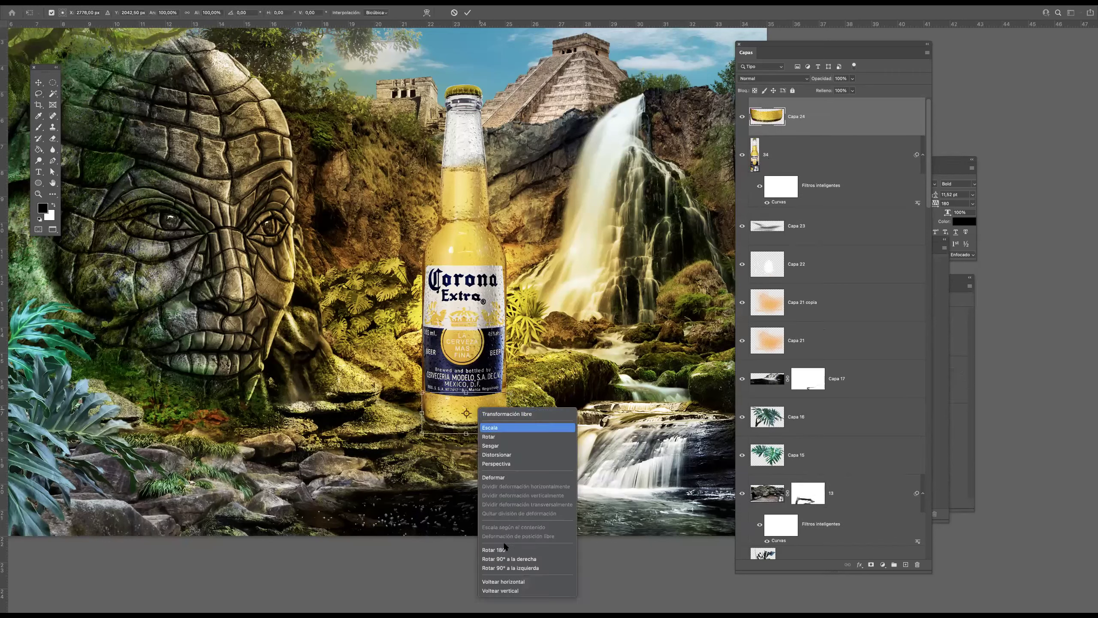
pyautogui.click(508, 591)
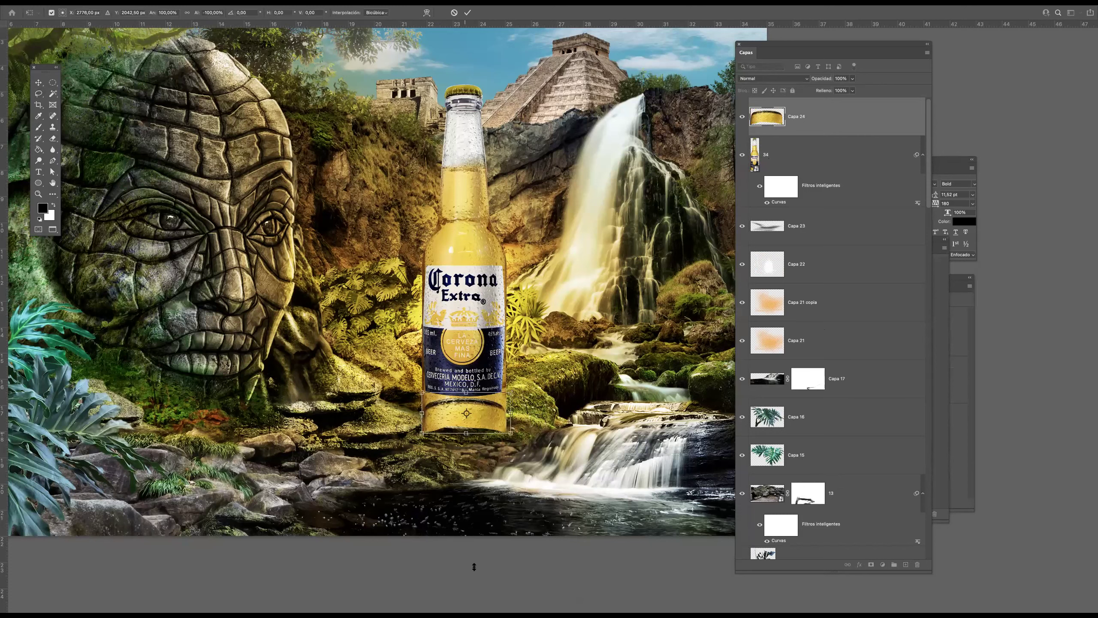
pyautogui.moveTo(467, 587); pyautogui.dragTo(465, 593)
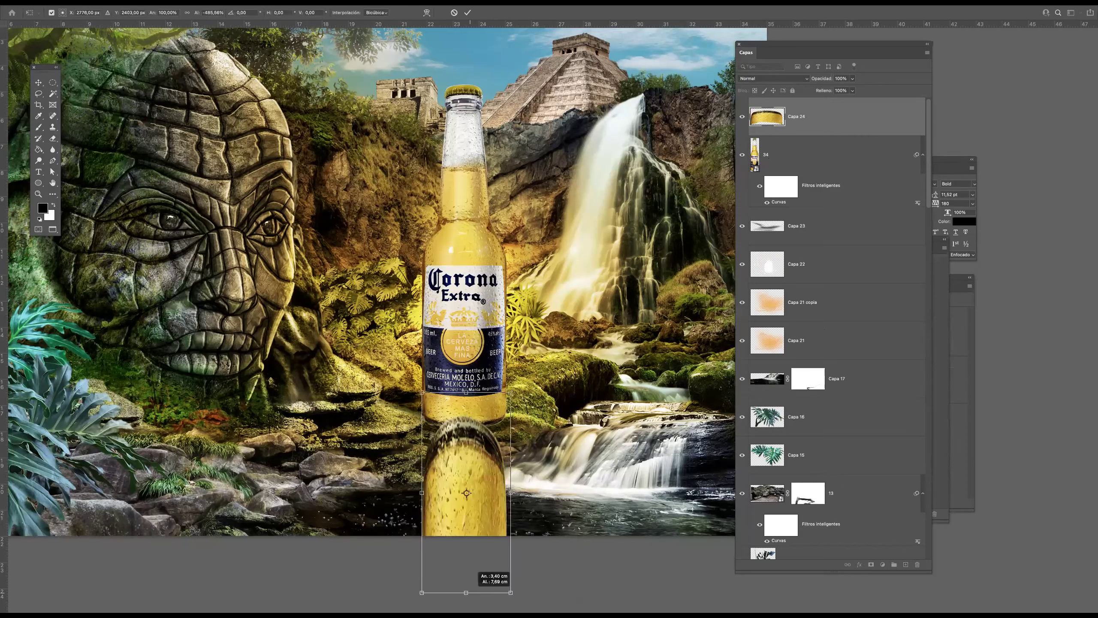
pyautogui.press('Return')
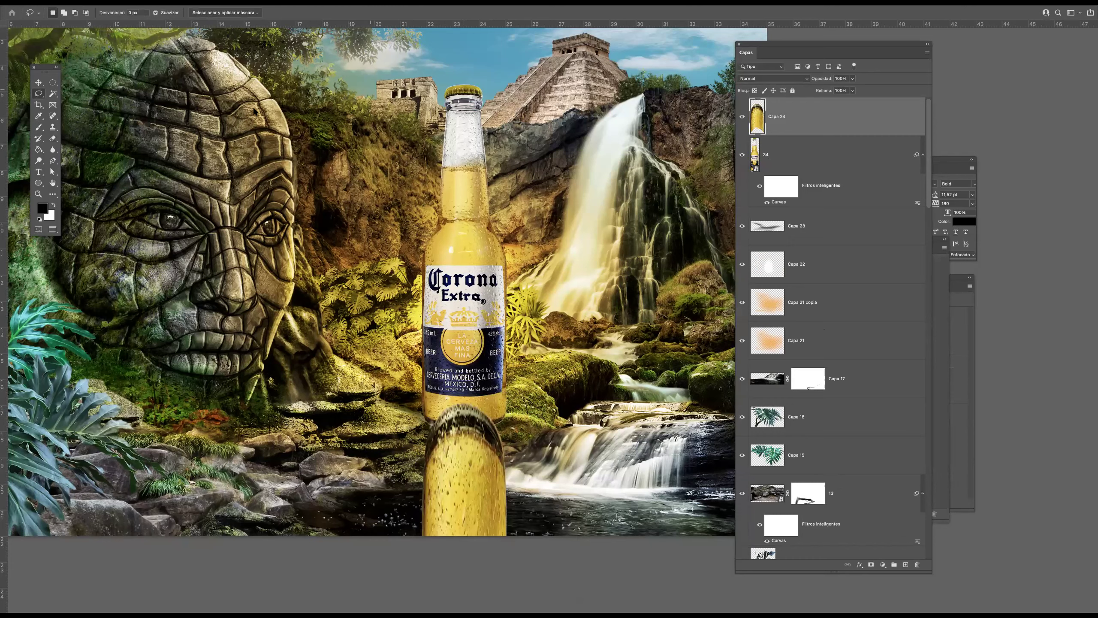
# Apply an 8.2-pixel Gaussian Blur to the bottle reflection and move its layer below bottle layer 34
pyautogui.click(242, 2)
pyautogui.click(418, 169)
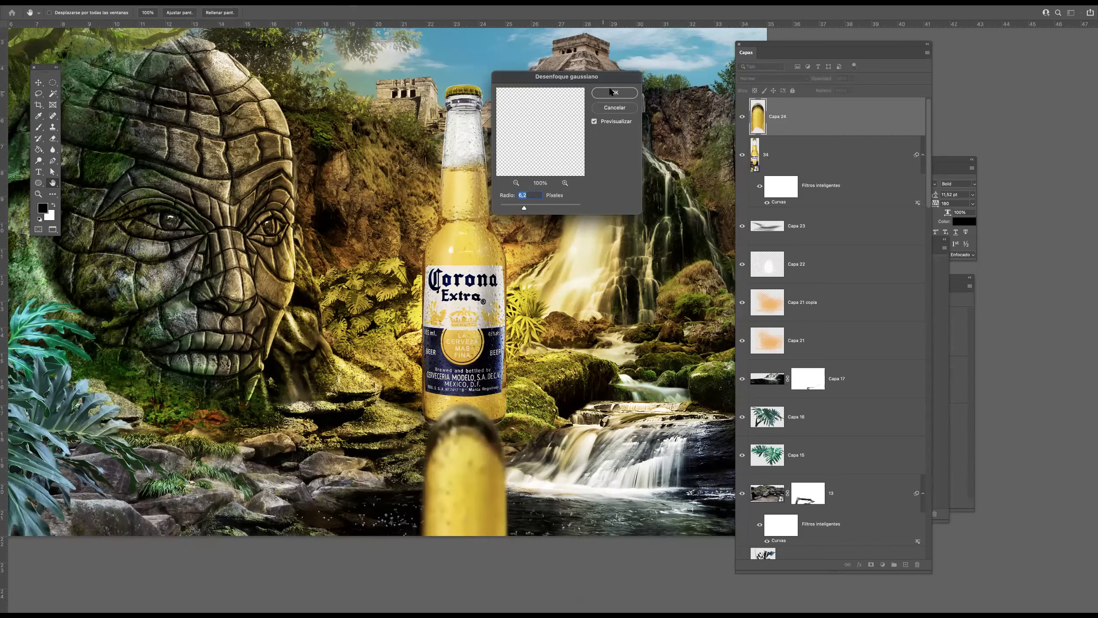
pyautogui.press('Return')
pyautogui.moveTo(806, 115); pyautogui.dragTo(791, 218)
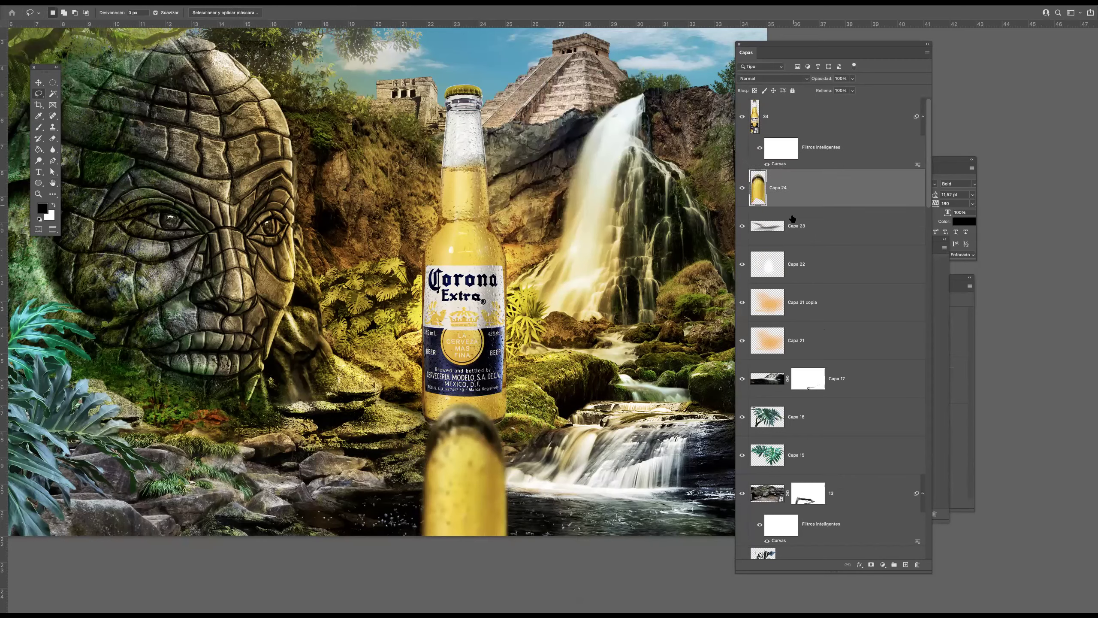
# Set the reflection layer's blend mode to Luz fuerte and lower its opacity to about 60%
pyautogui.click(777, 81)
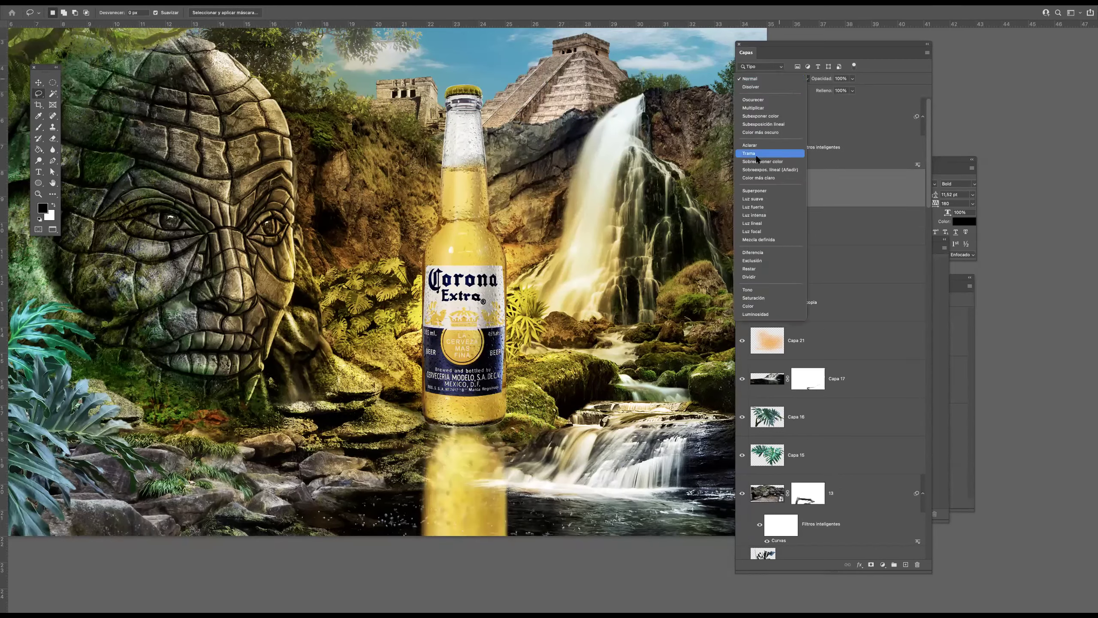
pyautogui.click(772, 207)
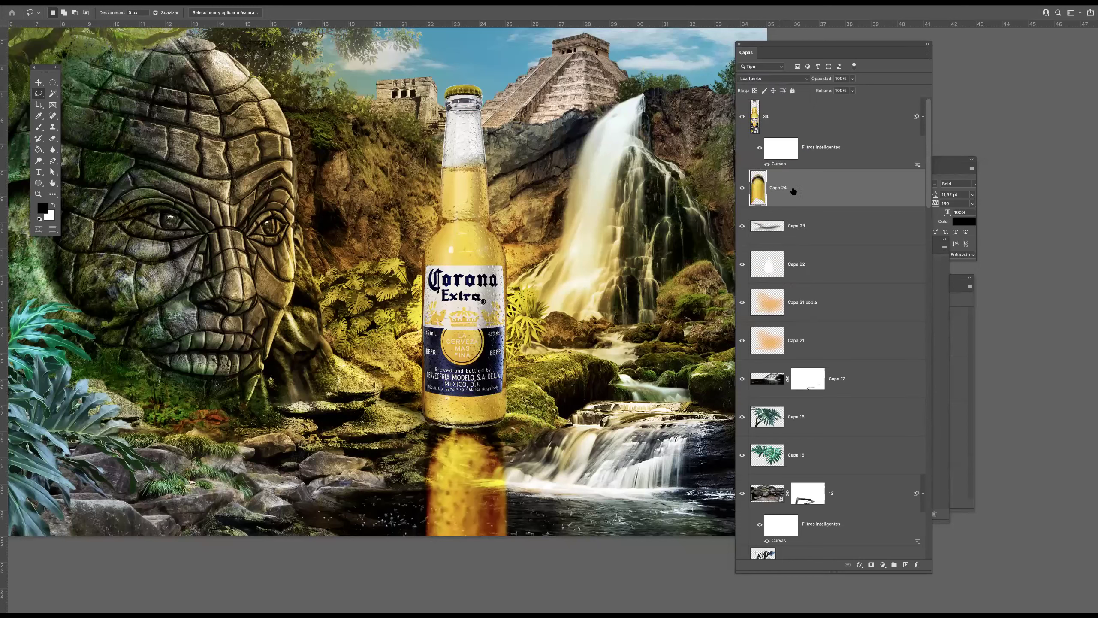
pyautogui.click(853, 79)
pyautogui.click(836, 90)
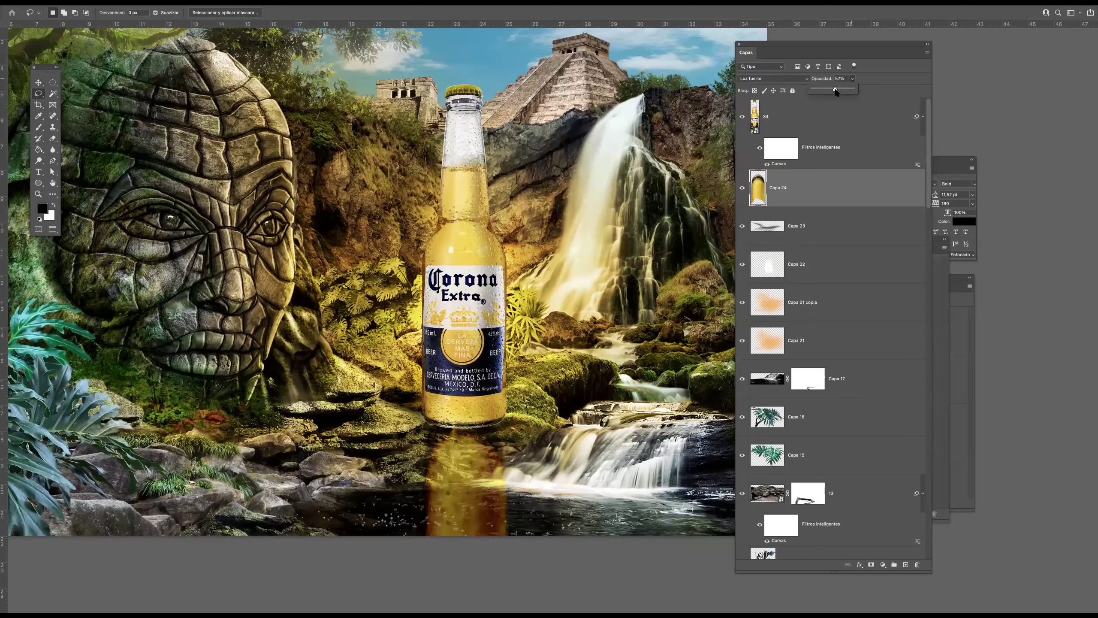
# Add a layer mask to the reflection and brush it away over the rocks, leaving it only on the dark water
pyautogui.moveTo(809, 181); pyautogui.dragTo(859, 517)
pyautogui.click(871, 565)
pyautogui.click(39, 127)
pyautogui.click(39, 128)
pyautogui.moveTo(473, 441)
pyautogui.mouseDown()
pyautogui.moveTo(514, 442)
pyautogui.moveTo(396, 428)
pyautogui.moveTo(484, 449)
pyautogui.moveTo(409, 458)
pyautogui.moveTo(452, 469)
pyautogui.moveTo(498, 454)
pyautogui.moveTo(405, 442)
pyautogui.moveTo(366, 451)
pyautogui.mouseUp()
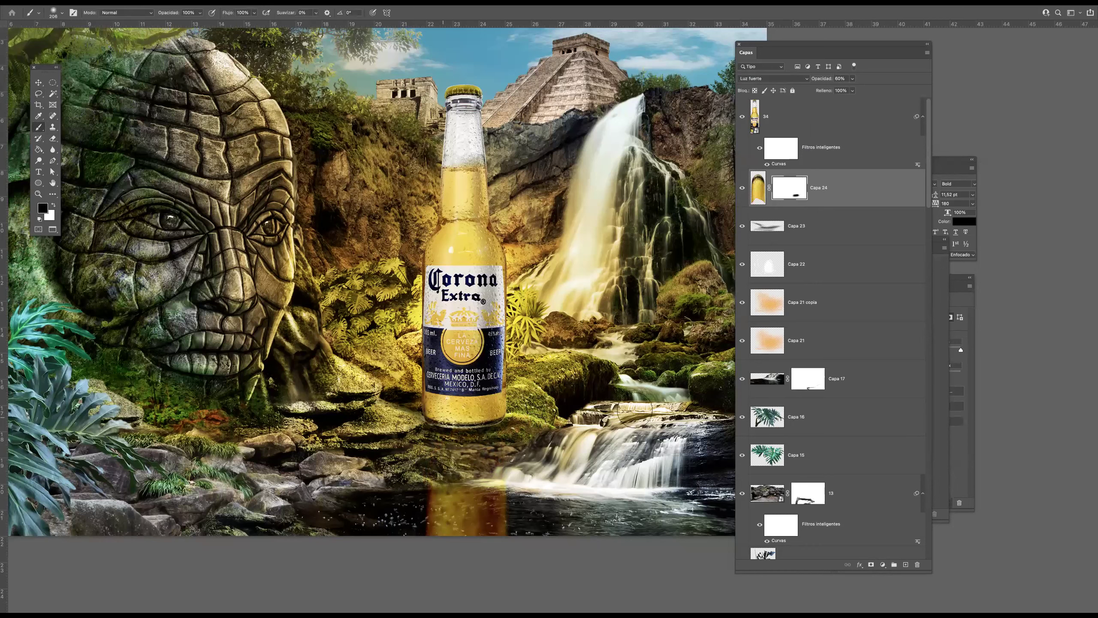
# Examine the masked reflection on the water up close and within the whole composition with the panels hidden
pyautogui.press('Tab')
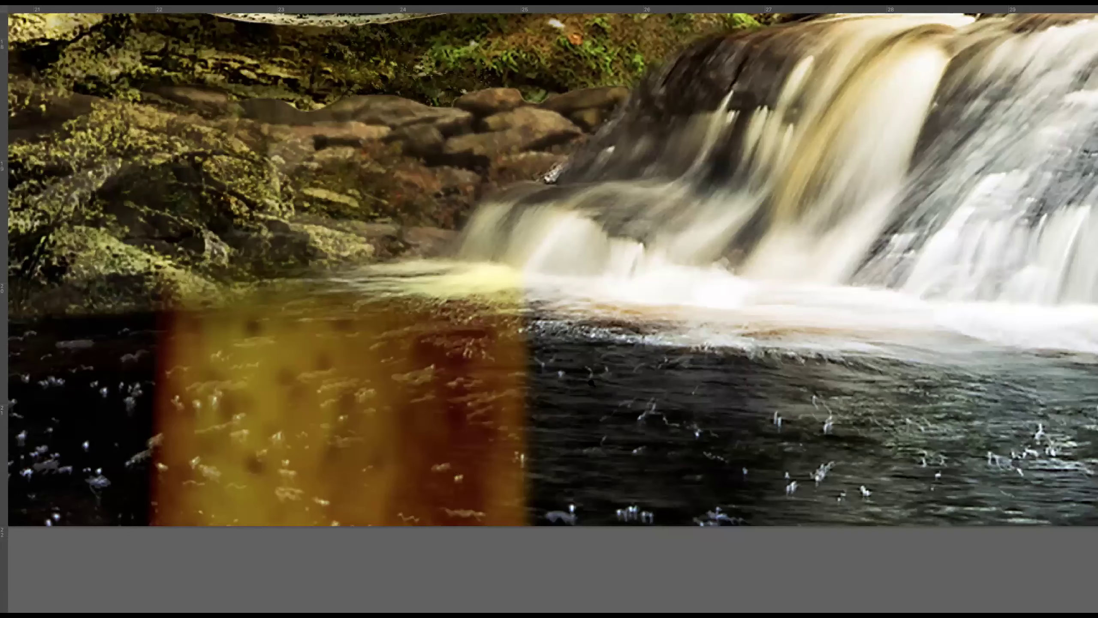
pyautogui.scroll(-8, 591, 382)
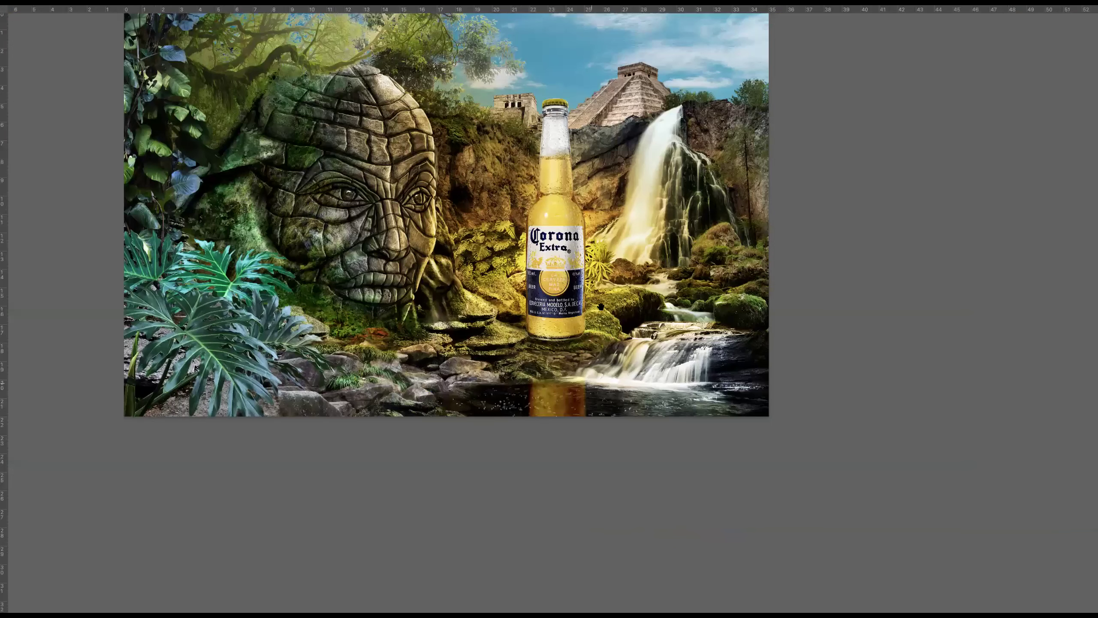
pyautogui.scroll(2, 580, 414)
pyautogui.scroll(1, 528, 482)
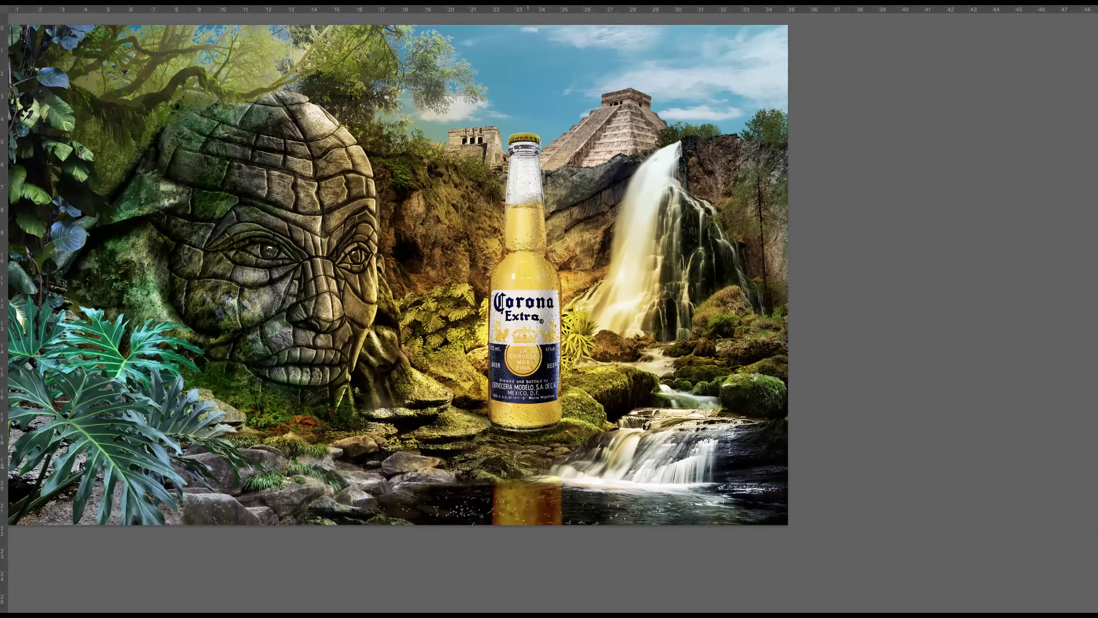
pyautogui.scroll(-1, 527, 335)
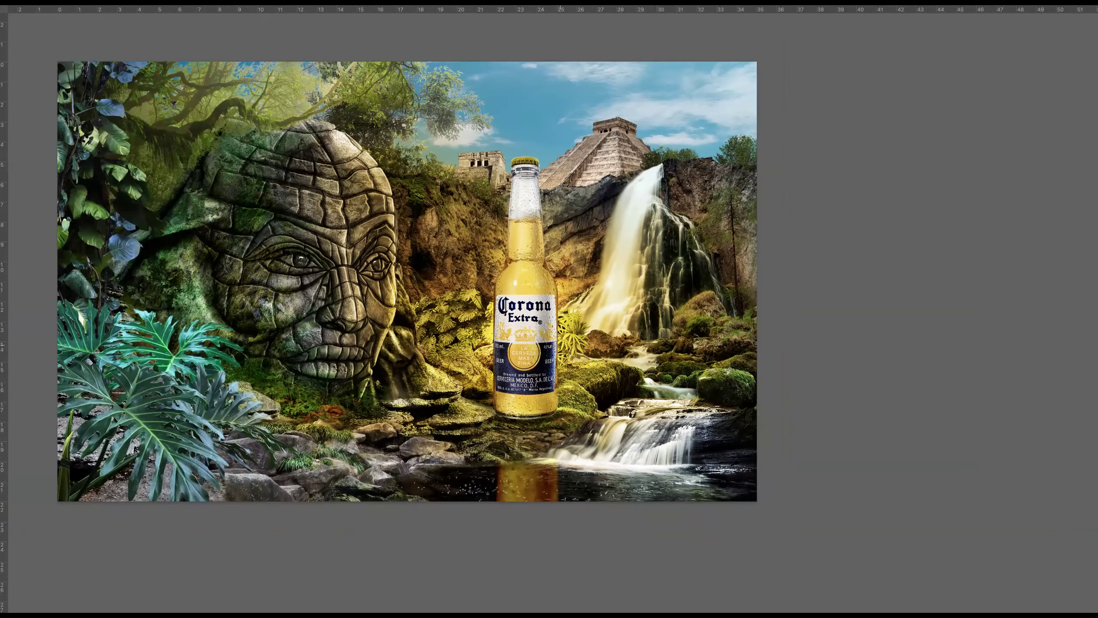
pyautogui.press('Tab')
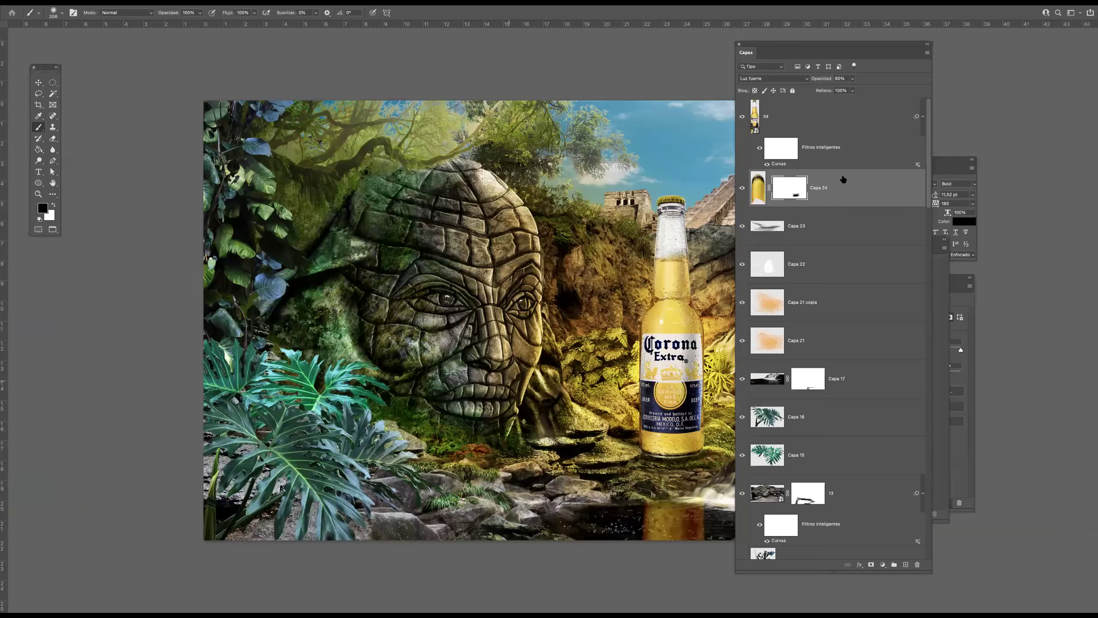
pyautogui.hotkey('ctrl', '0')
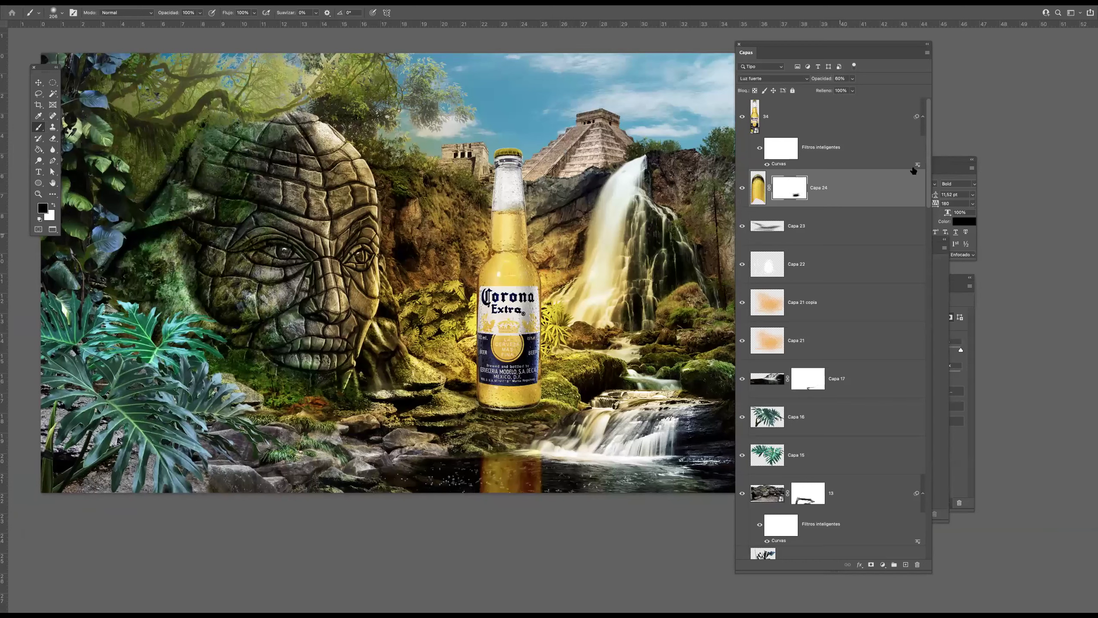
# Create a new layer above bottle layer 34 and paint soft black shadows along the image's left side, lower edge and upper-left corner
pyautogui.hotkey('alt', ']')
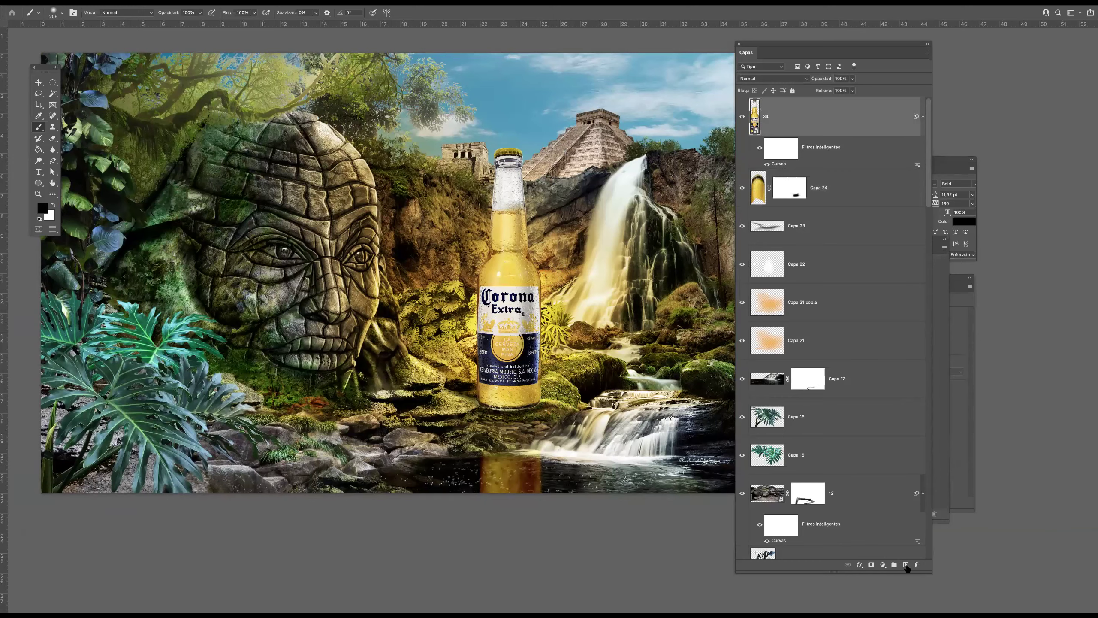
pyautogui.click(905, 564)
pyautogui.hscroll(-4, 410, 292)
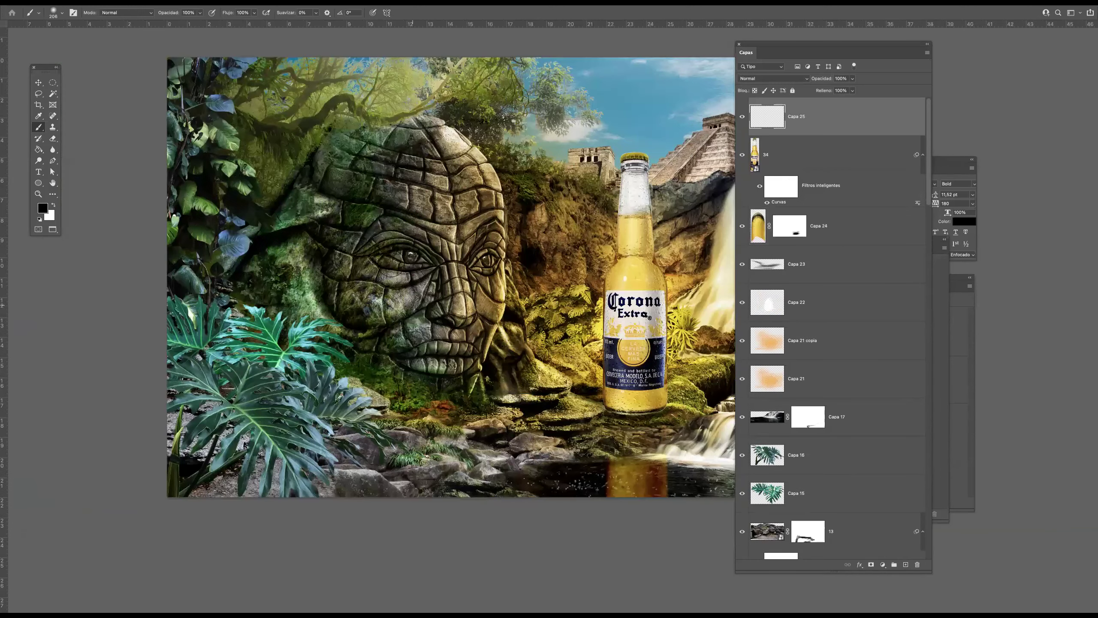
pyautogui.keyDown('ctrl'); pyautogui.keyDown('alt'); pyautogui.moveTo(355, 233); pyautogui.dragTo(428, 233); pyautogui.keyUp('alt'); pyautogui.keyUp('ctrl')
pyautogui.moveTo(156, 130)
pyautogui.mouseDown()
pyautogui.moveTo(218, 436)
pyautogui.moveTo(397, 514)
pyautogui.moveTo(451, 522)
pyautogui.mouseUp()
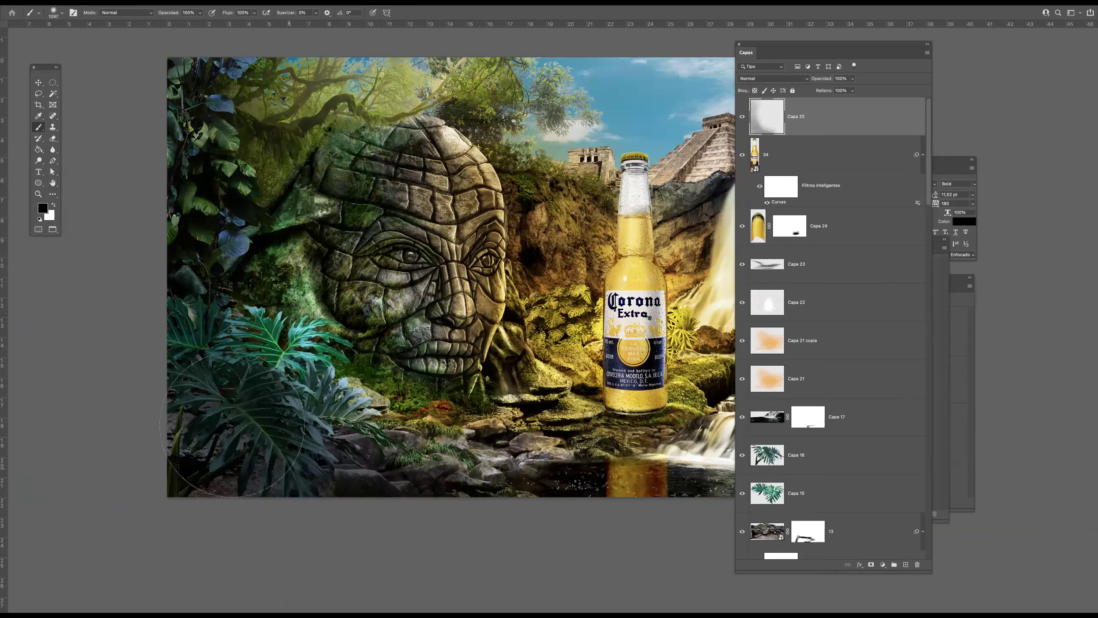
pyautogui.moveTo(586, 522)
pyautogui.mouseDown()
pyautogui.moveTo(217, 427)
pyautogui.moveTo(207, 207)
pyautogui.moveTo(246, 121)
pyautogui.moveTo(368, 100)
pyautogui.moveTo(434, 37)
pyautogui.moveTo(350, 87)
pyautogui.mouseUp()
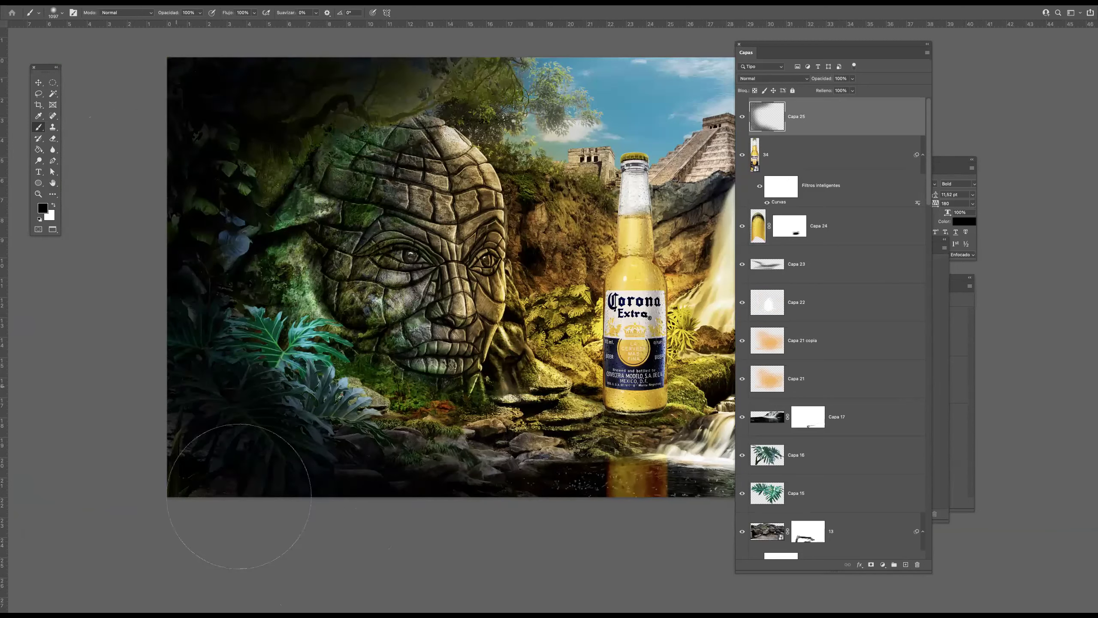
# Move the shadow layer directly below leaf layer Capa 15 and set it to Multiplicar at 78% opacity
pyautogui.moveTo(822, 123); pyautogui.dragTo(794, 475)
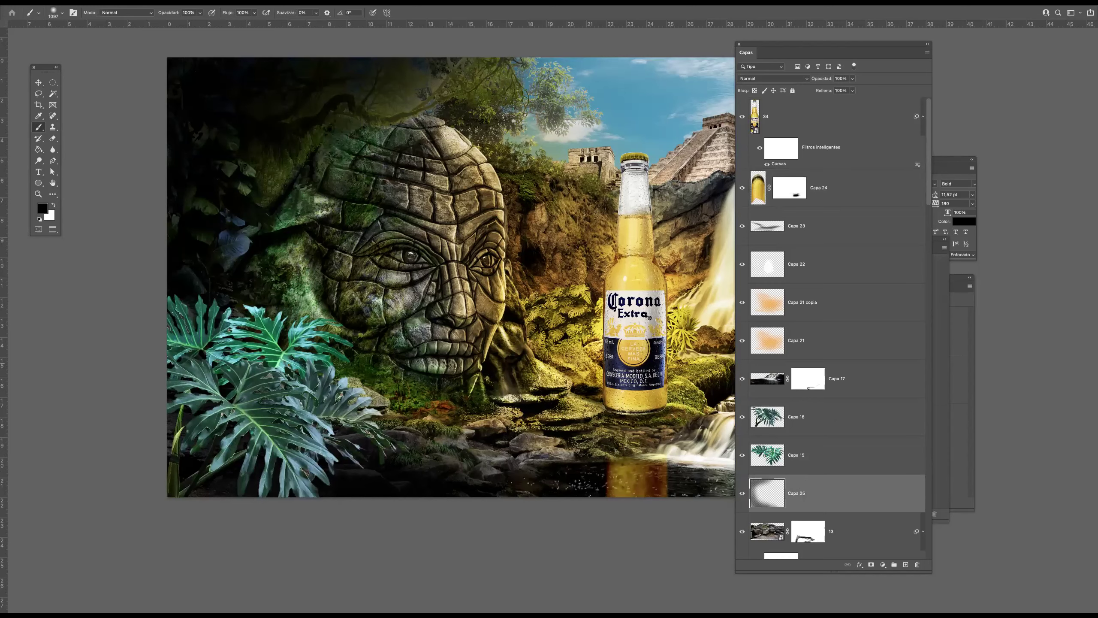
pyautogui.scroll(-1, 482, 354)
pyautogui.hscroll(5, 481, 350)
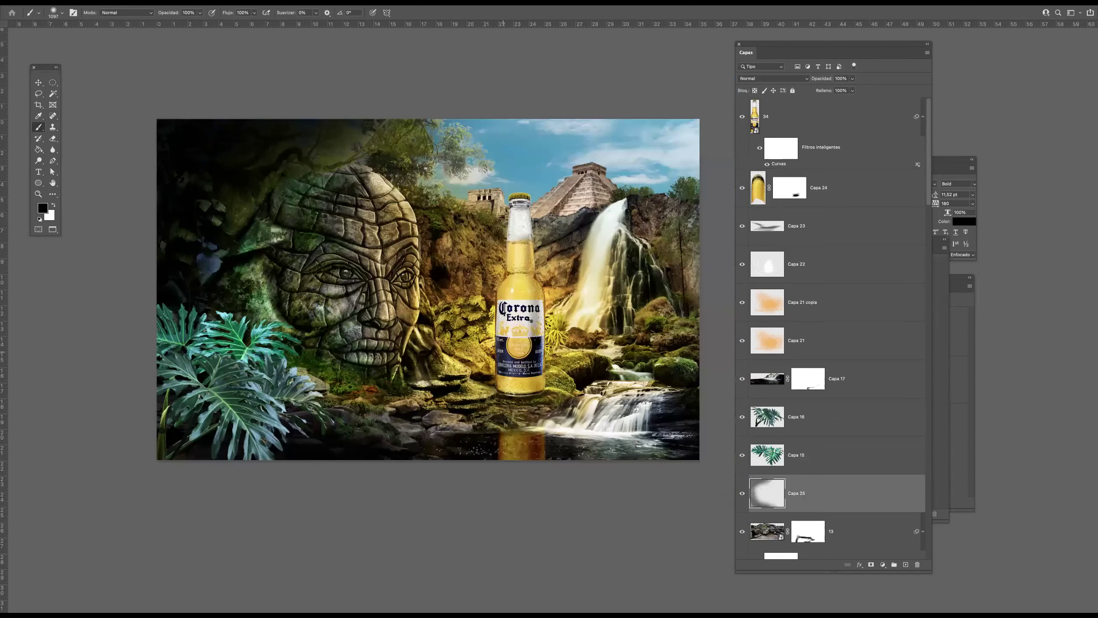
pyautogui.click(787, 78)
pyautogui.click(761, 108)
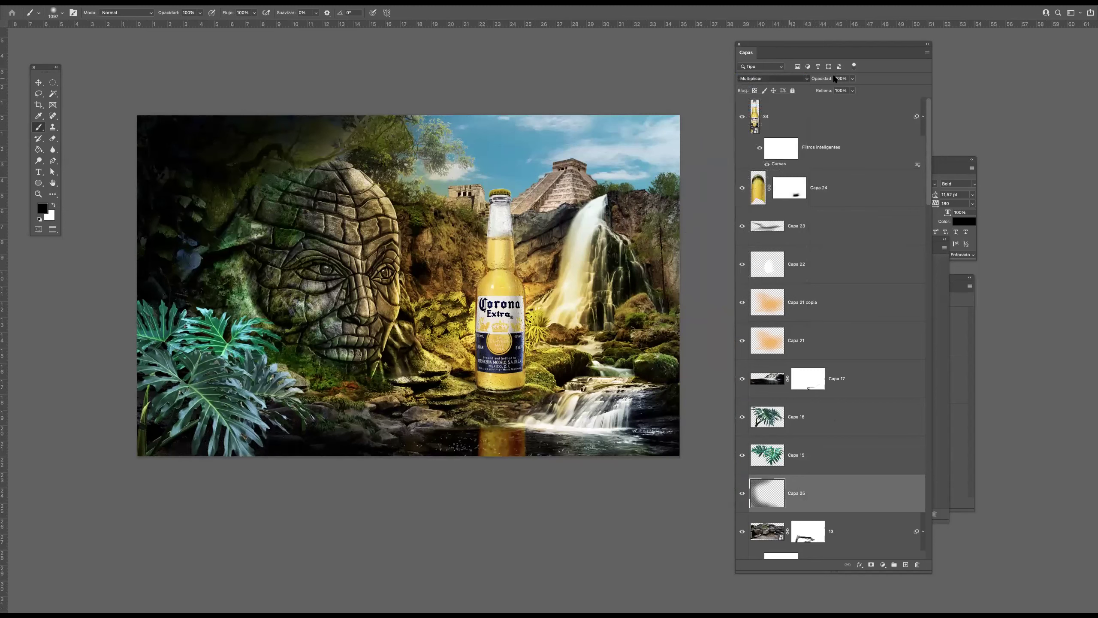
pyautogui.click(832, 90)
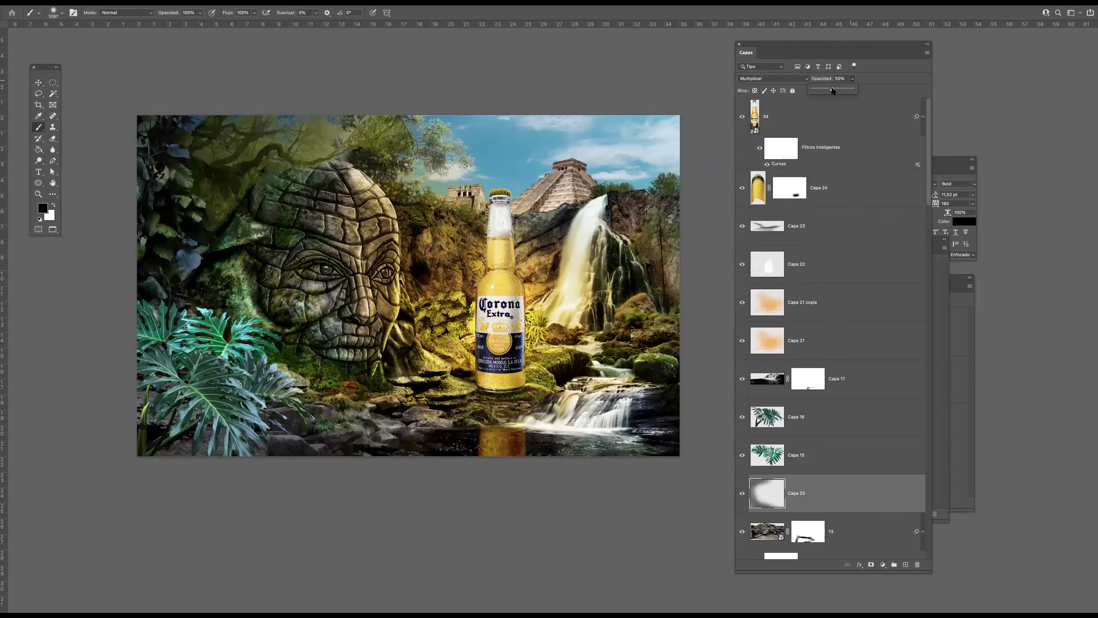
pyautogui.moveTo(837, 90); pyautogui.dragTo(843, 90)
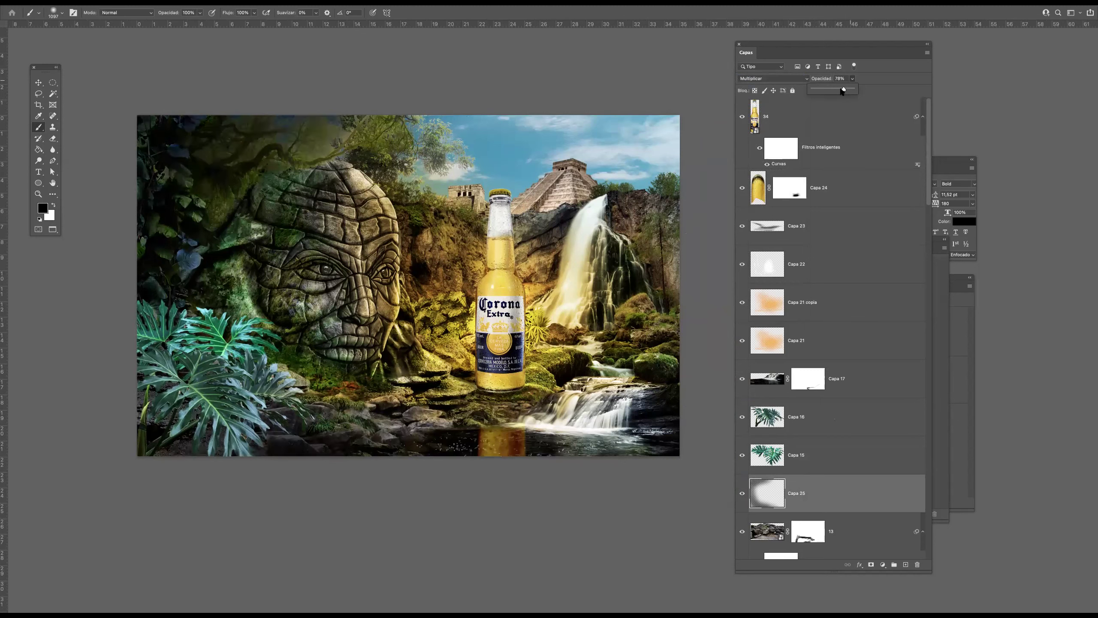
# Create a new layer above Capa 16 with a mask made from the combined leaf shapes of Capa 15 and Capa 16
pyautogui.keyDown('shift'); pyautogui.click(805, 456); pyautogui.keyUp('shift')
pyautogui.click(767, 457)
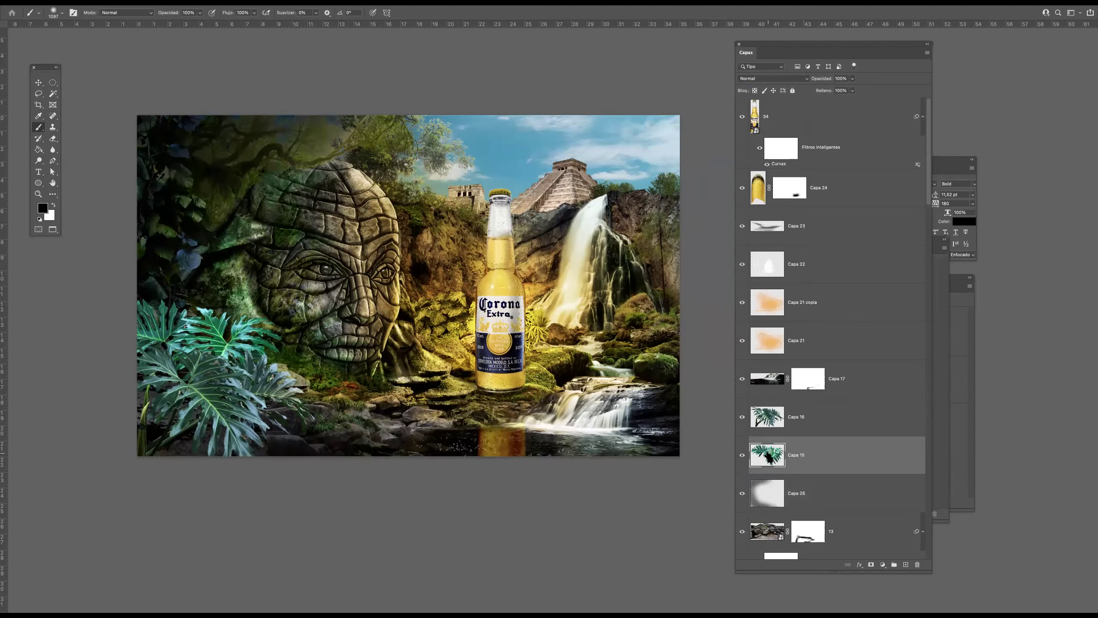
pyautogui.keyDown('ctrl'); pyautogui.click(768, 456); pyautogui.keyUp('ctrl')
pyautogui.keyDown('shift'); pyautogui.keyDown('super'); pyautogui.click(771, 423); pyautogui.keyUp('super'); pyautogui.keyUp('shift')
pyautogui.keyDown('shift'); pyautogui.click(827, 432); pyautogui.keyUp('shift')
pyautogui.click(906, 565)
pyautogui.click(872, 565)
pyautogui.click(769, 421)
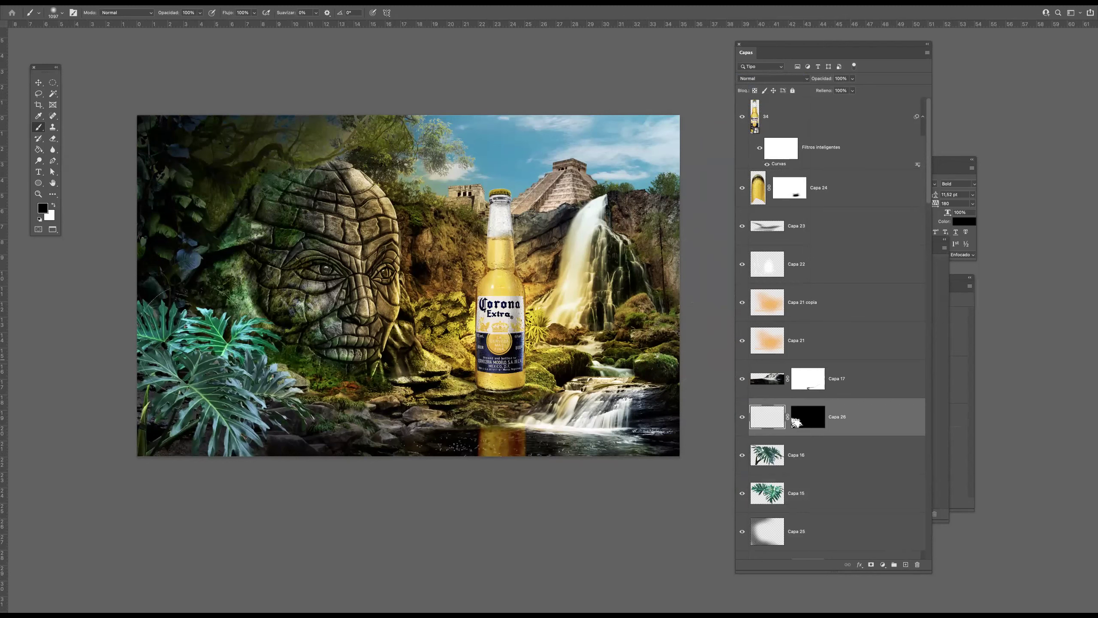
# Paint soft black shading on the masked layer over the left and lower parts of the foreground leaves
pyautogui.moveTo(187, 347); pyautogui.dragTo(160, 348)
pyautogui.moveTo(133, 318); pyautogui.dragTo(216, 497)
pyautogui.moveTo(119, 292)
pyautogui.mouseDown()
pyautogui.moveTo(157, 448)
pyautogui.moveTo(188, 470)
pyautogui.moveTo(251, 463)
pyautogui.mouseUp()
pyautogui.moveTo(175, 438)
pyautogui.mouseDown()
pyautogui.moveTo(139, 354)
pyautogui.moveTo(194, 354)
pyautogui.moveTo(179, 349)
pyautogui.moveTo(191, 426)
pyautogui.mouseUp()
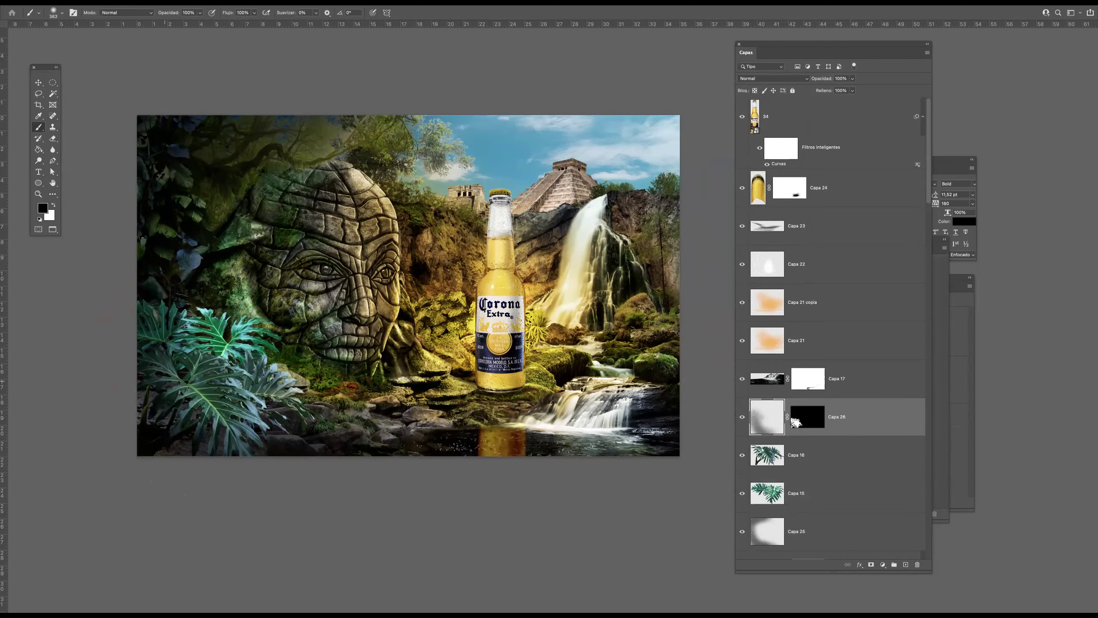
pyautogui.scroll(3, 246, 360)
pyautogui.scroll(-2, 242, 361)
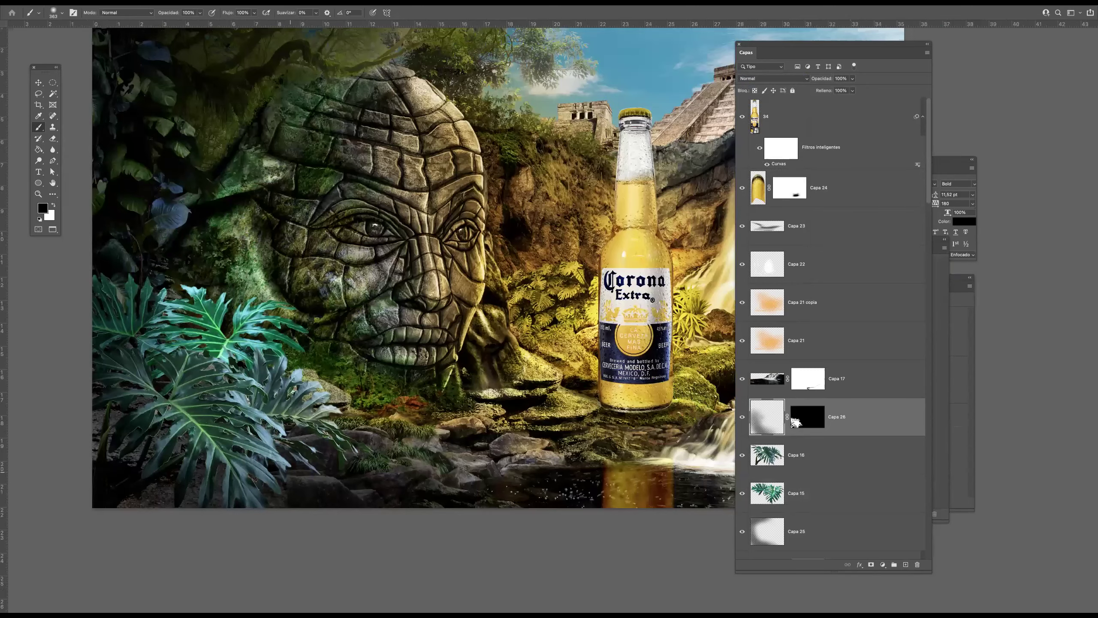
pyautogui.moveTo(318, 378); pyautogui.dragTo(335, 385)
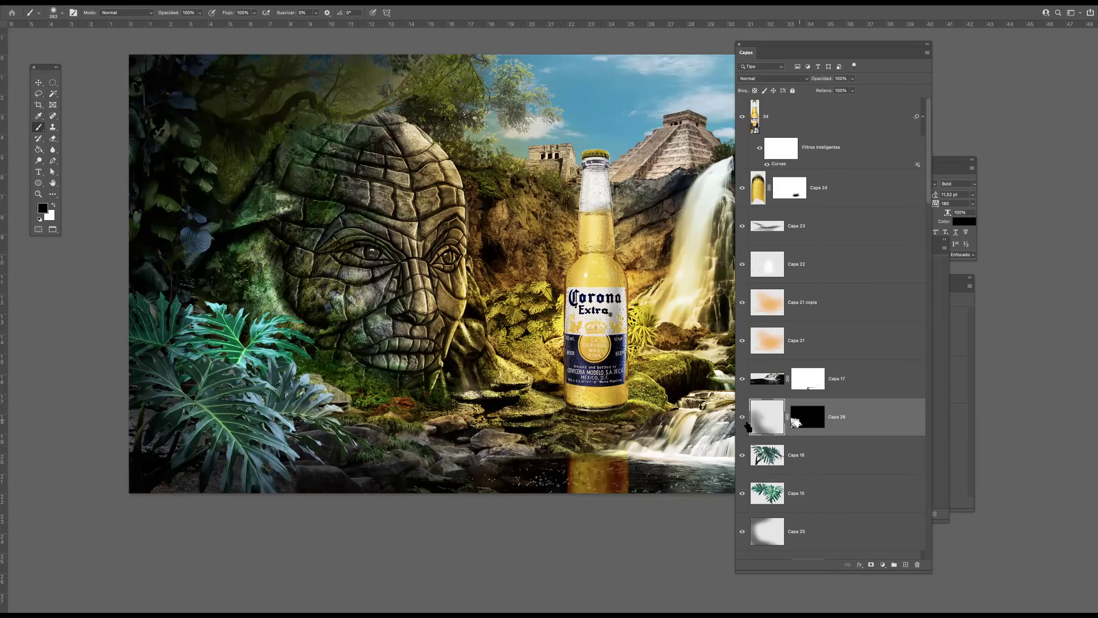
# Load the leaf mask as a selection, create a new layer above Capa 26 and choose orange #ce6c0d for the brush
pyautogui.keyDown('ctrl'); pyautogui.click(769, 457); pyautogui.keyUp('ctrl')
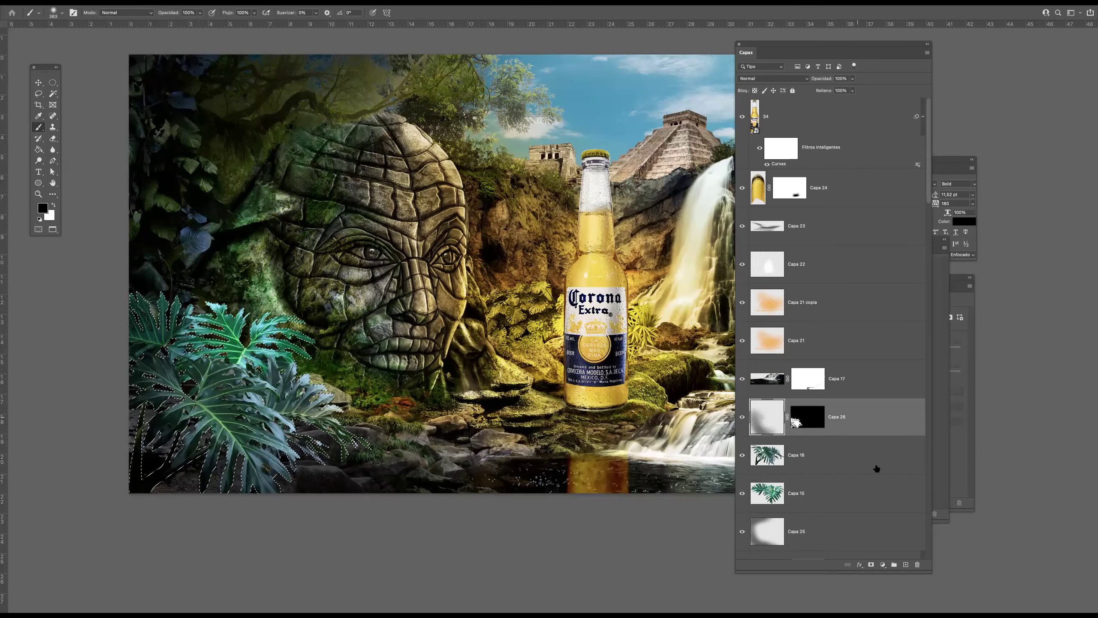
pyautogui.click(905, 564)
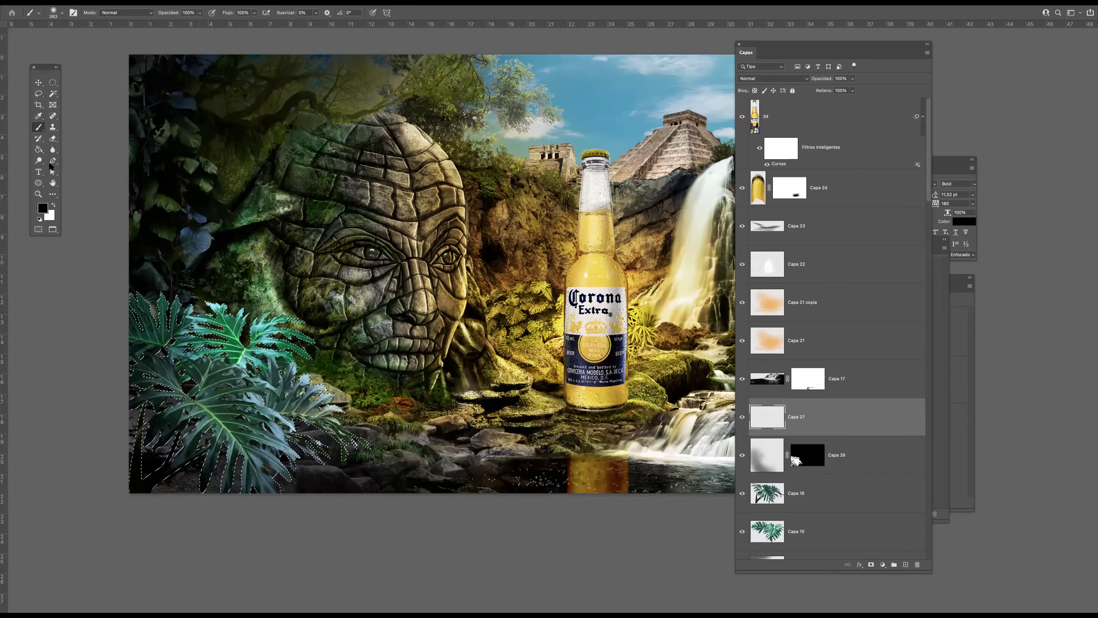
pyautogui.click(38, 115)
pyautogui.click(593, 278)
pyautogui.click(42, 208)
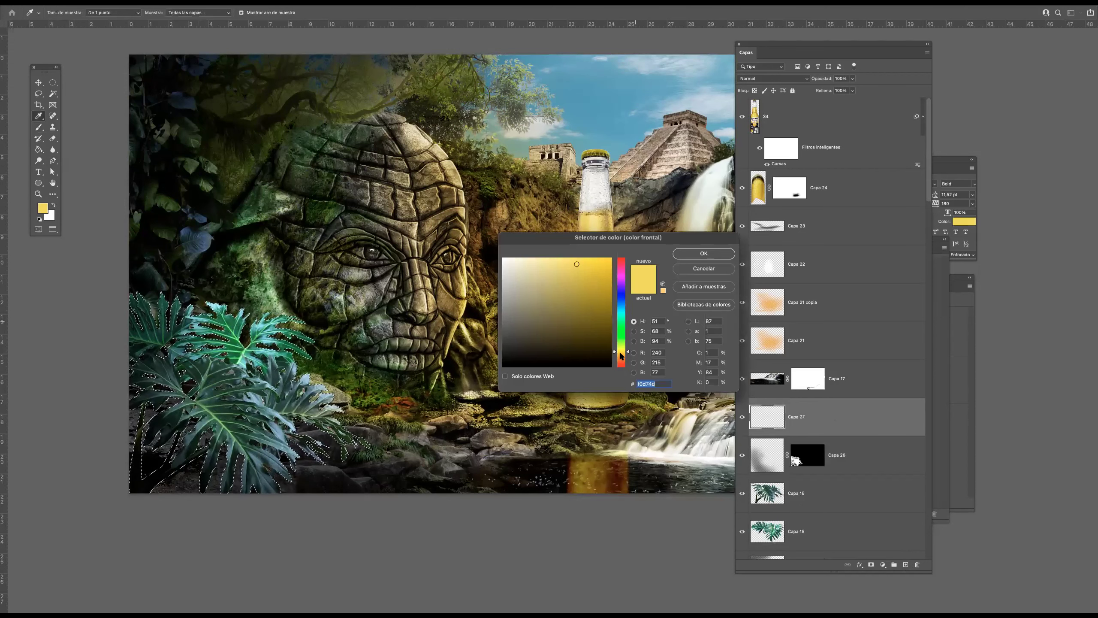
pyautogui.click(621, 358)
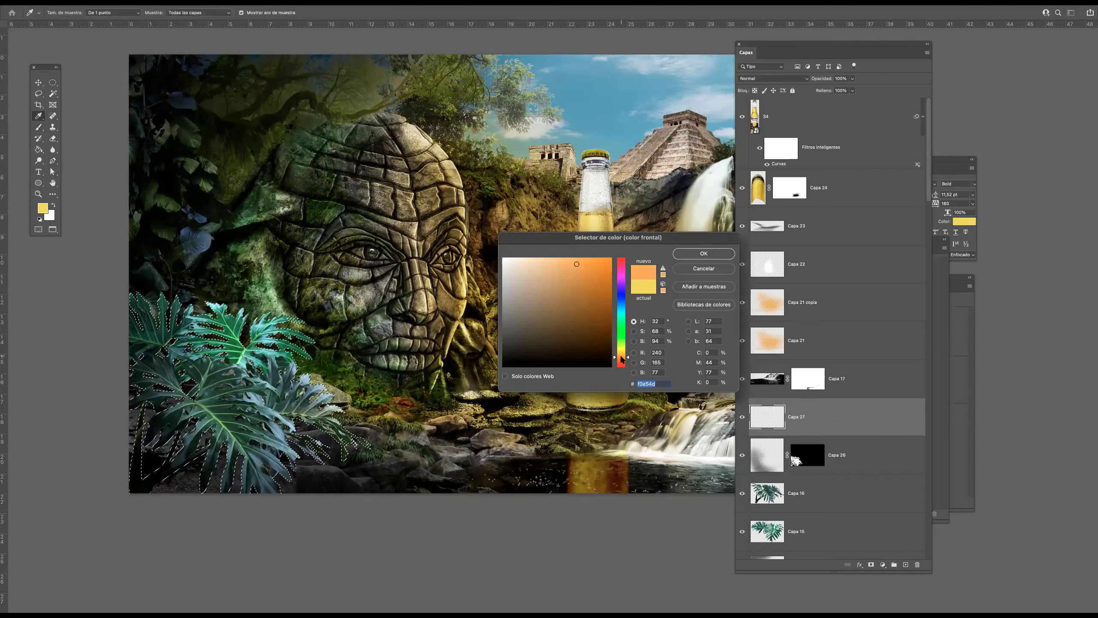
pyautogui.click(704, 253)
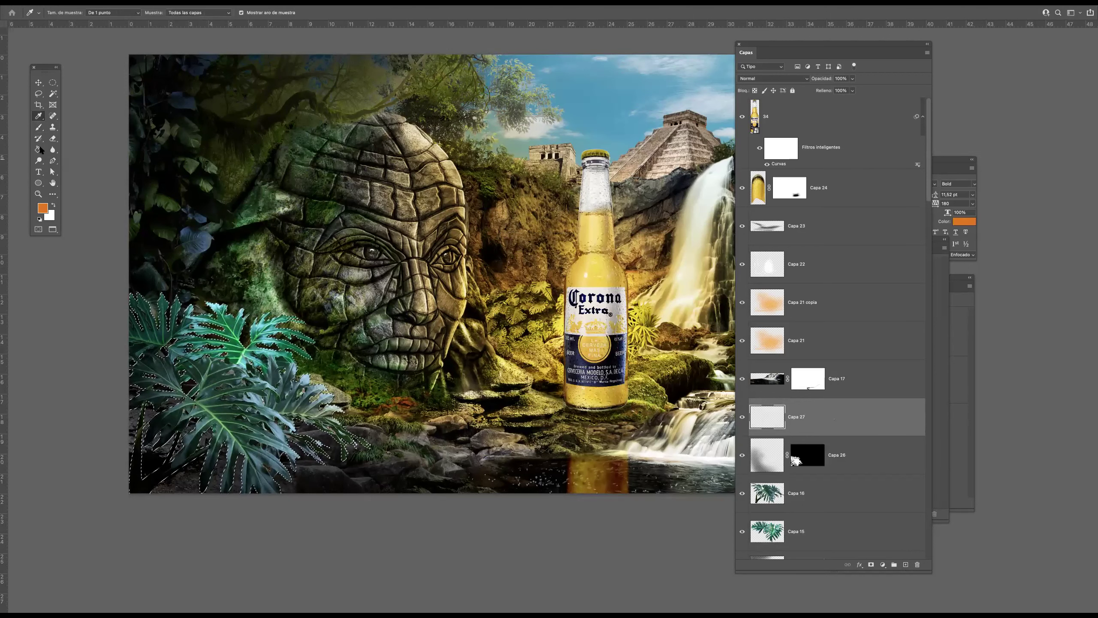
pyautogui.click(39, 127)
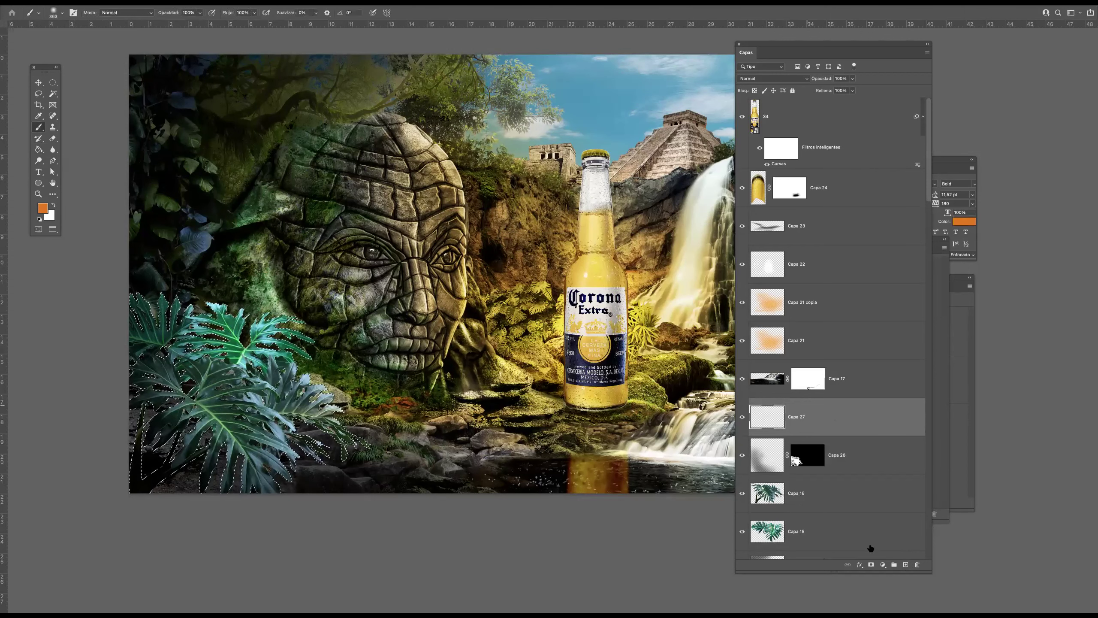
# Mask the new layer to the leaf selection and paint soft orange over the upper and right-hand leaves
pyautogui.click(871, 564)
pyautogui.click(761, 428)
pyautogui.moveTo(245, 315); pyautogui.dragTo(260, 314)
pyautogui.moveTo(228, 281)
pyautogui.mouseDown()
pyautogui.moveTo(295, 370)
pyautogui.moveTo(319, 359)
pyautogui.moveTo(320, 436)
pyautogui.moveTo(268, 458)
pyautogui.moveTo(156, 277)
pyautogui.mouseUp()
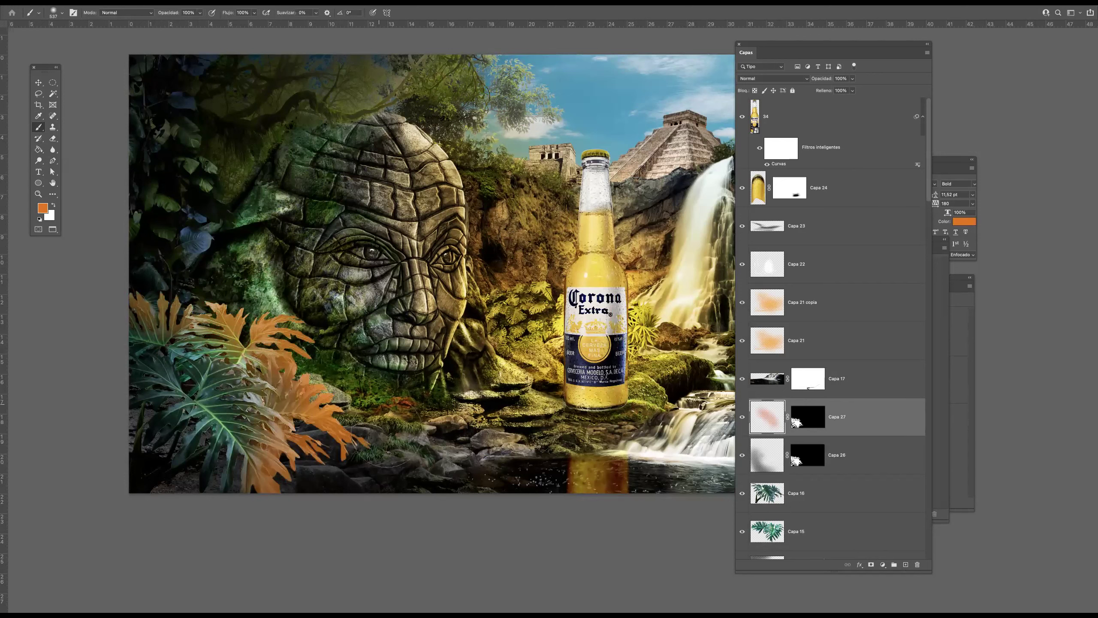
# Set the orange leaf layer's blend mode to Color and its opacity to 53%
pyautogui.click(773, 78)
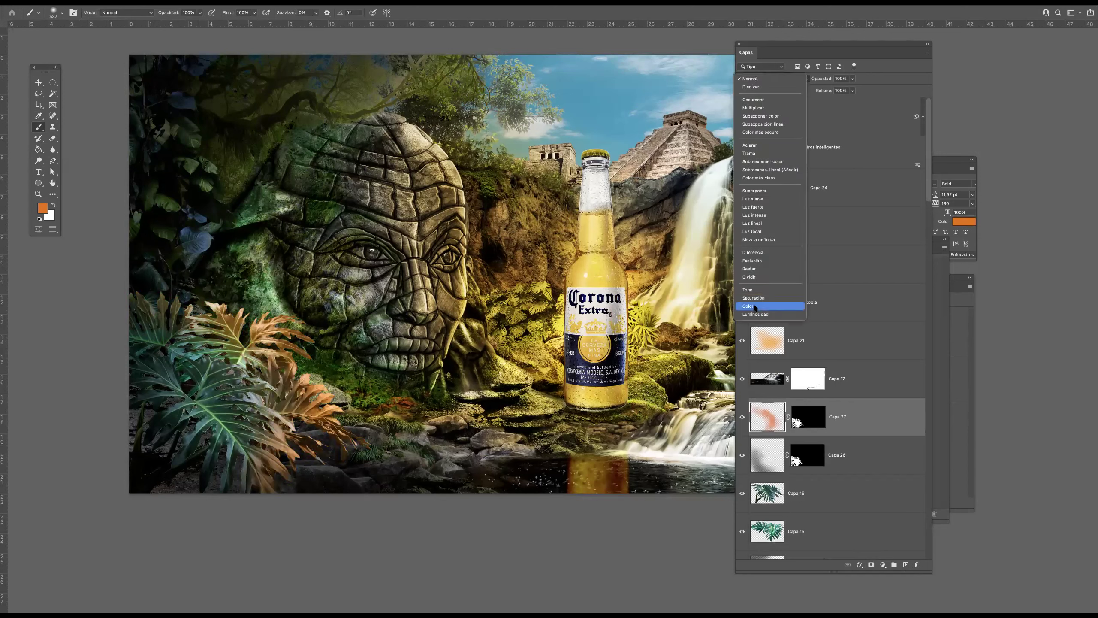
pyautogui.click(754, 306)
pyautogui.moveTo(852, 78); pyautogui.dragTo(835, 89)
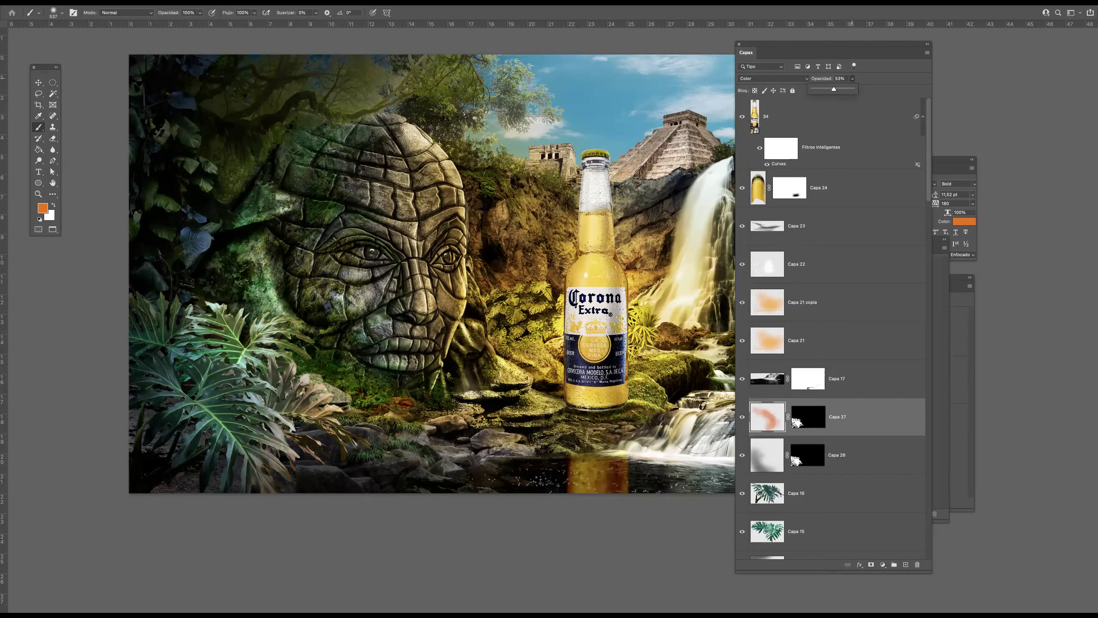
# Create a new layer above Capa 27 and paint orange highlights along the stone face's nose ridge, forehead centre, right edge, jaw and lips
pyautogui.click(905, 564)
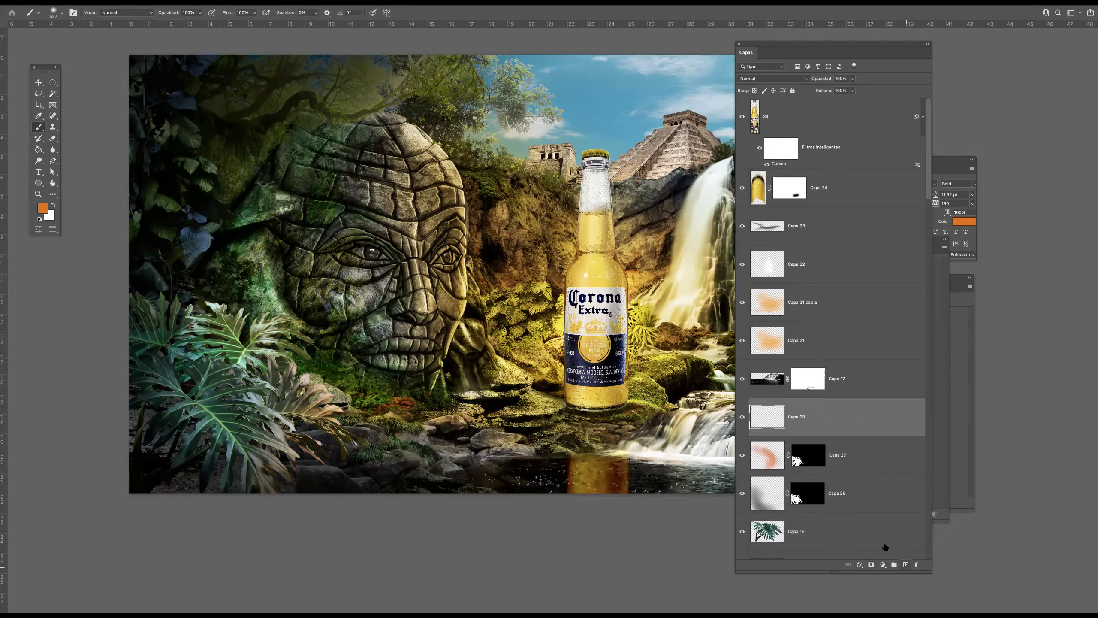
pyautogui.moveTo(418, 246); pyautogui.dragTo(375, 246)
pyautogui.scroll(2, 460, 266)
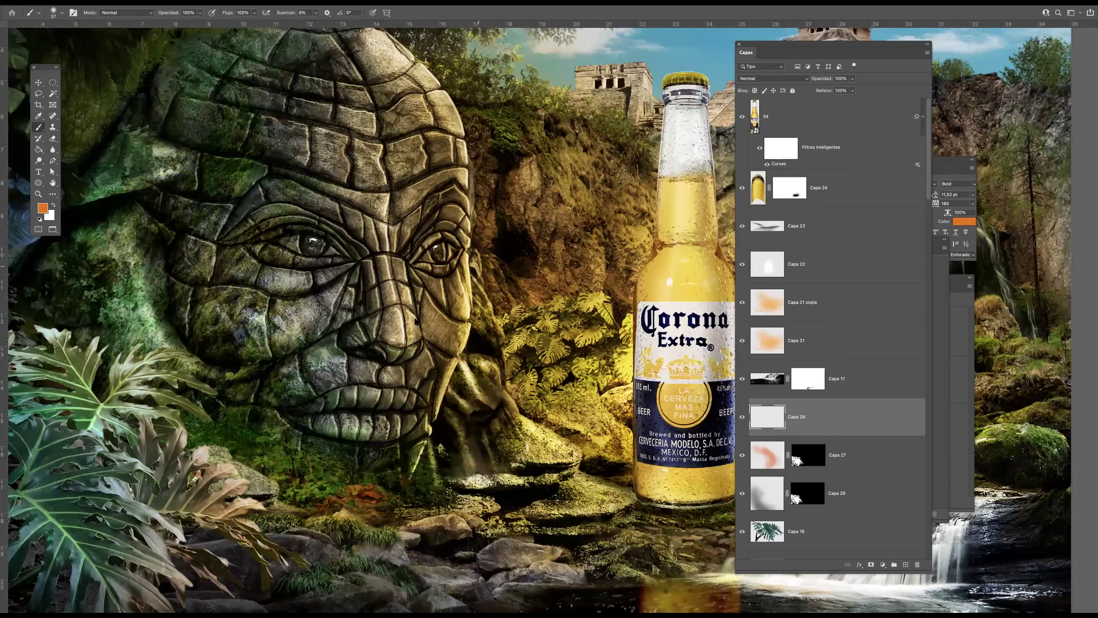
pyautogui.moveTo(411, 346)
pyautogui.mouseDown()
pyautogui.moveTo(392, 197)
pyautogui.moveTo(341, 38)
pyautogui.mouseUp()
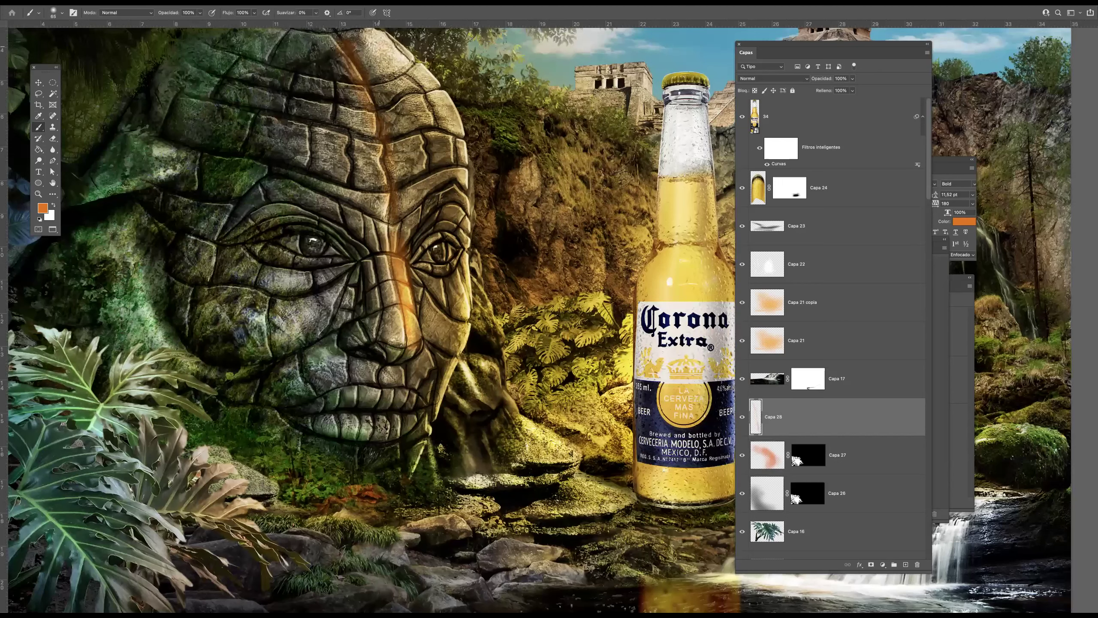
pyautogui.moveTo(450, 87); pyautogui.dragTo(465, 277)
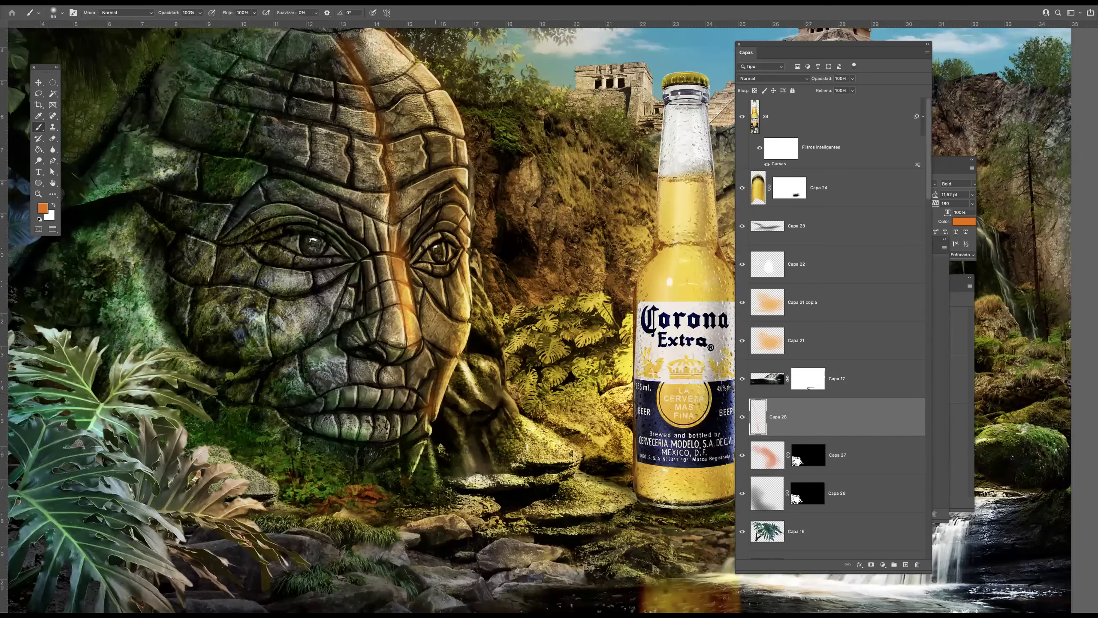
pyautogui.moveTo(434, 392); pyautogui.dragTo(403, 493)
pyautogui.moveTo(453, 390); pyautogui.dragTo(471, 465)
pyautogui.moveTo(411, 437); pyautogui.dragTo(334, 387)
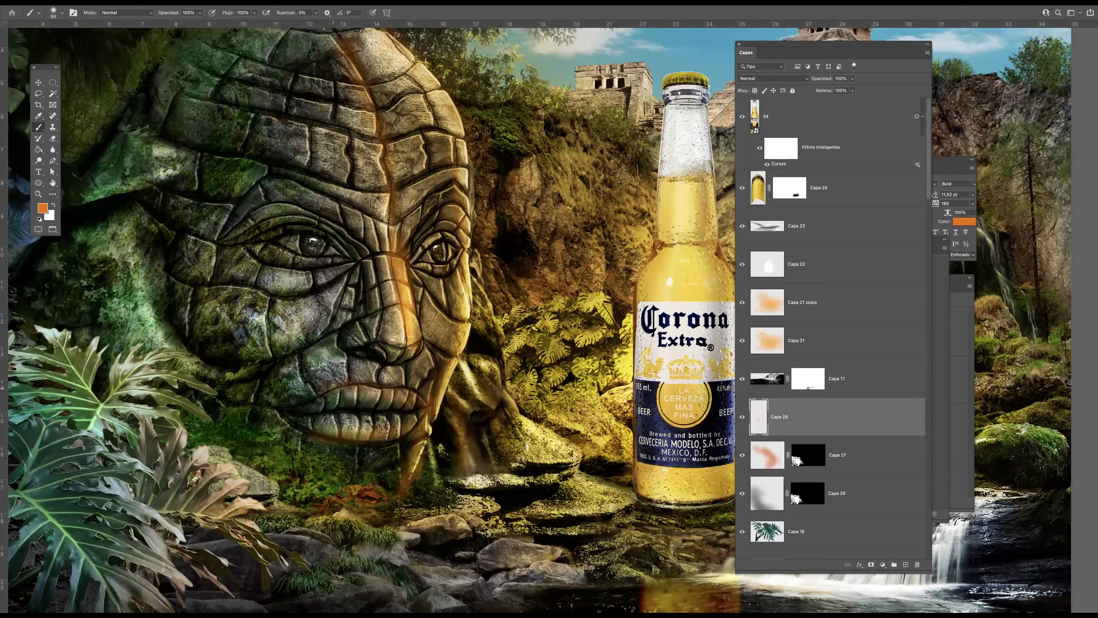
# Paint orange highlights around the stone face's left eye, then with a smaller brush on the forehead, nose side and cheek
pyautogui.moveTo(262, 253)
pyautogui.mouseDown()
pyautogui.moveTo(348, 263)
pyautogui.moveTo(287, 189)
pyautogui.mouseUp()
pyautogui.press('[')
pyautogui.press('[')
pyautogui.press('[')
pyautogui.press('[')
pyautogui.moveTo(382, 173); pyautogui.dragTo(363, 130)
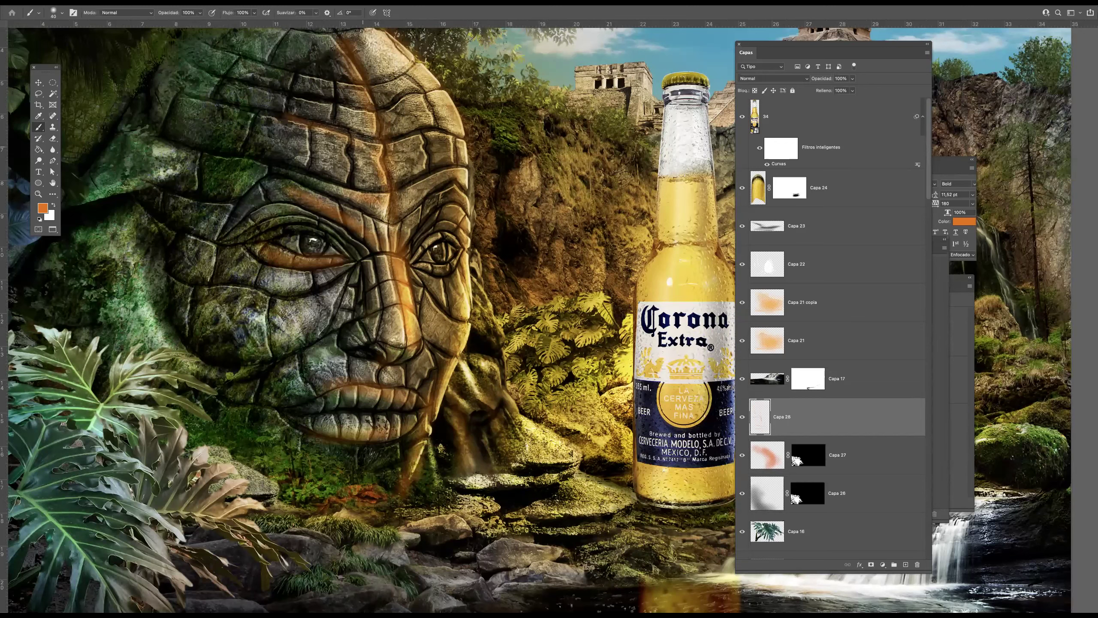
pyautogui.moveTo(369, 272); pyautogui.dragTo(372, 308)
pyautogui.moveTo(305, 281); pyautogui.dragTo(347, 312)
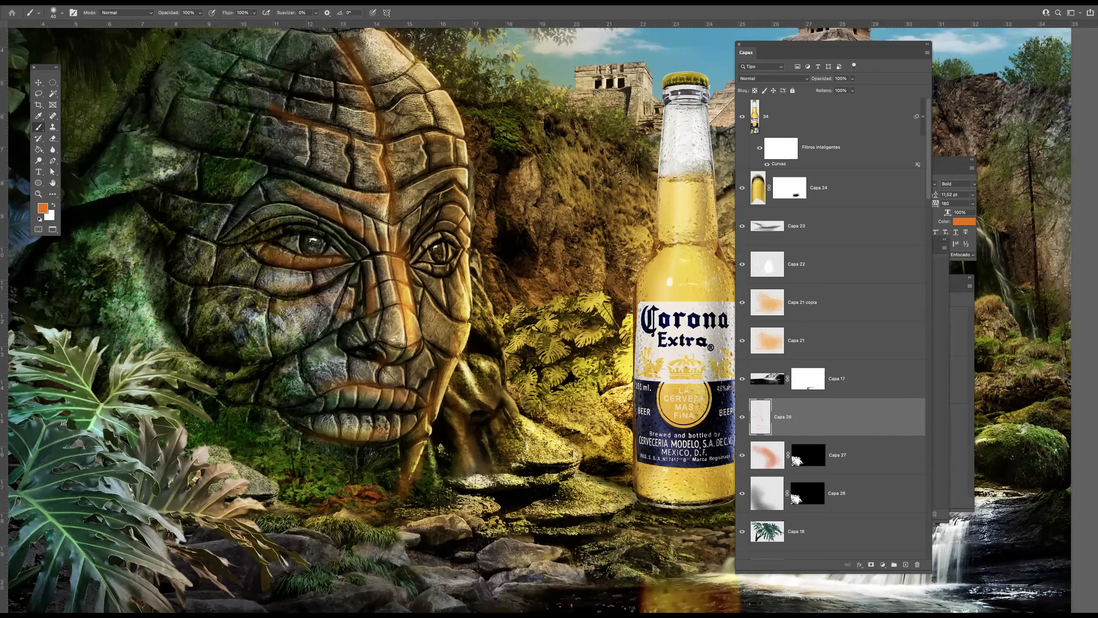
# Add thin orange strokes to the stone face's chin, cheeks, right eye, upper forehead and the area beneath the left eye
pyautogui.moveTo(346, 453); pyautogui.dragTo(398, 454)
pyautogui.moveTo(392, 457); pyautogui.dragTo(363, 471)
pyautogui.moveTo(251, 375); pyautogui.dragTo(328, 347)
pyautogui.moveTo(426, 298); pyautogui.dragTo(451, 329)
pyautogui.moveTo(418, 251); pyautogui.dragTo(437, 232)
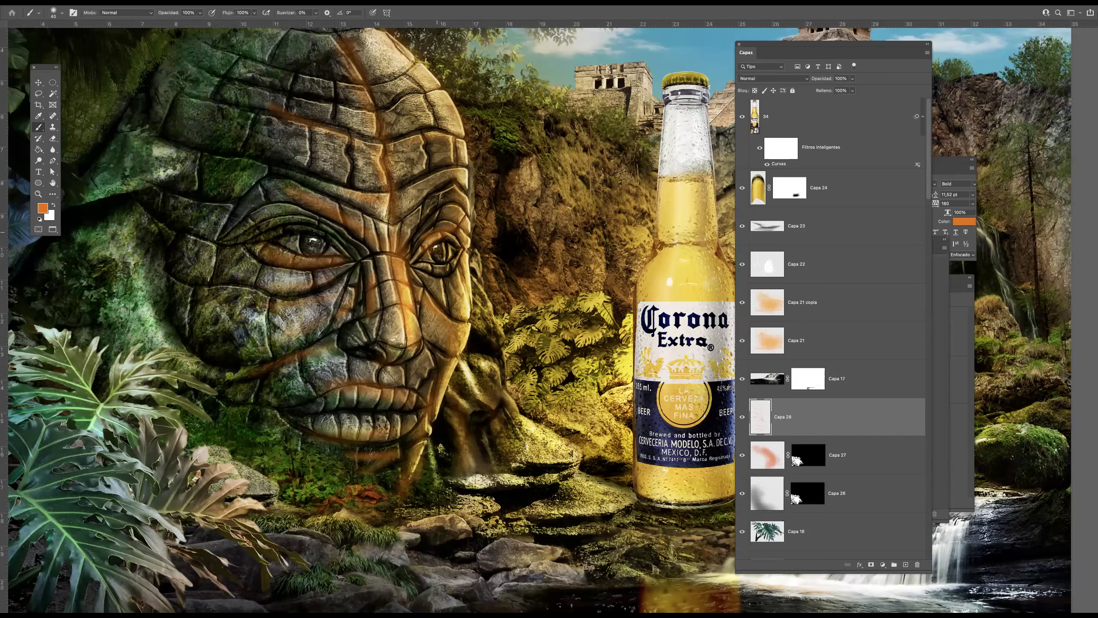
pyautogui.moveTo(198, 123); pyautogui.dragTo(316, 115)
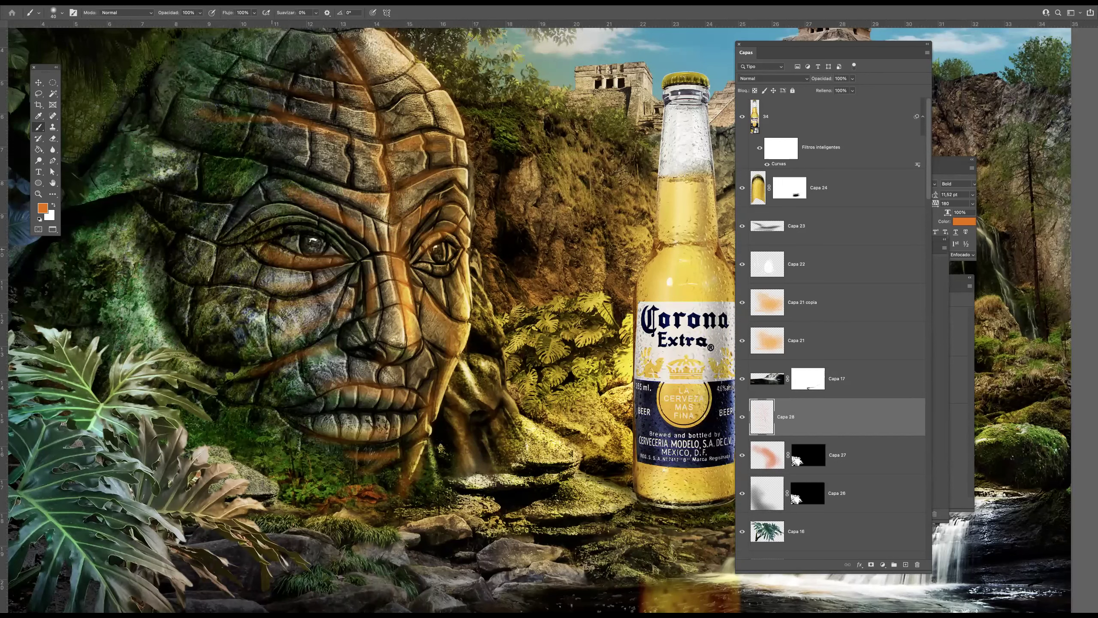
pyautogui.moveTo(312, 283); pyautogui.dragTo(384, 245)
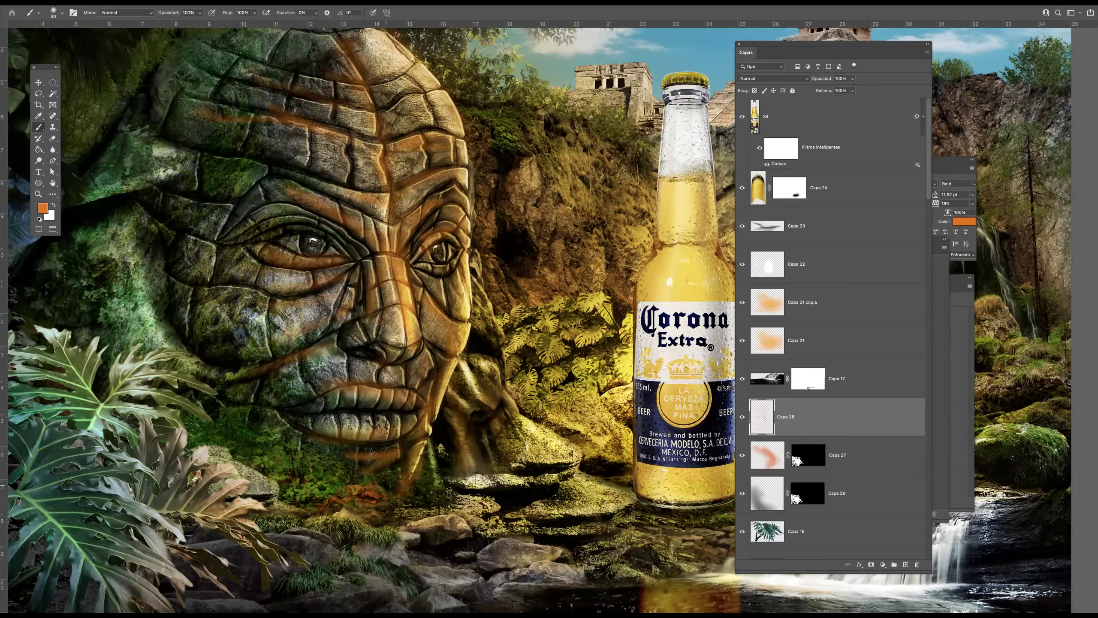
# Paint orange highlights on the rock ledges between the stone face and the base of the bottle
pyautogui.moveTo(521, 411); pyautogui.dragTo(577, 445)
pyautogui.moveTo(452, 498); pyautogui.dragTo(549, 479)
pyautogui.moveTo(578, 415); pyautogui.dragTo(609, 441)
pyautogui.moveTo(609, 513); pyautogui.dragTo(501, 510)
# Set the orange highlight layer's blend mode to Superponer and check the effect on the whole image
pyautogui.press('space')
pyautogui.scroll(-1, 487, 365)
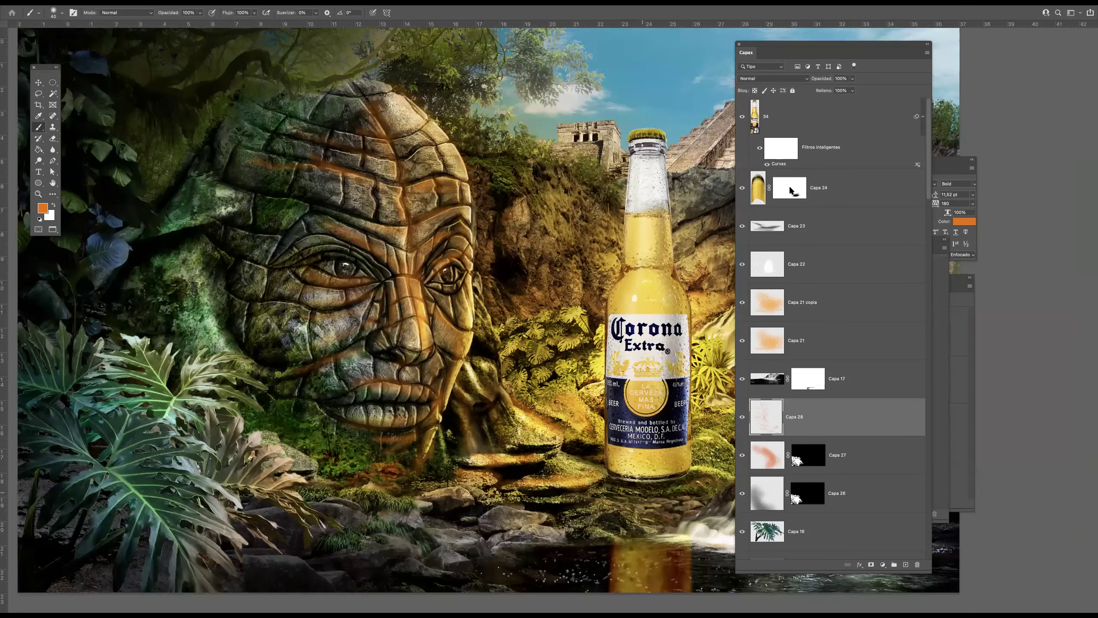
pyautogui.hotkey('ctrl', '-')
pyautogui.click(773, 78)
pyautogui.click(772, 186)
pyautogui.scroll(1, 528, 356)
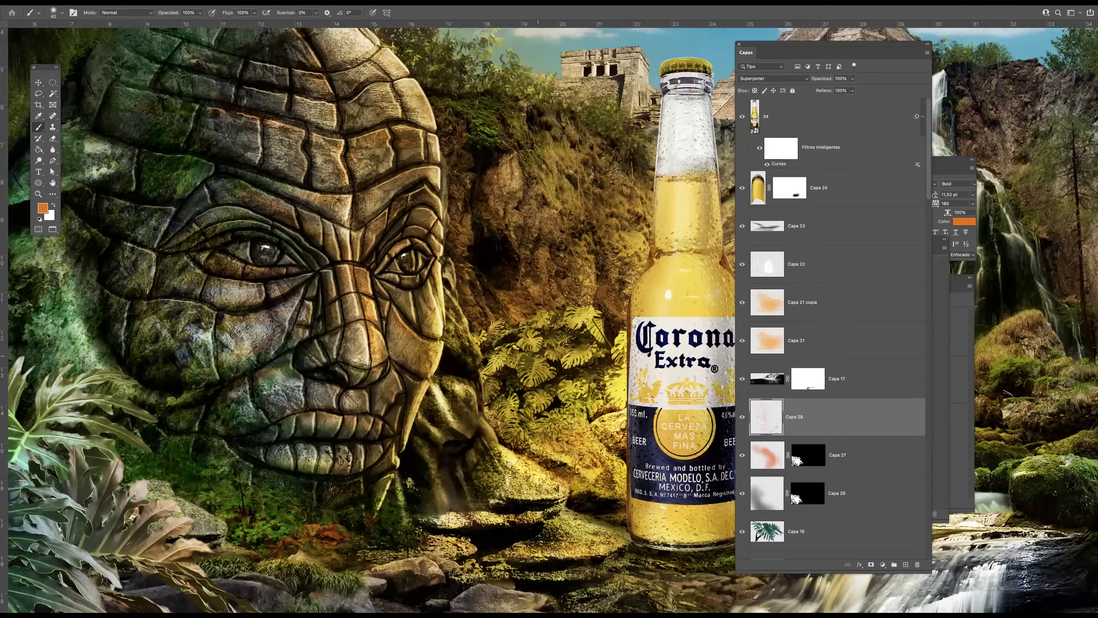
pyautogui.press('Tab')
pyautogui.scroll(-1, 449, 368)
pyautogui.press('Tab')
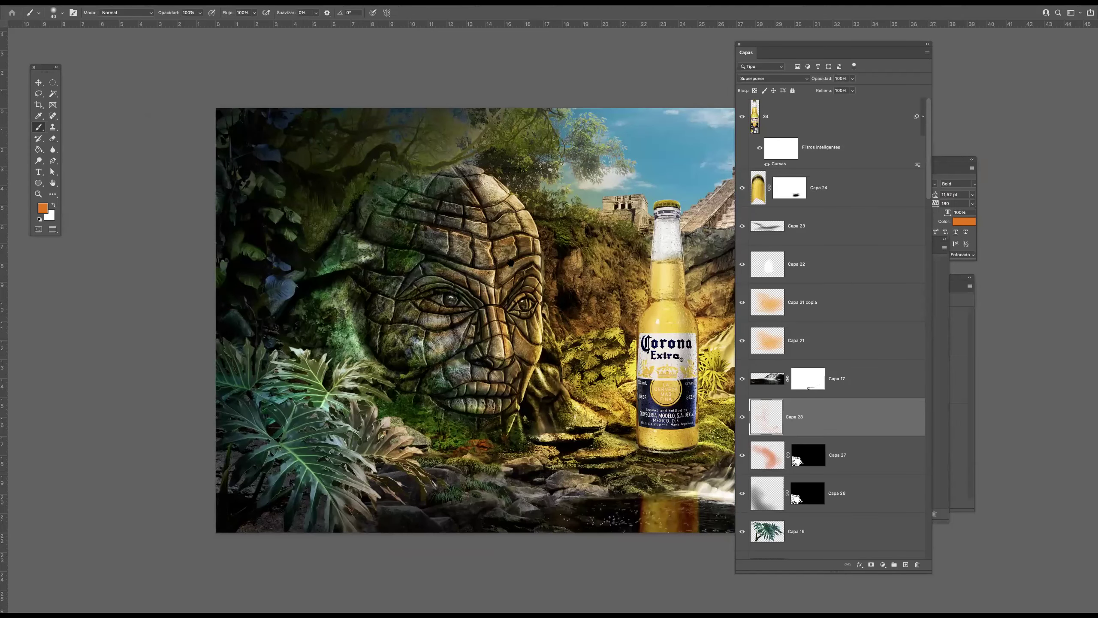
pyautogui.moveTo(511, 264); pyautogui.dragTo(339, 264)
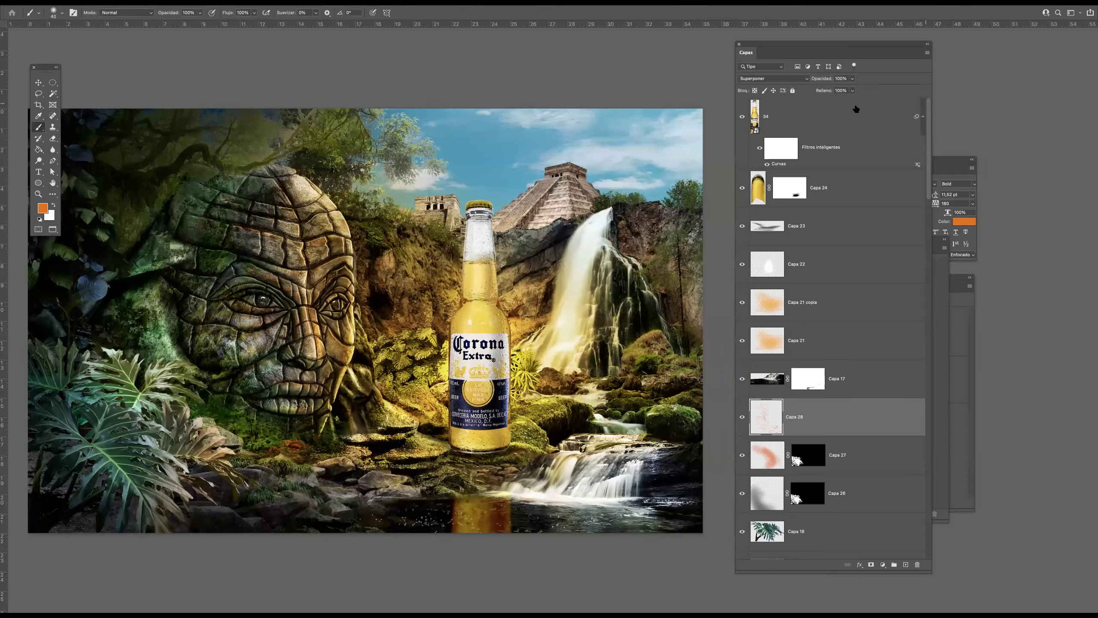
# Create a new layer above bottle layer 34 and choose a golden brown foreground colour
pyautogui.keyDown('super'); pyautogui.click(494, 219); pyautogui.keyUp('super')
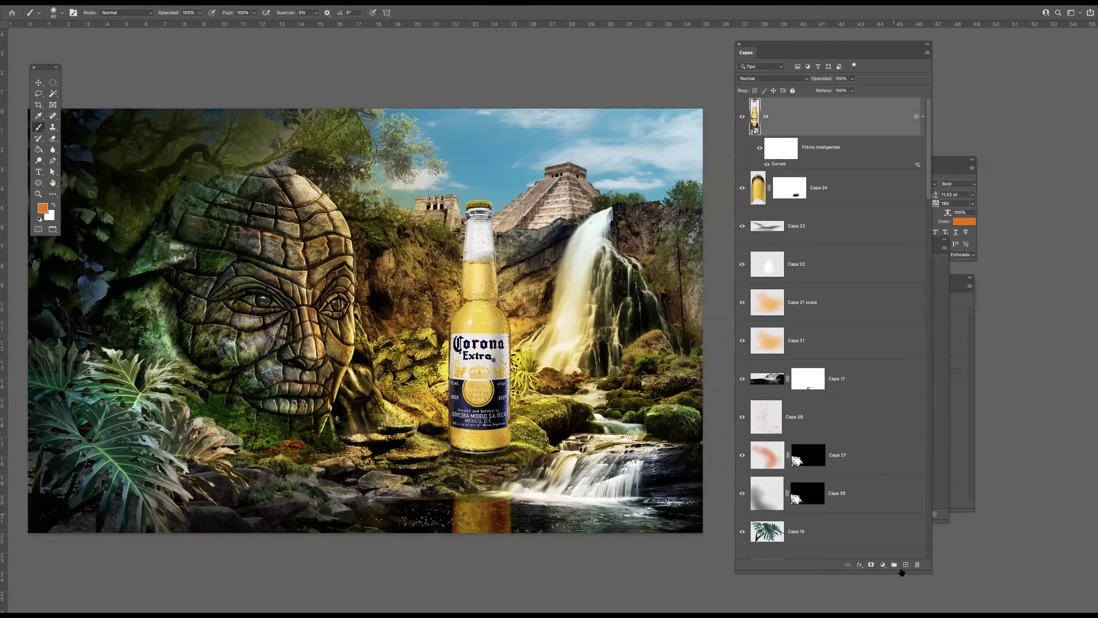
pyautogui.click(905, 565)
pyautogui.click(43, 209)
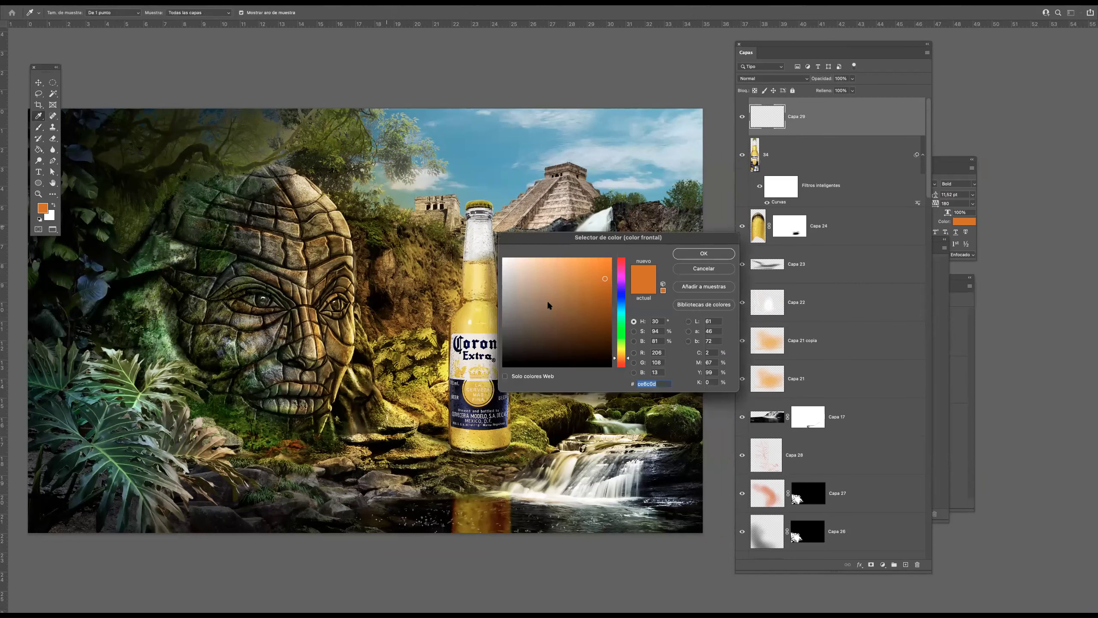
pyautogui.moveTo(620, 353); pyautogui.dragTo(625, 354)
pyautogui.click(604, 311)
pyautogui.click(694, 253)
# Make the golden brown the background colour and choose a bright cyan as the foreground colour
pyautogui.click(53, 206)
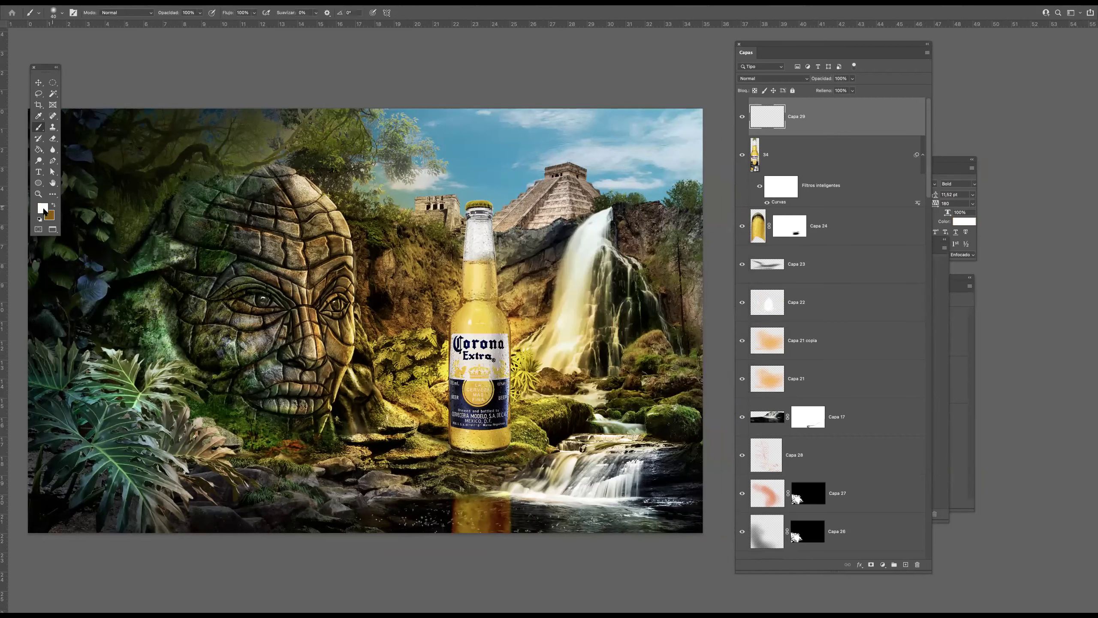
pyautogui.click(42, 208)
pyautogui.click(622, 310)
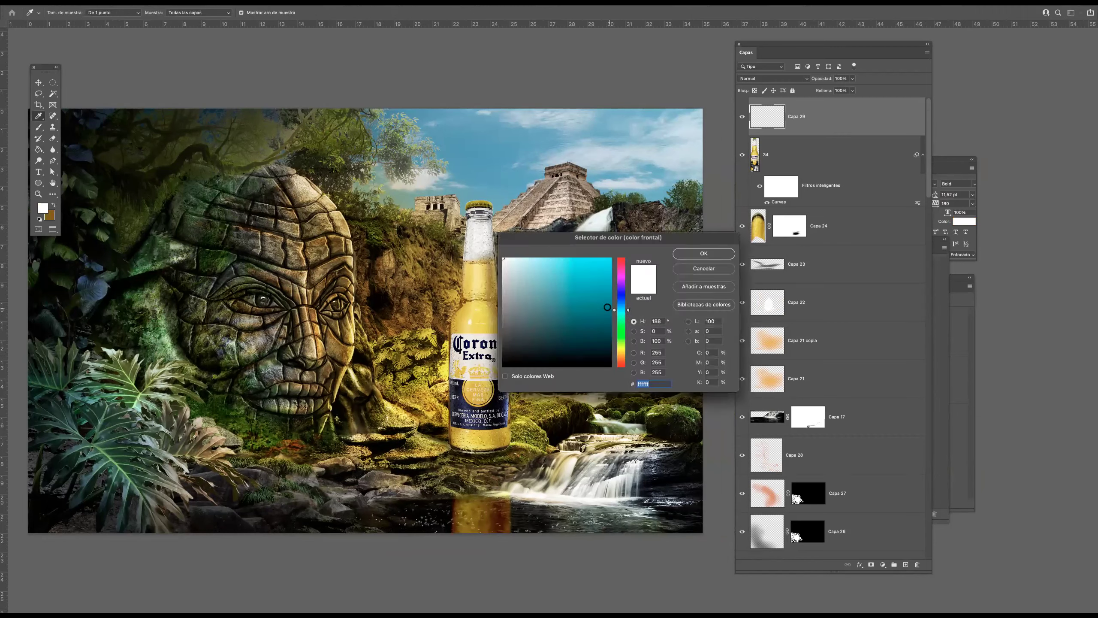
pyautogui.click(597, 265)
pyautogui.click(704, 253)
# Activate the Gradient tool and rename the new top layer as atmisfera
pyautogui.click(39, 150)
pyautogui.click(87, 148)
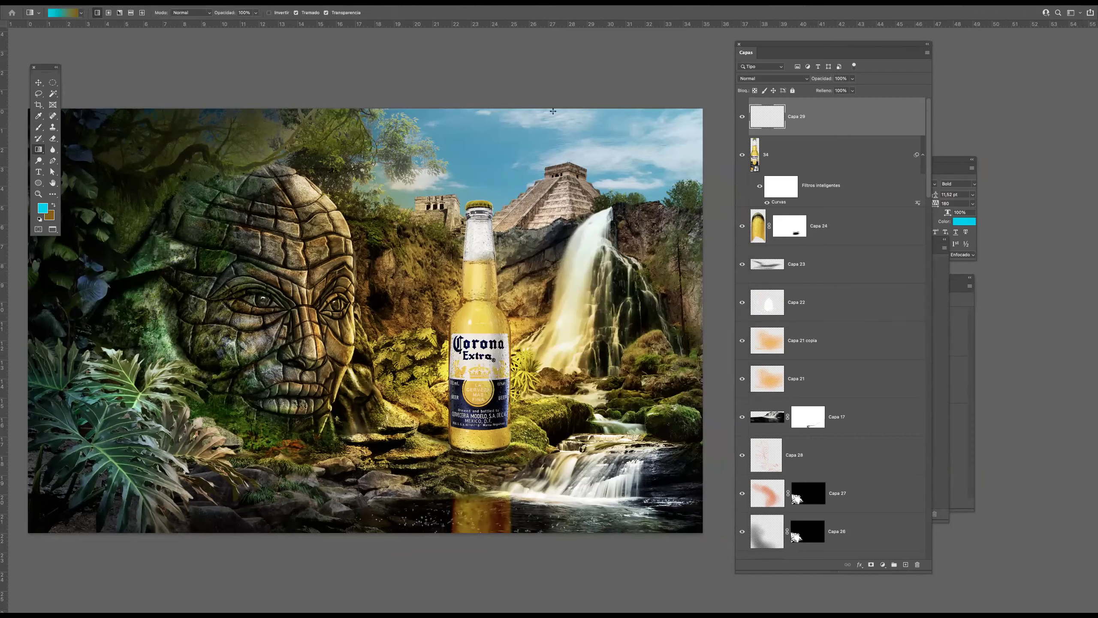
pyautogui.write('atmisfera')
pyautogui.press('Return')
# Fill the layer with a radial cyan-to-brown gradient running from the image's upper right to its lower left
pyautogui.moveTo(645, 160); pyautogui.dragTo(67, 534)
pyautogui.moveTo(588, 145); pyautogui.dragTo(176, 486)
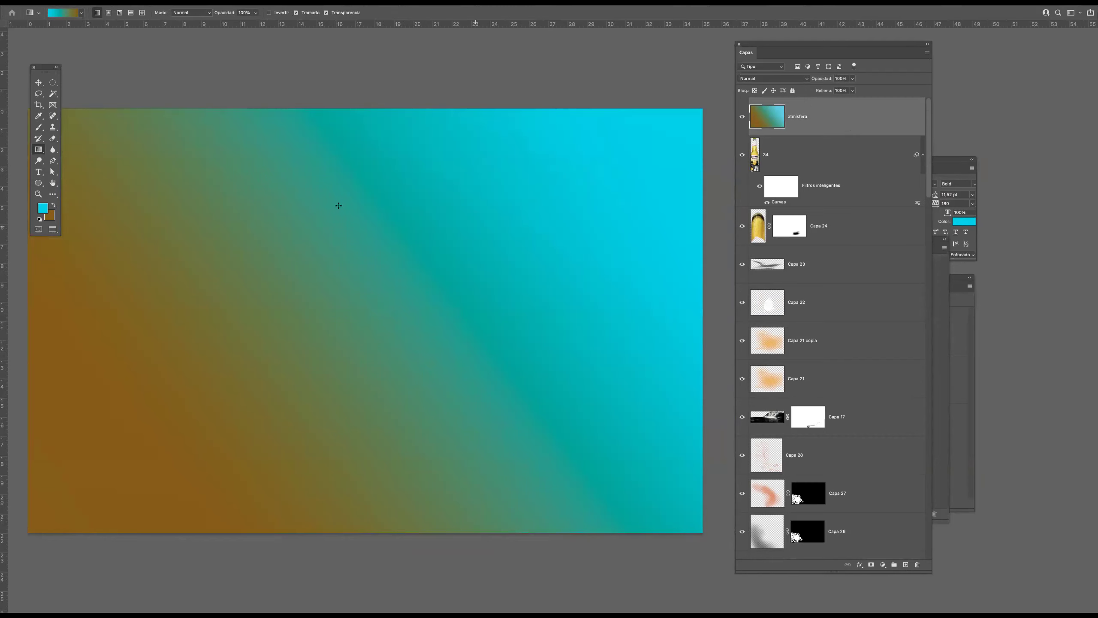
pyautogui.click(108, 13)
pyautogui.moveTo(629, 122); pyautogui.dragTo(146, 434)
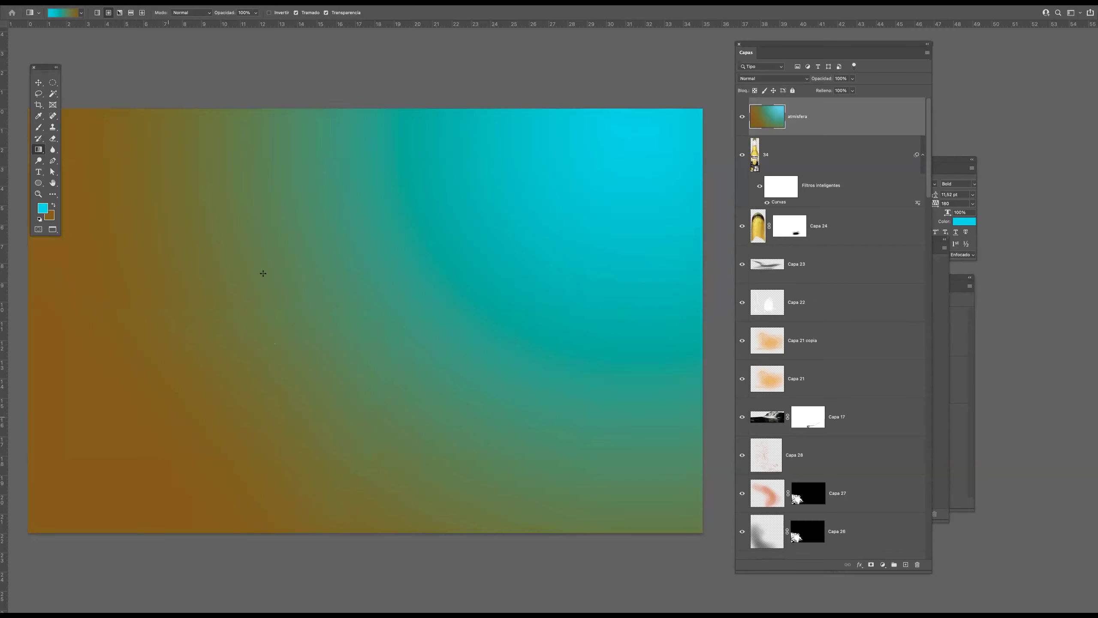
# Set the gradient layer to Color at 22% opacity and move it directly below Capa 24
pyautogui.click(777, 78)
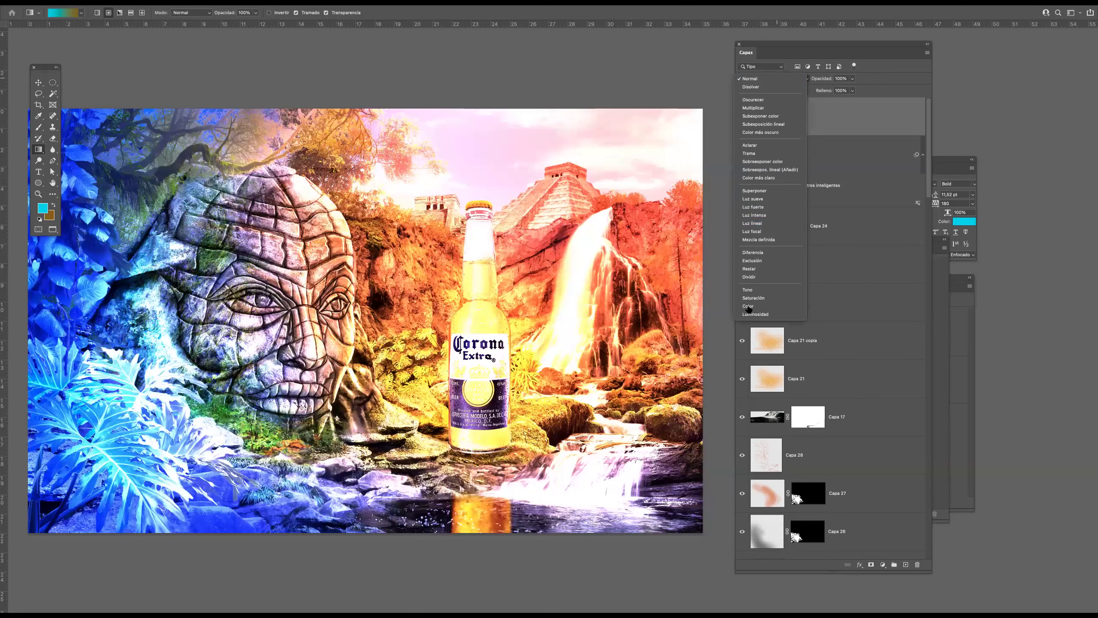
pyautogui.click(749, 306)
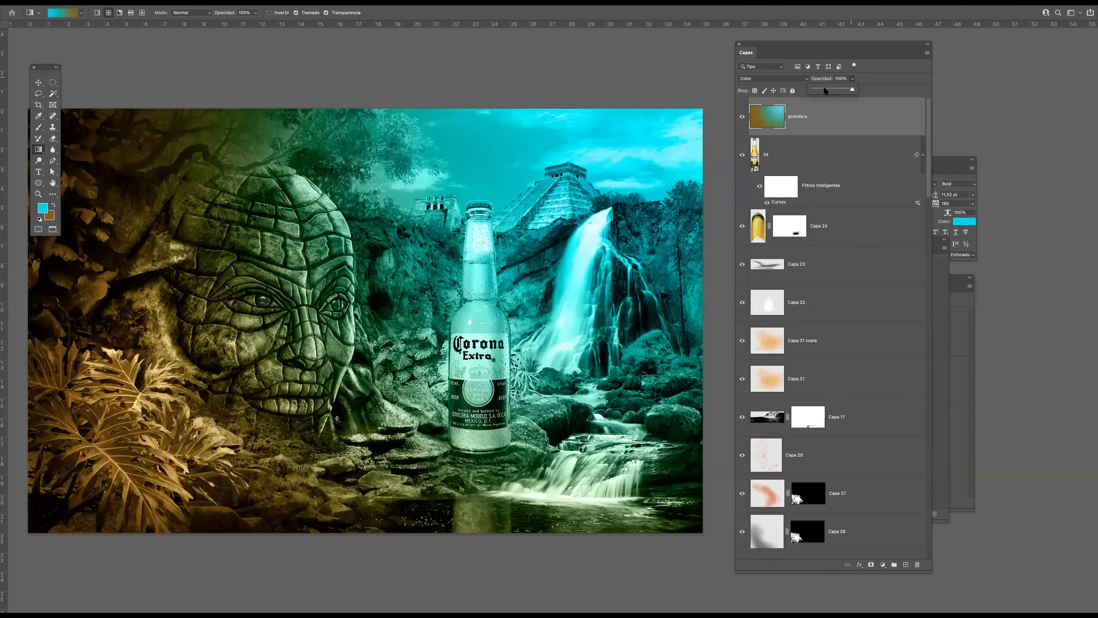
pyautogui.moveTo(825, 89); pyautogui.dragTo(821, 89)
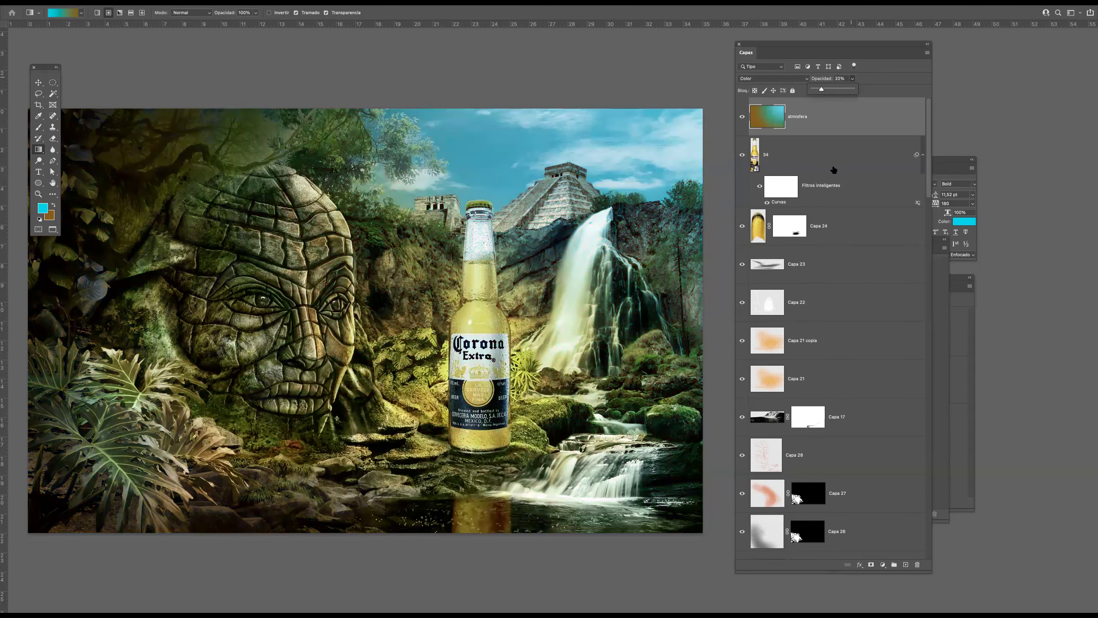
pyautogui.moveTo(809, 130); pyautogui.dragTo(816, 235)
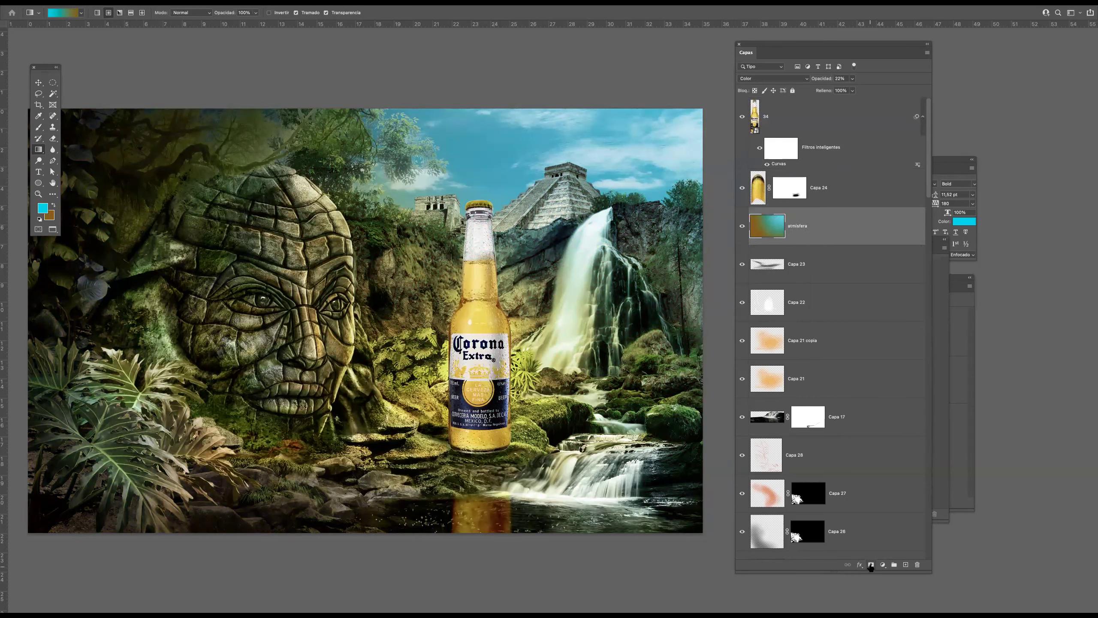
# Add a mask to the gradient layer and paint it soft black over the stone face, the bottle's surroundings and the lower-left leaves
pyautogui.click(872, 565)
pyautogui.press('d')
pyautogui.click(39, 128)
pyautogui.keyDown('ctrl'); pyautogui.keyDown('alt'); pyautogui.moveTo(385, 279); pyautogui.dragTo(532, 300); pyautogui.keyUp('alt'); pyautogui.keyUp('ctrl')
pyautogui.moveTo(386, 365); pyautogui.dragTo(337, 310)
pyautogui.moveTo(537, 330)
pyautogui.mouseDown()
pyautogui.moveTo(615, 327)
pyautogui.moveTo(514, 376)
pyautogui.mouseUp()
pyautogui.moveTo(283, 323)
pyautogui.mouseDown()
pyautogui.moveTo(296, 315)
pyautogui.moveTo(234, 392)
pyautogui.moveTo(434, 395)
pyautogui.mouseUp()
pyautogui.moveTo(371, 347); pyautogui.dragTo(497, 297)
pyautogui.moveTo(189, 471)
pyautogui.mouseDown()
pyautogui.moveTo(219, 436)
pyautogui.moveTo(179, 450)
pyautogui.moveTo(121, 422)
pyautogui.mouseUp()
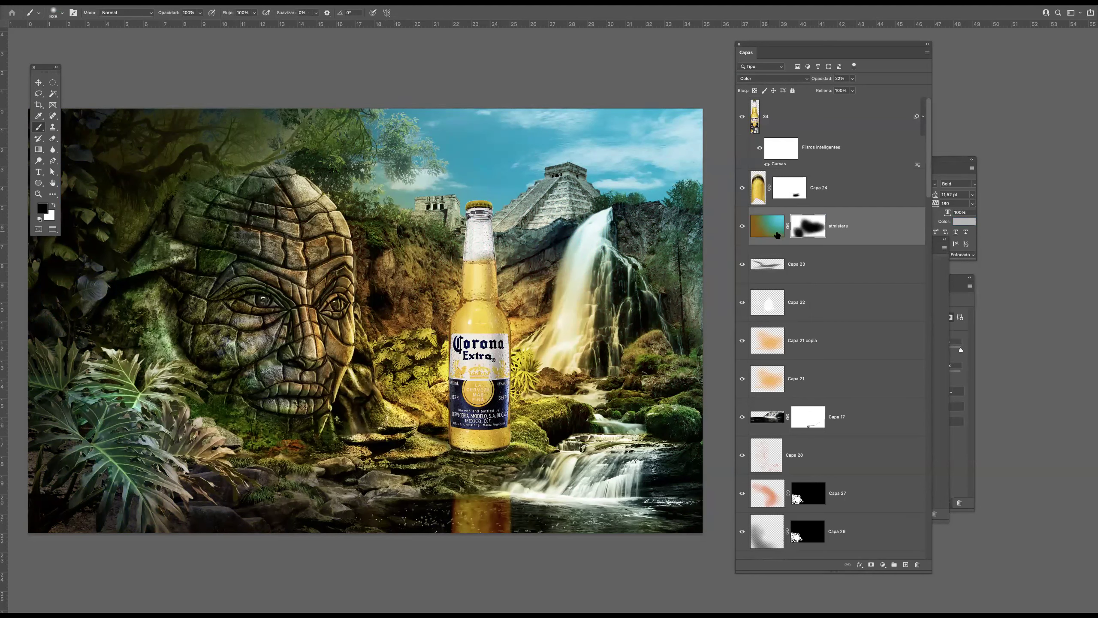
# Create a new layer directly above the atmisfera layer and set white as the painting colour
pyautogui.click(741, 227)
pyautogui.click(742, 226)
pyautogui.press('super+2')
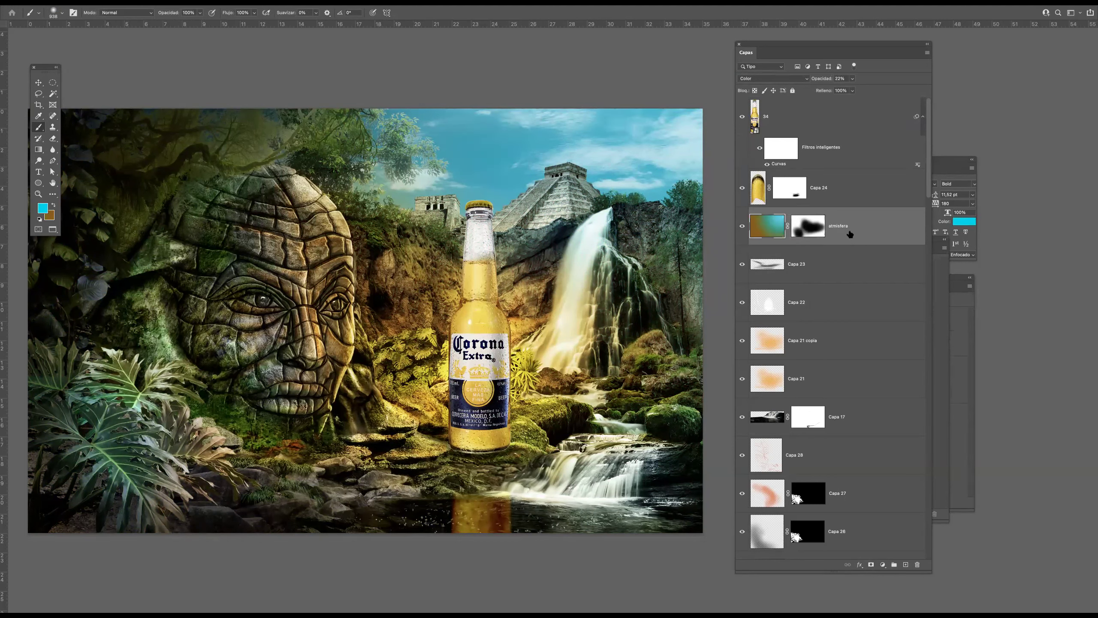
pyautogui.click(906, 563)
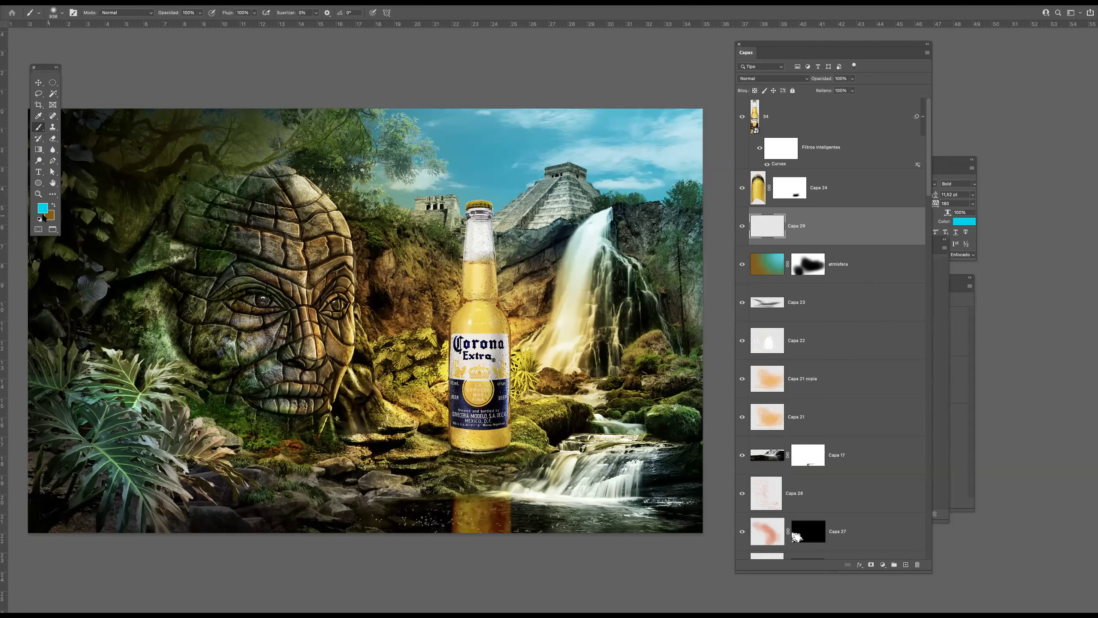
pyautogui.click(53, 206)
pyautogui.click(39, 219)
pyautogui.click(53, 205)
# Paint soft white haze over the sky and distant background with a very large brush, and set the haze layer to 41% opacity
pyautogui.rightClick(590, 127)
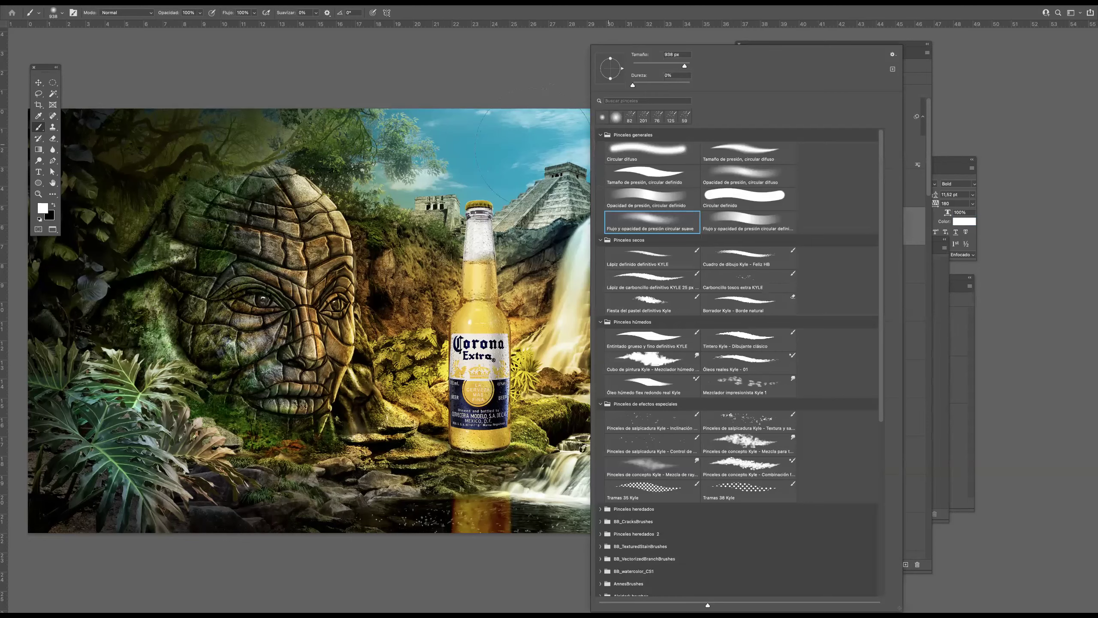
pyautogui.keyDown('ctrl'); pyautogui.keyDown('alt'); pyautogui.moveTo(504, 167); pyautogui.dragTo(539, 167); pyautogui.keyUp('alt'); pyautogui.keyUp('ctrl')
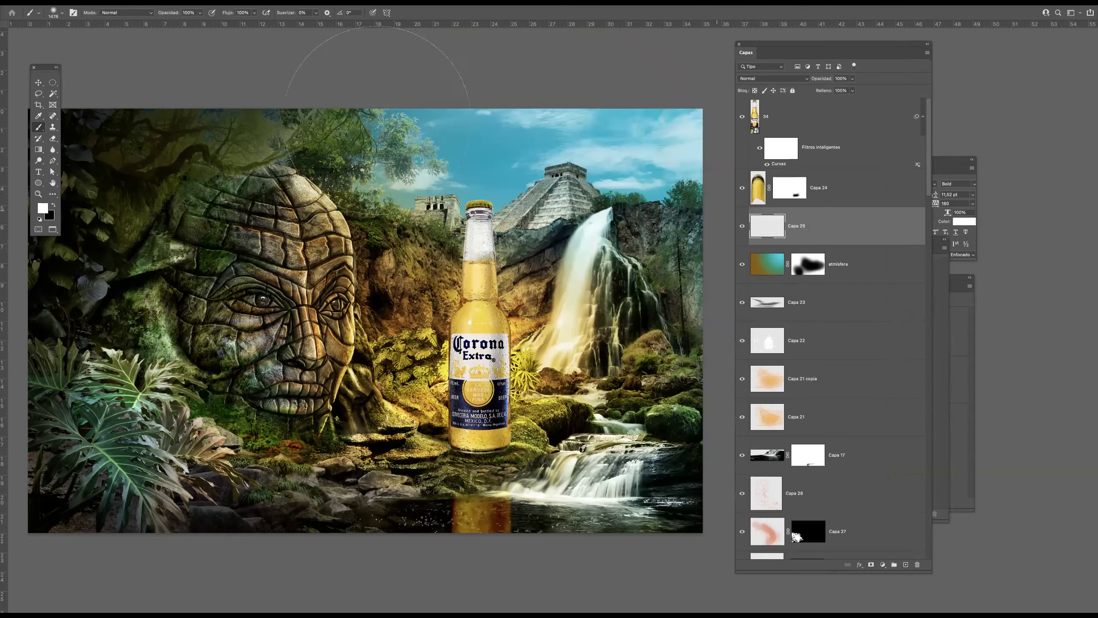
pyautogui.moveTo(402, 123)
pyautogui.mouseDown()
pyautogui.moveTo(694, 211)
pyautogui.moveTo(601, 167)
pyautogui.moveTo(532, 108)
pyautogui.moveTo(700, 162)
pyautogui.moveTo(424, 105)
pyautogui.mouseUp()
pyautogui.click(852, 79)
pyautogui.moveTo(838, 91); pyautogui.dragTo(830, 91)
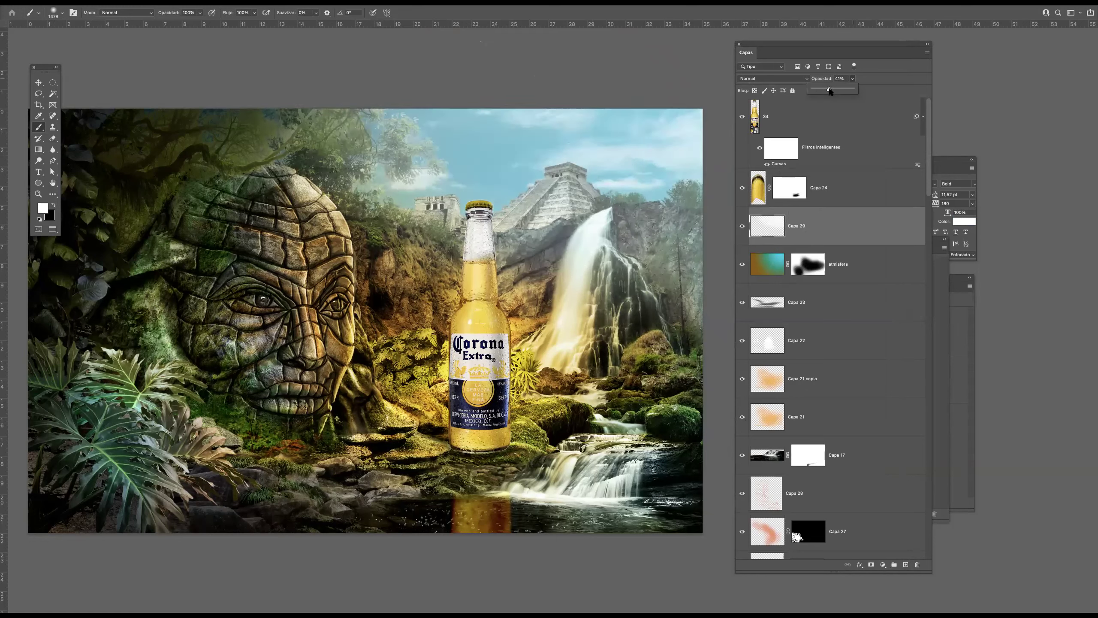
pyautogui.click(812, 221)
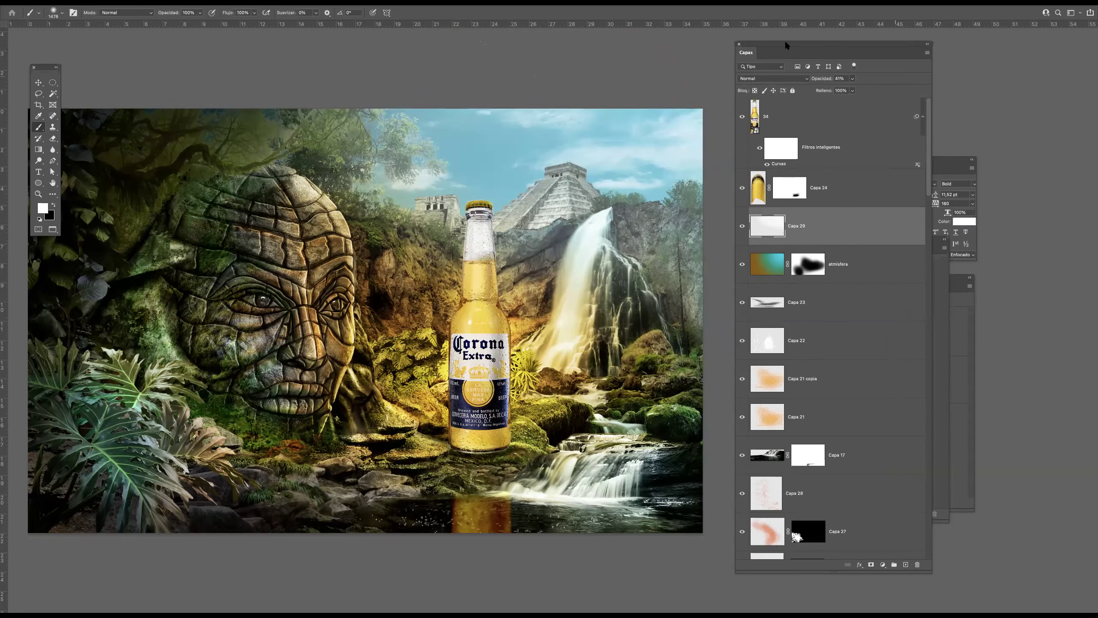
# Add a new layer directly above the pyramid layer, masked to the pyramid's outline, and target its contents for painting
pyautogui.moveTo(786, 45); pyautogui.dragTo(720, 47)
pyautogui.moveTo(870, 248); pyautogui.dragTo(868, 541)
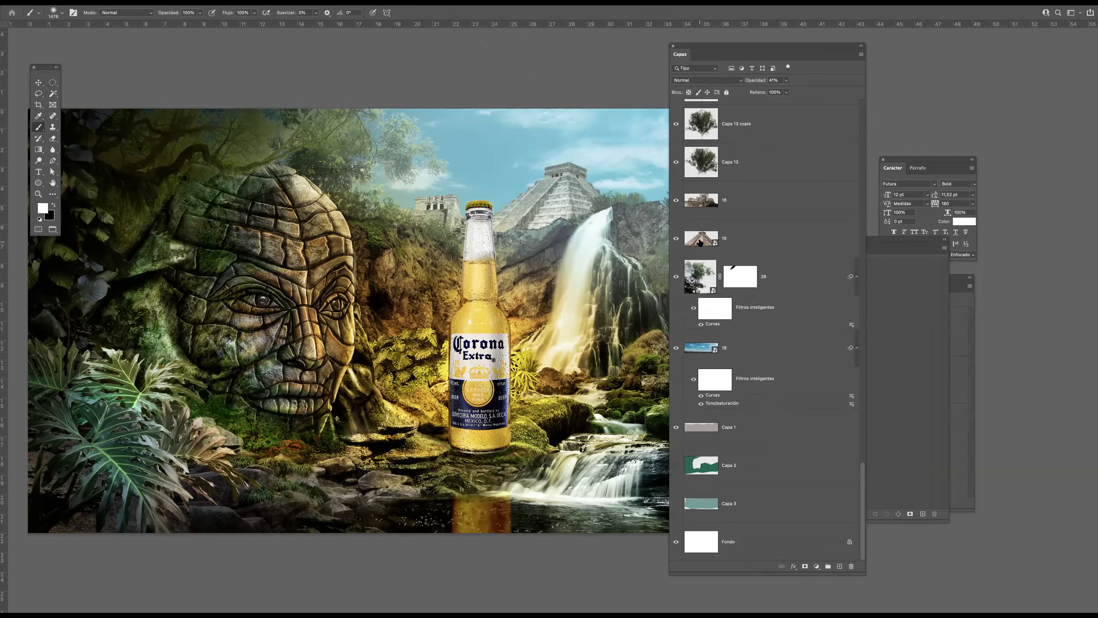
pyautogui.keyDown('shift'); pyautogui.click(701, 211); pyautogui.keyUp('shift')
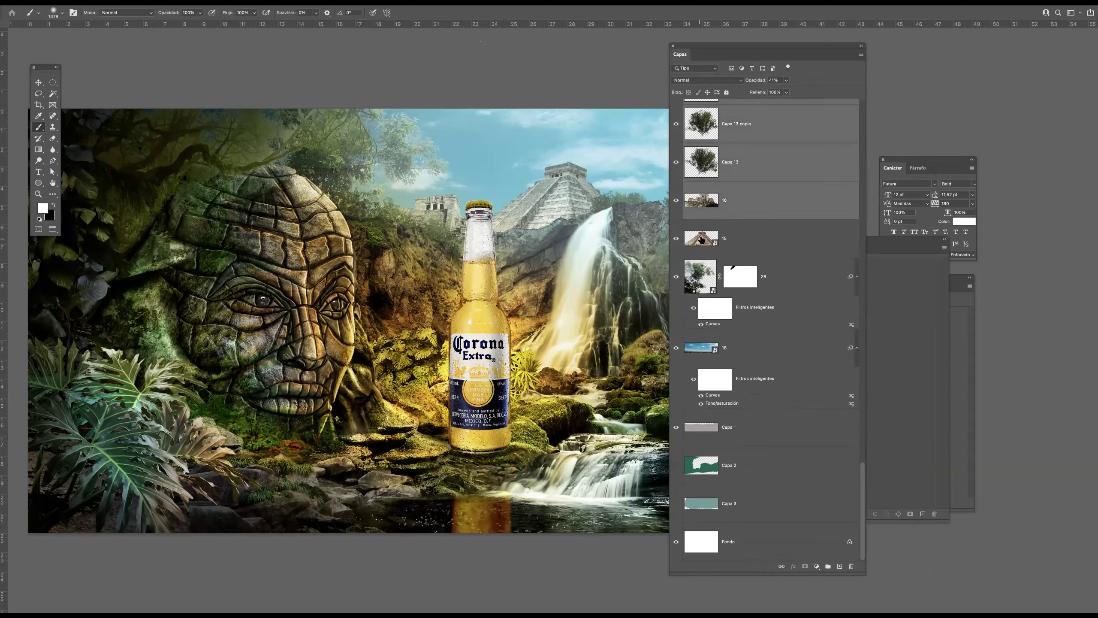
pyautogui.click(701, 240)
pyautogui.keyDown('ctrl'); pyautogui.click(699, 240); pyautogui.keyUp('ctrl')
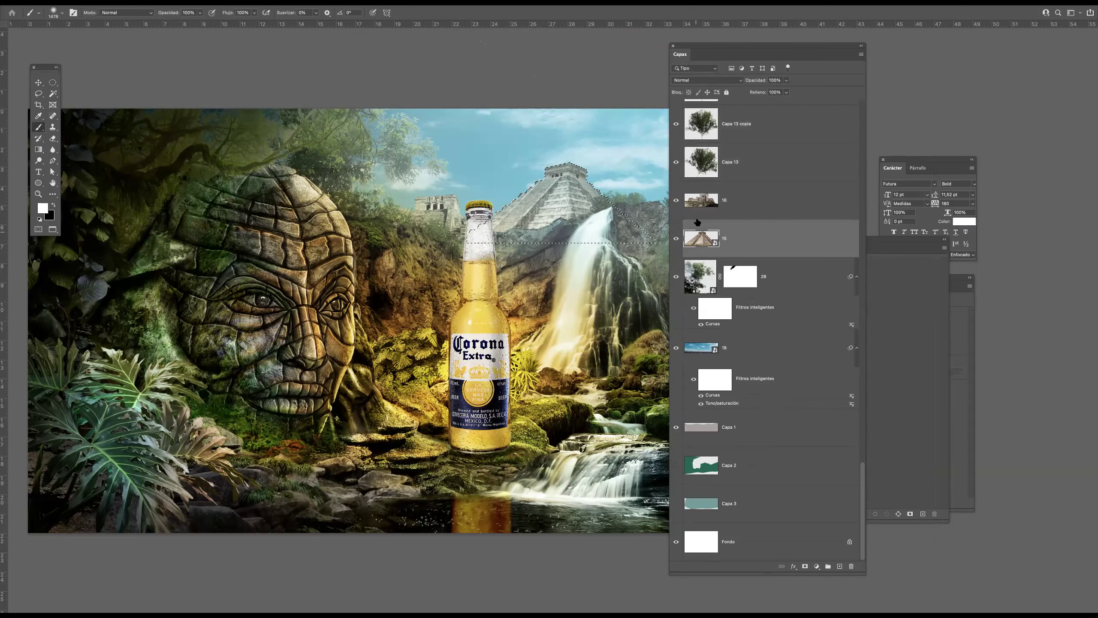
pyautogui.click(839, 567)
pyautogui.click(805, 567)
pyautogui.click(692, 251)
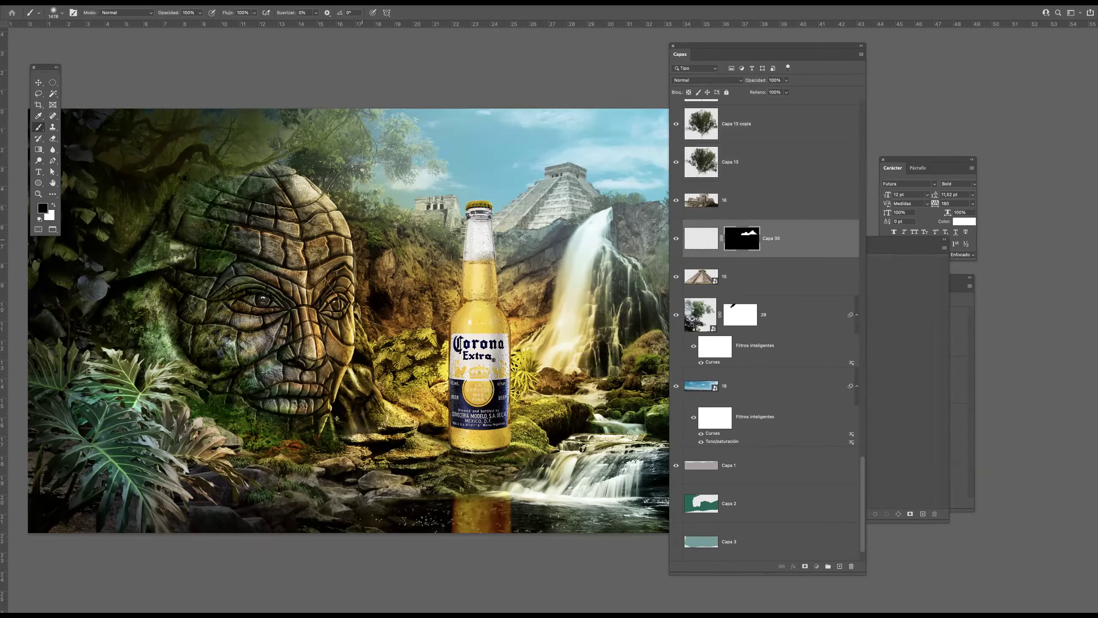
# Brush soft black shading diagonally down the pyramid's left side with a small brush
pyautogui.press('x')
pyautogui.click(53, 205)
pyautogui.moveTo(544, 181); pyautogui.dragTo(358, 182)
pyautogui.moveTo(565, 167); pyautogui.dragTo(622, 170)
pyautogui.moveTo(527, 172); pyautogui.dragTo(438, 172)
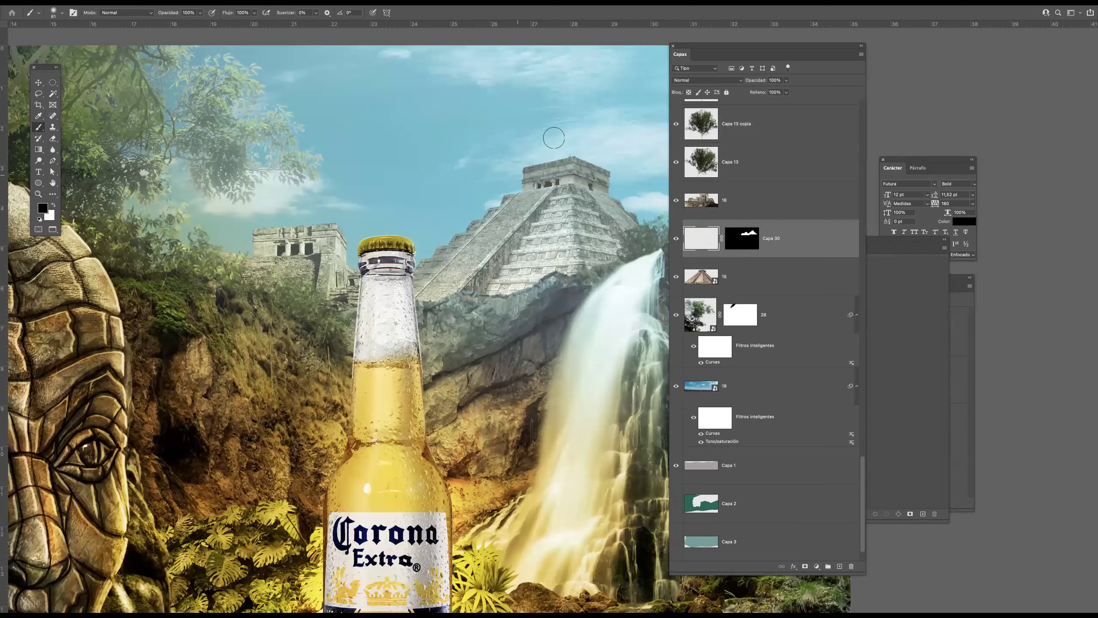
pyautogui.moveTo(553, 139); pyautogui.dragTo(422, 286)
pyautogui.moveTo(548, 157); pyautogui.dragTo(425, 289)
pyautogui.moveTo(521, 245); pyautogui.dragTo(513, 245)
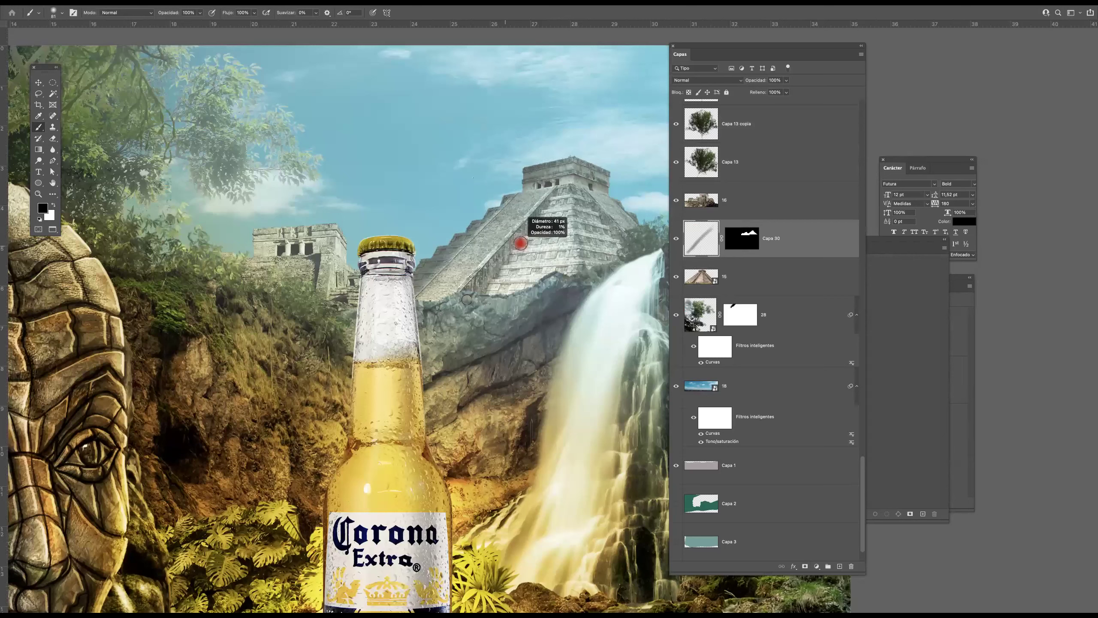
pyautogui.moveTo(529, 183); pyautogui.dragTo(452, 192)
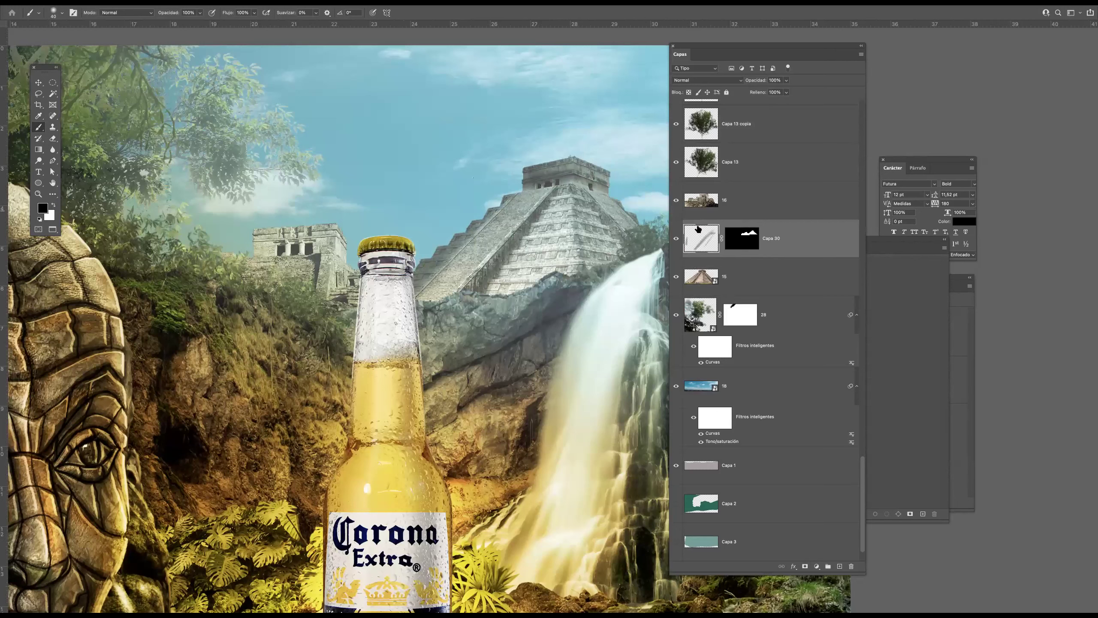
# Move the shading layer above the small temple's layer and paint black shading over the temple ruin
pyautogui.moveTo(785, 246); pyautogui.dragTo(768, 185)
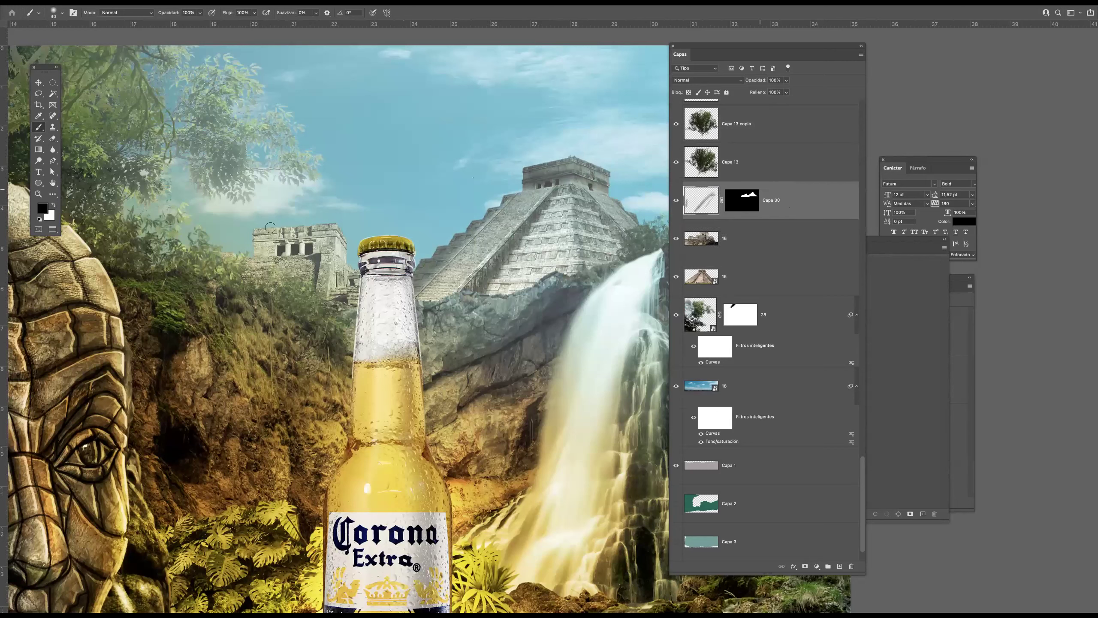
pyautogui.moveTo(256, 267); pyautogui.dragTo(240, 260)
pyautogui.moveTo(324, 226)
pyautogui.mouseDown()
pyautogui.moveTo(298, 307)
pyautogui.moveTo(320, 234)
pyautogui.moveTo(277, 251)
pyautogui.moveTo(262, 238)
pyautogui.moveTo(305, 229)
pyautogui.moveTo(314, 295)
pyautogui.moveTo(360, 312)
pyautogui.mouseUp()
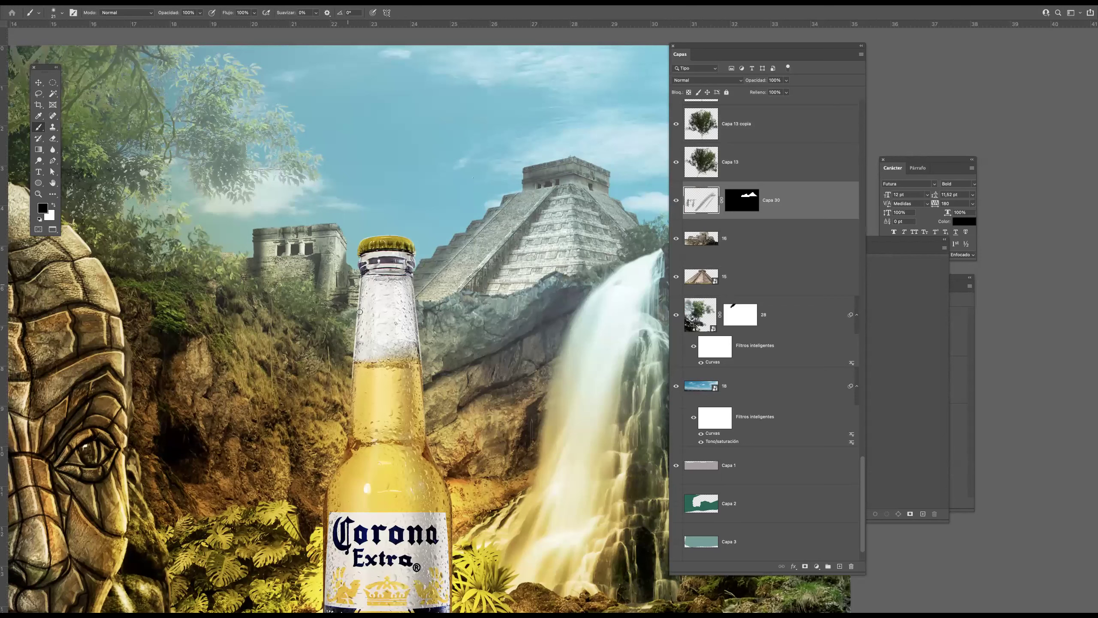
# Deepen the pyramid's shading with black strokes beside the staircase, over the stepped faces and along the right edge
pyautogui.moveTo(518, 229); pyautogui.dragTo(510, 270)
pyautogui.moveTo(583, 256)
pyautogui.mouseDown()
pyautogui.moveTo(505, 264)
pyautogui.moveTo(588, 253)
pyautogui.moveTo(580, 238)
pyautogui.moveTo(530, 229)
pyautogui.moveTo(574, 218)
pyautogui.moveTo(540, 212)
pyautogui.moveTo(562, 195)
pyautogui.moveTo(592, 201)
pyautogui.moveTo(621, 235)
pyautogui.mouseUp()
pyautogui.moveTo(586, 194); pyautogui.dragTo(648, 261)
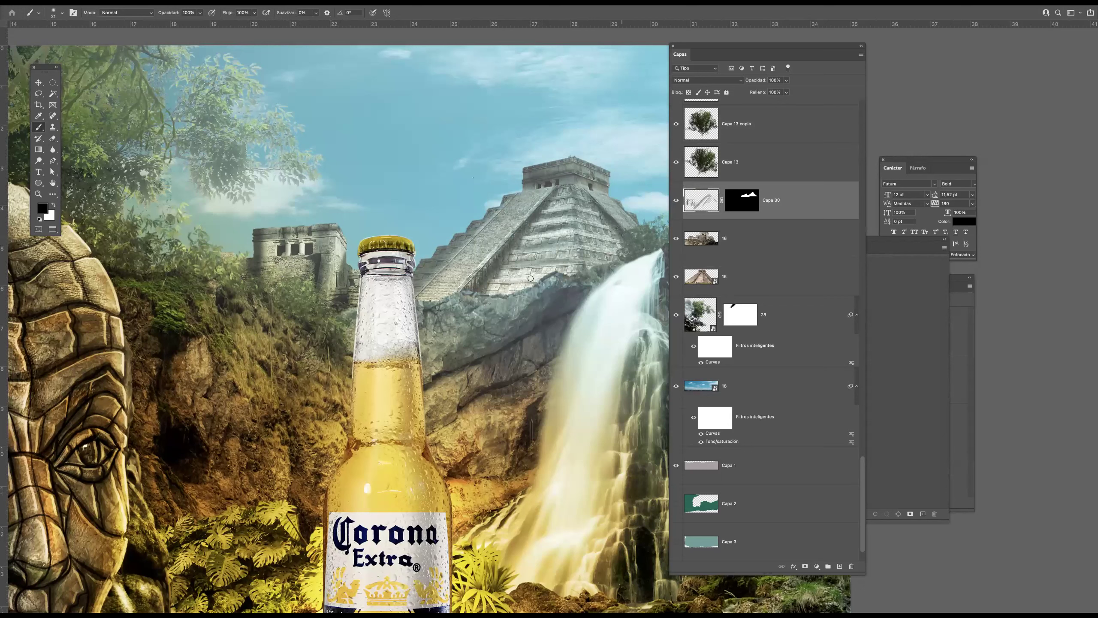
pyautogui.moveTo(475, 290)
pyautogui.mouseDown()
pyautogui.moveTo(493, 262)
pyautogui.moveTo(464, 281)
pyautogui.moveTo(514, 203)
pyautogui.moveTo(432, 276)
pyautogui.moveTo(479, 219)
pyautogui.mouseUp()
pyautogui.moveTo(583, 175)
pyautogui.mouseDown()
pyautogui.moveTo(607, 185)
pyautogui.moveTo(585, 172)
pyautogui.mouseUp()
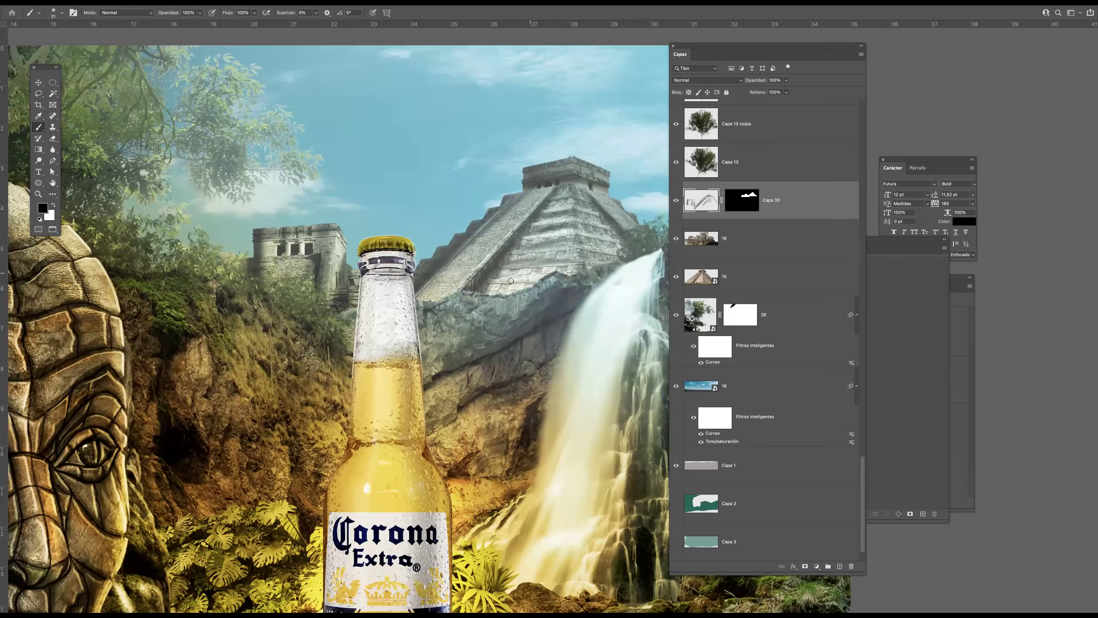
pyautogui.moveTo(491, 282)
pyautogui.mouseDown()
pyautogui.moveTo(539, 281)
pyautogui.moveTo(491, 276)
pyautogui.moveTo(484, 291)
pyautogui.mouseUp()
pyautogui.moveTo(581, 261)
pyautogui.mouseDown()
pyautogui.moveTo(588, 195)
pyautogui.moveTo(594, 242)
pyautogui.moveTo(622, 207)
pyautogui.mouseUp()
pyautogui.scroll(-5, 509, 198)
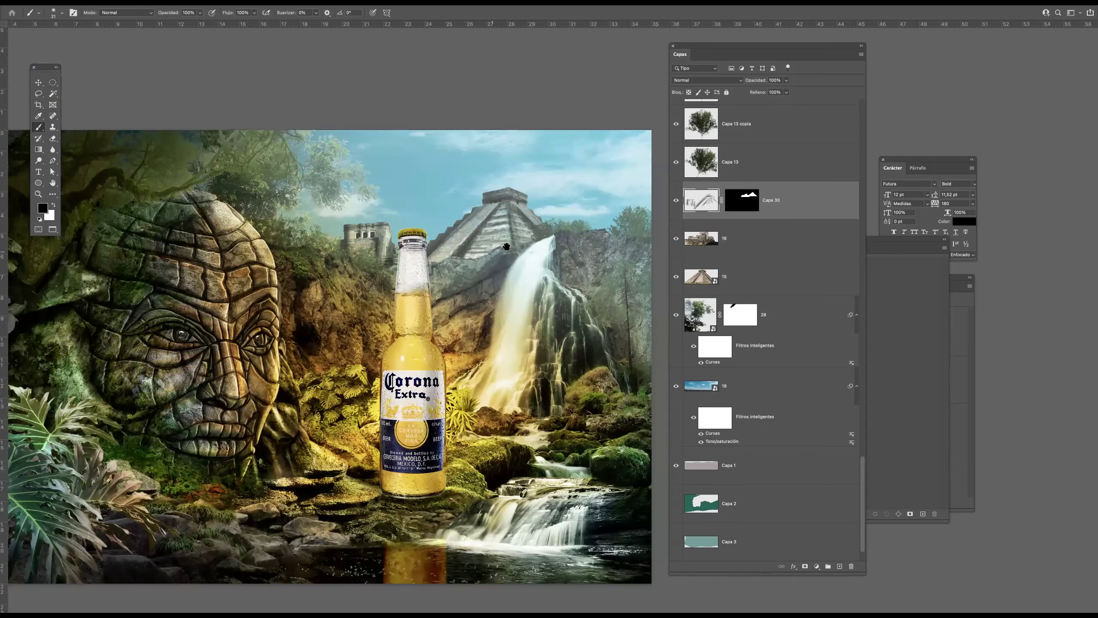
# Set the shading layer's blend mode to Multiply
pyautogui.click(713, 80)
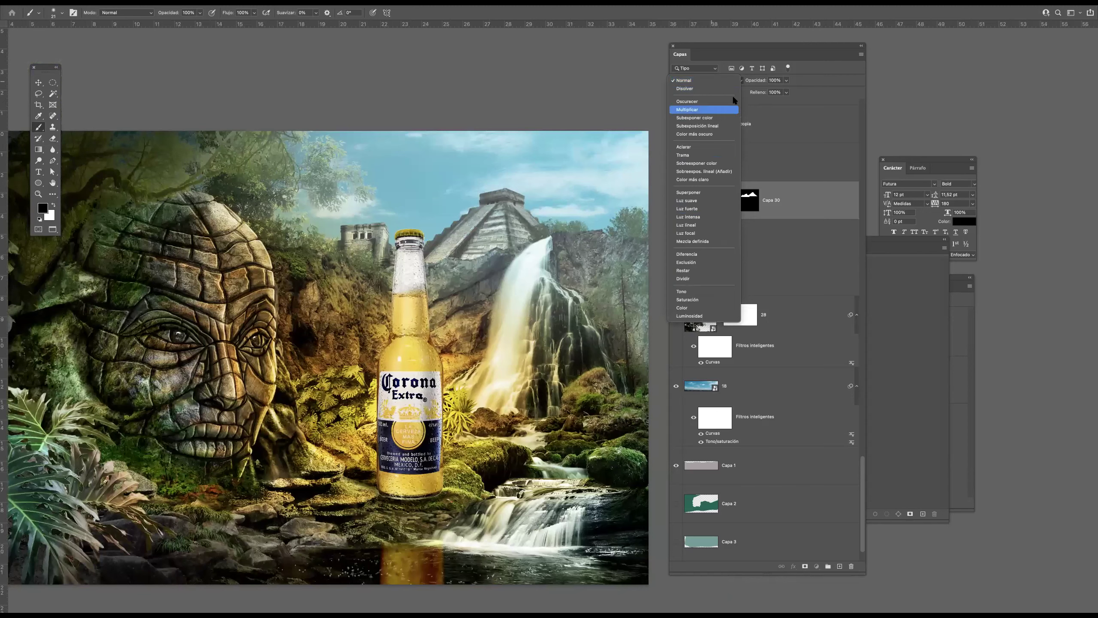
pyautogui.click(688, 109)
pyautogui.click(786, 81)
pyautogui.click(781, 197)
# Create a new layer above Capa 30 and mask it with the outline of Capa 30's mask
pyautogui.click(839, 567)
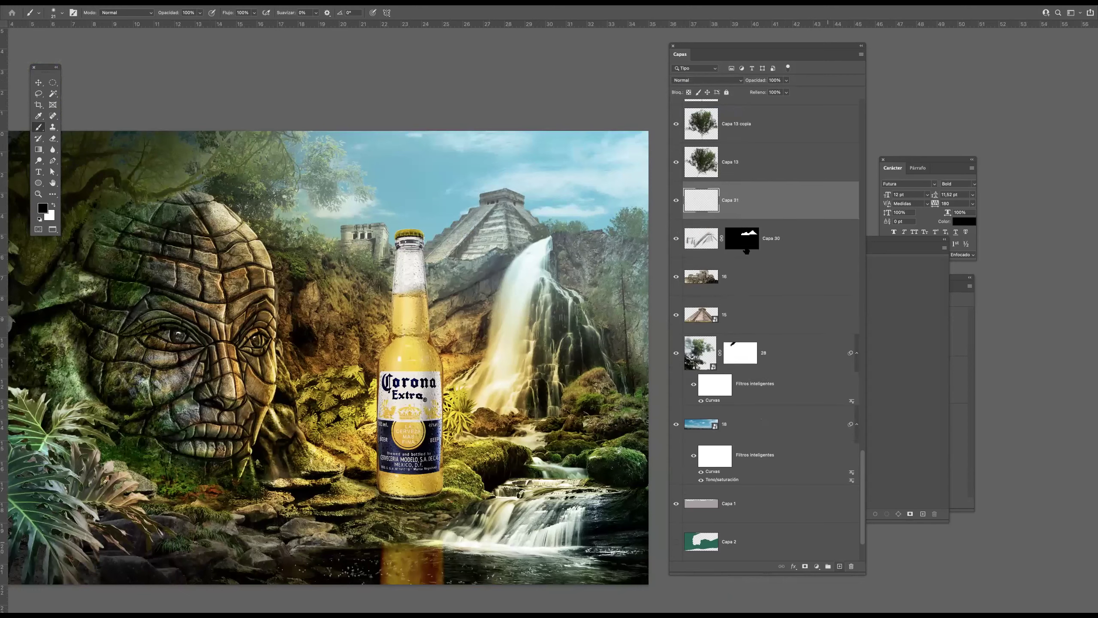
pyautogui.keyDown('ctrl'); pyautogui.click(756, 232); pyautogui.keyUp('ctrl')
pyautogui.click(805, 567)
pyautogui.press('x')
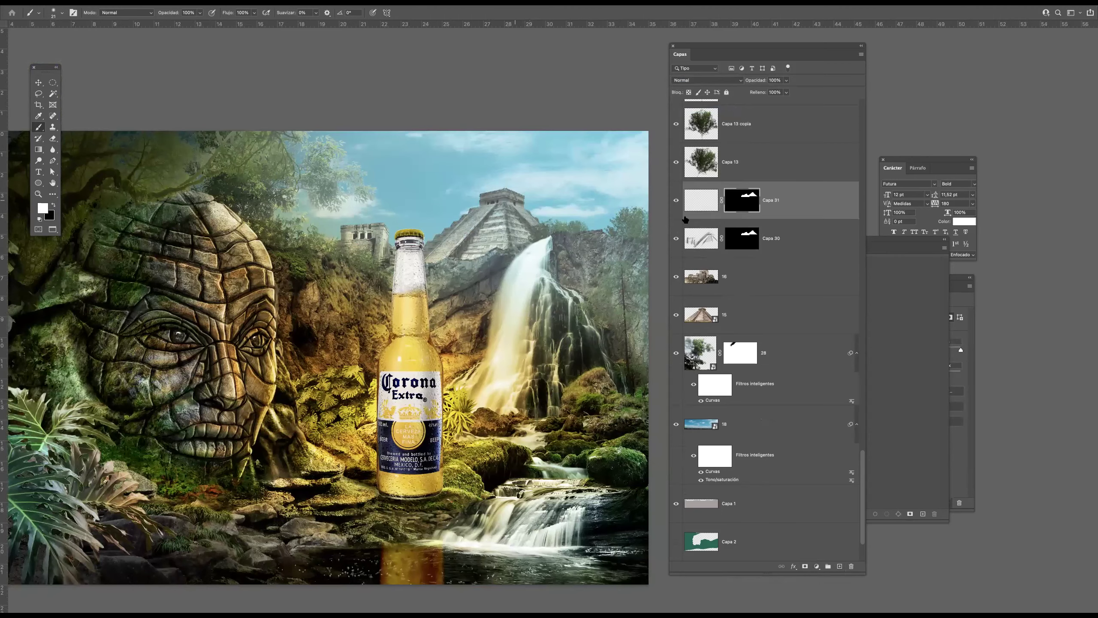
pyautogui.click(699, 200)
pyautogui.moveTo(556, 211)
pyautogui.mouseDown()
pyautogui.moveTo(587, 236)
pyautogui.moveTo(577, 219)
pyautogui.mouseUp()
pyautogui.click(736, 212)
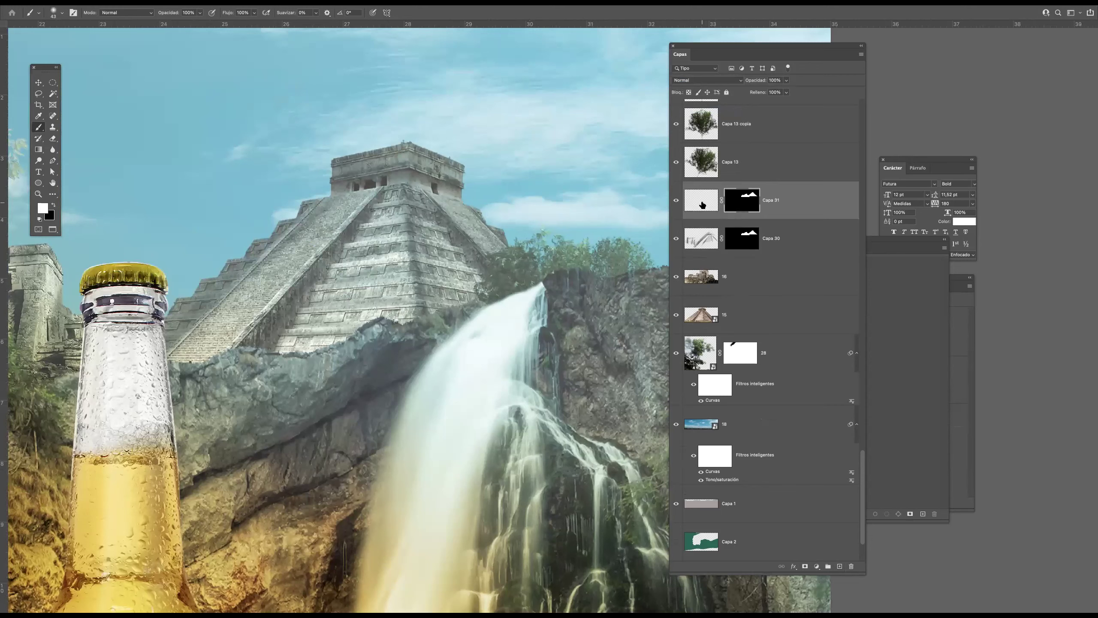
pyautogui.press('super+z')
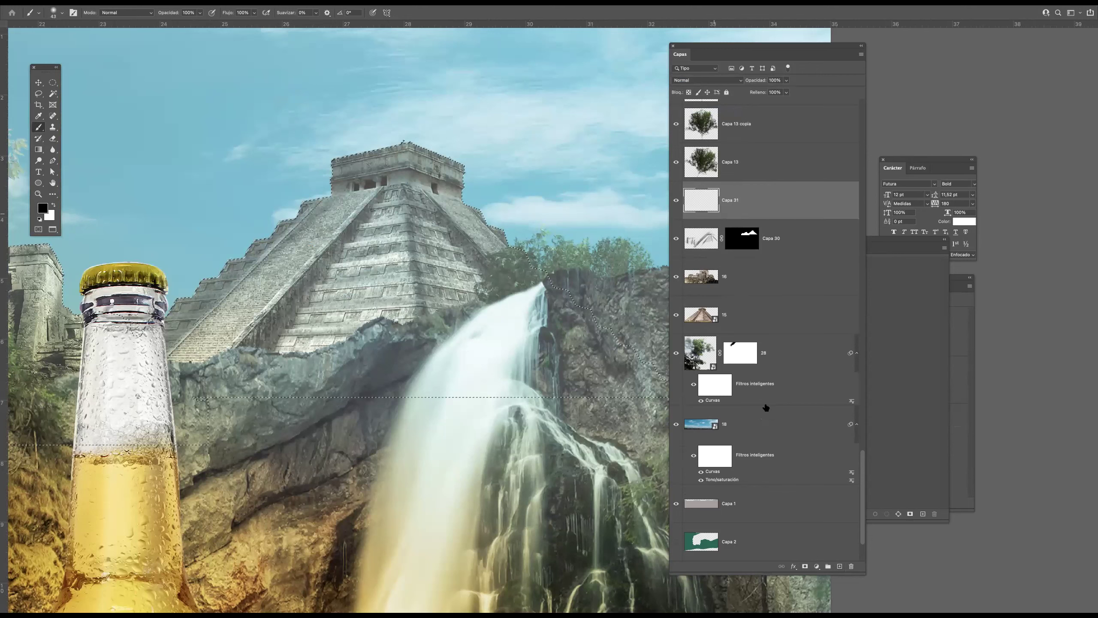
pyautogui.click(805, 565)
pyautogui.click(806, 565)
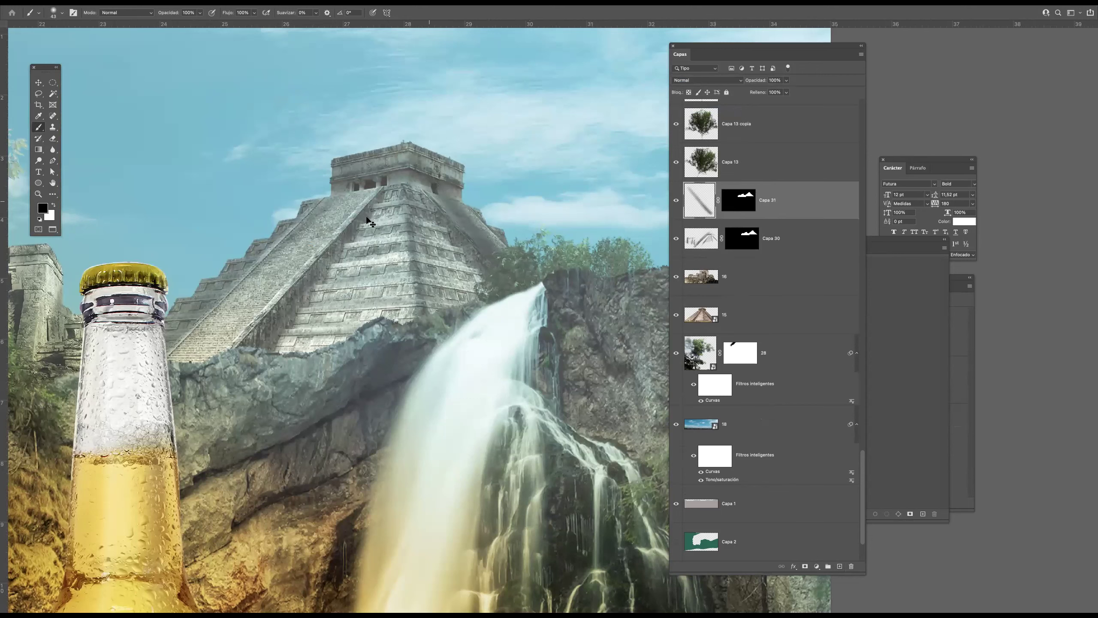
# Paint thin white highlights on the pyramid's top temple, staircase, right edge and stepped faces
pyautogui.press('d')
pyautogui.press('x')
pyautogui.moveTo(422, 155)
pyautogui.mouseDown()
pyautogui.moveTo(410, 155)
pyautogui.moveTo(493, 174)
pyautogui.mouseUp()
pyautogui.moveTo(462, 167)
pyautogui.mouseDown()
pyautogui.moveTo(493, 174)
pyautogui.moveTo(420, 149)
pyautogui.moveTo(503, 251)
pyautogui.mouseUp()
pyautogui.moveTo(414, 231)
pyautogui.mouseDown()
pyautogui.moveTo(452, 240)
pyautogui.moveTo(341, 240)
pyautogui.mouseUp()
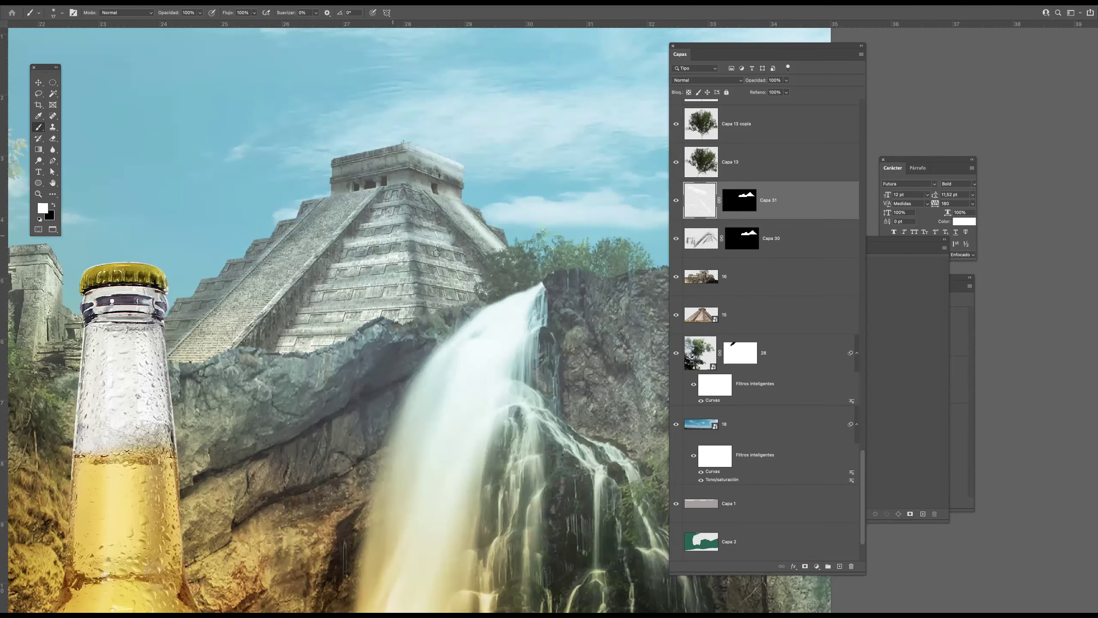
pyautogui.moveTo(470, 268); pyautogui.dragTo(416, 256)
pyautogui.moveTo(466, 289); pyautogui.dragTo(430, 296)
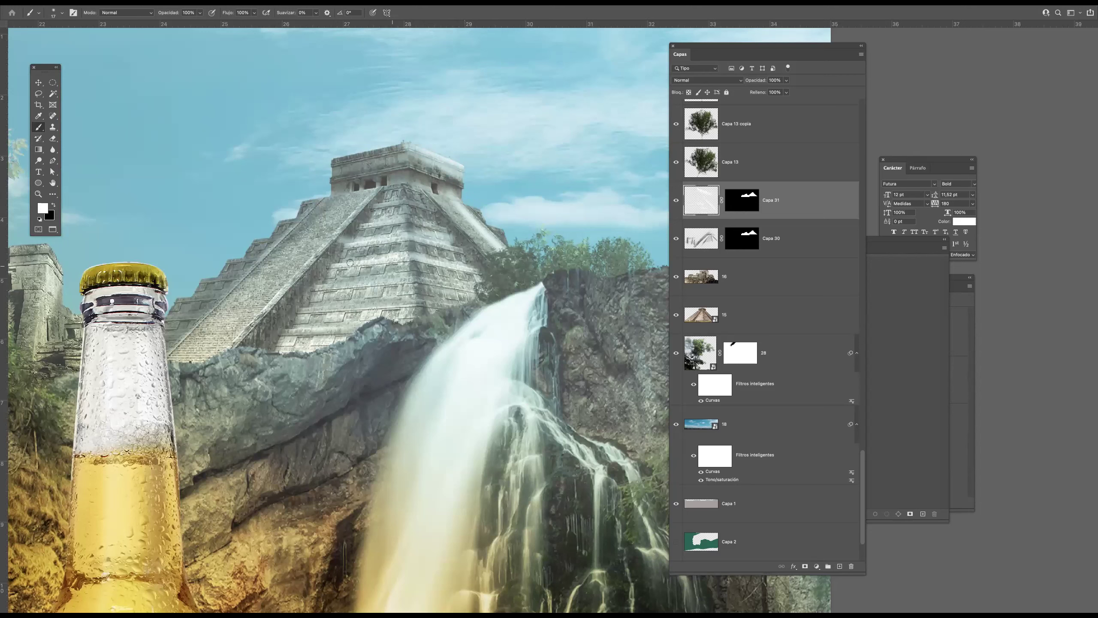
pyautogui.moveTo(342, 216)
pyautogui.mouseDown()
pyautogui.moveTo(196, 380)
pyautogui.moveTo(355, 175)
pyautogui.mouseUp()
pyautogui.moveTo(411, 148); pyautogui.dragTo(340, 166)
# Paint white highlights along the top and right-hand edges of the small temple ruin
pyautogui.moveTo(233, 294); pyautogui.dragTo(402, 258)
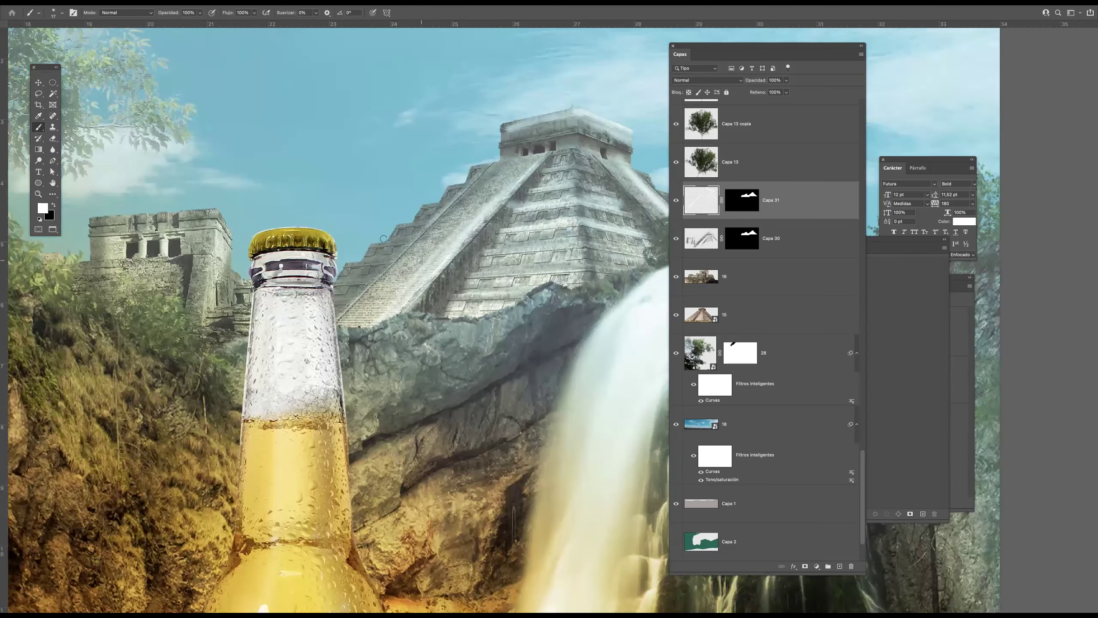
pyautogui.moveTo(233, 216); pyautogui.dragTo(332, 213)
pyautogui.moveTo(325, 257)
pyautogui.mouseDown()
pyautogui.moveTo(317, 218)
pyautogui.moveTo(312, 302)
pyautogui.mouseUp()
pyautogui.moveTo(315, 224); pyautogui.dragTo(305, 349)
pyautogui.moveTo(195, 219); pyautogui.dragTo(313, 209)
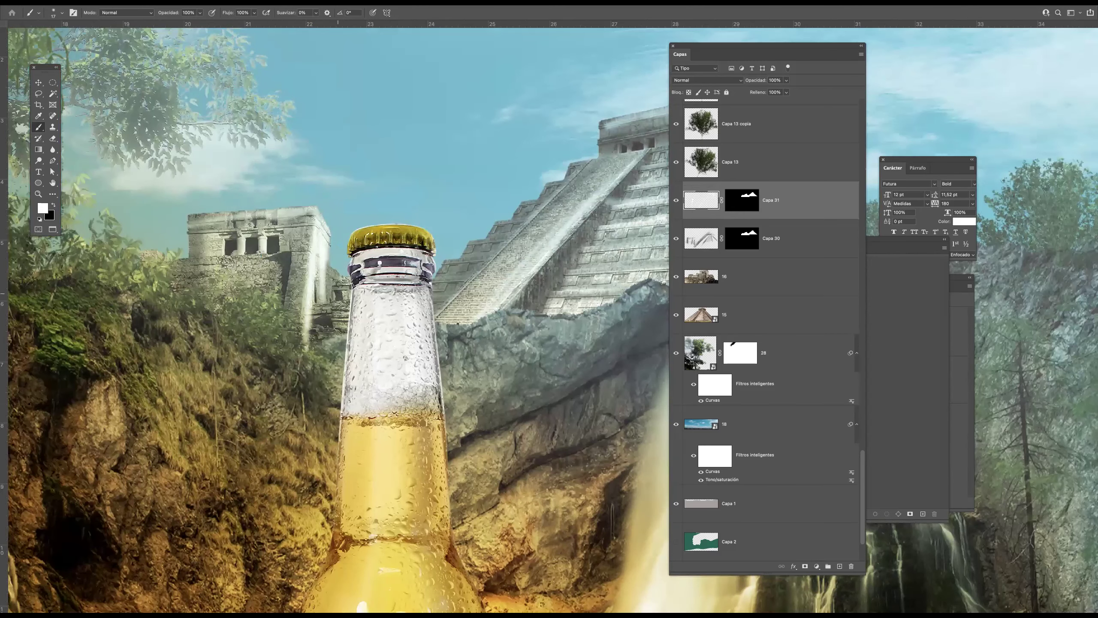
# Set the highlight layer to Overlay at 78% opacity
pyautogui.click(718, 80)
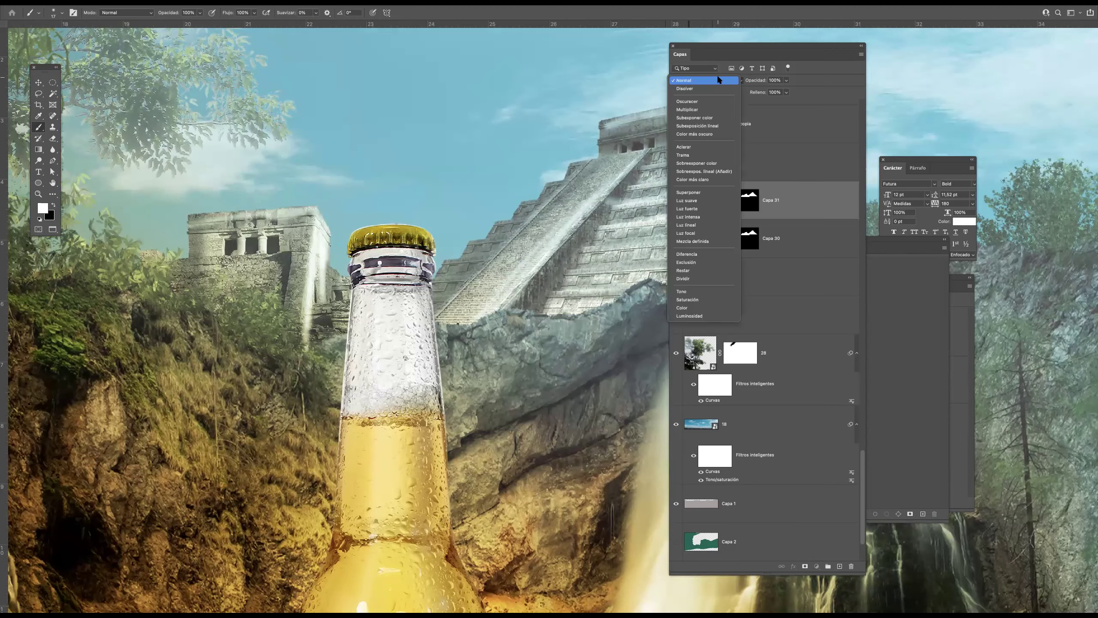
pyautogui.click(697, 192)
pyautogui.press('super+minus')
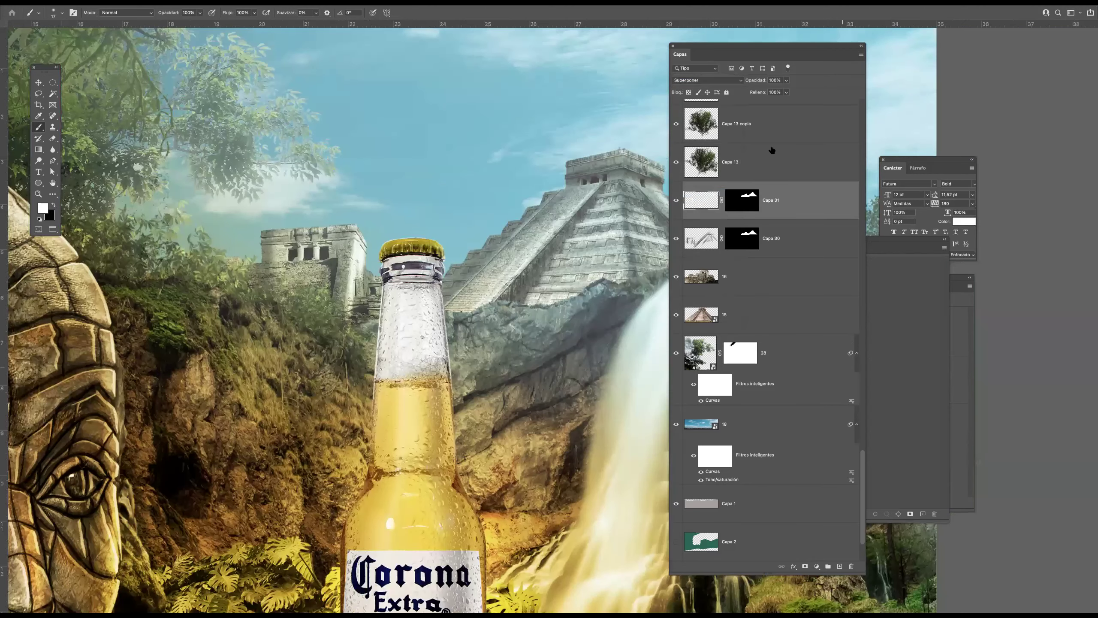
pyautogui.press('super+minus')
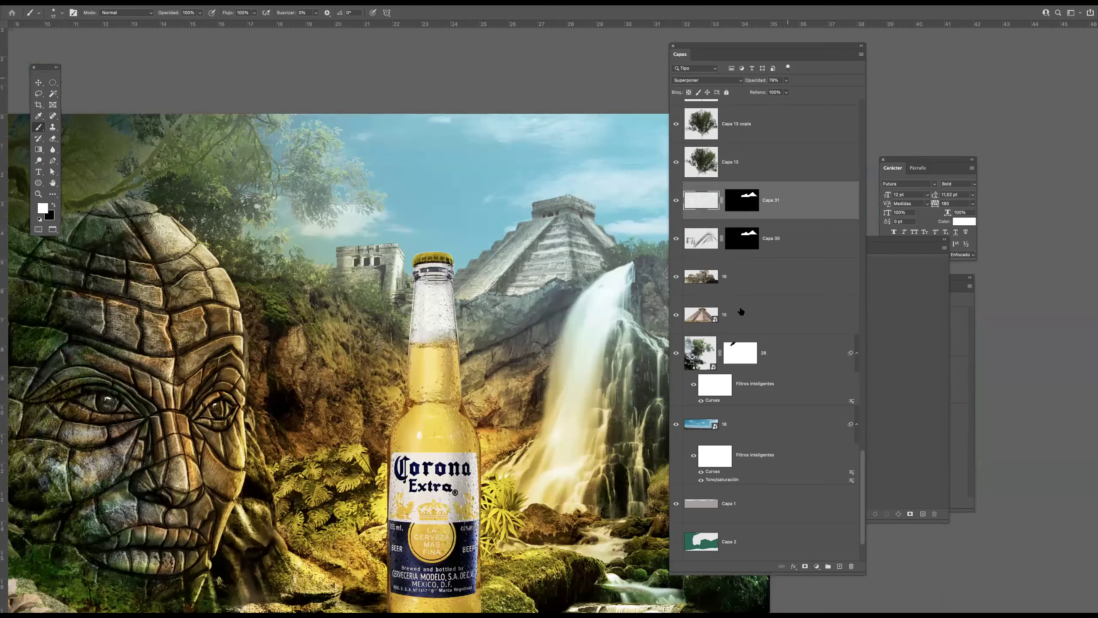
# Merge the pyramid layer and the small temple layer into one layer
pyautogui.click(739, 315)
pyautogui.keyDown('shift'); pyautogui.click(746, 279); pyautogui.keyUp('shift')
pyautogui.hscroll(5, 501, 344)
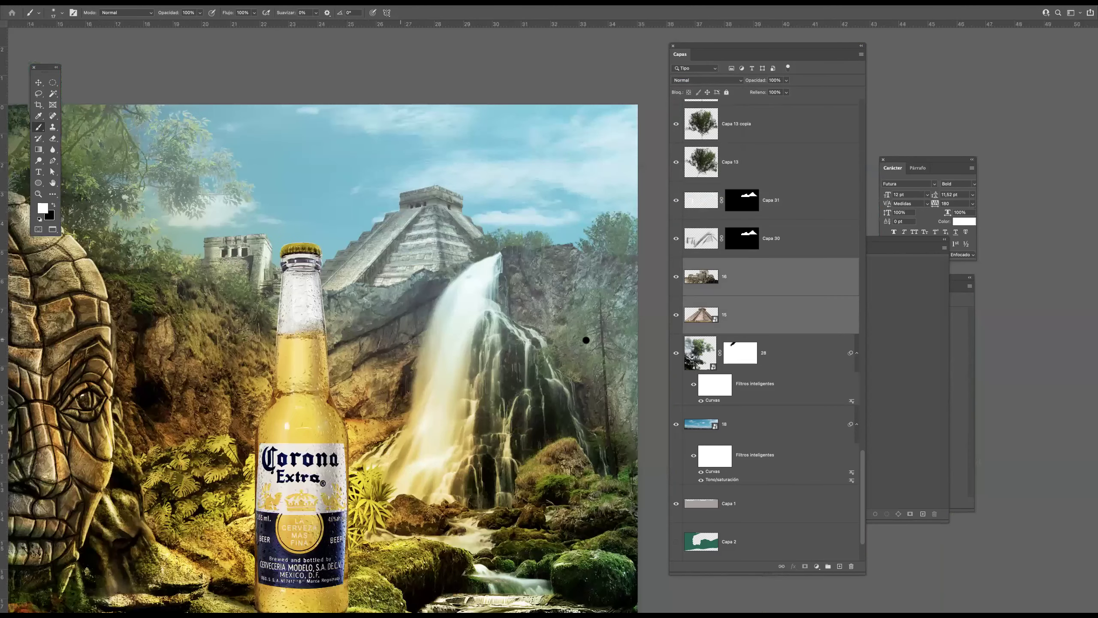
pyautogui.press('super+e')
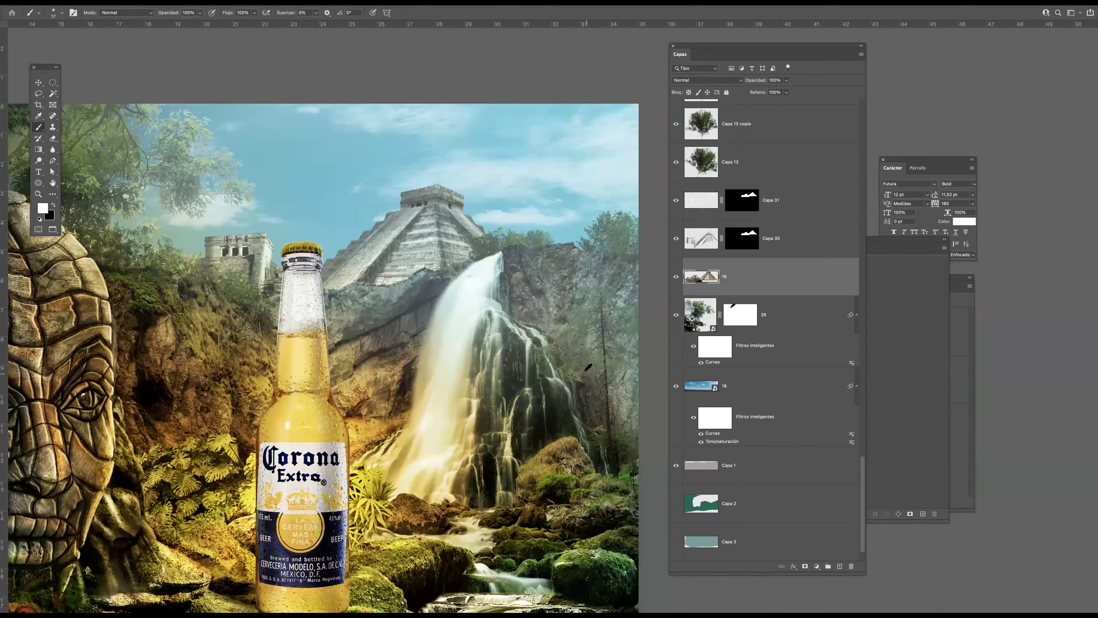
# Increase the merged ruins layer's contrast with Curves, mapping shadow input 64 to output 30 and highlight input 213 to about 217
pyautogui.press('super+m')
pyautogui.moveTo(523, 191); pyautogui.dragTo(802, 169)
pyautogui.moveTo(714, 297); pyautogui.dragTo(716, 306)
pyautogui.moveTo(779, 233); pyautogui.dragTo(774, 231)
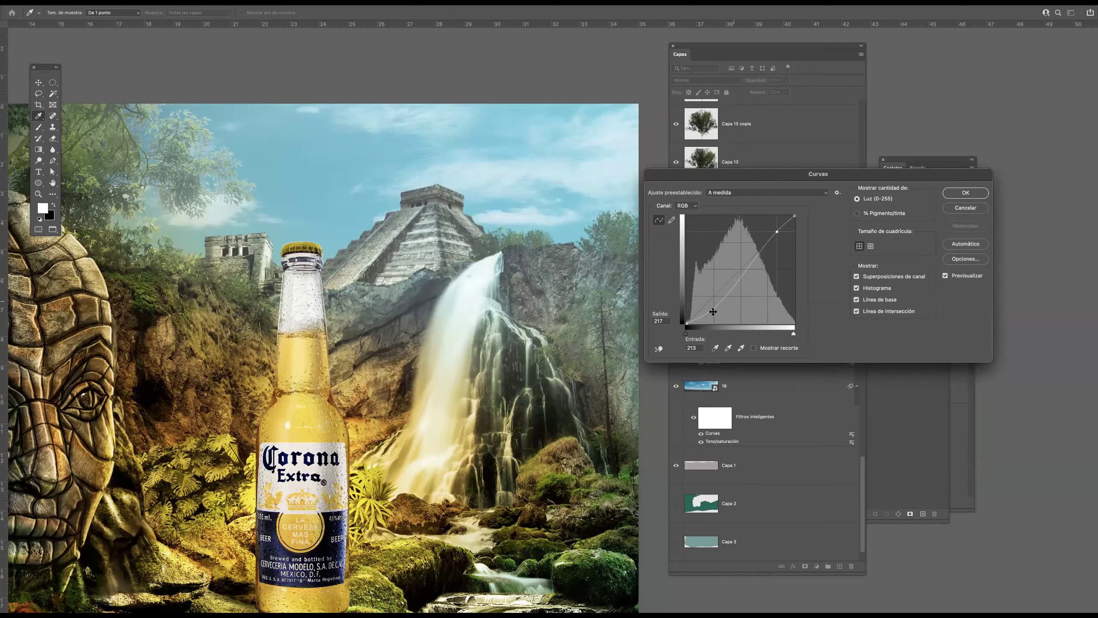
pyautogui.moveTo(715, 311); pyautogui.dragTo(716, 311)
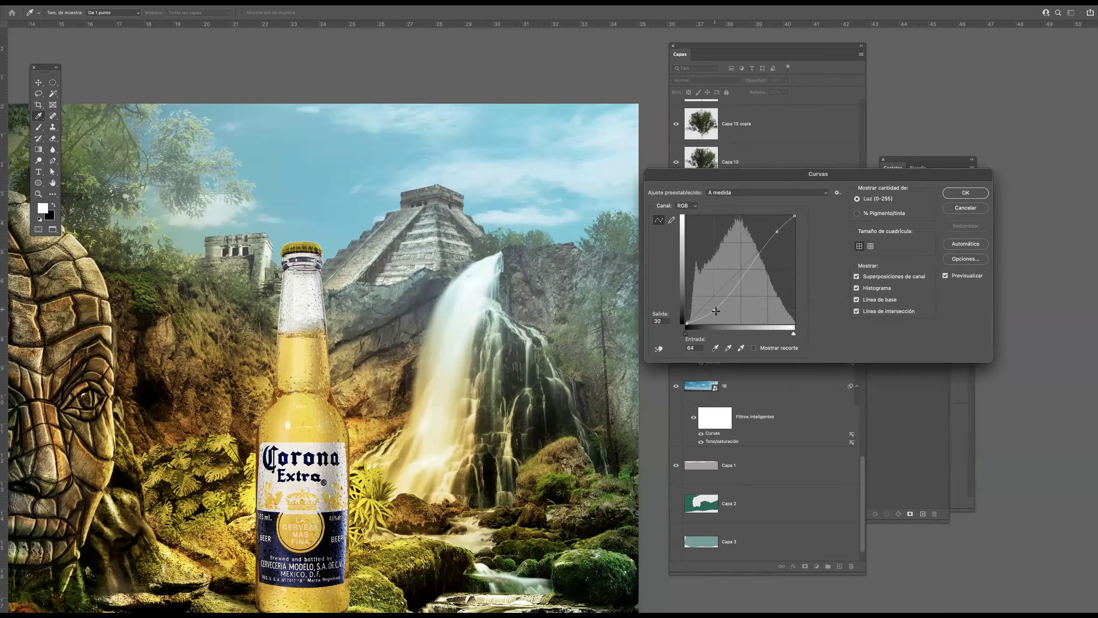
pyautogui.click(965, 193)
# Examine the whole photomontage in full view, checking how the background ruins blend with the scene
pyautogui.moveTo(469, 338); pyautogui.dragTo(389, 337)
pyautogui.press('v')
pyautogui.press('f')
pyautogui.hscroll(5, 535, 356)
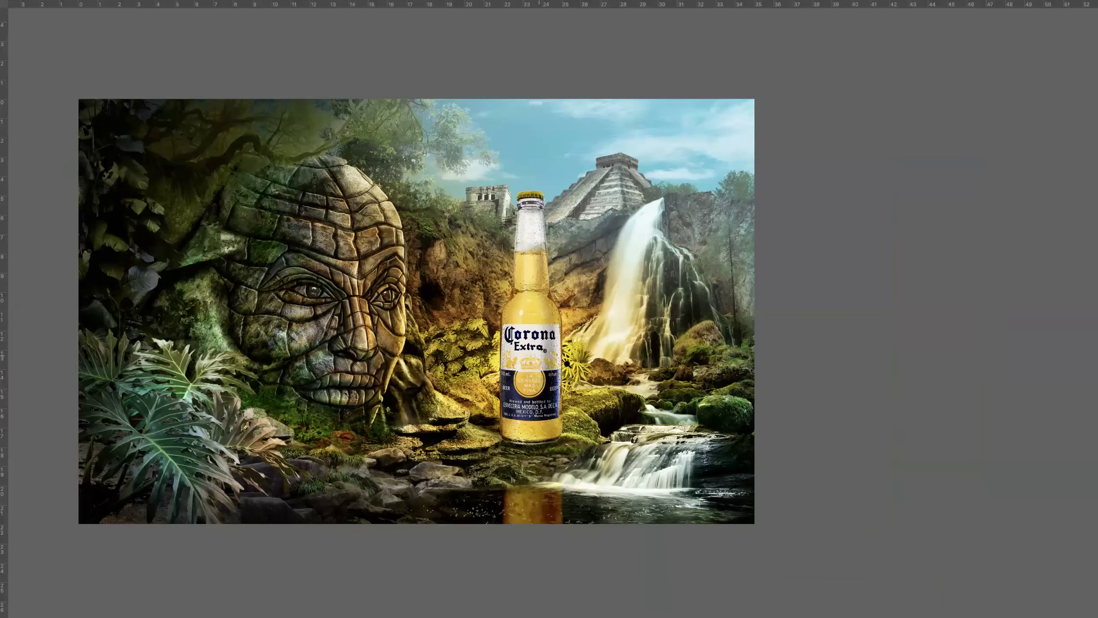
pyautogui.scroll(2, 557, 367)
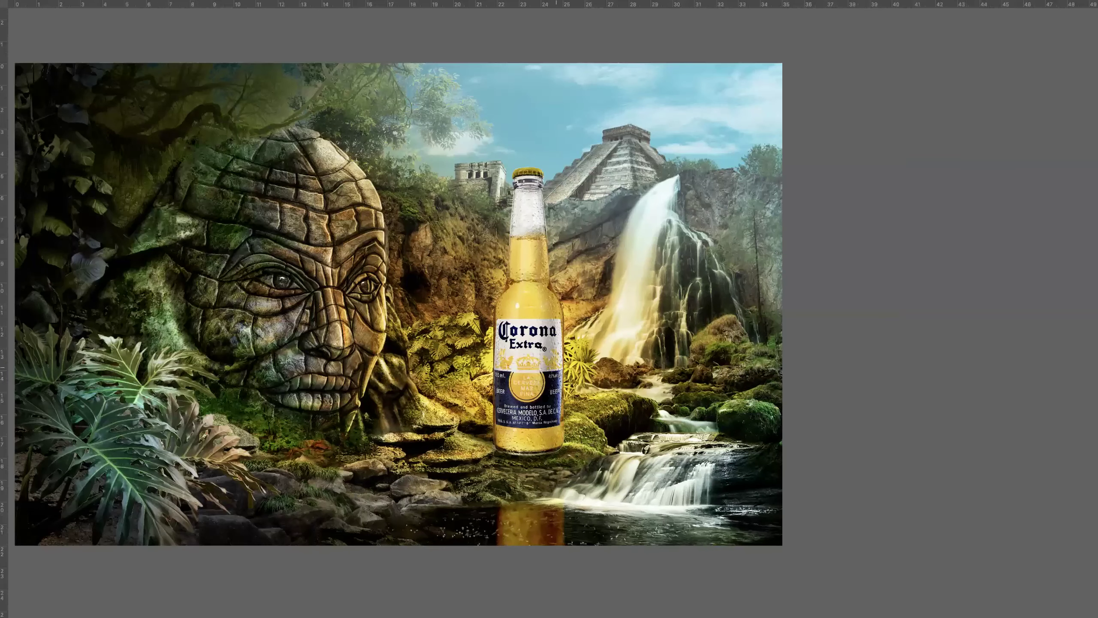
pyautogui.hscroll(-1, 555, 396)
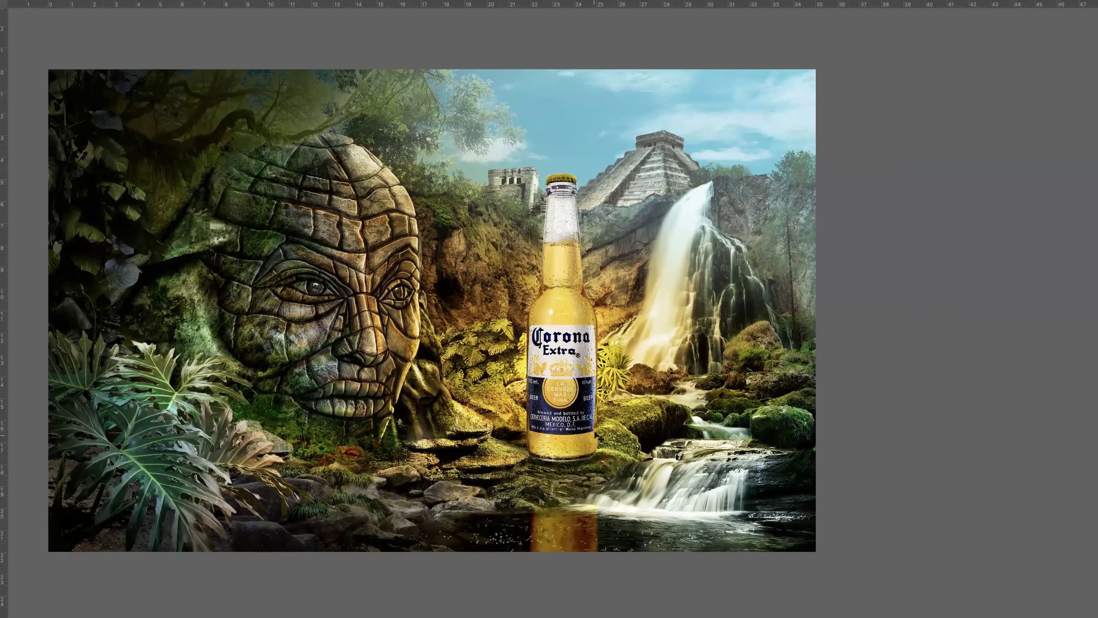
pyautogui.press('Tab')
pyautogui.moveTo(562, 345); pyautogui.dragTo(465, 368)
pyautogui.moveTo(622, 347); pyautogui.dragTo(523, 359)
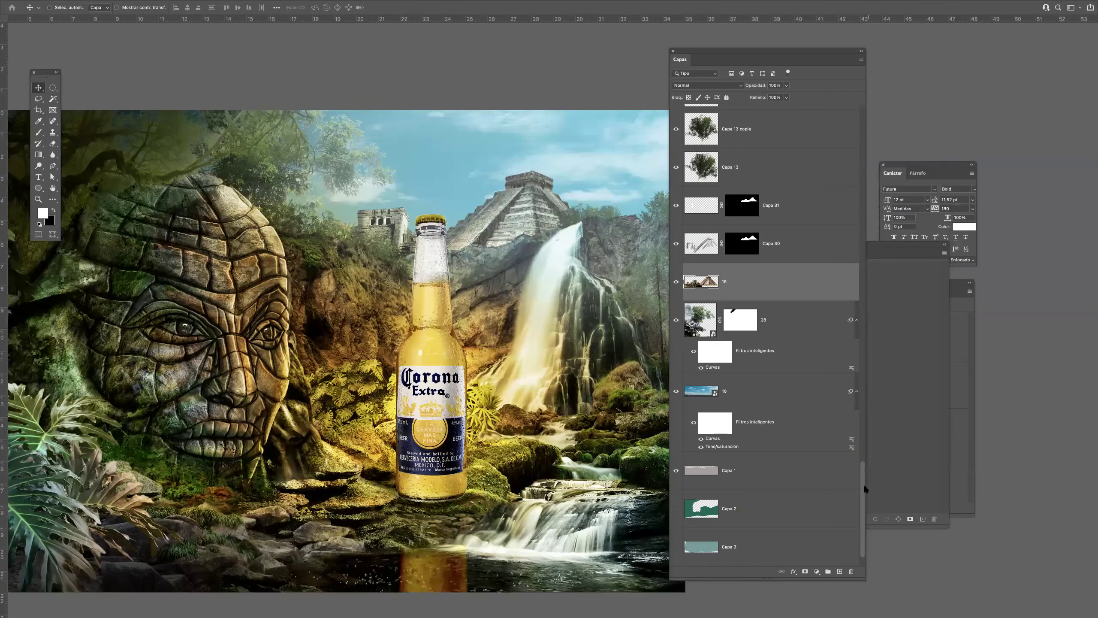
# Create a new empty layer at the very top of the layer stack
pyautogui.scroll(20, 853, 340)
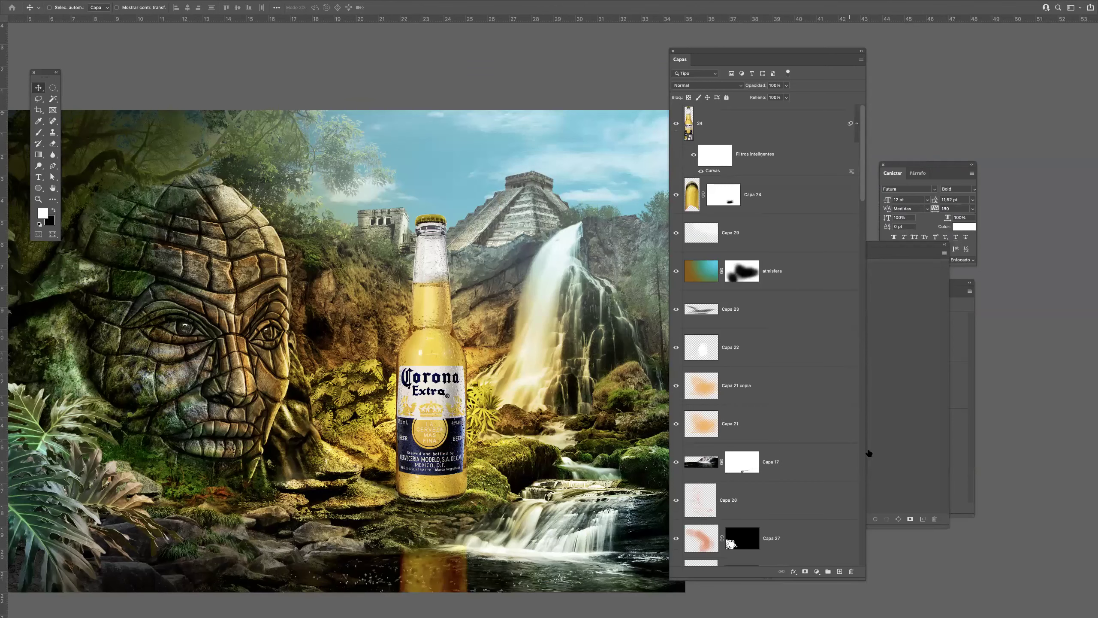
pyautogui.hotkey('alt', '.')
pyautogui.click(839, 571)
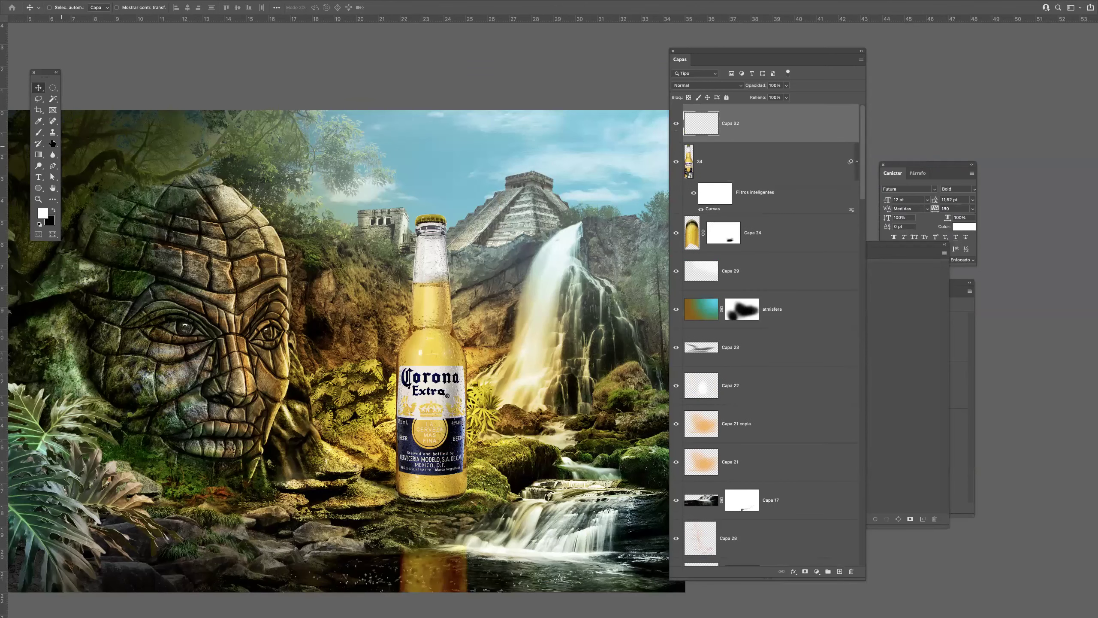
# Draw a freehand Lasso selection of a many-pointed starburst with thin rays of varied length radiating from the bottle's label
pyautogui.click(39, 99)
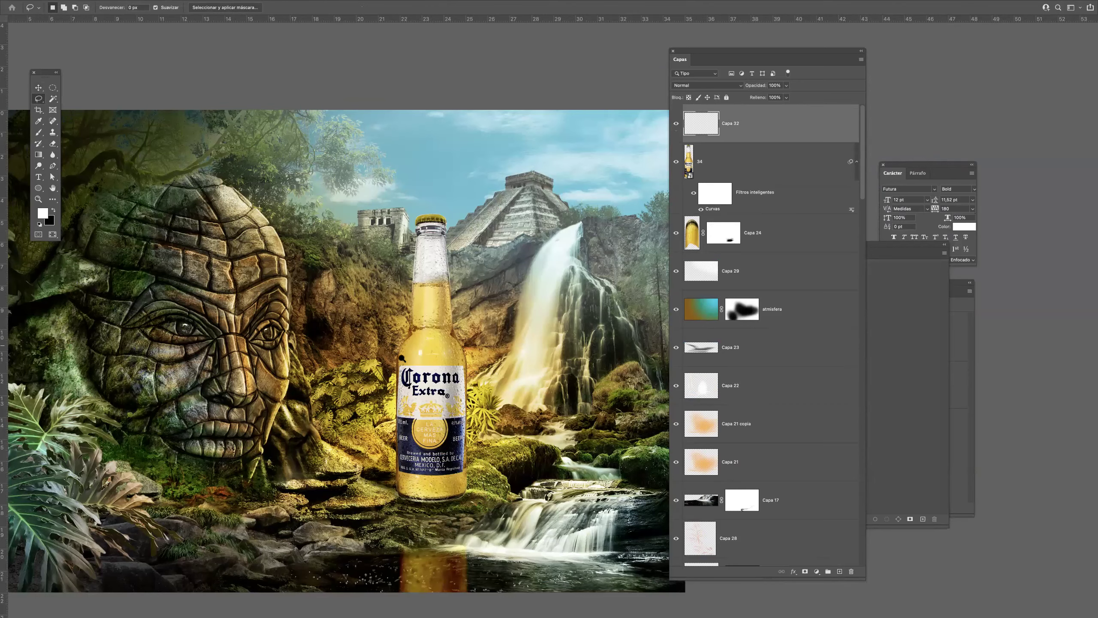
pyautogui.scroll(-2, 422, 365)
pyautogui.scroll(3, 422, 390)
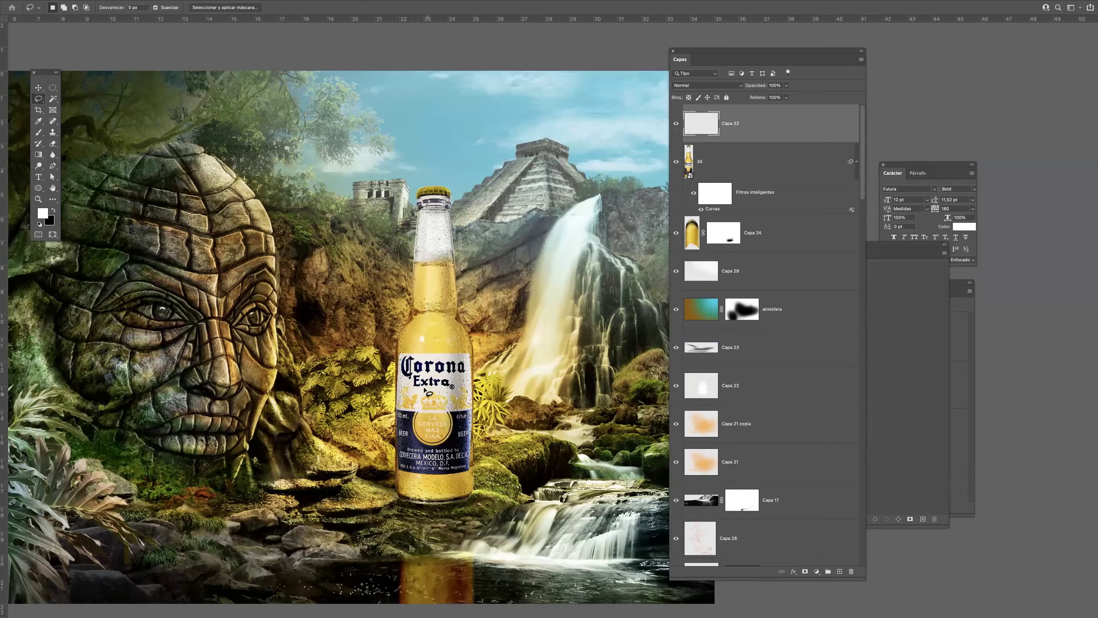
pyautogui.moveTo(321, 290)
pyautogui.mouseDown()
pyautogui.moveTo(418, 399)
pyautogui.moveTo(333, 365)
pyautogui.moveTo(420, 405)
pyautogui.moveTo(241, 448)
pyautogui.moveTo(428, 417)
pyautogui.moveTo(335, 497)
pyautogui.moveTo(438, 415)
pyautogui.moveTo(421, 462)
pyautogui.moveTo(436, 414)
pyautogui.moveTo(494, 494)
pyautogui.moveTo(437, 418)
pyautogui.moveTo(523, 453)
pyautogui.mouseUp()
pyautogui.moveTo(465, 416)
pyautogui.mouseDown()
pyautogui.moveTo(556, 369)
pyautogui.moveTo(455, 404)
pyautogui.moveTo(499, 359)
pyautogui.moveTo(461, 370)
pyautogui.moveTo(531, 262)
pyautogui.moveTo(446, 331)
pyautogui.moveTo(437, 376)
pyautogui.moveTo(372, 248)
pyautogui.moveTo(404, 362)
pyautogui.moveTo(372, 399)
pyautogui.mouseUp()
pyautogui.moveTo(372, 440)
pyautogui.mouseDown()
pyautogui.moveTo(429, 423)
pyautogui.moveTo(434, 494)
pyautogui.moveTo(441, 433)
pyautogui.moveTo(500, 459)
pyautogui.moveTo(512, 402)
pyautogui.moveTo(452, 407)
pyautogui.mouseUp()
pyautogui.moveTo(489, 369)
pyautogui.mouseDown()
pyautogui.moveTo(477, 349)
pyautogui.moveTo(460, 331)
pyautogui.moveTo(436, 401)
pyautogui.mouseUp()
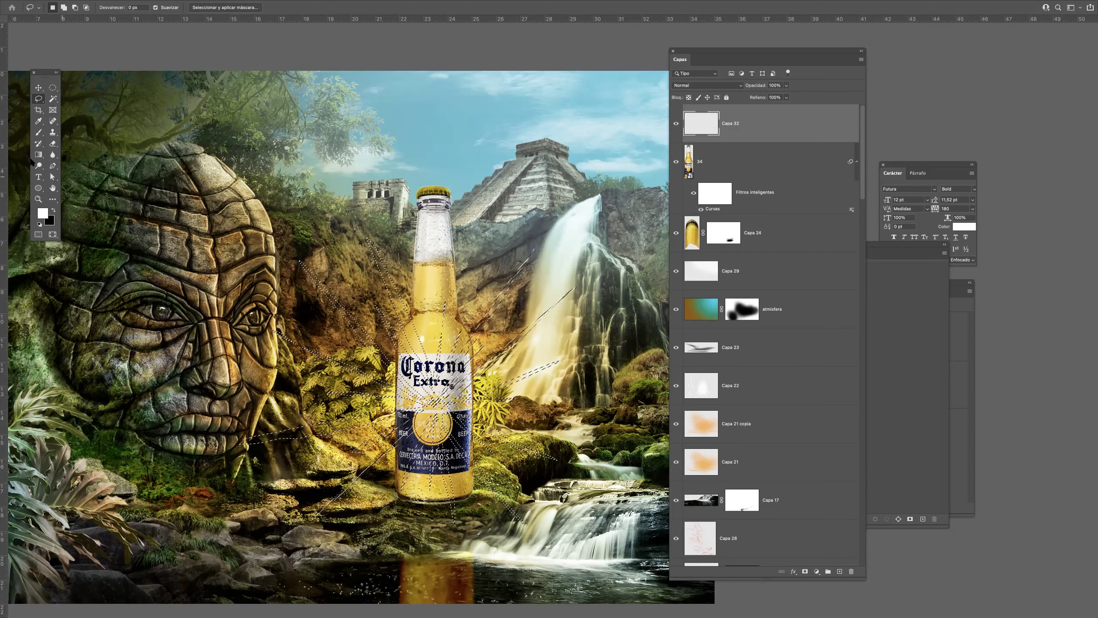
# Fill the starburst selection with white using the Paint Bucket, and deselect it
pyautogui.moveTo(39, 156); pyautogui.dragTo(65, 165)
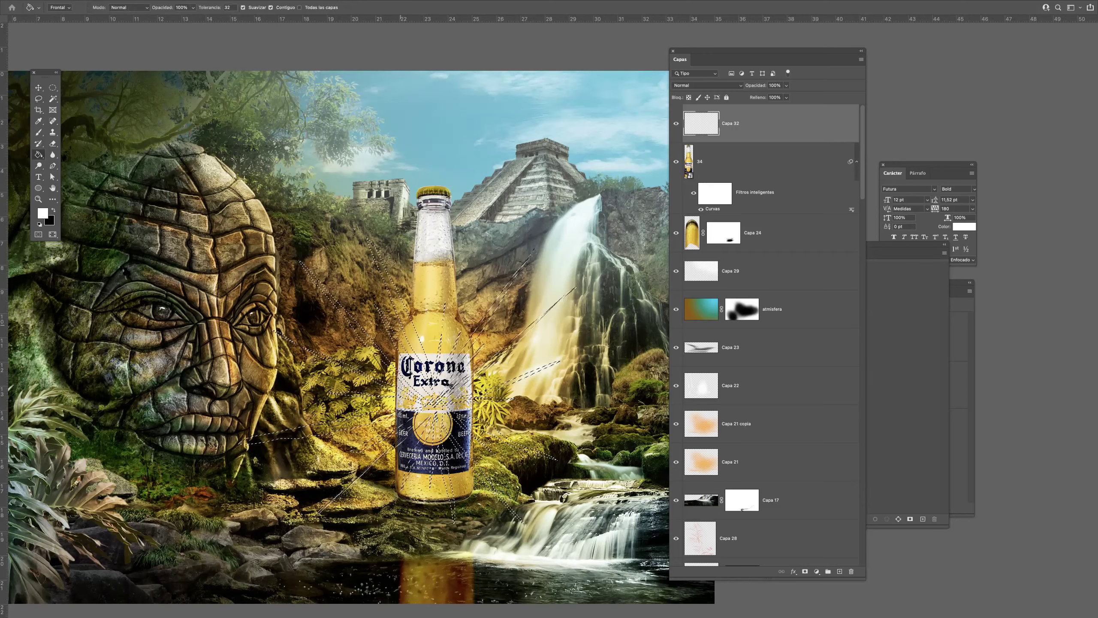
pyautogui.click(439, 398)
pyautogui.press('super+d')
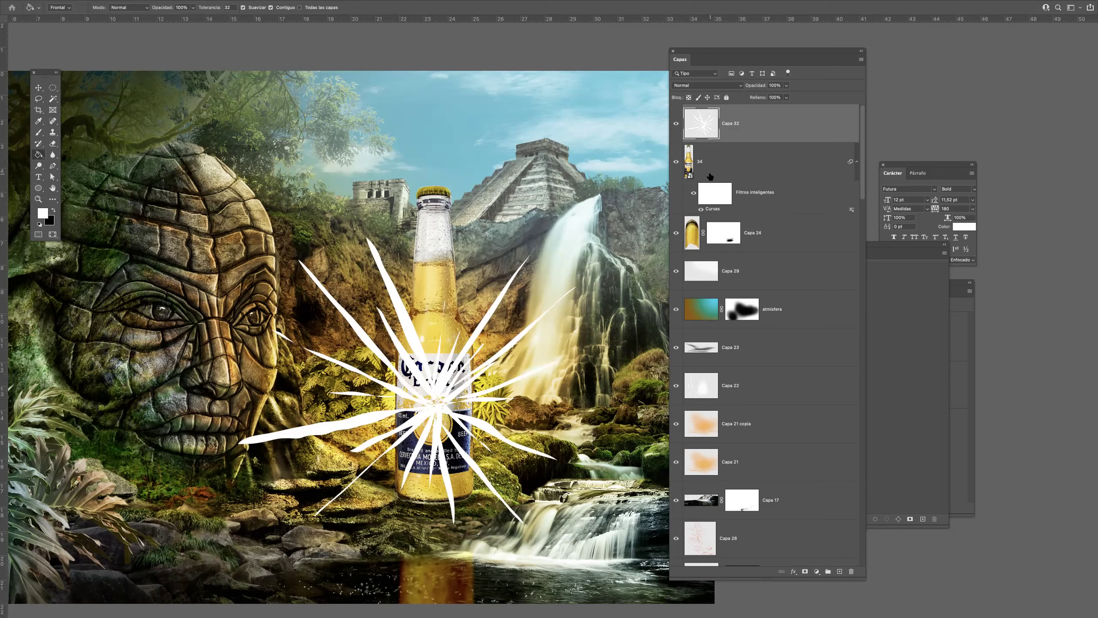
# Move the white starburst off the bottle to the centre of the canvas
pyautogui.press('v')
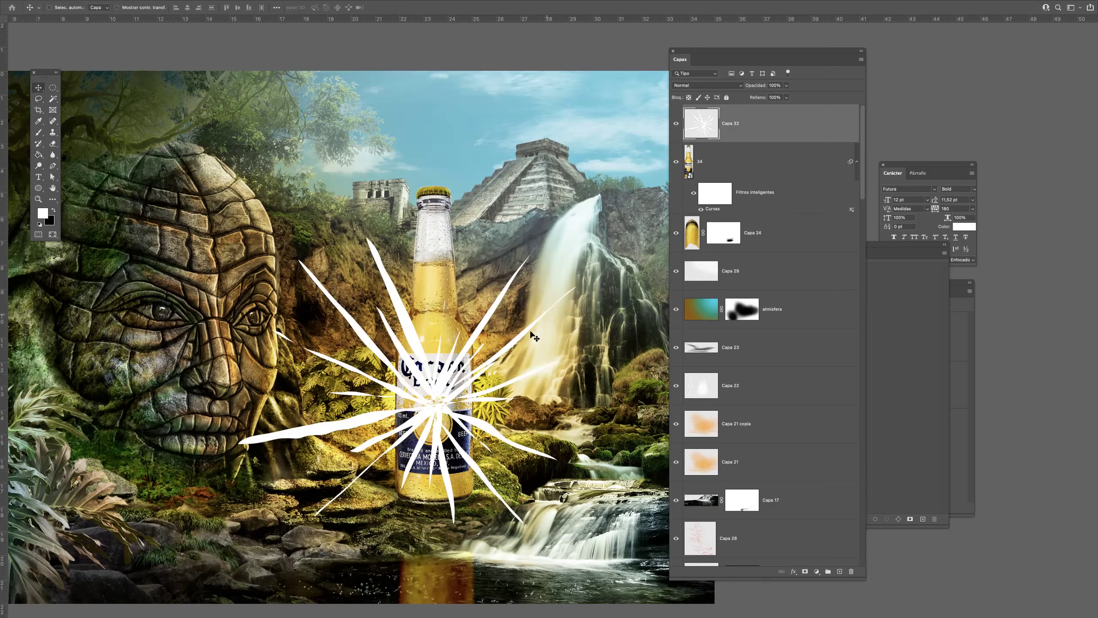
pyautogui.rightClick(481, 325)
pyautogui.click(615, 215)
pyautogui.doubleClick(745, 126)
pyautogui.scroll(-3, 450, 353)
pyautogui.press('Tab')
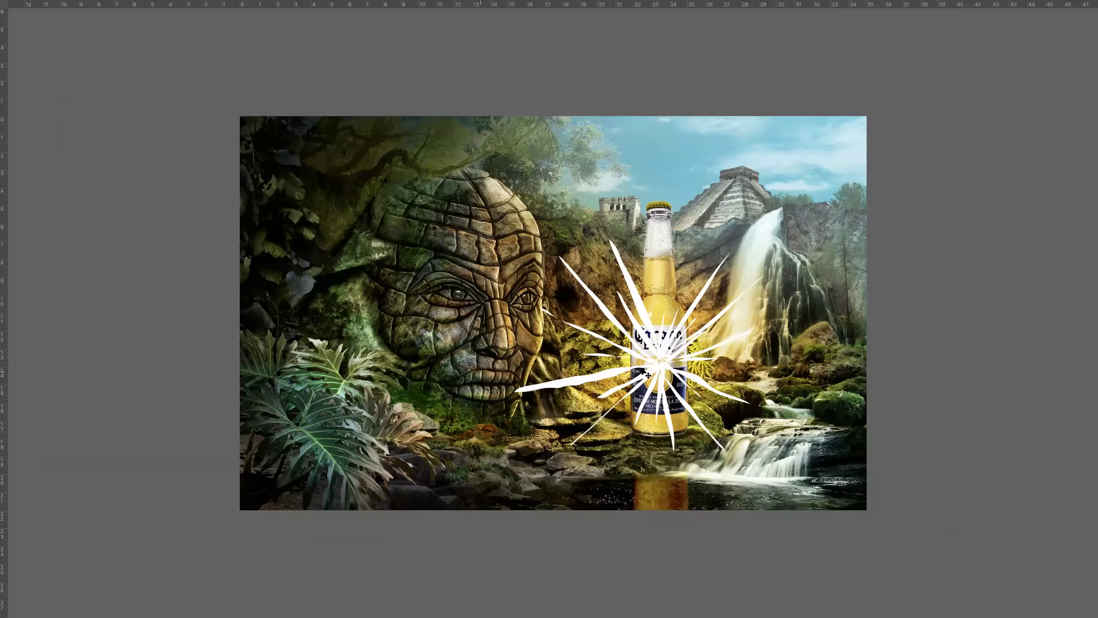
pyautogui.press('Tab')
pyautogui.moveTo(652, 377); pyautogui.dragTo(502, 344)
pyautogui.press('Tab')
pyautogui.moveTo(557, 370); pyautogui.dragTo(514, 360)
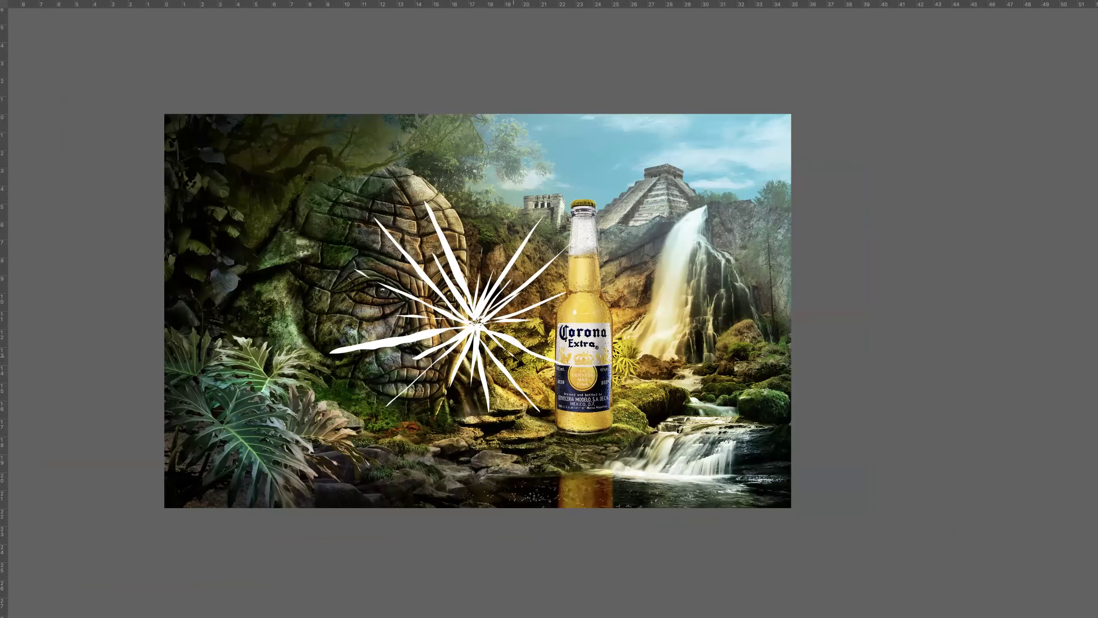
pyautogui.press('Tab')
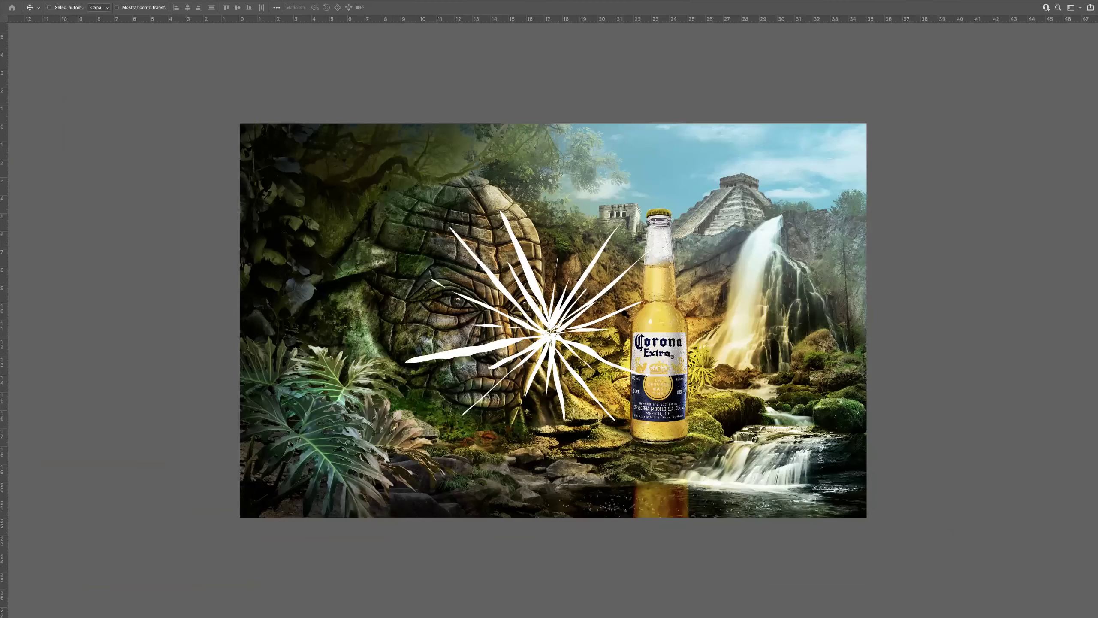
# Apply a Gaussian Blur with a 4.7-pixel radius to the white starburst
pyautogui.keyDown('ctrl'); pyautogui.click(647, 325); pyautogui.keyUp('ctrl')
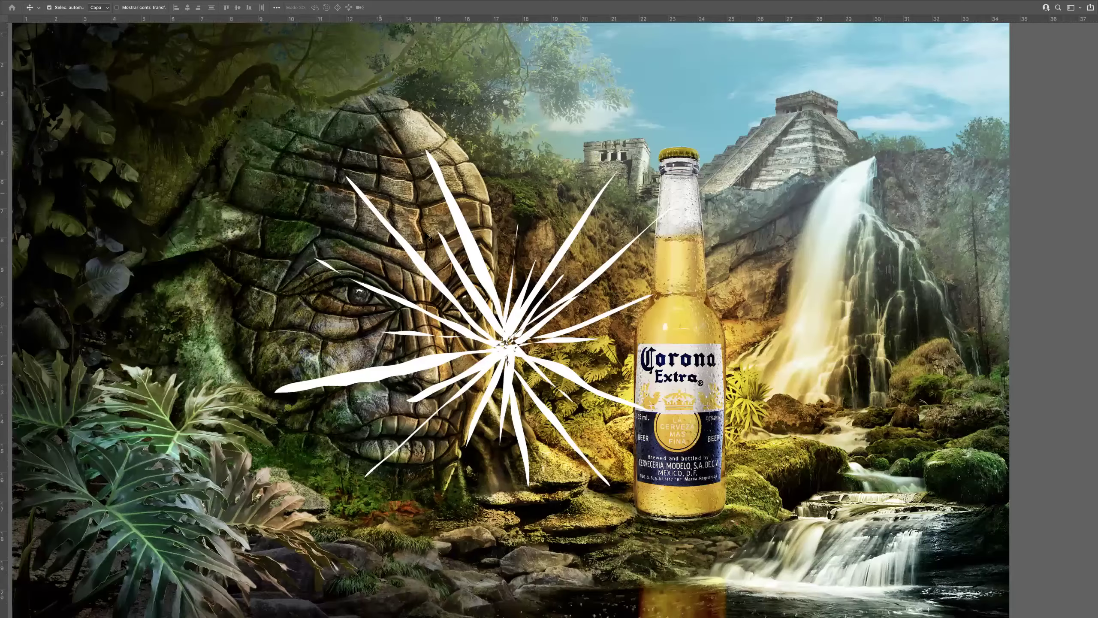
pyautogui.hotkey('ctrl', '+')
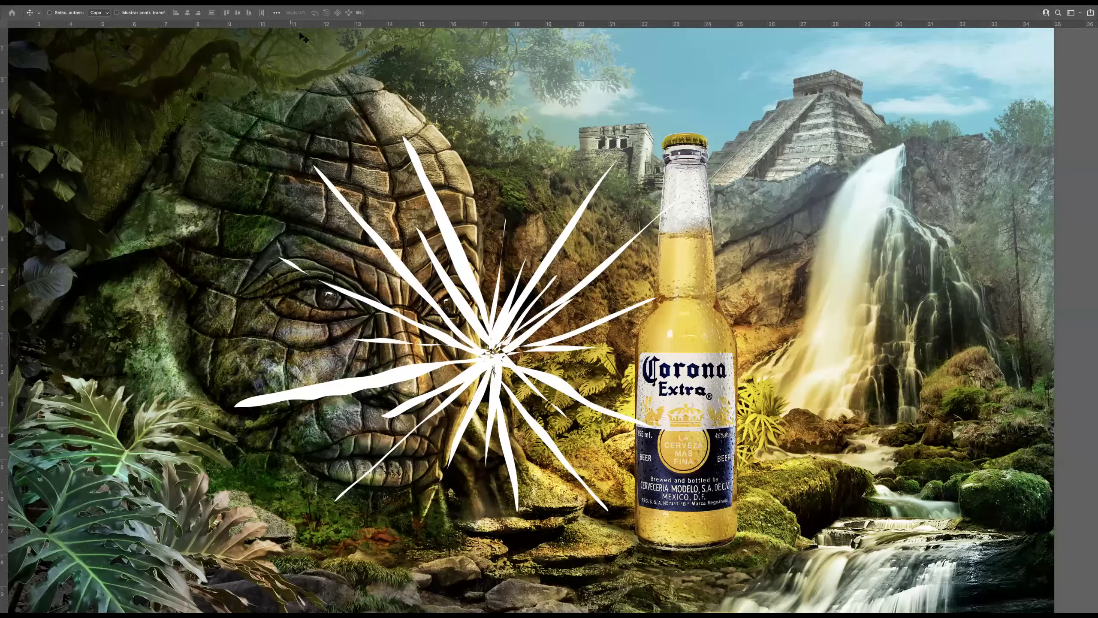
pyautogui.click(233, 3)
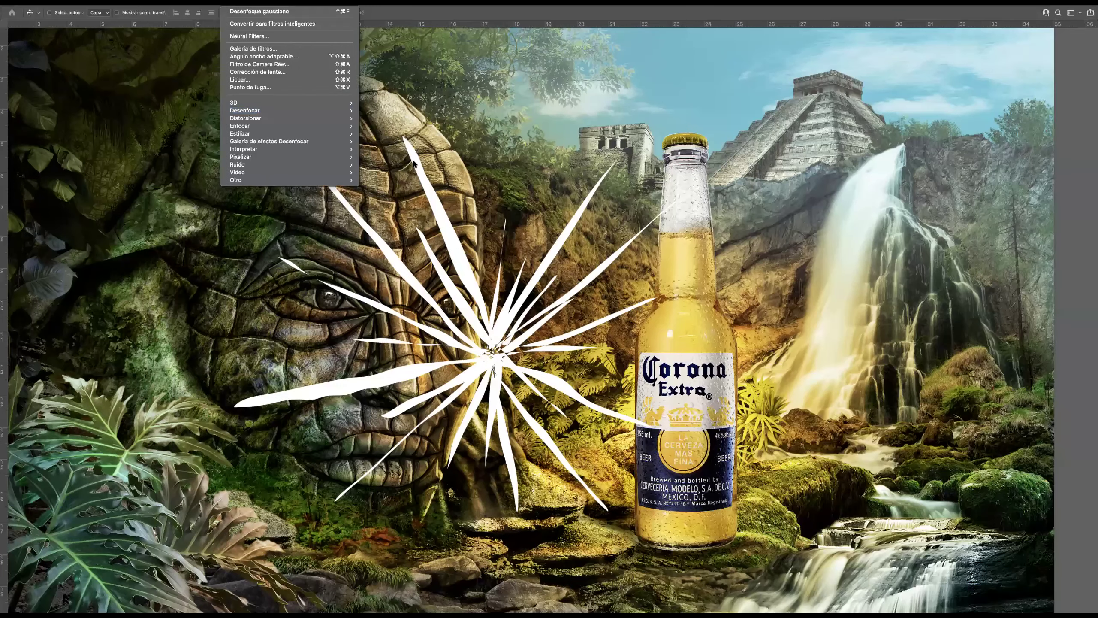
pyautogui.moveTo(345, 111)
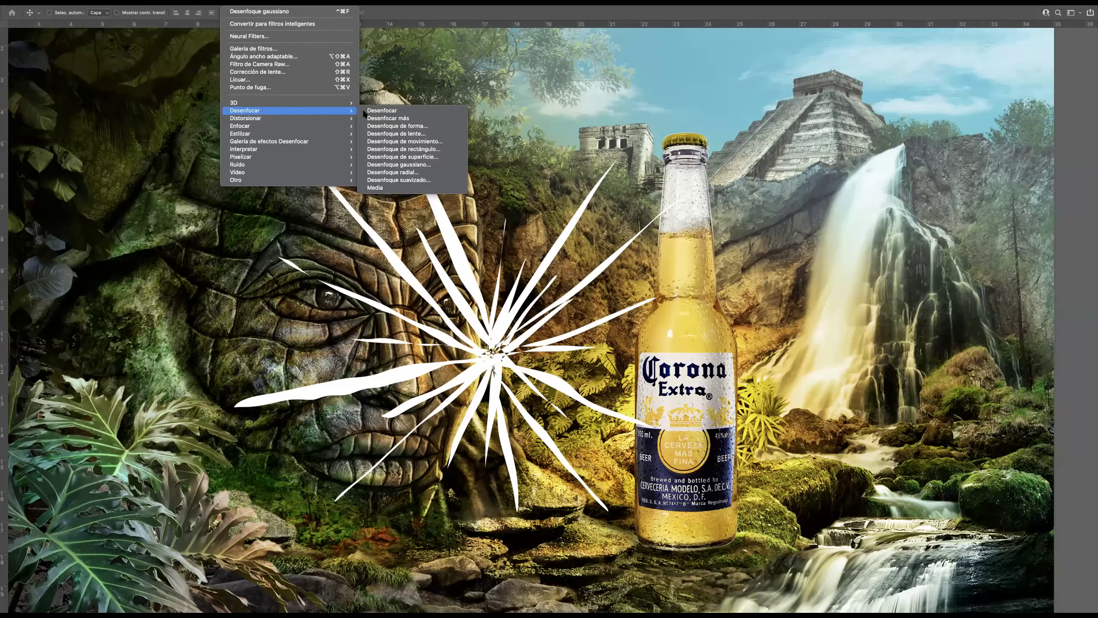
pyautogui.click(399, 164)
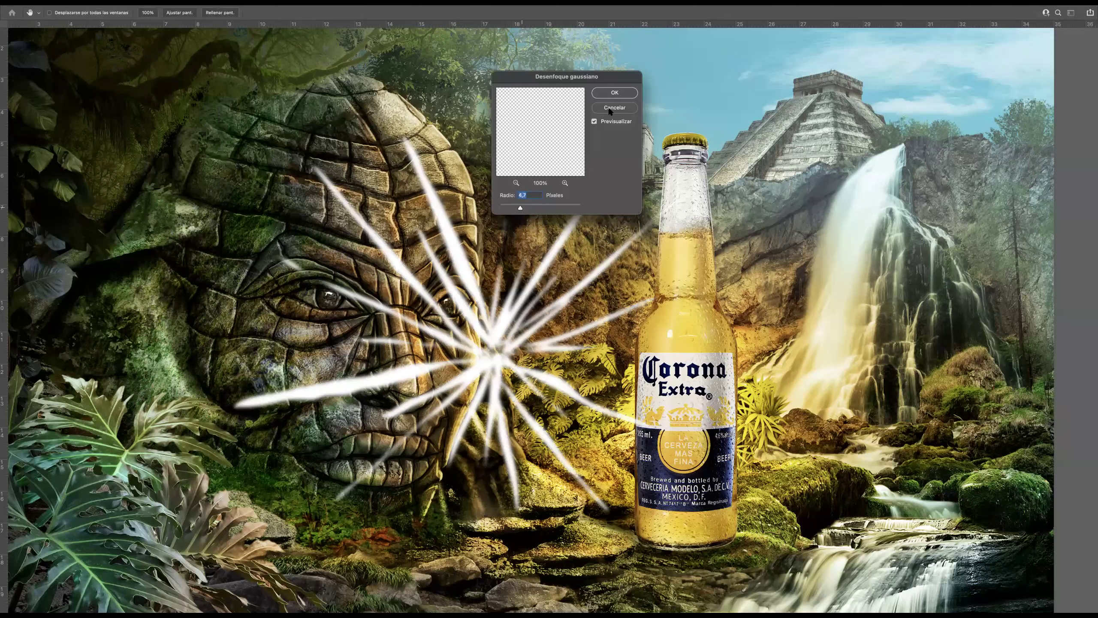
pyautogui.click(610, 92)
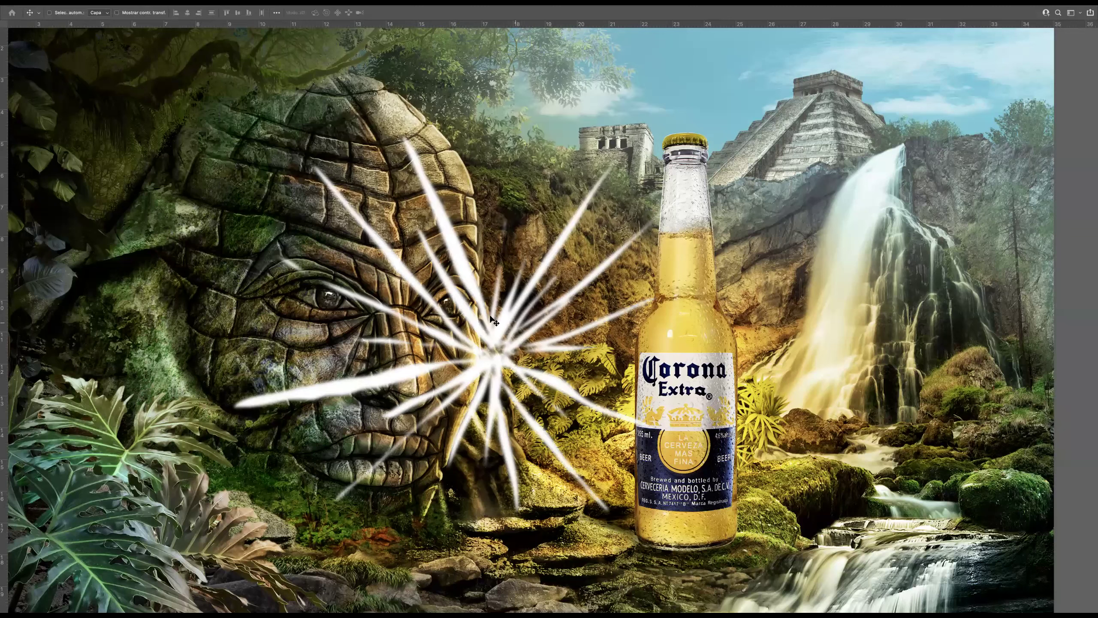
# Apply a strong Radial Blur to the starburst with the Zoom method and Good quality, and move the resulting rays onto the bottle's label
pyautogui.scroll(-2, 454, 351)
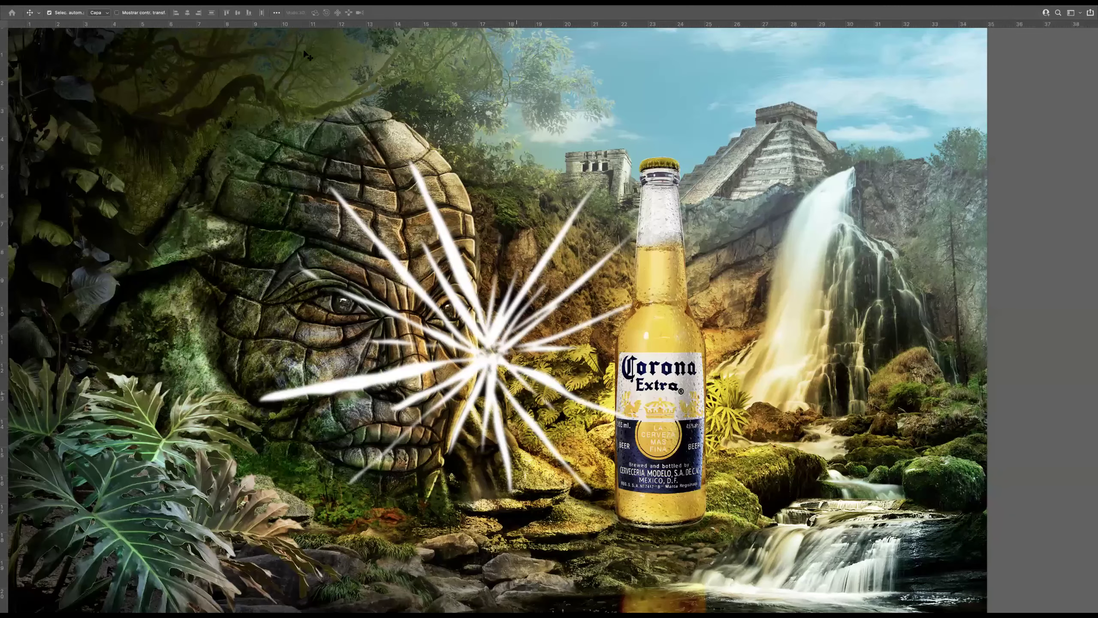
pyautogui.scroll(-3, 459, 342)
pyautogui.click(231, 3)
pyautogui.moveTo(251, 111)
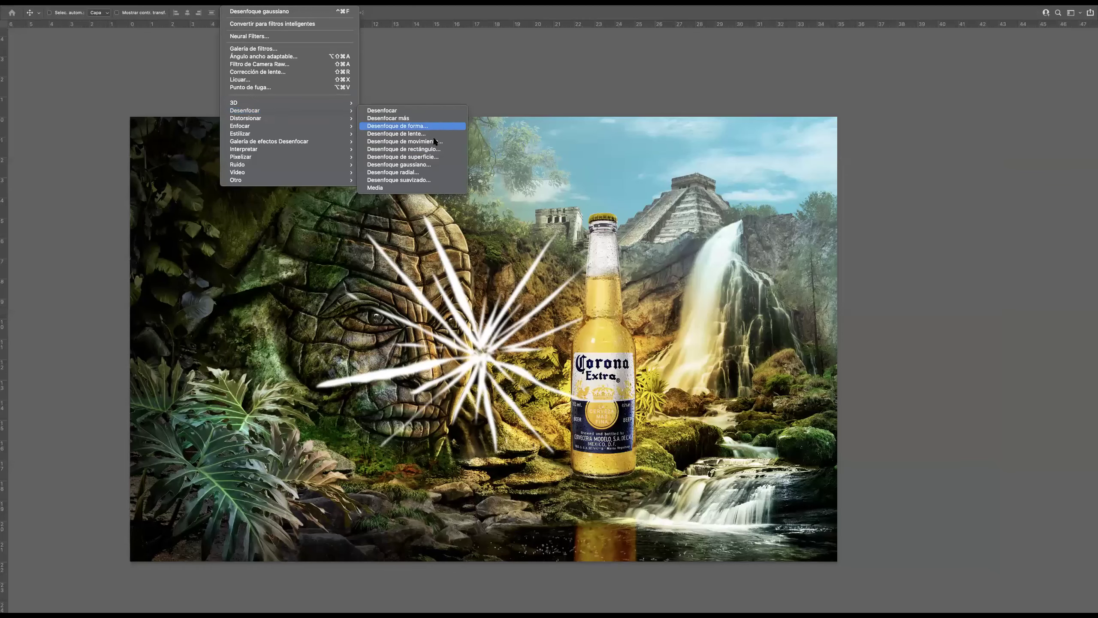
pyautogui.click(411, 174)
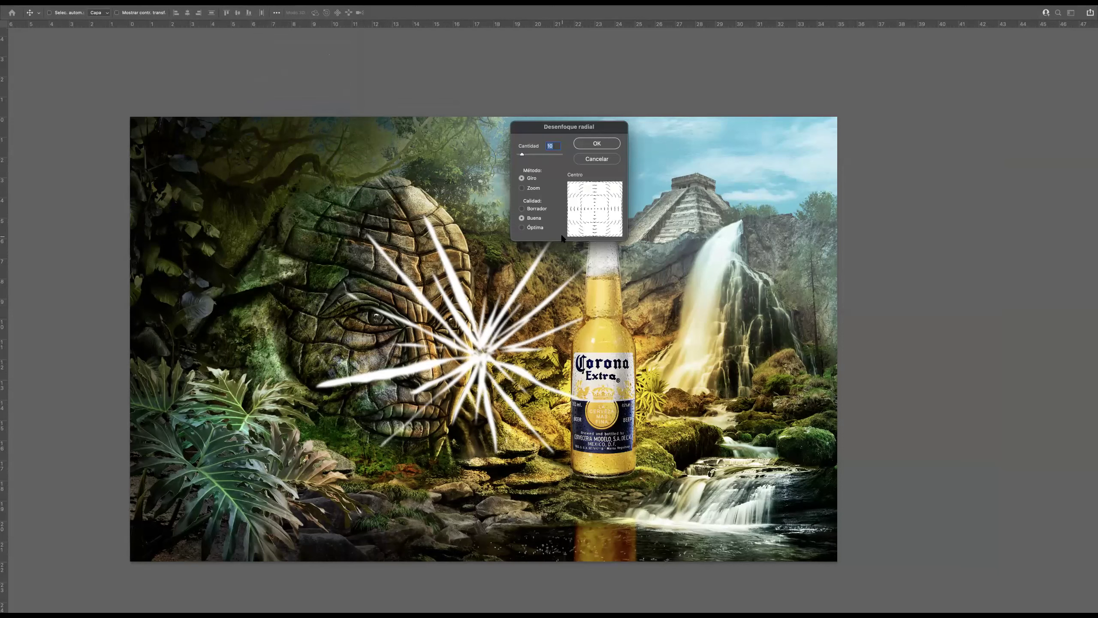
pyautogui.click(522, 188)
pyautogui.moveTo(531, 154); pyautogui.dragTo(561, 155)
pyautogui.click(587, 141)
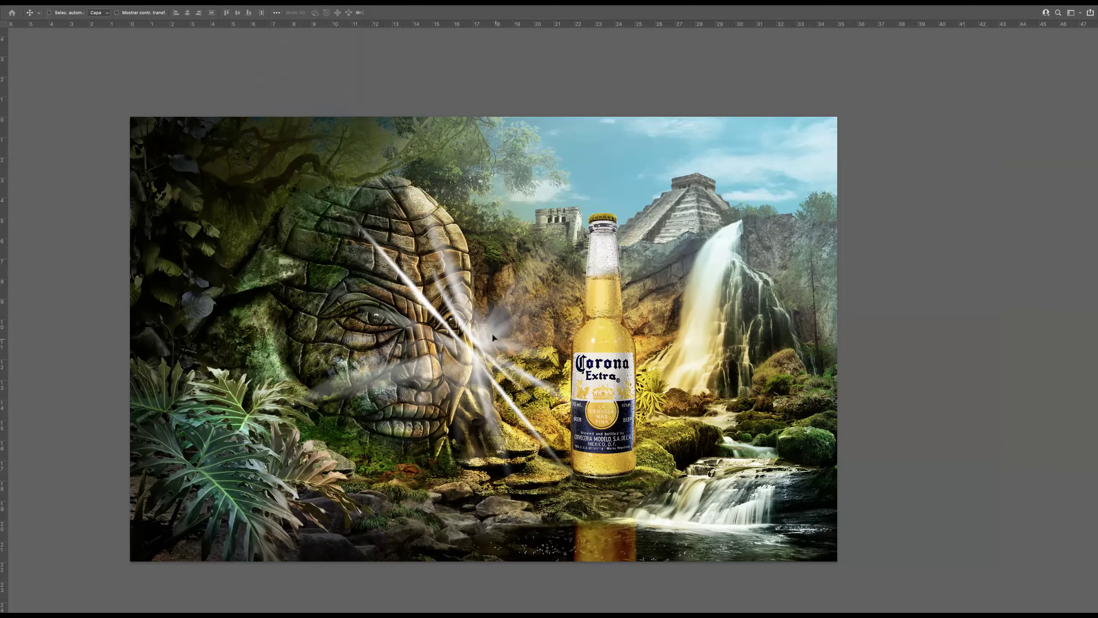
pyautogui.moveTo(502, 345)
pyautogui.mouseDown()
pyautogui.moveTo(561, 329)
pyautogui.moveTo(633, 371)
pyautogui.mouseUp()
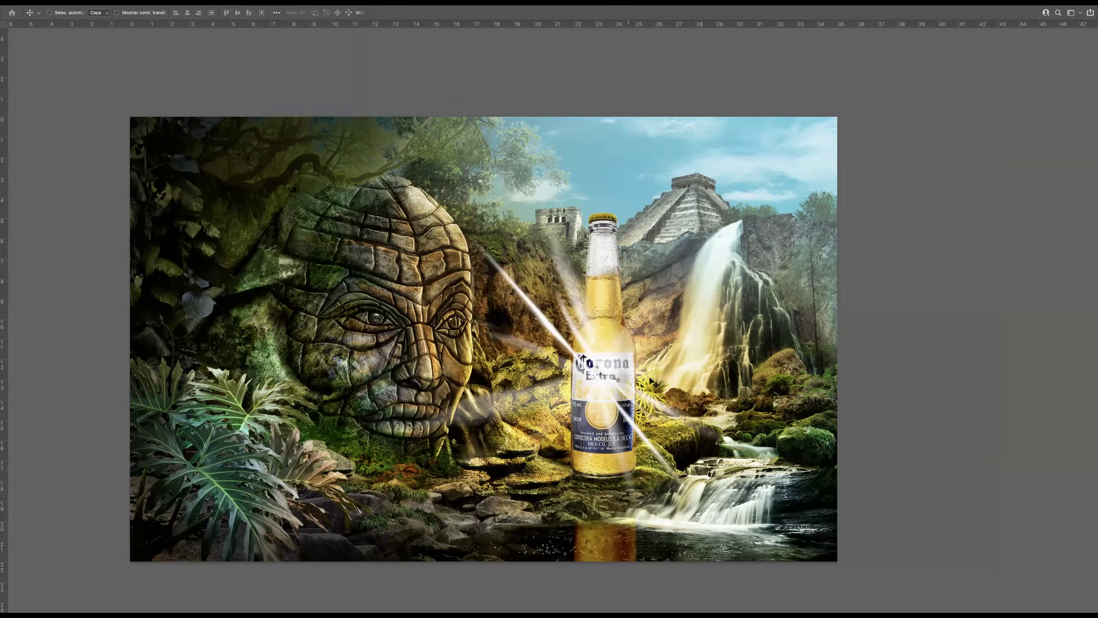
# Set the light-ray layer to Overlay and place it directly beneath the main bottle layer, with the rays centred behind the bottle
pyautogui.press('Tab')
pyautogui.hscroll(5, 441, 393)
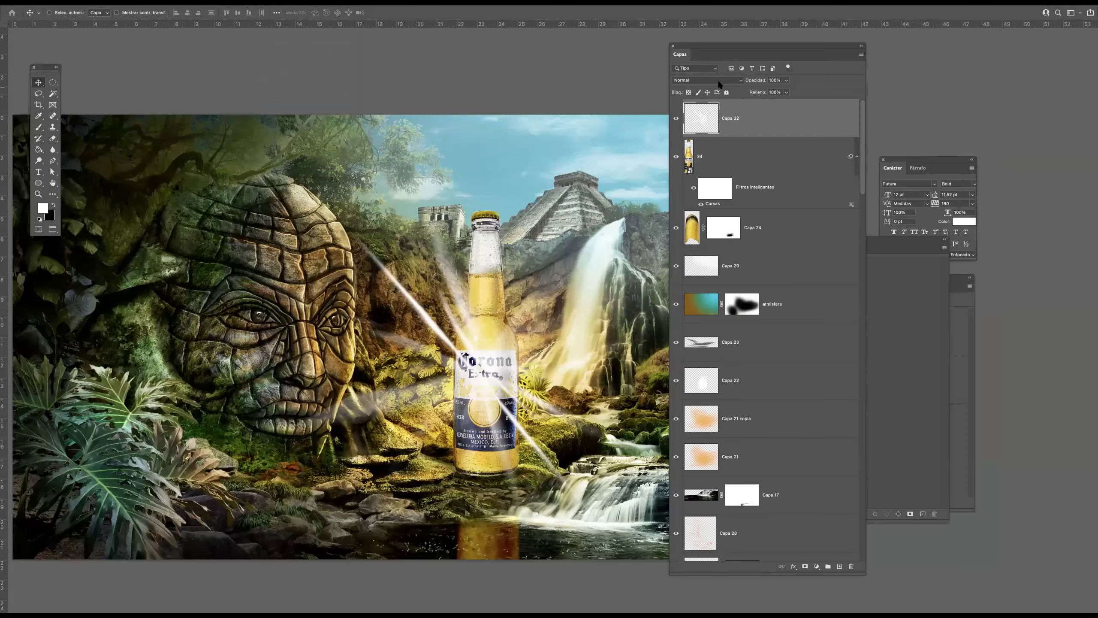
pyautogui.click(707, 80)
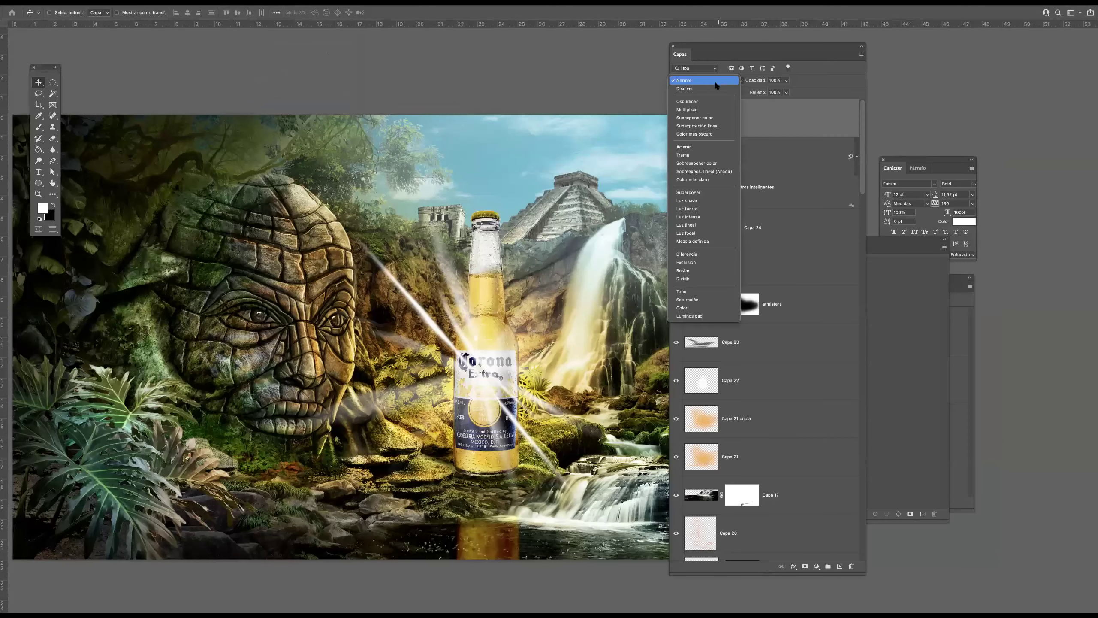
pyautogui.click(692, 192)
pyautogui.moveTo(733, 124); pyautogui.dragTo(716, 207)
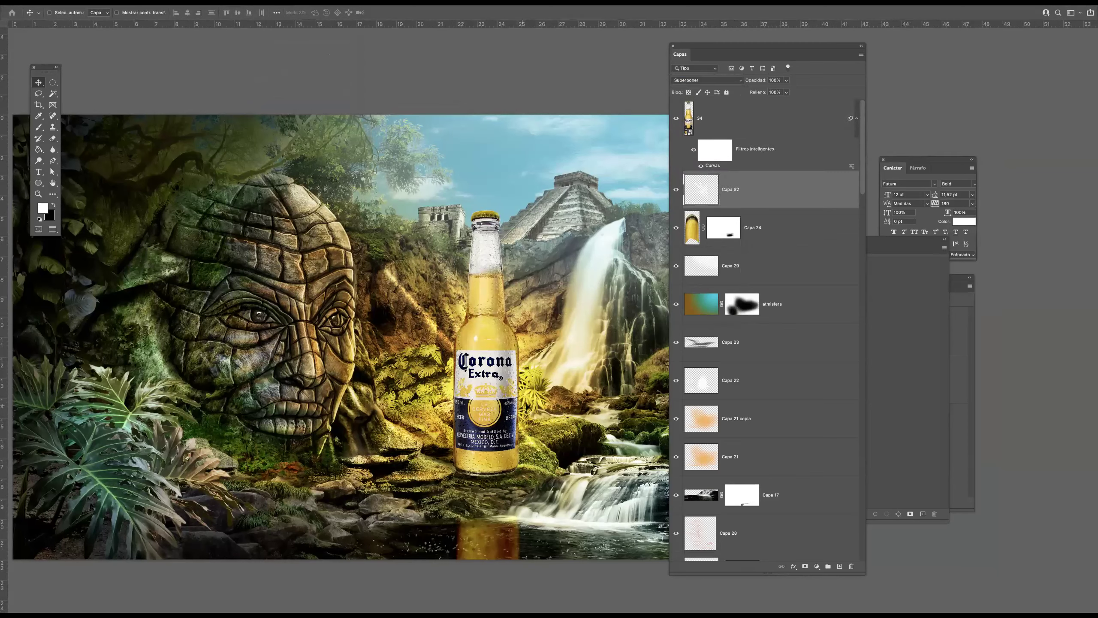
pyautogui.moveTo(528, 395)
pyautogui.mouseDown()
pyautogui.moveTo(527, 376)
pyautogui.moveTo(552, 407)
pyautogui.mouseUp()
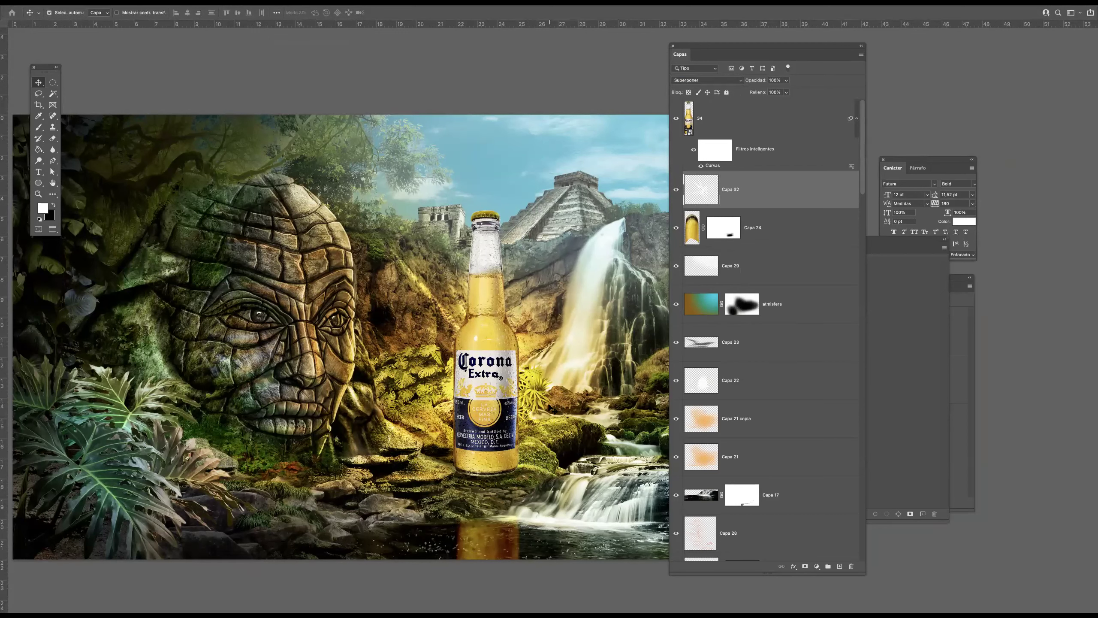
# Duplicate the light-ray layer, with the copy transformed to a different size and angle behind the bottle at about 68% opacity
pyautogui.press('super+j')
pyautogui.press('super+t')
pyautogui.moveTo(592, 141)
pyautogui.mouseDown()
pyautogui.moveTo(559, 117)
pyautogui.moveTo(551, 128)
pyautogui.moveTo(567, 109)
pyautogui.moveTo(516, 227)
pyautogui.mouseUp()
pyautogui.moveTo(559, 323); pyautogui.dragTo(565, 321)
pyautogui.moveTo(604, 237)
pyautogui.mouseDown()
pyautogui.moveTo(590, 213)
pyautogui.moveTo(597, 220)
pyautogui.mouseUp()
pyautogui.press('Return')
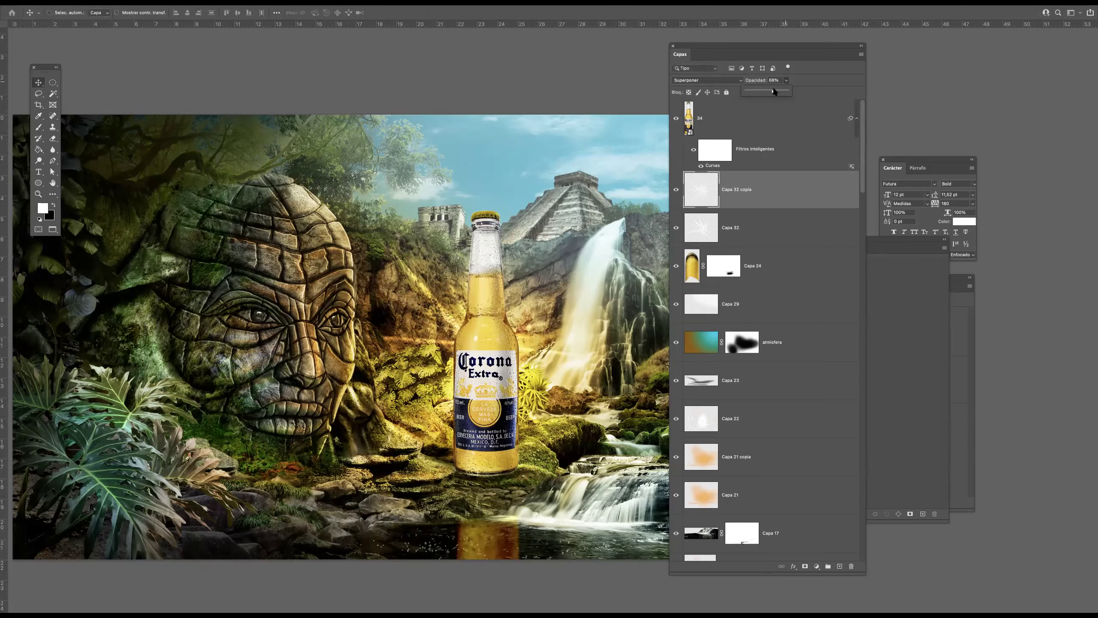
# Create a new layer above the bottle layer with a layer mask made from the bottle's outline
pyautogui.keyDown('ctrl'); pyautogui.click(690, 124); pyautogui.keyUp('ctrl')
pyautogui.click(839, 566)
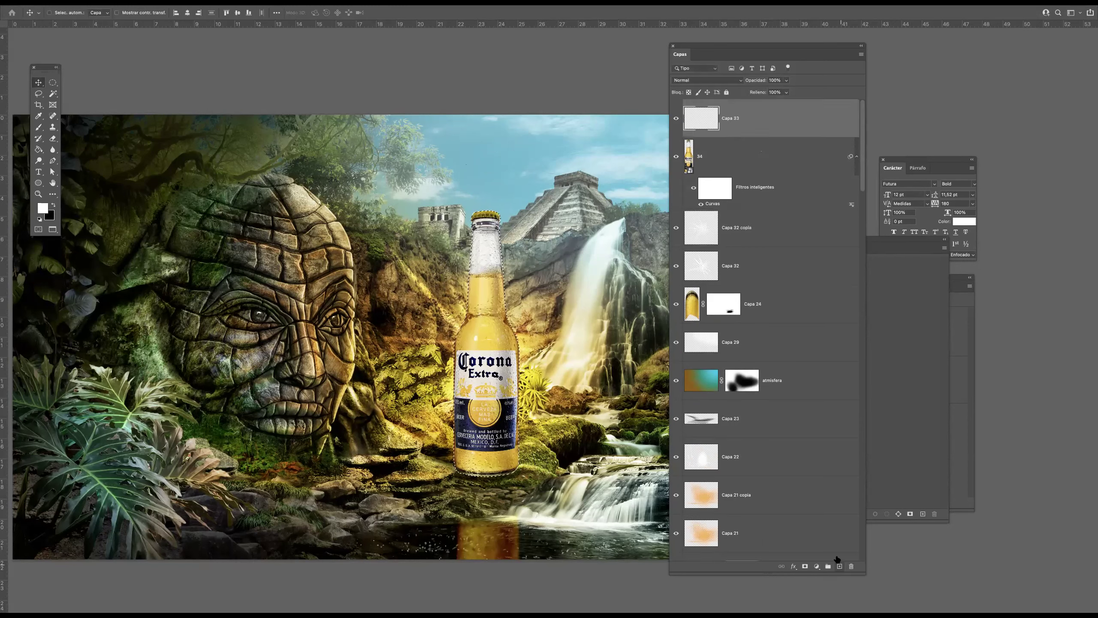
pyautogui.click(804, 566)
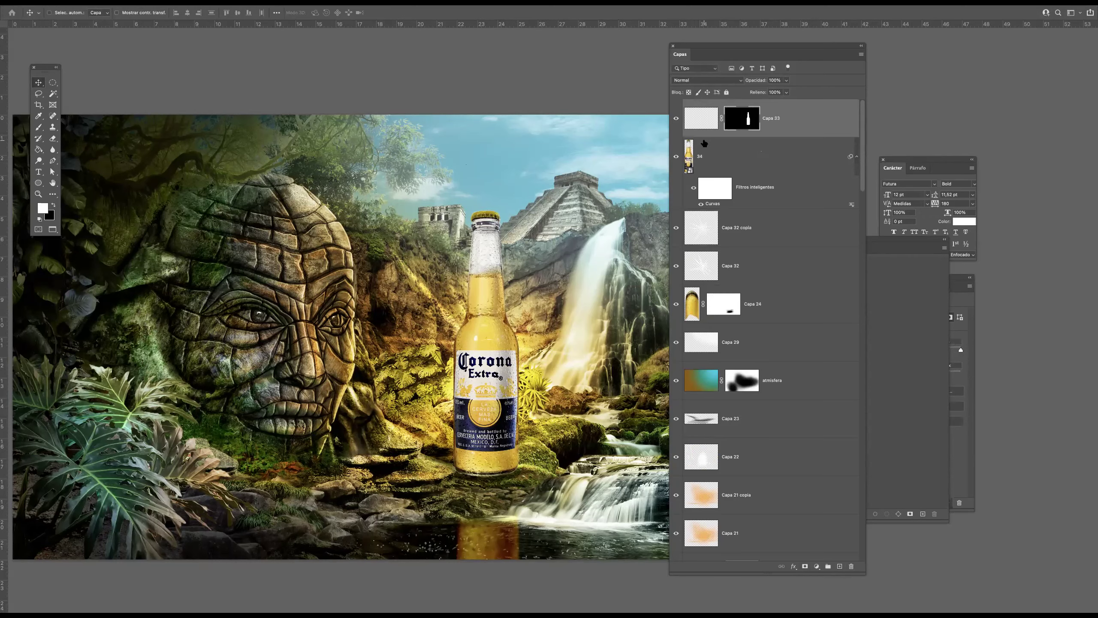
# Paint golden shading, in a colour sampled from the image, along the bottle's left edge on the masked layer's content
pyautogui.click(695, 124)
pyautogui.moveTo(528, 401); pyautogui.dragTo(557, 406)
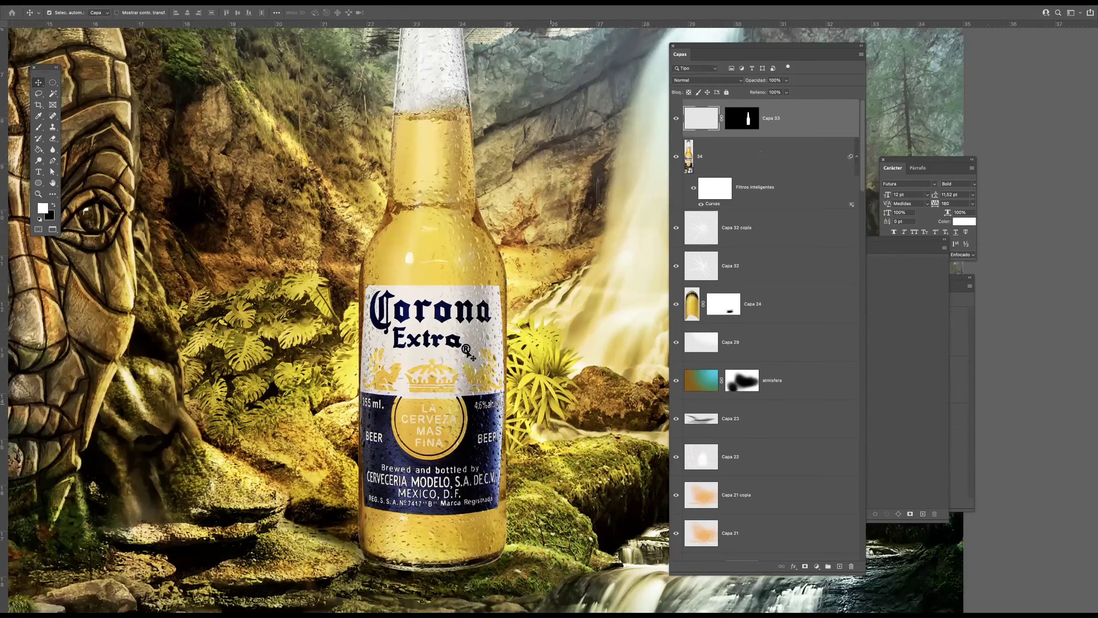
pyautogui.click(39, 127)
pyautogui.click(53, 205)
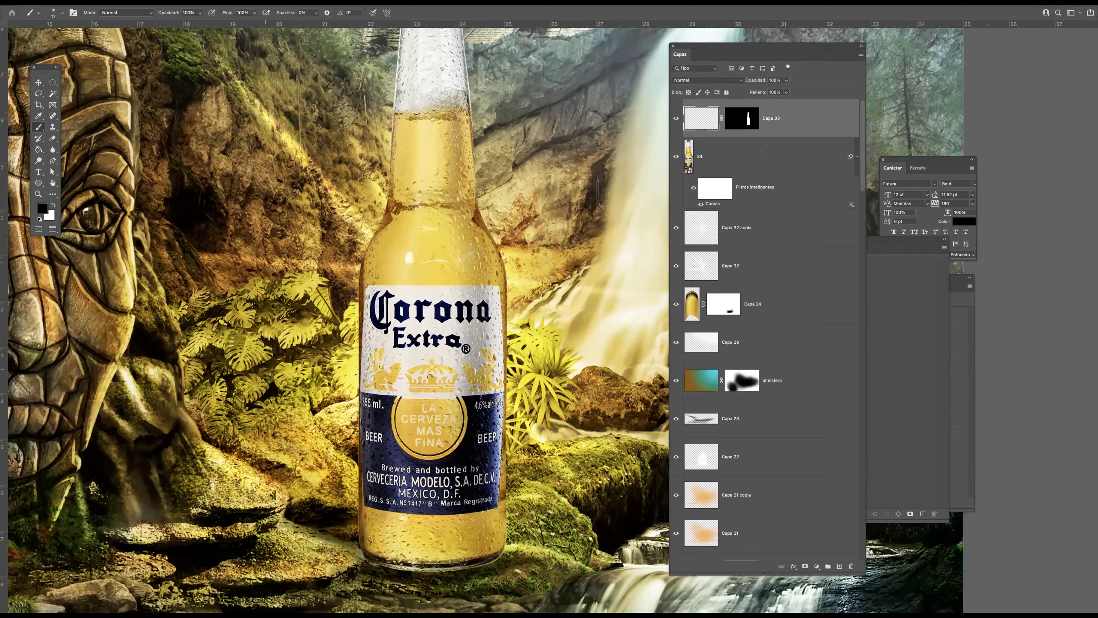
pyautogui.keyDown('alt'); pyautogui.click(505, 289); pyautogui.keyUp('alt')
pyautogui.keyDown('ctrl'); pyautogui.keyDown('alt'); pyautogui.moveTo(380, 266); pyautogui.dragTo(418, 266); pyautogui.keyUp('alt'); pyautogui.keyUp('ctrl')
pyautogui.moveTo(360, 225)
pyautogui.mouseDown()
pyautogui.moveTo(363, 542)
pyautogui.moveTo(350, 457)
pyautogui.moveTo(378, 149)
pyautogui.mouseUp()
pyautogui.moveTo(390, 191)
pyautogui.mouseDown()
pyautogui.moveTo(400, 375)
pyautogui.moveTo(380, 349)
pyautogui.moveTo(402, 332)
pyautogui.mouseUp()
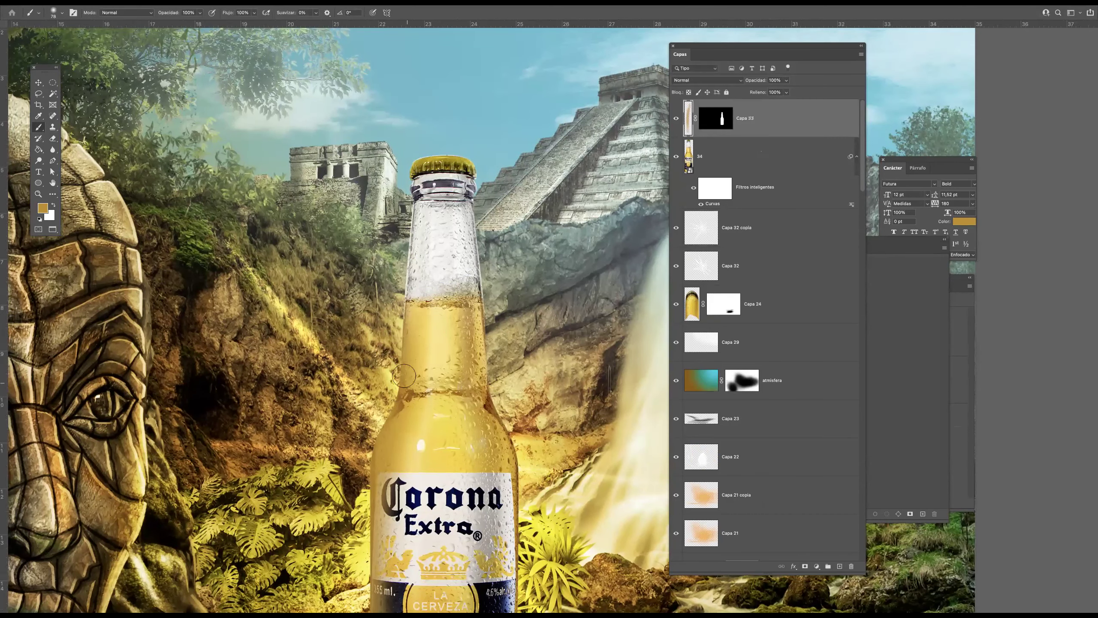
pyautogui.moveTo(420, 397)
pyautogui.mouseDown()
pyautogui.moveTo(447, 398)
pyautogui.moveTo(414, 118)
pyautogui.mouseUp()
pyautogui.moveTo(508, 467)
pyautogui.mouseDown()
pyautogui.moveTo(347, 476)
pyautogui.moveTo(518, 456)
pyautogui.mouseUp()
pyautogui.moveTo(518, 456); pyautogui.dragTo(350, 468)
pyautogui.keyDown('super'); pyautogui.moveTo(439, 298); pyautogui.dragTo(412, 304); pyautogui.keyUp('super')
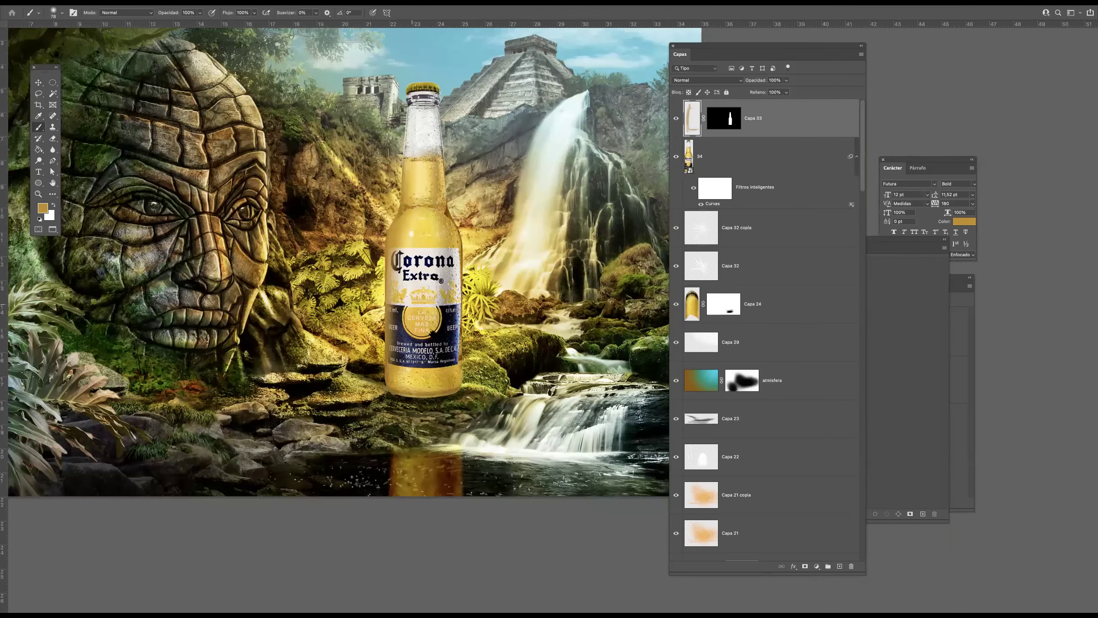
# Set the golden shading layer to Multiply at 89% opacity, comparing the bottle with and without it
pyautogui.scroll(3, 656, 229)
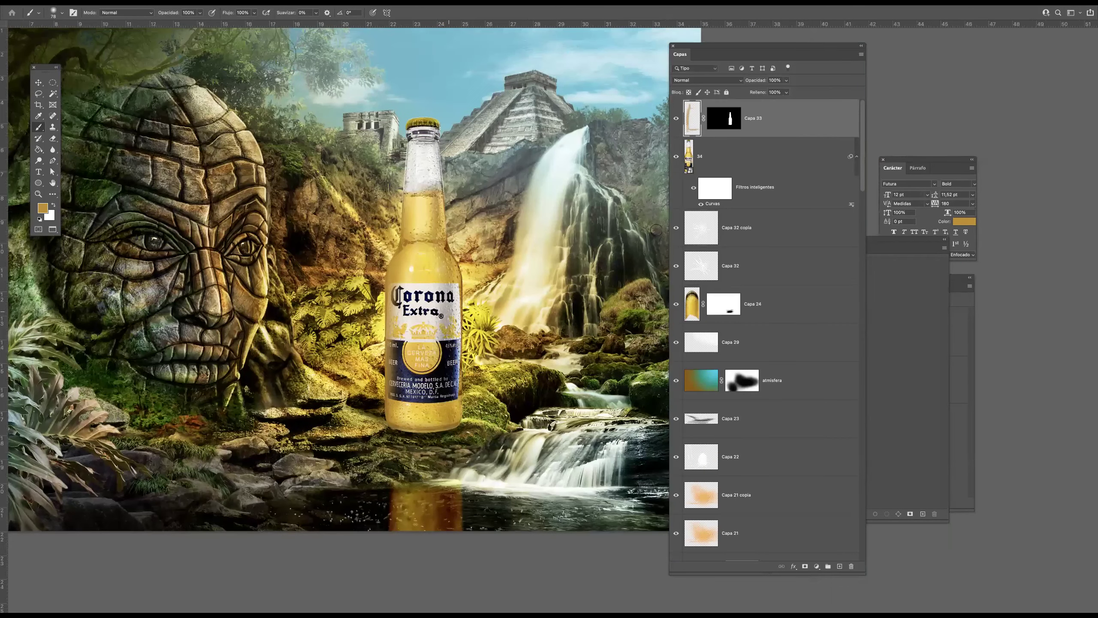
pyautogui.click(713, 81)
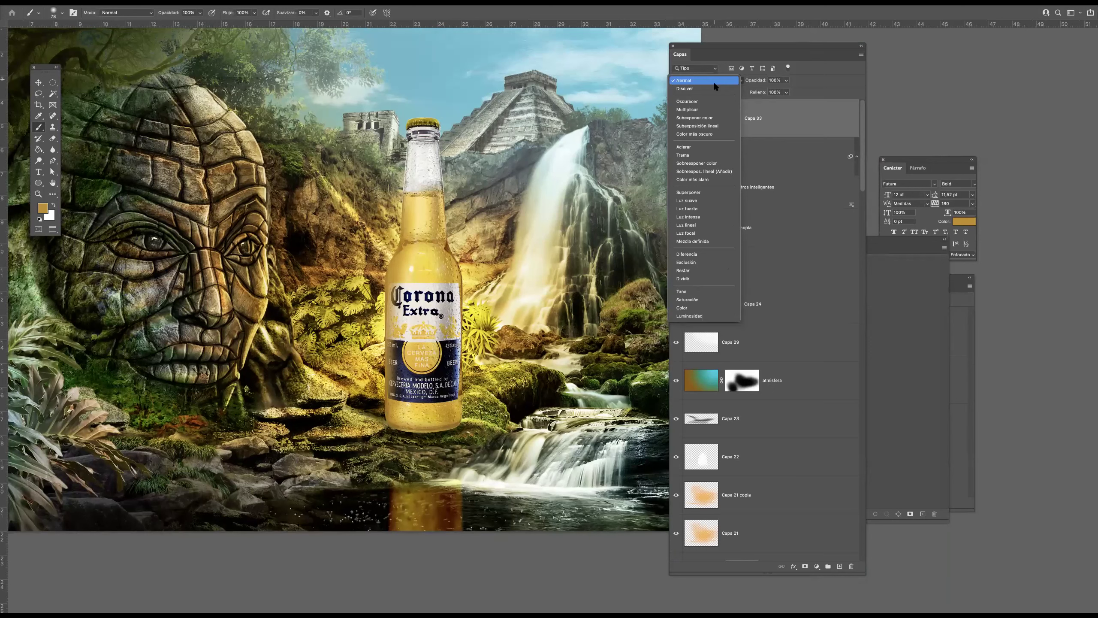
pyautogui.click(692, 110)
pyautogui.click(676, 119)
pyautogui.click(676, 119)
pyautogui.click(786, 80)
pyautogui.click(761, 143)
# Create a new layer above the golden shading with a layer mask made from the bottle's outline
pyautogui.keyDown('super'); pyautogui.click(731, 128); pyautogui.keyUp('super')
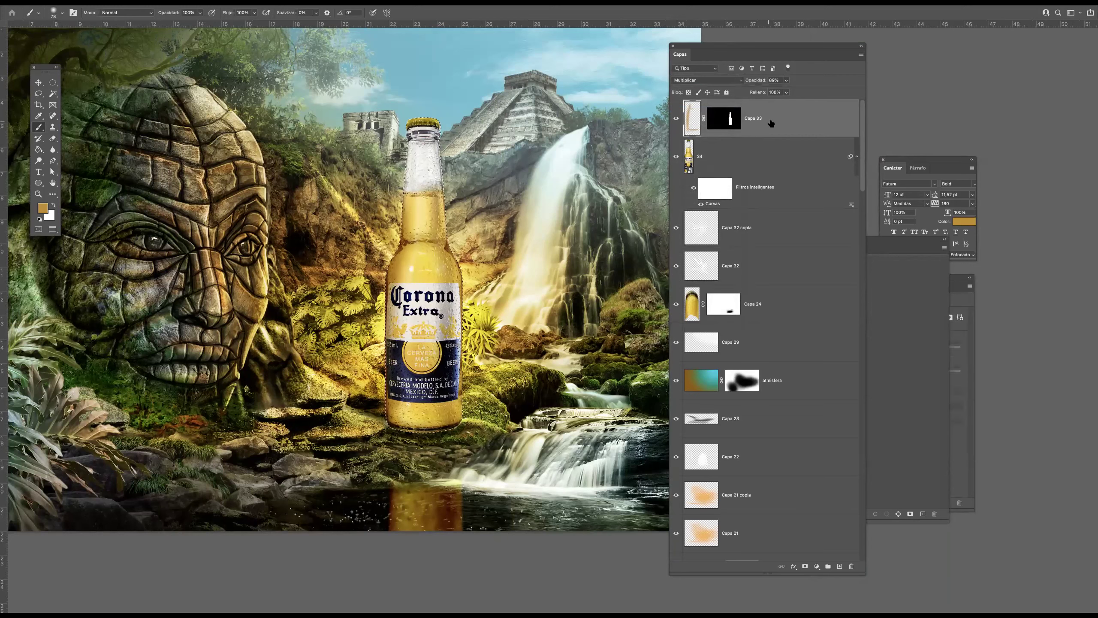
pyautogui.click(838, 566)
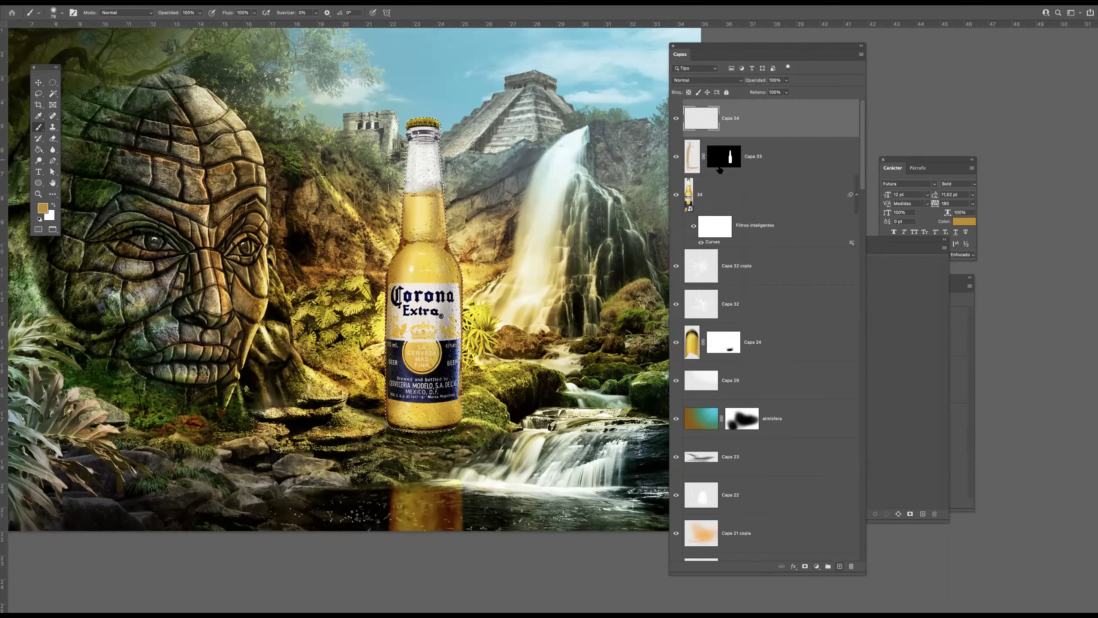
pyautogui.click(805, 566)
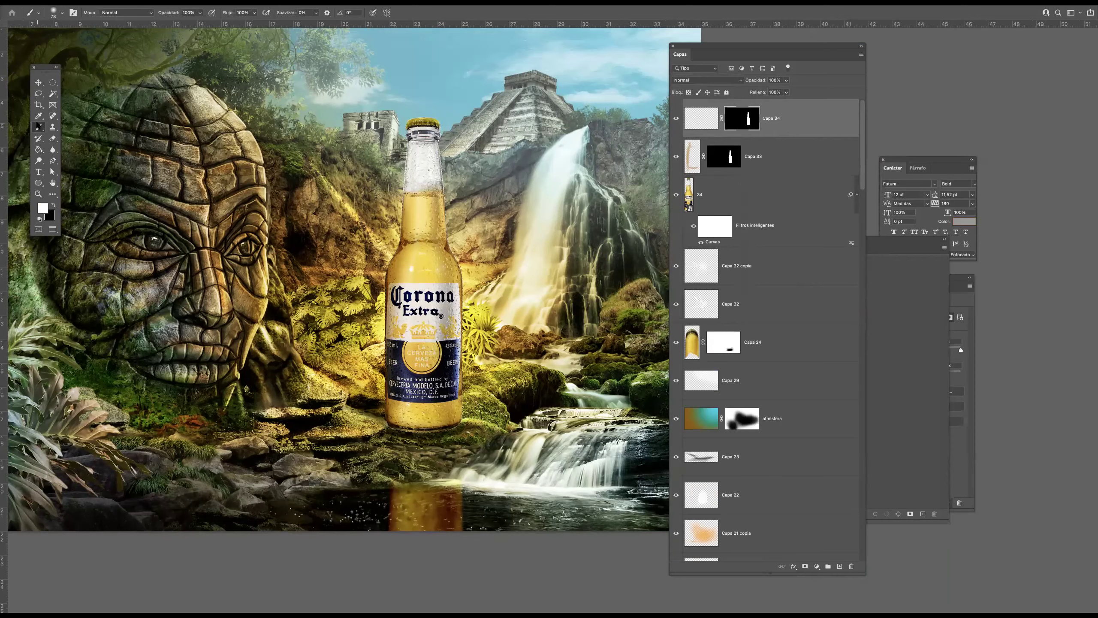
# Paint soft white light along the right side of the bottle's neck and body on the new masked layer
pyautogui.press('i')
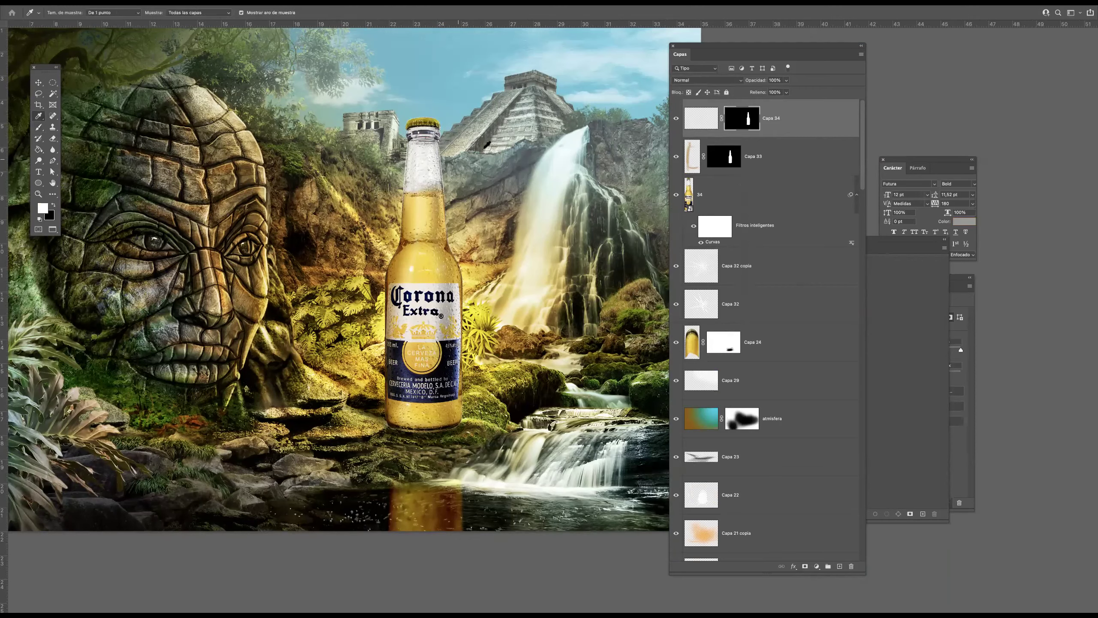
pyautogui.scroll(4, 487, 144)
pyautogui.press('b')
pyautogui.press('[')
pyautogui.press('[')
pyautogui.click(696, 129)
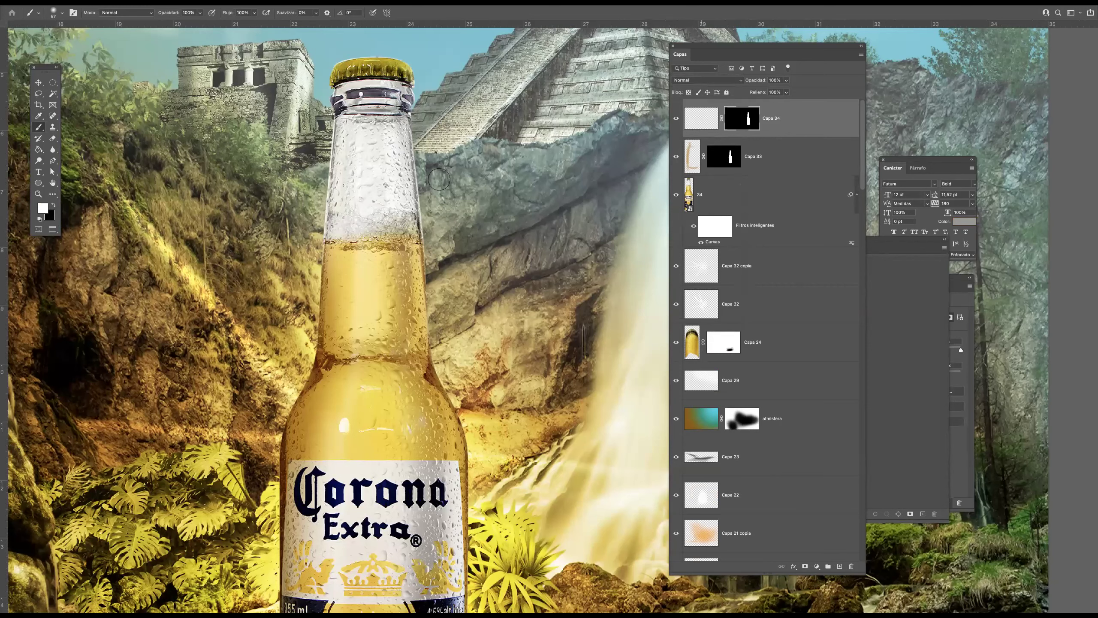
pyautogui.moveTo(437, 342)
pyautogui.mouseDown()
pyautogui.moveTo(414, 247)
pyautogui.moveTo(421, 353)
pyautogui.moveTo(415, 97)
pyautogui.moveTo(401, 64)
pyautogui.moveTo(411, 69)
pyautogui.moveTo(360, 57)
pyautogui.moveTo(417, 158)
pyautogui.moveTo(419, 353)
pyautogui.moveTo(439, 472)
pyautogui.moveTo(438, 417)
pyautogui.moveTo(432, 570)
pyautogui.moveTo(456, 230)
pyautogui.moveTo(447, 242)
pyautogui.moveTo(382, 197)
pyautogui.moveTo(407, 200)
pyautogui.moveTo(377, 216)
pyautogui.mouseUp()
pyautogui.press('x')
pyautogui.press('space')
pyautogui.scroll(-5, 432, 273)
pyautogui.scroll(-4, 438, 310)
pyautogui.scroll(-2, 377, 216)
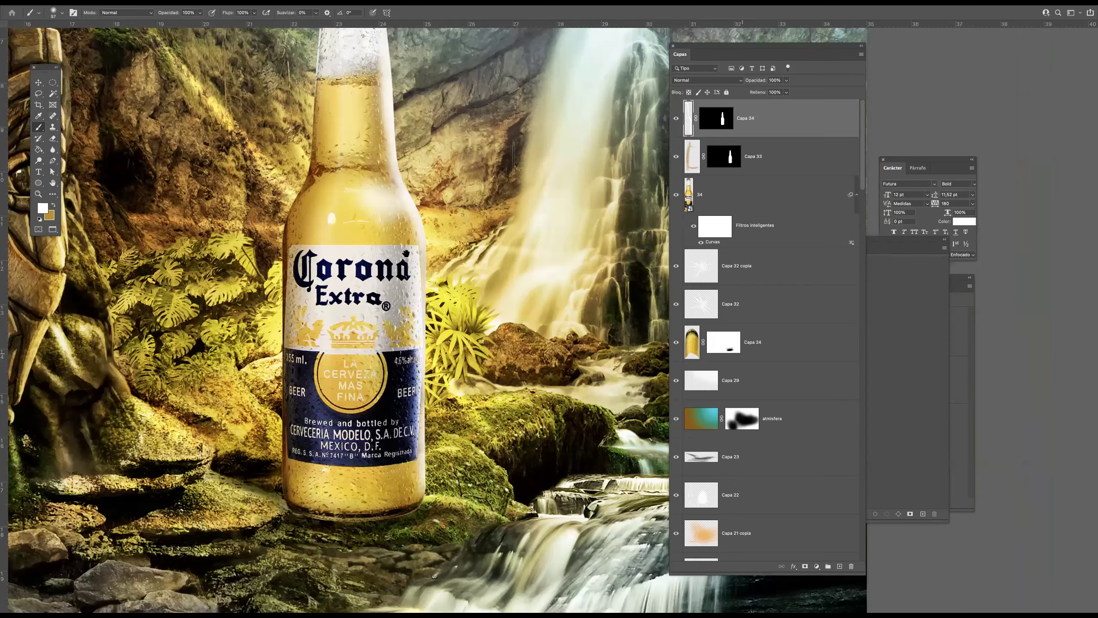
# Set the bottle's white light layer to Overlay
pyautogui.scroll(-2, 413, 198)
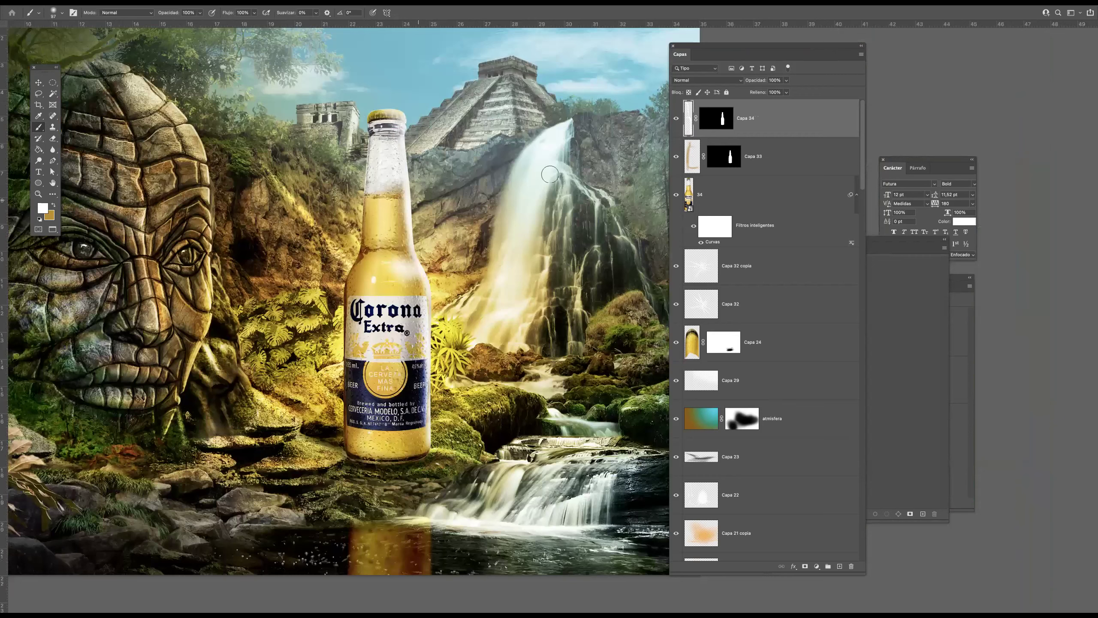
pyautogui.click(726, 79)
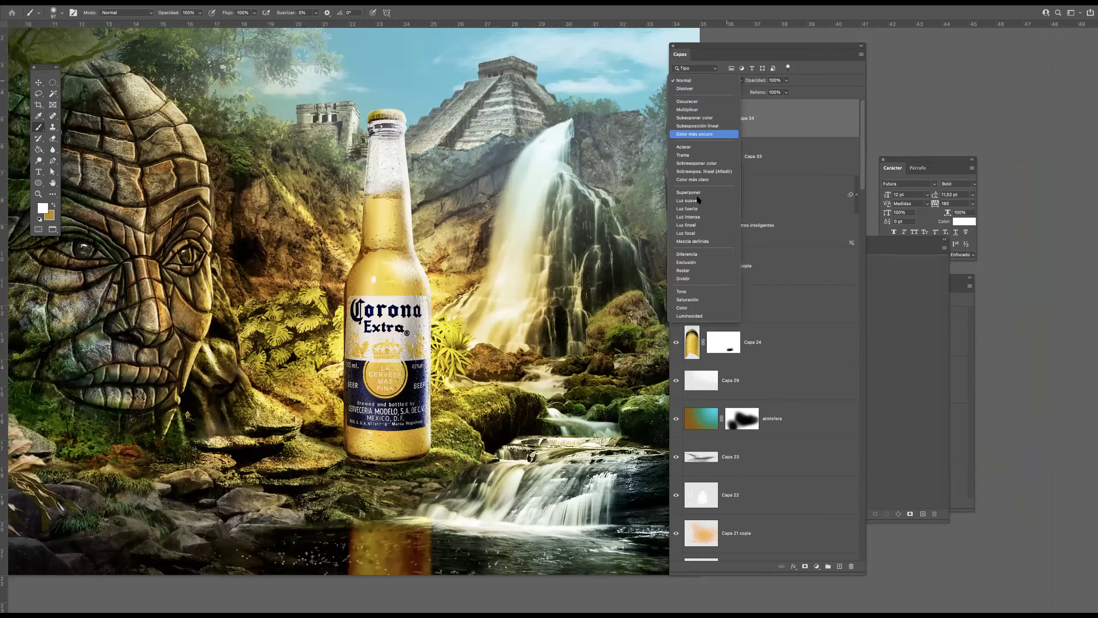
pyautogui.click(697, 193)
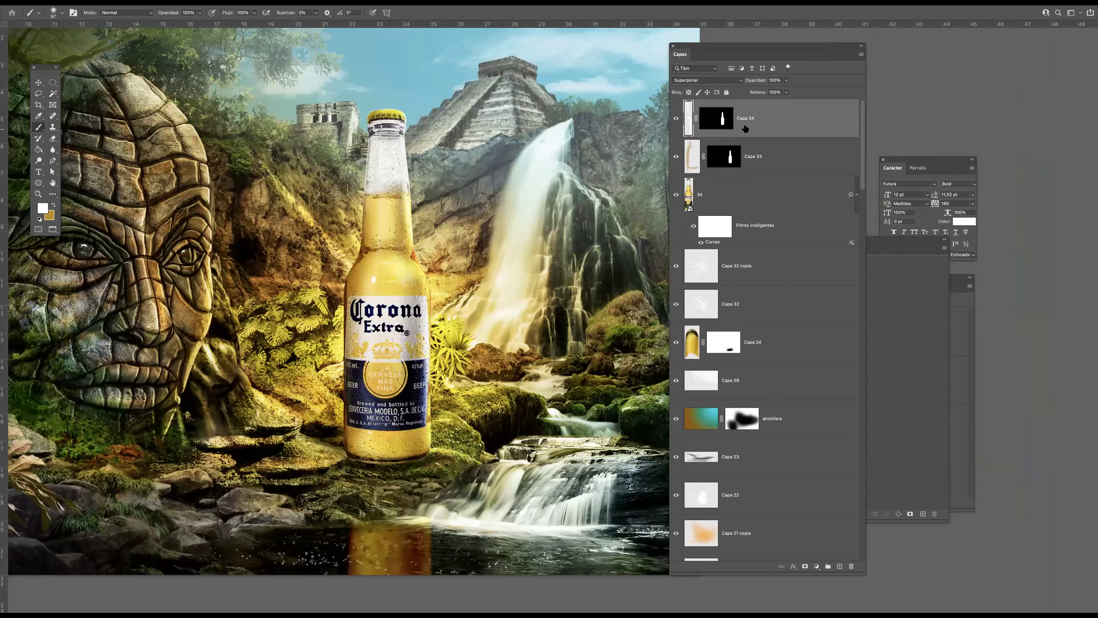
# Add another new layer above the Overlay light layer, masked to the bottle's outline
pyautogui.click(839, 566)
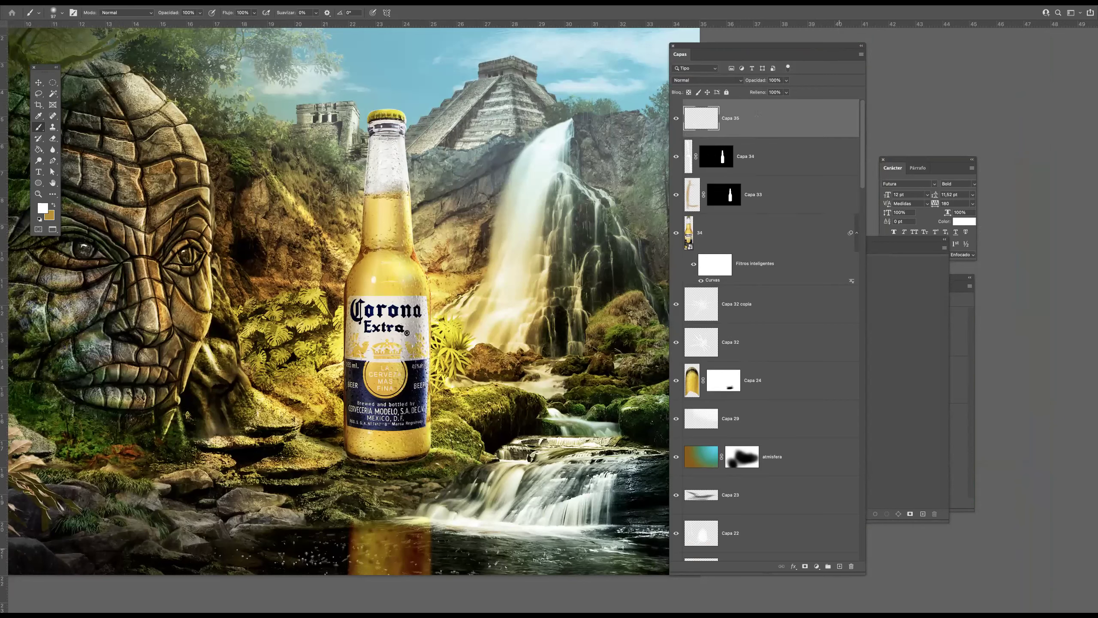
pyautogui.keyDown('super'); pyautogui.click(714, 154); pyautogui.keyUp('super')
pyautogui.click(805, 567)
# Paint fine white rim highlights around the top and right edge of the bottle cap with a small brush
pyautogui.moveTo(403, 127)
pyautogui.mouseDown()
pyautogui.moveTo(464, 145)
pyautogui.moveTo(463, 129)
pyautogui.moveTo(389, 115)
pyautogui.mouseUp()
pyautogui.moveTo(411, 190)
pyautogui.mouseDown()
pyautogui.moveTo(416, 256)
pyautogui.moveTo(409, 150)
pyautogui.moveTo(419, 138)
pyautogui.moveTo(429, 159)
pyautogui.mouseUp()
pyautogui.moveTo(421, 113); pyautogui.dragTo(412, 75)
pyautogui.scroll(5, 433, 209)
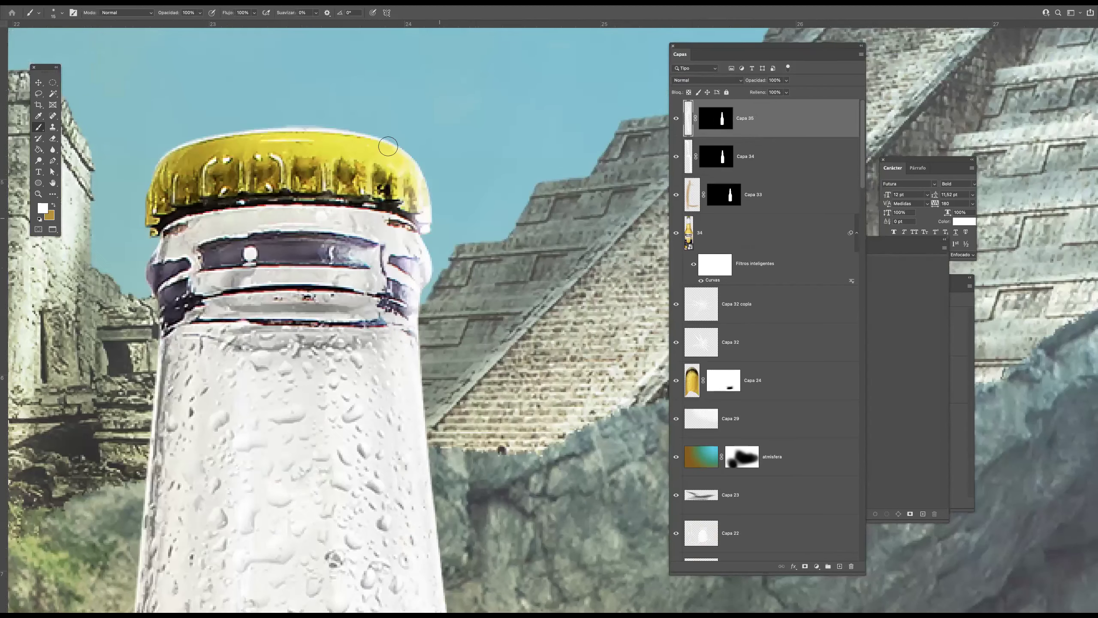
pyautogui.moveTo(331, 140)
pyautogui.mouseDown()
pyautogui.moveTo(408, 177)
pyautogui.moveTo(348, 139)
pyautogui.mouseUp()
pyautogui.moveTo(276, 129)
pyautogui.mouseDown()
pyautogui.moveTo(353, 134)
pyautogui.moveTo(335, 132)
pyautogui.mouseUp()
pyautogui.moveTo(328, 170); pyautogui.dragTo(366, 199)
pyautogui.moveTo(399, 175); pyautogui.dragTo(400, 201)
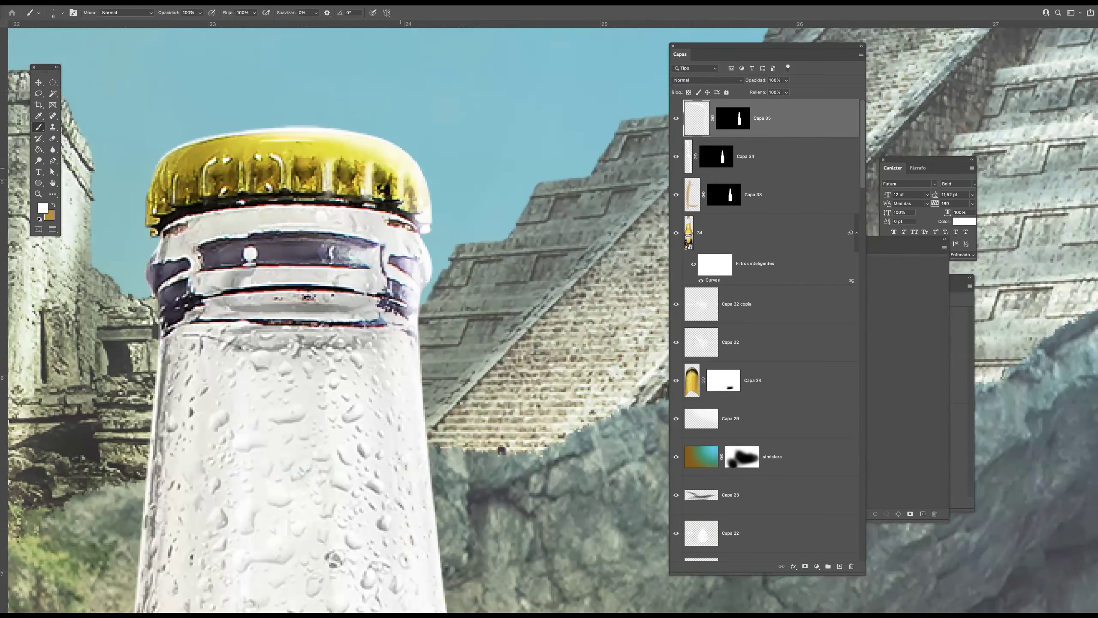
pyautogui.moveTo(288, 157); pyautogui.dragTo(290, 192)
# Continue the white rim highlight down the right edge of the bottle's neck to the shoulder
pyautogui.scroll(-10, 377, 221)
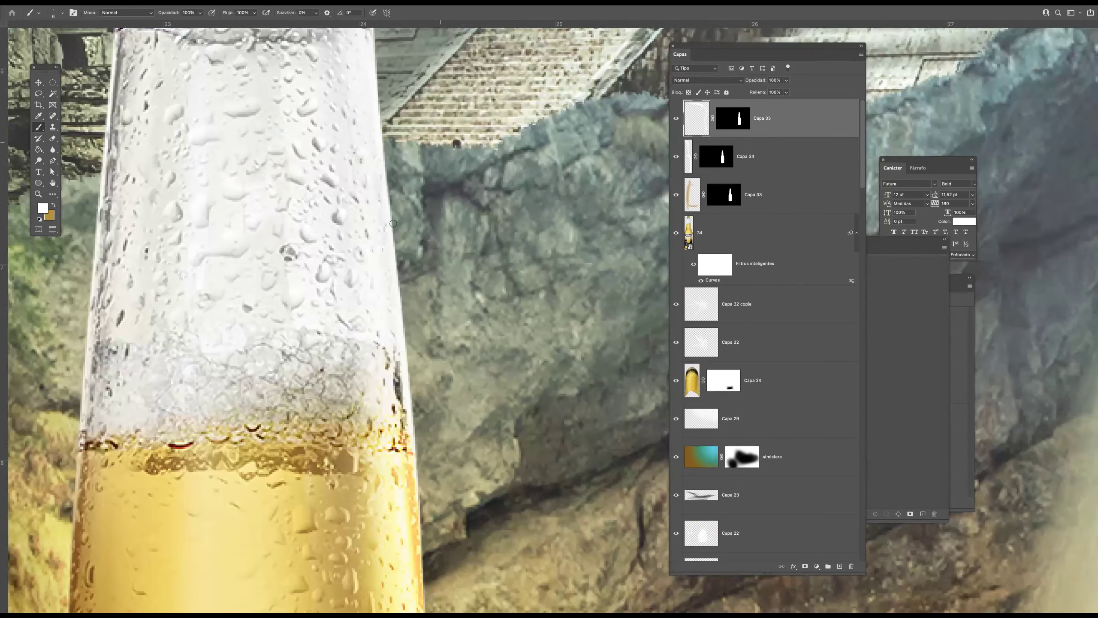
pyautogui.moveTo(376, 219); pyautogui.dragTo(389, 394)
pyautogui.moveTo(390, 341); pyautogui.dragTo(398, 467)
pyautogui.scroll(-5, 407, 355)
pyautogui.moveTo(393, 309); pyautogui.dragTo(432, 441)
pyautogui.moveTo(400, 347)
pyautogui.mouseDown()
pyautogui.moveTo(444, 463)
pyautogui.moveTo(502, 549)
pyautogui.mouseUp()
pyautogui.scroll(-5, 403, 256)
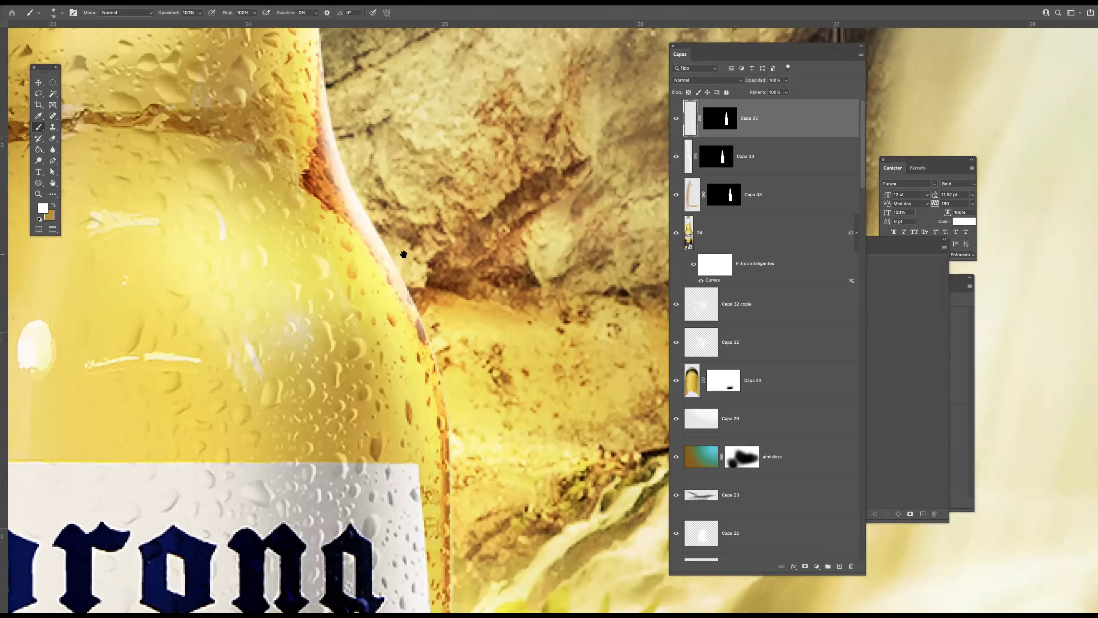
# Extend the white rim highlight along the bottle's right edge from the shoulder past the label to the base
pyautogui.moveTo(413, 283); pyautogui.dragTo(451, 273)
pyautogui.moveTo(389, 257)
pyautogui.mouseDown()
pyautogui.moveTo(413, 336)
pyautogui.moveTo(368, 336)
pyautogui.mouseUp()
pyautogui.moveTo(427, 388); pyautogui.dragTo(420, 210)
pyautogui.moveTo(433, 247); pyautogui.dragTo(436, 308)
pyautogui.moveTo(443, 218)
pyautogui.mouseDown()
pyautogui.moveTo(450, 488)
pyautogui.moveTo(429, 481)
pyautogui.moveTo(435, 519)
pyautogui.mouseUp()
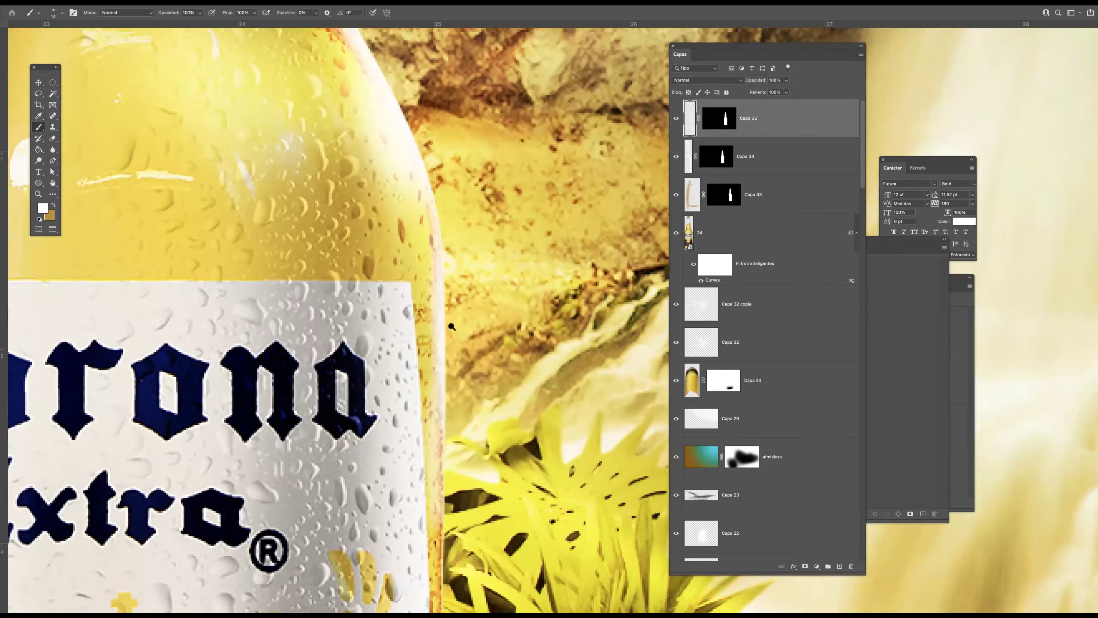
pyautogui.moveTo(444, 326); pyautogui.dragTo(408, 329)
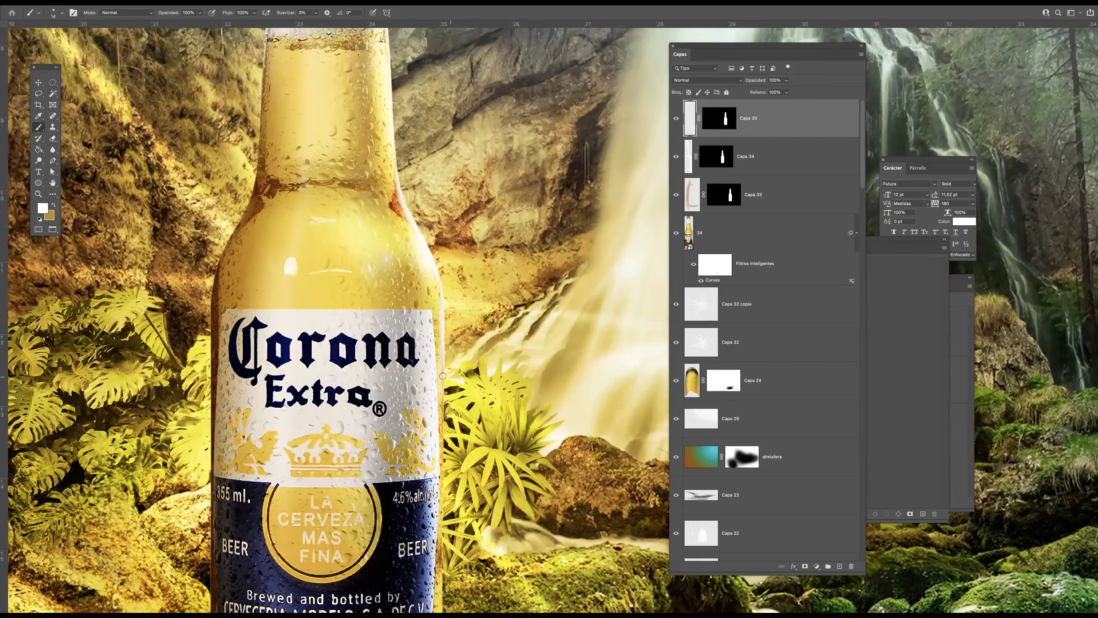
pyautogui.moveTo(444, 405)
pyautogui.mouseDown()
pyautogui.moveTo(435, 466)
pyautogui.moveTo(434, 273)
pyautogui.moveTo(440, 295)
pyautogui.mouseUp()
pyautogui.moveTo(441, 240); pyautogui.dragTo(441, 325)
pyautogui.moveTo(439, 420); pyautogui.dragTo(439, 379)
pyautogui.moveTo(440, 470); pyautogui.dragTo(434, 522)
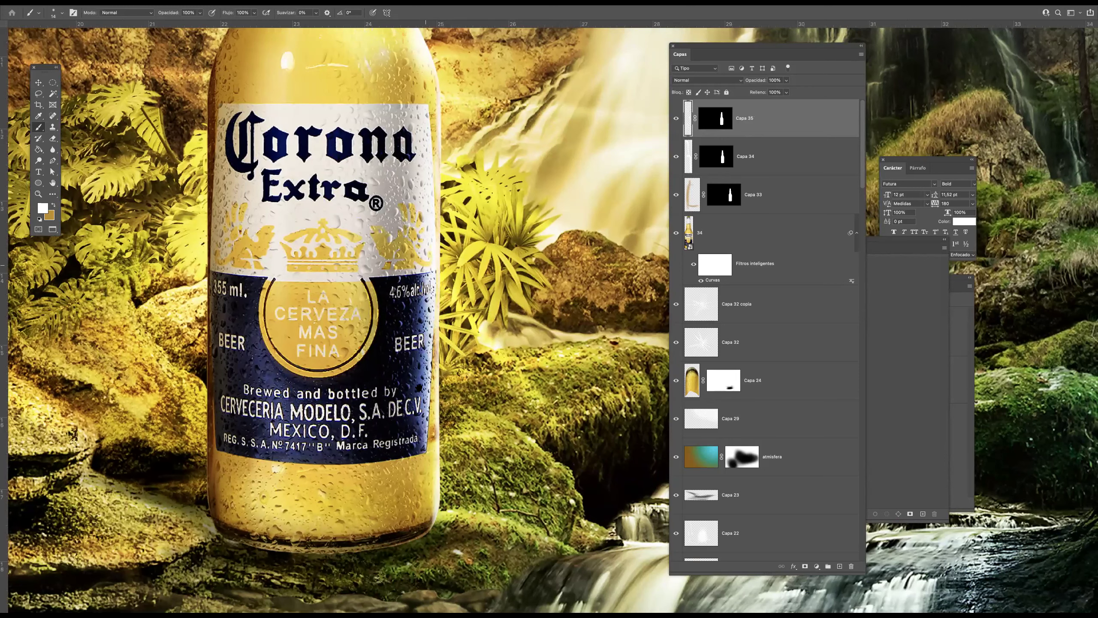
# Set the rim highlight layer to Hard Light at 80% opacity
pyautogui.press('super+minus')
pyautogui.press('super+minus')
pyautogui.press('super+minus')
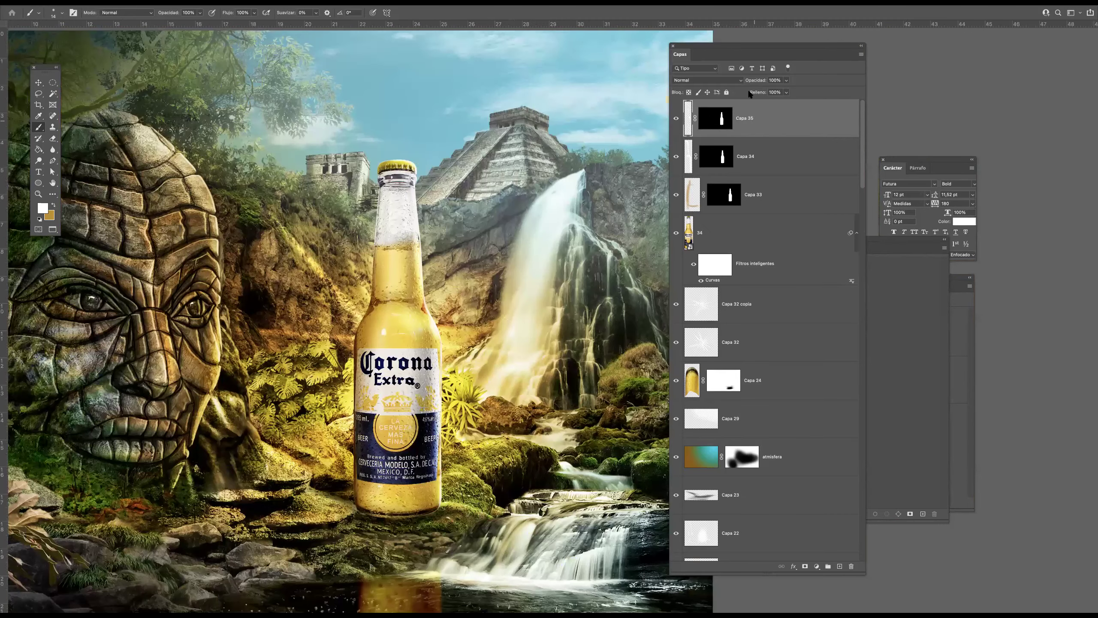
pyautogui.click(786, 80)
pyautogui.moveTo(786, 90); pyautogui.dragTo(778, 90)
pyautogui.click(730, 82)
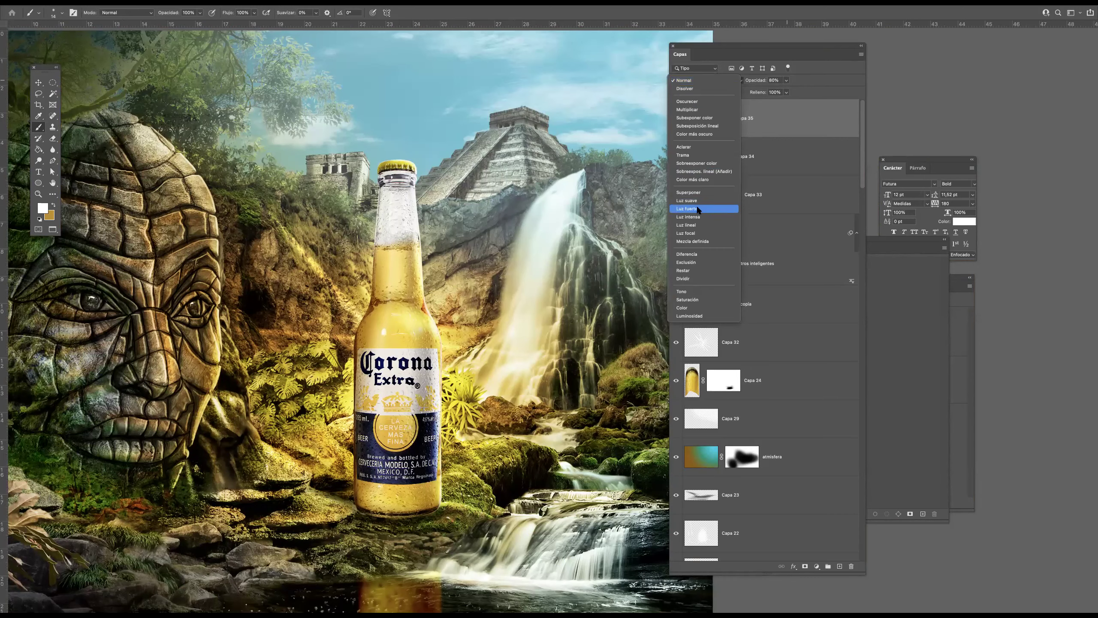
pyautogui.click(687, 209)
# Create a new top layer and set the brush colour to orange e38812
pyautogui.moveTo(431, 349); pyautogui.dragTo(431, 349)
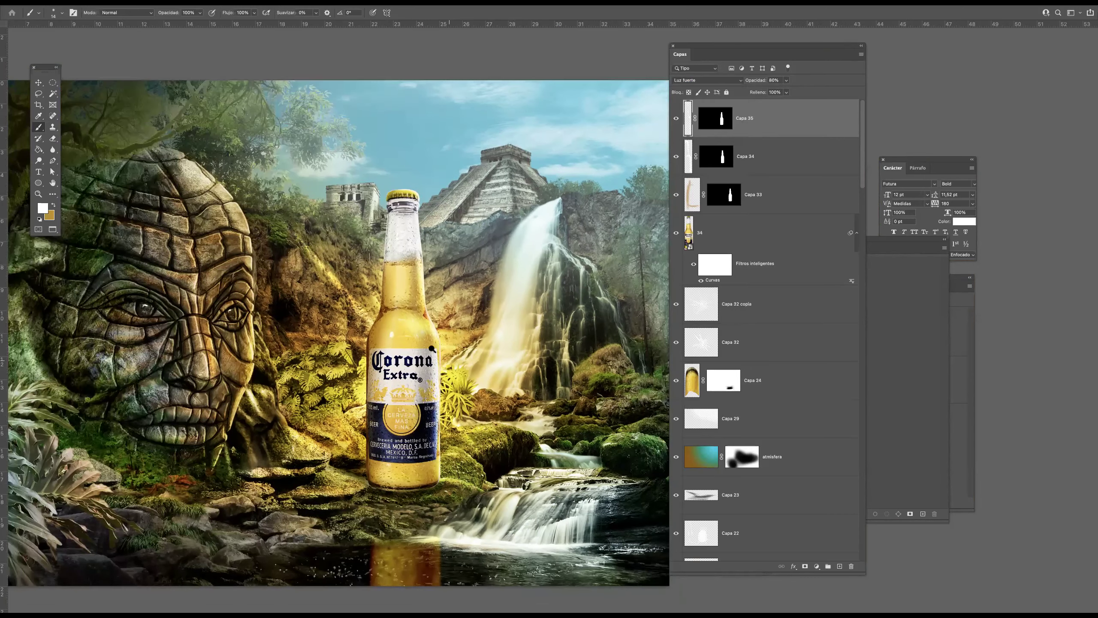
pyautogui.scroll(-1, 424, 350)
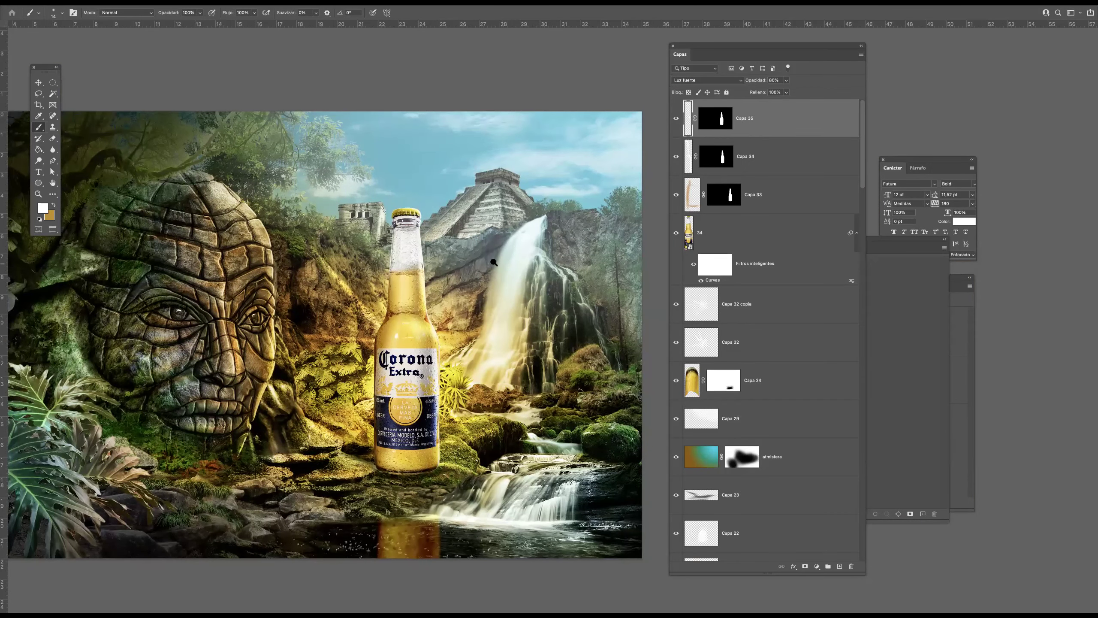
pyautogui.scroll(-2, 499, 262)
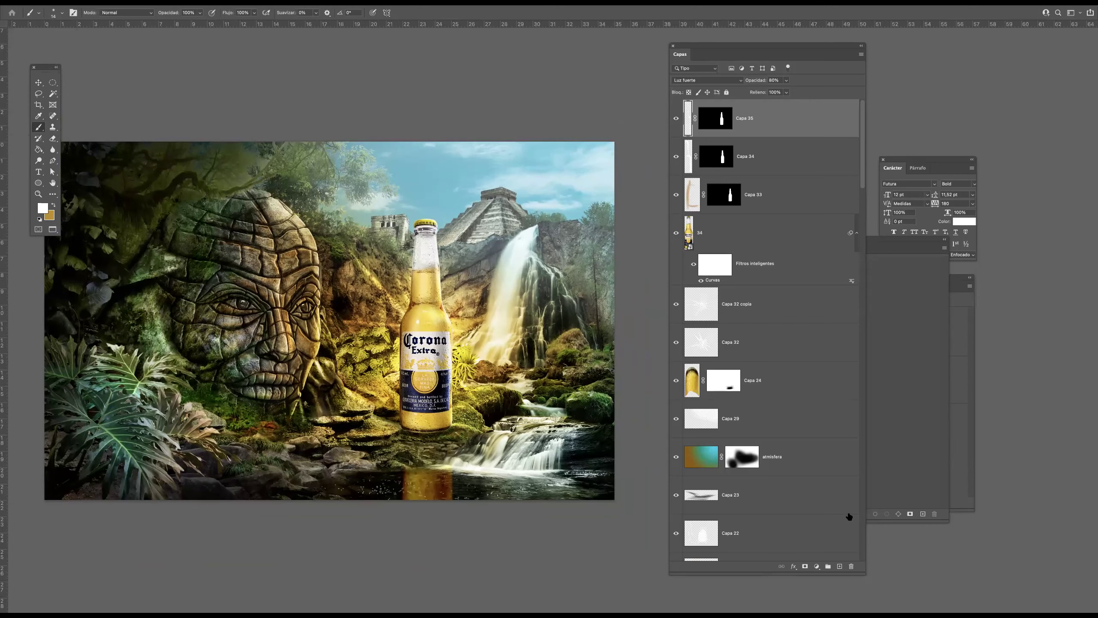
pyautogui.click(840, 566)
pyautogui.press('x')
pyautogui.click(43, 207)
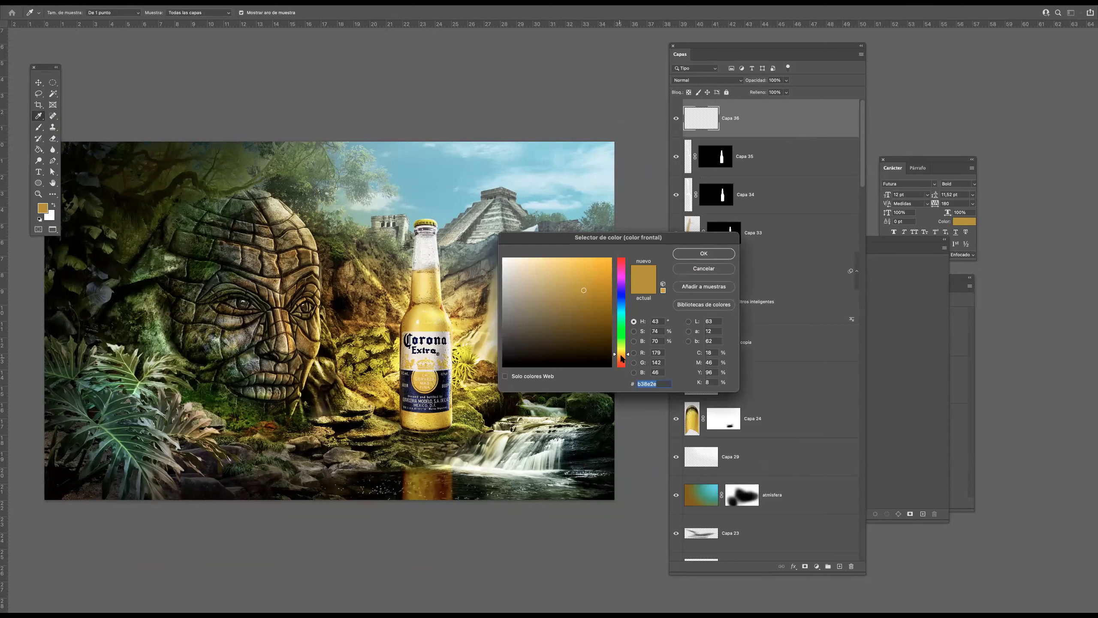
pyautogui.moveTo(621, 355); pyautogui.dragTo(620, 357)
pyautogui.click(693, 255)
pyautogui.press('b')
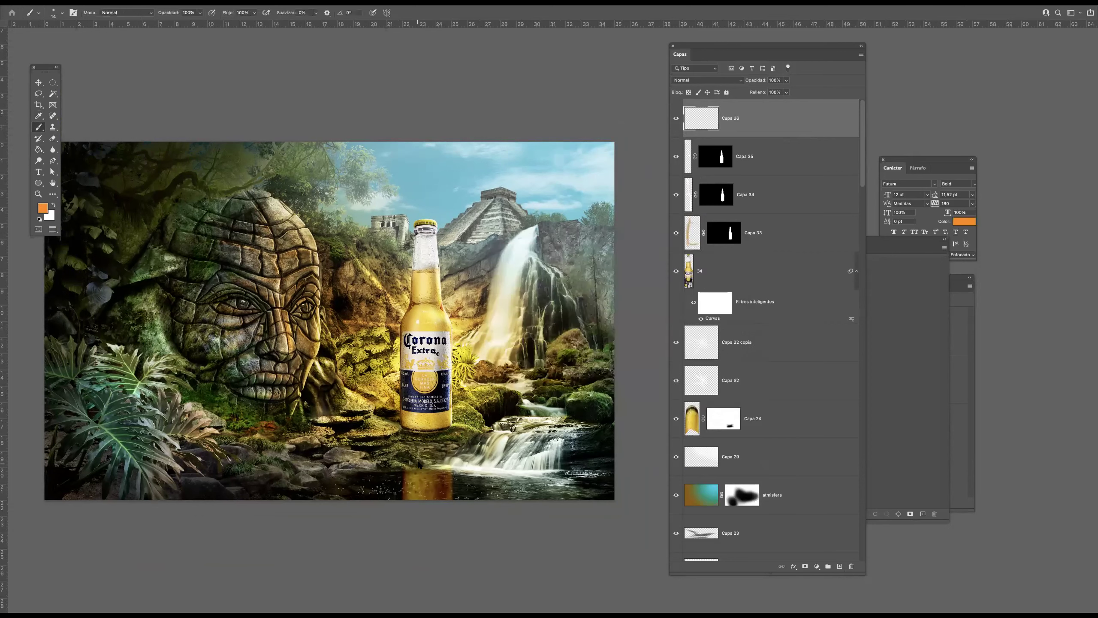
# Paint a soft orange glow over the water below the bottle, and duplicate the glow layer with Overlay blending
pyautogui.moveTo(412, 478)
pyautogui.mouseDown()
pyautogui.moveTo(392, 501)
pyautogui.moveTo(497, 484)
pyautogui.moveTo(307, 519)
pyautogui.moveTo(284, 539)
pyautogui.moveTo(409, 520)
pyautogui.moveTo(623, 537)
pyautogui.moveTo(588, 519)
pyautogui.mouseUp()
pyautogui.click(427, 485)
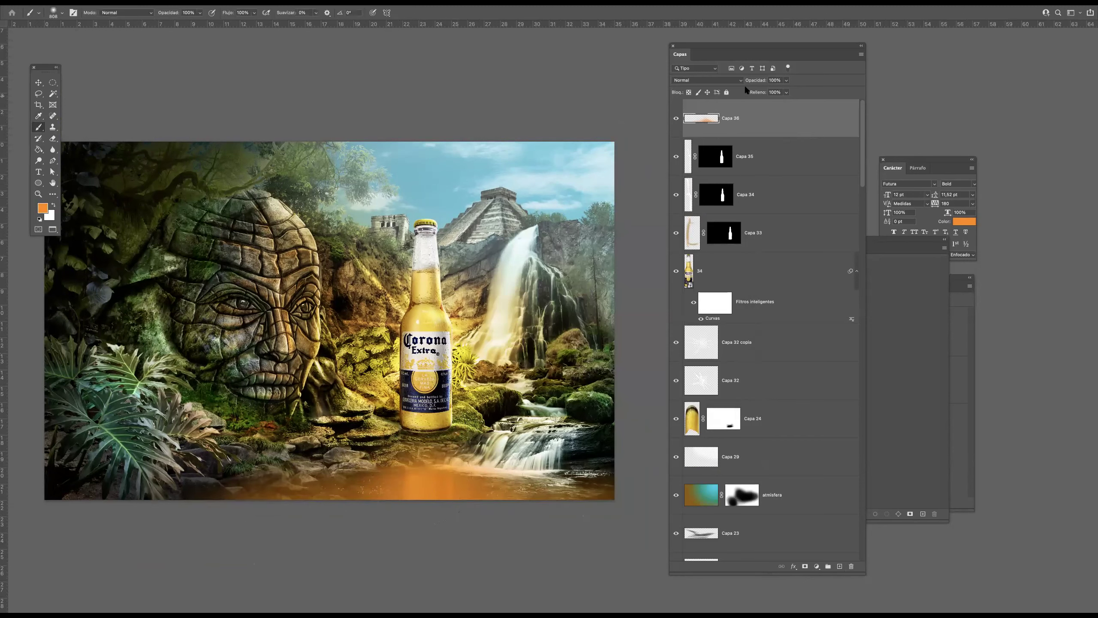
pyautogui.click(731, 78)
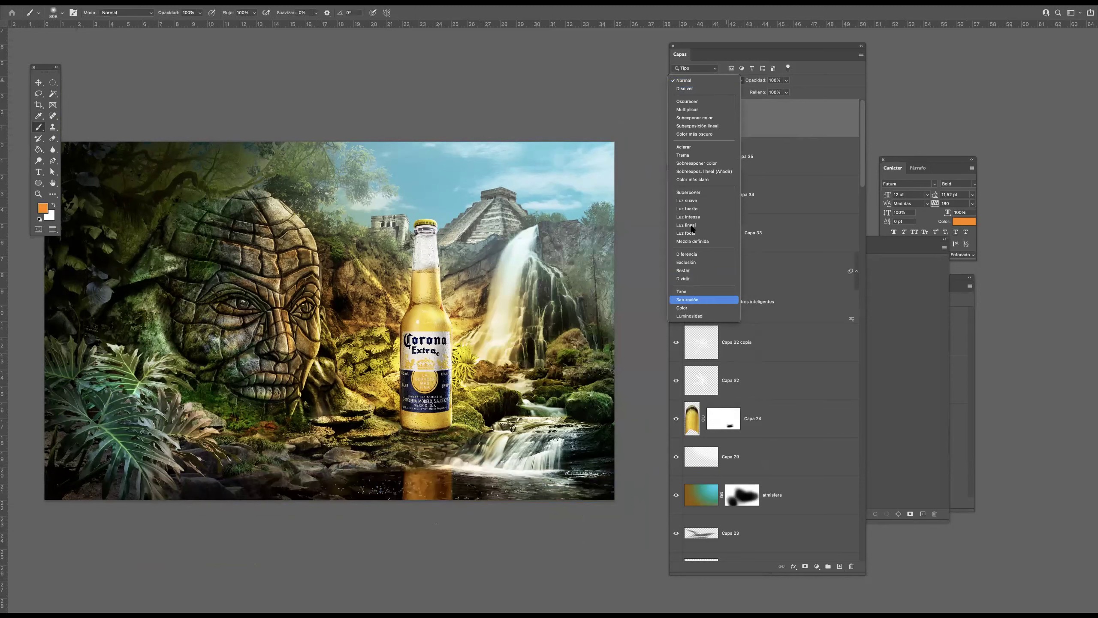
pyautogui.click(693, 193)
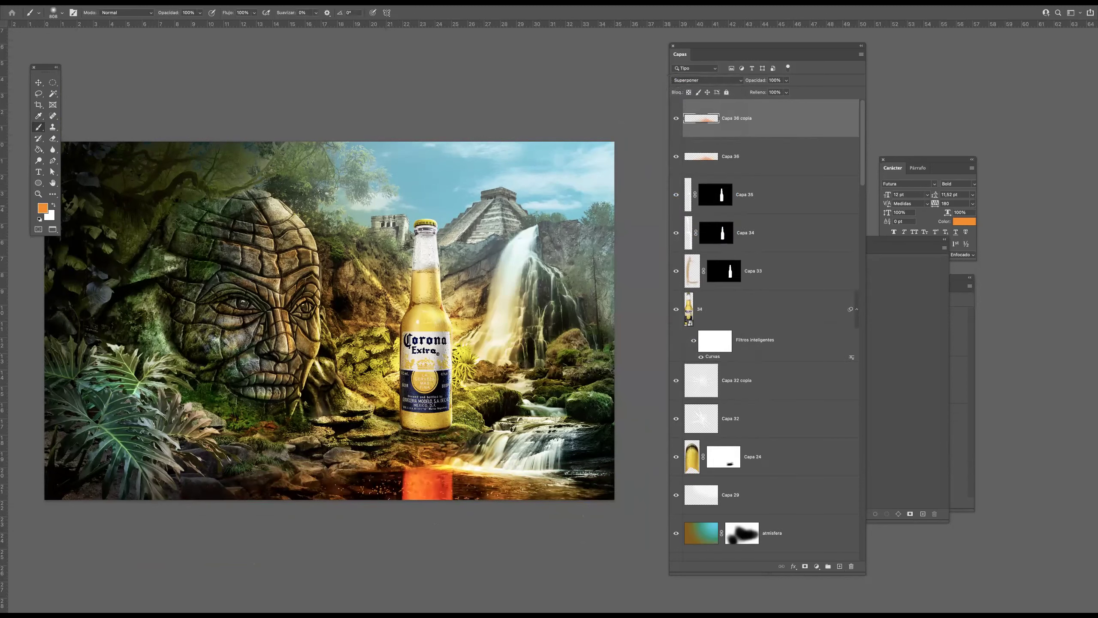
# Choose yellow f7f40a as the foreground colour and fill the duplicated water glow with it, preserving transparency
pyautogui.click(43, 208)
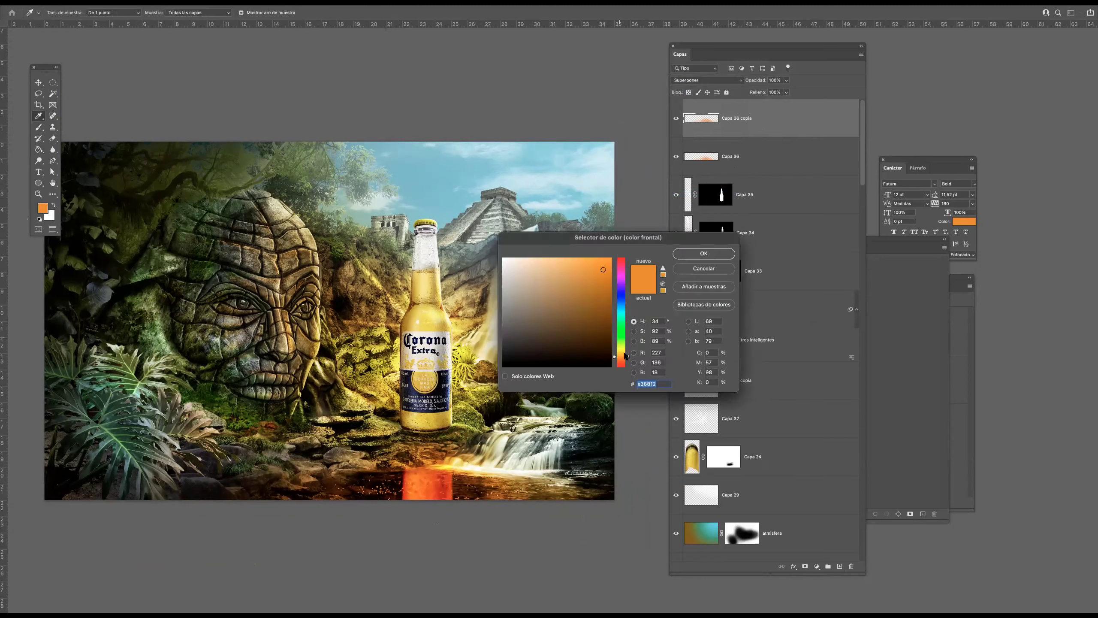
pyautogui.click(621, 349)
pyautogui.click(607, 260)
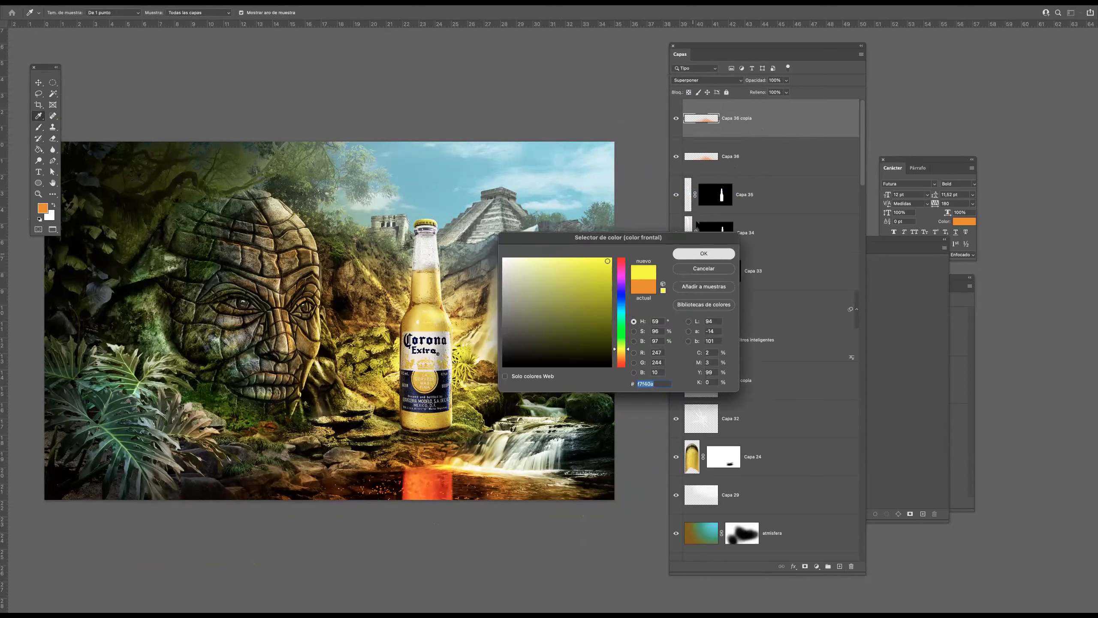
pyautogui.press('Return')
pyautogui.press('b')
pyautogui.click(93, 1)
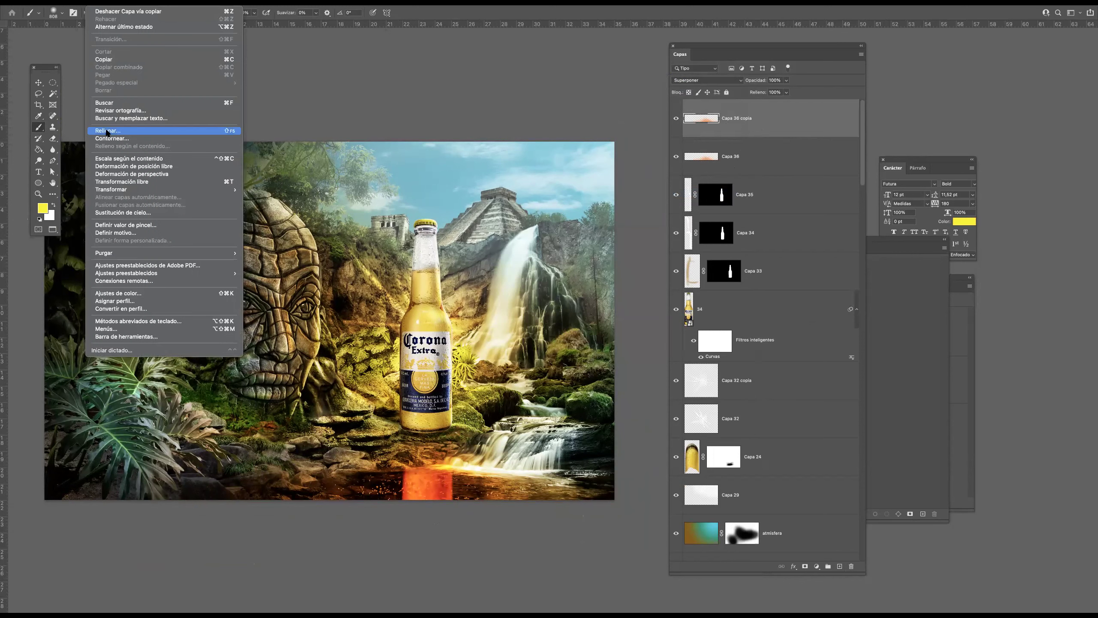
pyautogui.click(113, 134)
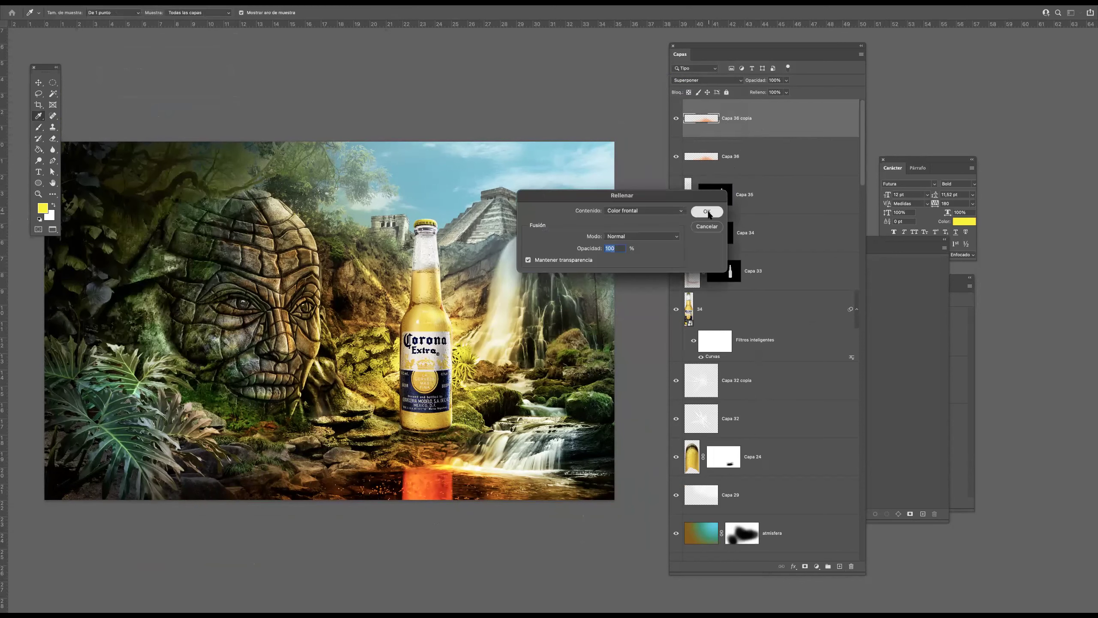
pyautogui.click(707, 211)
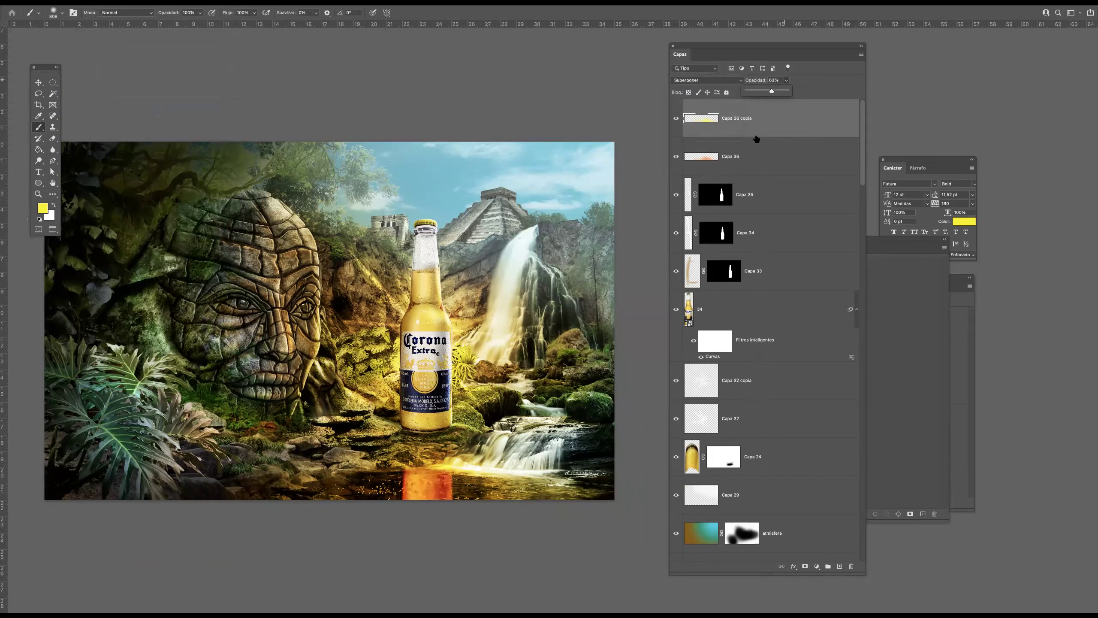
# Set the yellow glow layer to 63% opacity and reduce the opacity of the orange glow layer beneath it
pyautogui.click(747, 154)
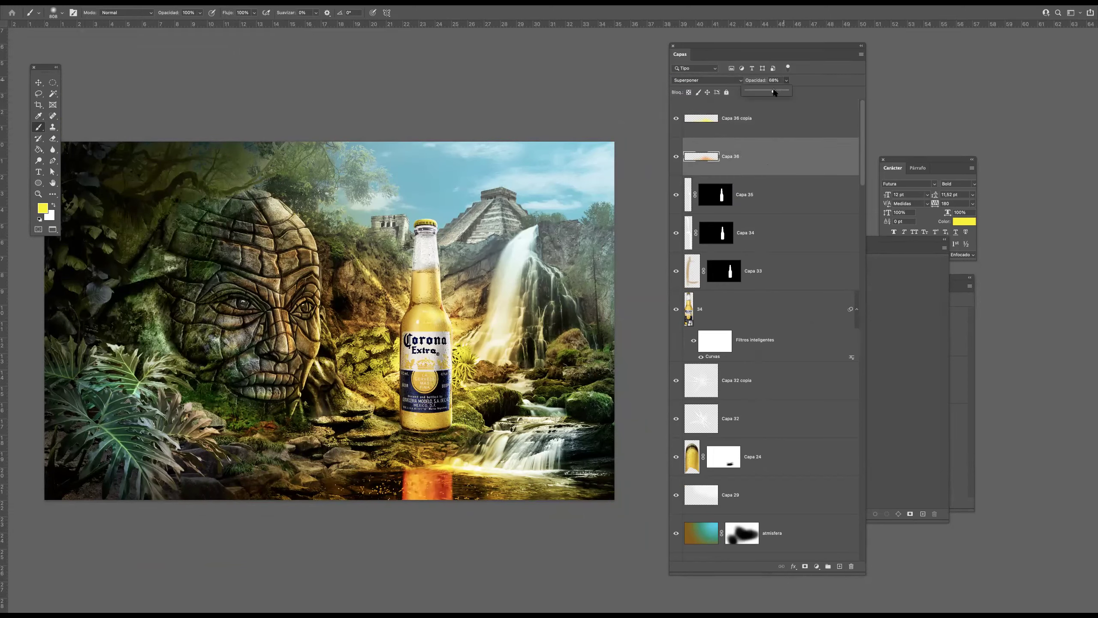
pyautogui.click(730, 161)
pyautogui.click(727, 123)
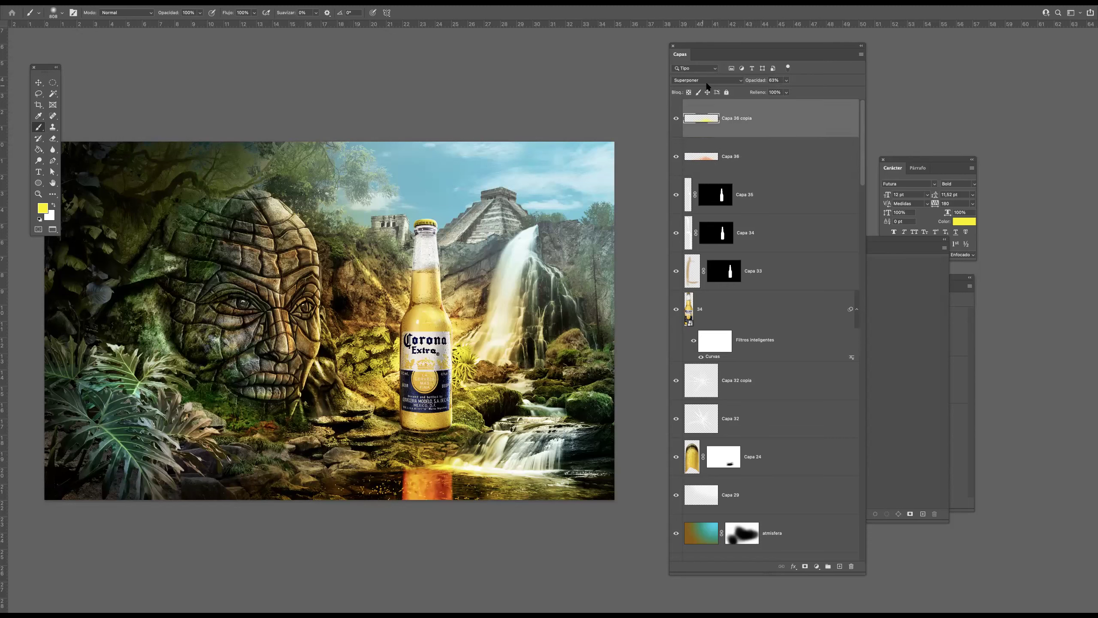
# Create a new top layer, paint soft yellow over the water around the bottle's reflection, and set the layer to 42% opacity
pyautogui.click(840, 566)
pyautogui.moveTo(396, 481)
pyautogui.keyDown('ctrl'); pyautogui.keyDown('alt'); pyautogui.mouseDown()
pyautogui.moveTo(351, 496)
pyautogui.moveTo(408, 486)
pyautogui.moveTo(534, 511)
pyautogui.moveTo(278, 504)
pyautogui.moveTo(363, 512)
pyautogui.moveTo(295, 514)
pyautogui.moveTo(430, 474)
pyautogui.mouseUp(); pyautogui.keyUp('alt'); pyautogui.keyUp('ctrl')
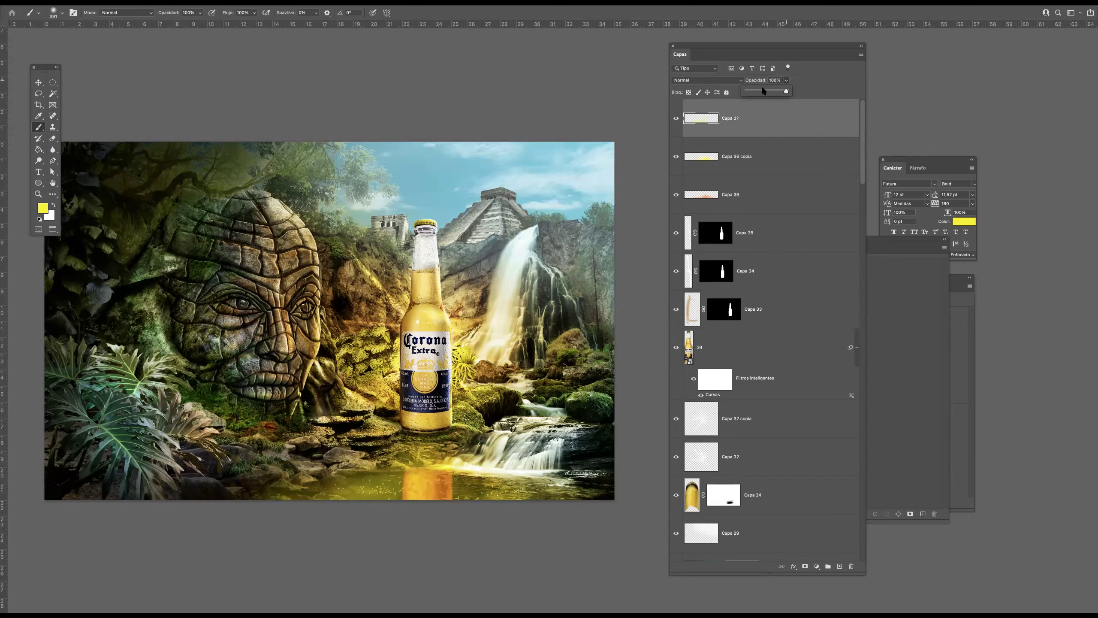
pyautogui.moveTo(757, 92); pyautogui.dragTo(764, 93)
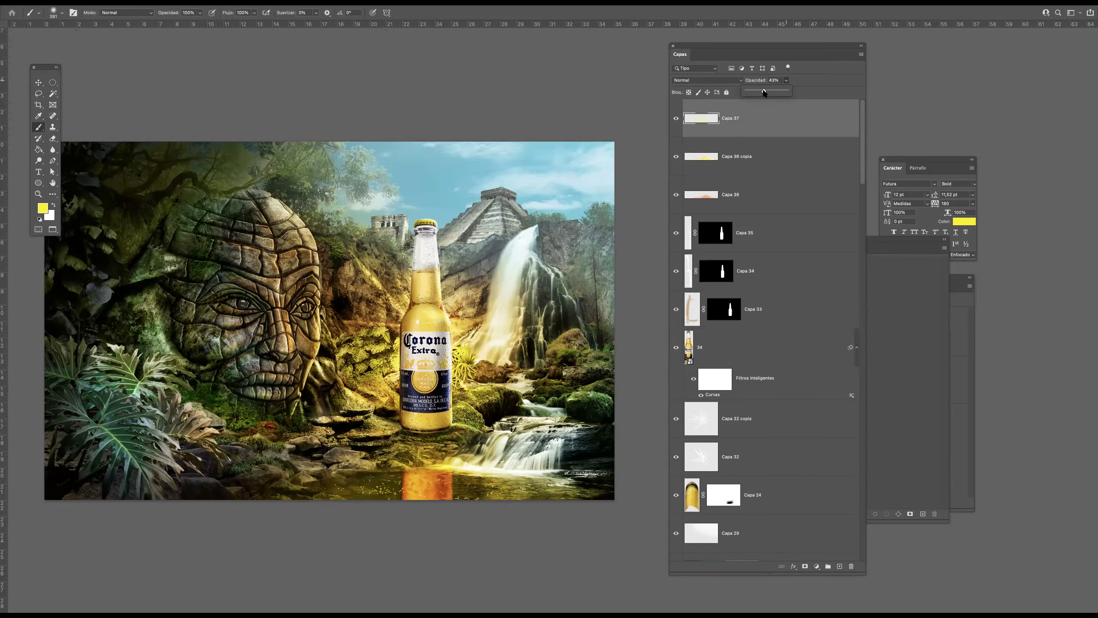
pyautogui.moveTo(410, 443); pyautogui.dragTo(430, 443)
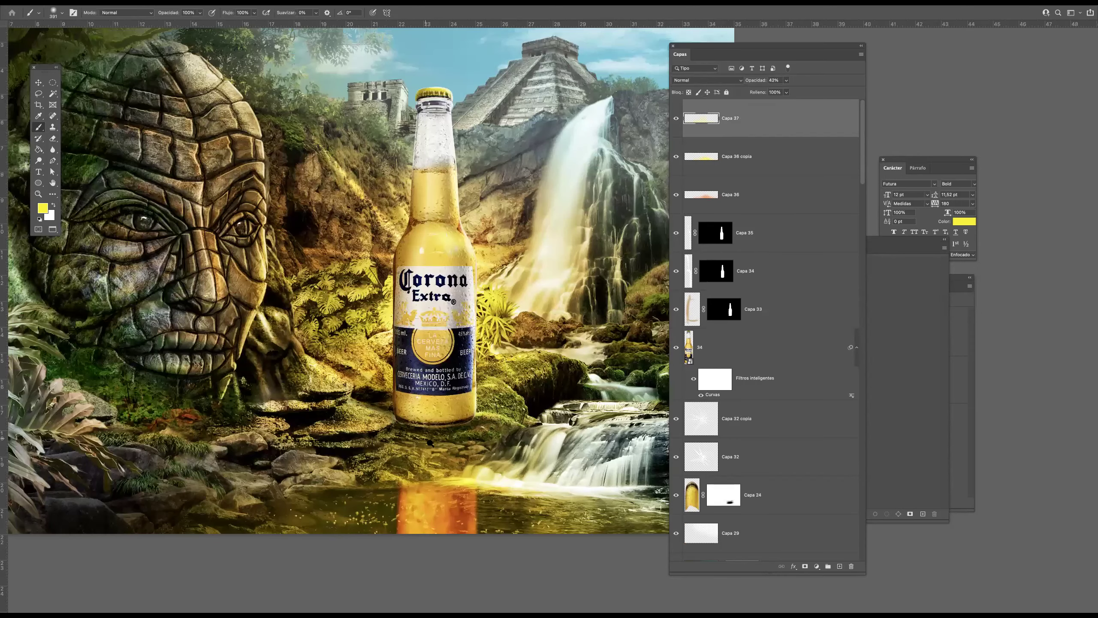
pyautogui.press('Tab')
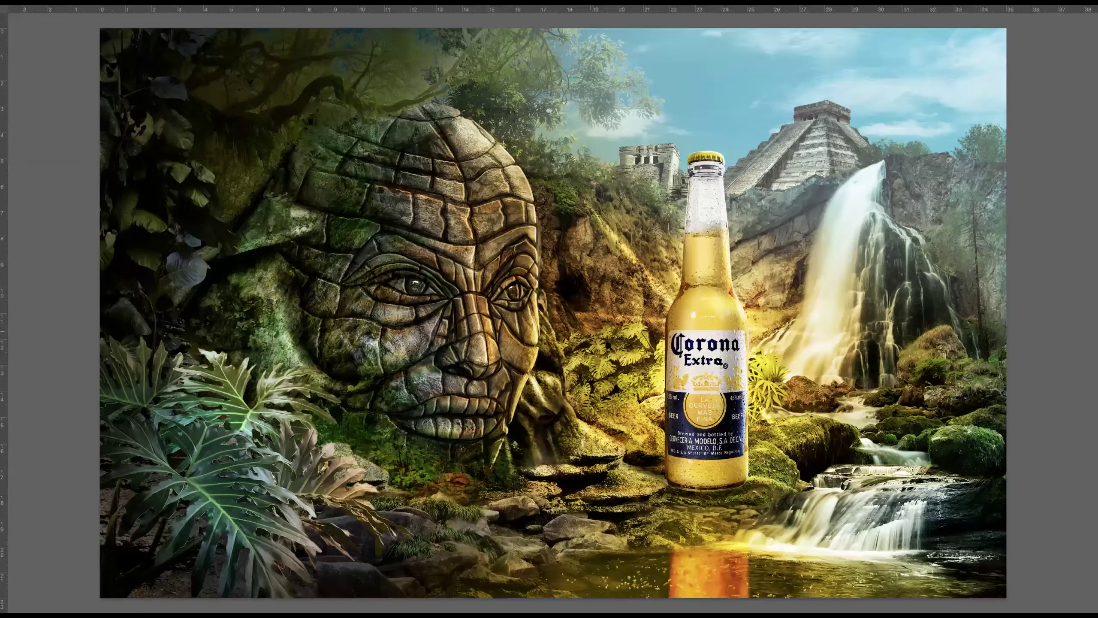
pyautogui.press('super+minus')
pyautogui.press('super+minus')
pyautogui.keyDown('ctrl'); pyautogui.click(486, 386); pyautogui.keyUp('ctrl')
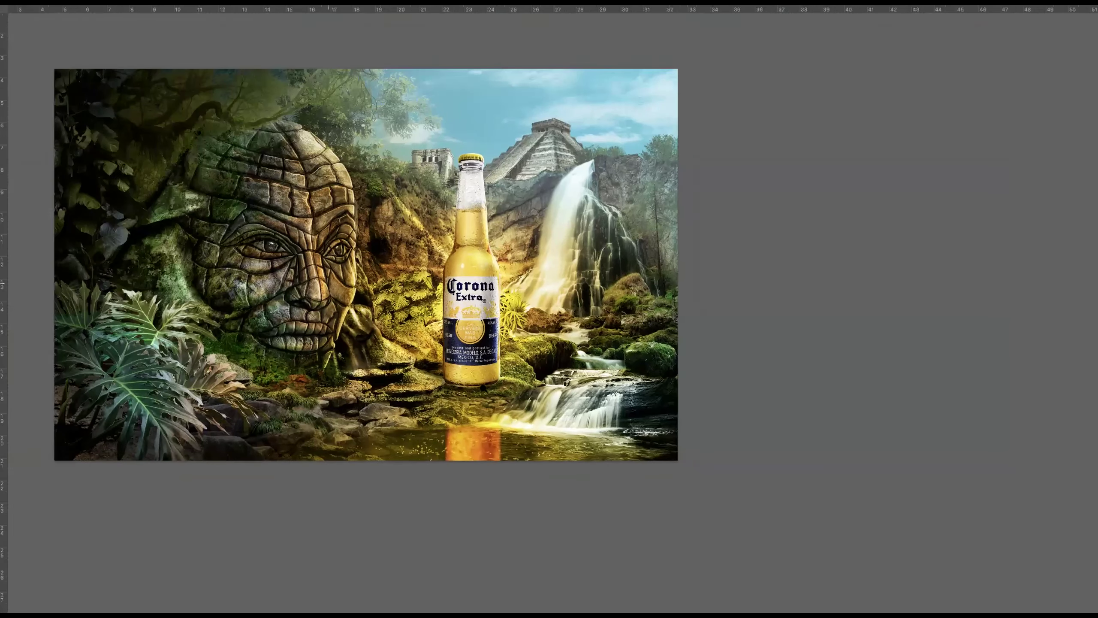
pyautogui.scroll(1, 484, 388)
pyautogui.press('Tab')
# Create a new layer, paint white light strokes on the rocks below the bottle, and set it to Overlay
pyautogui.moveTo(481, 434); pyautogui.dragTo(460, 422)
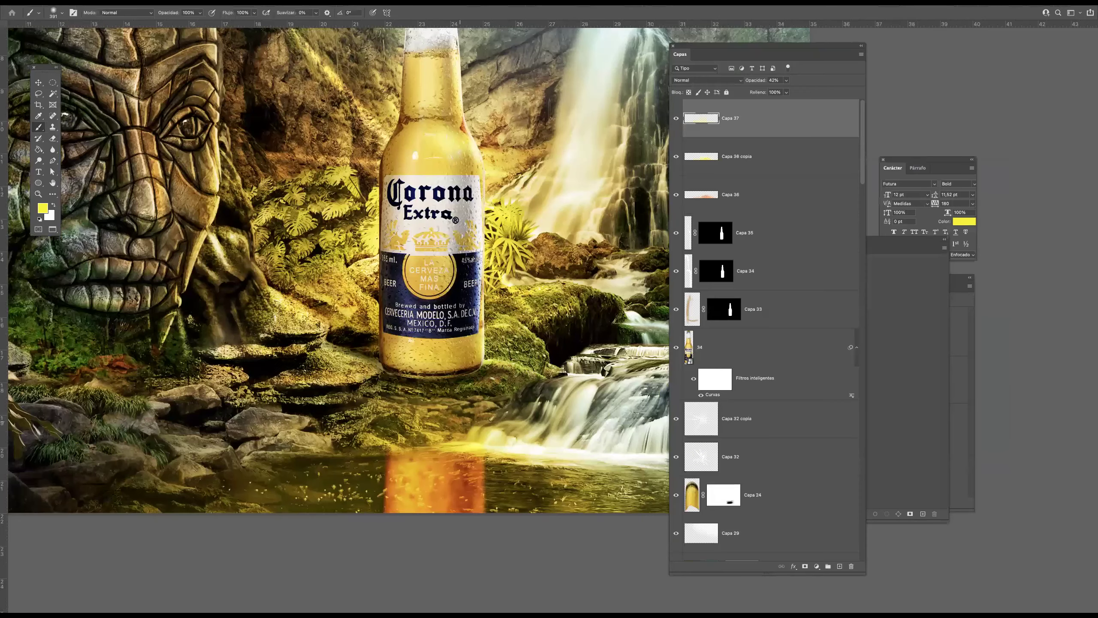
pyautogui.click(839, 566)
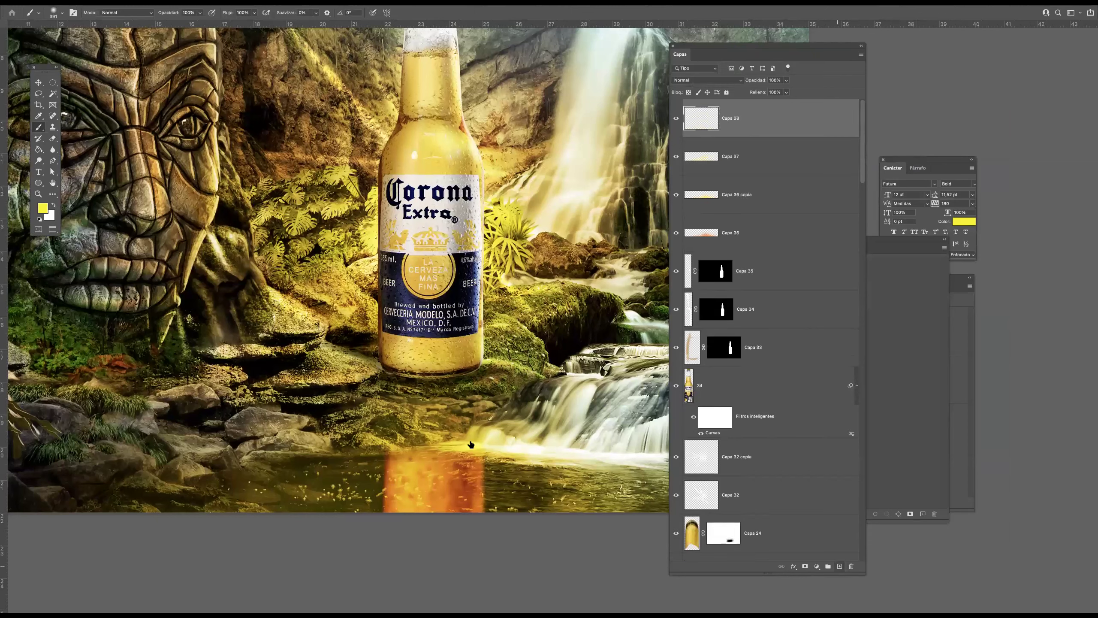
pyautogui.click(53, 205)
pyautogui.moveTo(436, 395); pyautogui.dragTo(397, 396)
pyautogui.moveTo(473, 408)
pyautogui.mouseDown()
pyautogui.moveTo(389, 407)
pyautogui.moveTo(467, 408)
pyautogui.moveTo(458, 395)
pyautogui.mouseUp()
pyautogui.moveTo(465, 435)
pyautogui.mouseDown()
pyautogui.moveTo(383, 421)
pyautogui.moveTo(471, 426)
pyautogui.mouseUp()
pyautogui.click(724, 81)
pyautogui.click(702, 197)
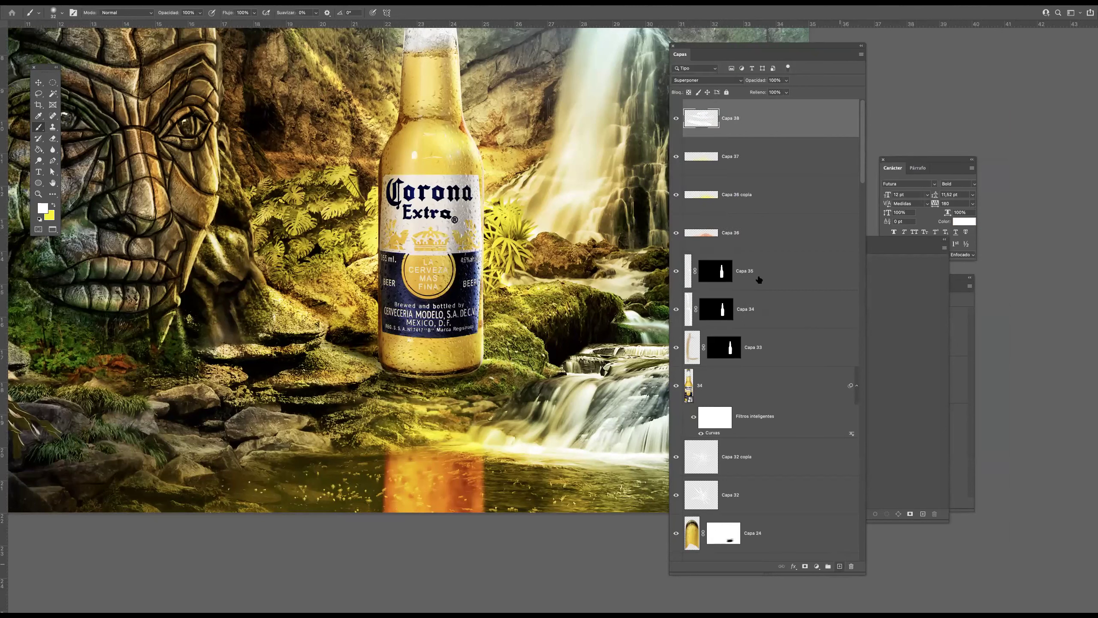
# Create another new layer and set the brush colour to a very dark reddish brown
pyautogui.click(839, 565)
pyautogui.click(52, 207)
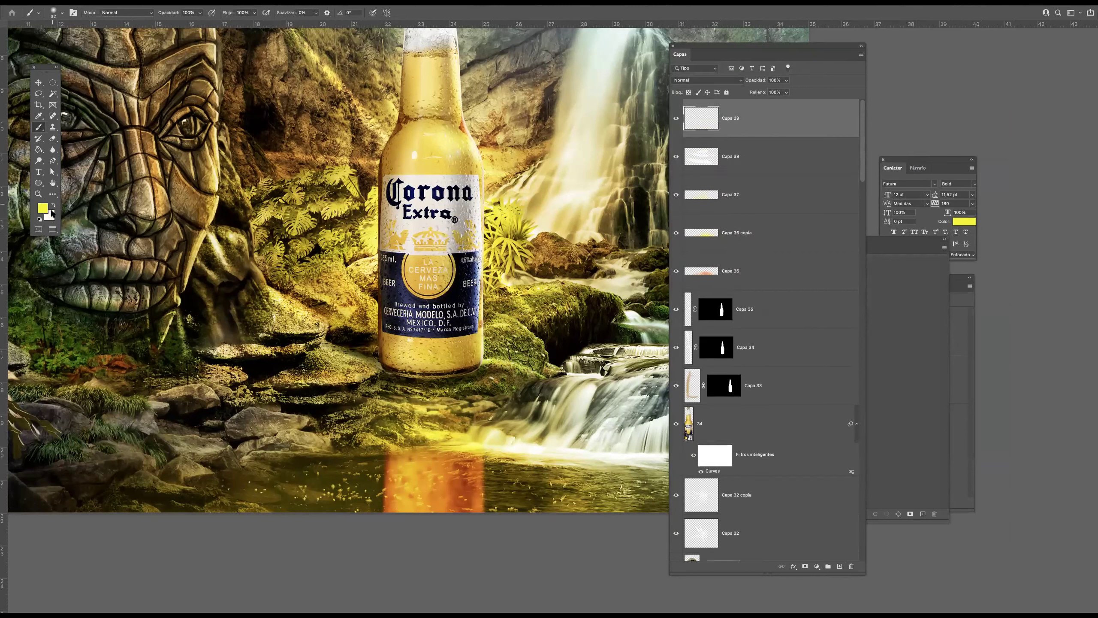
pyautogui.click(43, 208)
pyautogui.click(605, 357)
pyautogui.click(621, 362)
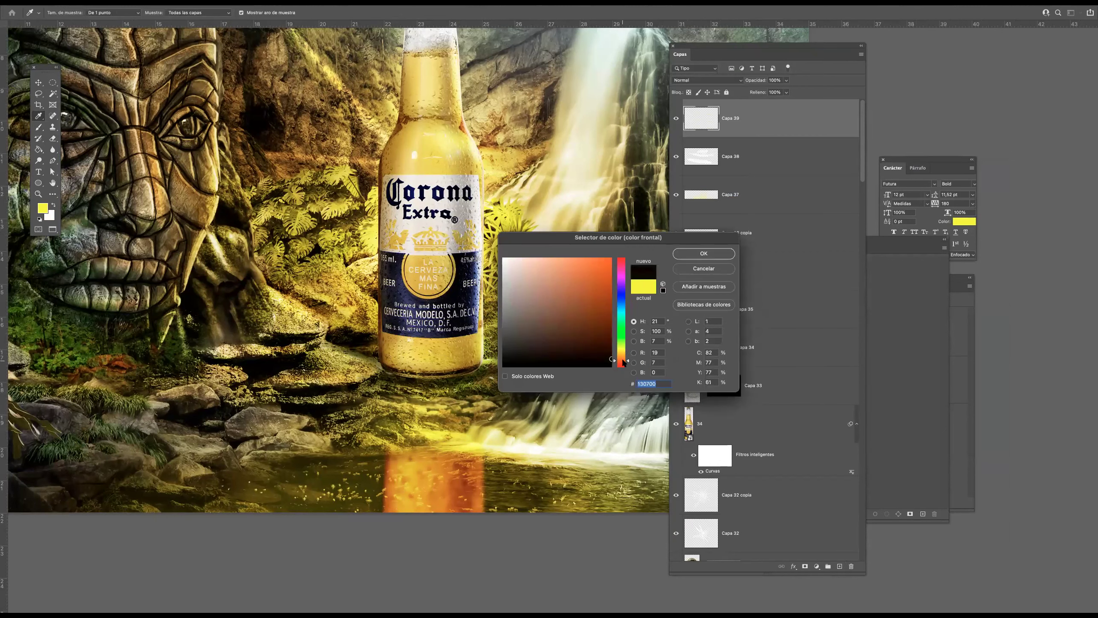
pyautogui.click(610, 348)
pyautogui.press('Return')
pyautogui.press('b')
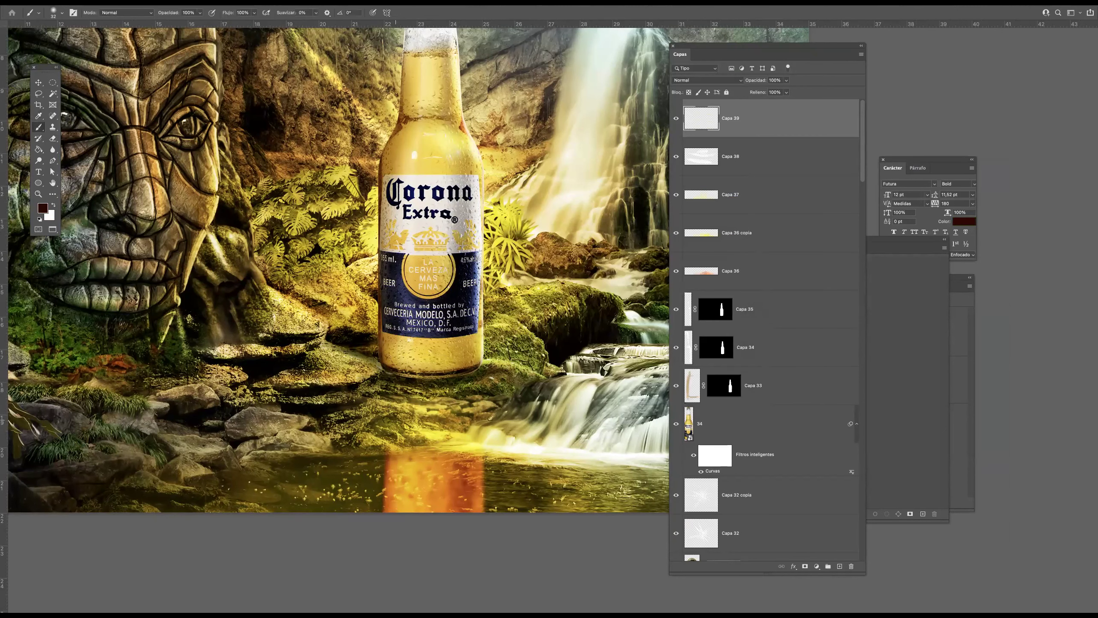
# Paint dark shadow strokes across the rocks below the bottle, set the layer to Multiply, and slightly reduce its opacity
pyautogui.moveTo(378, 420); pyautogui.dragTo(476, 416)
pyautogui.moveTo(345, 415)
pyautogui.mouseDown()
pyautogui.moveTo(422, 421)
pyautogui.moveTo(494, 398)
pyautogui.mouseUp()
pyautogui.moveTo(446, 431); pyautogui.dragTo(375, 442)
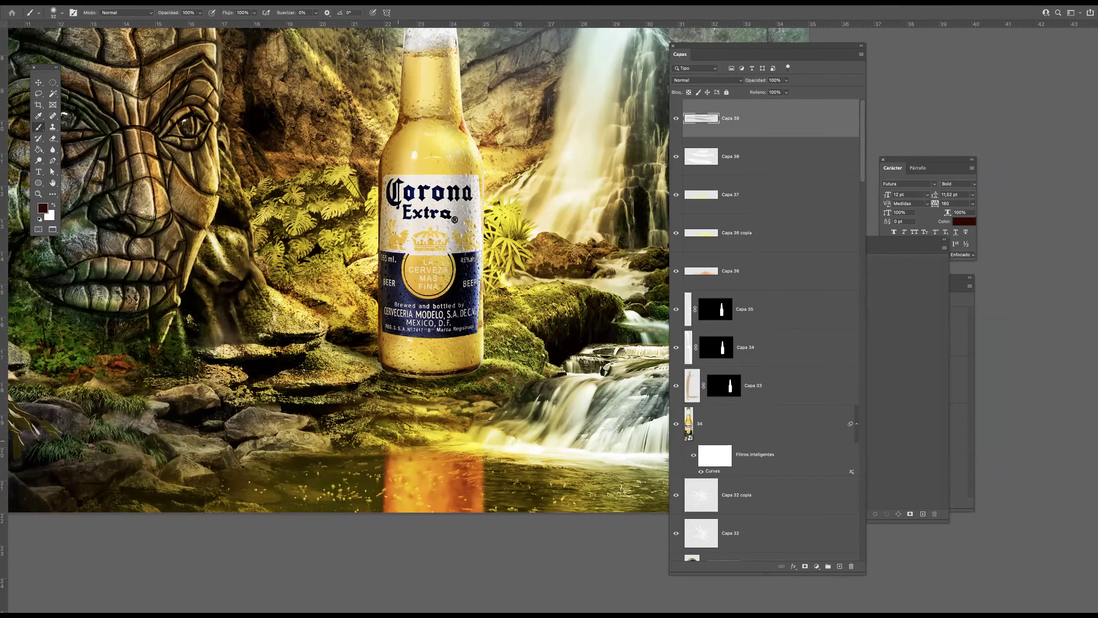
pyautogui.click(728, 82)
pyautogui.click(693, 110)
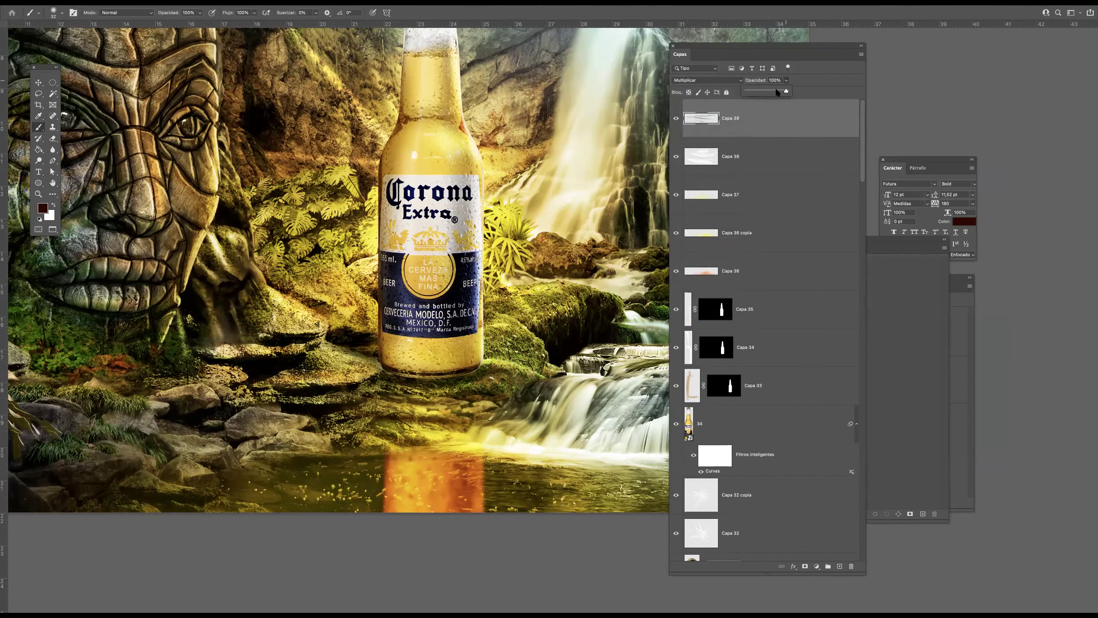
pyautogui.moveTo(777, 90); pyautogui.dragTo(782, 91)
# Bring the leafy vine image into the montage document as a placed layer
pyautogui.press('super+0')
pyautogui.press('Tab')
pyautogui.moveTo(541, 320); pyautogui.dragTo(562, 319)
pyautogui.moveTo(561, 308); pyautogui.dragTo(449, 292)
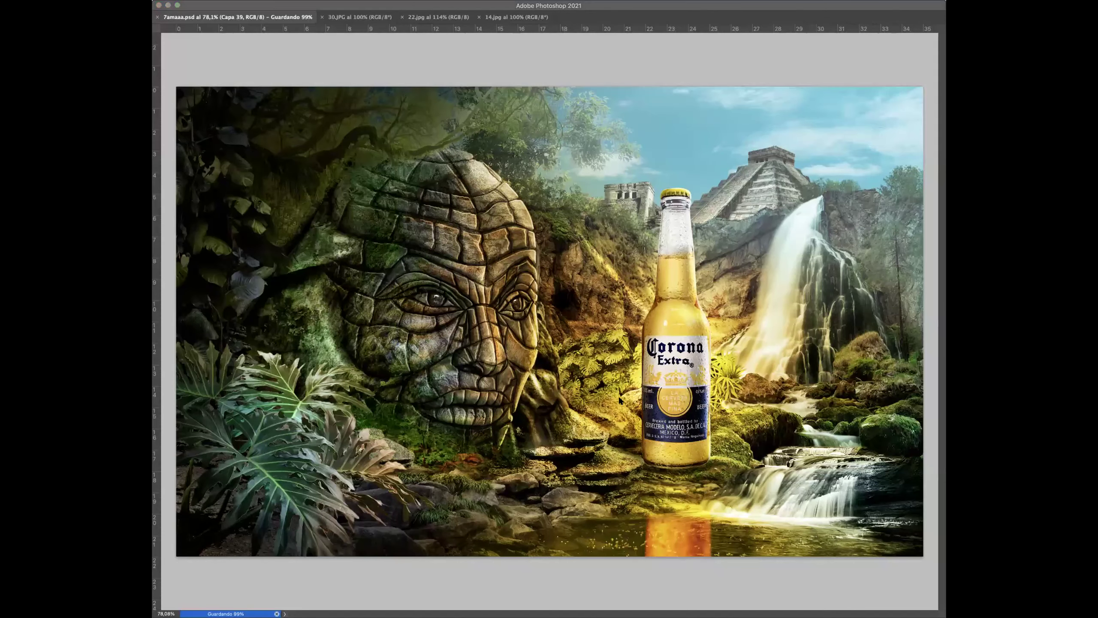
pyautogui.click(587, 170)
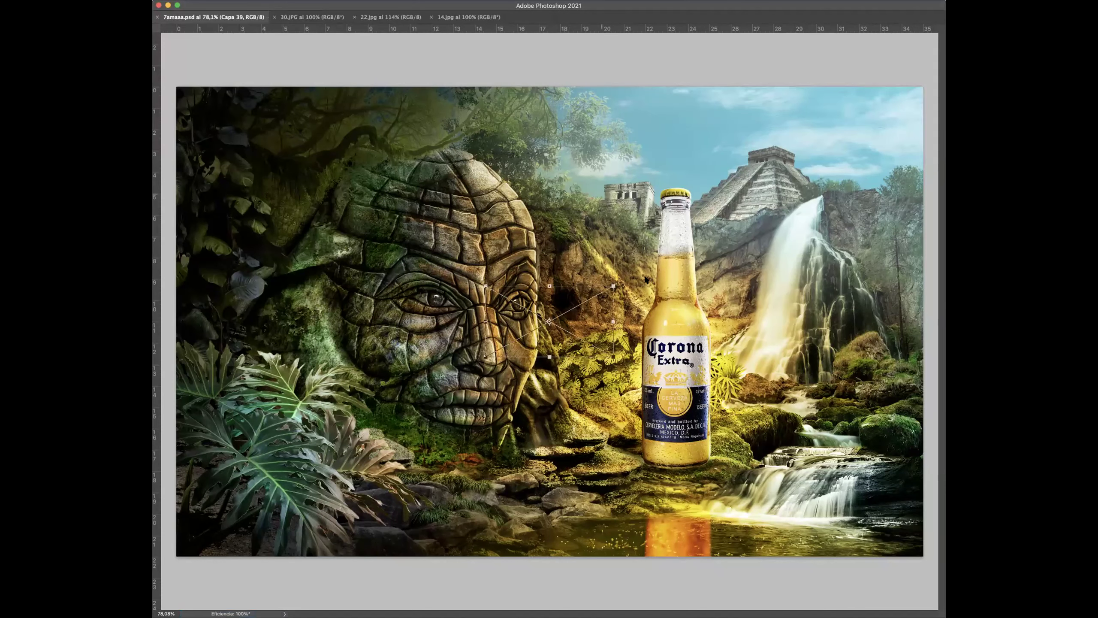
pyautogui.moveTo(602, 194); pyautogui.dragTo(562, 416)
pyautogui.press('Return')
# Move the vine beside the stone face's left edge and lower its layer to just below layer 10
pyautogui.press('f')
pyautogui.moveTo(558, 326); pyautogui.dragTo(320, 326)
pyautogui.moveTo(298, 315); pyautogui.dragTo(376, 336)
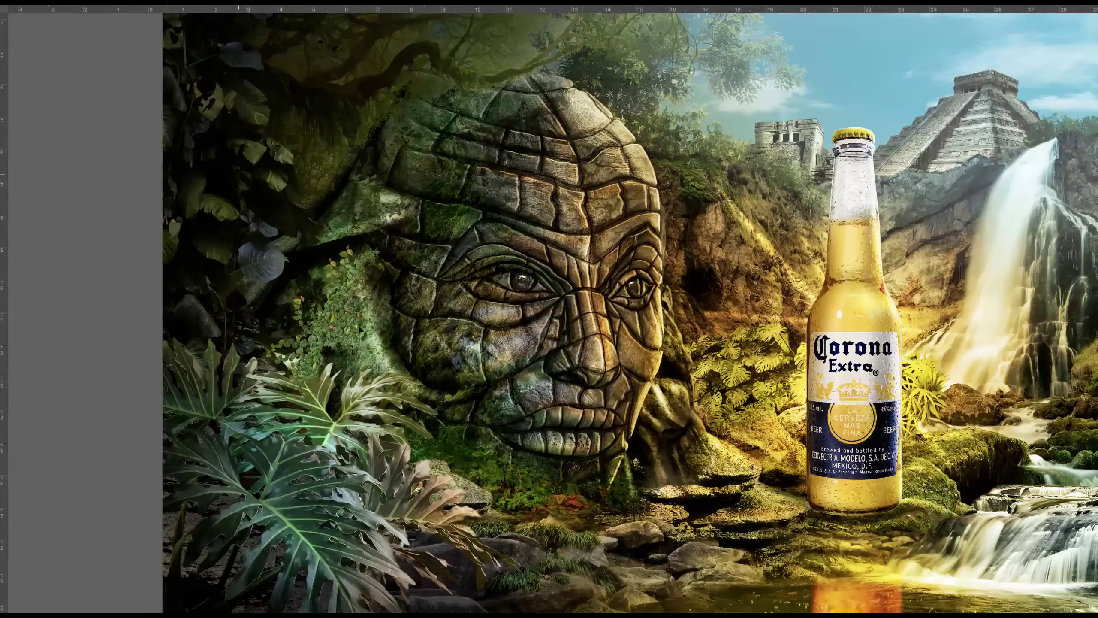
pyautogui.scroll(1, 302, 317)
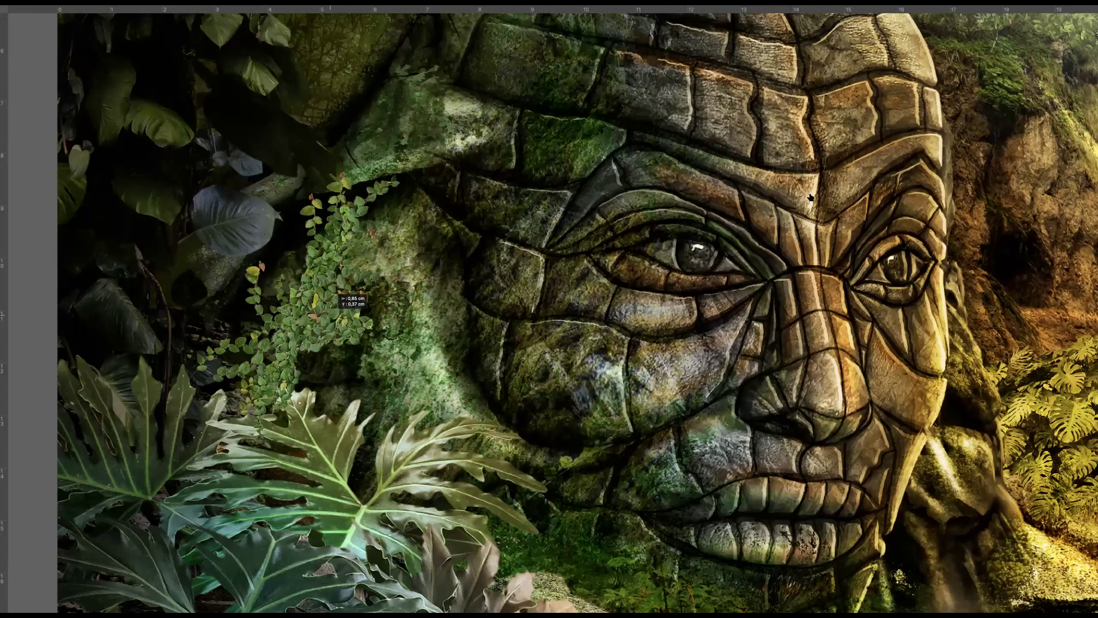
pyautogui.press('Tab')
pyautogui.moveTo(776, 572); pyautogui.dragTo(736, 298)
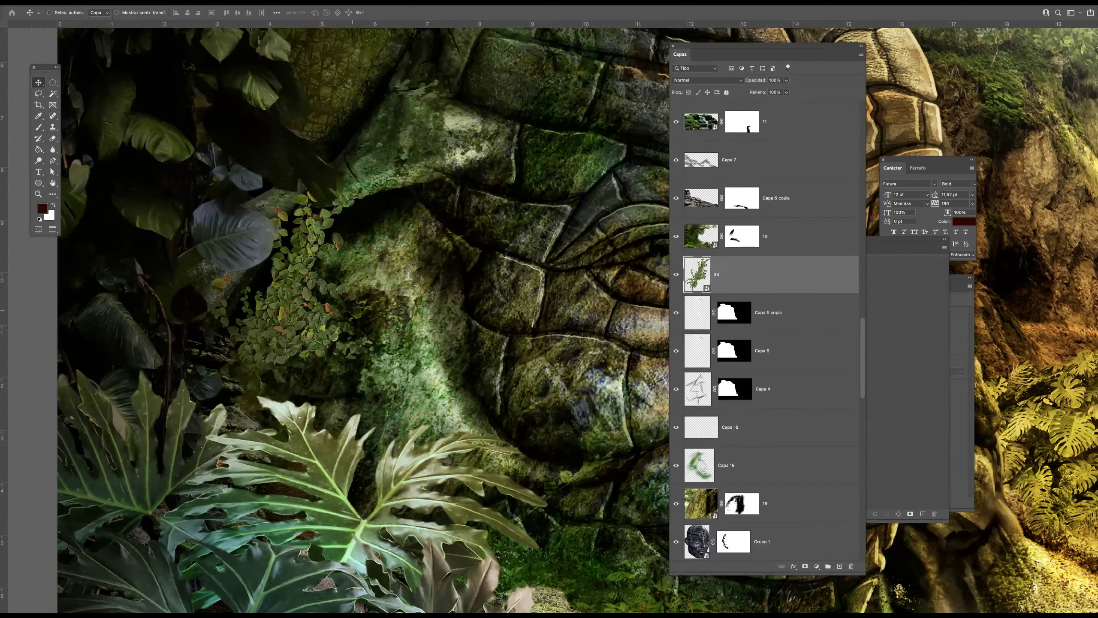
# Shift the vine up toward the stone head's mossy edge and rotate it to about 142°
pyautogui.moveTo(331, 299); pyautogui.dragTo(392, 234)
pyautogui.scroll(-3, 392, 236)
pyautogui.press('super+t')
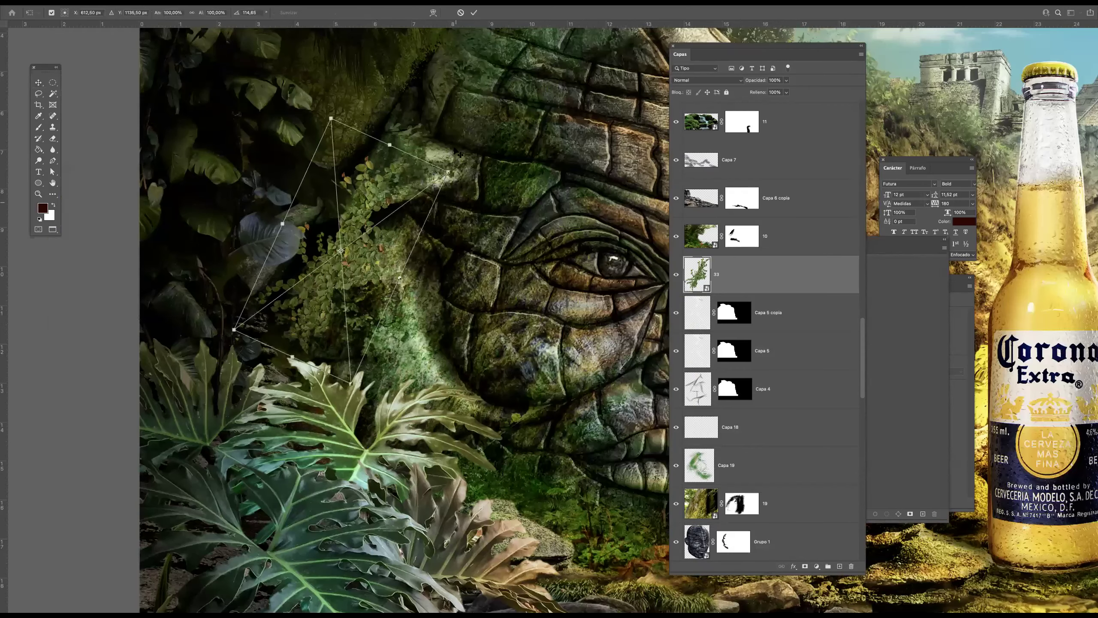
pyautogui.moveTo(473, 167); pyautogui.dragTo(480, 178)
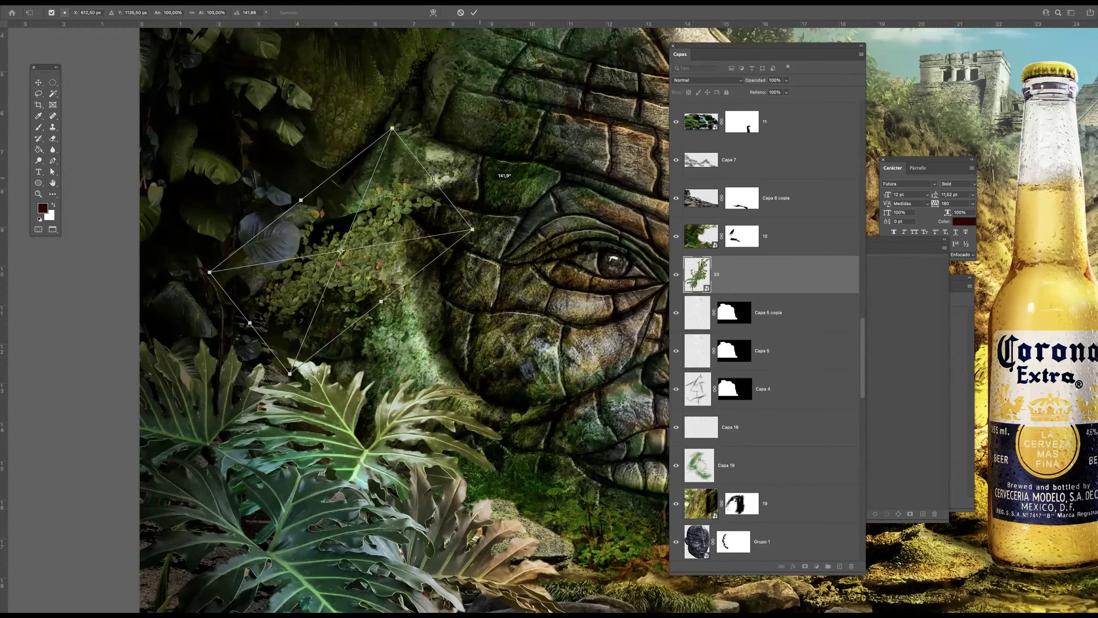
pyautogui.press('Return')
# Apply an S-shaped Curves adjustment to the vine, with the highlight point at input 188, output 211, and set its layer to 80% opacity
pyautogui.hotkey('ctrl', 'm')
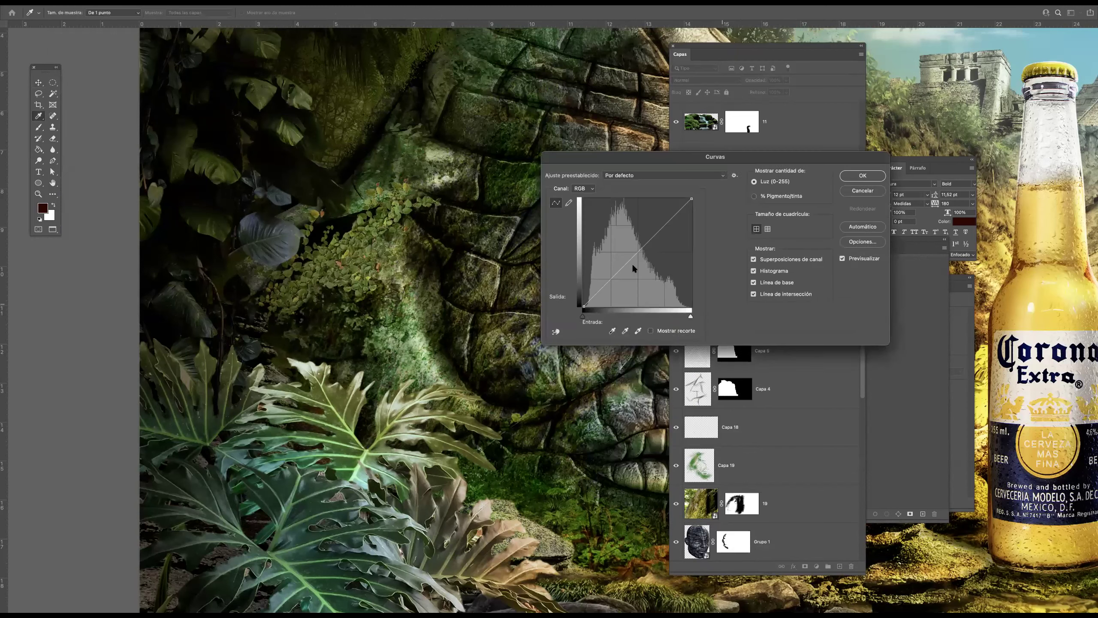
pyautogui.moveTo(613, 277); pyautogui.dragTo(613, 291)
pyautogui.click(665, 217)
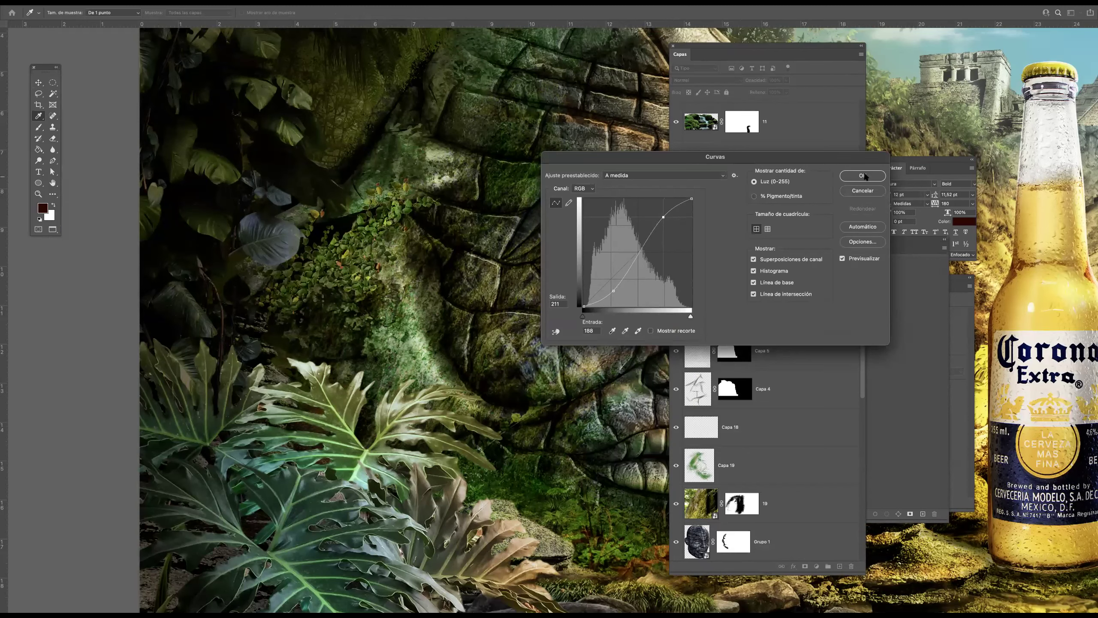
pyautogui.click(863, 175)
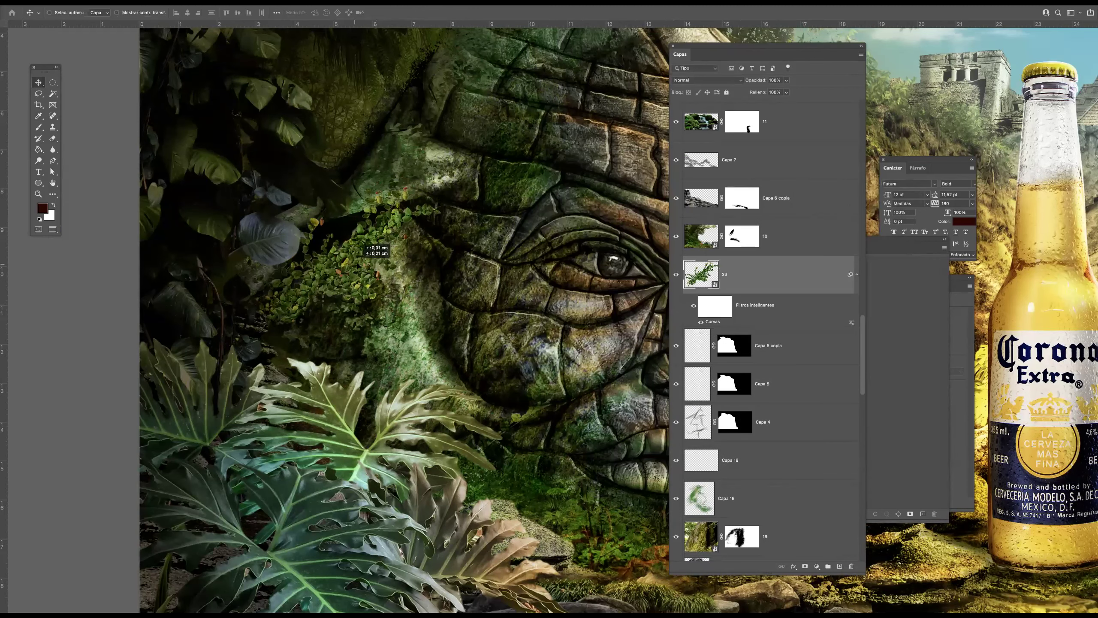
pyautogui.click(786, 81)
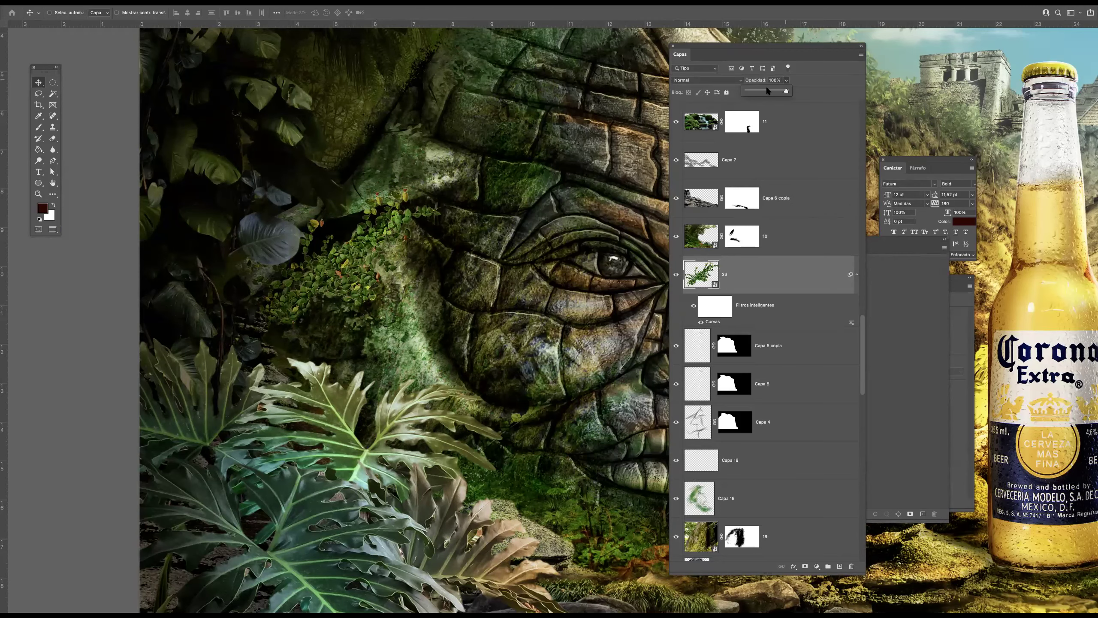
pyautogui.moveTo(767, 90); pyautogui.dragTo(778, 91)
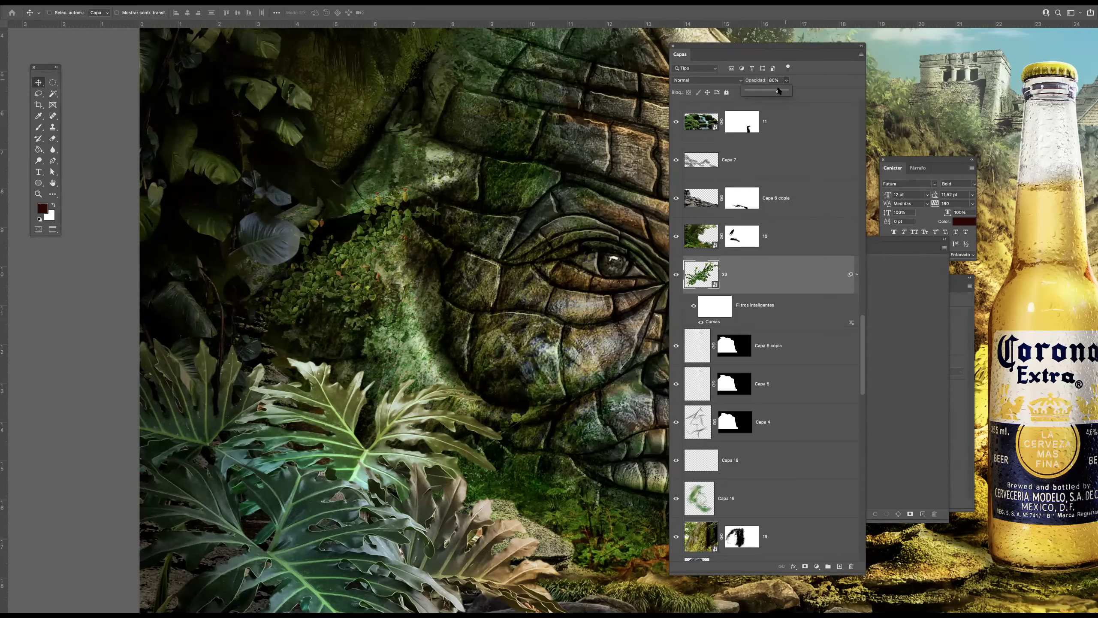
pyautogui.click(726, 283)
# Duplicate the vine layer, rotate the copy upright, and place it lower along the stone face's cheek, above the large leaves
pyautogui.moveTo(410, 339); pyautogui.dragTo(390, 339)
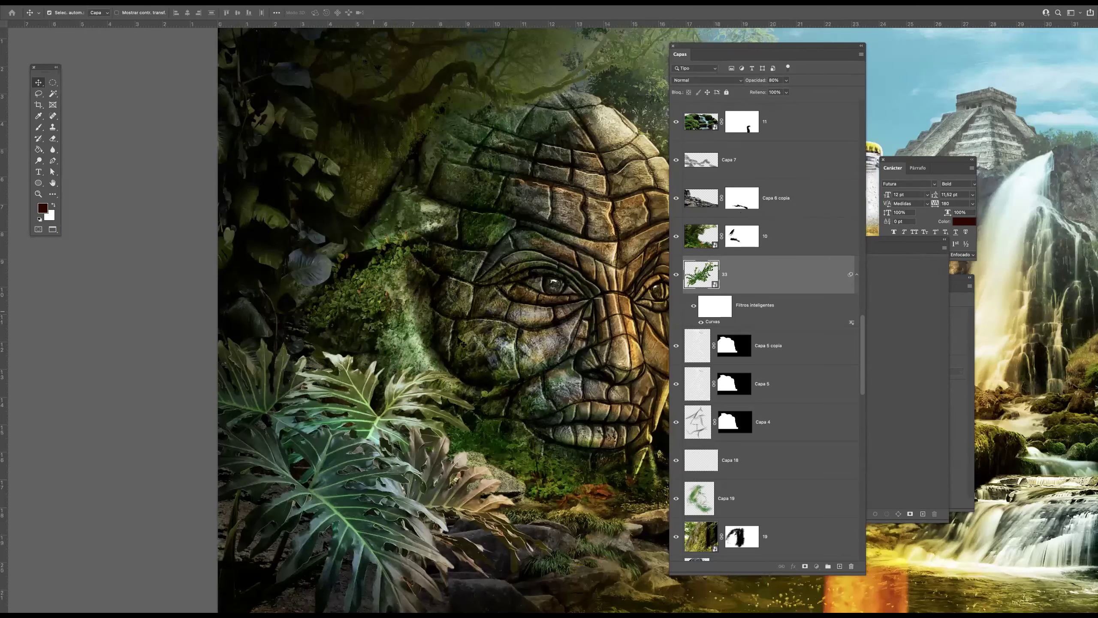
pyautogui.hotkey('ctrl', 'j')
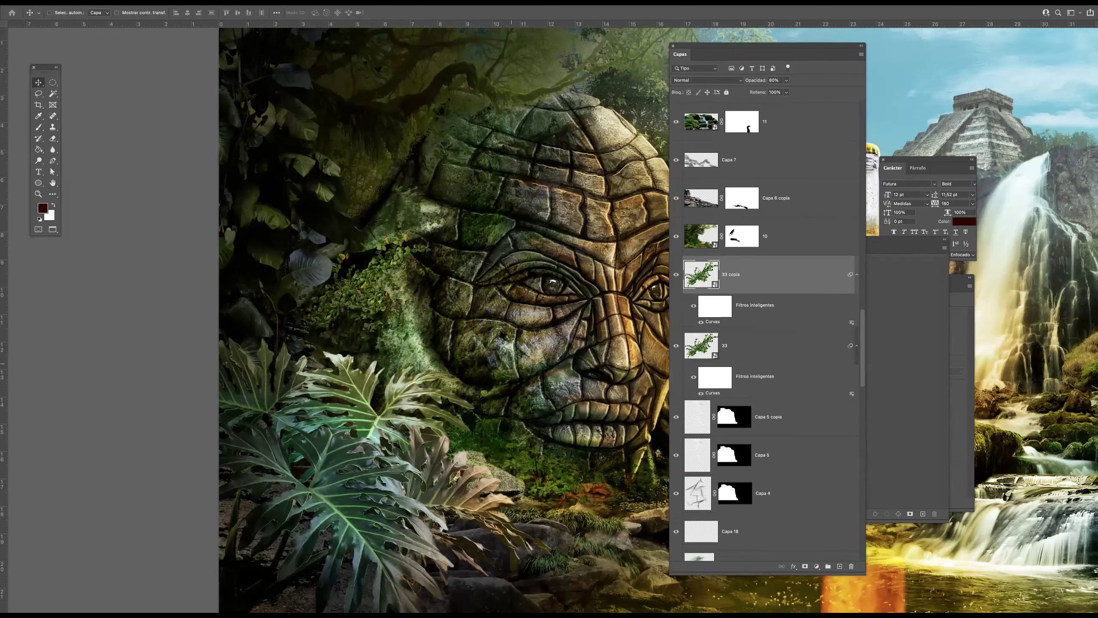
pyautogui.hotkey('ctrl', 't')
pyautogui.click(579, 215)
pyautogui.moveTo(493, 273); pyautogui.dragTo(387, 206)
pyautogui.moveTo(369, 306); pyautogui.dragTo(501, 402)
pyautogui.moveTo(489, 304); pyautogui.dragTo(445, 350)
pyautogui.press('Return')
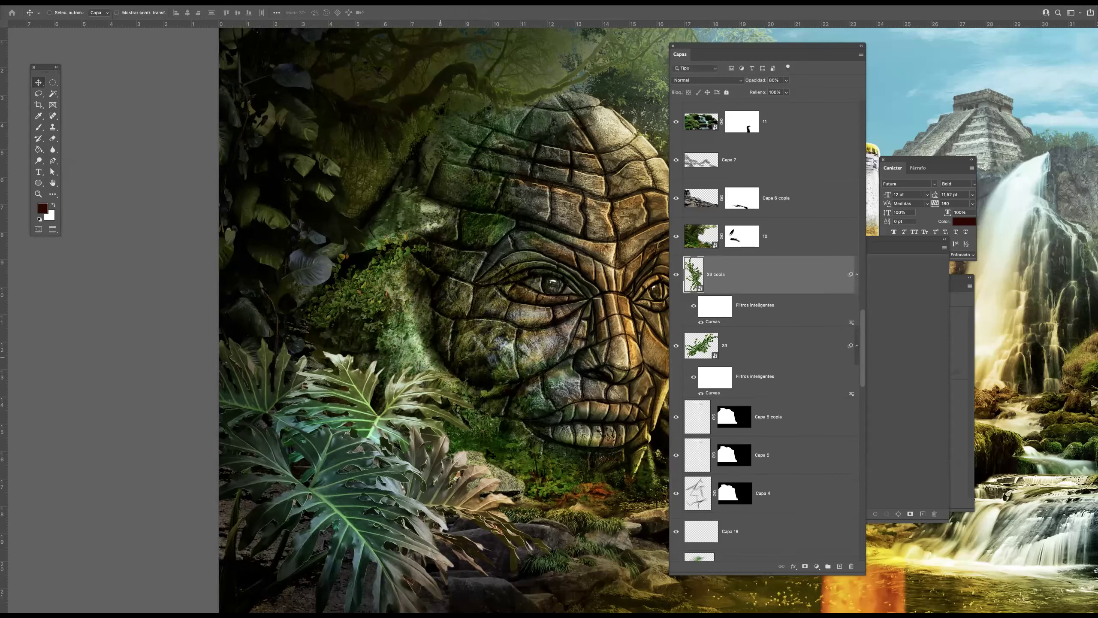
# Rasterize the duplicated vine layer 33 copia beside the stone face
pyautogui.moveTo(490, 446); pyautogui.dragTo(455, 370)
pyautogui.rightClick(743, 284)
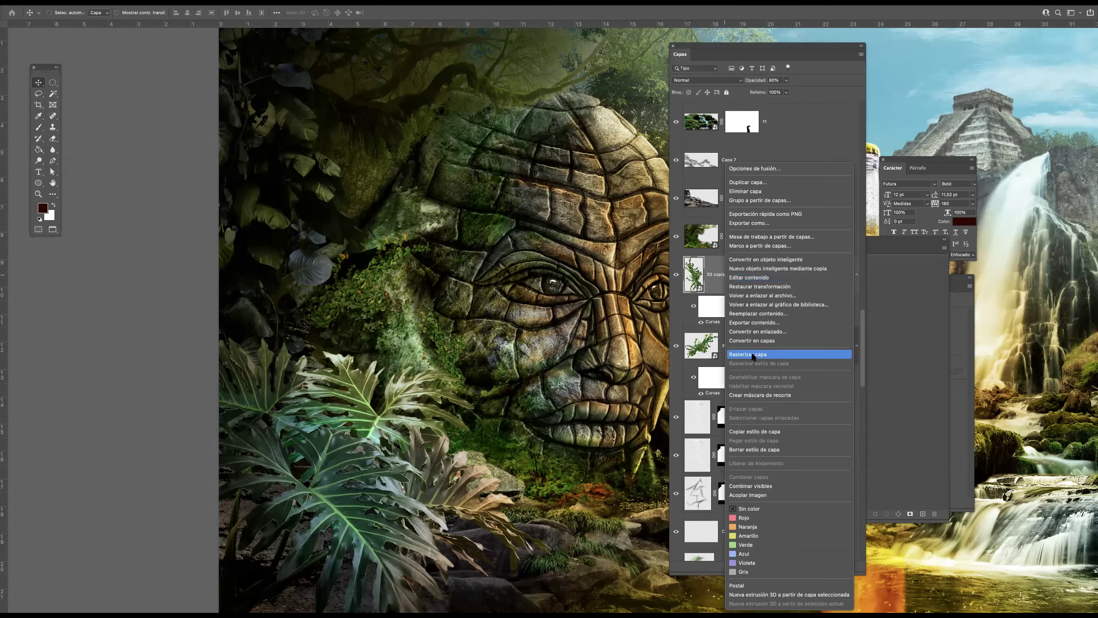
pyautogui.click(754, 353)
pyautogui.moveTo(450, 353); pyautogui.dragTo(401, 279)
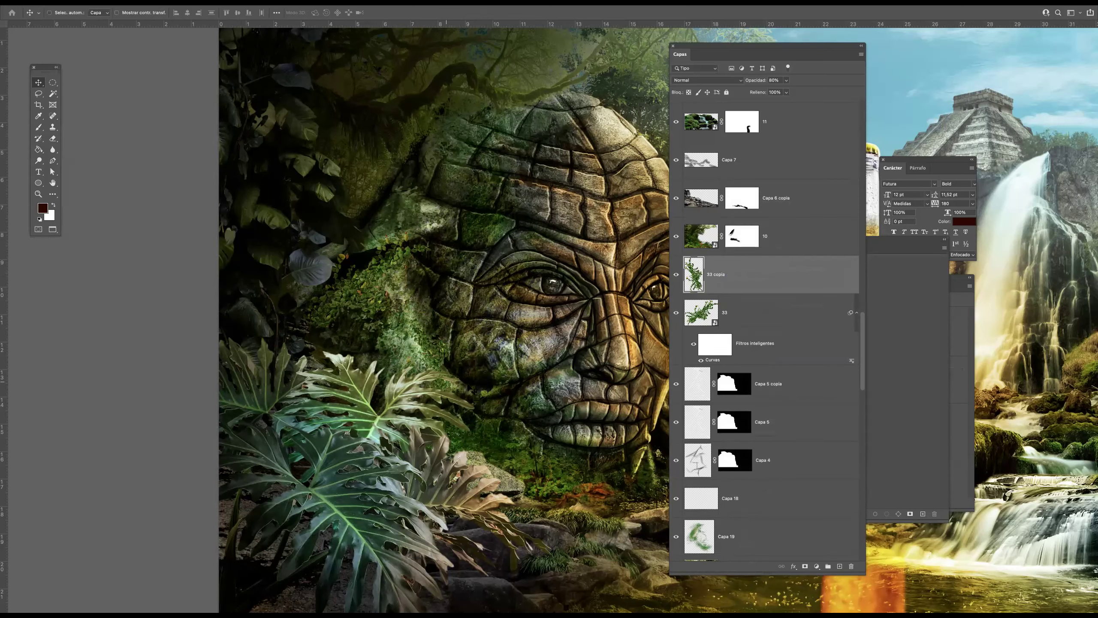
pyautogui.press('Tab')
pyautogui.moveTo(427, 354)
pyautogui.mouseDown()
pyautogui.moveTo(380, 353)
pyautogui.moveTo(474, 344)
pyautogui.moveTo(432, 348)
pyautogui.mouseUp()
pyautogui.moveTo(587, 358); pyautogui.dragTo(422, 349)
pyautogui.press('Tab')
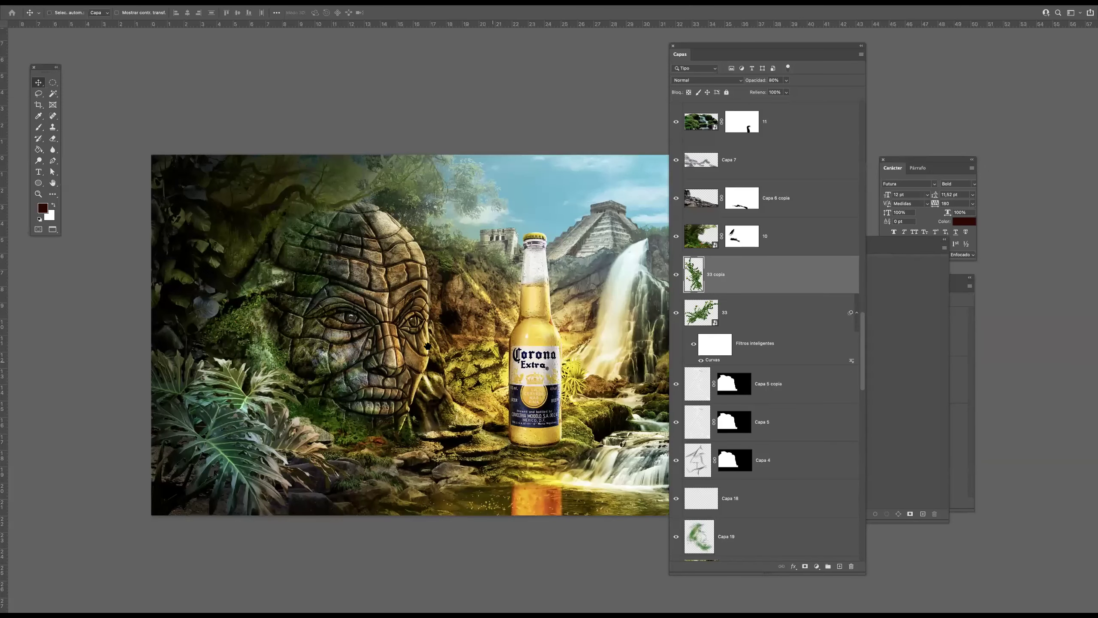
pyautogui.moveTo(491, 337); pyautogui.dragTo(422, 319)
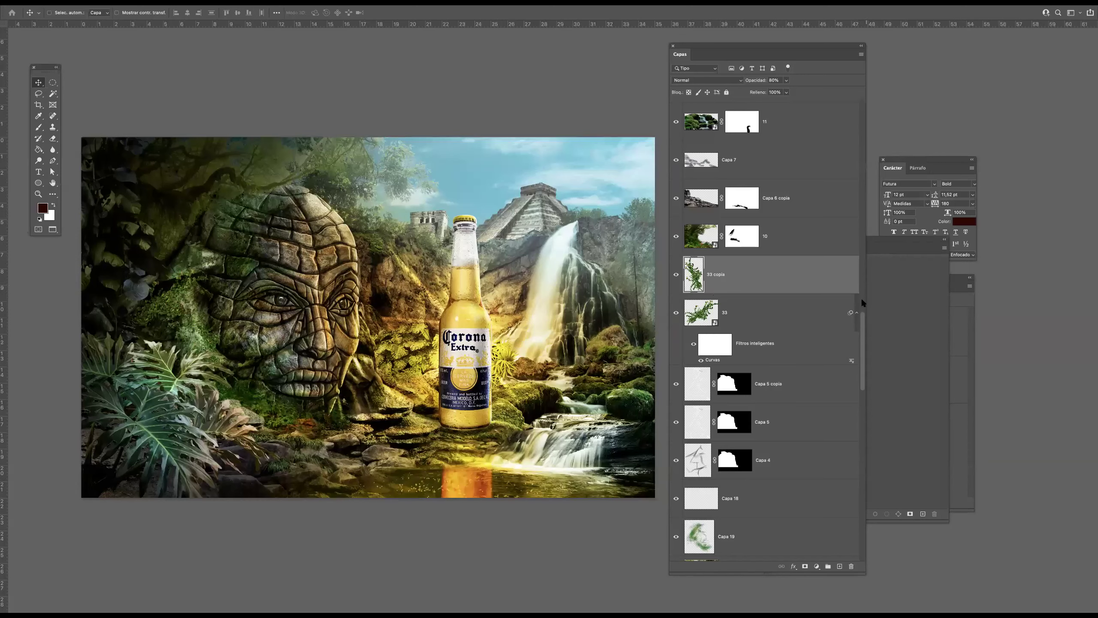
# Add a new layer at the top of the layer stack and fill it entirely with black
pyautogui.moveTo(864, 336); pyautogui.dragTo(841, 100)
pyautogui.click(800, 134)
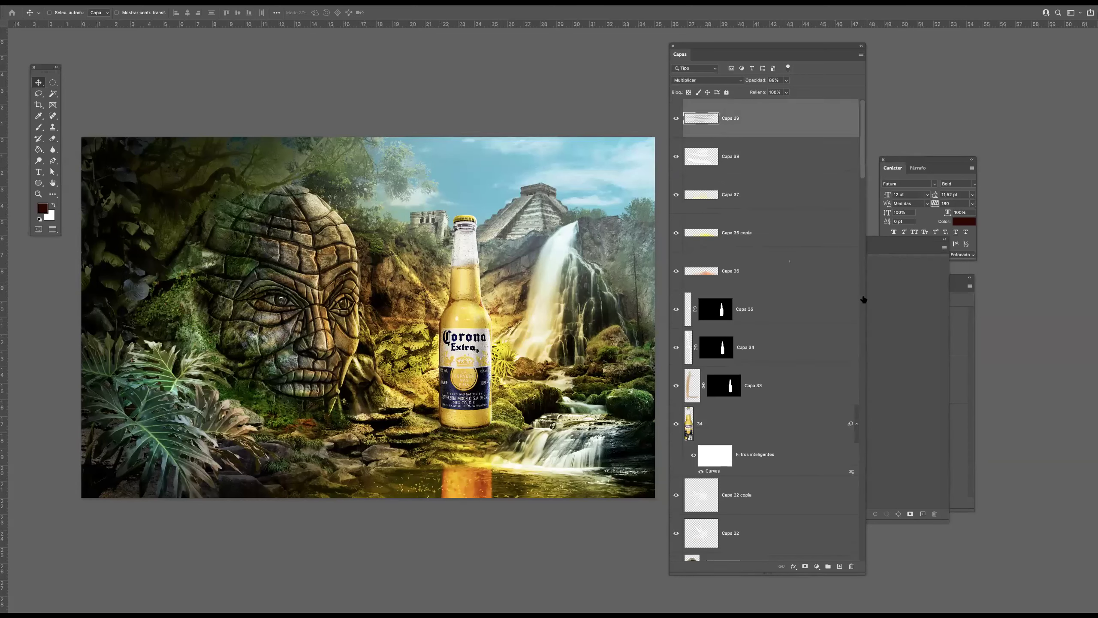
pyautogui.click(839, 566)
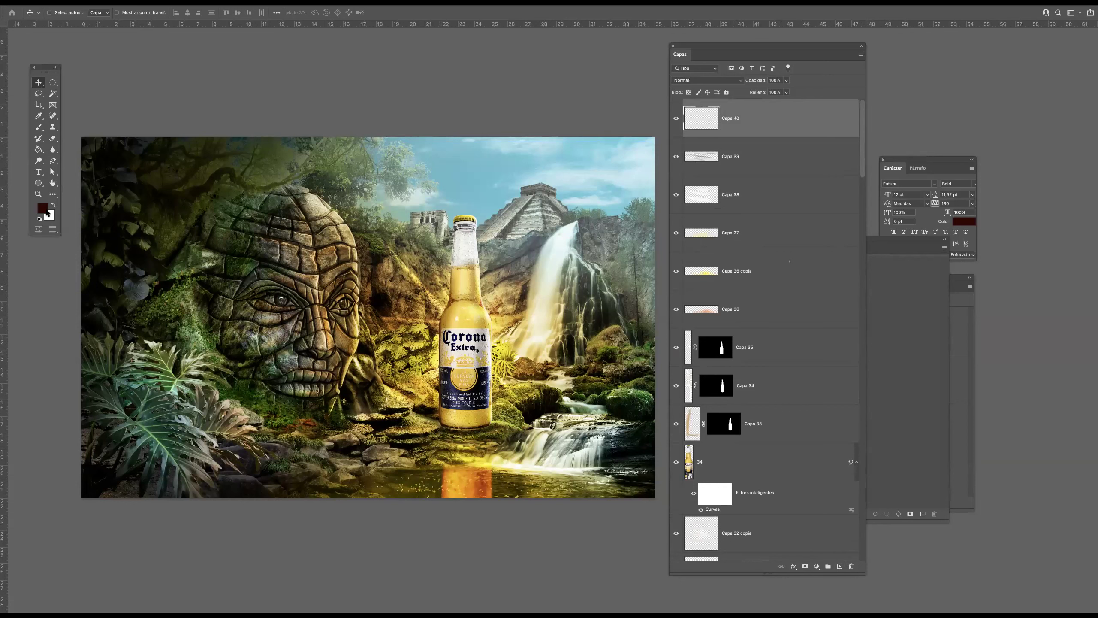
pyautogui.click(39, 219)
pyautogui.click(40, 152)
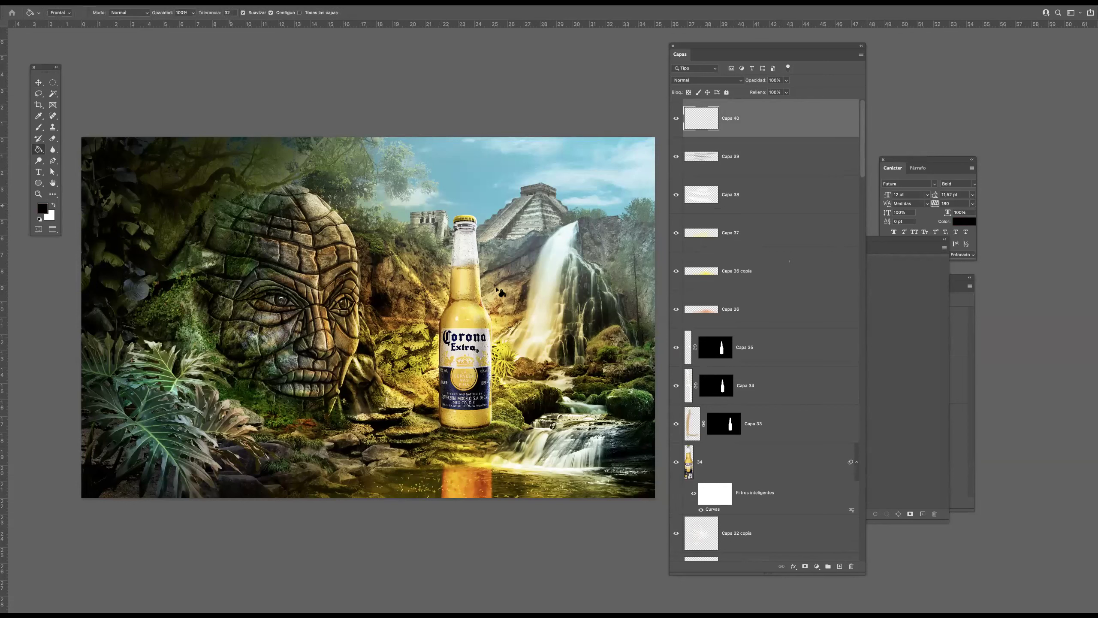
pyautogui.click(502, 292)
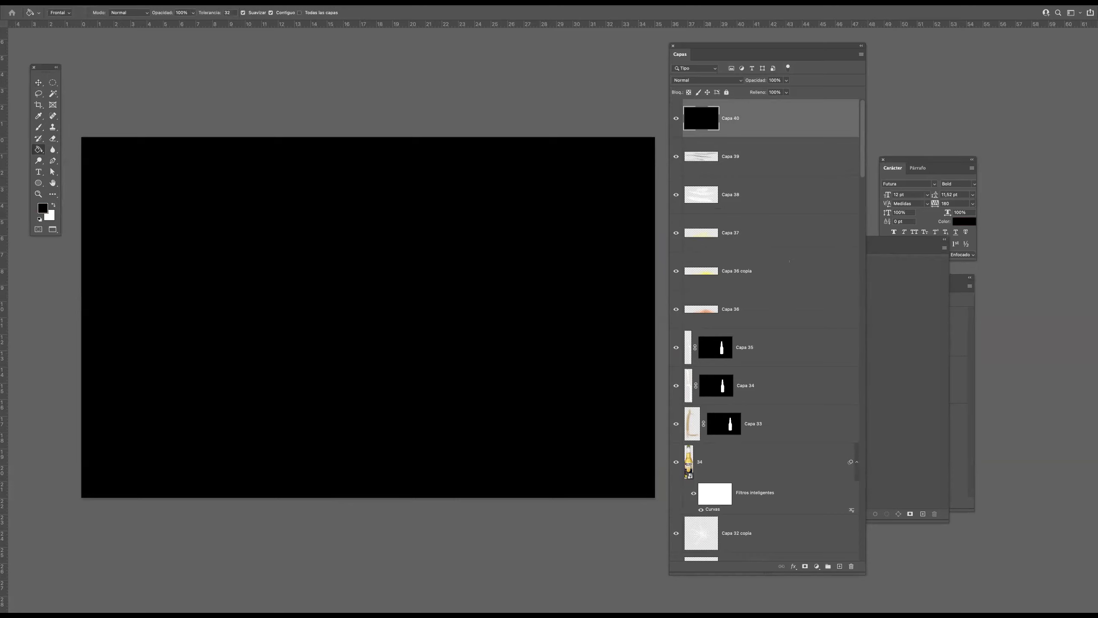
# Render a lens flare on the black layer using the 50-300 mm zoom lens, with its brightness lowered below 100% and its centre right of the middle
pyautogui.click(232, 2)
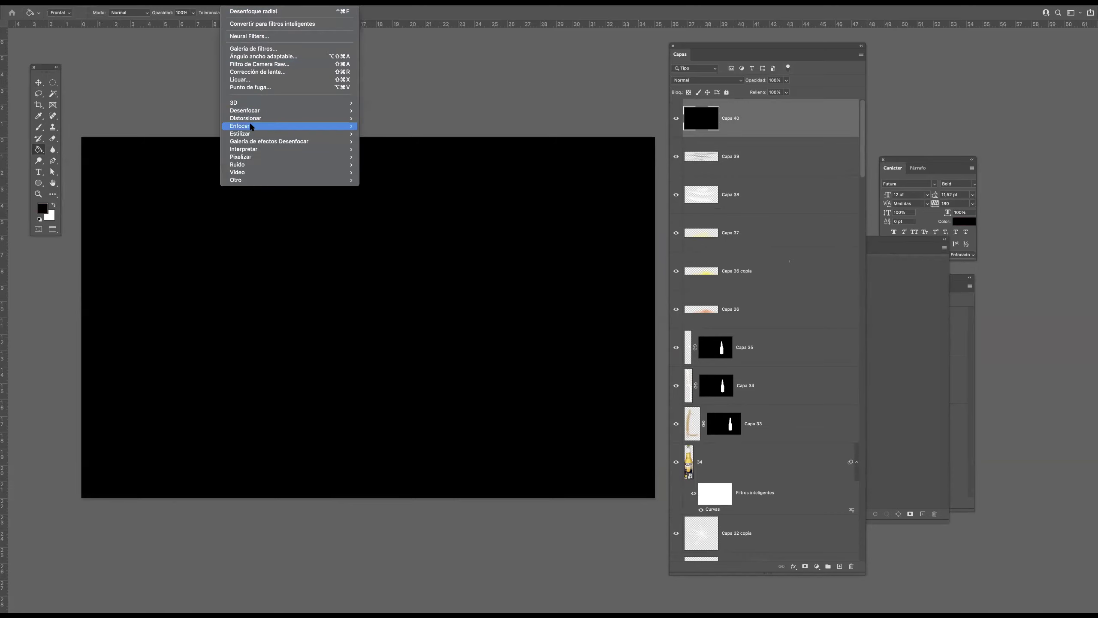
pyautogui.moveTo(245, 151)
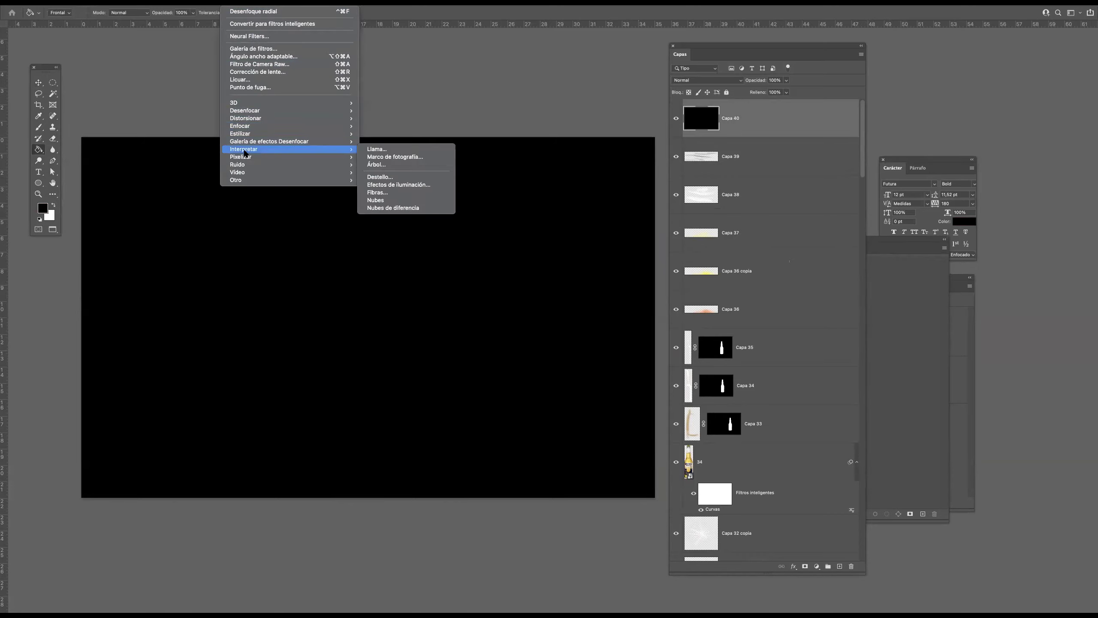
pyautogui.click(380, 177)
pyautogui.moveTo(506, 203); pyautogui.dragTo(530, 206)
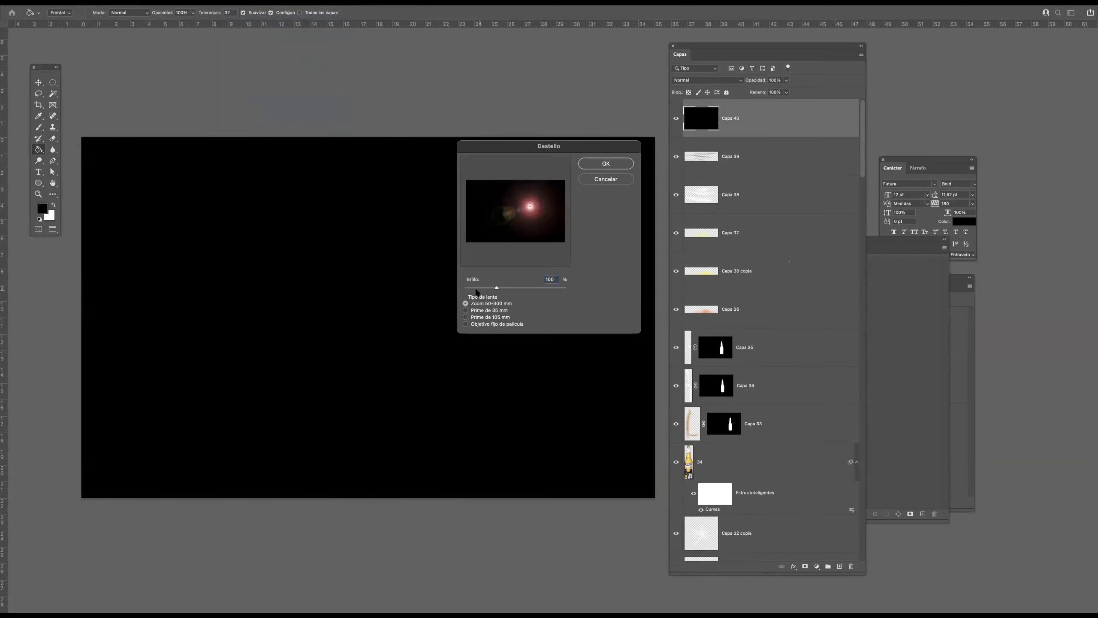
pyautogui.click(483, 288)
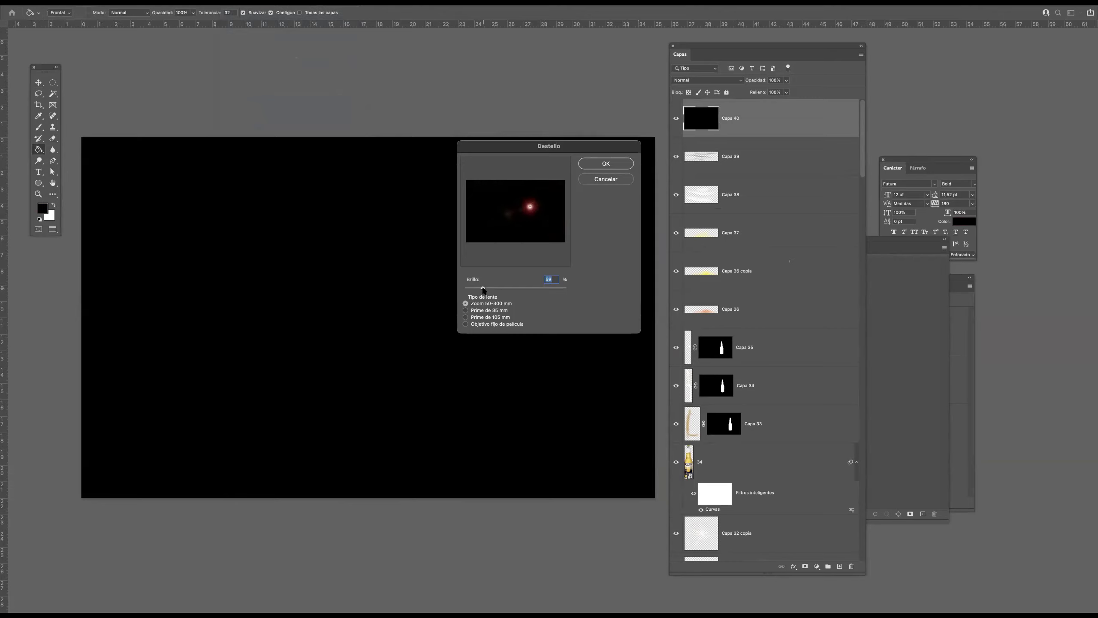
pyautogui.moveTo(530, 207); pyautogui.dragTo(531, 208)
pyautogui.click(595, 165)
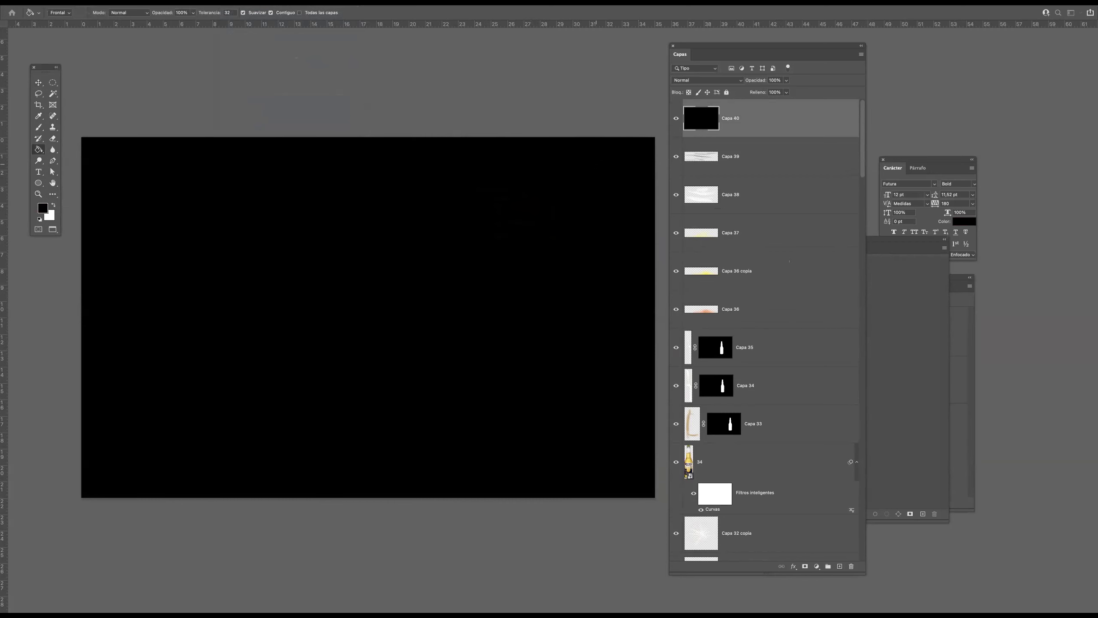
# Set the flare layer's blend mode to Trama (Screen) and move the flare to the right edge of the bottle's shoulder
pyautogui.click(718, 81)
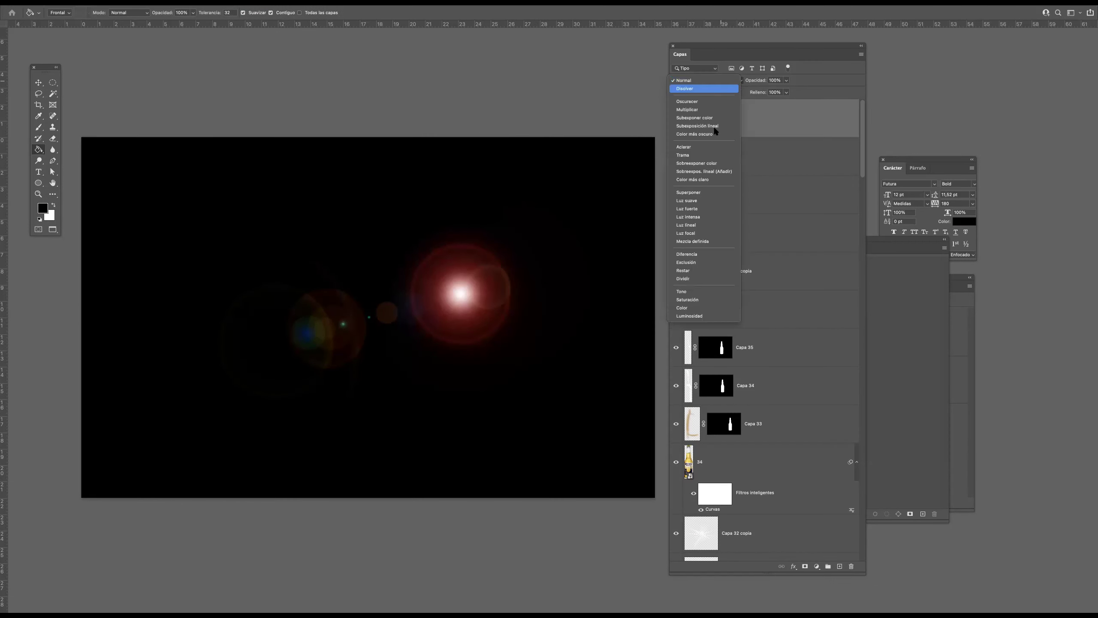
pyautogui.click(685, 155)
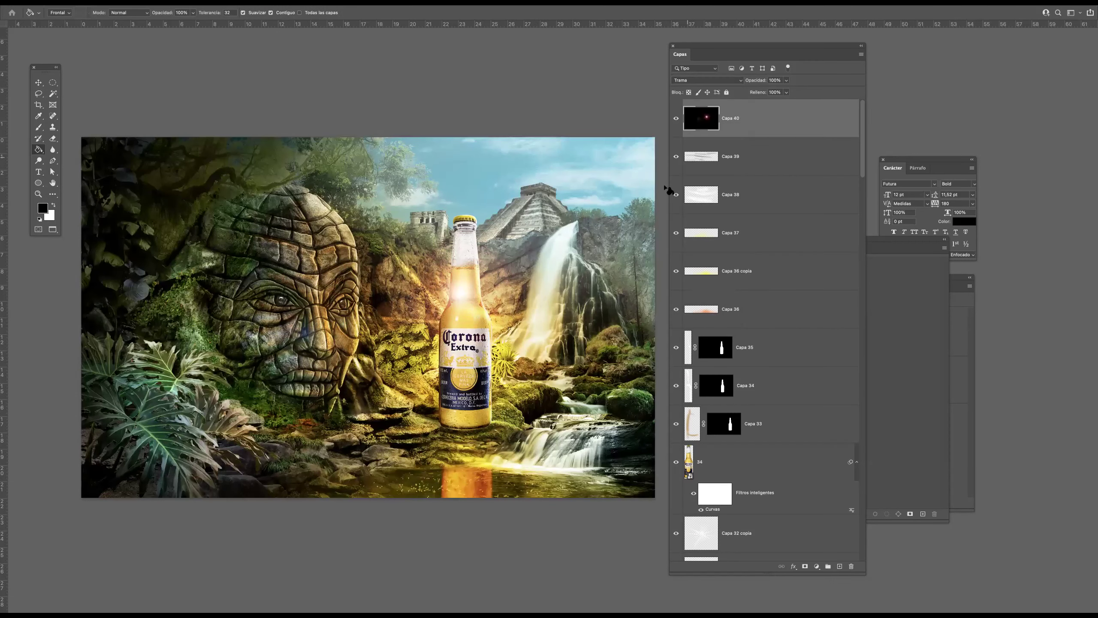
pyautogui.press('v')
pyautogui.moveTo(470, 292); pyautogui.dragTo(504, 312)
pyautogui.moveTo(507, 313); pyautogui.dragTo(542, 308)
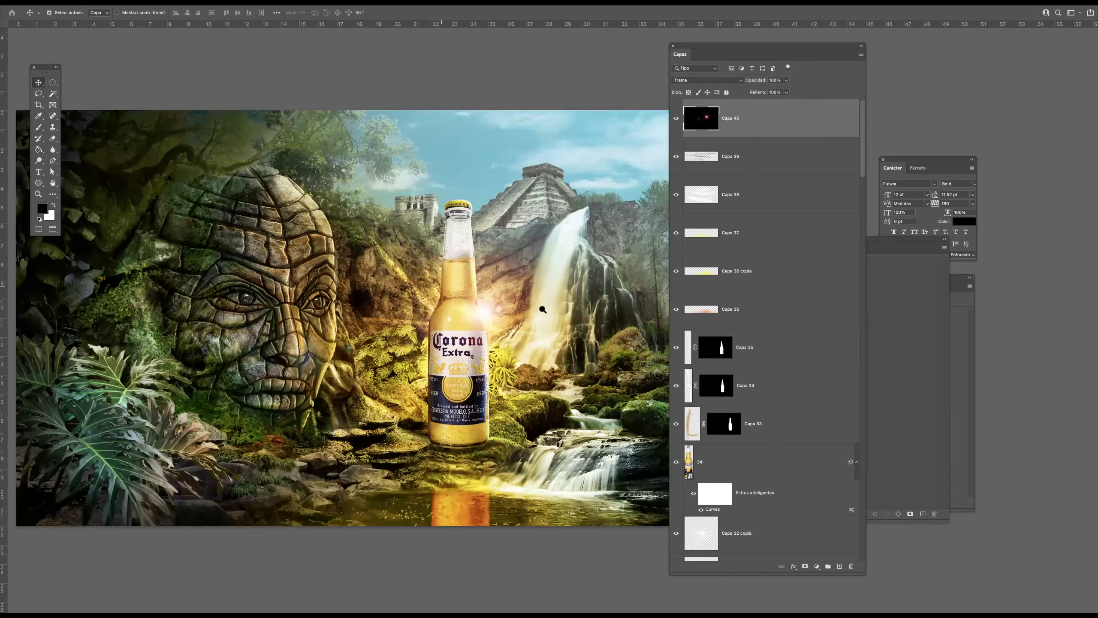
pyautogui.moveTo(464, 289); pyautogui.dragTo(460, 320)
pyautogui.scroll(-4, 458, 315)
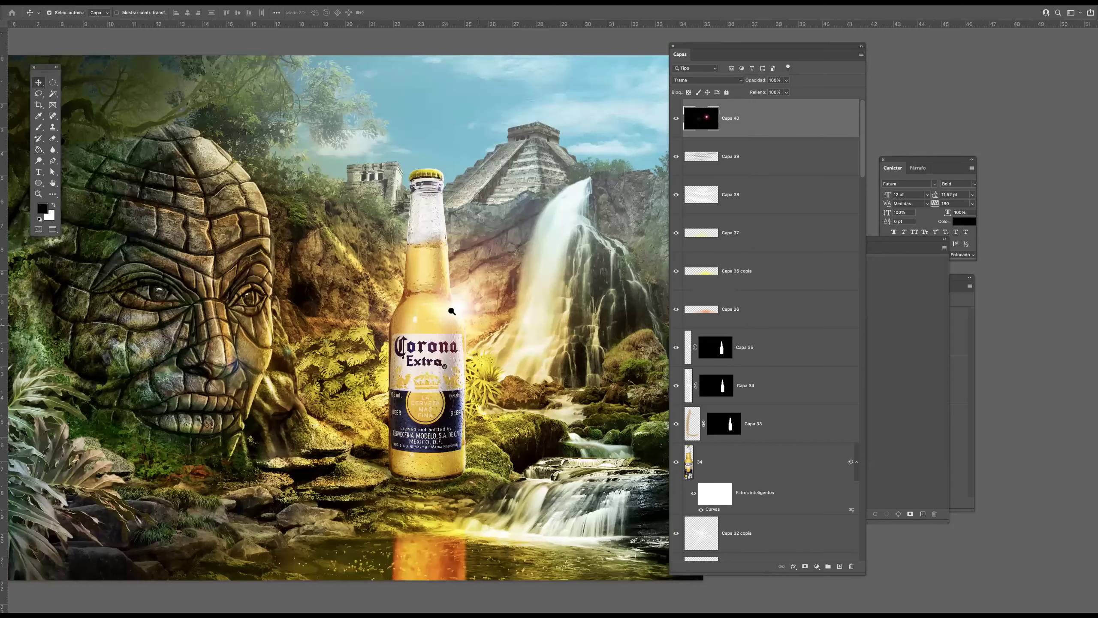
pyautogui.scroll(-2, 454, 312)
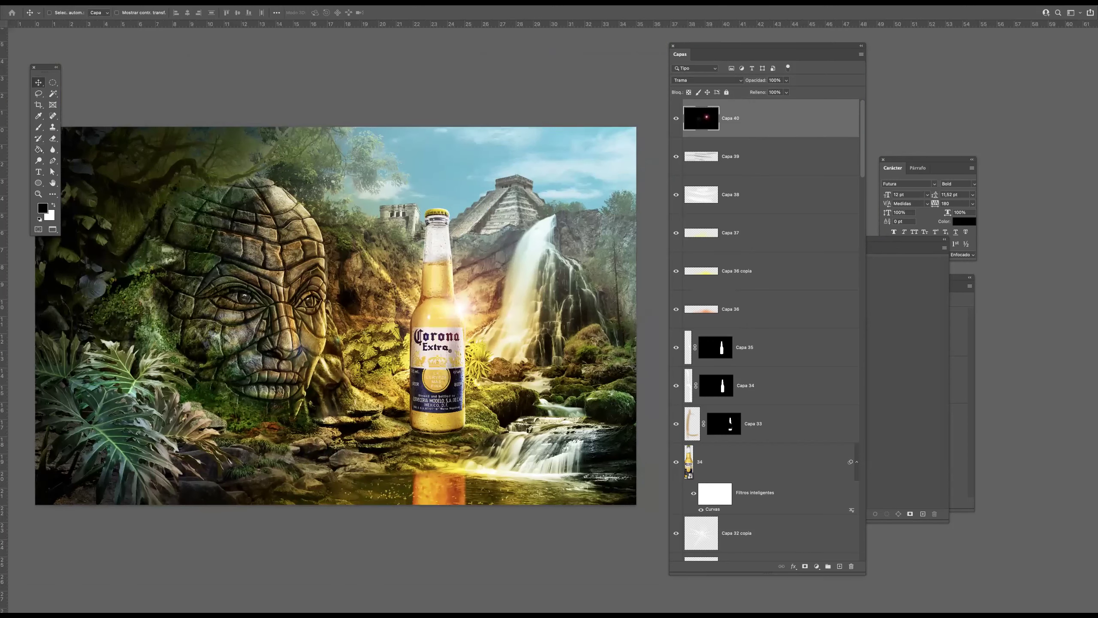
pyautogui.moveTo(397, 370); pyautogui.dragTo(456, 360)
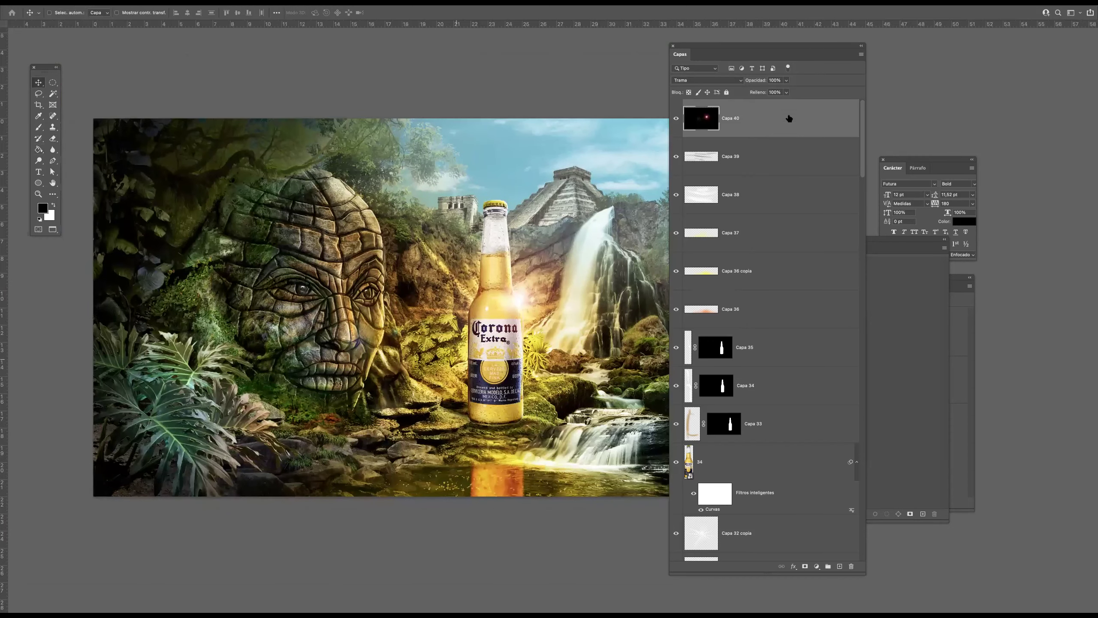
# Add a new top layer and lasso two irregular horizontal bands across the large leaves and the rocky riverbank
pyautogui.click(839, 566)
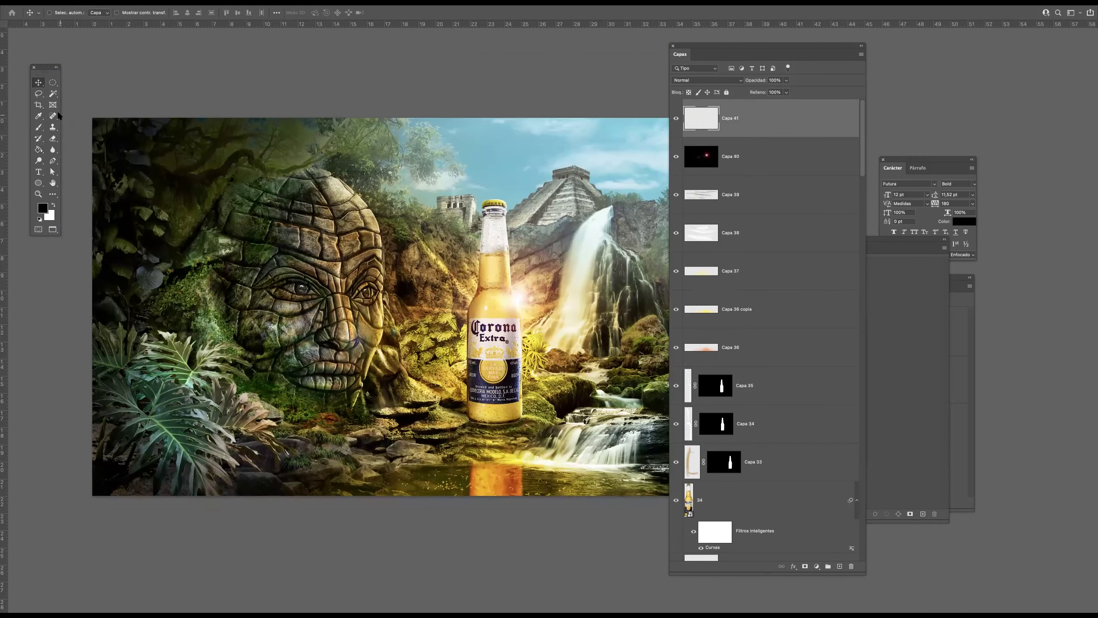
pyautogui.moveTo(105, 391)
pyautogui.mouseDown()
pyautogui.moveTo(185, 425)
pyautogui.moveTo(336, 429)
pyautogui.mouseUp()
pyautogui.moveTo(487, 455)
pyautogui.mouseDown()
pyautogui.moveTo(277, 458)
pyautogui.moveTo(70, 408)
pyautogui.moveTo(73, 390)
pyautogui.mouseUp()
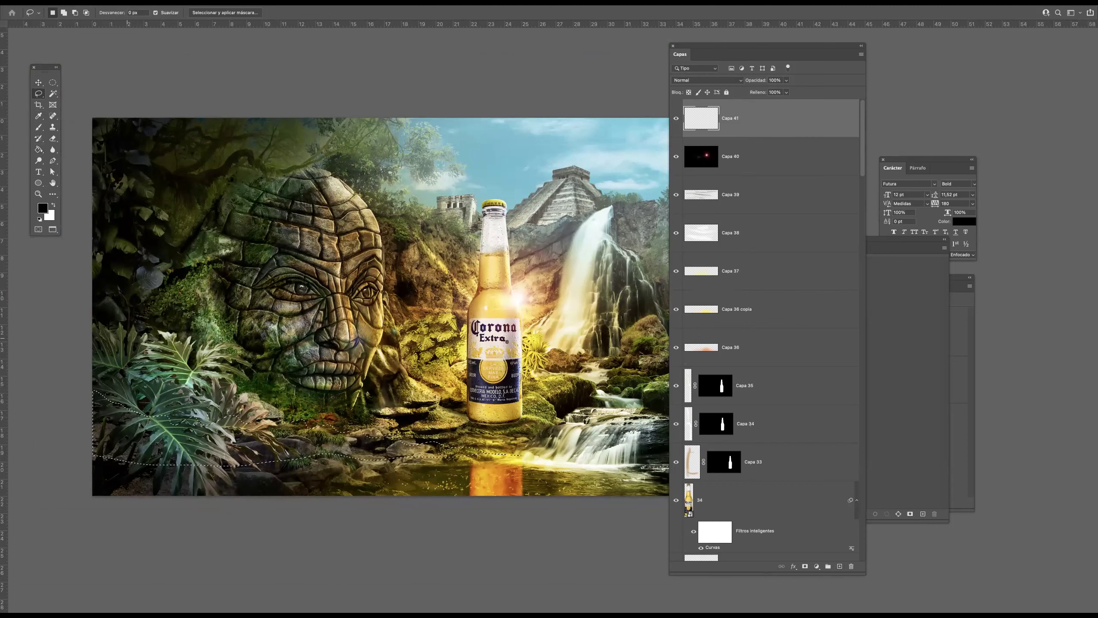
pyautogui.press('shift')
pyautogui.moveTo(84, 315); pyautogui.dragTo(263, 361)
pyautogui.moveTo(144, 358); pyautogui.dragTo(91, 372)
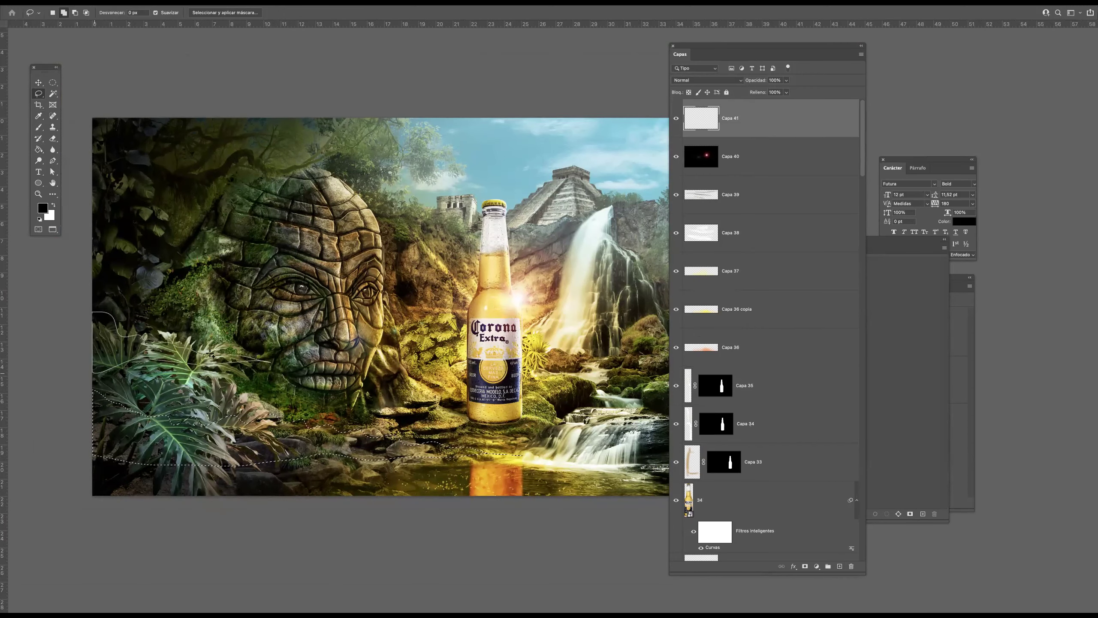
# Extend the lasso selection with thin bands over the mossy rocks right of the waterfall and preview it in Quick Mask mode
pyautogui.press('Tab')
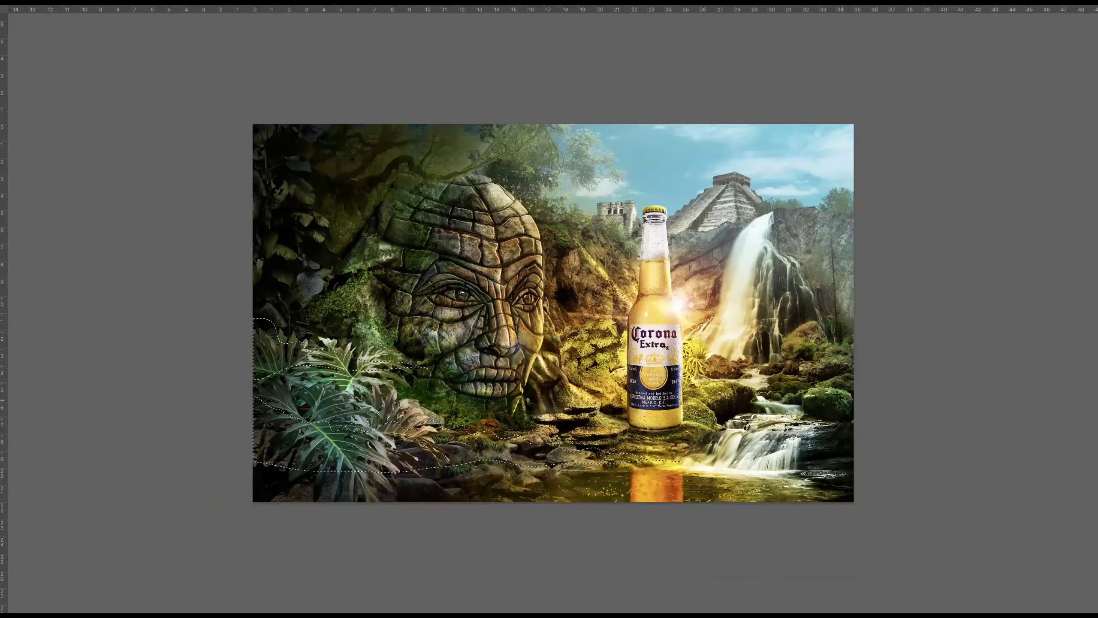
pyautogui.moveTo(864, 340)
pyautogui.mouseDown()
pyautogui.moveTo(787, 354)
pyautogui.moveTo(863, 354)
pyautogui.mouseUp()
pyautogui.press('q')
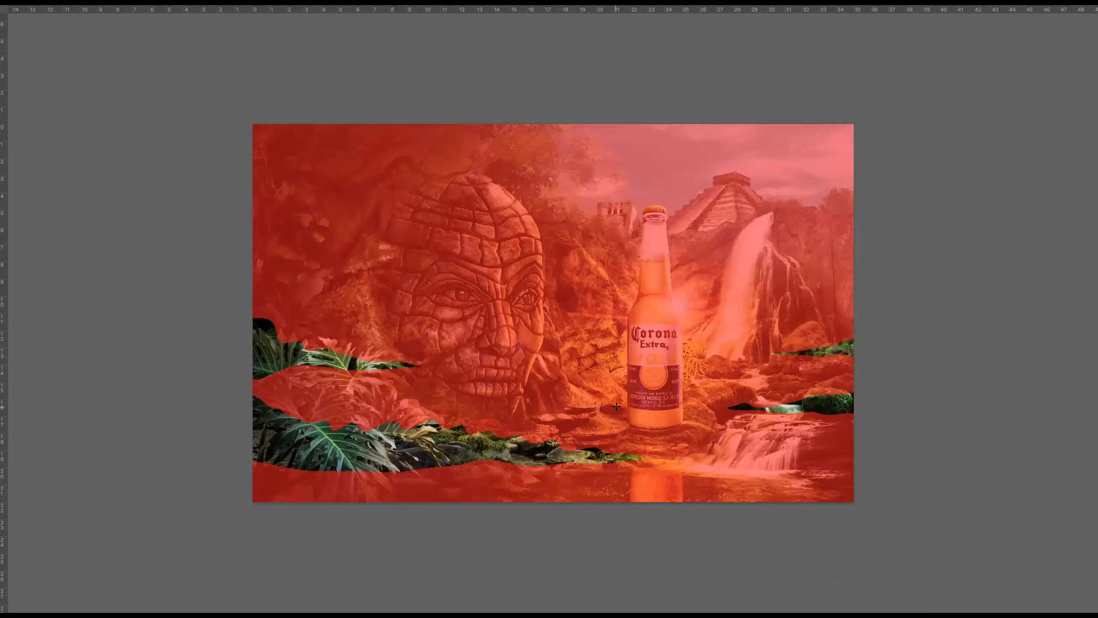
pyautogui.press('q')
pyautogui.hscroll(5, 616, 406)
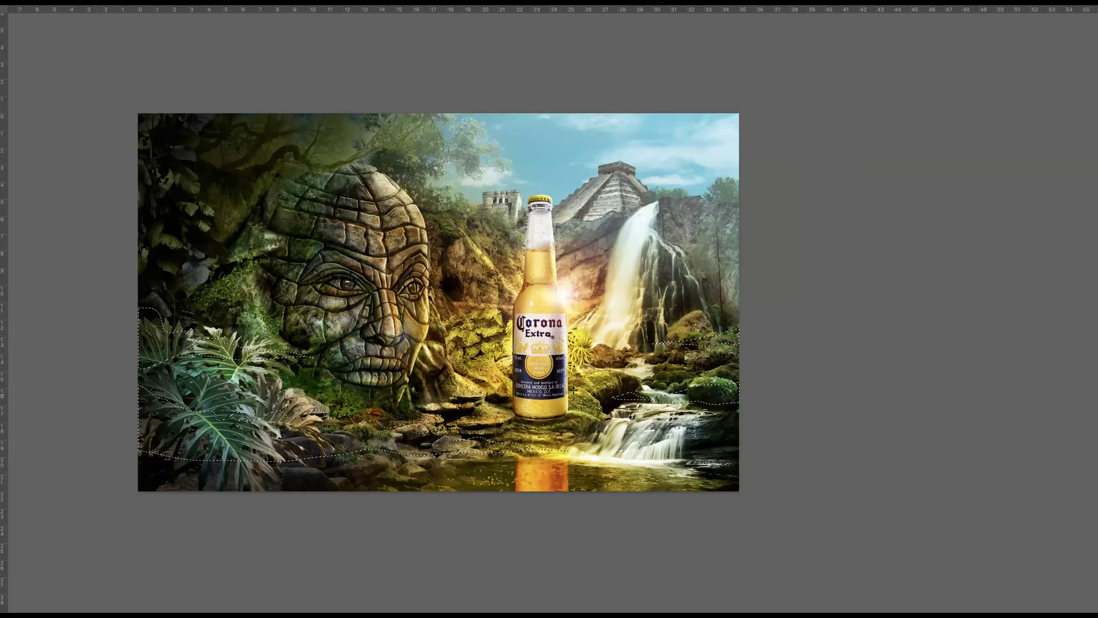
pyautogui.press('Tab')
pyautogui.hscroll(3, 491, 344)
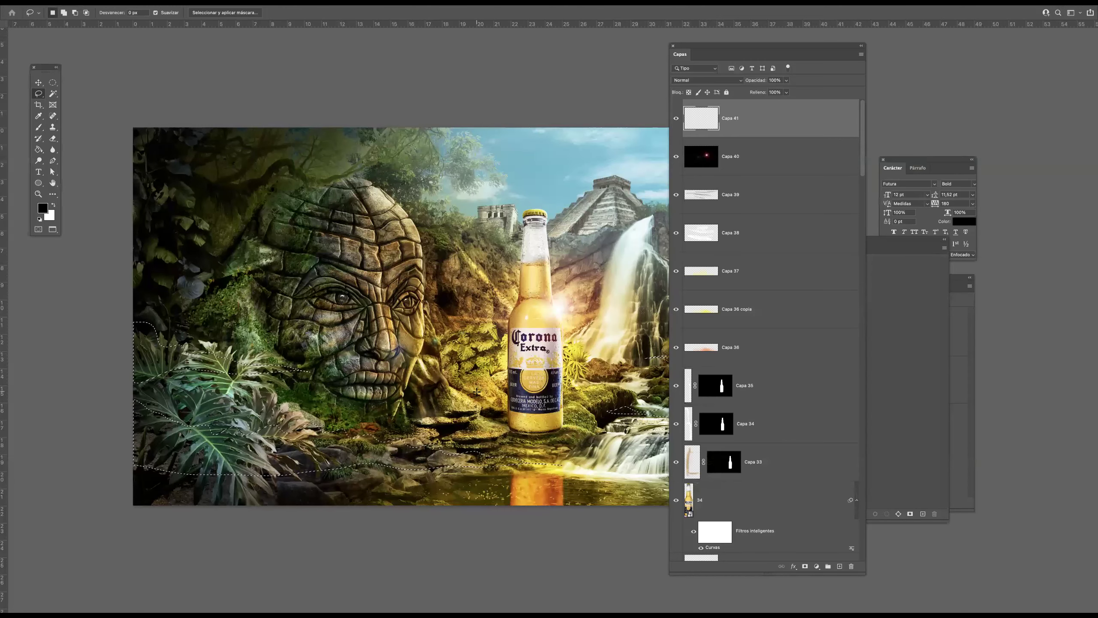
# Feather the band selection with a 40-pixel radius
pyautogui.click(222, 4)
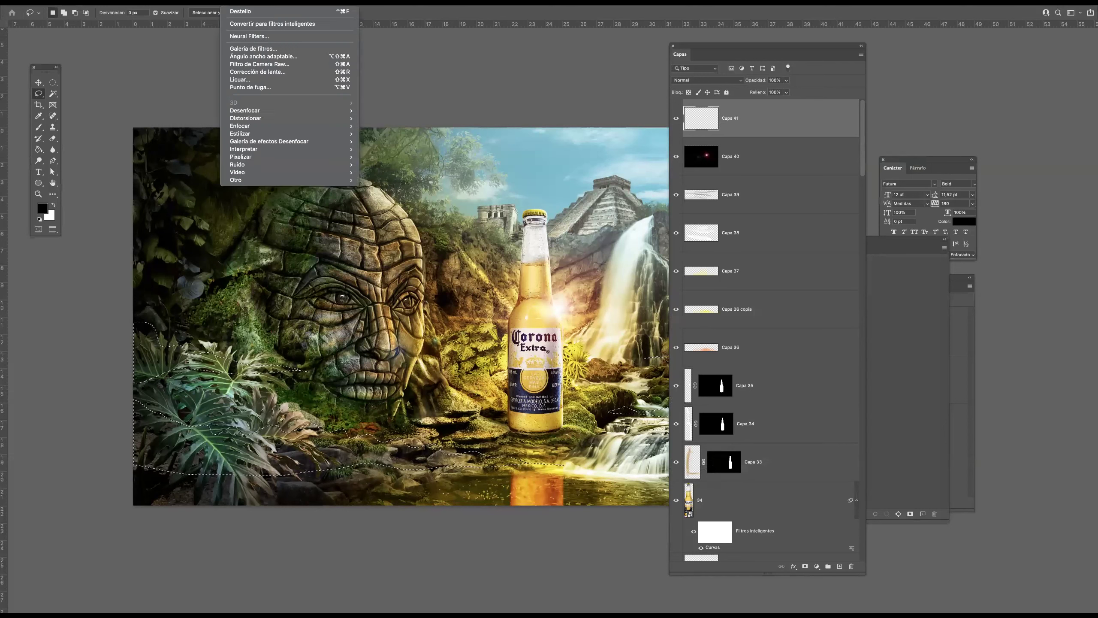
pyautogui.moveTo(200, 4)
pyautogui.moveTo(221, 125)
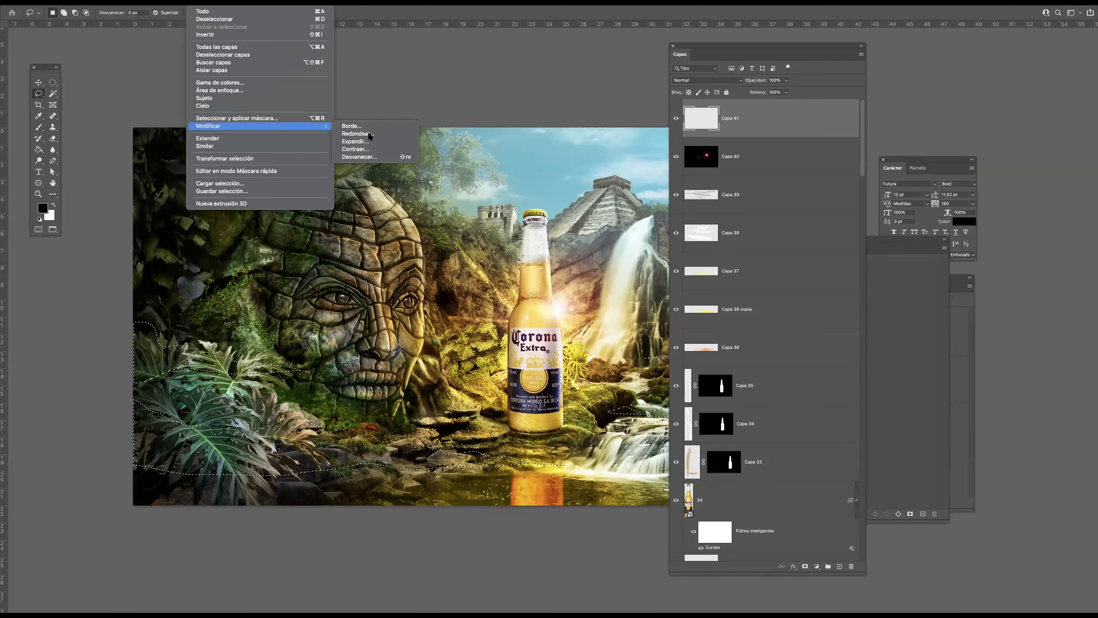
pyautogui.click(359, 156)
pyautogui.write('40')
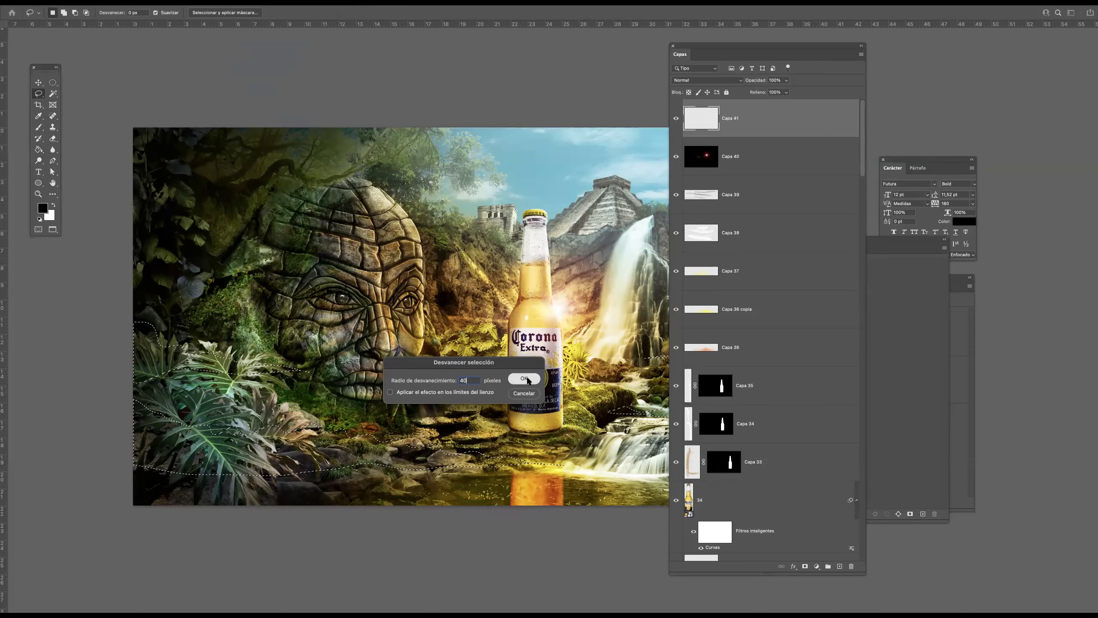
pyautogui.click(524, 378)
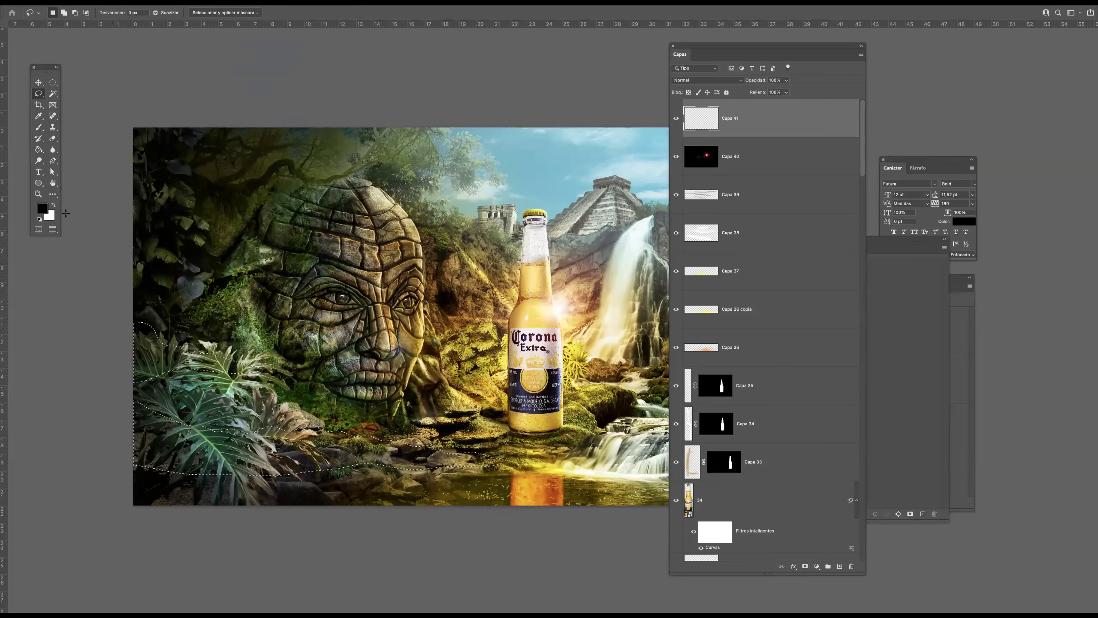
# Render Clouds (Nubes) in black and white inside the feathered bands on the new layer and deselect
pyautogui.click(231, 3)
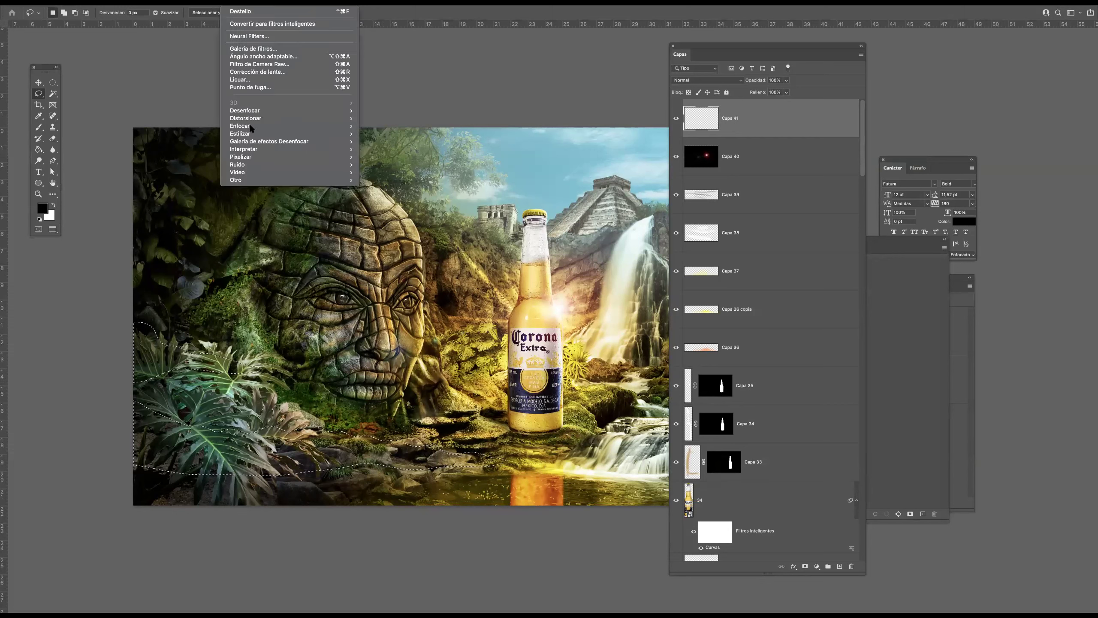
pyautogui.moveTo(248, 110)
pyautogui.moveTo(253, 151)
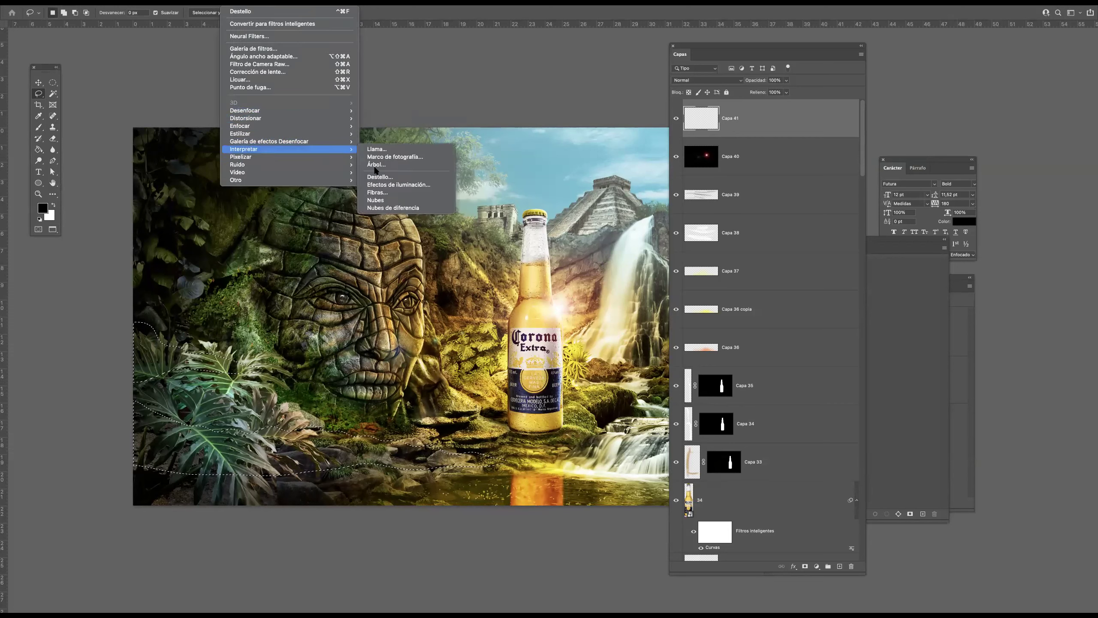
pyautogui.click(381, 201)
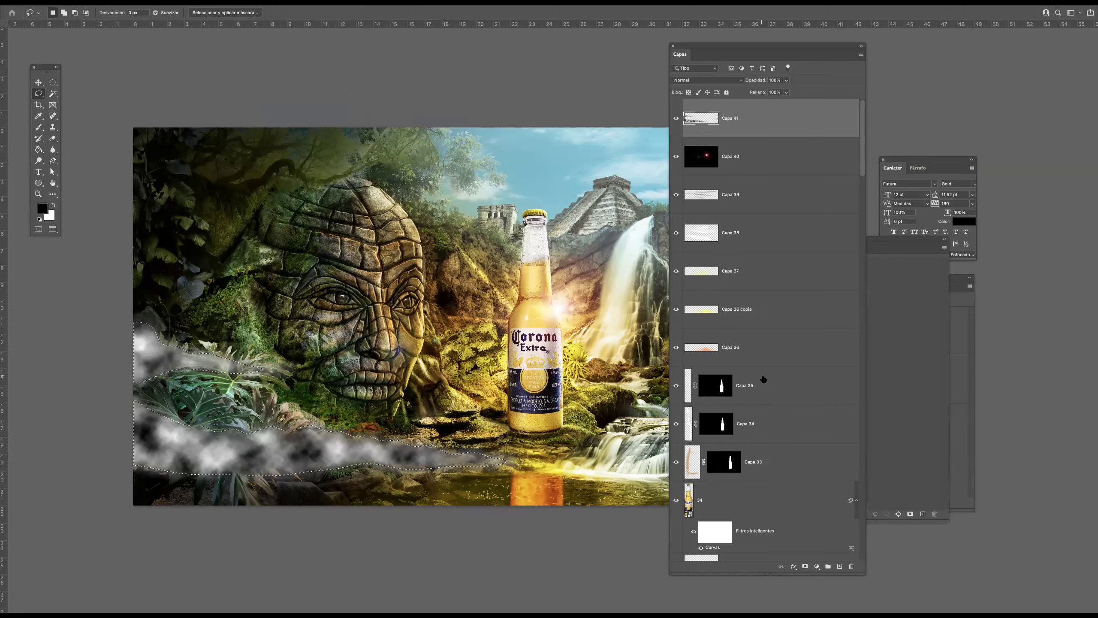
pyautogui.press('super+d')
# Set the cloud layer's blending mode to Trama (Screen) and darken it with Curves, with a point at input 173, output 111
pyautogui.moveTo(589, 381); pyautogui.dragTo(507, 364)
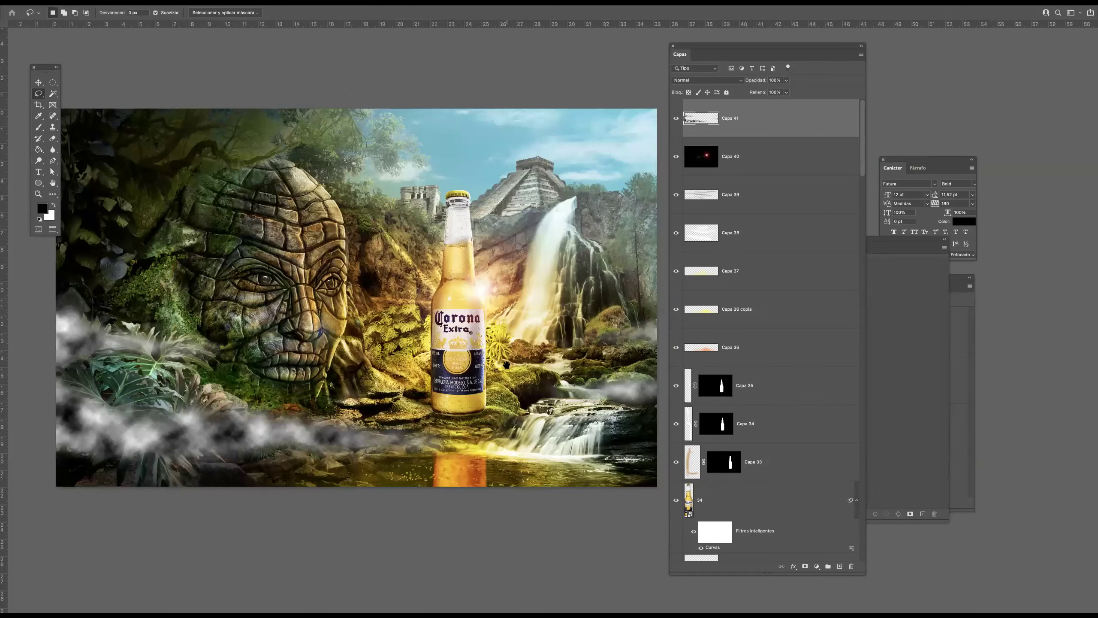
pyautogui.click(712, 81)
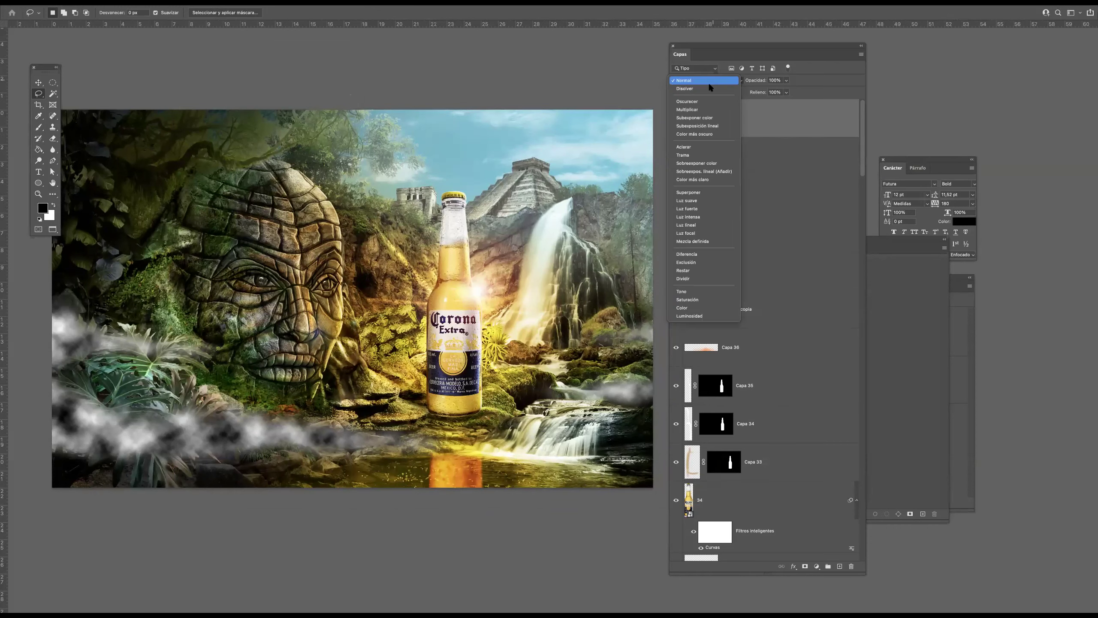
pyautogui.click(682, 155)
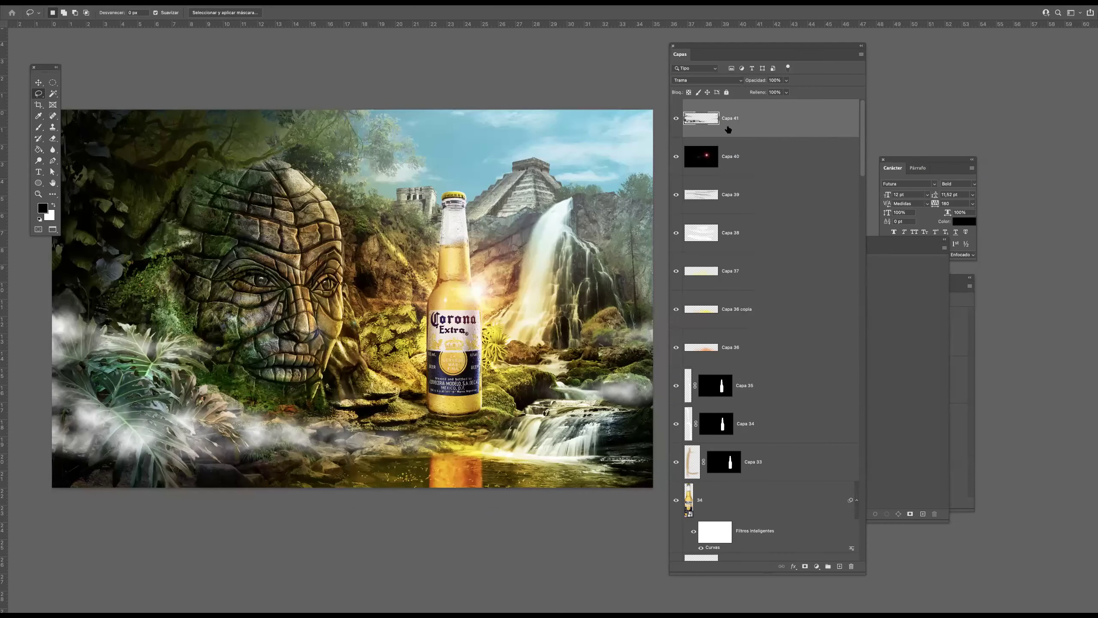
pyautogui.press('super+m')
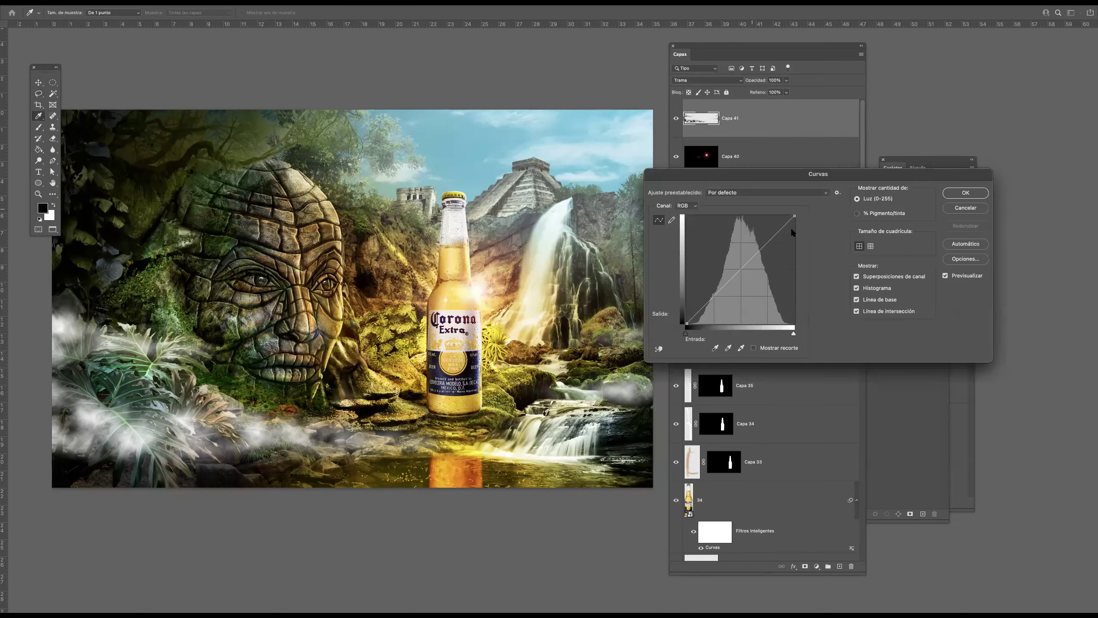
pyautogui.moveTo(795, 215); pyautogui.dragTo(761, 277)
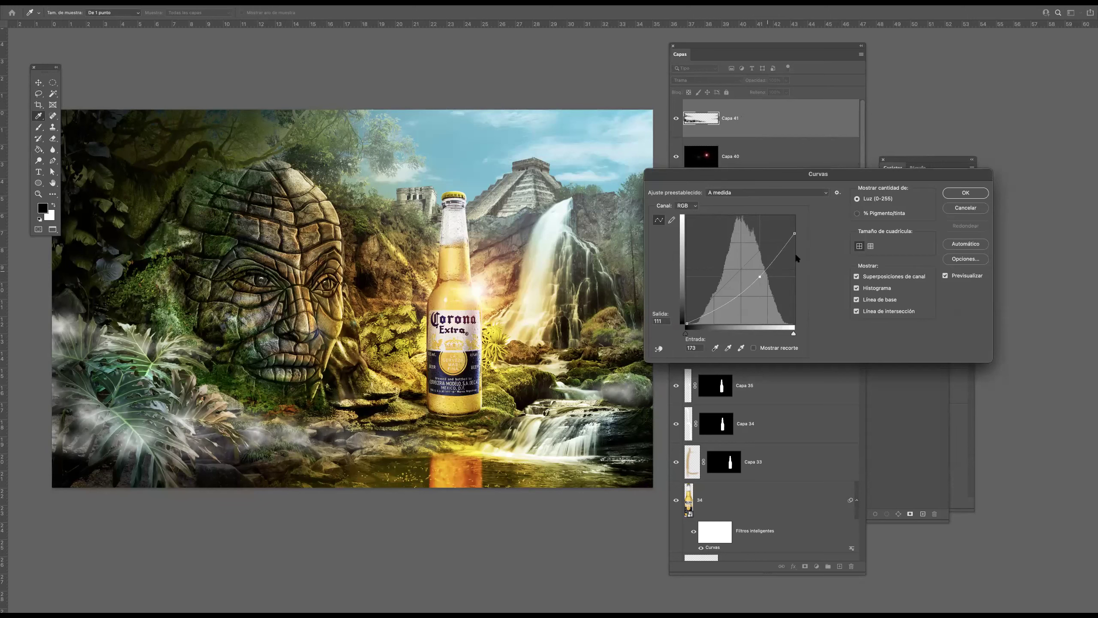
pyautogui.click(965, 193)
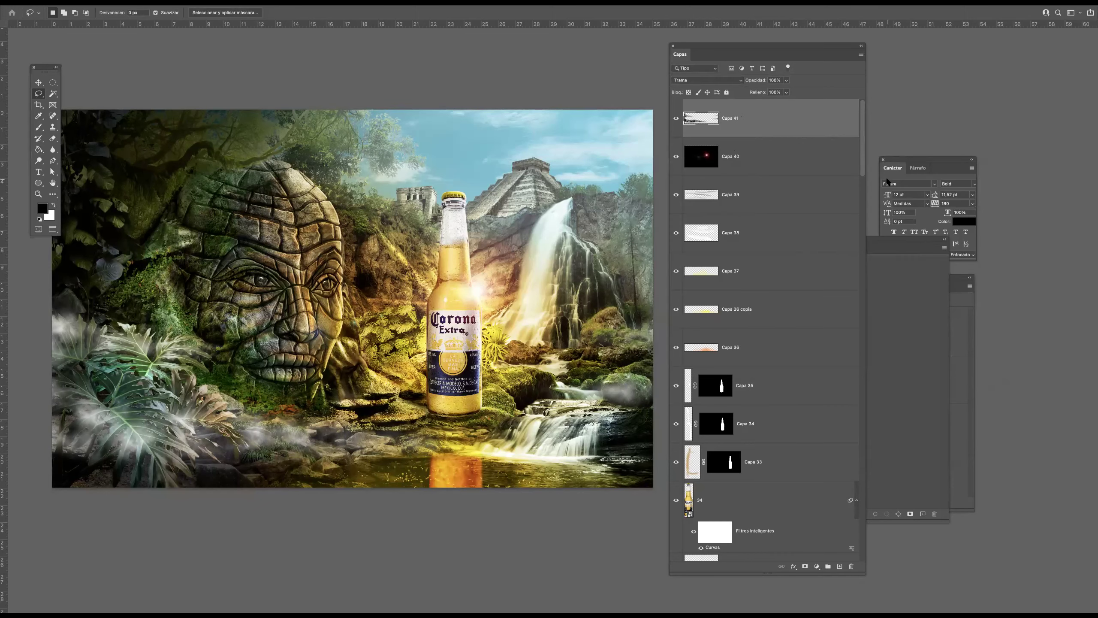
# Colorize the mist layer a muted golden tone with Hue/Saturation (Tono/saturación), using a hue near 49
pyautogui.hotkey('ctrl', 'u')
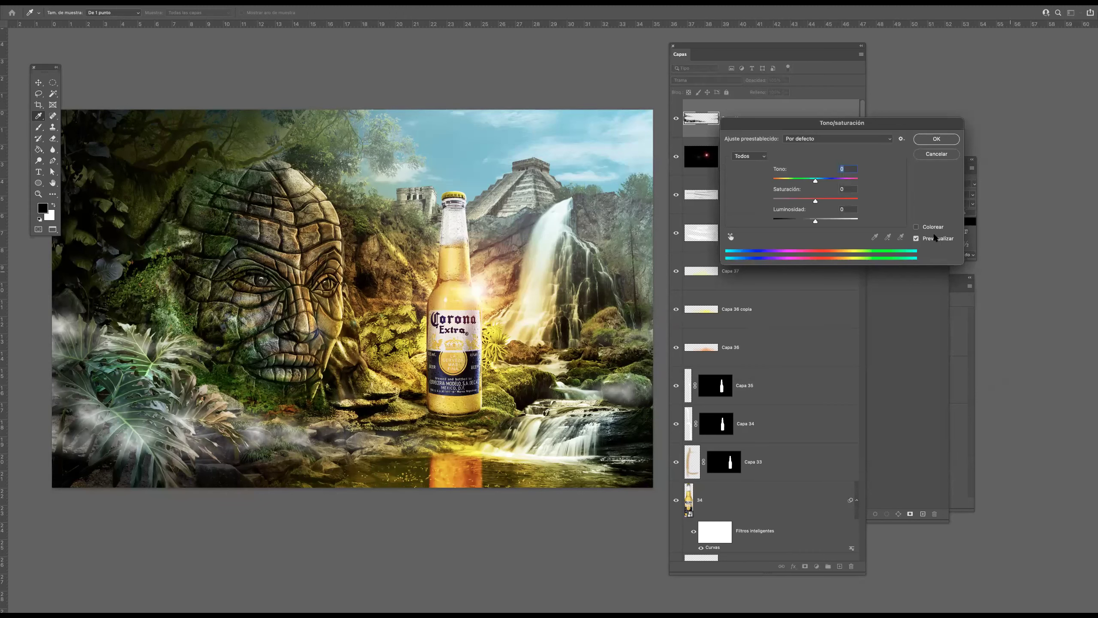
pyautogui.click(916, 227)
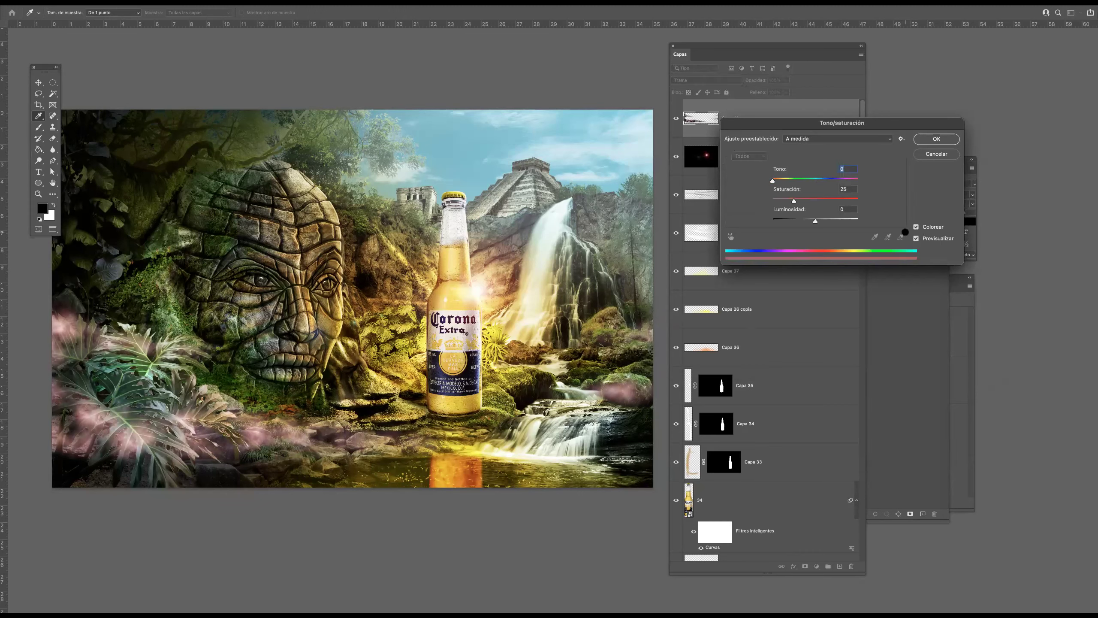
pyautogui.click(784, 179)
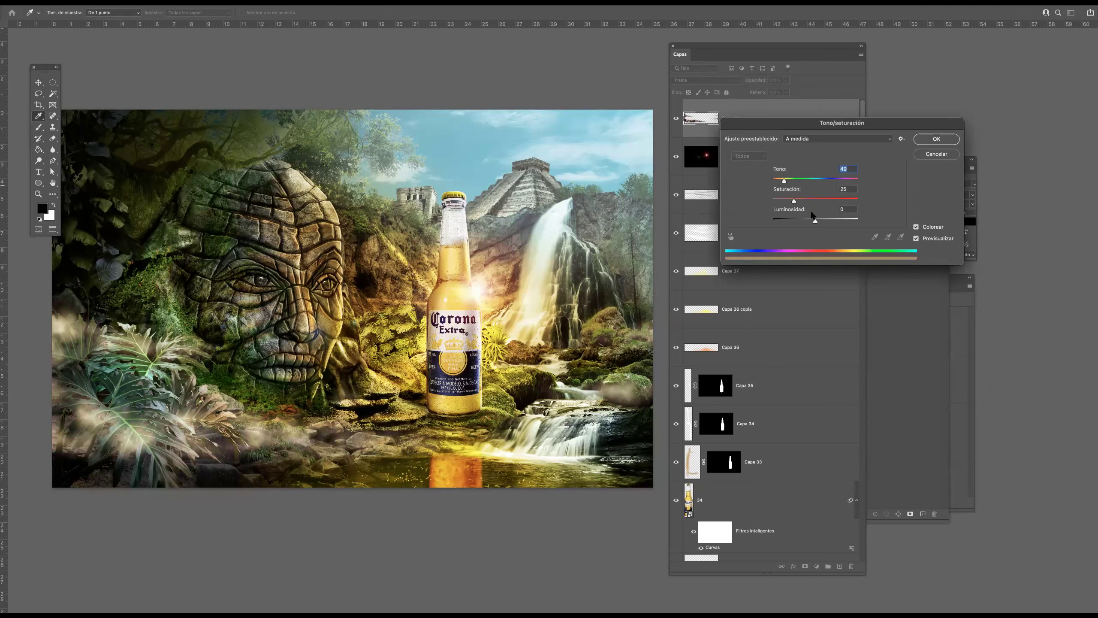
pyautogui.click(810, 200)
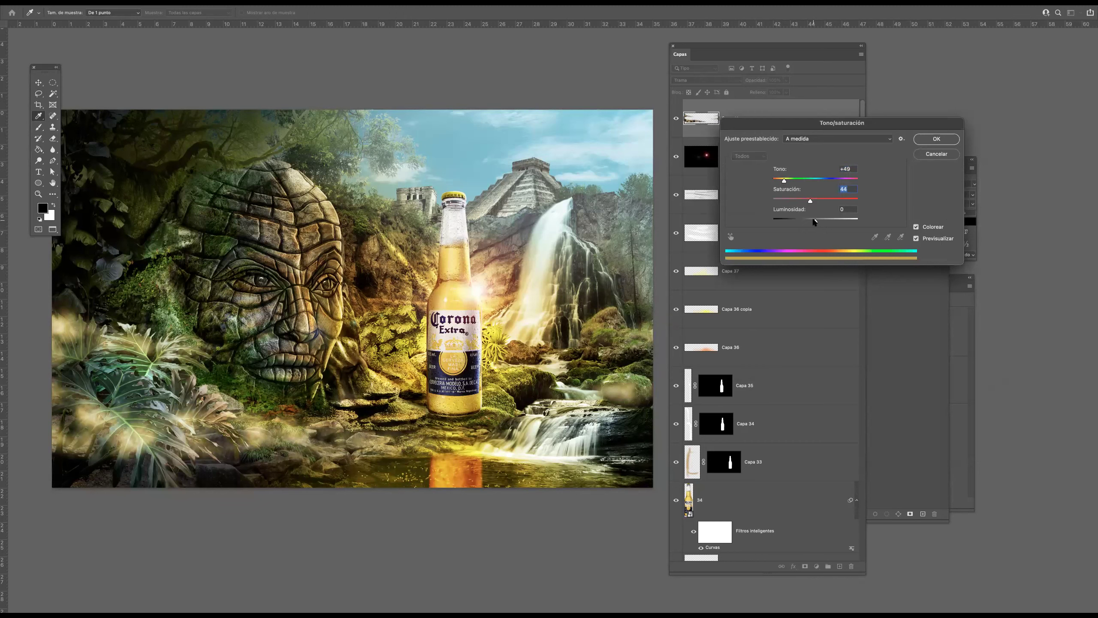
pyautogui.moveTo(784, 181); pyautogui.dragTo(805, 201)
pyautogui.click(917, 139)
pyautogui.press('l')
# Lower the mist layer's opacity to about 63% and compare the image with and without the mist
pyautogui.click(785, 81)
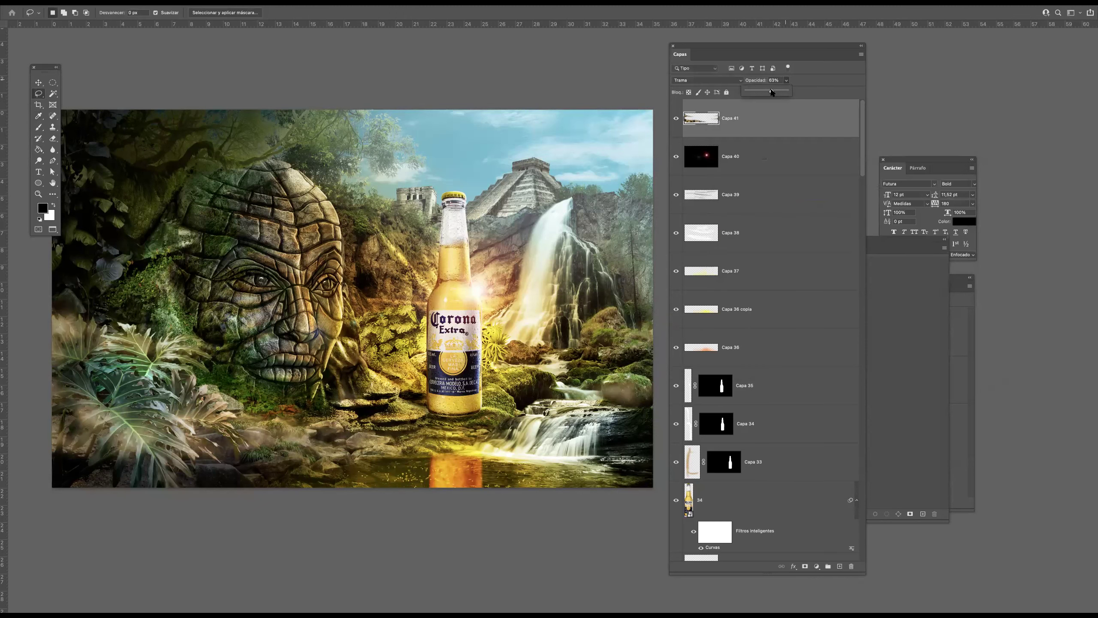
pyautogui.click(771, 127)
pyautogui.click(675, 119)
pyautogui.click(675, 120)
pyautogui.click(675, 120)
pyautogui.click(675, 120)
# Examine the whole montage without the panels, including a closer look at the bottle, waterfall and foreground mist
pyautogui.press('Tab')
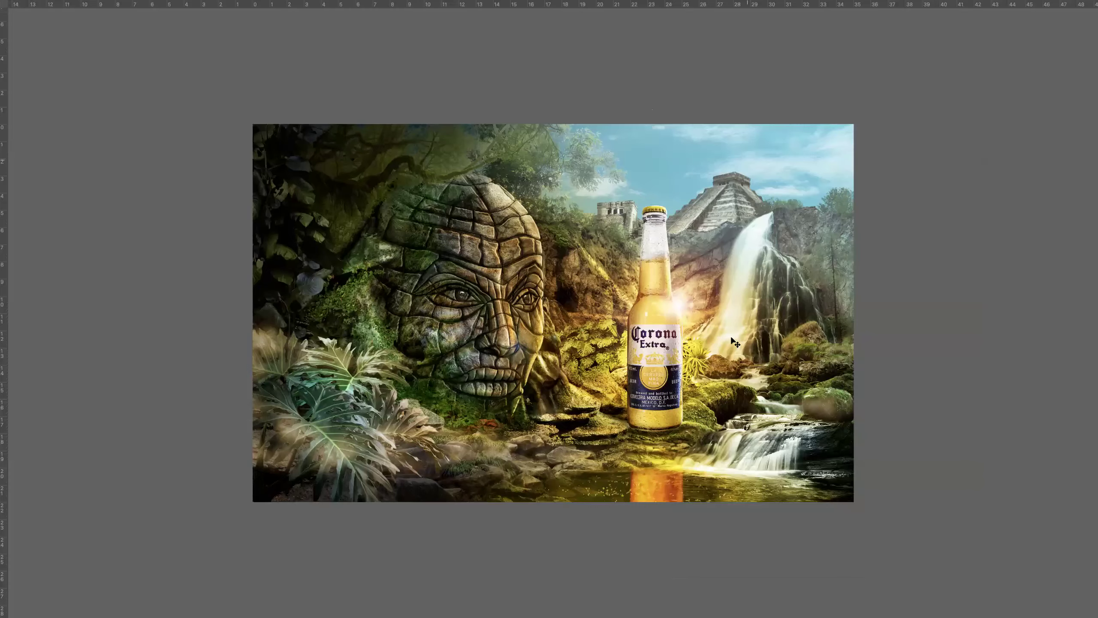
pyautogui.scroll(2, 709, 396)
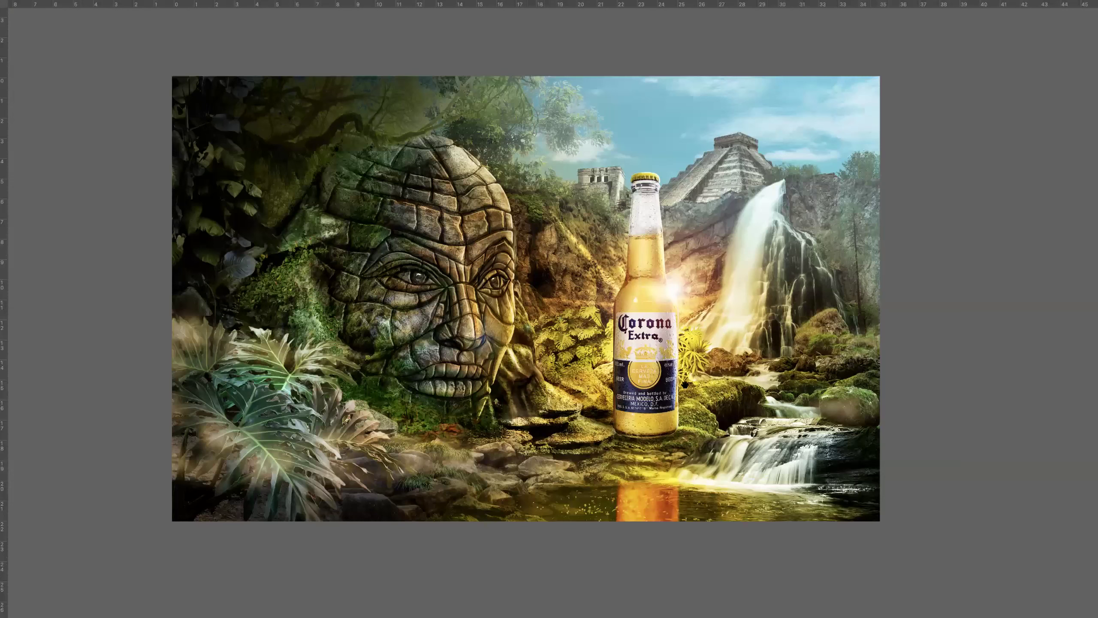
pyautogui.scroll(4, 740, 396)
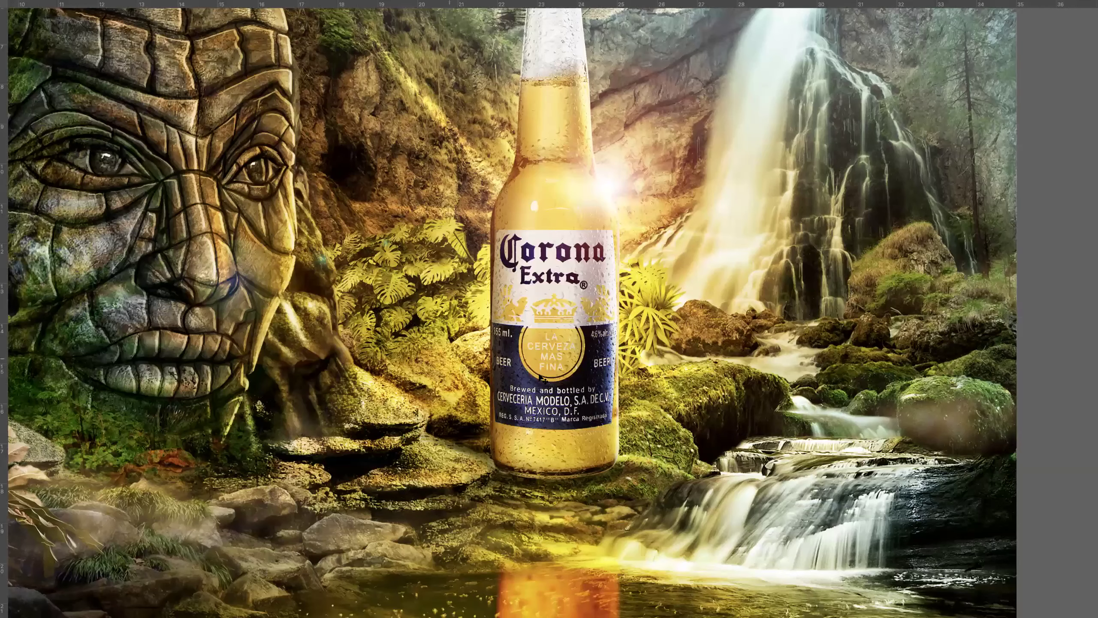
pyautogui.scroll(-3, 560, 383)
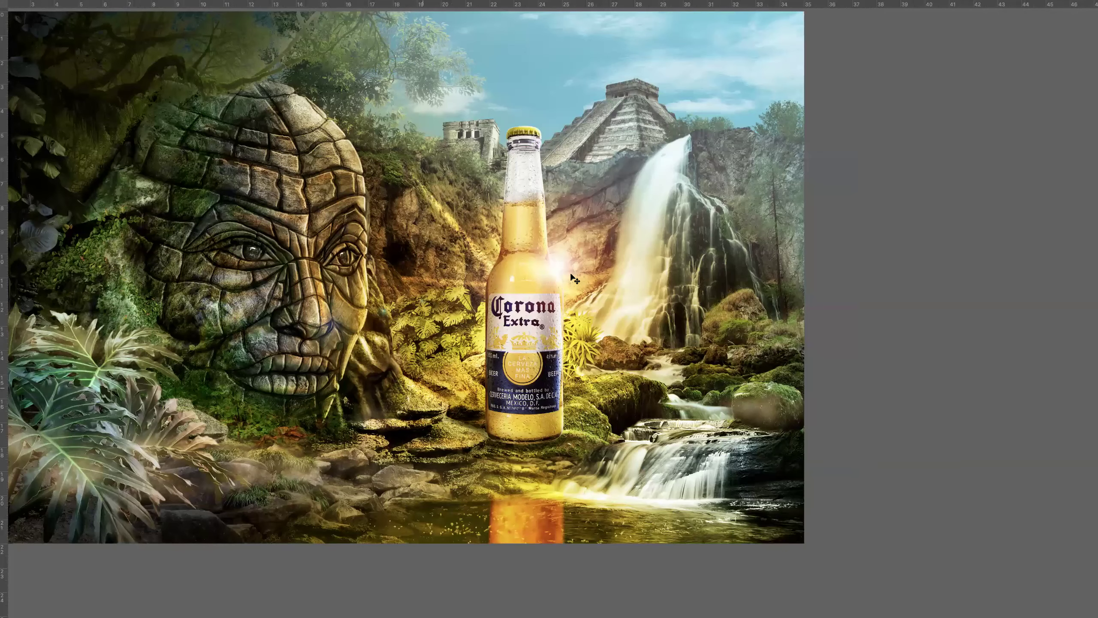
pyautogui.press('Tab')
pyautogui.moveTo(585, 287); pyautogui.dragTo(456, 305)
pyautogui.hscroll(2, 50, 90)
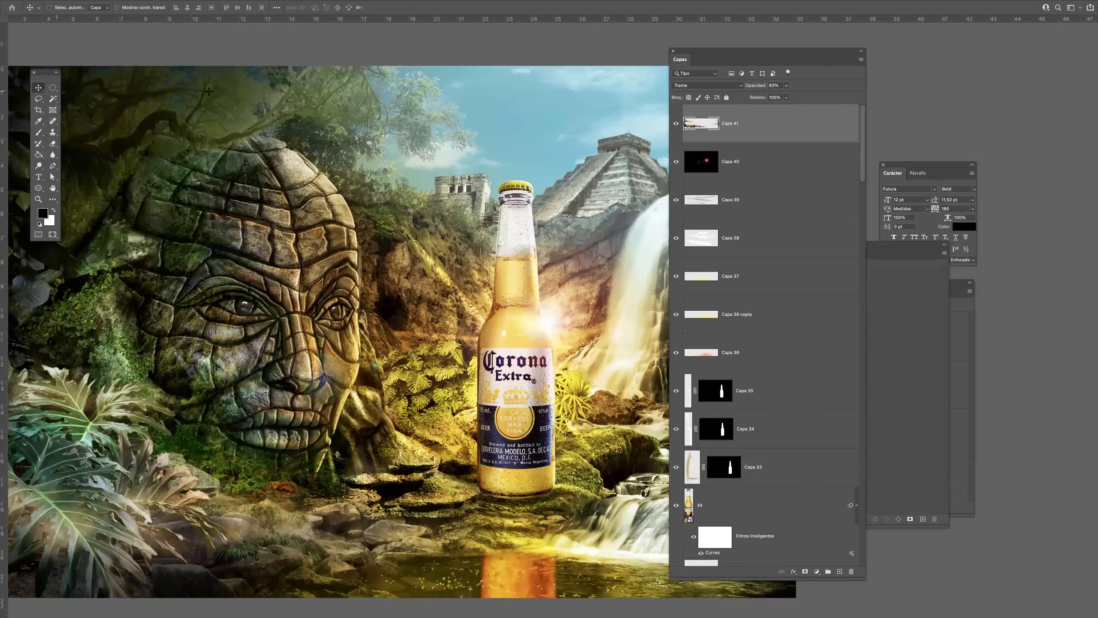
# Add a new top layer and draw a circular marquee selection over the rocks at the edge of the stone face
pyautogui.press('m')
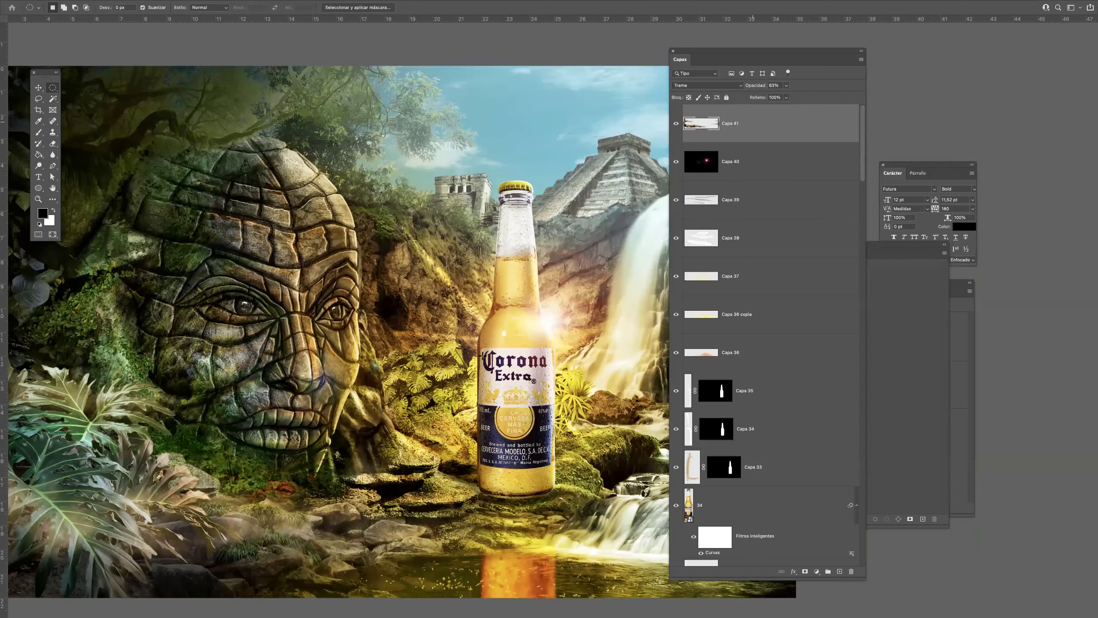
pyautogui.hotkey('ctrl', 'alt', 'shift', 'n')
pyautogui.moveTo(273, 245); pyautogui.dragTo(437, 379)
pyautogui.moveTo(363, 320); pyautogui.dragTo(380, 319)
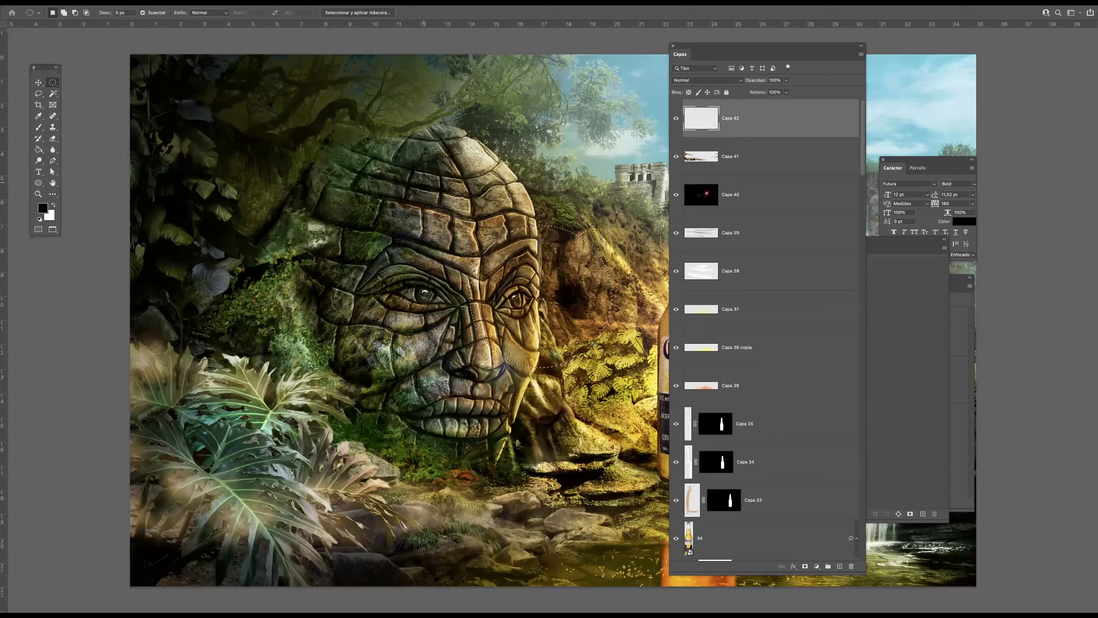
# Feather the circular selection with Desvanecer (Feather)
pyautogui.click(233, 3)
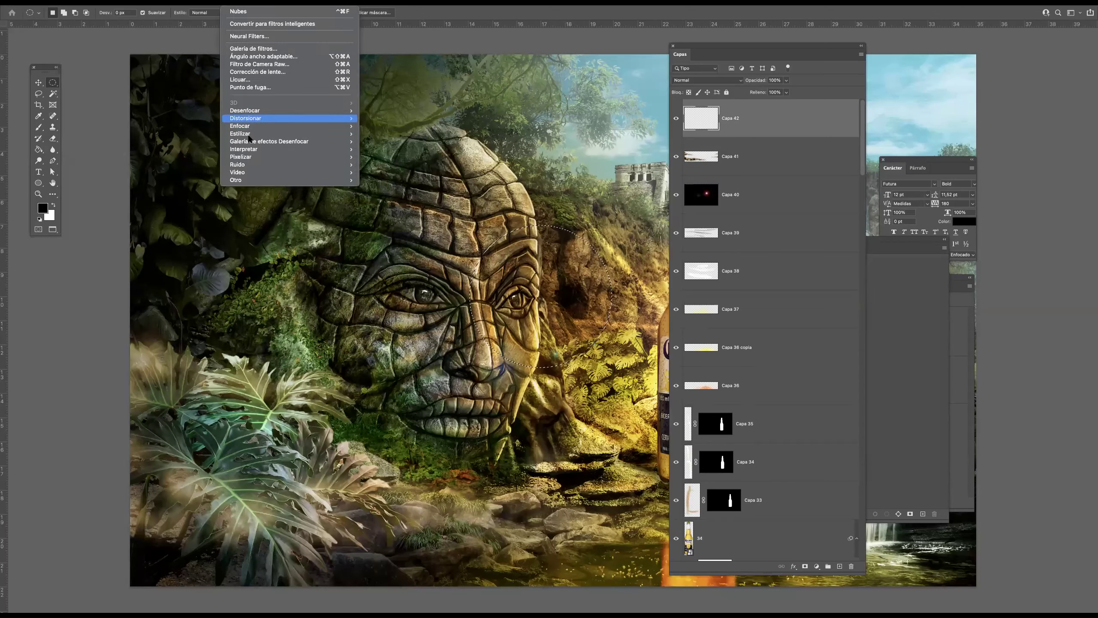
pyautogui.moveTo(200, 3)
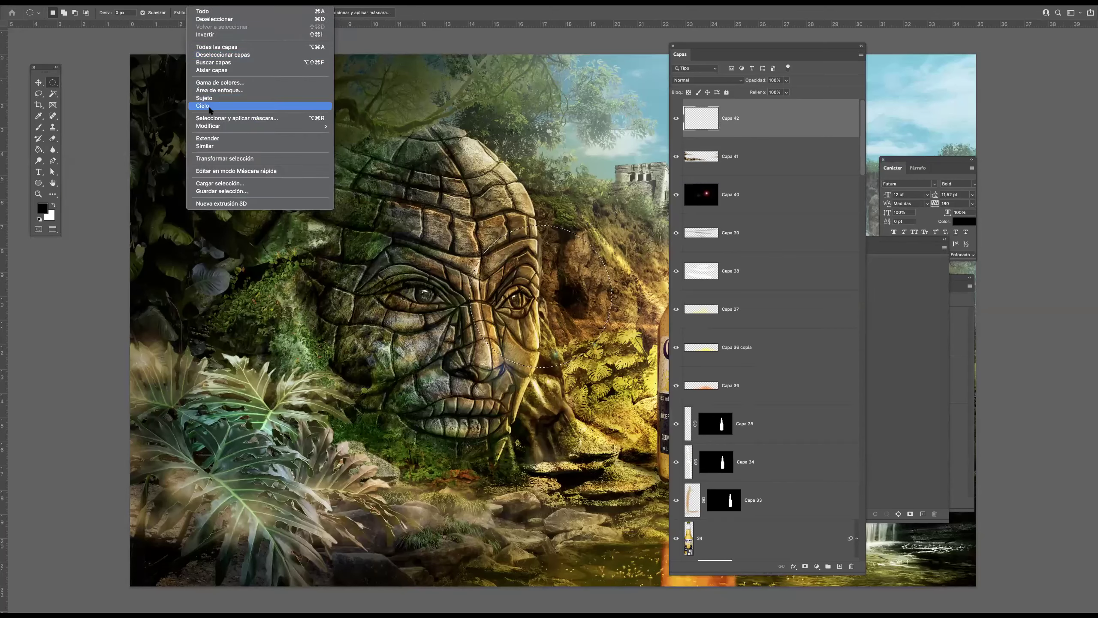
pyautogui.moveTo(213, 126)
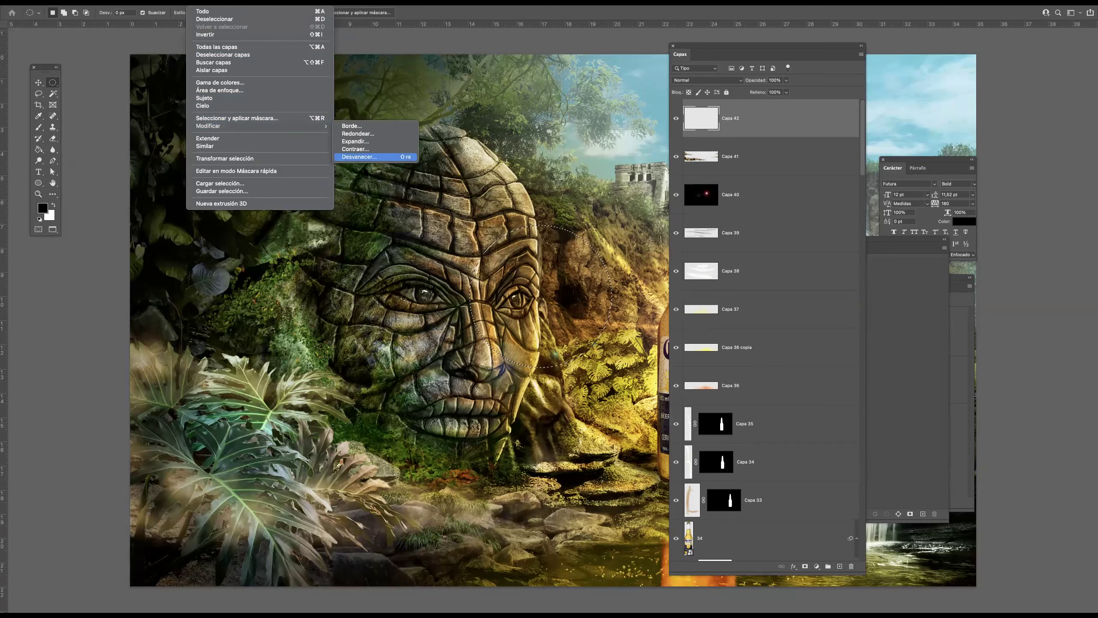
pyautogui.click(359, 156)
pyautogui.click(522, 378)
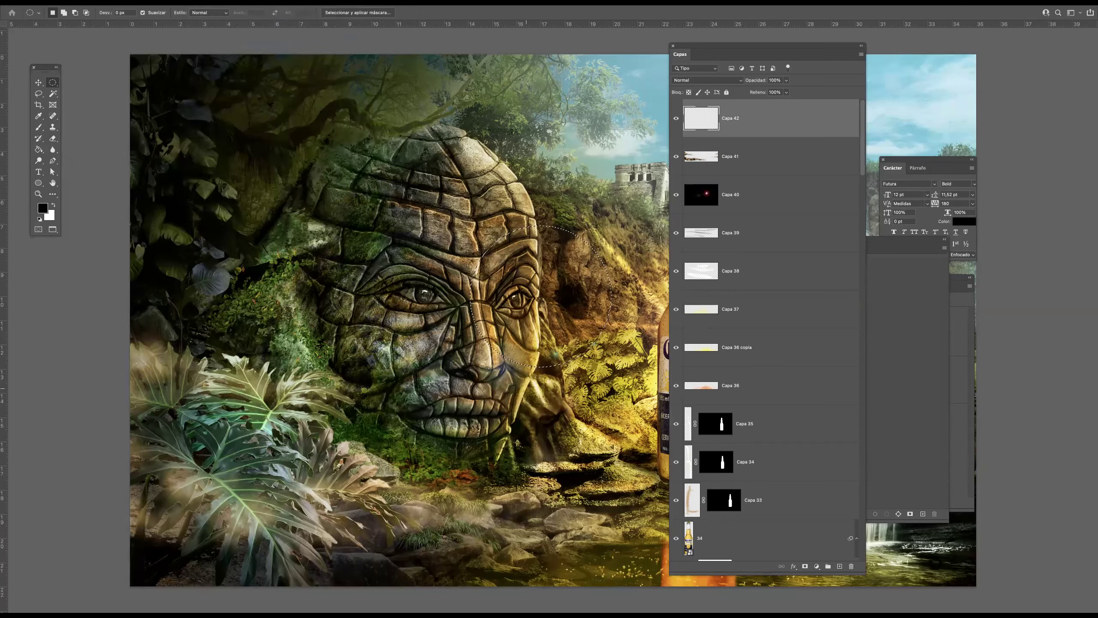
# Fill the feathered circle with black, deselect it, and move the disc slightly down toward the bottle
pyautogui.click(45, 151)
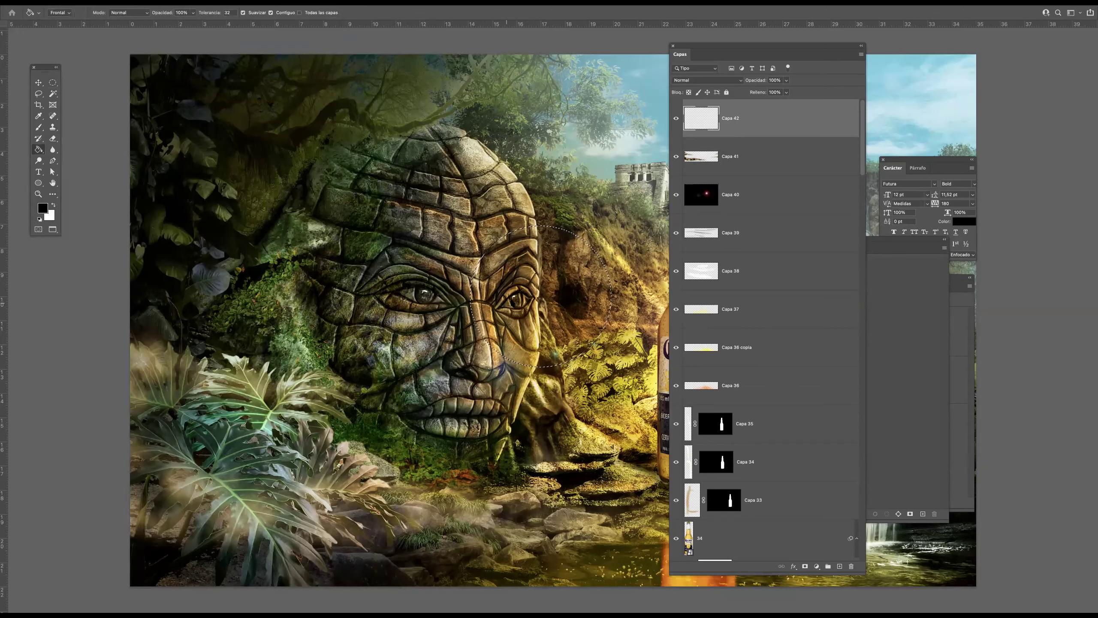
pyautogui.click(515, 305)
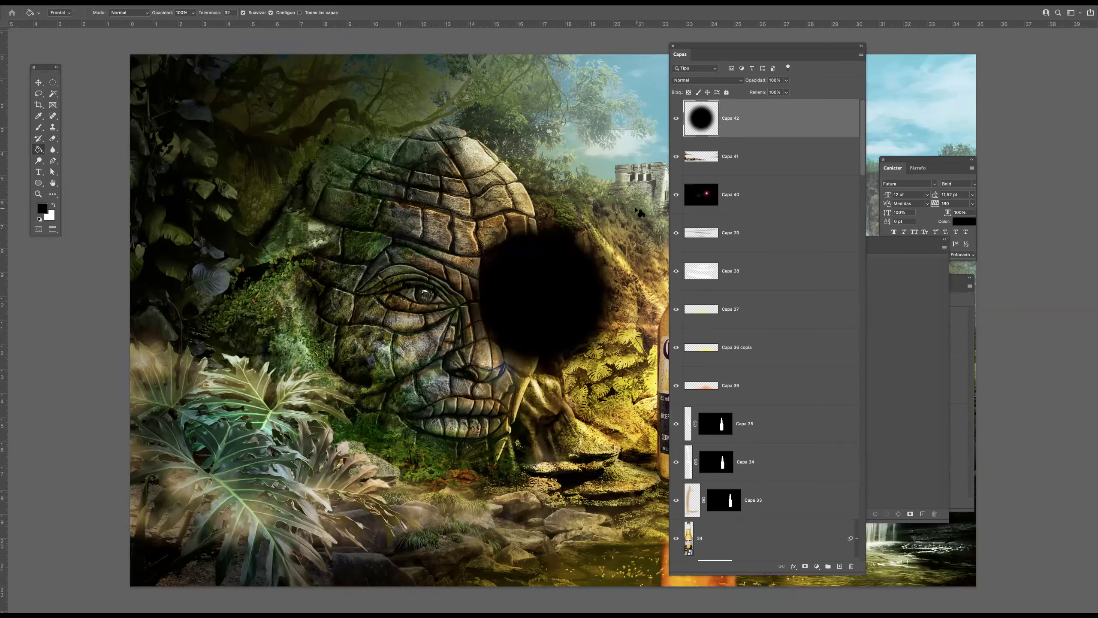
pyautogui.hotkey('ctrl', 'd')
pyautogui.press('Tab')
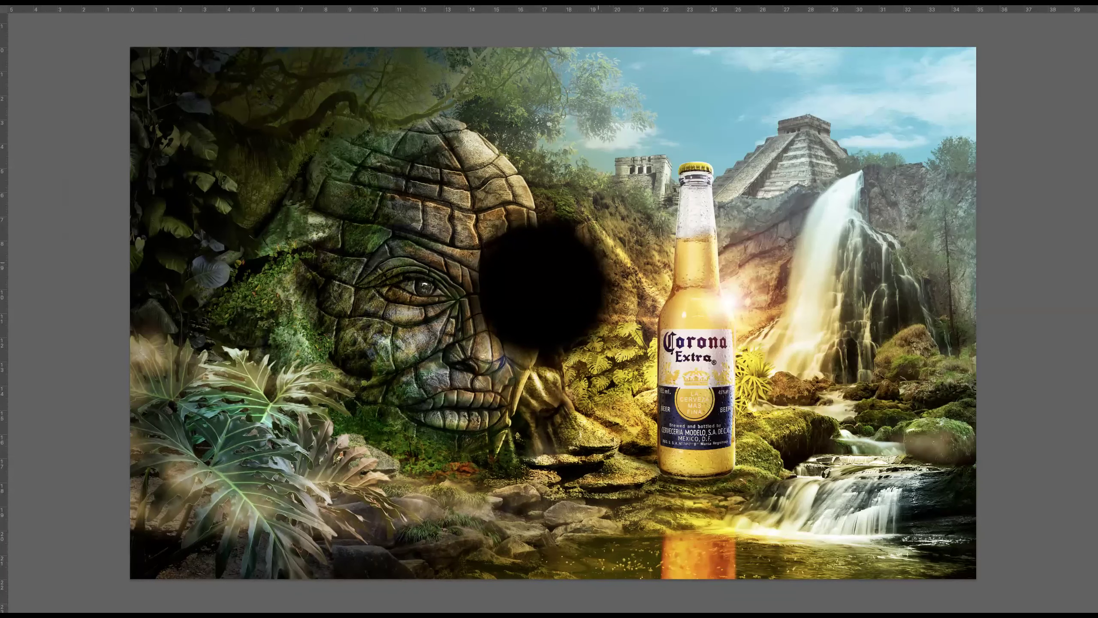
pyautogui.moveTo(567, 300); pyautogui.dragTo(591, 319)
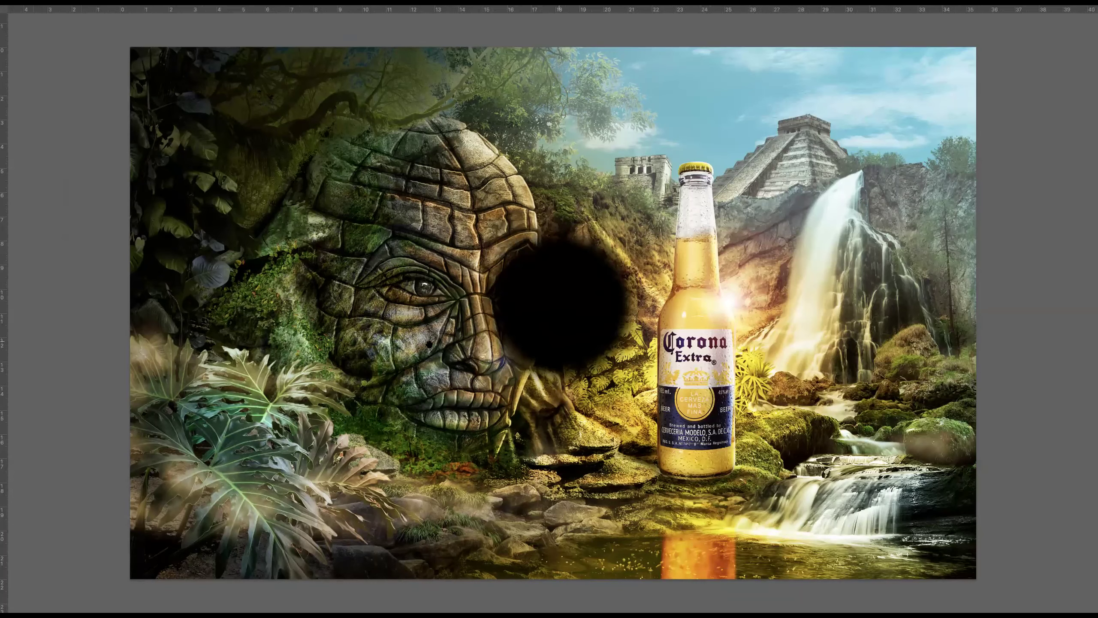
# Render a Zoom 50-300 mm lens flare (Destello) with reduced brightness at the centre of the black disc
pyautogui.press('Tab')
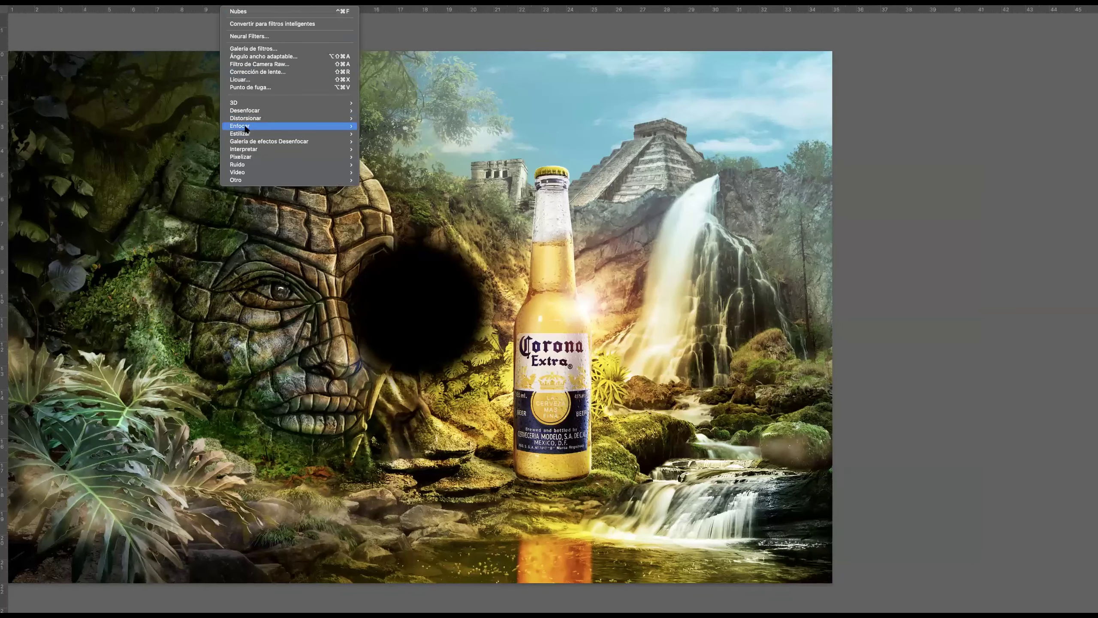
pyautogui.moveTo(245, 136)
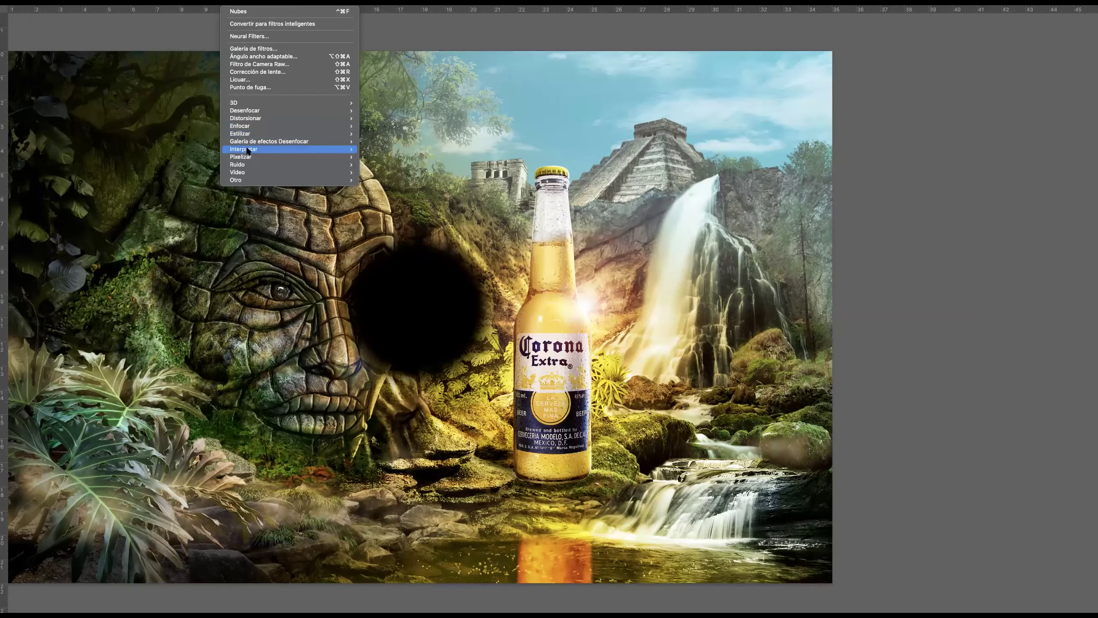
pyautogui.click(395, 176)
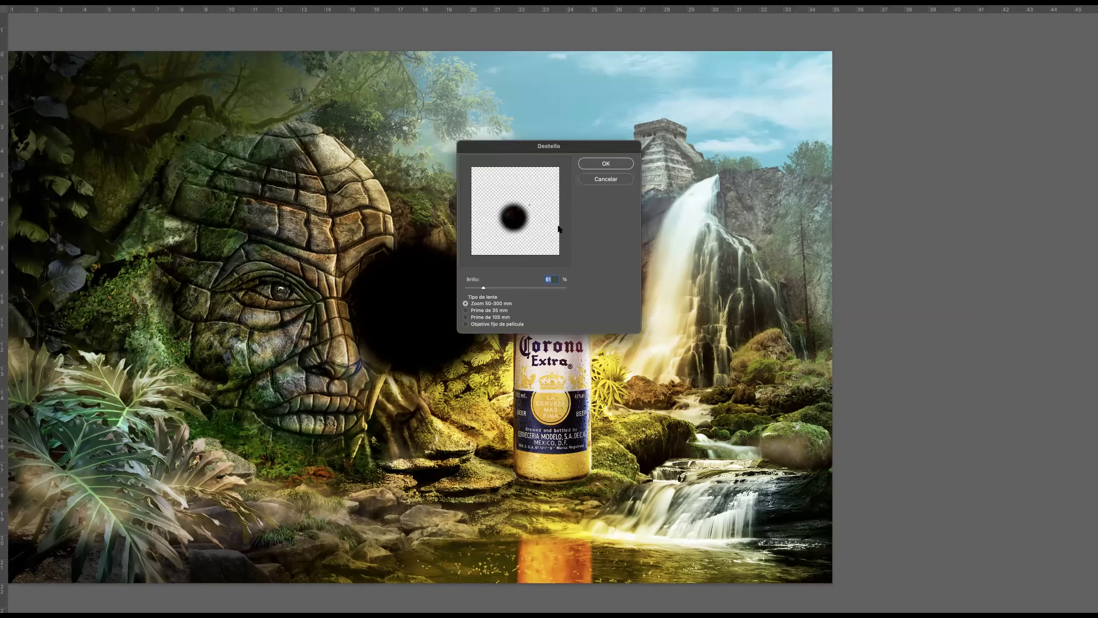
pyautogui.click(515, 219)
pyautogui.moveTo(476, 289); pyautogui.dragTo(474, 288)
pyautogui.click(616, 164)
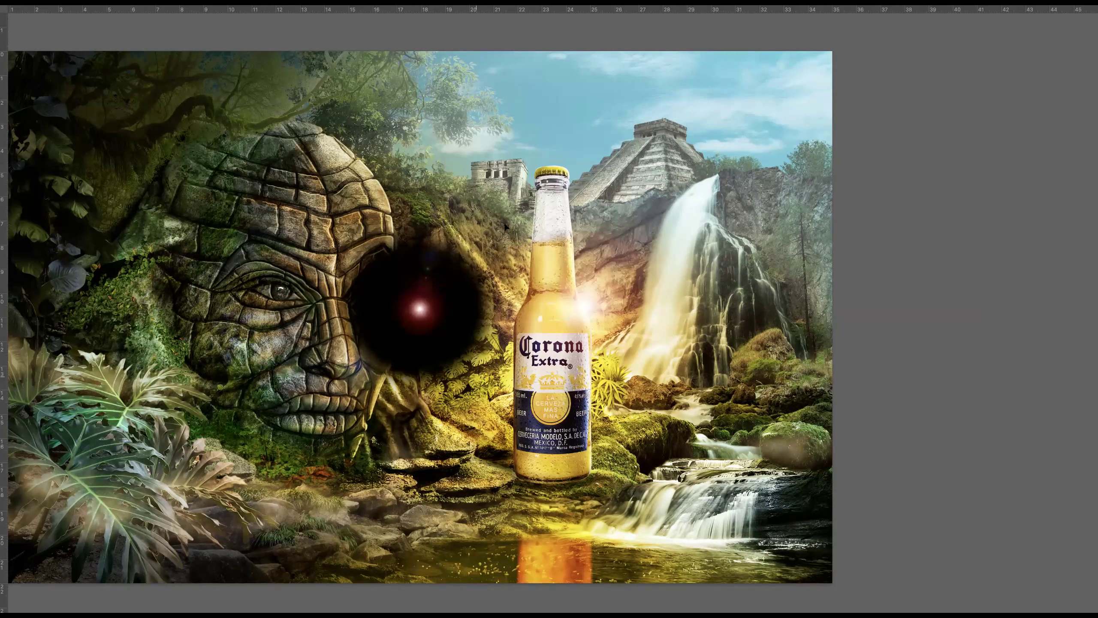
# Scale the flare disc down to a small spot and move it beside the lower left edge of the bottle
pyautogui.moveTo(509, 218); pyautogui.dragTo(364, 335)
pyautogui.press('Return')
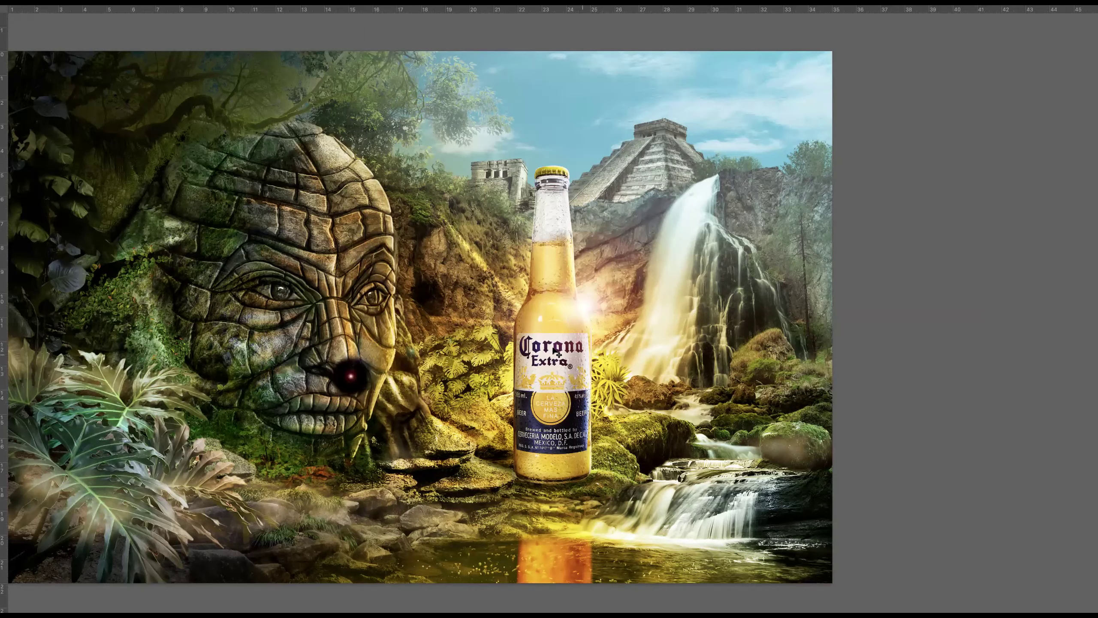
pyautogui.moveTo(472, 398); pyautogui.dragTo(495, 403)
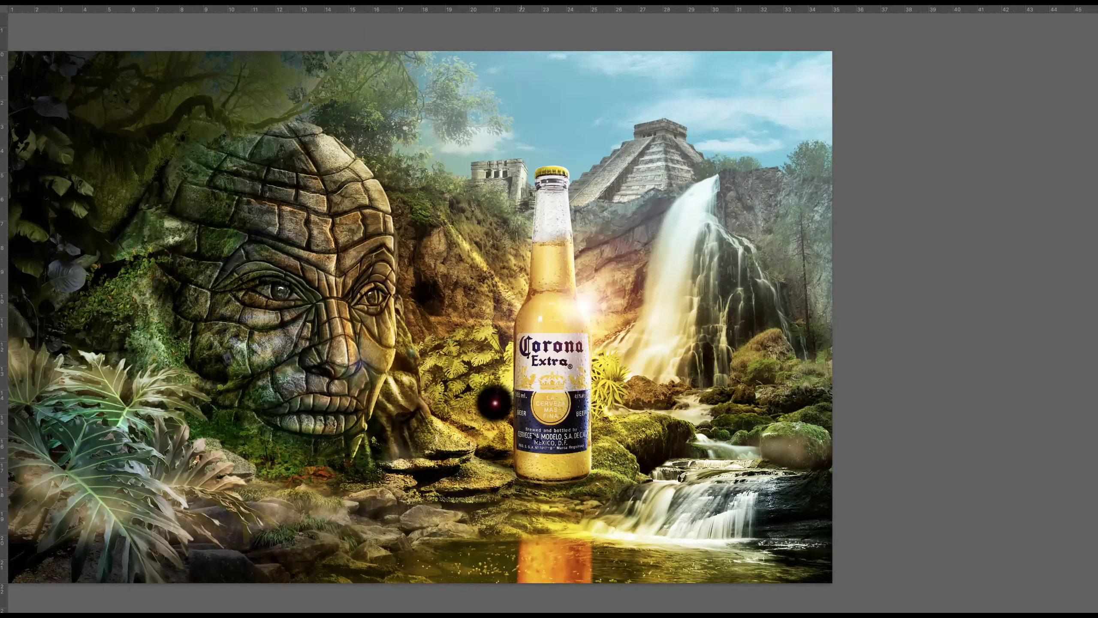
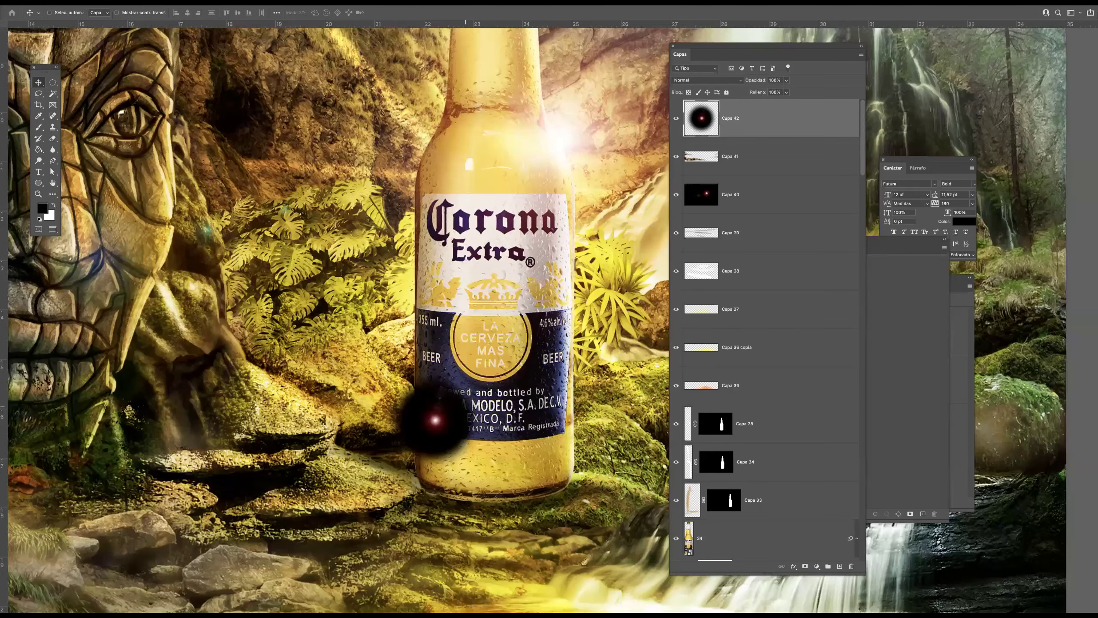
# Duplicate the small flare disc four times and scatter the copies over the rocks on both sides of the bottle
pyautogui.scroll(-1, 466, 406)
pyautogui.hscroll(1, 465, 406)
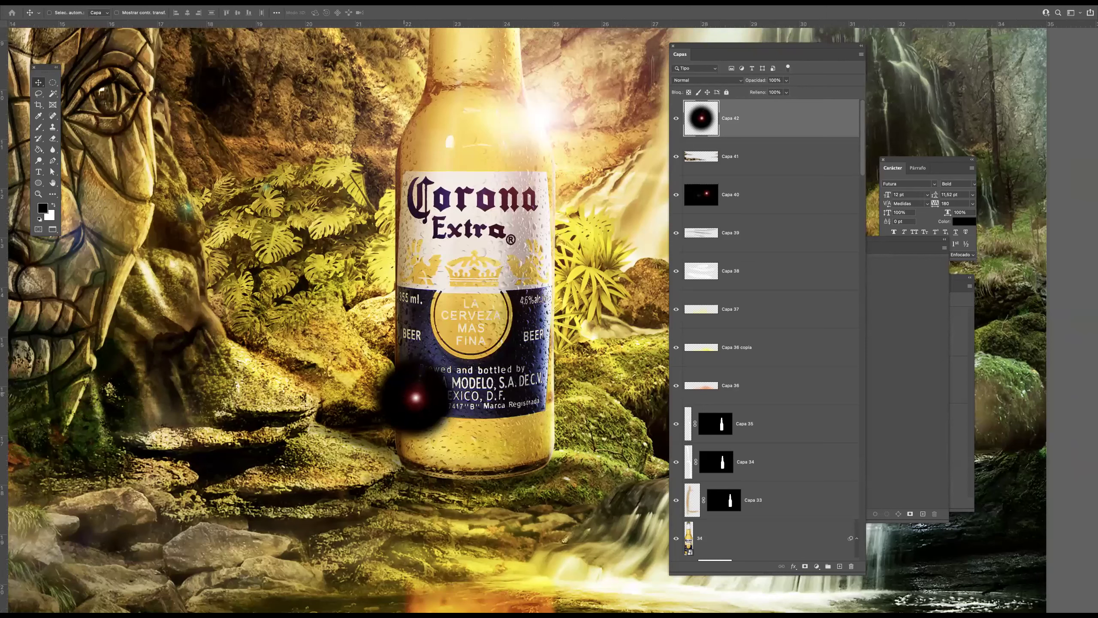
pyautogui.moveTo(419, 396); pyautogui.dragTo(285, 341)
pyautogui.moveTo(284, 340); pyautogui.dragTo(229, 440)
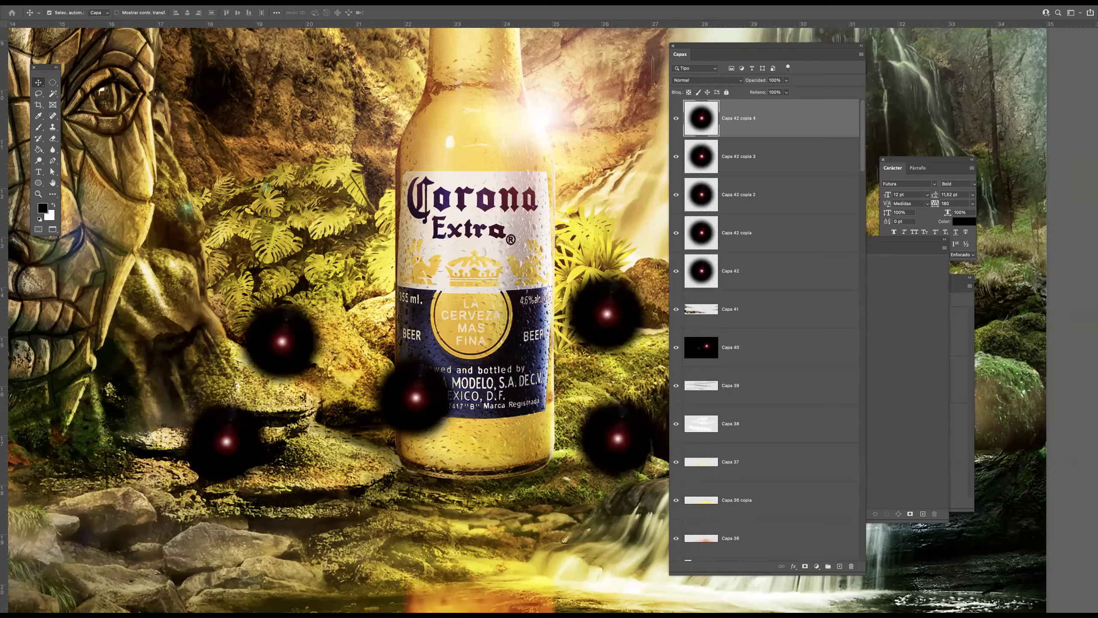
# Duplicate the flare disc repeatedly and spread the copies over the rocks, the bottle's base and the lower part of the stone face
pyautogui.scroll(-2, 307, 416)
pyautogui.moveTo(360, 374); pyautogui.dragTo(332, 471)
pyautogui.moveTo(375, 435); pyautogui.dragTo(57, 391)
pyautogui.press('super+minus')
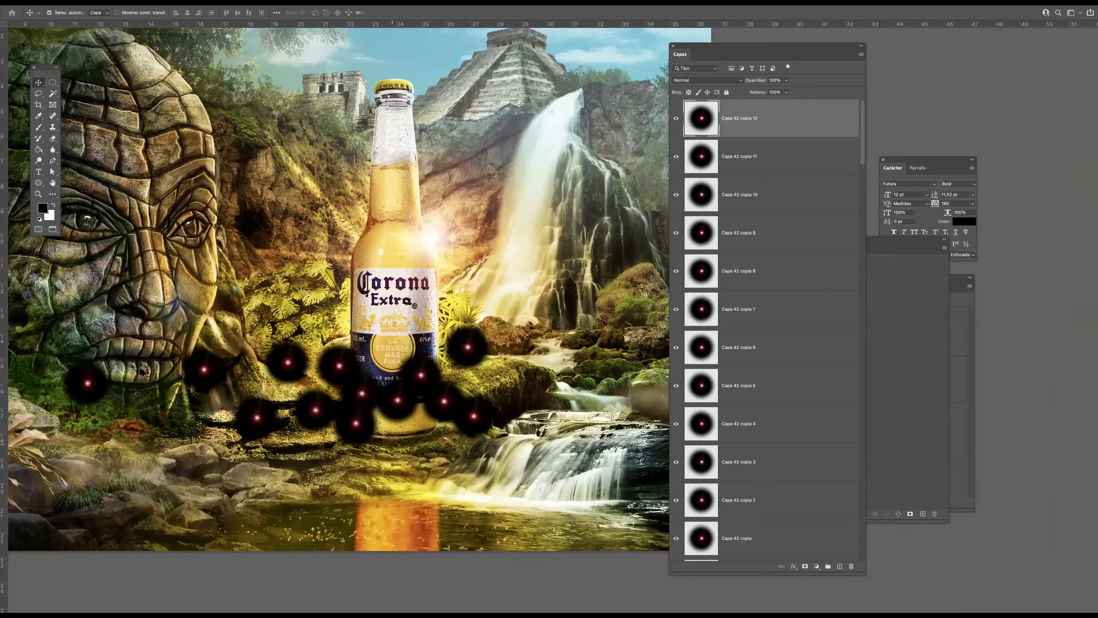
pyautogui.press('super+minus')
pyautogui.moveTo(146, 367); pyautogui.dragTo(78, 367)
pyautogui.moveTo(228, 328); pyautogui.dragTo(320, 303)
pyautogui.hotkey('ctrl', 'j')
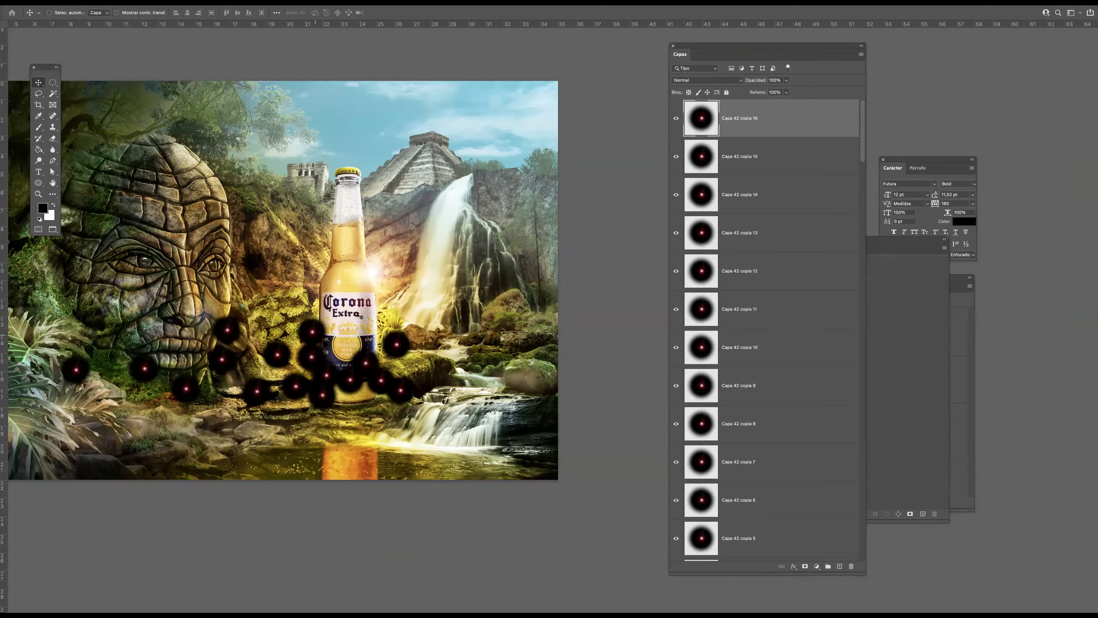
# Cover the bottle's lower half with more full-size flare disc copies and scatter others over the mossy rocks, pool and small cascades
pyautogui.moveTo(339, 354); pyautogui.dragTo(438, 390)
pyautogui.hotkey('ctrl', 'j')
pyautogui.hotkey('ctrl', 'j')
pyautogui.hotkey('ctrl', 'j')
pyautogui.hotkey('ctrl', 'j')
pyautogui.moveTo(363, 396); pyautogui.dragTo(394, 366)
pyautogui.keyDown('alt'); pyautogui.moveTo(275, 378); pyautogui.dragTo(325, 438); pyautogui.keyUp('alt')
pyautogui.keyDown('alt'); pyautogui.moveTo(389, 424); pyautogui.dragTo(393, 420); pyautogui.keyUp('alt')
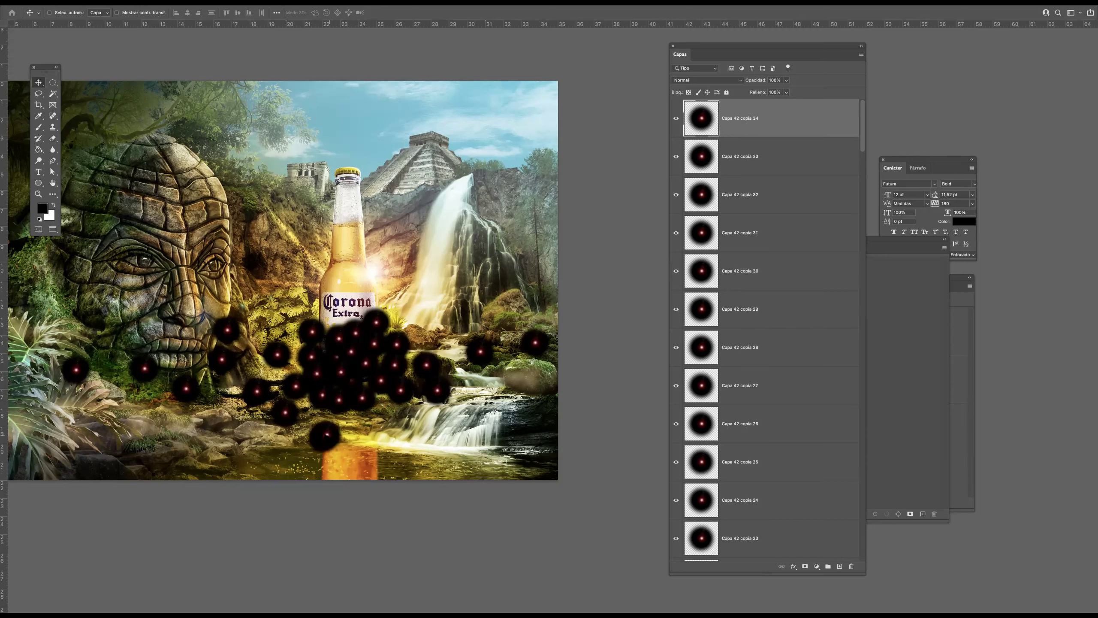
pyautogui.keyDown('alt'); pyautogui.moveTo(393, 428); pyautogui.dragTo(479, 385); pyautogui.keyUp('alt')
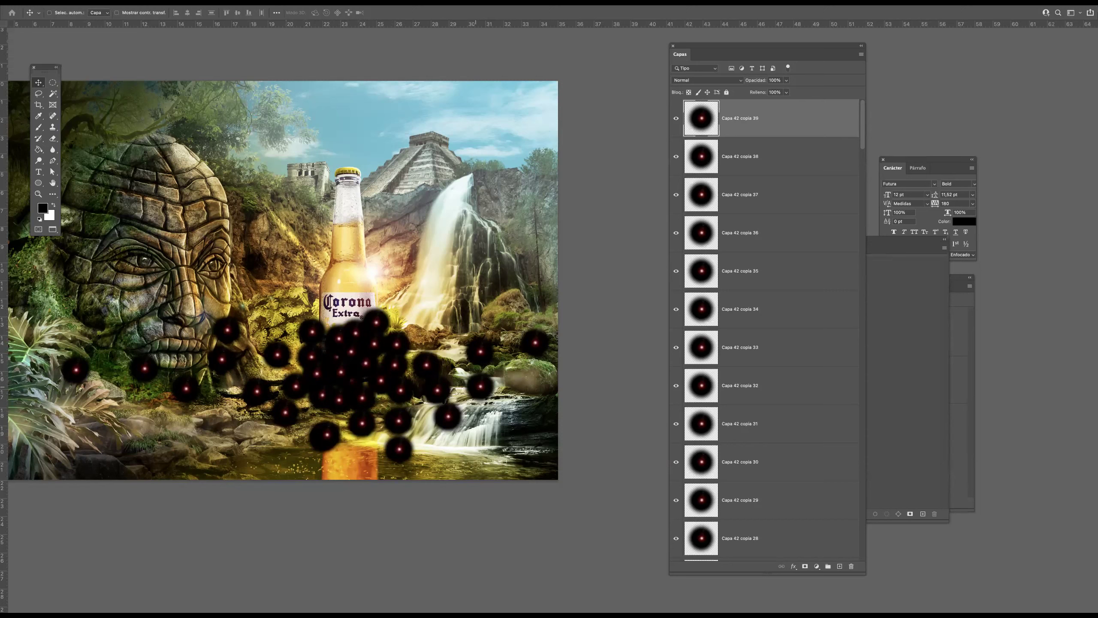
pyautogui.keyDown('alt'); pyautogui.moveTo(431, 337); pyautogui.dragTo(446, 352); pyautogui.keyUp('alt')
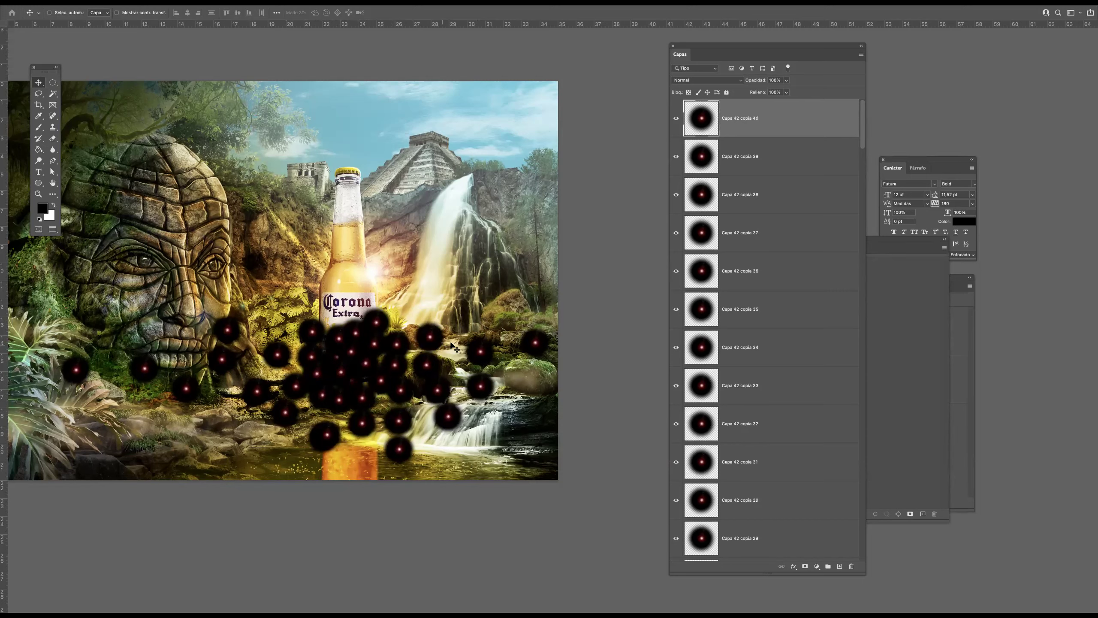
# Scale down the newest flare disc copy between the bottle and the waterfall
pyautogui.press('super+t')
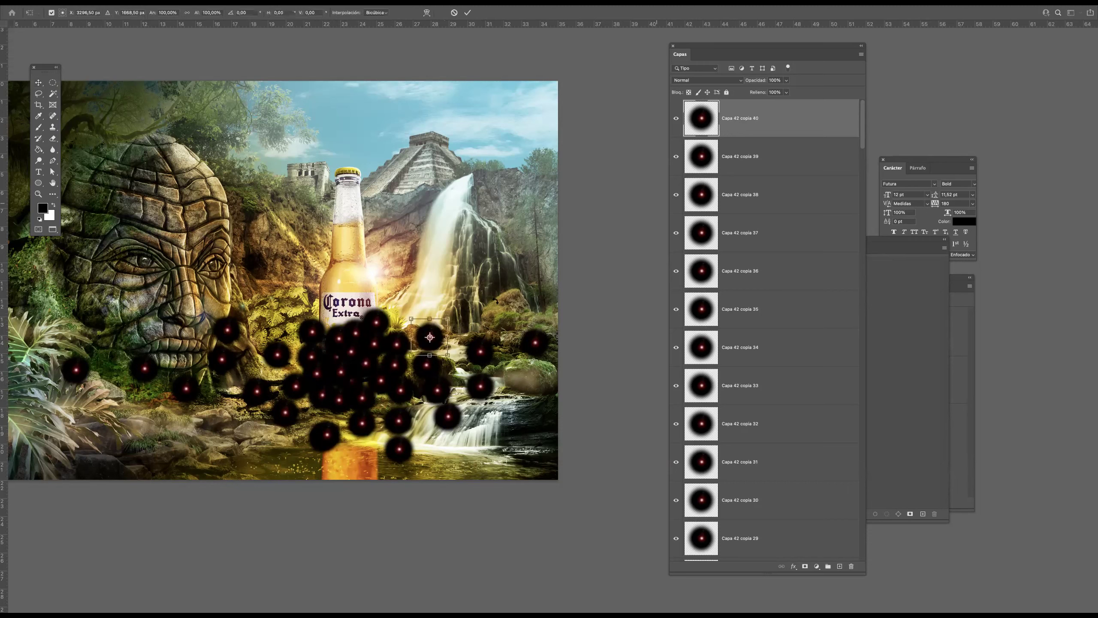
pyautogui.moveTo(447, 318); pyautogui.dragTo(433, 332)
pyautogui.press('Return')
# Scatter duplicates of the reduced flare disc around the bottle label, the ferns, the foreground rocks and the foot of the waterfall
pyautogui.moveTo(439, 346); pyautogui.dragTo(555, 279)
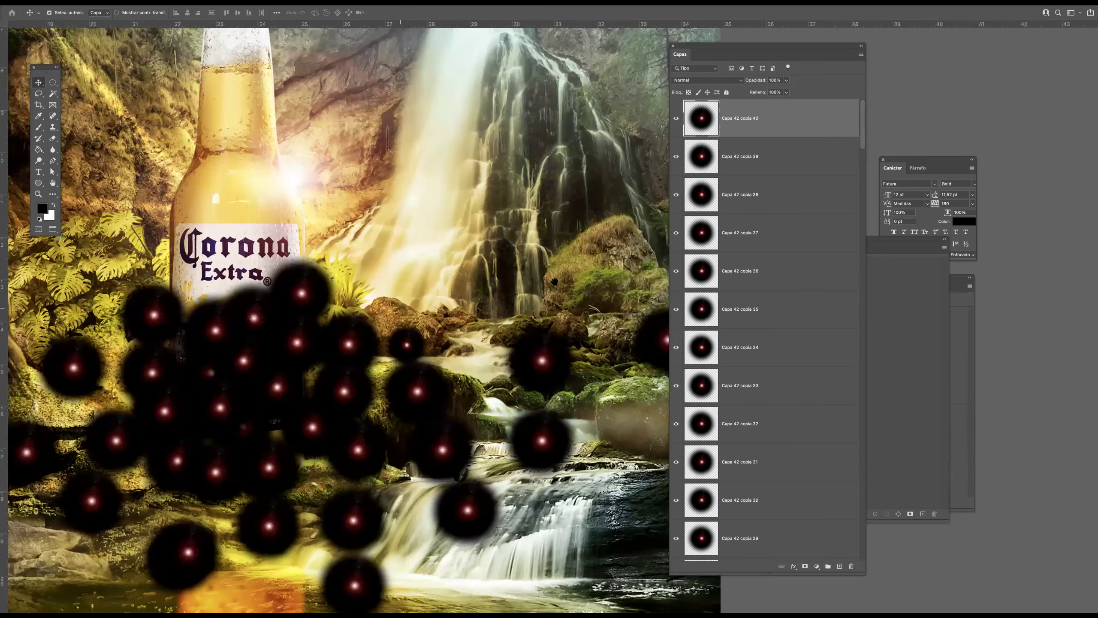
pyautogui.keyDown('alt'); pyautogui.moveTo(455, 306); pyautogui.dragTo(415, 347); pyautogui.keyUp('alt')
pyautogui.keyDown('alt'); pyautogui.moveTo(449, 401); pyautogui.dragTo(274, 181); pyautogui.keyUp('alt')
pyautogui.keyDown('alt'); pyautogui.moveTo(395, 216); pyautogui.dragTo(548, 266); pyautogui.keyUp('alt')
pyautogui.keyDown('alt'); pyautogui.moveTo(549, 266); pyautogui.dragTo(294, 259); pyautogui.keyUp('alt')
pyautogui.moveTo(380, 328); pyautogui.dragTo(339, 410)
pyautogui.keyDown('alt'); pyautogui.moveTo(340, 410); pyautogui.dragTo(419, 265); pyautogui.keyUp('alt')
pyautogui.keyDown('alt'); pyautogui.moveTo(419, 265); pyautogui.dragTo(574, 252); pyautogui.keyUp('alt')
pyautogui.moveTo(649, 171); pyautogui.dragTo(649, 168)
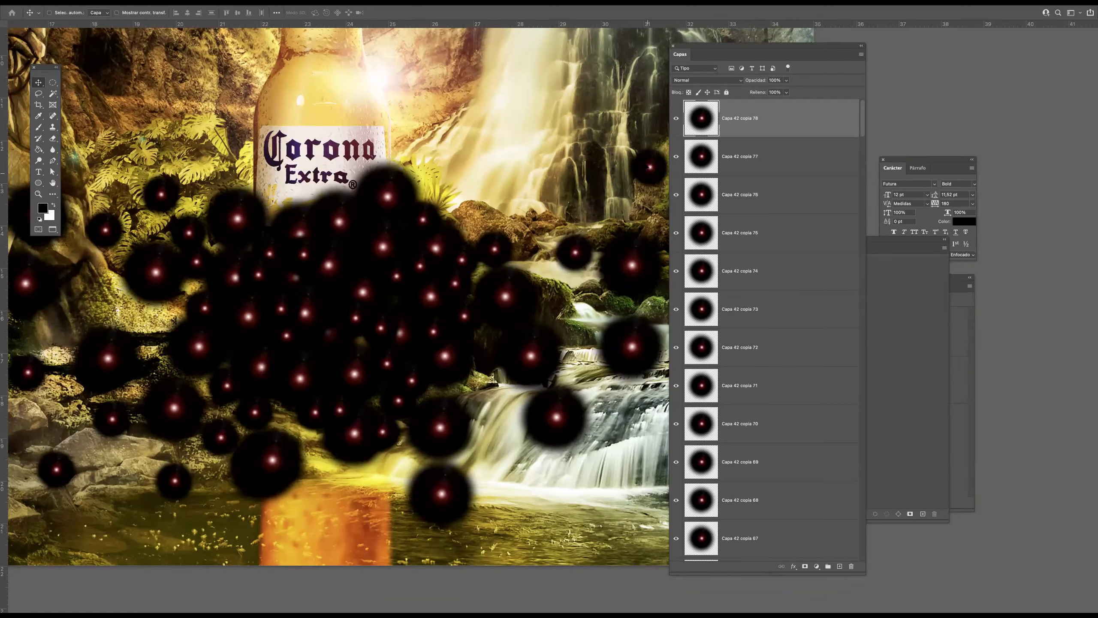
# Place further copies of the reduced flare disc across the cascades, the waterfall's rocks and the stone face
pyautogui.keyDown('alt'); pyautogui.moveTo(583, 197); pyautogui.dragTo(600, 384); pyautogui.keyUp('alt')
pyautogui.moveTo(578, 384); pyautogui.dragTo(465, 238)
pyautogui.scroll(-3, 465, 240)
pyautogui.moveTo(259, 280); pyautogui.dragTo(143, 237)
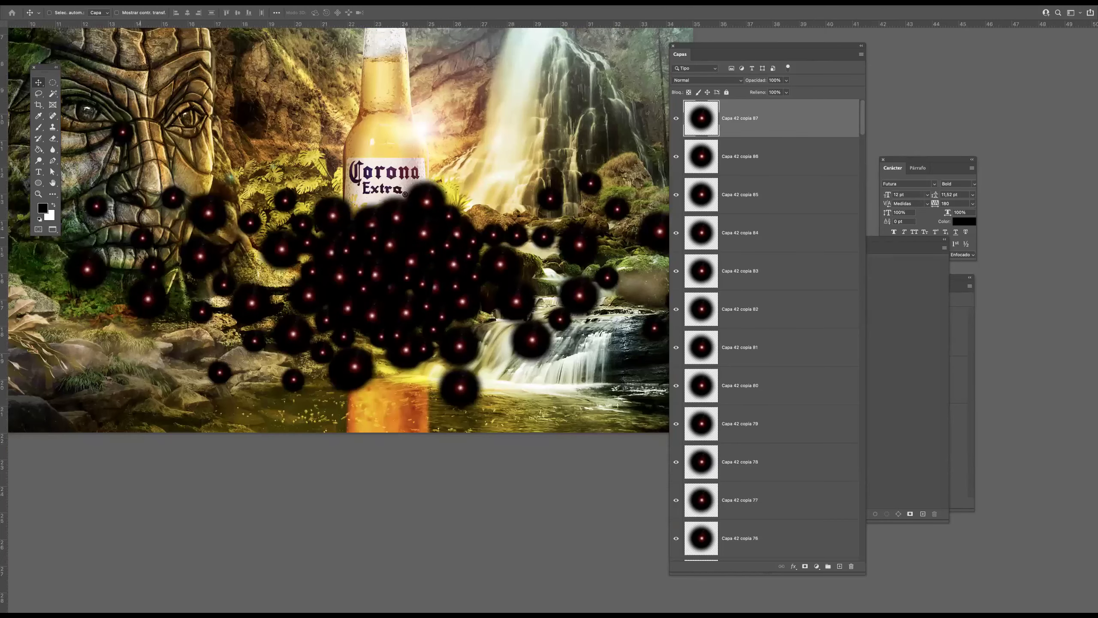
pyautogui.moveTo(258, 263); pyautogui.dragTo(254, 263)
pyautogui.scroll(-1, 229, 263)
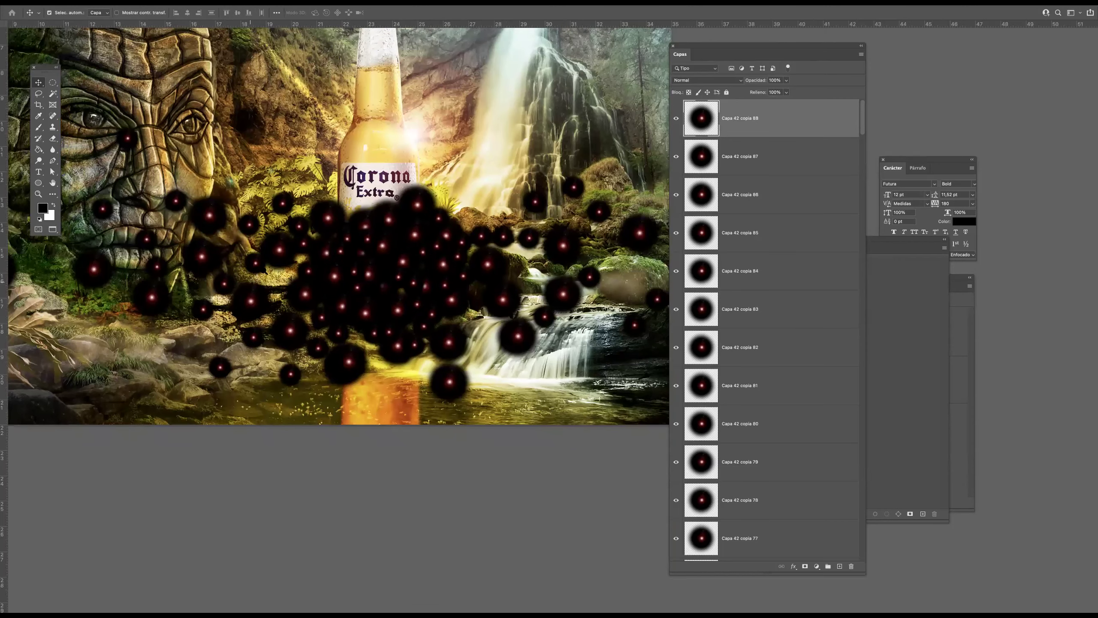
# Shrink the latest flare disc copy between the stone face and the bottle to an even smaller size
pyautogui.scroll(3, 274, 253)
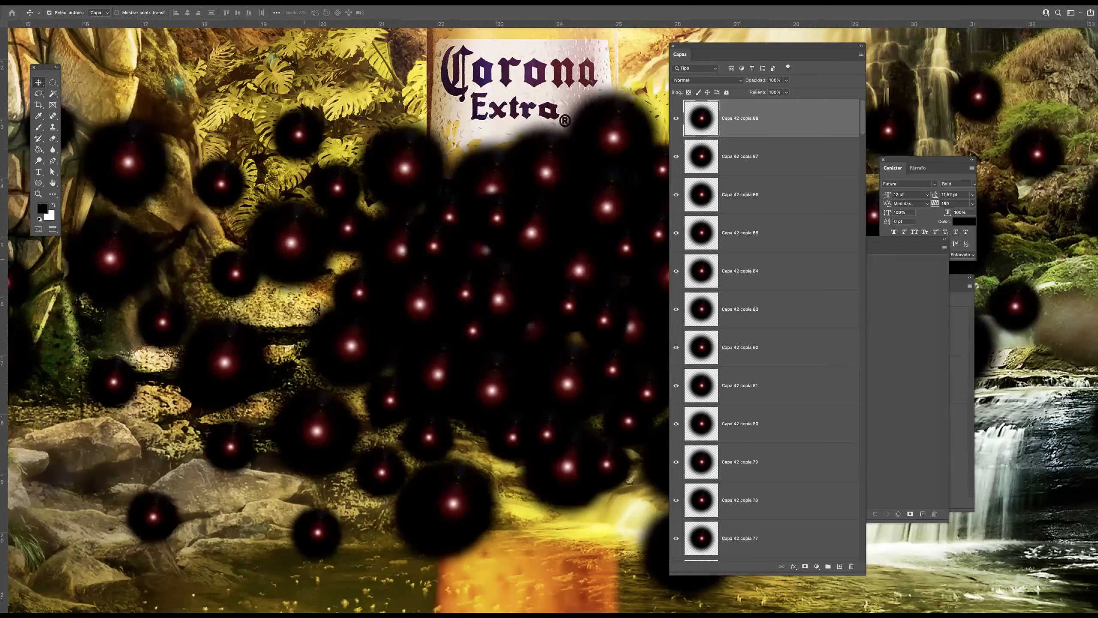
pyautogui.scroll(-3, 271, 255)
pyautogui.press('super+t')
pyautogui.moveTo(270, 247); pyautogui.dragTo(255, 259)
pyautogui.press('Return')
# Scatter duplicates of the smallest flare disc over the rocks beside the face, around the bottle and toward the waterfall
pyautogui.scroll(3, 254, 259)
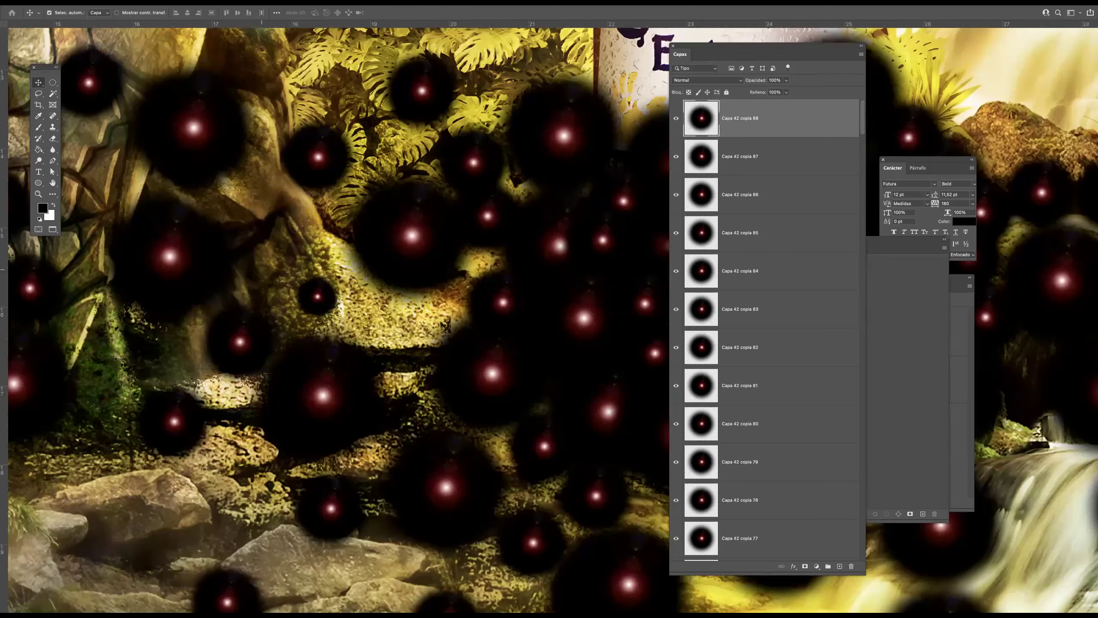
pyautogui.keyDown('alt'); pyautogui.moveTo(317, 303); pyautogui.dragTo(239, 434); pyautogui.keyUp('alt')
pyautogui.scroll(-3, 252, 407)
pyautogui.scroll(-2, 251, 433)
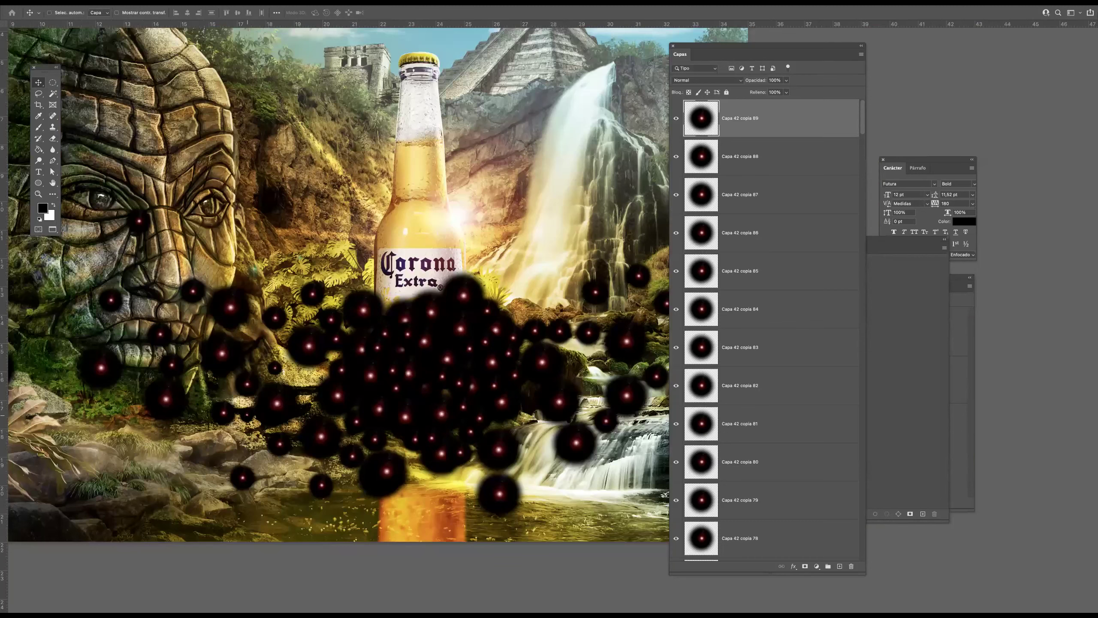
pyautogui.keyDown('alt'); pyautogui.moveTo(247, 414); pyautogui.dragTo(208, 378); pyautogui.keyUp('alt')
pyautogui.keyDown('alt'); pyautogui.moveTo(207, 378); pyautogui.dragTo(346, 408); pyautogui.keyUp('alt')
pyautogui.keyDown('alt'); pyautogui.moveTo(402, 434); pyautogui.dragTo(422, 420); pyautogui.keyUp('alt')
pyautogui.moveTo(497, 402); pyautogui.dragTo(541, 344)
pyautogui.moveTo(566, 379); pyautogui.dragTo(570, 372)
pyautogui.moveTo(546, 440); pyautogui.dragTo(547, 437)
pyautogui.moveTo(590, 392); pyautogui.dragTo(635, 360)
# Select all flare disc layers from Capa 42 to Capa 42 copia 106 and set their blend mode to Trama
pyautogui.scroll(-3, 474, 343)
pyautogui.scroll(1, 474, 343)
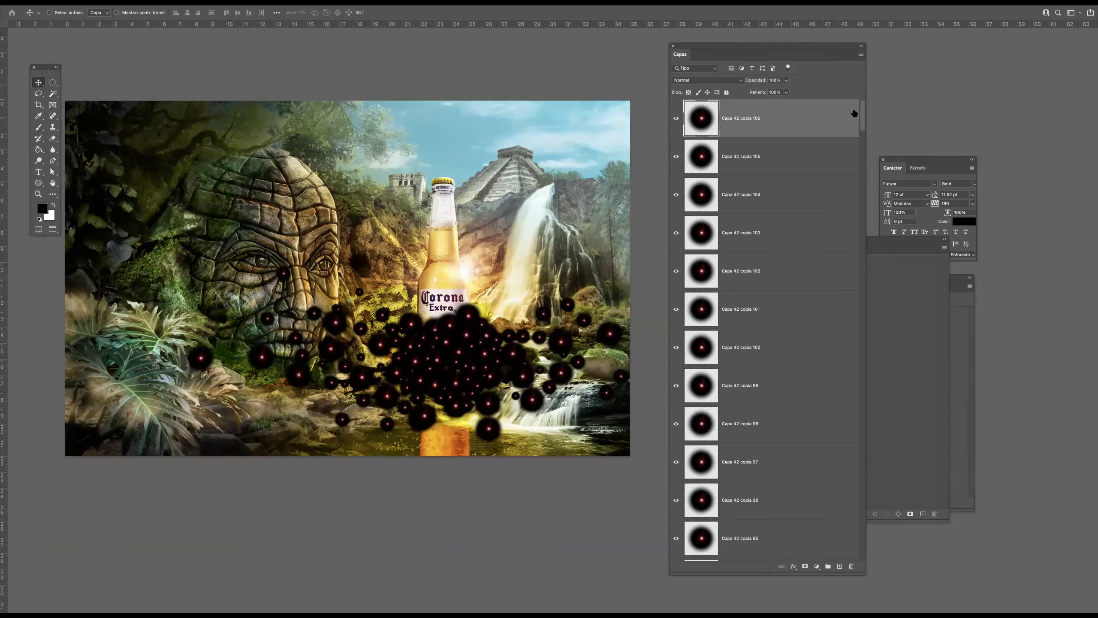
pyautogui.moveTo(861, 116); pyautogui.dragTo(860, 376)
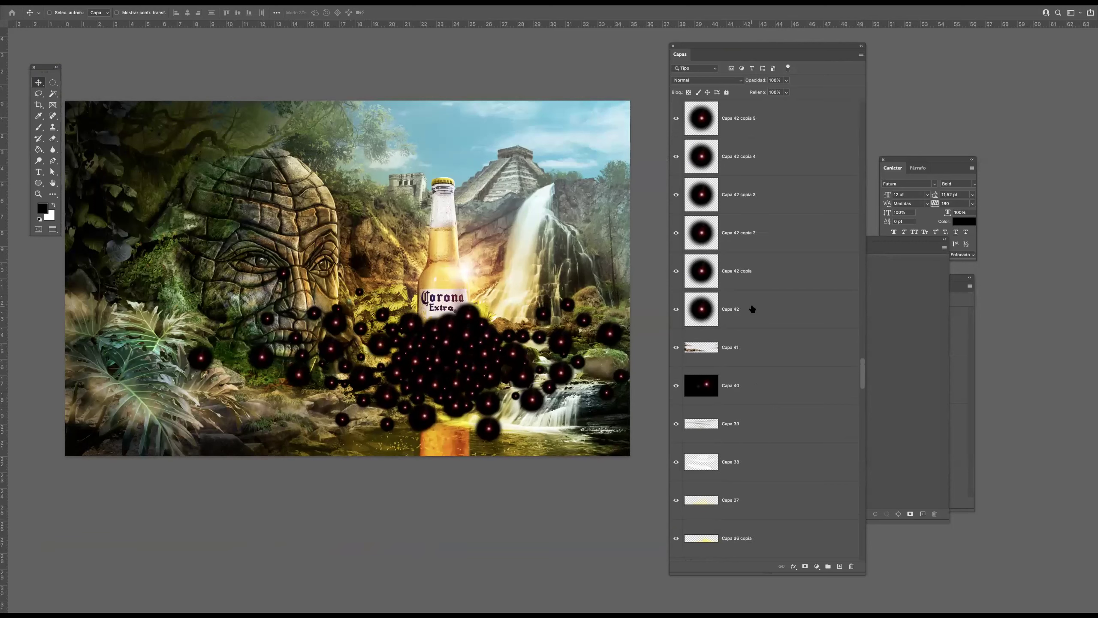
pyautogui.click(754, 313)
pyautogui.moveTo(861, 375); pyautogui.dragTo(857, 70)
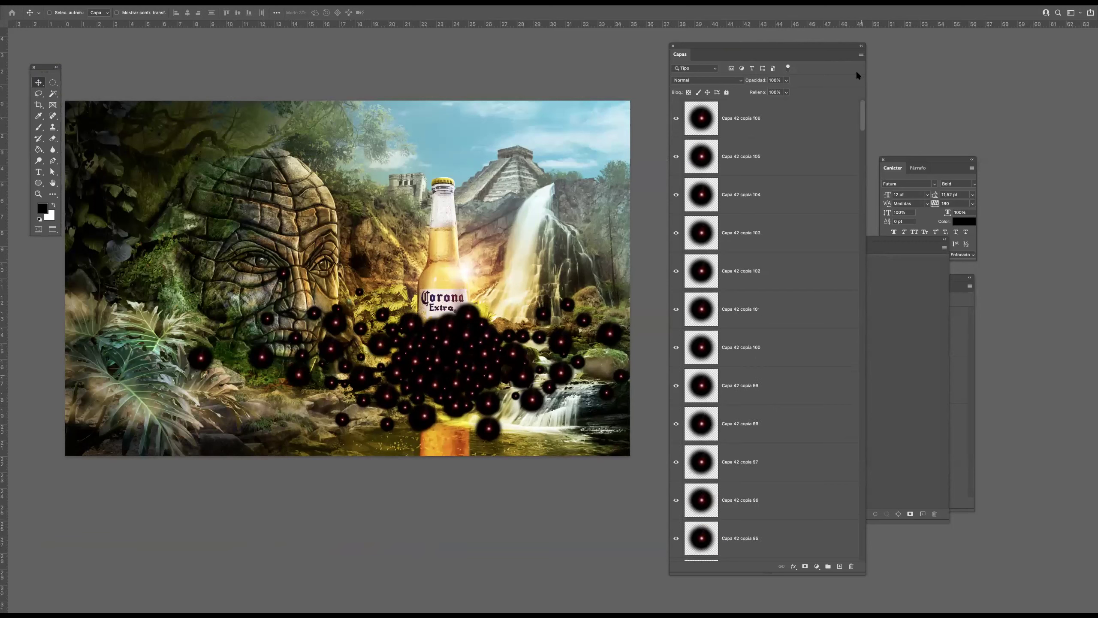
pyautogui.keyDown('shift'); pyautogui.click(785, 119); pyautogui.keyUp('shift')
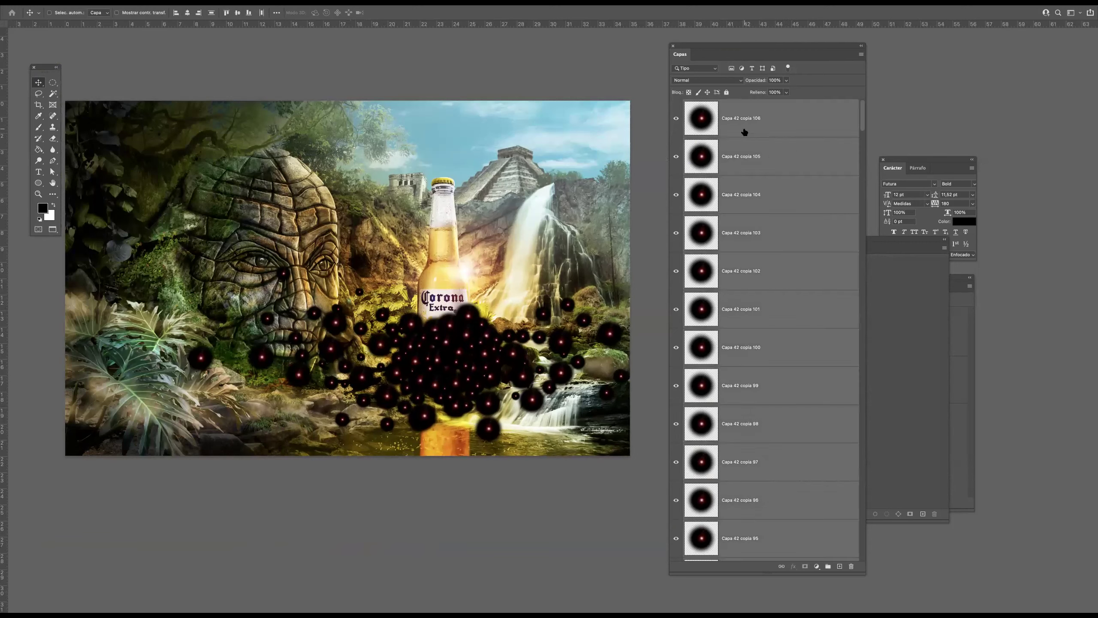
pyautogui.click(714, 81)
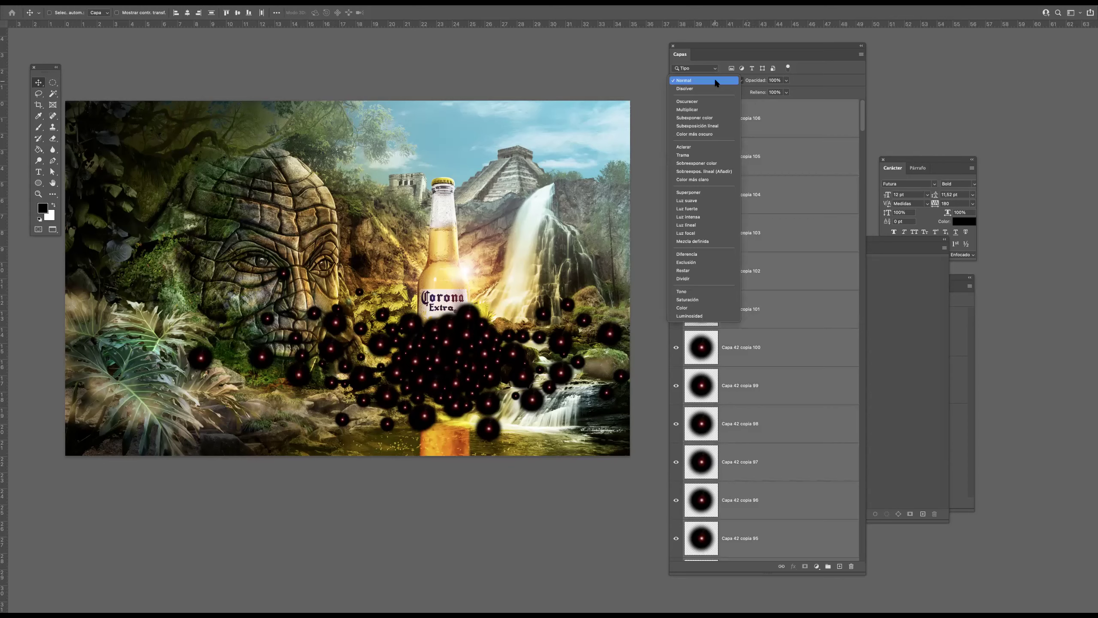
pyautogui.click(687, 156)
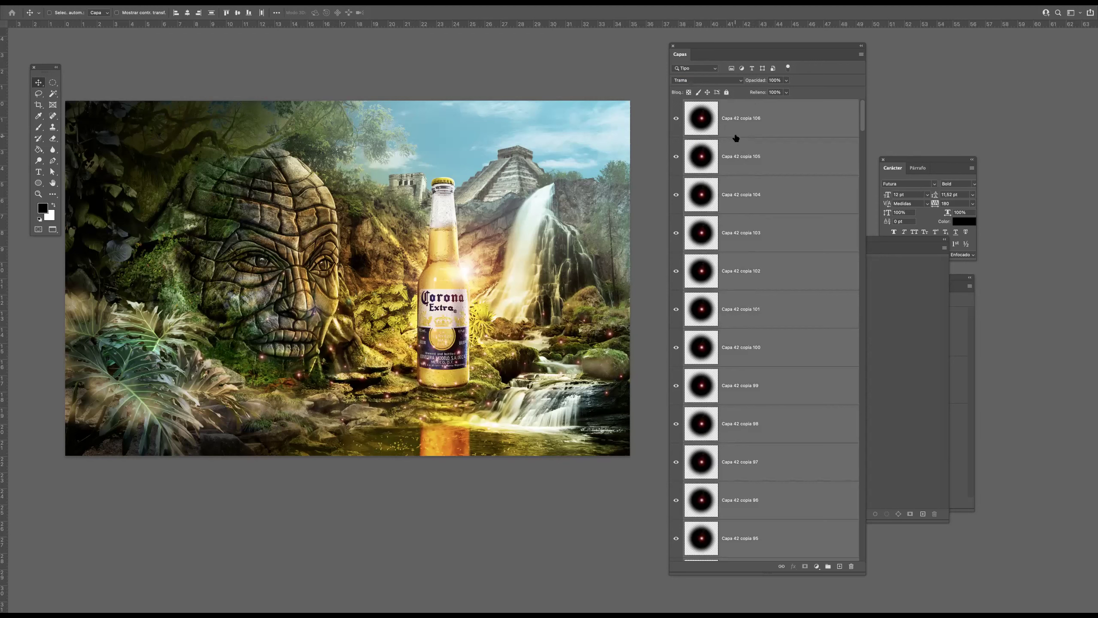
# Merge the selected flare disc layers into one layer and set its blend mode to Trama
pyautogui.hotkey('ctrl', 'e')
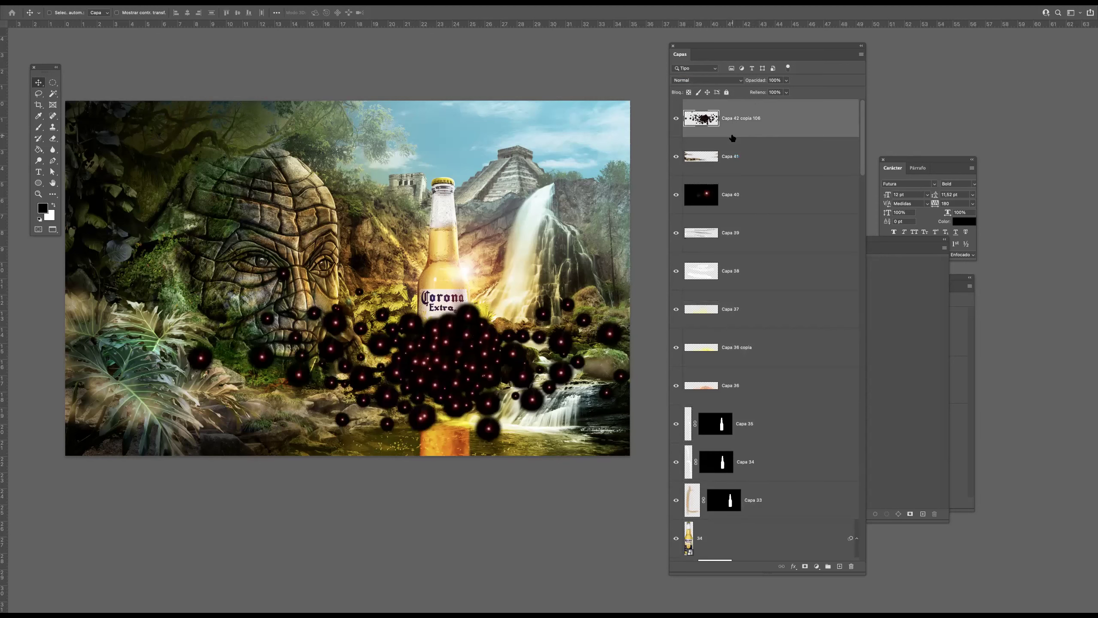
pyautogui.click(724, 81)
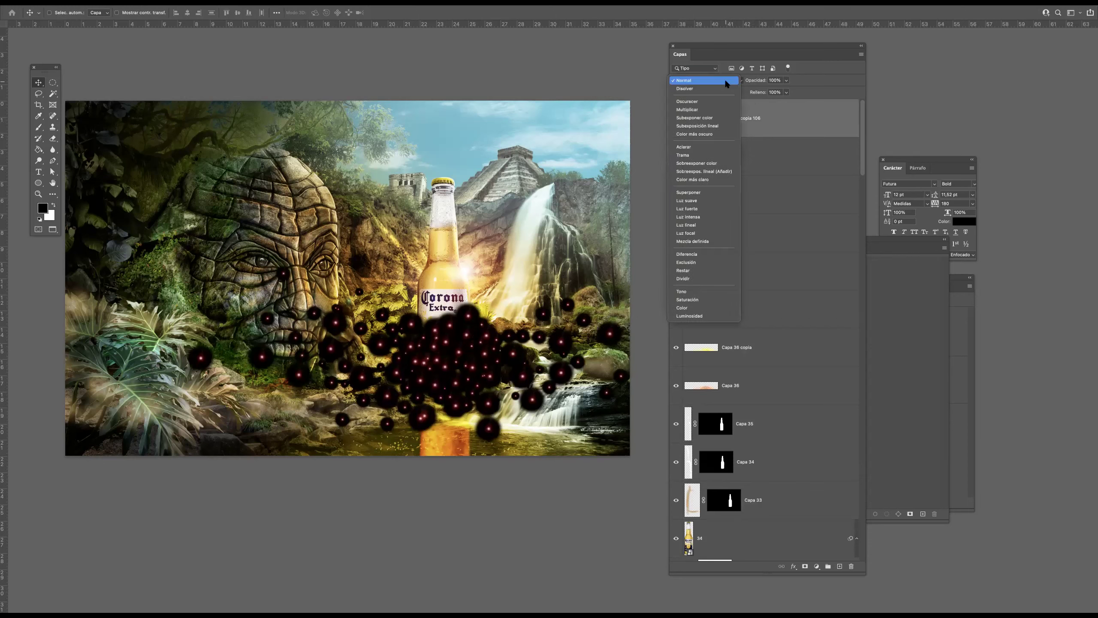
pyautogui.click(685, 156)
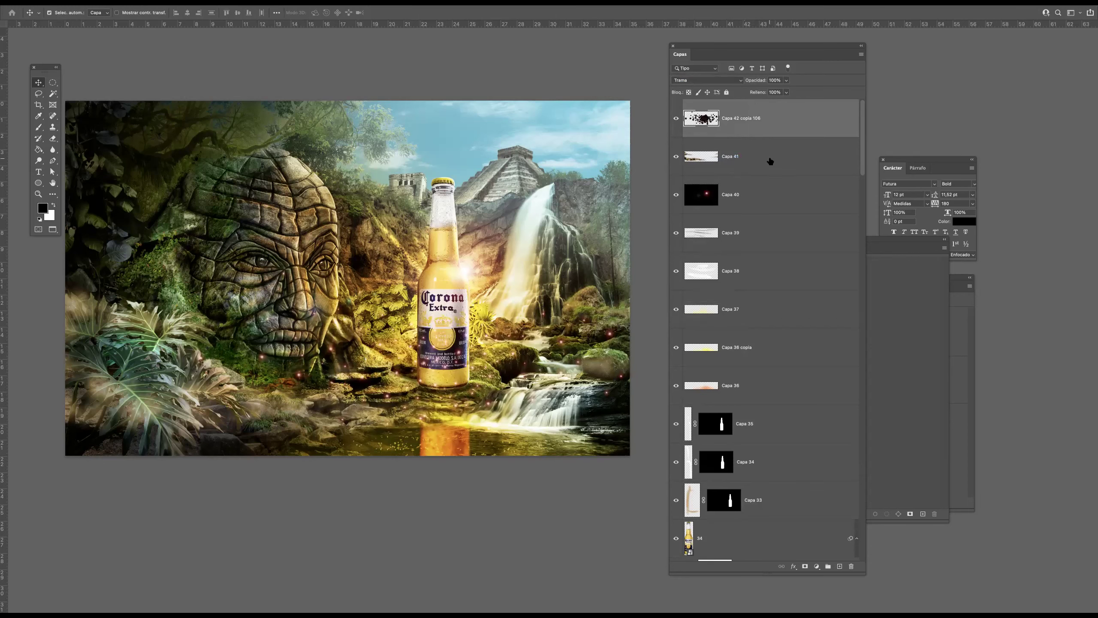
# Duplicate the merged flare lights layer and scale the copy down around the bottle
pyautogui.hotkey('ctrl', 'j')
pyautogui.hotkey('ctrl', 't')
pyautogui.moveTo(629, 262); pyautogui.dragTo(468, 321)
pyautogui.press('Return')
# Copy the reduced light cluster onto the mossy rocks between the bottle and the cascade and scale it down further
pyautogui.scroll(1, 415, 378)
pyautogui.scroll(3, 446, 377)
pyautogui.press('Tab')
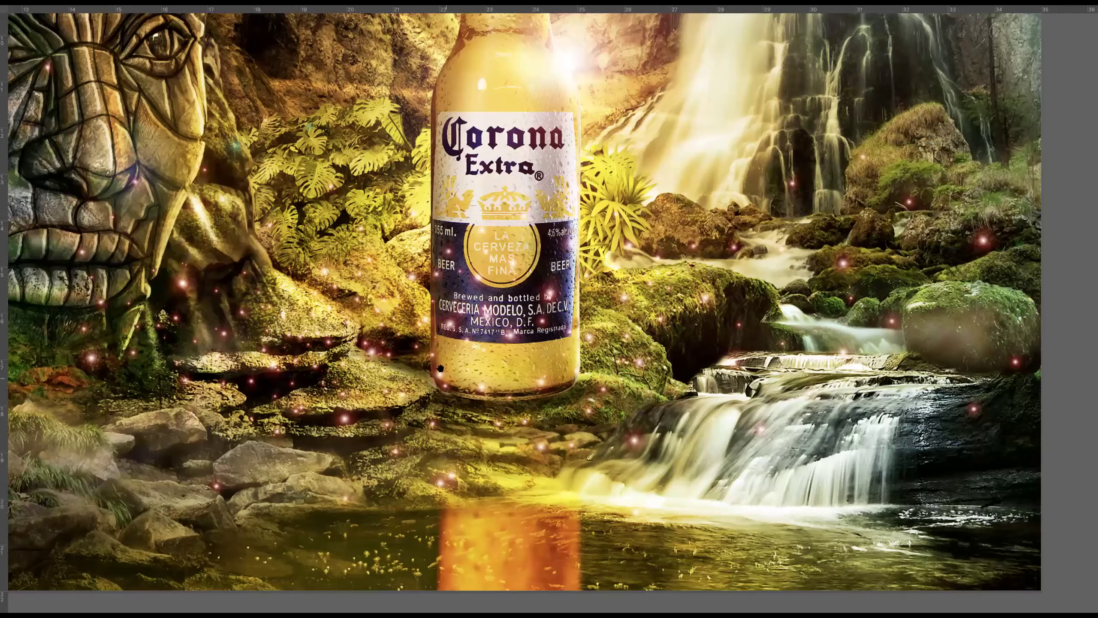
pyautogui.scroll(-1, 373, 417)
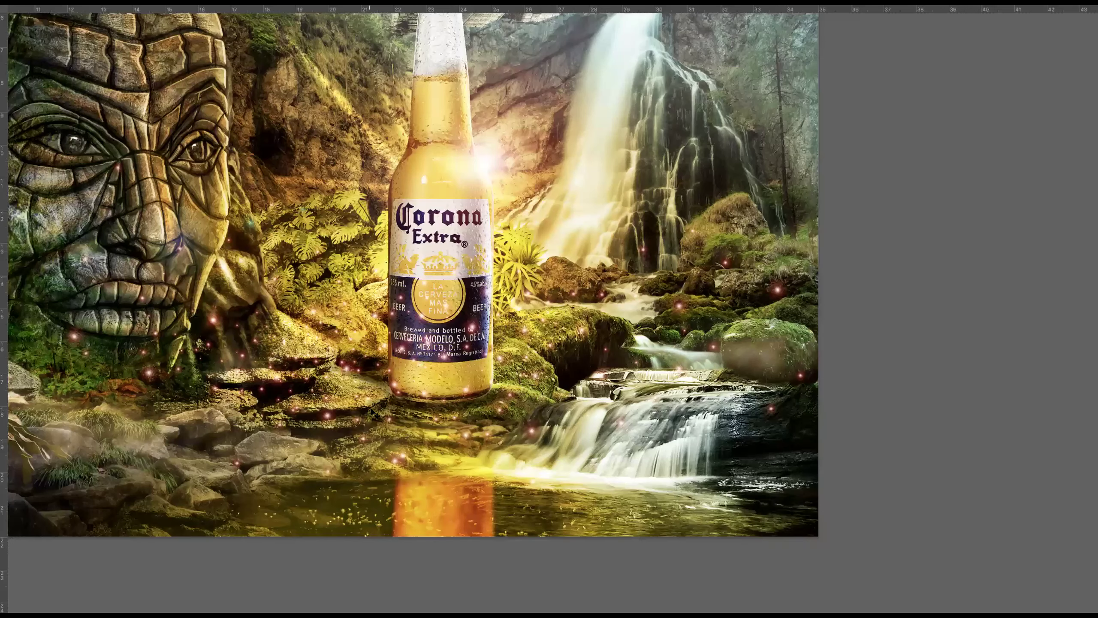
pyautogui.moveTo(551, 340)
pyautogui.mouseDown()
pyautogui.moveTo(609, 346)
pyautogui.moveTo(614, 374)
pyautogui.mouseUp()
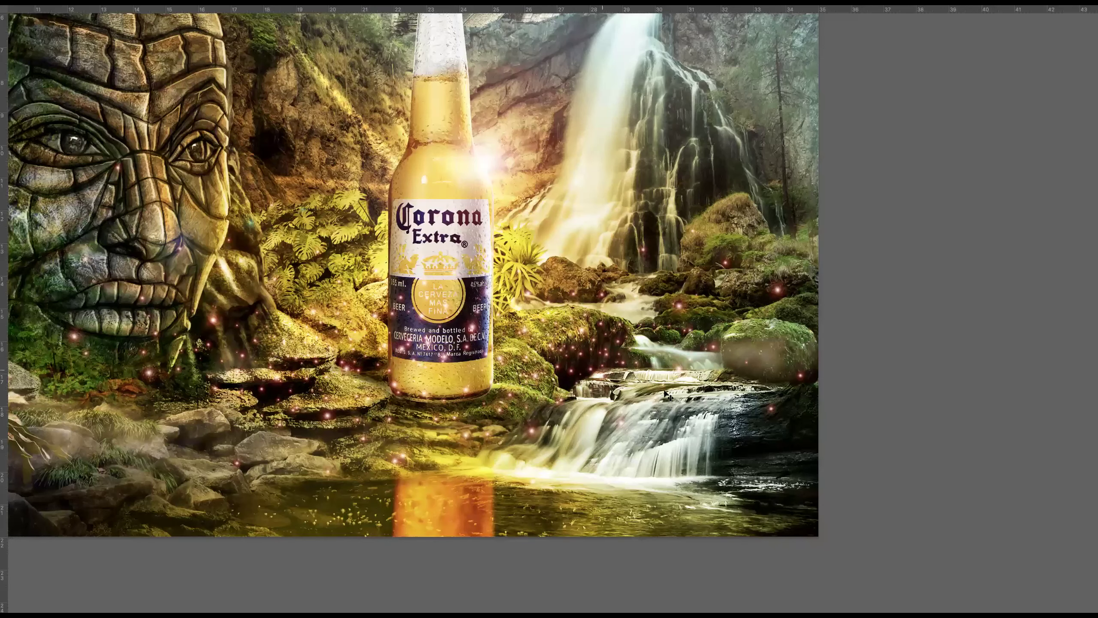
pyautogui.press('super+t')
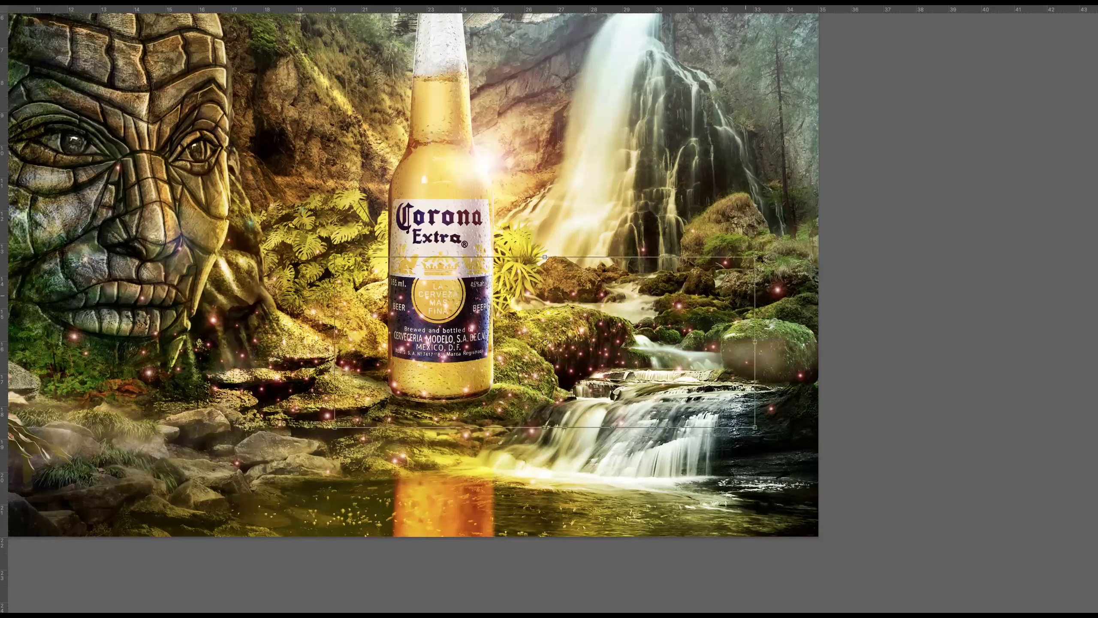
pyautogui.moveTo(755, 256); pyautogui.dragTo(621, 311)
pyautogui.moveTo(585, 362); pyautogui.dragTo(641, 333)
pyautogui.press('Return')
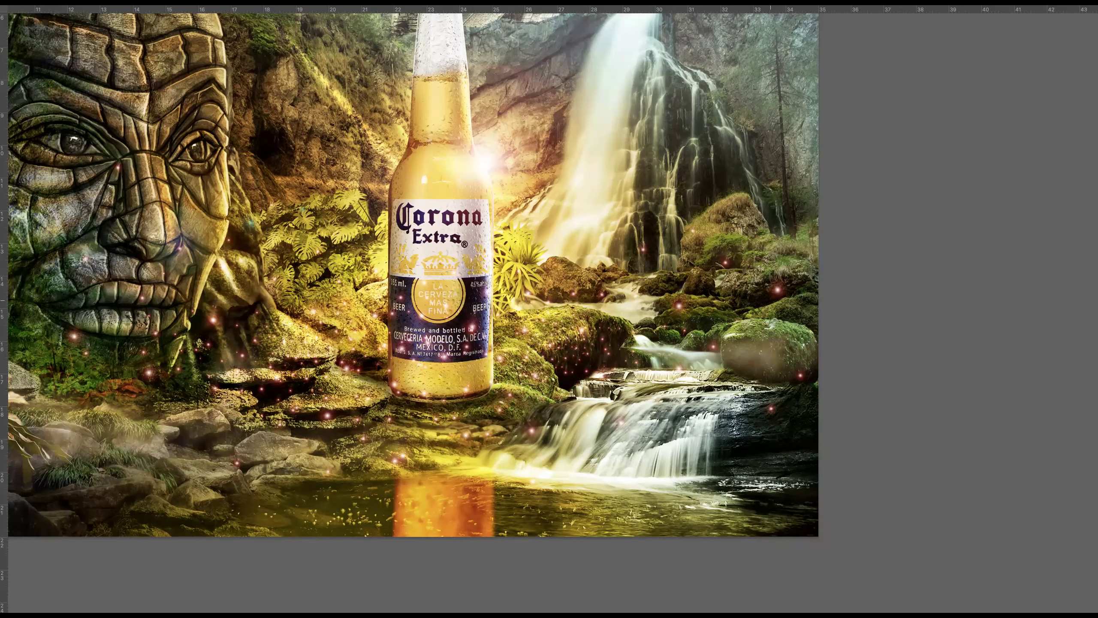
# Place another copy of the small light cluster over the rocks between the stone face and the bottle, and check the whole composition
pyautogui.moveTo(616, 356); pyautogui.dragTo(298, 381)
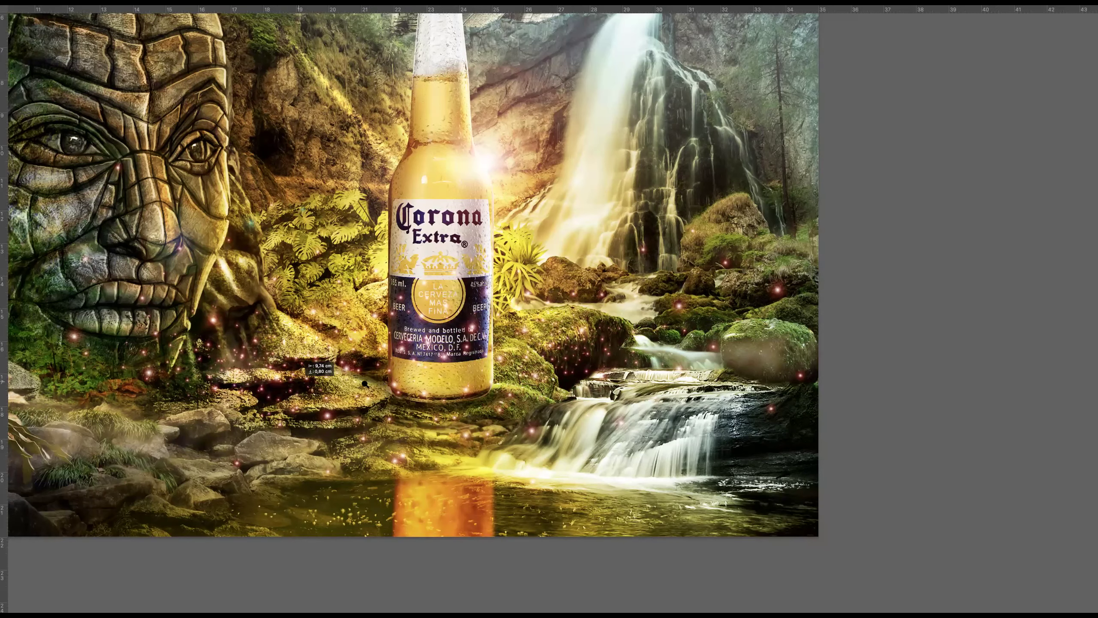
pyautogui.scroll(-5, 385, 359)
pyautogui.scroll(2, 381, 354)
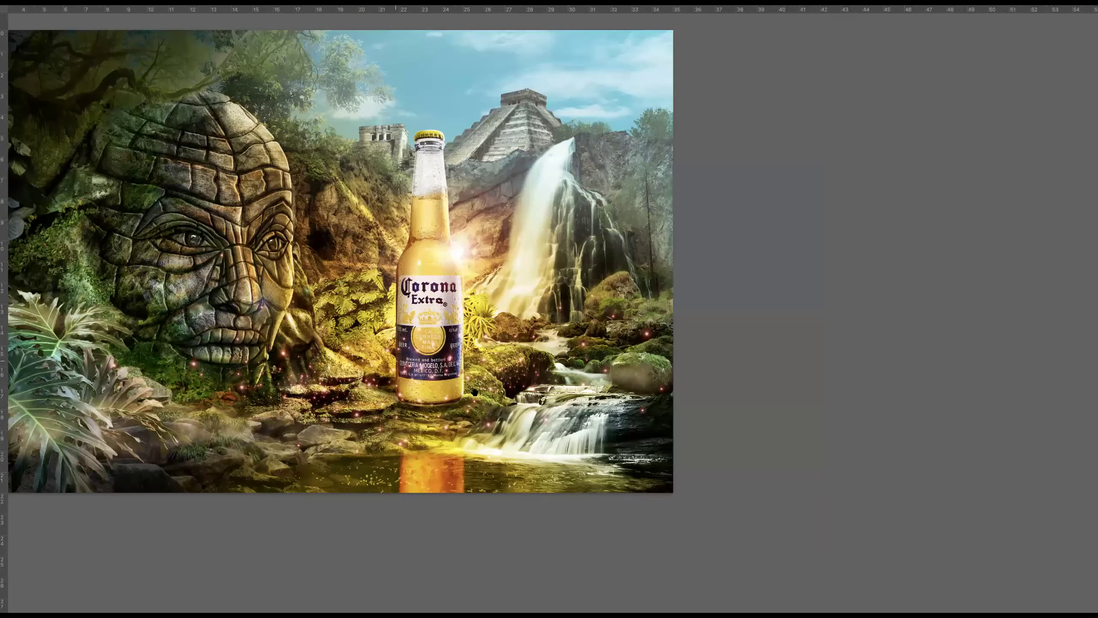
pyautogui.scroll(1, 450, 353)
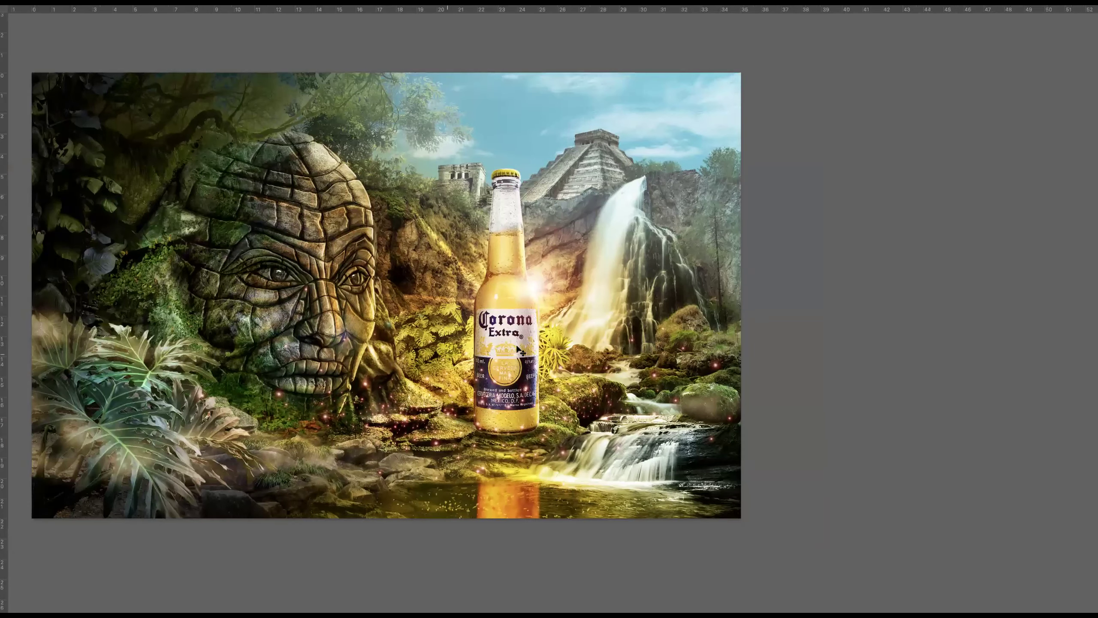
pyautogui.hscroll(-2, 517, 349)
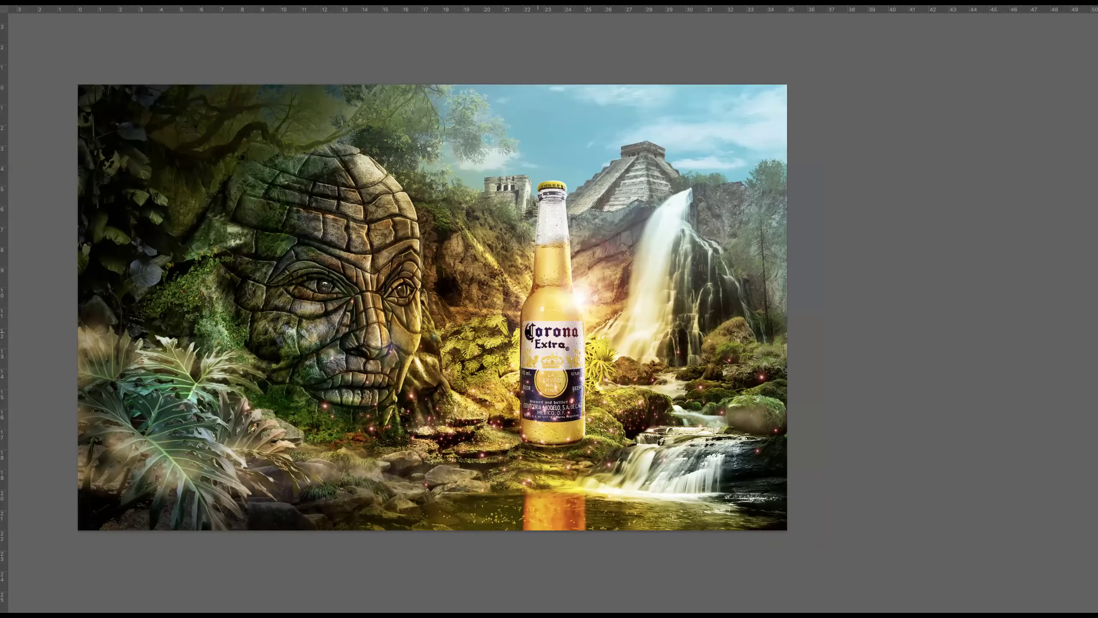
pyautogui.scroll(-1, 539, 333)
pyautogui.press('Tab')
pyautogui.hscroll(4, 556, 347)
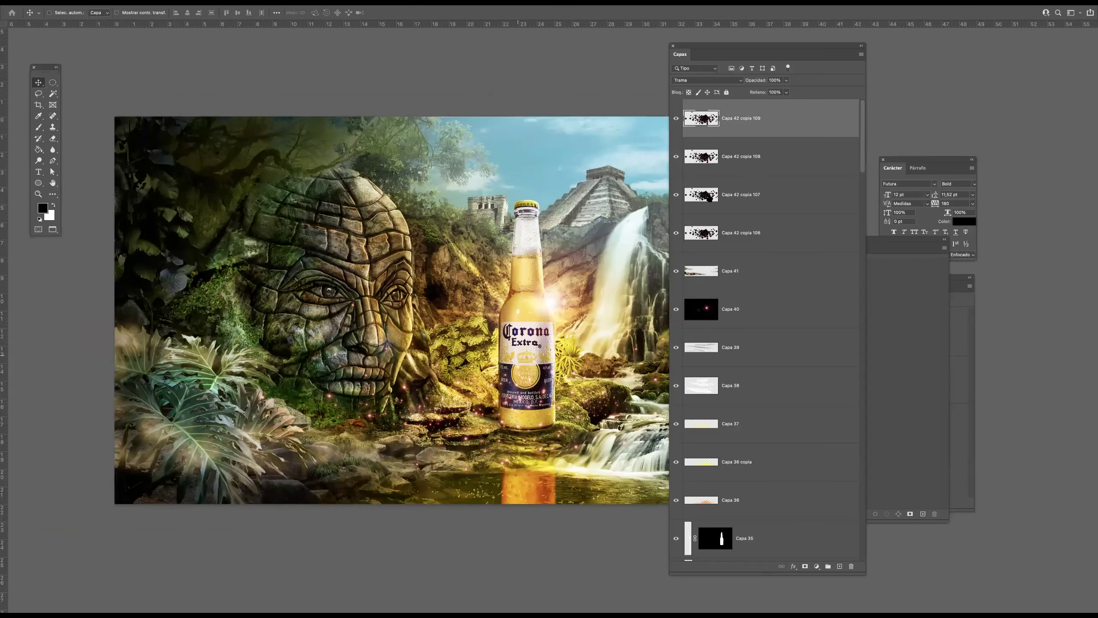
pyautogui.moveTo(790, 44); pyautogui.dragTo(865, 30)
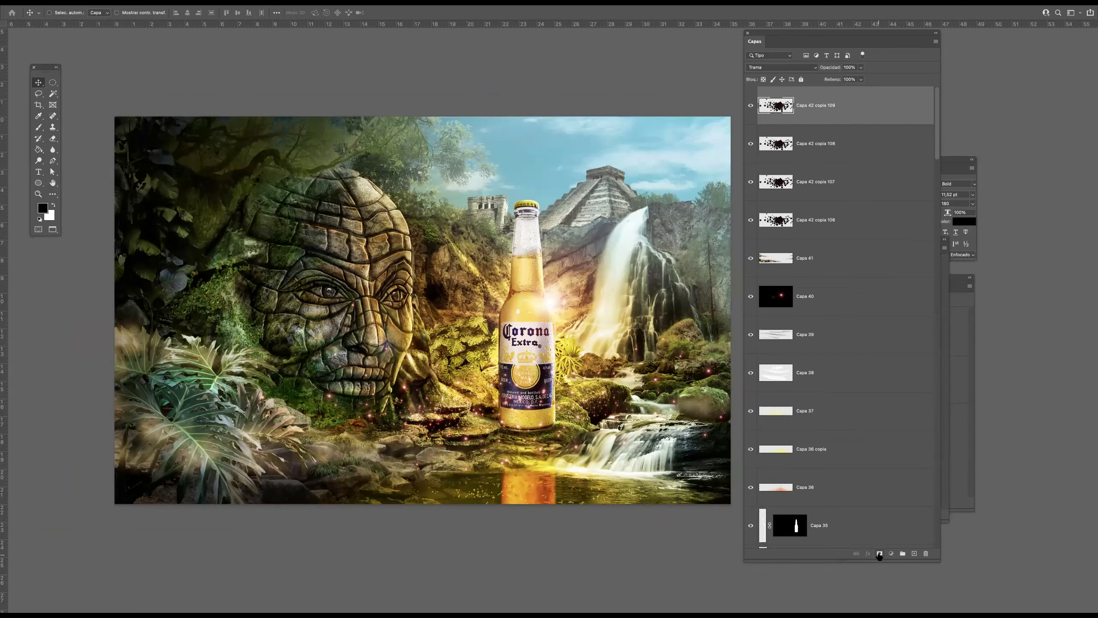
pyautogui.click(880, 553)
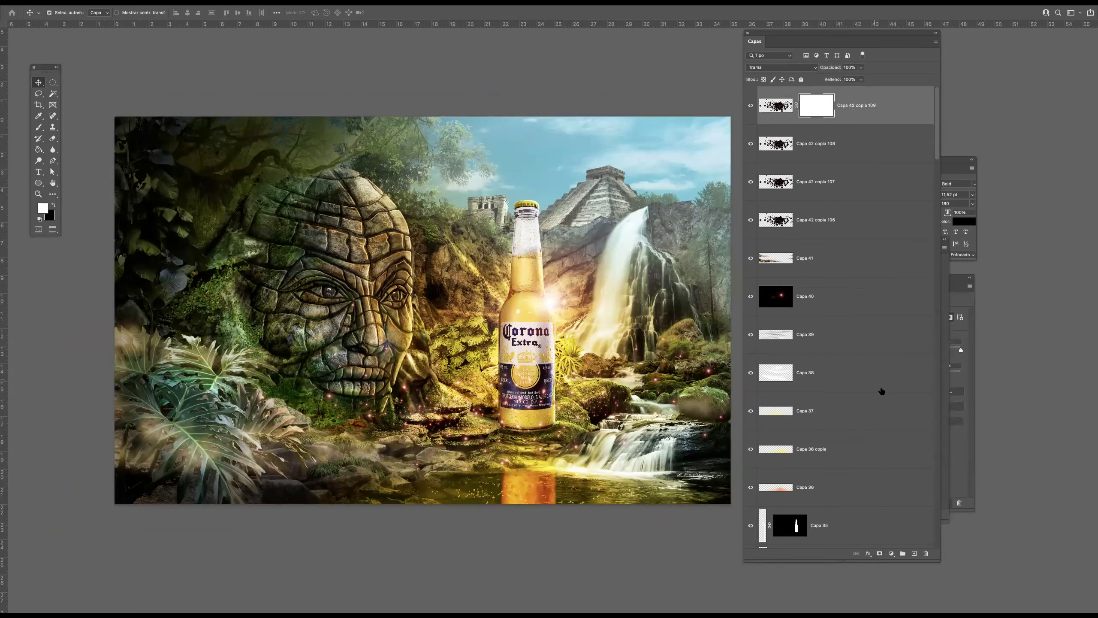
pyautogui.hotkey('ctrl', 'z')
# Add a Curves adjustment layer on top of the stack and darken the shadows and midtones with a curve point at input 87, output 73
pyautogui.moveTo(903, 605)
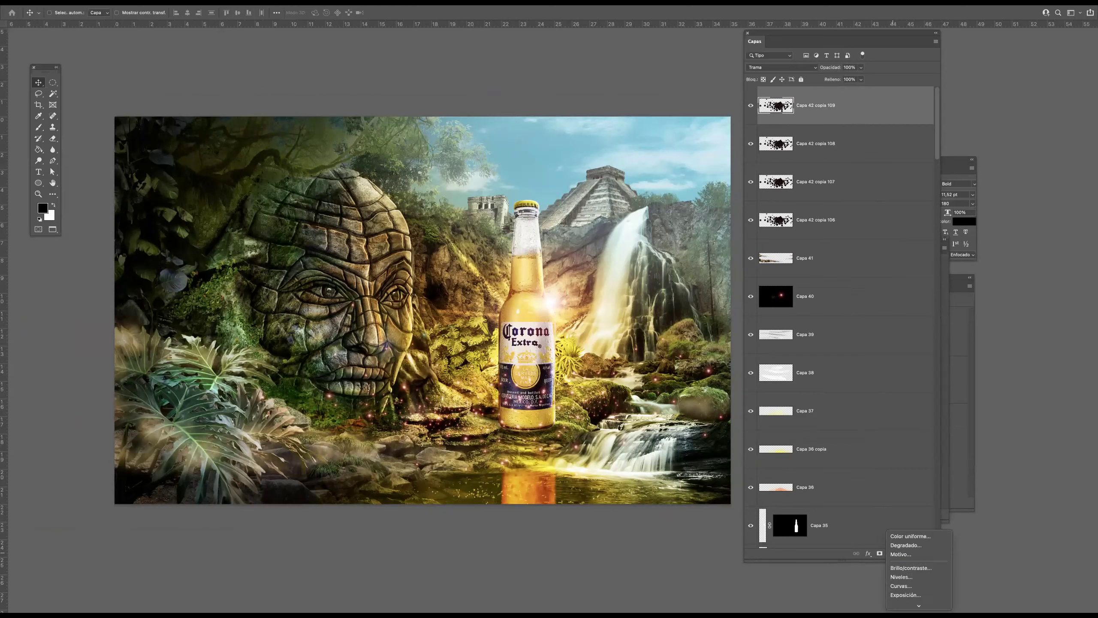
pyautogui.click(900, 476)
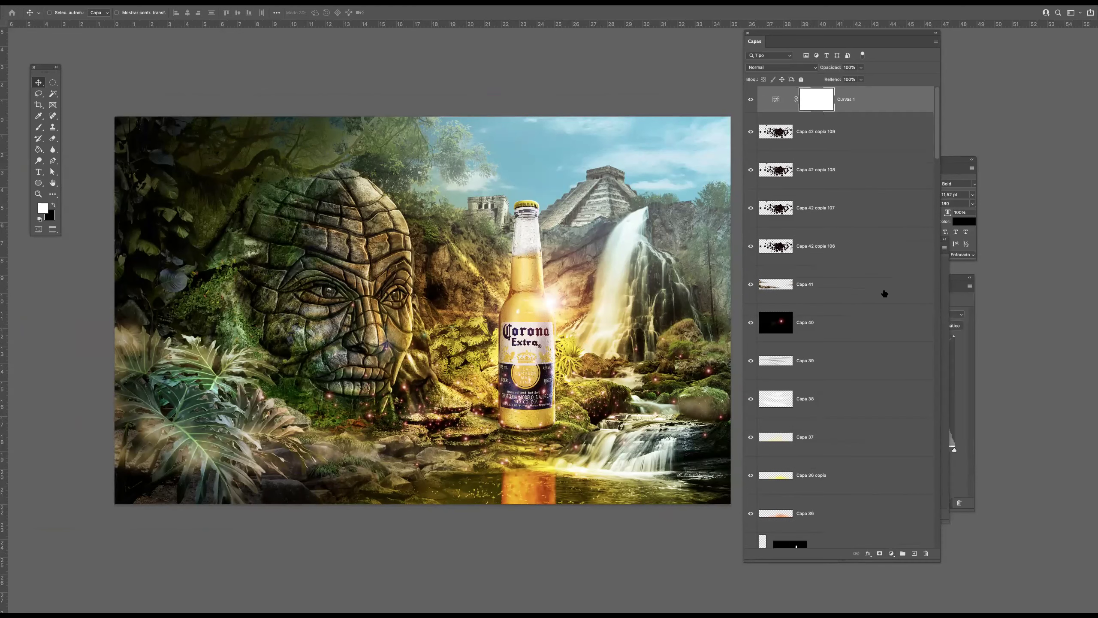
pyautogui.moveTo(842, 42); pyautogui.dragTo(774, 71)
pyautogui.click(707, 140)
pyautogui.moveTo(911, 240); pyautogui.dragTo(802, 402)
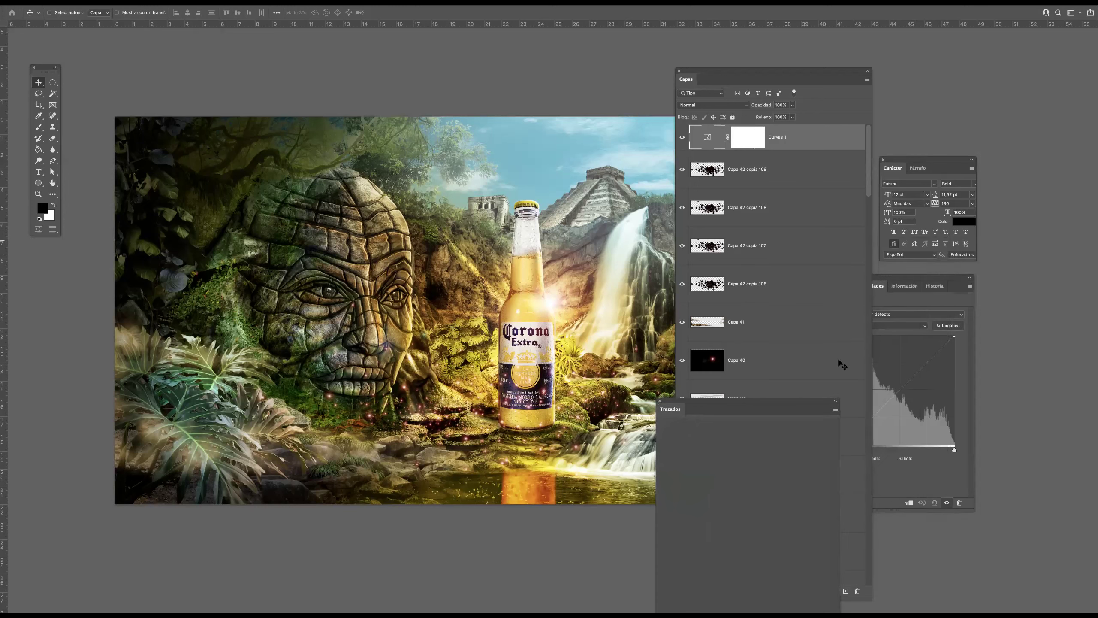
pyautogui.moveTo(908, 281); pyautogui.dragTo(568, 220)
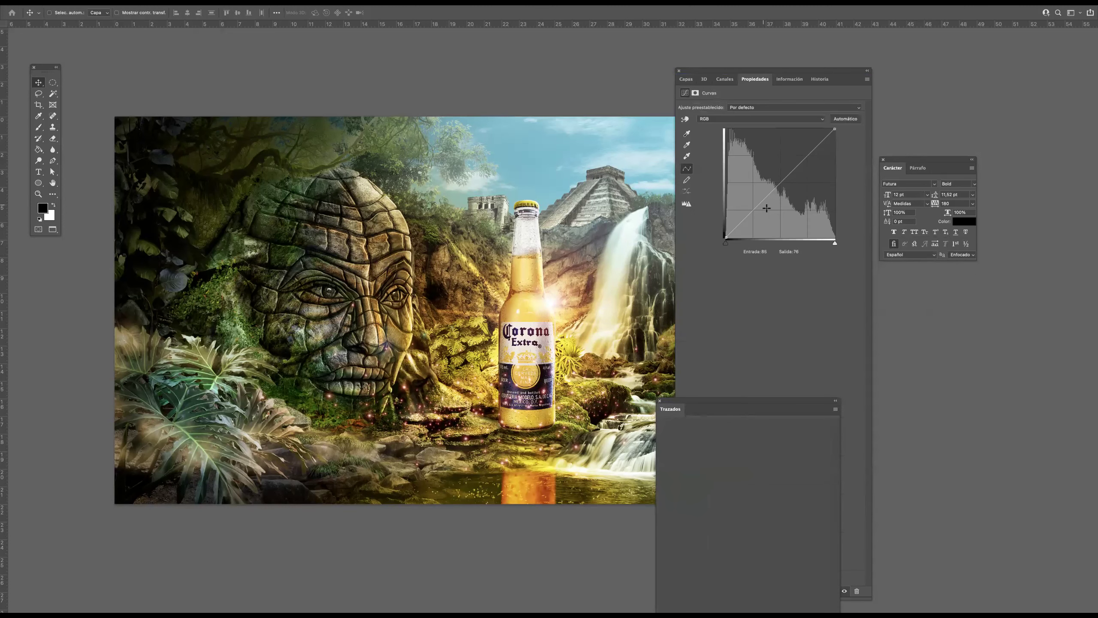
pyautogui.click(766, 208)
pyautogui.click(808, 157)
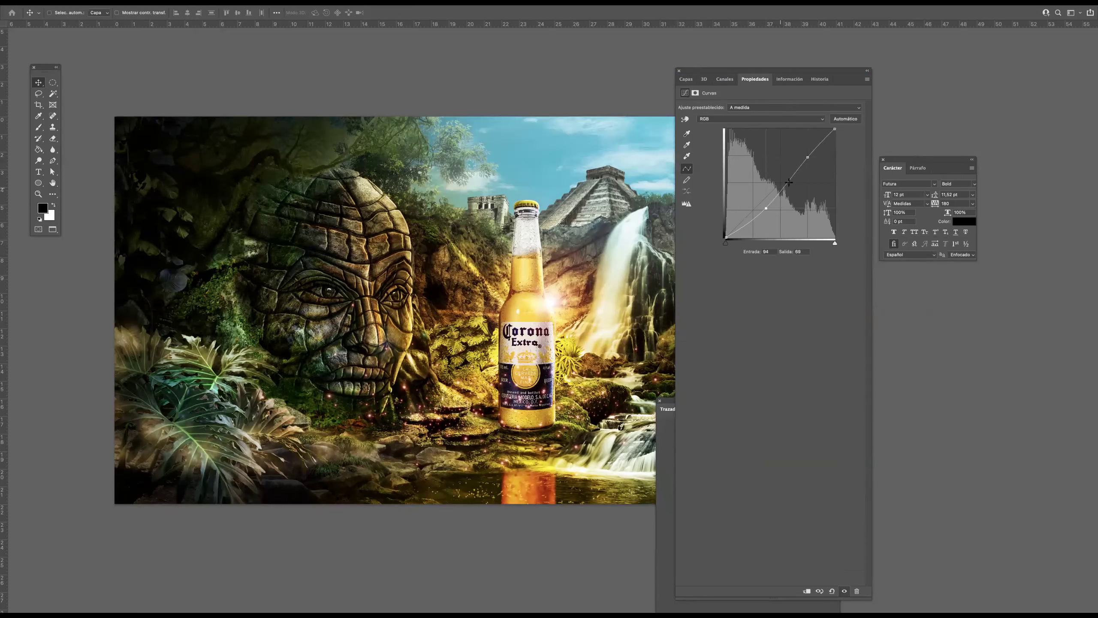
pyautogui.click(763, 206)
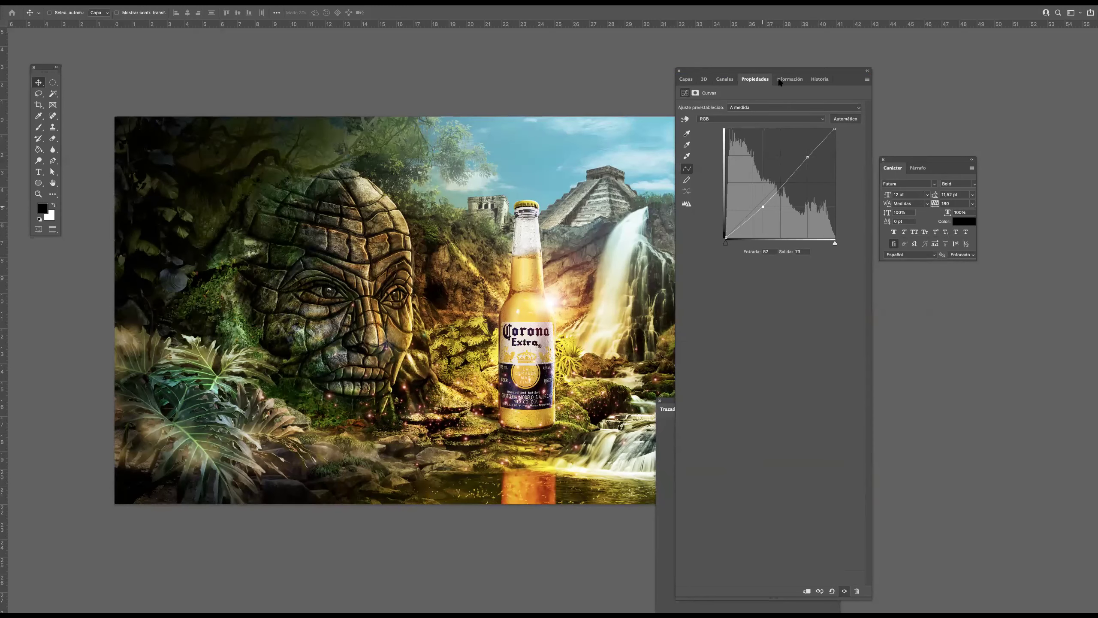
# Paint black on the Curves layer's mask with a large soft brush over the dark foliage along the image's left edge
pyautogui.moveTo(764, 73); pyautogui.dragTo(914, 71)
pyautogui.moveTo(716, 400); pyautogui.dragTo(673, 90)
pyautogui.moveTo(920, 72); pyautogui.dragTo(762, 61)
pyautogui.click(680, 67)
pyautogui.press('x')
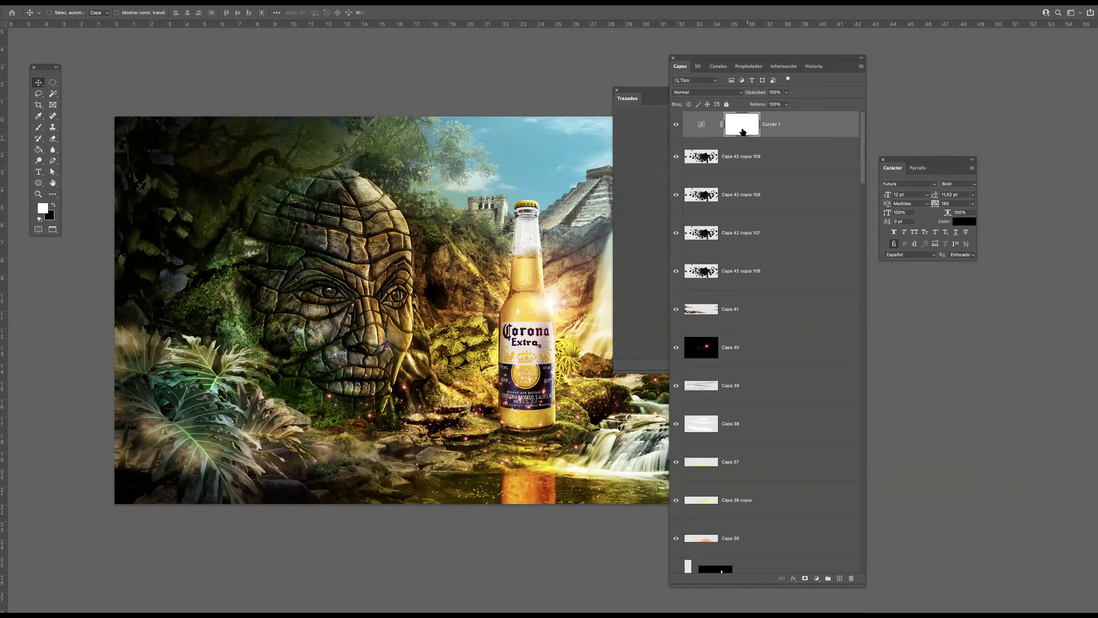
pyautogui.click(41, 127)
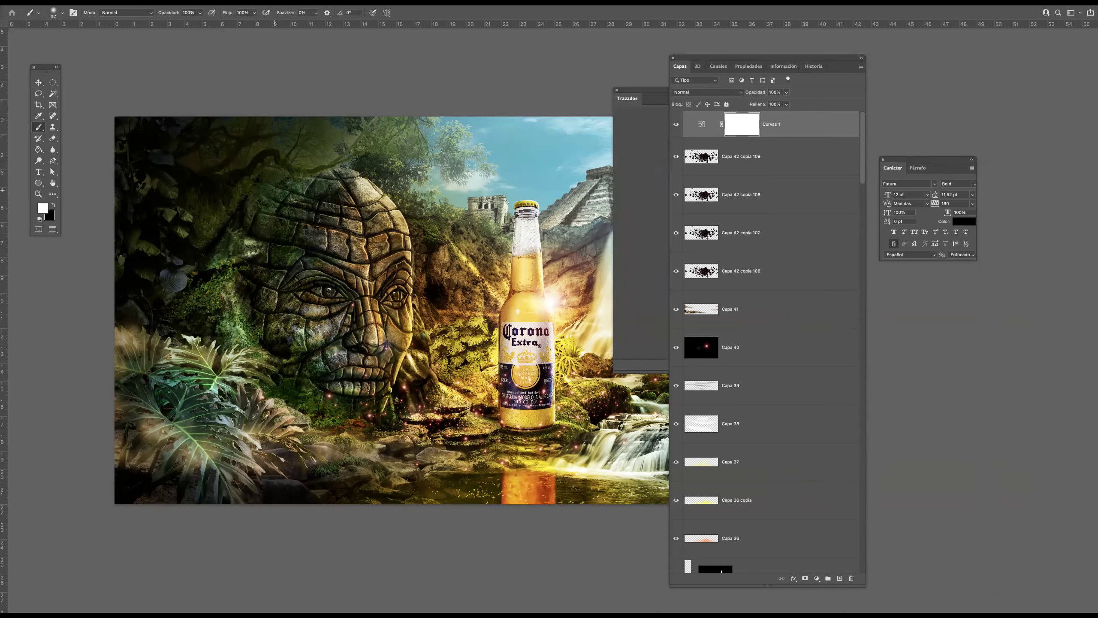
pyautogui.moveTo(290, 176); pyautogui.dragTo(372, 176)
pyautogui.press('Tab')
pyautogui.press('Tab')
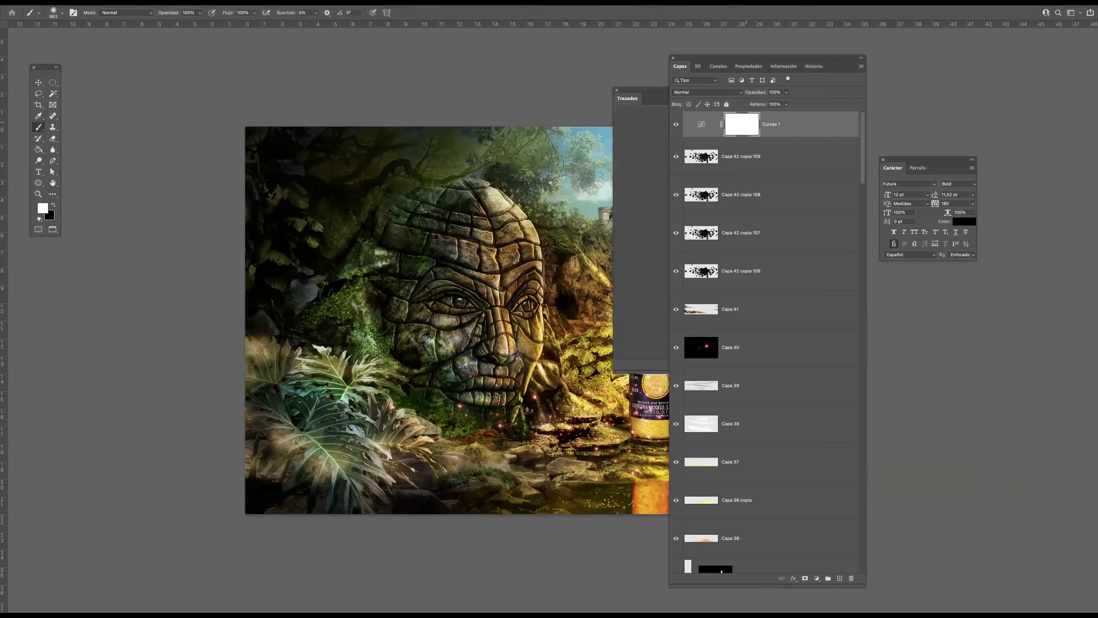
pyautogui.click(53, 205)
pyautogui.moveTo(201, 183)
pyautogui.mouseDown()
pyautogui.moveTo(326, 143)
pyautogui.moveTo(273, 218)
pyautogui.moveTo(375, 156)
pyautogui.moveTo(338, 173)
pyautogui.mouseUp()
pyautogui.moveTo(258, 403); pyautogui.dragTo(259, 497)
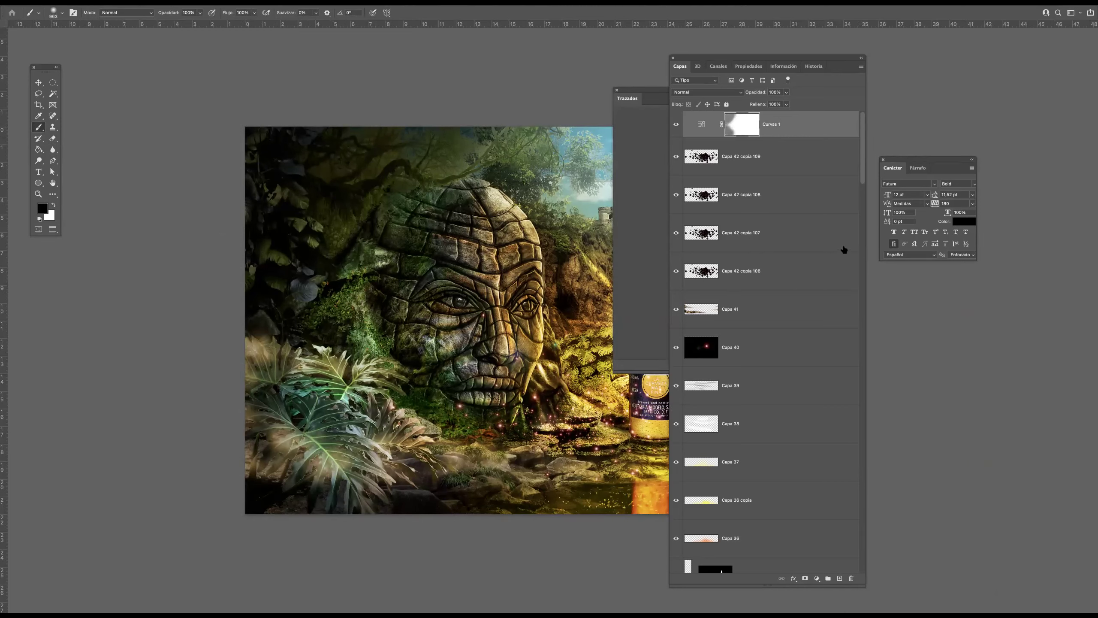
# Lower the opacity of layer Capa 41 to about 39%
pyautogui.moveTo(863, 153)
pyautogui.mouseDown()
pyautogui.moveTo(866, 179)
pyautogui.moveTo(864, 150)
pyautogui.mouseUp()
pyautogui.click(778, 303)
pyautogui.click(787, 92)
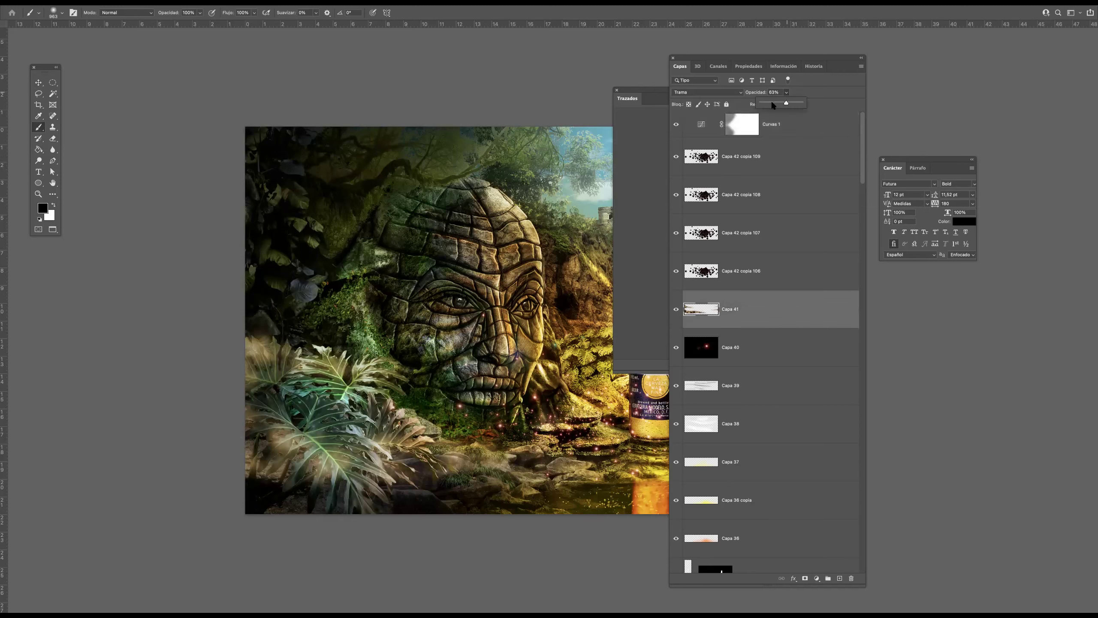
pyautogui.moveTo(773, 104); pyautogui.dragTo(778, 103)
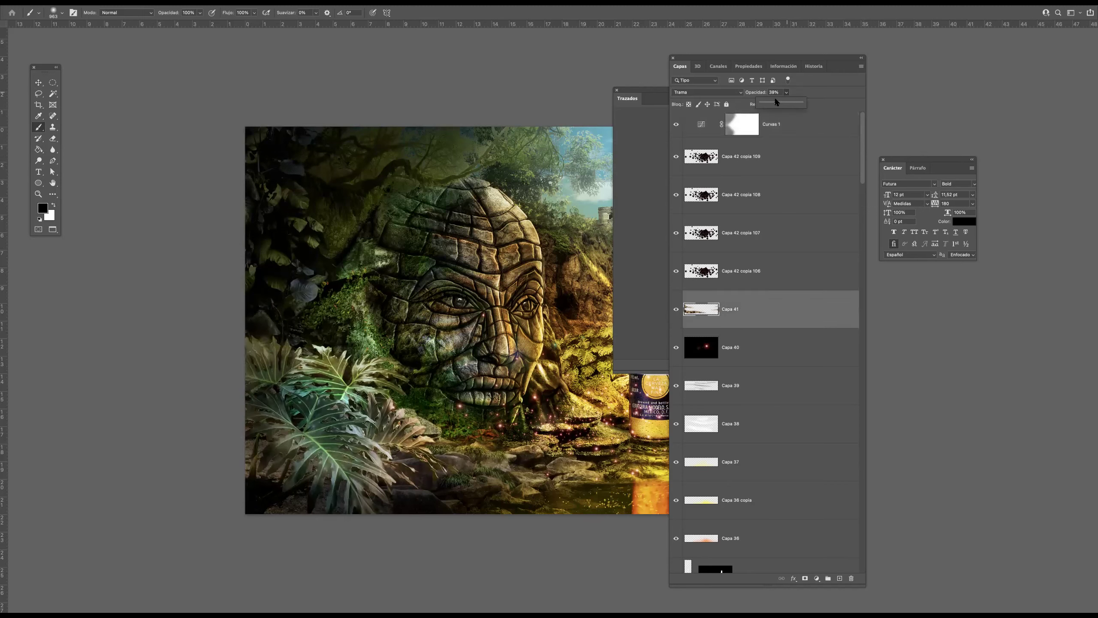
# Examine the whole composition without panels at several zoom levels, checking the contrast and the light around the bottle
pyautogui.moveTo(516, 341); pyautogui.dragTo(341, 333)
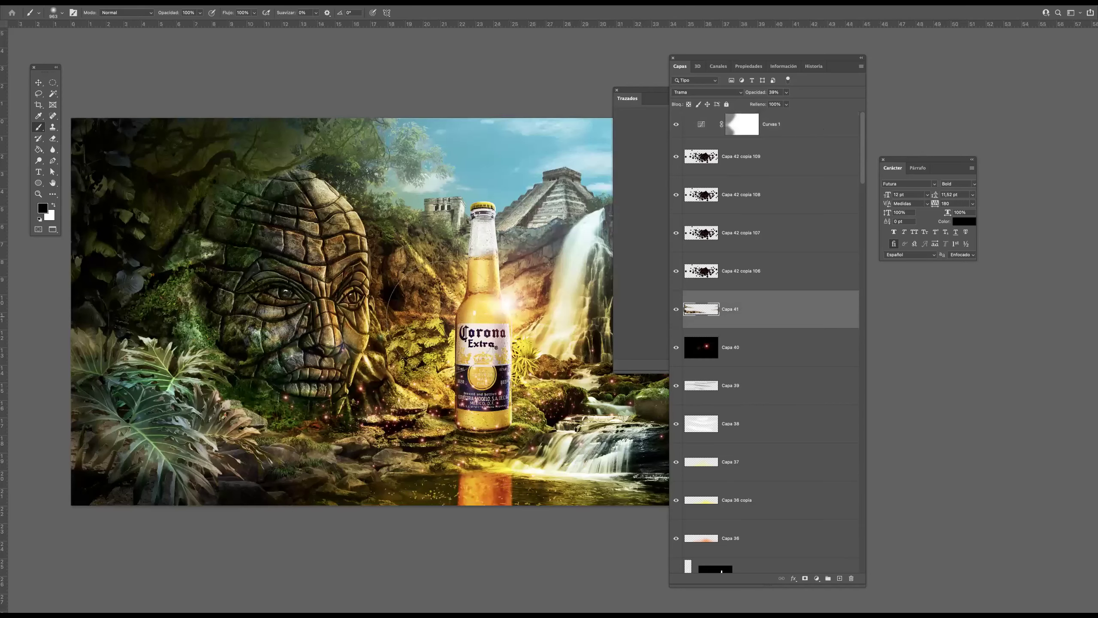
pyautogui.press('Tab')
pyautogui.click(692, 317)
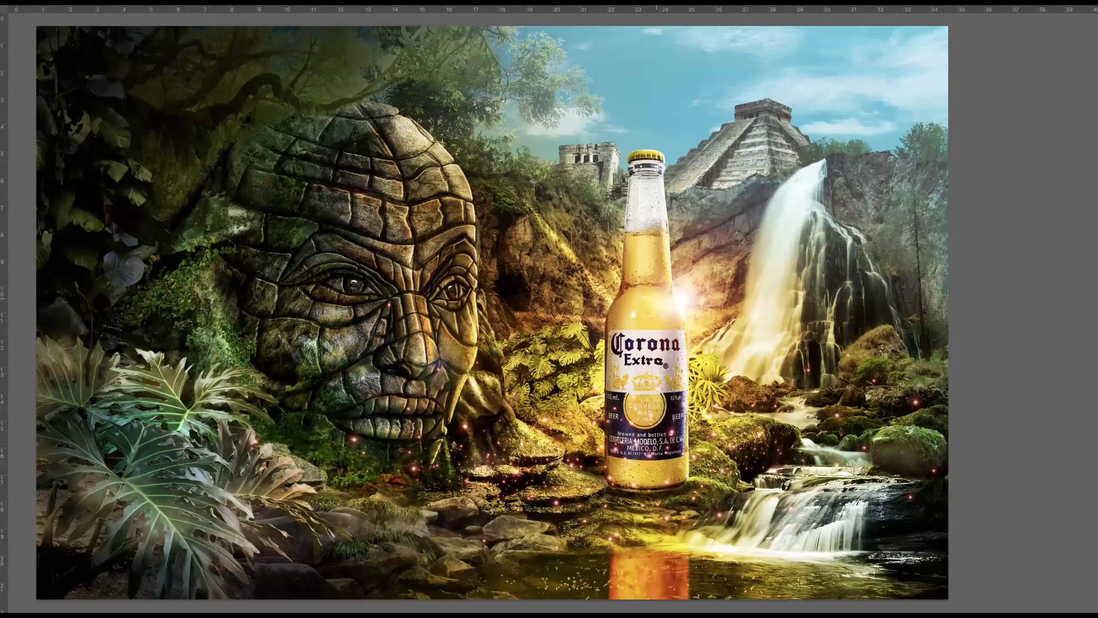
pyautogui.keyDown('alt'); pyautogui.click(682, 316); pyautogui.keyUp('alt')
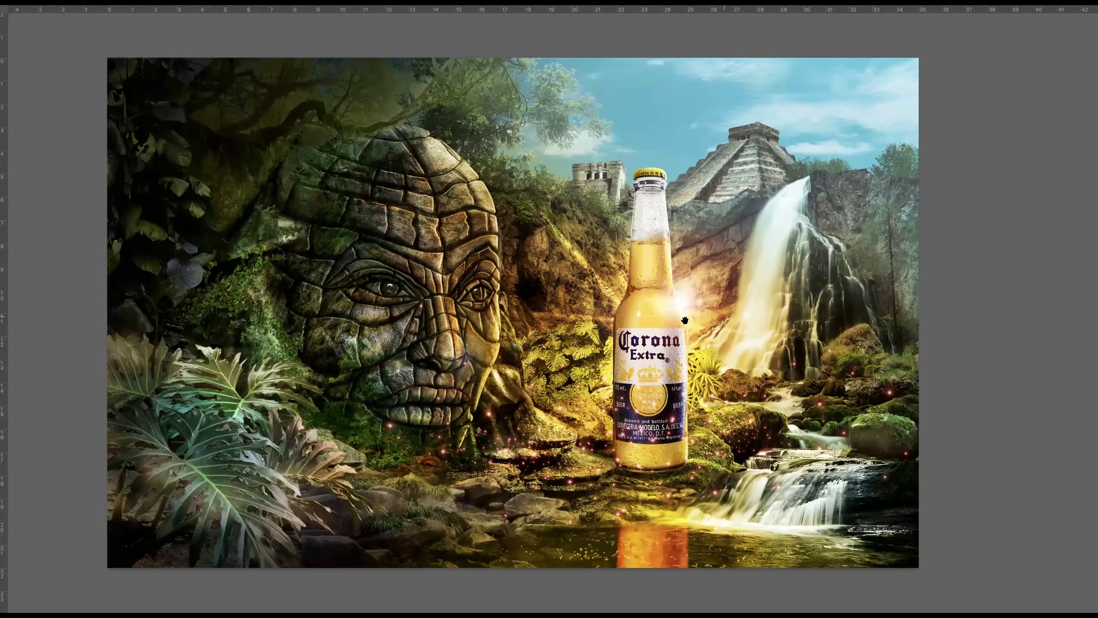
pyautogui.keyDown('alt'); pyautogui.click(634, 319); pyautogui.keyUp('alt')
pyautogui.hscroll(2, 622, 346)
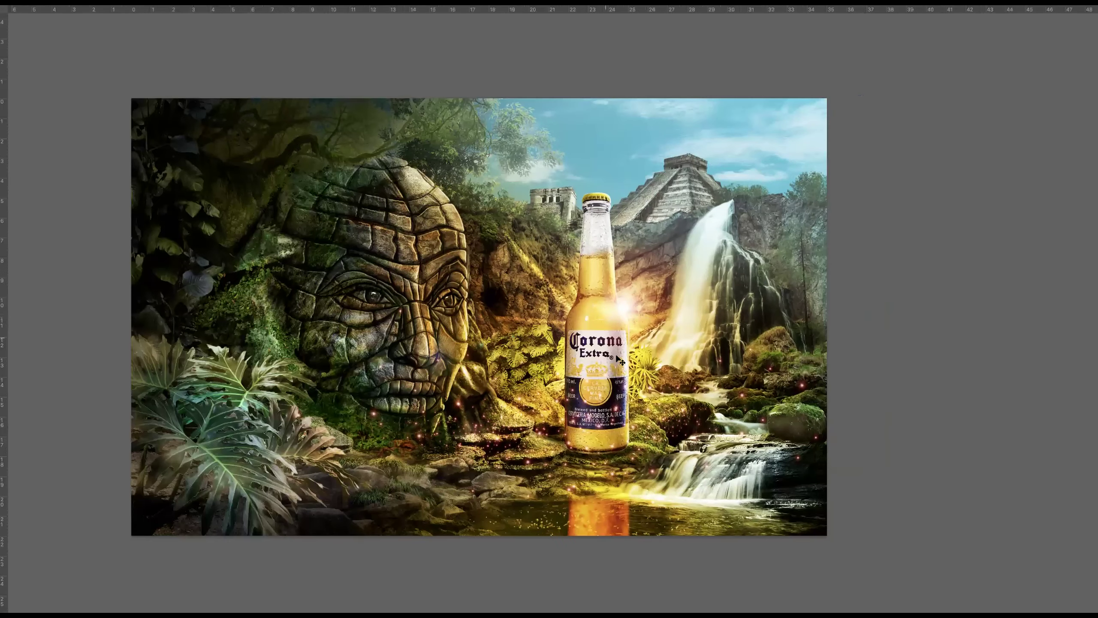
pyautogui.hotkey('ctrl', '0')
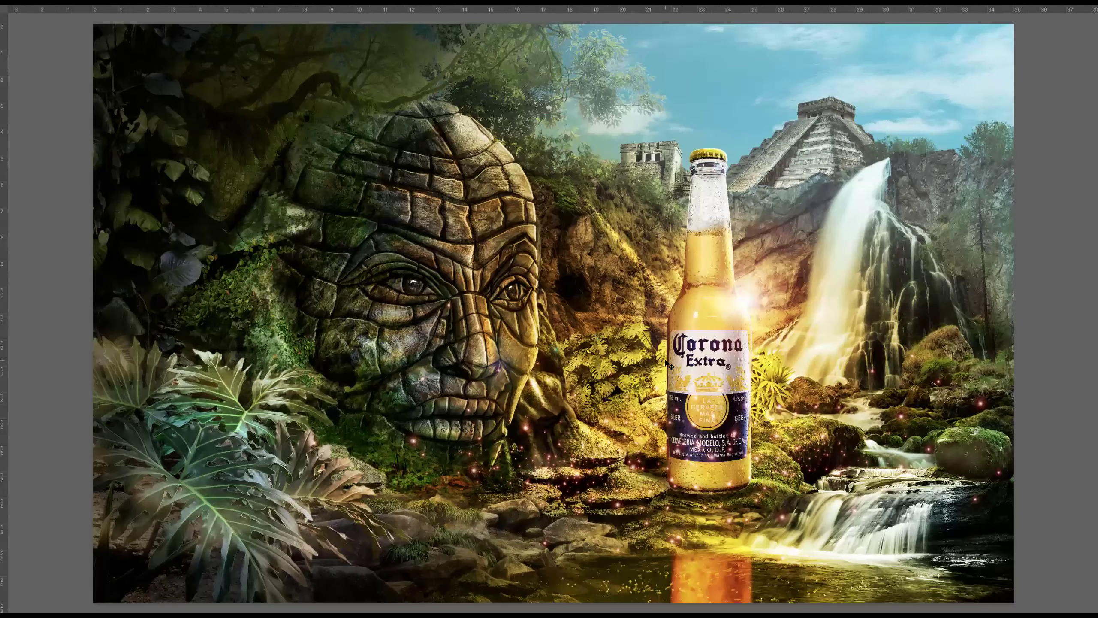
pyautogui.press('Tab')
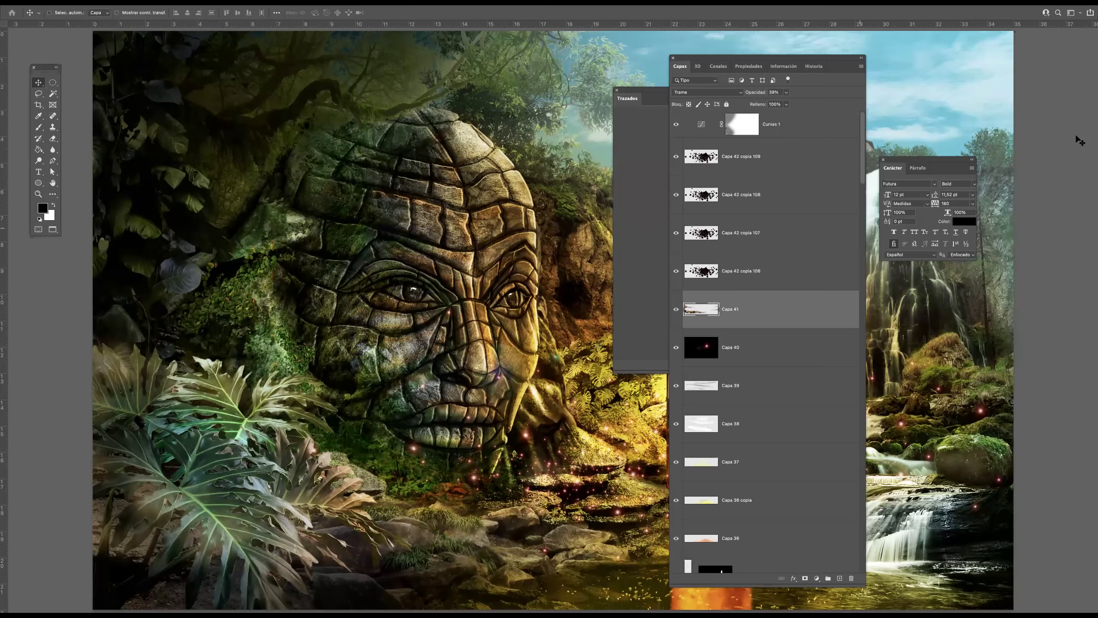
pyautogui.press('Tab')
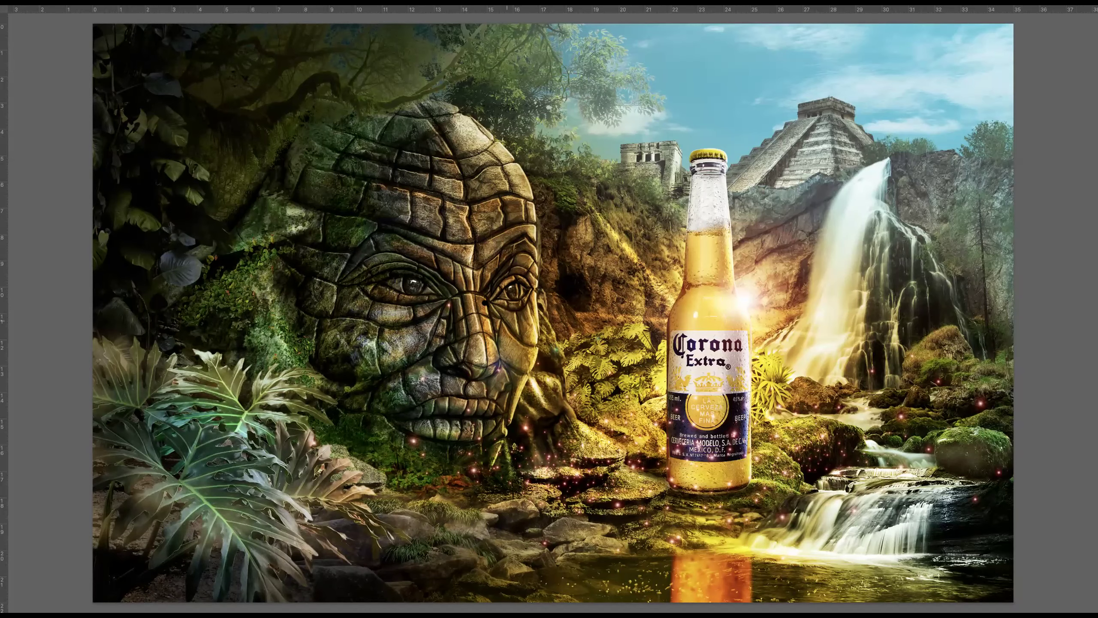
pyautogui.hotkey('ctrl', '-')
pyautogui.press('Tab')
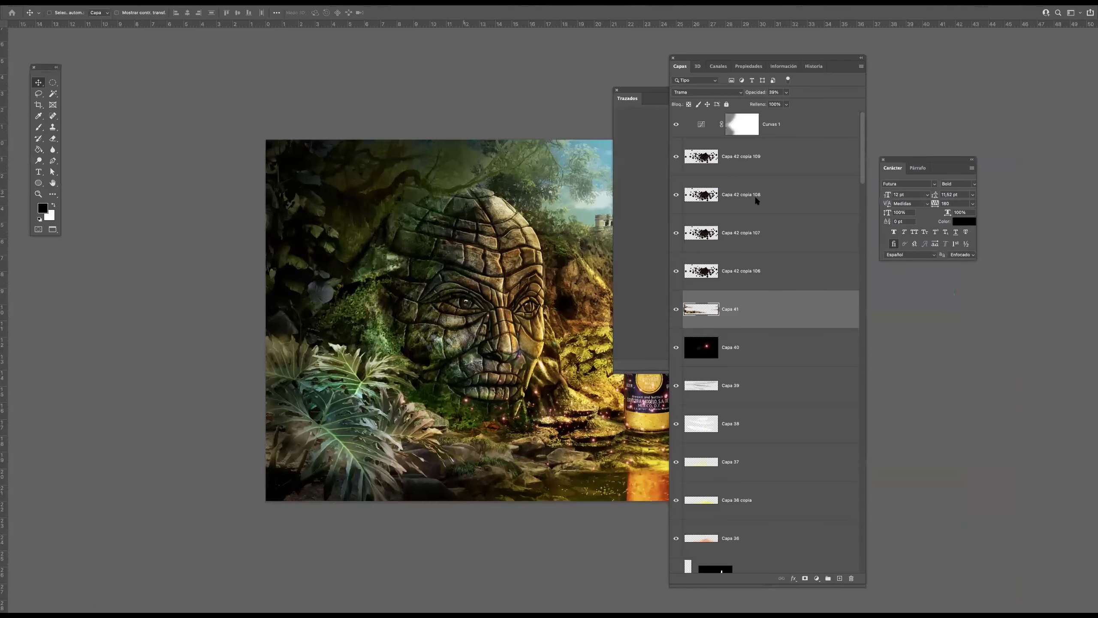
# Create a new layer above Curves 1 and paint golden yellow sampled from the lit rocks over the foliage and the stone face's left side
pyautogui.click(810, 125)
pyautogui.click(840, 577)
pyautogui.click(38, 115)
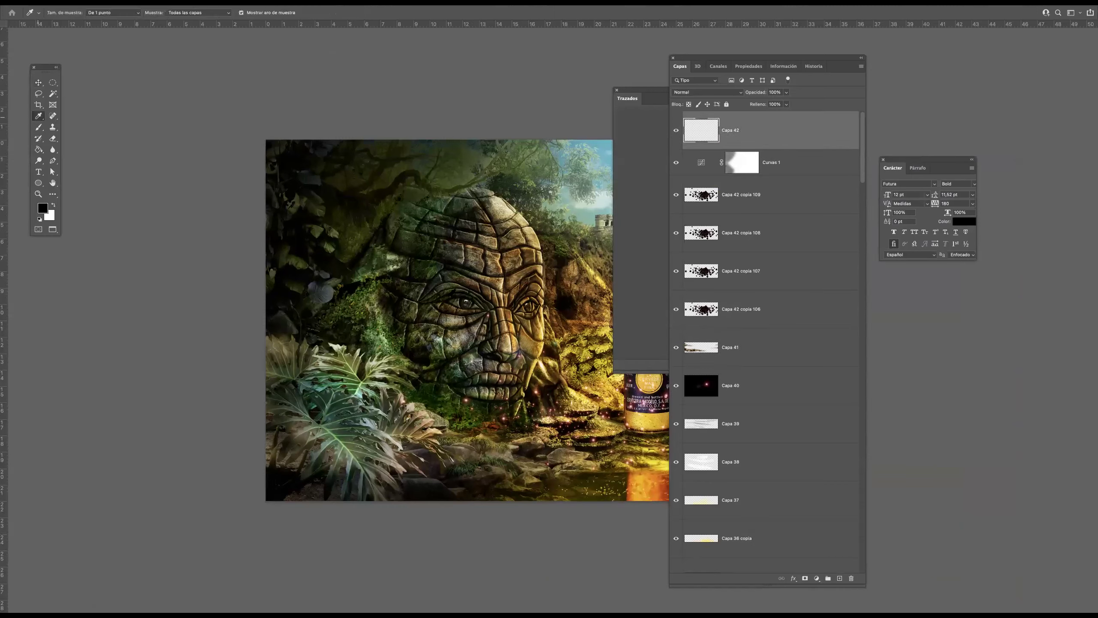
pyautogui.click(608, 399)
pyautogui.click(38, 127)
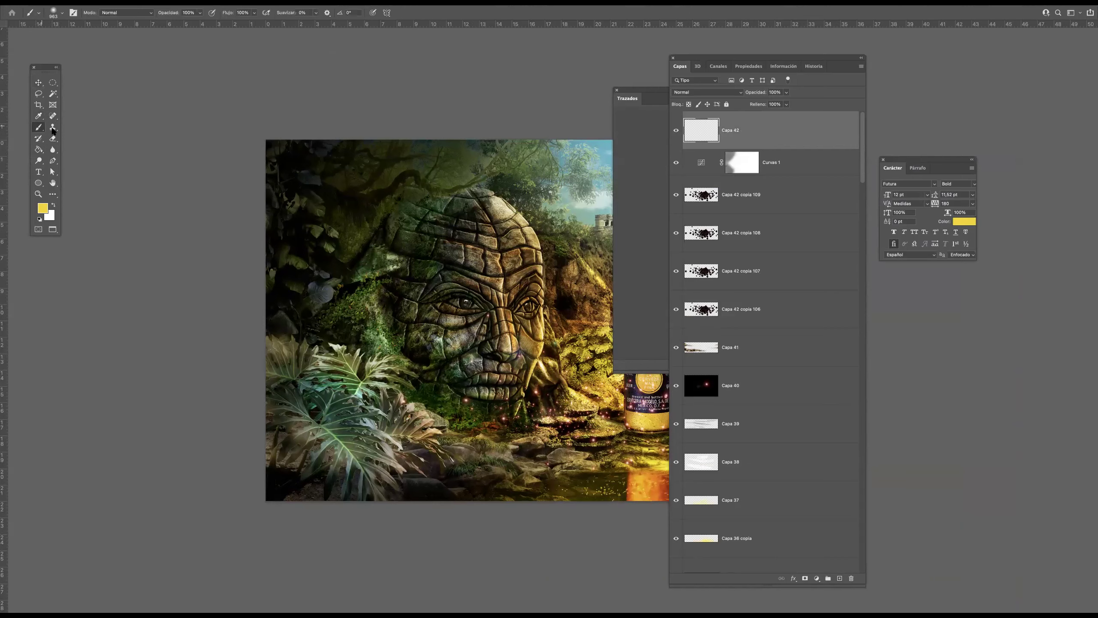
pyautogui.moveTo(389, 359)
pyautogui.mouseDown()
pyautogui.moveTo(346, 242)
pyautogui.moveTo(381, 376)
pyautogui.moveTo(296, 146)
pyautogui.moveTo(437, 186)
pyautogui.mouseUp()
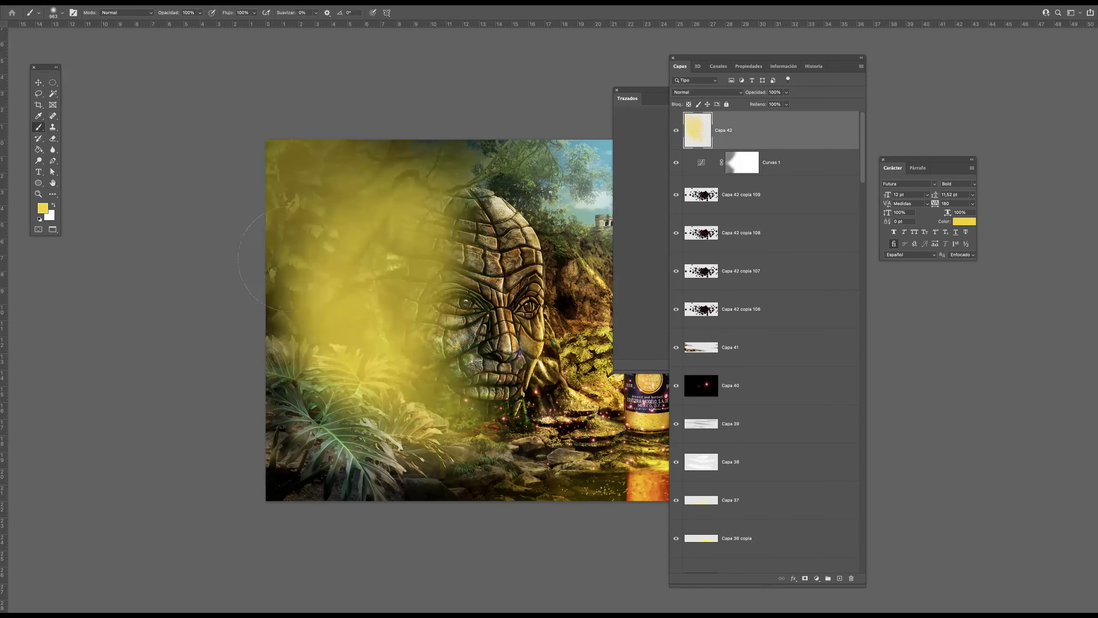
# Choose orange c4540a and brush it over the left-hand foliage and along the treetops above the stone face
pyautogui.click(42, 210)
pyautogui.click(623, 359)
pyautogui.click(606, 286)
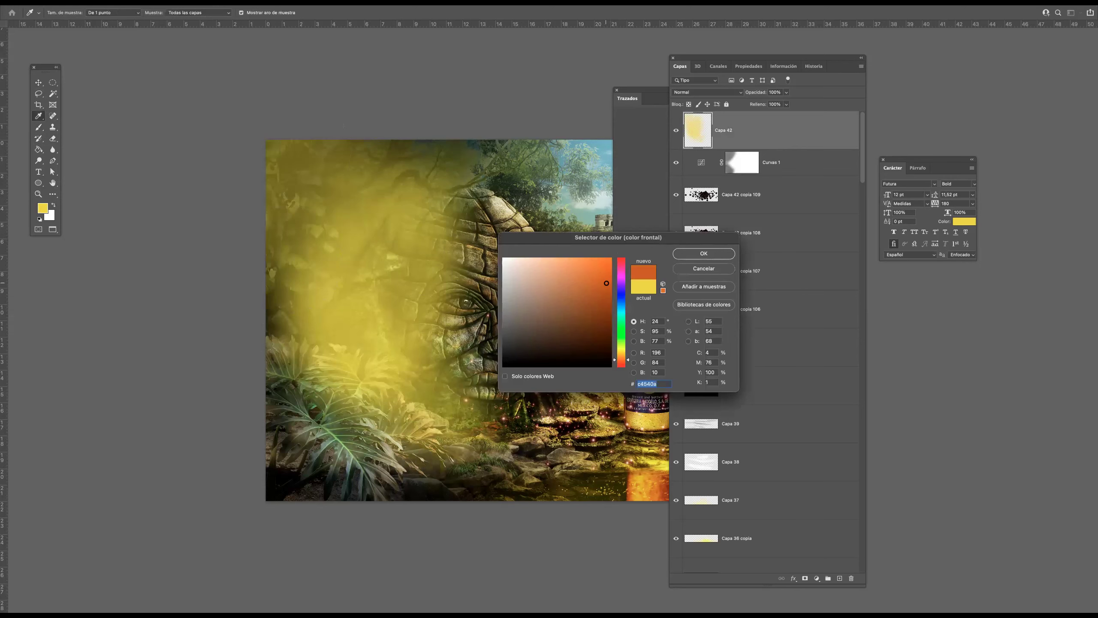
pyautogui.click(696, 253)
pyautogui.moveTo(350, 216)
pyautogui.mouseDown()
pyautogui.moveTo(342, 243)
pyautogui.moveTo(389, 372)
pyautogui.mouseUp()
pyautogui.moveTo(476, 160); pyautogui.dragTo(584, 169)
# Set the painted colour layer's blend mode to Superponer and its opacity to 55%
pyautogui.moveTo(755, 69); pyautogui.dragTo(854, 57)
pyautogui.click(798, 90)
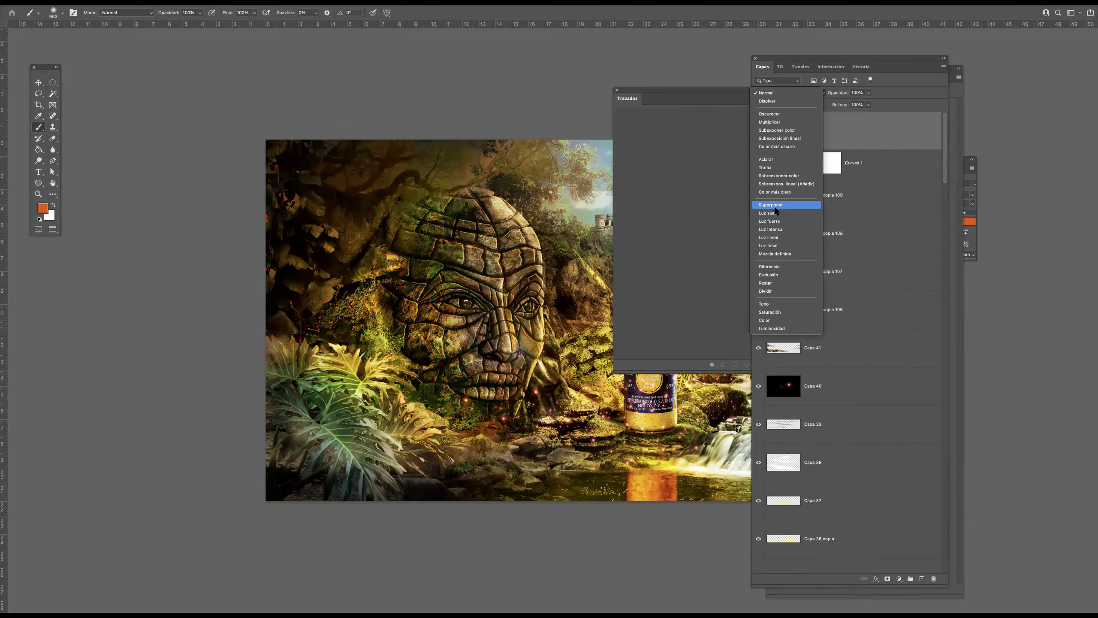
pyautogui.click(775, 208)
pyautogui.moveTo(867, 101); pyautogui.dragTo(852, 103)
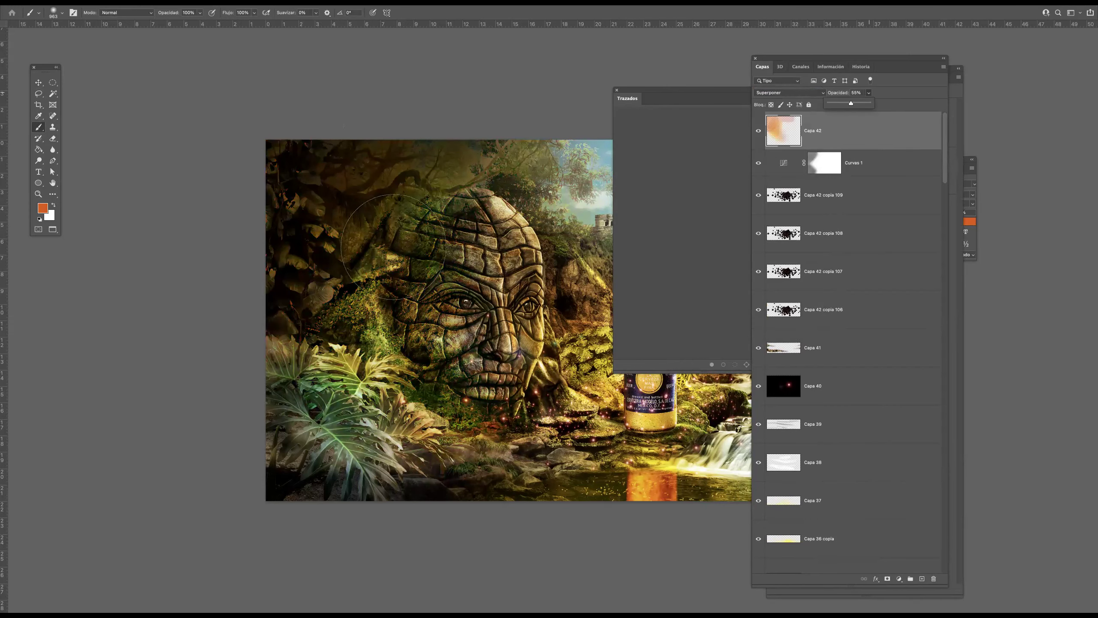
# Inspect the full montage without panels, zooming in and out to judge the warm tint on the foliage and stone face
pyautogui.press('Tab')
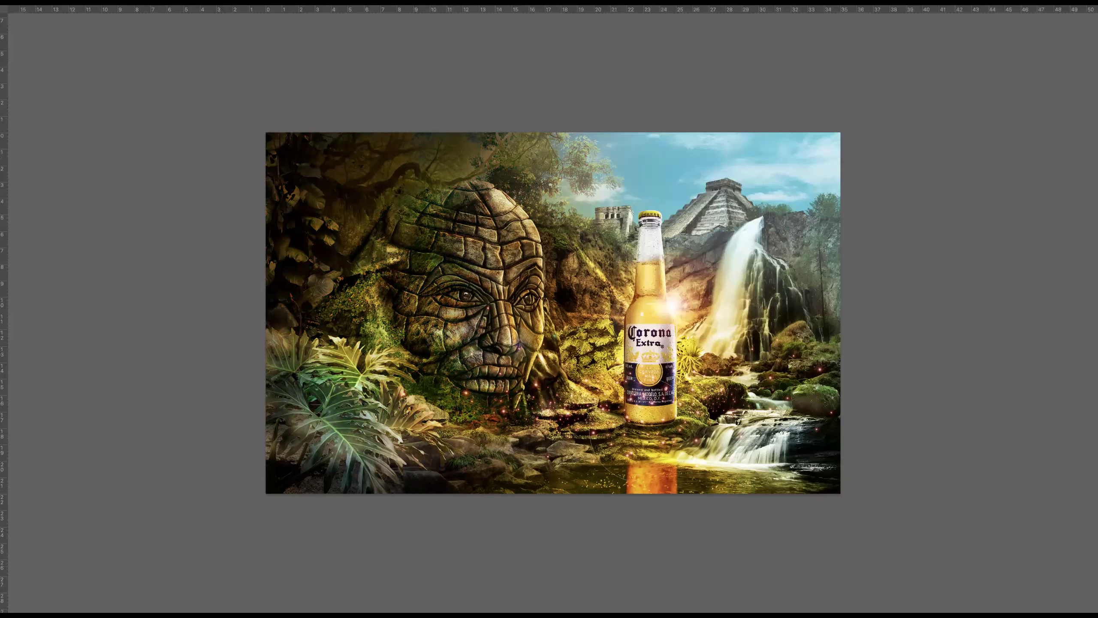
pyautogui.scroll(3, 649, 378)
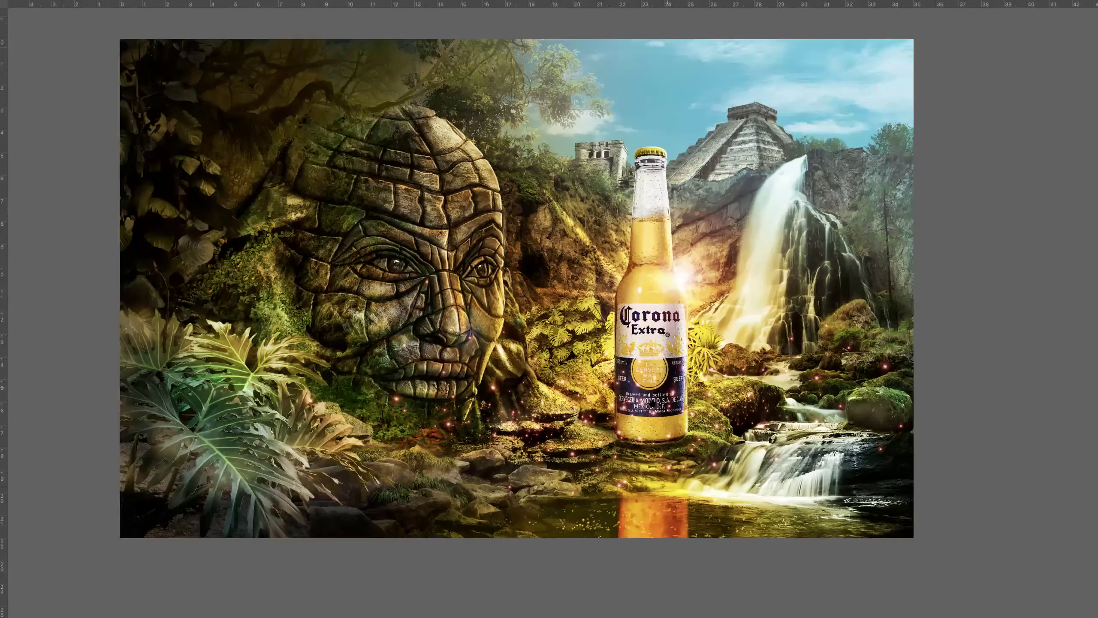
pyautogui.hscroll(1, 651, 428)
pyautogui.scroll(1, 651, 428)
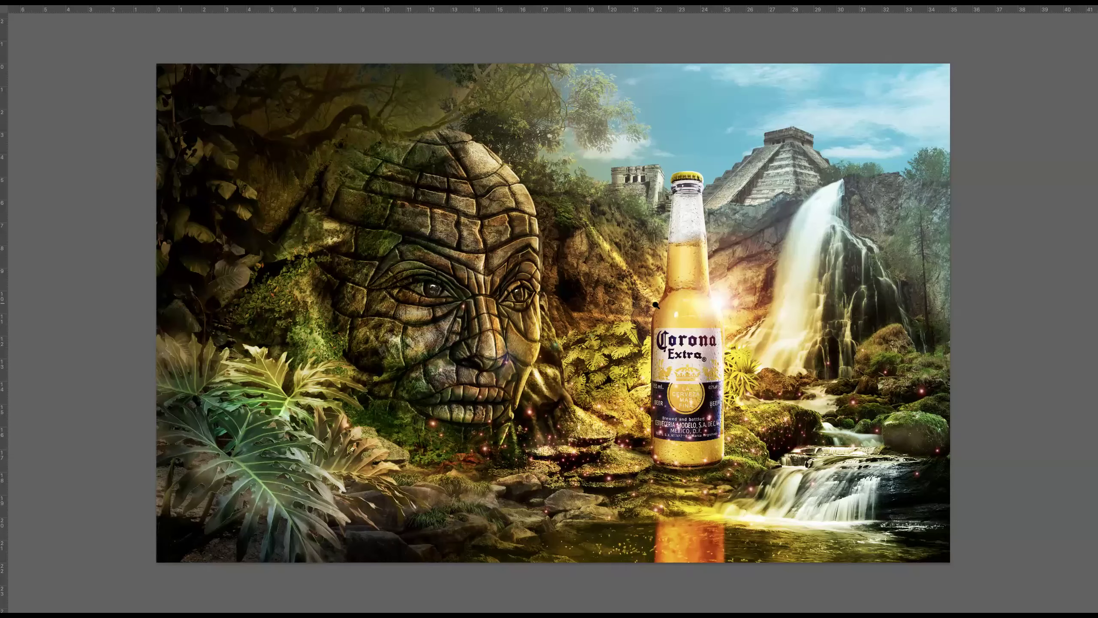
pyautogui.keyDown('alt'); pyautogui.click(595, 302); pyautogui.keyUp('alt')
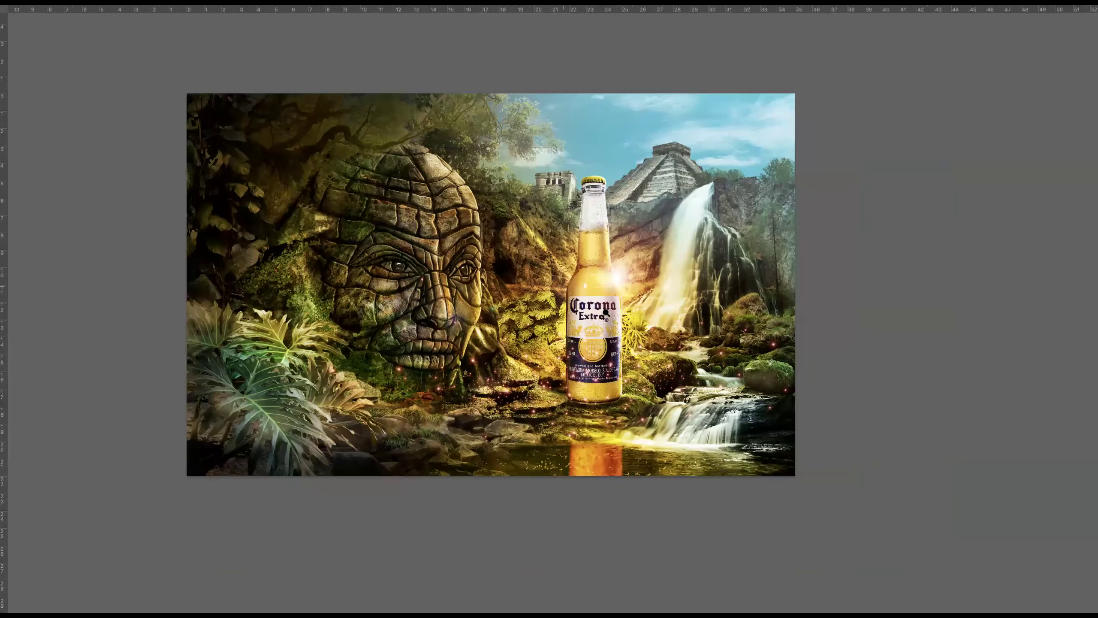
pyautogui.click(596, 312)
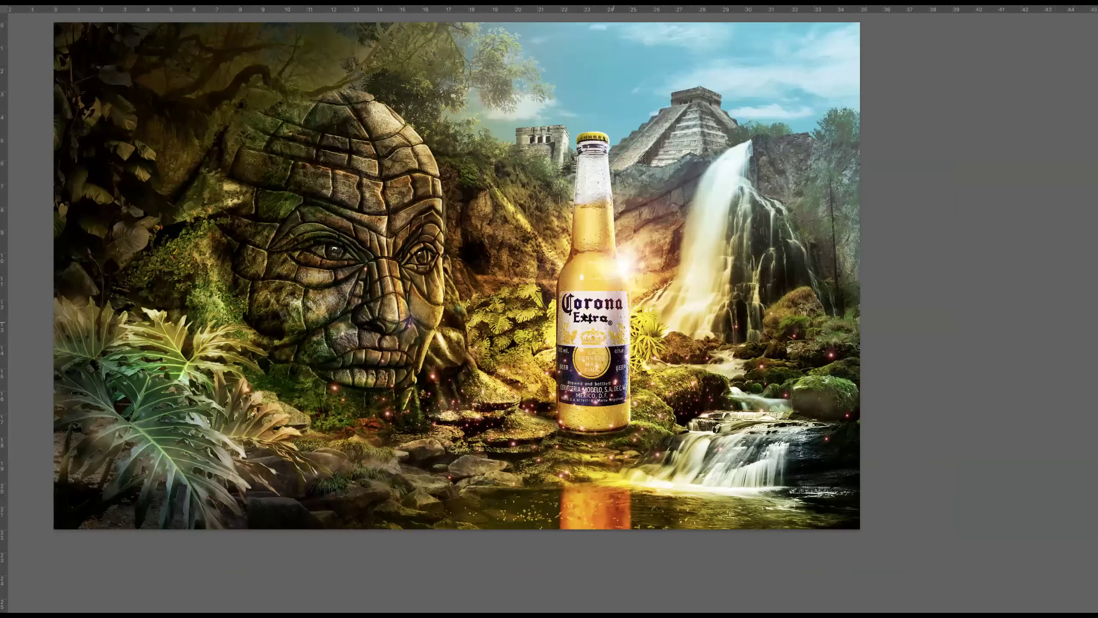
pyautogui.keyDown('alt'); pyautogui.click(588, 322); pyautogui.keyUp('alt')
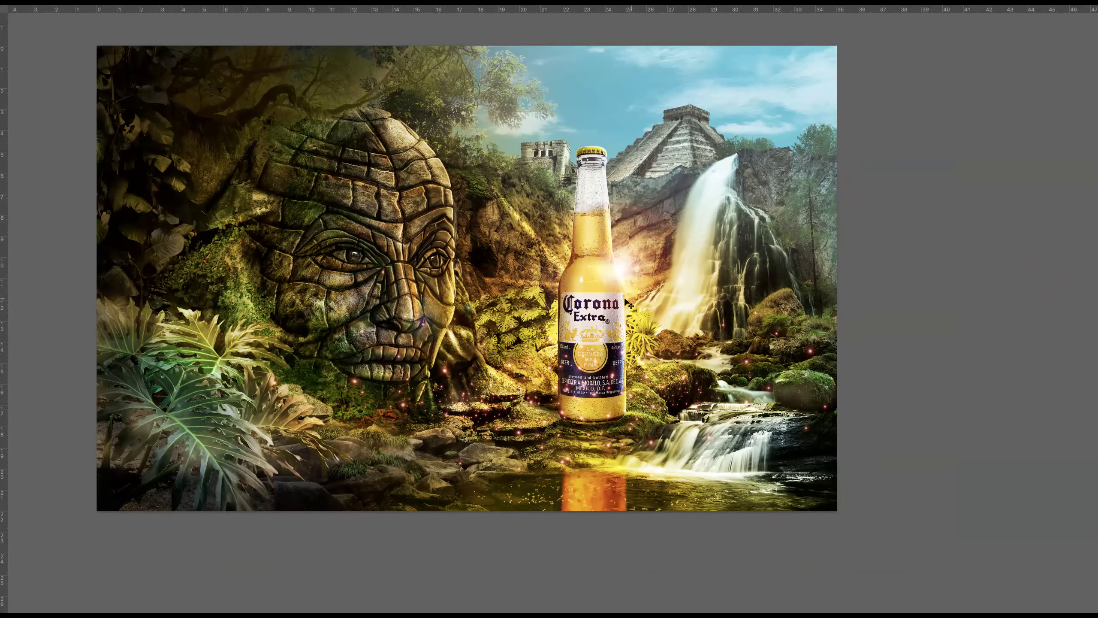
pyautogui.moveTo(629, 304); pyautogui.dragTo(607, 298)
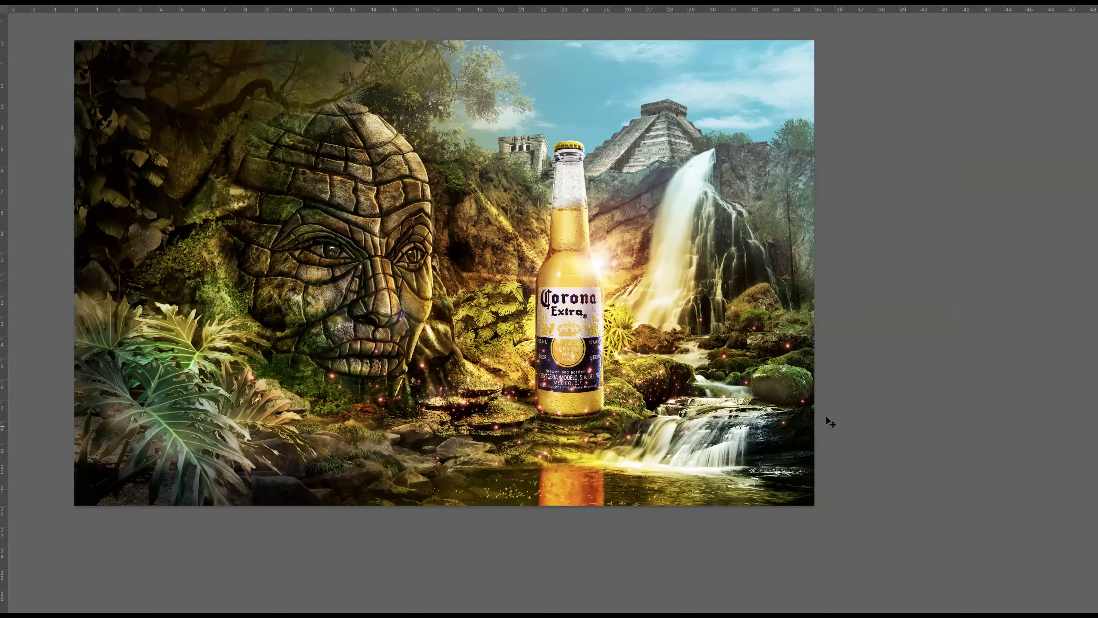